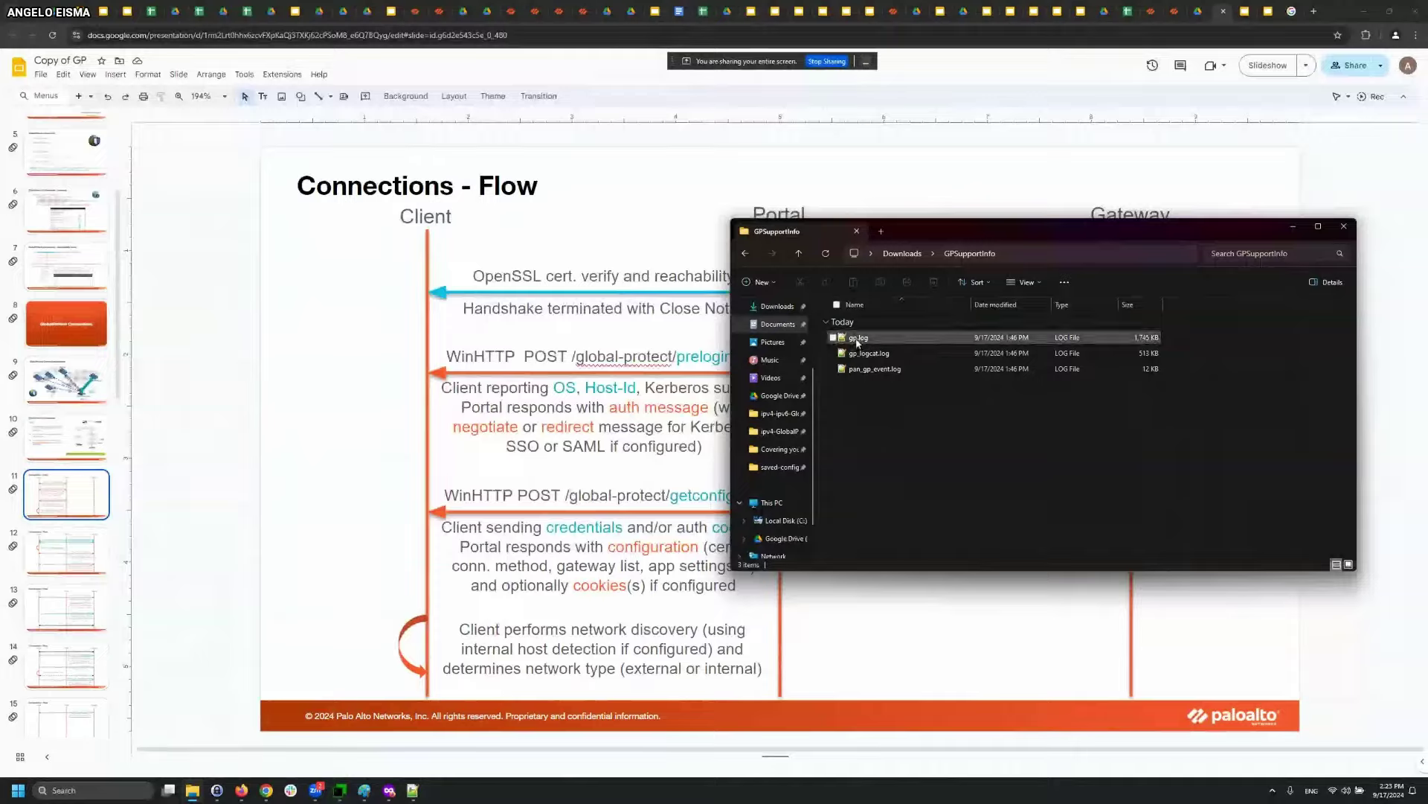
- Open gp.log and search it for 'prelog', stepping through the prelogin matches
{"action": "double_click", "coordinate": [855, 337]}
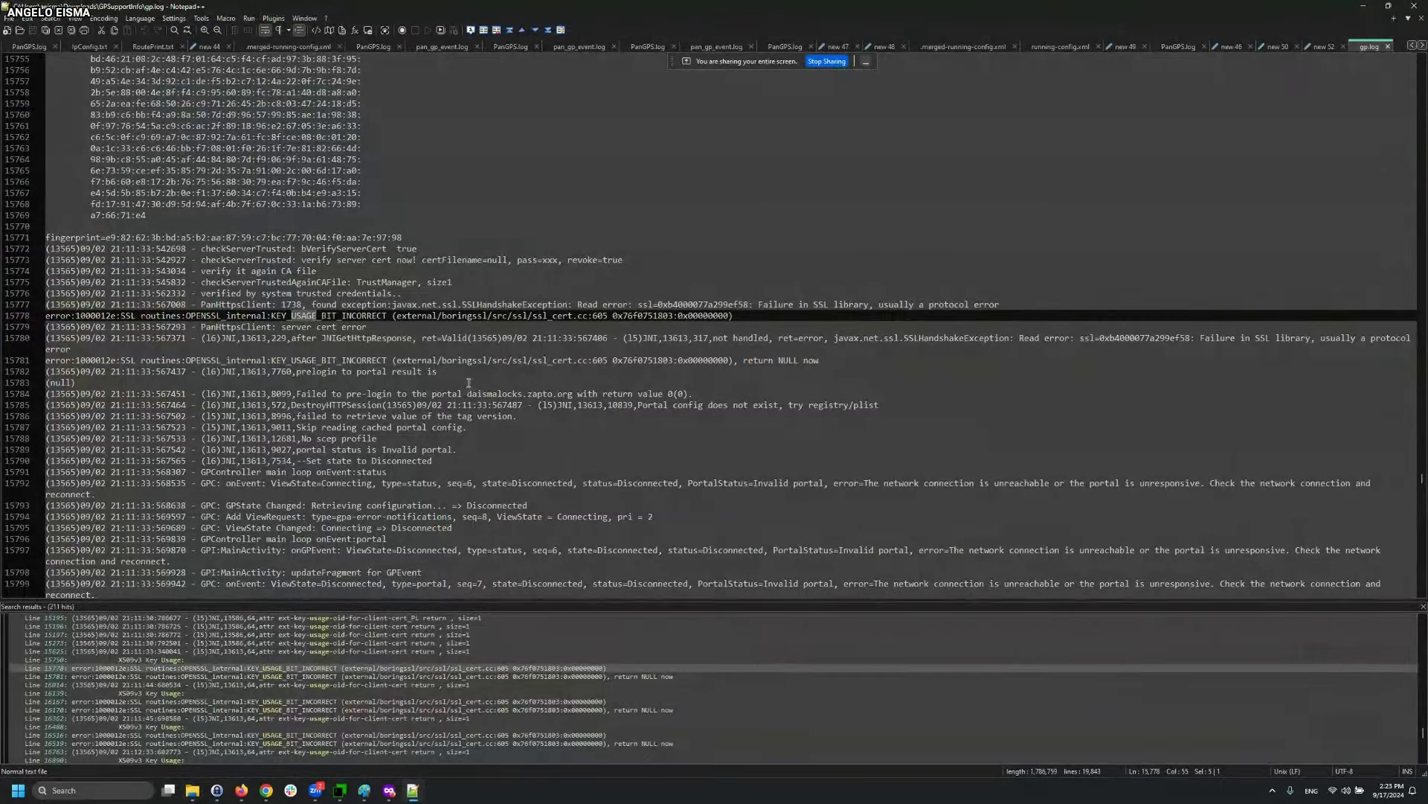
{"action": "key", "text": "ctrl+f"}
{"action": "type", "text": "prelogin"}
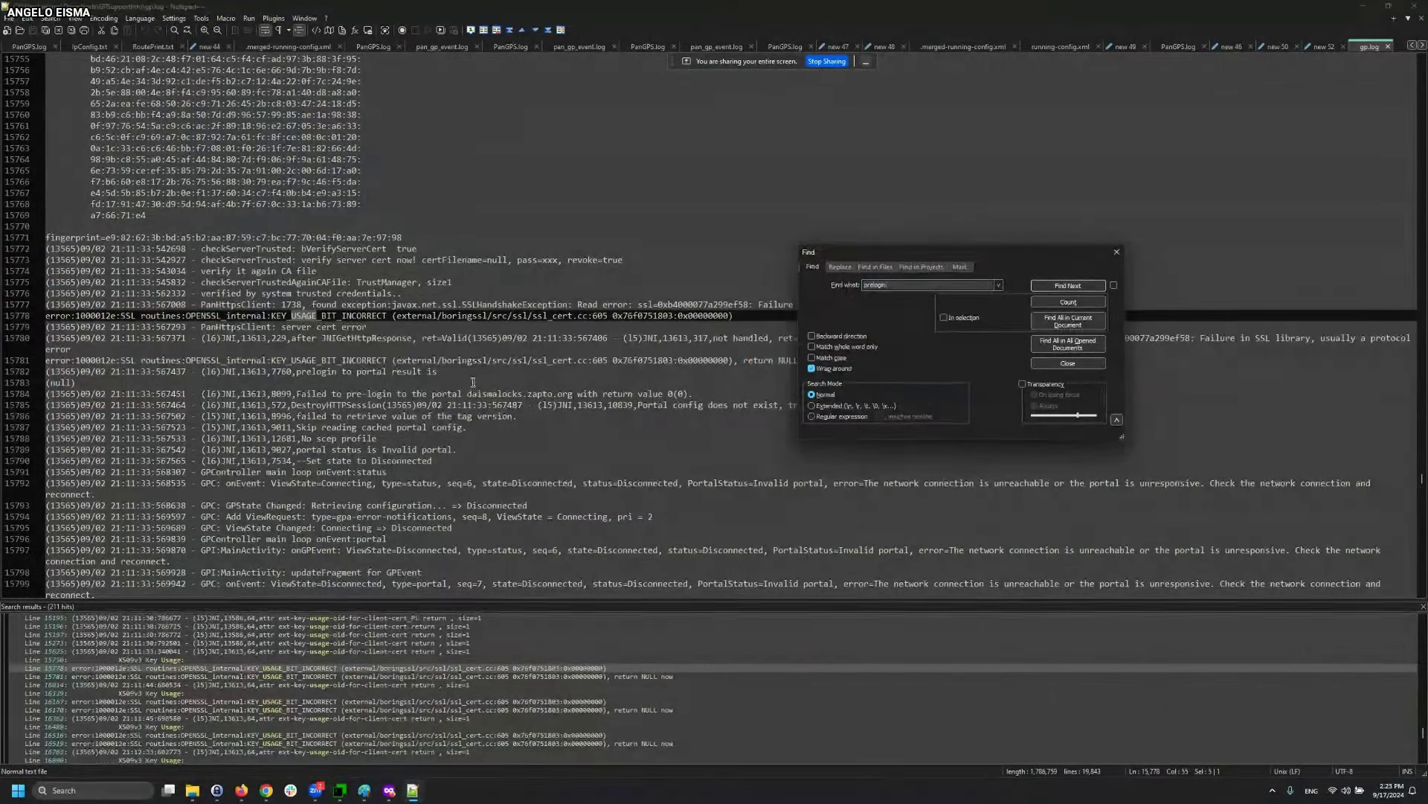
{"action": "key", "text": "Return"}
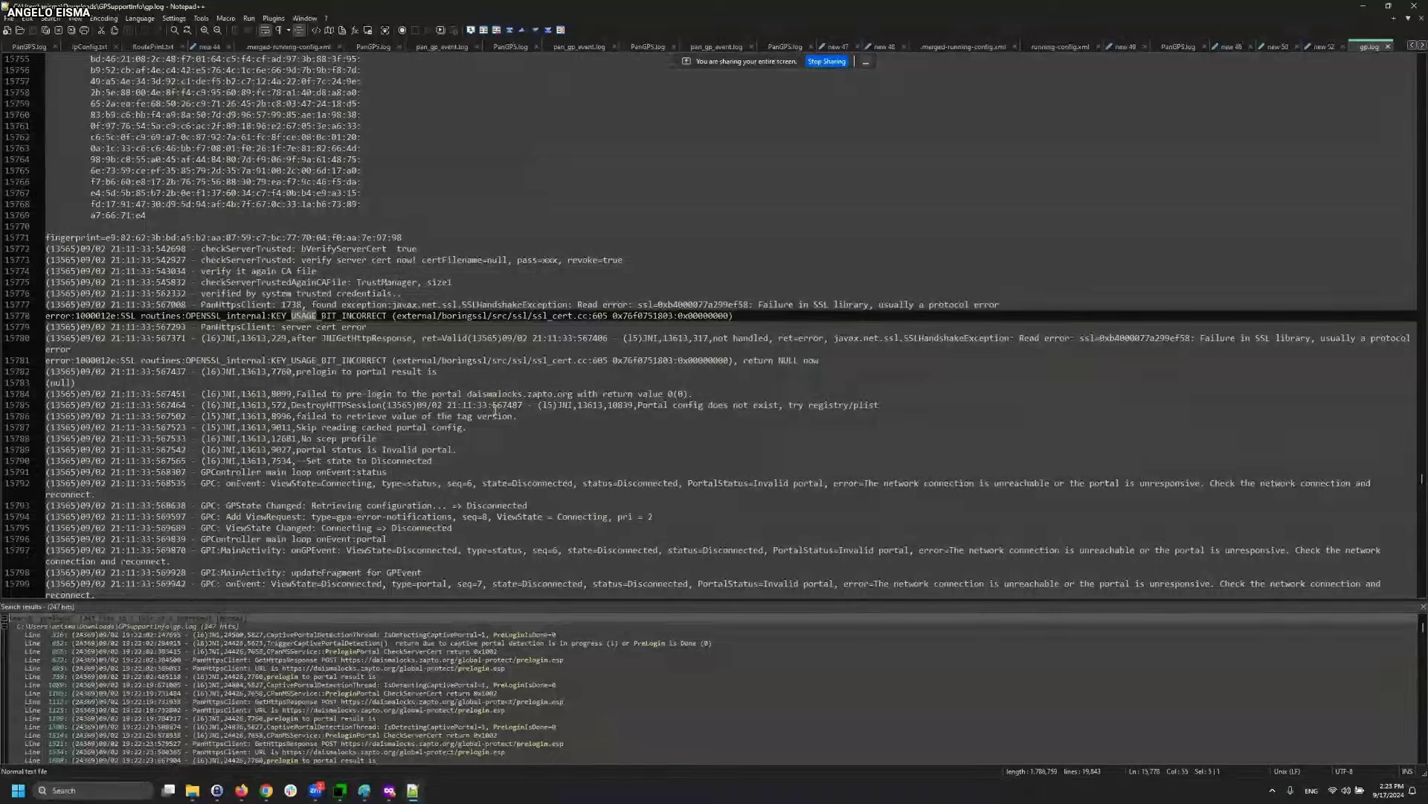
{"action": "scroll", "coordinate": [496, 408], "scroll_direction": "up", "scroll_amount": 1}
{"action": "scroll", "coordinate": [495, 409], "scroll_direction": "up", "scroll_amount": 1}
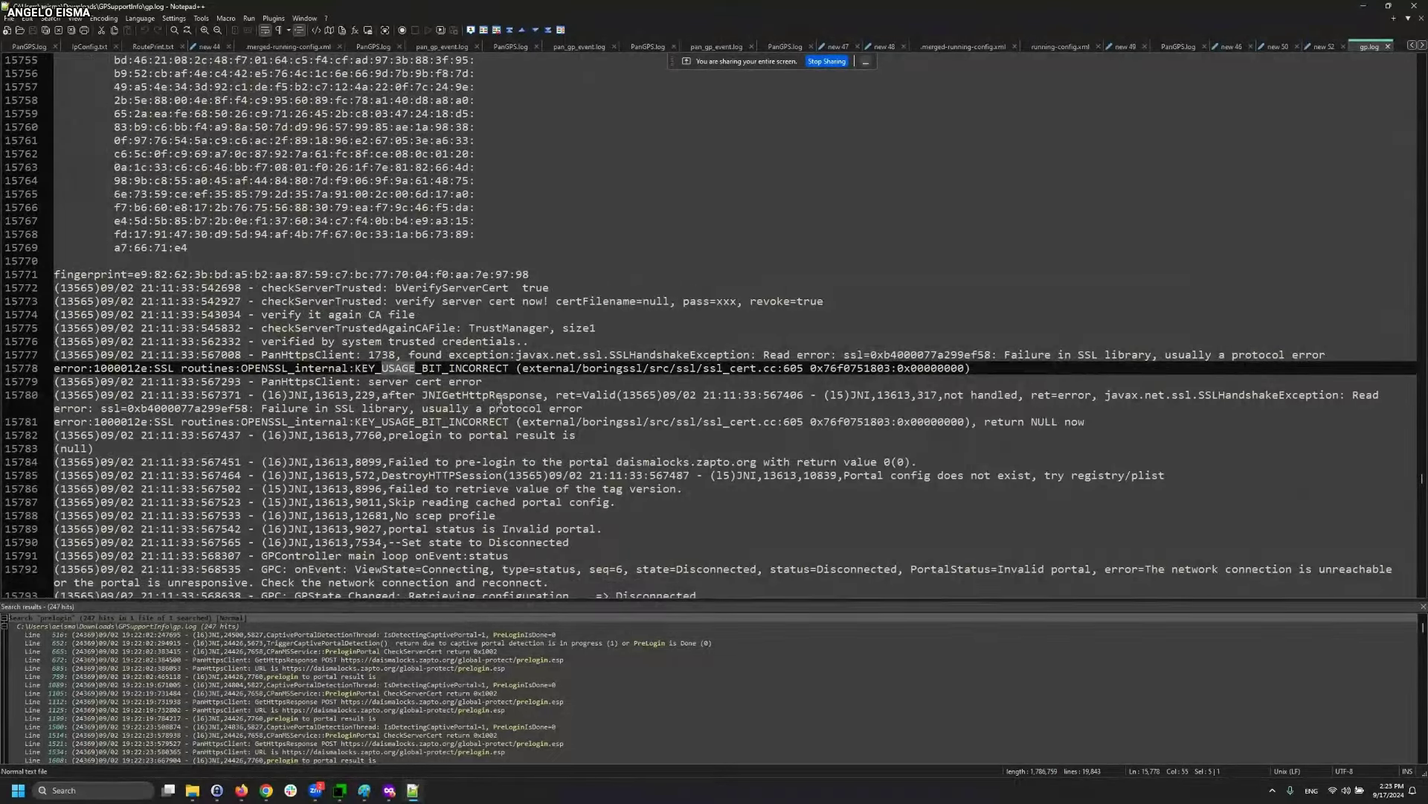
{"action": "key", "text": "ctrl+f"}
{"action": "key", "text": "Return"}
{"action": "key", "text": "ctrl+f"}
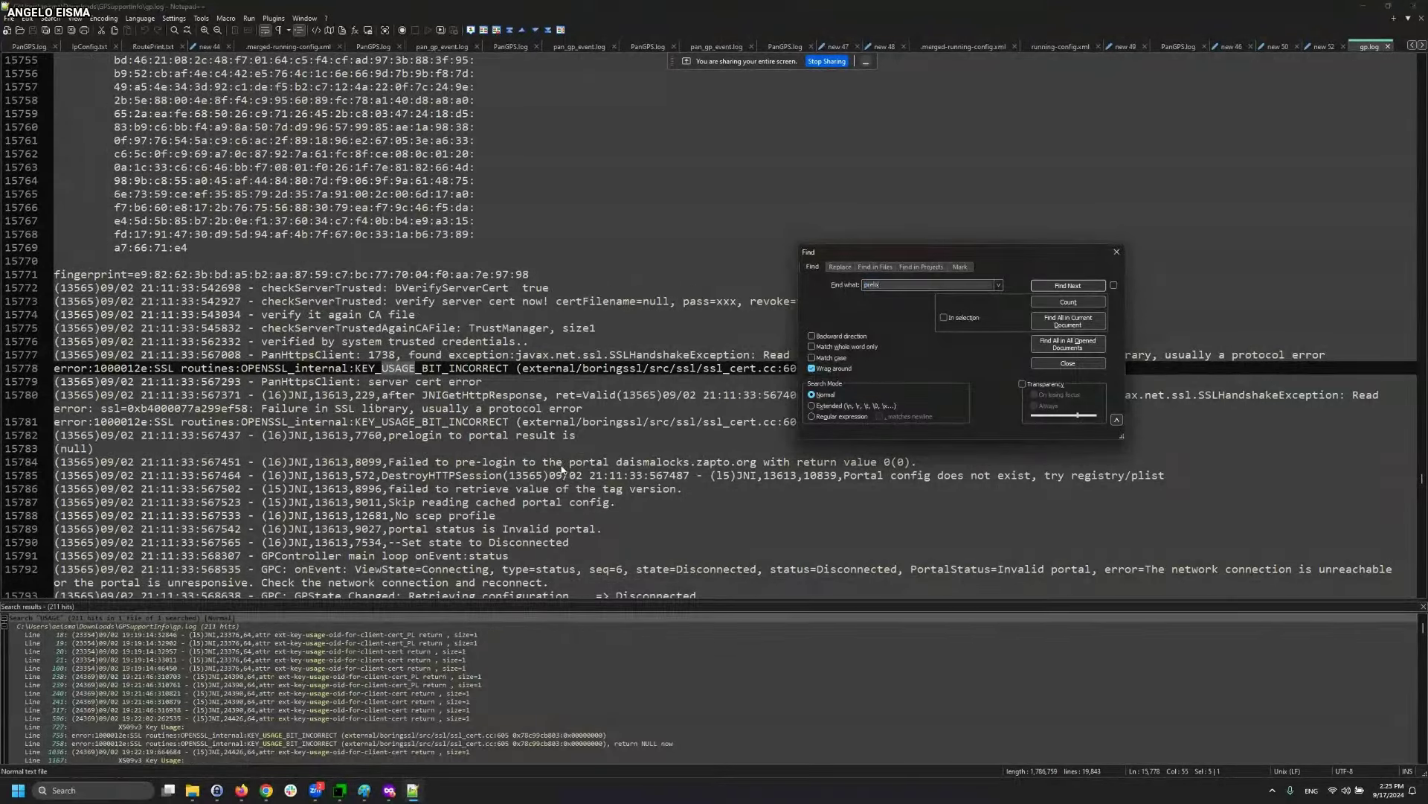
{"action": "key", "text": "Return"}
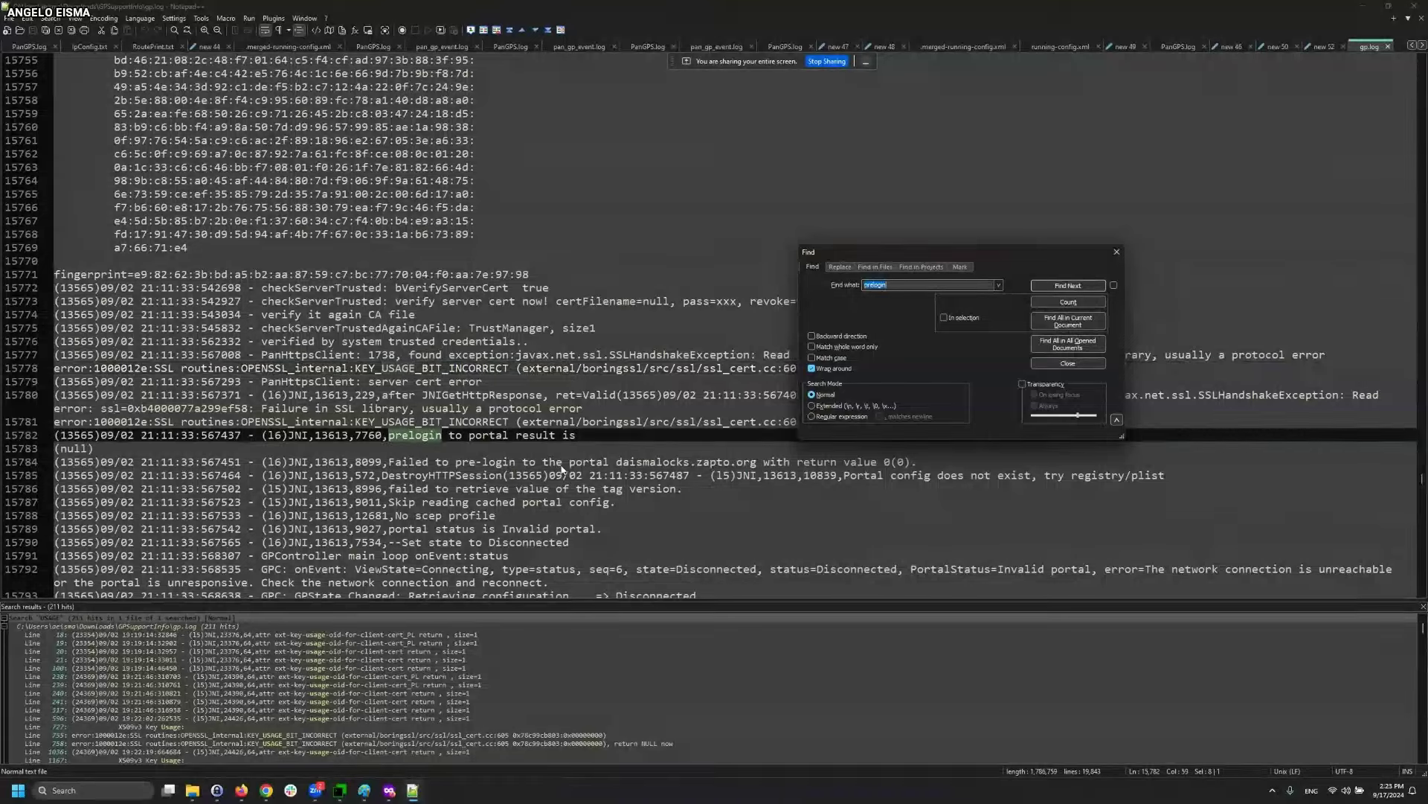
{"action": "key", "text": "Escape"}
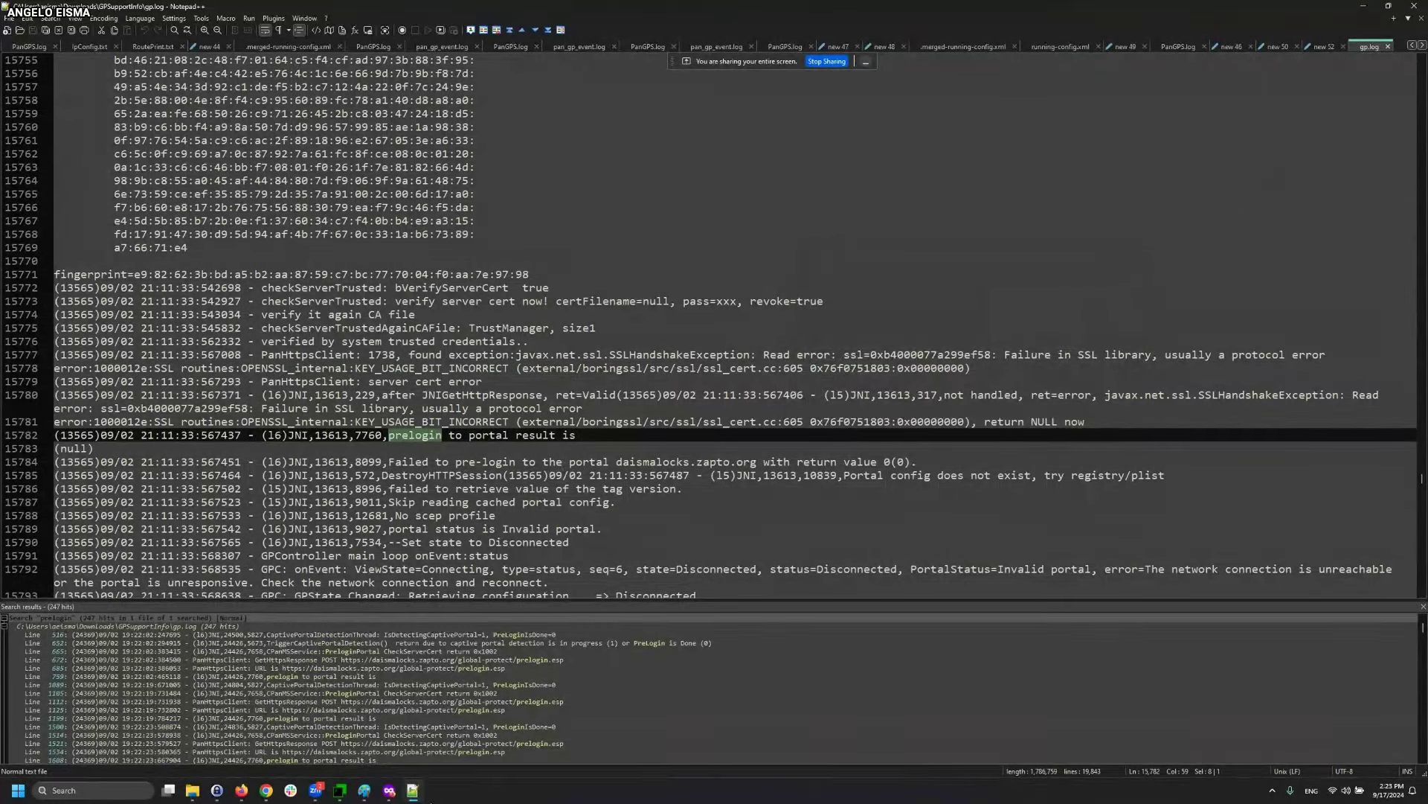
- List all 'login starts' lines and select 'Portal Pre-login starts' on line 651
{"action": "key", "text": "ctrl+f"}
{"action": "type", "text": "login"}
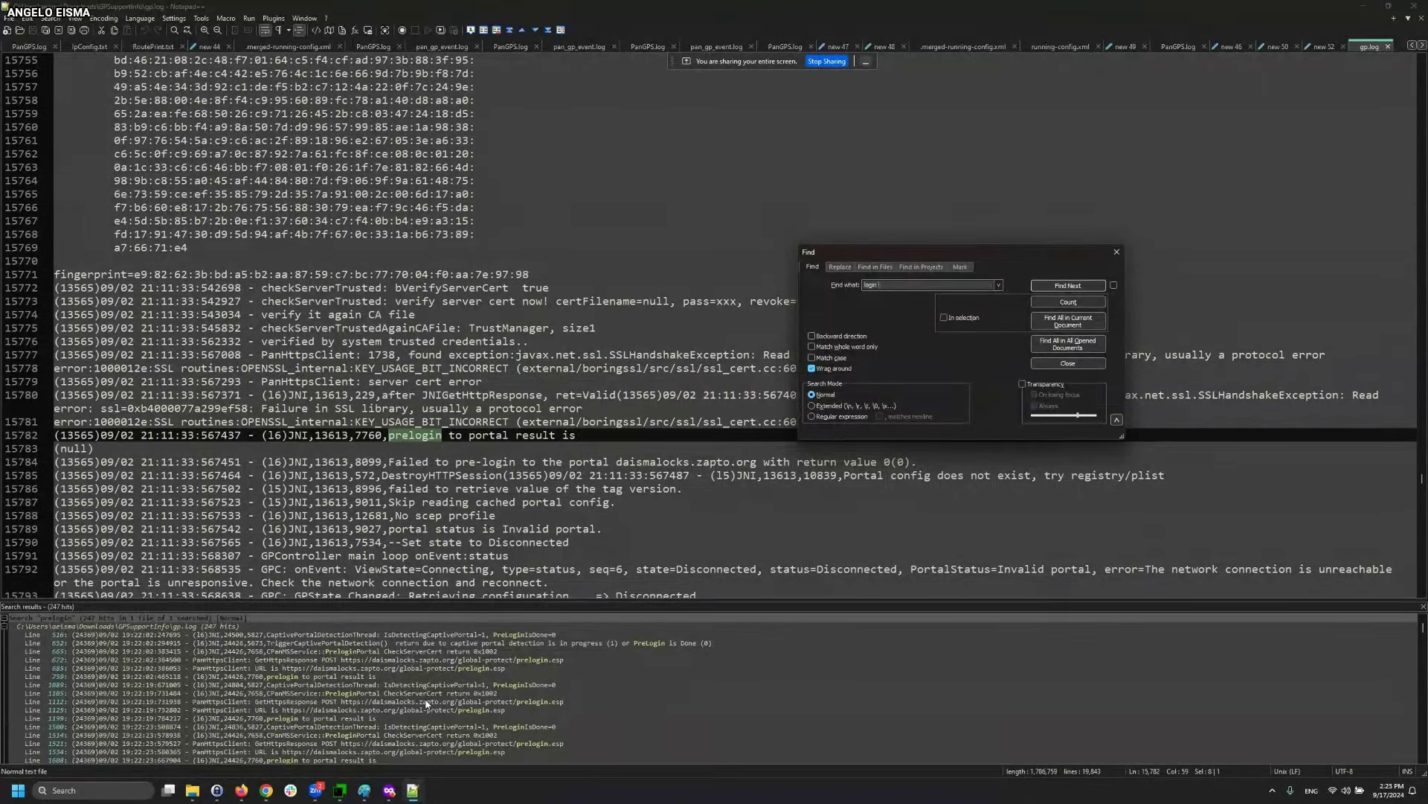
{"action": "type", "text": " starts"}
{"action": "key", "text": "Return"}
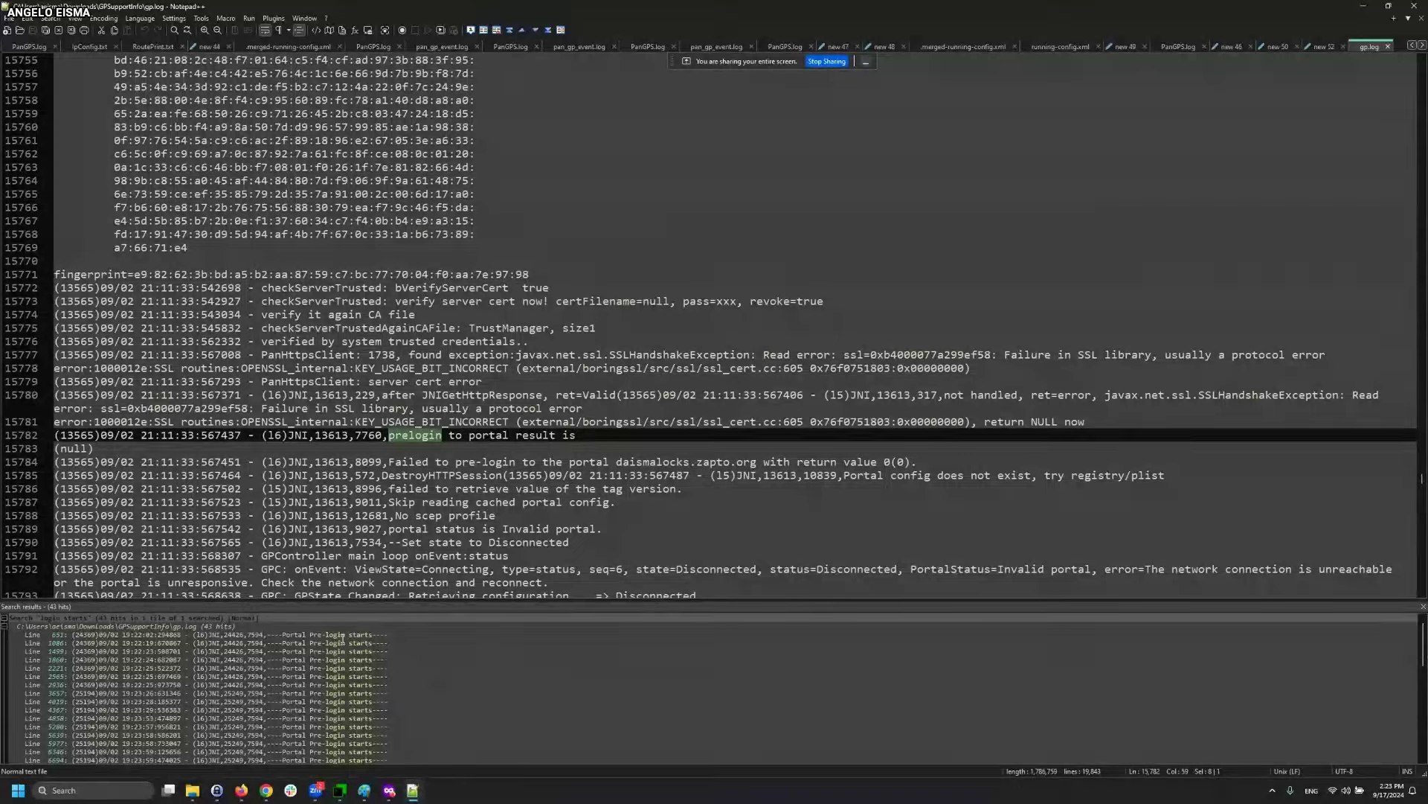
{"action": "scroll", "coordinate": [341, 637], "scroll_direction": "down", "scroll_amount": 4}
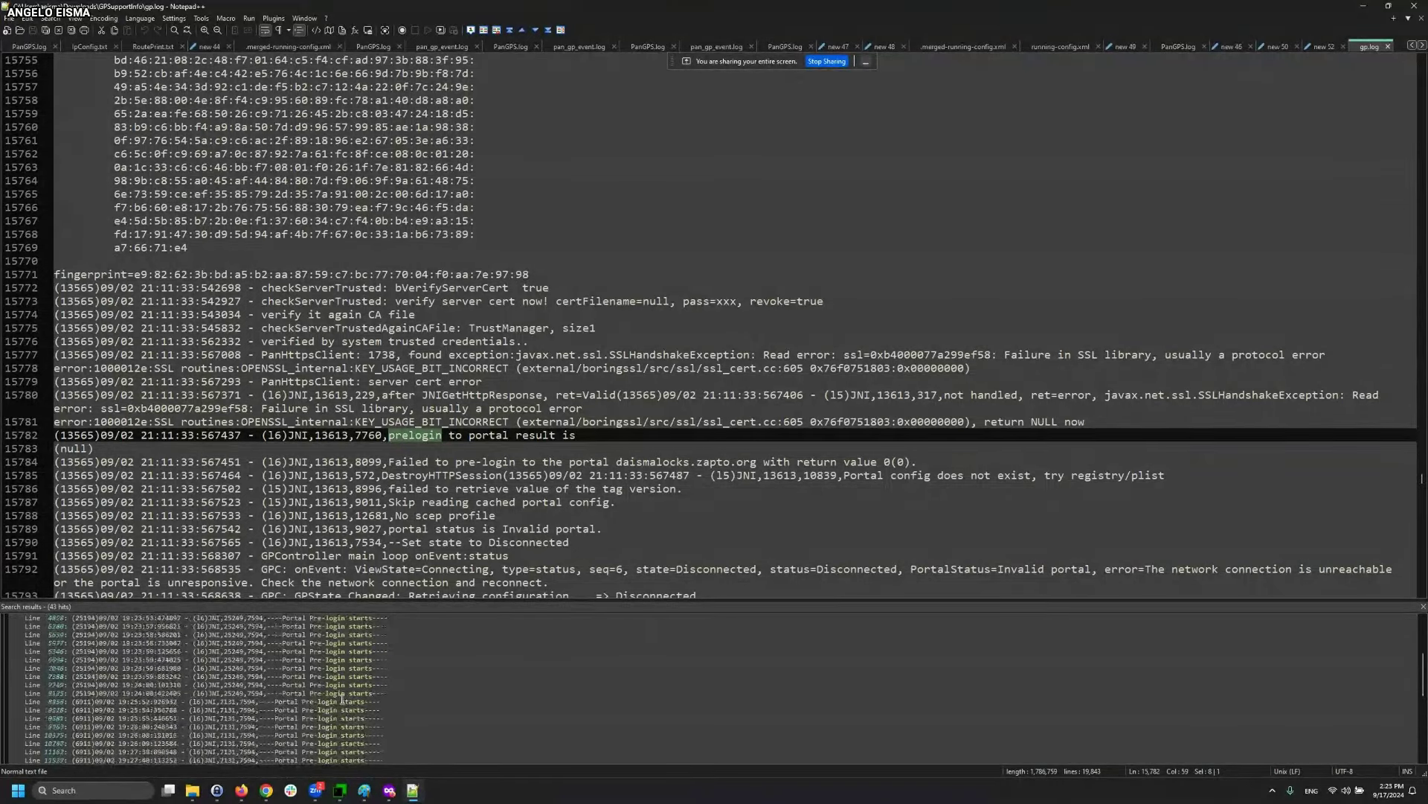
{"action": "scroll", "coordinate": [341, 699], "scroll_direction": "up", "scroll_amount": 4}
{"action": "double_click", "coordinate": [336, 634]}
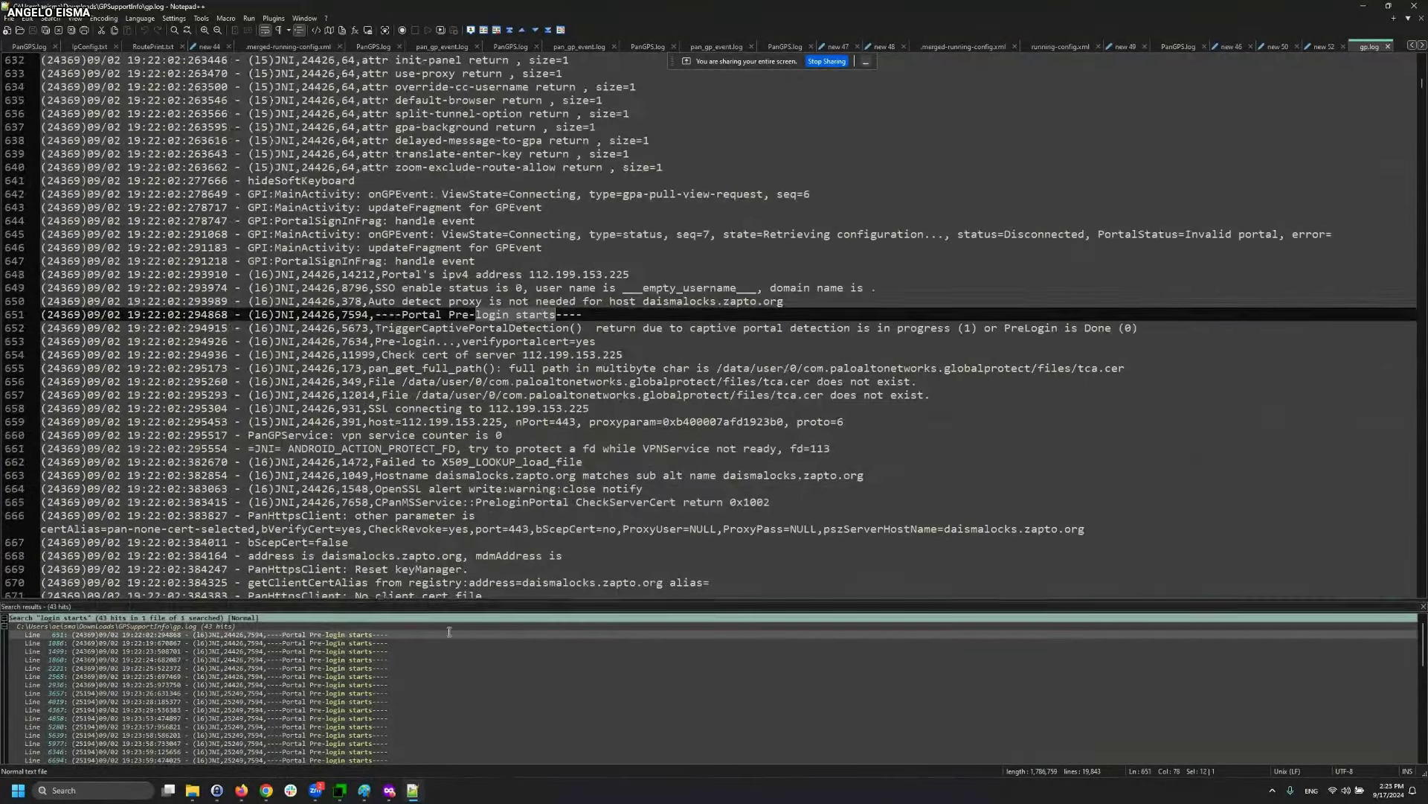
{"action": "left_click_drag", "start_coordinate": [402, 314], "coordinate": [559, 316]}
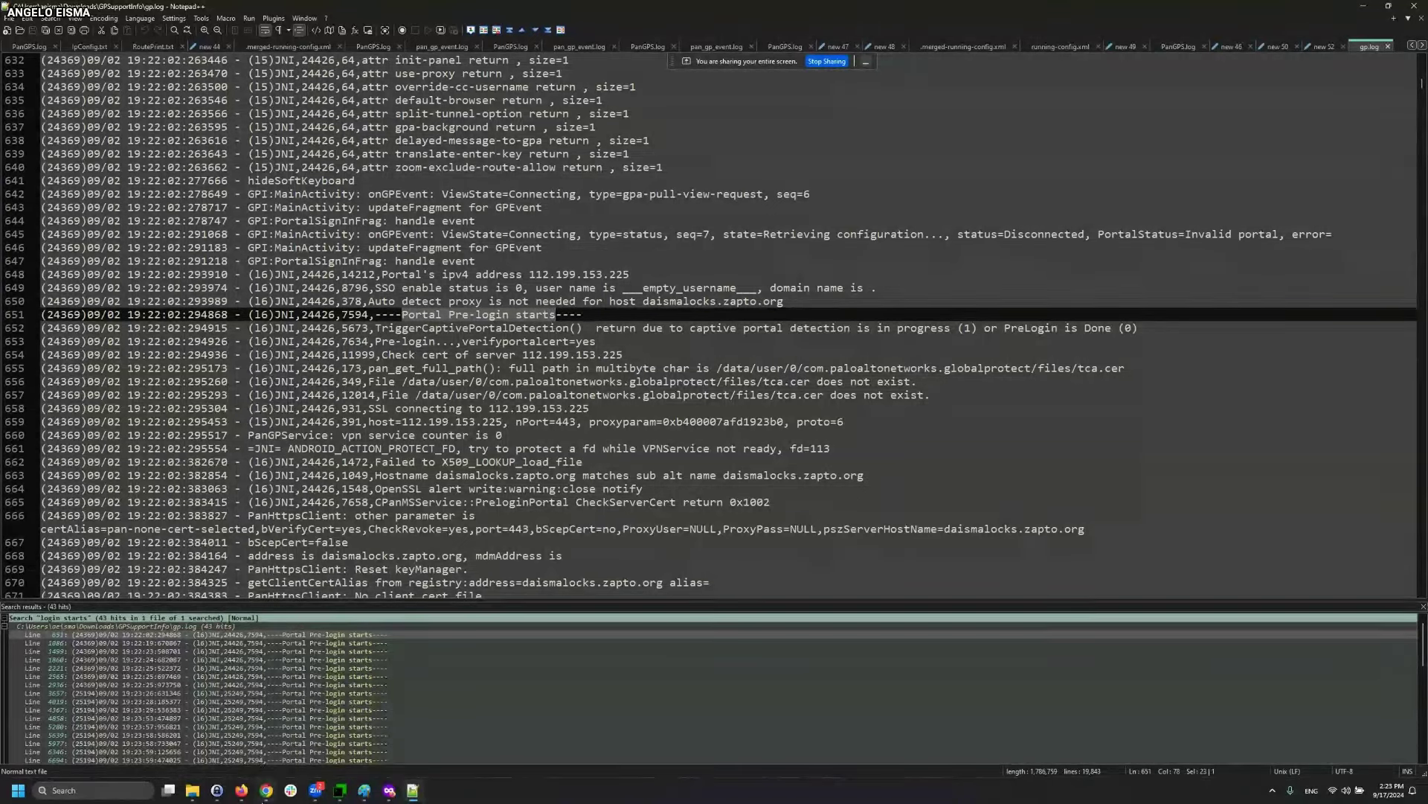
{"action": "left_click", "coordinate": [265, 790]}
- Highlight the prelogin.esp request line, the word 'OS' and 'auth message' on the slide
{"action": "left_click", "coordinate": [689, 357]}
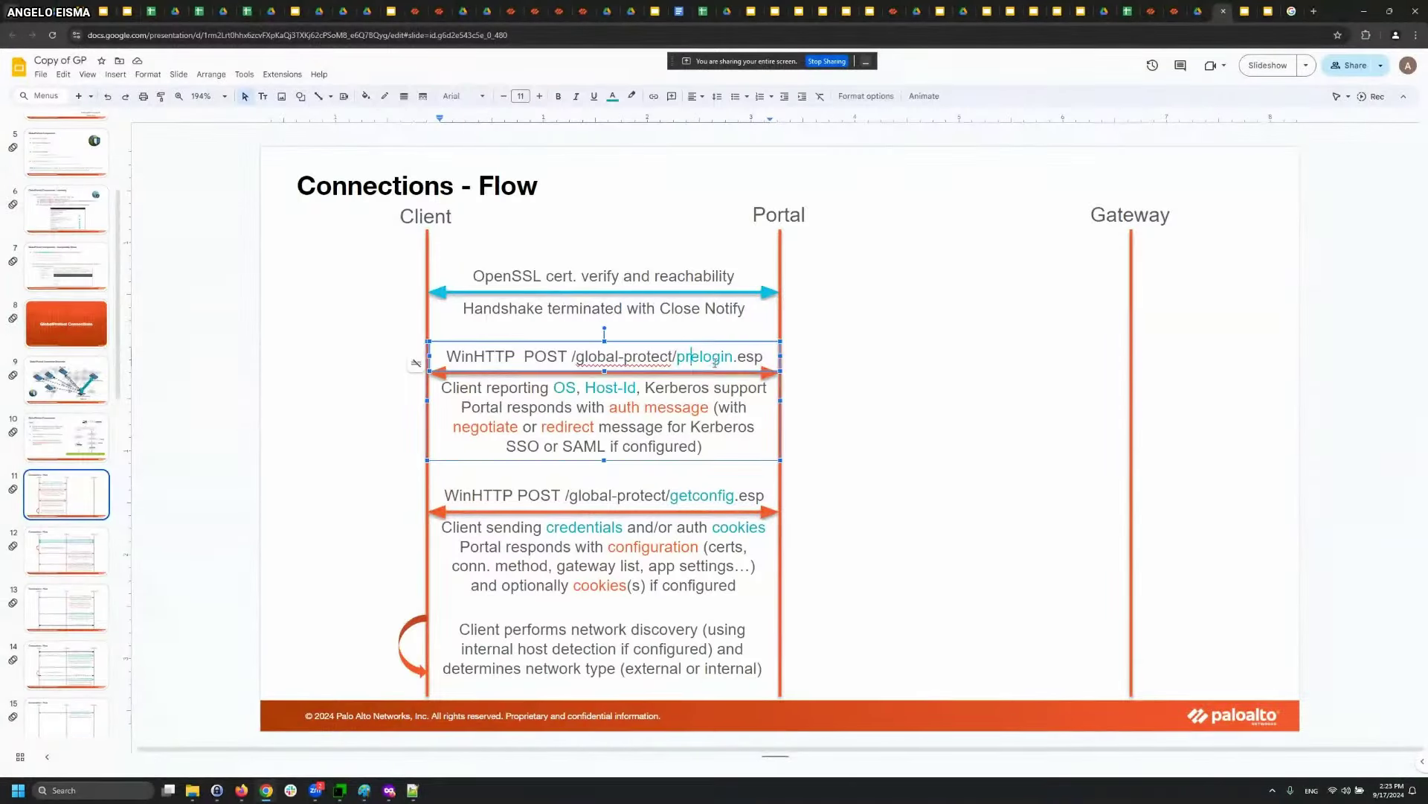
{"action": "left_click_drag", "start_coordinate": [768, 355], "coordinate": [445, 355]}
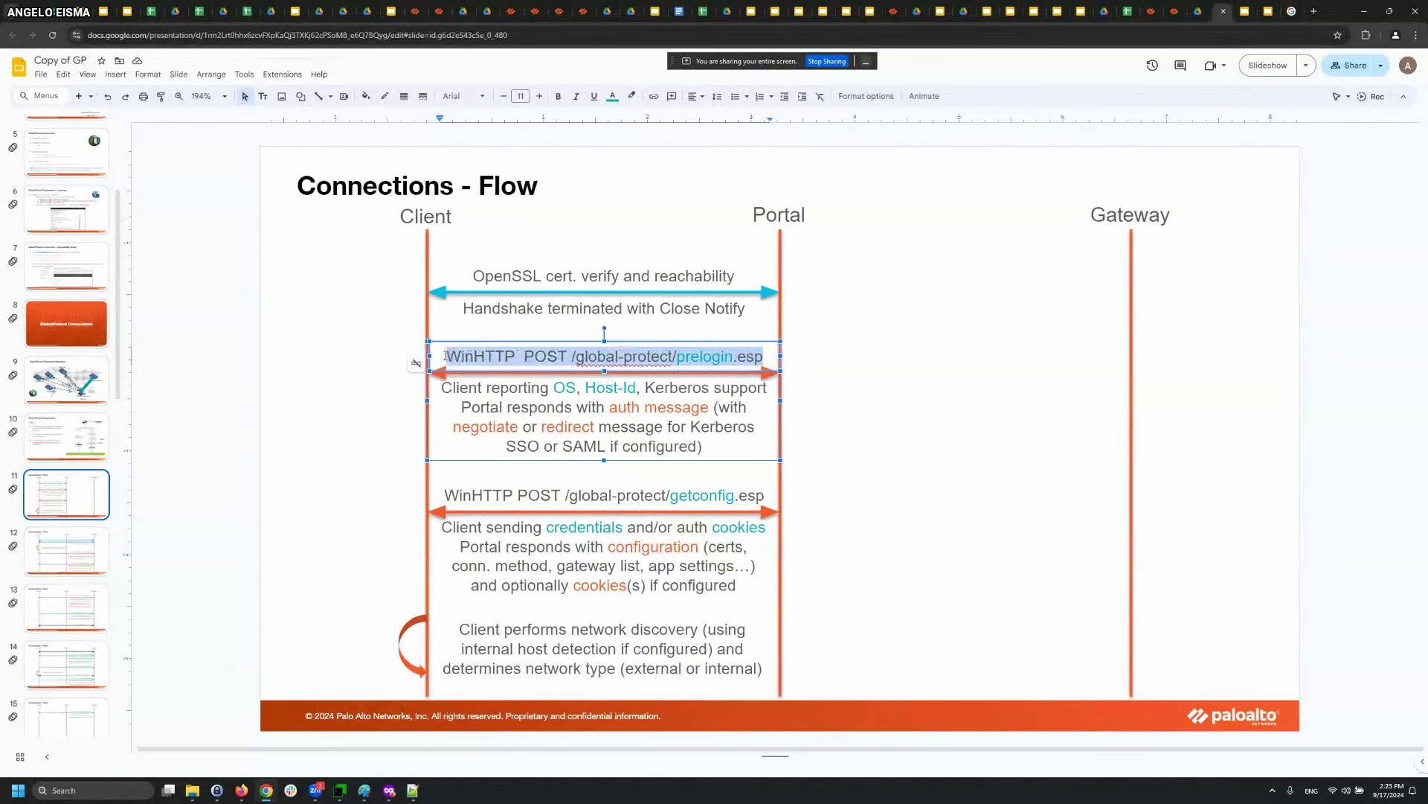
{"action": "left_click", "coordinate": [765, 465]}
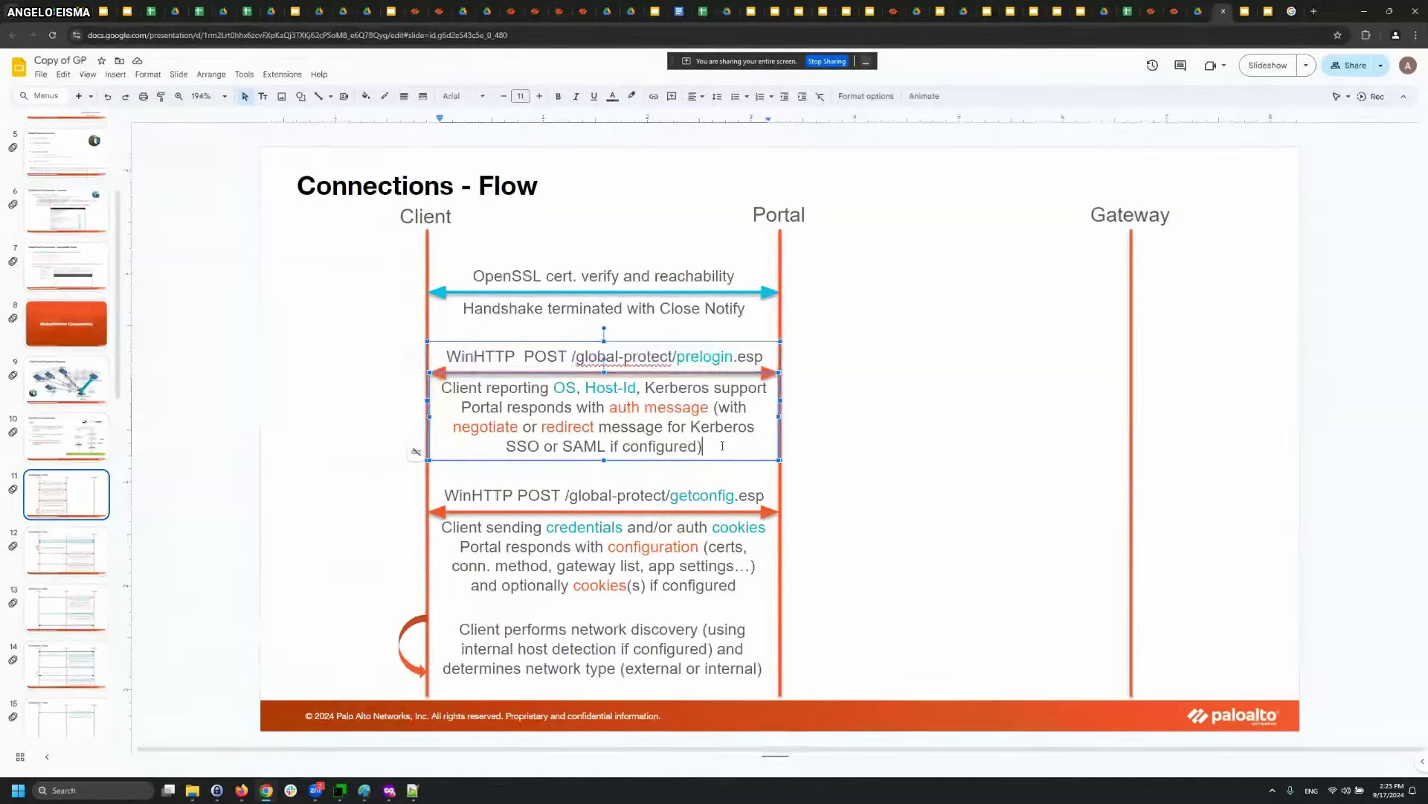
{"action": "double_click", "coordinate": [560, 387]}
{"action": "left_click", "coordinate": [603, 387]}
{"action": "left_click_drag", "start_coordinate": [714, 409], "coordinate": [599, 408]}
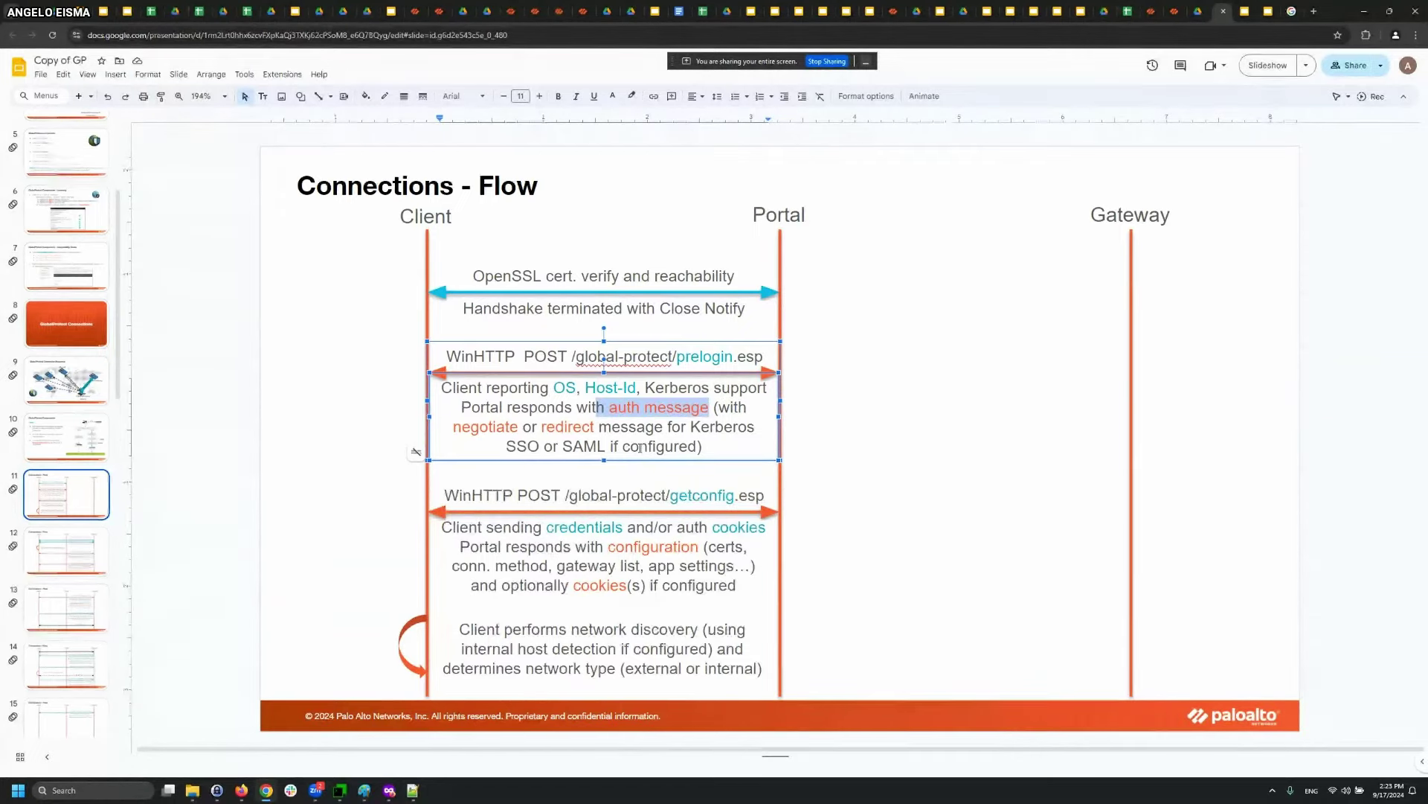
{"action": "key", "text": "alt+Tab"}
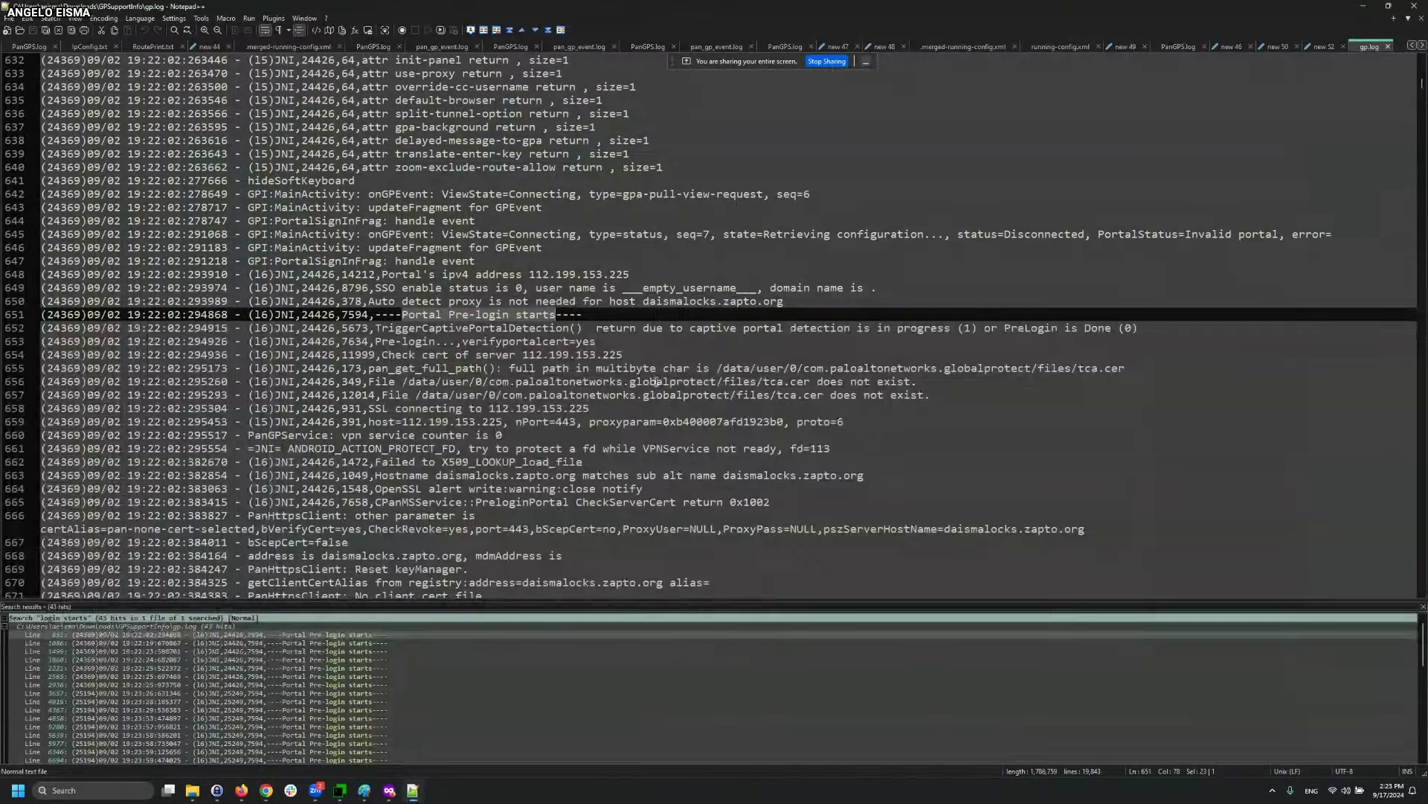
- Search gp.log for 'login' and re-examine the Portal Pre-login starts entry on line 651
{"action": "key", "text": "ctrl+f"}
{"action": "type", "text": "lo"}
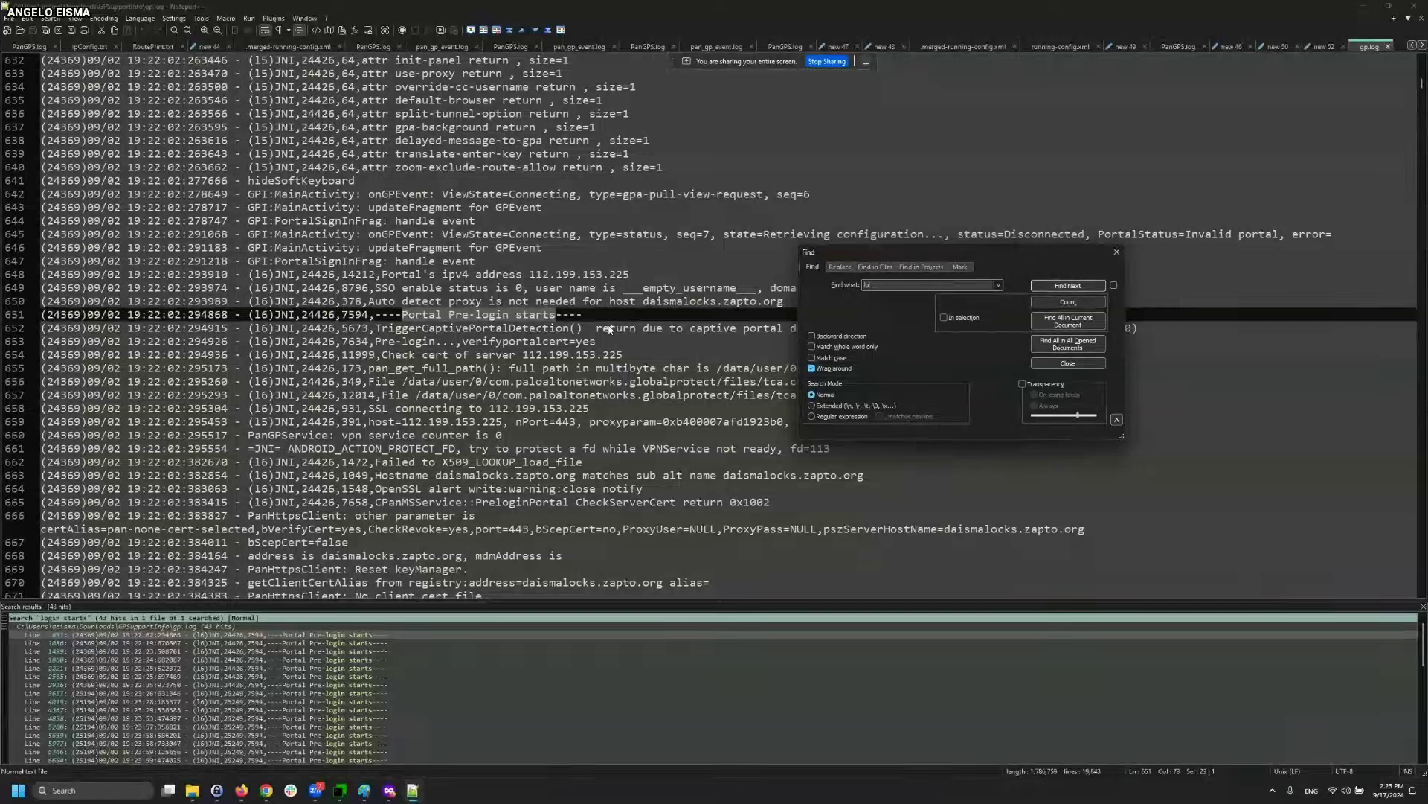
{"action": "type", "text": "gin starts"}
{"action": "key", "text": "Escape"}
{"action": "scroll", "coordinate": [367, 692], "scroll_direction": "down", "scroll_amount": 3}
{"action": "scroll", "coordinate": [368, 692], "scroll_direction": "down", "scroll_amount": 5}
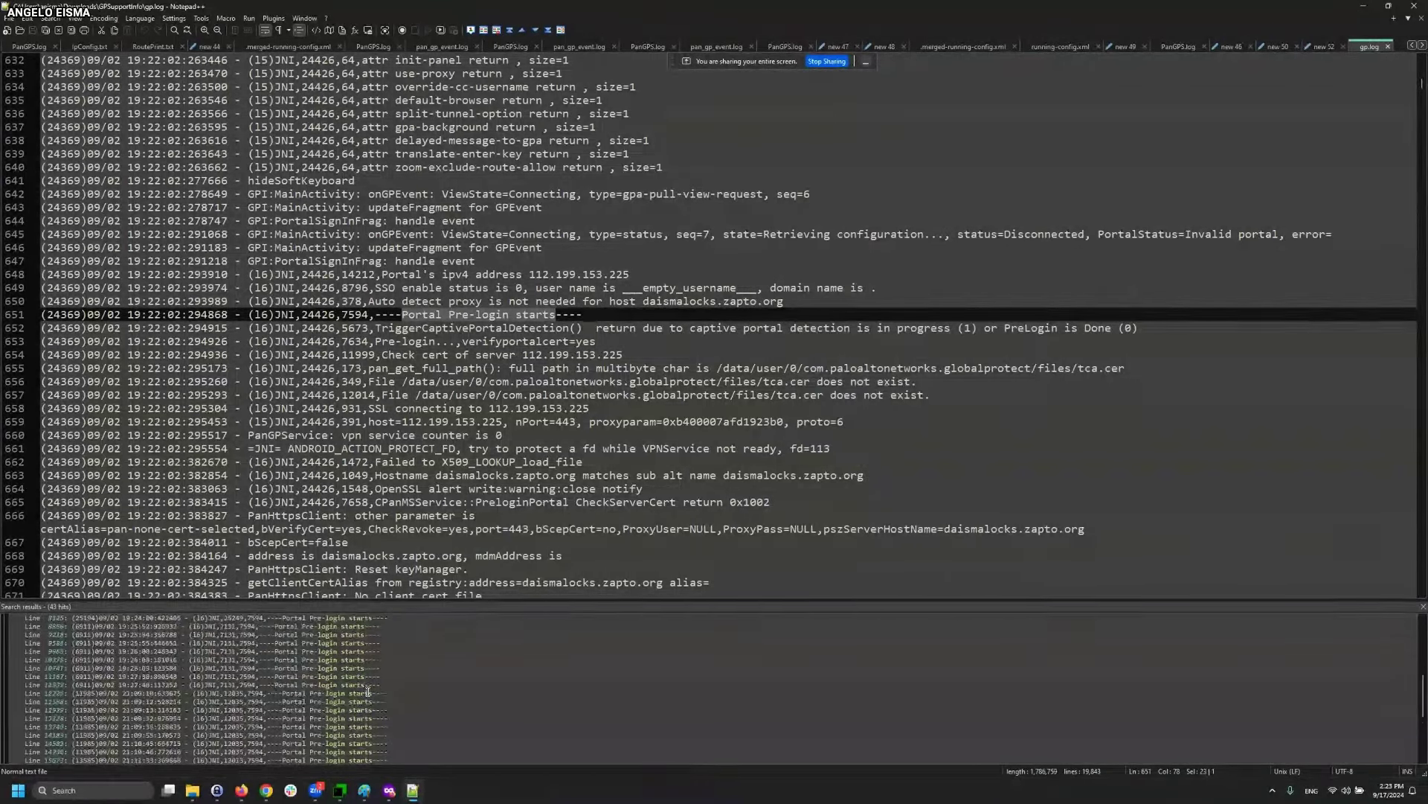
{"action": "scroll", "coordinate": [368, 691], "scroll_direction": "up", "scroll_amount": 4}
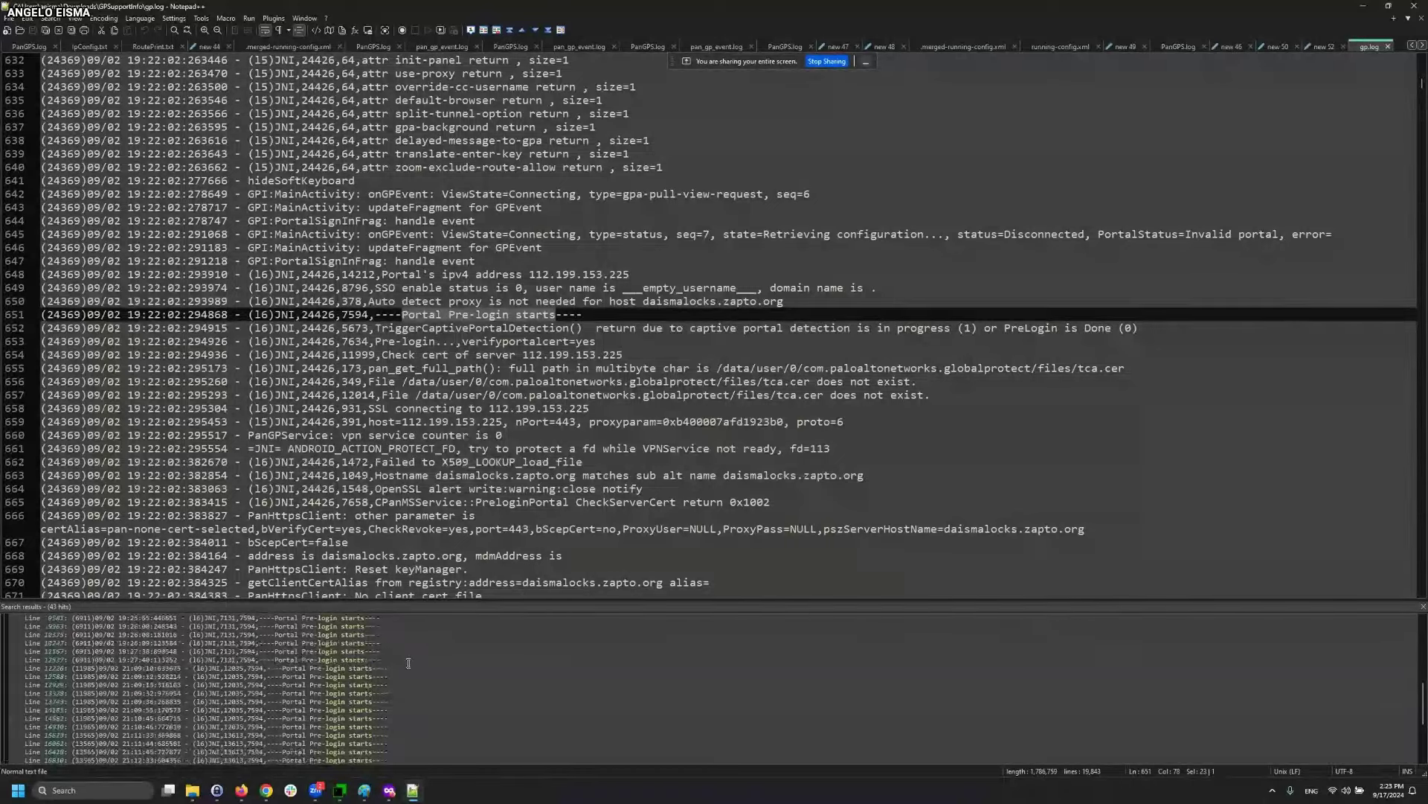
{"action": "left_click", "coordinate": [416, 315]}
{"action": "left_click", "coordinate": [402, 314]}
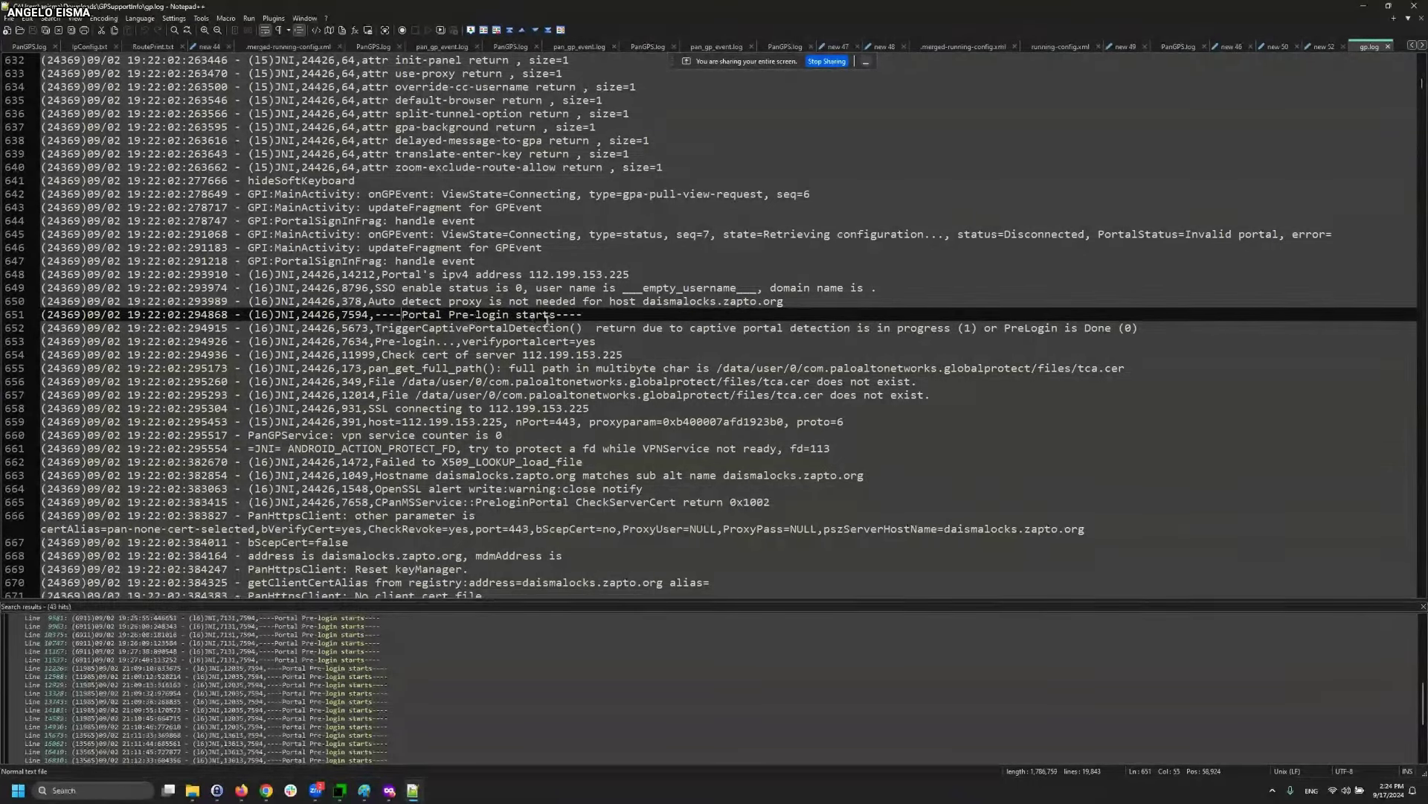
{"action": "left_click", "coordinate": [554, 315]}
{"action": "key", "text": "alt+Tab"}
{"action": "left_click", "coordinate": [912, 494]}
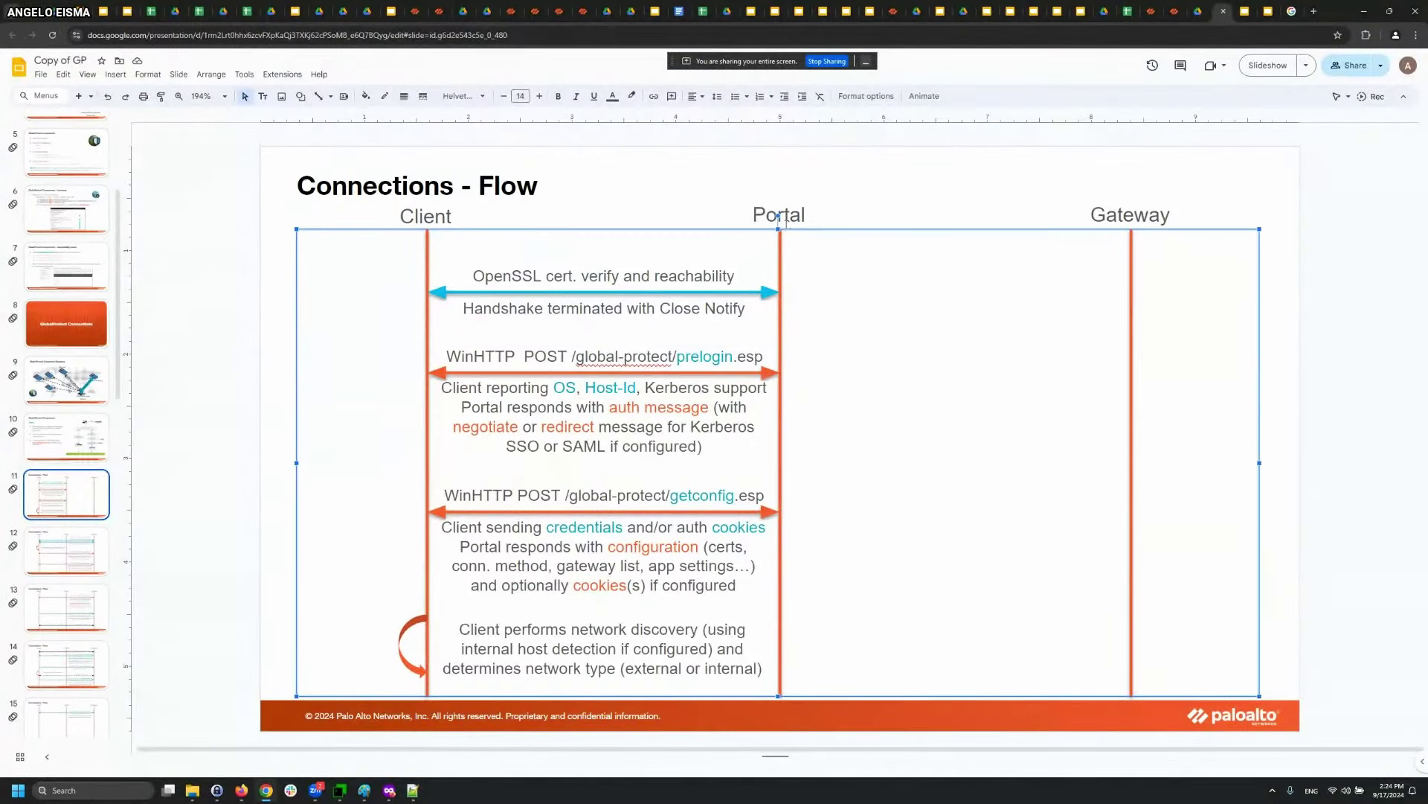
- Go to slide 12's gateway flow with /ssl-vpn/prelogin.esp and login.esp, briefly checking slide 13
{"action": "left_click", "coordinate": [750, 223]}
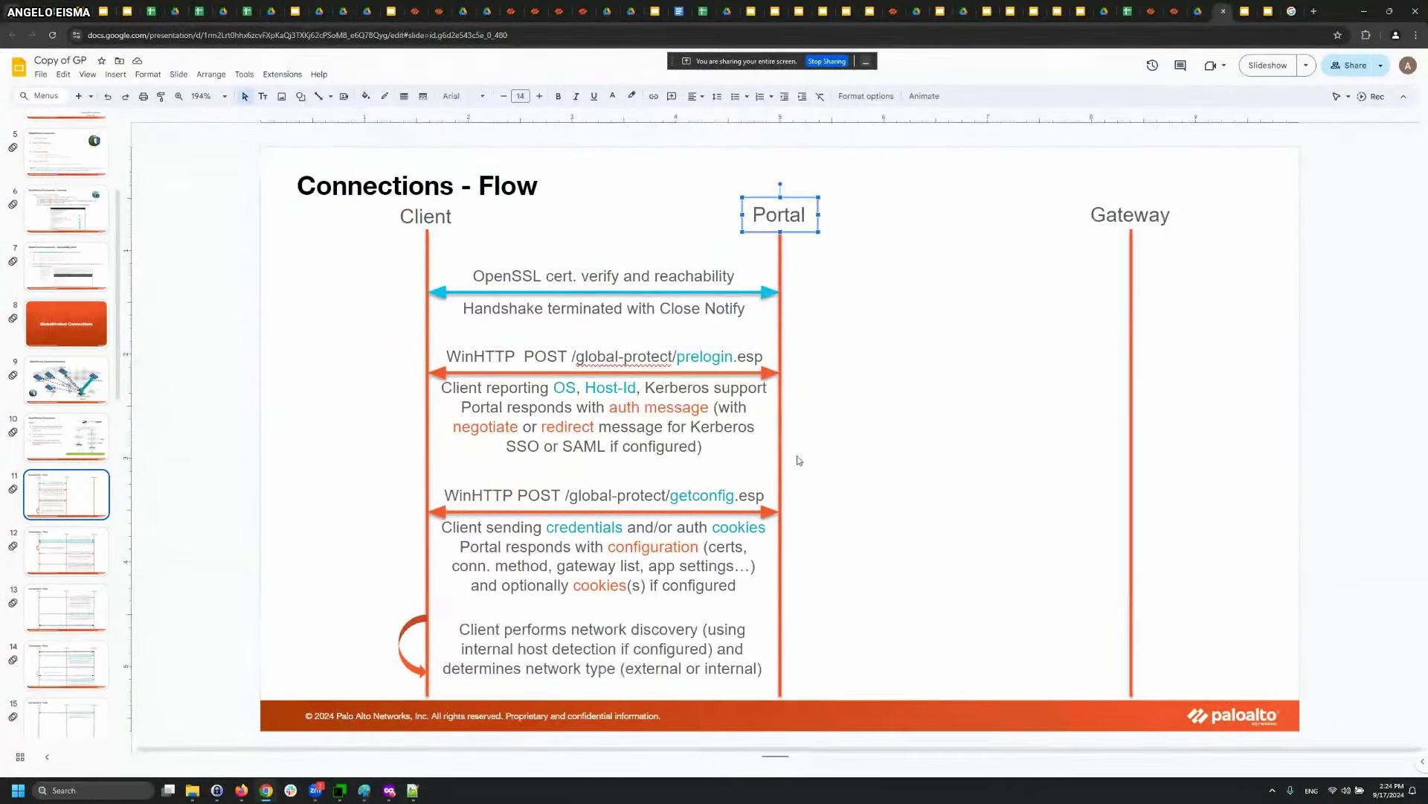
{"action": "key", "text": "Page_Down"}
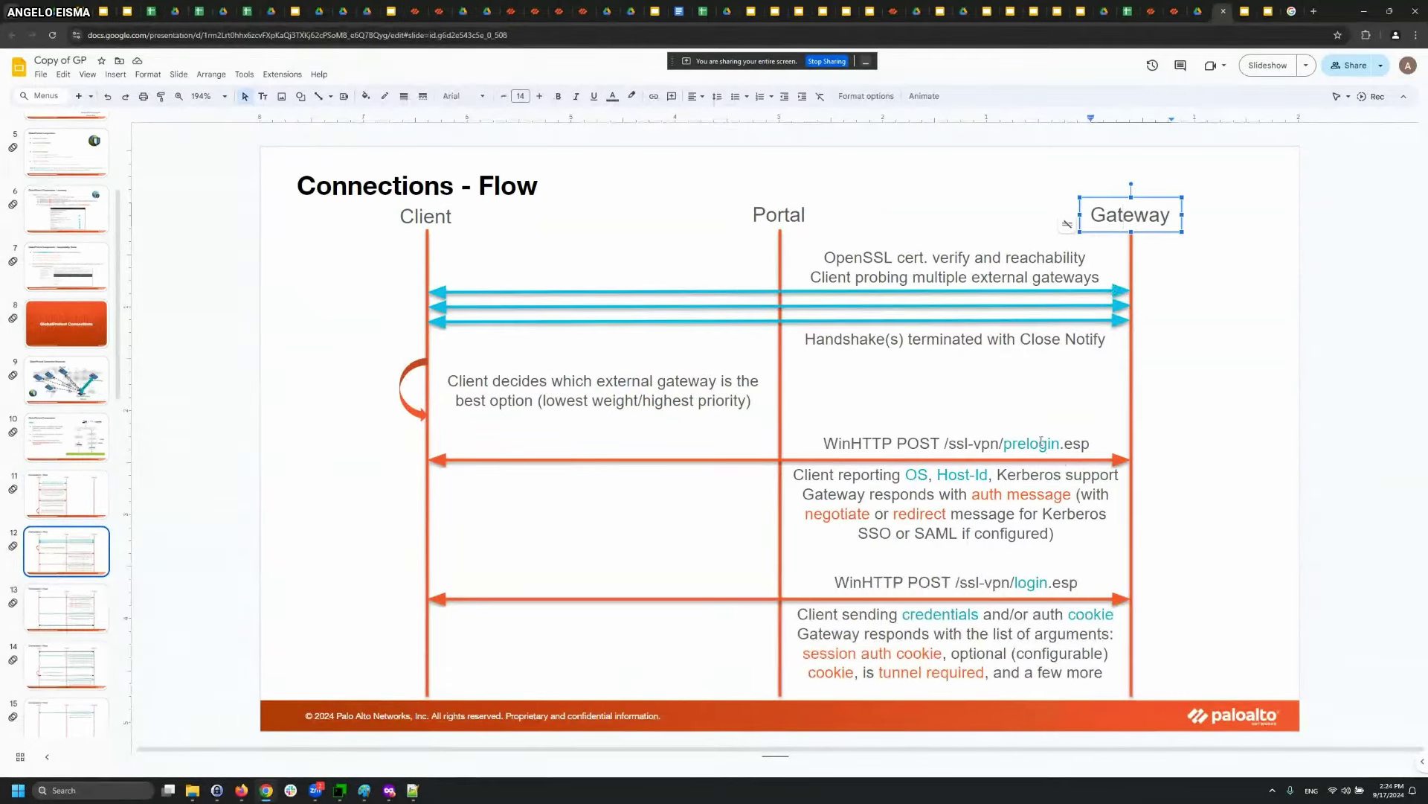
{"action": "left_click", "coordinate": [1183, 492]}
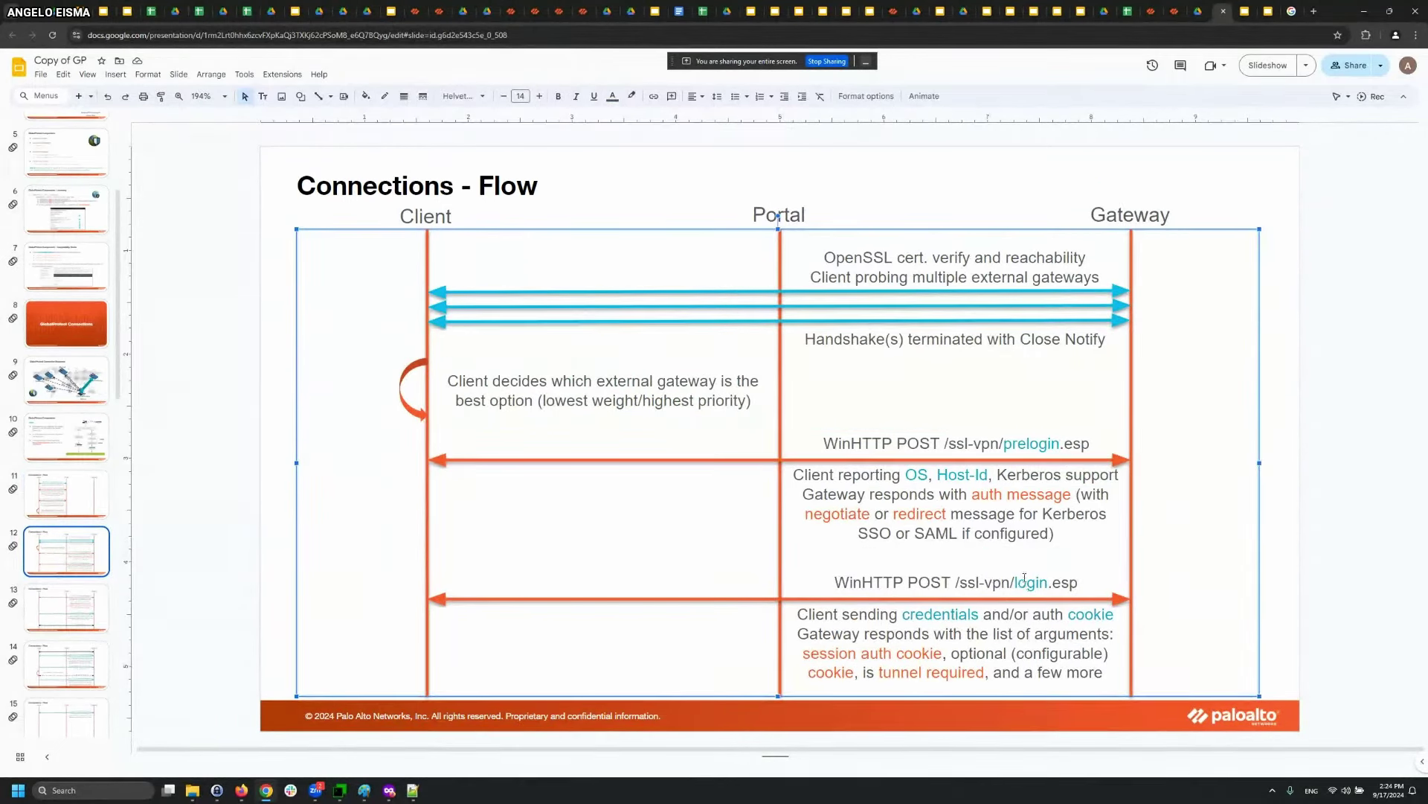
{"action": "key", "text": "Escape"}
{"action": "key", "text": "Page_Down"}
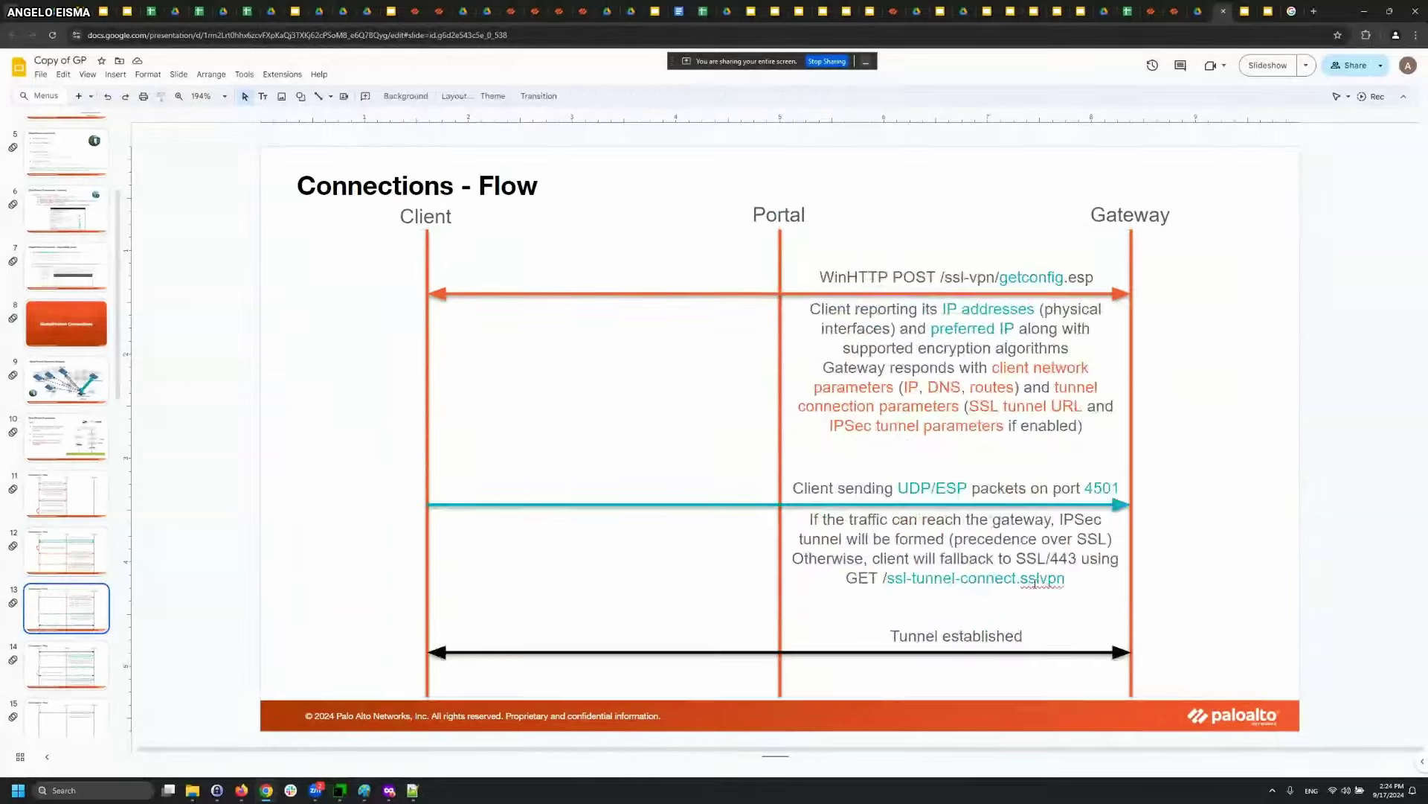
{"action": "key", "text": "Page_Up"}
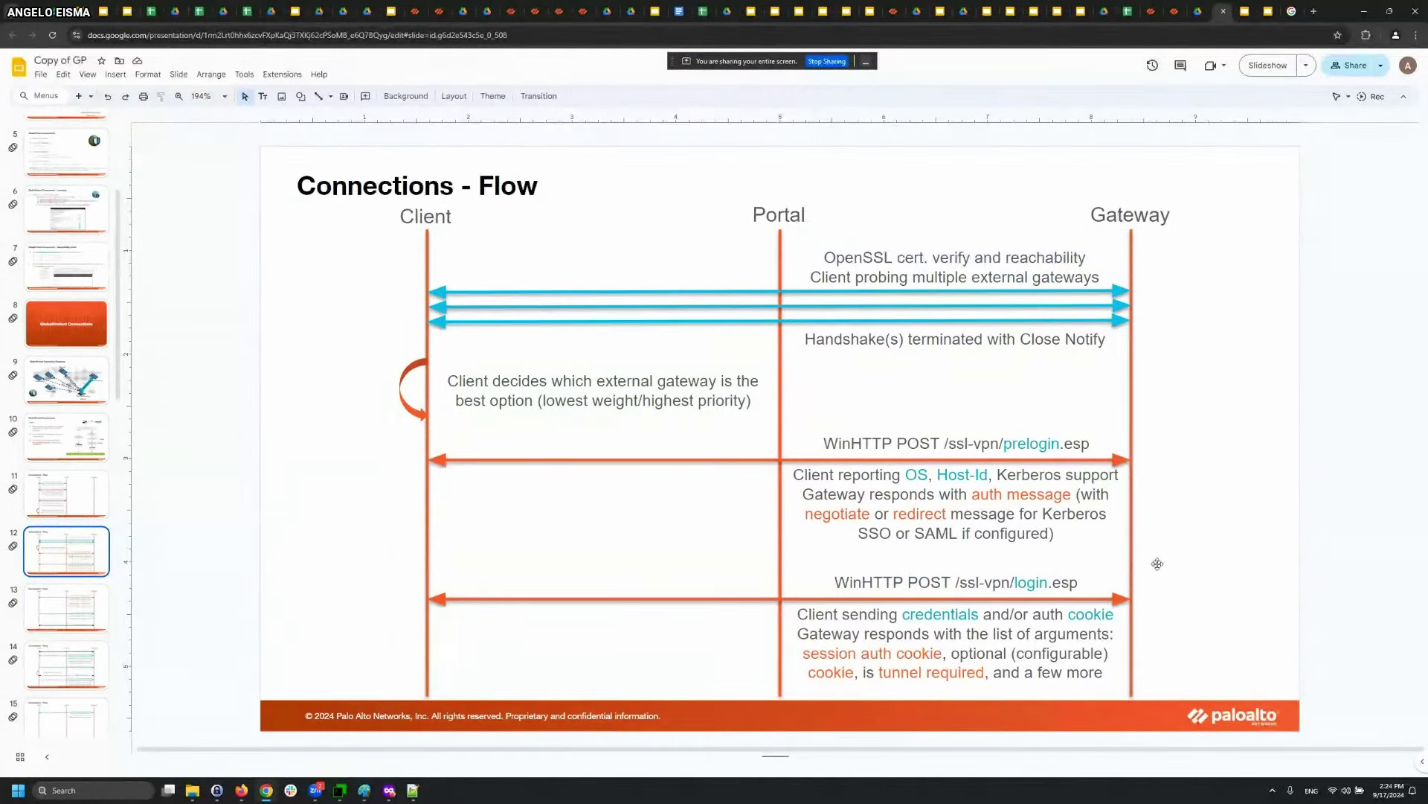
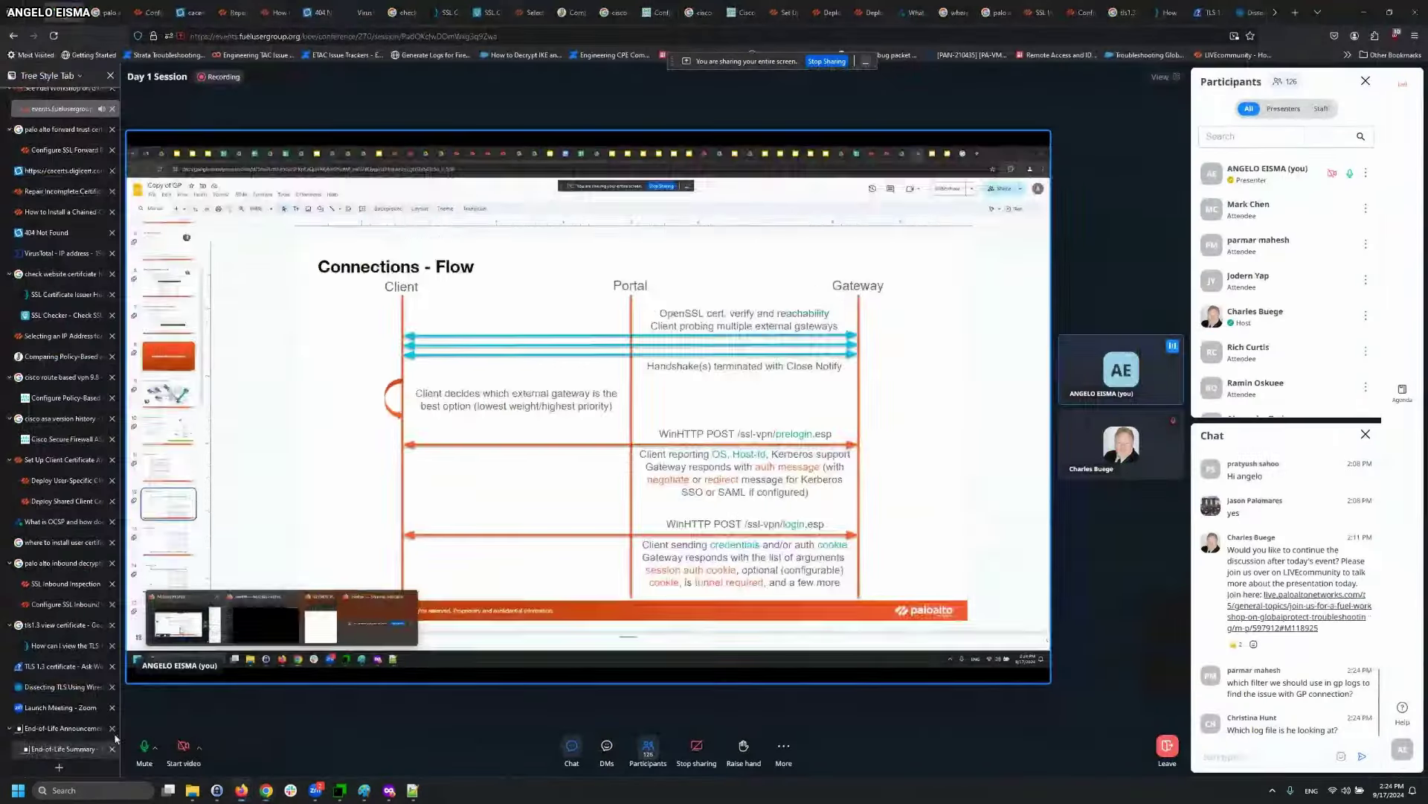
- Stop sharing the screen with the Zoom Events attendees
{"action": "left_click", "coordinate": [833, 63]}
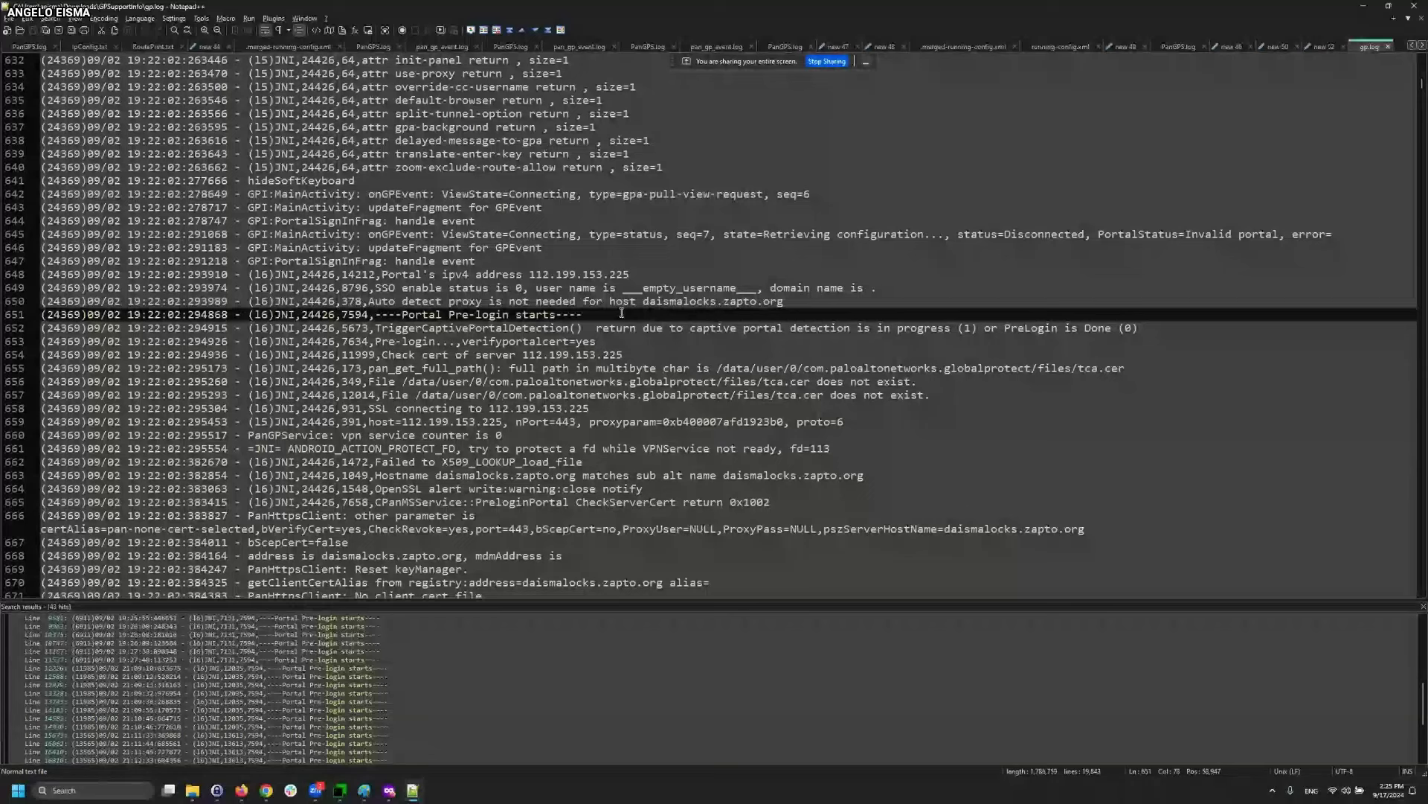
- Find all 'certificat' matches in gp.log and jump to the line 5442 hit
{"action": "double_click", "coordinate": [622, 301]}
{"action": "key", "text": "ctrl+f"}
{"action": "type", "text": "certificate"}
{"action": "key", "text": "Return"}
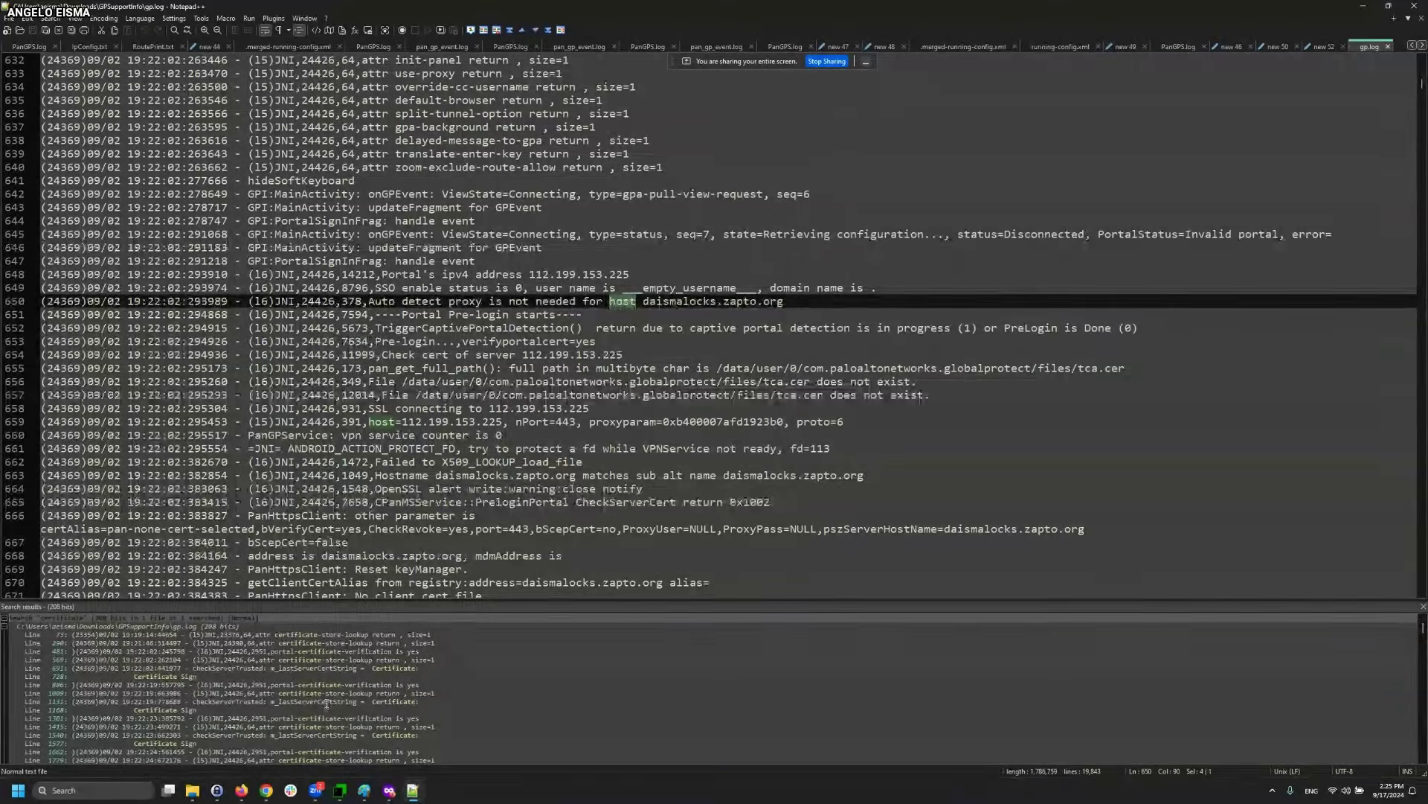
{"action": "scroll", "coordinate": [343, 672], "scroll_direction": "down", "scroll_amount": 5}
{"action": "scroll", "coordinate": [341, 704], "scroll_direction": "down", "scroll_amount": 10}
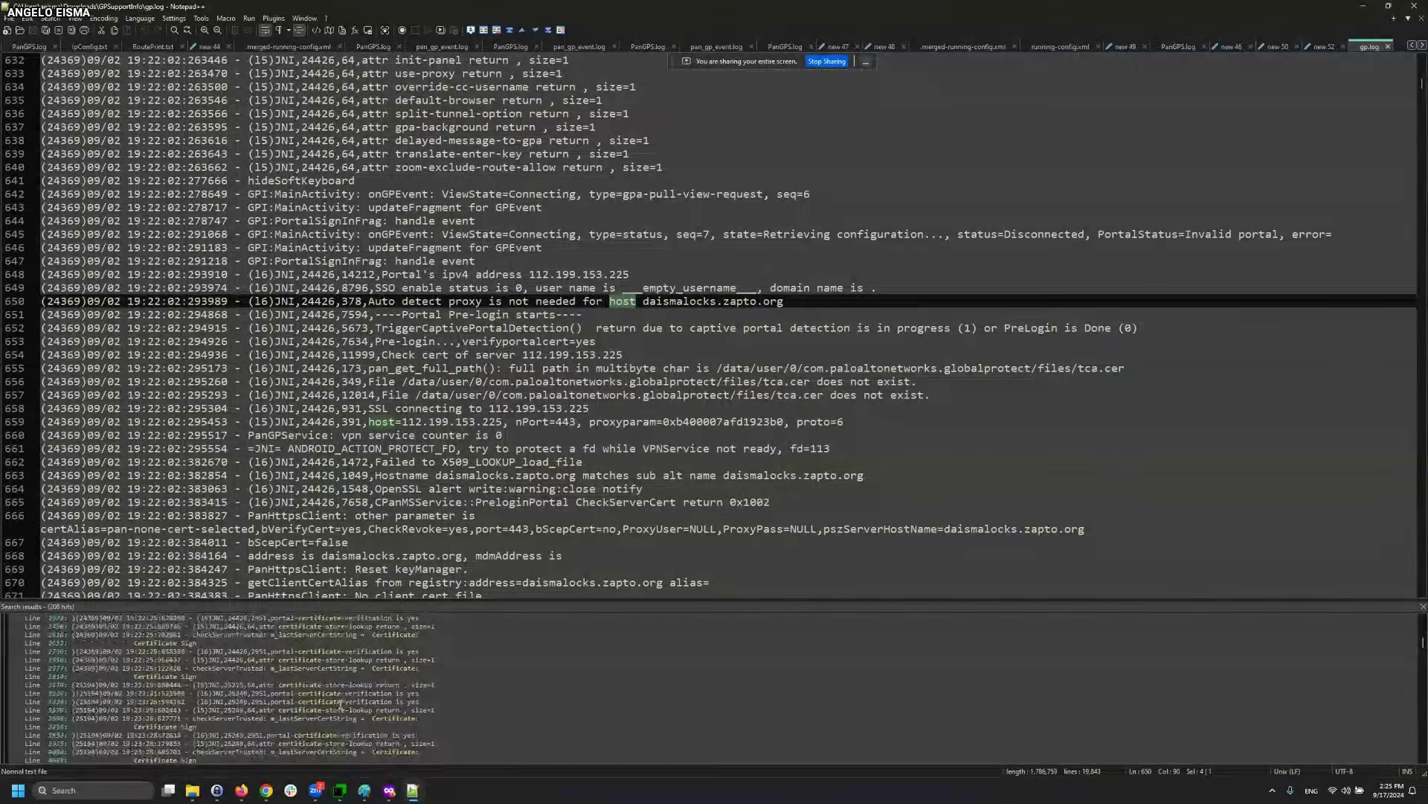
{"action": "double_click", "coordinate": [331, 743]}
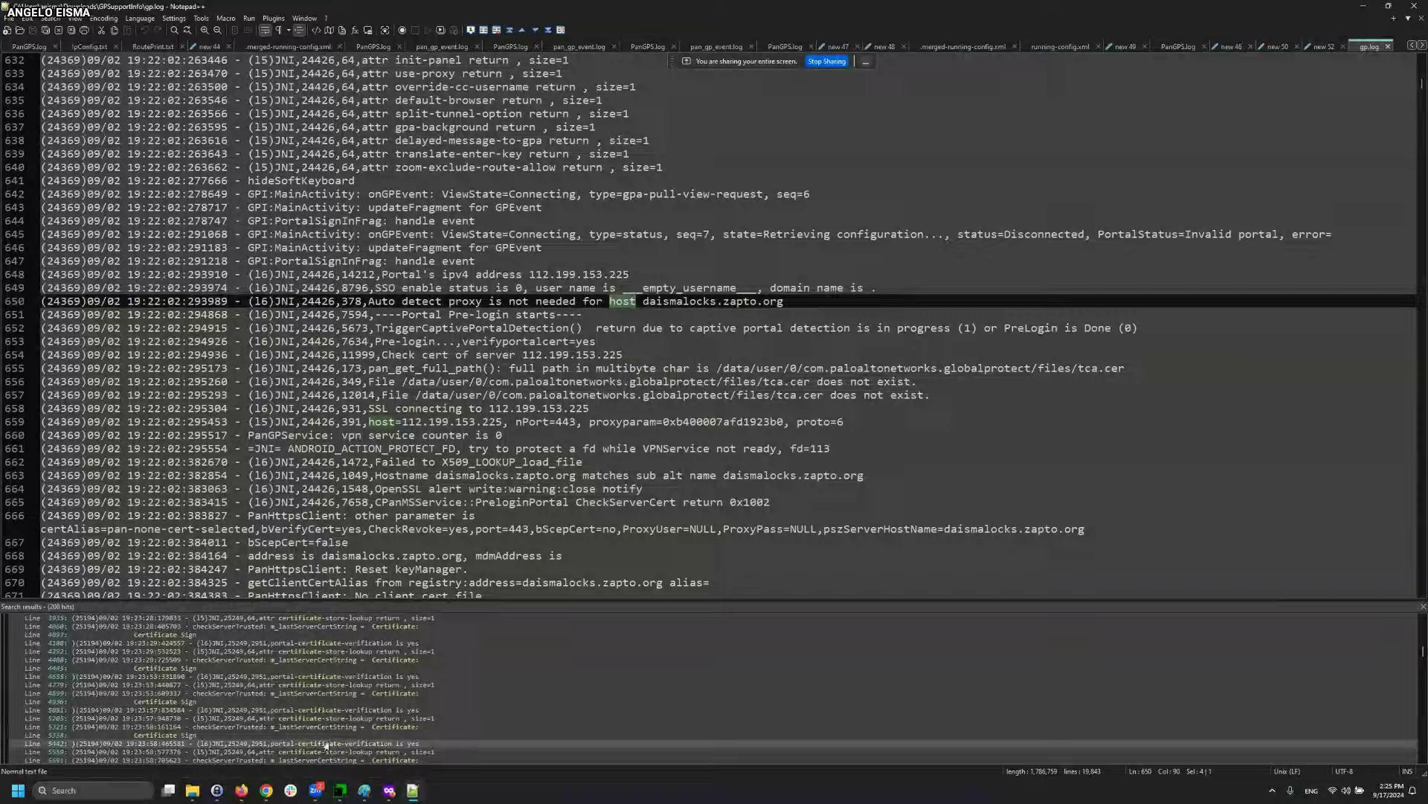
- Inspect the hostnames on lines 5652 and 5657, including daismalocks.zapto.org
{"action": "scroll", "coordinate": [521, 398], "scroll_direction": "down", "scroll_amount": 4}
{"action": "scroll", "coordinate": [520, 394], "scroll_direction": "up", "scroll_amount": 5}
{"action": "scroll", "coordinate": [521, 391], "scroll_direction": "down", "scroll_amount": 19}
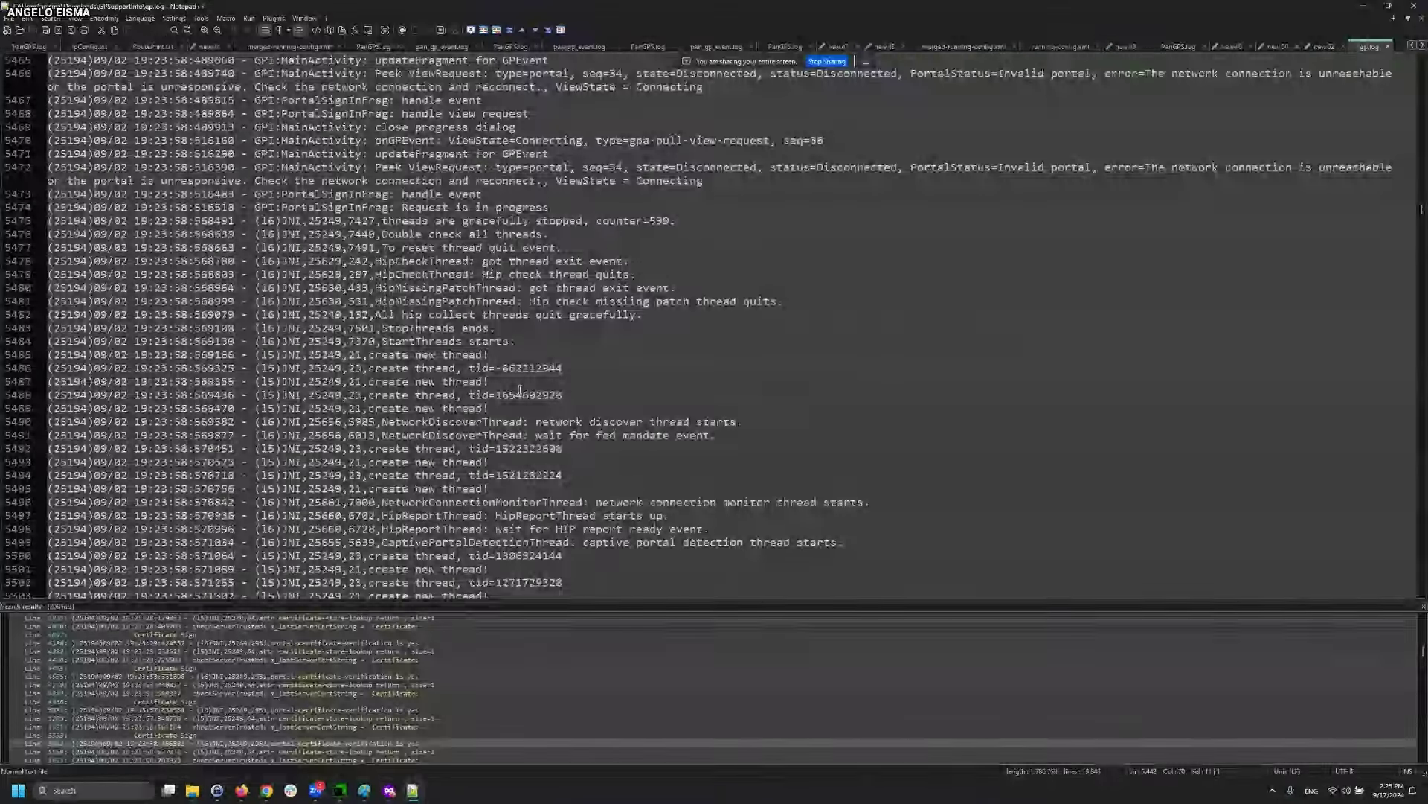
{"action": "scroll", "coordinate": [497, 480], "scroll_direction": "down", "scroll_amount": 20}
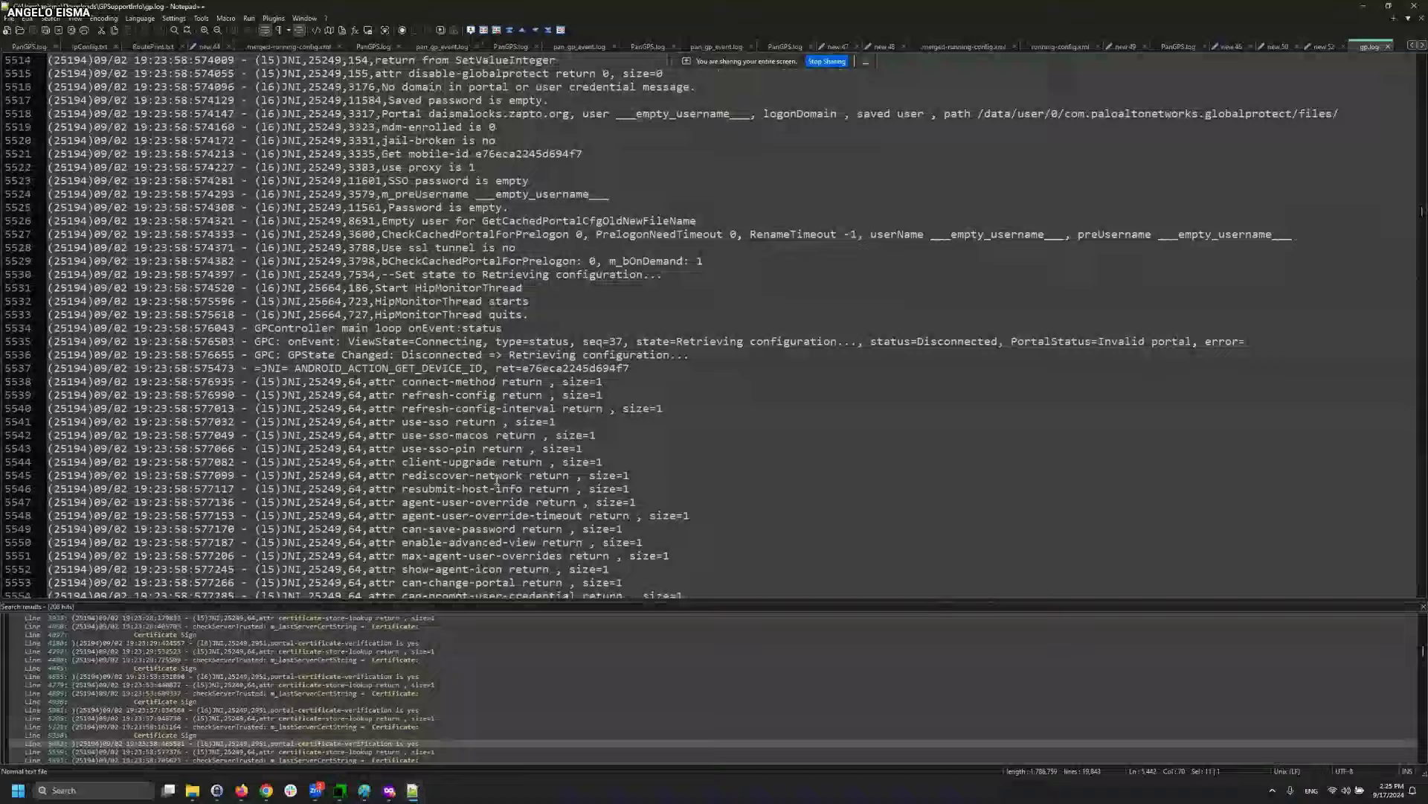
{"action": "scroll", "coordinate": [497, 480], "scroll_direction": "up", "scroll_amount": 5}
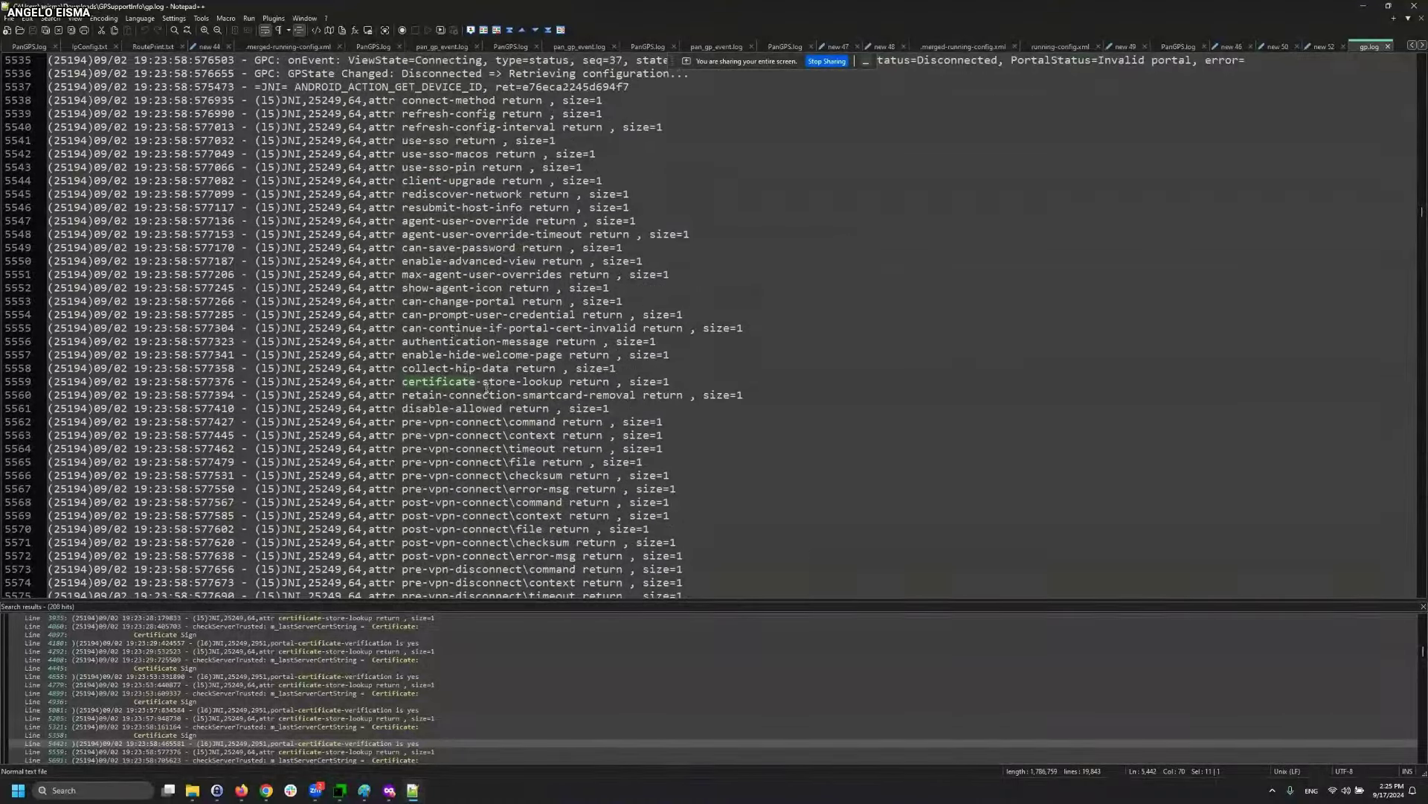
{"action": "scroll", "coordinate": [486, 388], "scroll_direction": "down", "scroll_amount": 20}
{"action": "scroll", "coordinate": [478, 434], "scroll_direction": "down", "scroll_amount": 9}
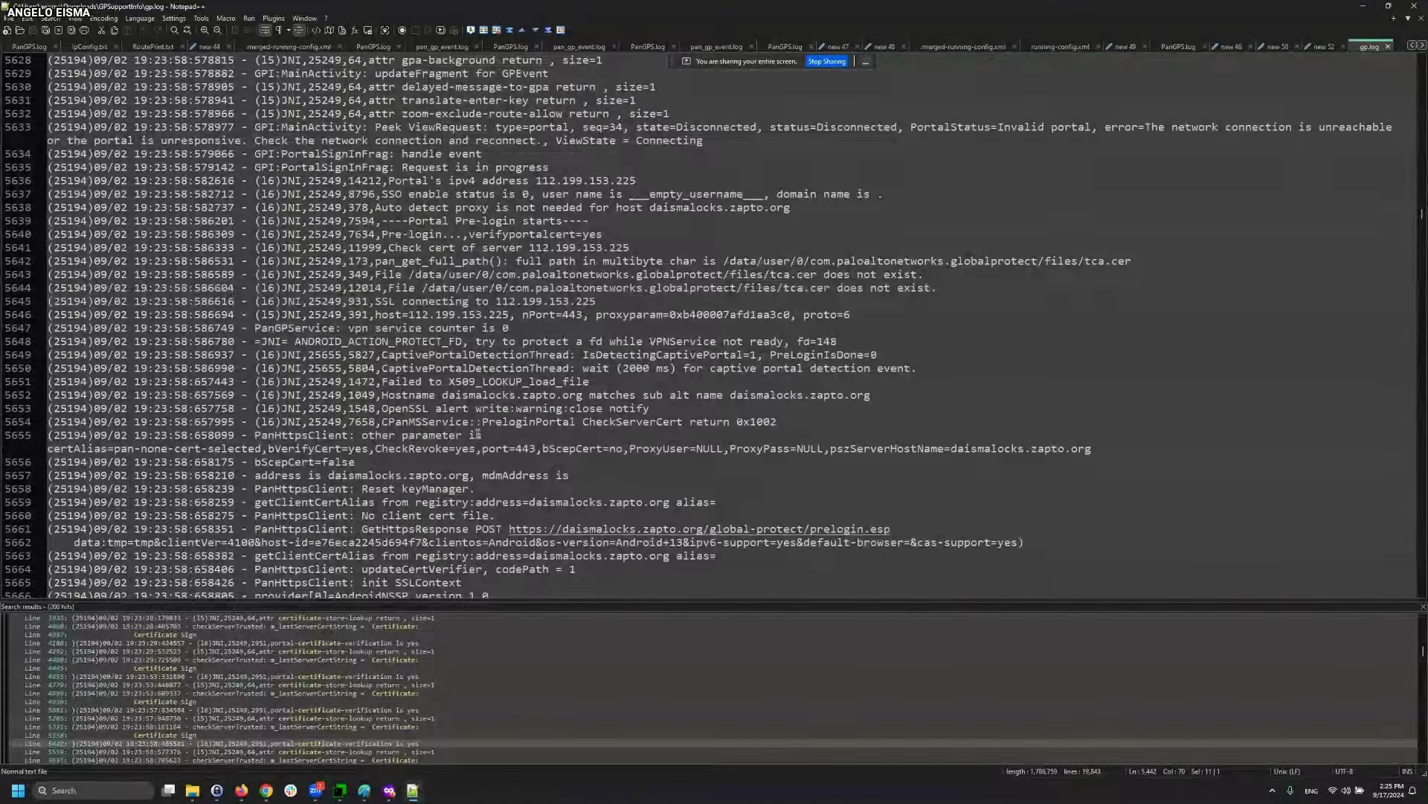
{"action": "scroll", "coordinate": [458, 453], "scroll_direction": "down", "scroll_amount": 1}
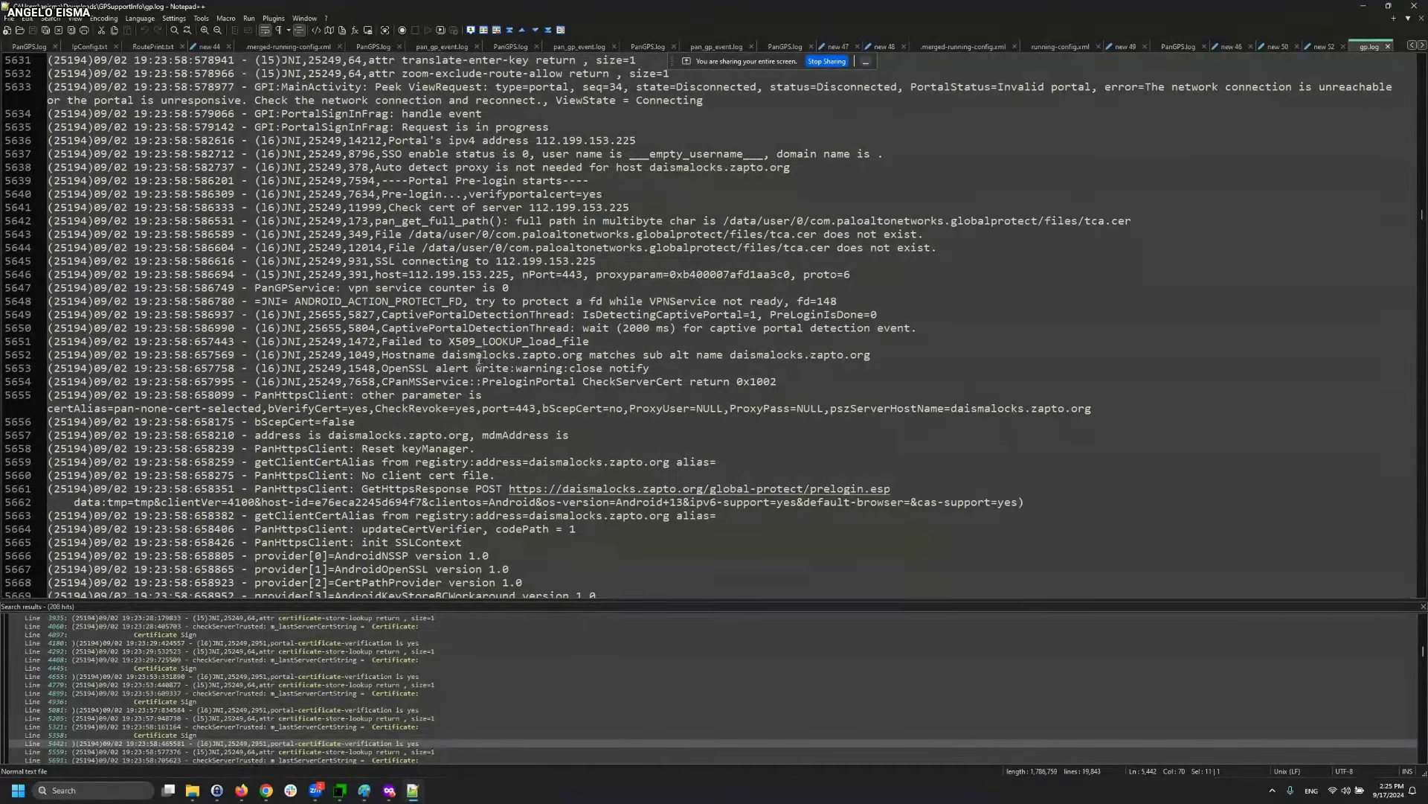
{"action": "left_click_drag", "start_coordinate": [442, 355], "coordinate": [589, 354]}
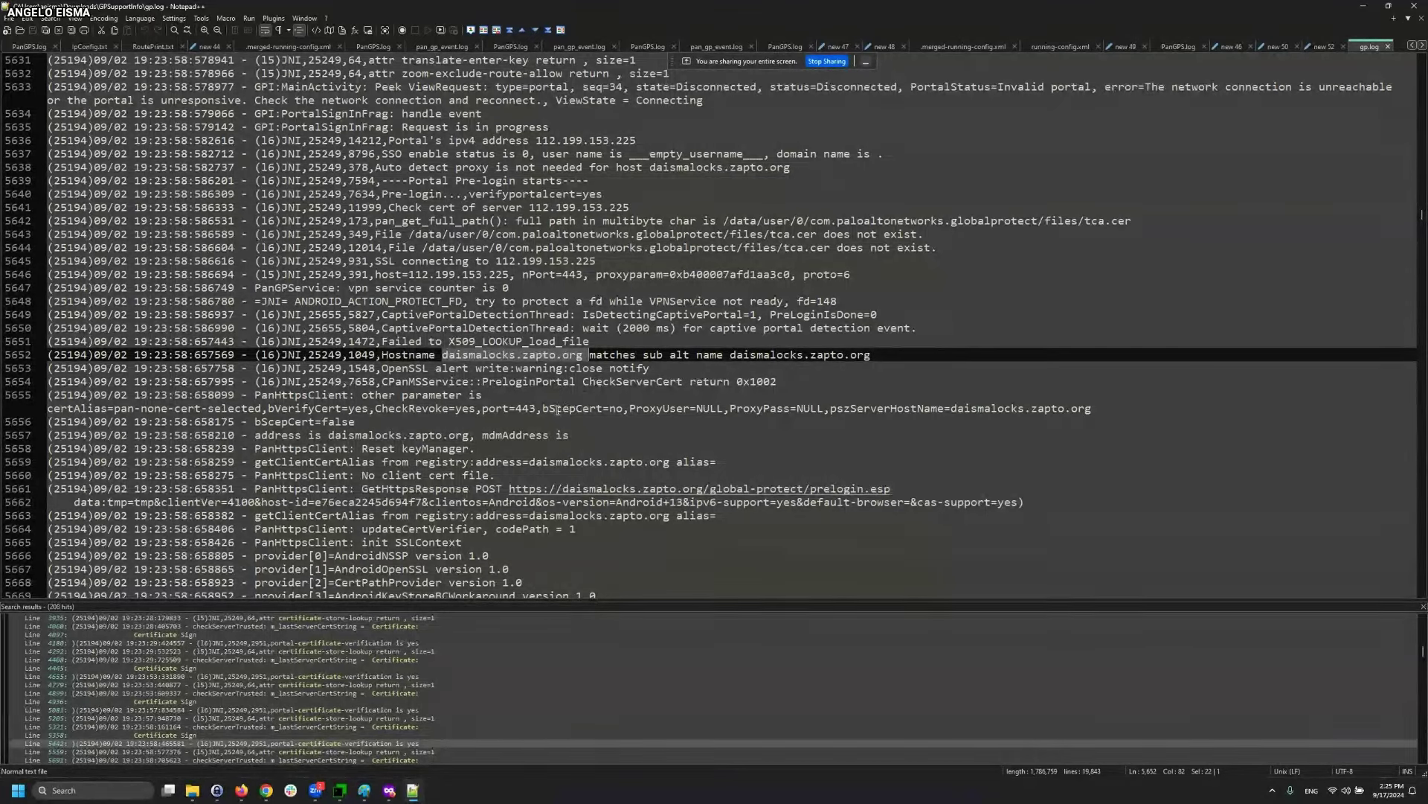
{"action": "left_click_drag", "start_coordinate": [329, 435], "coordinate": [452, 438]}
{"action": "left_click", "coordinate": [469, 435]}
{"action": "left_click_drag", "start_coordinate": [443, 355], "coordinate": [582, 356]}
- Go to the line 4899 certificate match, then bring up the GPSupportInfo folder in File Explorer
{"action": "left_click", "coordinate": [538, 692]}
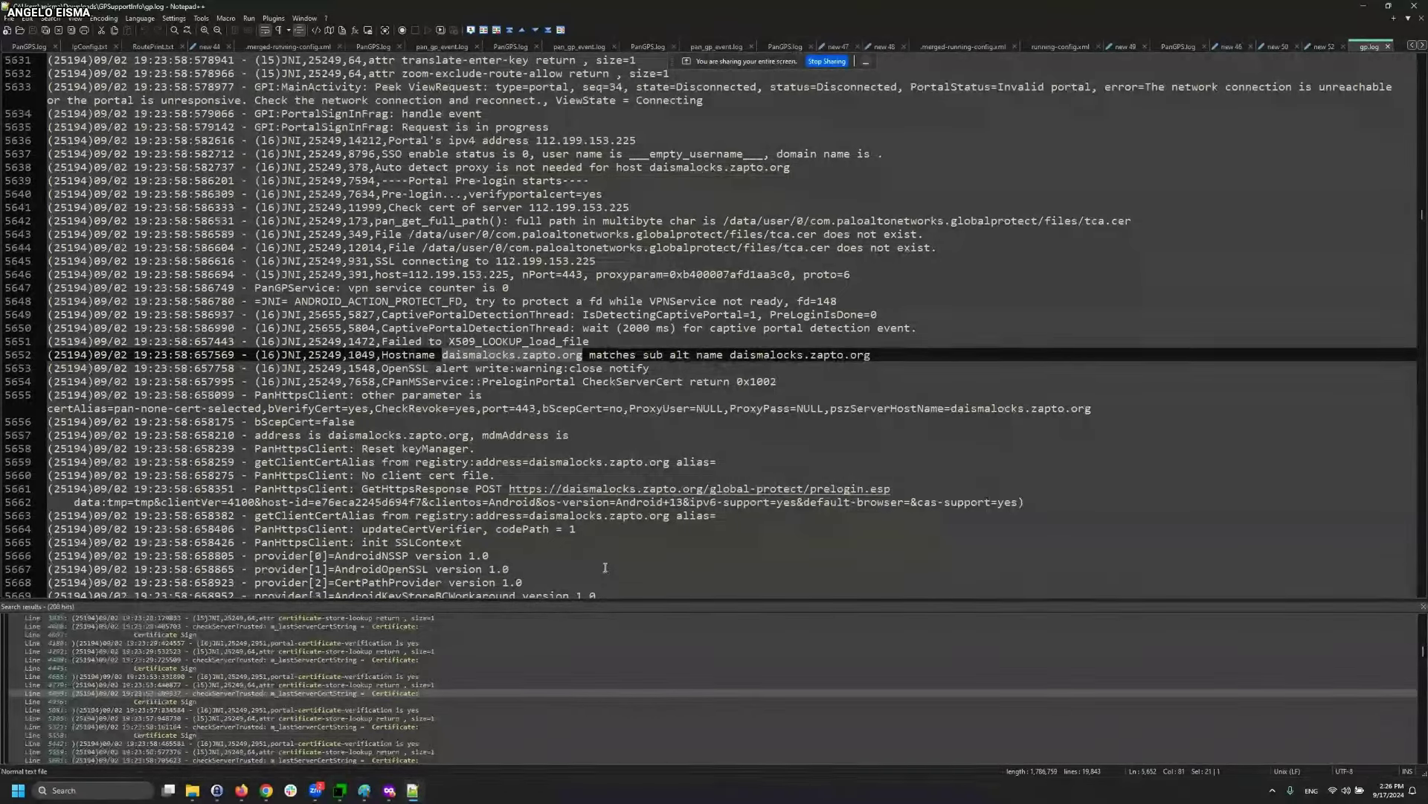
{"action": "left_click", "coordinate": [574, 557]}
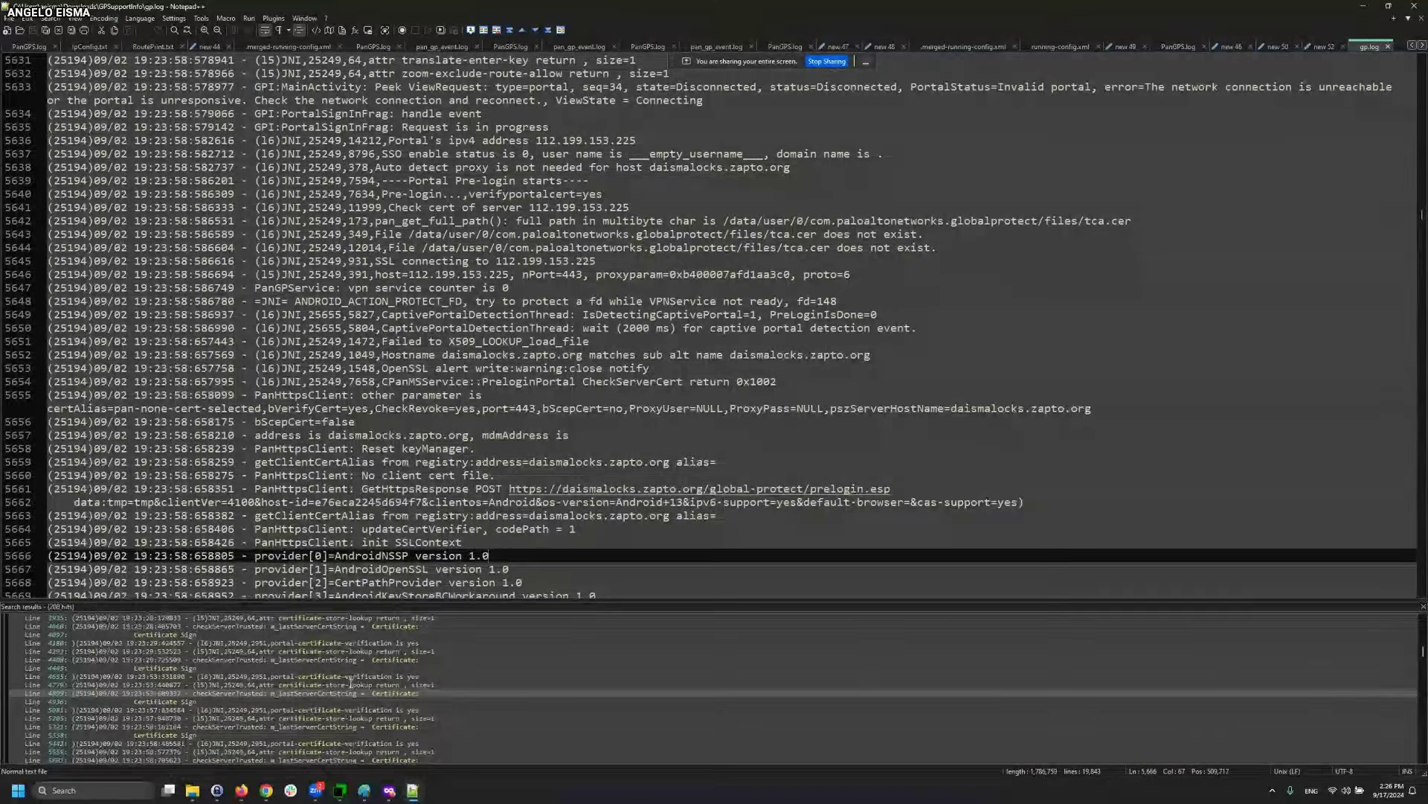
{"action": "left_click", "coordinate": [192, 793]}
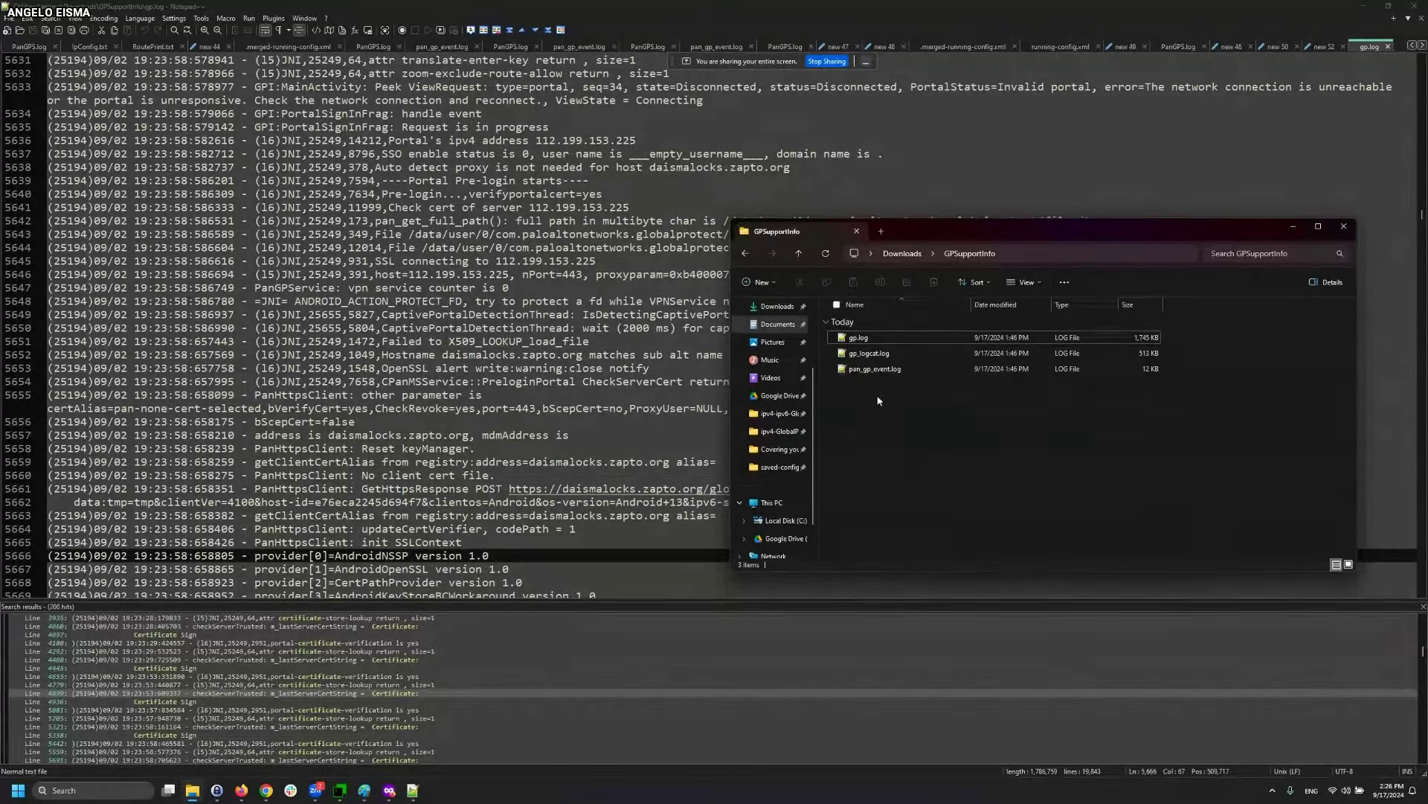
- Open pan_gp_event.log from GPSupportInfo in Notepad++ and mark the line 25 error entry
{"action": "double_click", "coordinate": [875, 370]}
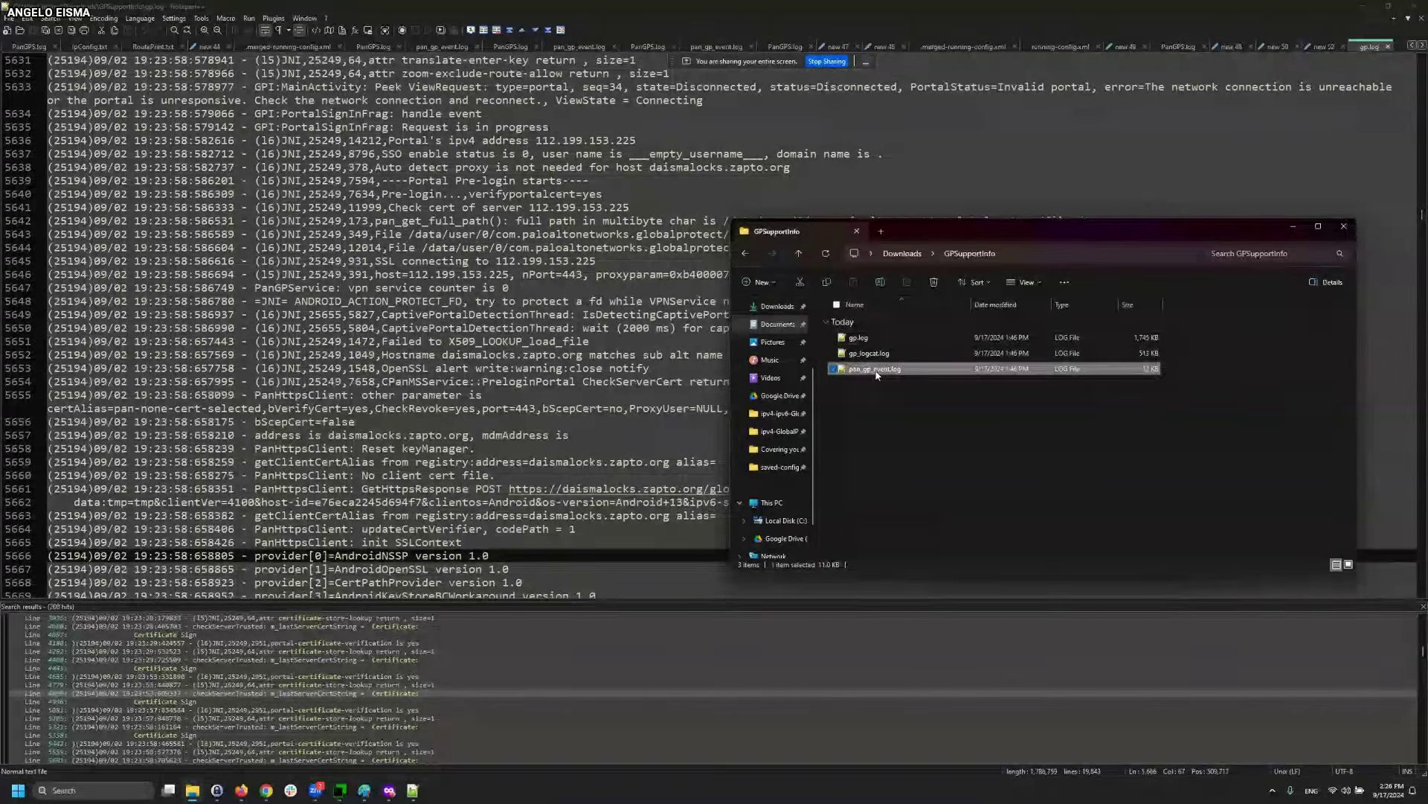
{"action": "left_click", "coordinate": [778, 381]}
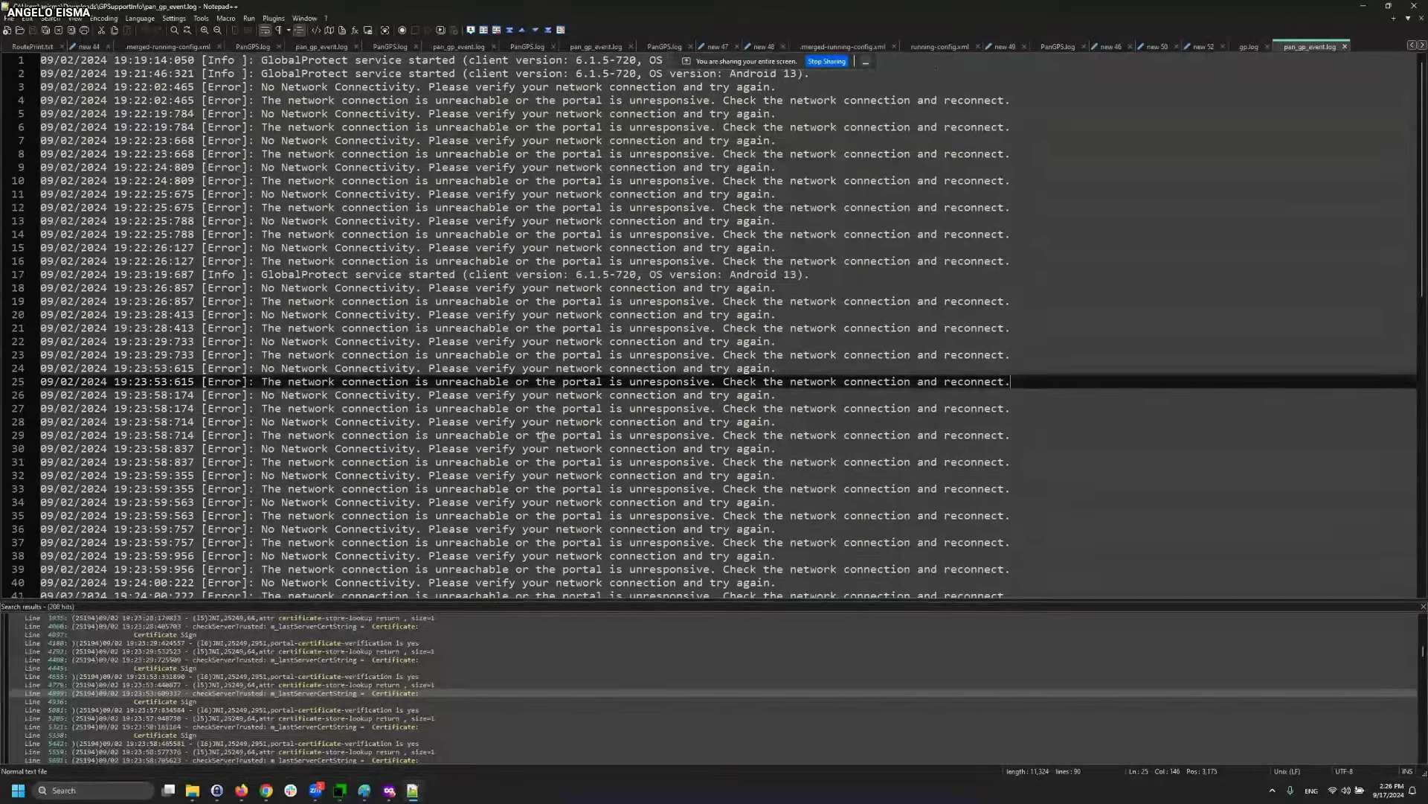
- Review the pan_gp_event.log error and service-started entries on lines 79–83
{"action": "scroll", "coordinate": [496, 429], "scroll_direction": "down", "scroll_amount": 2}
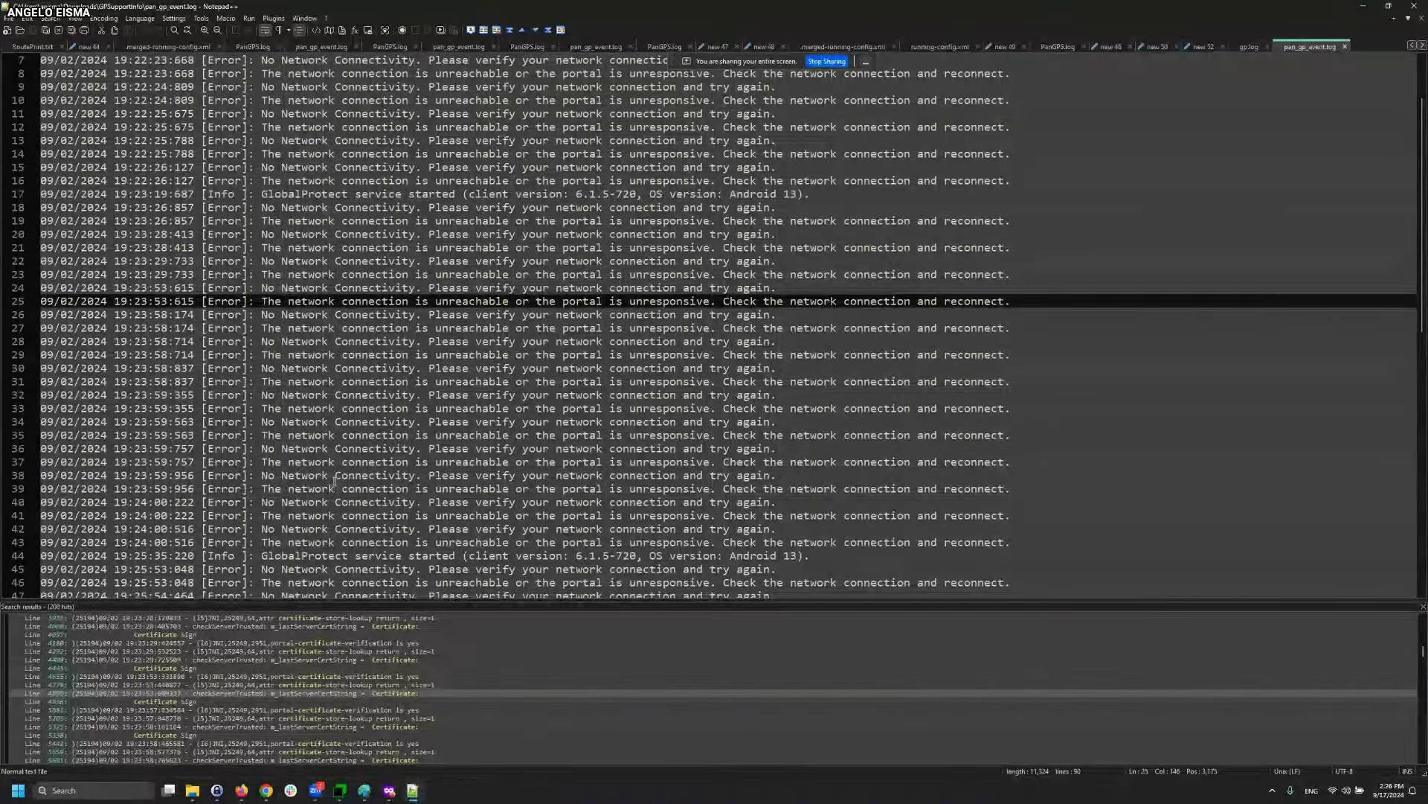
{"action": "scroll", "coordinate": [333, 477], "scroll_direction": "down", "scroll_amount": 15}
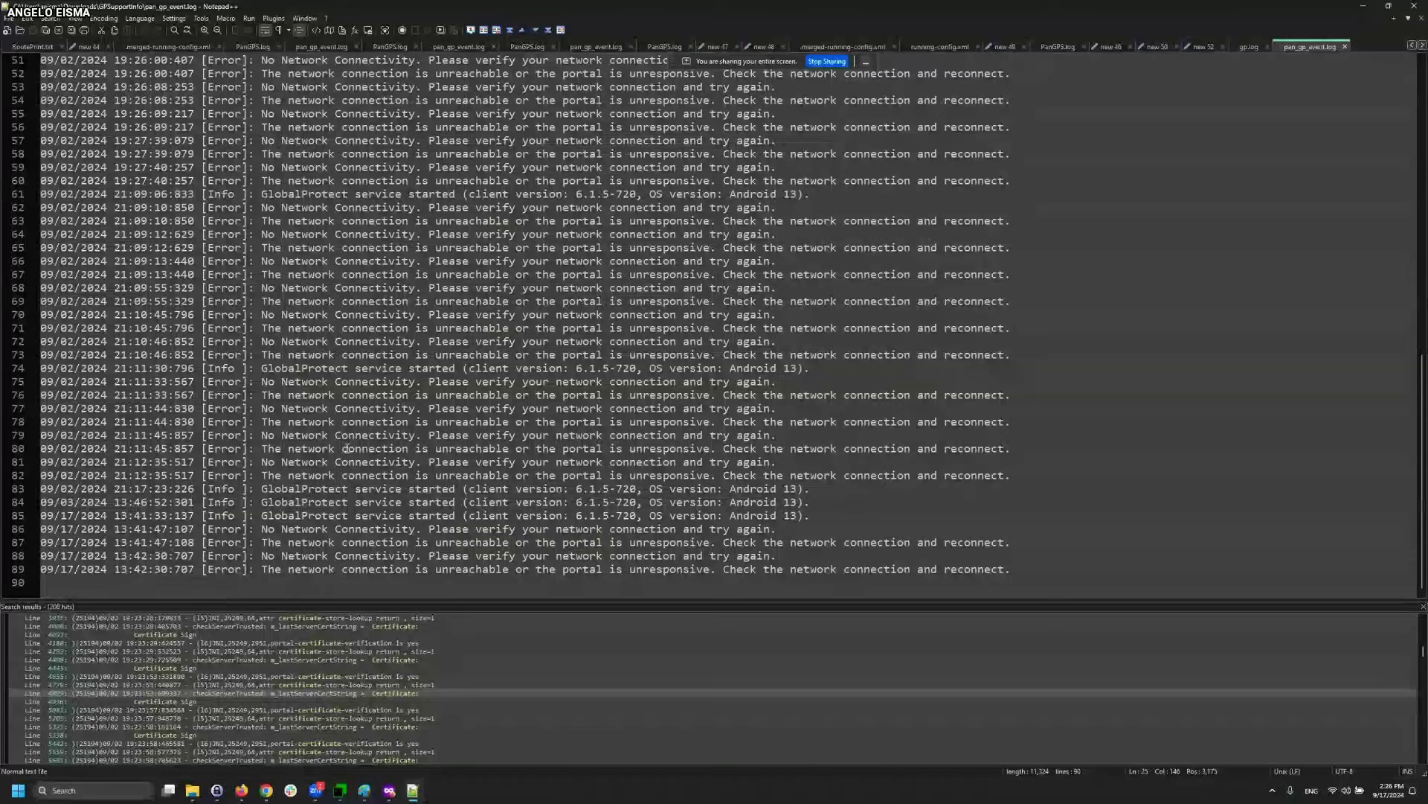
{"action": "left_click", "coordinate": [261, 436]}
{"action": "left_click", "coordinate": [148, 449]}
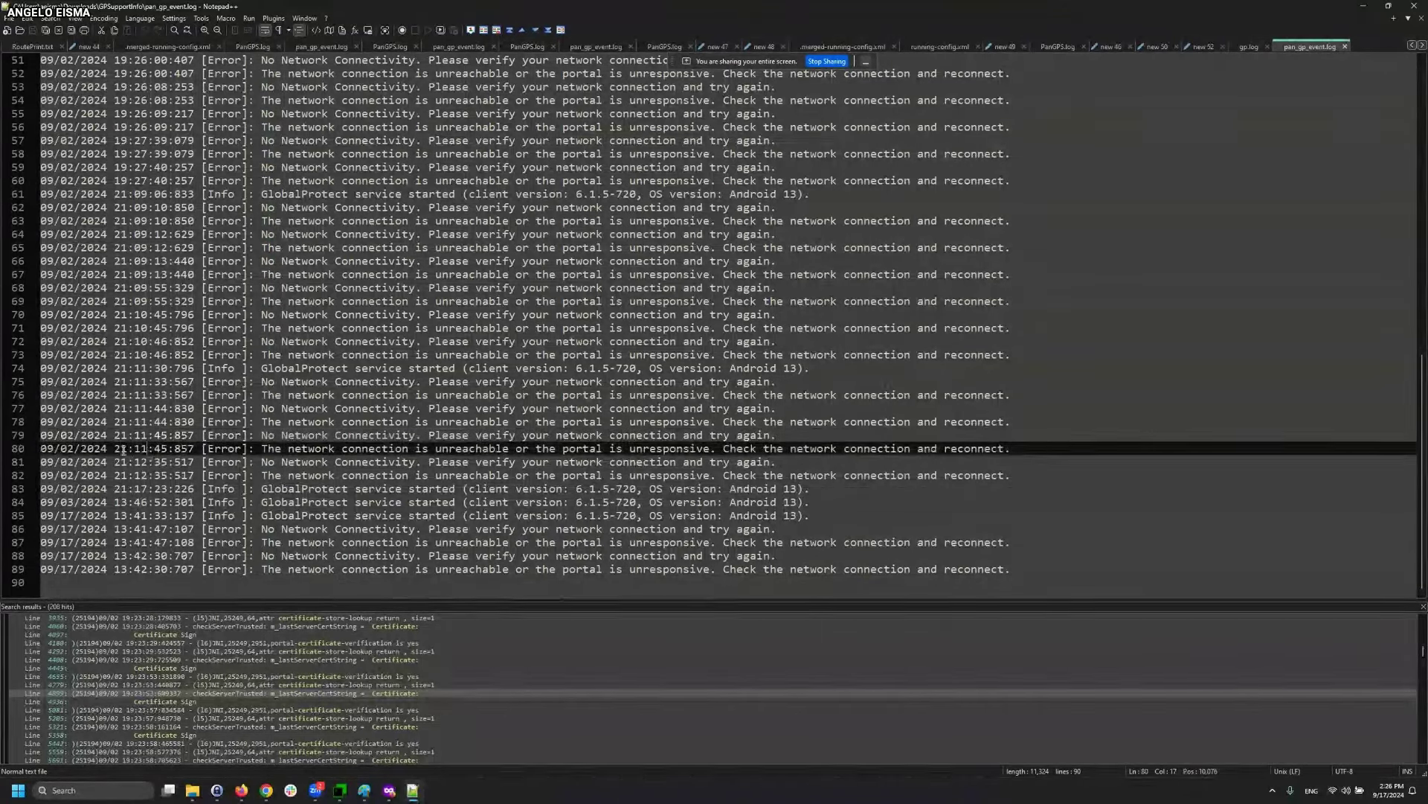
{"action": "left_click_drag", "start_coordinate": [113, 462], "coordinate": [368, 462]}
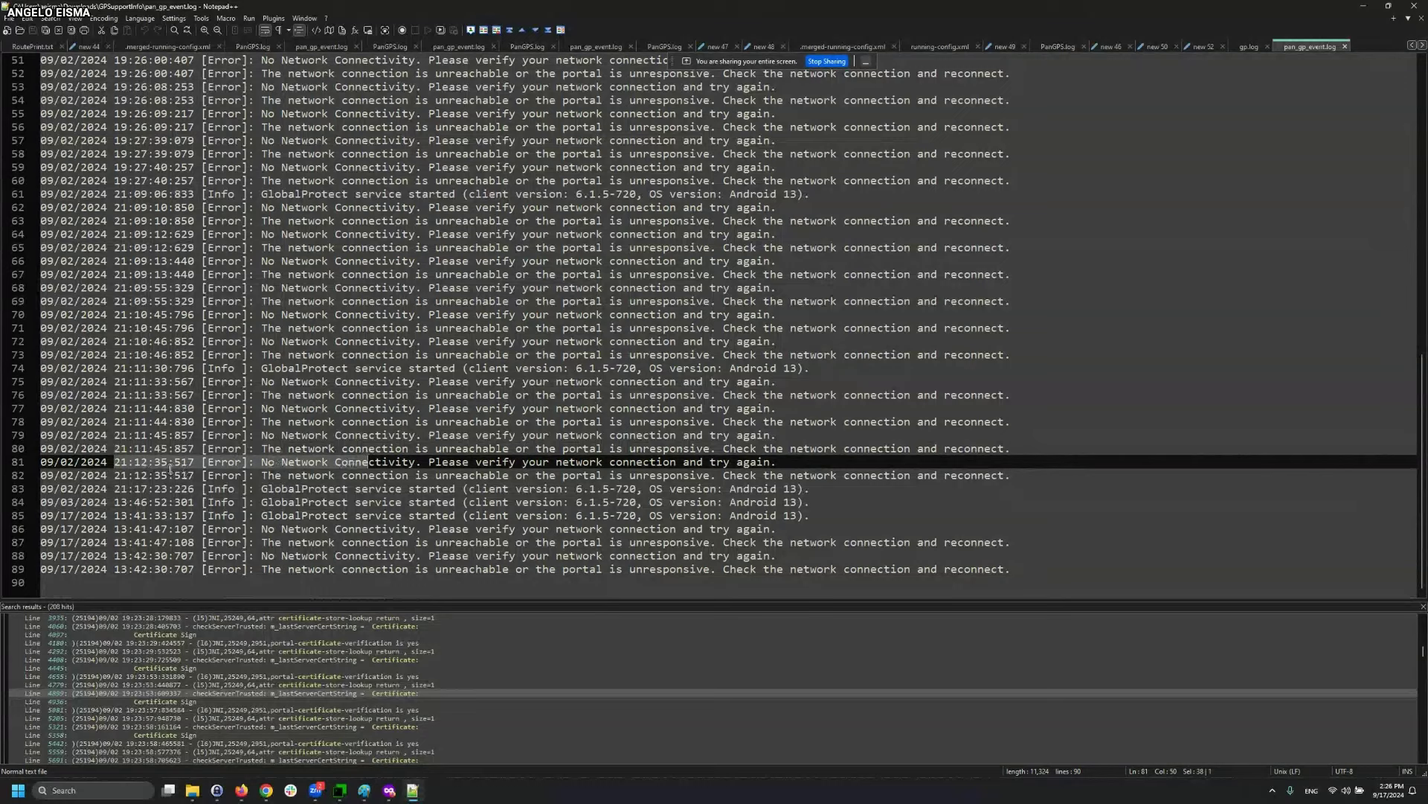
{"action": "left_click_drag", "start_coordinate": [114, 475], "coordinate": [321, 476]}
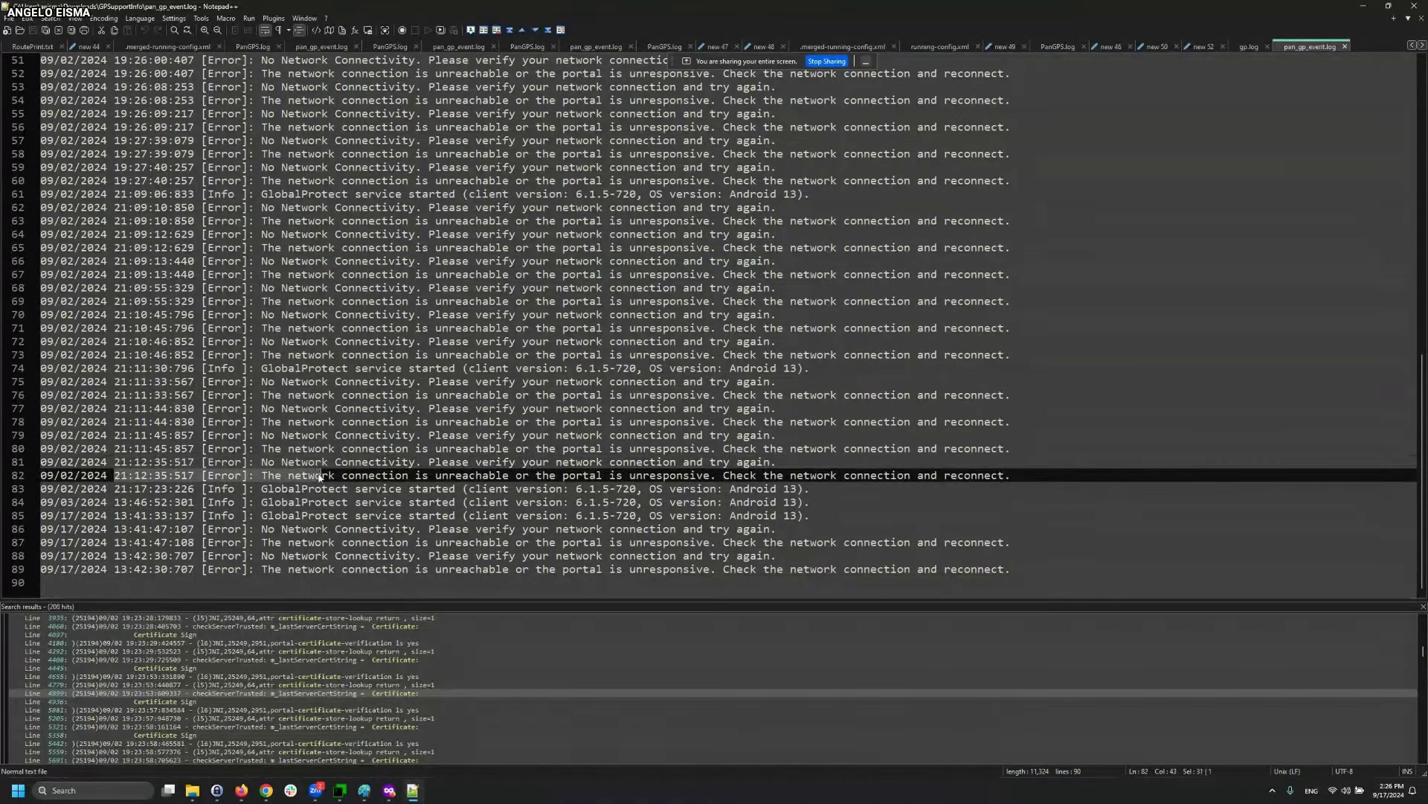
{"action": "left_click", "coordinate": [377, 475]}
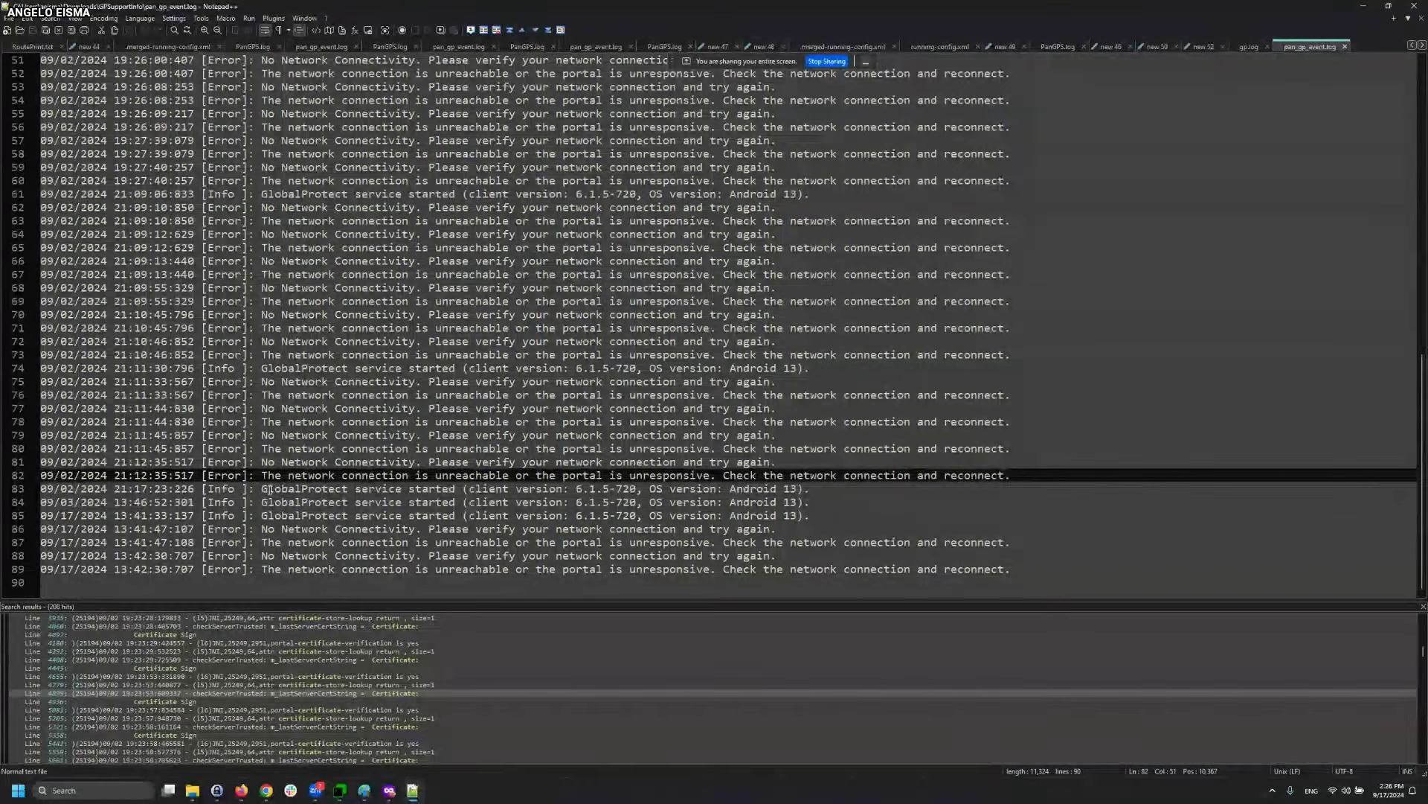
{"action": "left_click_drag", "start_coordinate": [255, 489], "coordinate": [455, 489]}
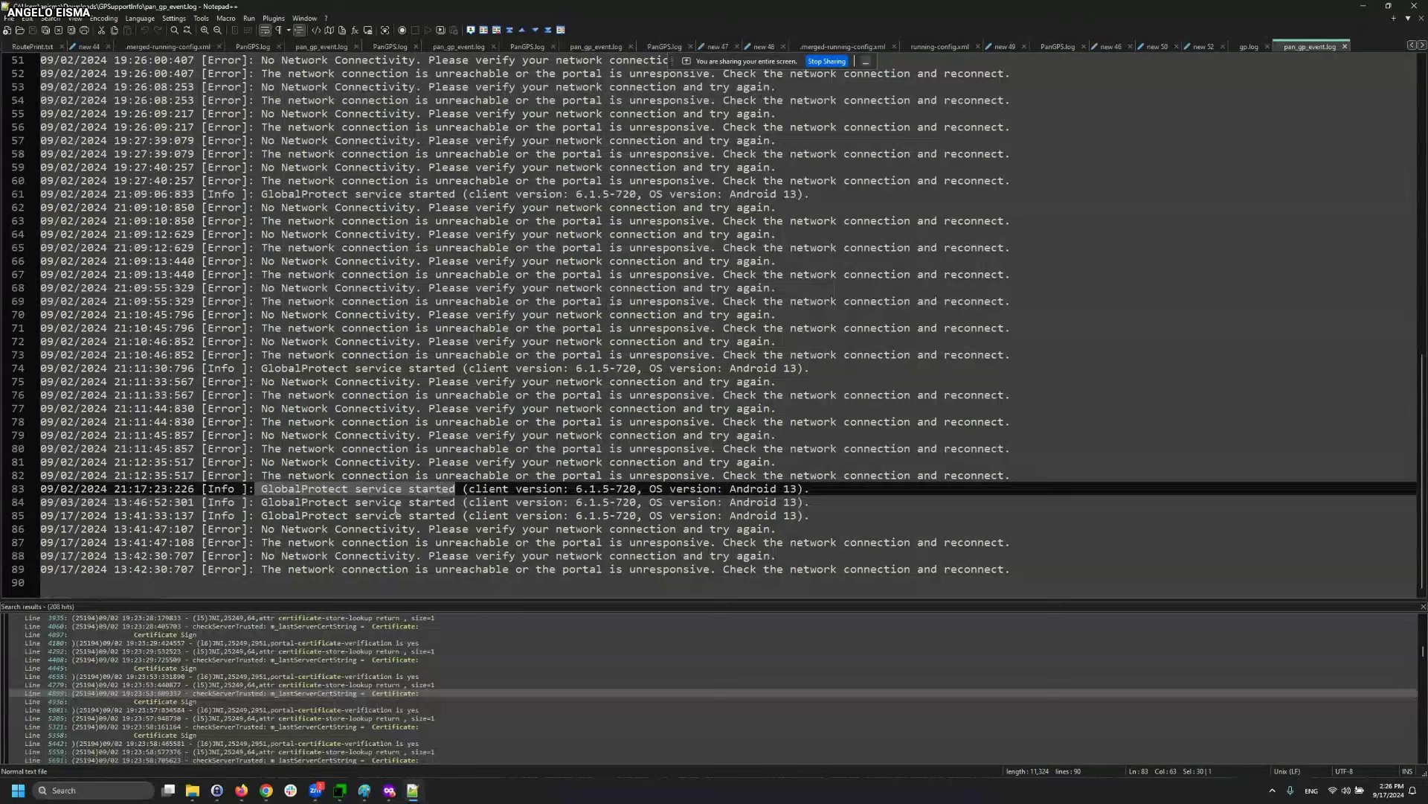
- Copy the 09/17/2024 13:41:47:107 timestamp from line 86 into gp.log's Find dialog
{"action": "left_click_drag", "start_coordinate": [1018, 570], "coordinate": [31, 536]}
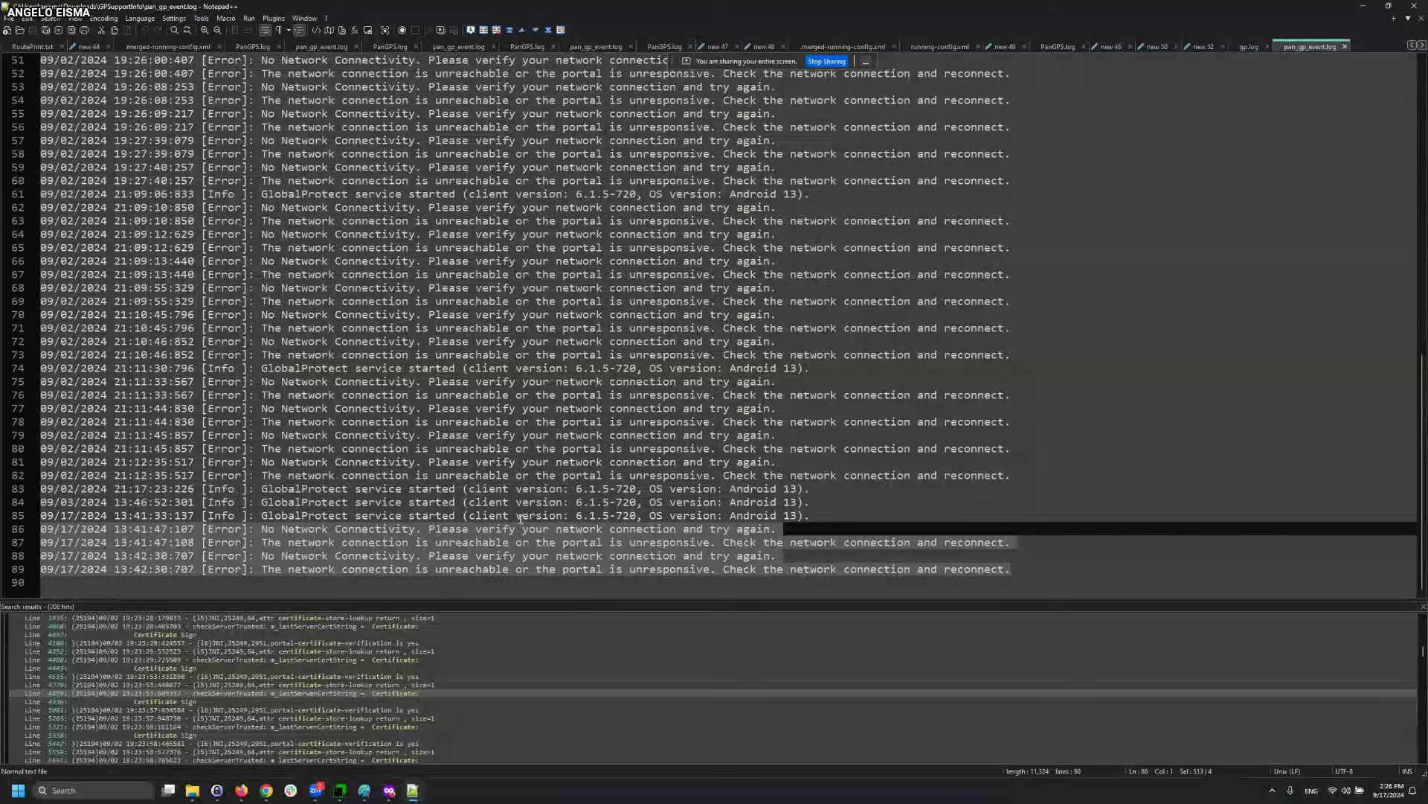
{"action": "left_click", "coordinate": [1040, 569]}
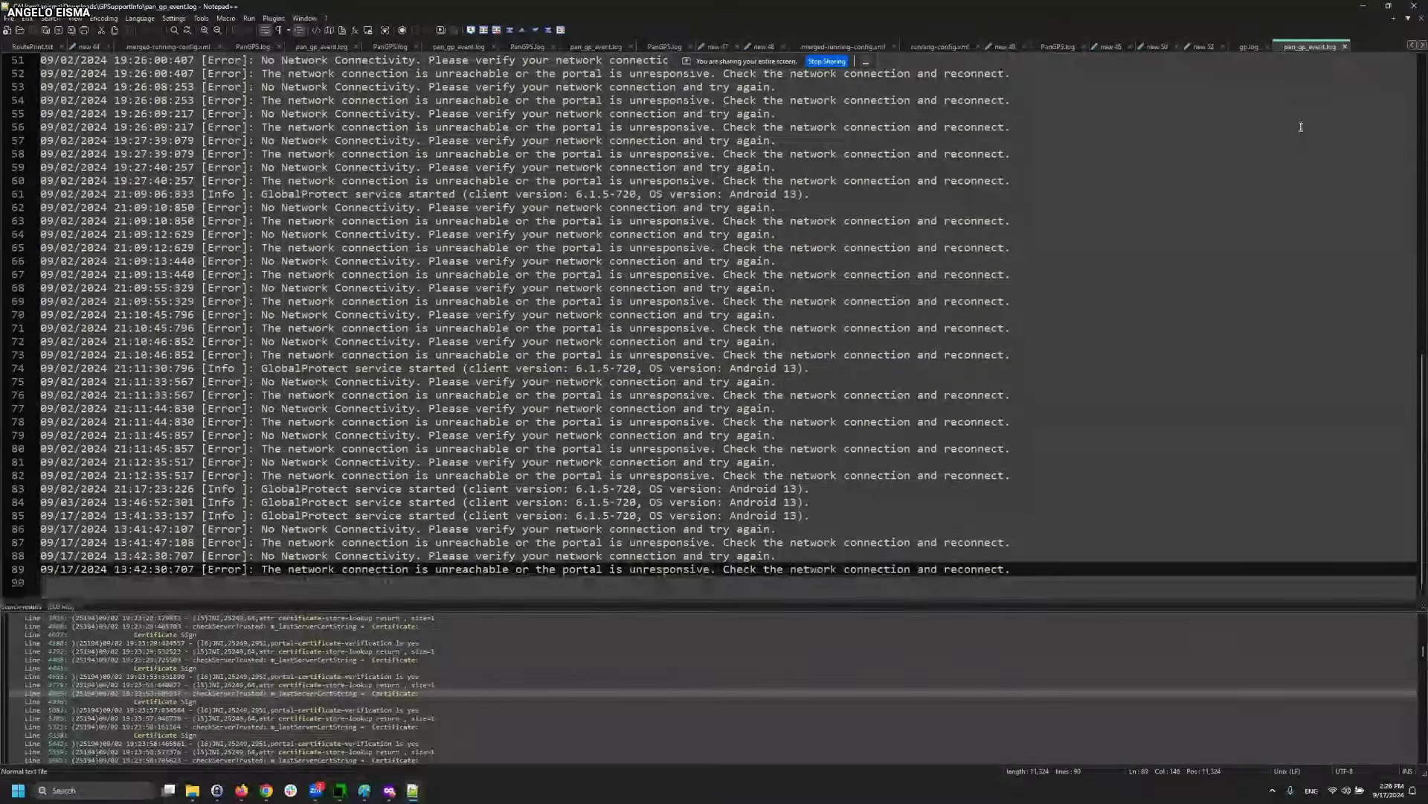
{"action": "left_click_drag", "start_coordinate": [1023, 572], "coordinate": [40, 530]}
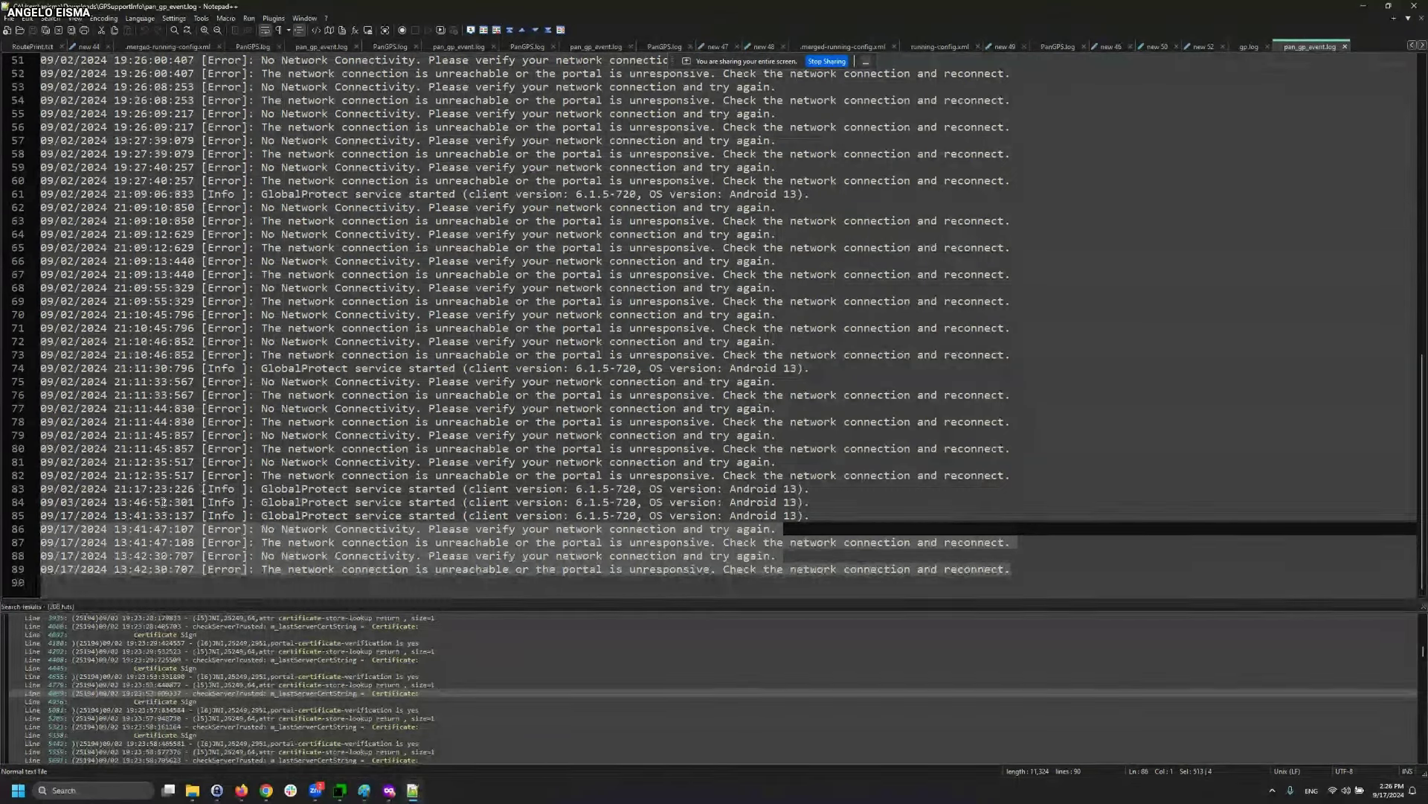
{"action": "left_click_drag", "start_coordinate": [41, 529], "coordinate": [195, 529]}
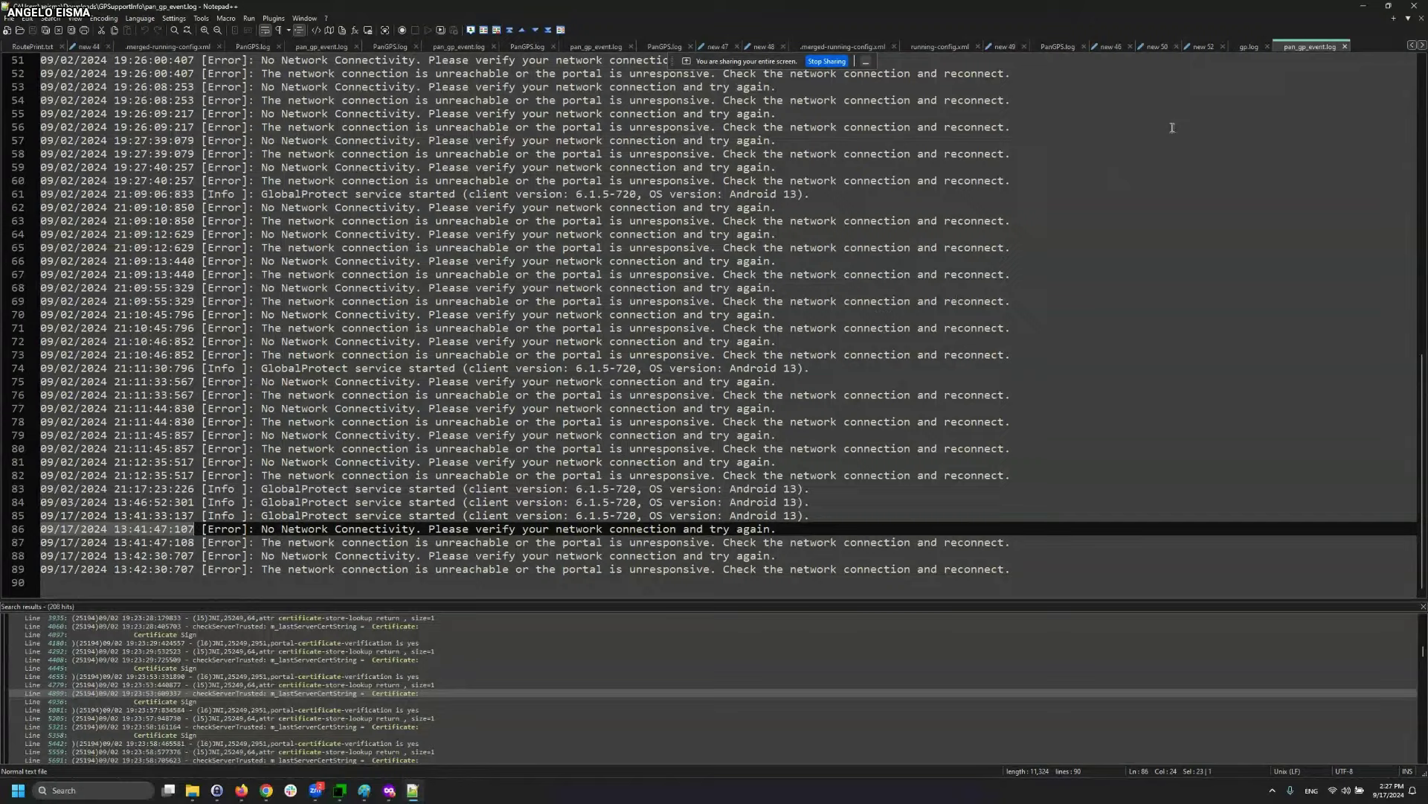
{"action": "left_click", "coordinate": [1249, 46]}
{"action": "key", "text": "ctrl+f"}
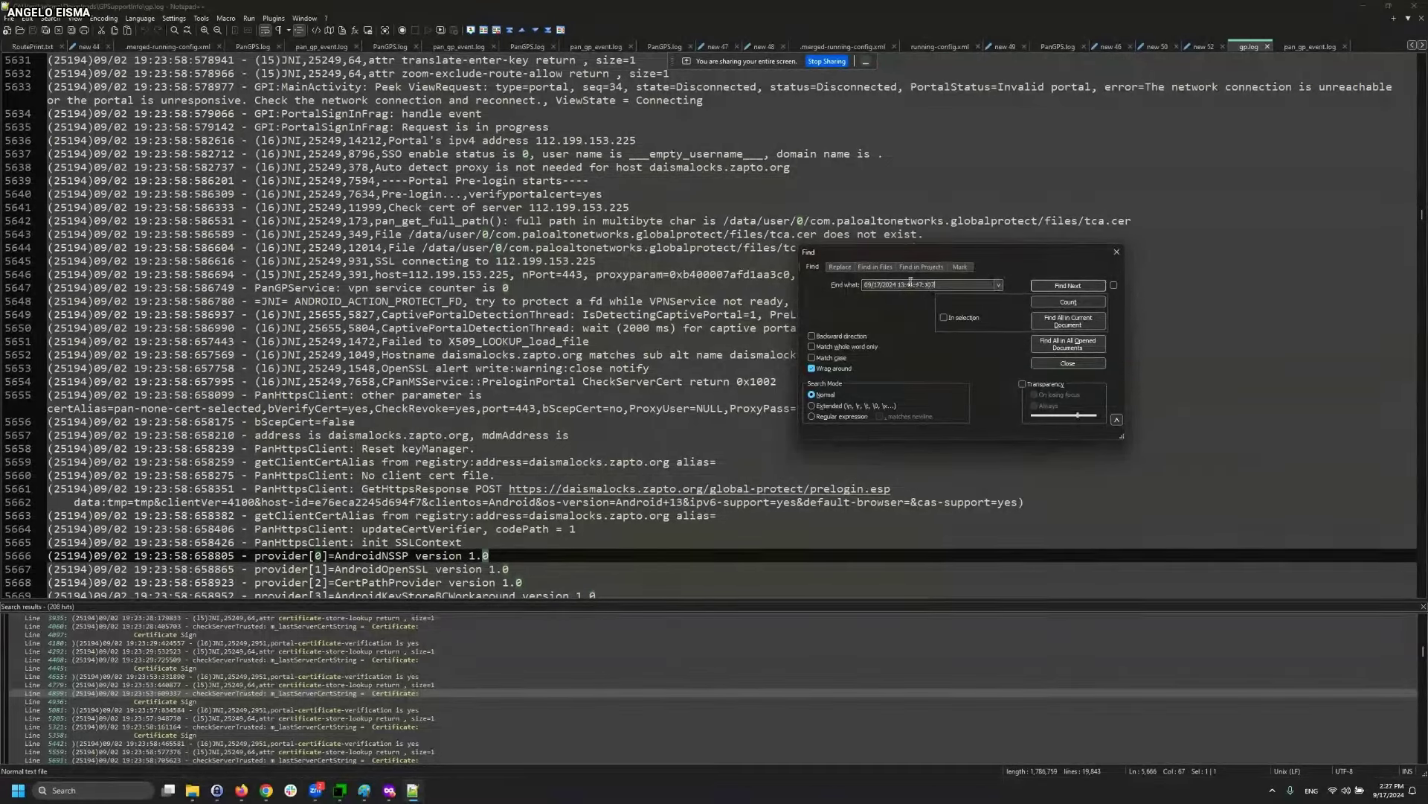
- Search gp.log for '09/17 13:41:47:107' without the year and jump to line 19299 among 10 hits
{"action": "left_click_drag", "start_coordinate": [897, 285], "coordinate": [883, 284]}
{"action": "key", "text": "BackSpace"}
{"action": "key", "text": "BackSpace"}
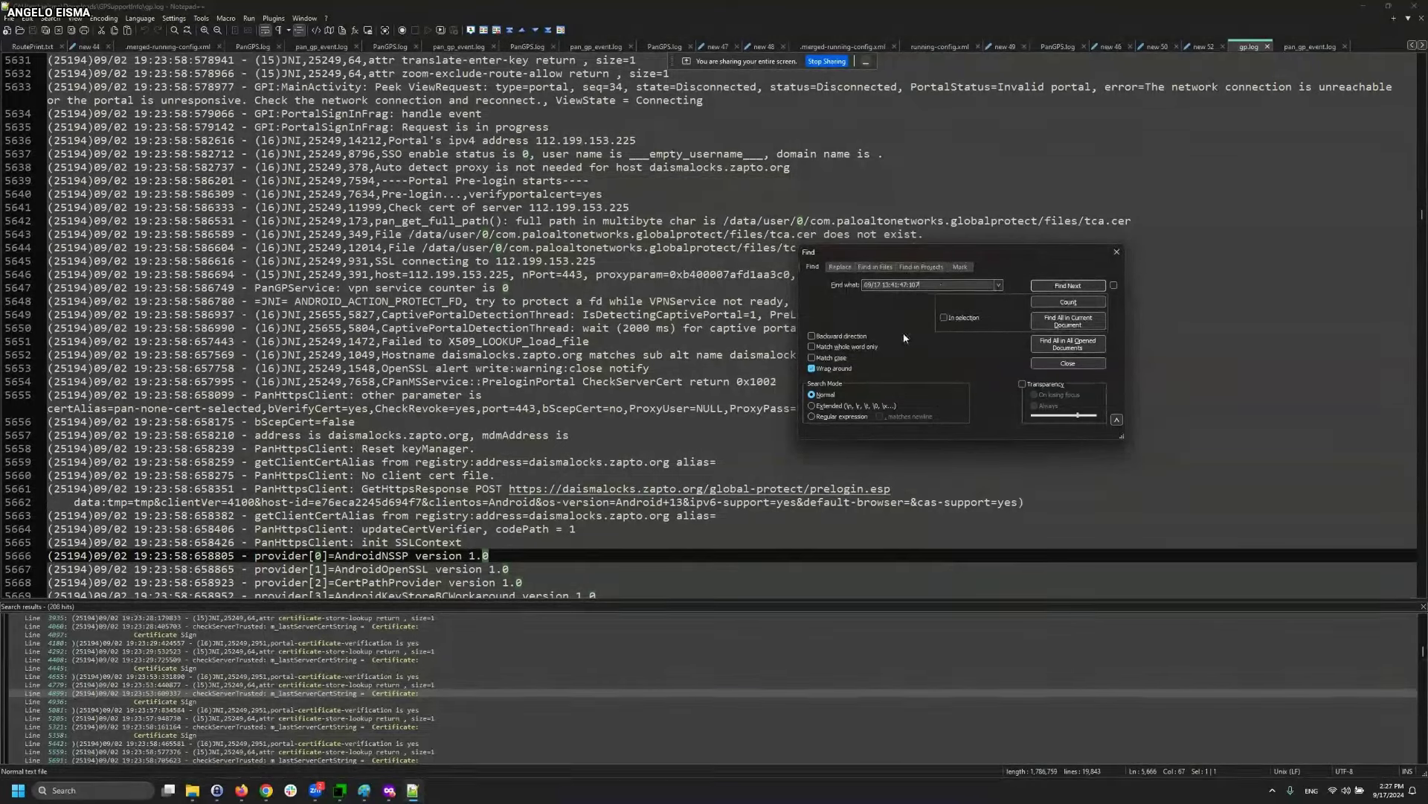
{"action": "key", "text": "Return"}
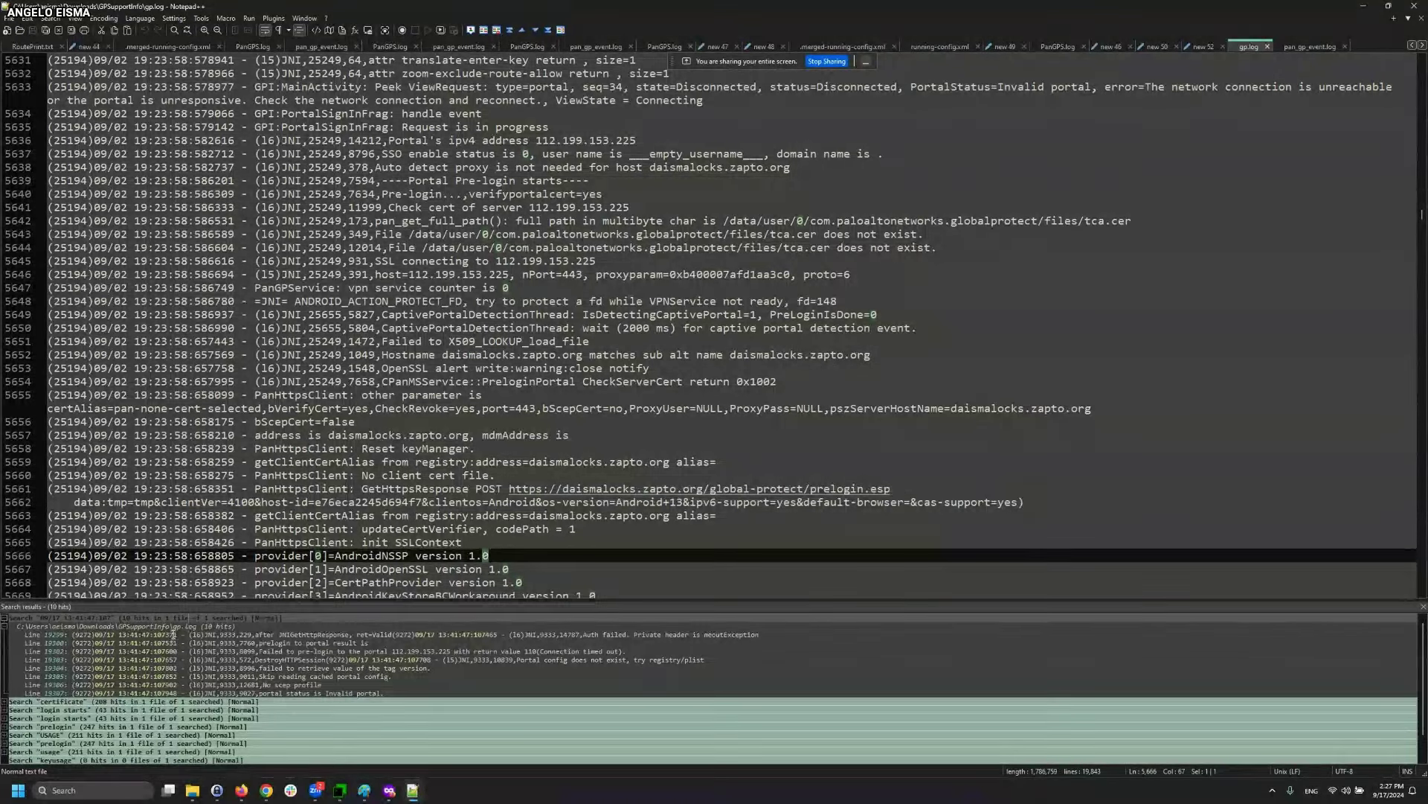
{"action": "left_click", "coordinate": [123, 637]}
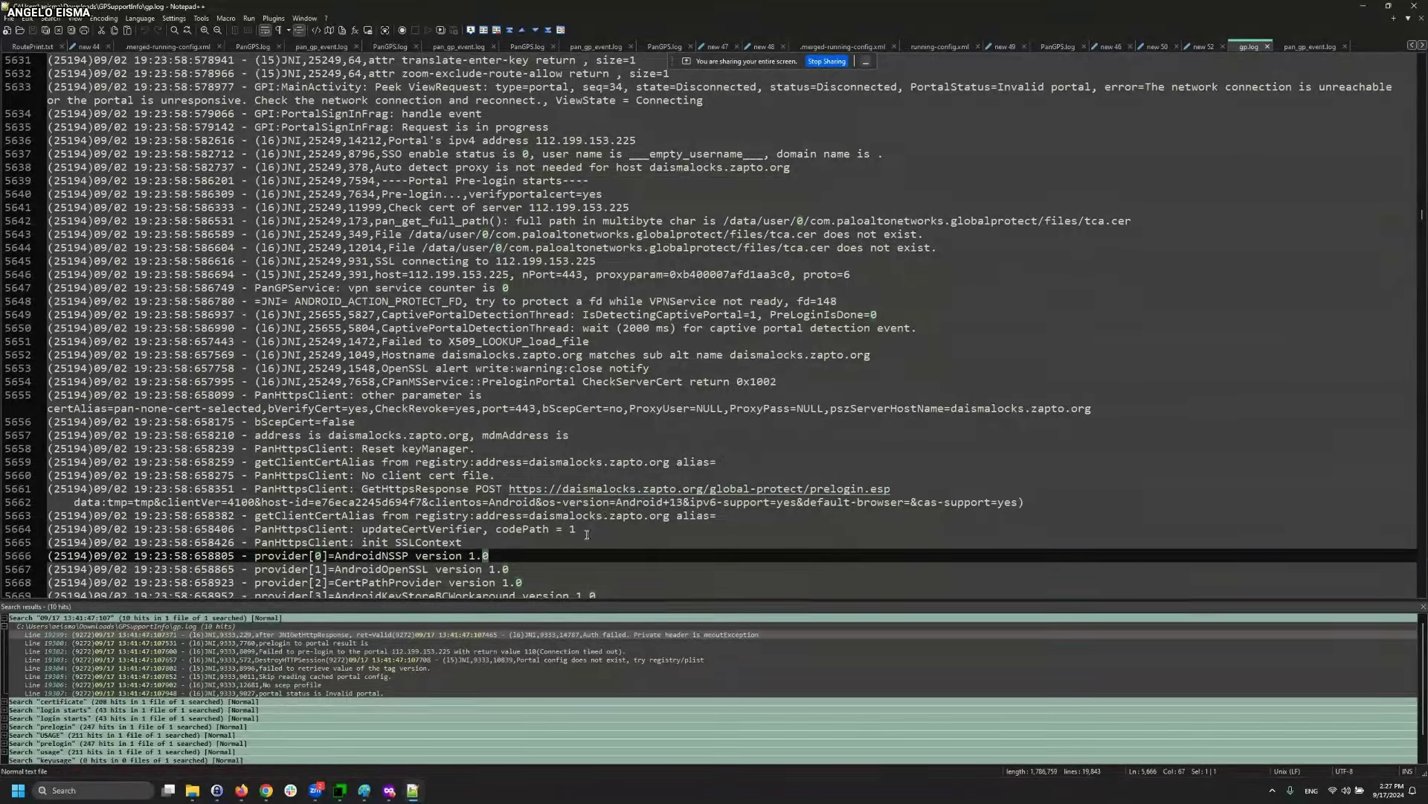
{"action": "scroll", "coordinate": [587, 534], "scroll_direction": "down", "scroll_amount": 6}
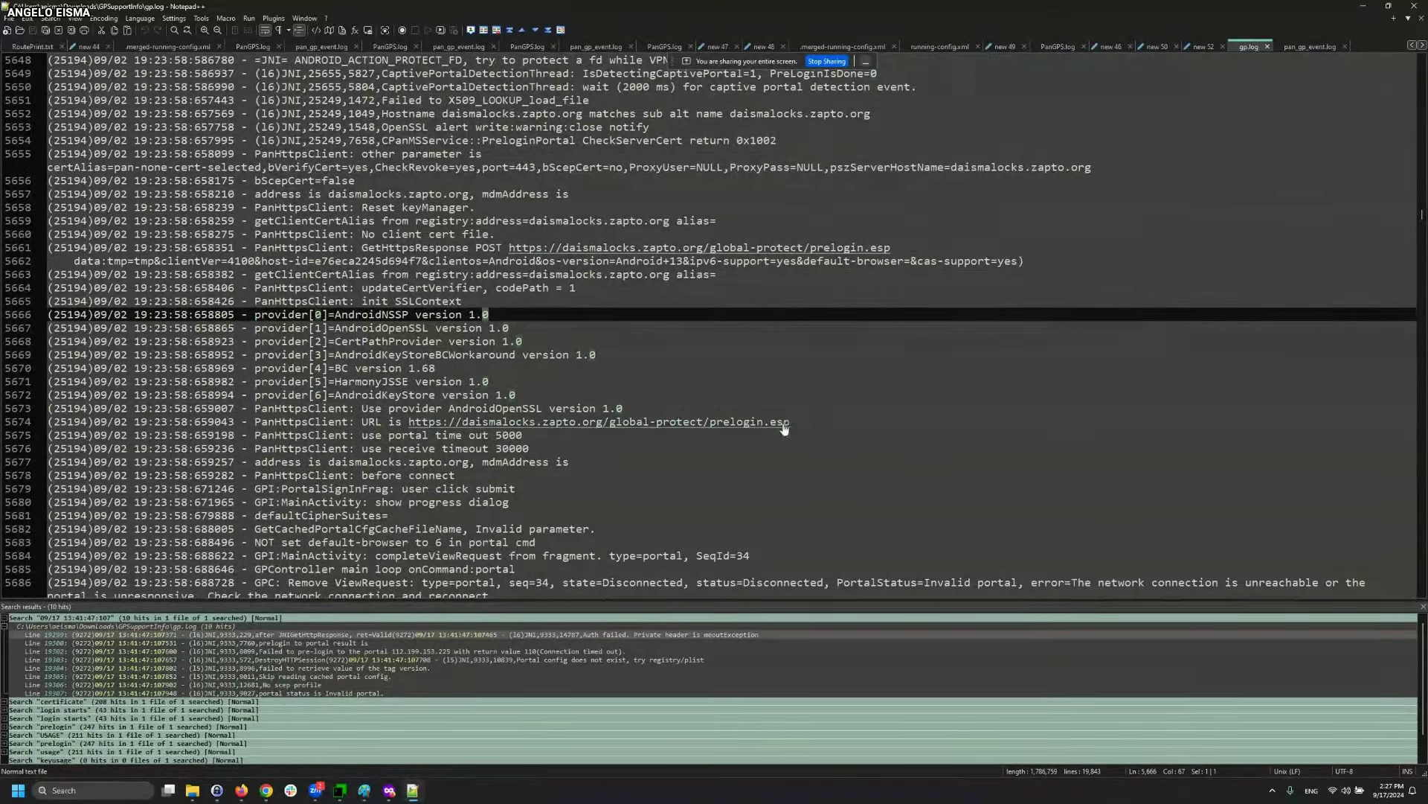
{"action": "left_click_drag", "start_coordinate": [790, 422], "coordinate": [402, 422]}
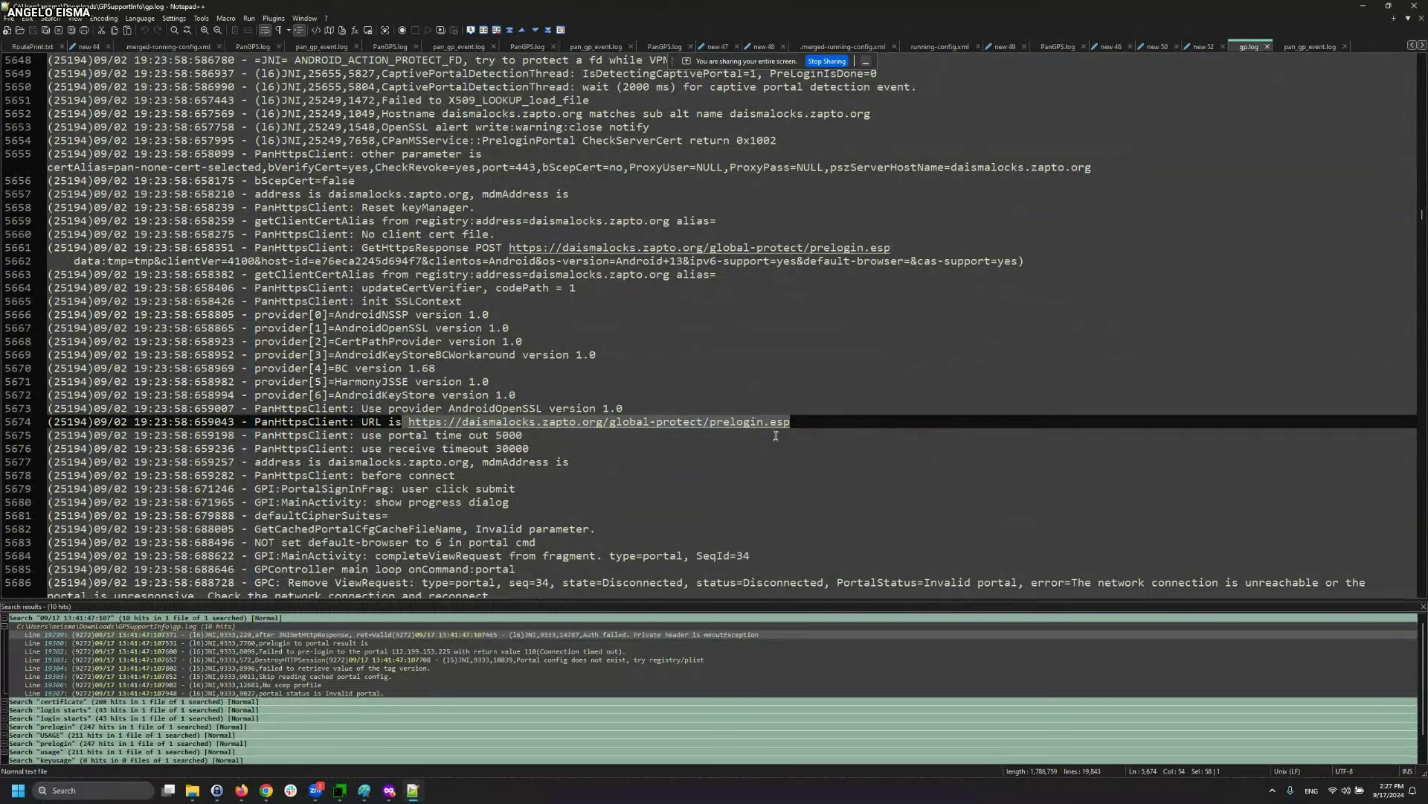
{"action": "left_click", "coordinate": [802, 424]}
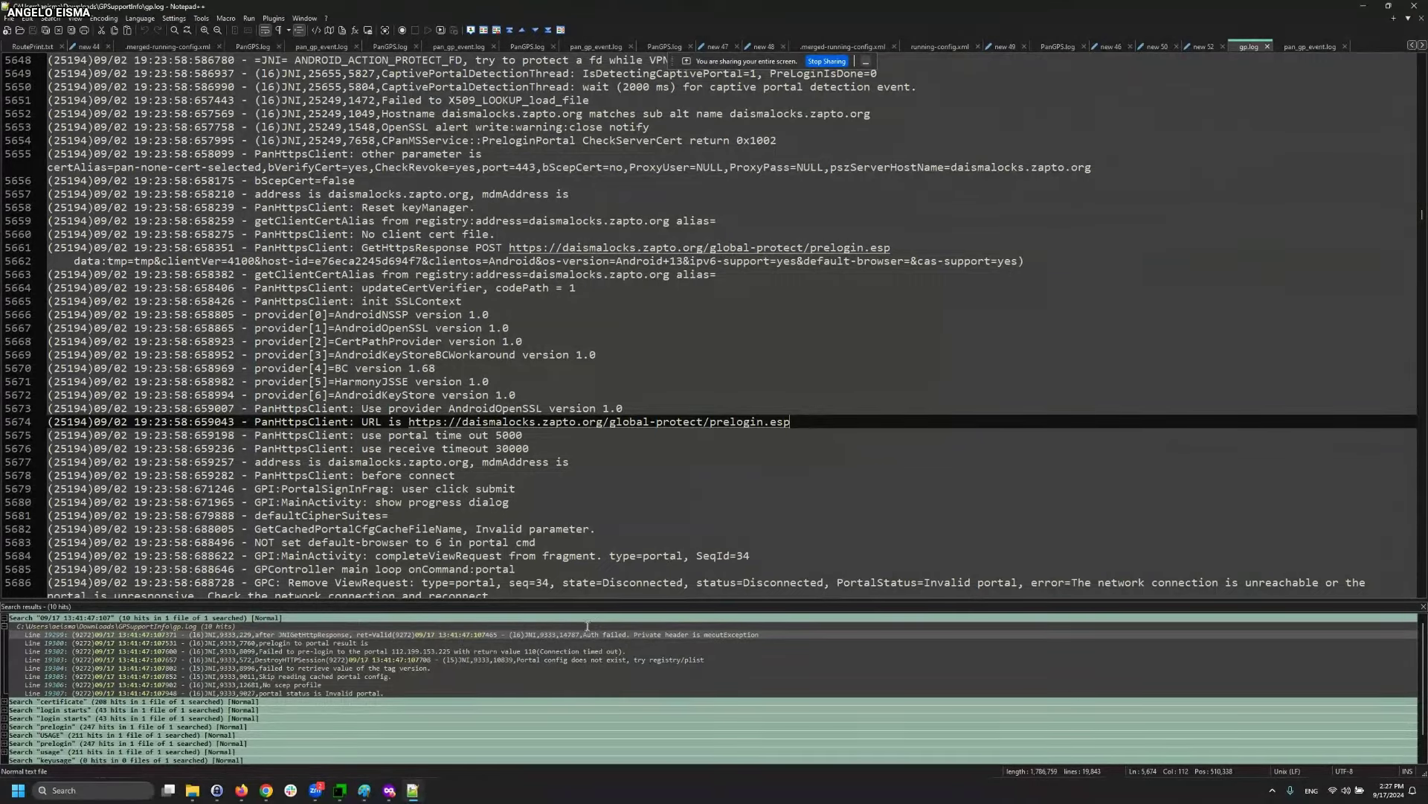
{"action": "double_click", "coordinate": [145, 634]}
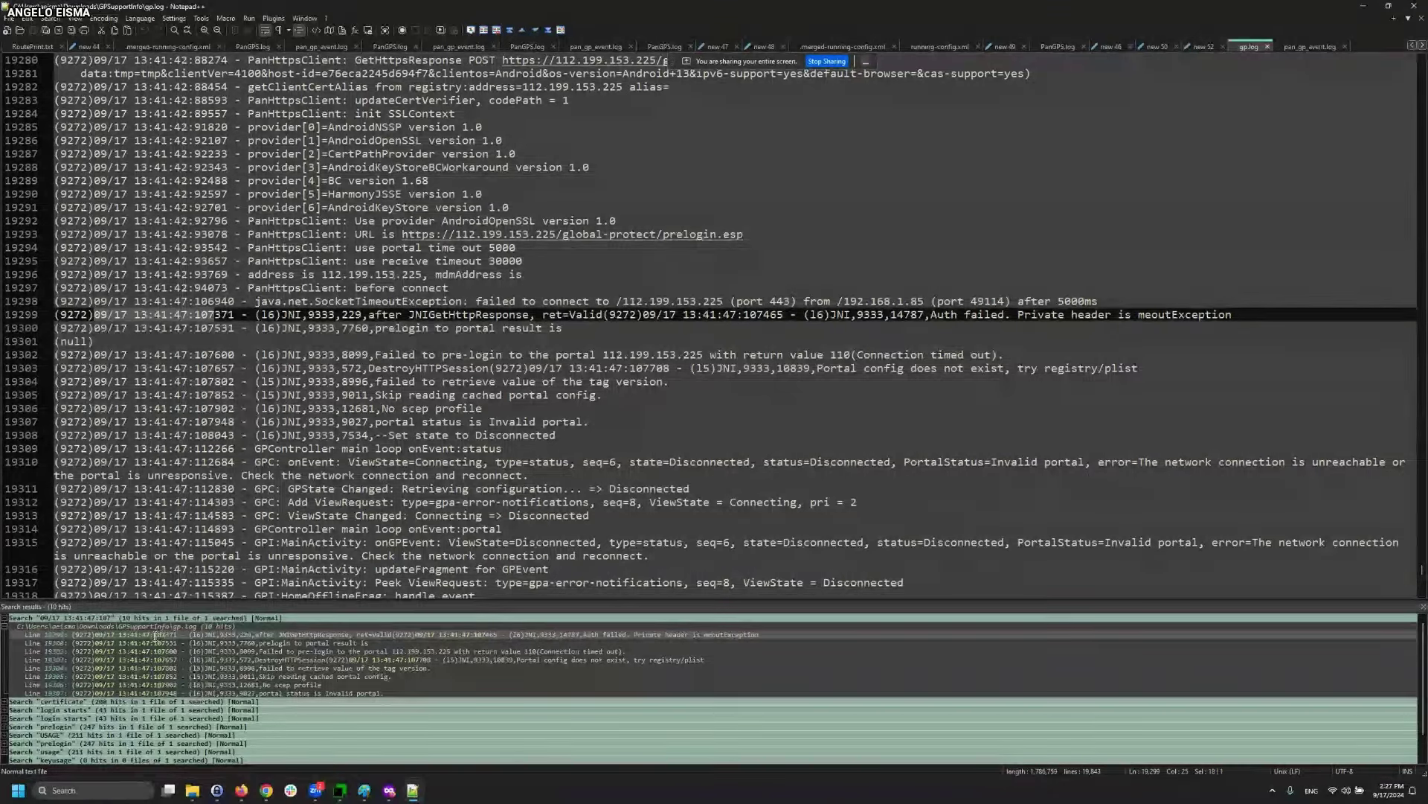
- Search gp.log for '09/17/2024 13:41' (0 hits), then retry with '09/17 13:41' for 622 matches
{"action": "key", "text": "ctrl+f"}
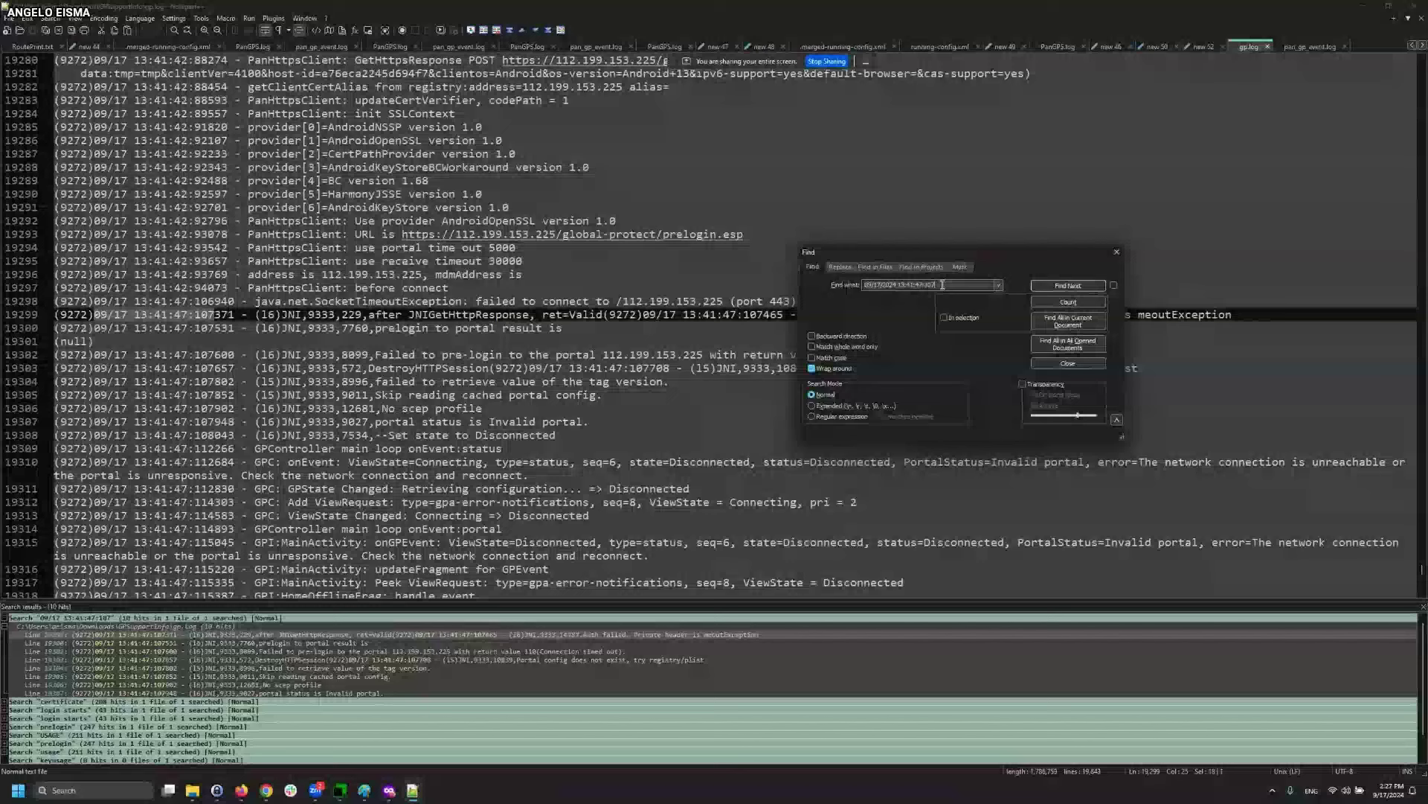
{"action": "key", "text": "BackSpace"}
{"action": "key", "text": "BackSpace"}
{"action": "key", "text": "BackSpace"}
{"action": "key", "text": "BackSpace"}
{"action": "key", "text": "BackSpace"}
{"action": "key", "text": "BackSpace"}
{"action": "key", "text": "BackSpace"}
{"action": "key", "text": "alt+o"}
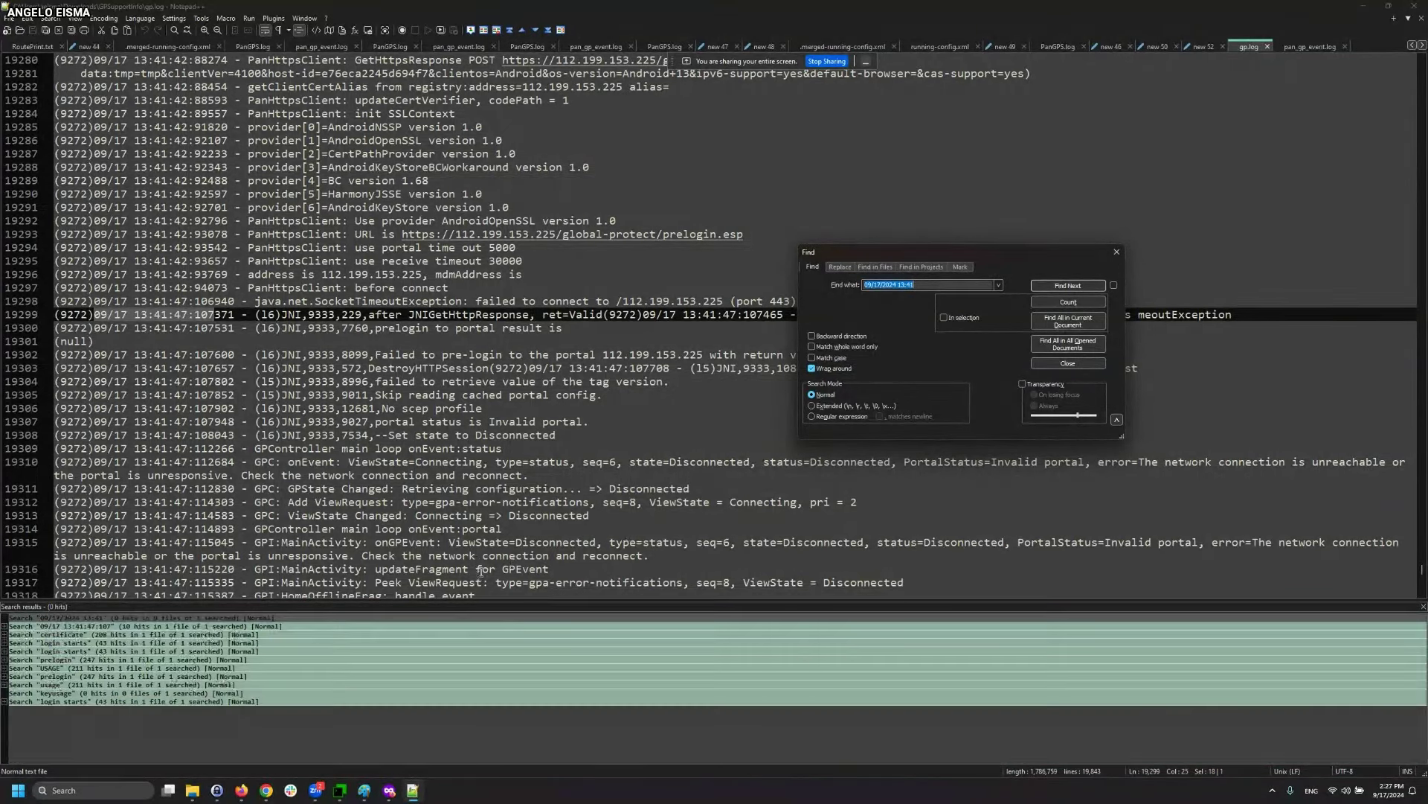
{"action": "left_click", "coordinate": [939, 286]}
{"action": "left_click", "coordinate": [896, 286]}
{"action": "key", "text": "BackSpace"}
{"action": "key", "text": "BackSpace"}
{"action": "key", "text": "BackSpace"}
{"action": "key", "text": "BackSpace"}
{"action": "key", "text": "BackSpace"}
{"action": "key", "text": "alt+o"}
{"action": "key", "text": "Escape"}
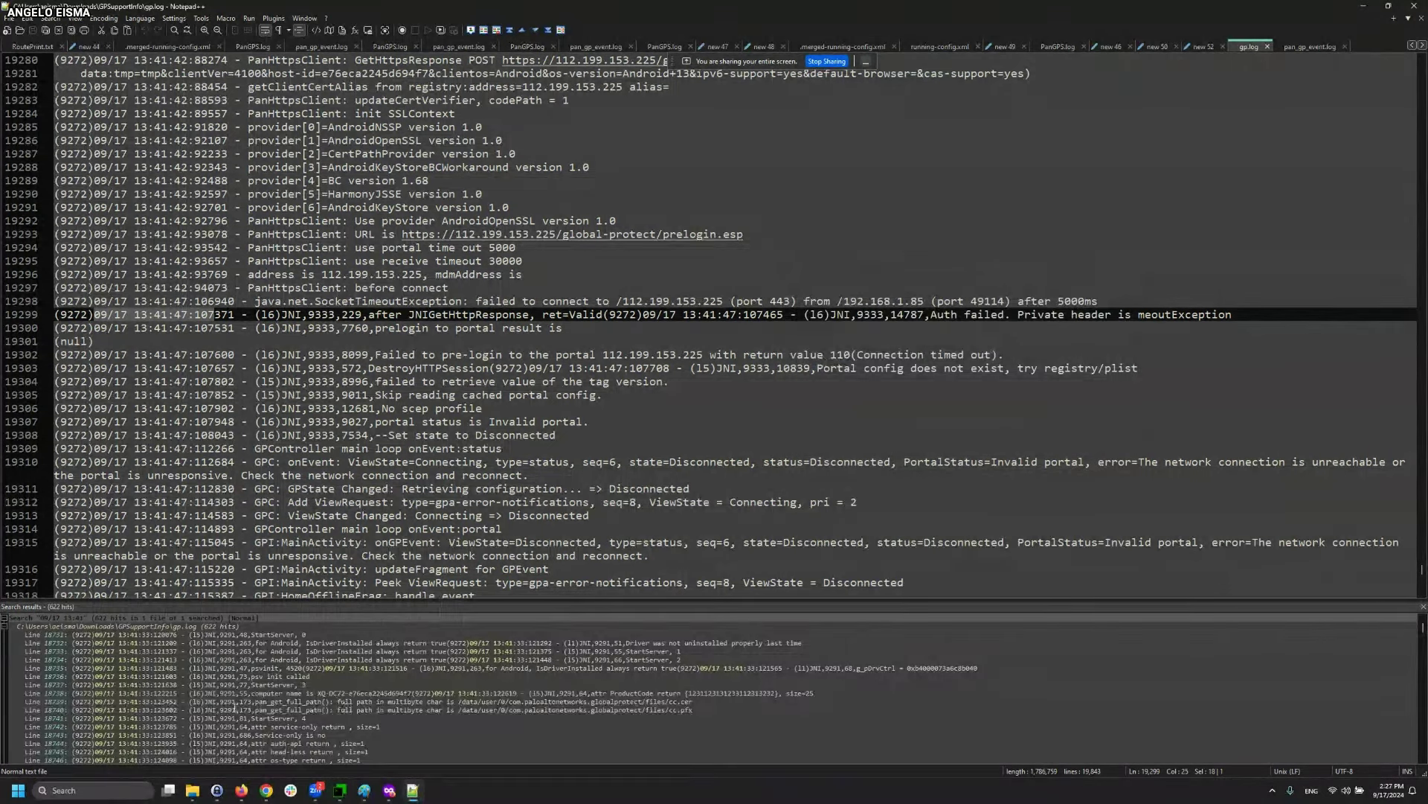
- Browse the 622 search results starting from the Line 18731 match
{"action": "left_click", "coordinate": [186, 659]}
{"action": "left_click", "coordinate": [125, 635]}
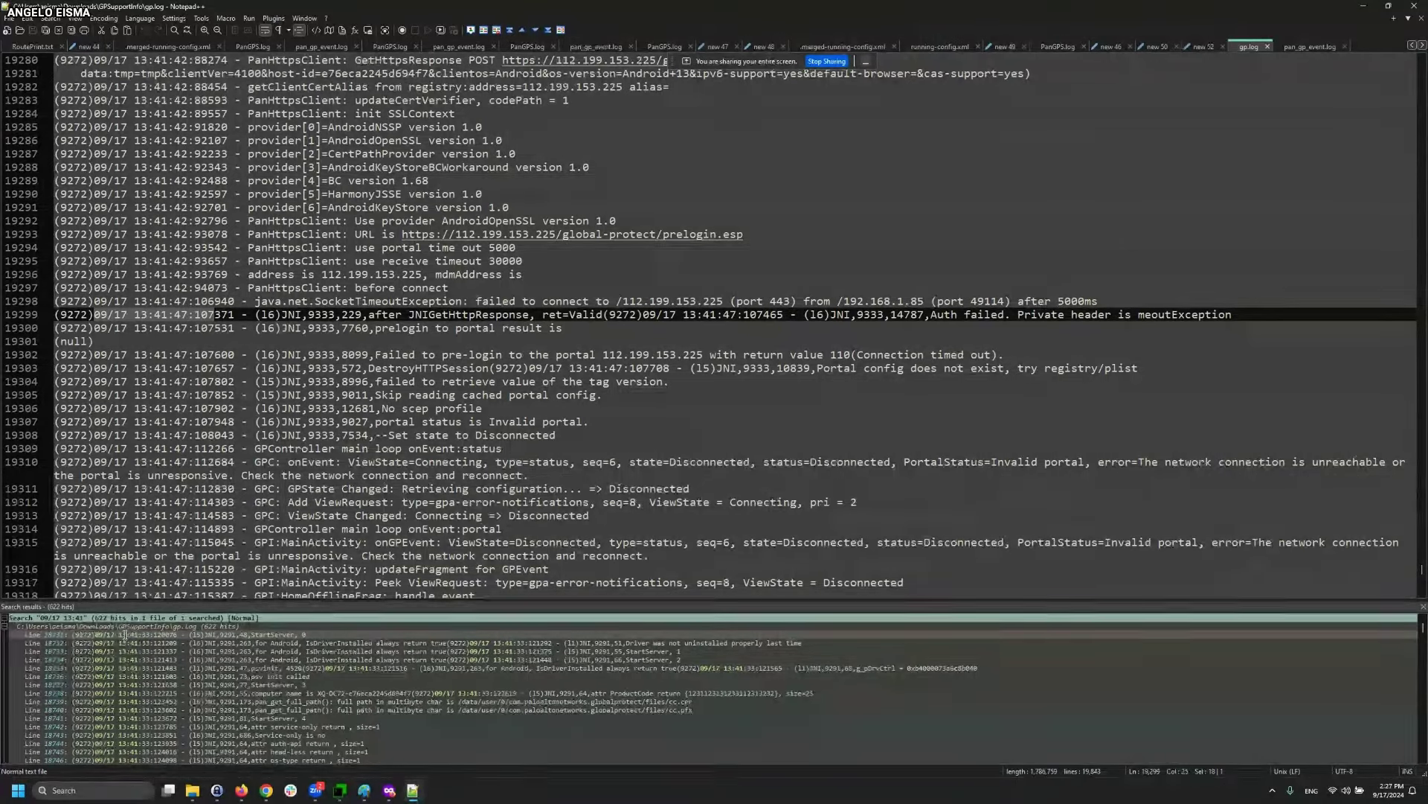
{"action": "scroll", "coordinate": [157, 685], "scroll_direction": "down", "scroll_amount": 20}
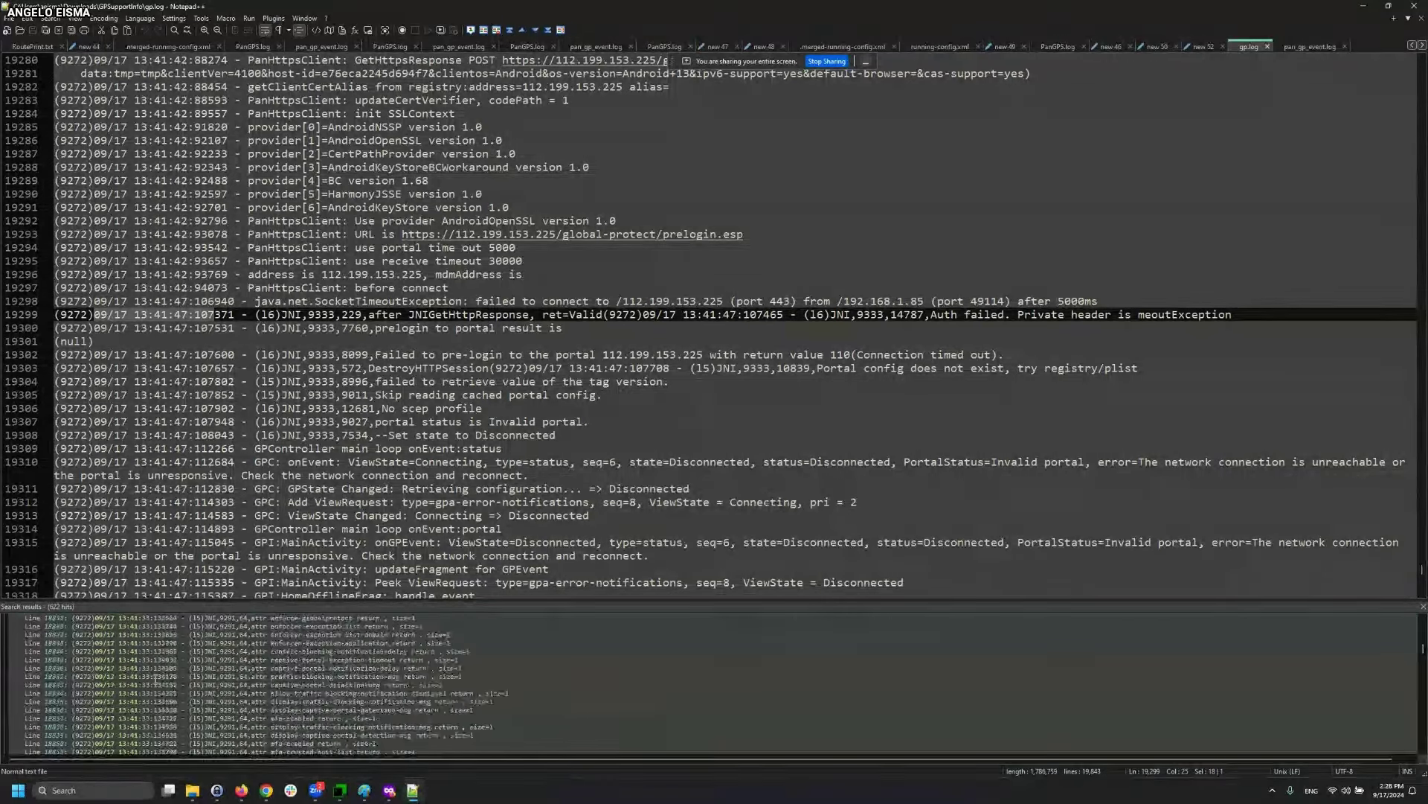
{"action": "scroll", "coordinate": [151, 692], "scroll_direction": "down", "scroll_amount": 15}
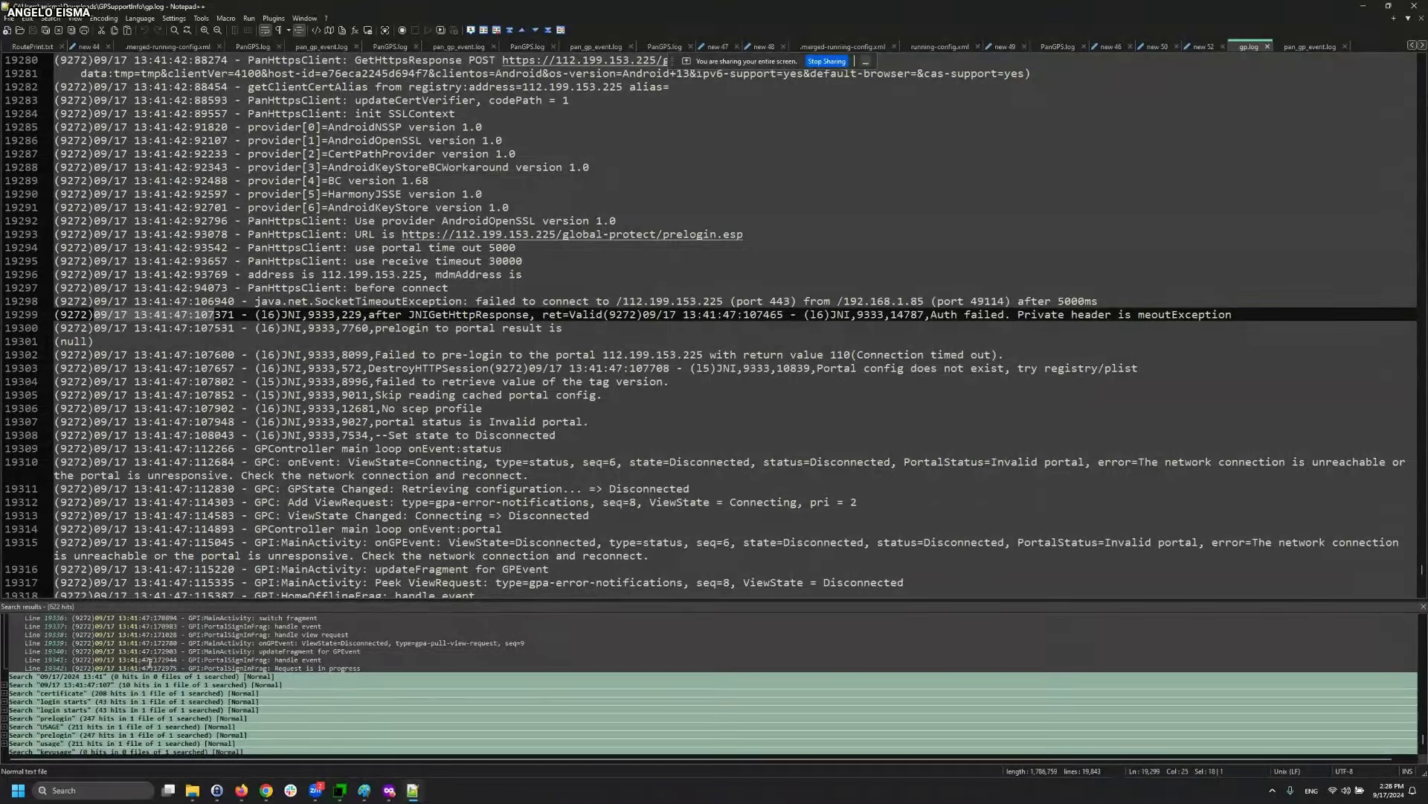
{"action": "scroll", "coordinate": [149, 662], "scroll_direction": "up", "scroll_amount": 5}
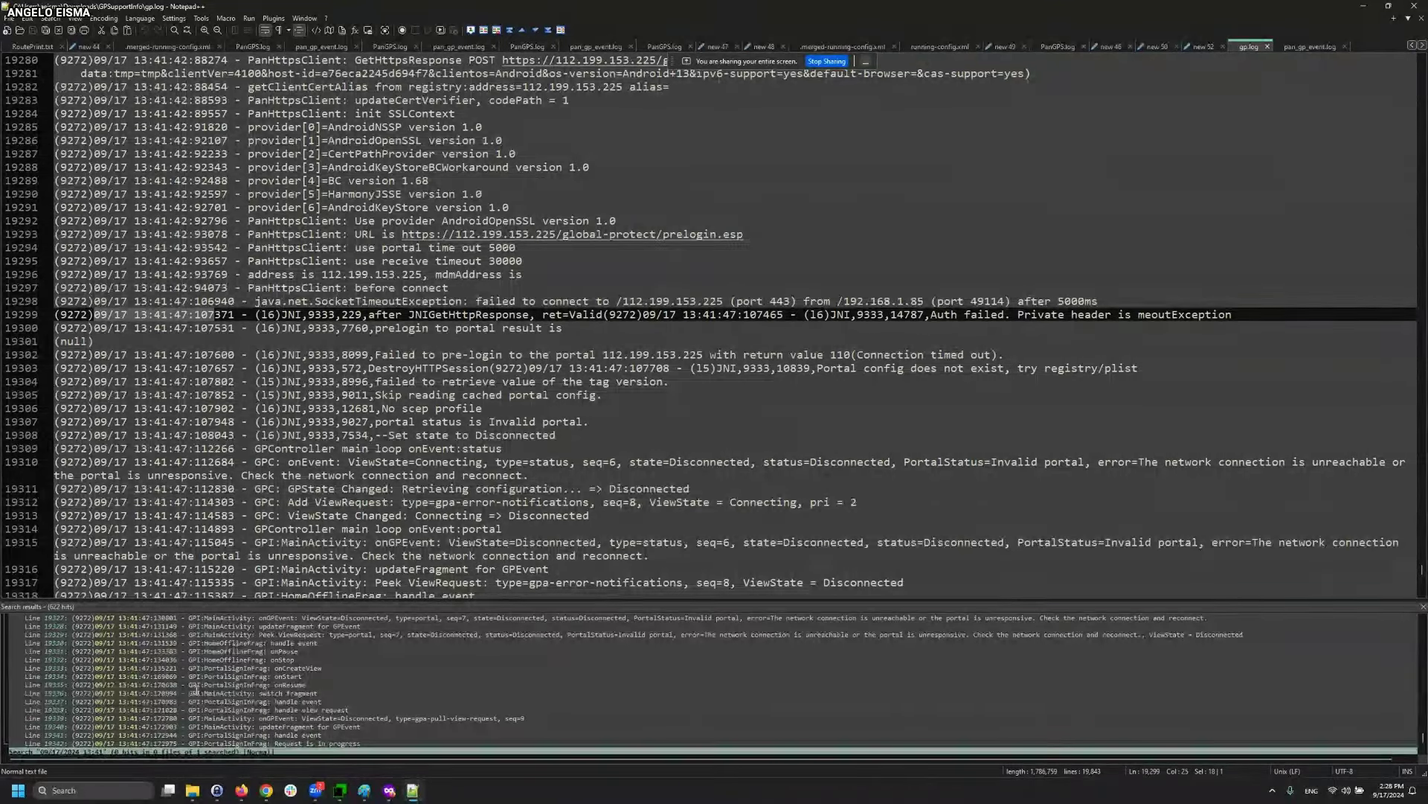
{"action": "scroll", "coordinate": [195, 689], "scroll_direction": "down", "scroll_amount": 3}
{"action": "scroll", "coordinate": [165, 662], "scroll_direction": "up", "scroll_amount": 8}
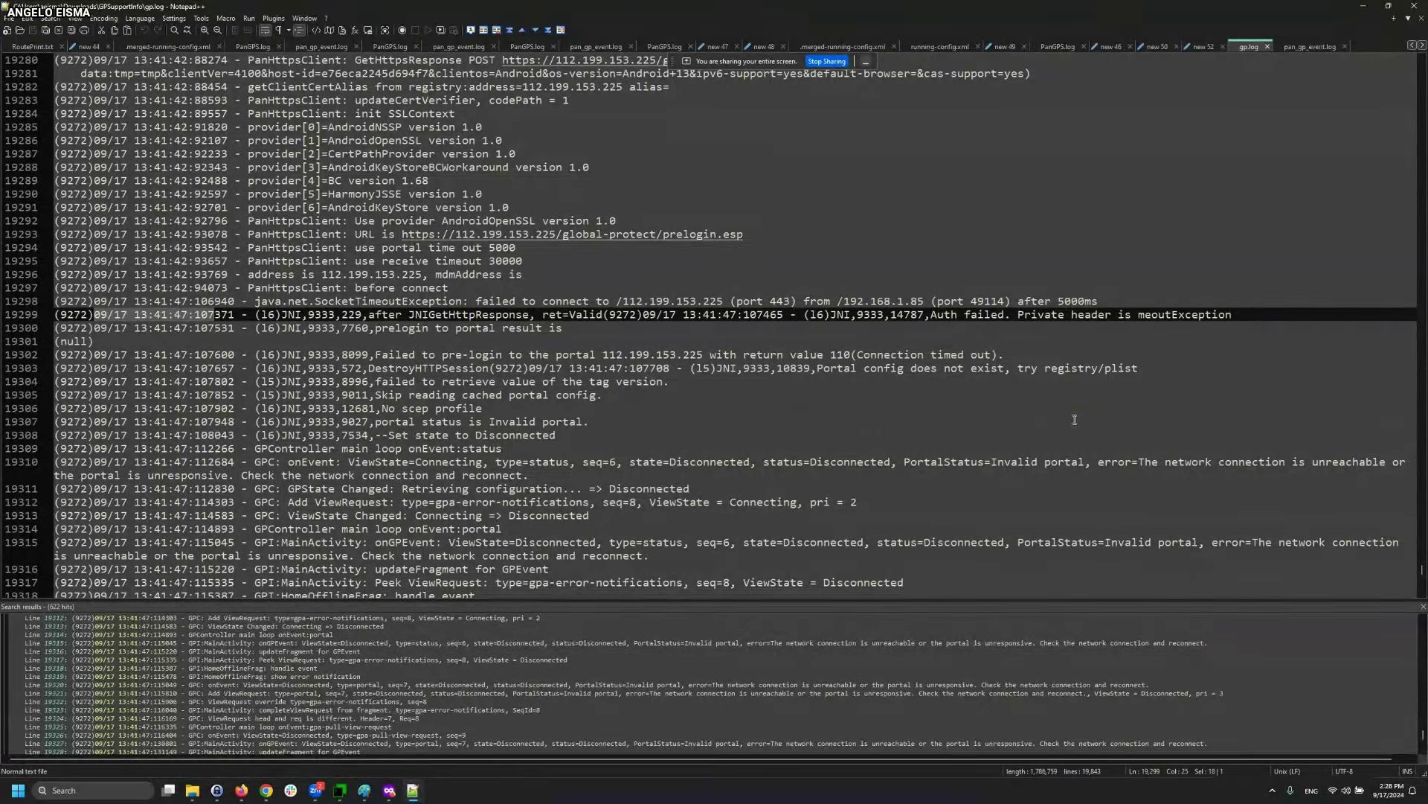
{"action": "mouse_move", "coordinate": [241, 790]}
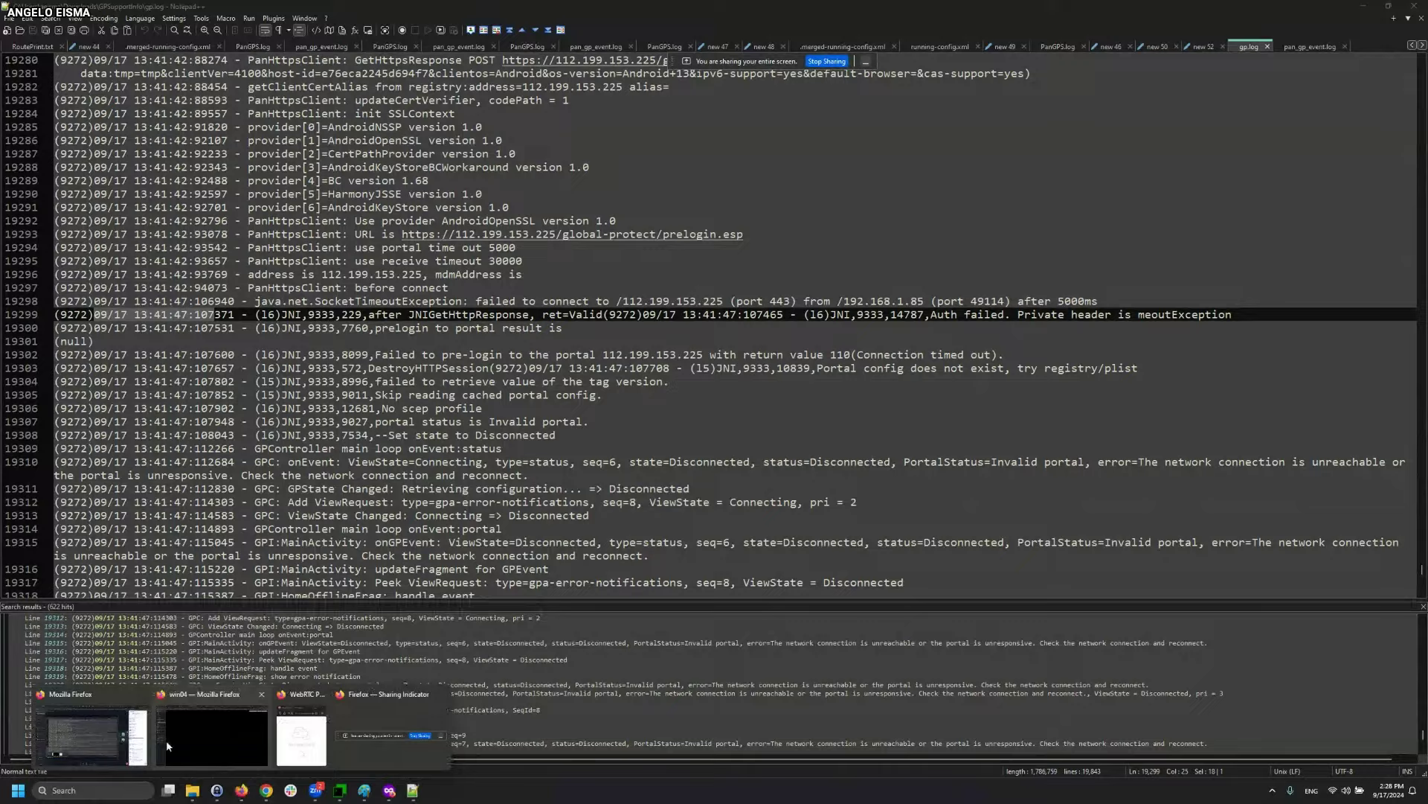
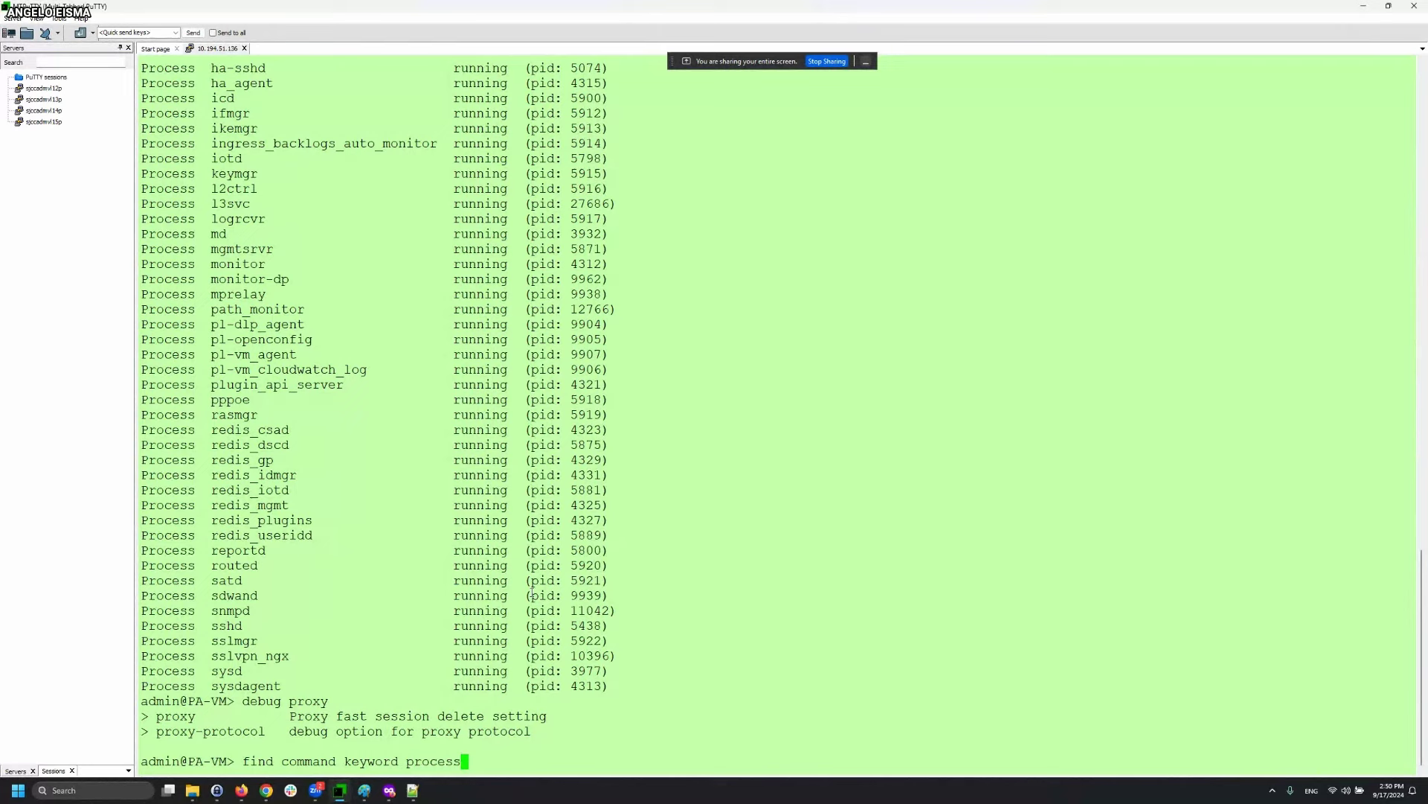
- List the CLI commands containing 'process', start a debug command, and copy the firewall IP from Chrome
{"action": "key", "text": "Return"}
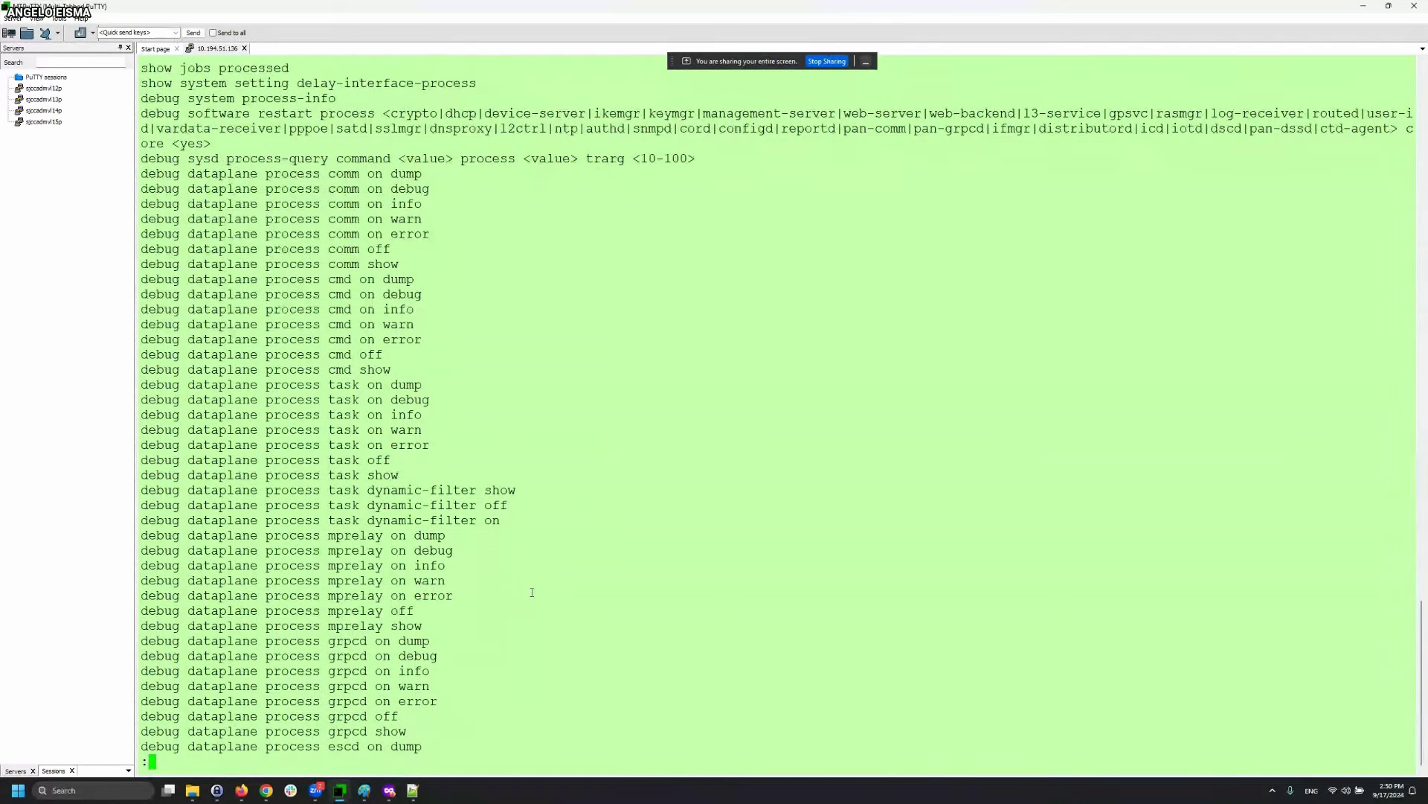
{"action": "type", "text": "qdebug"}
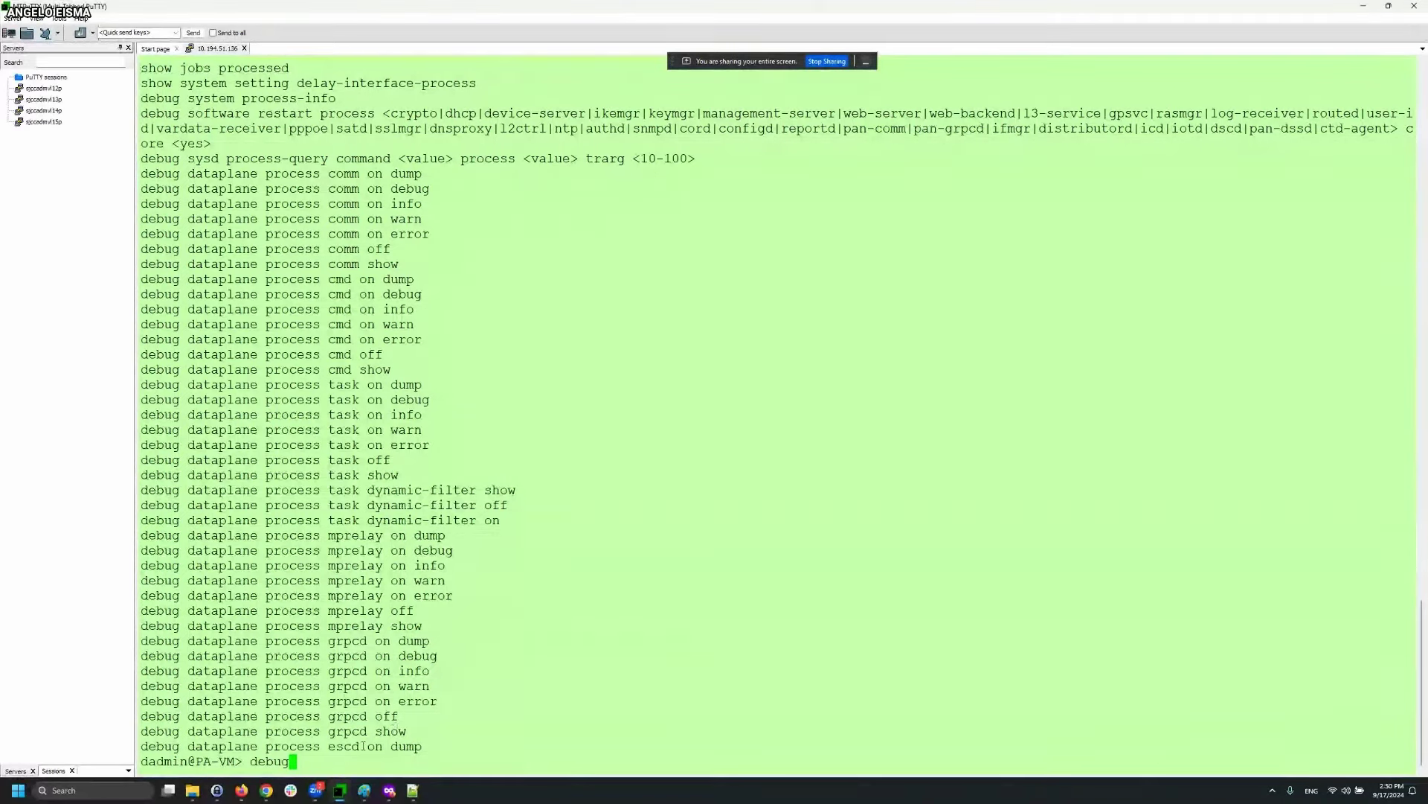
{"action": "left_click", "coordinate": [265, 790]}
{"action": "key", "text": "ctrl+shift+Tab"}
{"action": "key", "text": "ctrl+shift+Tab"}
{"action": "key", "text": "ctrl+shift+Tab"}
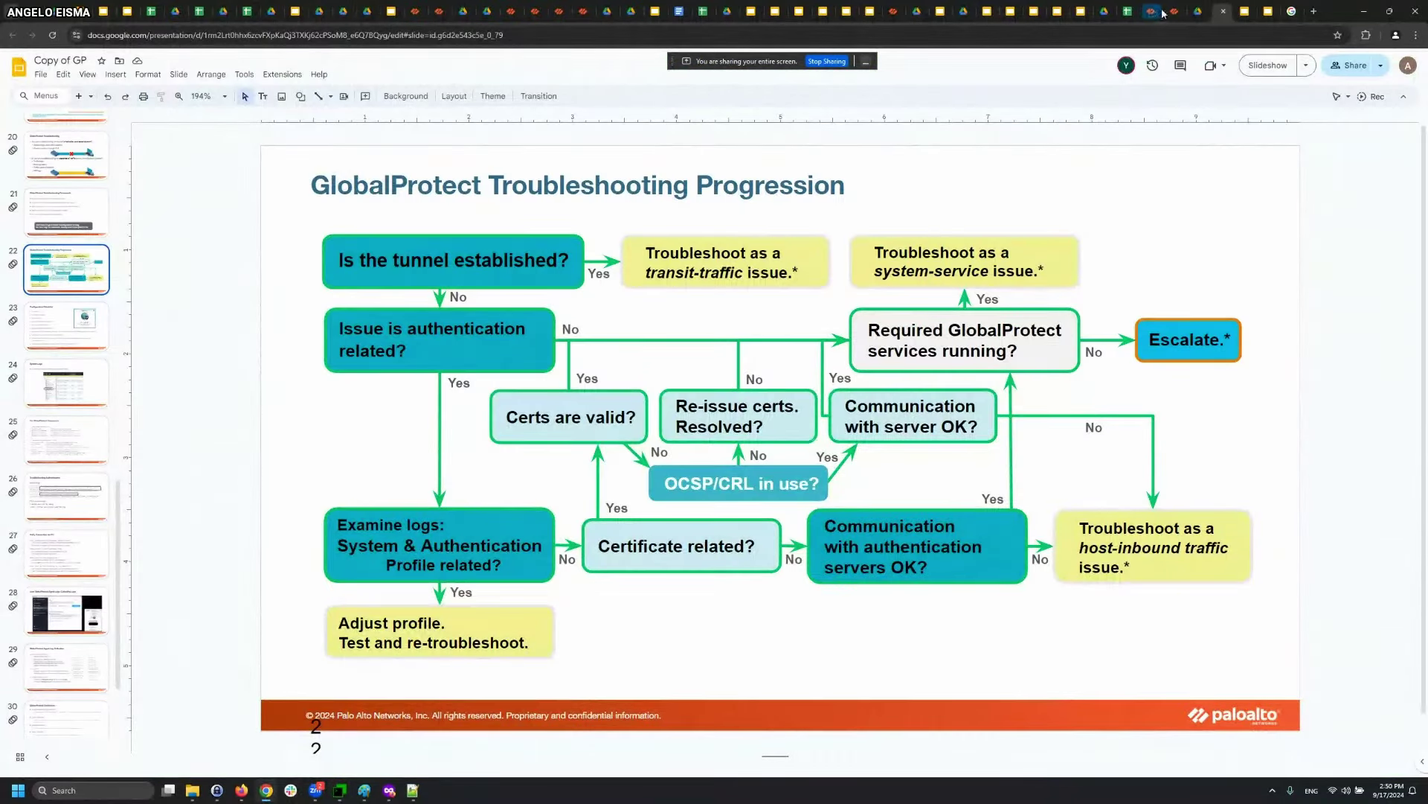
{"action": "left_click", "coordinate": [131, 31]}
{"action": "double_click", "coordinate": [176, 35]}
{"action": "key", "text": "ctrl+c"}
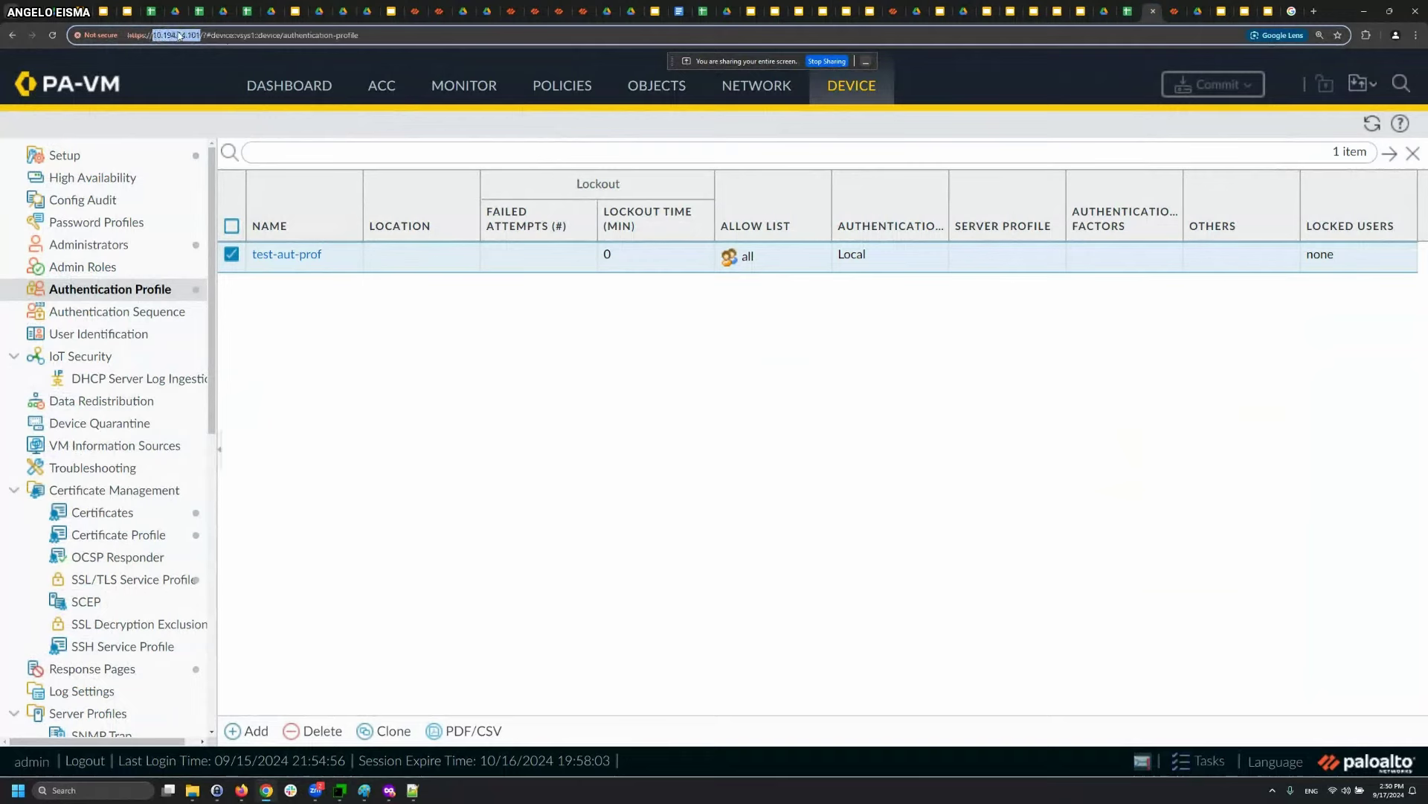
{"action": "left_click", "coordinate": [342, 792]}
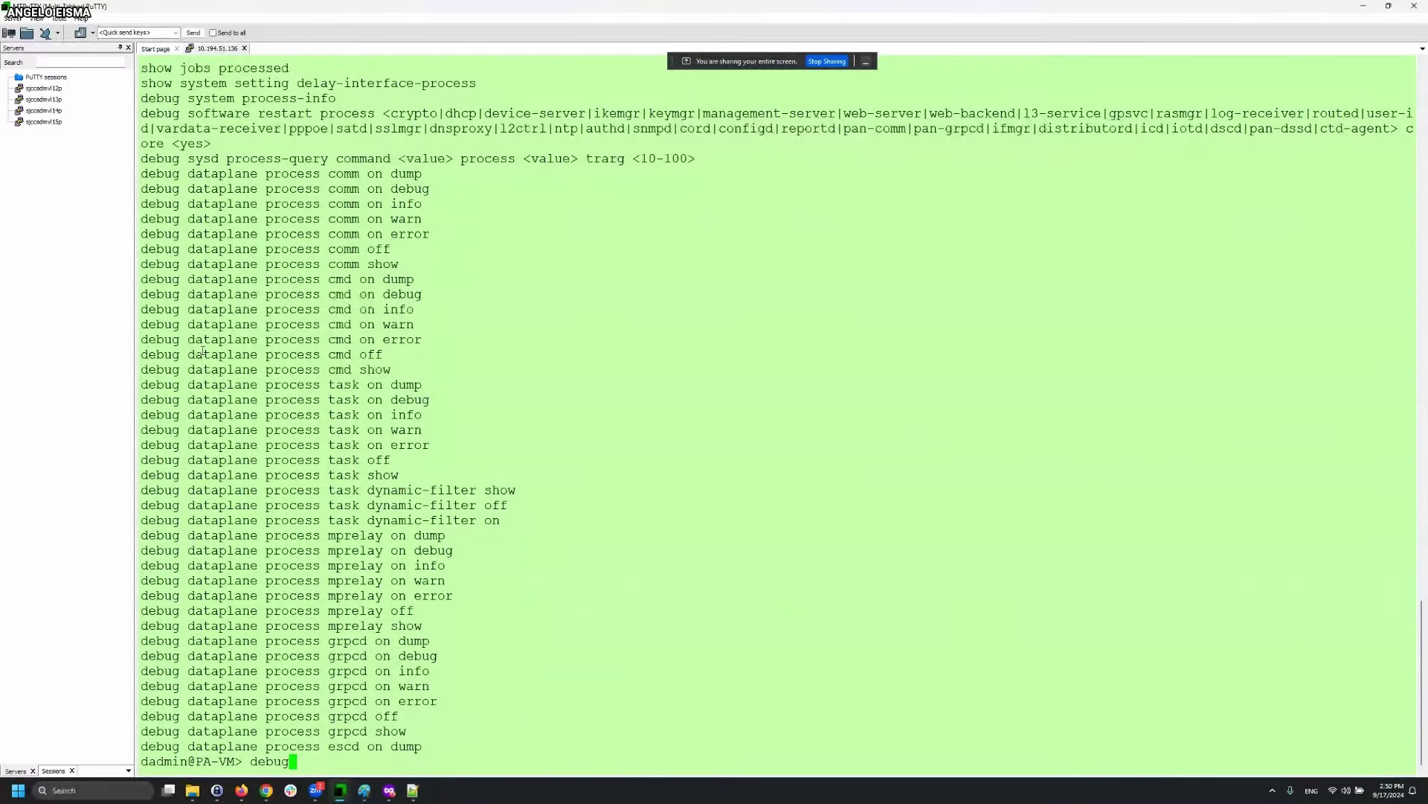
{"action": "left_click", "coordinate": [33, 20]}
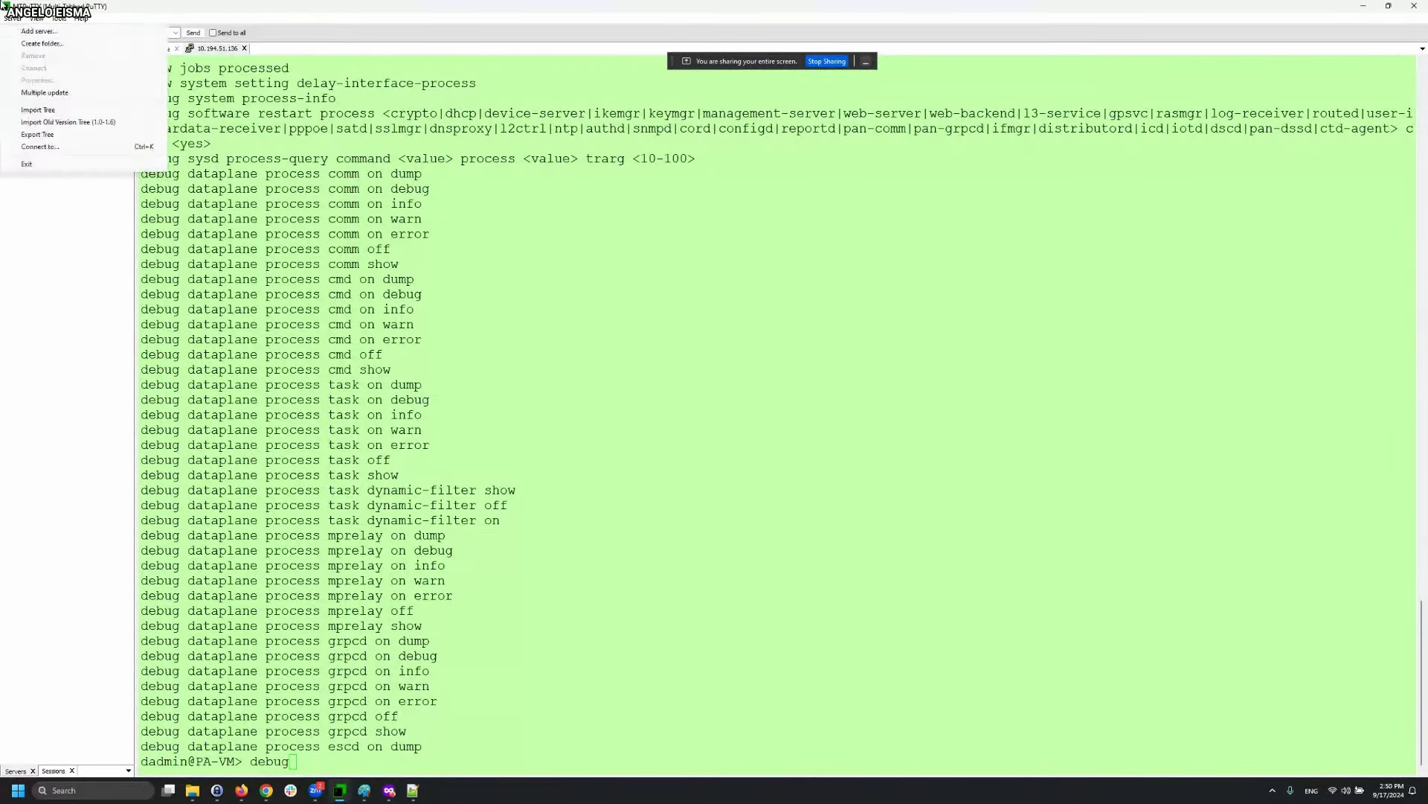
- Open a new MTPuTTY connection to the copied firewall IP 10.194.54.101
{"action": "left_click", "coordinate": [48, 141]}
{"action": "key", "text": "ctrl+v"}
{"action": "key", "text": "Return"}
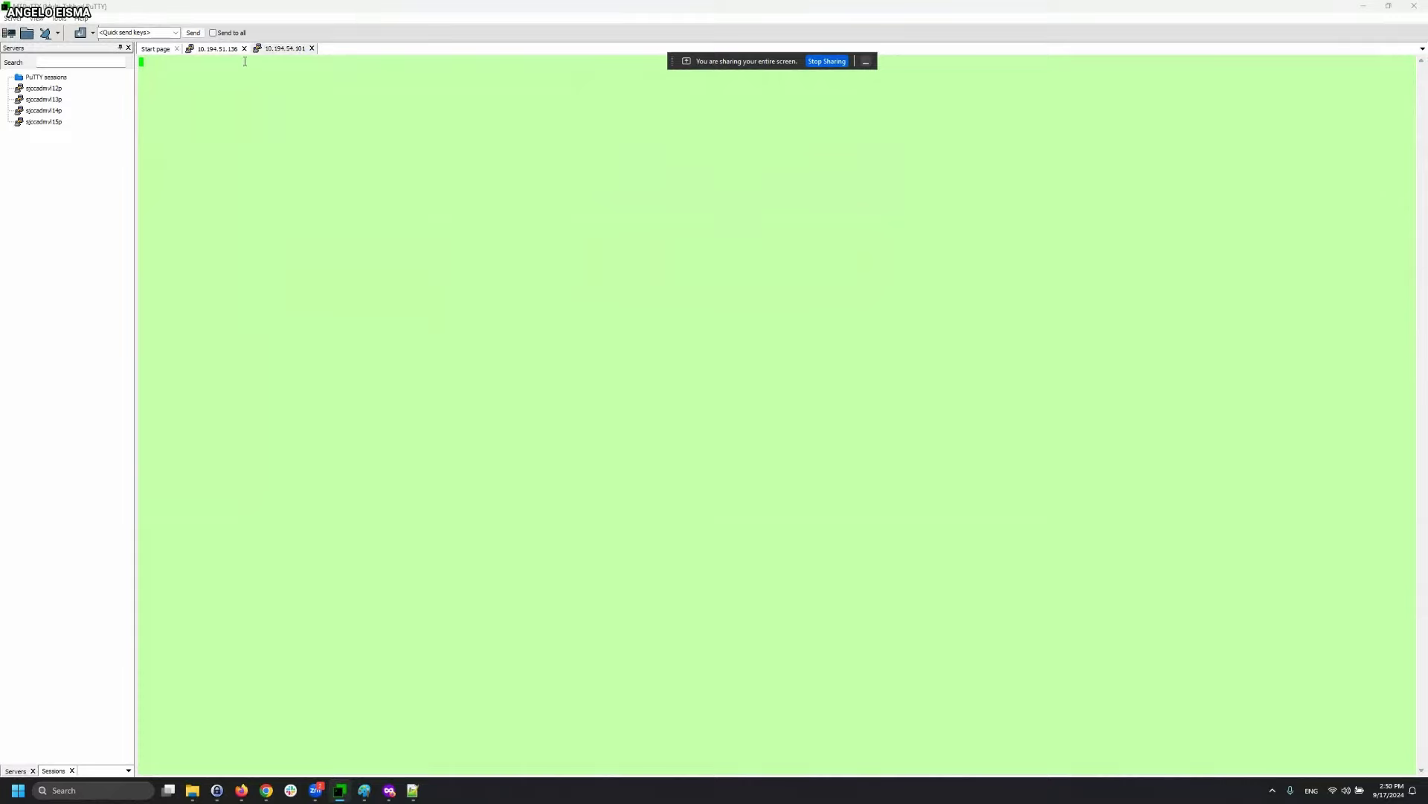
- Set the new session's terminal font size to 18 and apply the settings
{"action": "right_click", "coordinate": [279, 49]}
{"action": "left_click", "coordinate": [354, 221]}
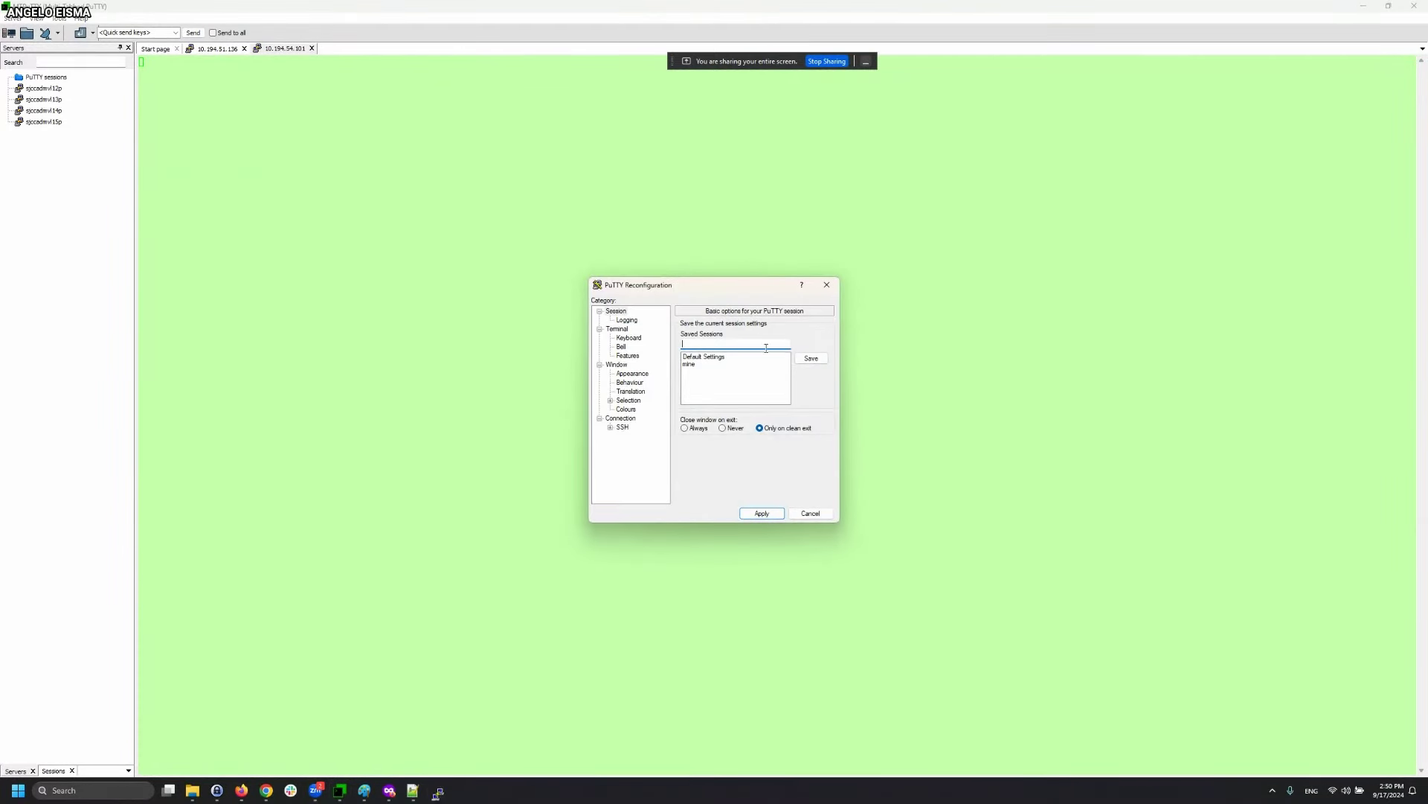
{"action": "left_click", "coordinate": [631, 373]}
{"action": "left_click", "coordinate": [809, 390]}
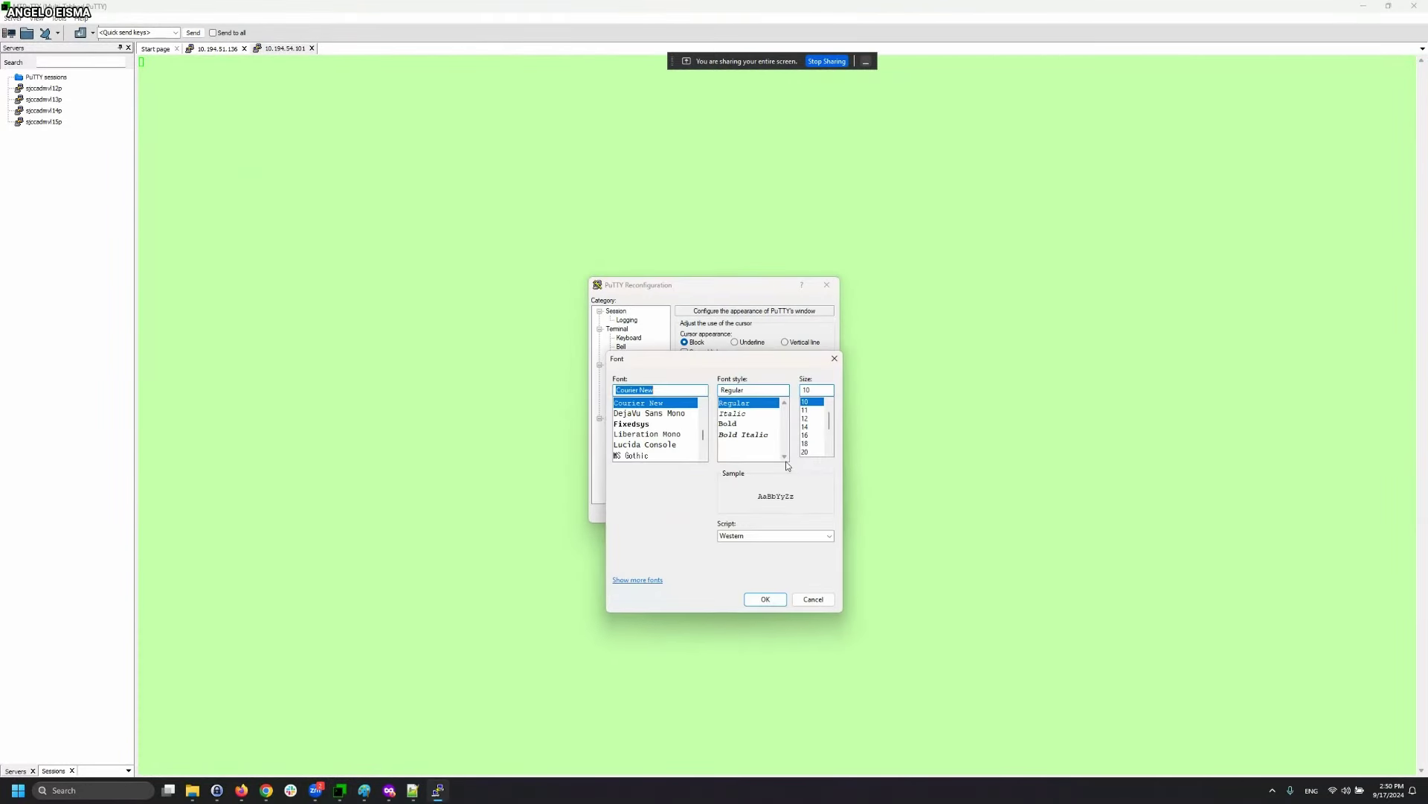
{"action": "left_click", "coordinate": [811, 444]}
{"action": "left_click", "coordinate": [765, 599]}
{"action": "left_click", "coordinate": [762, 514]}
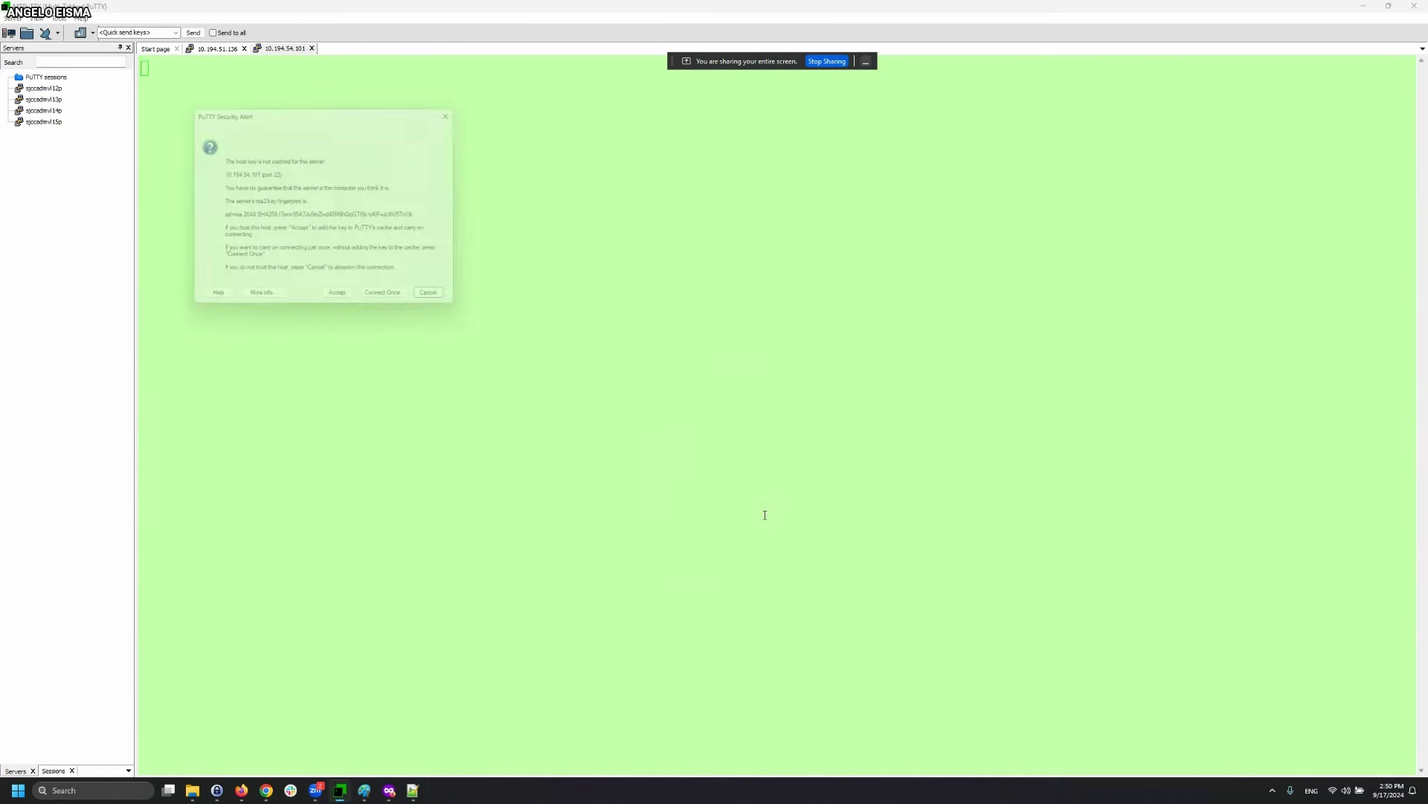
- Accept the host key for this connection only and log in as admin
{"action": "left_click", "coordinate": [392, 303]}
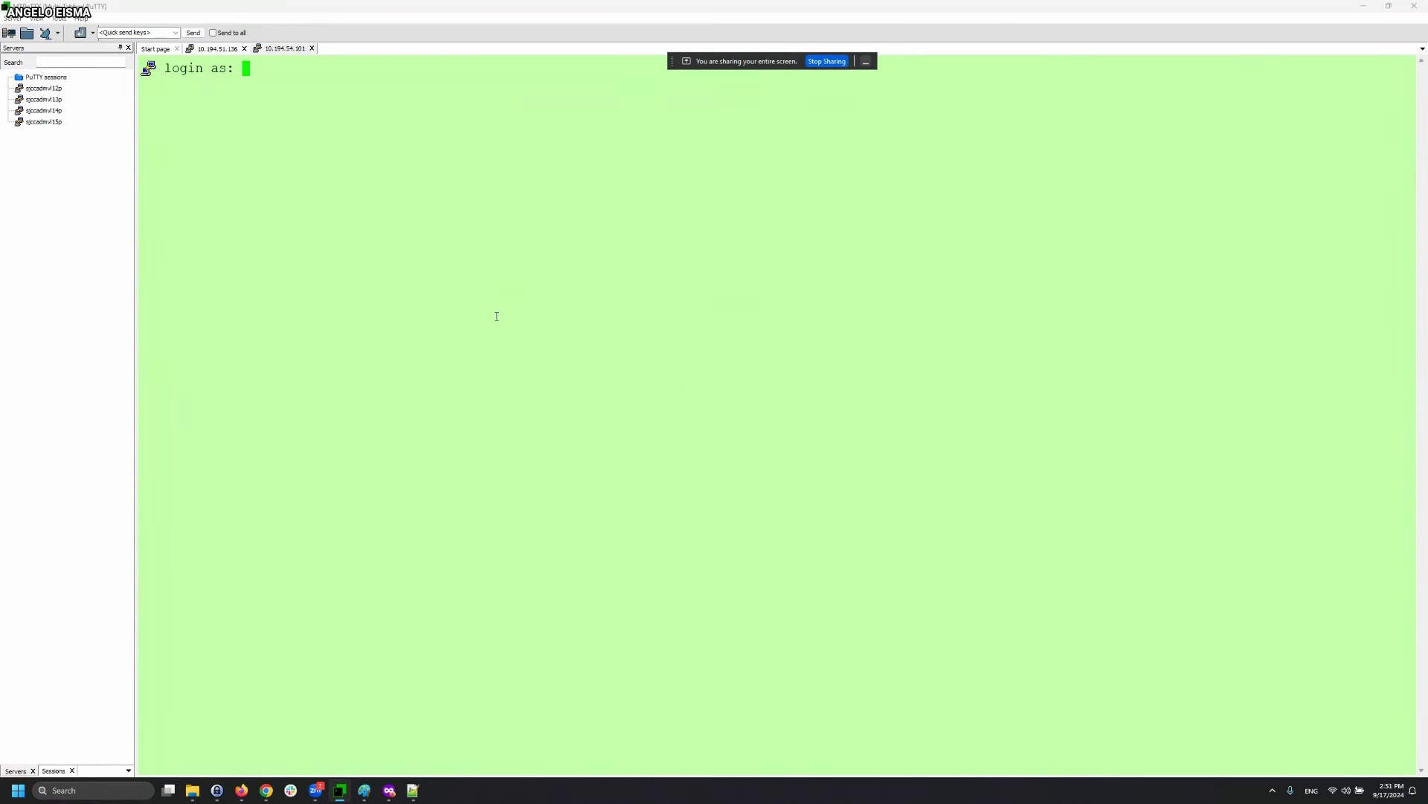
{"action": "type", "text": "admin"}
{"action": "key", "text": "Return"}
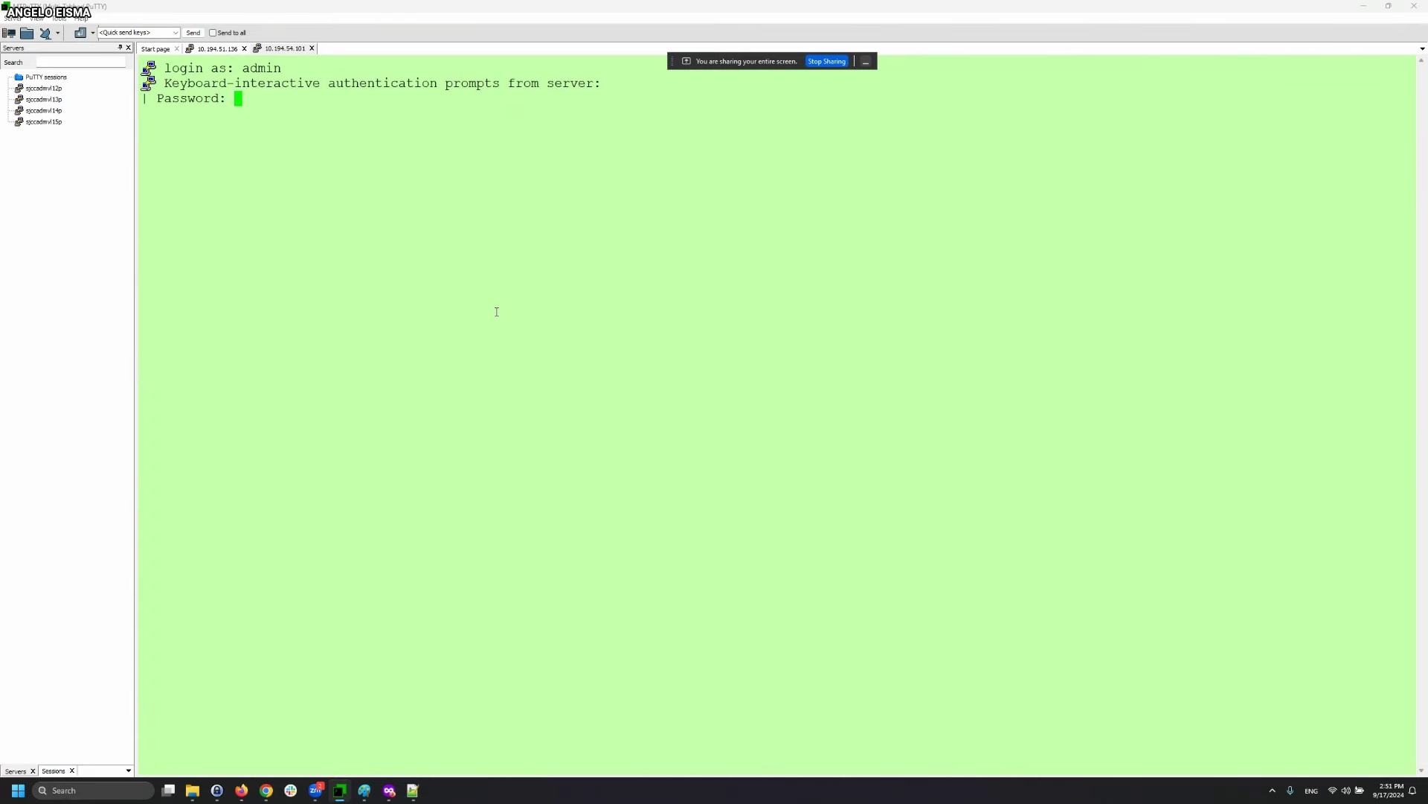
{"action": "key", "text": "Return"}
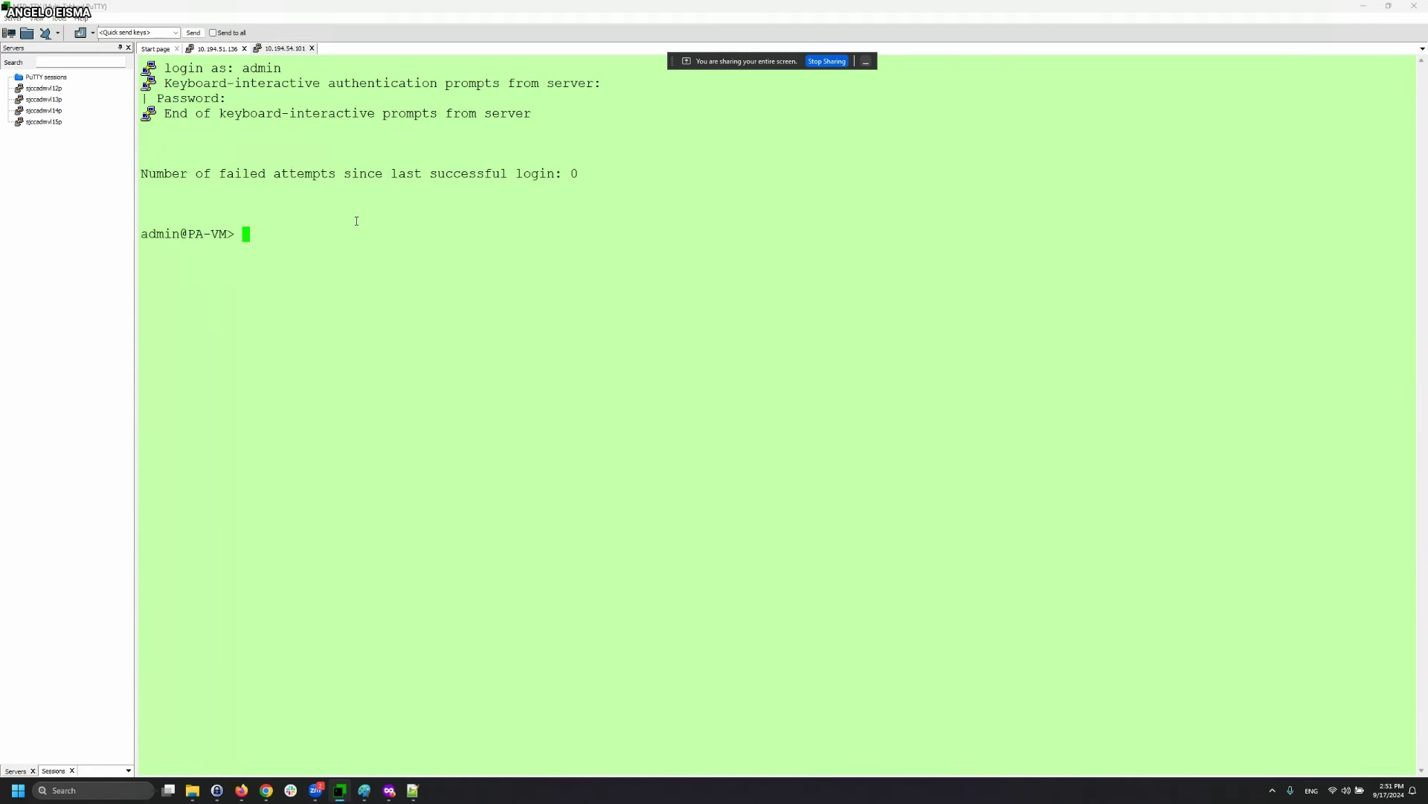
- Restart the authd process with 'debug software restart process authd'
{"action": "key", "text": "Return"}
{"action": "key", "text": "Return"}
{"action": "type", "text": "debug sof"}
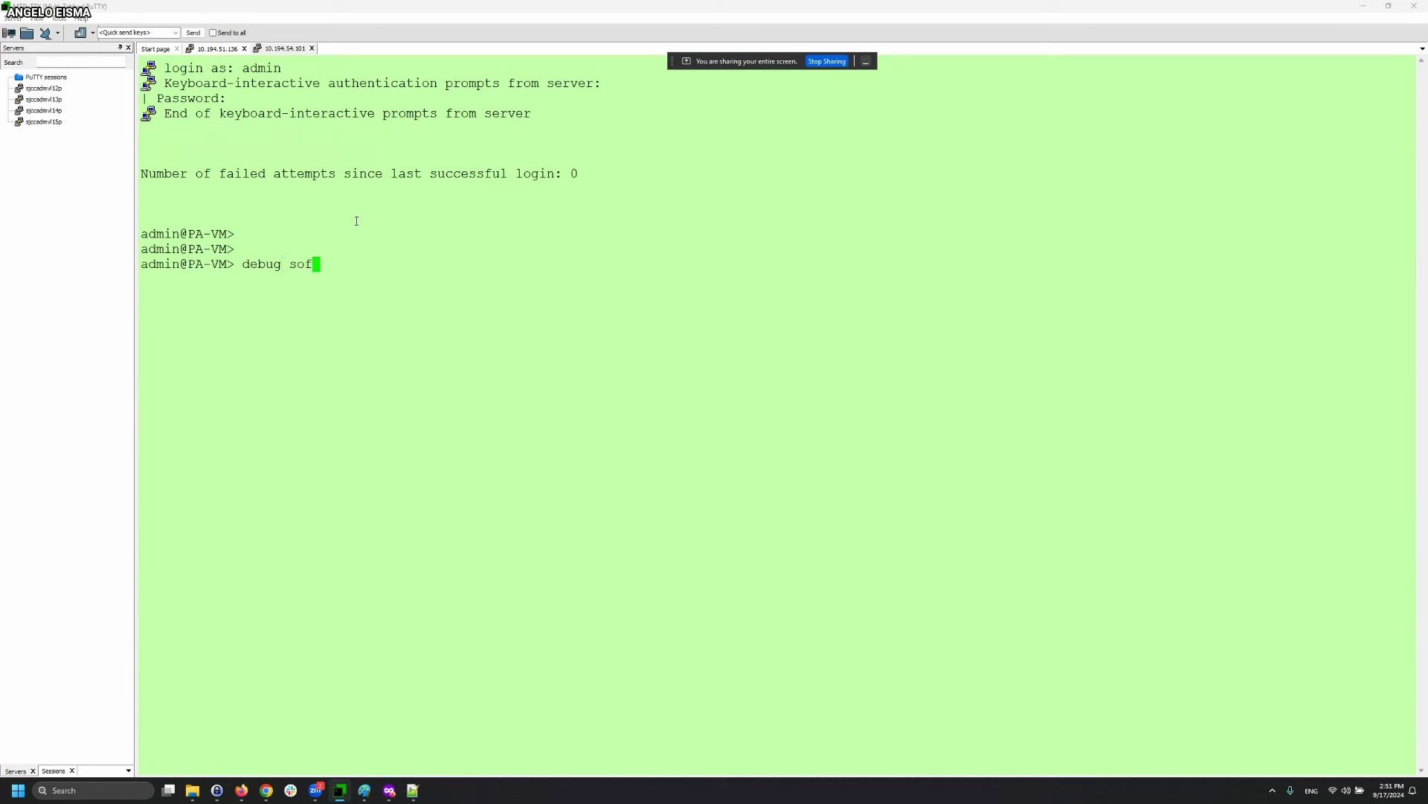
{"action": "type", "text": "tware res"}
{"action": "key", "text": "question"}
{"action": "type", "text": "pro"}
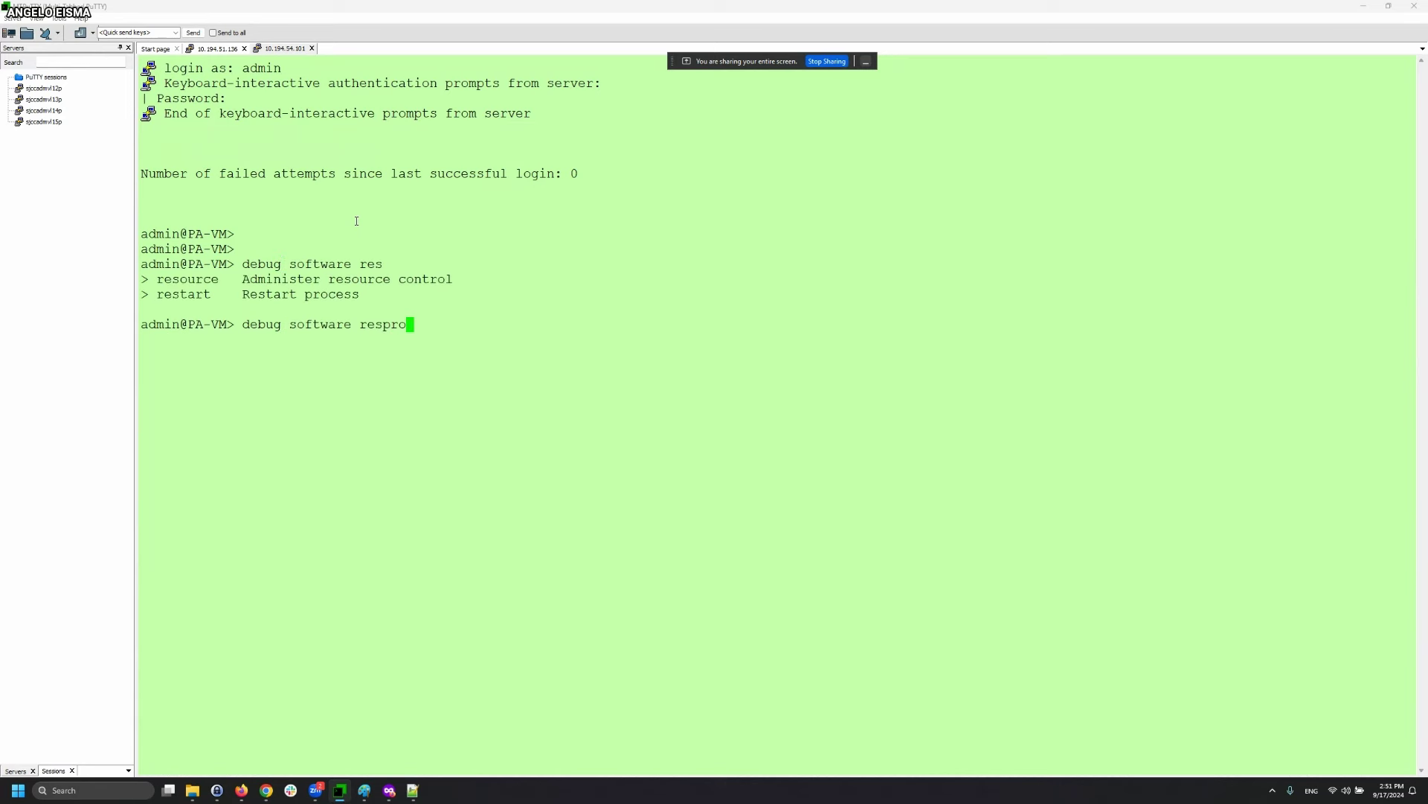
{"action": "key", "text": "BackSpace"}
{"action": "key", "text": "BackSpace"}
{"action": "key", "text": "BackSpace"}
{"action": "type", "text": "t"}
{"action": "key", "text": "Tab"}
{"action": "type", "text": "p"}
{"action": "key", "text": "Tab"}
{"action": "key", "text": "question"}
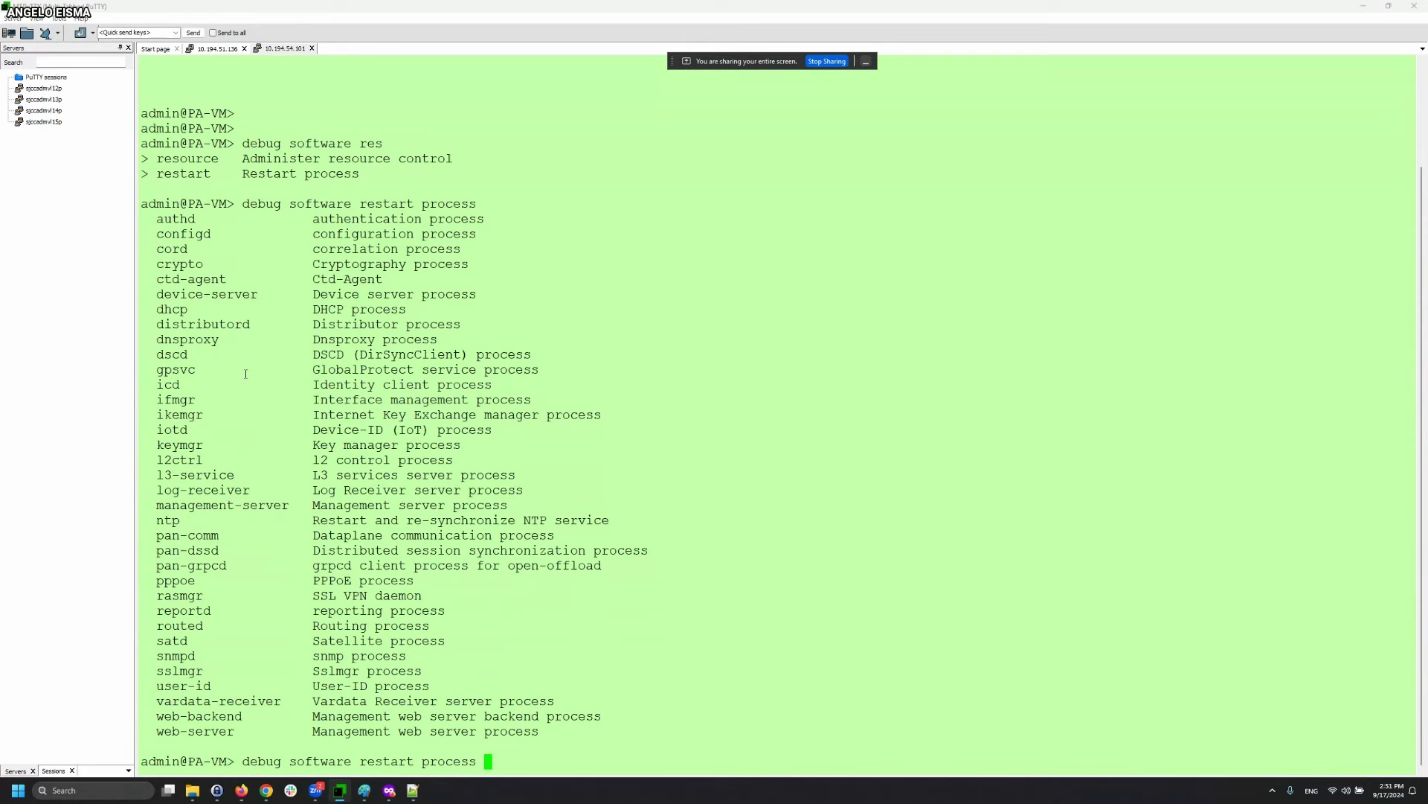
{"action": "double_click", "coordinate": [181, 220]}
{"action": "right_click", "coordinate": [656, 461]}
{"action": "key", "text": "Return"}
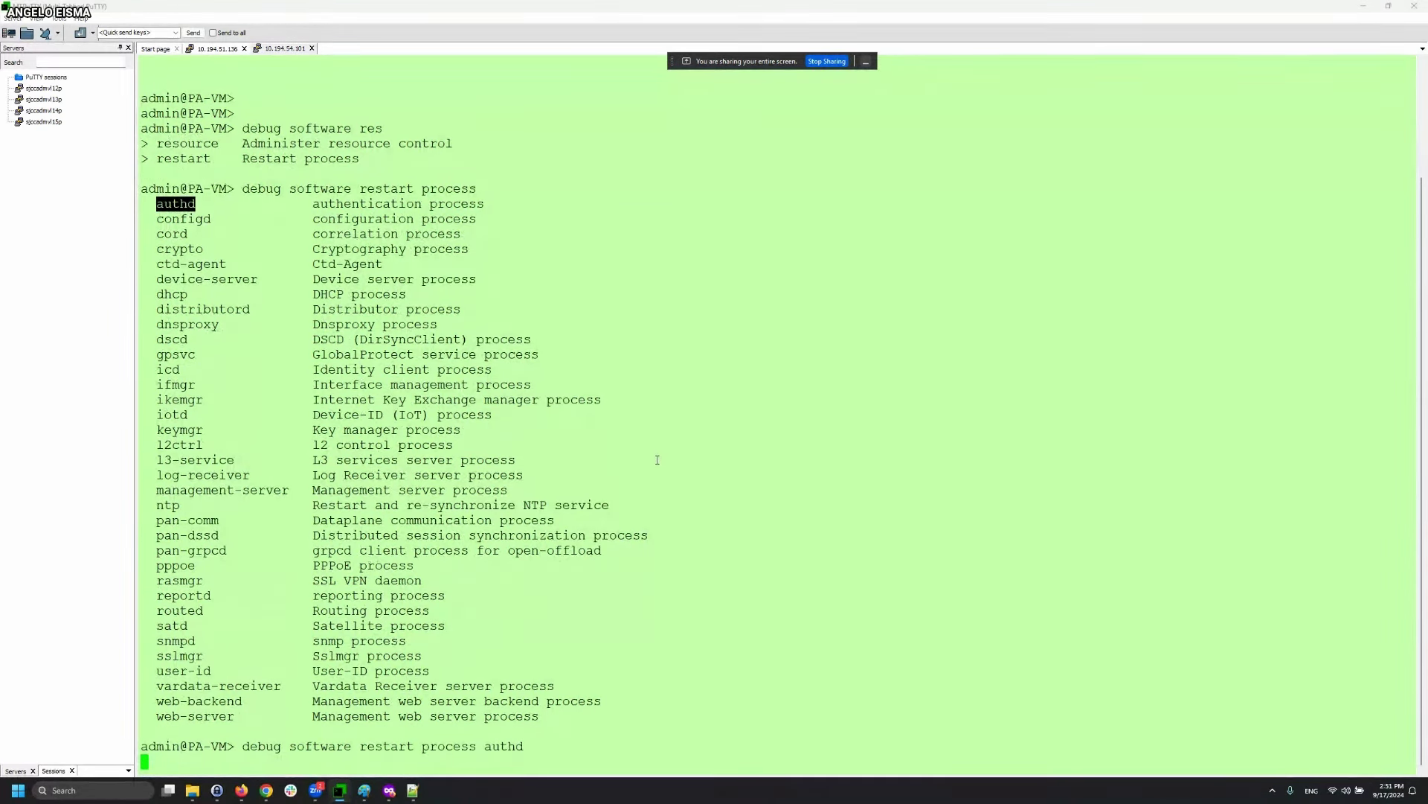
- Follow the authd log live with 'tail follow yes mp-log authd.log'
{"action": "key", "text": "Return"}
{"action": "type", "text": "tail "}
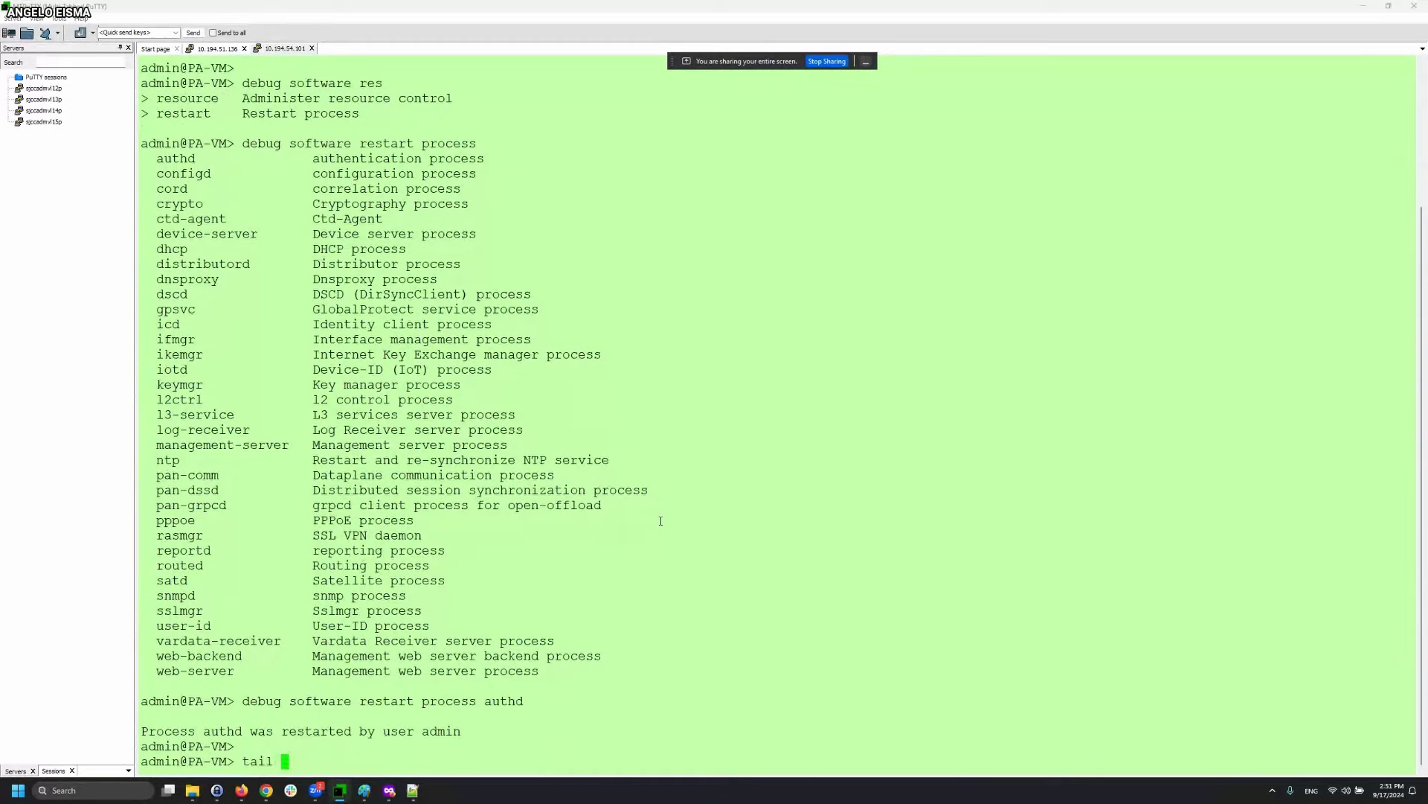
{"action": "type", "text": "follow yes mp-log authd.log"}
{"action": "key", "text": "Return"}
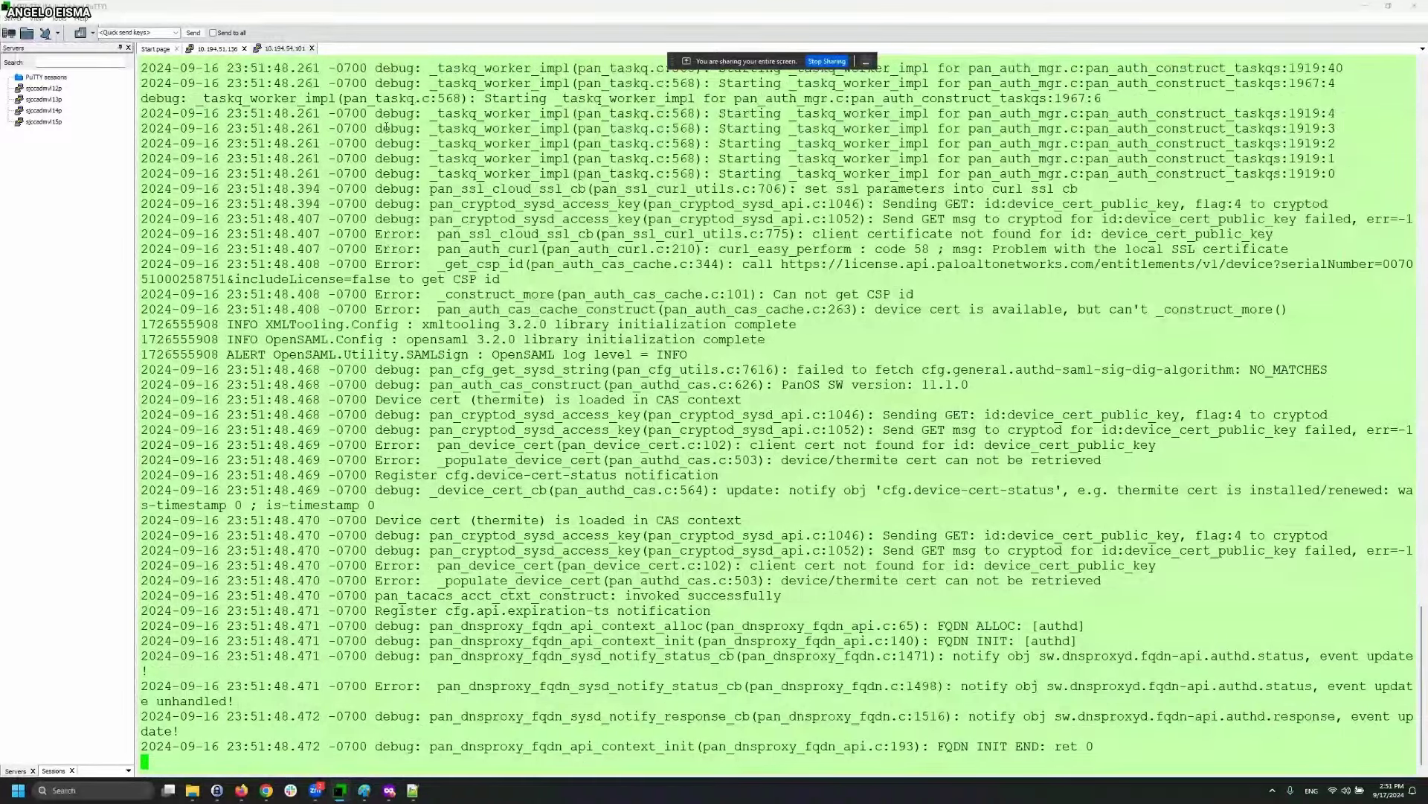
- Page back through the authd log to the restart, add blank lines, and return to the latest output
{"action": "right_click", "coordinate": [288, 51]}
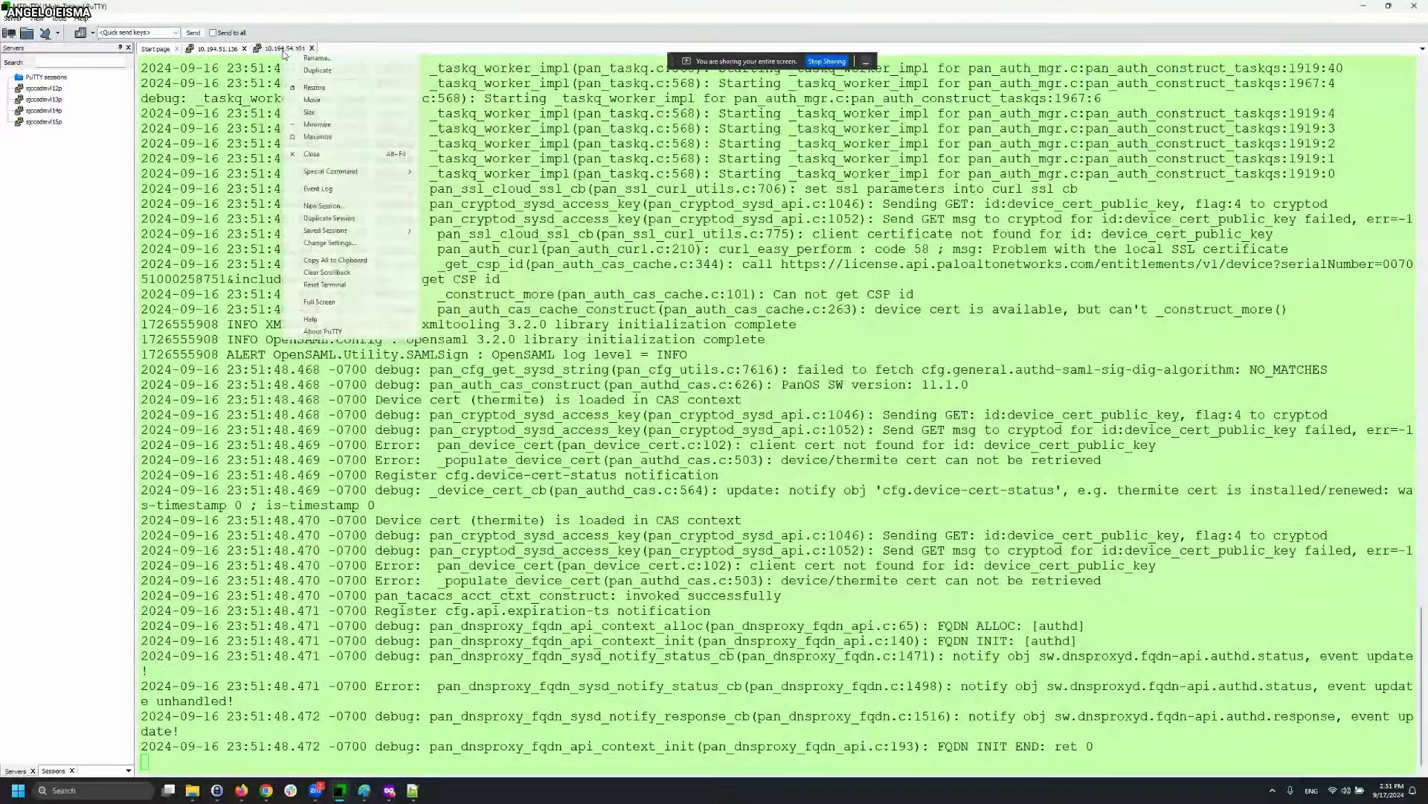
{"action": "left_click", "coordinate": [482, 83]}
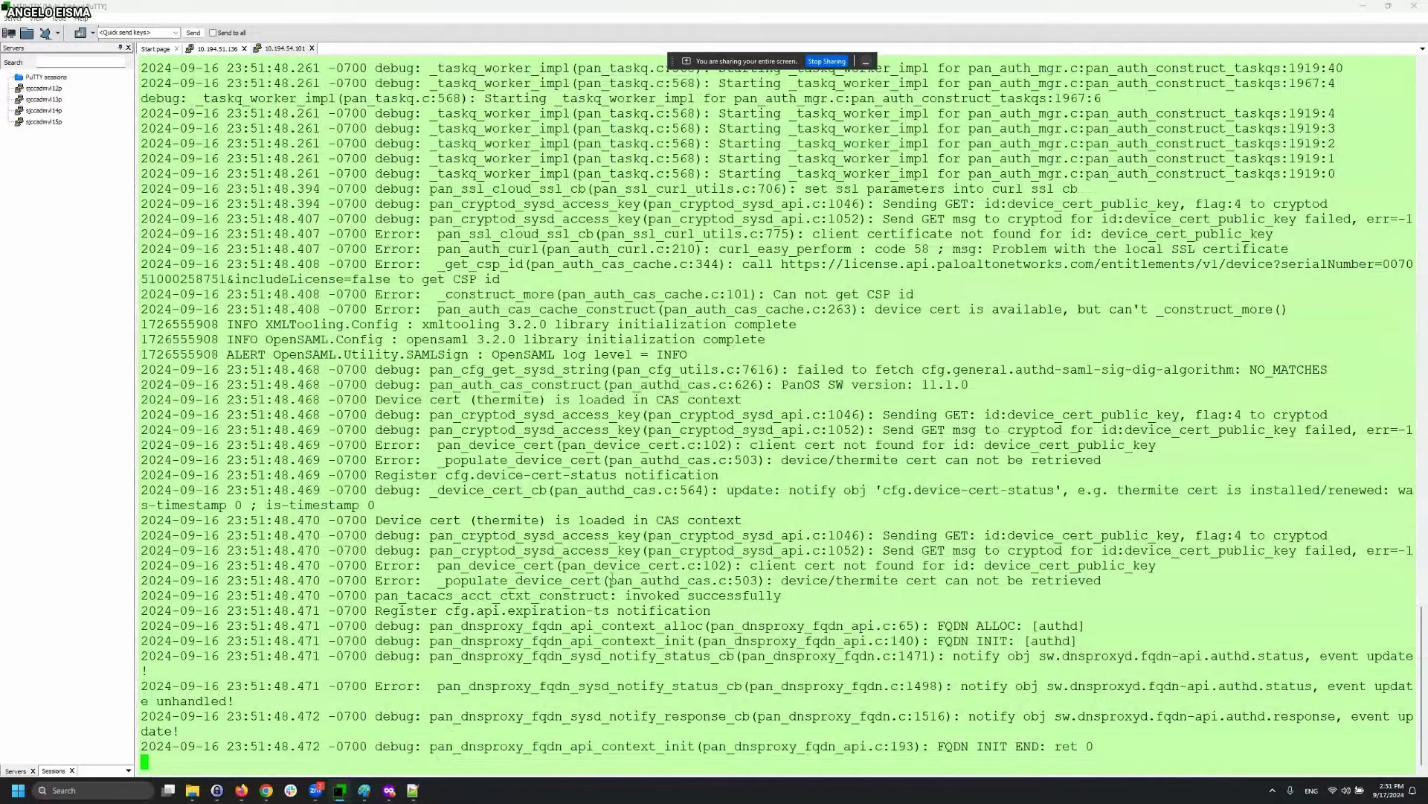
{"action": "key", "text": "shift+Page_Up"}
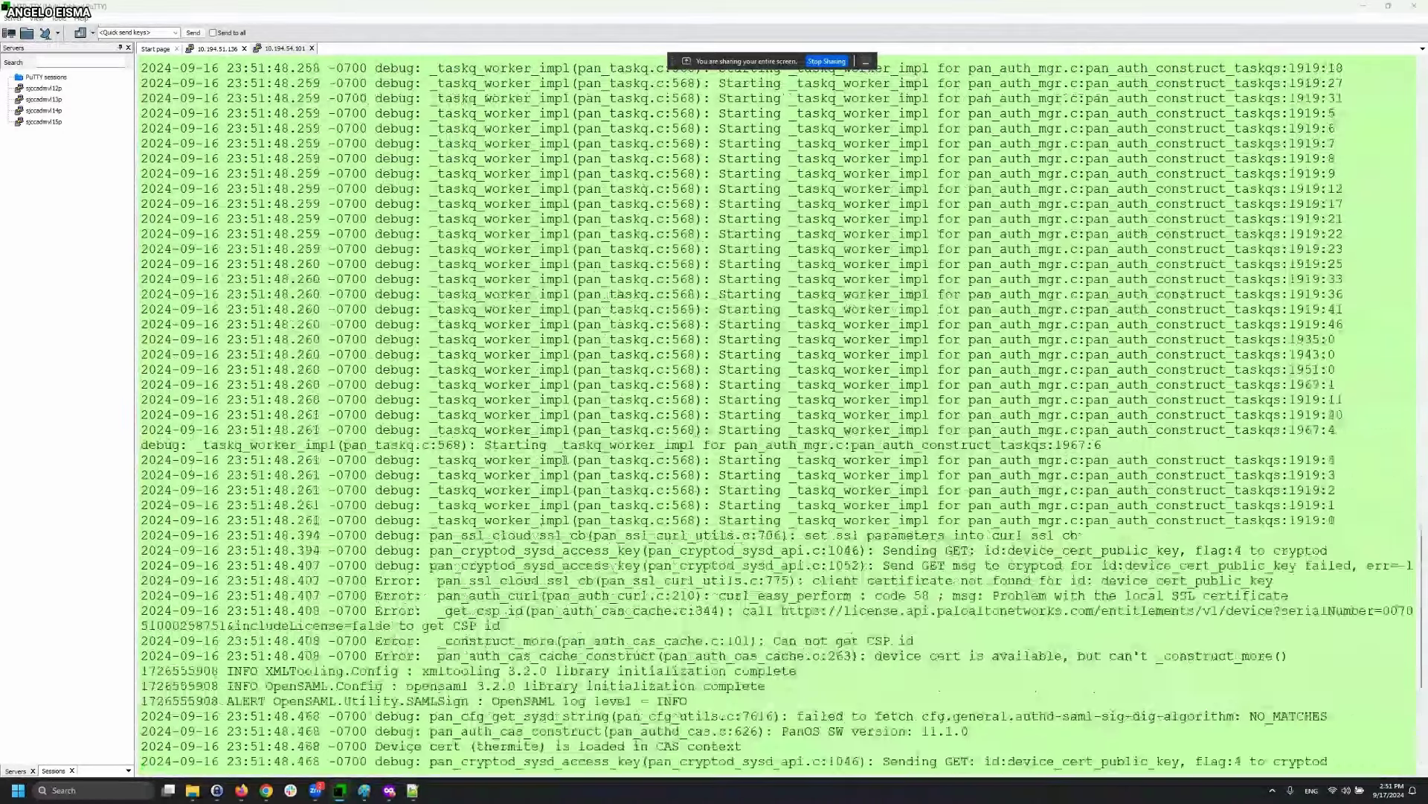
{"action": "key", "text": "shift+Page_Up"}
{"action": "key", "text": "shift+Page_Up"}
{"action": "key", "text": "shift+Page_Up"}
{"action": "key", "text": "shift+Page_Up"}
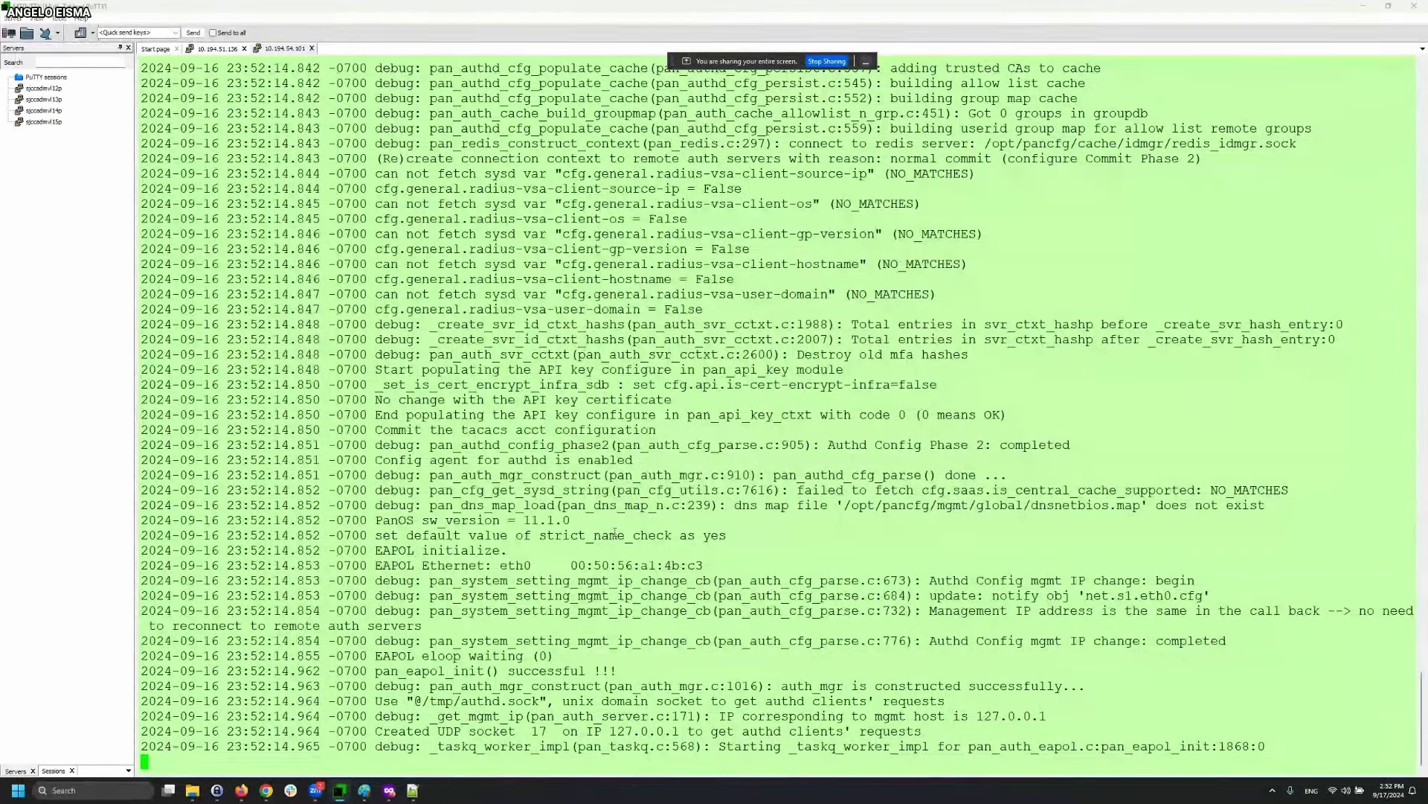
{"action": "key", "text": "Return"}
{"action": "key", "text": "Return"}
{"action": "key", "text": "Return"}
{"action": "key", "text": "Return"}
{"action": "key", "text": "Return"}
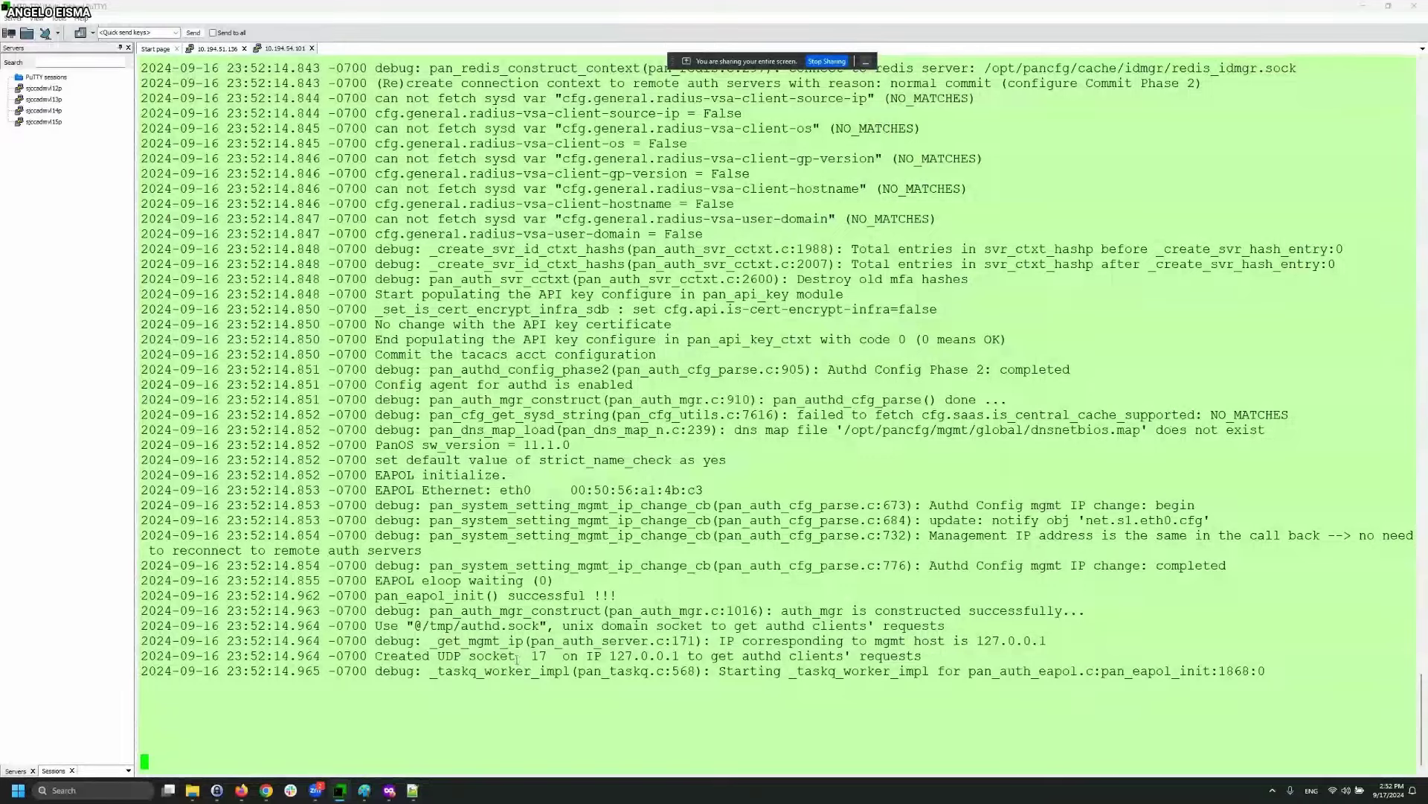
{"action": "scroll", "coordinate": [516, 660], "scroll_direction": "up", "scroll_amount": 20}
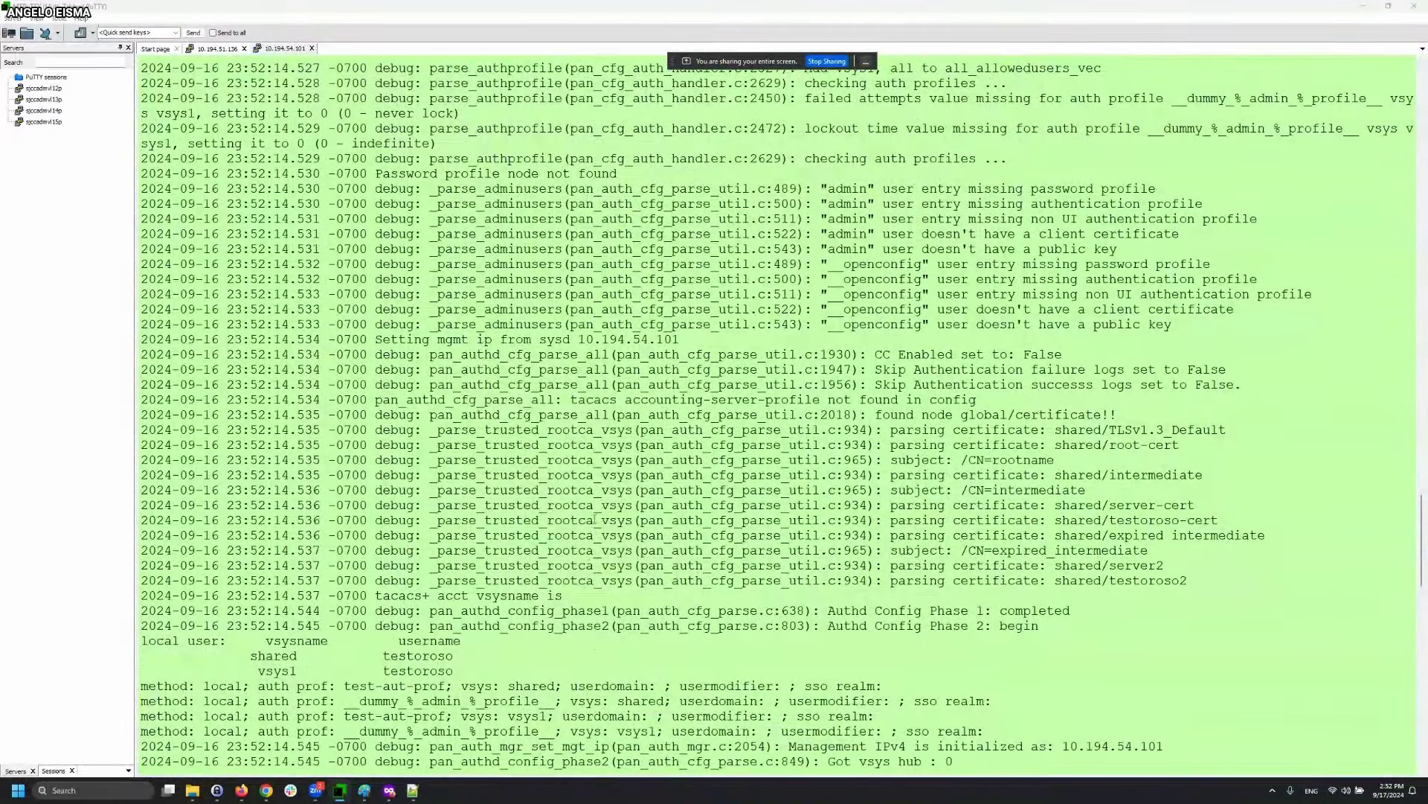
{"action": "scroll", "coordinate": [595, 519], "scroll_direction": "up", "scroll_amount": 7}
{"action": "scroll", "coordinate": [579, 533], "scroll_direction": "down", "scroll_amount": 20}
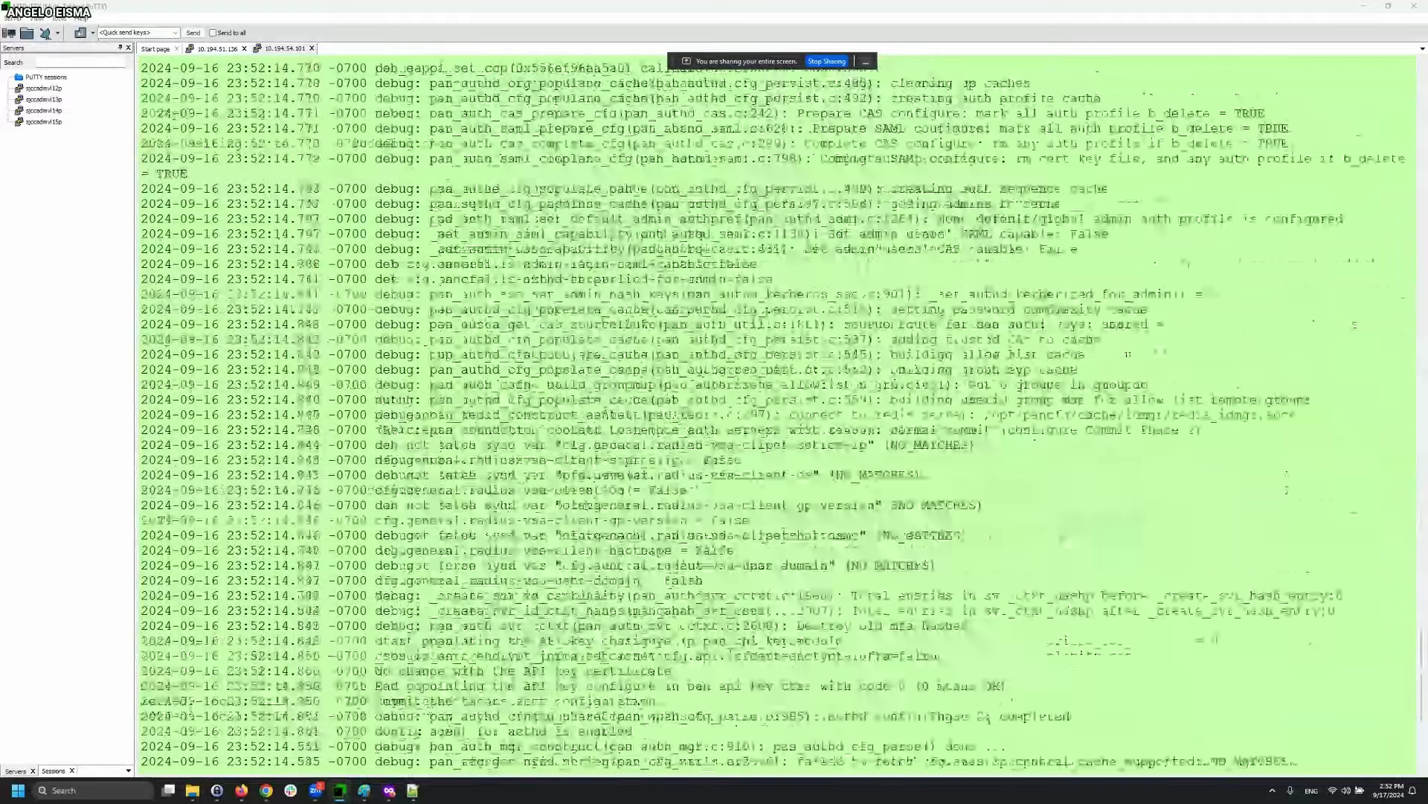
{"action": "scroll", "coordinate": [579, 534], "scroll_direction": "down", "scroll_amount": 10}
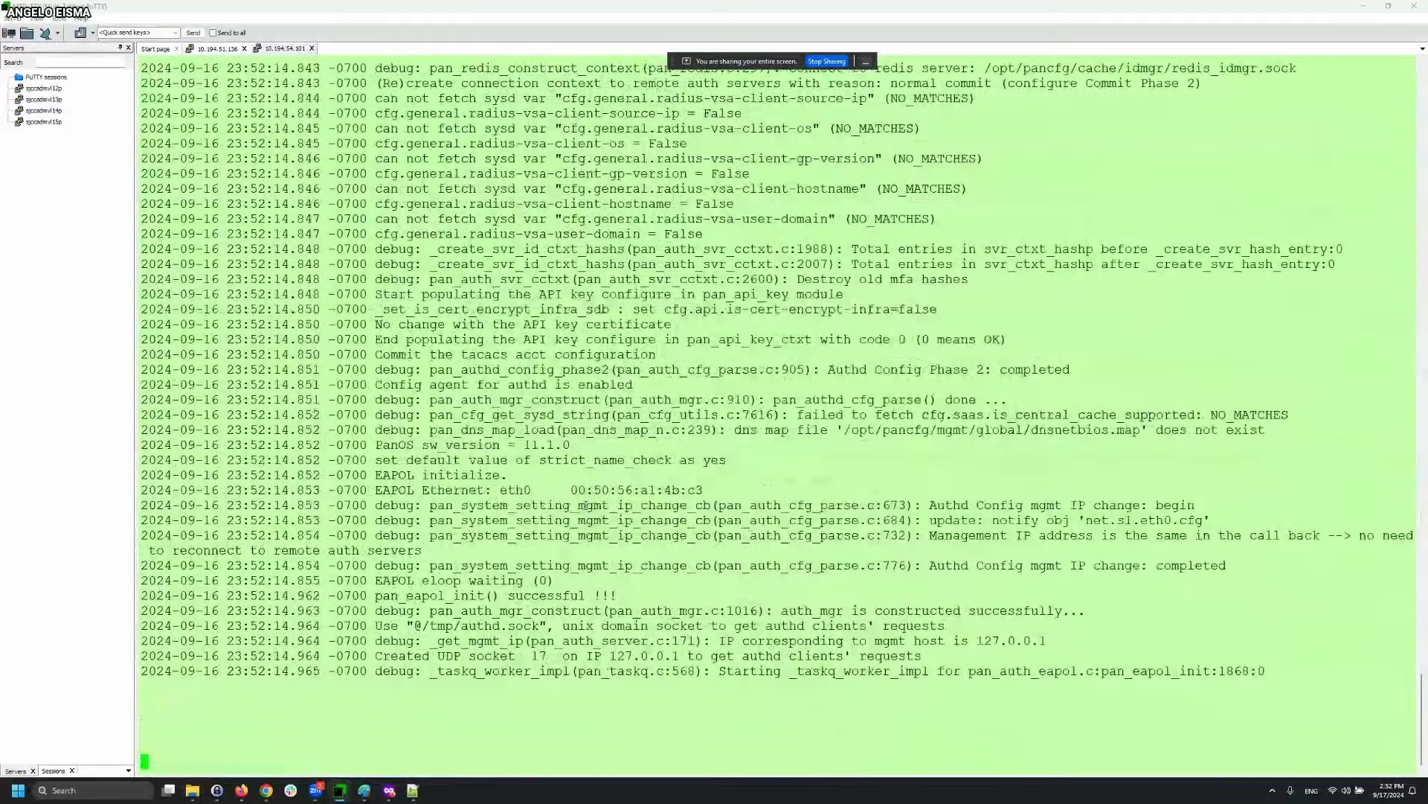
- Open and dismiss the 10.194.54.101 session tab's options menu twice
{"action": "right_click", "coordinate": [285, 51]}
{"action": "left_click", "coordinate": [364, 33]}
{"action": "right_click", "coordinate": [281, 53]}
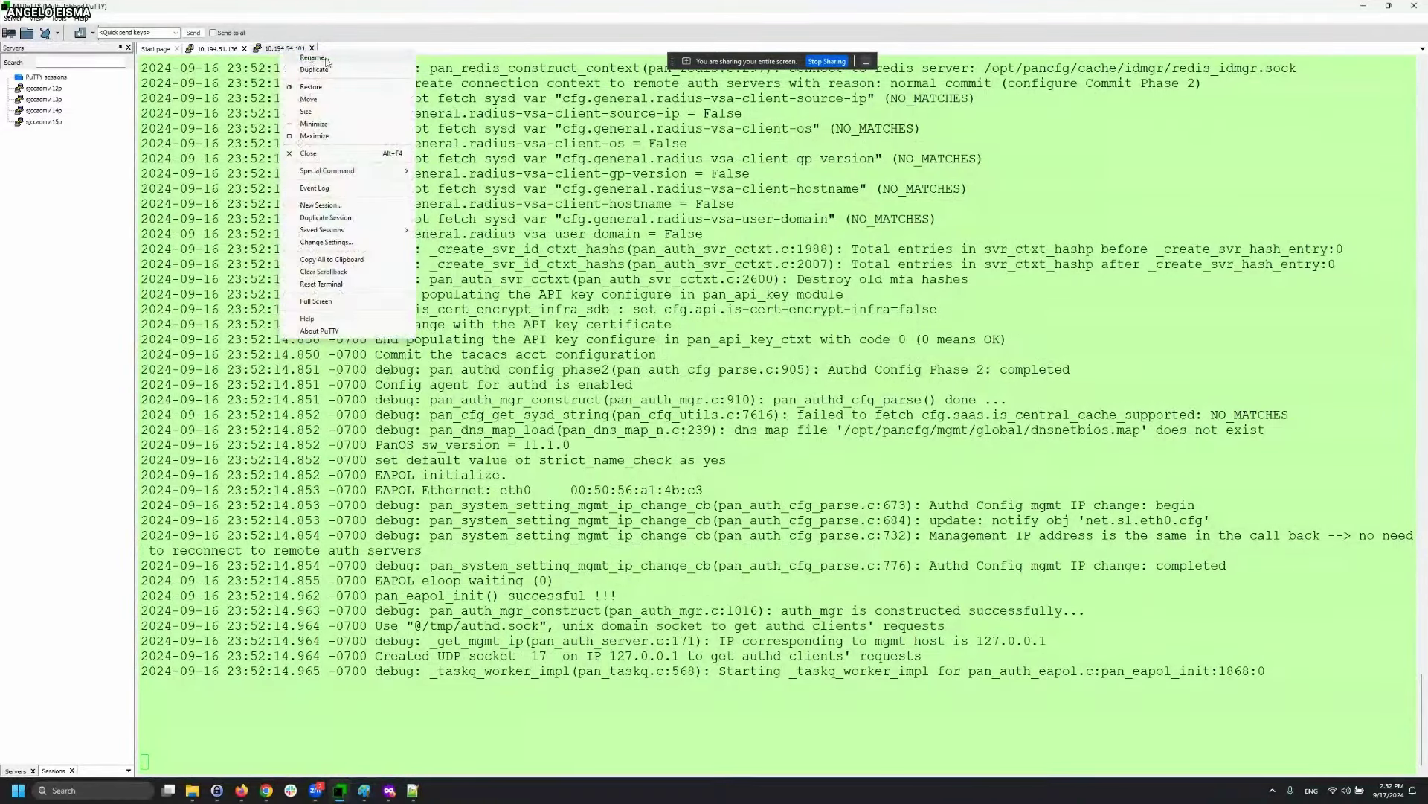
{"action": "left_click", "coordinate": [192, 6]}
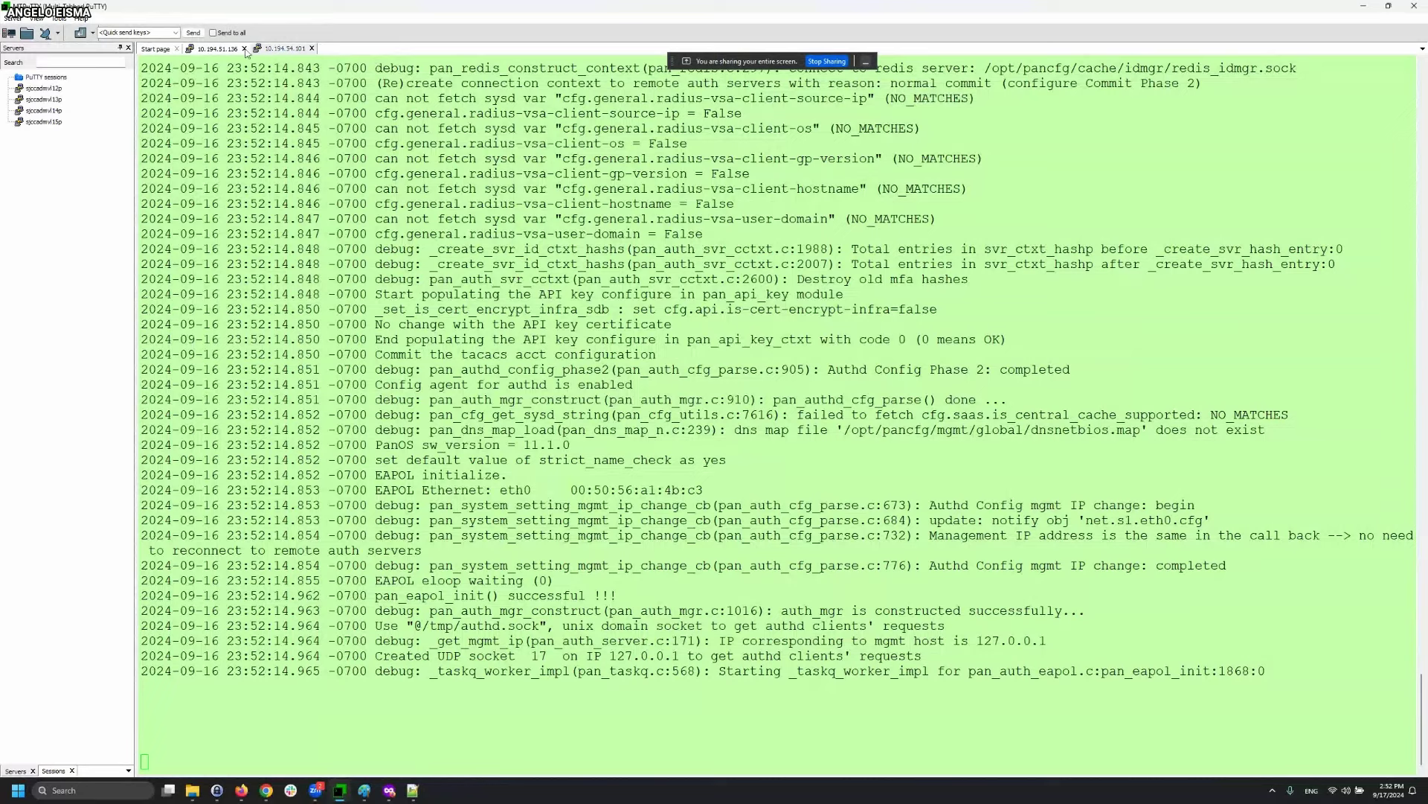
- Dock the 10.194.54.101 log session on the right at half width beside the 10.194.51.136 CLI
{"action": "left_click_drag", "start_coordinate": [285, 48], "coordinate": [82, 402]}
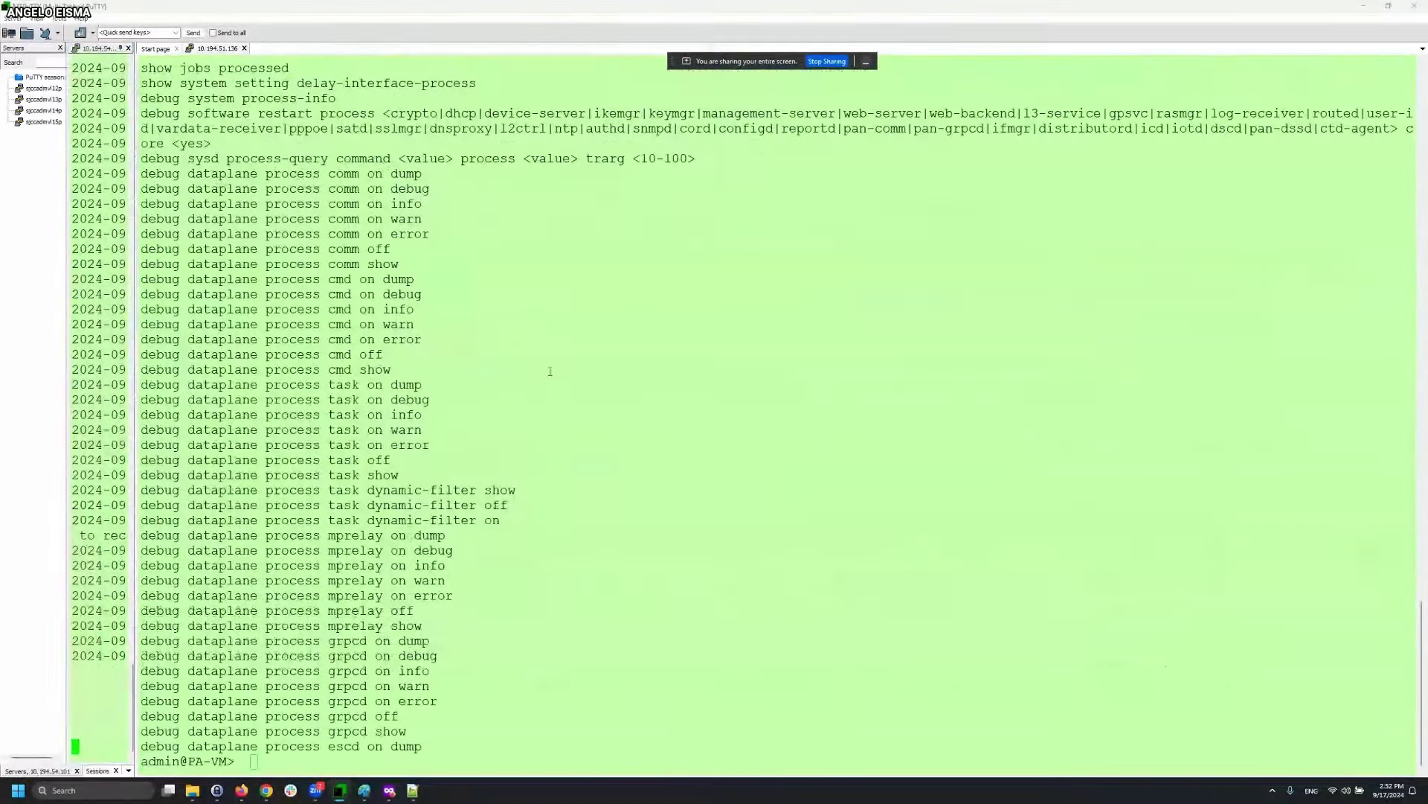
{"action": "left_click_drag", "start_coordinate": [97, 48], "coordinate": [797, 416]}
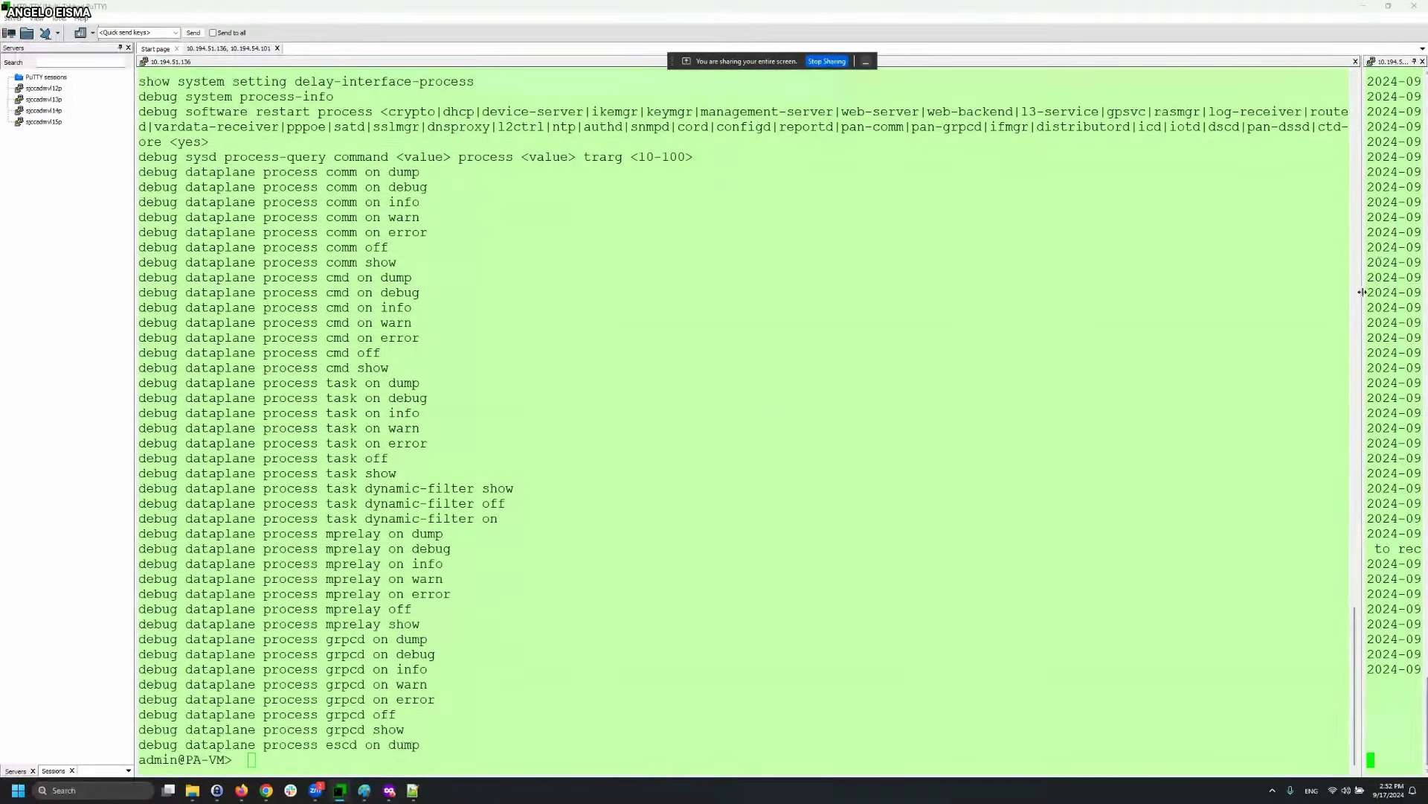
{"action": "left_click_drag", "start_coordinate": [1361, 316], "coordinate": [745, 312]}
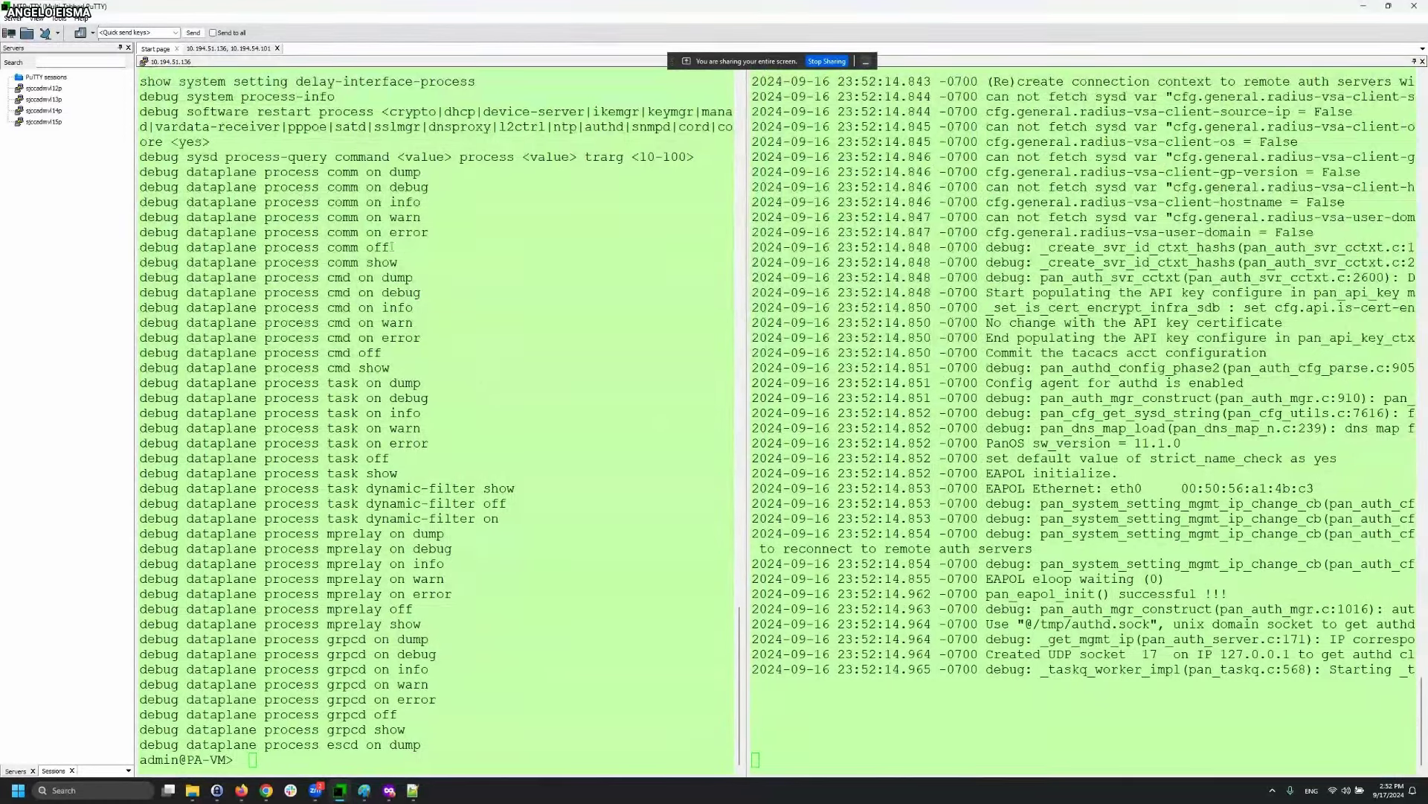
{"action": "left_click", "coordinate": [415, 193]}
{"action": "left_click", "coordinate": [914, 641]}
- Close the Palo Alto advisory message on the 10.194.51.136 dashboard in Chrome
{"action": "left_click", "coordinate": [265, 791]}
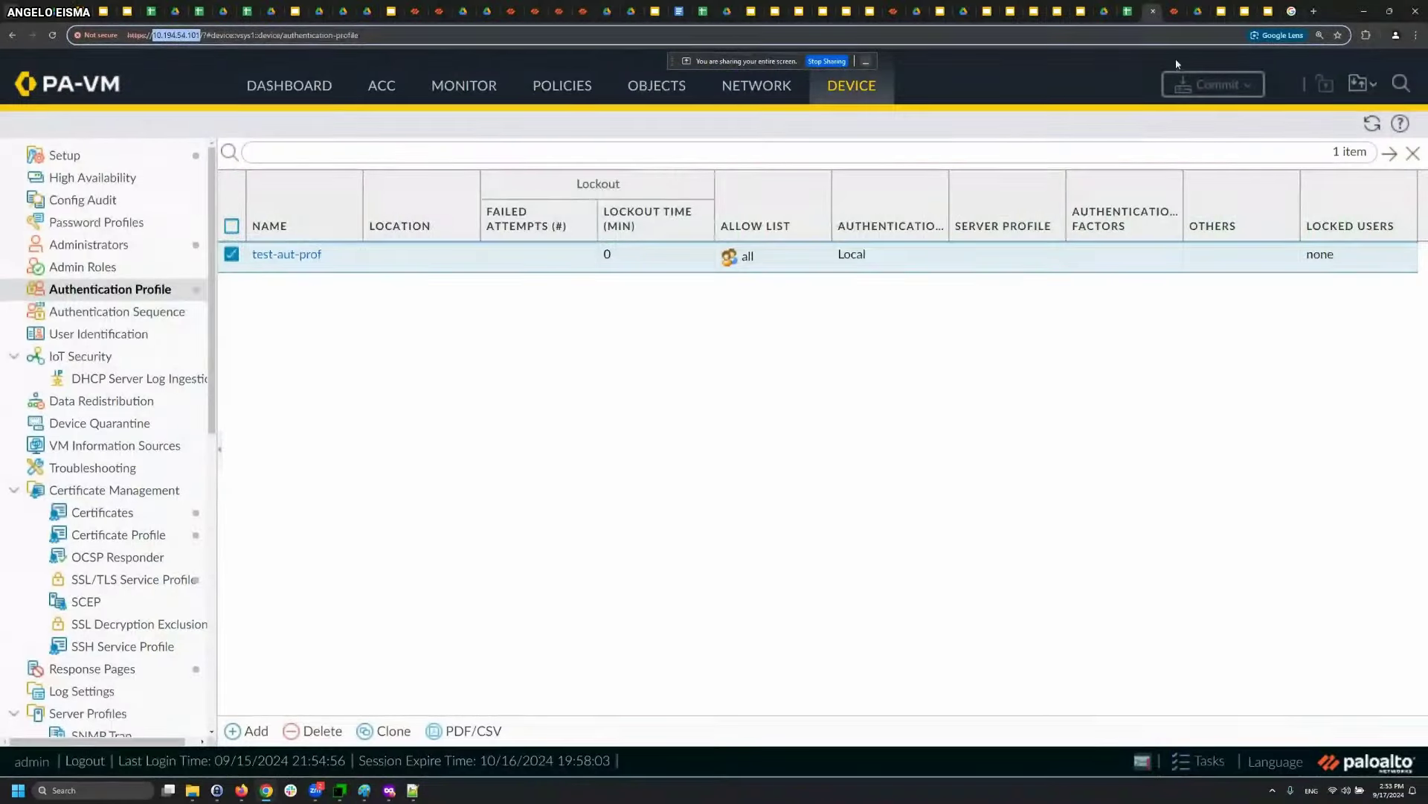
{"action": "left_click", "coordinate": [1170, 10]}
{"action": "left_click", "coordinate": [1100, 668]}
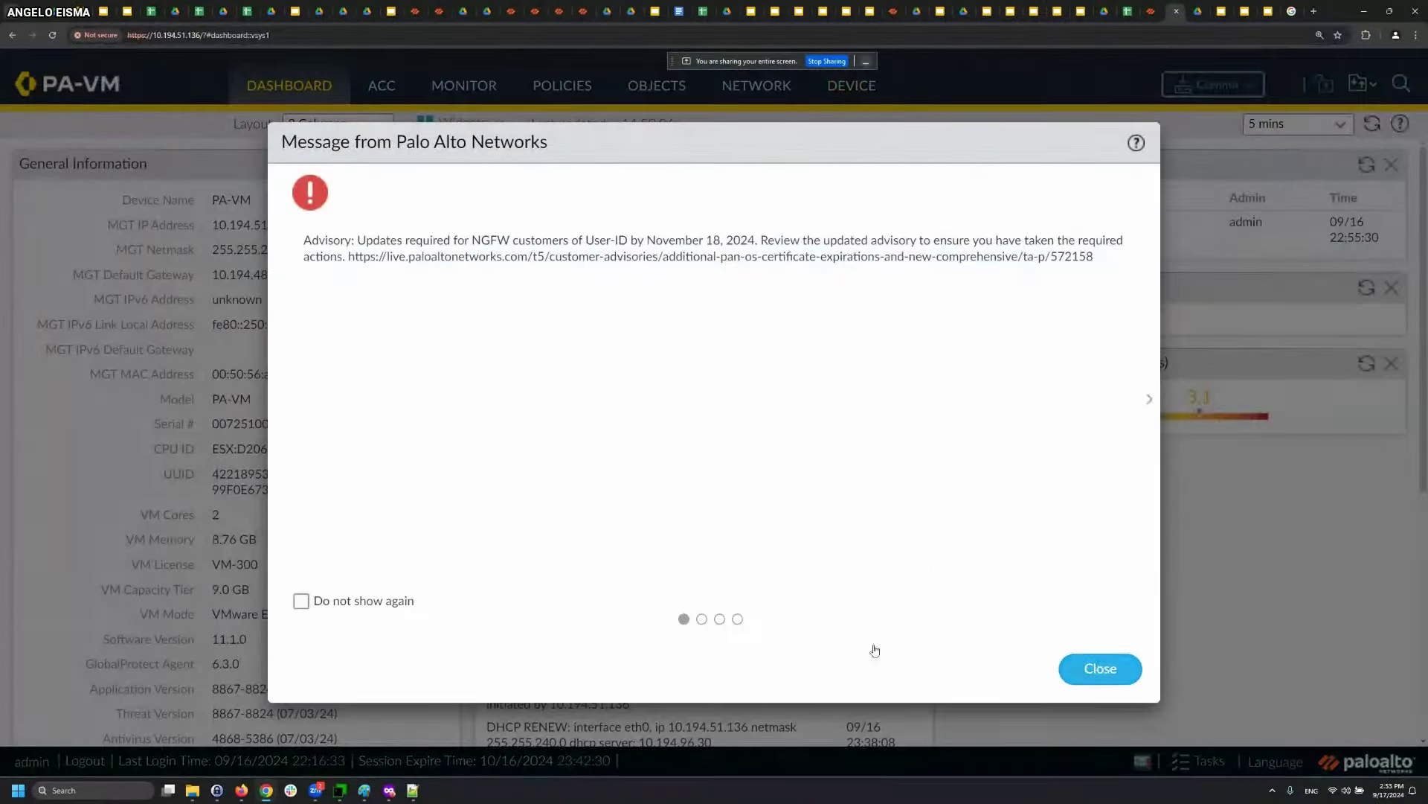
- Add fresh prompt lines in the left CLI pane, then bring up the GlobalProtect troubleshooting slides
{"action": "key", "text": "alt+Tab"}
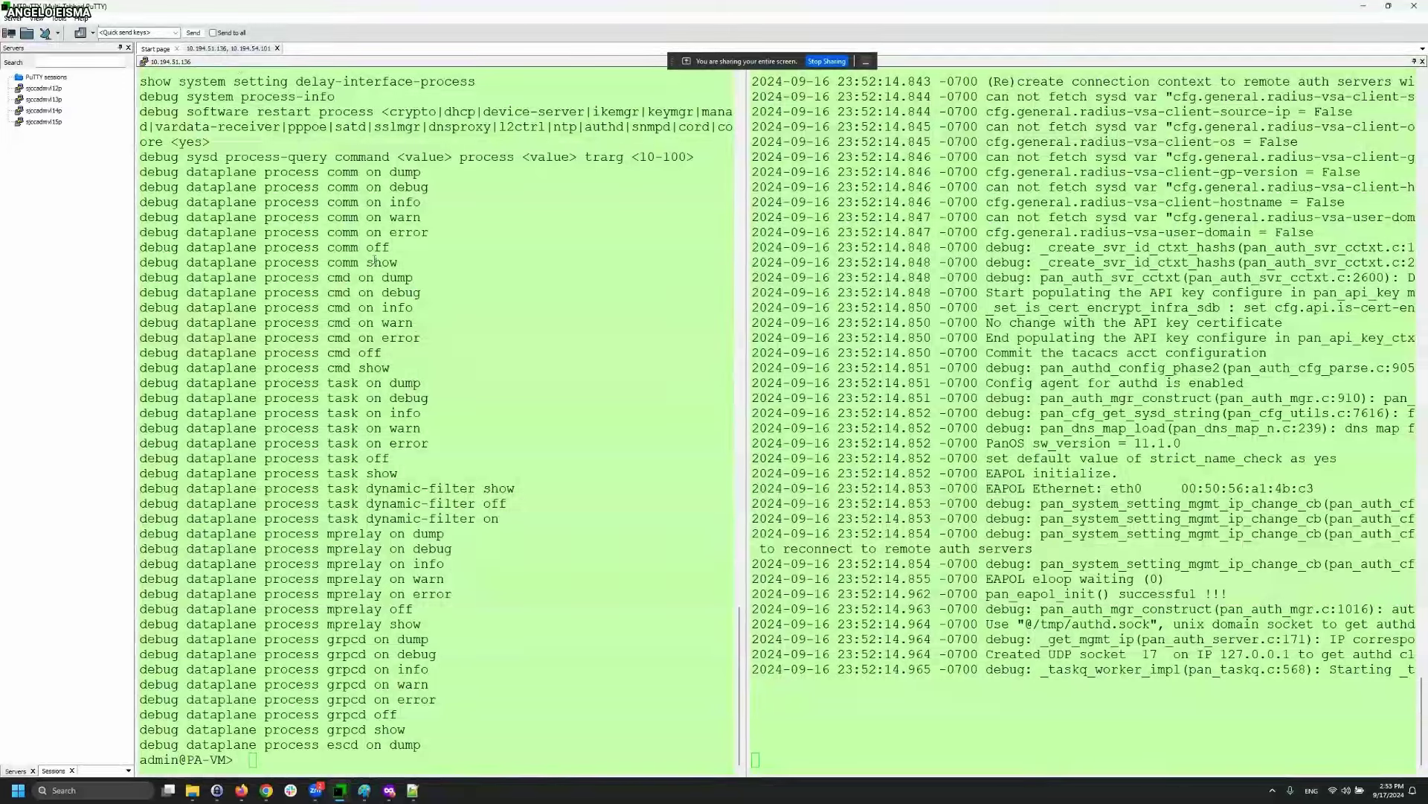
{"action": "left_click", "coordinate": [423, 347]}
{"action": "key", "text": "Return"}
{"action": "key", "text": "Return"}
{"action": "key", "text": "Return"}
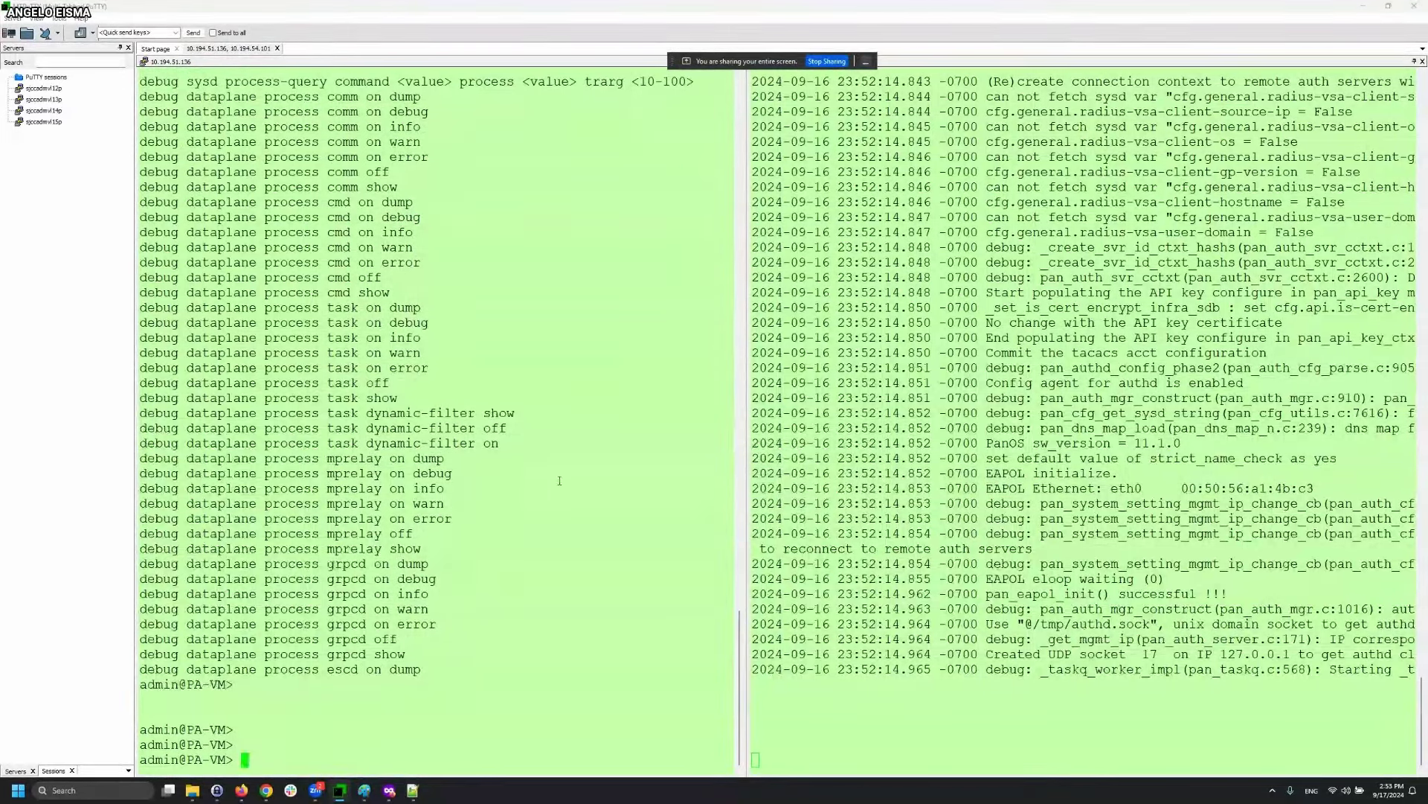
{"action": "left_click", "coordinate": [265, 790]}
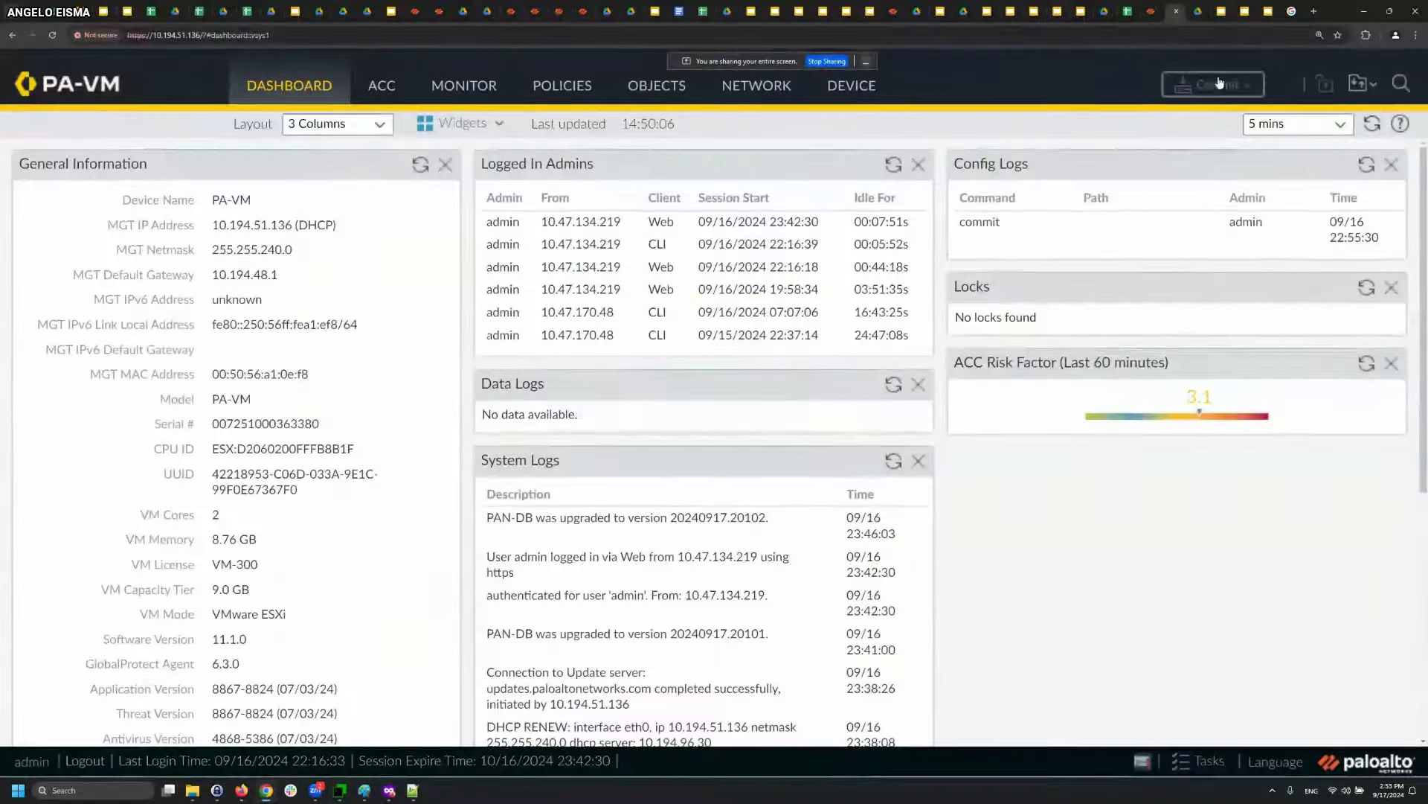
{"action": "key", "text": "alt+Tab"}
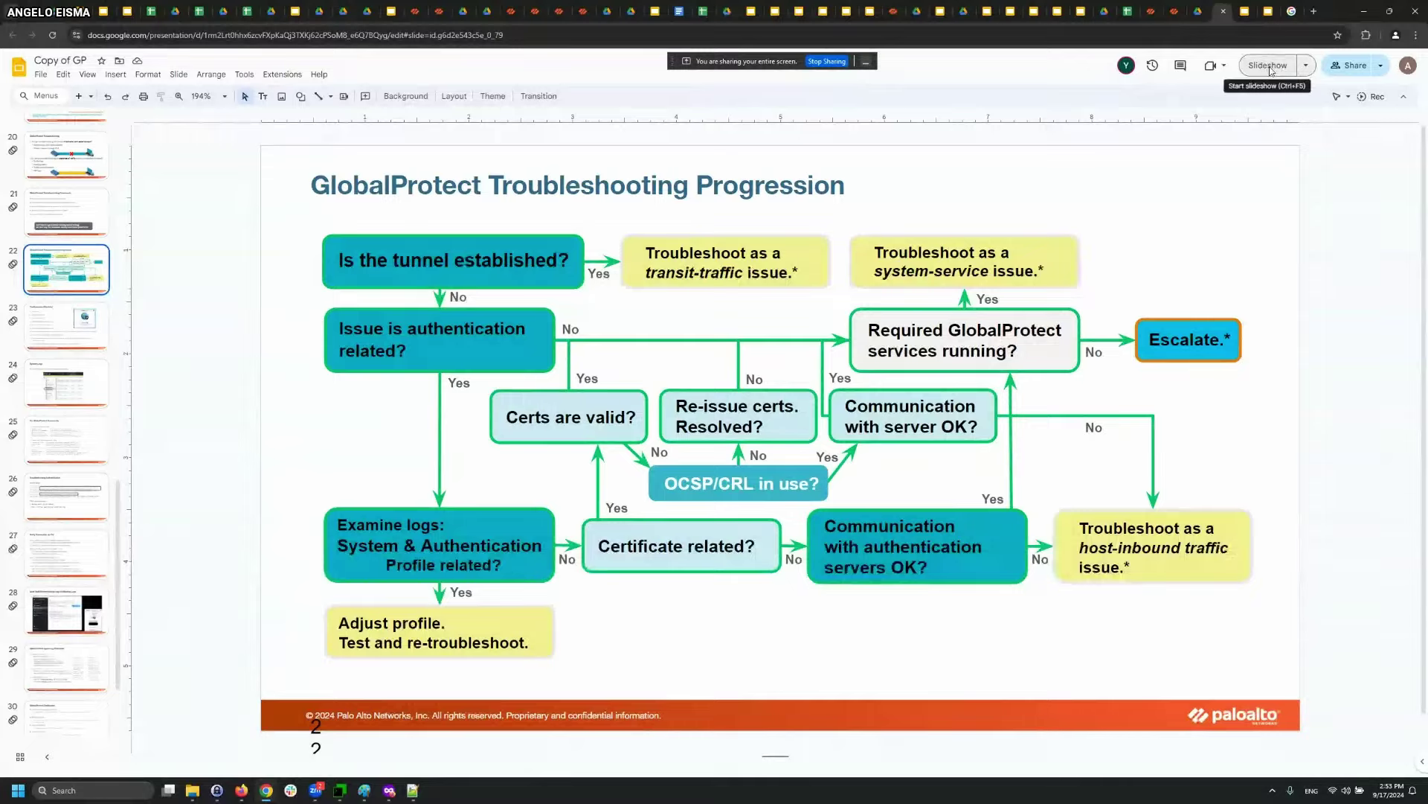
- Start and exit the slideshow, then switch to the Firefox Day 1 Session webinar window
{"action": "left_click", "coordinate": [1268, 65]}
{"action": "key", "text": "Escape"}
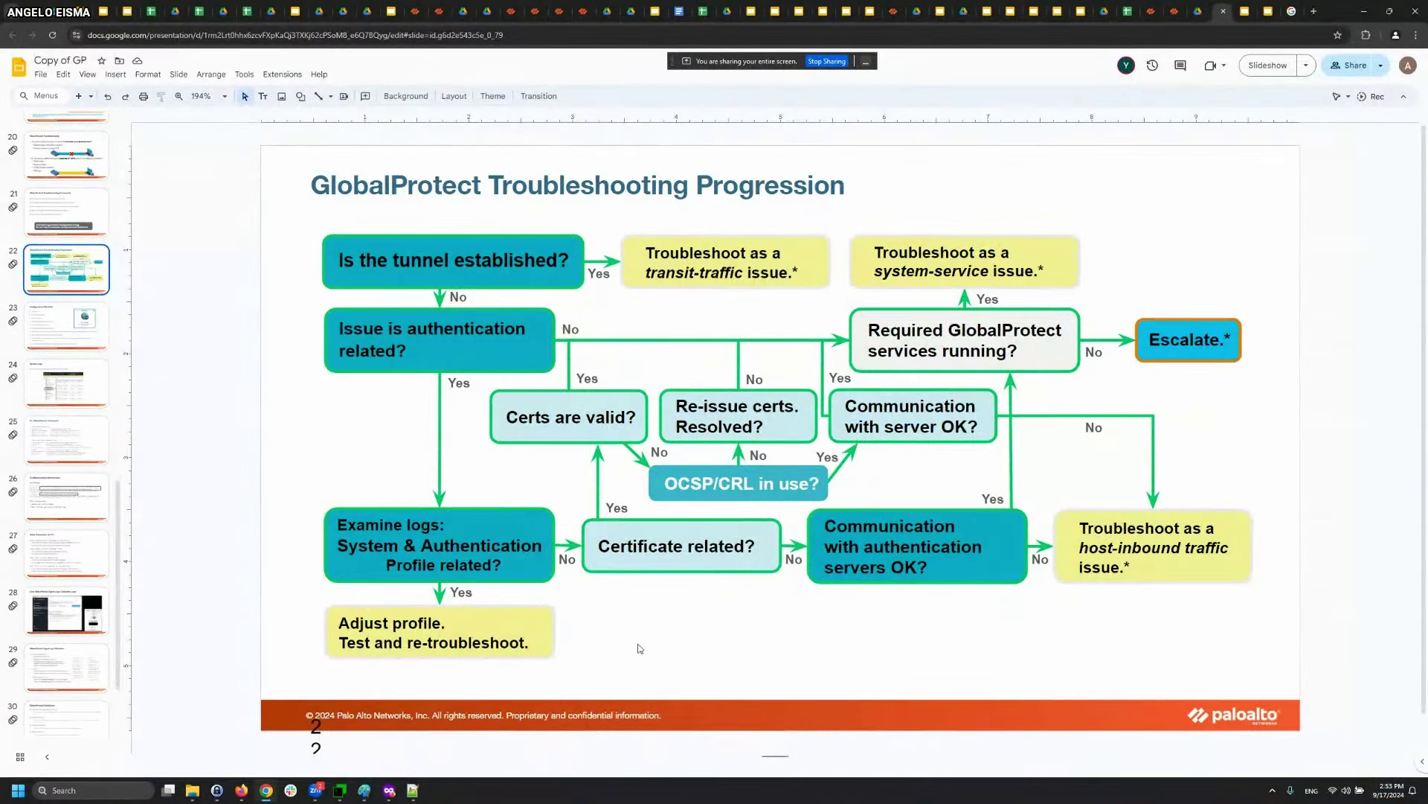
{"action": "mouse_move", "coordinate": [242, 790]}
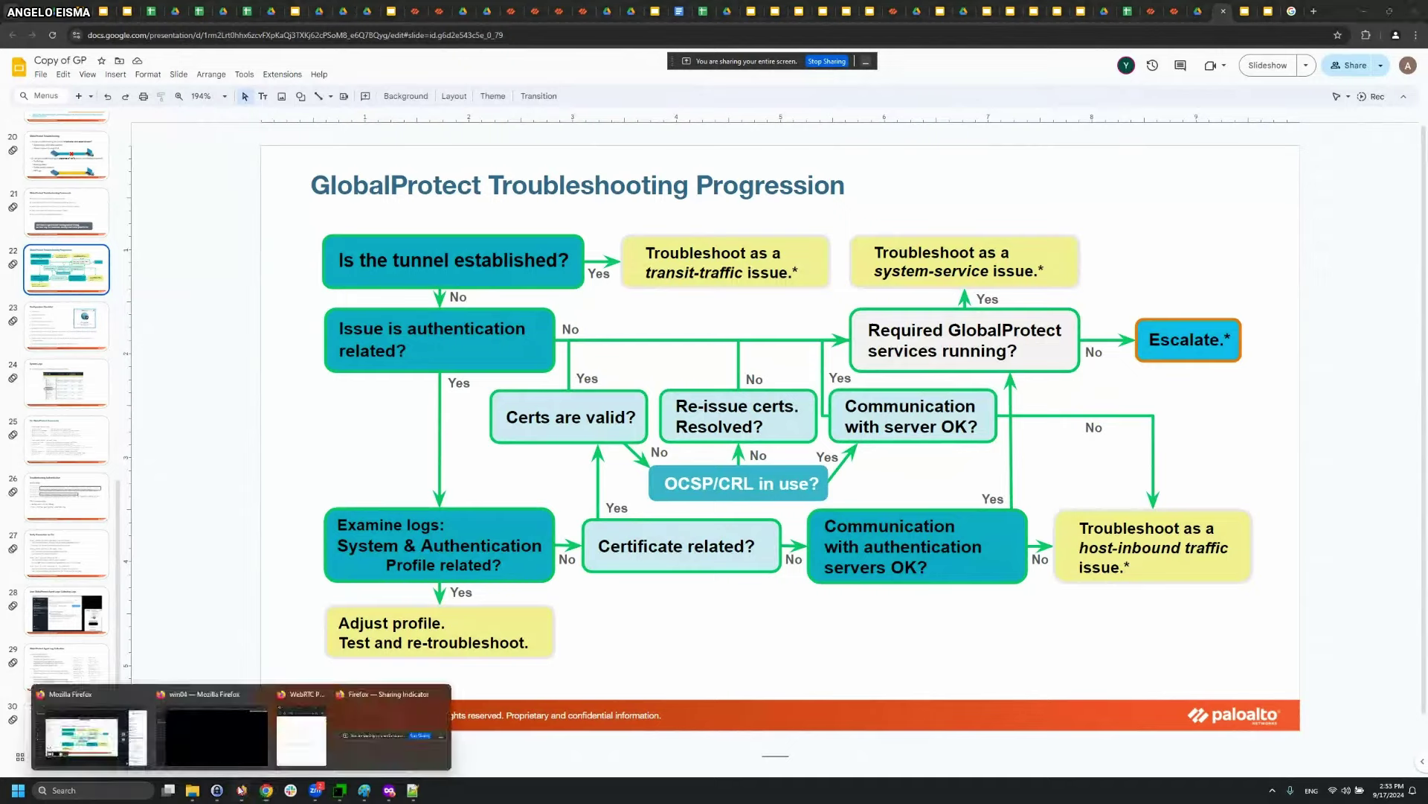
{"action": "left_click", "coordinate": [102, 744]}
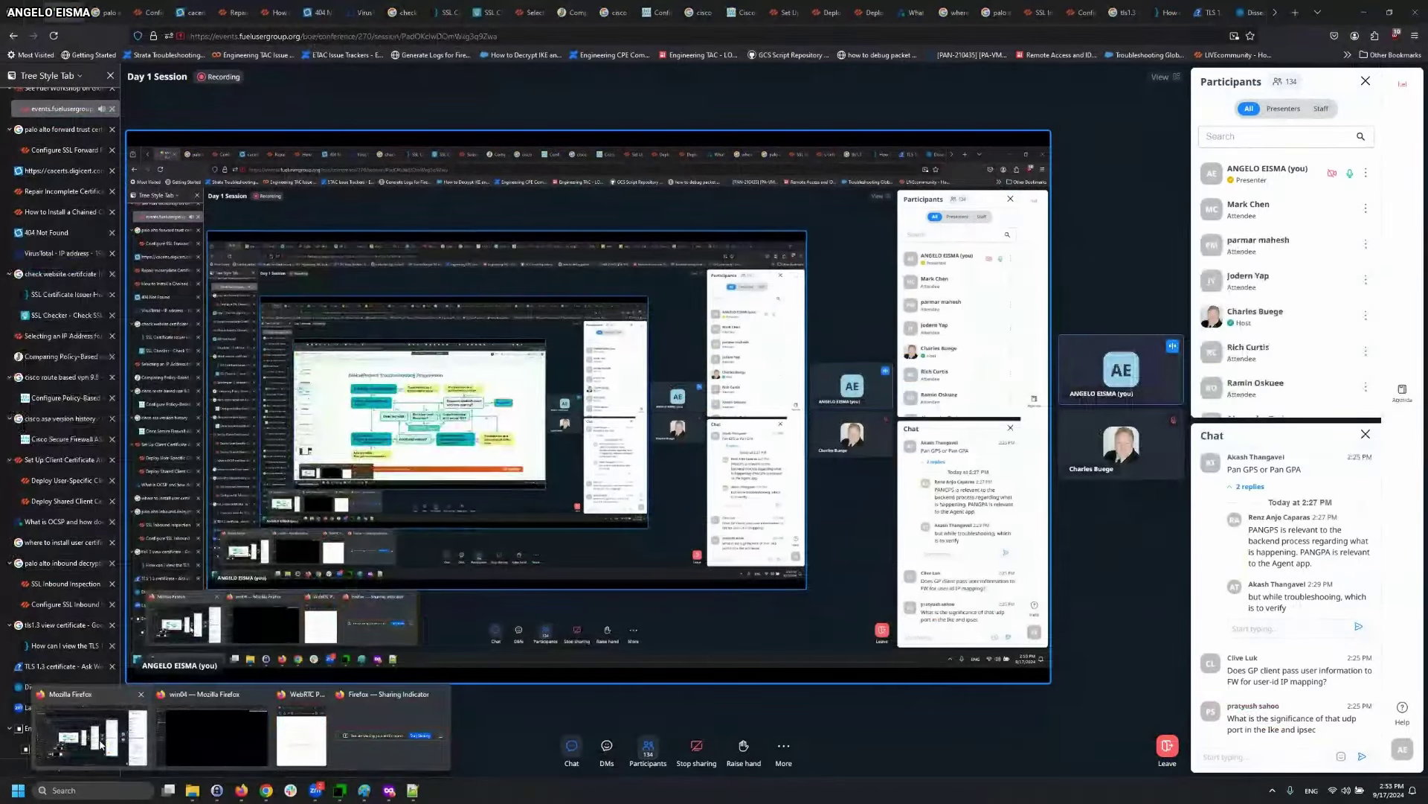
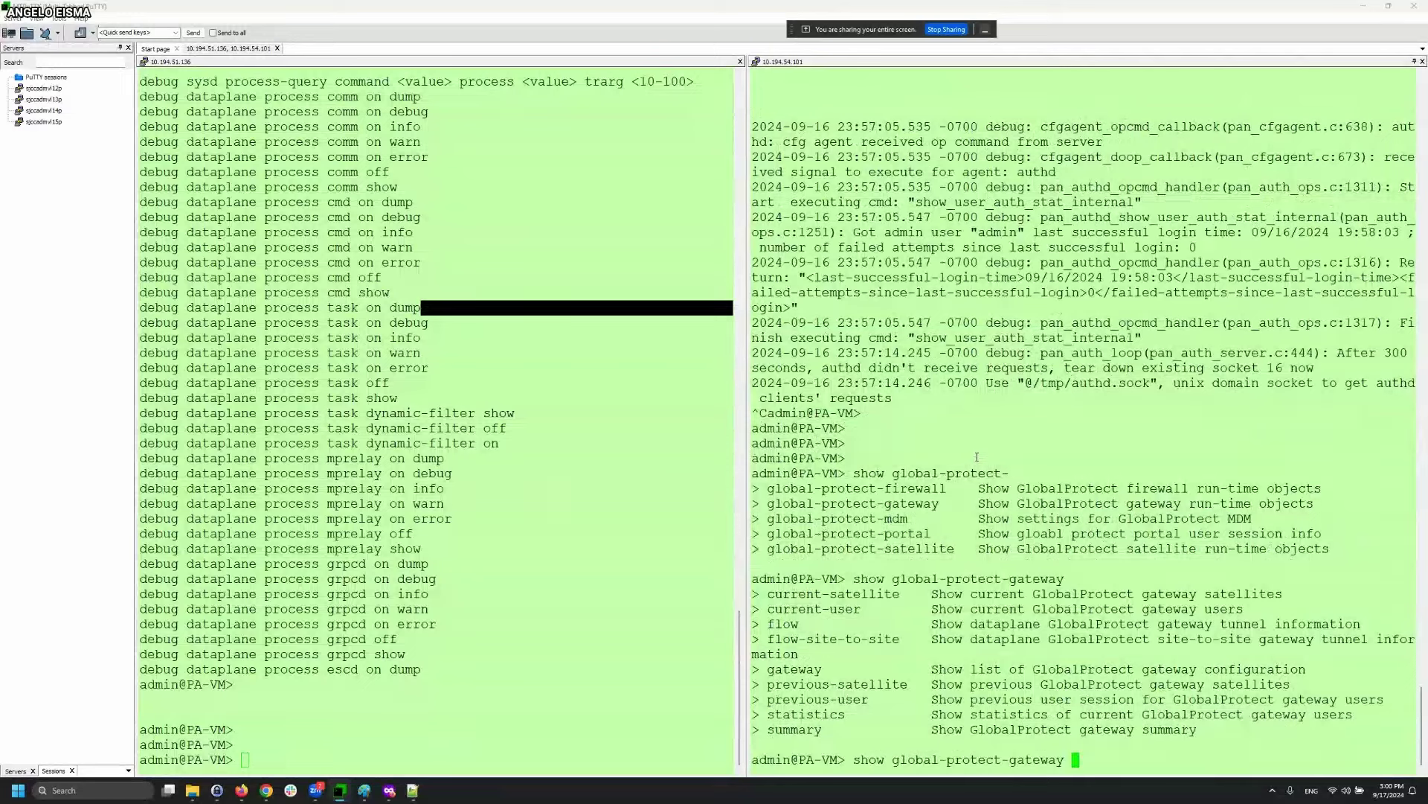
- List the CLI completions after gateway, name and test-gateway, then glance at the slides
{"action": "type", "text": "gateway"}
{"action": "key", "text": "question"}
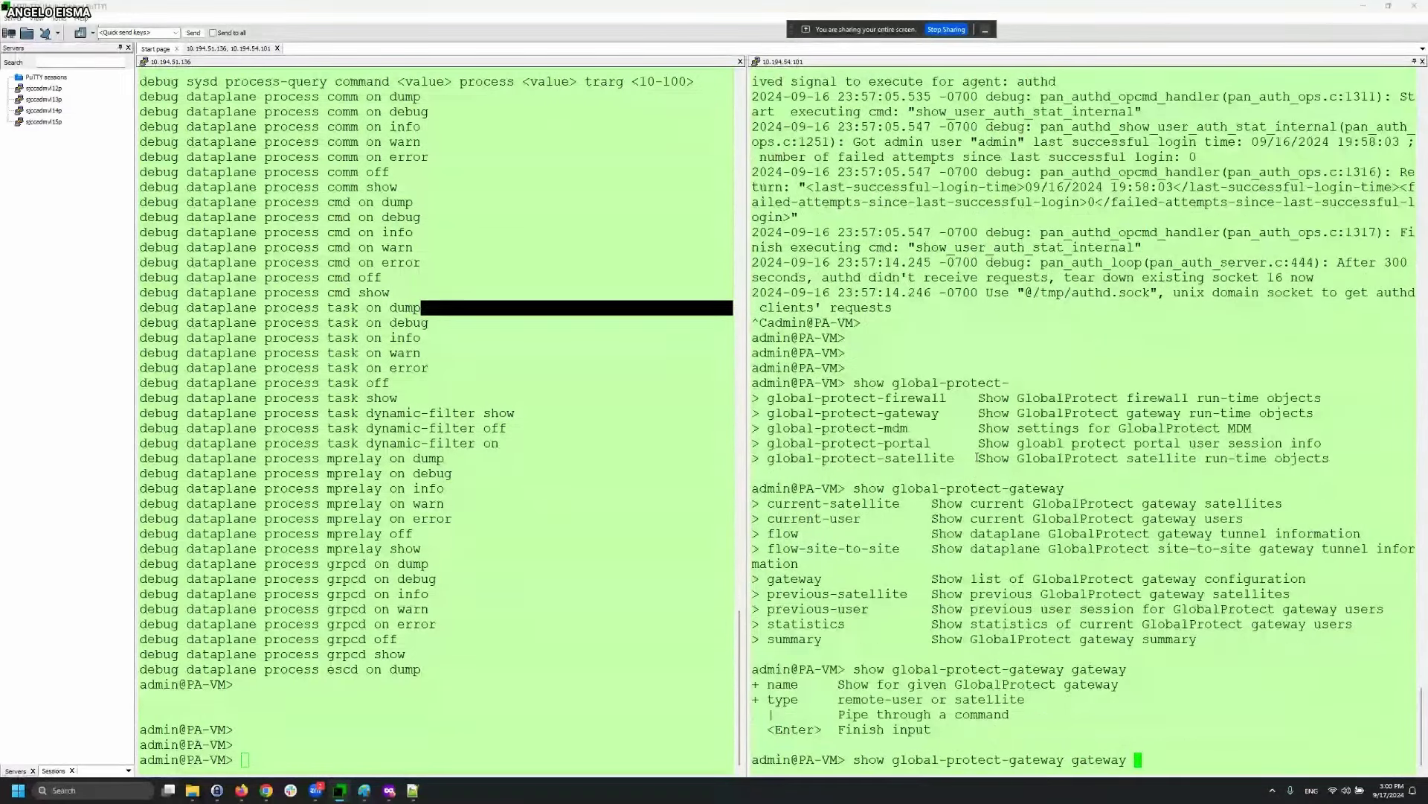
{"action": "type", "text": "name"}
{"action": "key", "text": "question"}
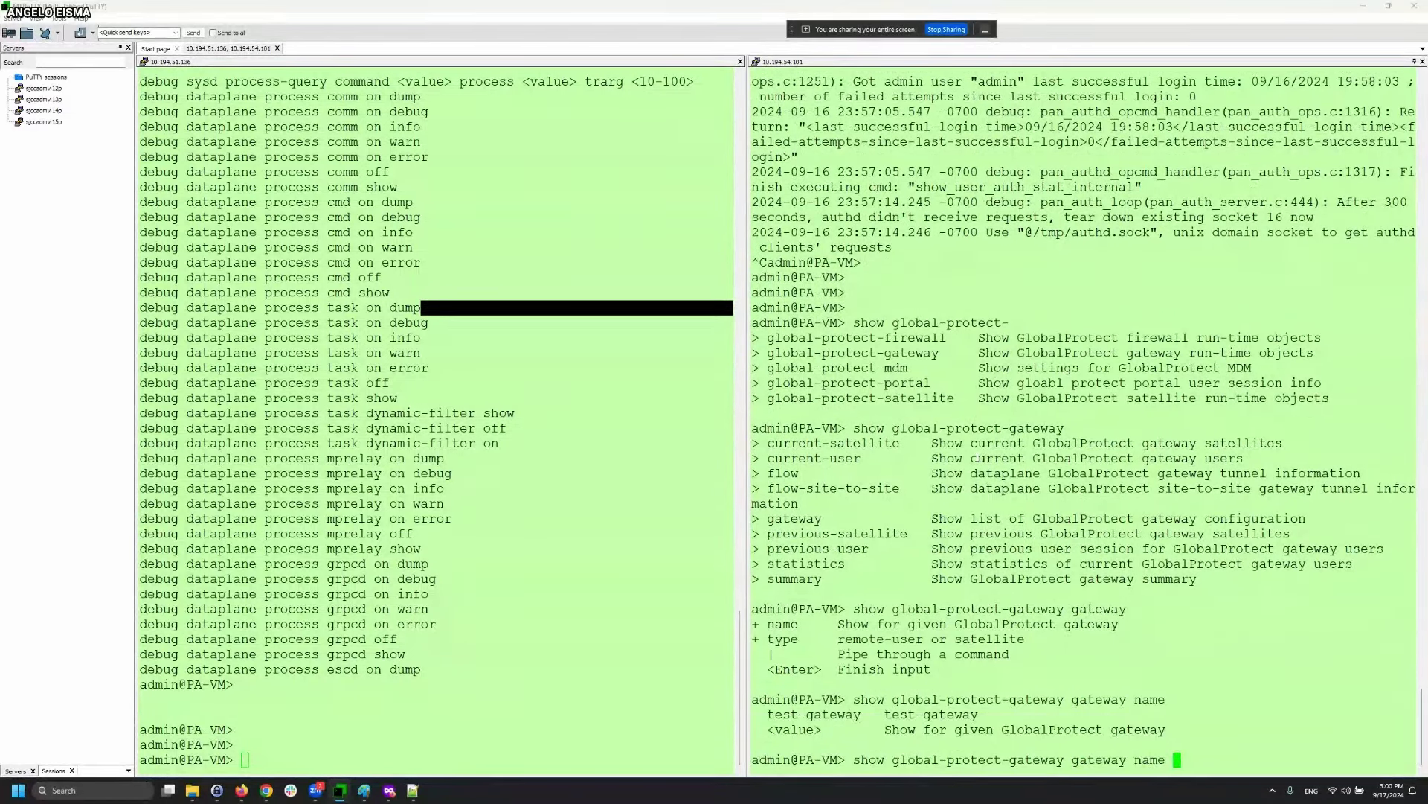
{"action": "type", "text": "test-gateway"}
{"action": "key", "text": "question"}
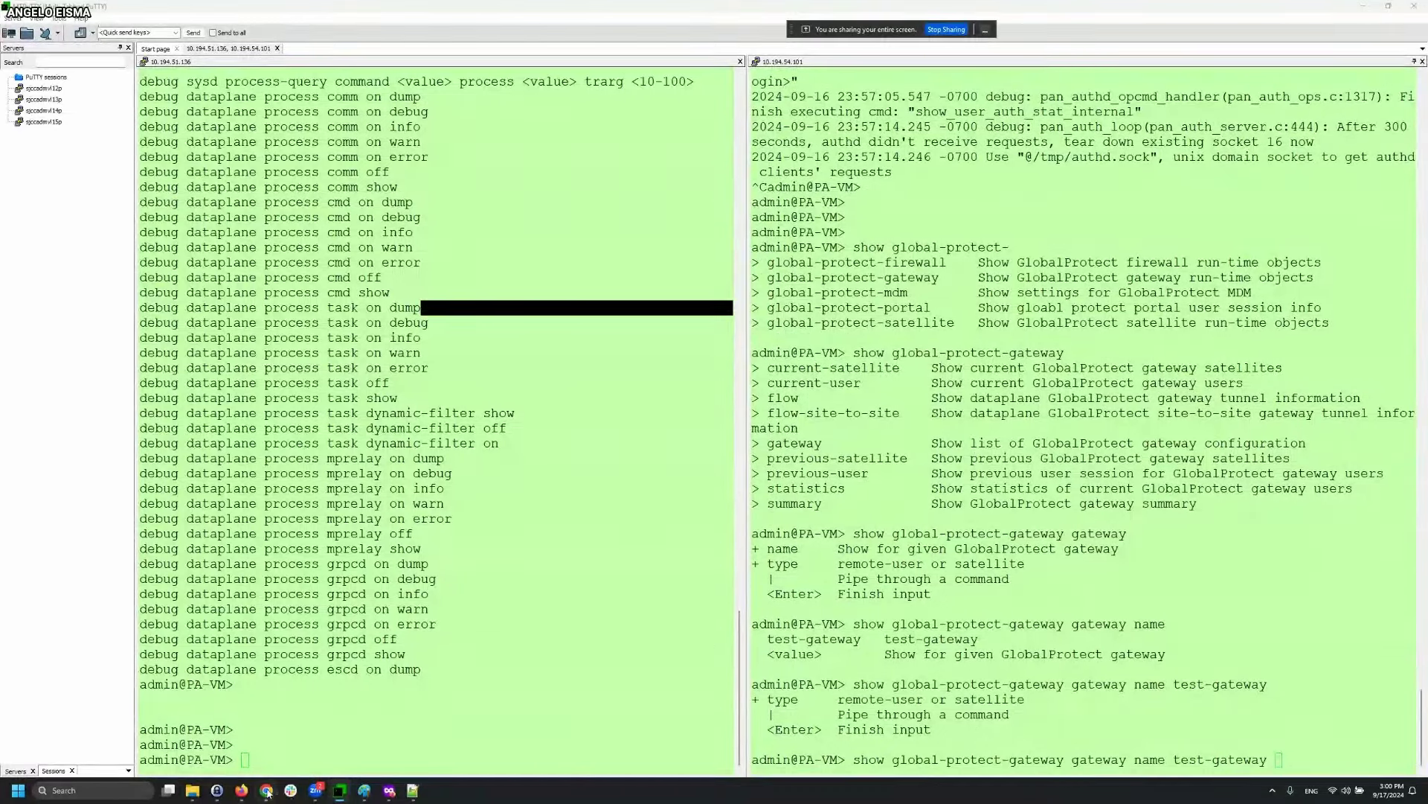
{"action": "key", "text": "alt+Tab"}
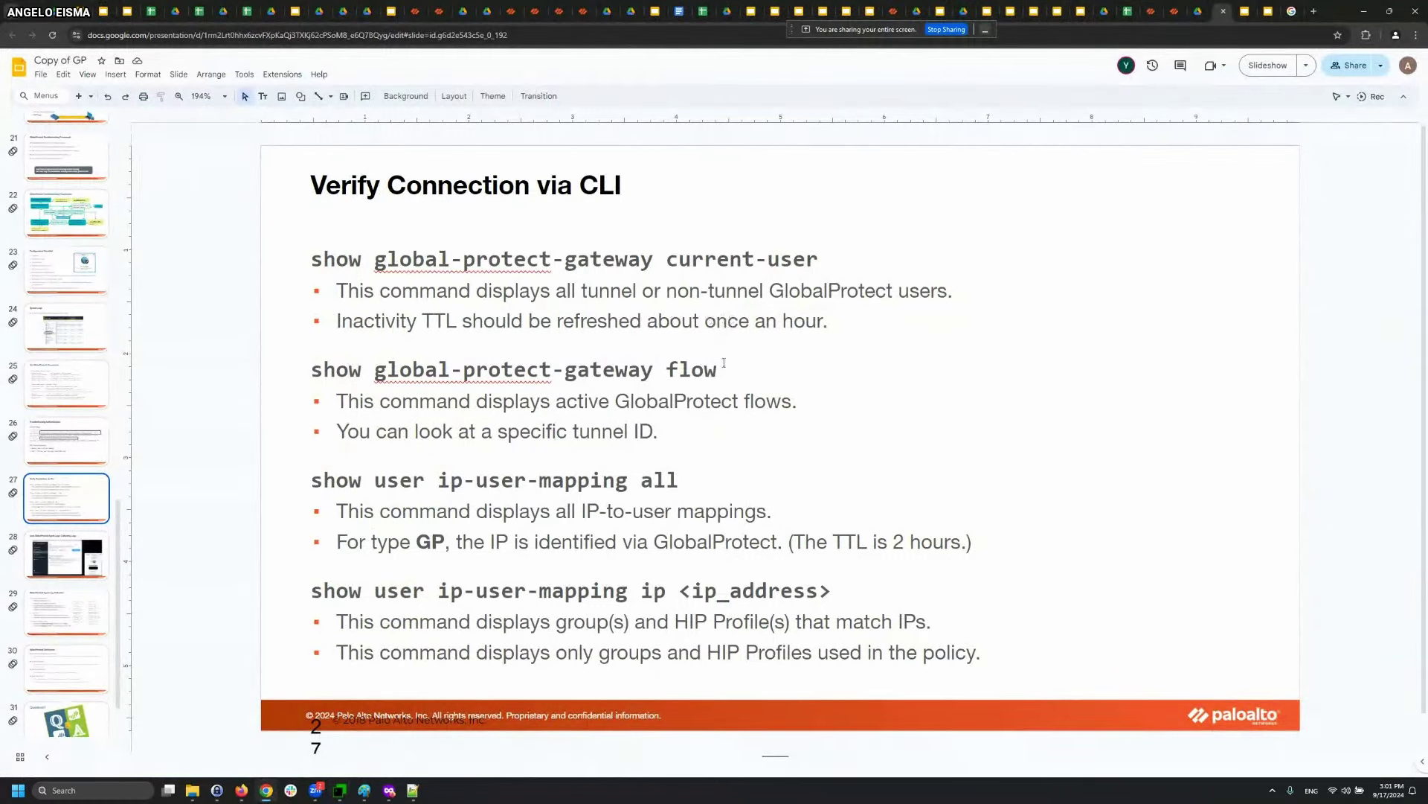
- Dismiss the network error and run show global-protect-gateway flow to list tunnel flows
{"action": "key", "text": "alt+Tab"}
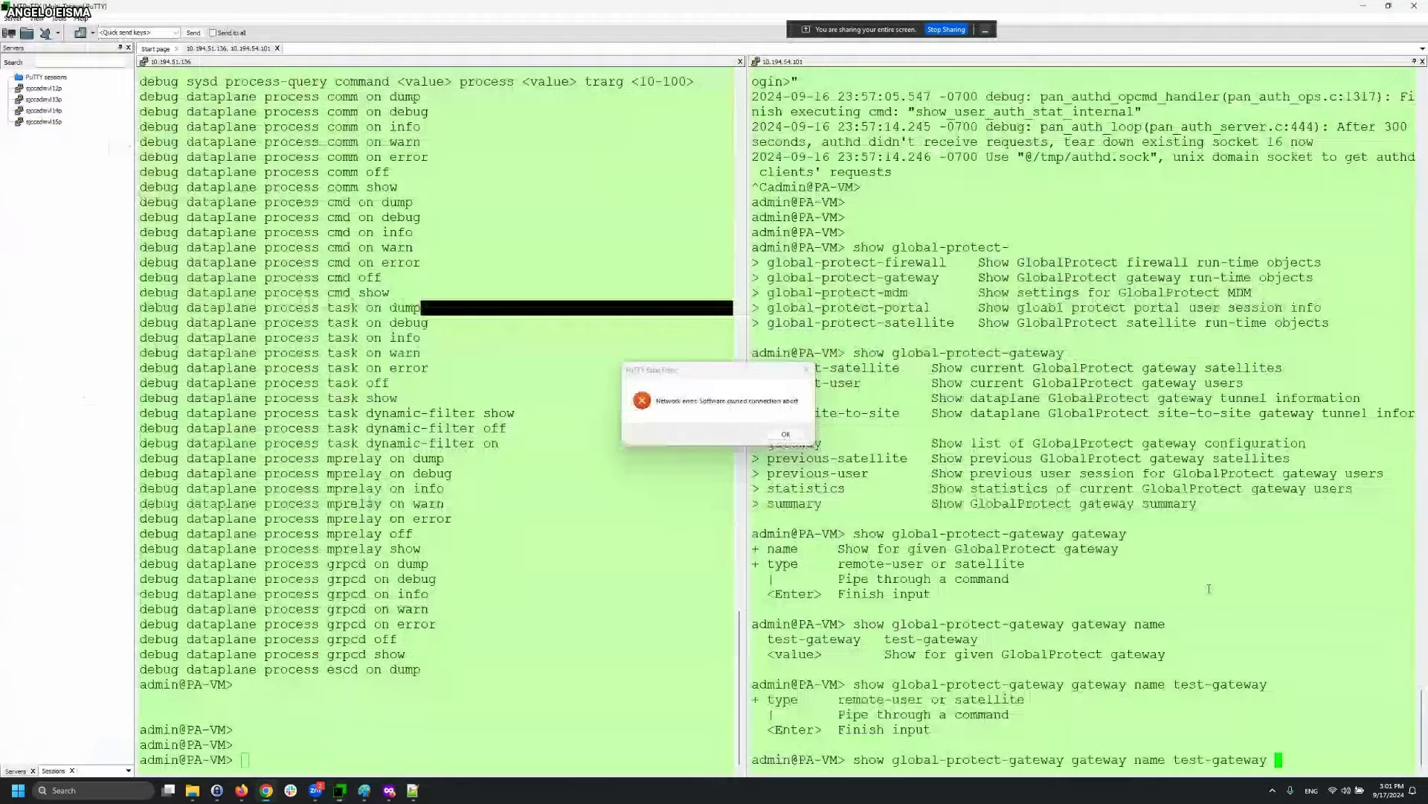
{"action": "key", "text": "Return"}
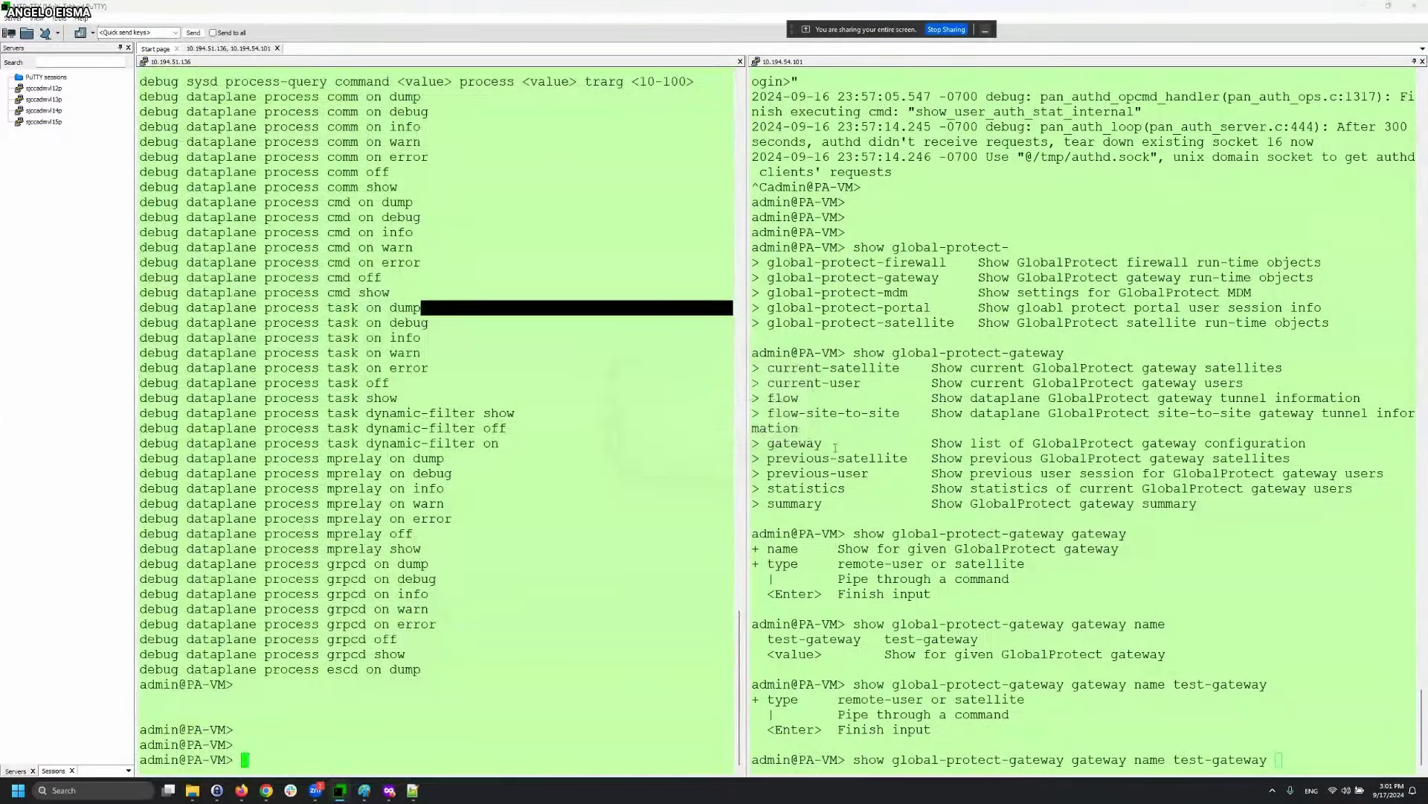
{"action": "key", "text": "BackSpace"}
{"action": "key", "text": "BackSpace"}
{"action": "key", "text": "BackSpace"}
{"action": "key", "text": "BackSpace"}
{"action": "key", "text": "BackSpace"}
{"action": "key", "text": "BackSpace"}
{"action": "key", "text": "BackSpace"}
{"action": "key", "text": "BackSpace"}
{"action": "key", "text": "BackSpace"}
{"action": "key", "text": "BackSpace"}
{"action": "key", "text": "BackSpace"}
{"action": "key", "text": "BackSpace"}
{"action": "key", "text": "BackSpace"}
{"action": "key", "text": "BackSpace"}
{"action": "key", "text": "BackSpace"}
{"action": "key", "text": "BackSpace"}
{"action": "key", "text": "BackSpace"}
{"action": "key", "text": "BackSpace"}
{"action": "key", "text": "BackSpace"}
{"action": "key", "text": "BackSpace"}
{"action": "key", "text": "BackSpace"}
{"action": "key", "text": "BackSpace"}
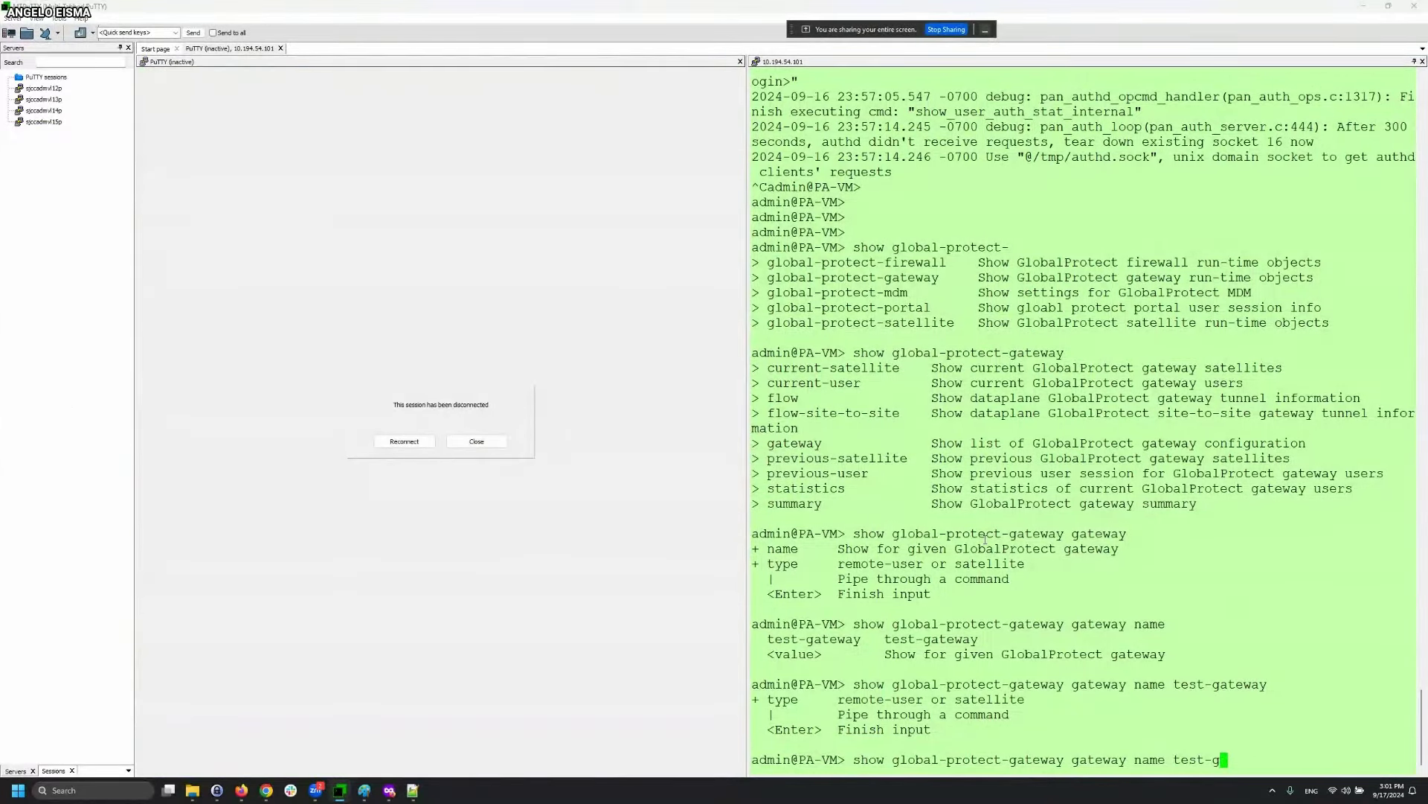
{"action": "key", "text": "BackSpace"}
{"action": "key", "text": "BackSpace"}
{"action": "type", "text": "flow"}
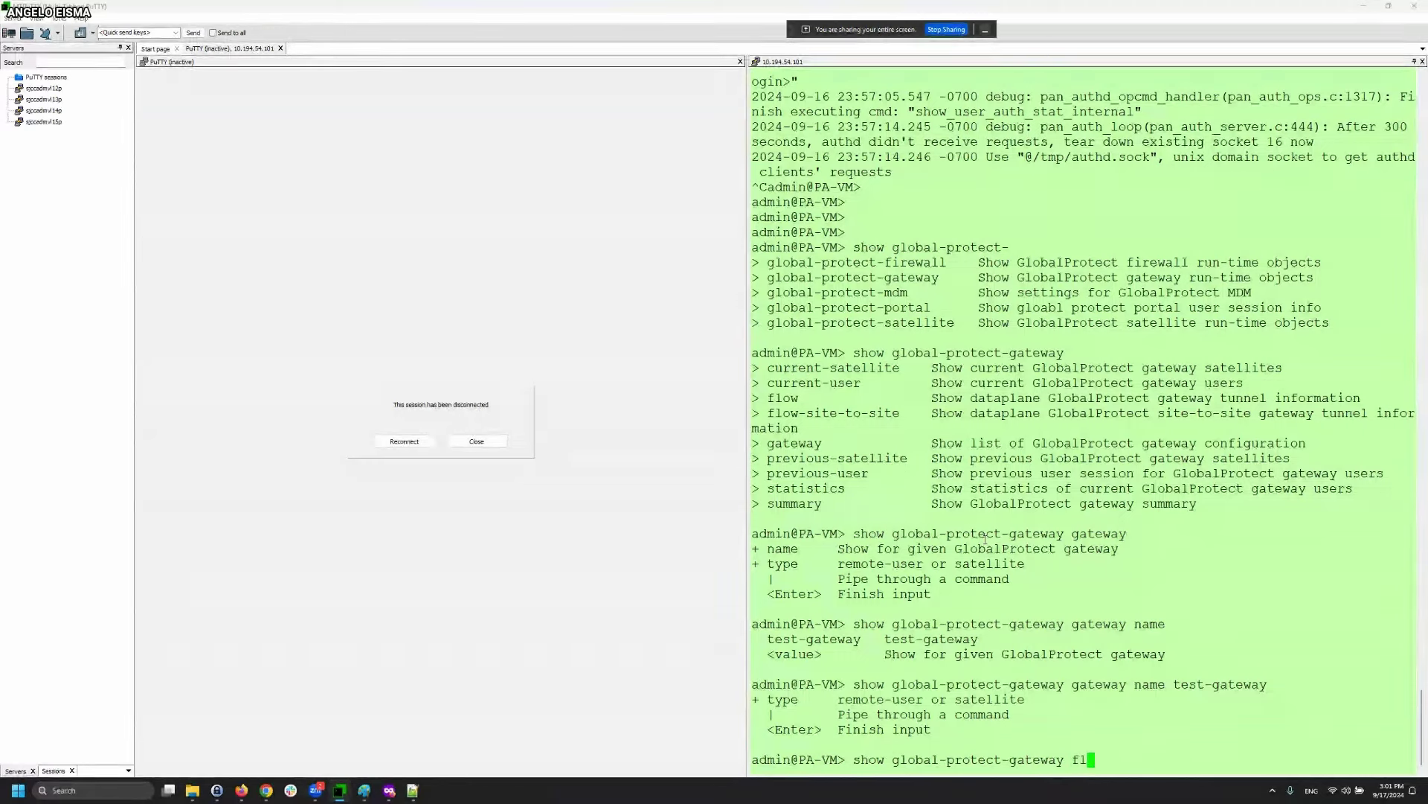
{"action": "key", "text": "question"}
{"action": "key", "text": "question"}
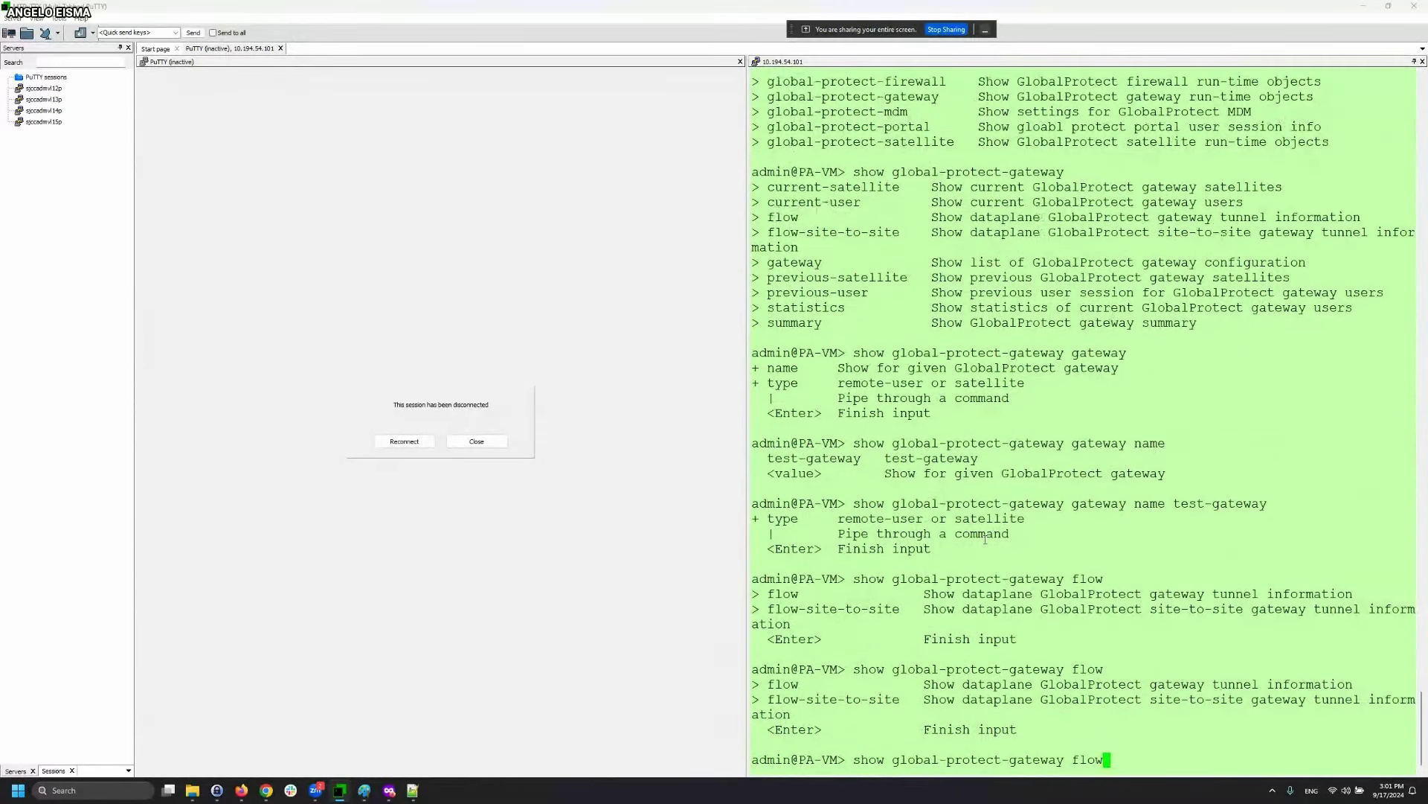
{"action": "key", "text": "Return"}
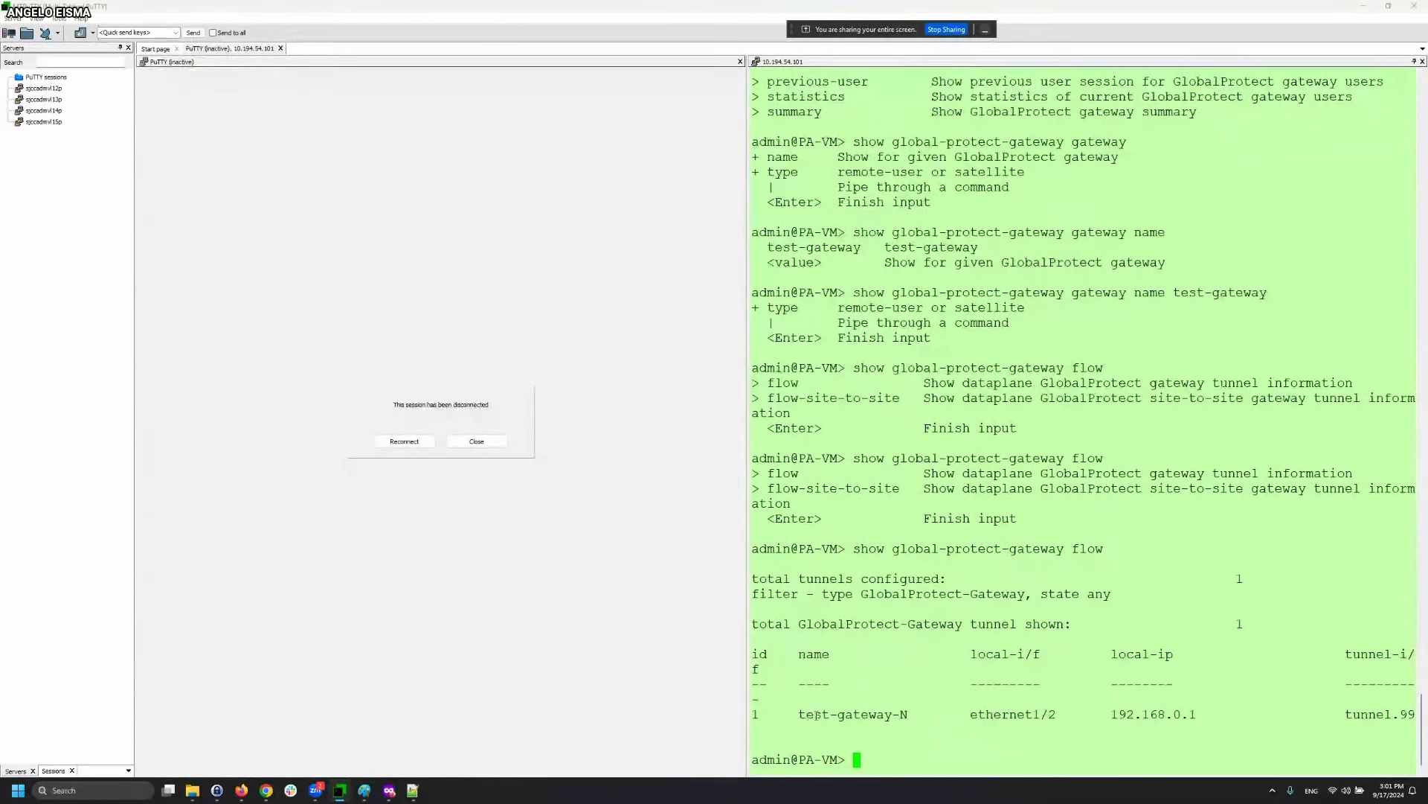
- Highlight test-gateway-N, ethernet1/2, tunnel.99, 192.168.0.1 and tunnel id 1 in the flow output
{"action": "double_click", "coordinate": [800, 714]}
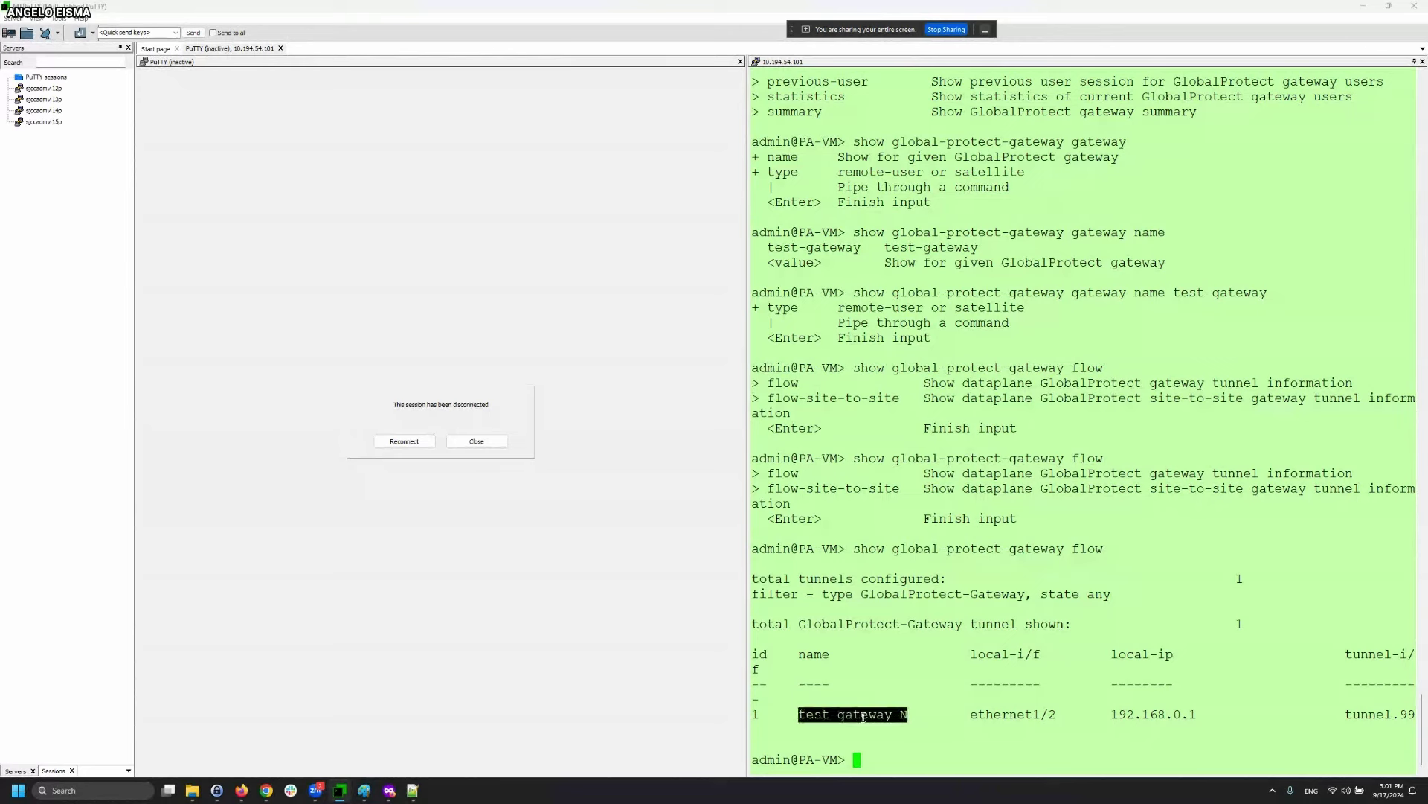
{"action": "double_click", "coordinate": [1011, 714]}
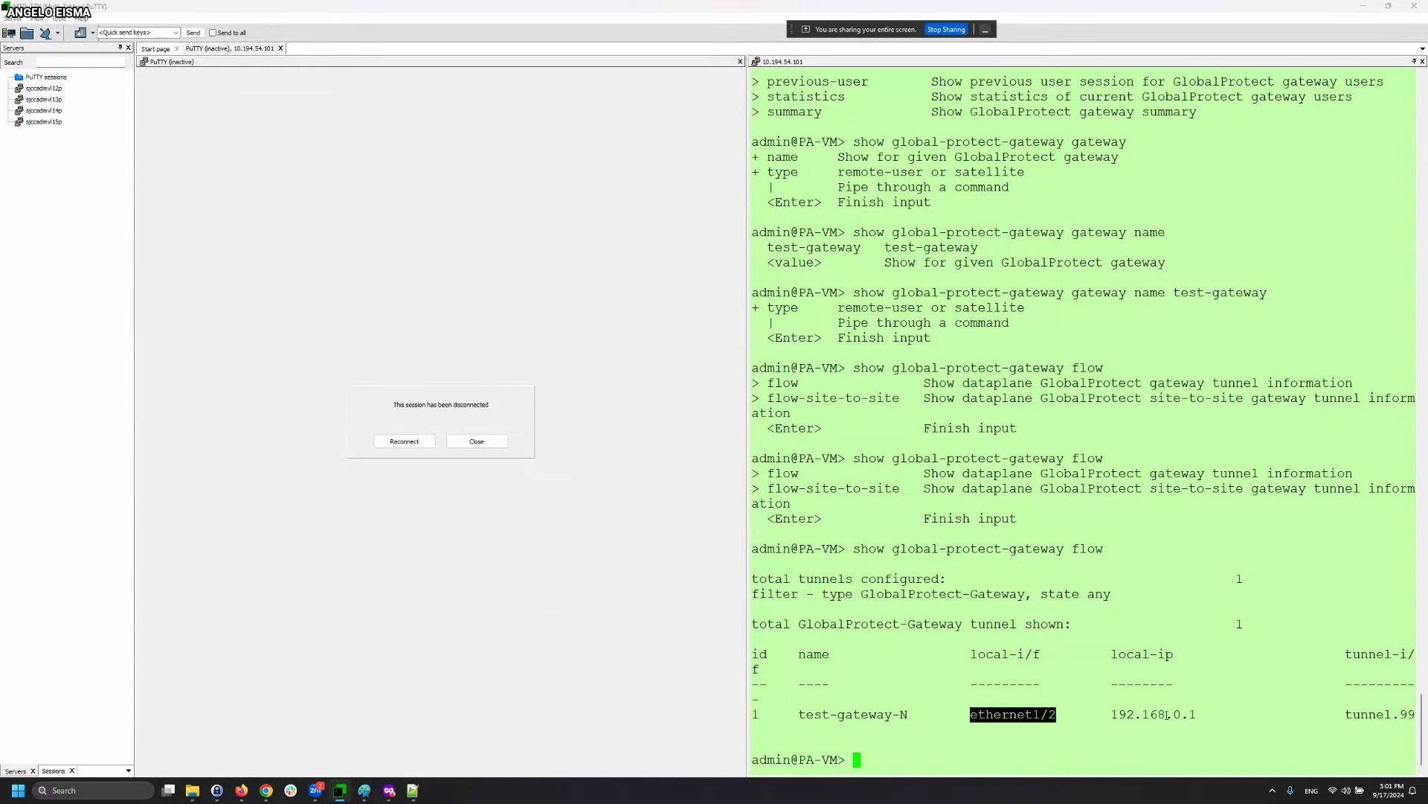
{"action": "double_click", "coordinate": [1380, 714]}
{"action": "double_click", "coordinate": [1113, 715]}
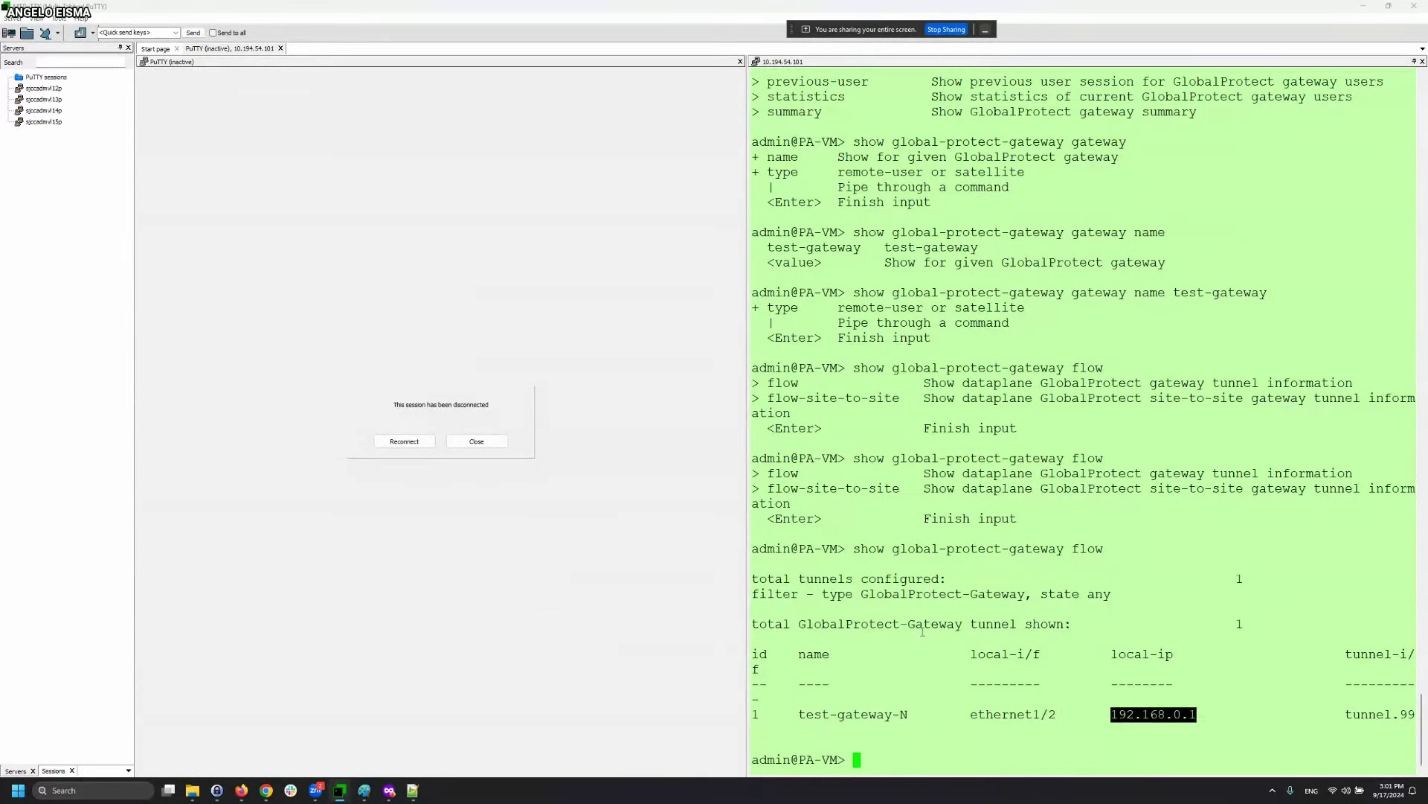
{"action": "left_click", "coordinate": [843, 726]}
{"action": "double_click", "coordinate": [756, 715]}
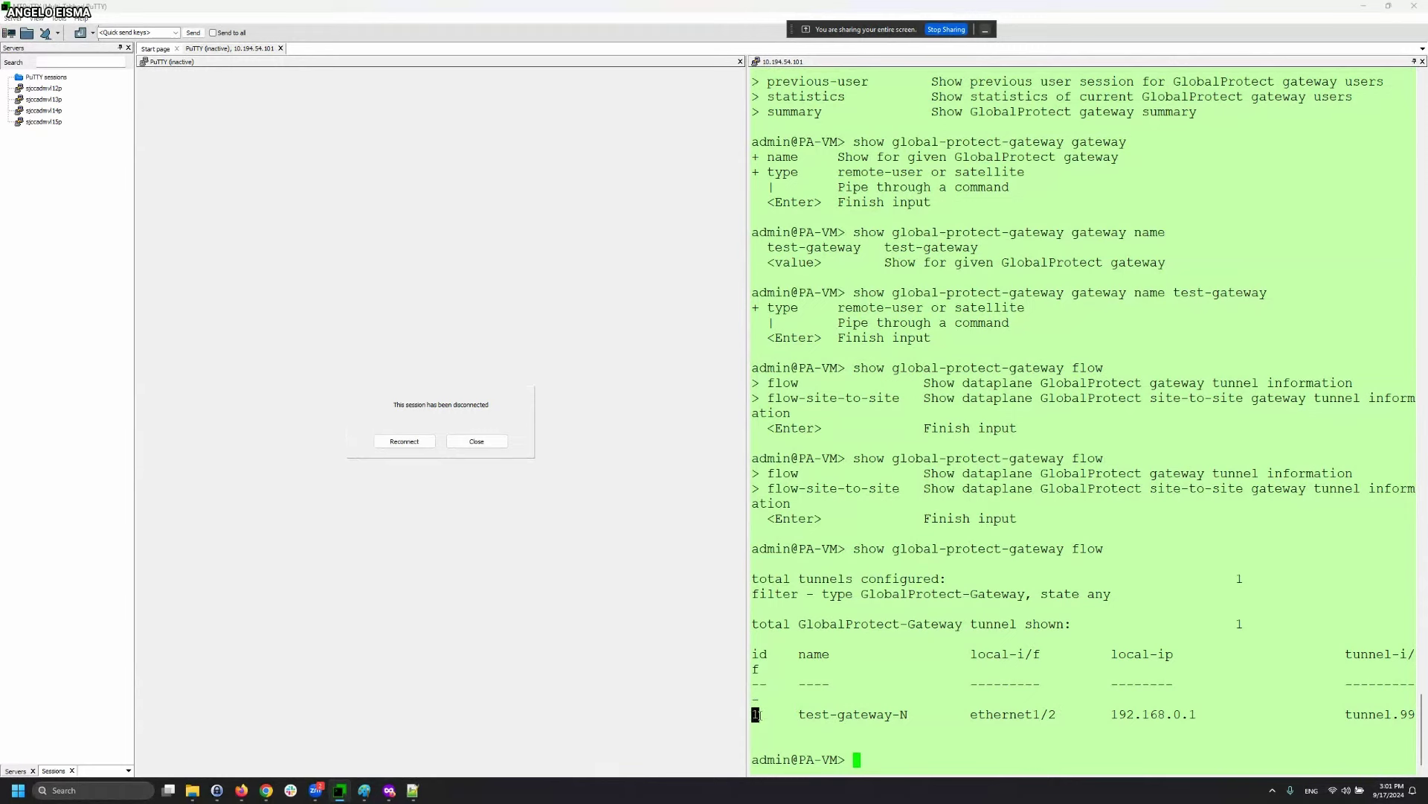
- Widen the firewall terminal pane and run the flow query for tunnel-id 1
{"action": "key", "text": "Up"}
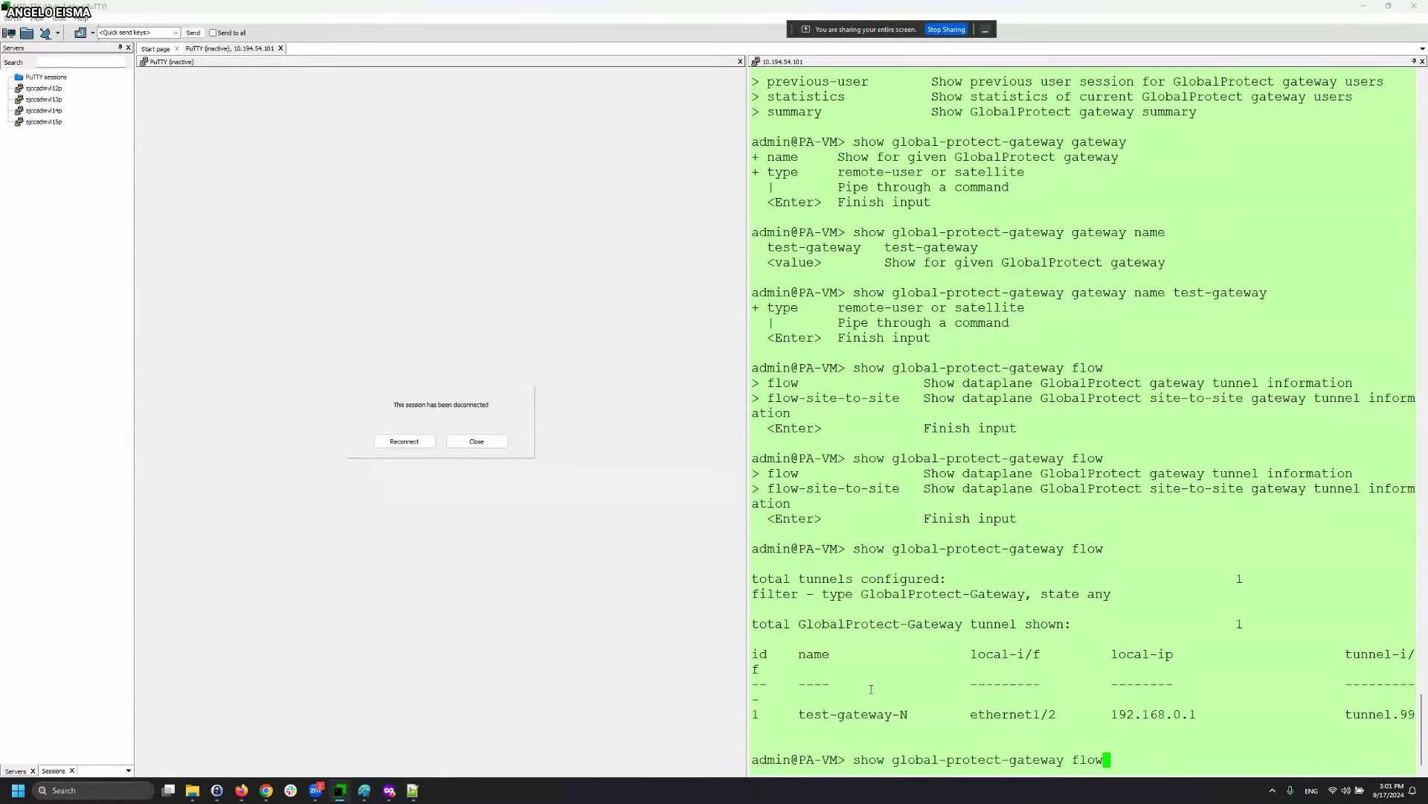
{"action": "type", "text": "?"}
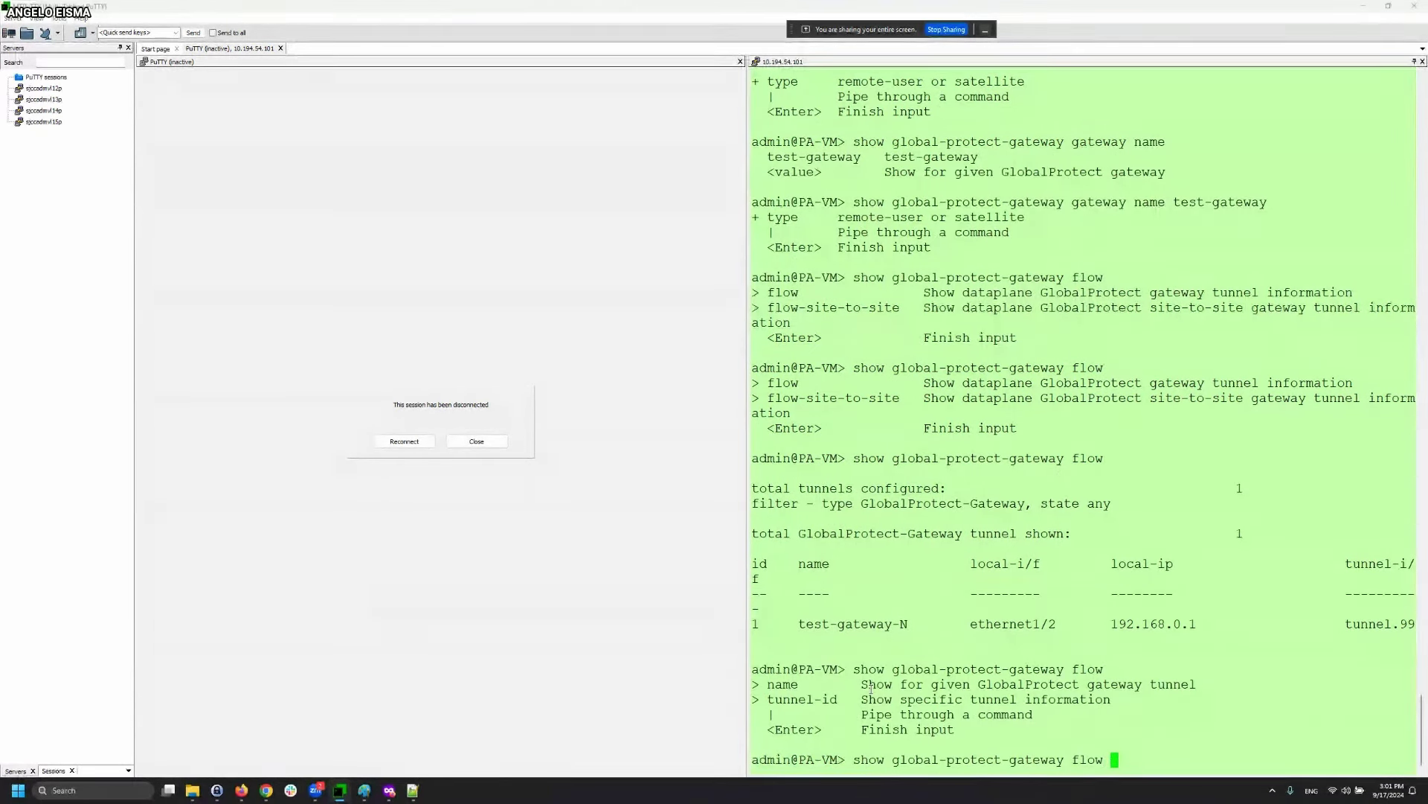
{"action": "type", "text": "t"}
{"action": "key", "text": "Tab"}
{"action": "left_click", "coordinate": [672, 544]}
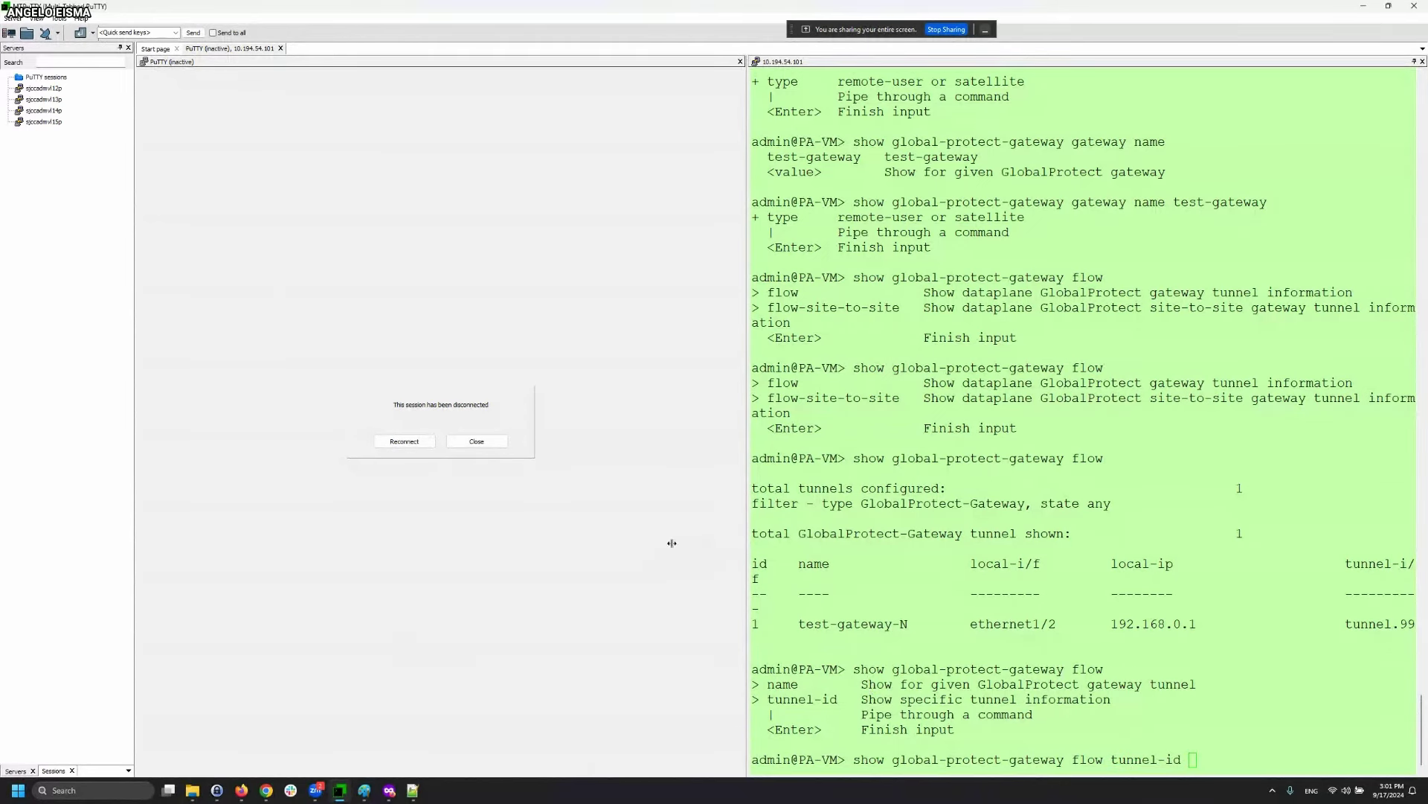
{"action": "left_click_drag", "start_coordinate": [672, 543], "coordinate": [576, 543]}
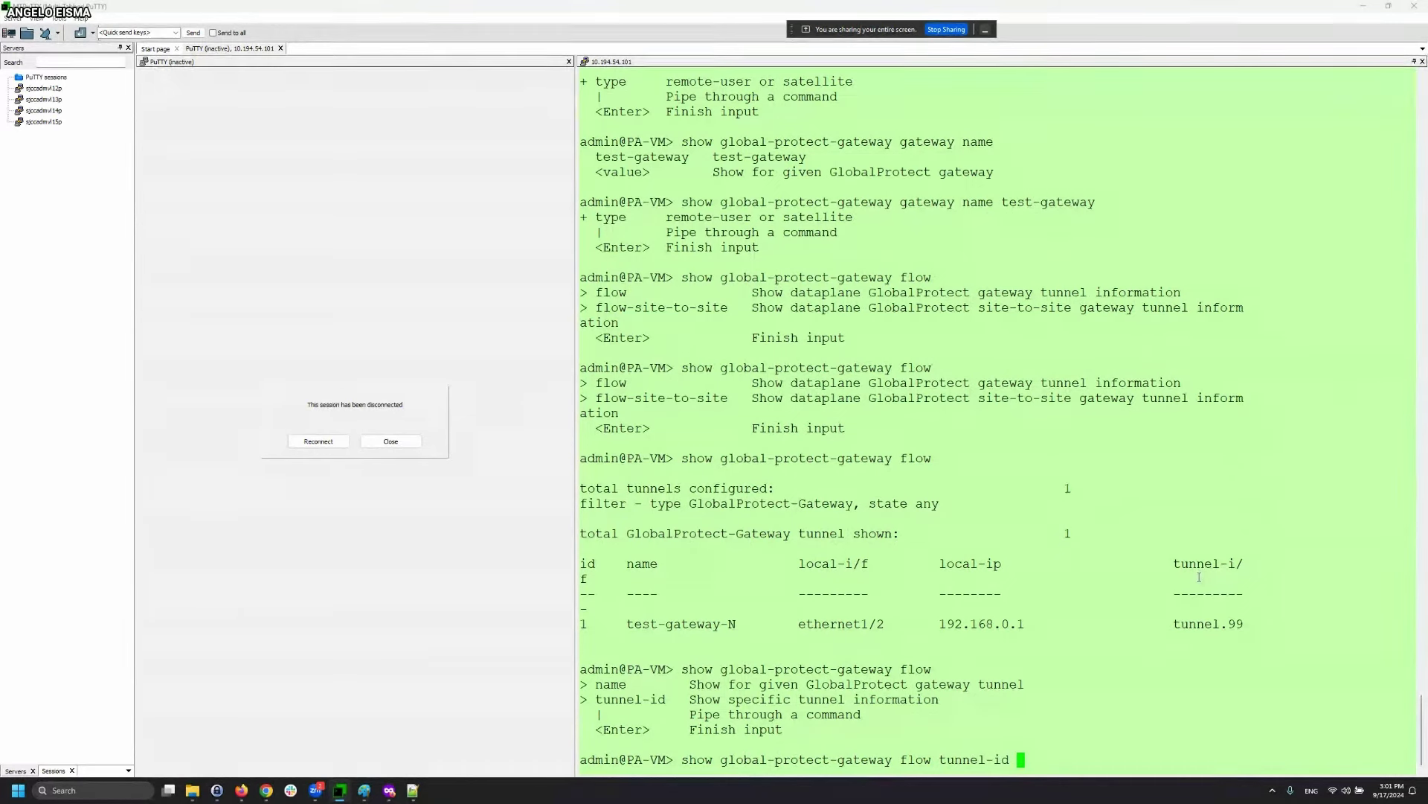
{"action": "type", "text": "1"}
{"action": "key", "text": "question"}
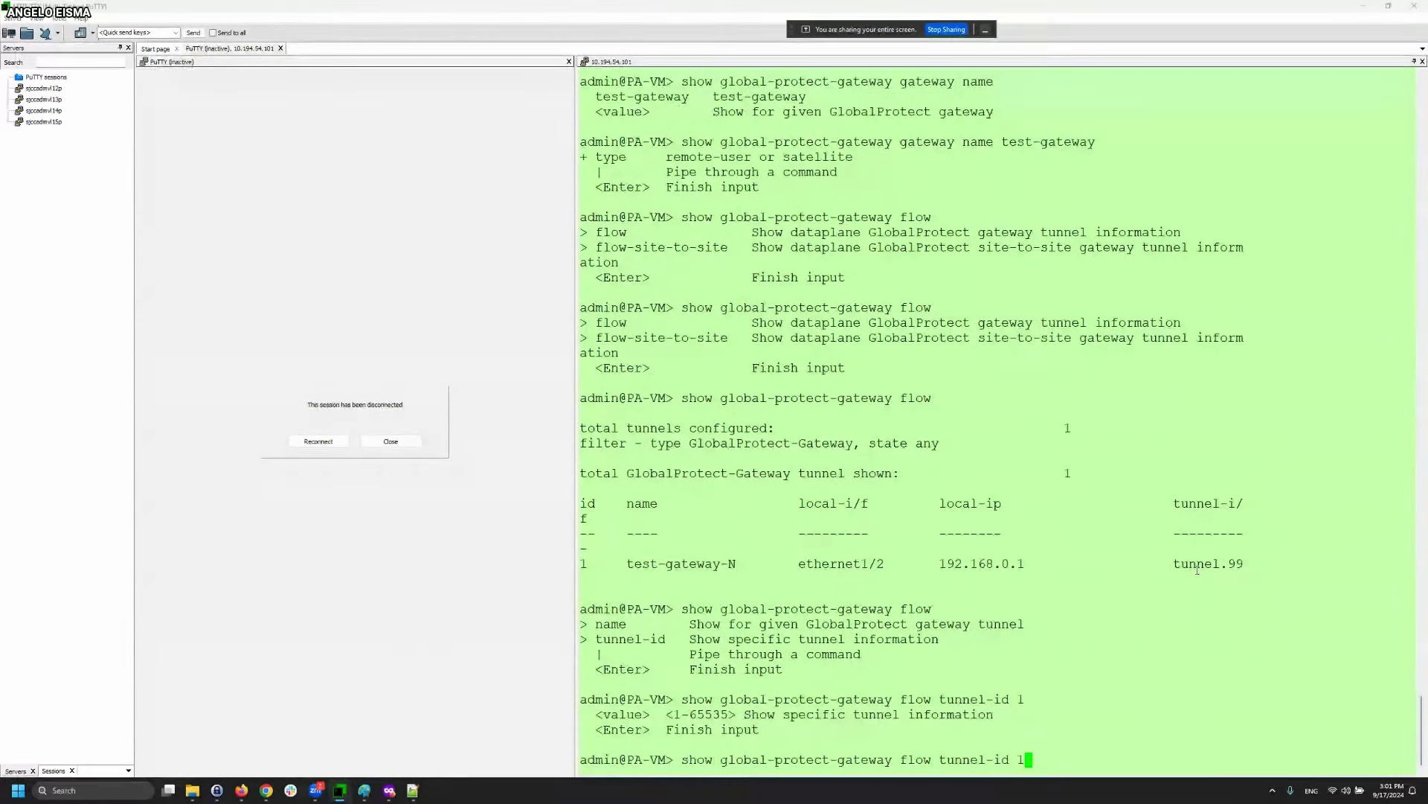
{"action": "key", "text": "Return"}
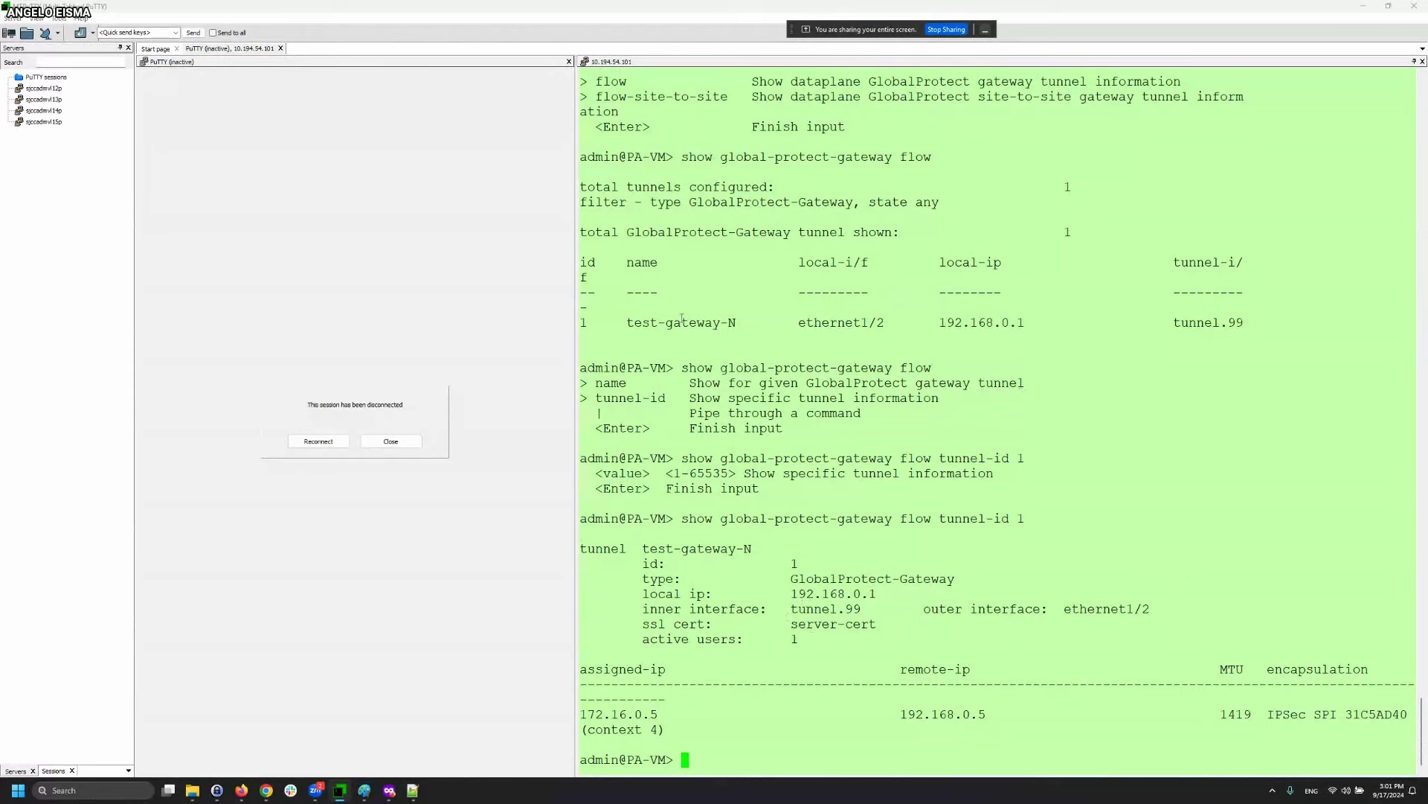
- Highlight test-gateway-N in the tunnel 1 details, then check the slides and gateway configuration page
{"action": "left_click_drag", "start_coordinate": [681, 319], "coordinate": [923, 322]}
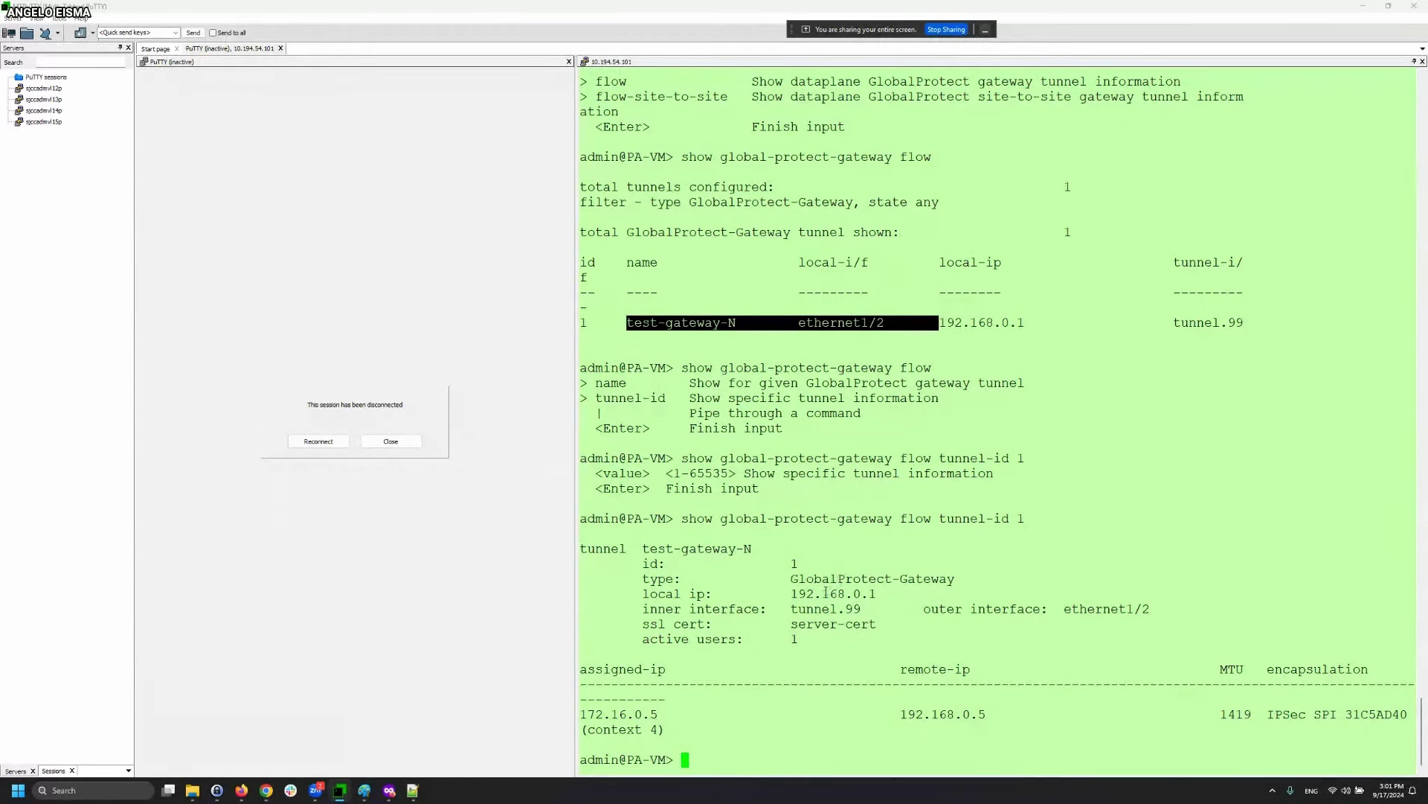
{"action": "double_click", "coordinate": [692, 549]}
{"action": "left_click", "coordinate": [744, 551]}
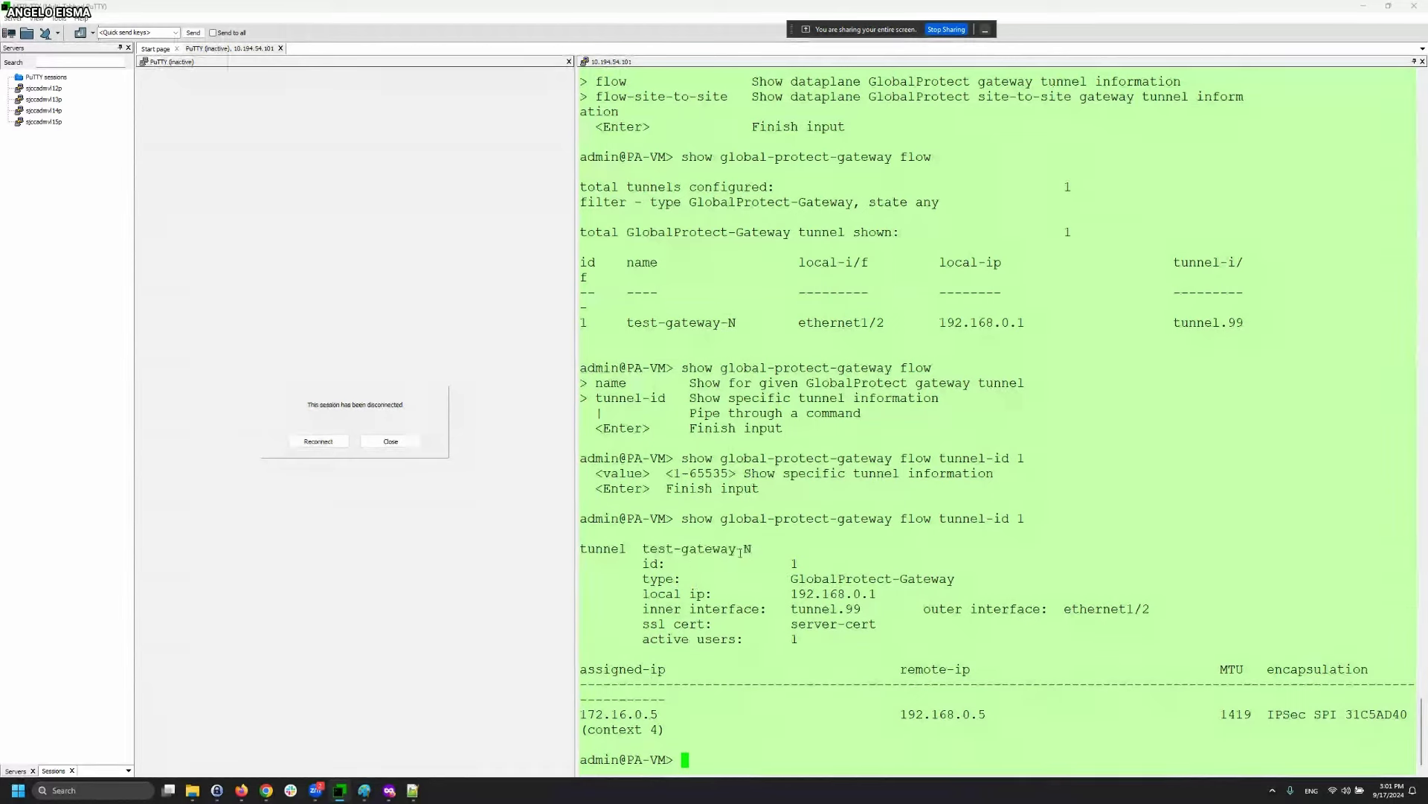
{"action": "left_click_drag", "start_coordinate": [745, 551], "coordinate": [744, 551]}
{"action": "left_click", "coordinate": [267, 790]}
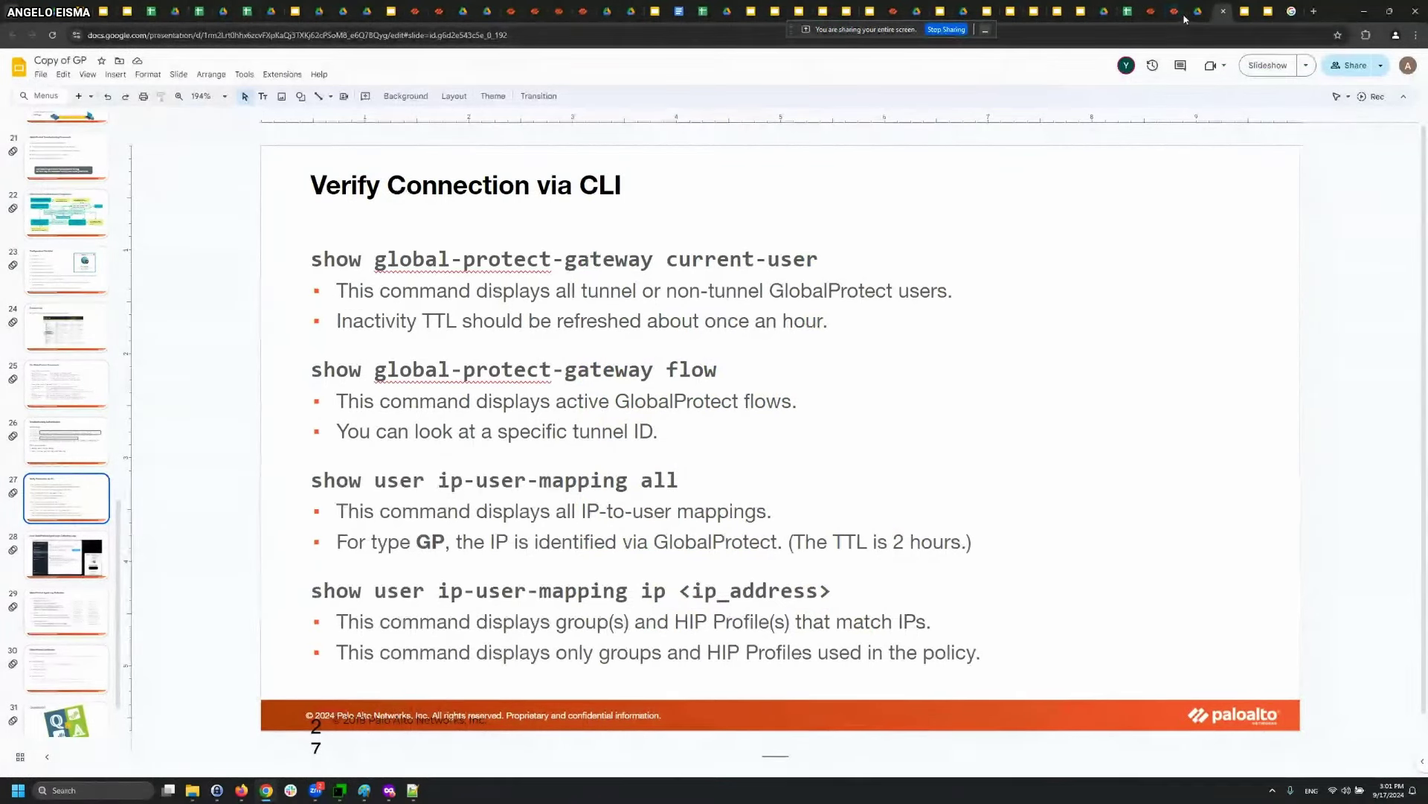
{"action": "left_click", "coordinate": [1155, 11]}
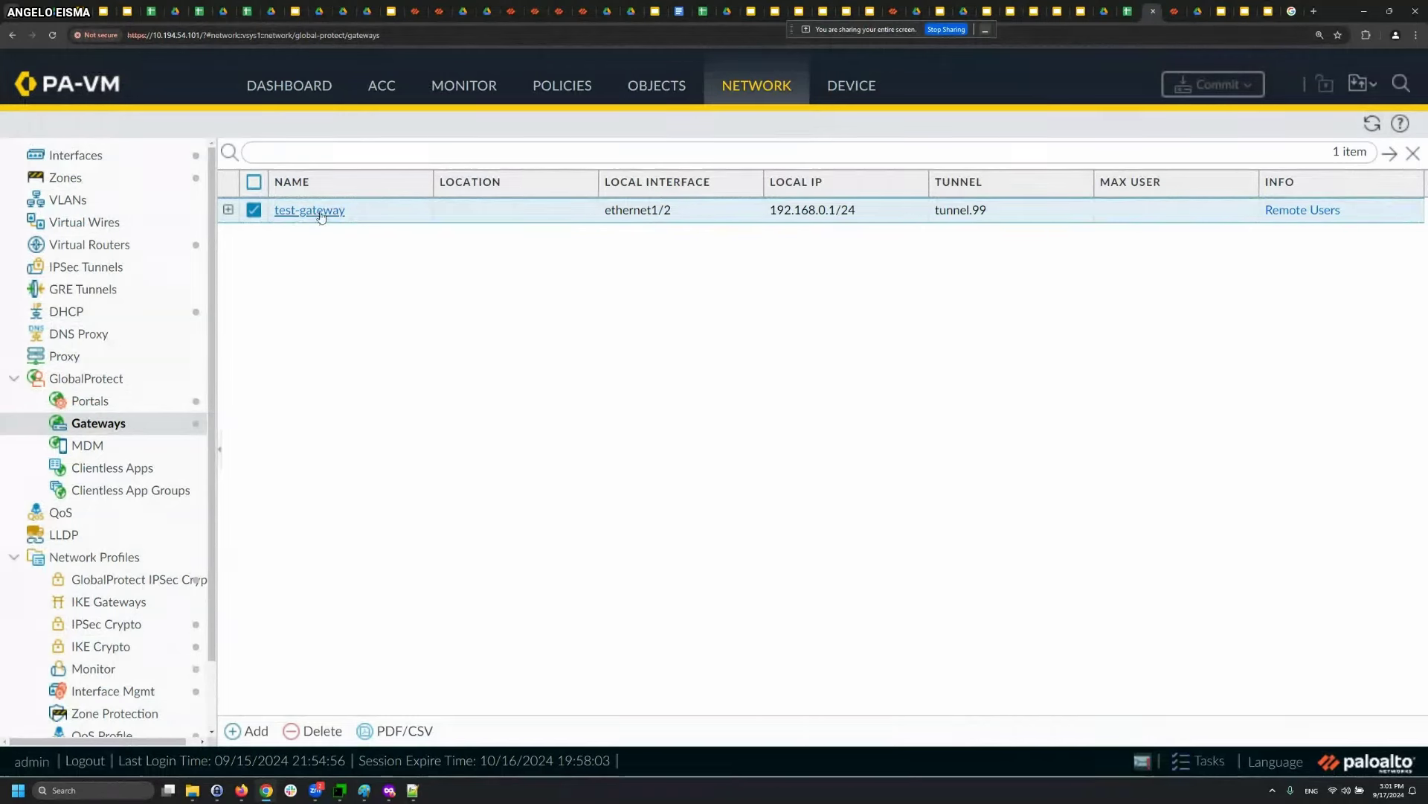
{"action": "left_click", "coordinate": [340, 790]}
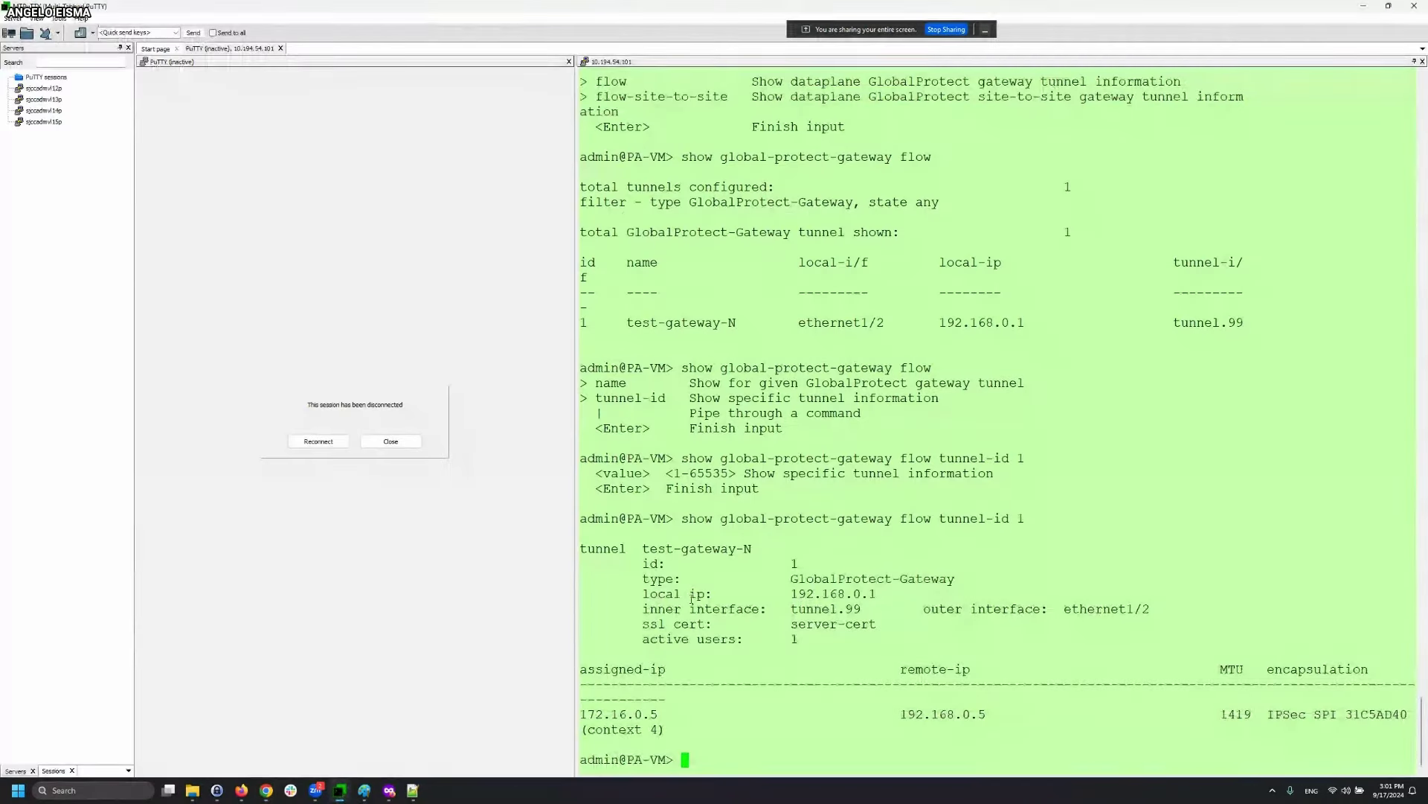
- Highlight 192.168.0.1, tunnel.99, assigned IP 172.16.0.5 and remote IP 192.168.0.5
{"action": "double_click", "coordinate": [805, 594]}
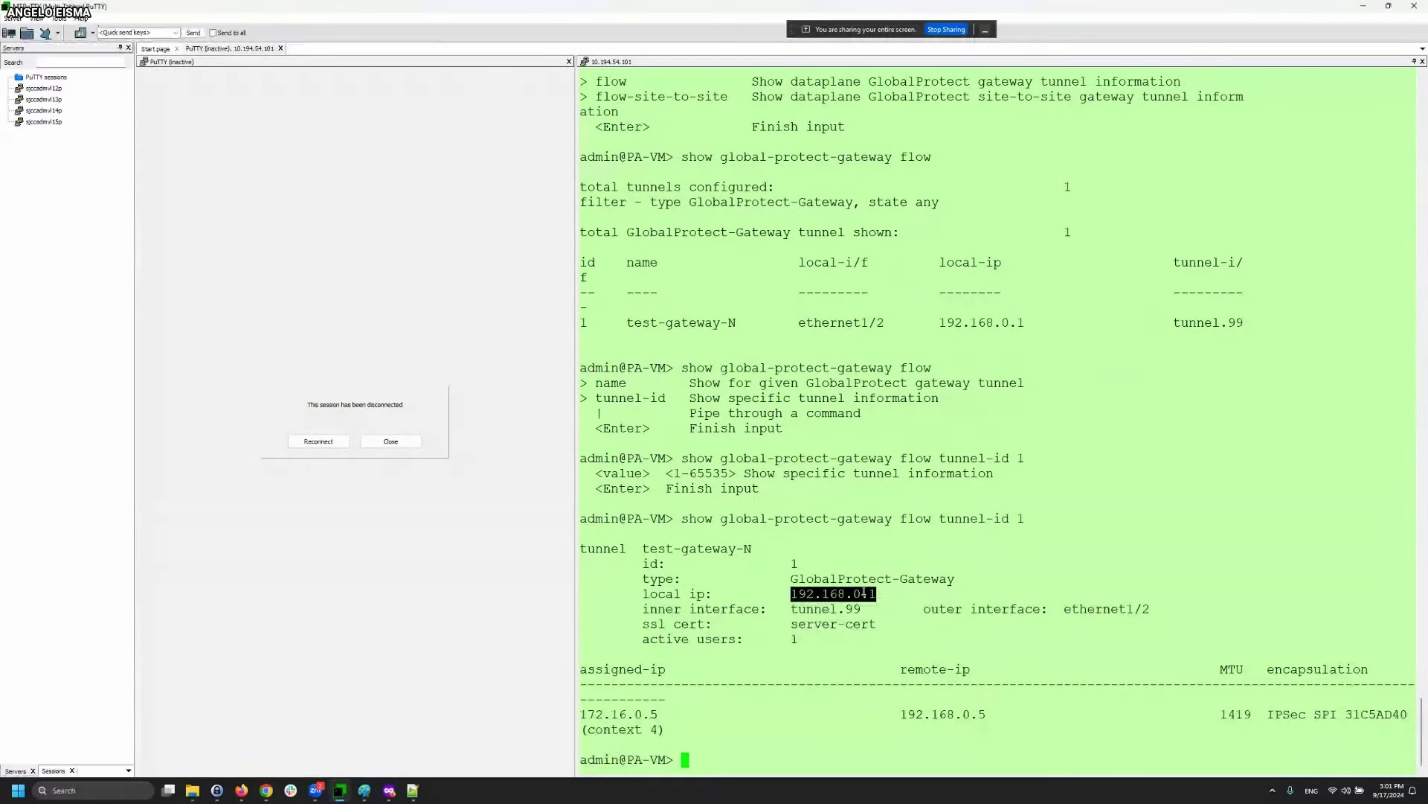
{"action": "double_click", "coordinate": [802, 609]}
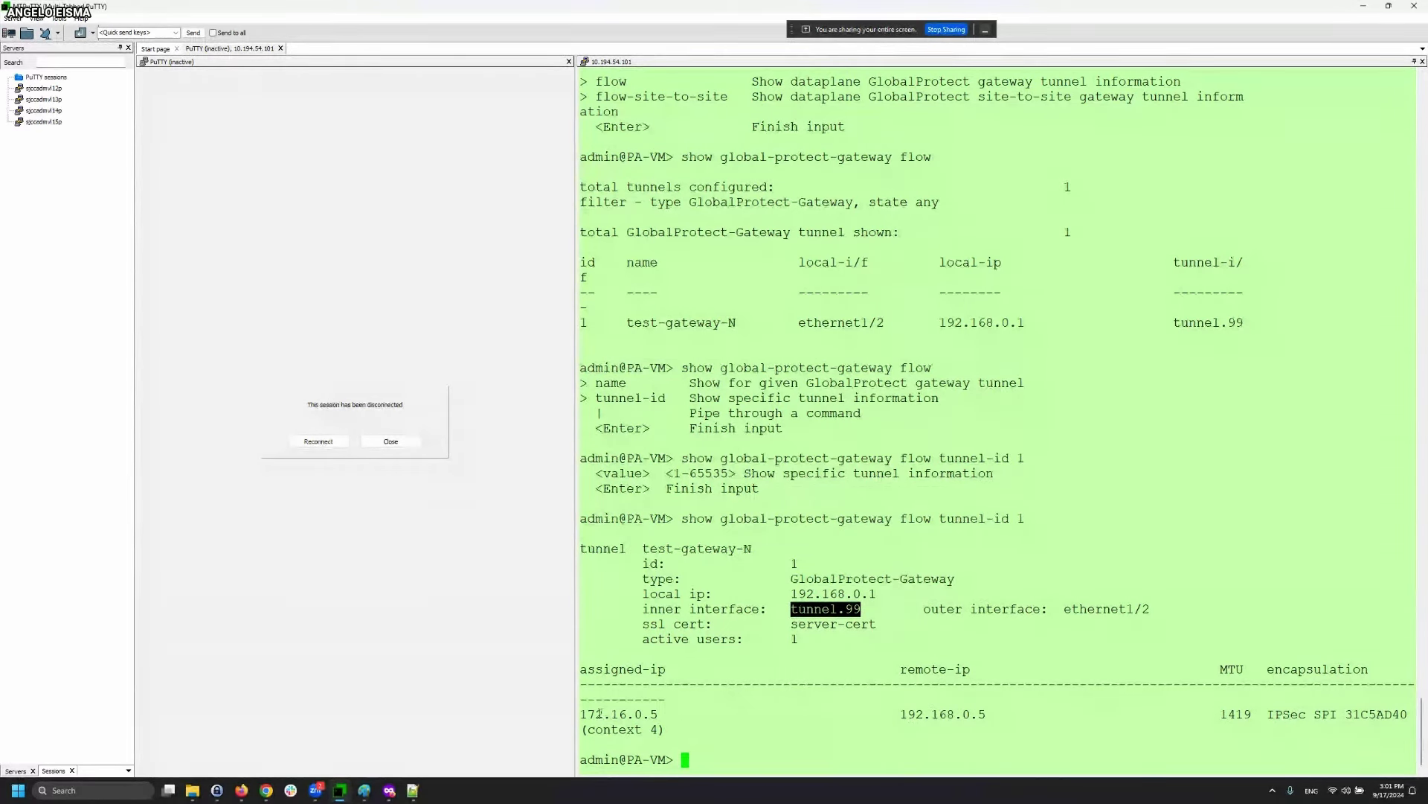
{"action": "double_click", "coordinate": [644, 714]}
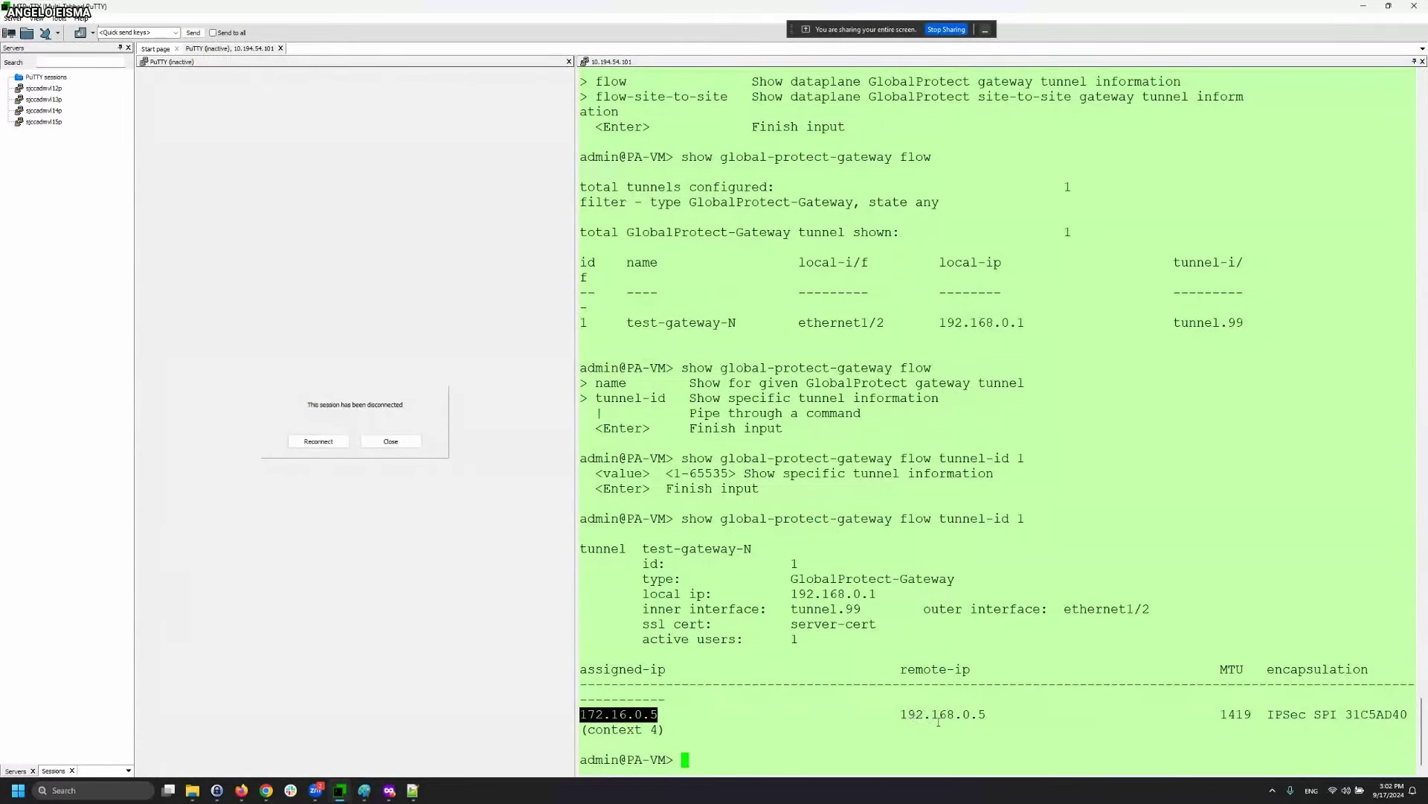
{"action": "double_click", "coordinate": [914, 714]}
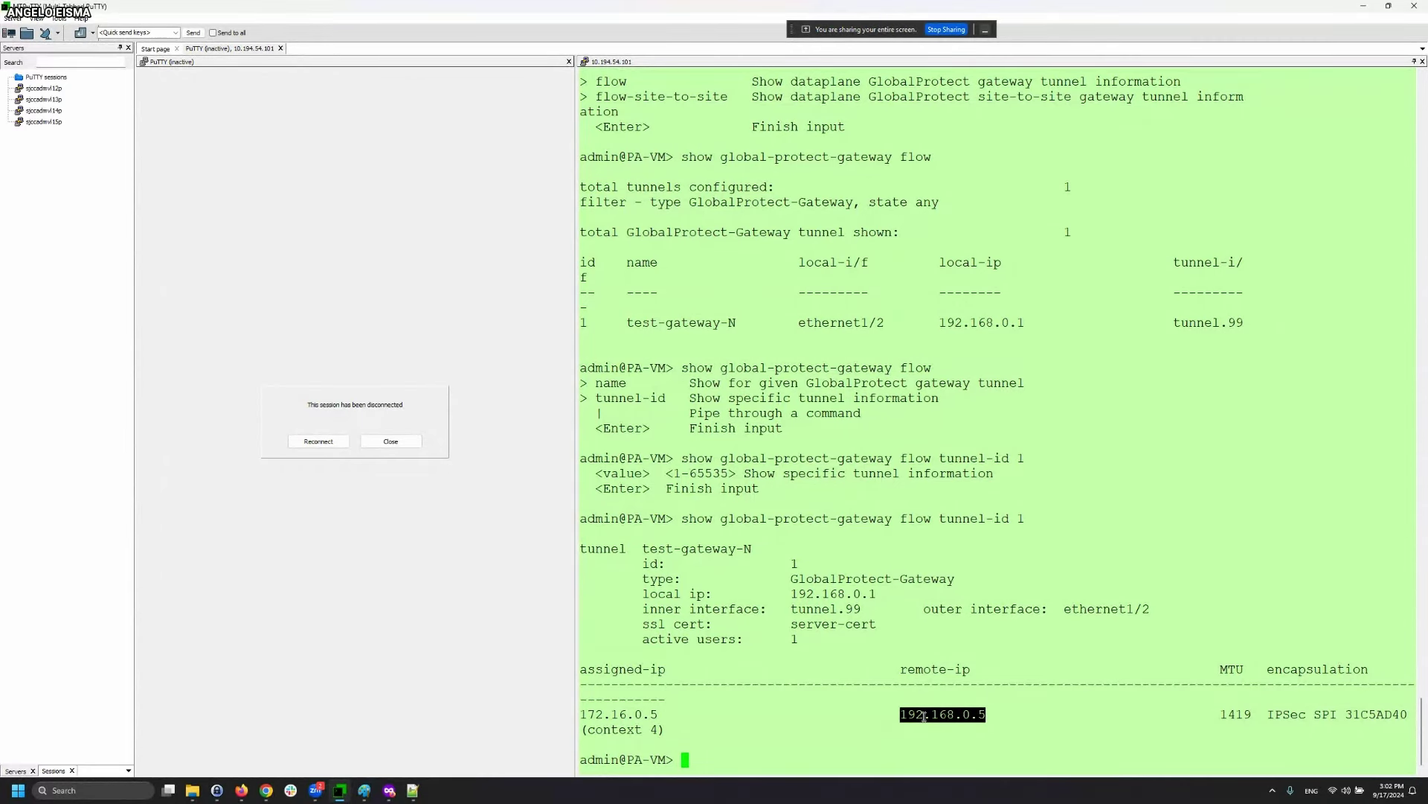
- Reselect 172.16.0.5 and copy the IPSec SPI value 31C5AD40
{"action": "left_click_drag", "start_coordinate": [659, 714], "coordinate": [579, 715]}
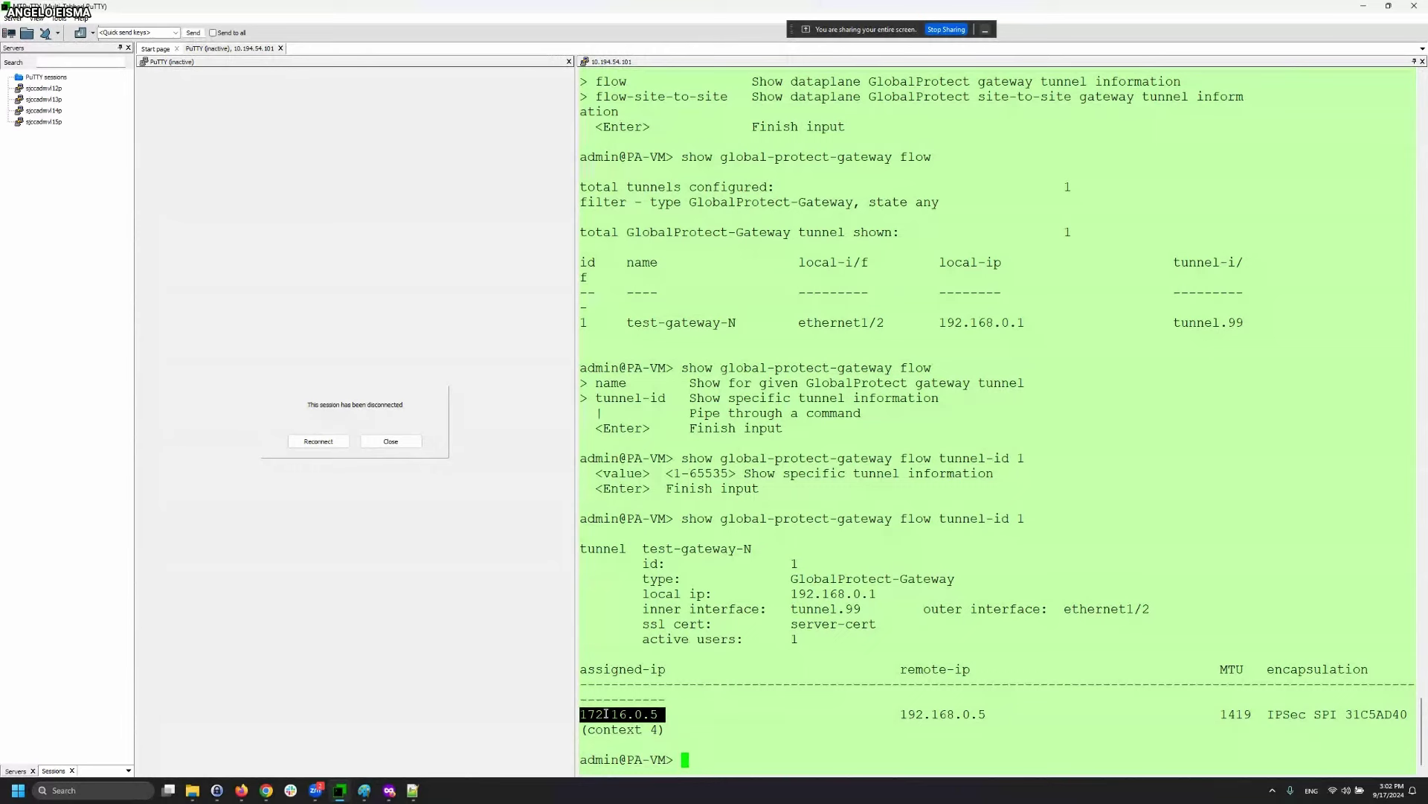
{"action": "double_click", "coordinate": [607, 714]}
{"action": "left_click_drag", "start_coordinate": [1268, 714], "coordinate": [1376, 714]}
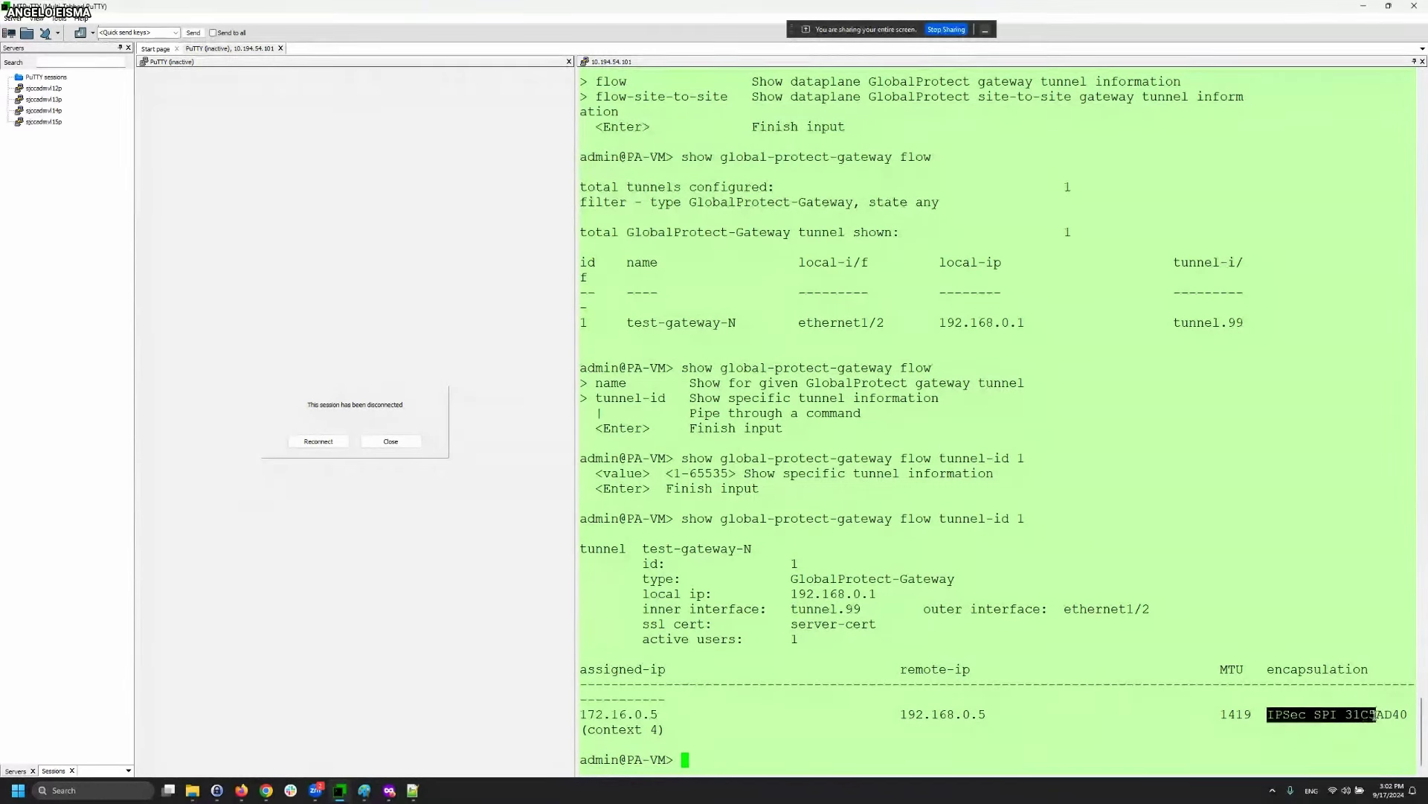
{"action": "double_click", "coordinate": [1376, 715]}
{"action": "key", "text": "ctrl+c"}
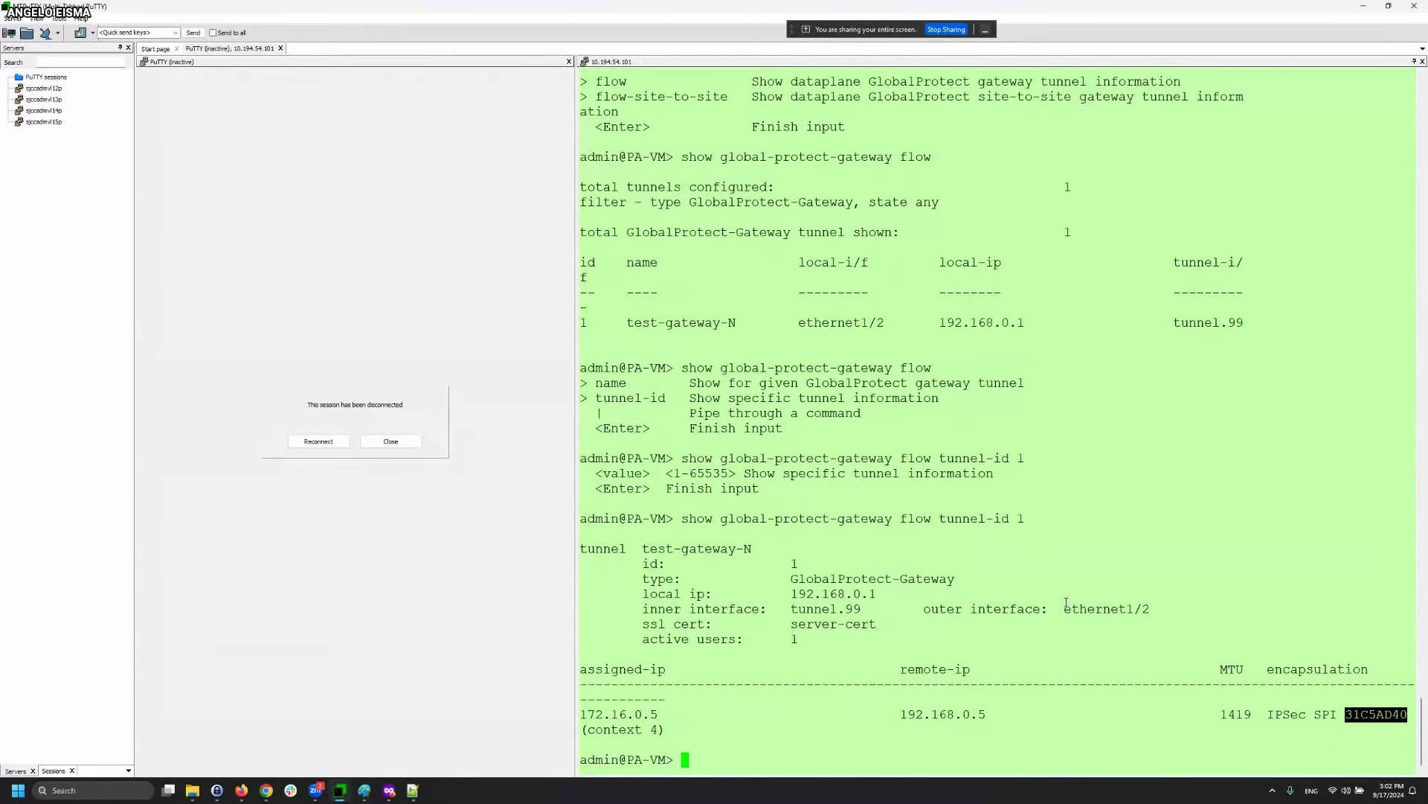
- Search ikemgr.log for 31C5AD40 with less, finding no match
{"action": "type", "text": "less mp-log ikemgr.log"}
{"action": "key", "text": "Return"}
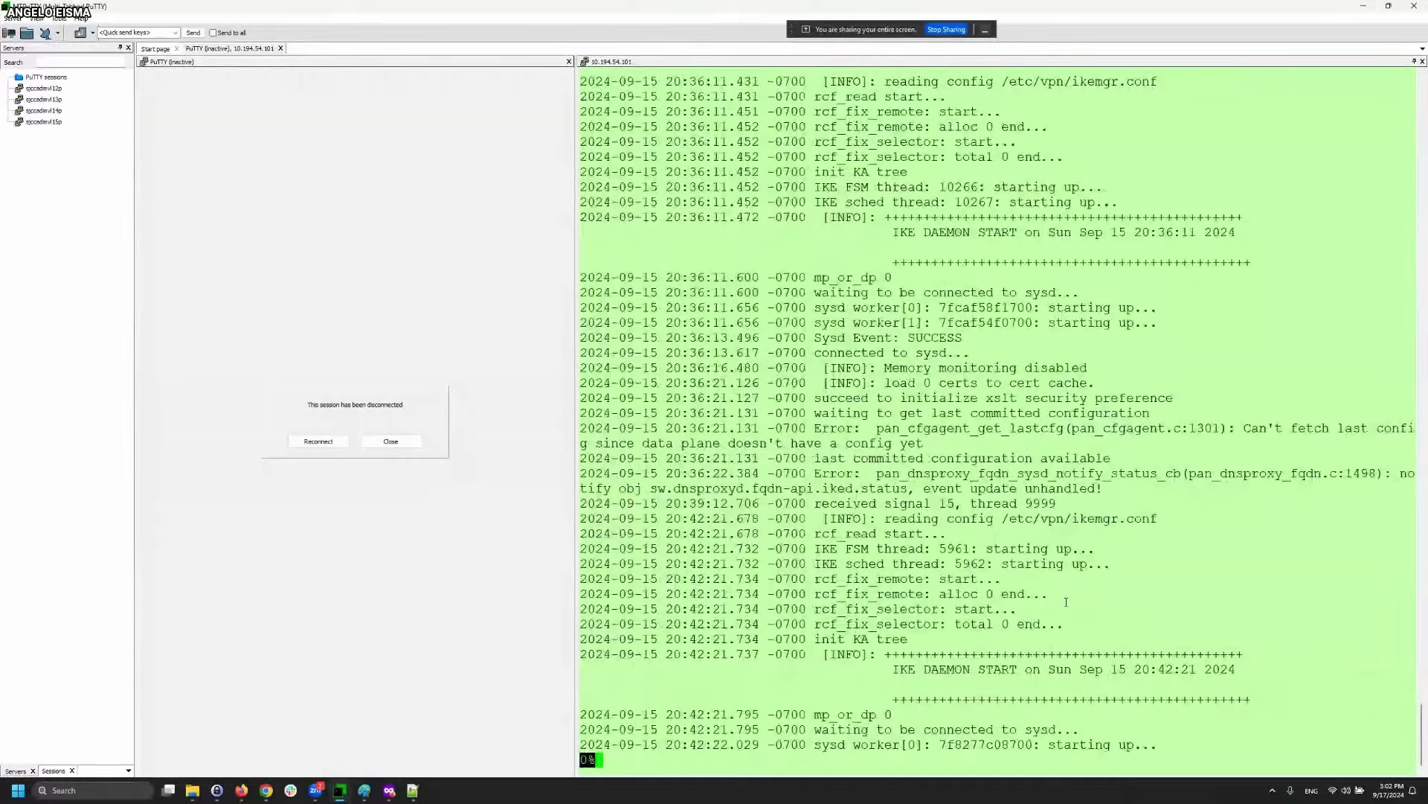
{"action": "type", "text": "/"}
{"action": "right_click", "coordinate": [1066, 601]}
{"action": "key", "text": "Return"}
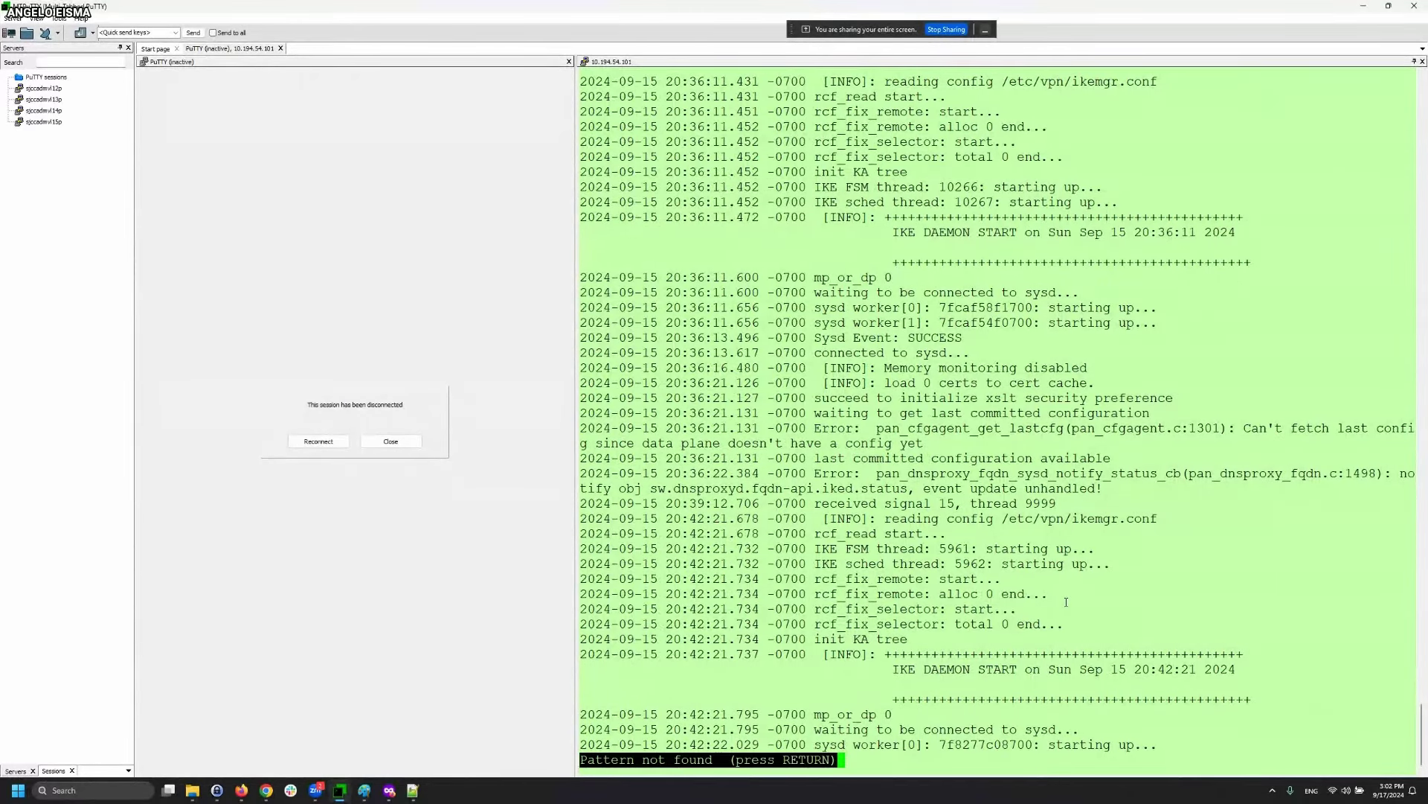
{"action": "key", "text": "q"}
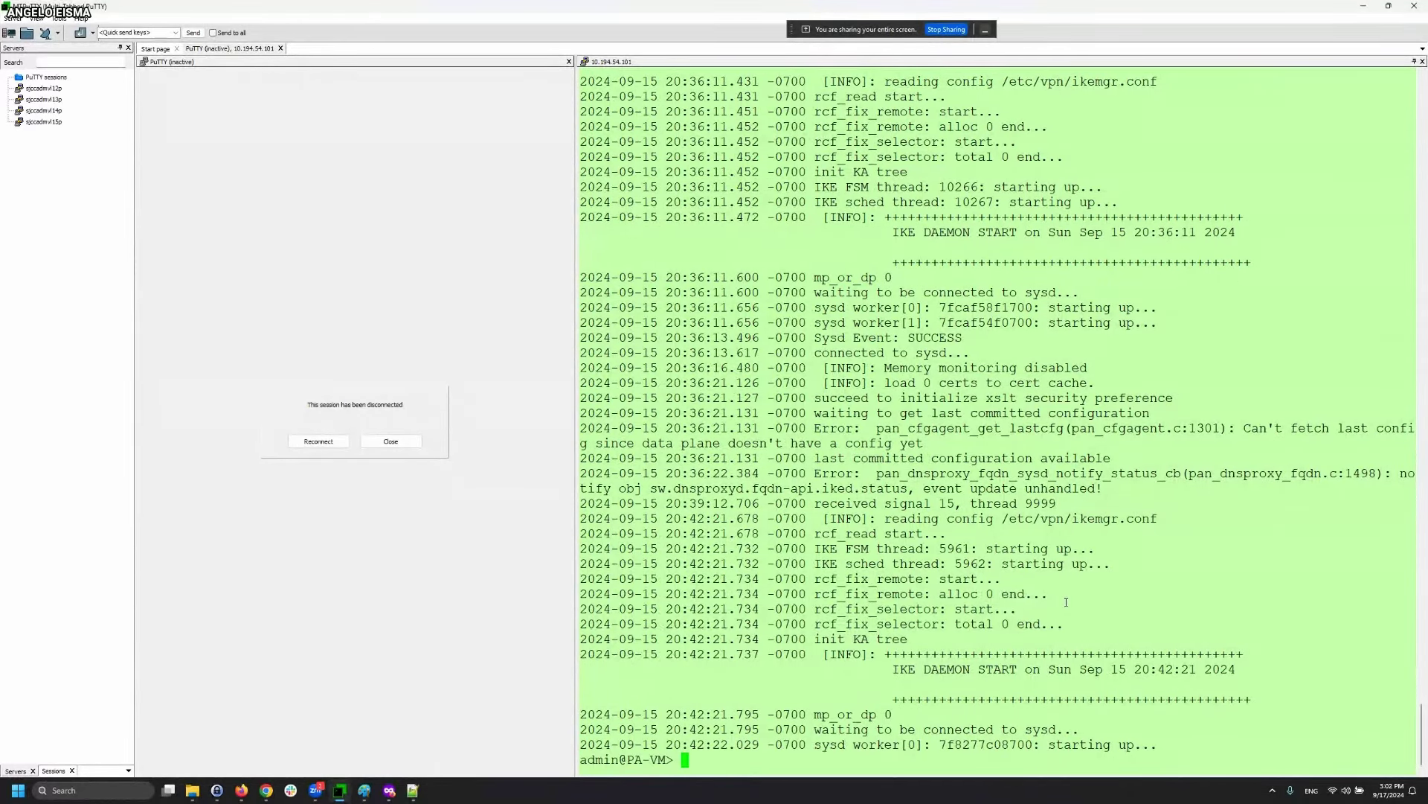
- Rerun the tunnel-id flow query and list commands containing logging-level
{"action": "right_click", "coordinate": [1067, 602]}
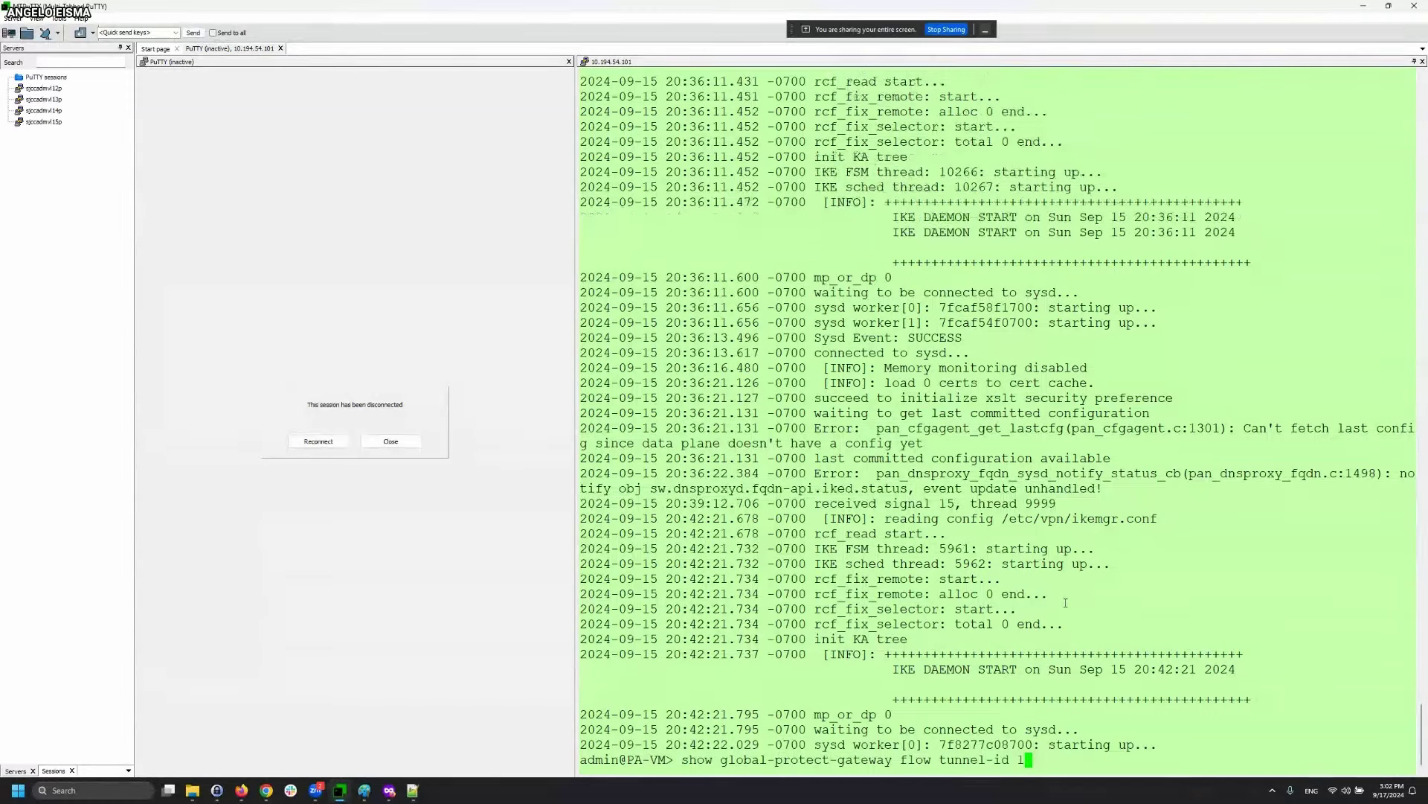
{"action": "key", "text": "Return"}
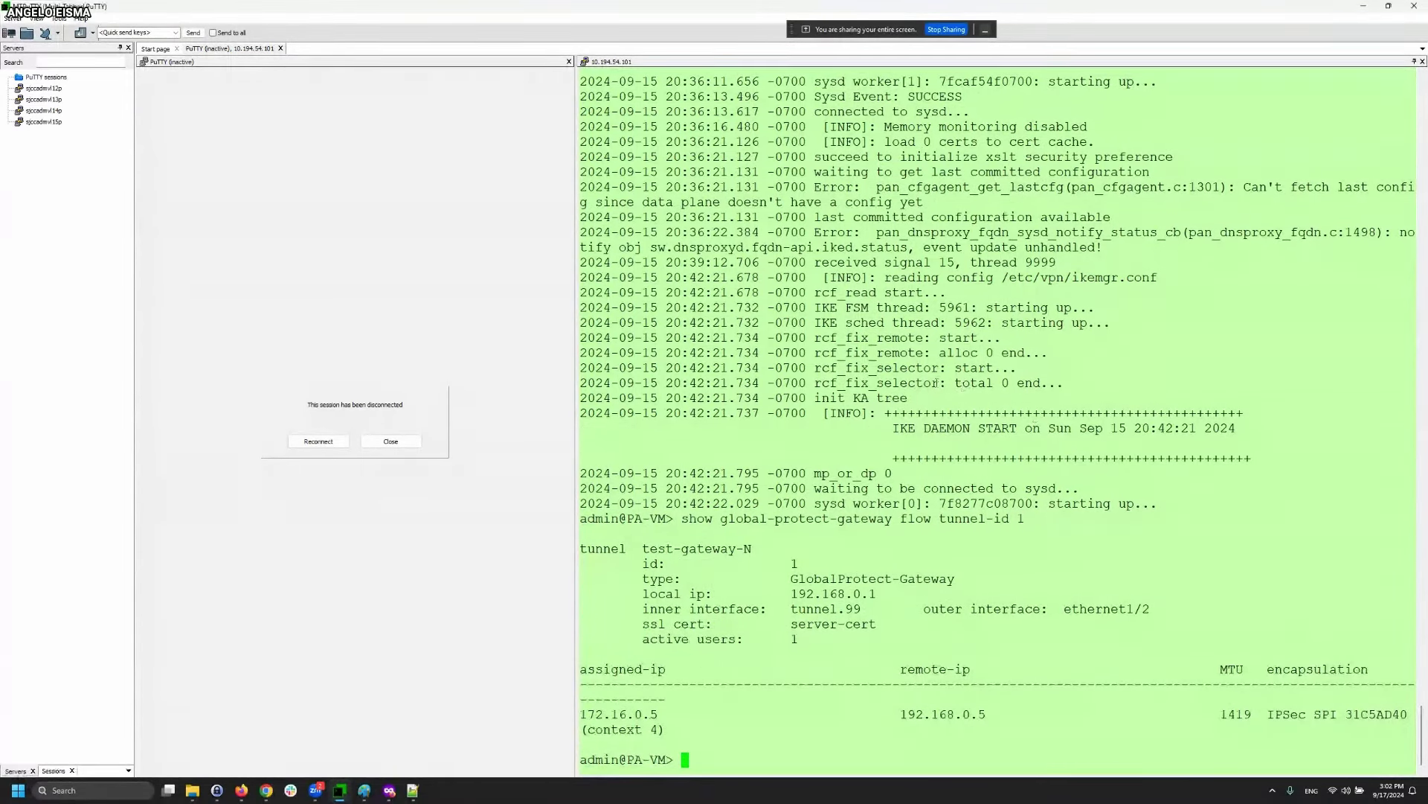
{"action": "type", "text": "find command keyword "}
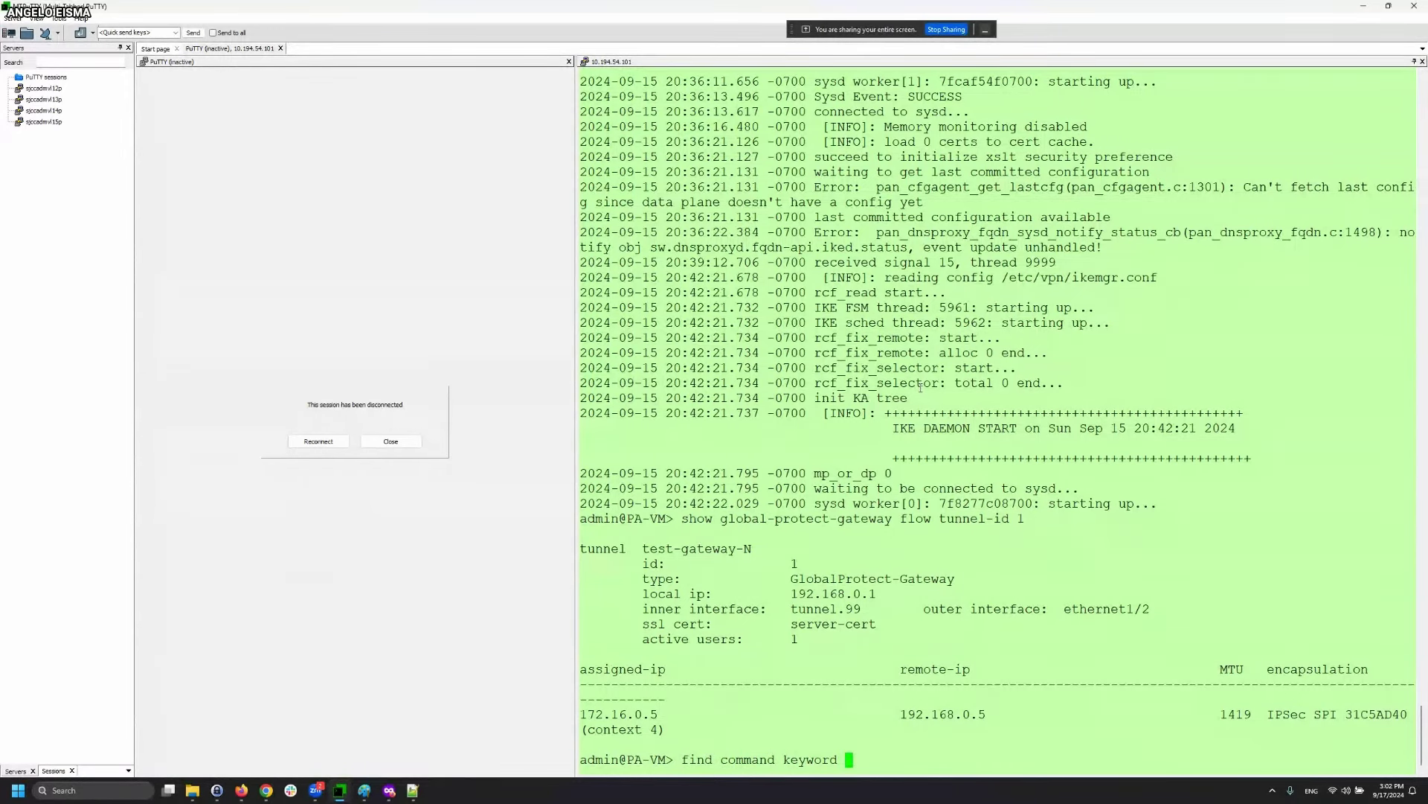
{"action": "type", "text": "logging-level"}
{"action": "key", "text": "Return"}
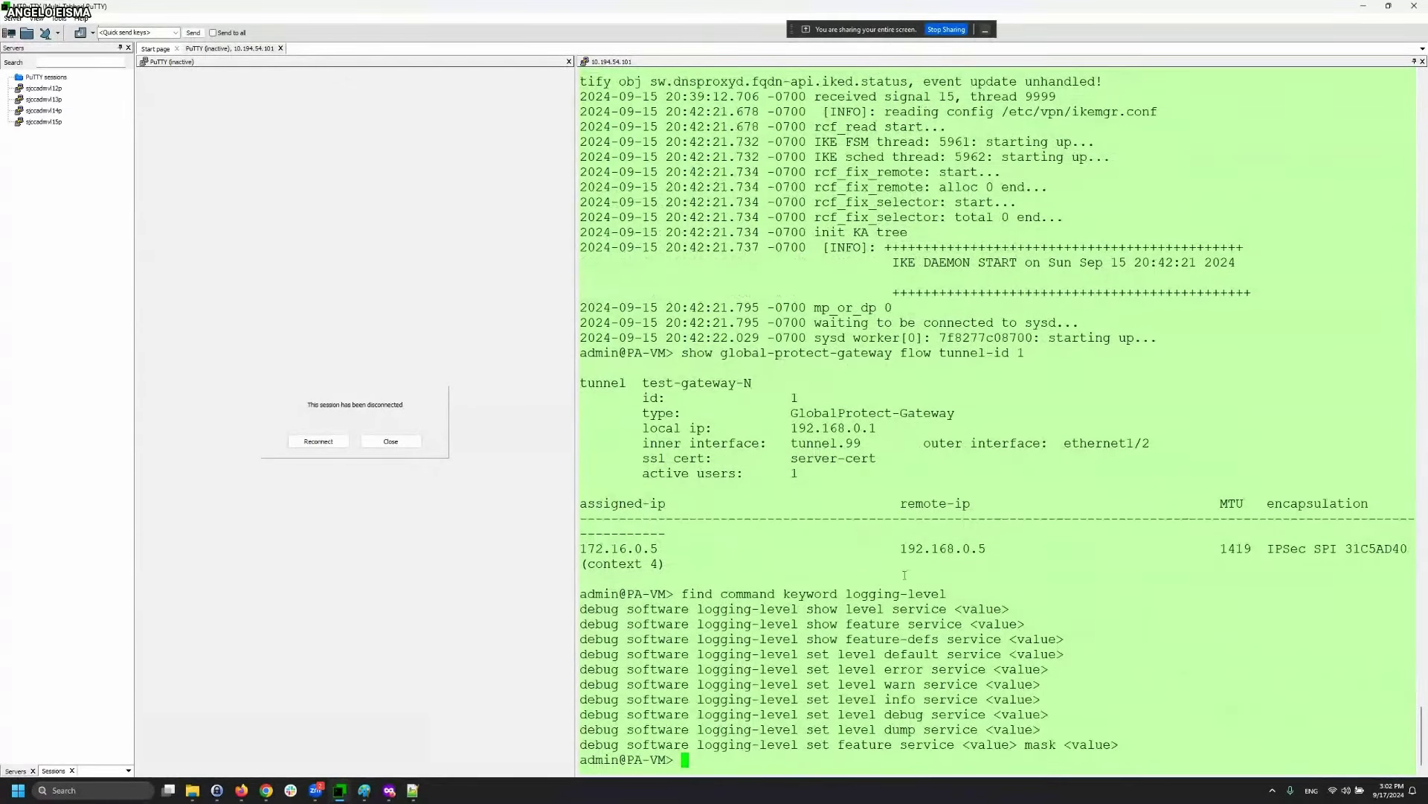
- Check ikemgr's logging level with debug software logging-level show level service ikemgr
{"action": "double_click", "coordinate": [603, 655]}
{"action": "left_click_drag", "start_coordinate": [581, 609], "coordinate": [947, 608]}
{"action": "right_click", "coordinate": [990, 579]}
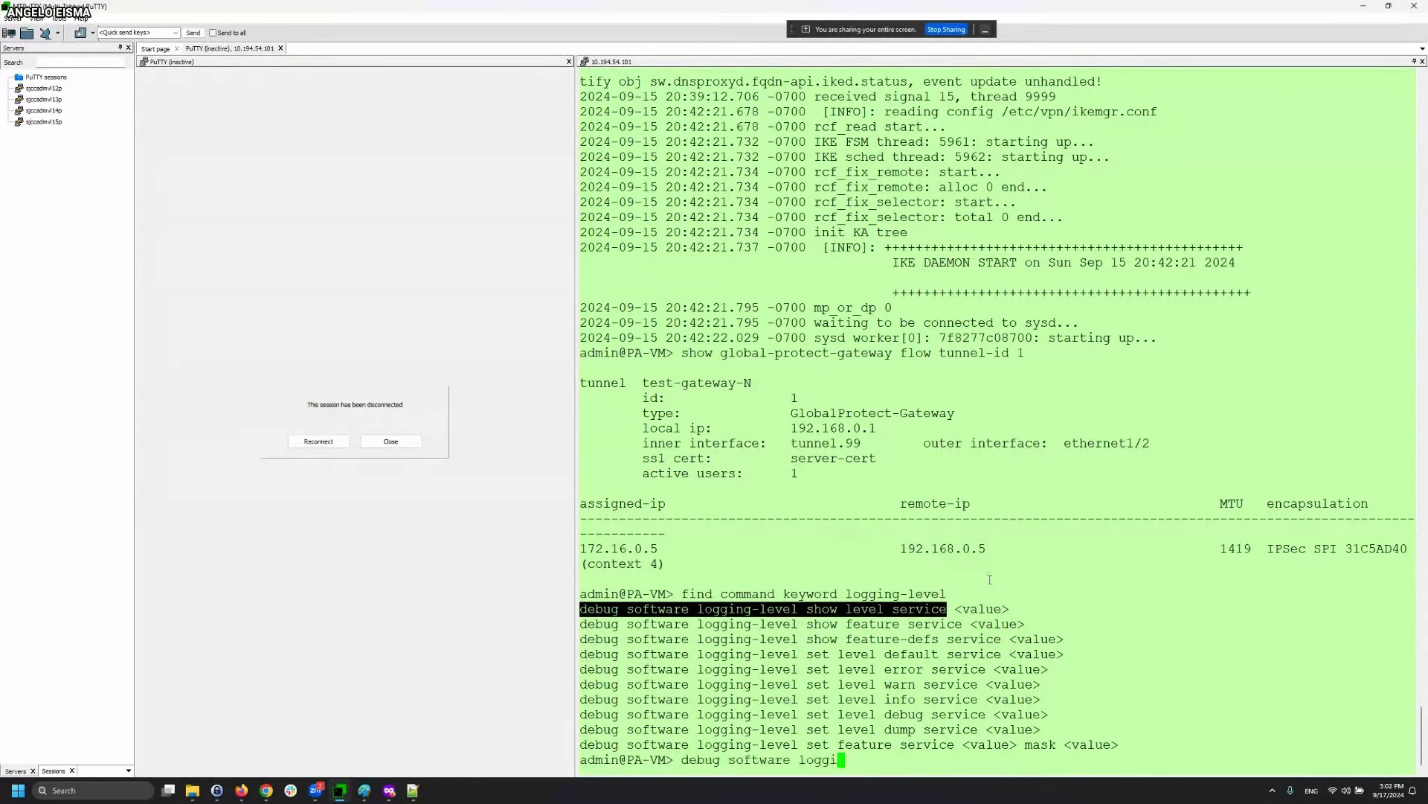
{"action": "type", "text": "ikemgr"}
{"action": "key", "text": "Return"}
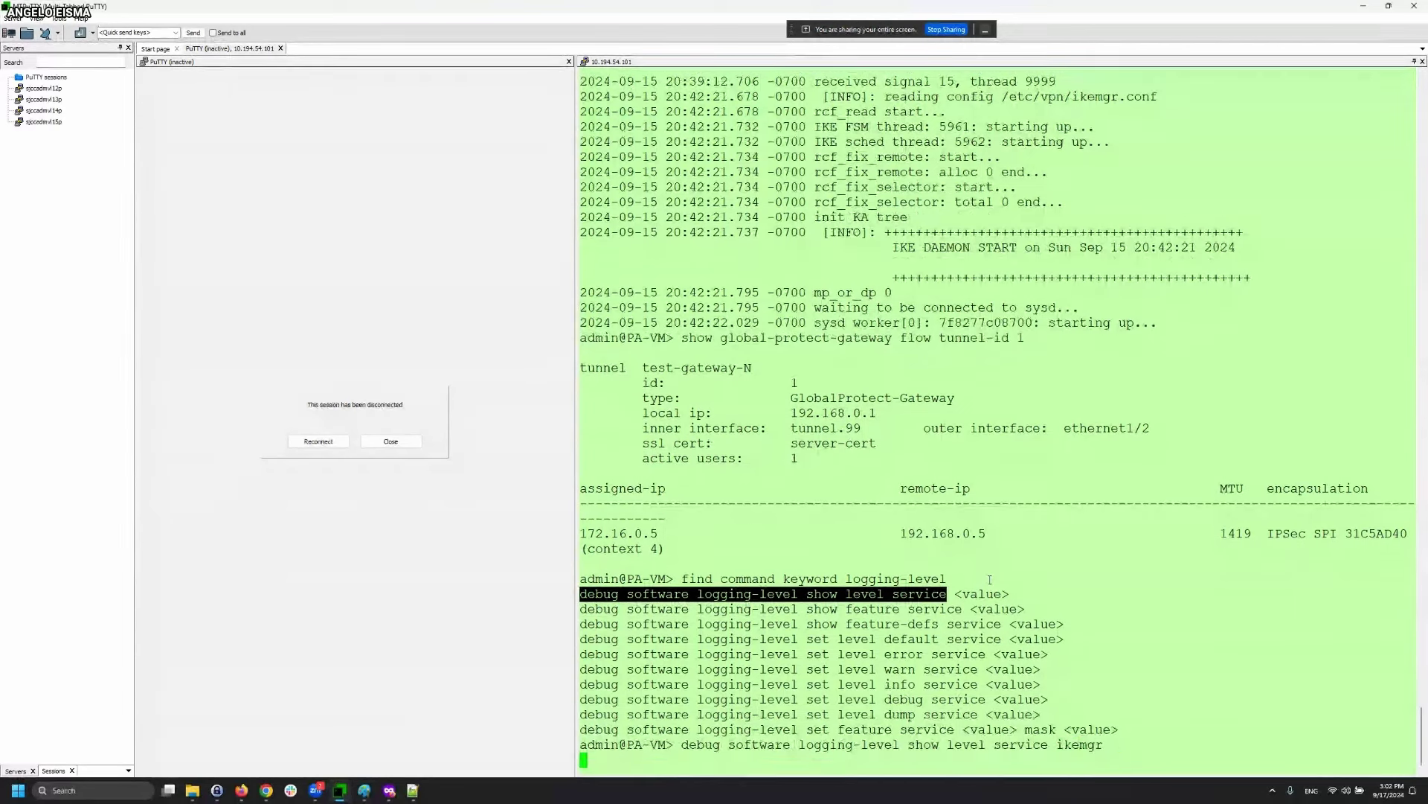
- Paste the set level debug service logging command at the prompt
{"action": "key", "text": "Up"}
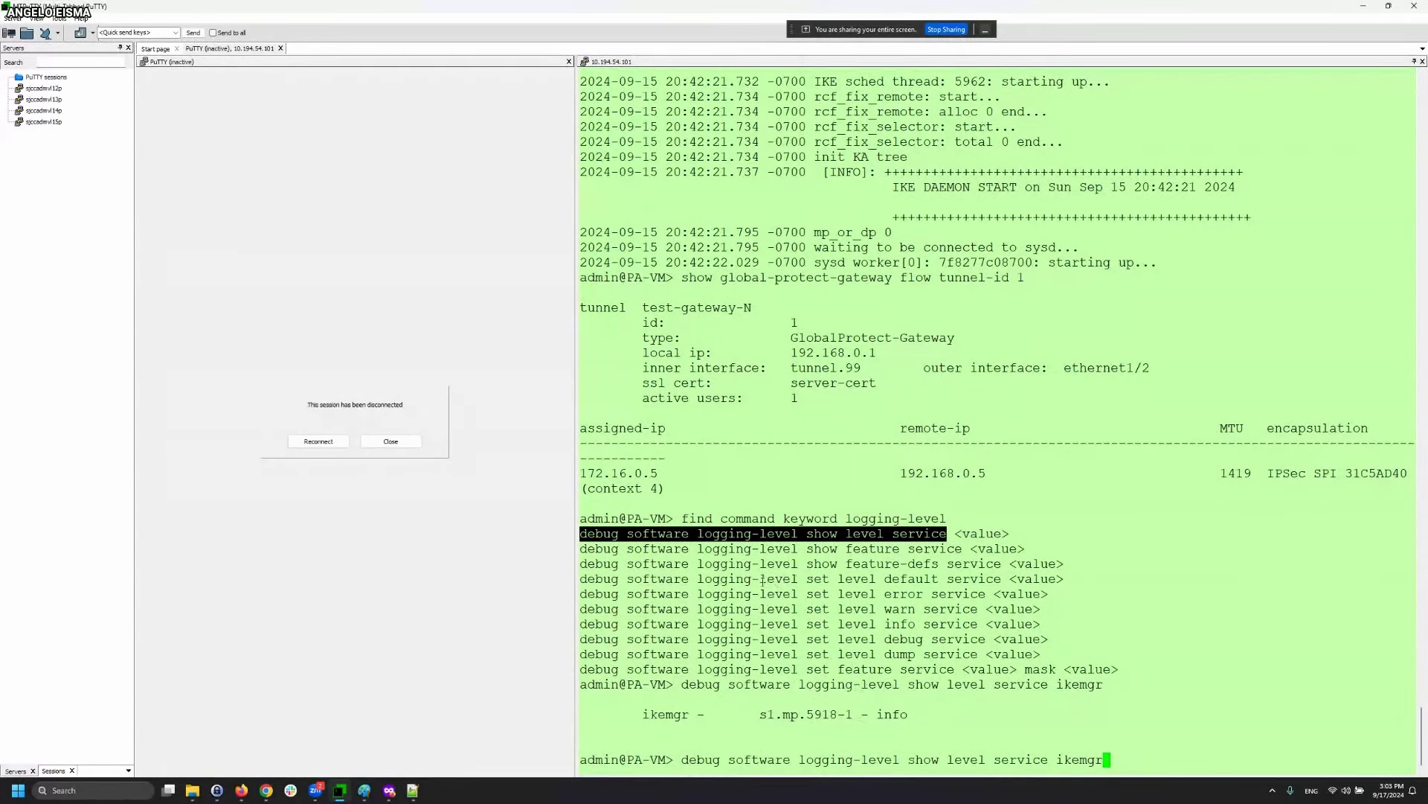
{"action": "left_click_drag", "start_coordinate": [580, 639], "coordinate": [949, 640]}
{"action": "right_click", "coordinate": [1325, 626]}
{"action": "key", "text": "ctrl+u"}
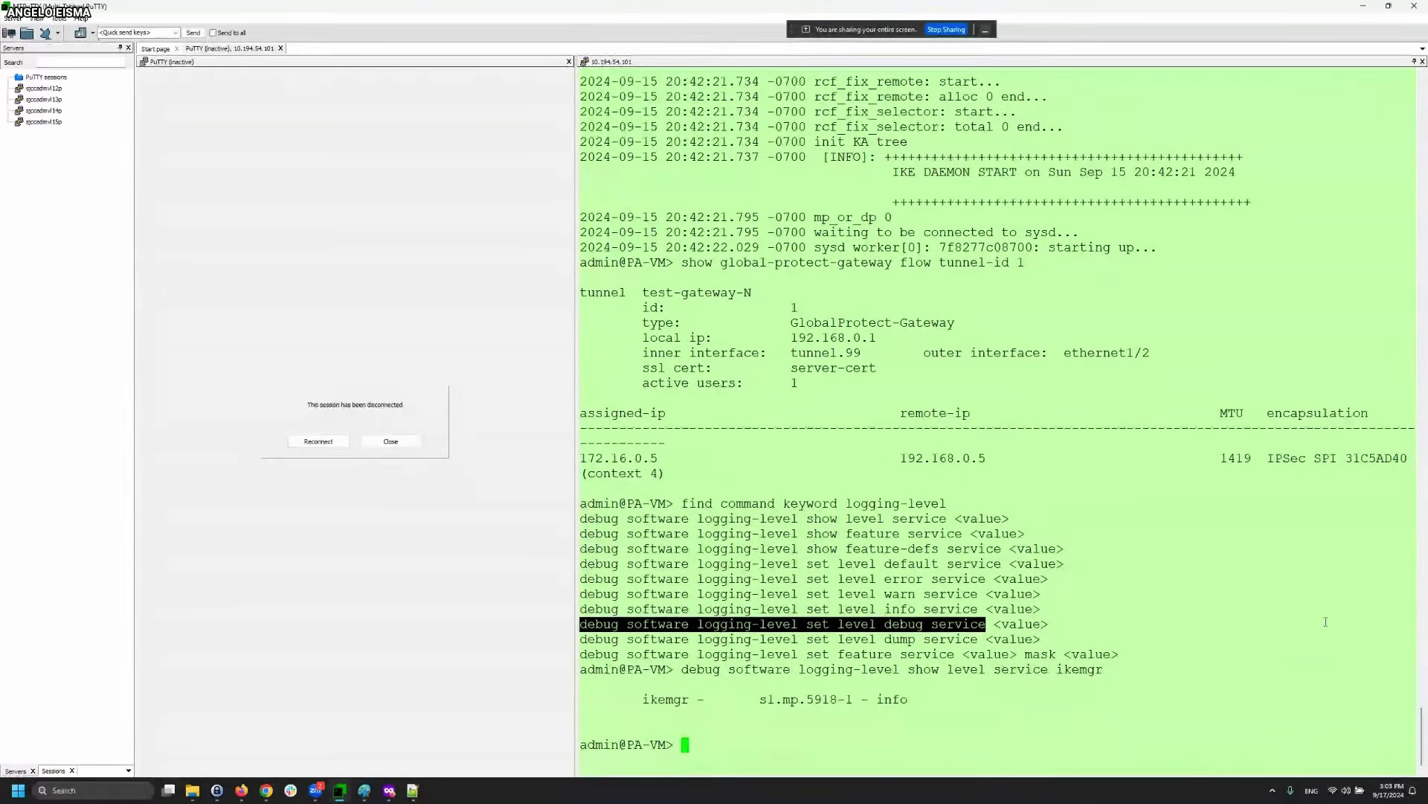
{"action": "right_click", "coordinate": [1325, 622]}
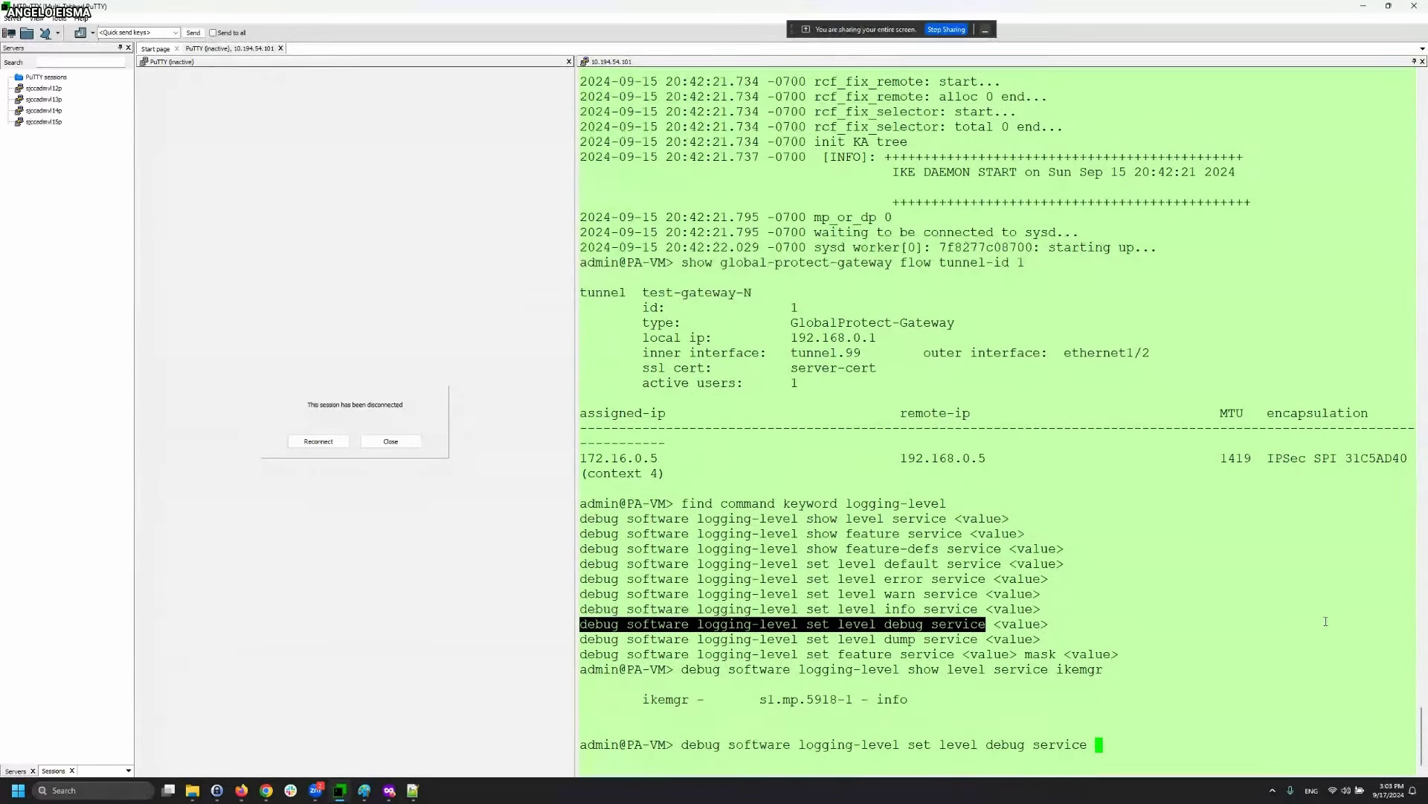
- Set ikemgr logging to debug level
{"action": "key", "text": "ctrl+u"}
{"action": "right_click", "coordinate": [1325, 621]}
{"action": "type", "text": "ikemgr"}
{"action": "key", "text": "Return"}
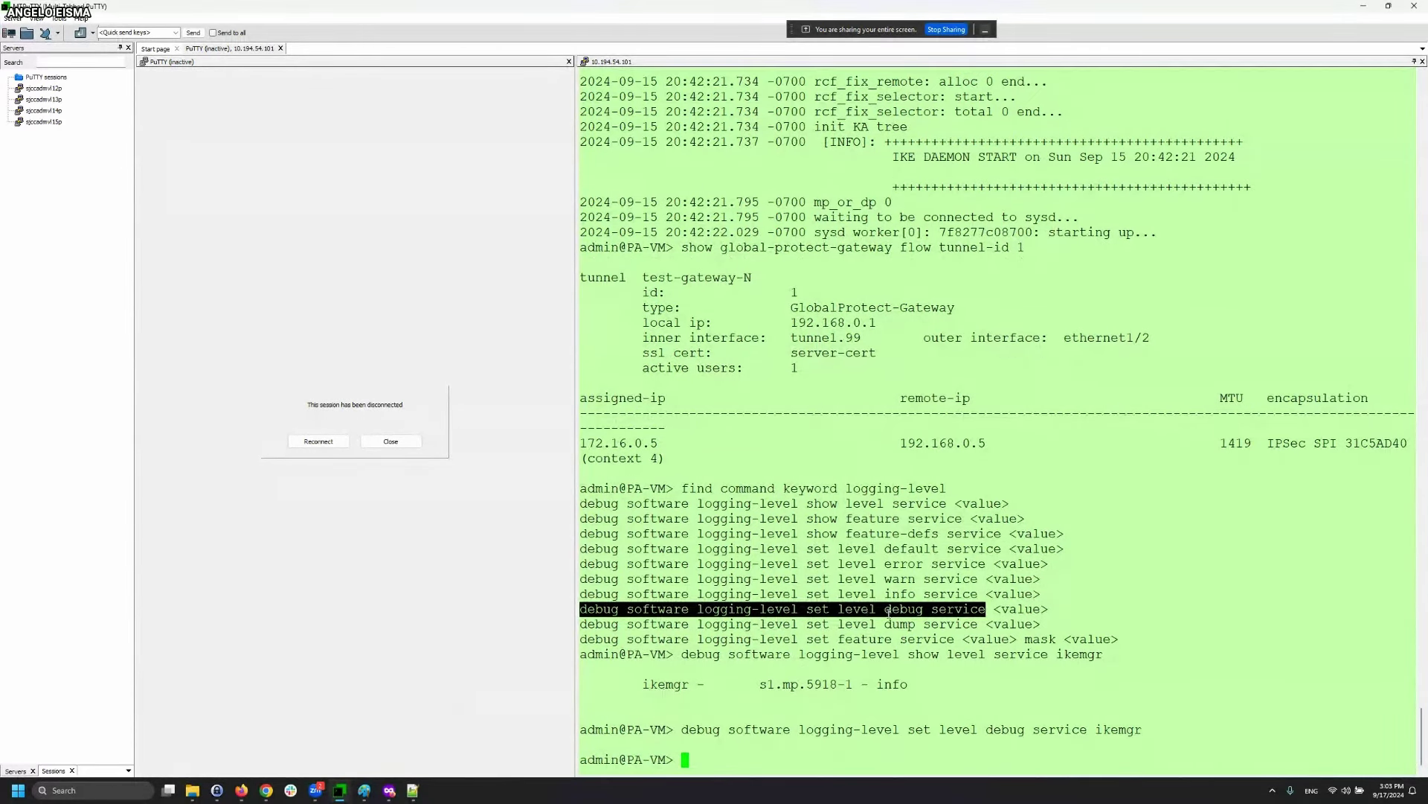
- Refresh the GlobalProtect connection on the win04 VM console
{"action": "left_click", "coordinate": [246, 789]}
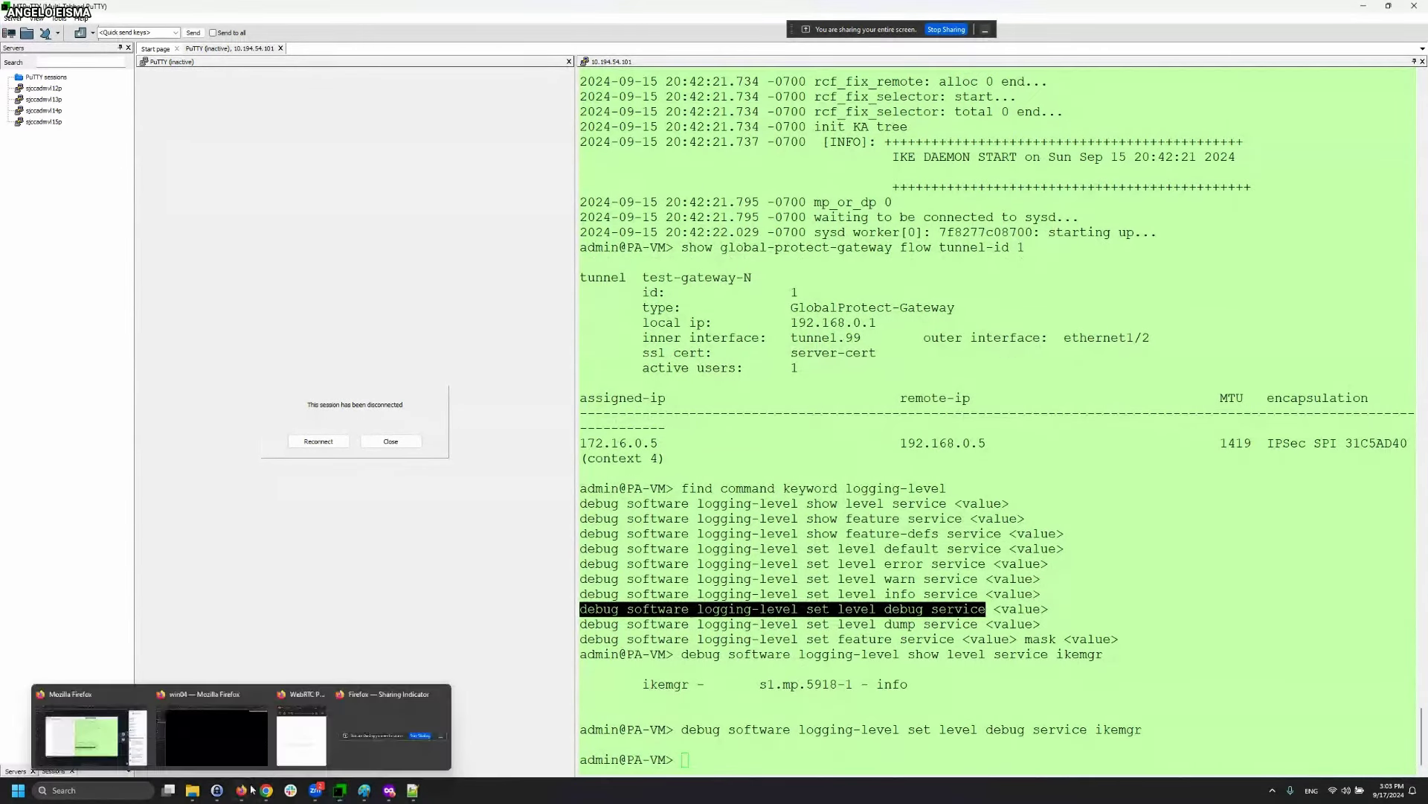
{"action": "left_click", "coordinate": [216, 725]}
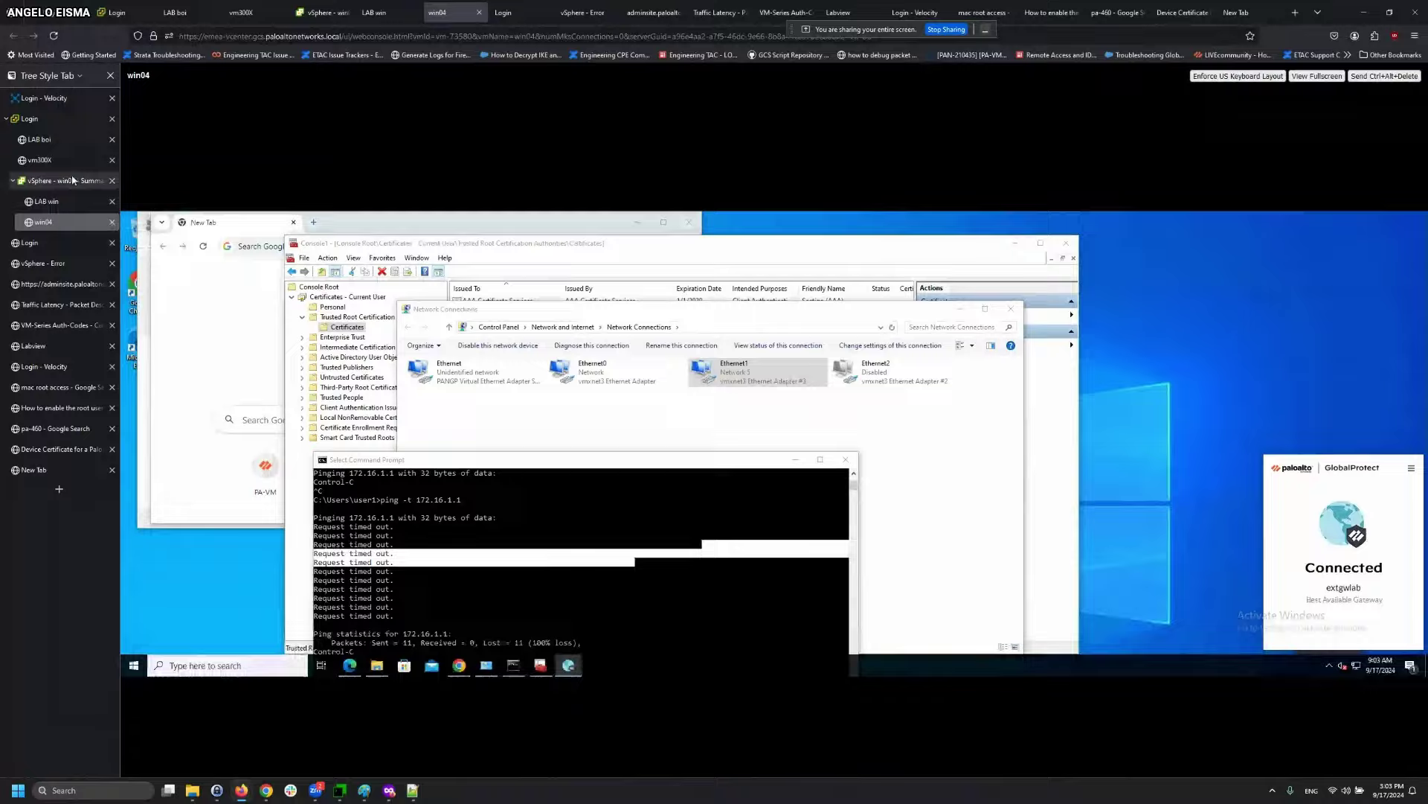
{"action": "left_click", "coordinate": [67, 180]}
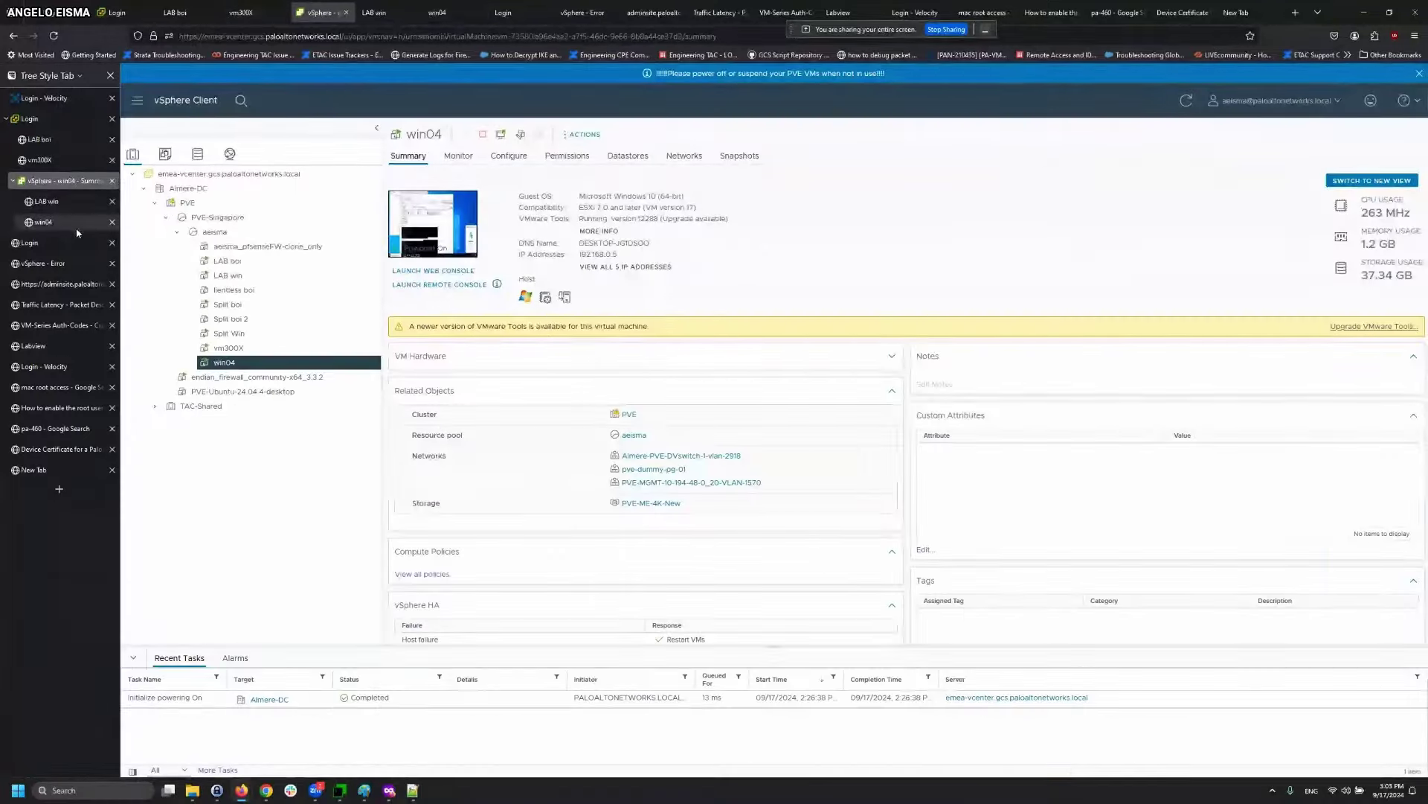
{"action": "left_click", "coordinate": [74, 221]}
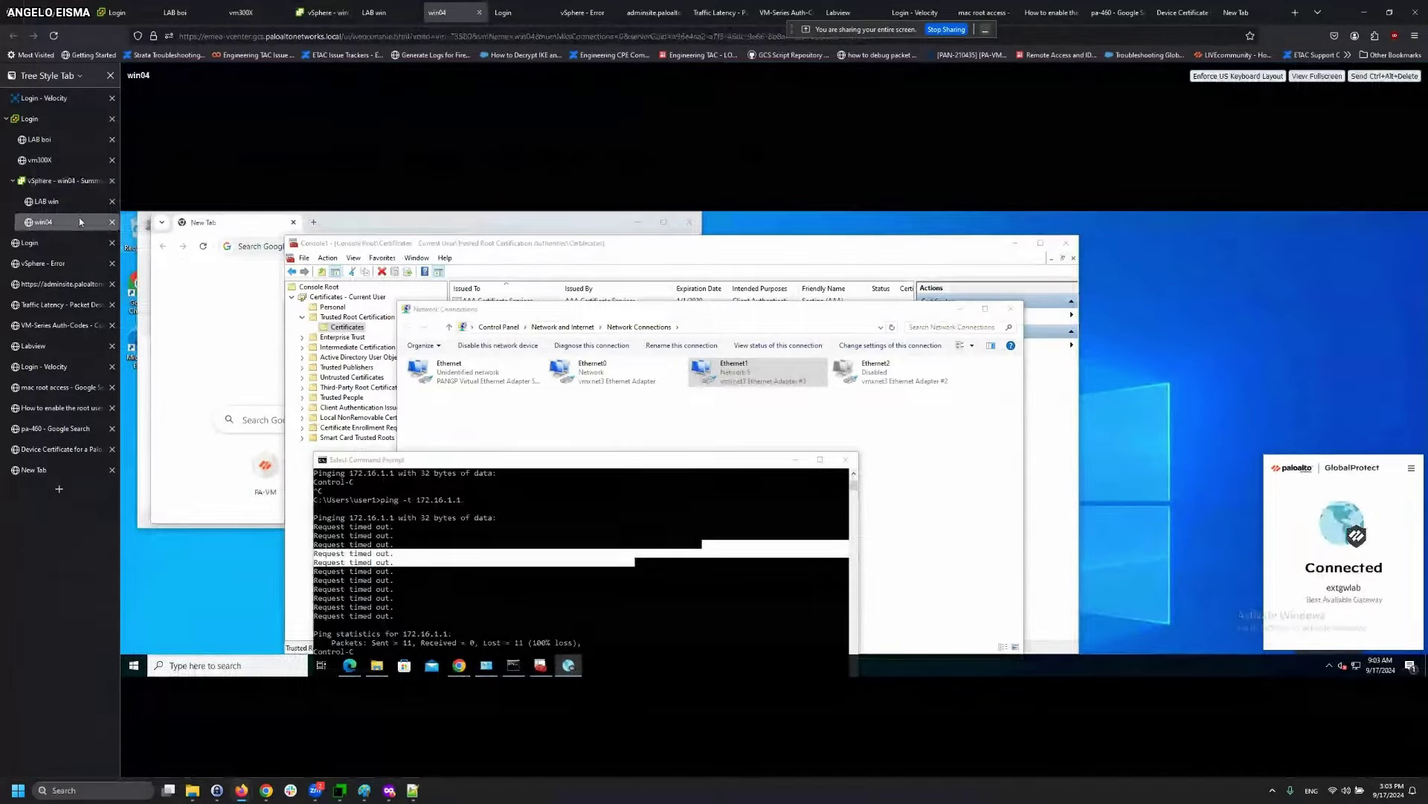
{"action": "left_click", "coordinate": [1412, 468]}
{"action": "left_click", "coordinate": [1368, 475]}
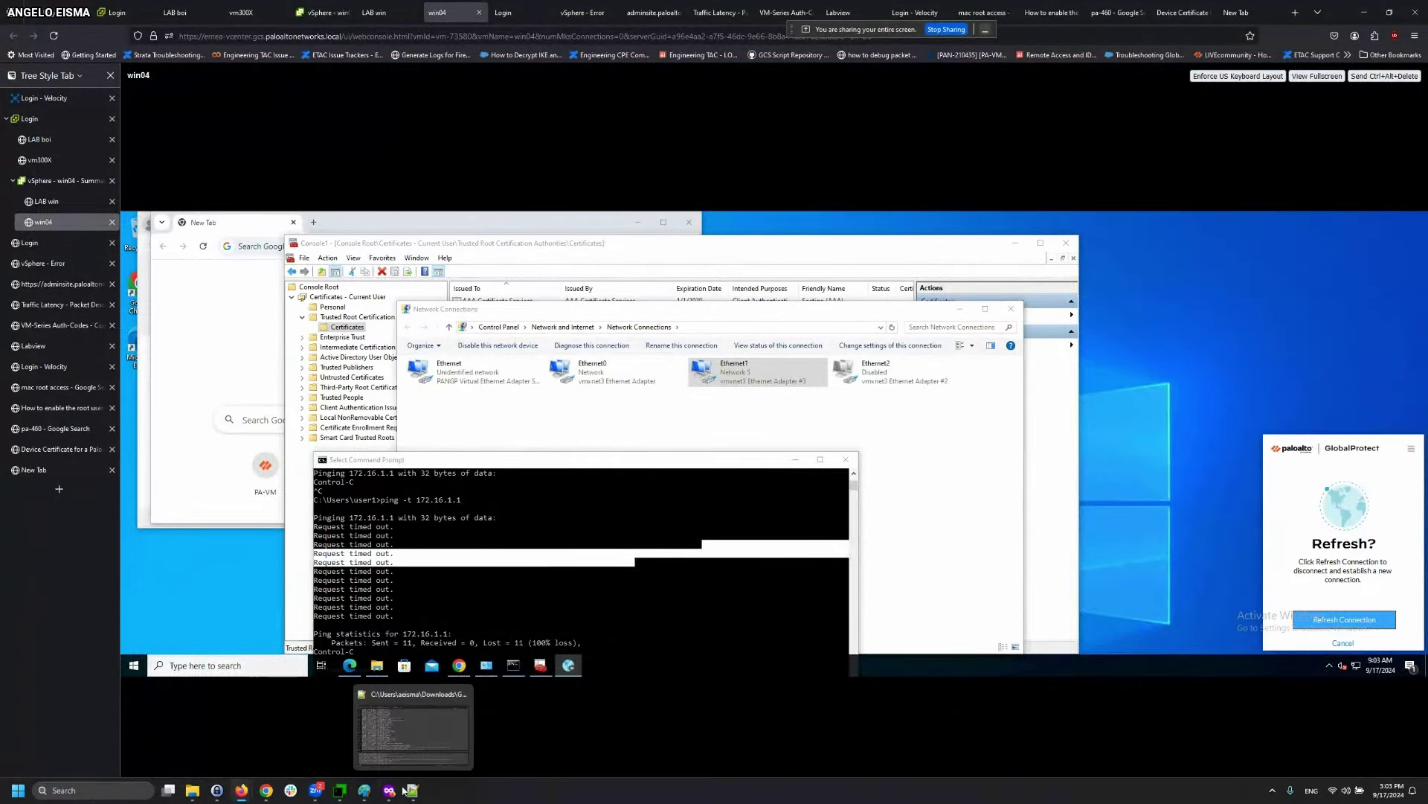
- Follow ikemgr.log live with tail follow yes mp-log ikemgr.log
{"action": "left_click", "coordinate": [340, 790]}
{"action": "left_click", "coordinate": [764, 635]}
{"action": "type", "text": "tail foy es"}
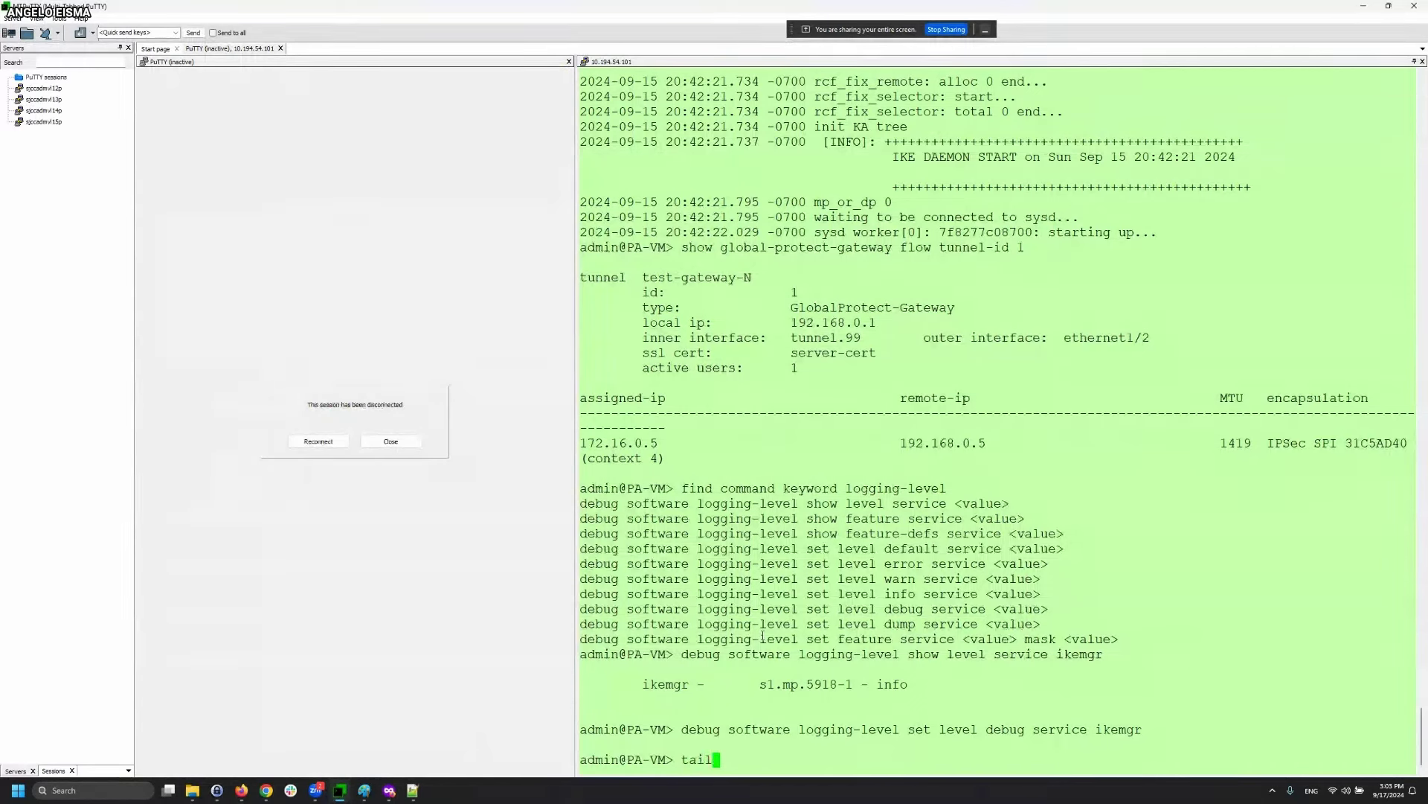
{"action": "key", "text": "BackSpace"}
{"action": "key", "text": "BackSpace"}
{"action": "key", "text": "BackSpace"}
{"action": "key", "text": "BackSpace"}
{"action": "key", "text": "BackSpace"}
{"action": "key", "text": "BackSpace"}
{"action": "type", "text": "follow yes mp-log ikemgr.log"}
{"action": "key", "text": "Return"}
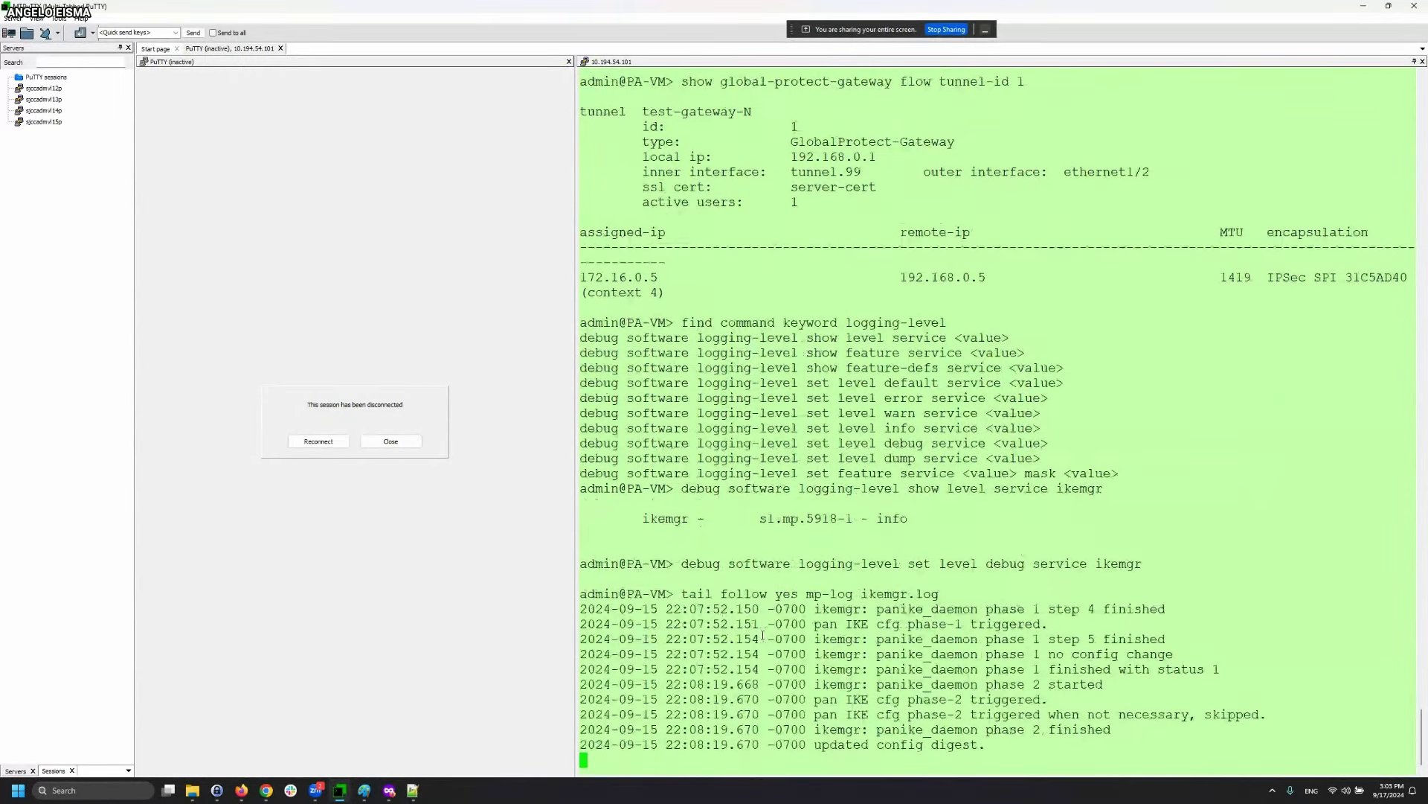
{"action": "key", "text": "Return"}
{"action": "key", "text": "Return"}
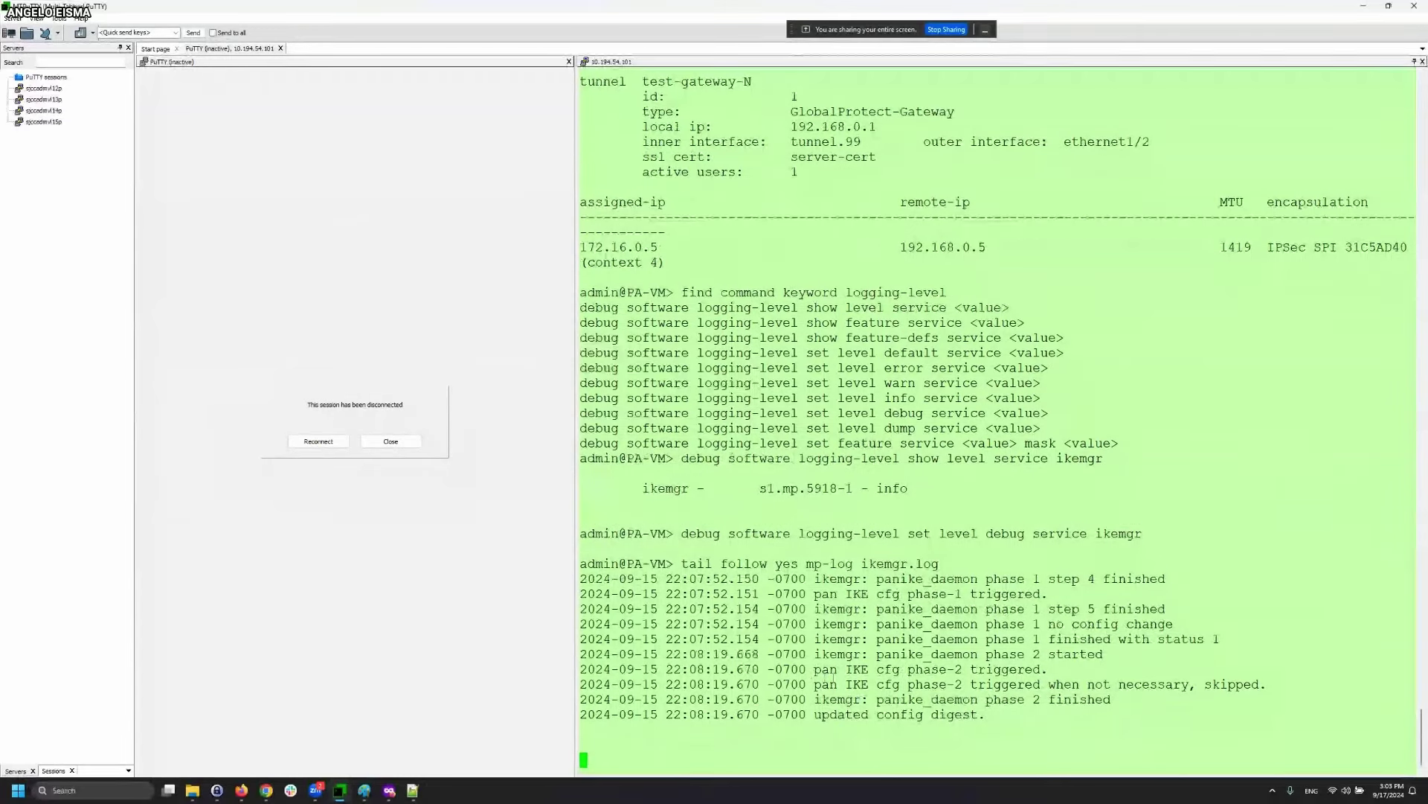
- Refresh GlobalProtect and reconnect it to the portal
{"action": "mouse_move", "coordinate": [241, 790]}
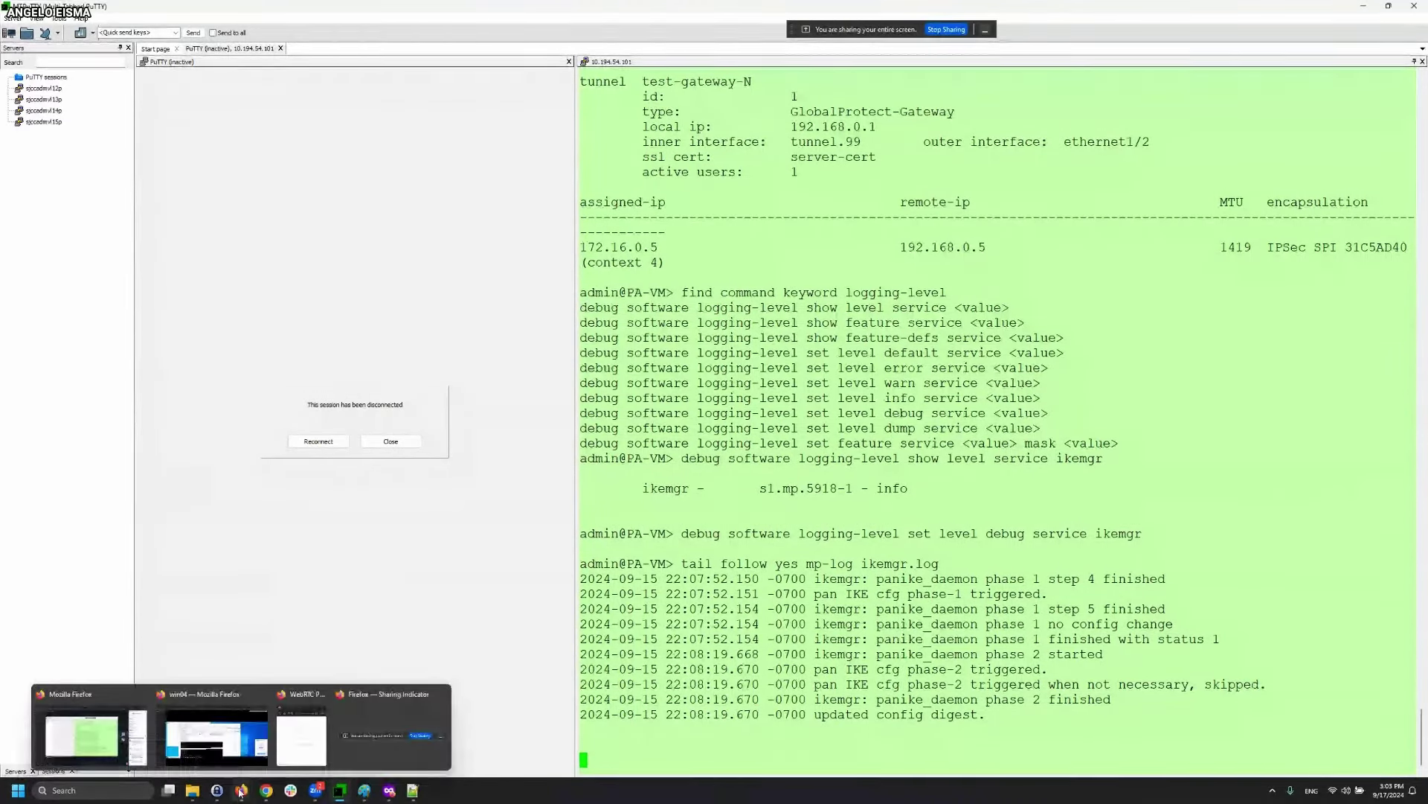
{"action": "left_click", "coordinate": [195, 718]}
{"action": "left_click", "coordinate": [1365, 623]}
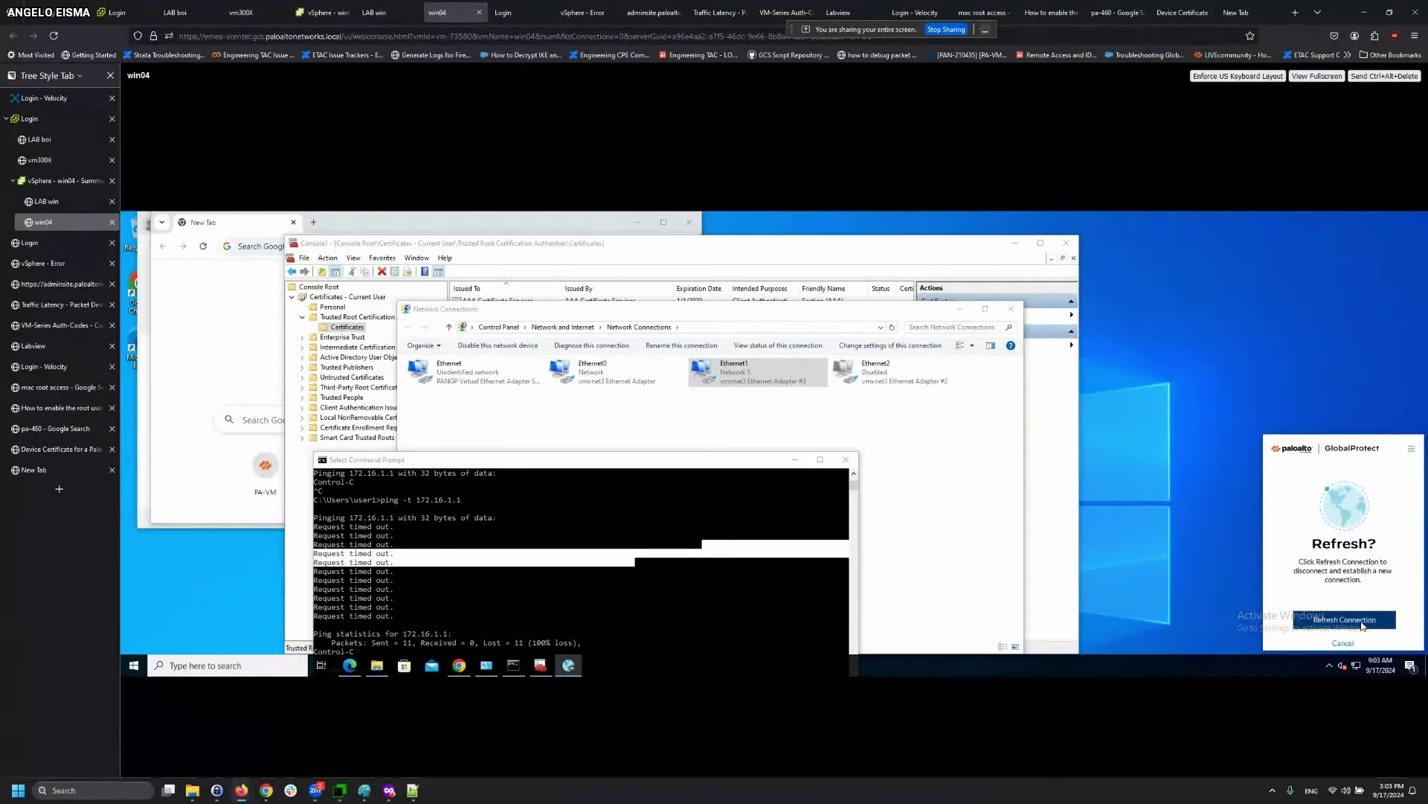
{"action": "mouse_move", "coordinate": [370, 798]}
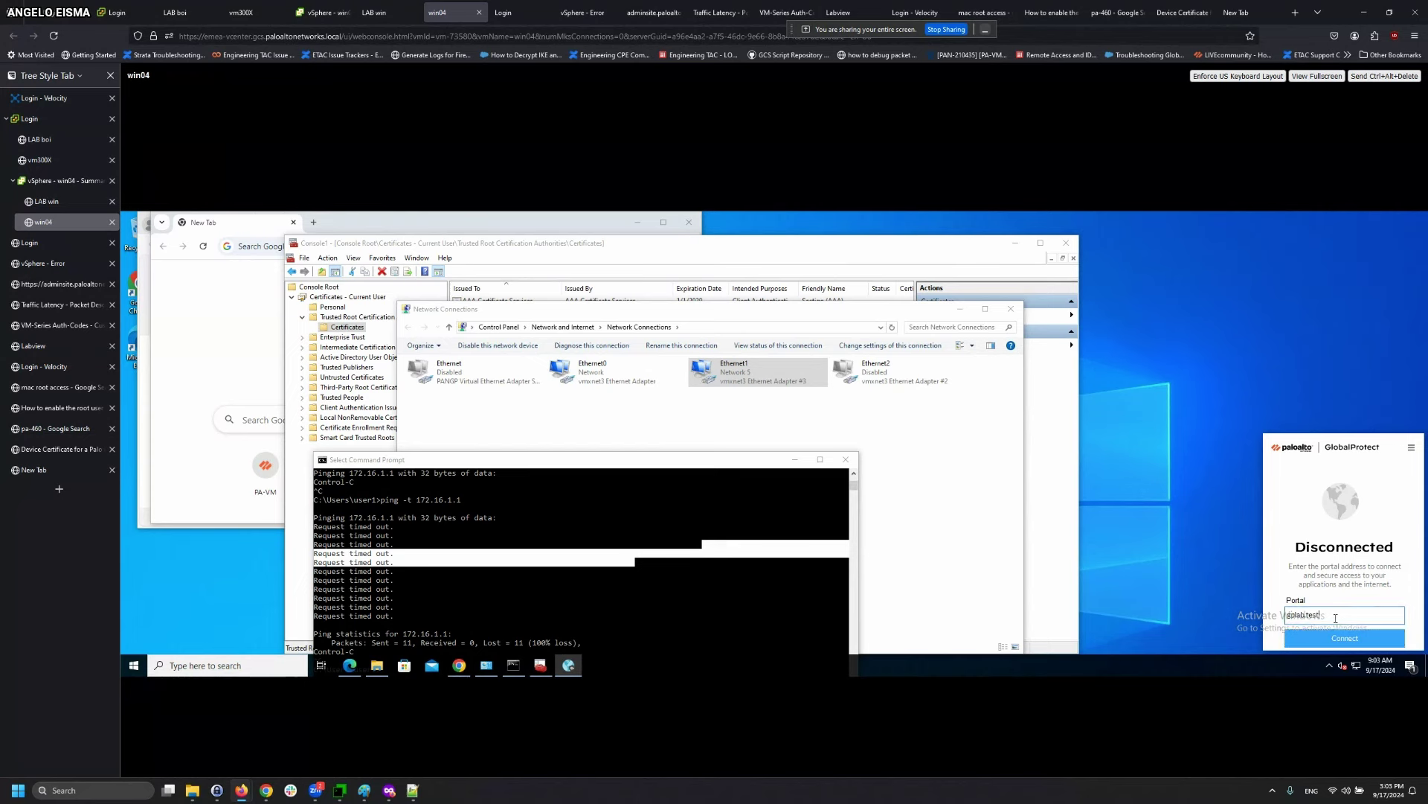
{"action": "left_click", "coordinate": [1337, 639]}
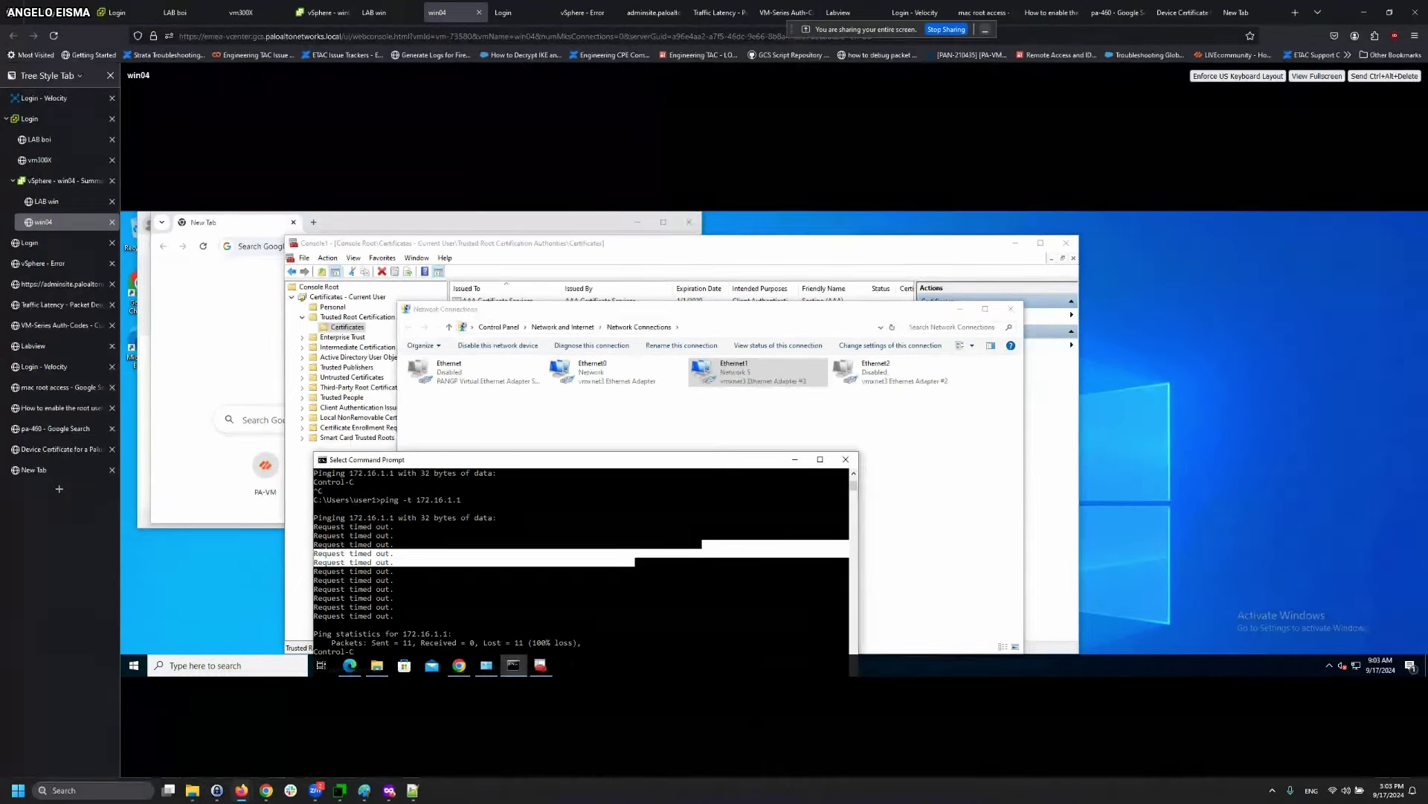
- Ping gplab.test from the command prompt, then stop it
{"action": "left_click_drag", "start_coordinate": [573, 459], "coordinate": [657, 283]}
{"action": "type", "text": "ping"}
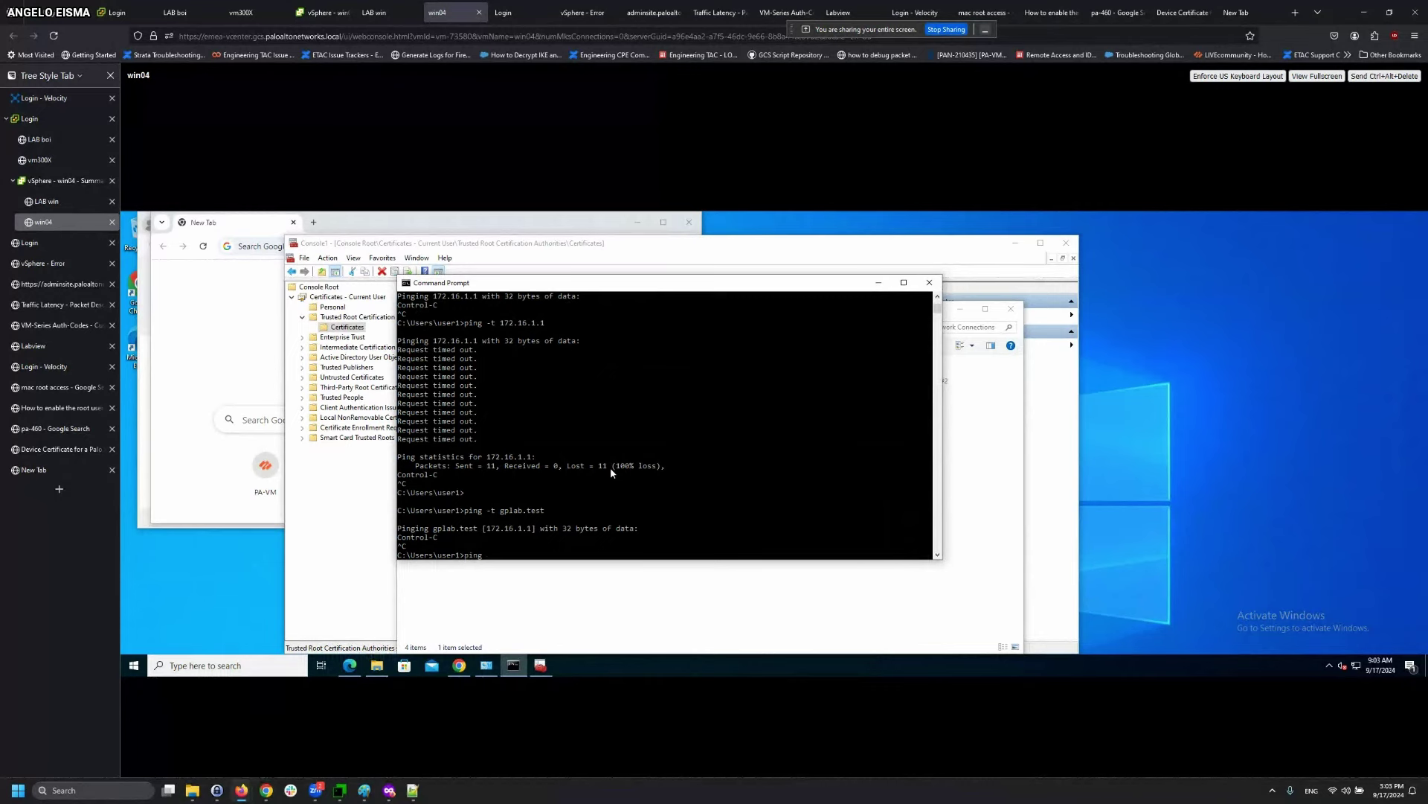
{"action": "type", "text": " gplab.test"}
{"action": "key", "text": "Return"}
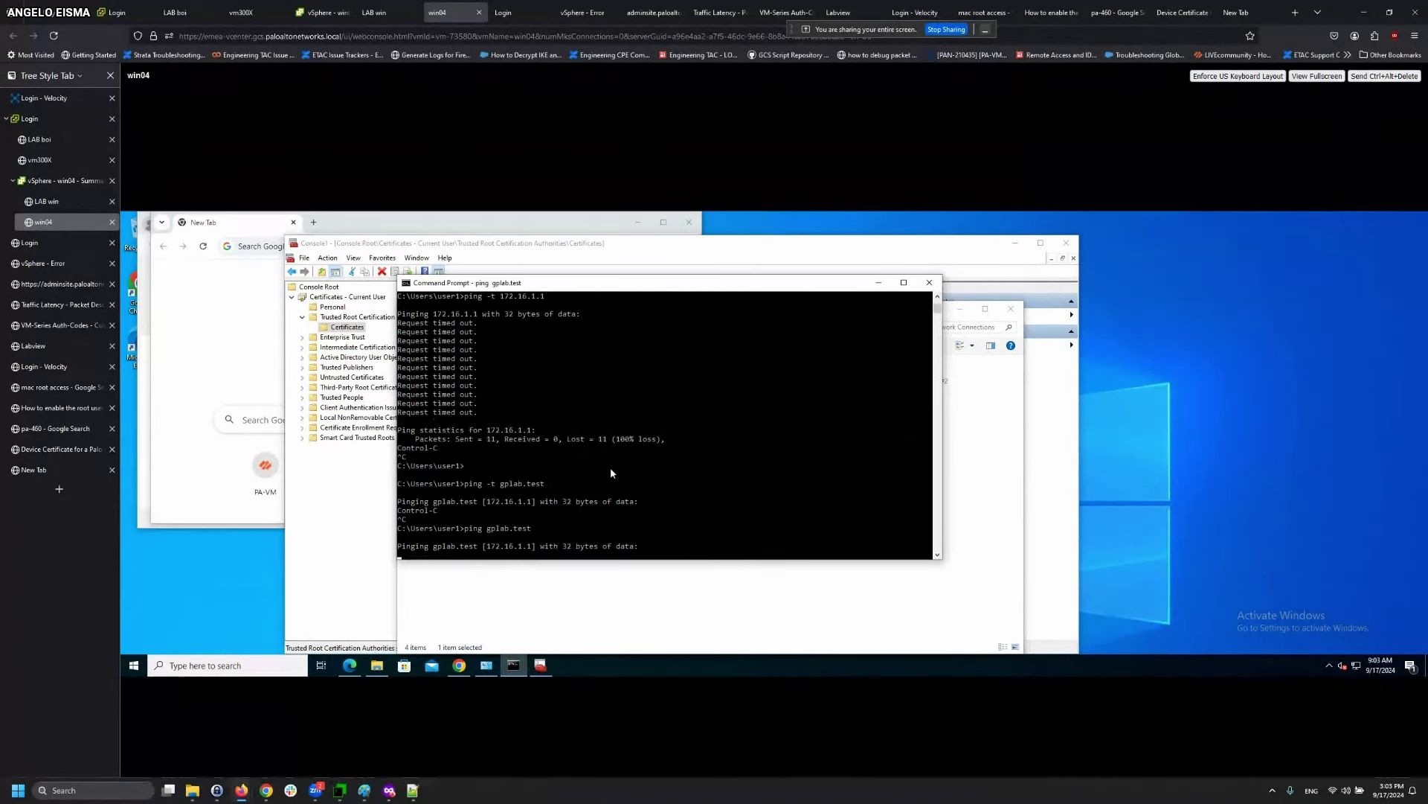
{"action": "key", "text": "ctrl+c"}
- Reconnect GlobalProtect to the gplab.test portal and open its Settings window
{"action": "left_click", "coordinate": [1330, 666]}
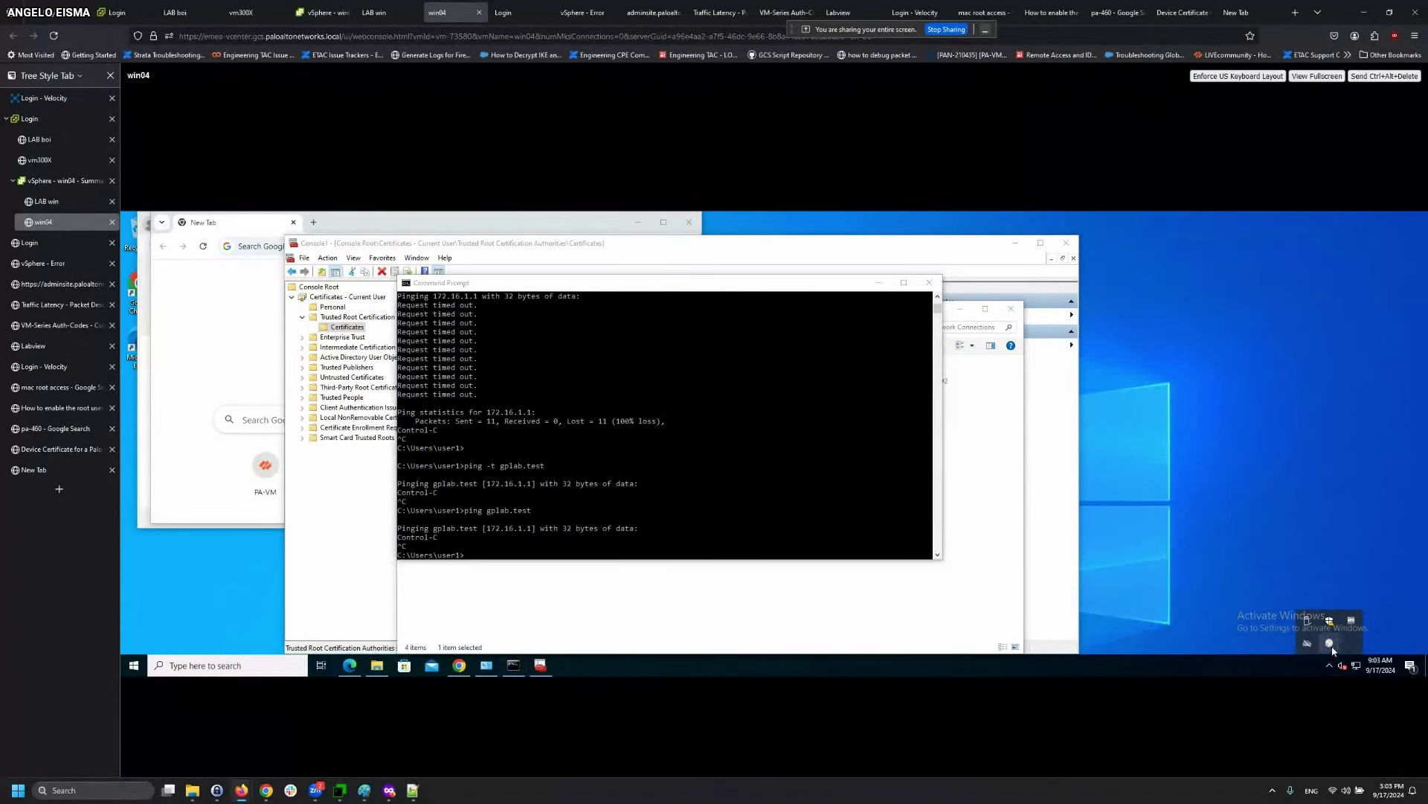
{"action": "left_click", "coordinate": [1335, 649]}
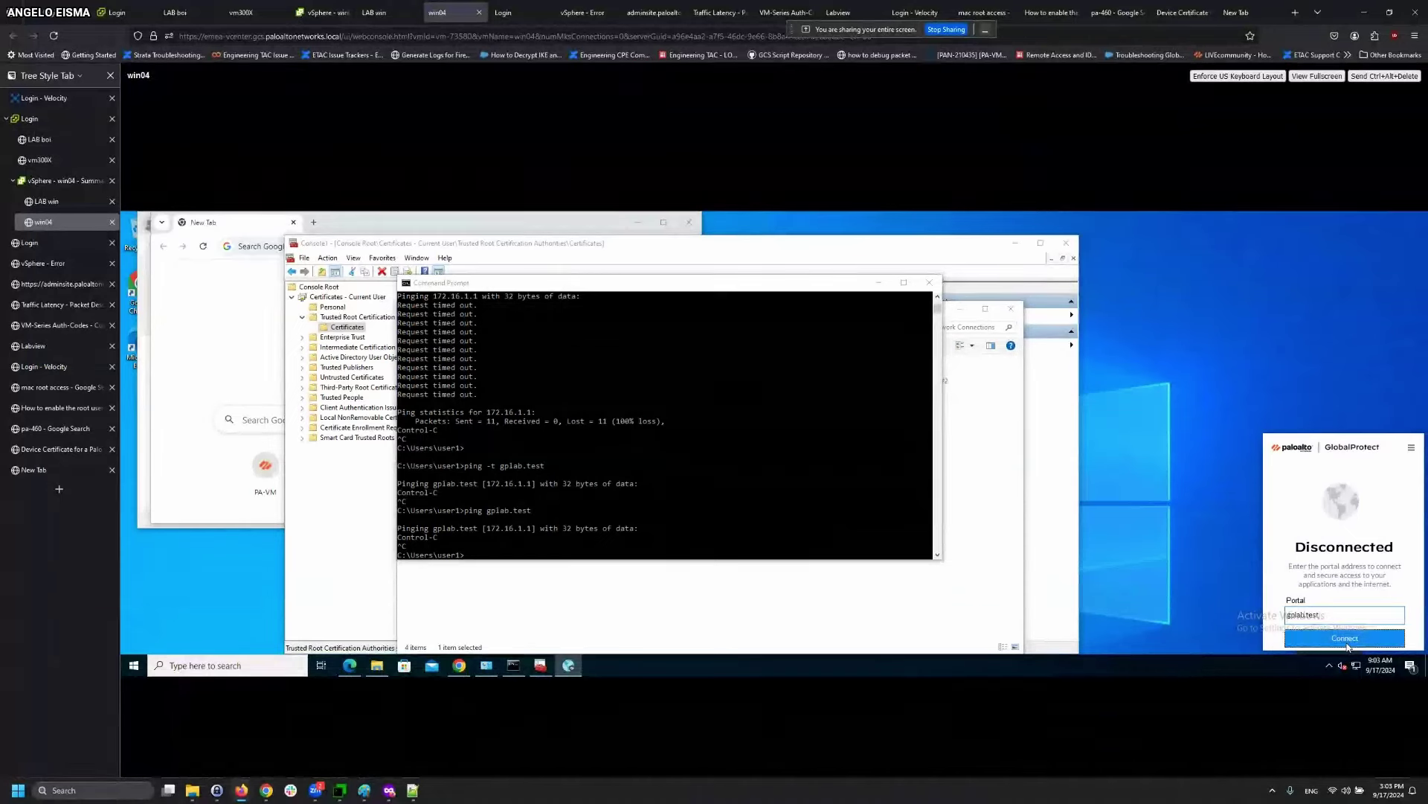
{"action": "left_click", "coordinate": [1347, 644]}
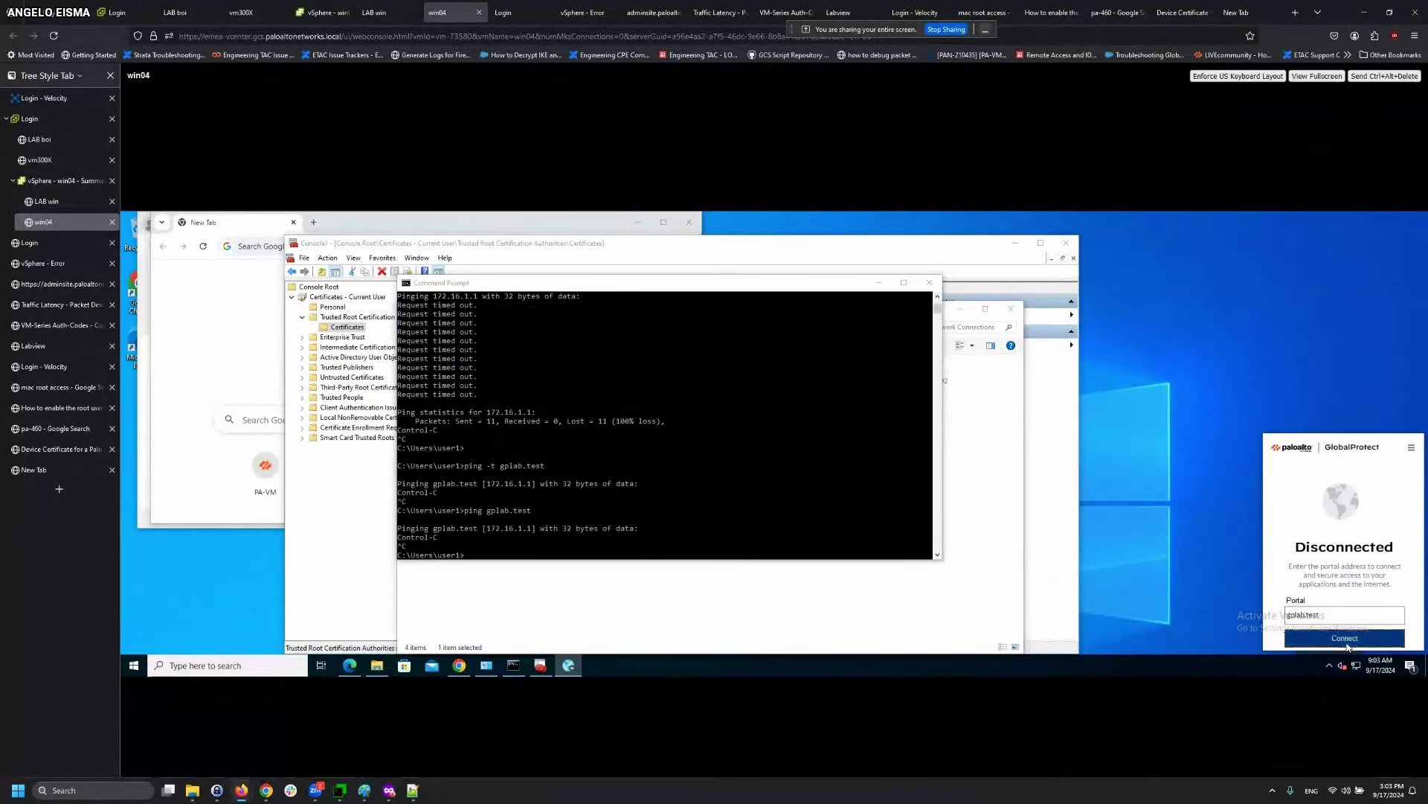
{"action": "left_click", "coordinate": [1412, 447]}
{"action": "left_click", "coordinate": [1387, 454]}
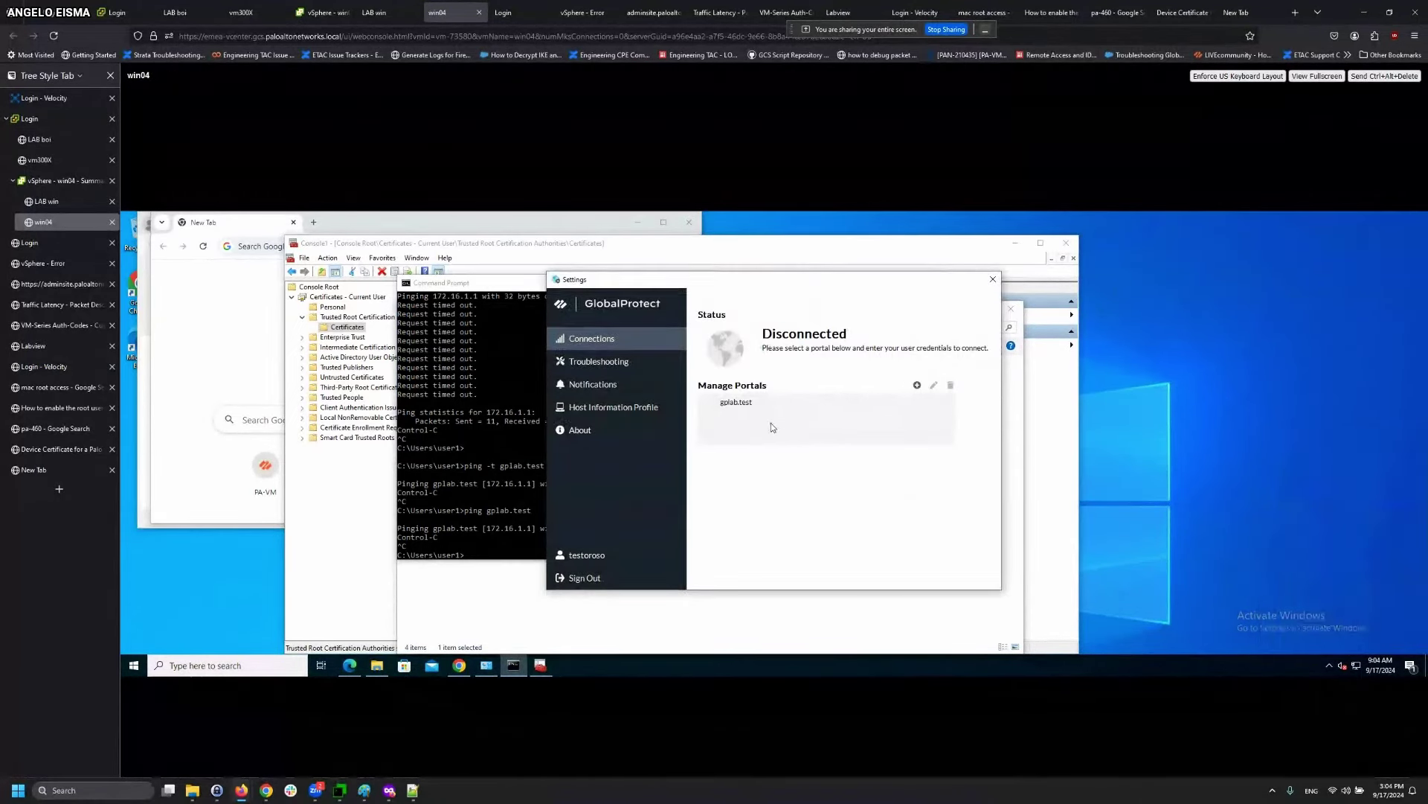
- Open the network adapters list from Network & Internet settings and close GlobalProtect Settings
{"action": "left_click", "coordinate": [1356, 666]}
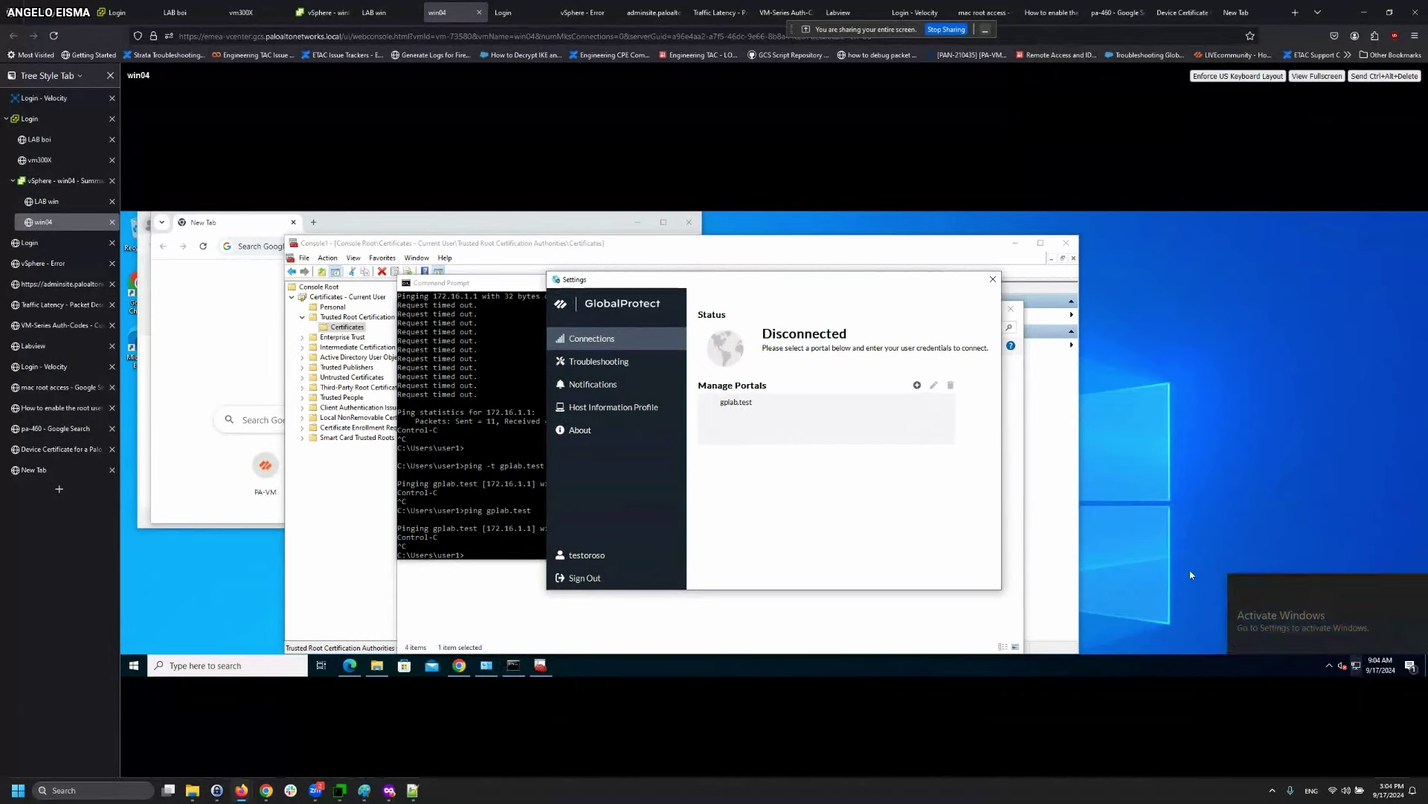
{"action": "left_click", "coordinate": [1285, 633]}
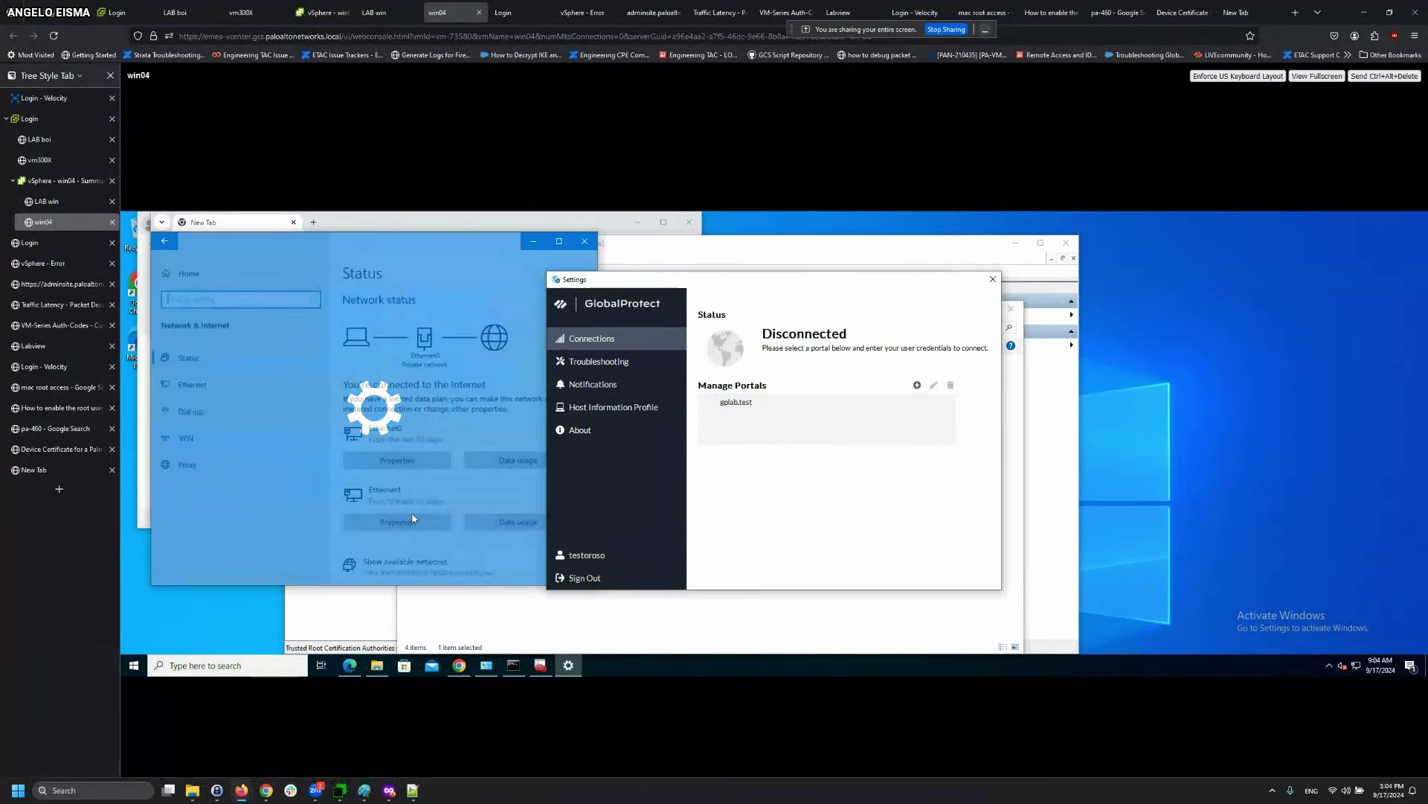
{"action": "scroll", "coordinate": [398, 551], "scroll_direction": "down", "scroll_amount": 3}
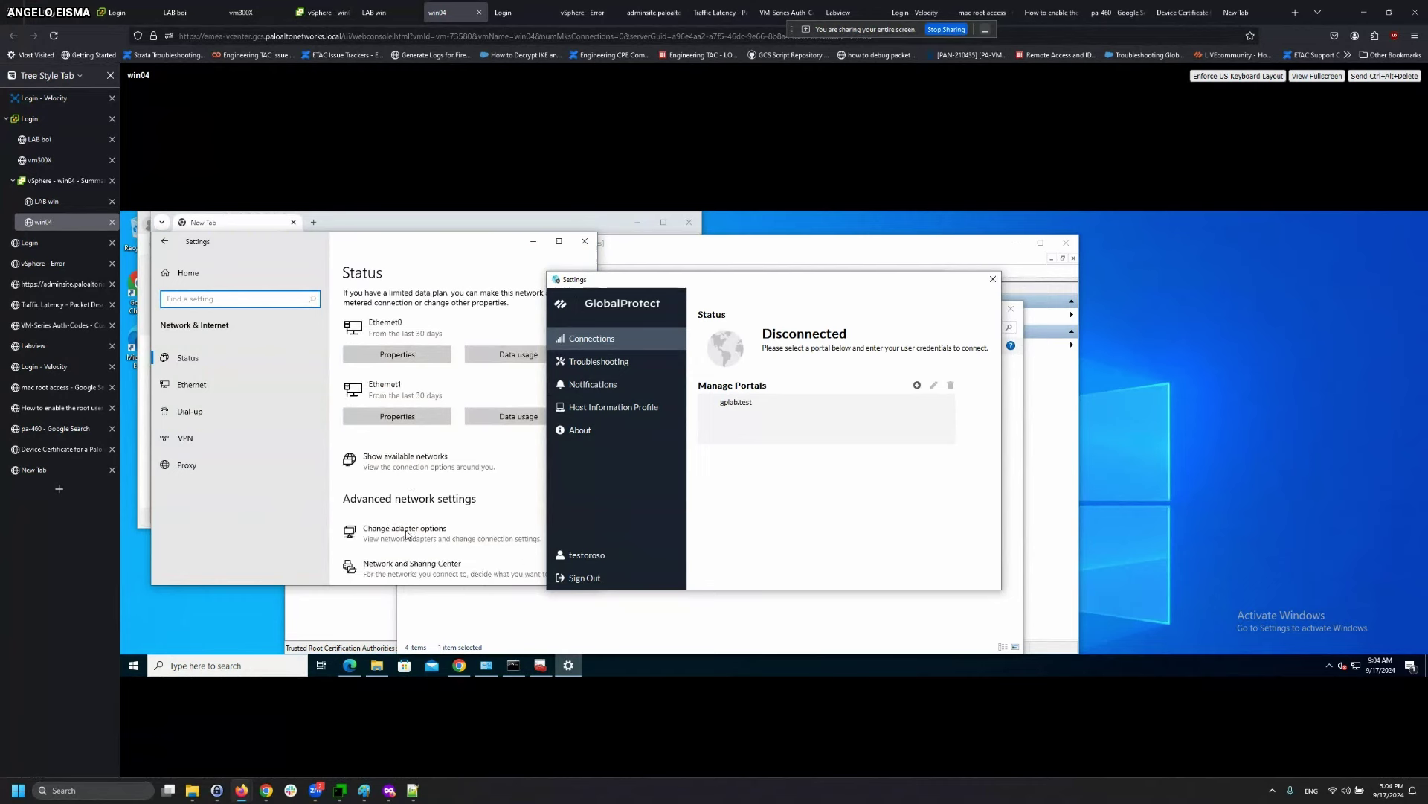
{"action": "left_click", "coordinate": [408, 531]}
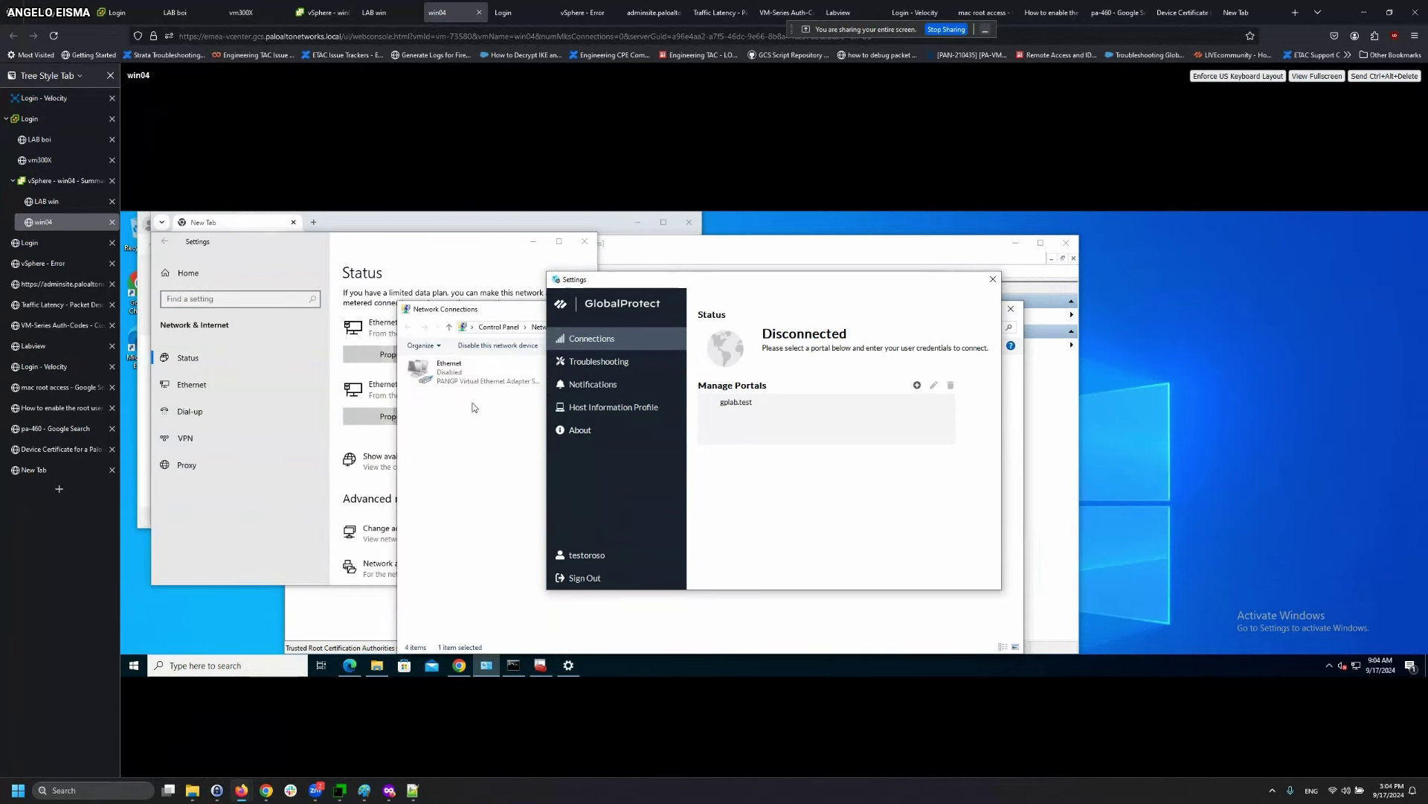
{"action": "left_click", "coordinate": [992, 279]}
- Review Ethernet0's connection details, then close its status window
{"action": "left_click", "coordinate": [615, 406]}
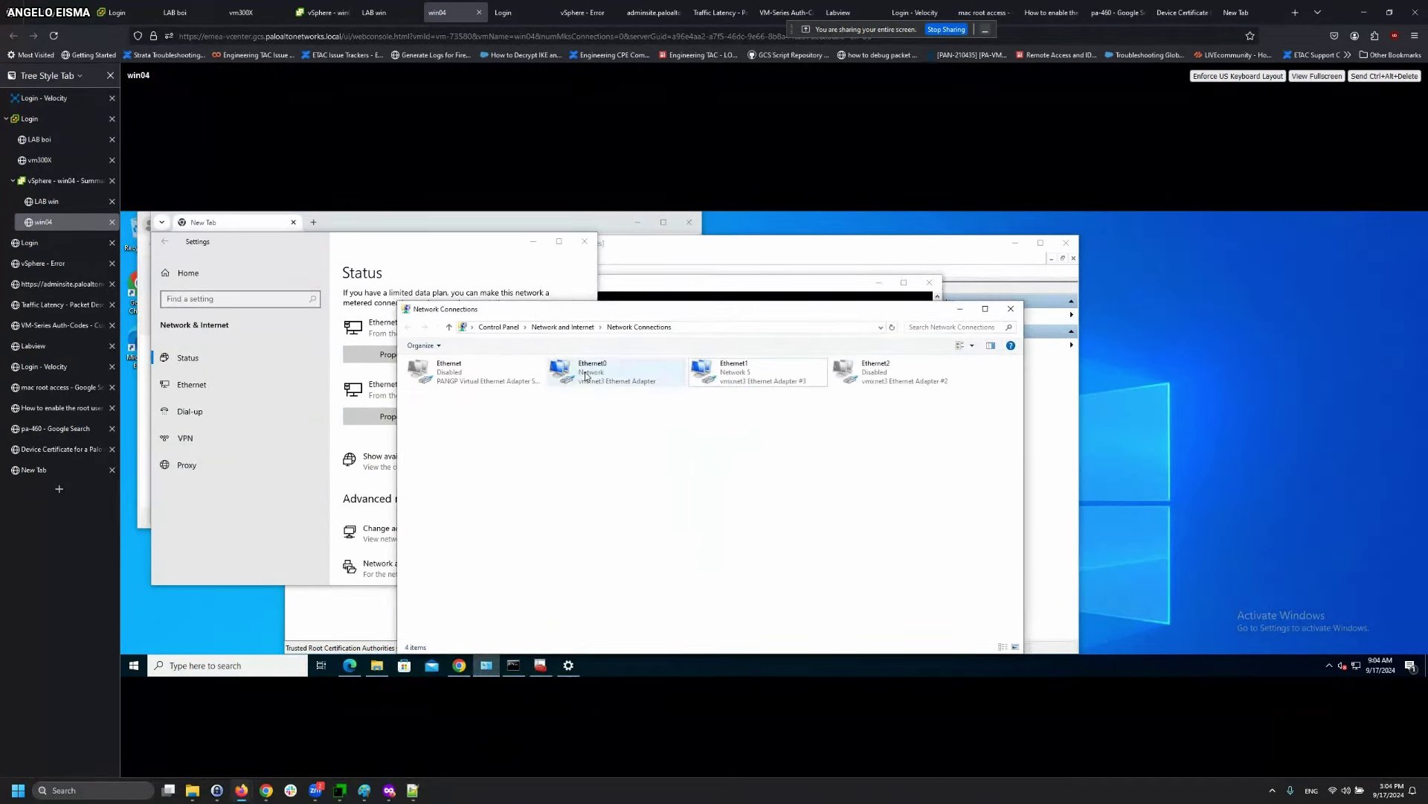
{"action": "double_click", "coordinate": [615, 376]}
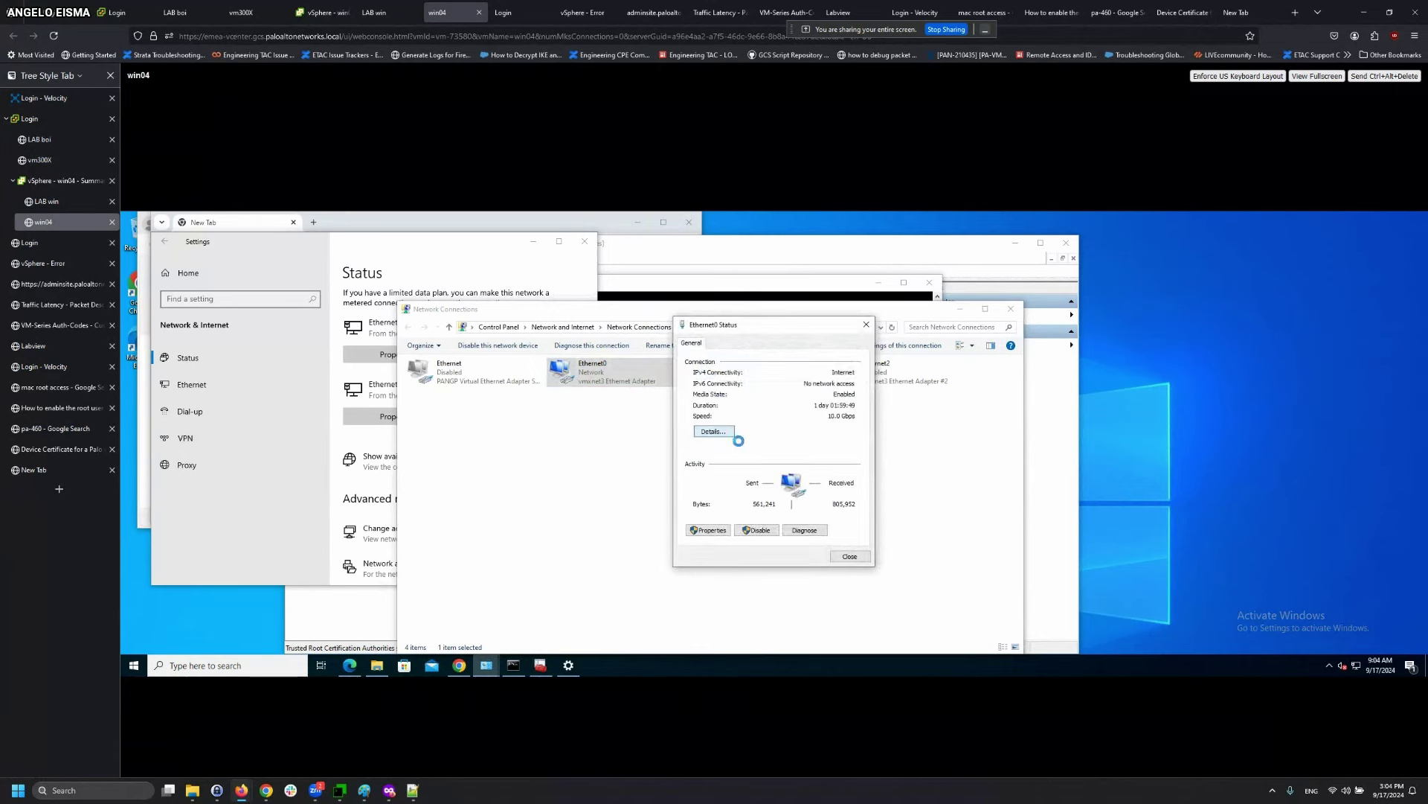
{"action": "left_click", "coordinate": [725, 436]}
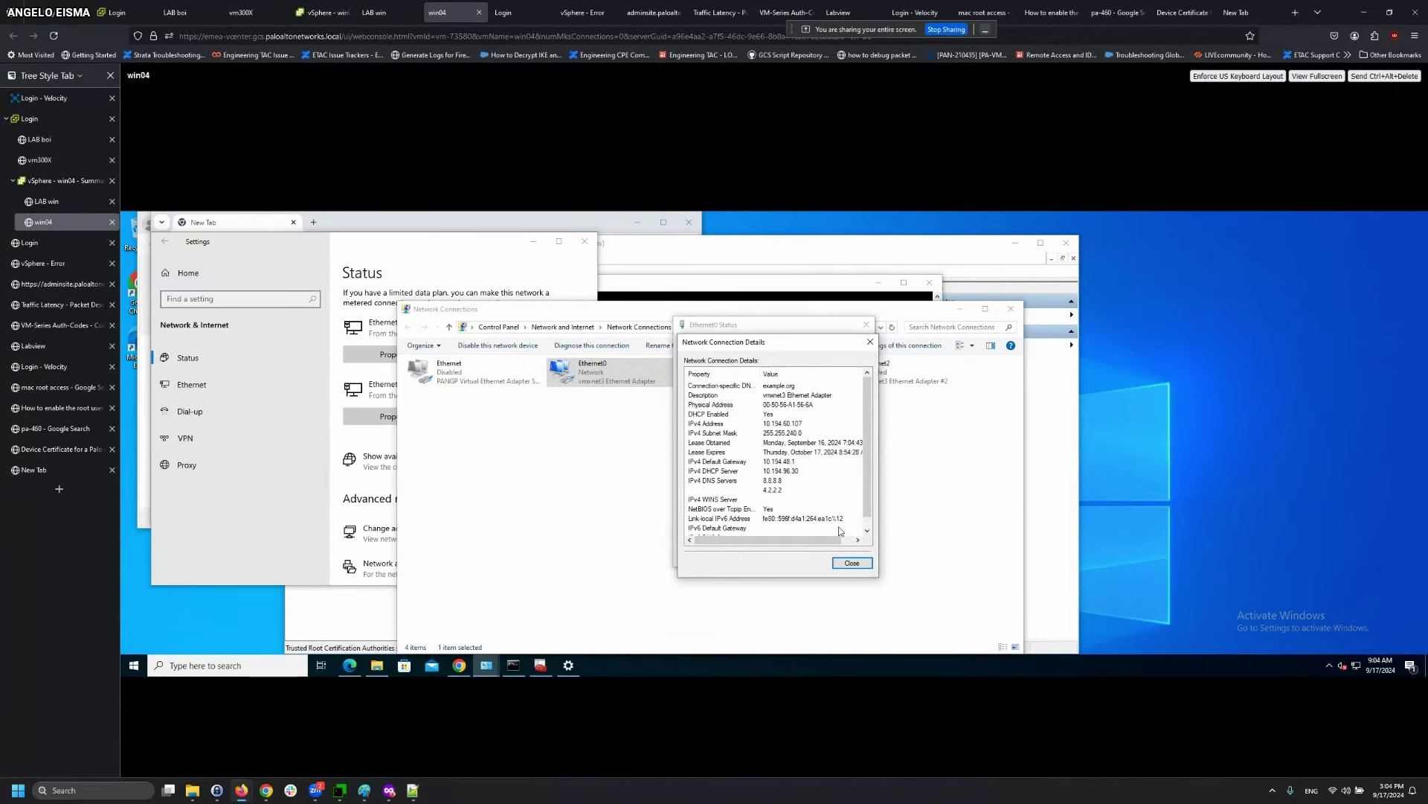
{"action": "left_click", "coordinate": [852, 563]}
{"action": "left_click", "coordinate": [849, 556]}
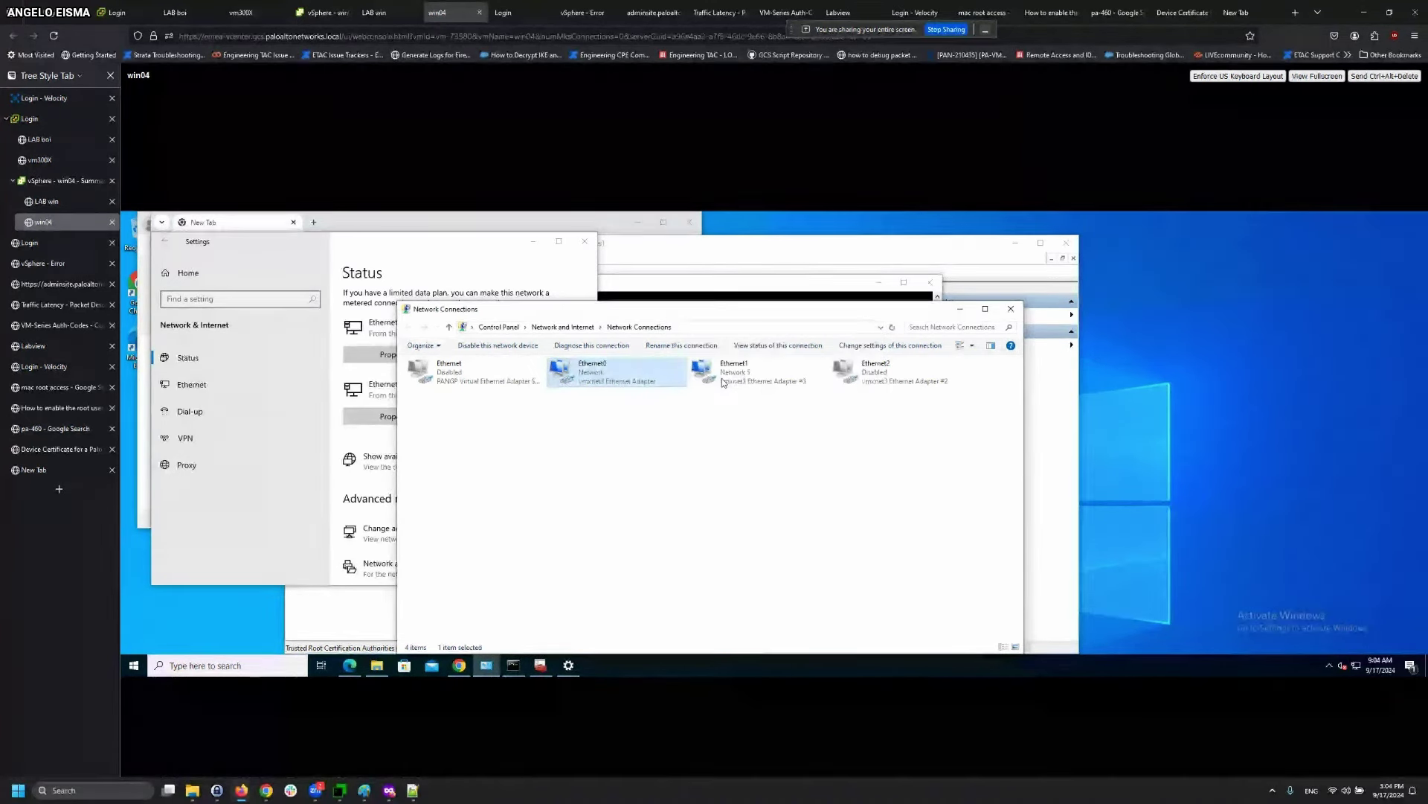
- Review Ethernet1's connection details, then switch to the LAB win VM console
{"action": "left_click", "coordinate": [726, 378]}
{"action": "double_click", "coordinate": [726, 376]}
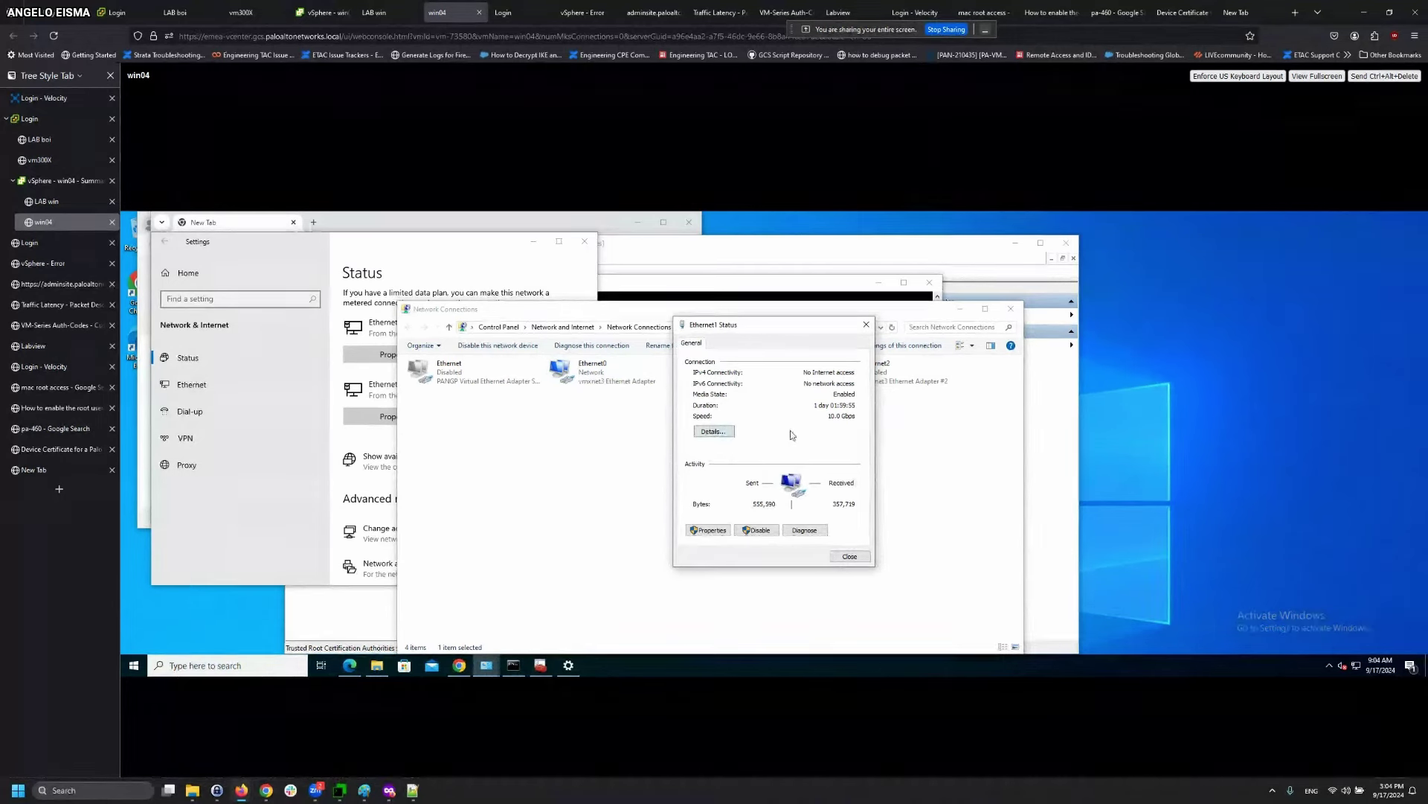
{"action": "left_click", "coordinate": [712, 431]}
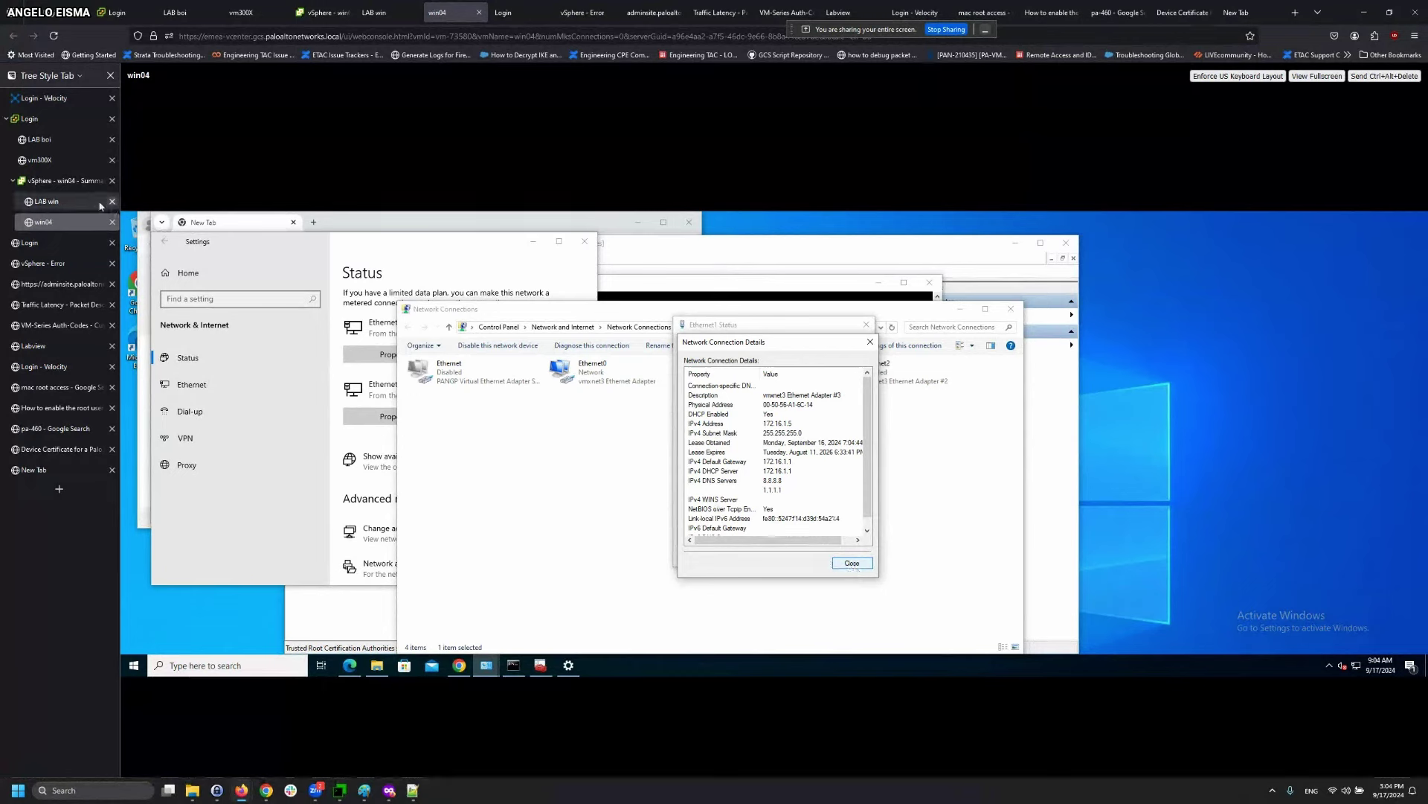
{"action": "left_click", "coordinate": [73, 201]}
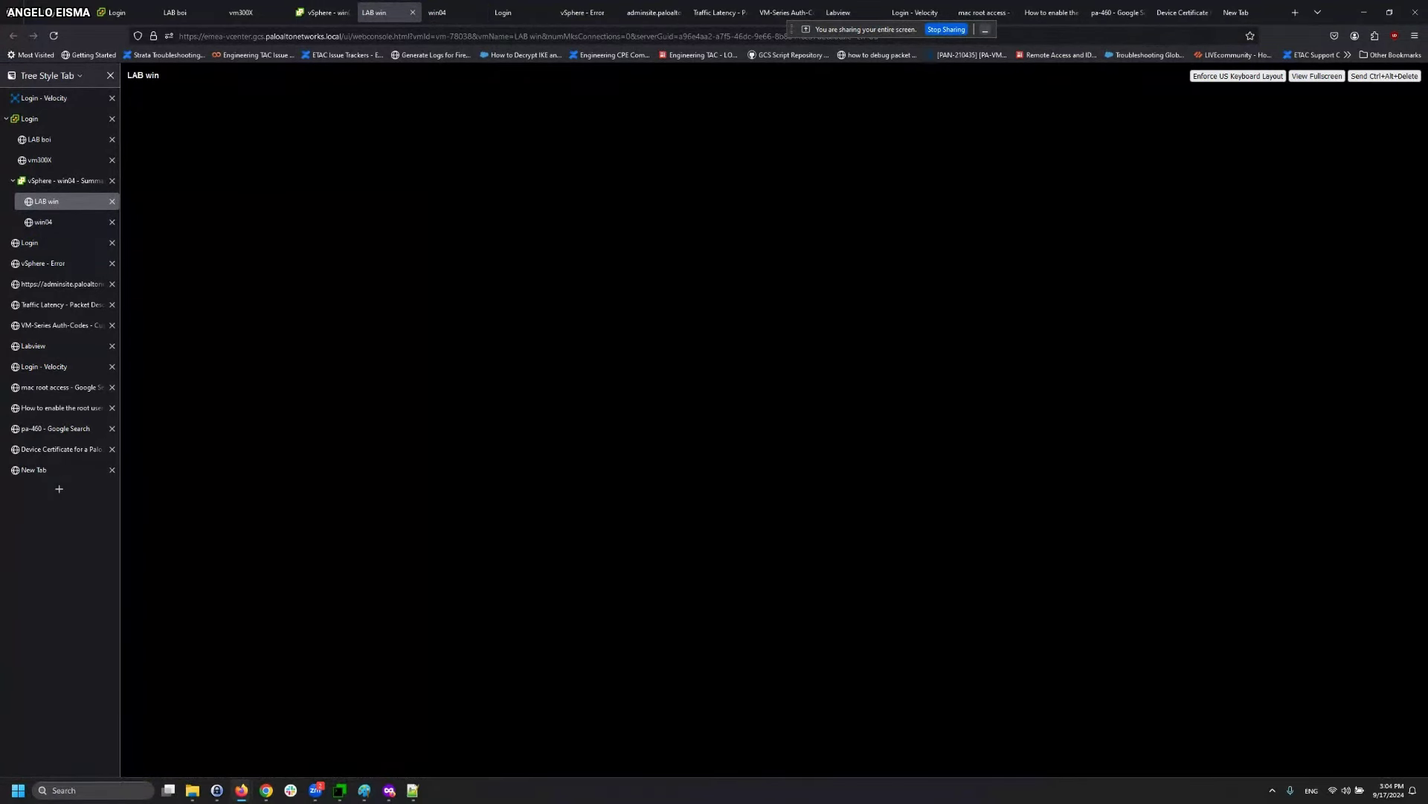
- Close the inactive PuTTY session and show the LAB win VM summary with IP 172.16.0.5
{"action": "left_click", "coordinate": [340, 790]}
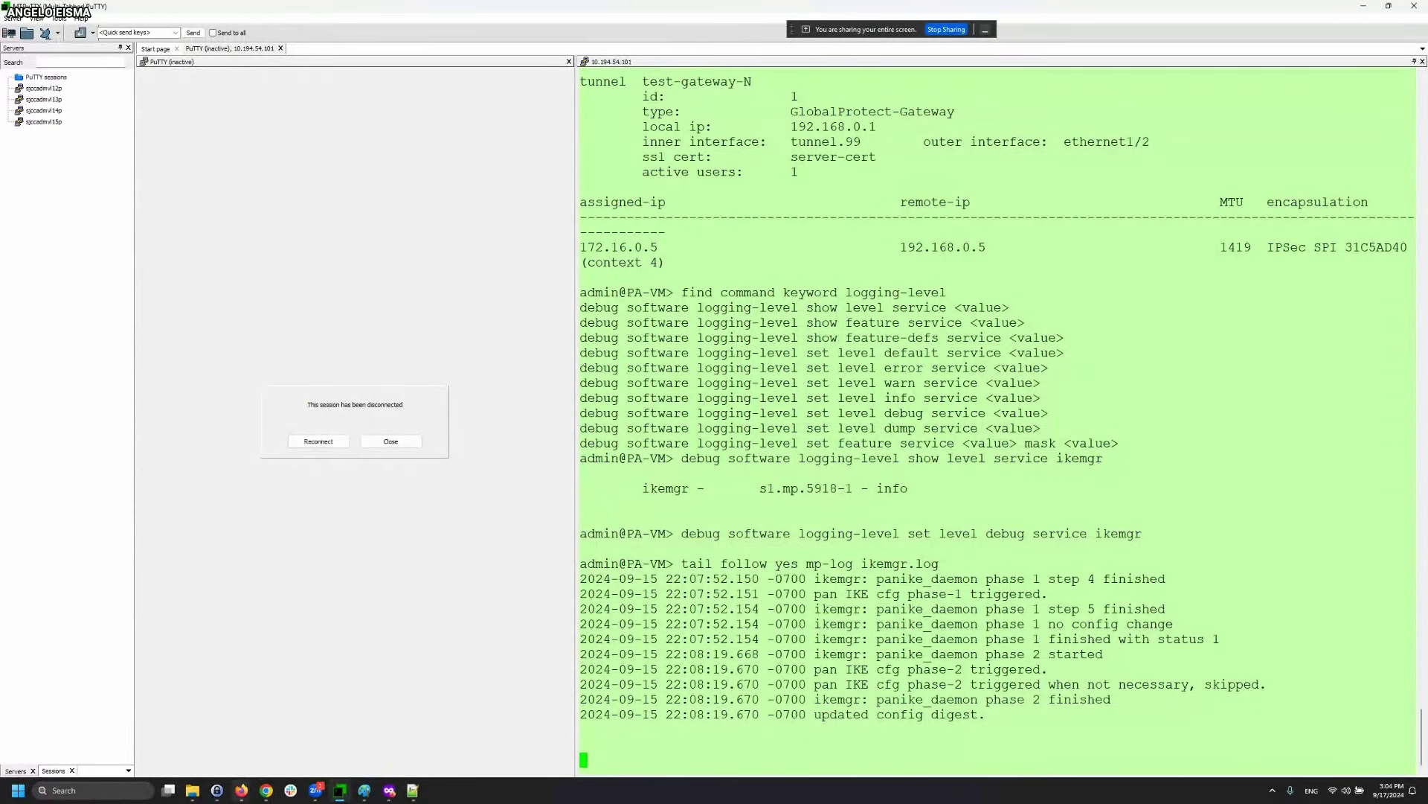
{"action": "left_click", "coordinate": [569, 62]}
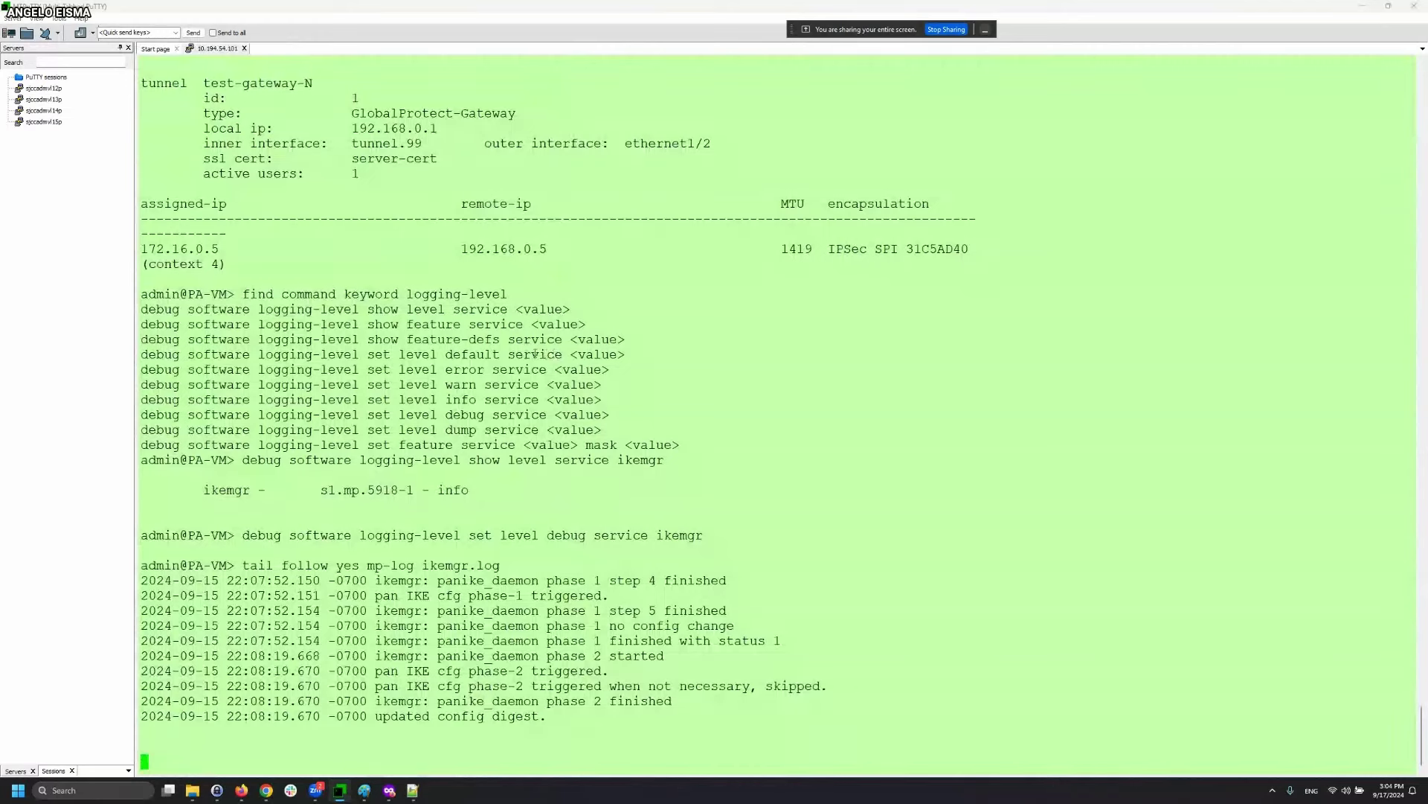
{"action": "mouse_move", "coordinate": [241, 790]}
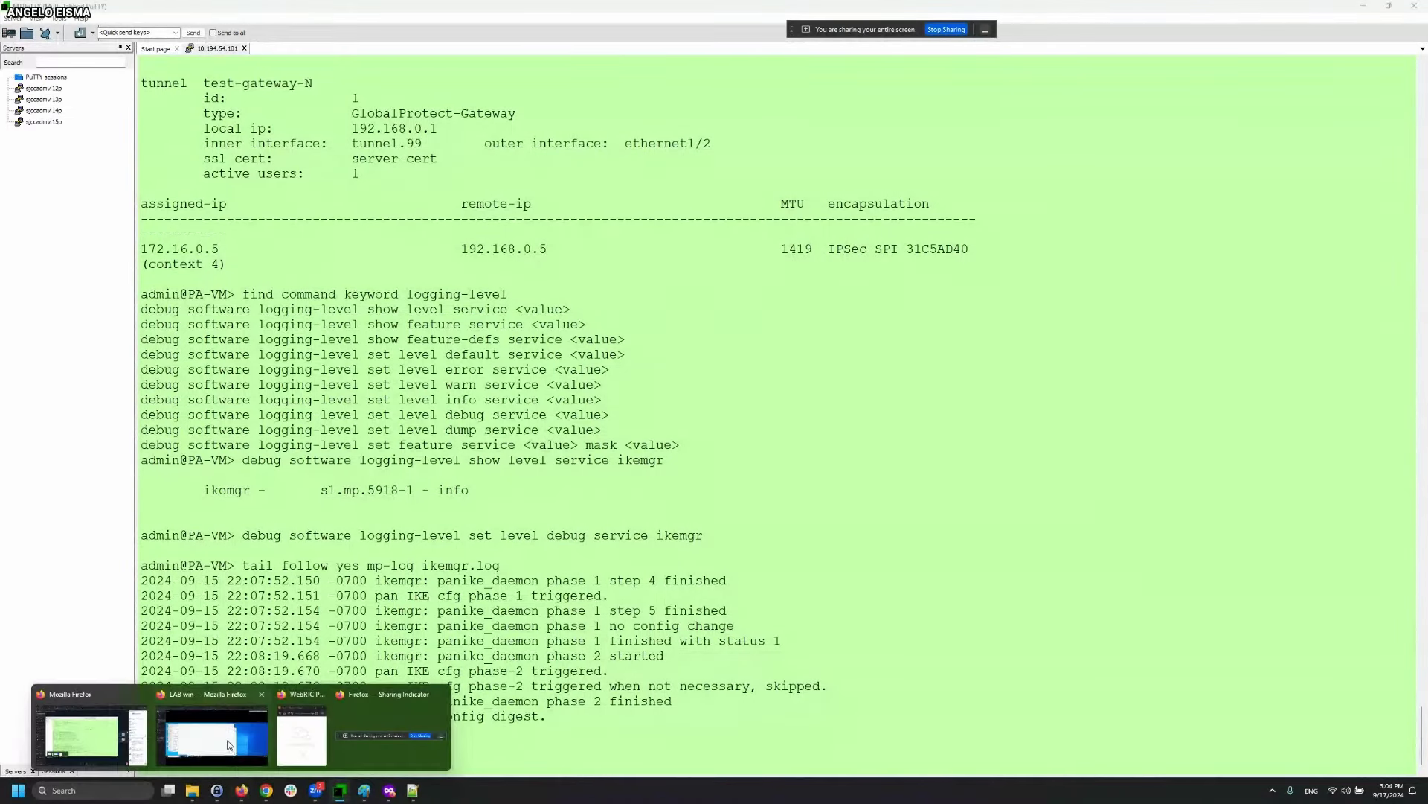
{"action": "left_click", "coordinate": [306, 699]}
{"action": "left_click", "coordinate": [60, 181]}
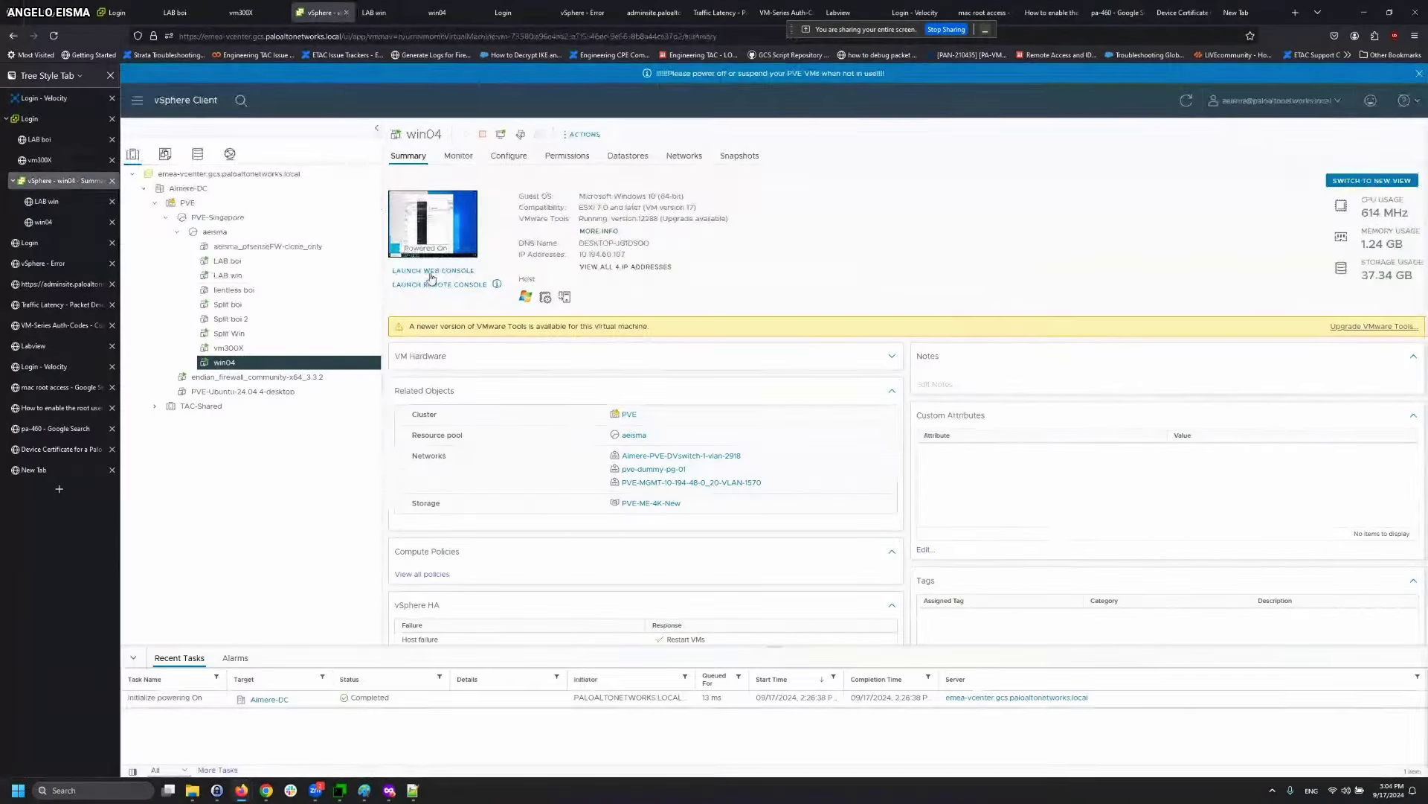
{"action": "left_click", "coordinate": [253, 262]}
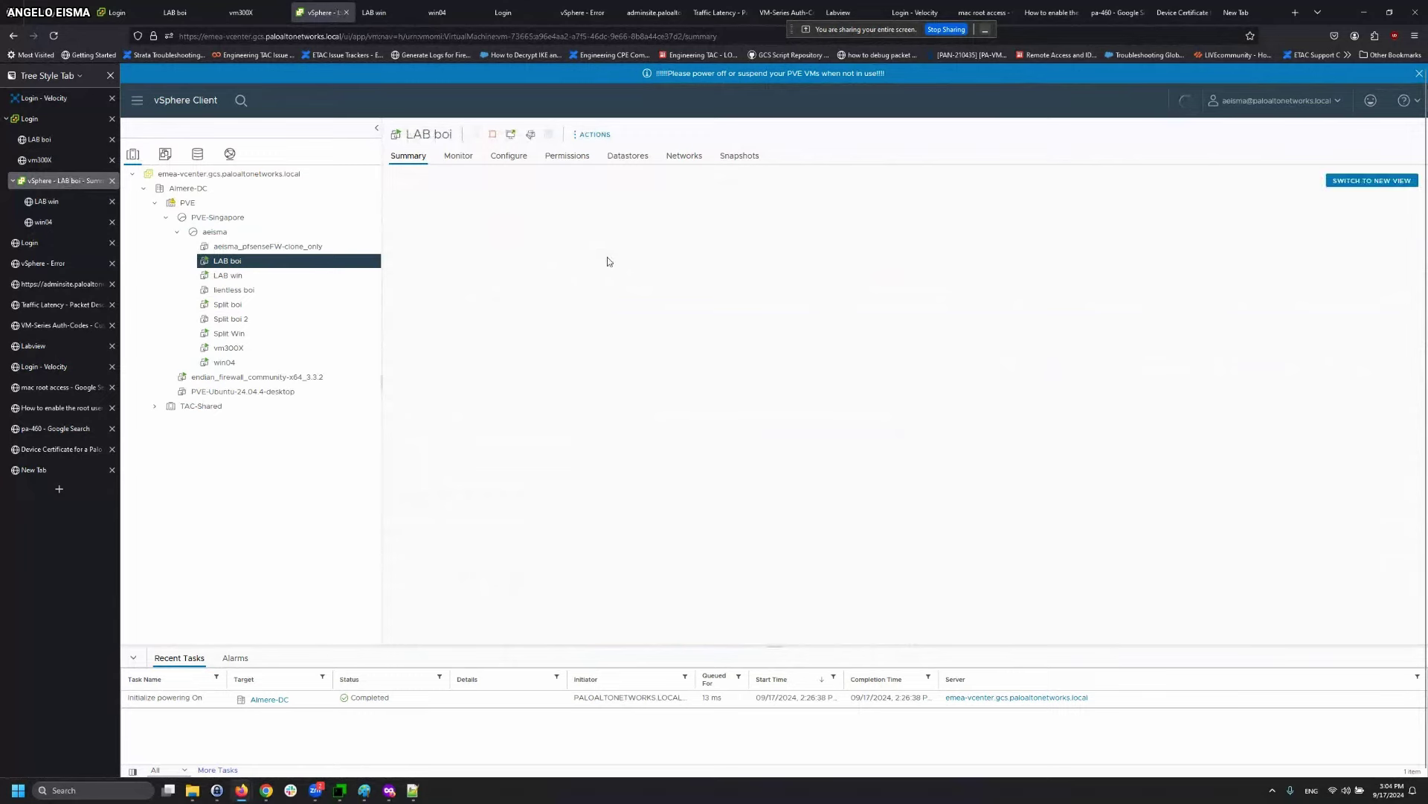
{"action": "left_click", "coordinate": [228, 276]}
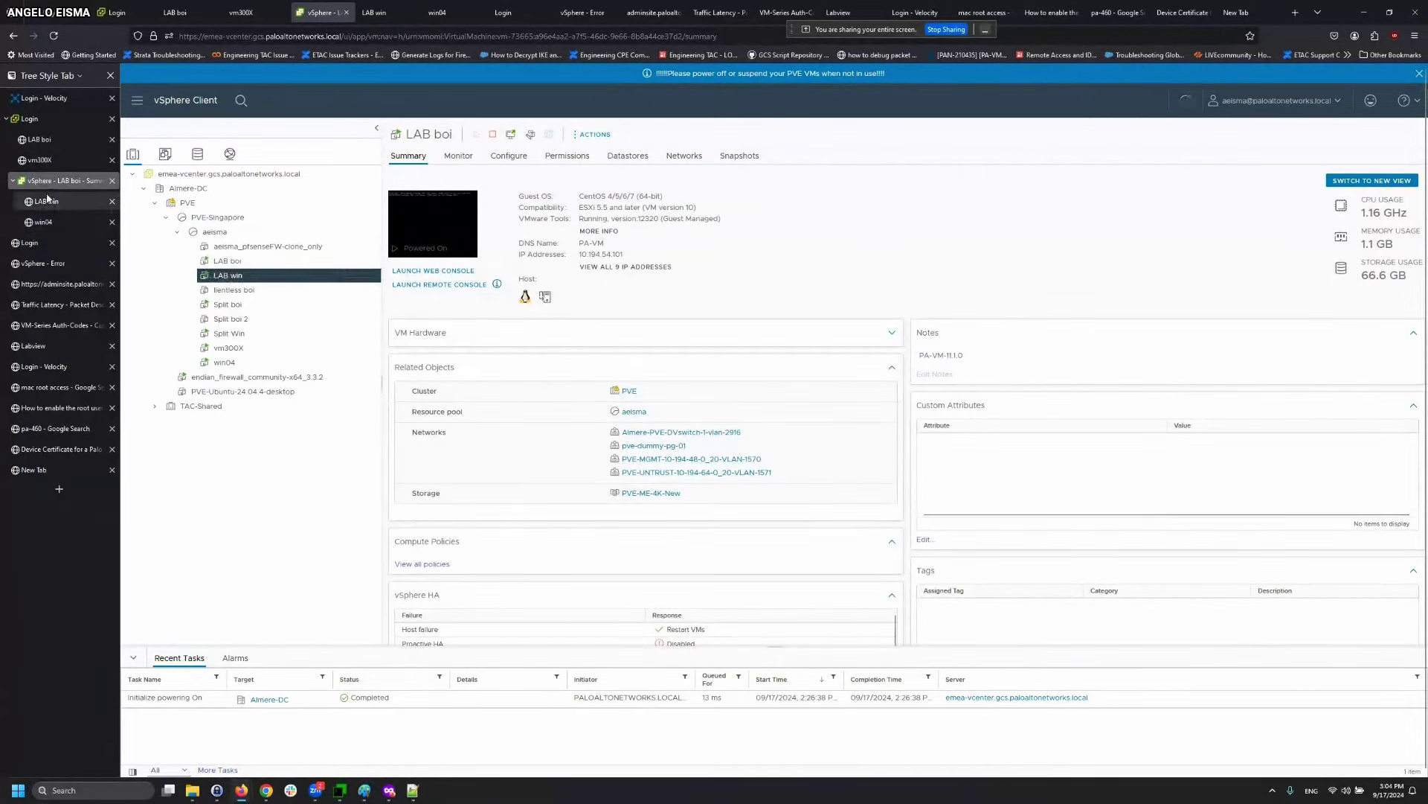
{"action": "left_click", "coordinate": [46, 201]}
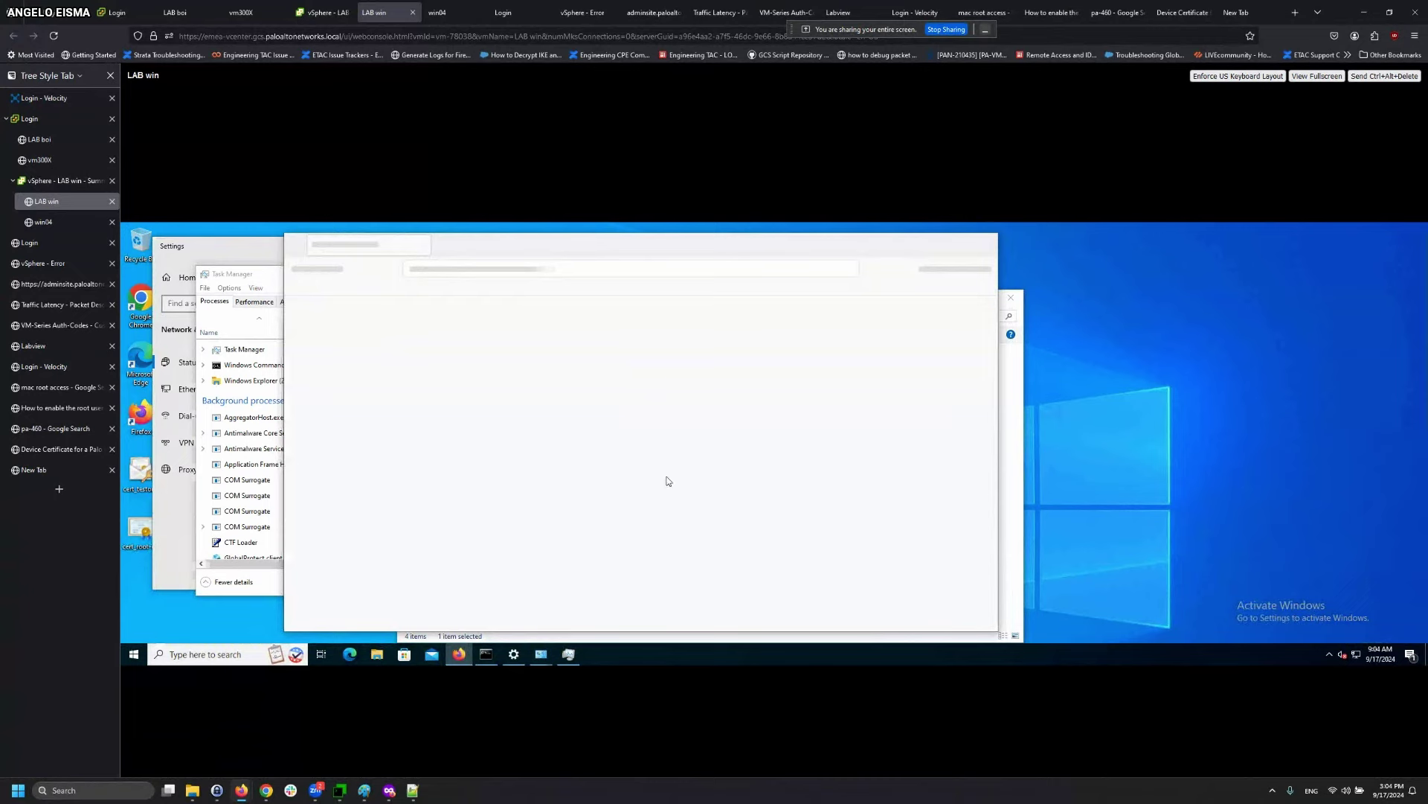
{"action": "left_click", "coordinate": [63, 181]}
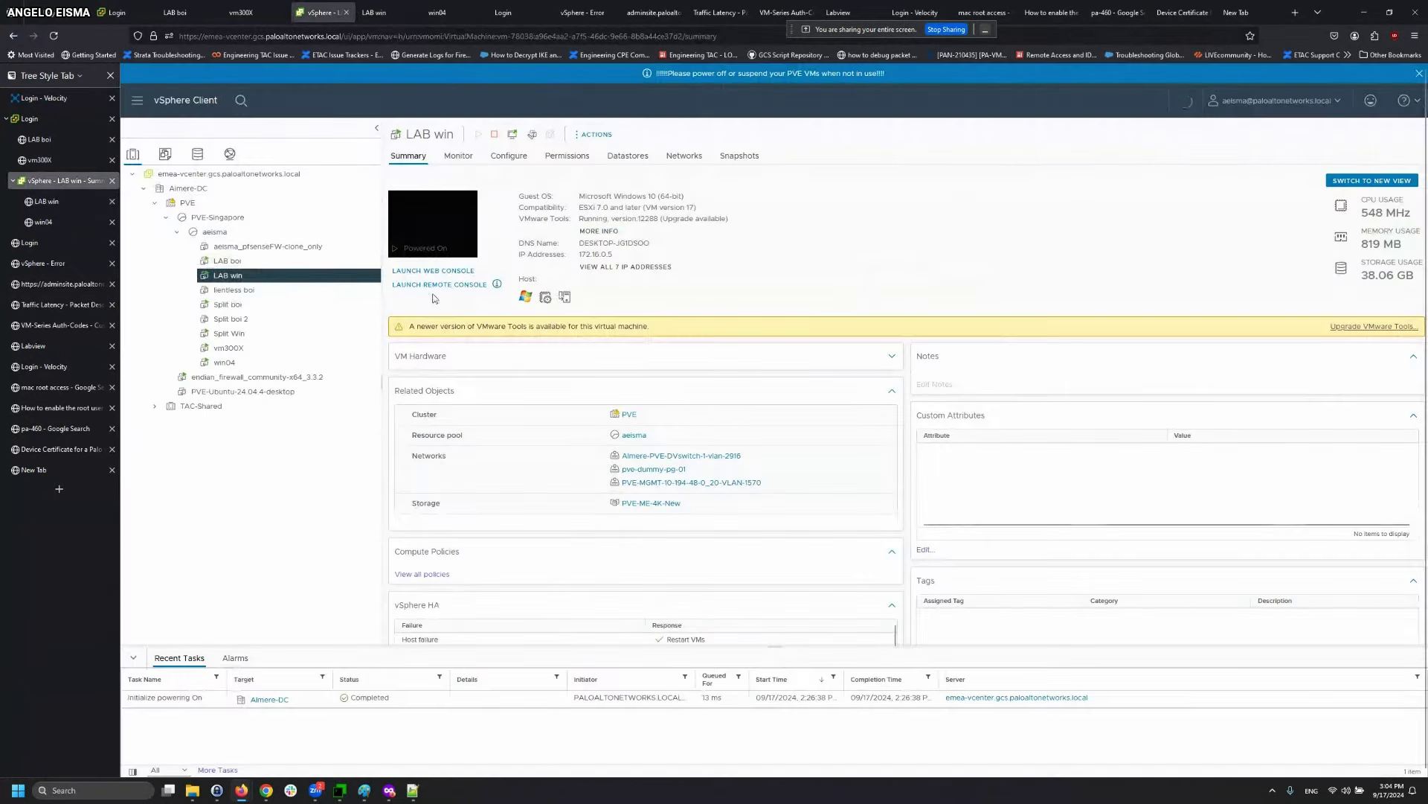
- Open the LAB win VM web console and disconnect GlobalProtect from its tray panel
{"action": "left_click", "coordinate": [445, 271]}
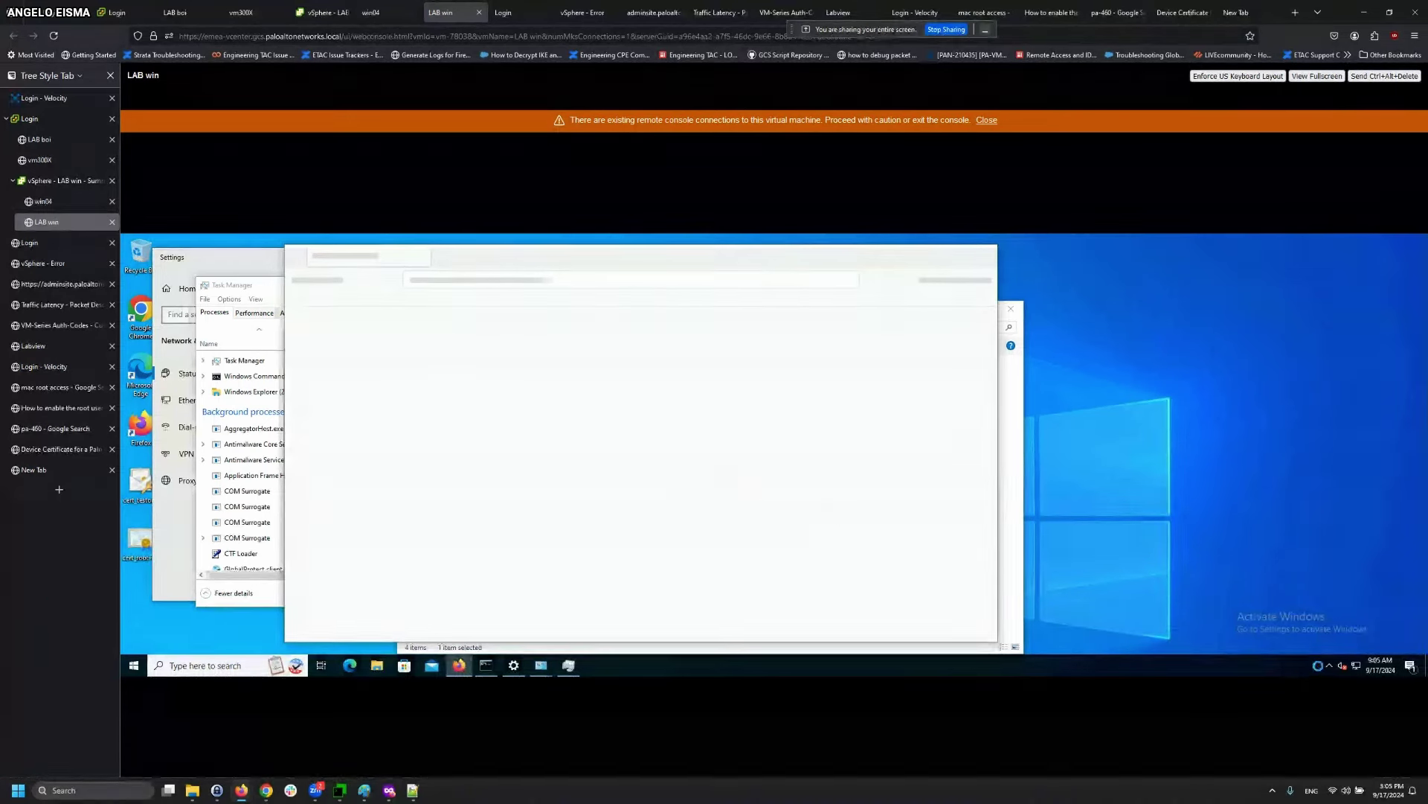
{"action": "left_click", "coordinate": [1329, 664]}
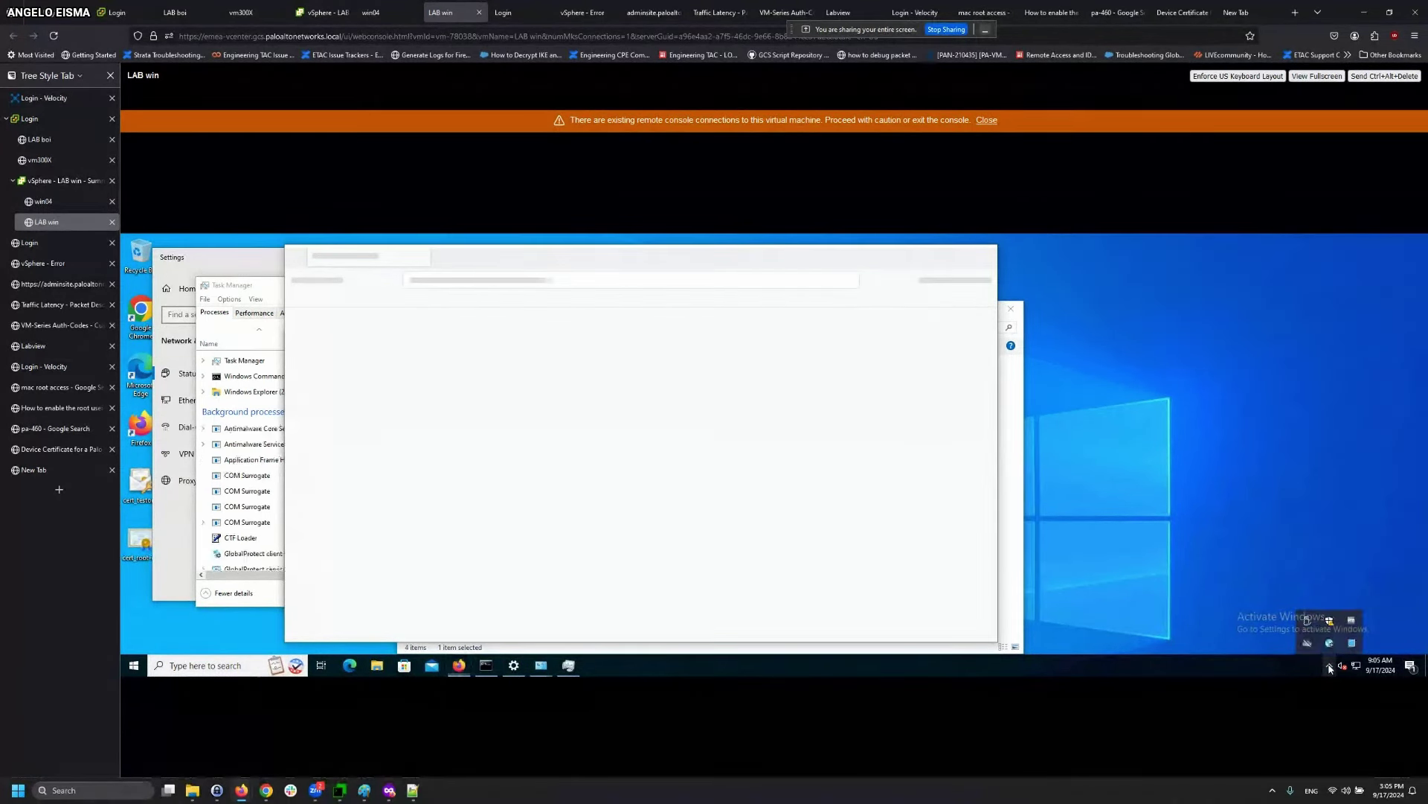
{"action": "left_click", "coordinate": [1329, 646]}
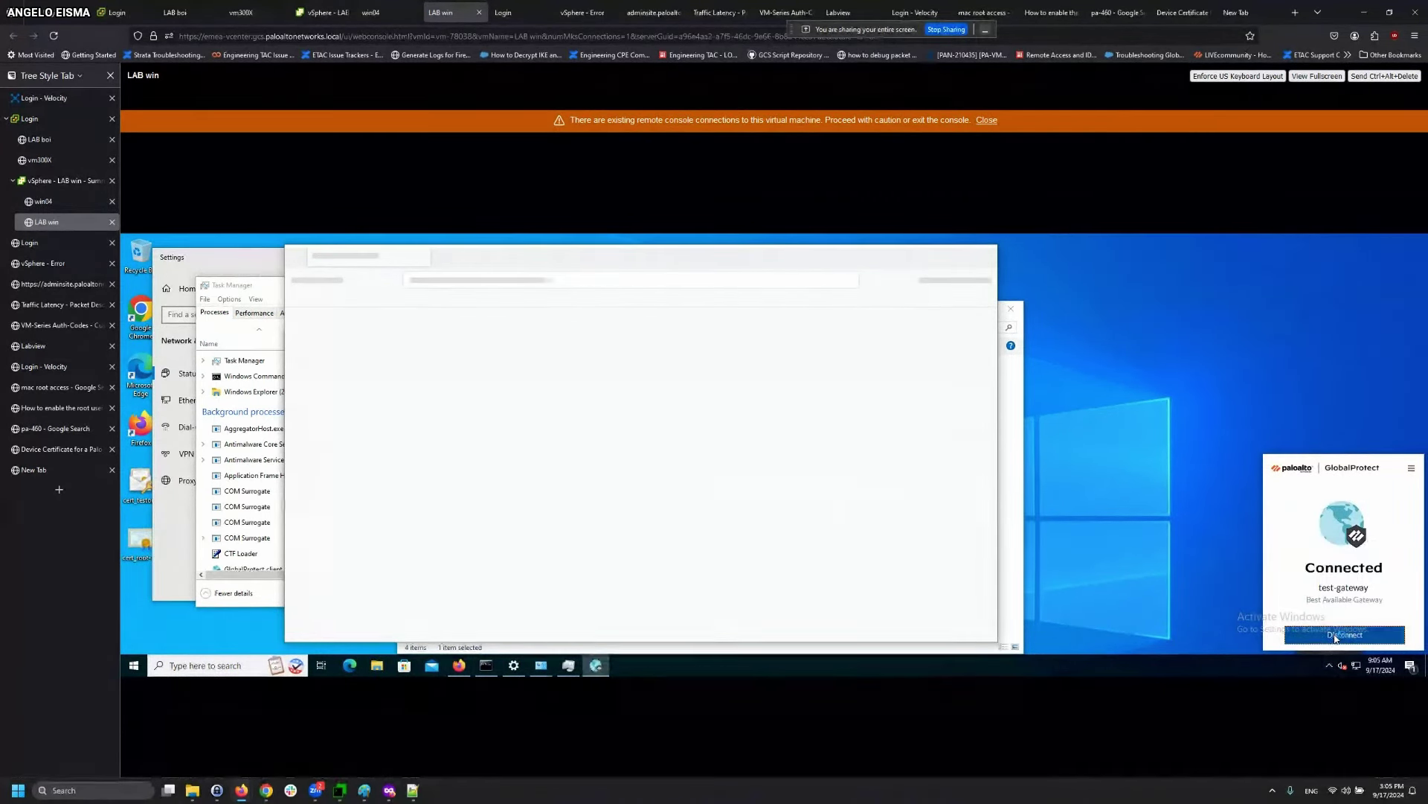
{"action": "left_click", "coordinate": [1335, 636]}
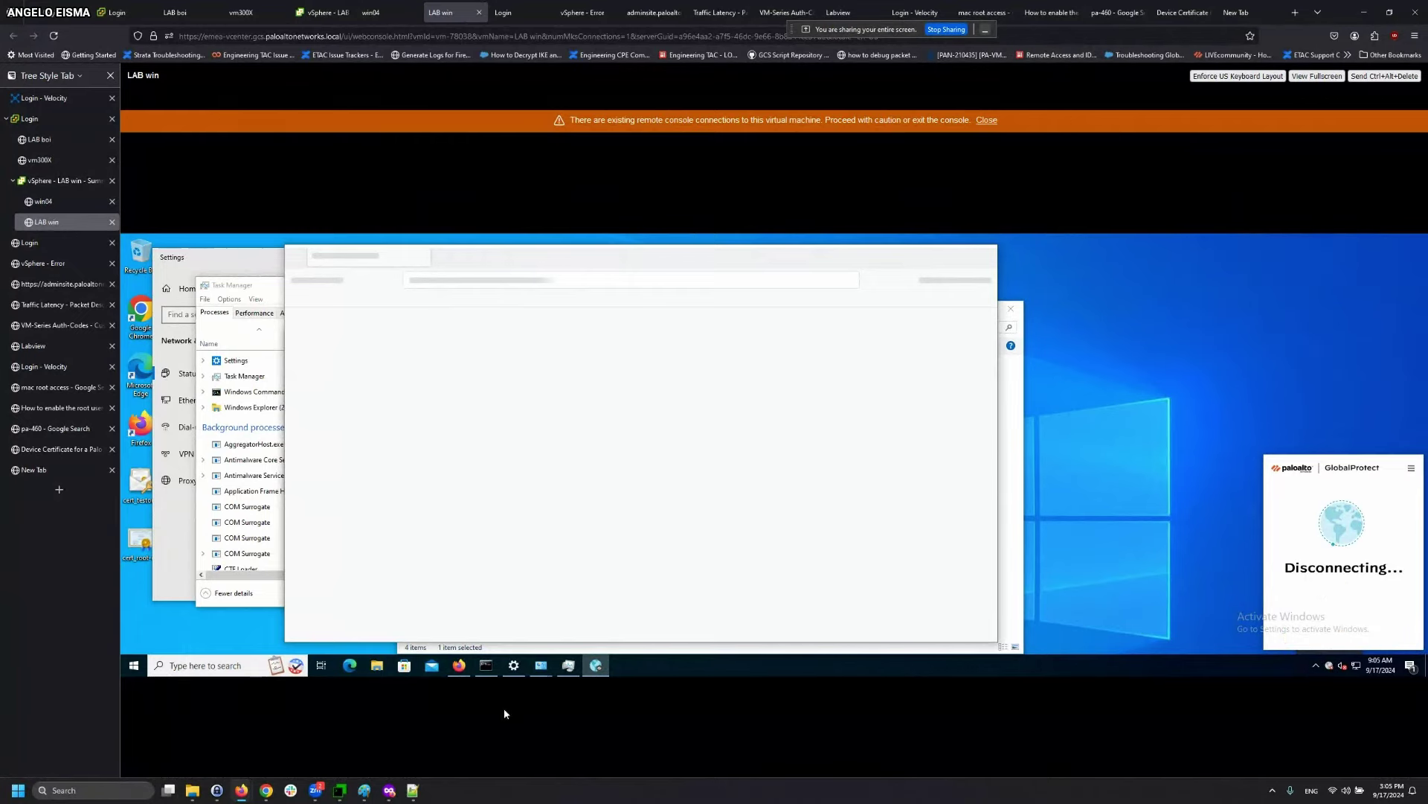
- Check the ikemgr.log terminal, then open and close GlobalProtect's options menu on the VM
{"action": "left_click", "coordinate": [339, 789]}
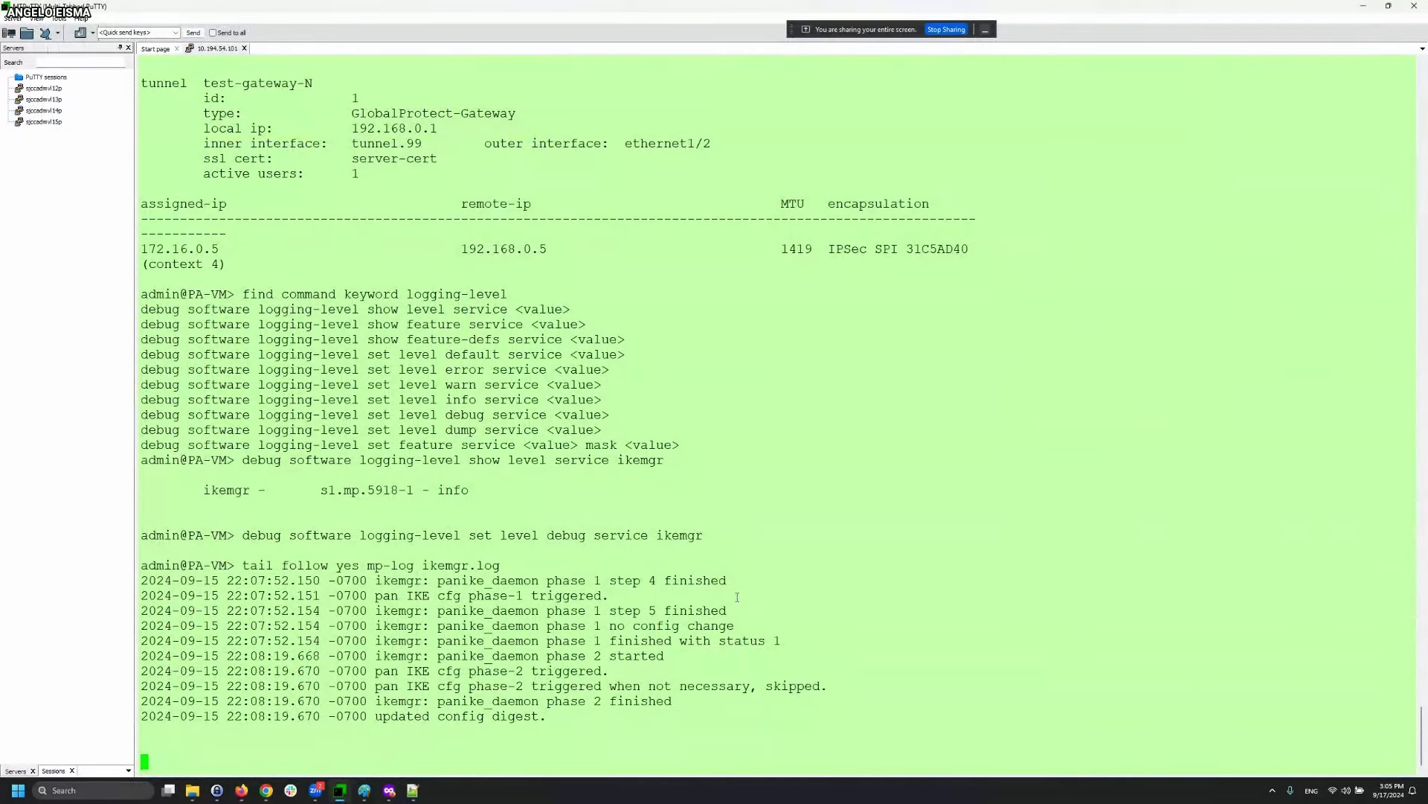
{"action": "key", "text": "alt+Tab"}
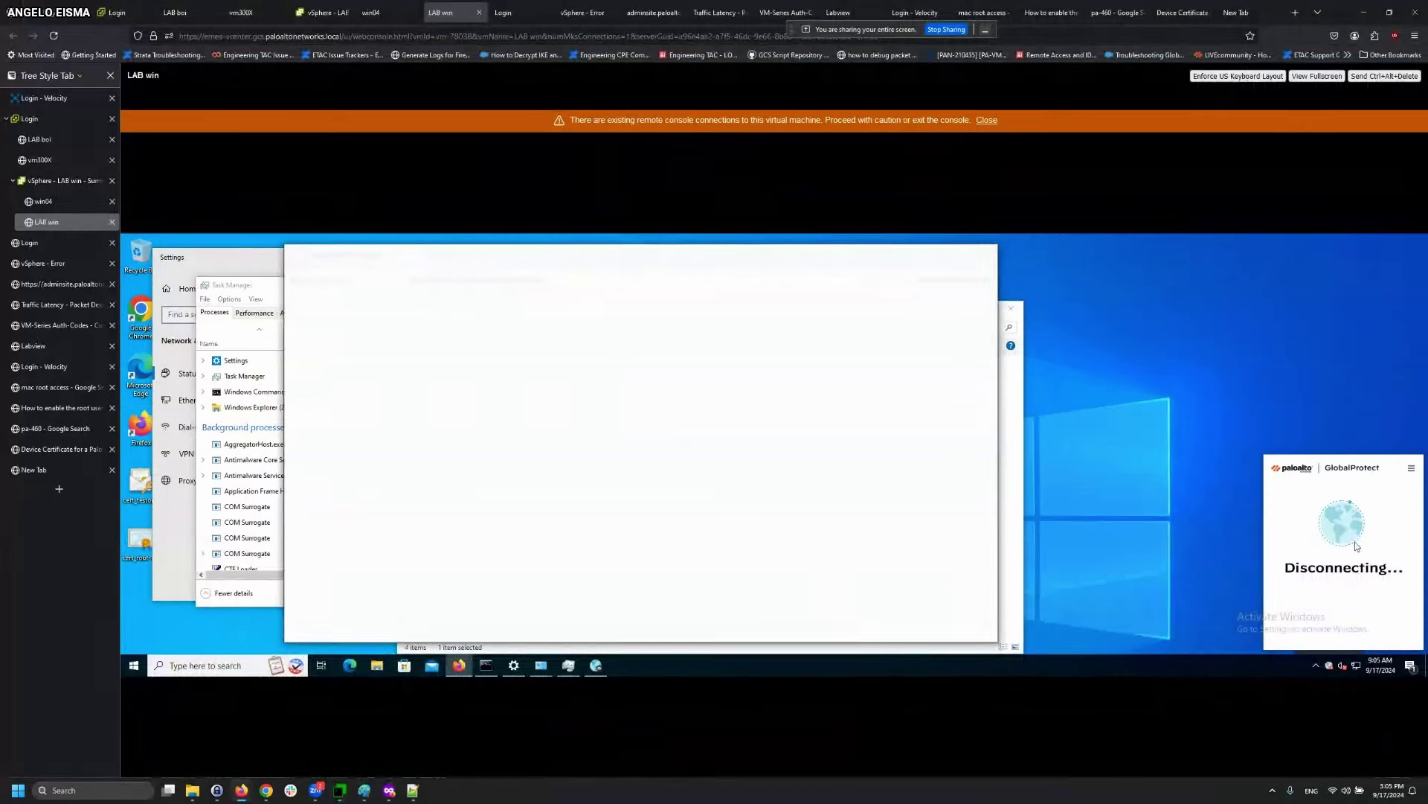
{"action": "left_click", "coordinate": [1412, 469]}
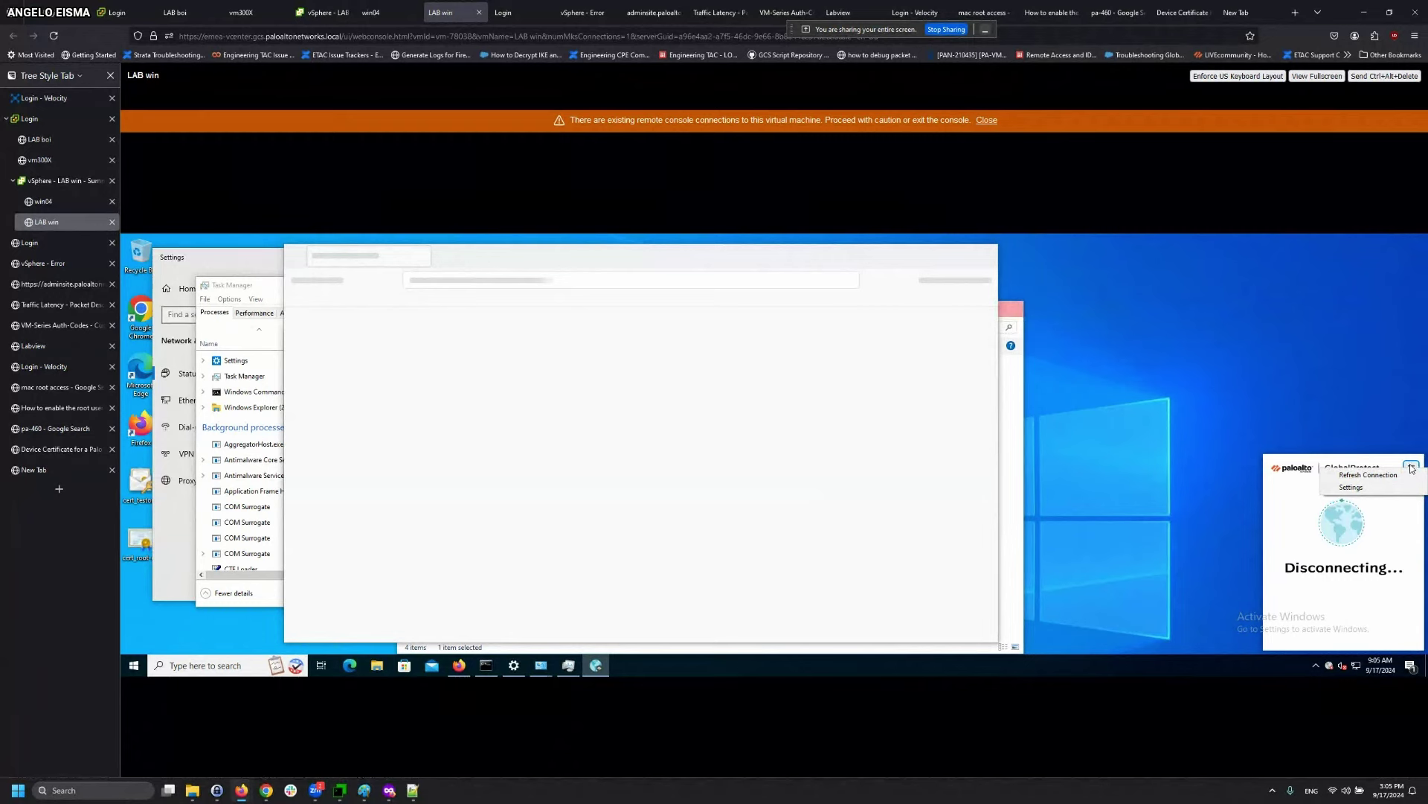
{"action": "left_click", "coordinate": [1412, 468]}
{"action": "left_click", "coordinate": [1412, 469]}
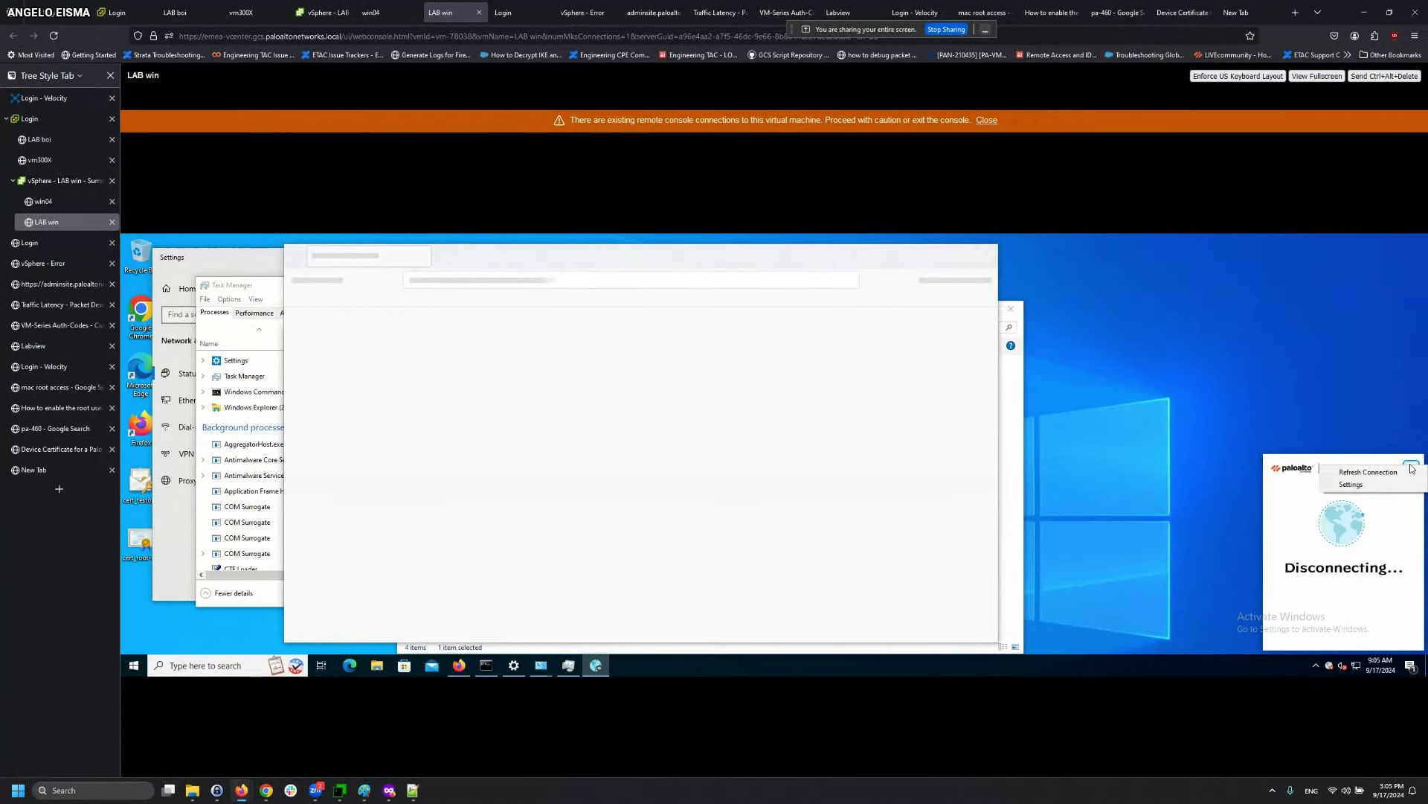
{"action": "left_click", "coordinate": [1319, 599]}
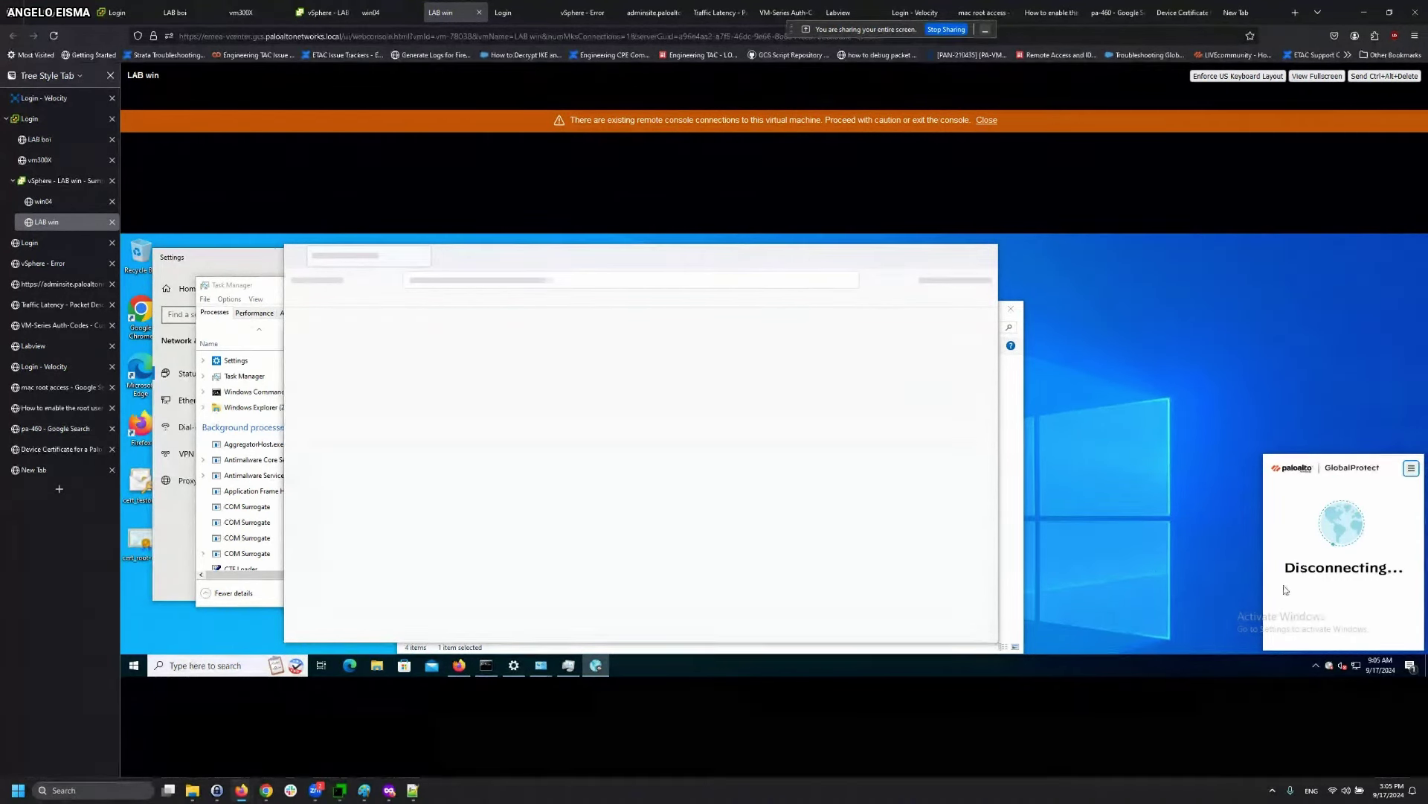
- In the firewall terminal, highlight ikemgr, IPSec SPI 31C5AD40 and ikemgr's info log level
{"action": "left_click", "coordinate": [344, 791]}
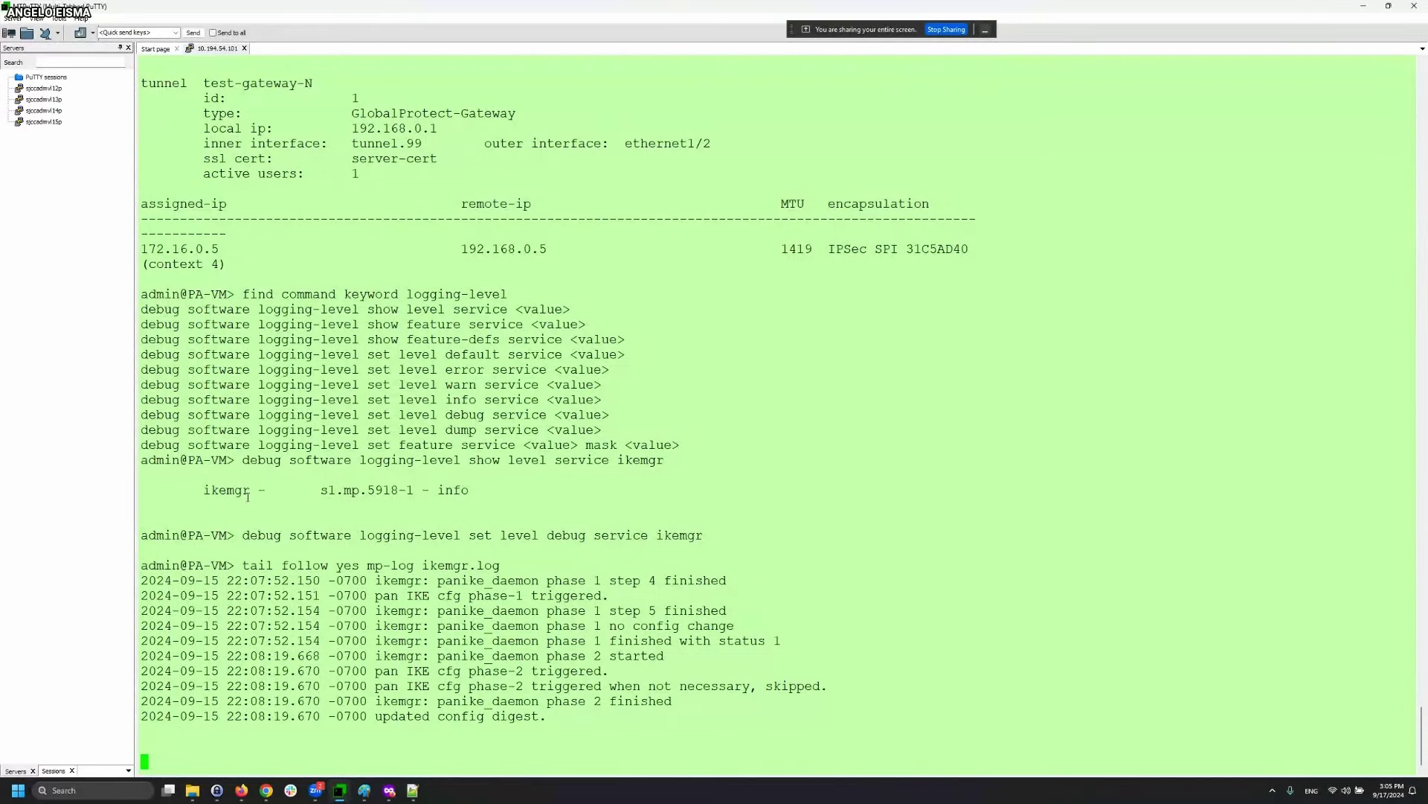
{"action": "double_click", "coordinate": [224, 488]}
{"action": "double_click", "coordinate": [856, 249]}
{"action": "left_click_drag", "start_coordinate": [863, 248], "coordinate": [887, 247]}
{"action": "double_click", "coordinate": [920, 248]}
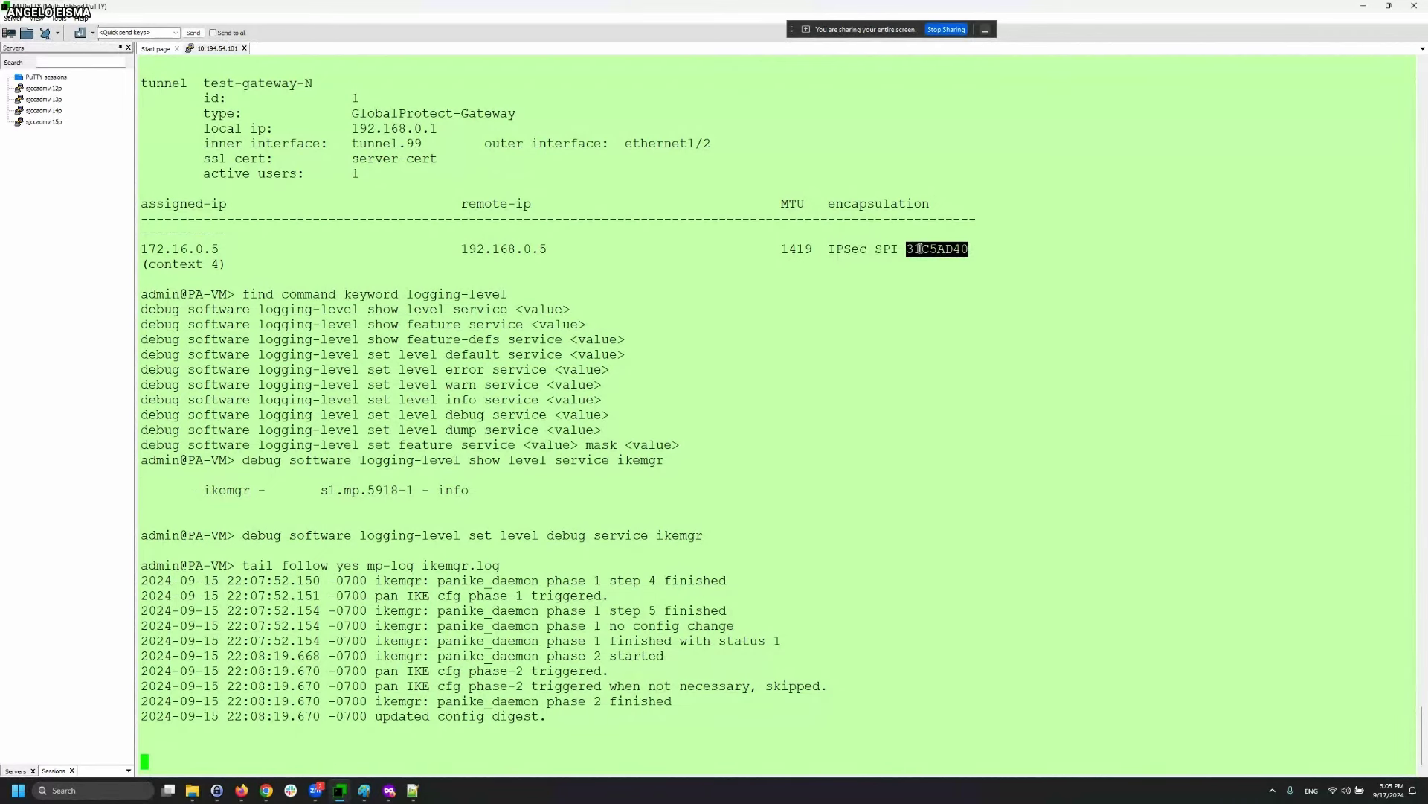
{"action": "double_click", "coordinate": [223, 488]}
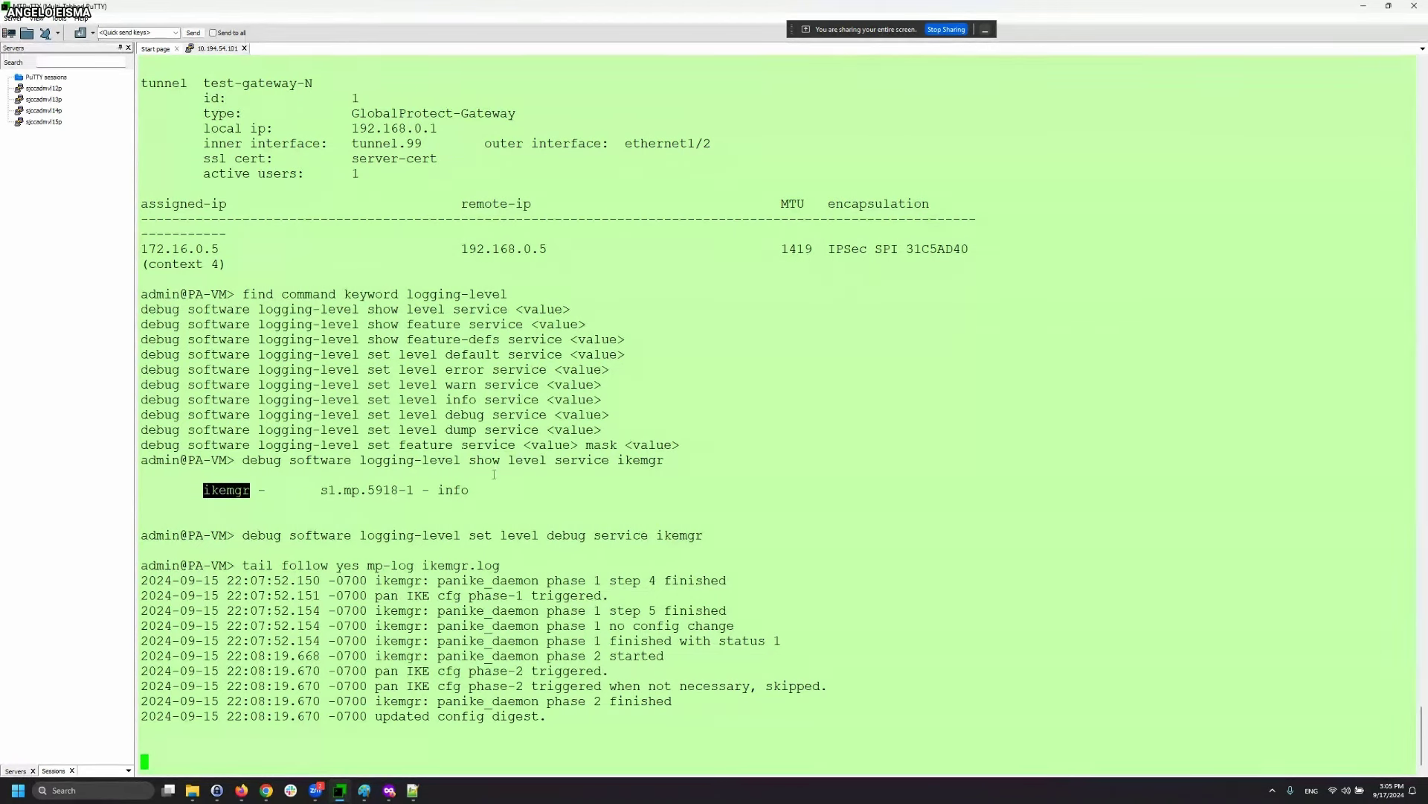
{"action": "left_click", "coordinate": [456, 491]}
{"action": "left_click_drag", "start_coordinate": [474, 489], "coordinate": [442, 490]}
{"action": "left_click", "coordinate": [449, 491]}
{"action": "left_click_drag", "start_coordinate": [907, 249], "coordinate": [965, 249]}
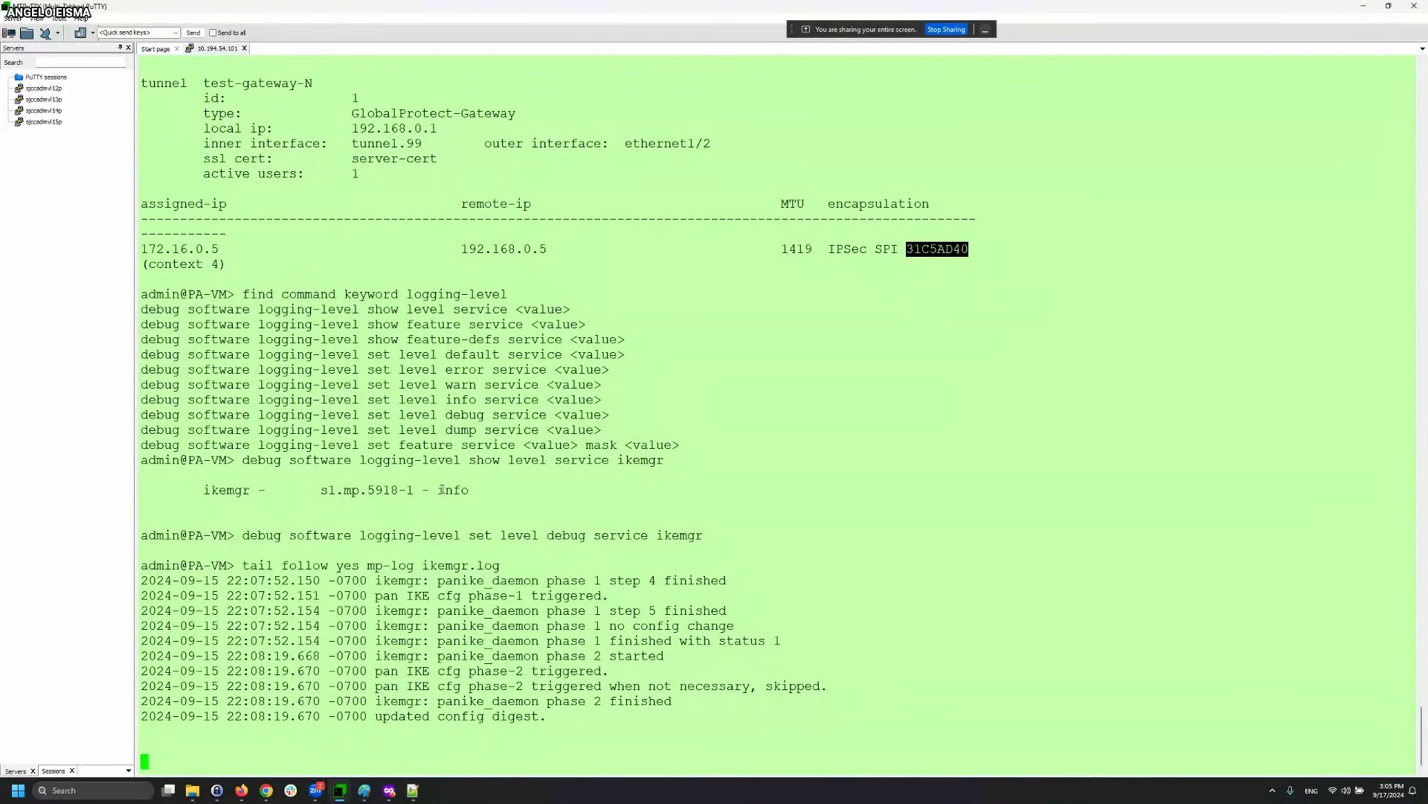
{"action": "left_click_drag", "start_coordinate": [439, 489], "coordinate": [468, 490]}
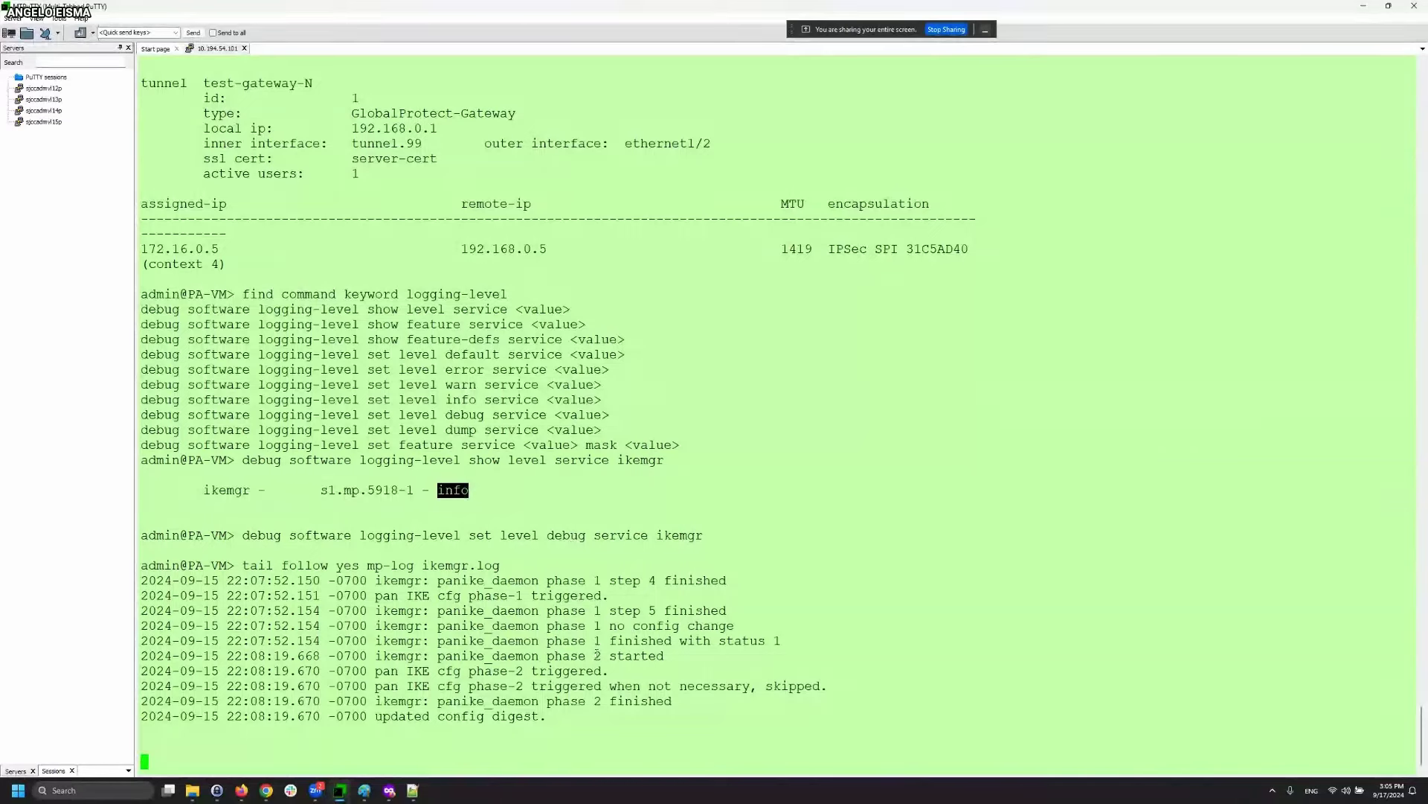
- Back on the VM console, reconnect GlobalProtect to portal 192.168.0.1
{"action": "left_click", "coordinate": [525, 540]}
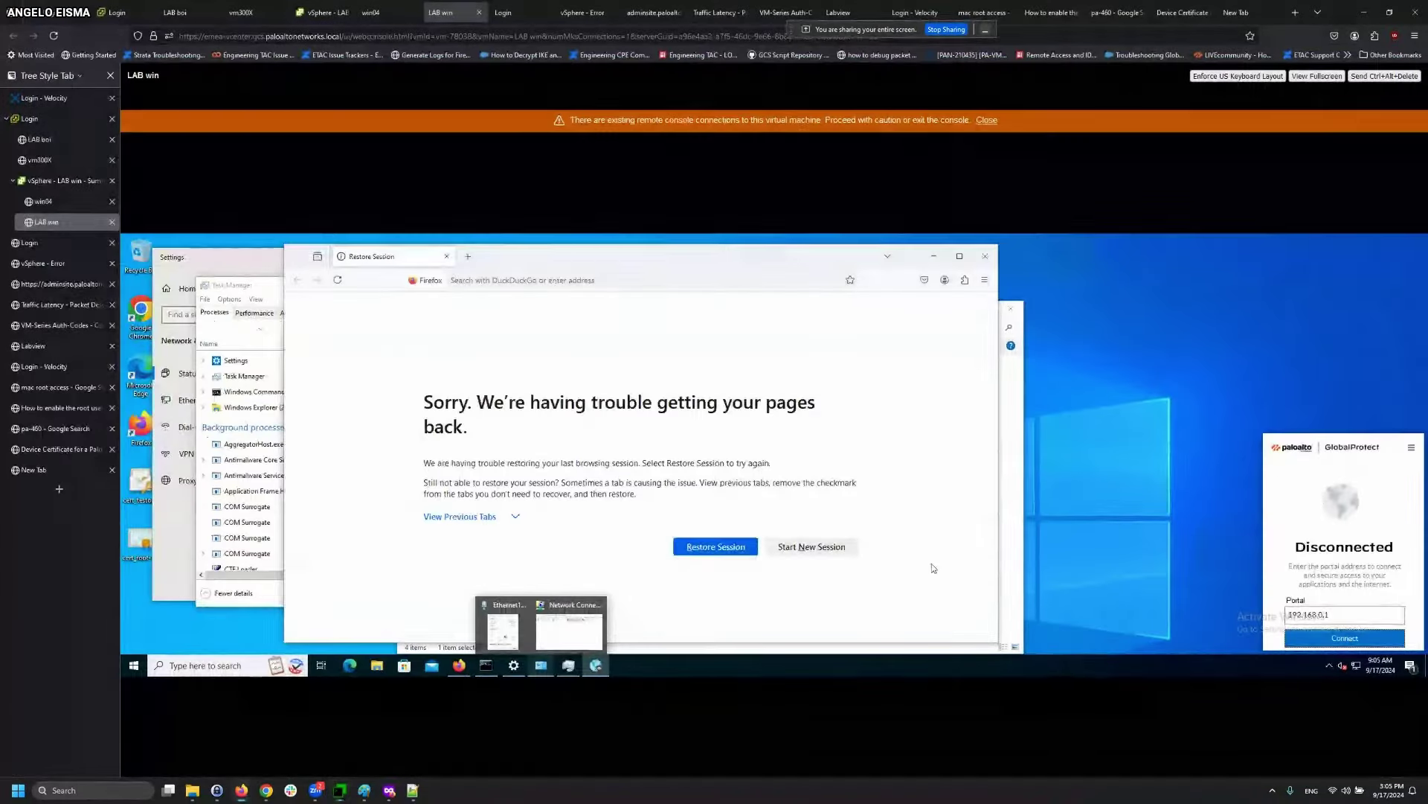
{"action": "left_click", "coordinate": [242, 790]}
{"action": "left_click", "coordinate": [1345, 636]}
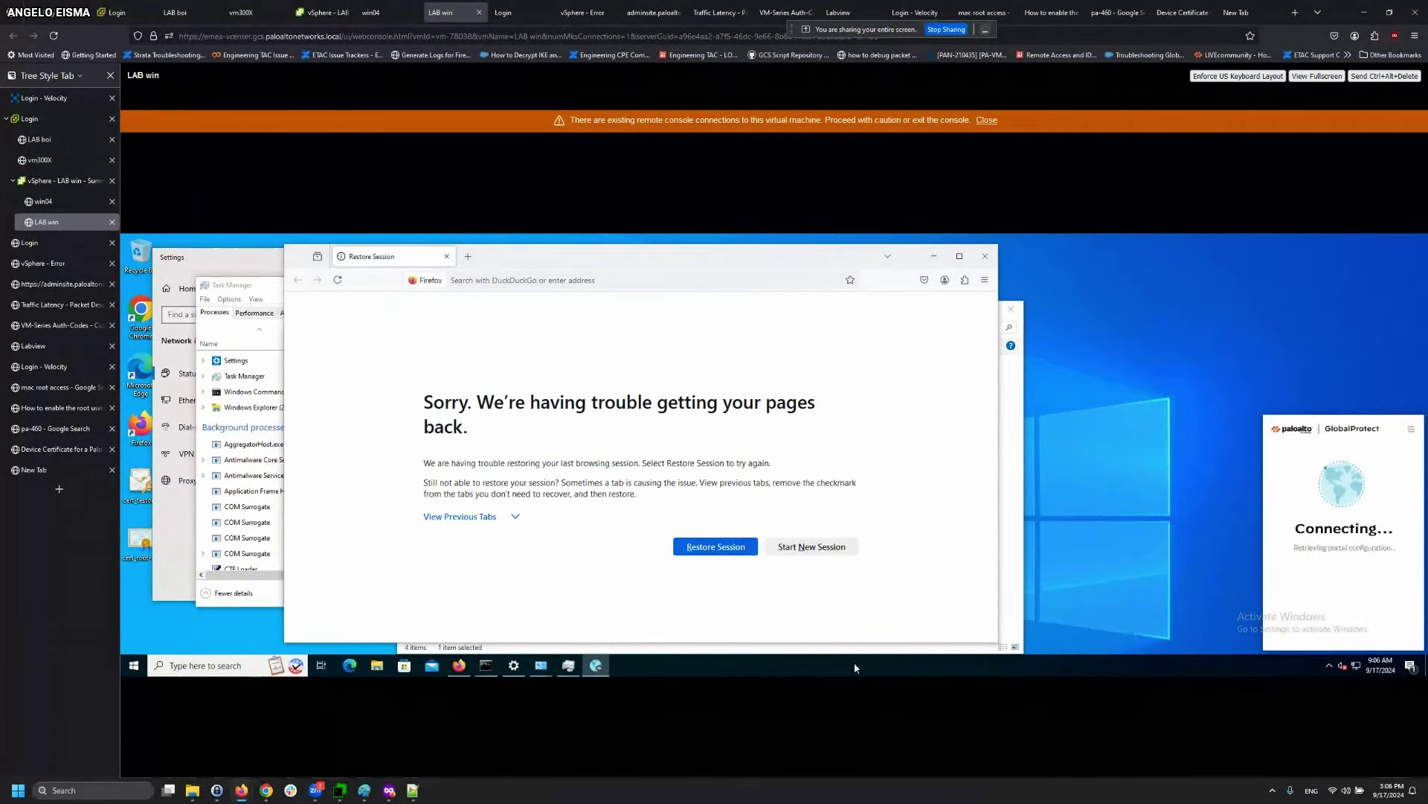
- Enter the GlobalProtect password to sign in, checking the firewall terminal meanwhile
{"action": "left_click", "coordinate": [1327, 588]}
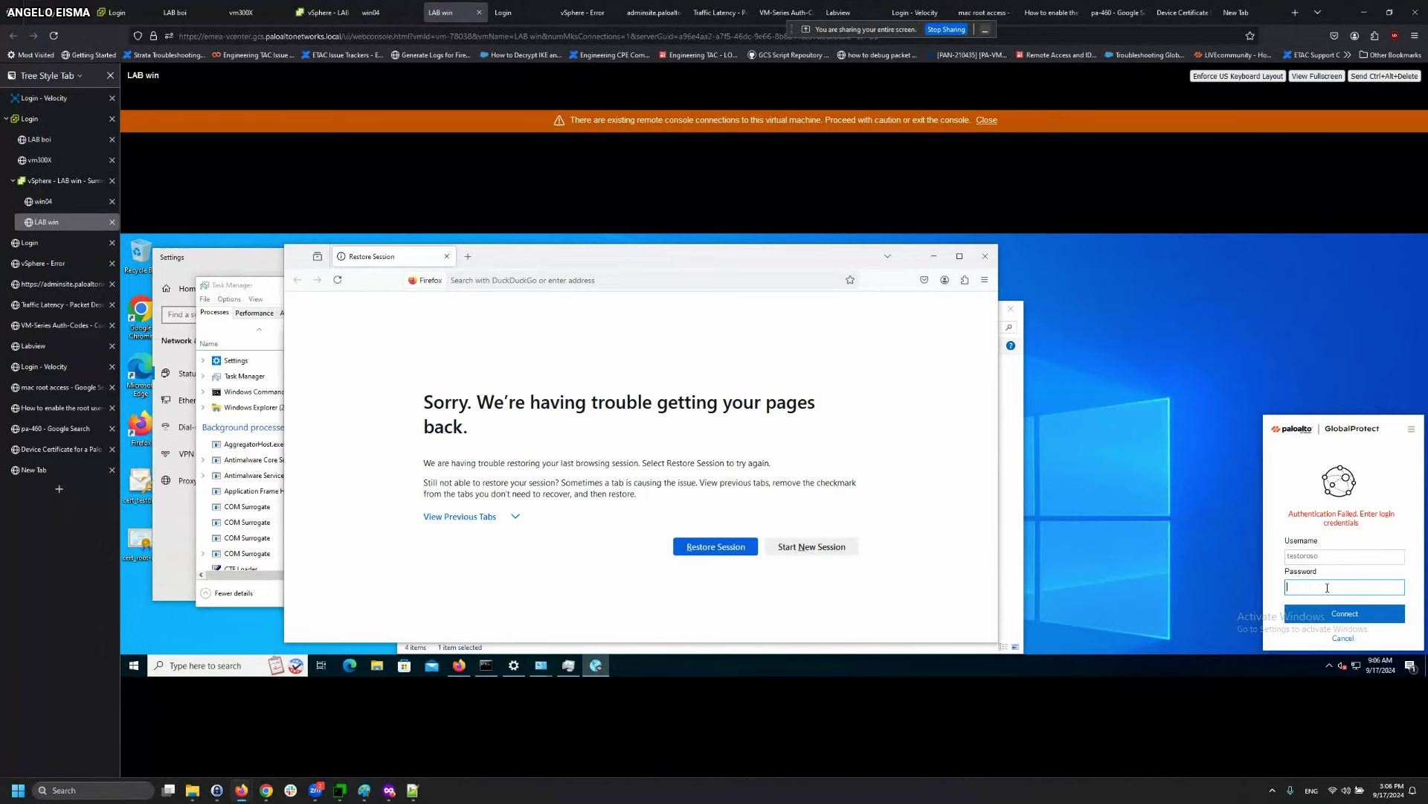
{"action": "type", "text": "password"}
{"action": "key", "text": "Return"}
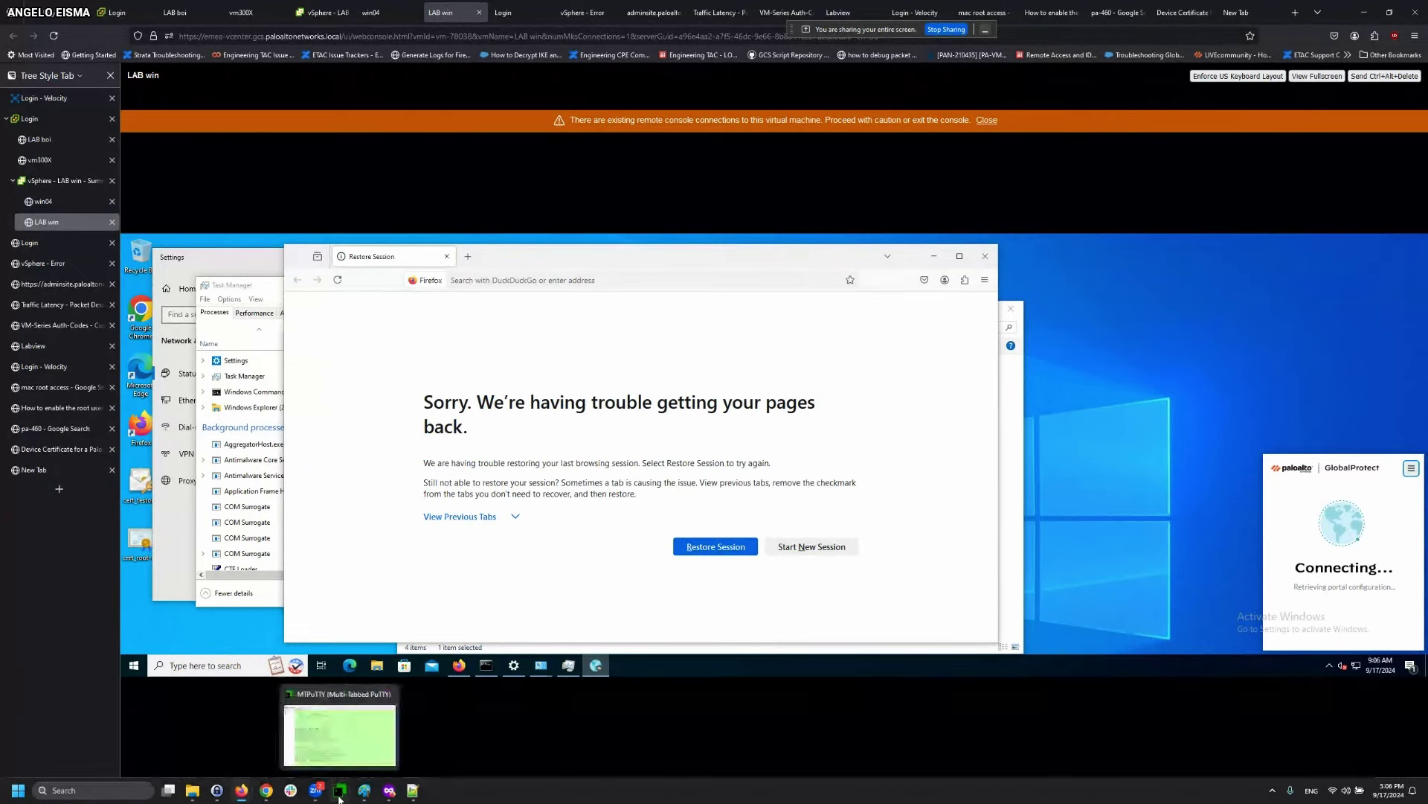
{"action": "left_click", "coordinate": [404, 747]}
{"action": "key", "text": "alt+Tab"}
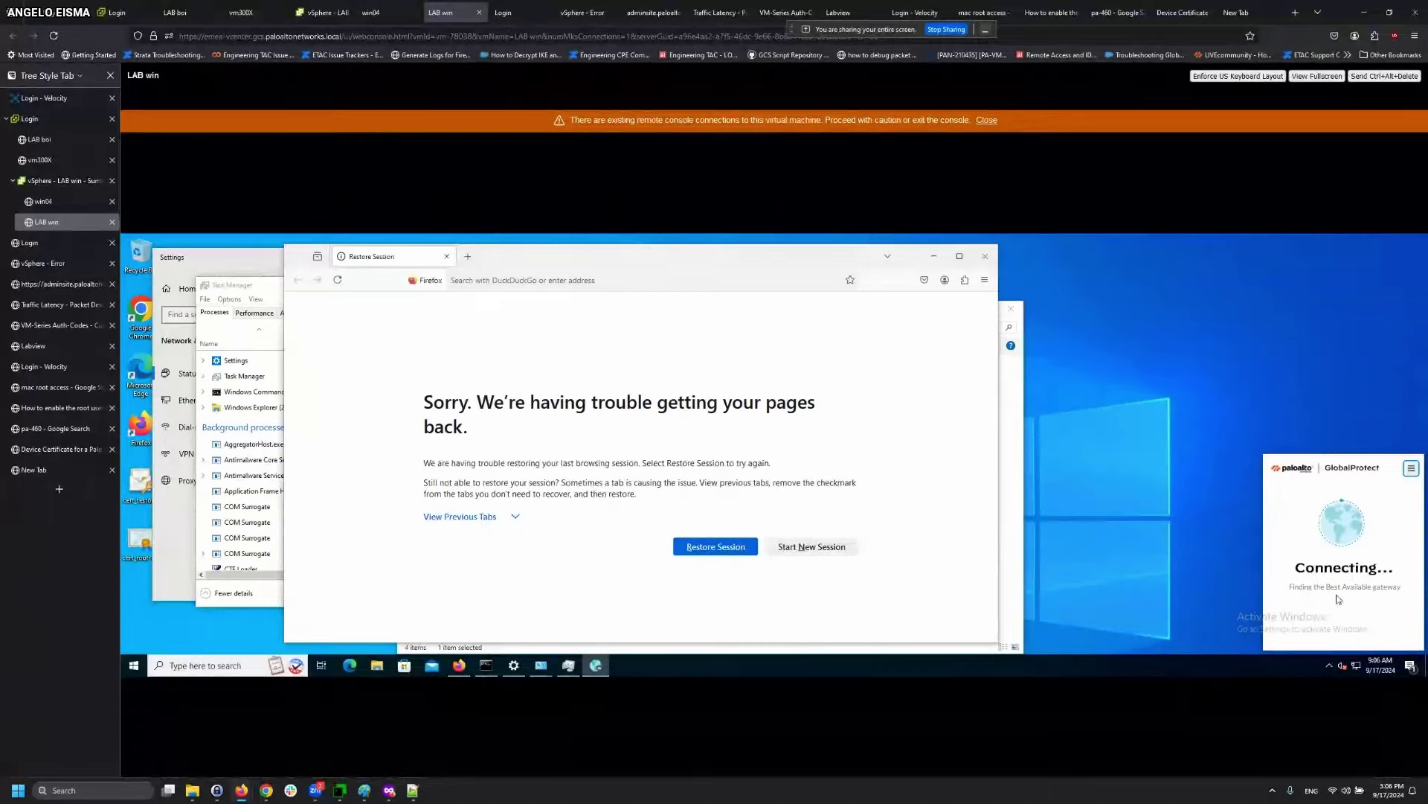
{"action": "left_click", "coordinate": [340, 790]}
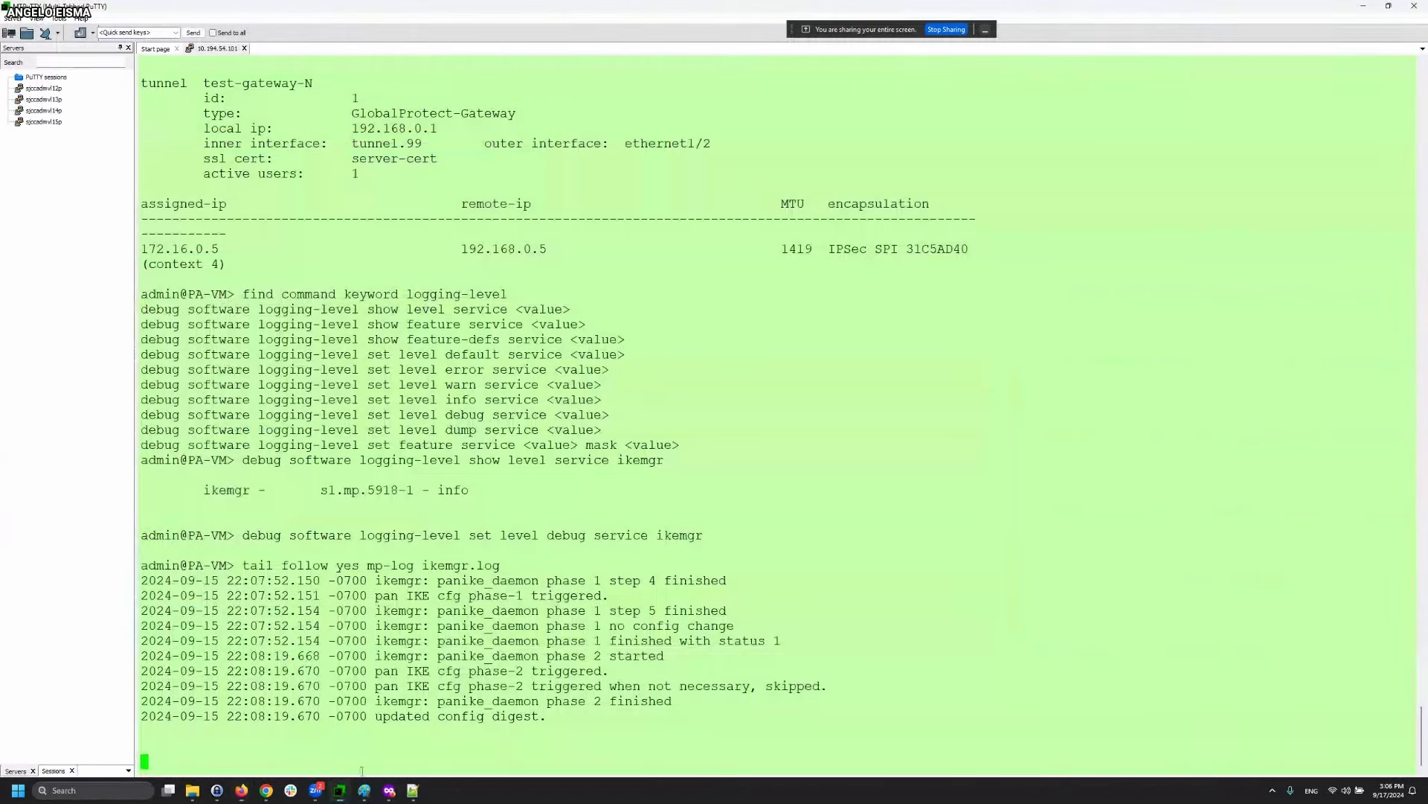
{"action": "key", "text": "alt+Tab"}
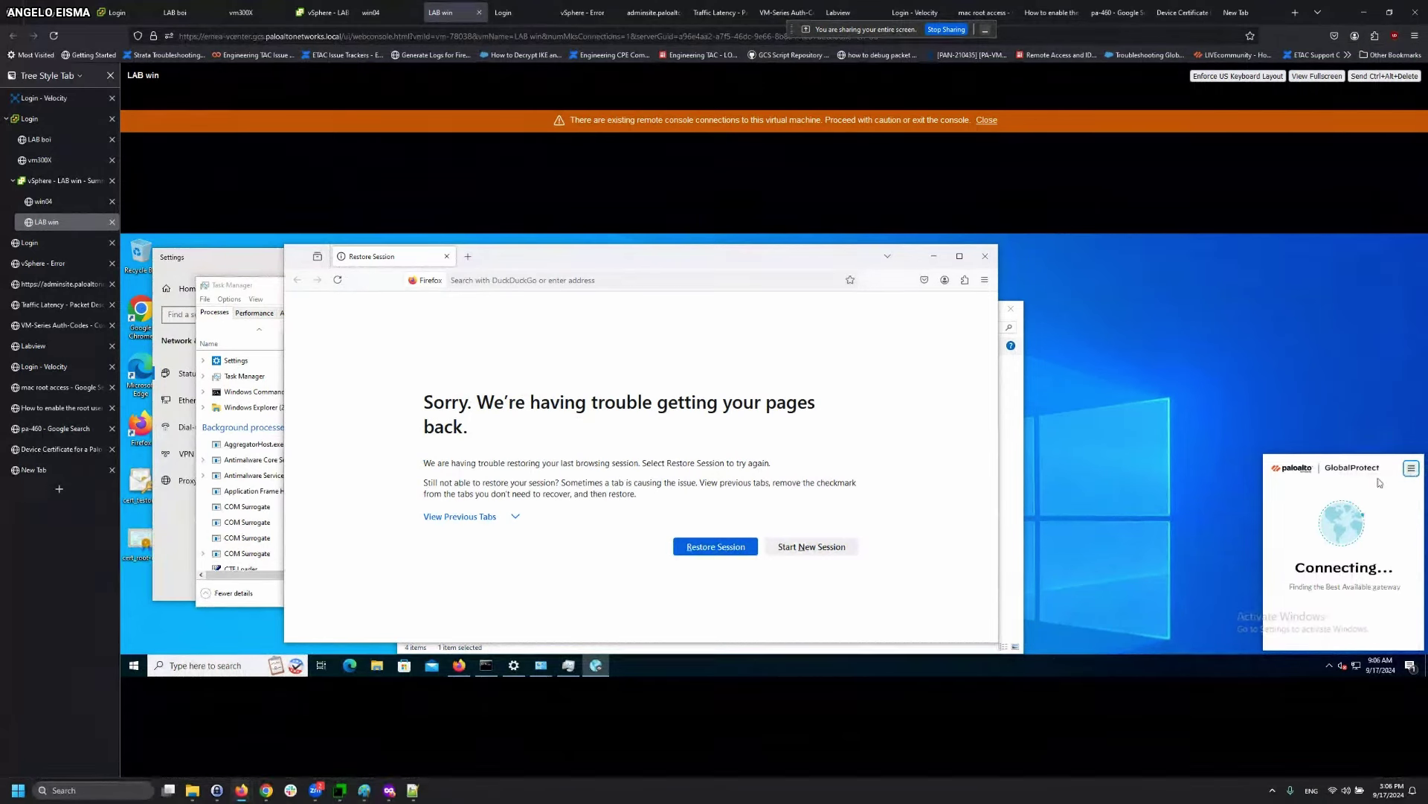
- Open GlobalProtect Settings showing Connecting to portal 192.168.0.1, and glance at About
{"action": "left_click", "coordinate": [1411, 468]}
{"action": "left_click", "coordinate": [1351, 487]}
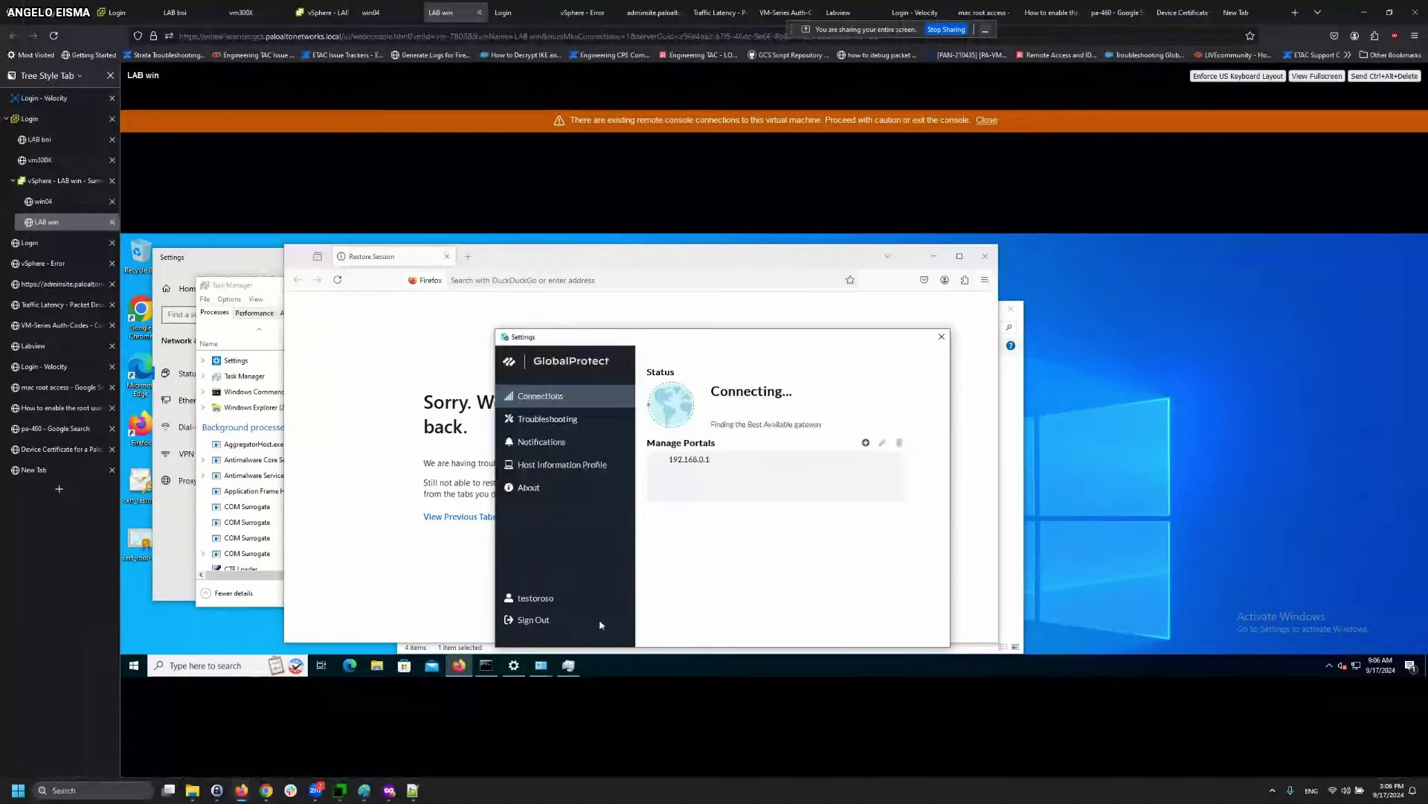
{"action": "left_click", "coordinate": [340, 790]}
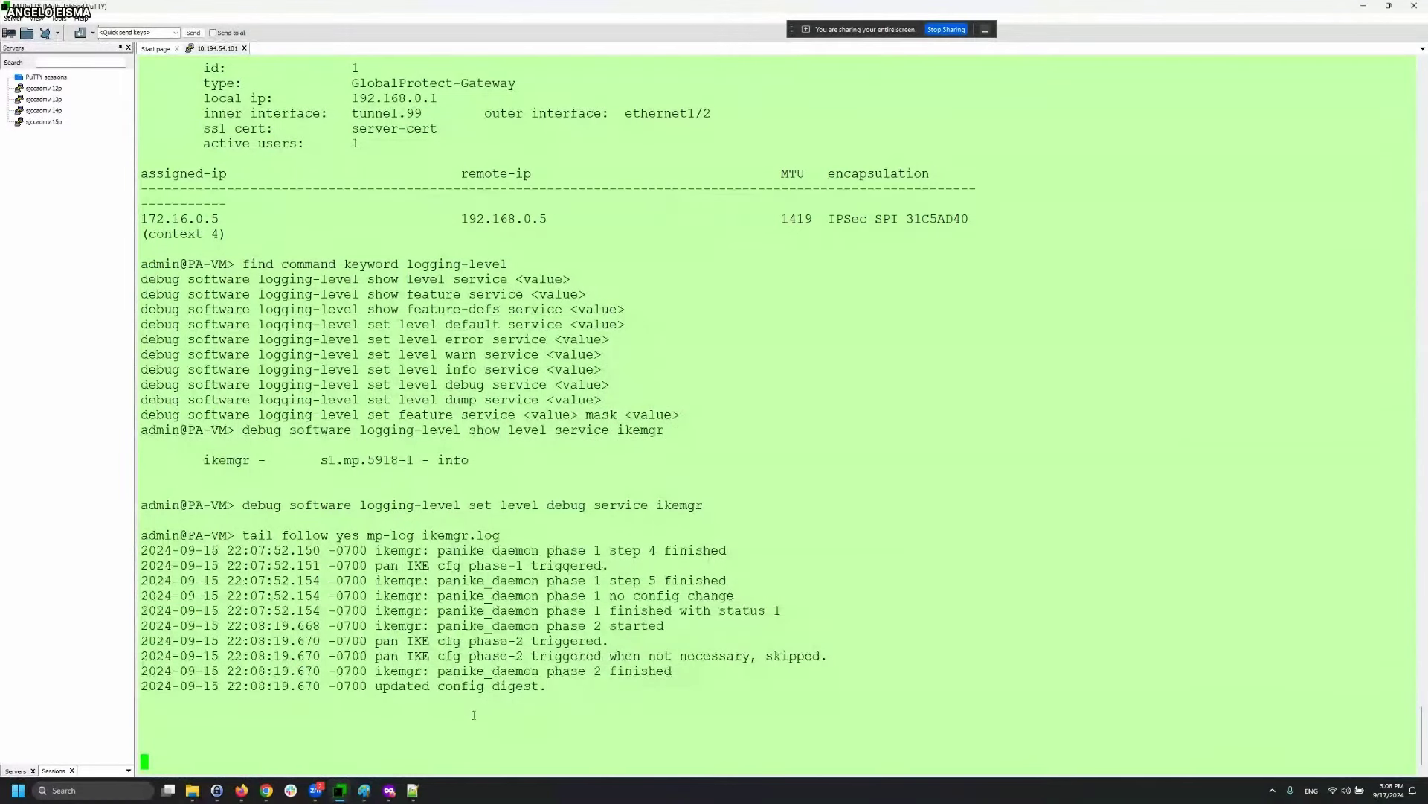
{"action": "key", "text": "alt+Tab"}
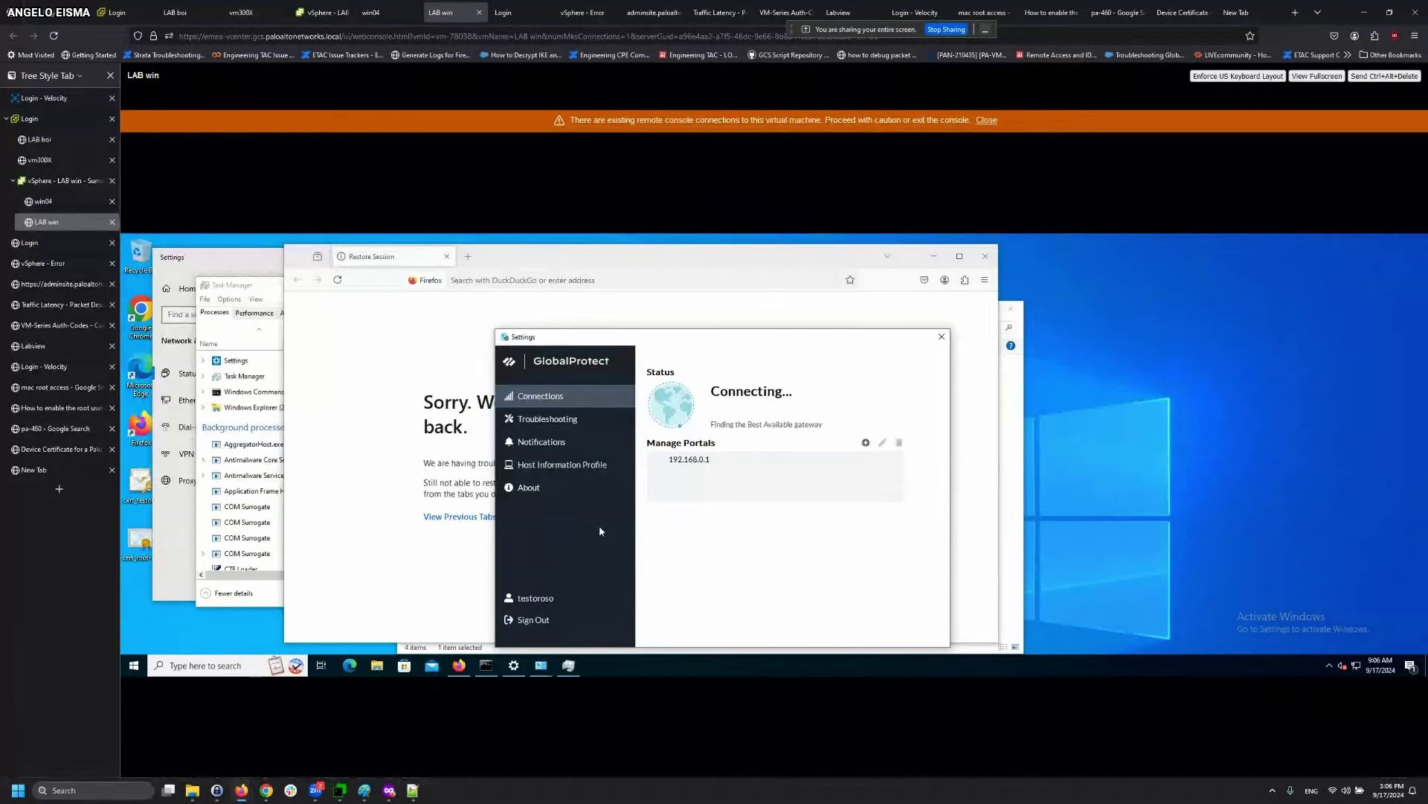
{"action": "left_click", "coordinate": [595, 488]}
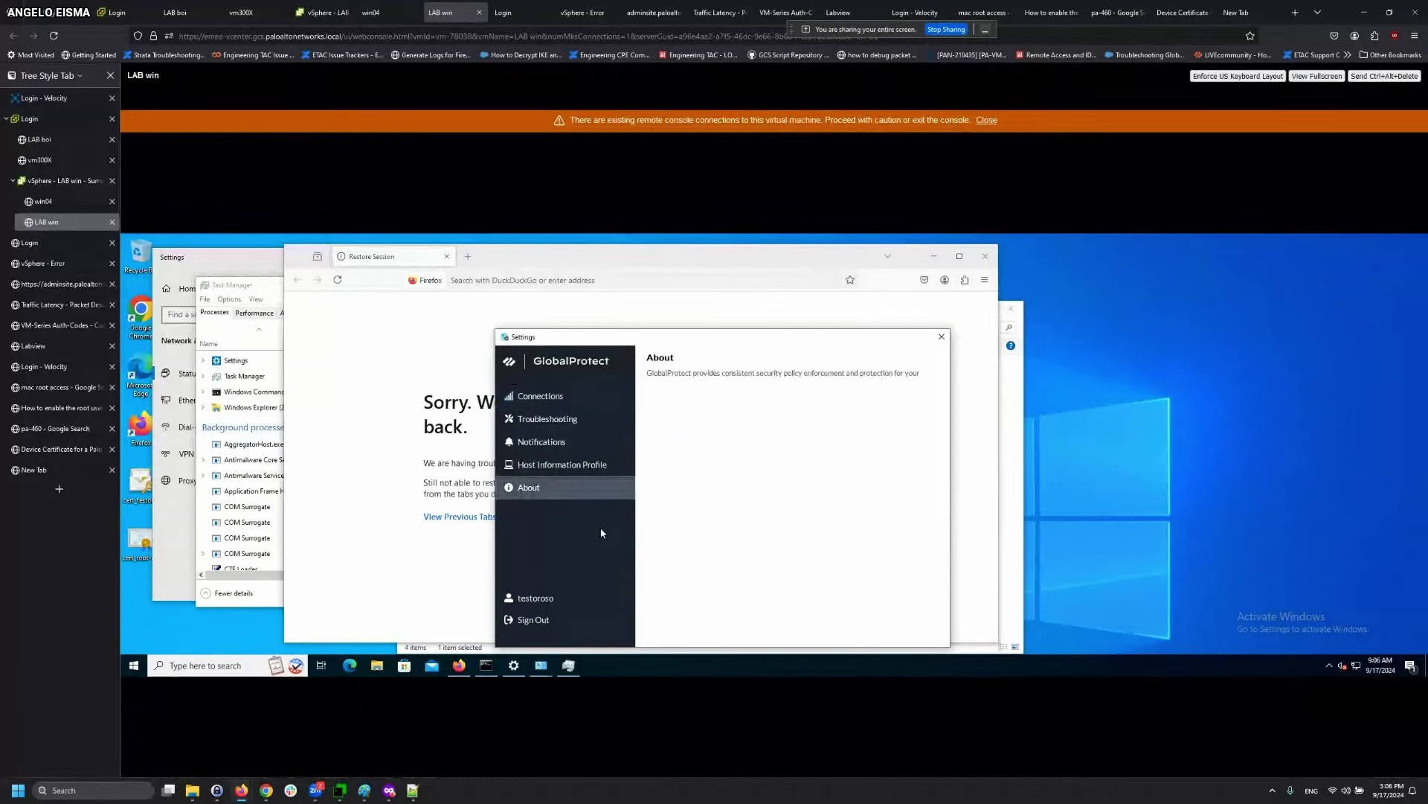
{"action": "left_click", "coordinate": [556, 399]}
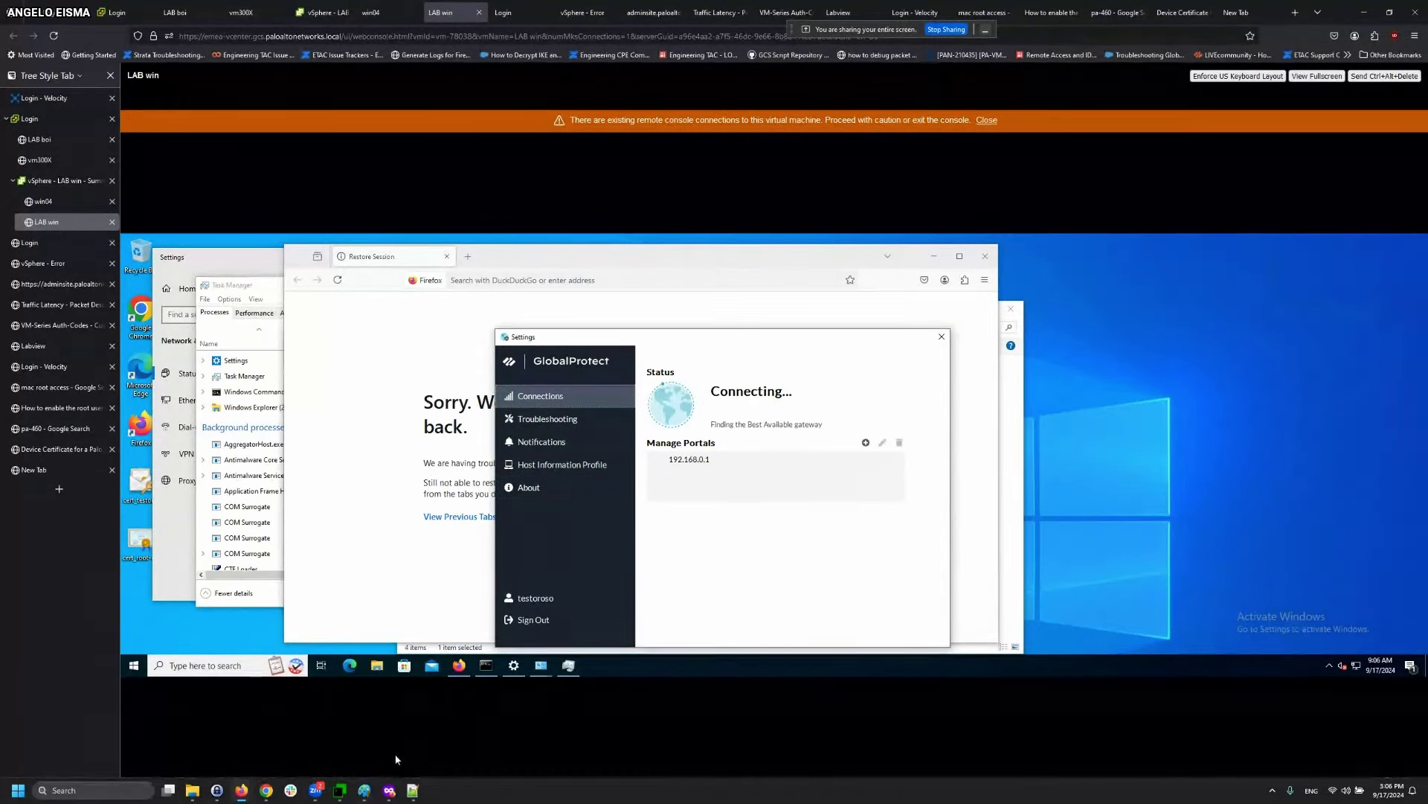
- Alternate between the firewall terminal and the VM console, ending on the terminal
{"action": "mouse_move", "coordinate": [340, 793]}
{"action": "left_click", "coordinate": [370, 741]}
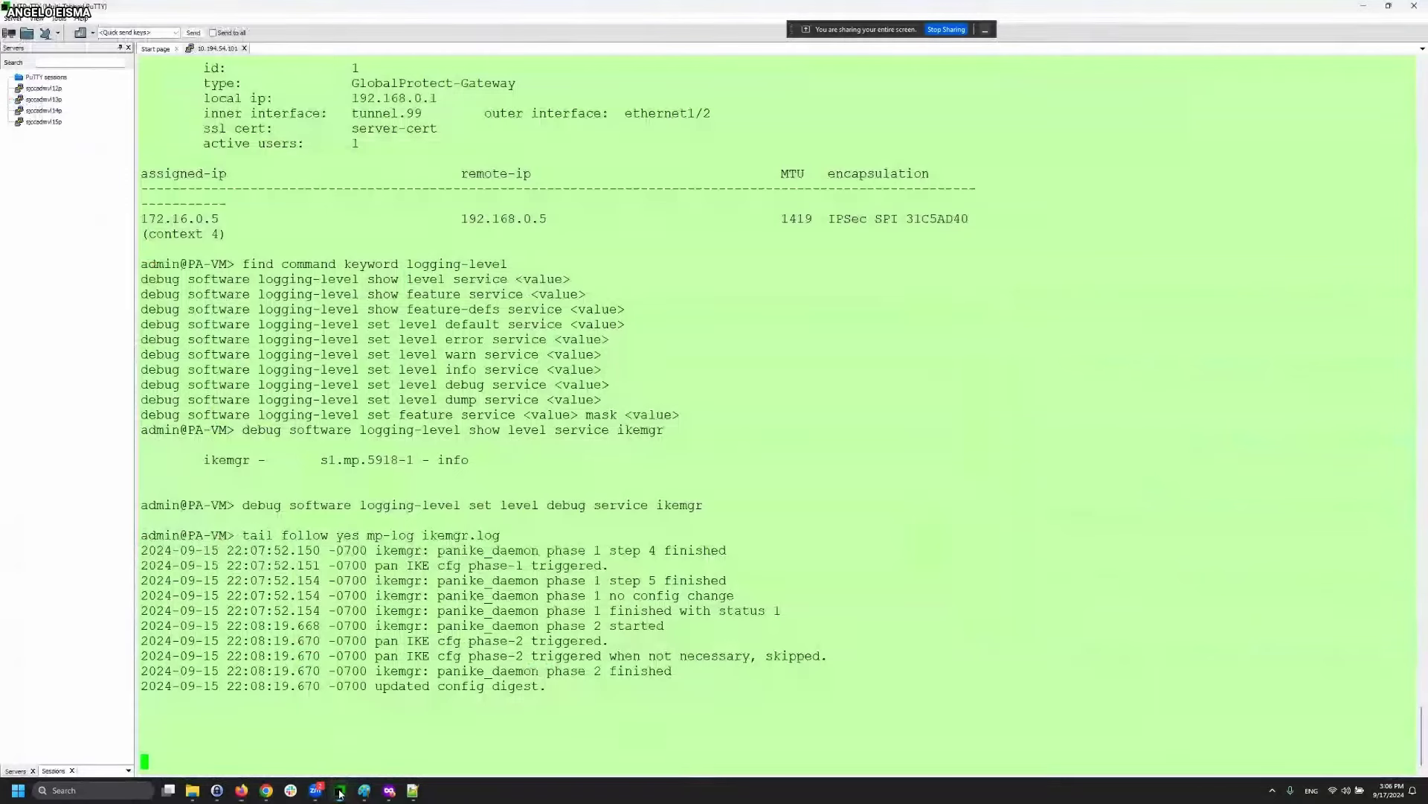
{"action": "mouse_move", "coordinate": [241, 790]}
{"action": "left_click", "coordinate": [213, 744]}
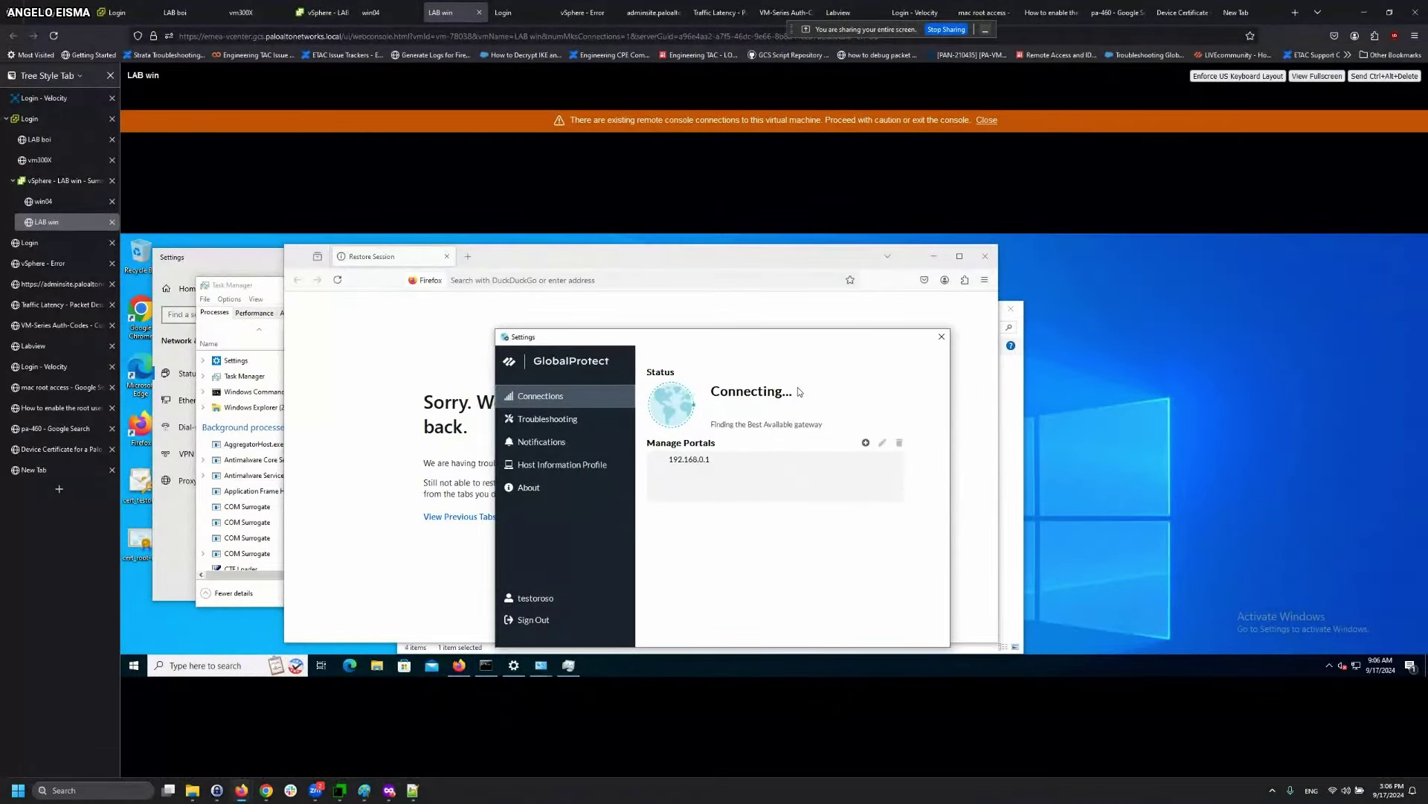
{"action": "left_click", "coordinate": [341, 791]}
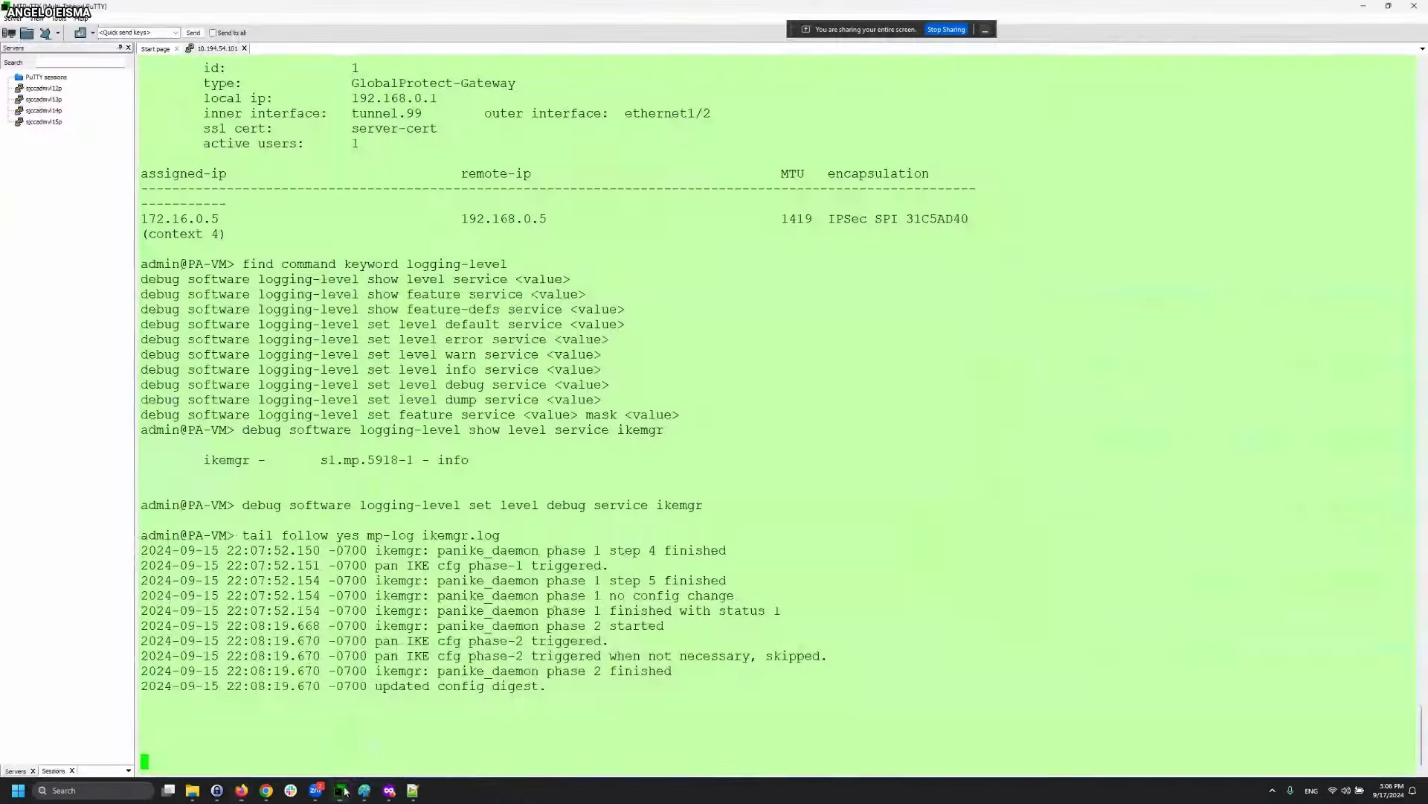
- Open a second firewall session, move it right, accept the host key, and log in as admin
{"action": "right_click", "coordinate": [207, 49]}
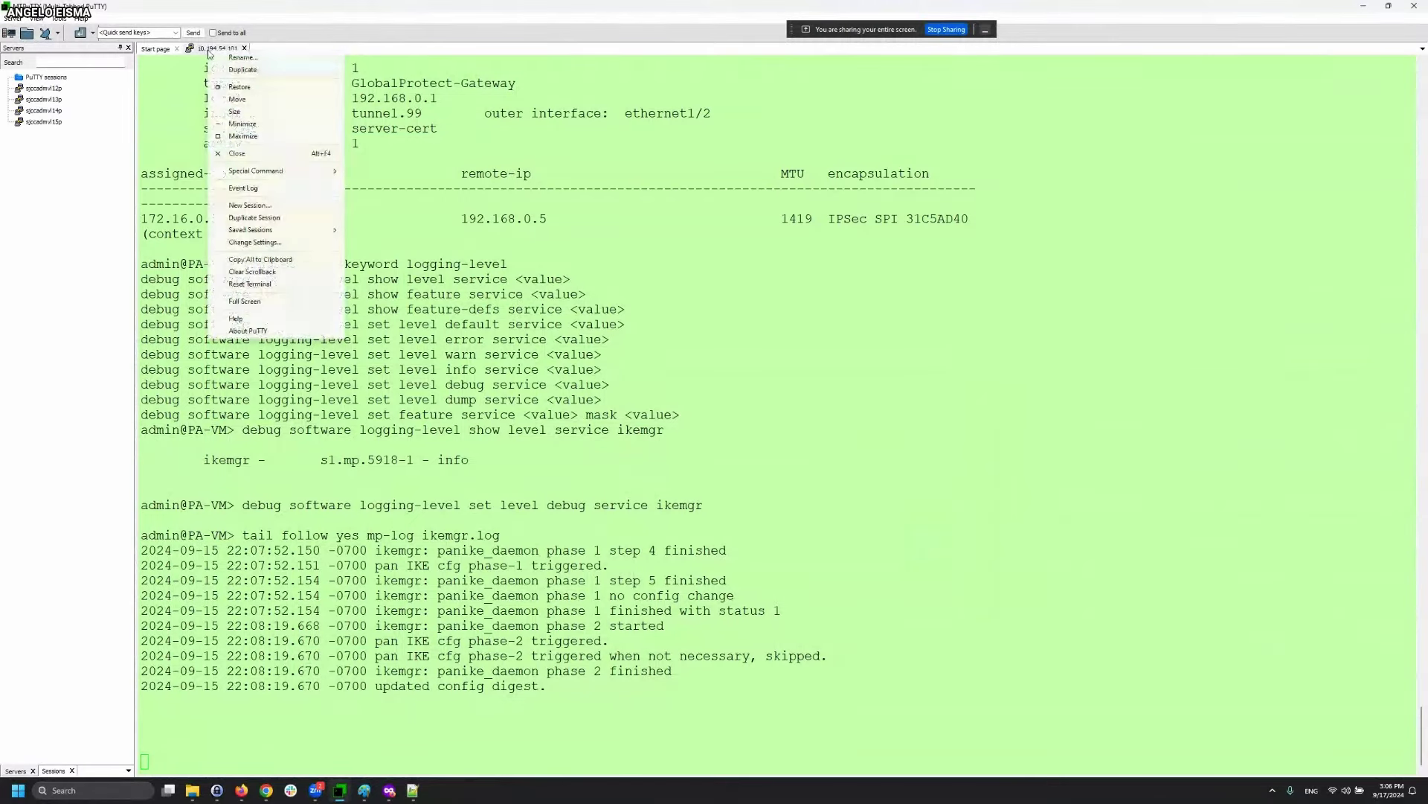
{"action": "left_click", "coordinate": [256, 217]}
{"action": "left_click_drag", "start_coordinate": [549, 204], "coordinate": [1071, 235]}
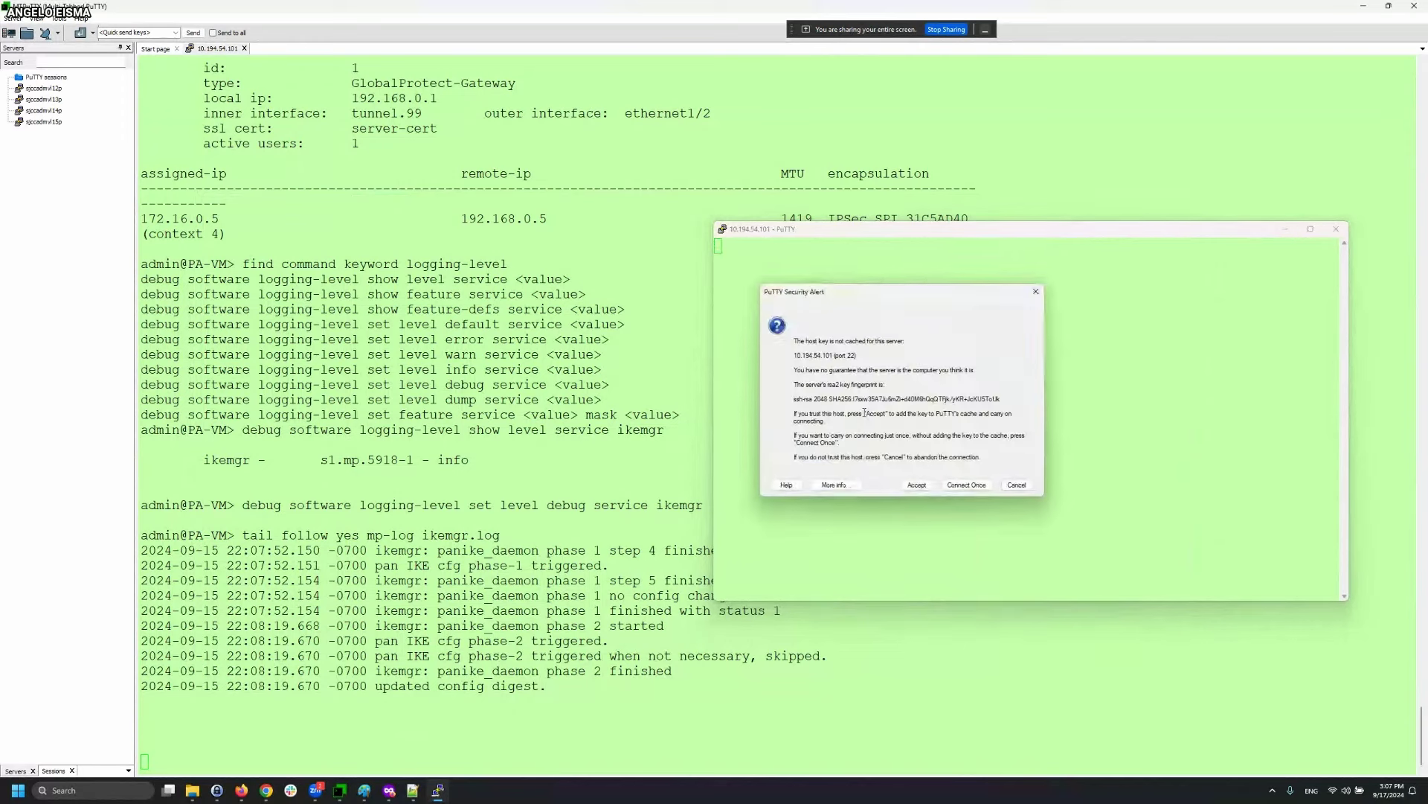
{"action": "key", "text": "Return"}
{"action": "type", "text": "admin"}
{"action": "key", "text": "Return"}
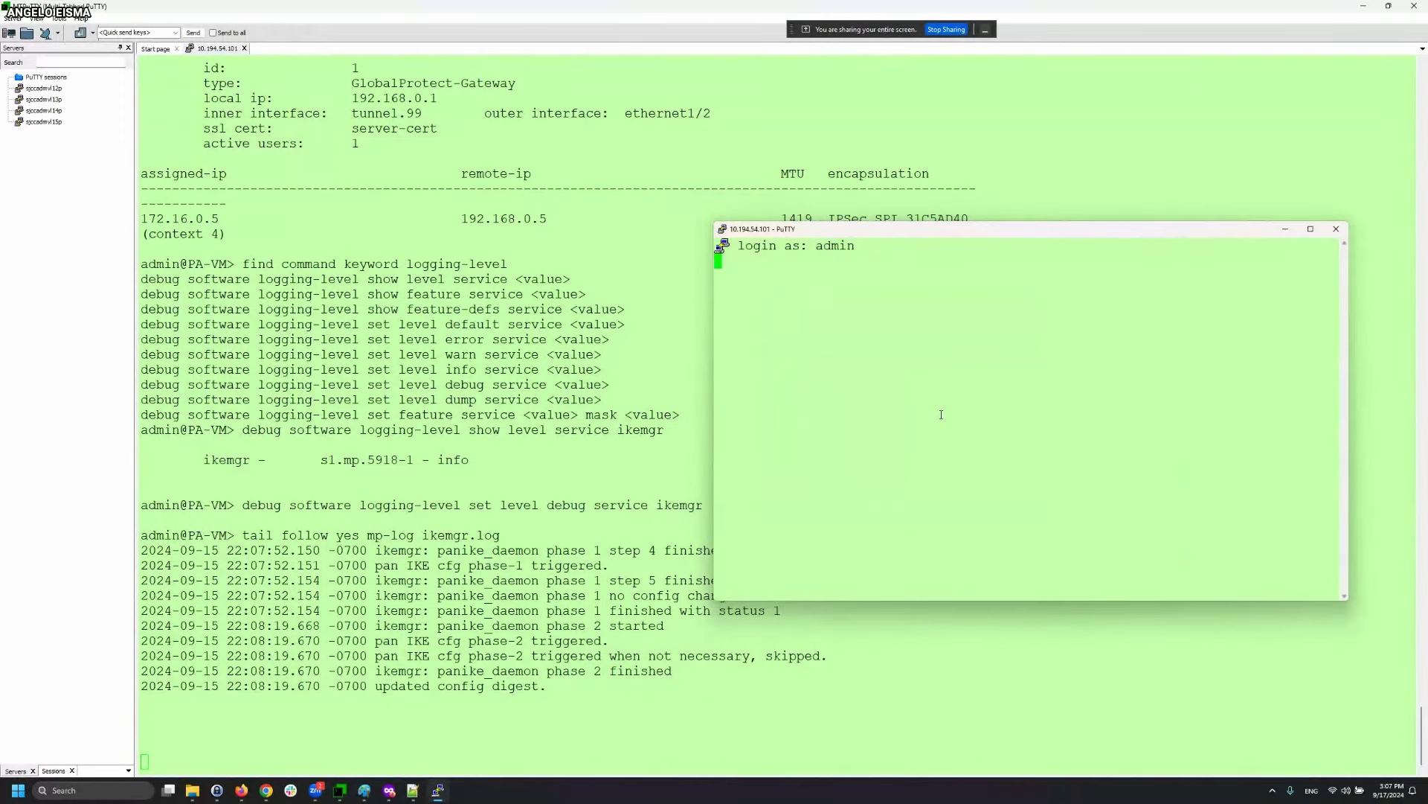
{"action": "key", "text": "Return"}
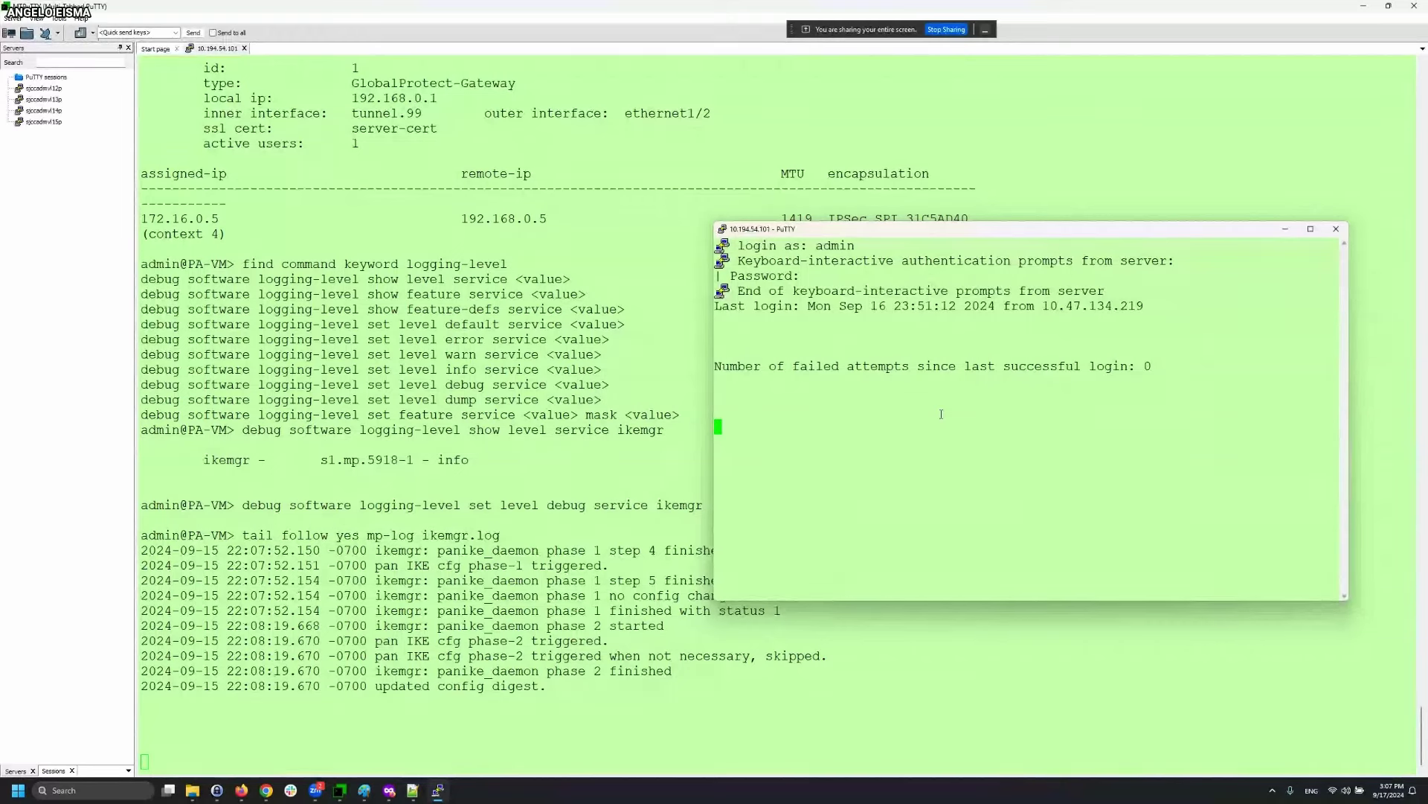
- Enter tail follow yes mp-log rasmgr.log using Tab completion of the file name
{"action": "type", "text": "tail fo yes mp rasm"}
{"action": "key", "text": "Tab"}
{"action": "mouse_move", "coordinate": [244, 790]}
{"action": "left_click", "coordinate": [286, 727]}
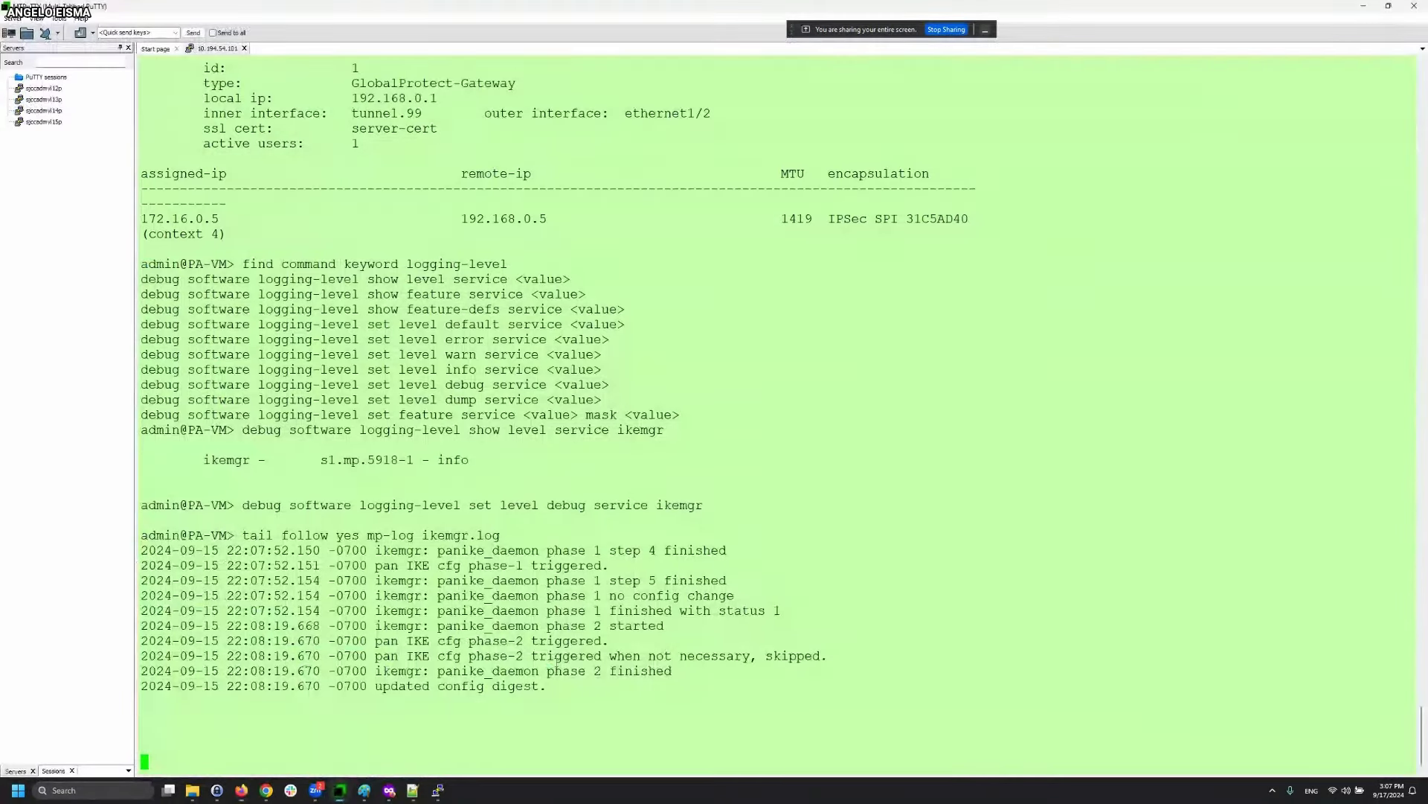
- Widen the rasmgr.log window, stop the tail, and run show clock
{"action": "left_click", "coordinate": [437, 790]}
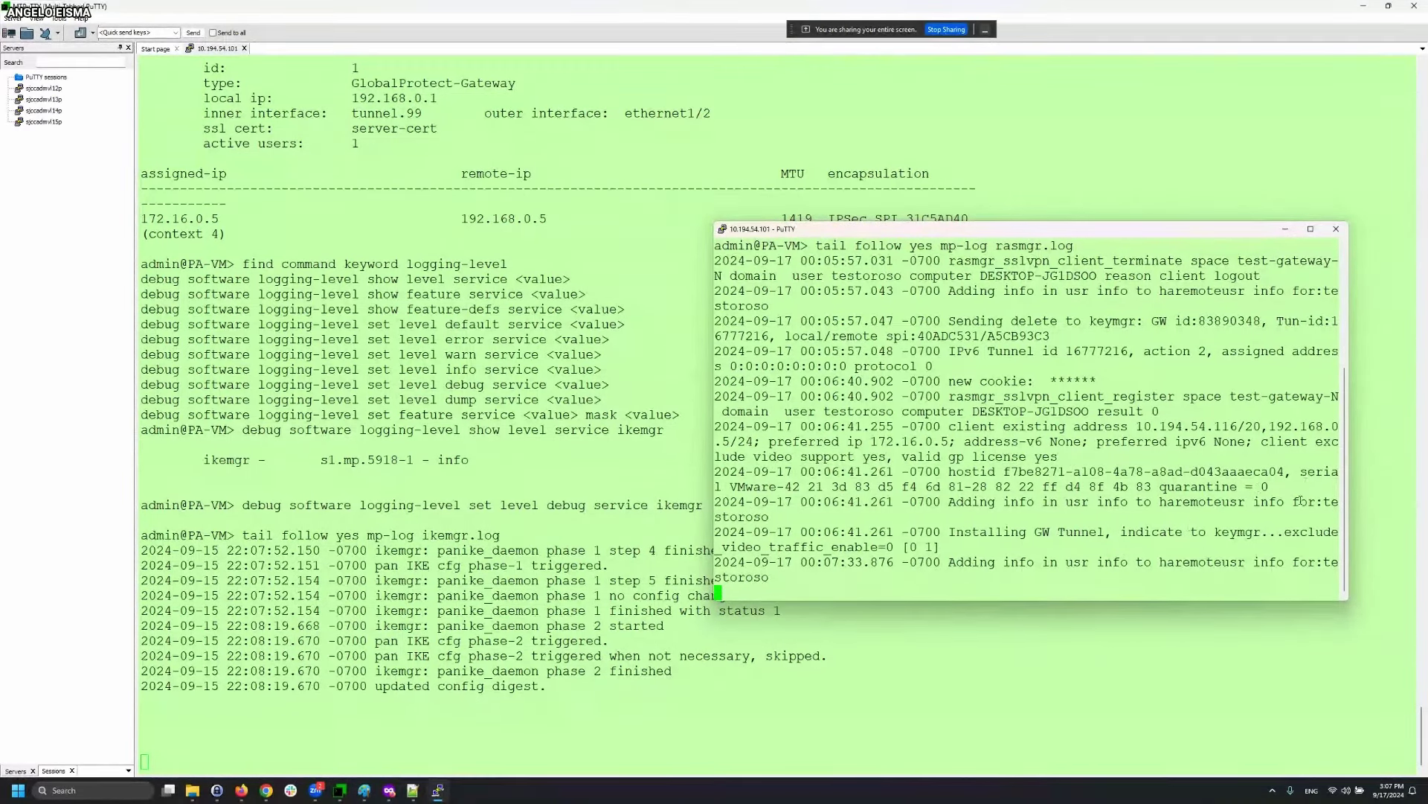
{"action": "left_click_drag", "start_coordinate": [713, 404], "coordinate": [236, 406]}
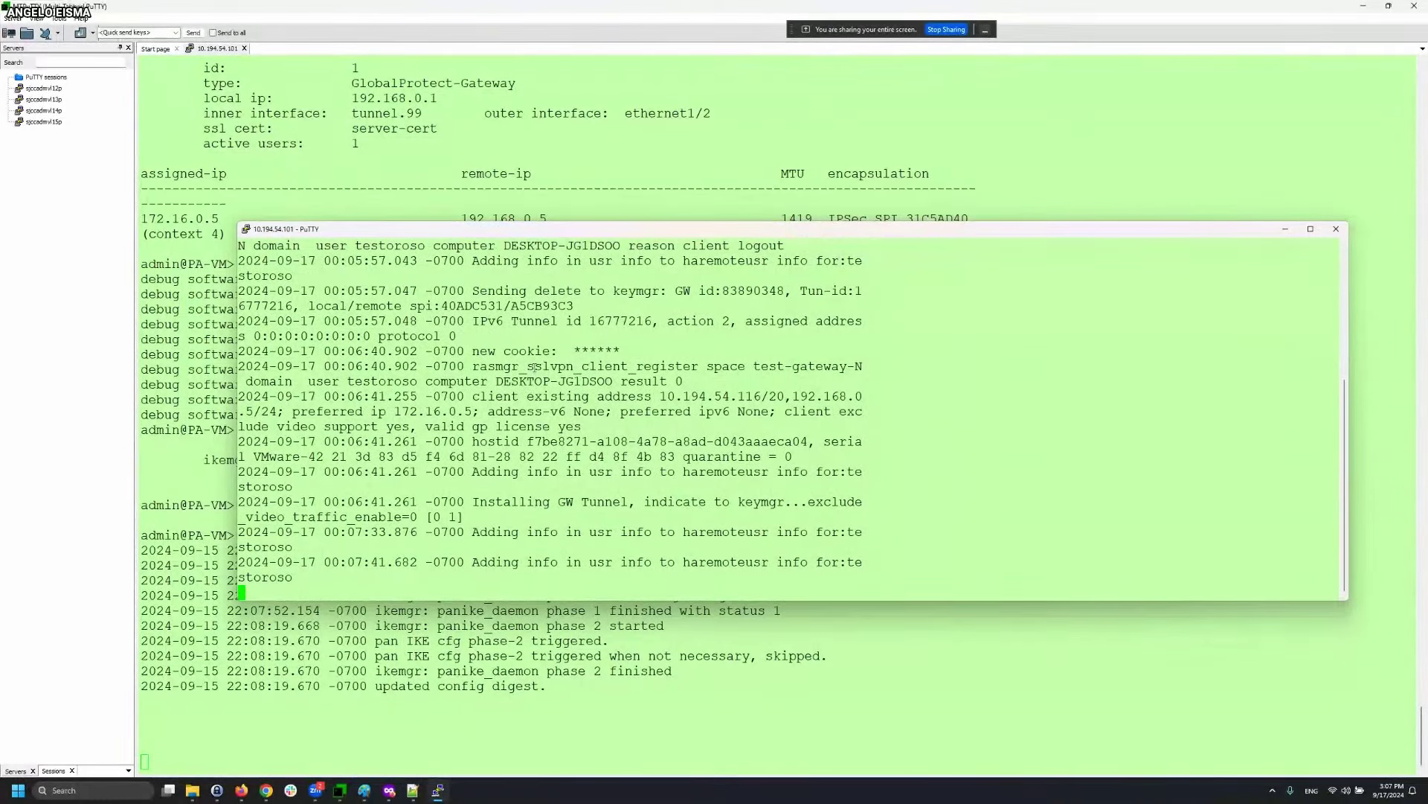
{"action": "key", "text": "ctrl+c"}
{"action": "type", "text": "q"}
{"action": "key", "text": "BackSpace"}
{"action": "type", "text": "show clock"}
{"action": "key", "text": "Return"}
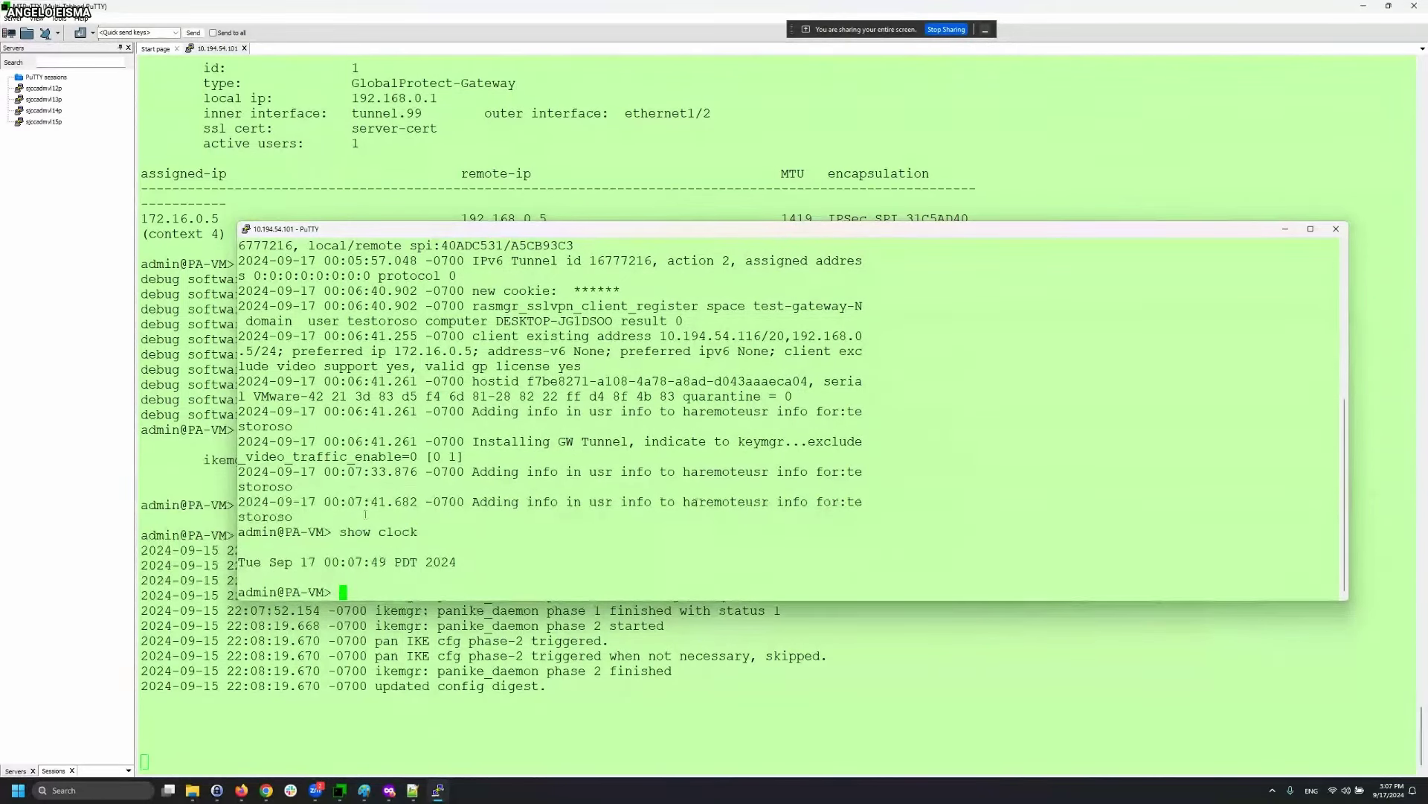
- Restart tail follow yes mp-log rasmgr.log on the firewall
{"action": "left_click_drag", "start_coordinate": [293, 487], "coordinate": [767, 482]}
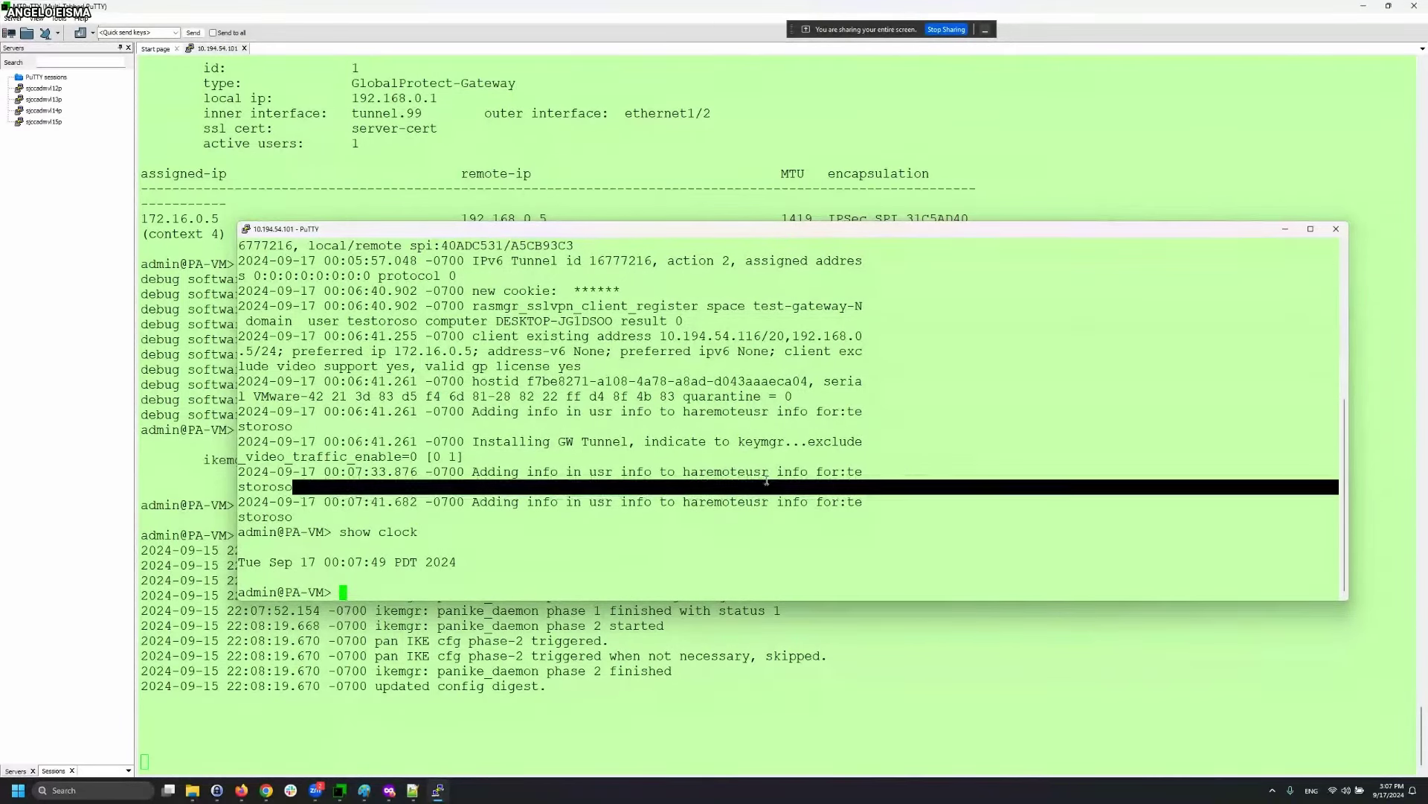
{"action": "left_click", "coordinate": [755, 465]}
{"action": "type", "text": "tail follow yes"}
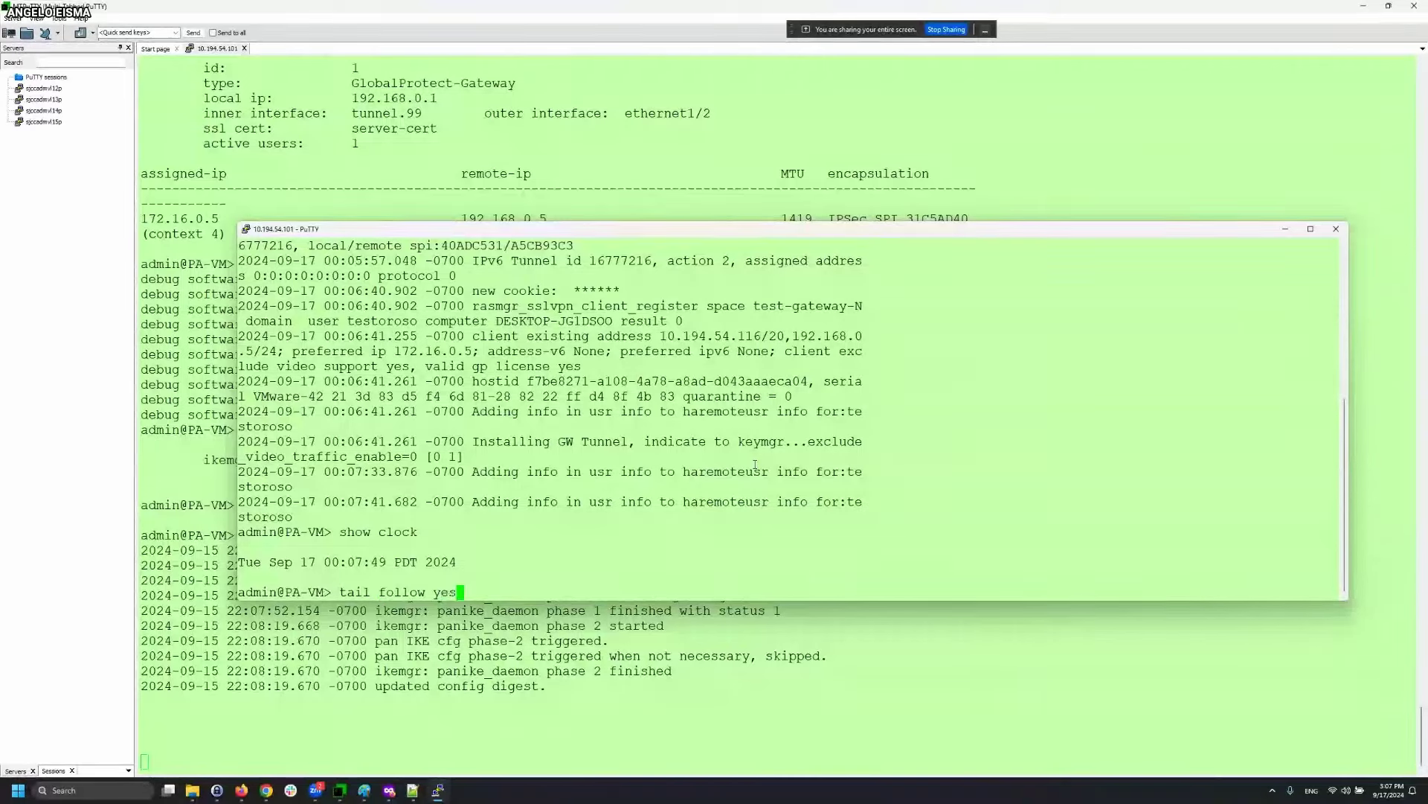
{"action": "type", "text": " mp-log rasmgr.log"}
{"action": "key", "text": "Return"}
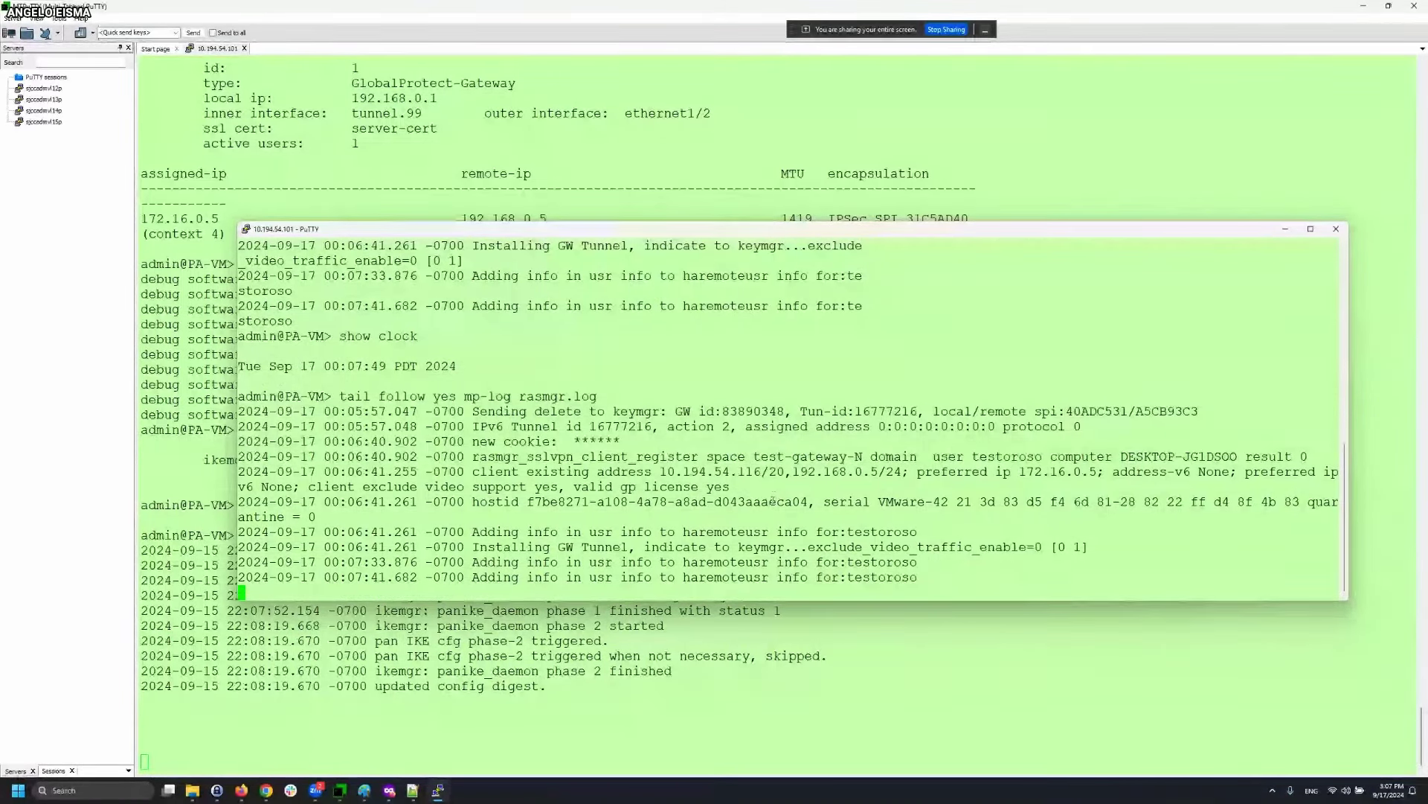
{"action": "key", "text": "Return"}
{"action": "key", "text": "Return"}
{"action": "key", "text": "Return"}
{"action": "key", "text": "Return"}
{"action": "key", "text": "Return"}
{"action": "key", "text": "Return"}
{"action": "key", "text": "Return"}
{"action": "key", "text": "Return"}
{"action": "key", "text": "Return"}
{"action": "key", "text": "Return"}
{"action": "key", "text": "Return"}
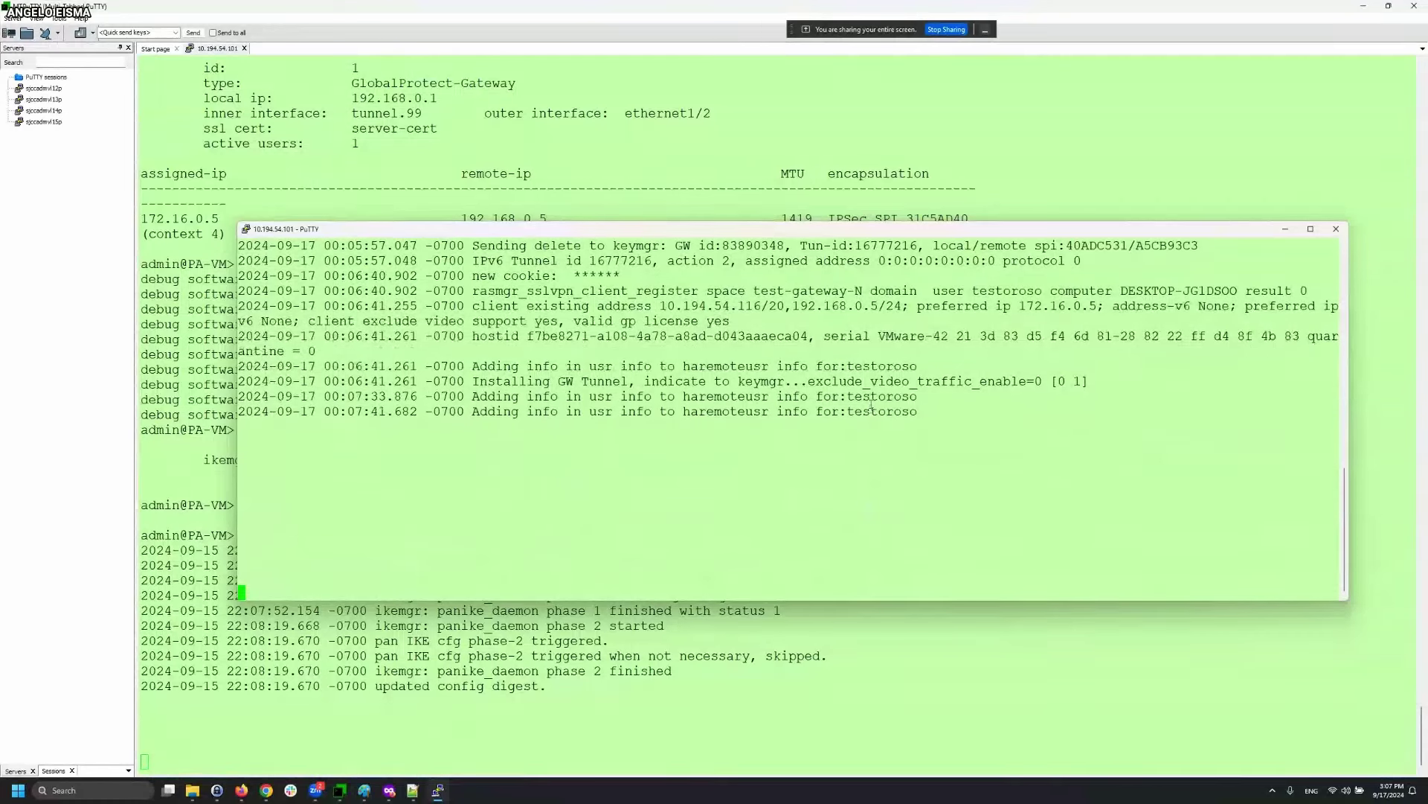
- Highlight the user name, hostid, VMware serial, preferred ip and rasmgr.log, then hide the window
{"action": "left_click_drag", "start_coordinate": [863, 412], "coordinate": [885, 411]}
{"action": "left_click_drag", "start_coordinate": [538, 335], "coordinate": [644, 336]}
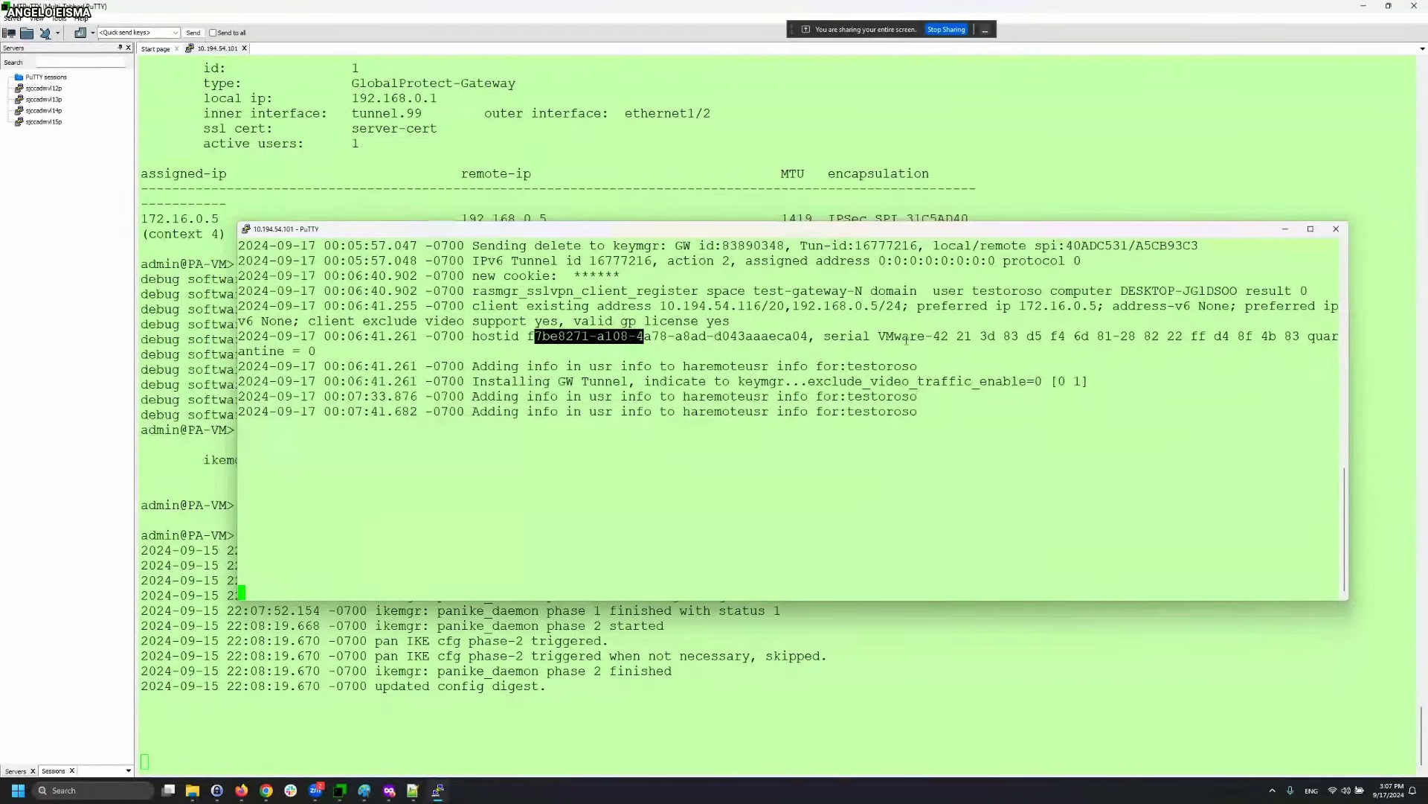
{"action": "left_click_drag", "start_coordinate": [824, 337], "coordinate": [996, 337]}
{"action": "left_click_drag", "start_coordinate": [918, 305], "coordinate": [1019, 306]}
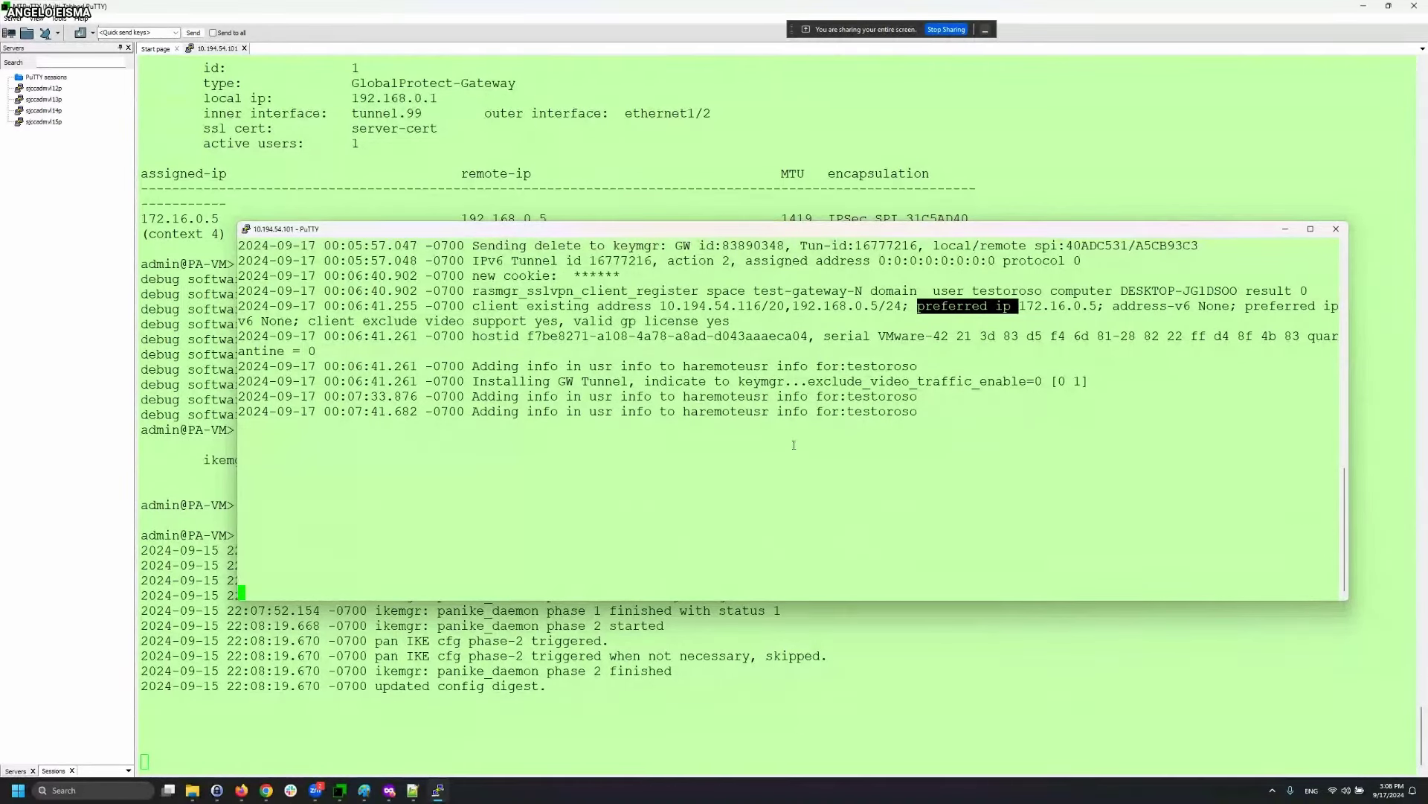
{"action": "scroll", "coordinate": [795, 445], "scroll_direction": "up", "scroll_amount": 4}
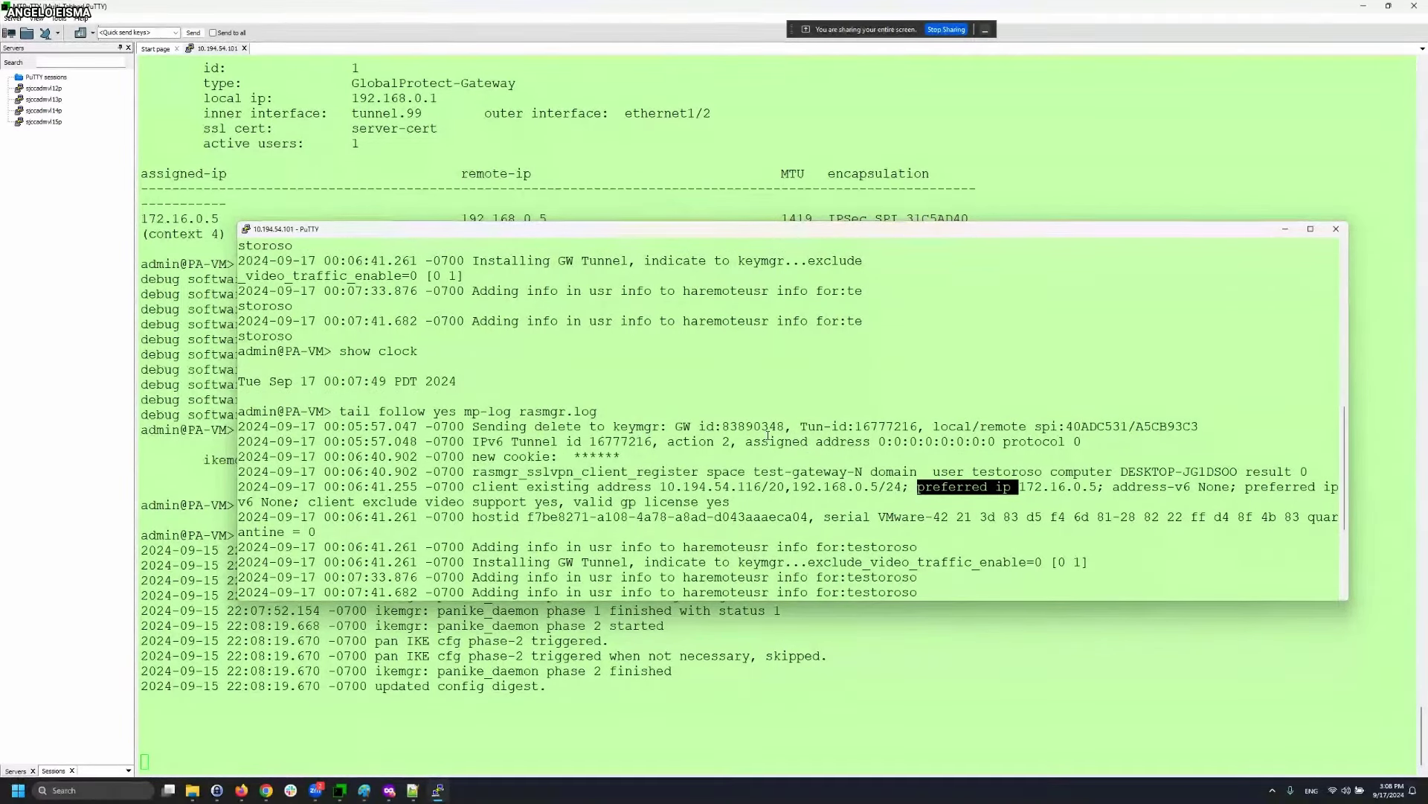
{"action": "left_click_drag", "start_coordinate": [512, 411], "coordinate": [597, 410]}
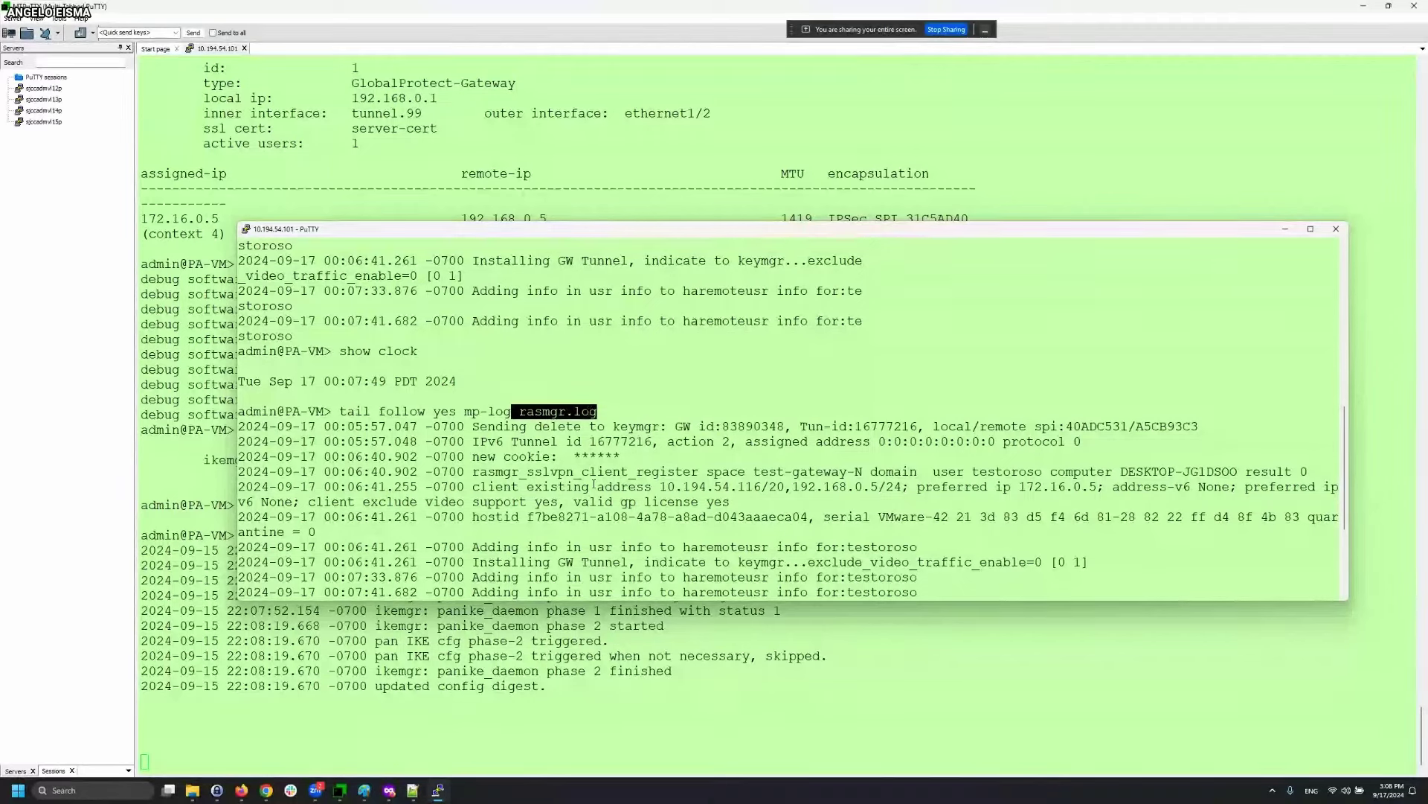
{"action": "left_click", "coordinate": [634, 536]}
{"action": "key", "text": "alt+Tab"}
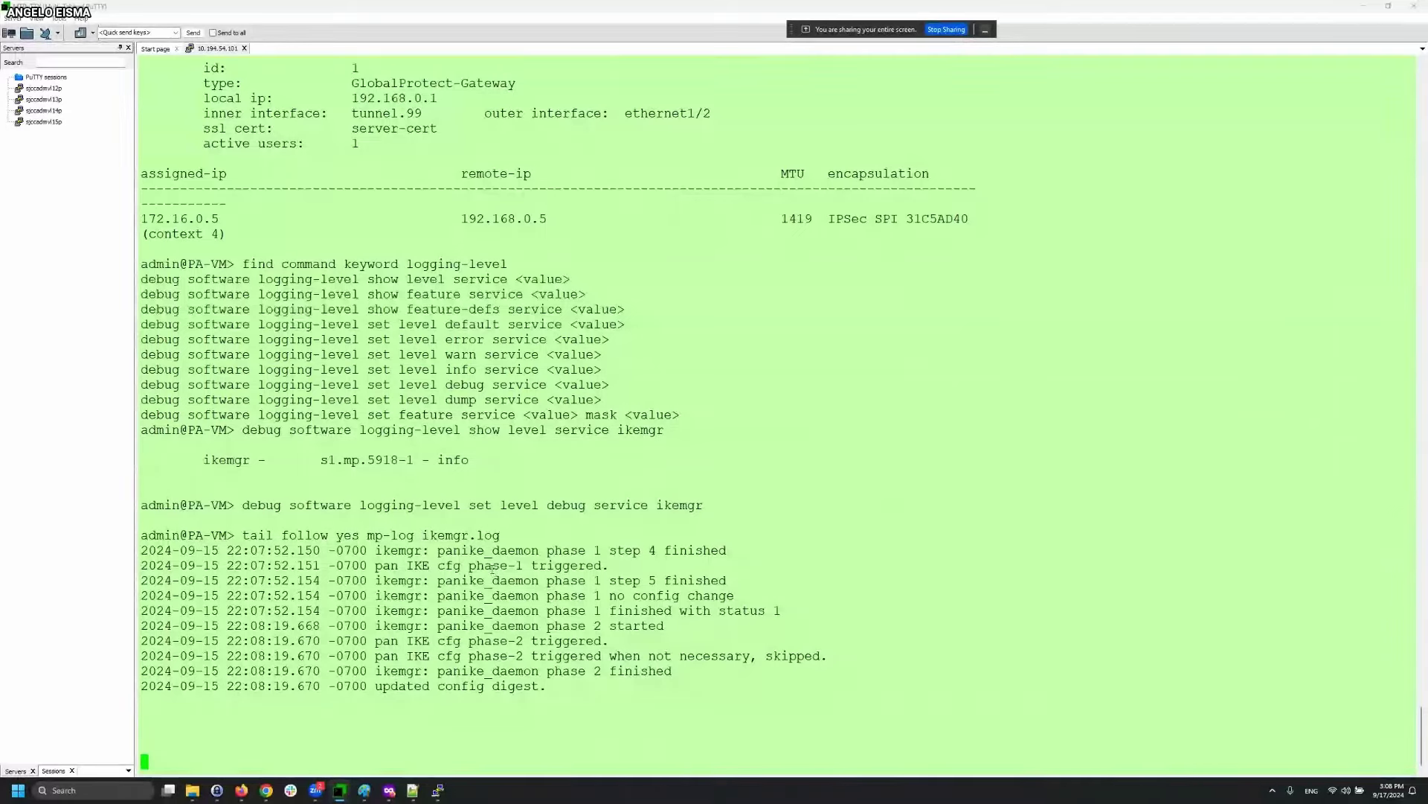
- Highlight ikemgr.log, add blank lines in the rasmgr.log window, then bring up the LAB win VM console
{"action": "left_click_drag", "start_coordinate": [423, 536], "coordinate": [508, 535]}
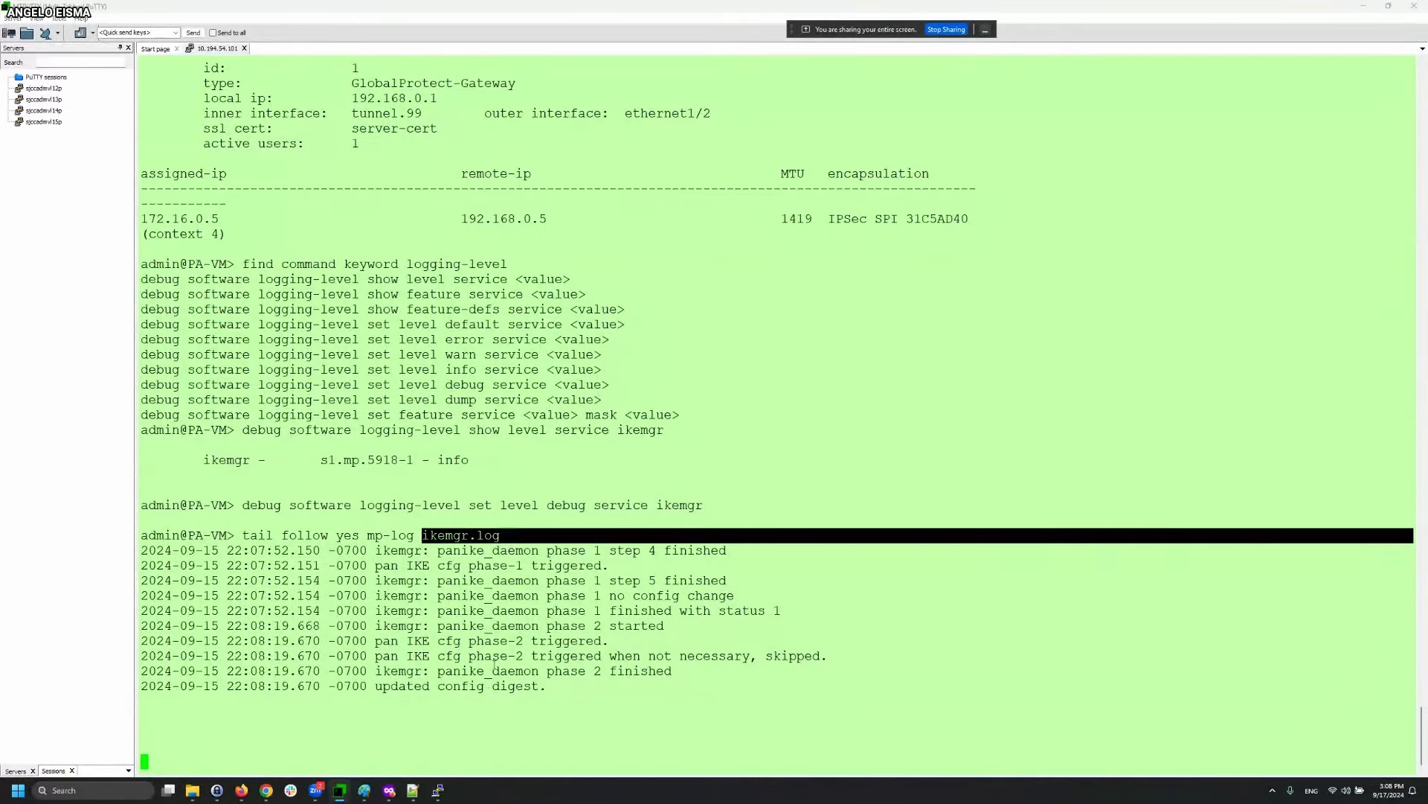
{"action": "left_click", "coordinate": [437, 791]}
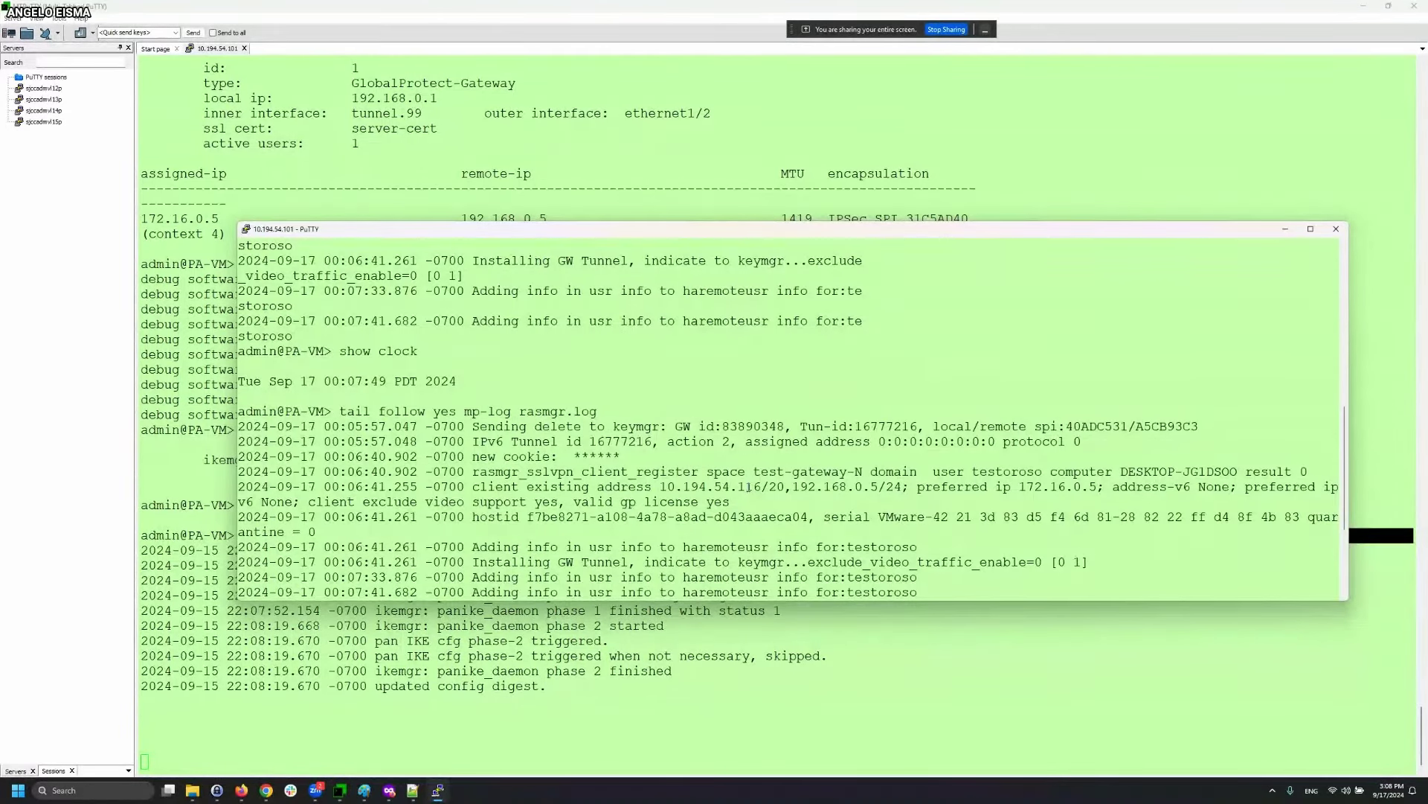
{"action": "key", "text": "Return"}
{"action": "key", "text": "Return"}
{"action": "key", "text": "Return"}
{"action": "key", "text": "Return"}
{"action": "key", "text": "Return"}
{"action": "key", "text": "Return"}
{"action": "key", "text": "Return"}
{"action": "key", "text": "Return"}
{"action": "key", "text": "Return"}
{"action": "key", "text": "Return"}
{"action": "key", "text": "Return"}
{"action": "key", "text": "Return"}
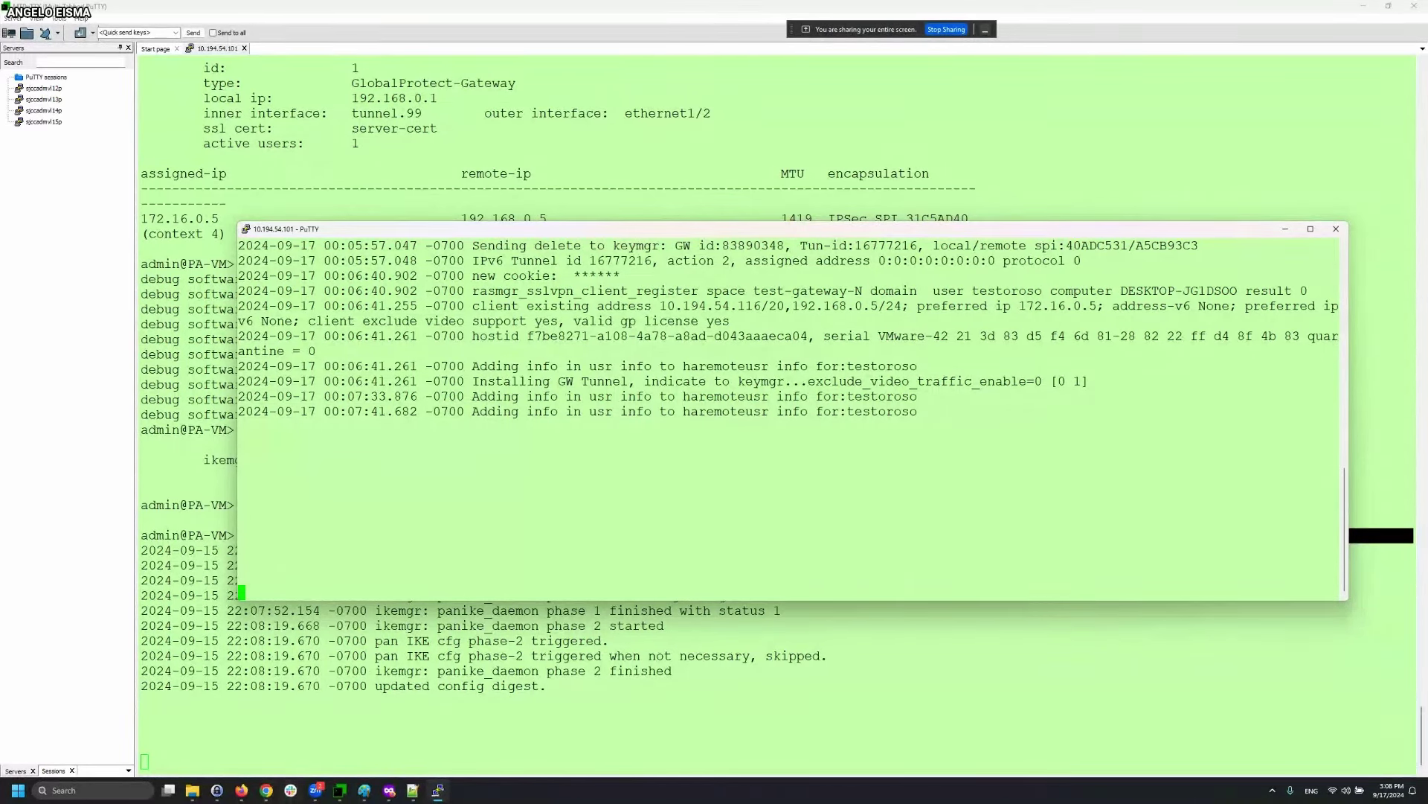
{"action": "left_click", "coordinate": [268, 790]}
{"action": "left_click", "coordinate": [208, 718]}
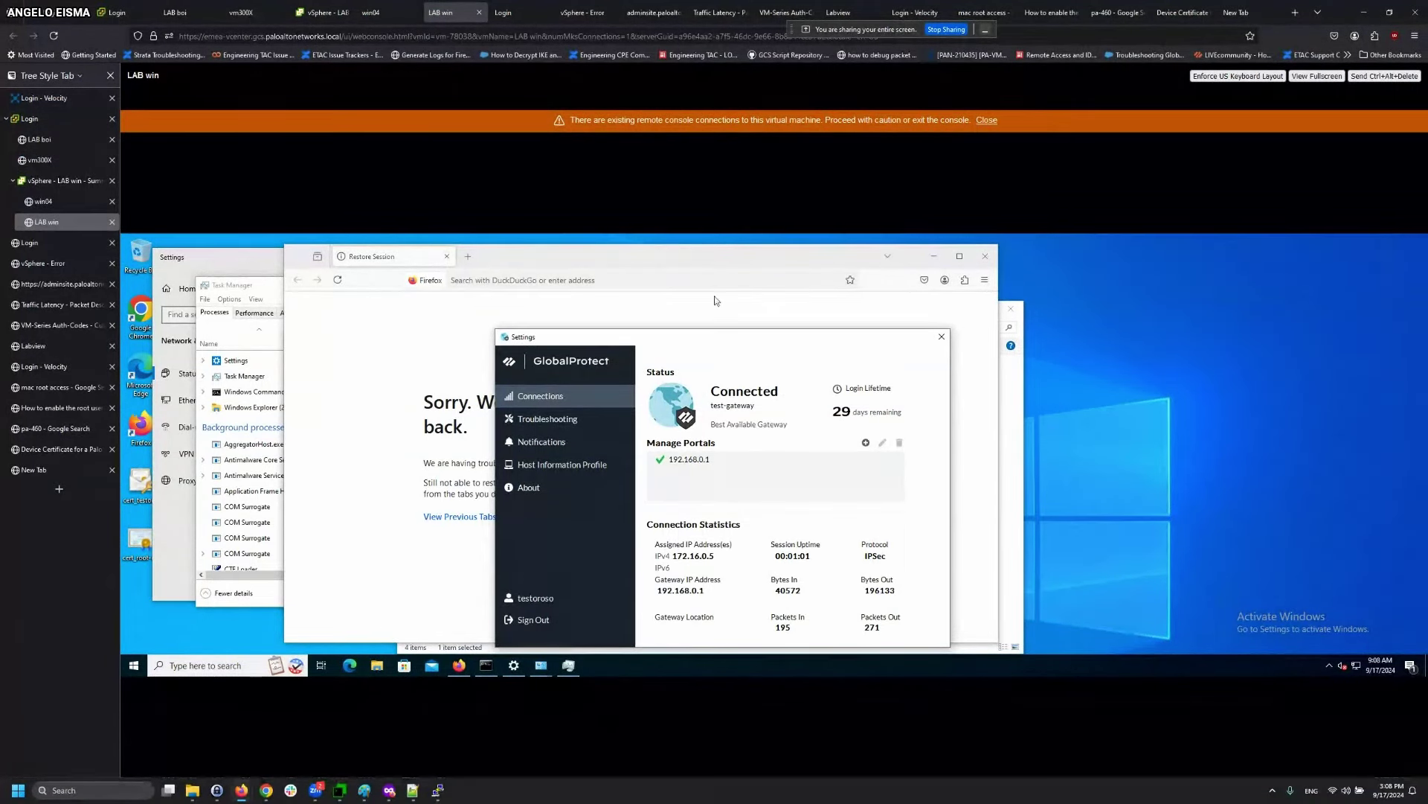
- Switch to the PA-VM web interface tab, where a commit is running at 0% Pending
{"action": "left_click", "coordinate": [947, 30]}
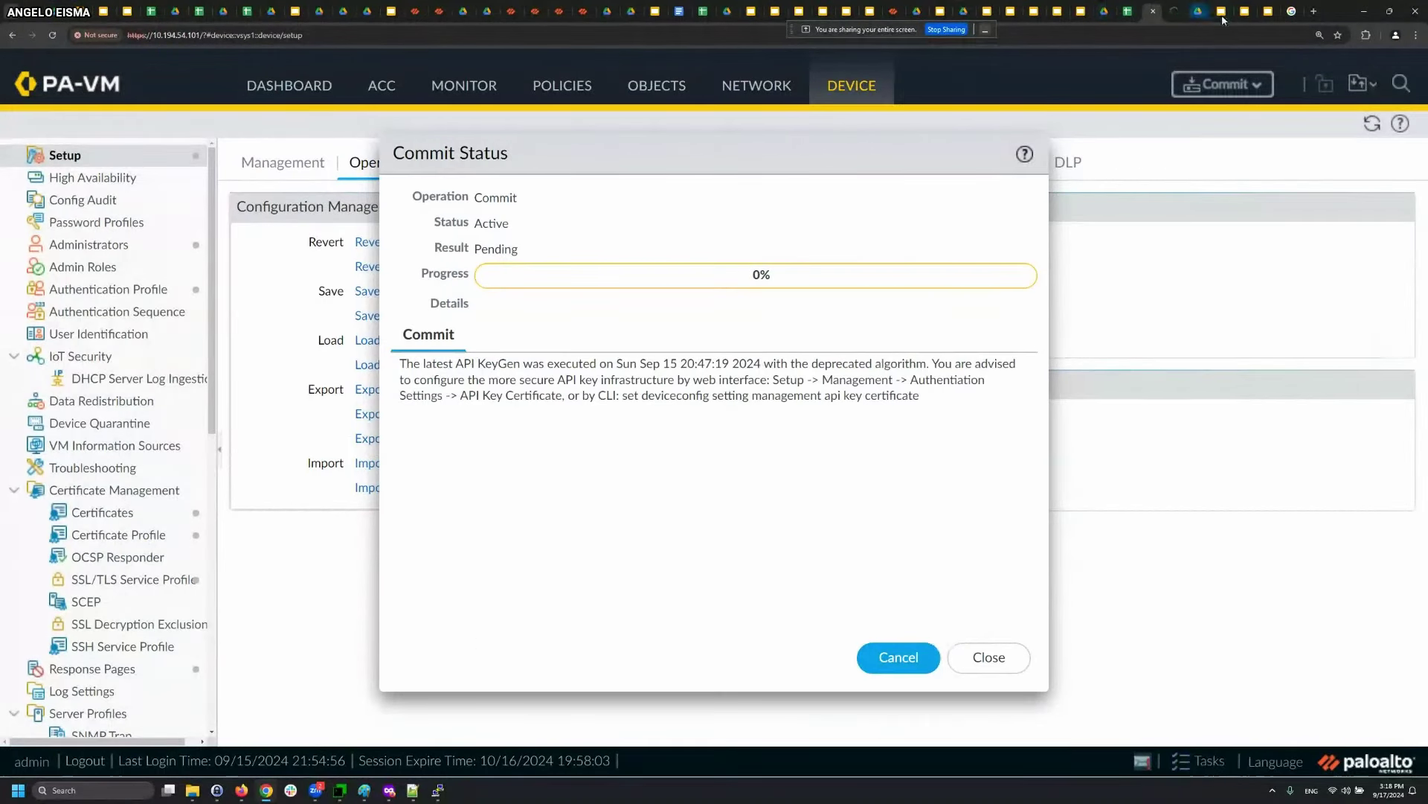
- Start the slideshow from slide 27, Verify Connection via CLI, and advance to Collecting Logs
{"action": "left_click", "coordinate": [1223, 15]}
{"action": "left_click", "coordinate": [67, 500]}
{"action": "left_click", "coordinate": [67, 443]}
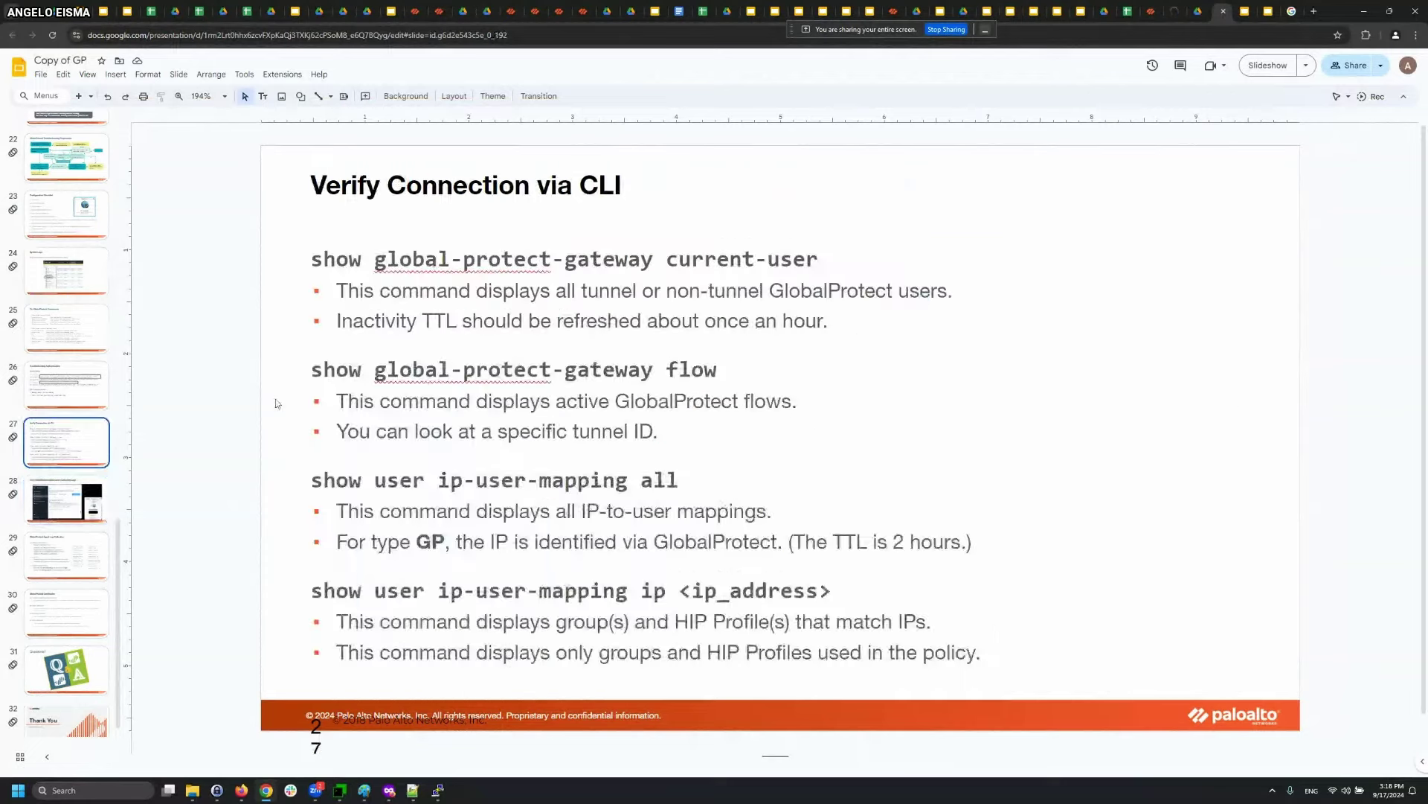
{"action": "left_click", "coordinate": [1267, 66]}
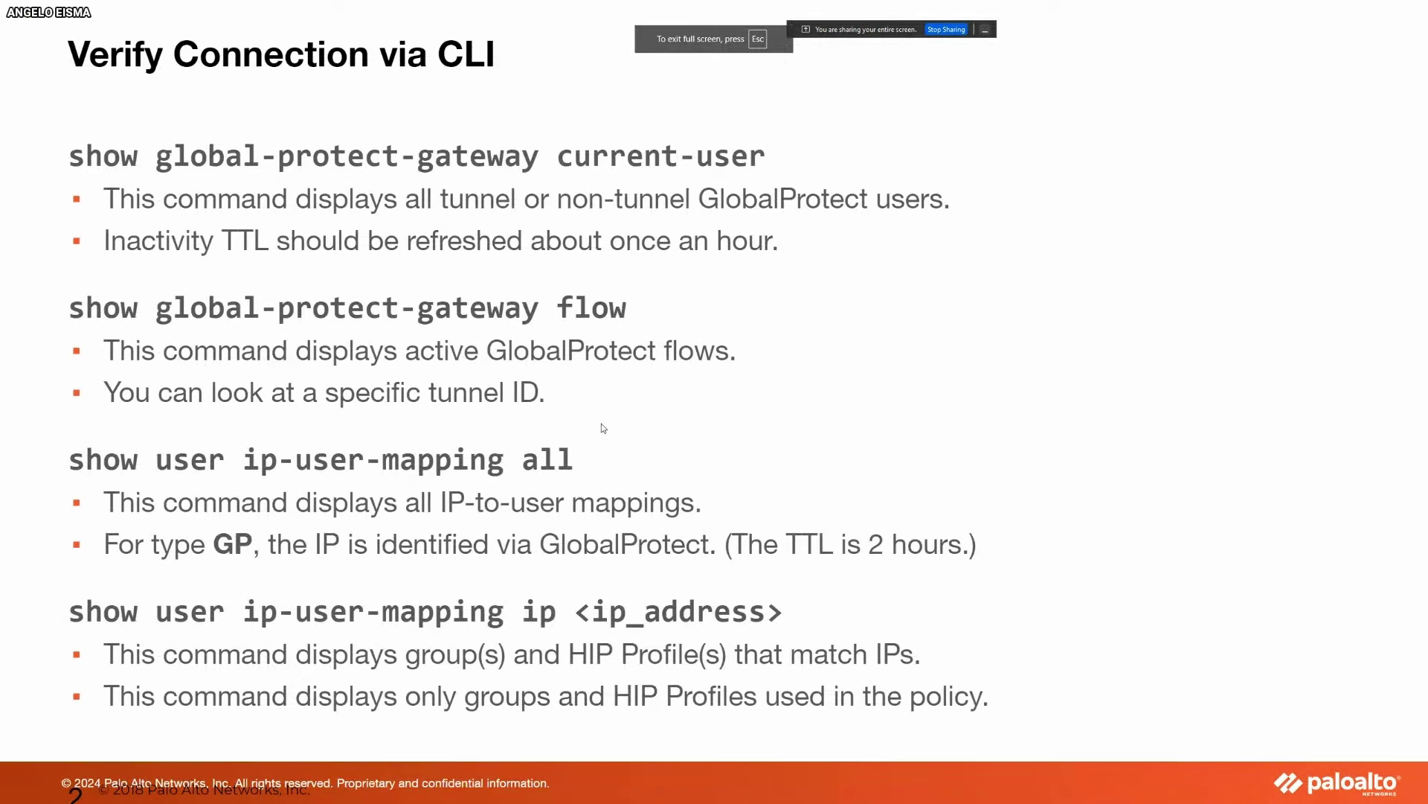
{"action": "key", "text": "Right"}
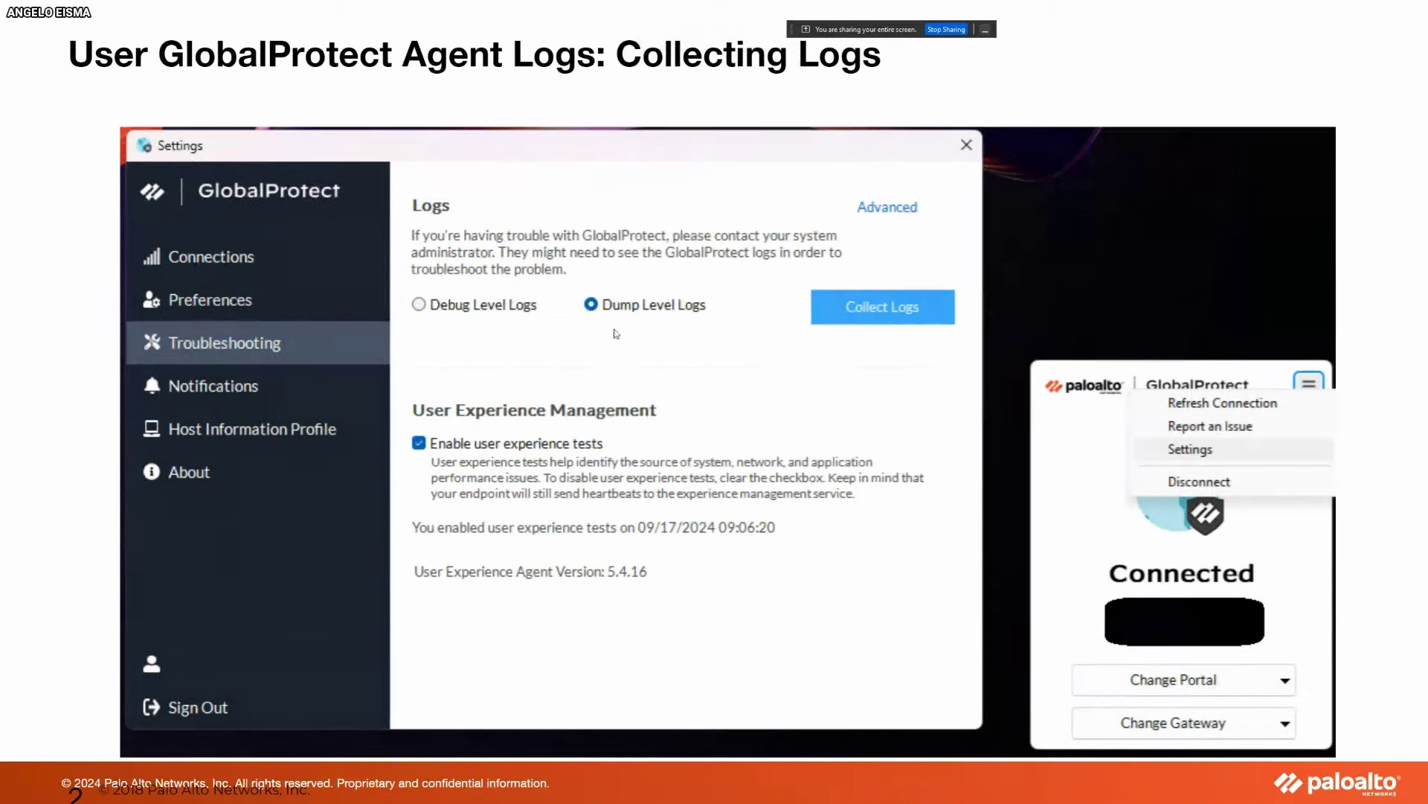
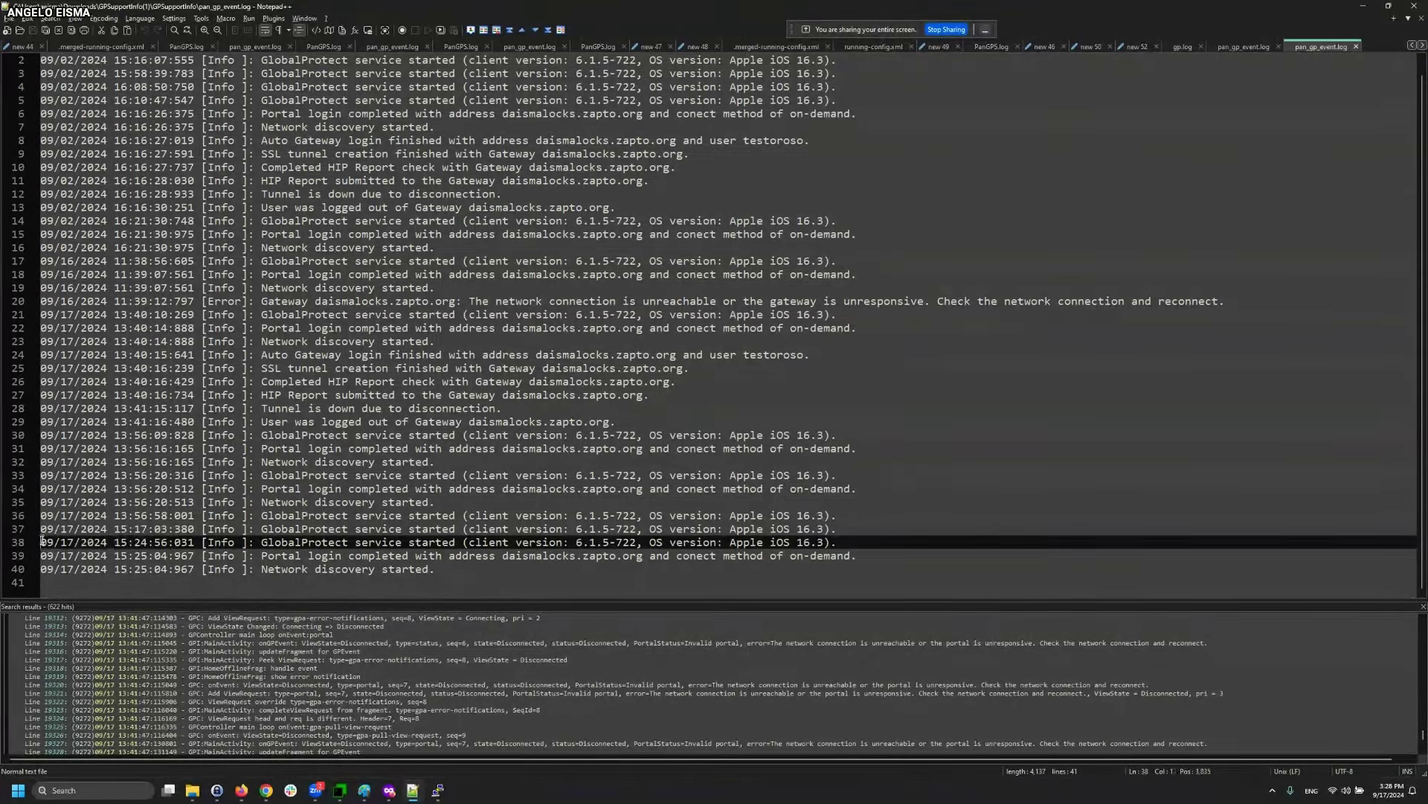
- Highlight pan_gp_event.log lines 38–40: the service start, the portal login address and the final entry
{"action": "left_click_drag", "start_coordinate": [40, 544], "coordinate": [436, 570]}
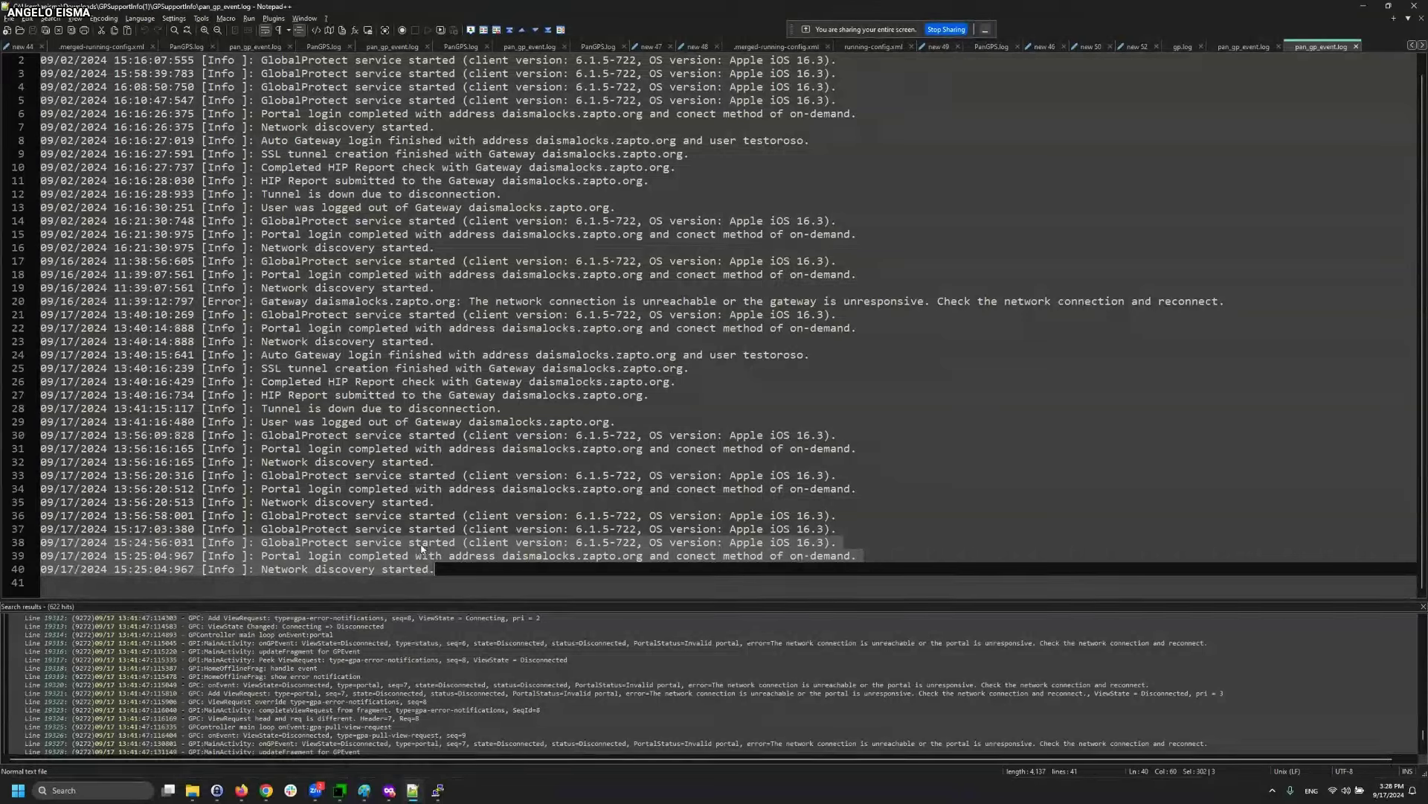
{"action": "left_click_drag", "start_coordinate": [261, 543], "coordinate": [508, 542]}
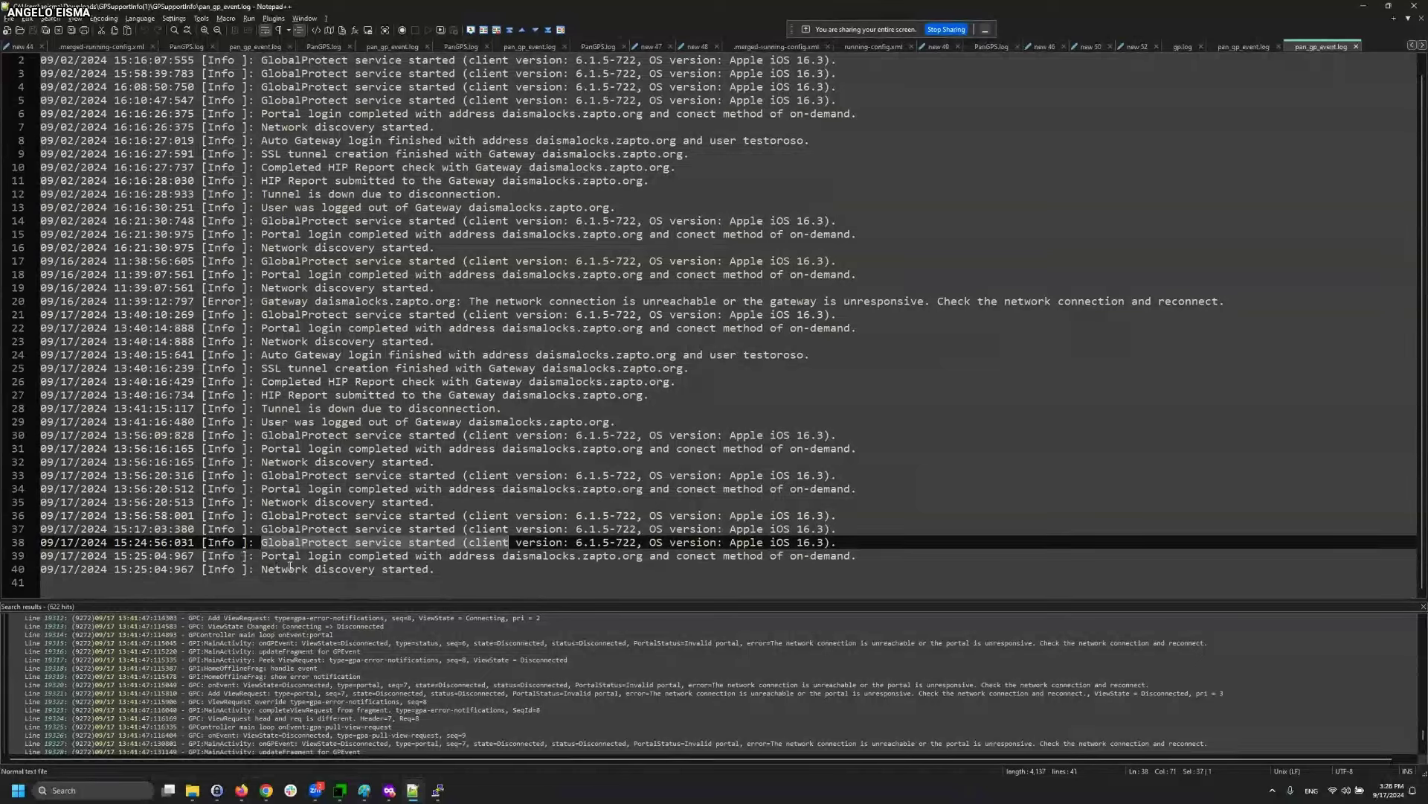
{"action": "left_click", "coordinate": [309, 556]}
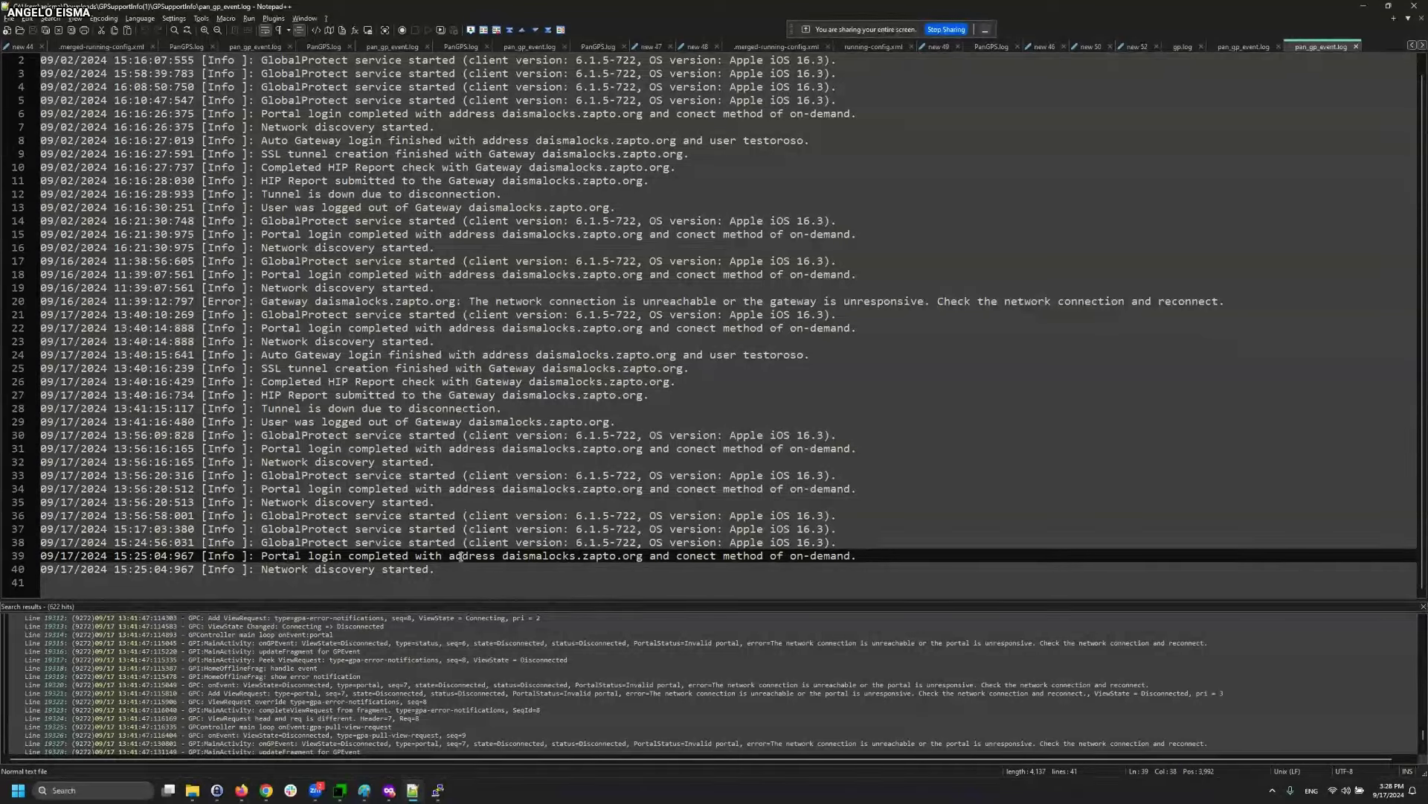
{"action": "left_click_drag", "start_coordinate": [449, 556], "coordinate": [764, 556]}
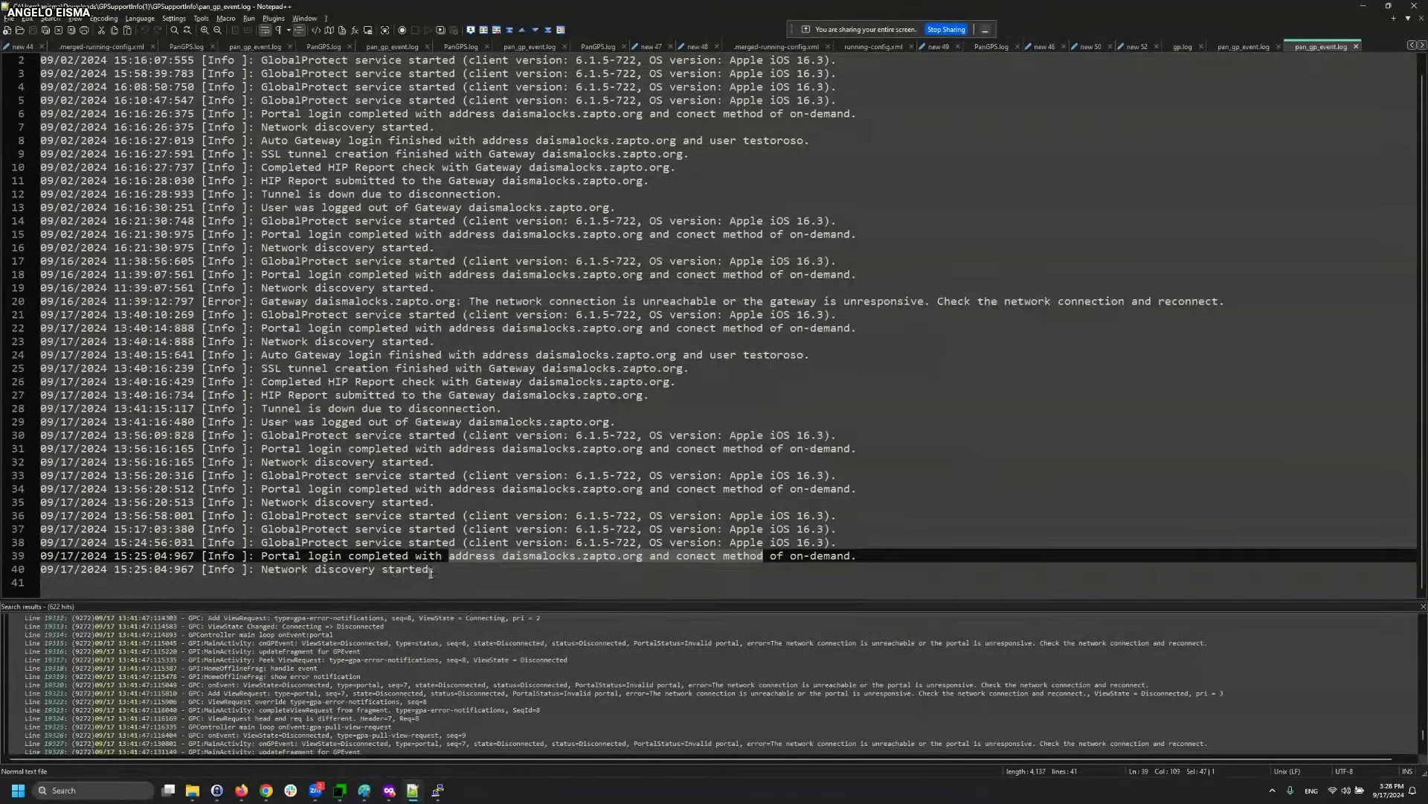
{"action": "left_click_drag", "start_coordinate": [437, 570], "coordinate": [39, 544]}
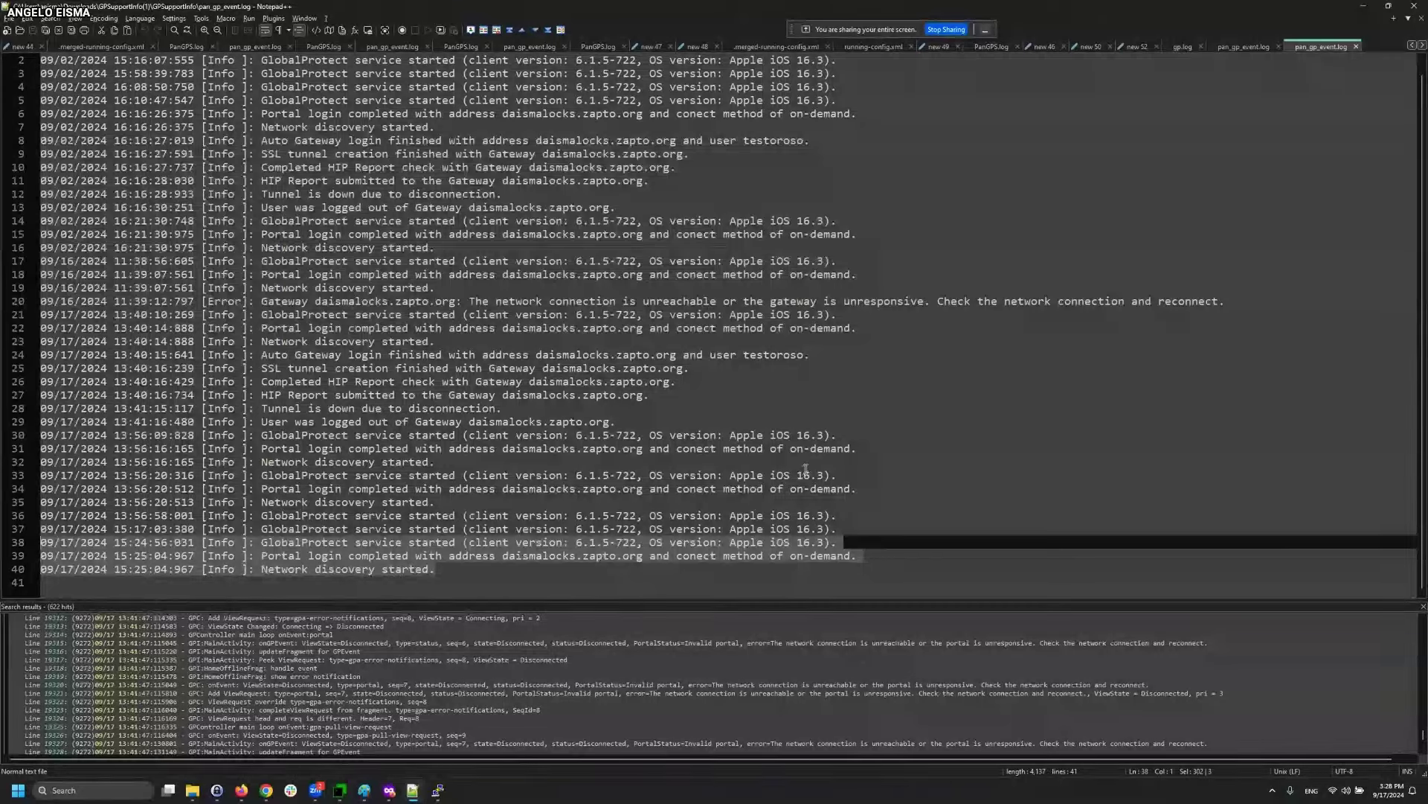
- Open PanGPS.log from the GPSupportInfo folder in Notepad++
{"action": "mouse_move", "coordinate": [192, 790]}
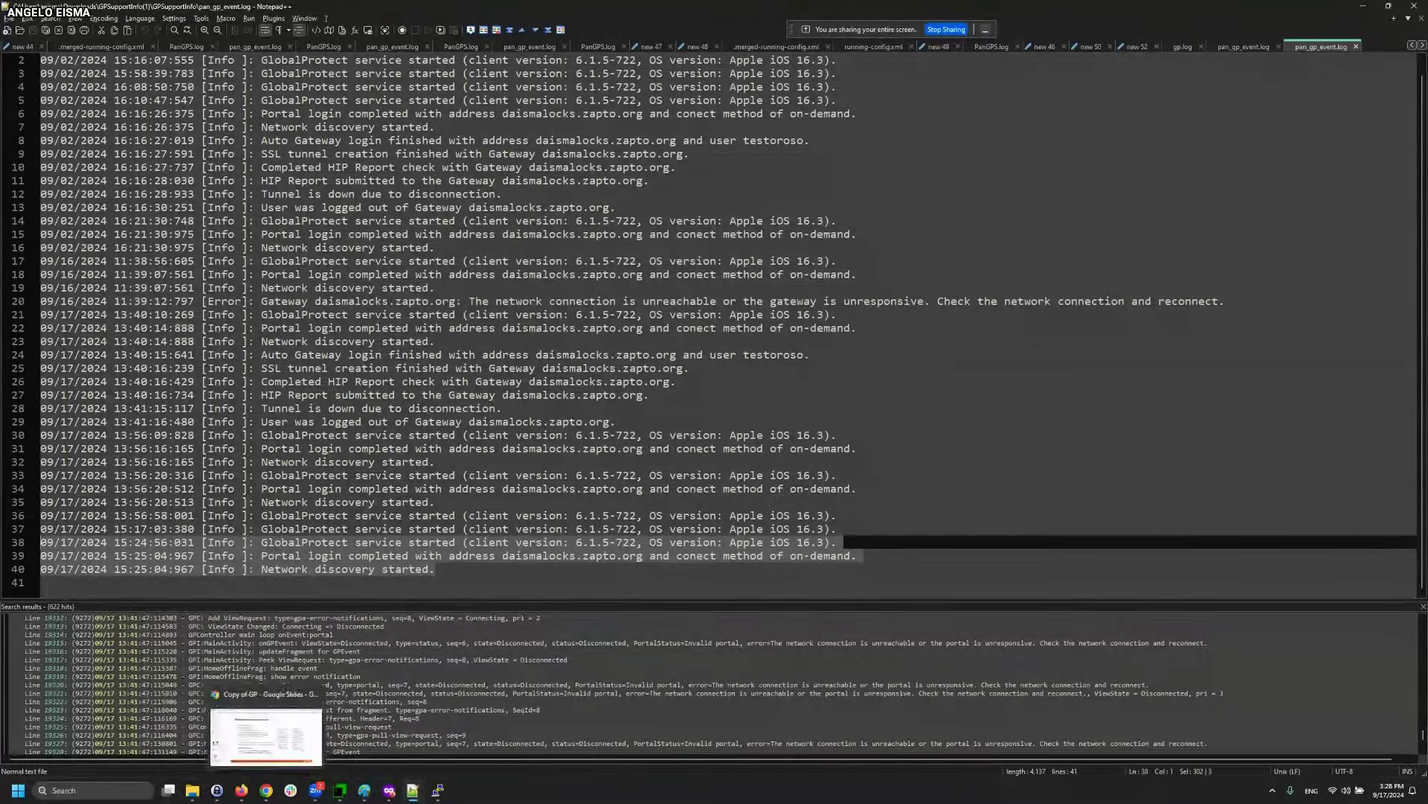
{"action": "left_click", "coordinate": [257, 733]}
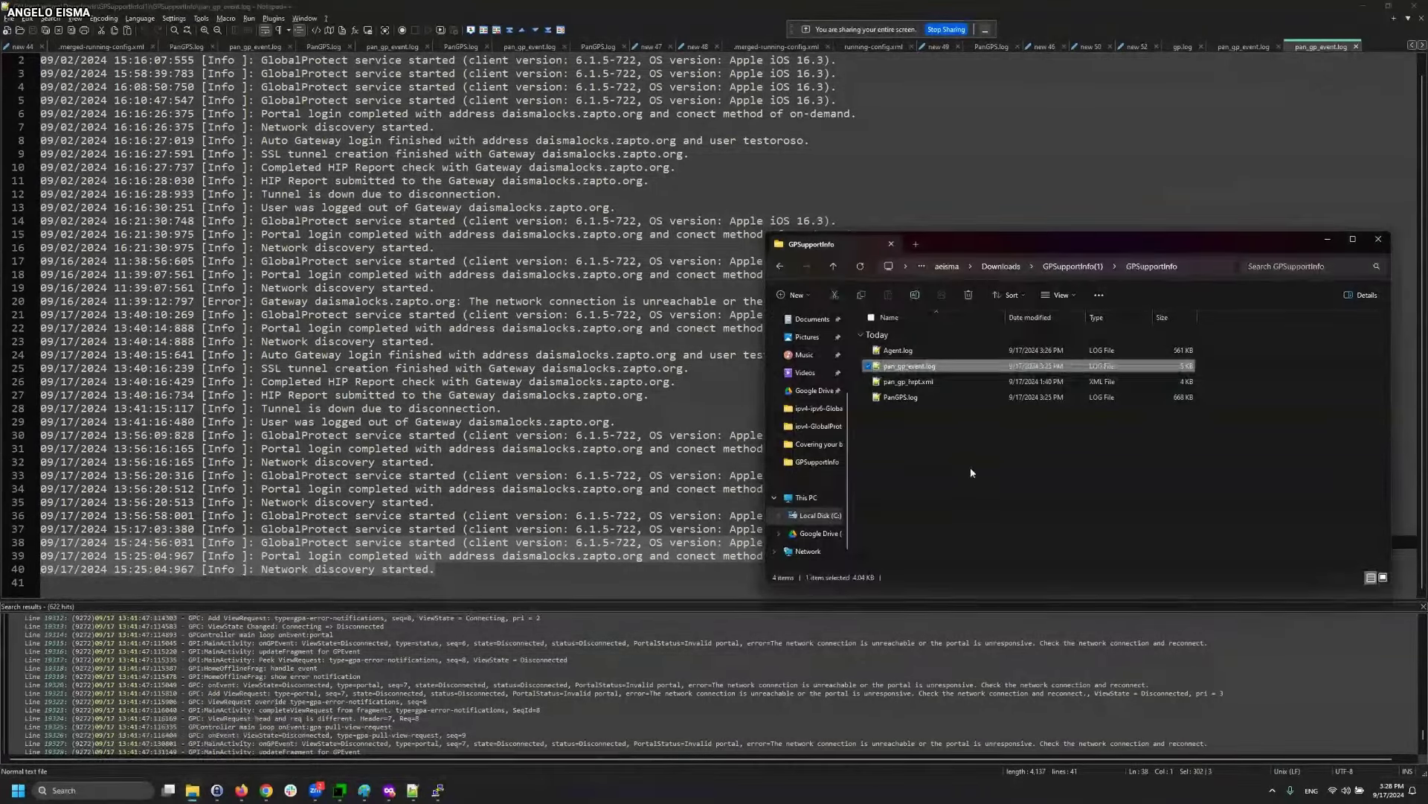
{"action": "left_click", "coordinate": [907, 400]}
{"action": "double_click", "coordinate": [907, 400]}
- Scroll PanGPS.log down to line 819 and bring up the Find dialog
{"action": "left_click", "coordinate": [689, 481]}
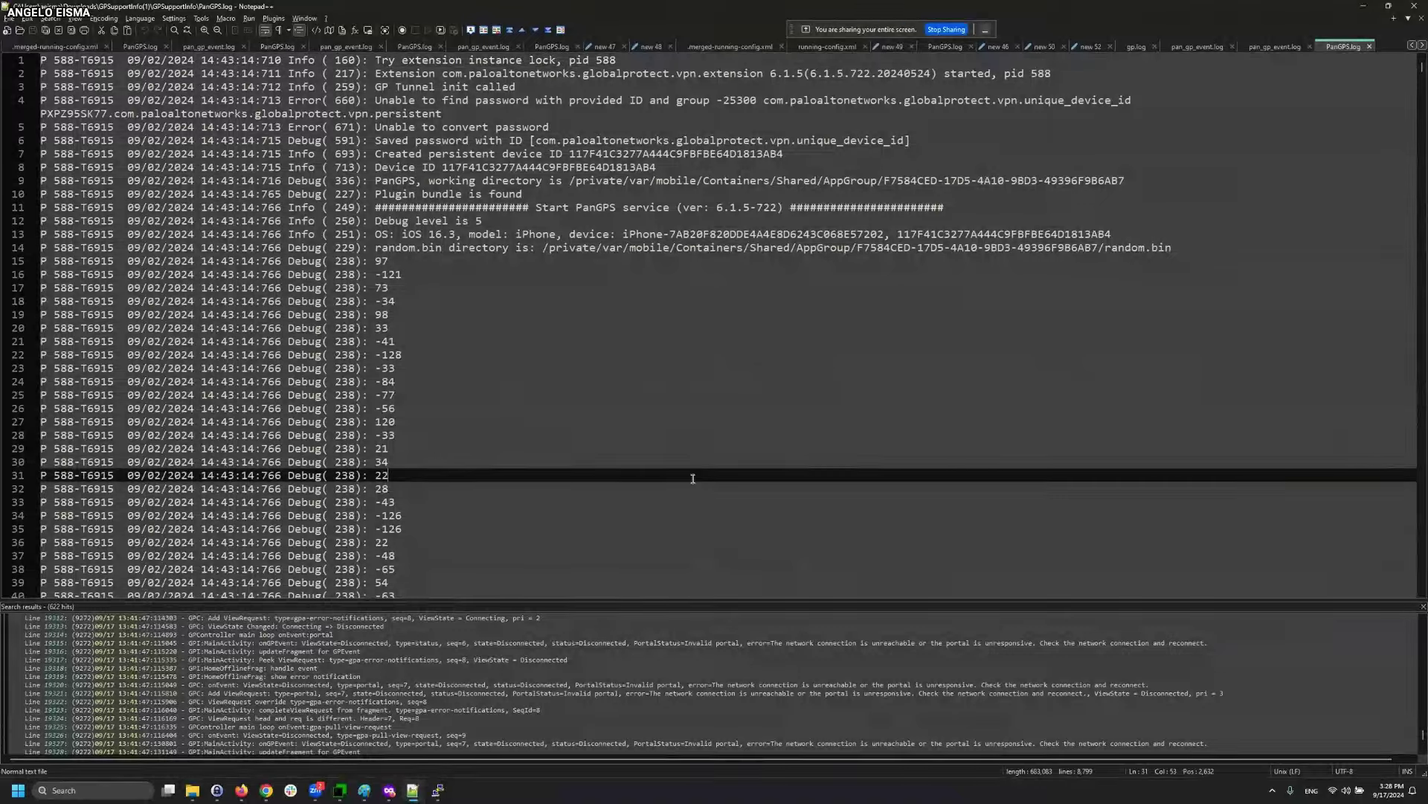
{"action": "scroll", "coordinate": [689, 481], "scroll_direction": "down", "scroll_amount": 20}
{"action": "scroll", "coordinate": [689, 481], "scroll_direction": "down", "scroll_amount": 20}
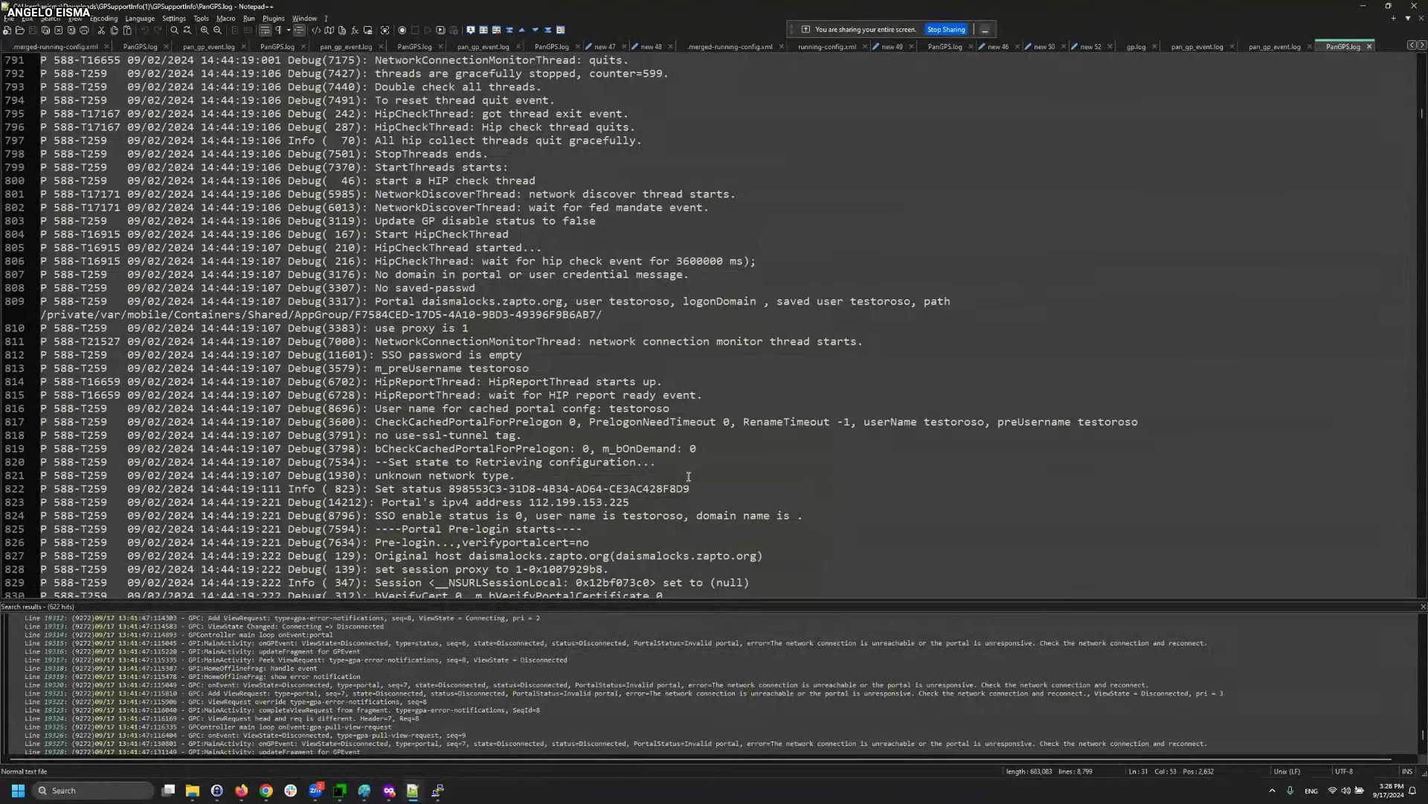
{"action": "left_click", "coordinate": [722, 447]}
{"action": "key", "text": "ctrl+f"}
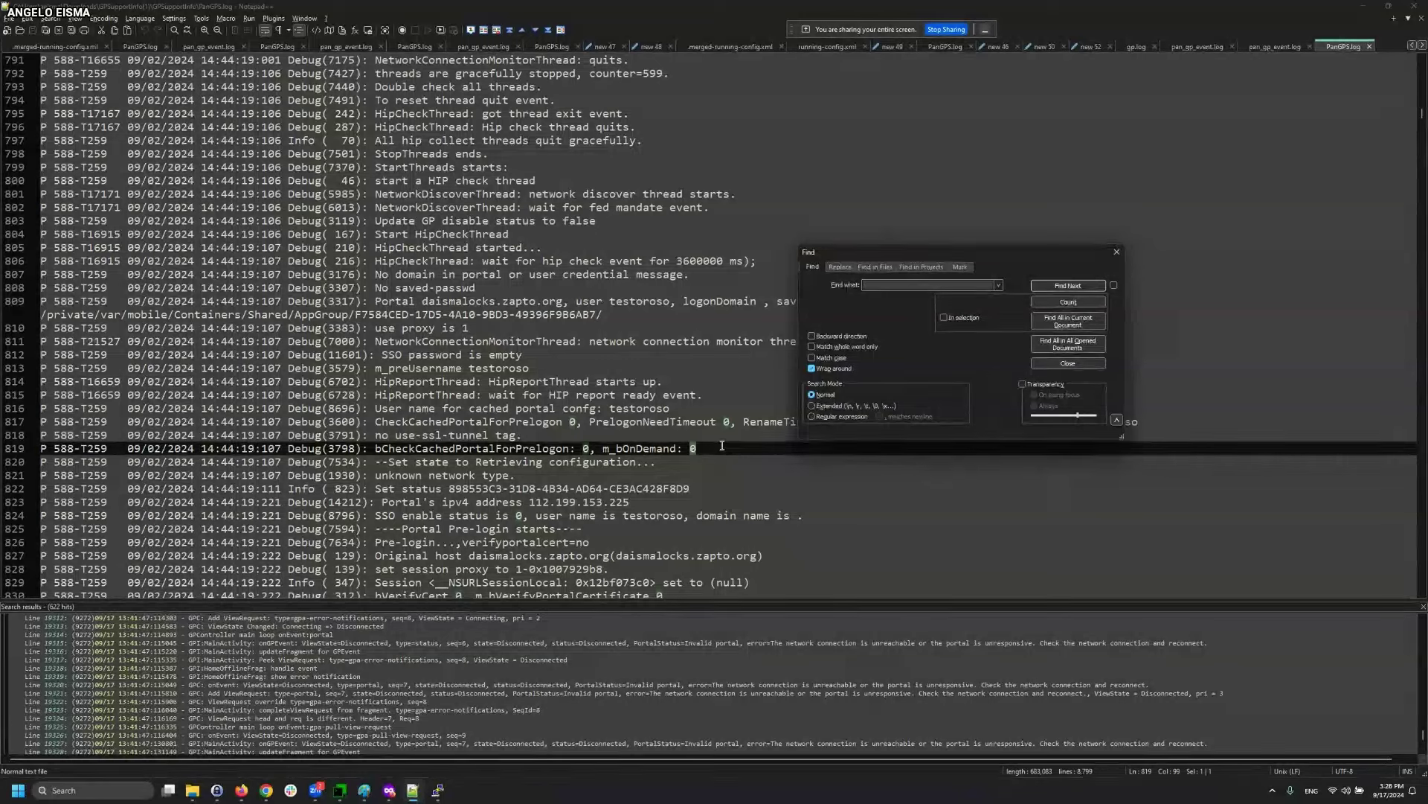
- List all 6 'unreachable' hits in PanGPS.log and check them against the 15:25:04 login in pan_gp_event.log
{"action": "type", "text": "unreachable"}
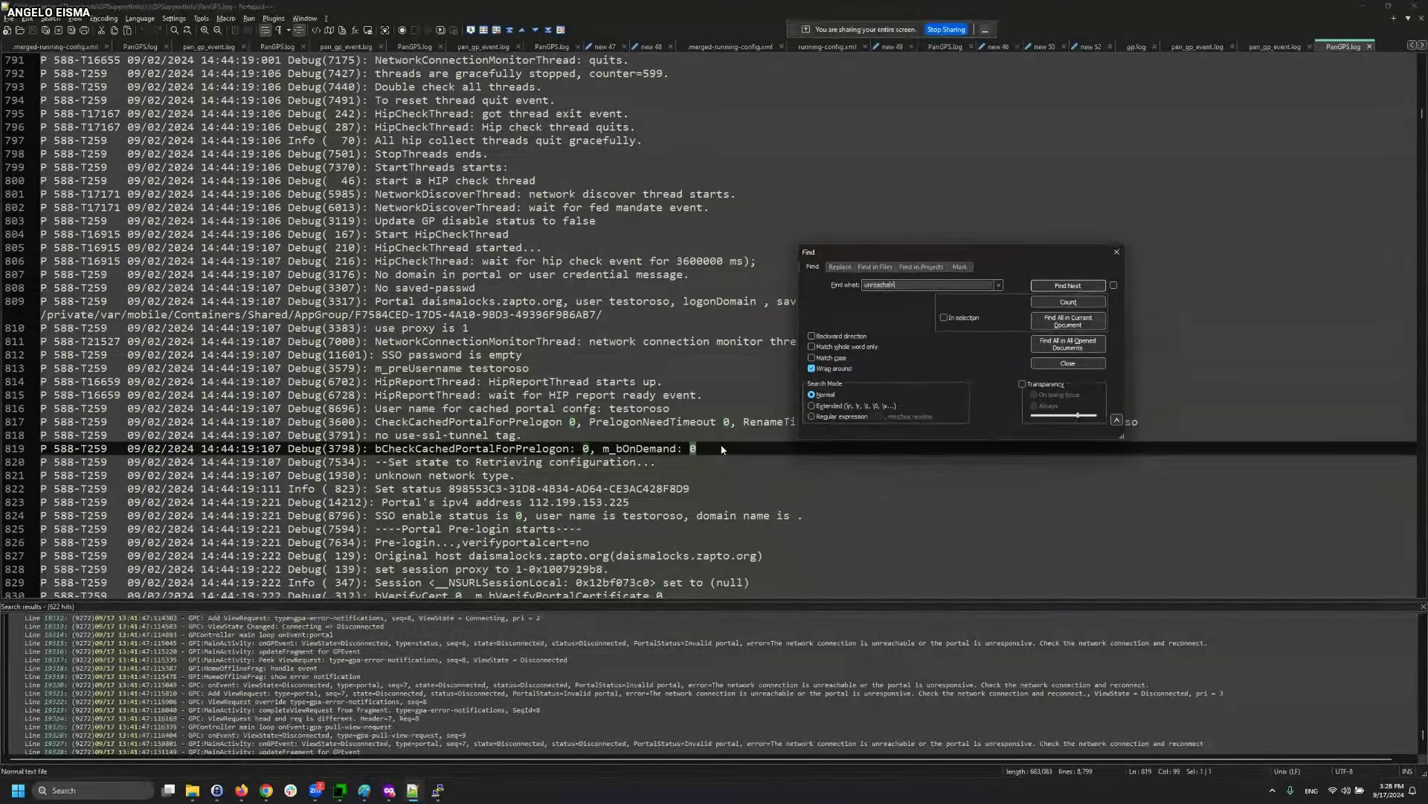
{"action": "left_click", "coordinate": [1068, 321]}
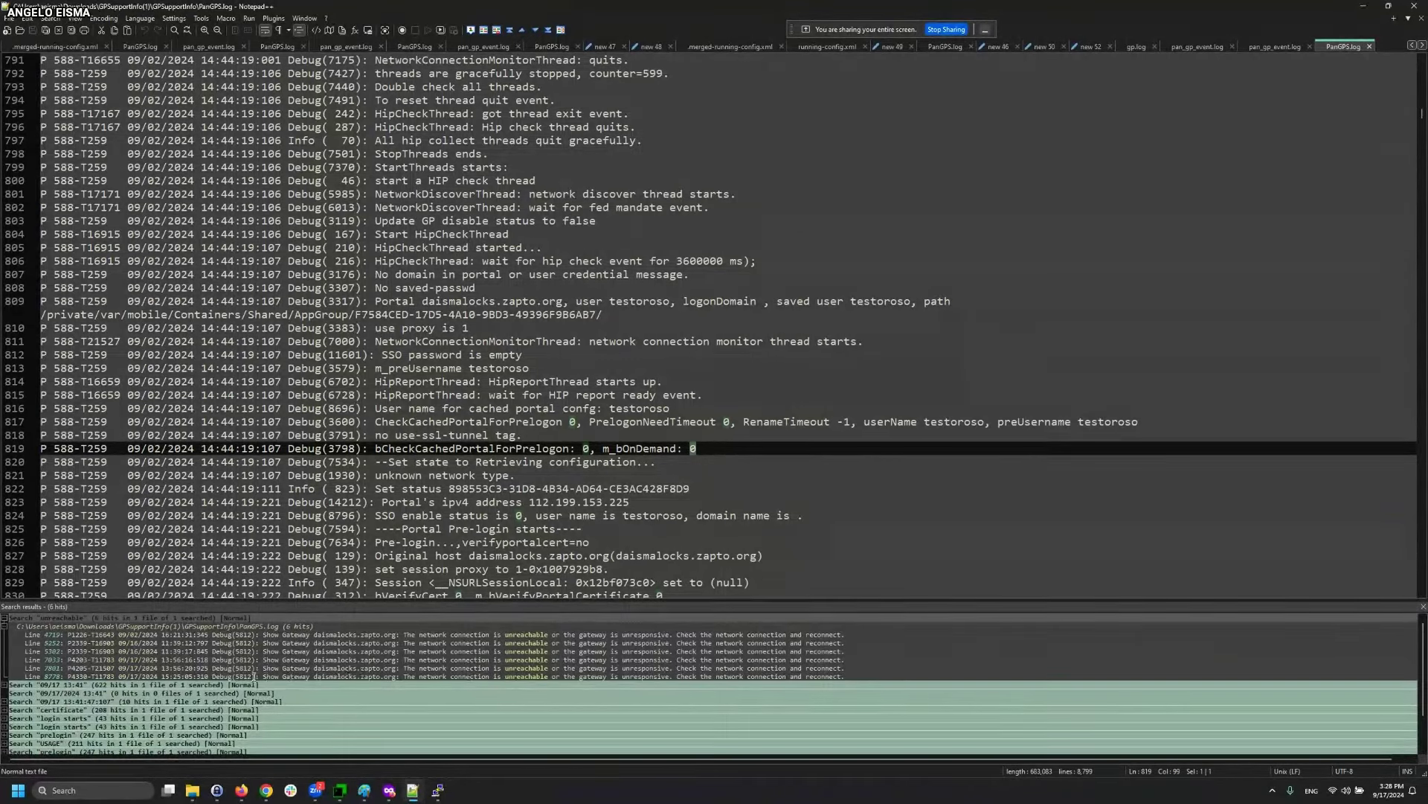
{"action": "key", "text": "ctrl+Tab"}
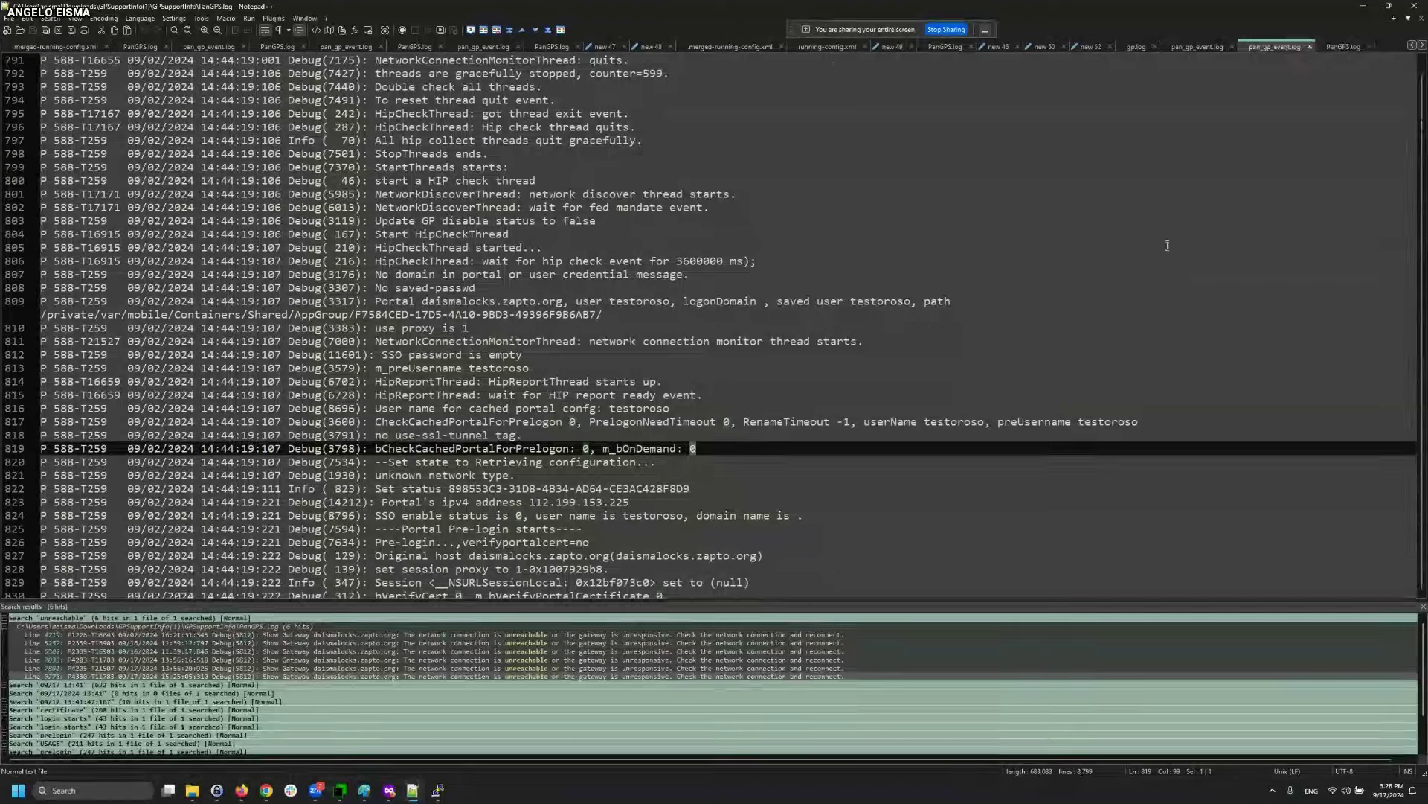
{"action": "left_click_drag", "start_coordinate": [121, 555], "coordinate": [168, 555]}
{"action": "key", "text": "ctrl+Tab"}
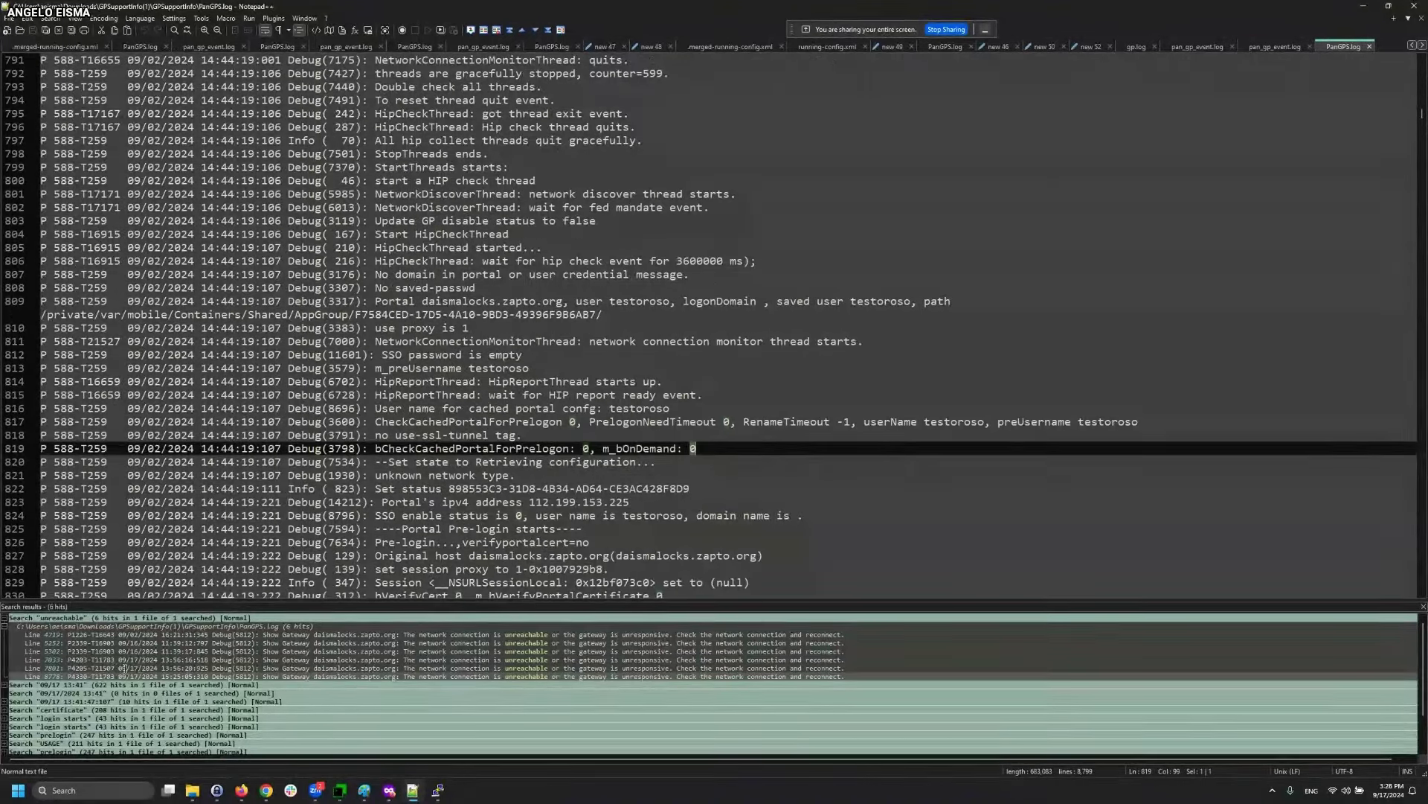
- Review line 8778's 'network connection is unreachable' gateway error and the nearby Set state to Disconnected line
{"action": "double_click", "coordinate": [173, 677]}
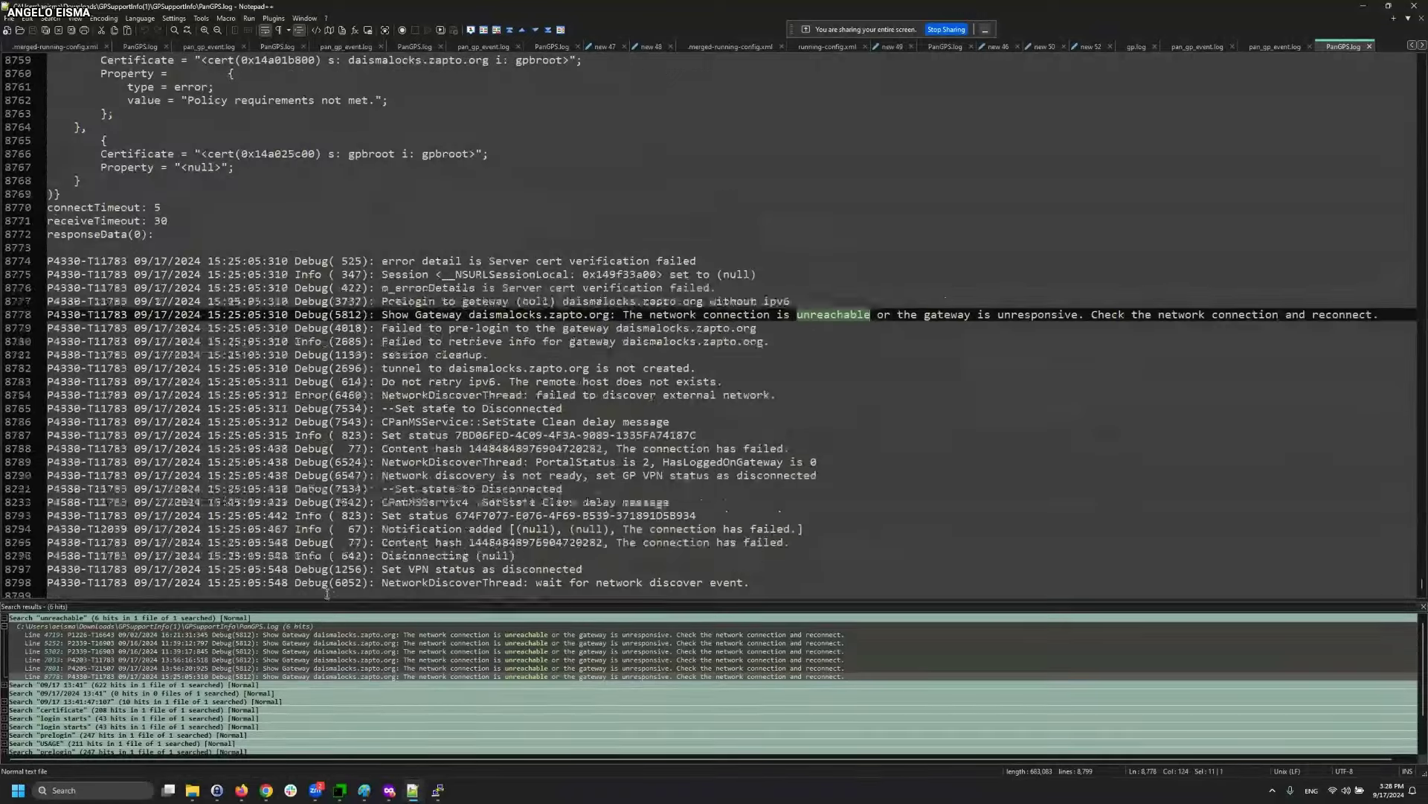
{"action": "left_click_drag", "start_coordinate": [650, 314], "coordinate": [891, 314]}
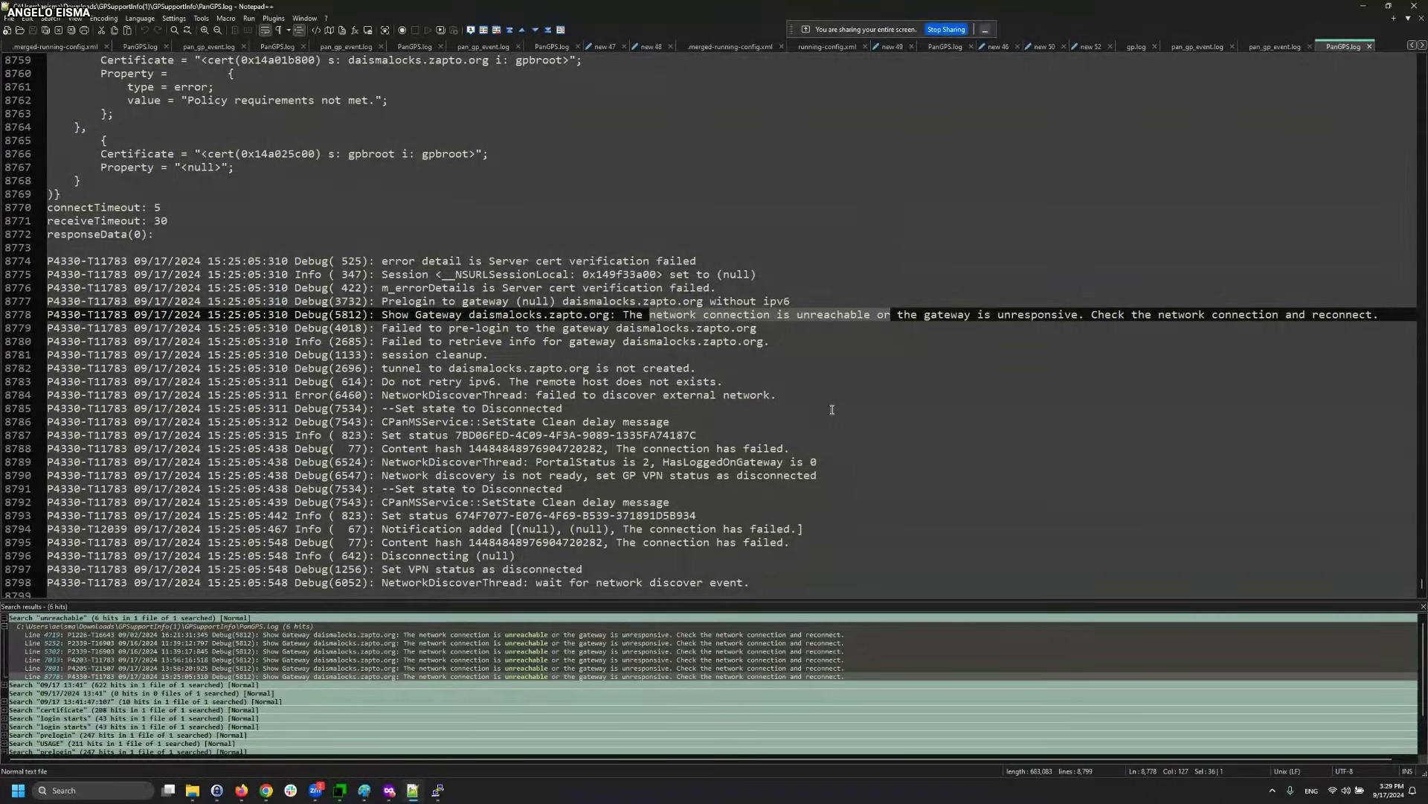
{"action": "left_click", "coordinate": [778, 403]}
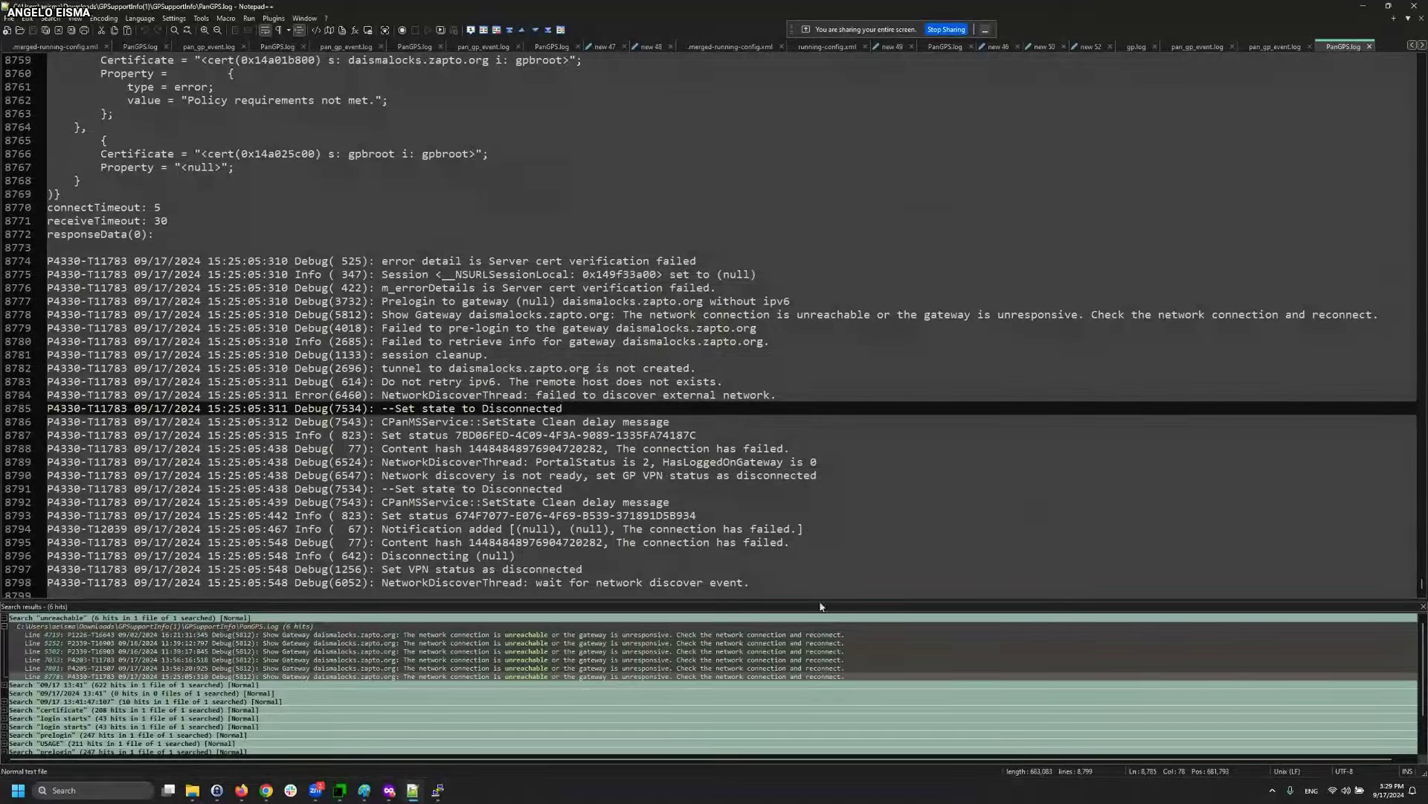
{"action": "left_click", "coordinate": [543, 408]}
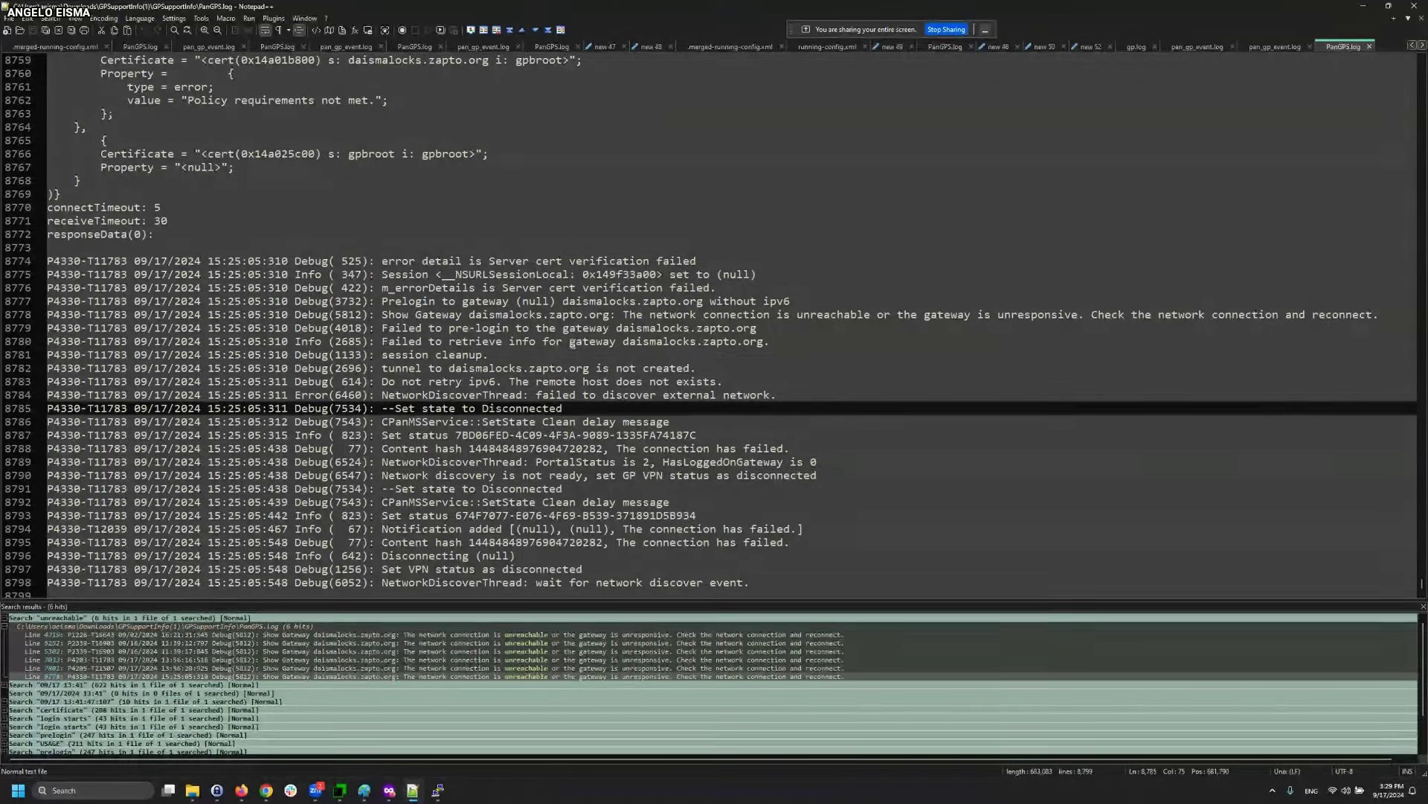
{"action": "left_click", "coordinate": [468, 315]}
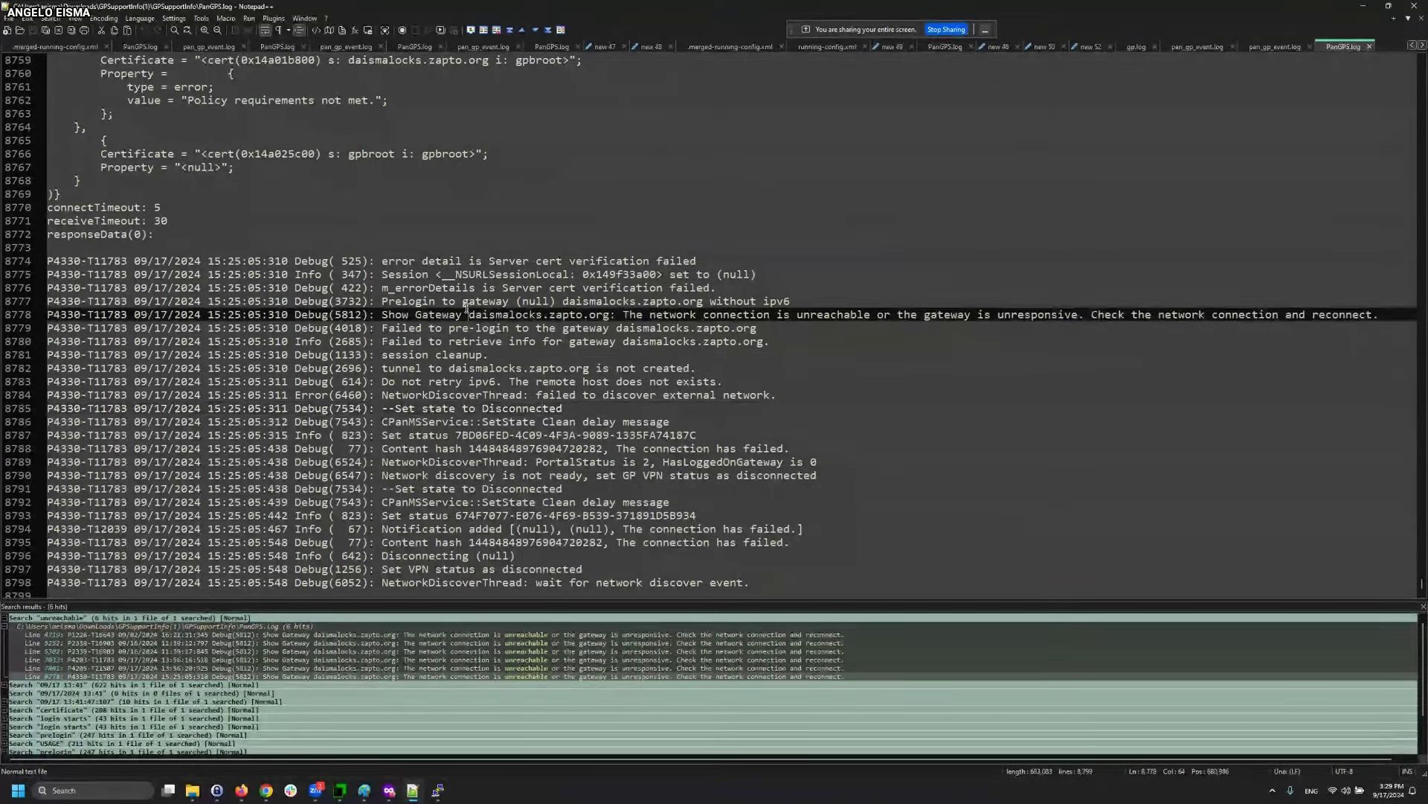
{"action": "double_click", "coordinate": [848, 313]}
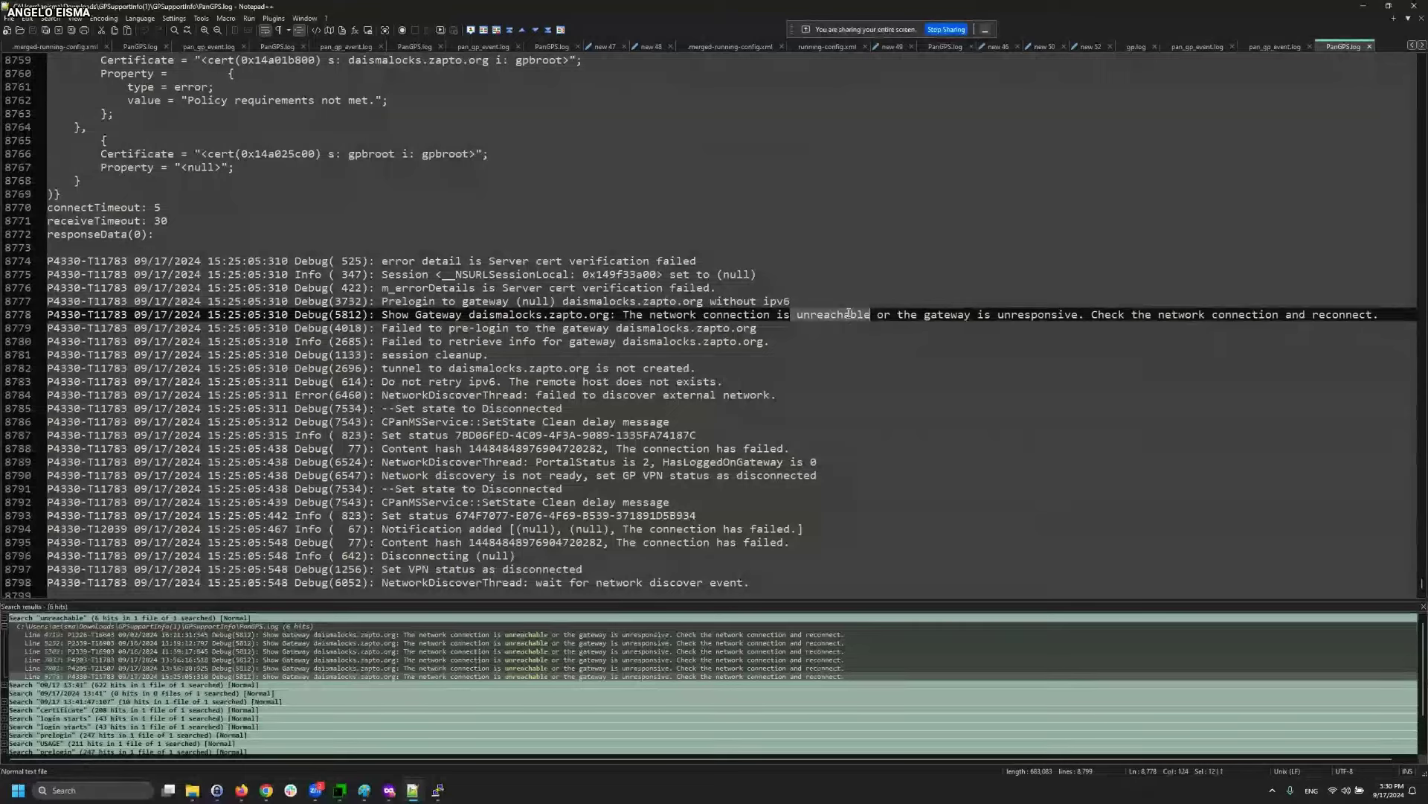
- Scroll up toward the certificate chain and mark 'gateway' in the error before going to Google Slides
{"action": "scroll", "coordinate": [438, 445], "scroll_direction": "up", "scroll_amount": 4}
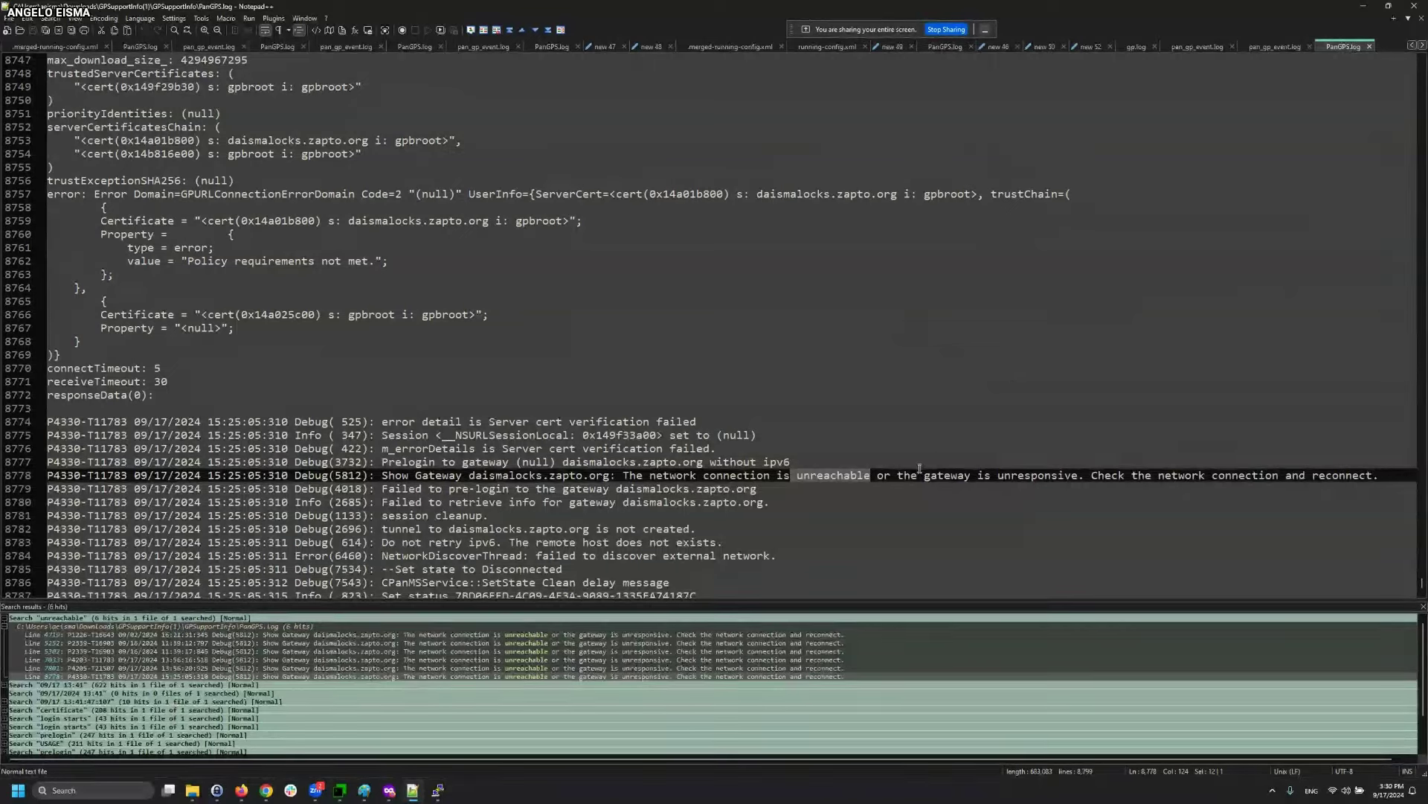
{"action": "left_click_drag", "start_coordinate": [925, 477], "coordinate": [967, 476]}
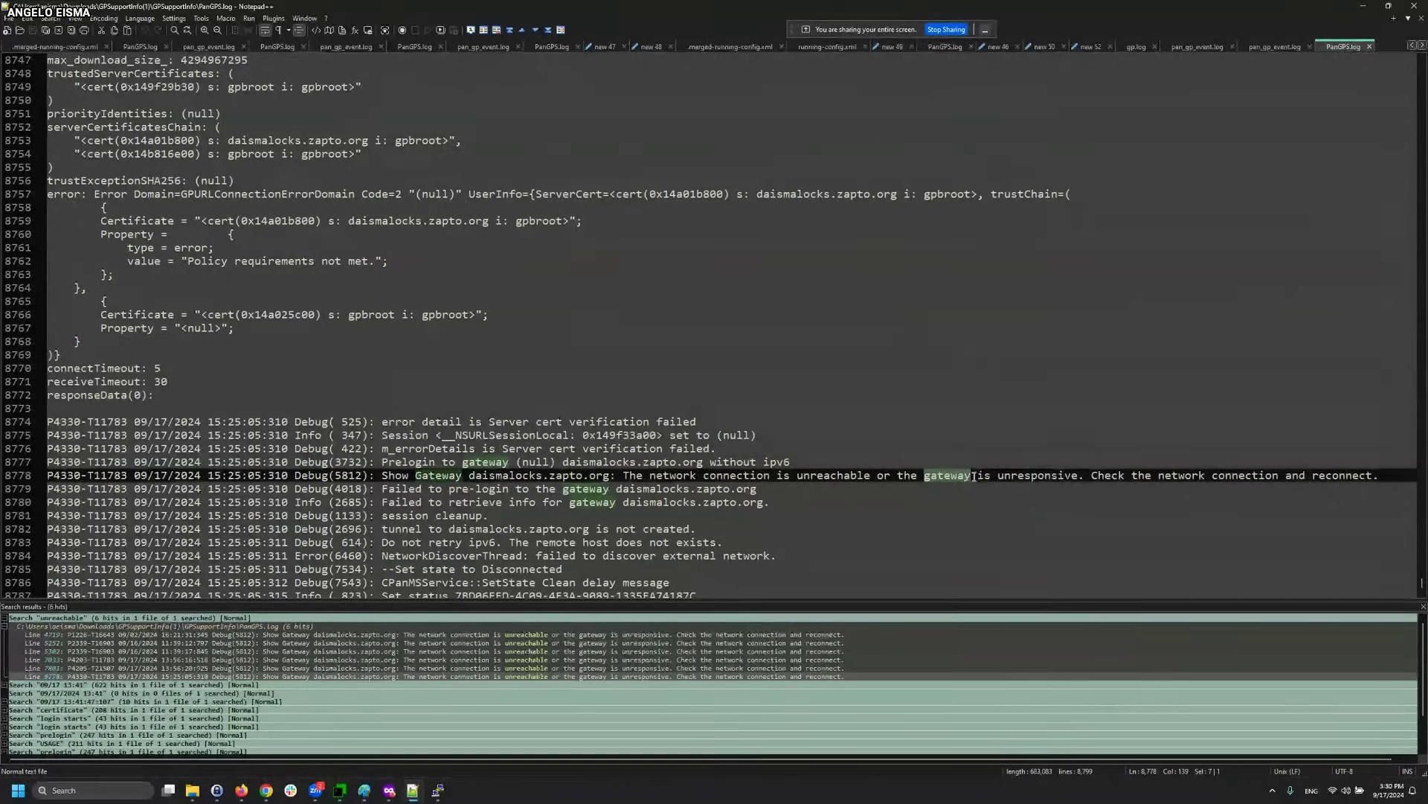
{"action": "left_click", "coordinate": [967, 477]}
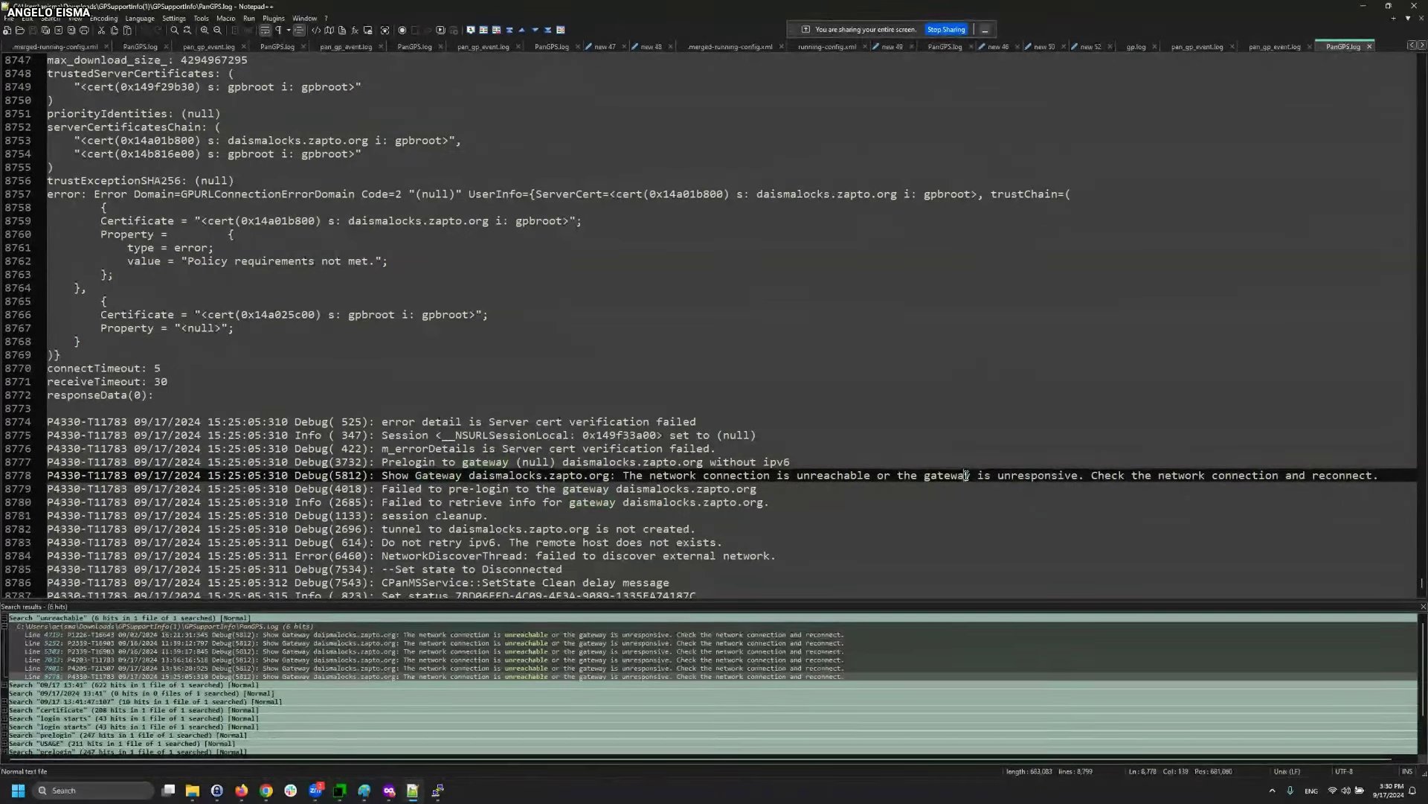
{"action": "left_click", "coordinate": [264, 722]}
- Show slides 11 and 12, the gateway Connections - Flow, highlighting the Gateway label, then return to PanGPS.log
{"action": "scroll", "coordinate": [66, 344], "scroll_direction": "up", "scroll_amount": 10}
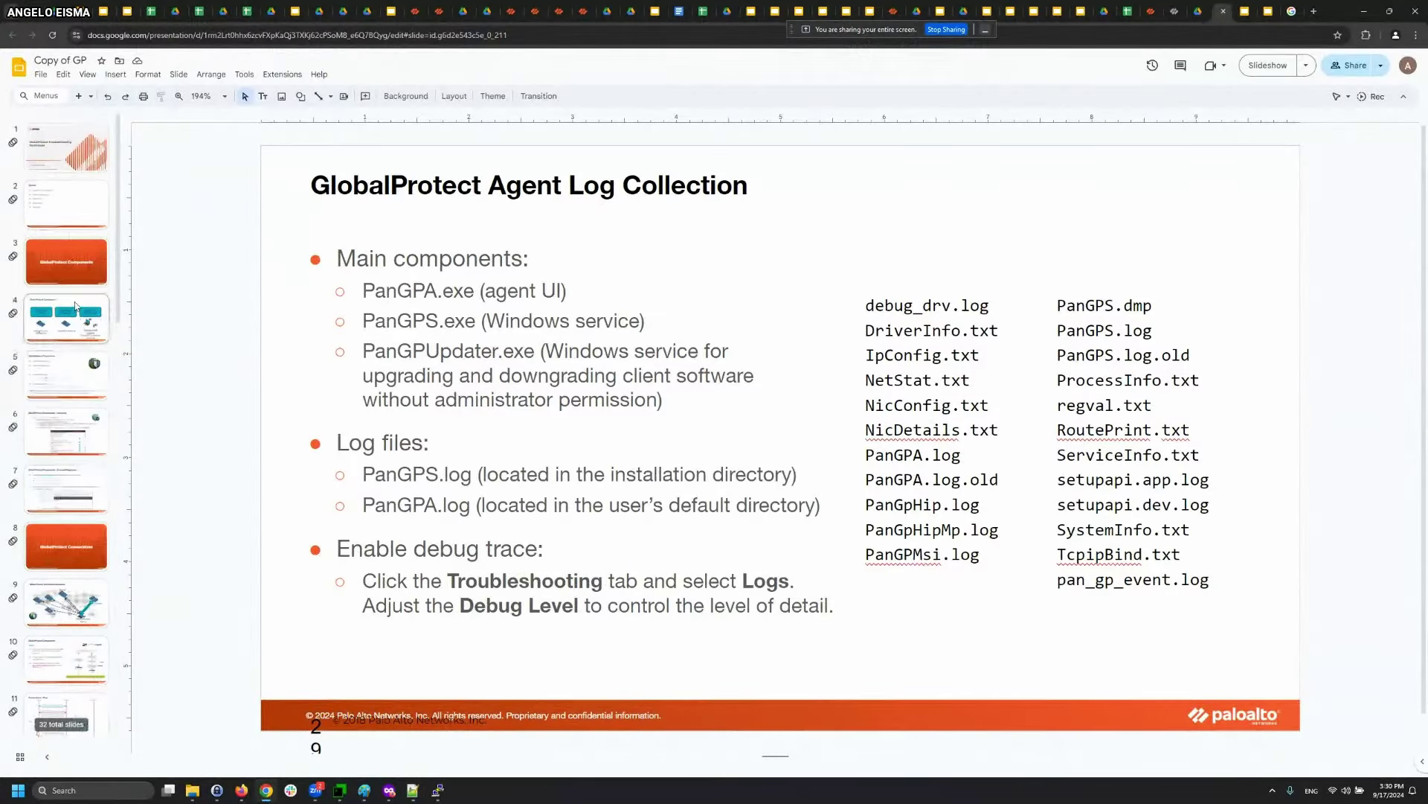
{"action": "scroll", "coordinate": [72, 653], "scroll_direction": "down", "scroll_amount": 2}
{"action": "left_click", "coordinate": [66, 493]}
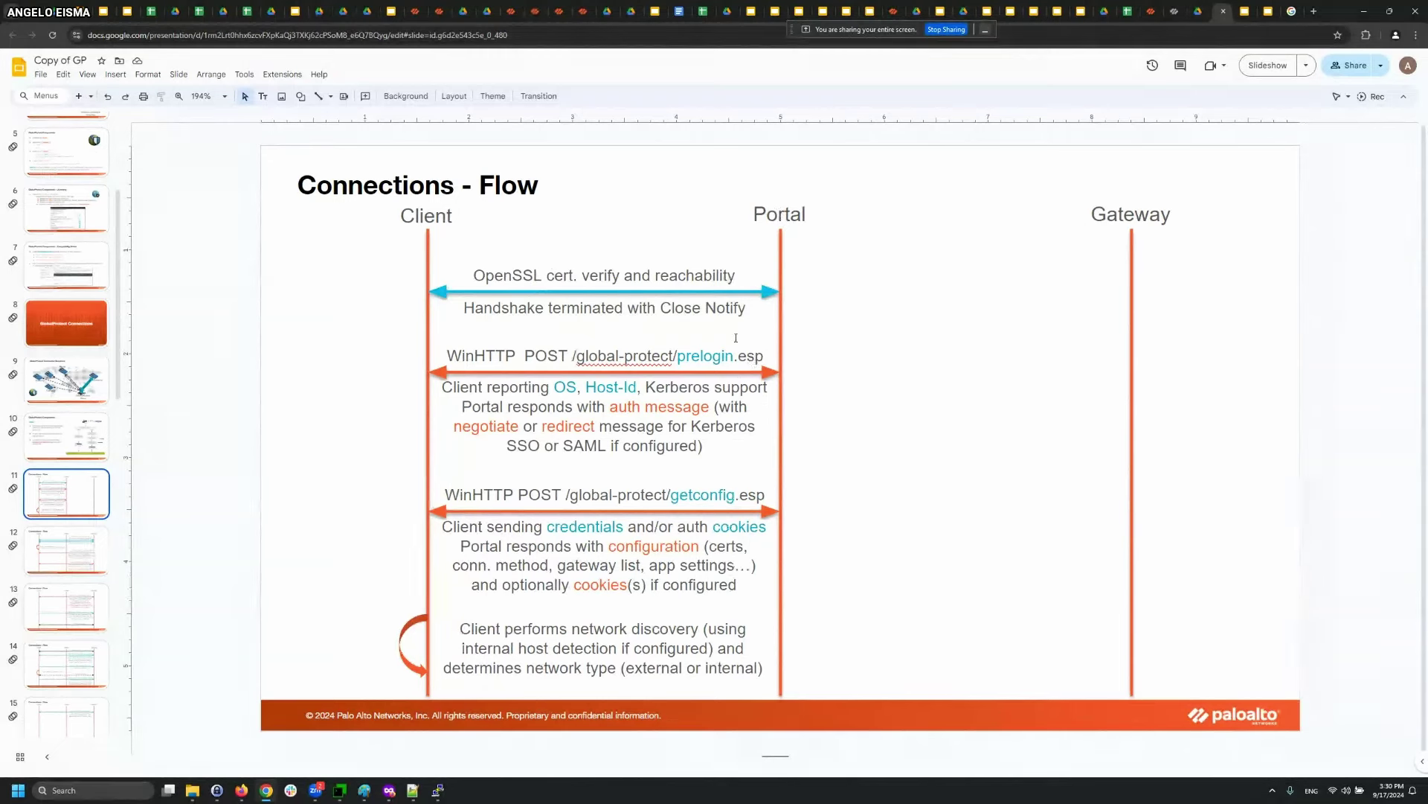
{"action": "key", "text": "Down"}
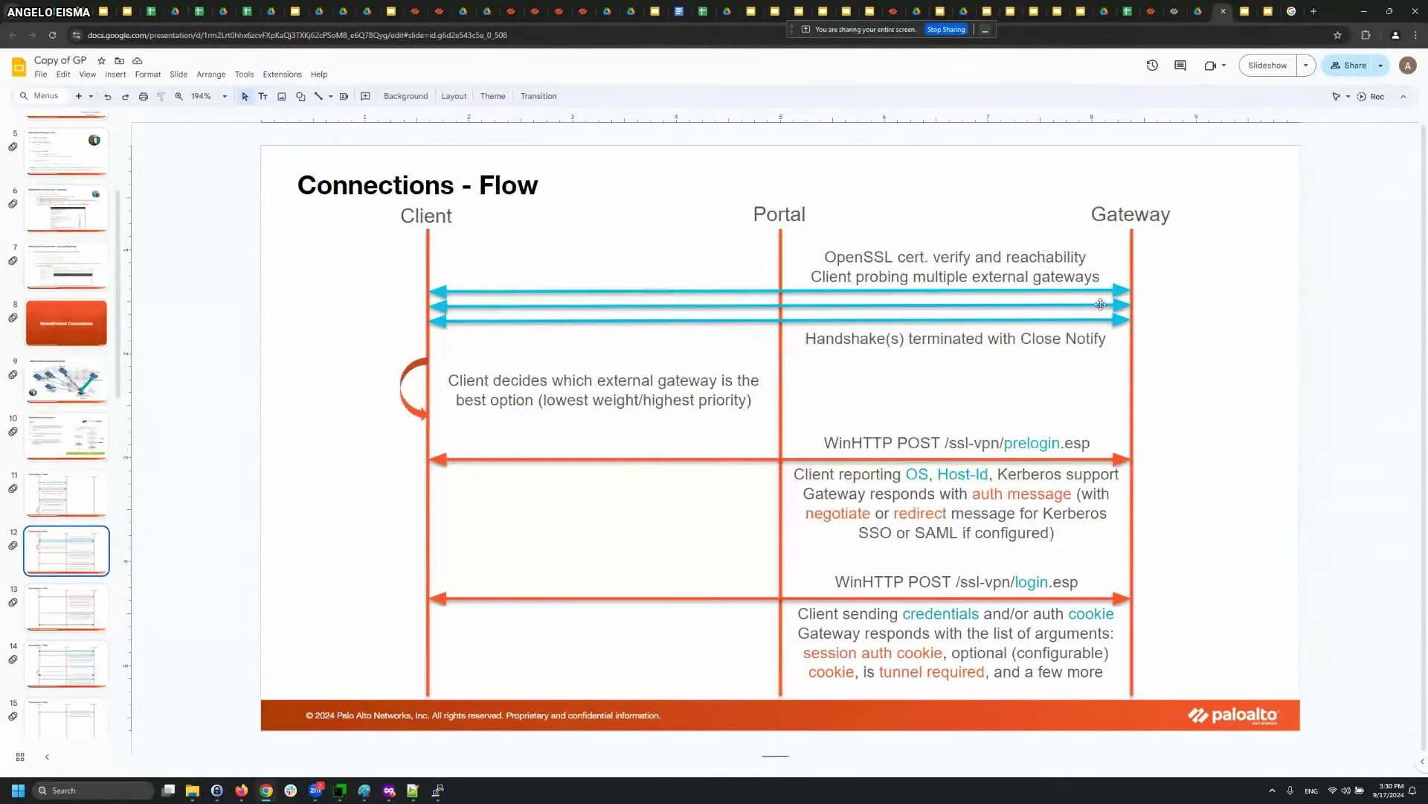
{"action": "left_click", "coordinate": [1106, 216]}
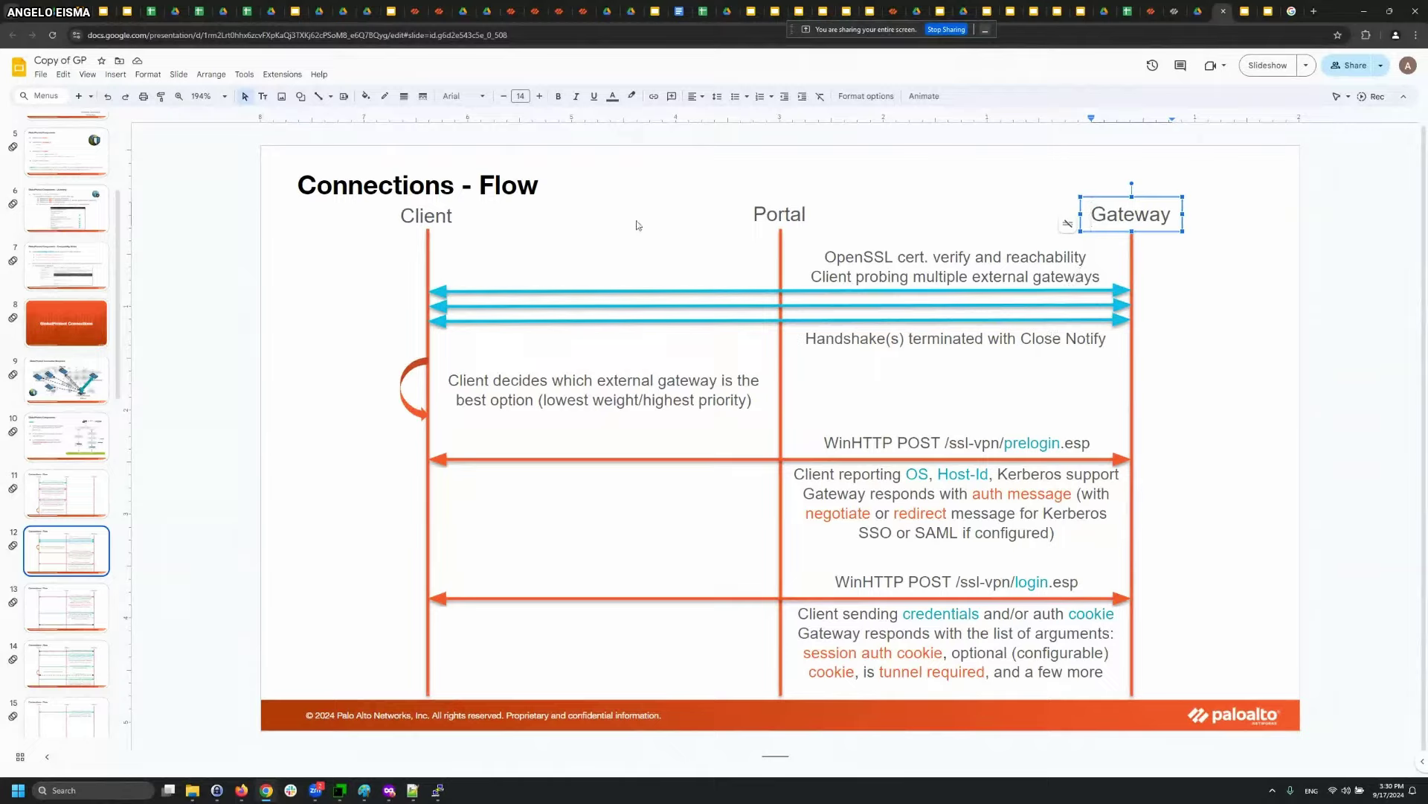
{"action": "key", "text": "alt+Tab"}
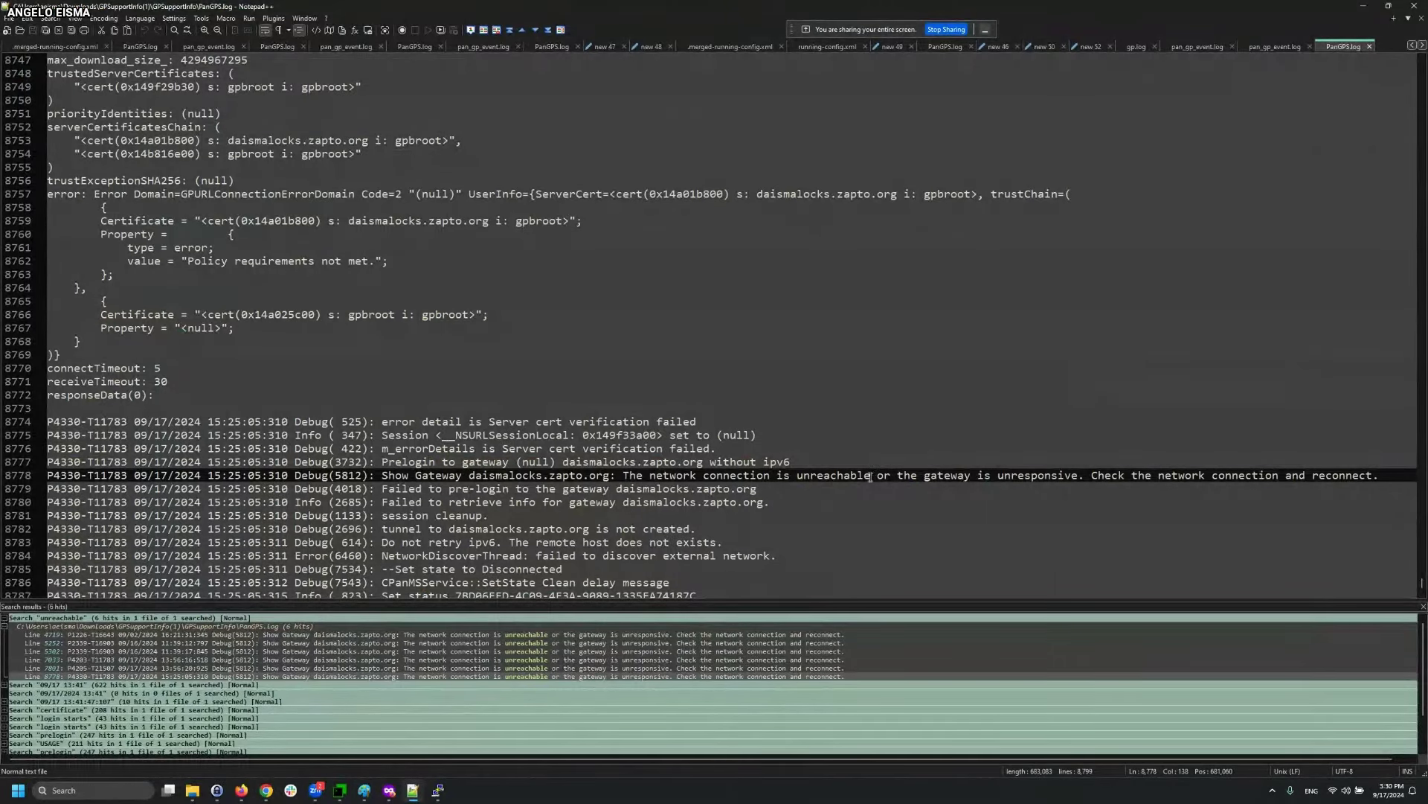
- Select and bookmark the cancelled connection error on line 8726 of PanGPS.log
{"action": "scroll", "coordinate": [741, 466], "scroll_direction": "up", "scroll_amount": 4}
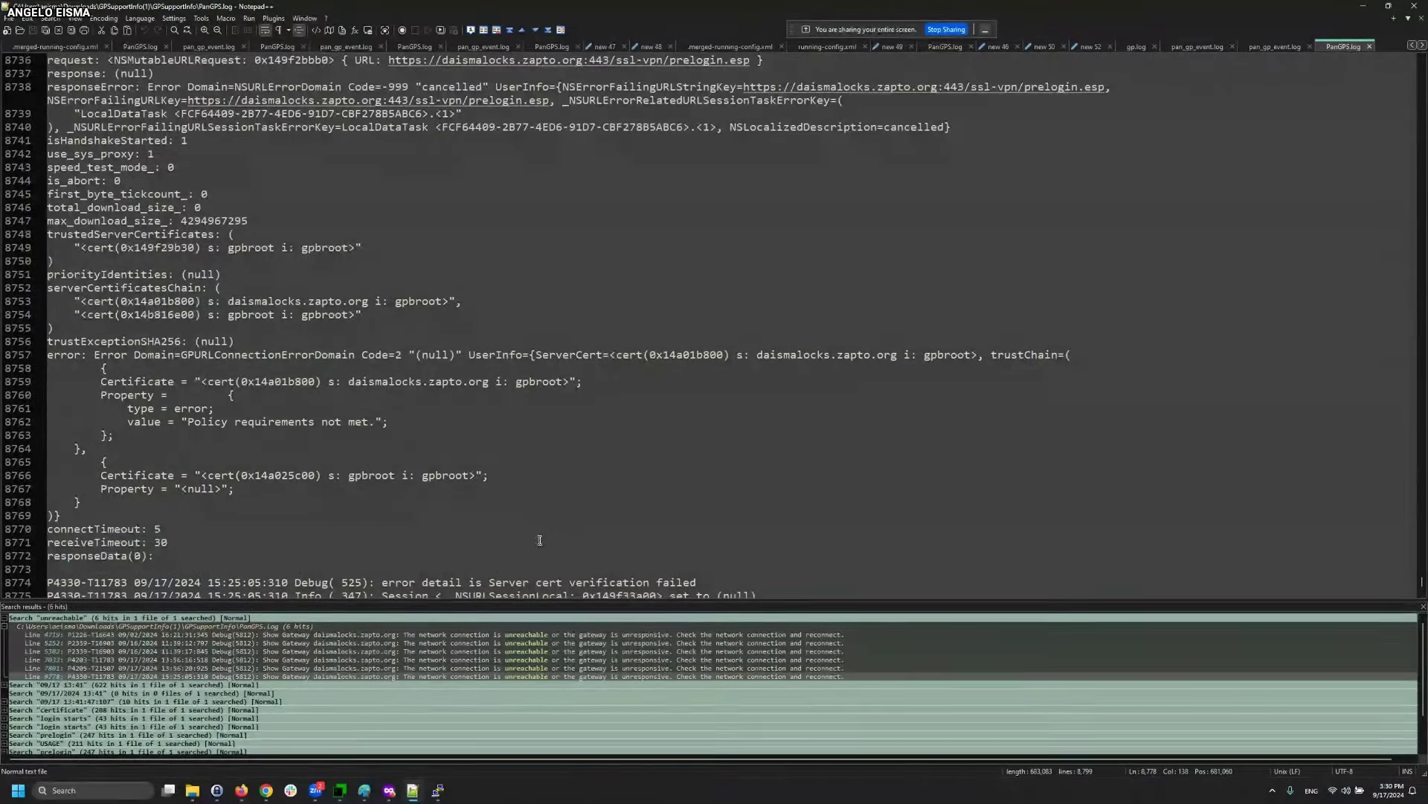
{"action": "scroll", "coordinate": [554, 521], "scroll_direction": "down", "scroll_amount": 3}
{"action": "scroll", "coordinate": [554, 480], "scroll_direction": "up", "scroll_amount": 6}
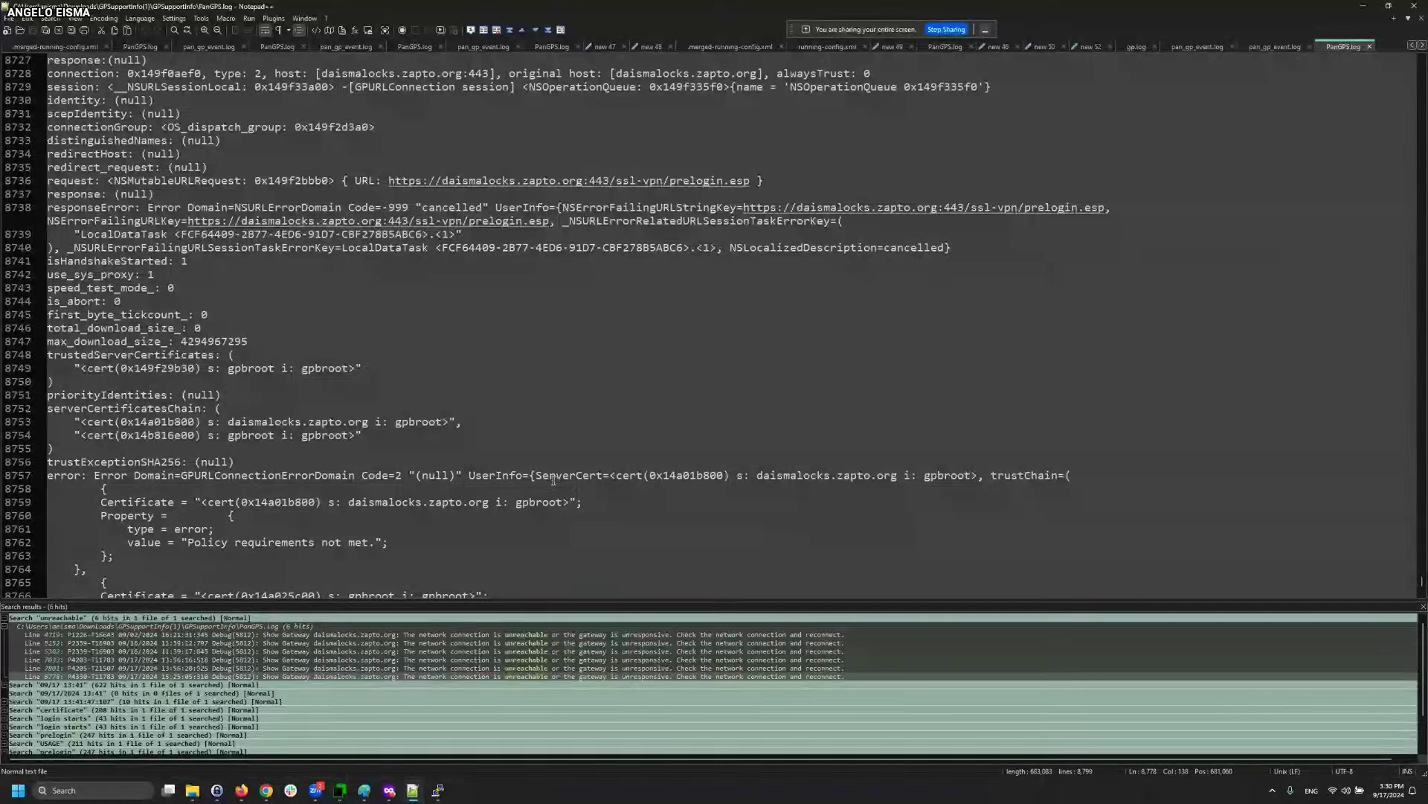
{"action": "scroll", "coordinate": [551, 485], "scroll_direction": "up", "scroll_amount": 7}
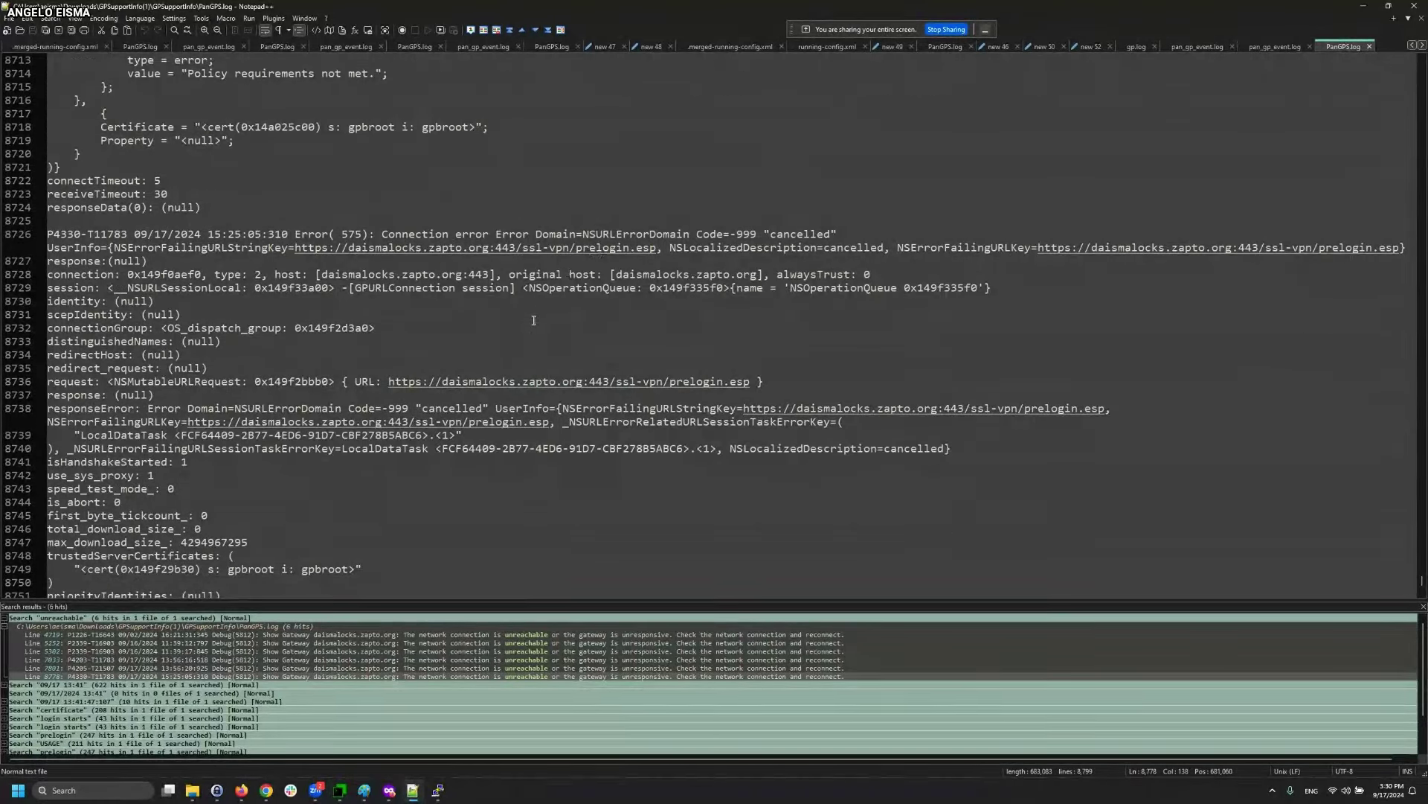
{"action": "left_click", "coordinate": [717, 314]}
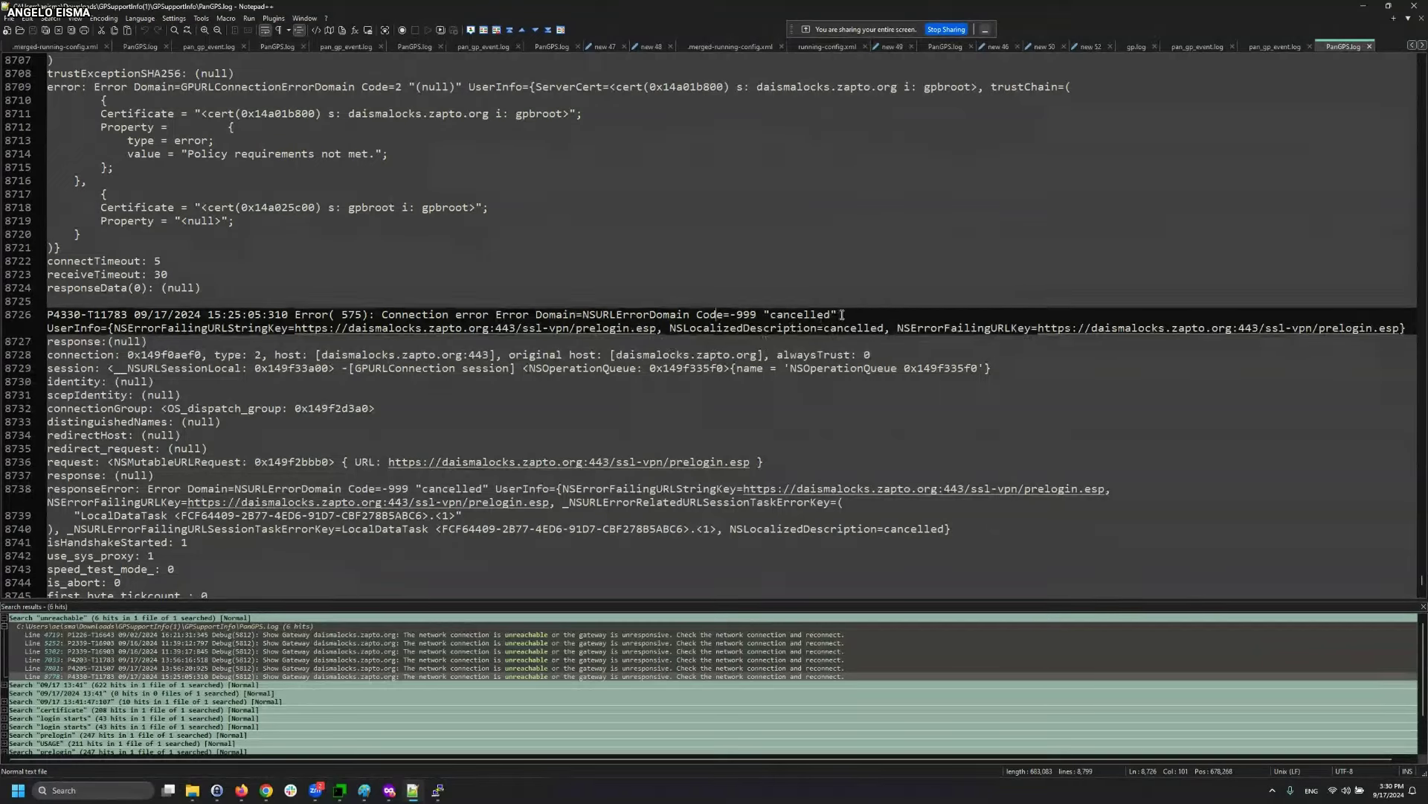
{"action": "scroll", "coordinate": [718, 352], "scroll_direction": "up", "scroll_amount": 2}
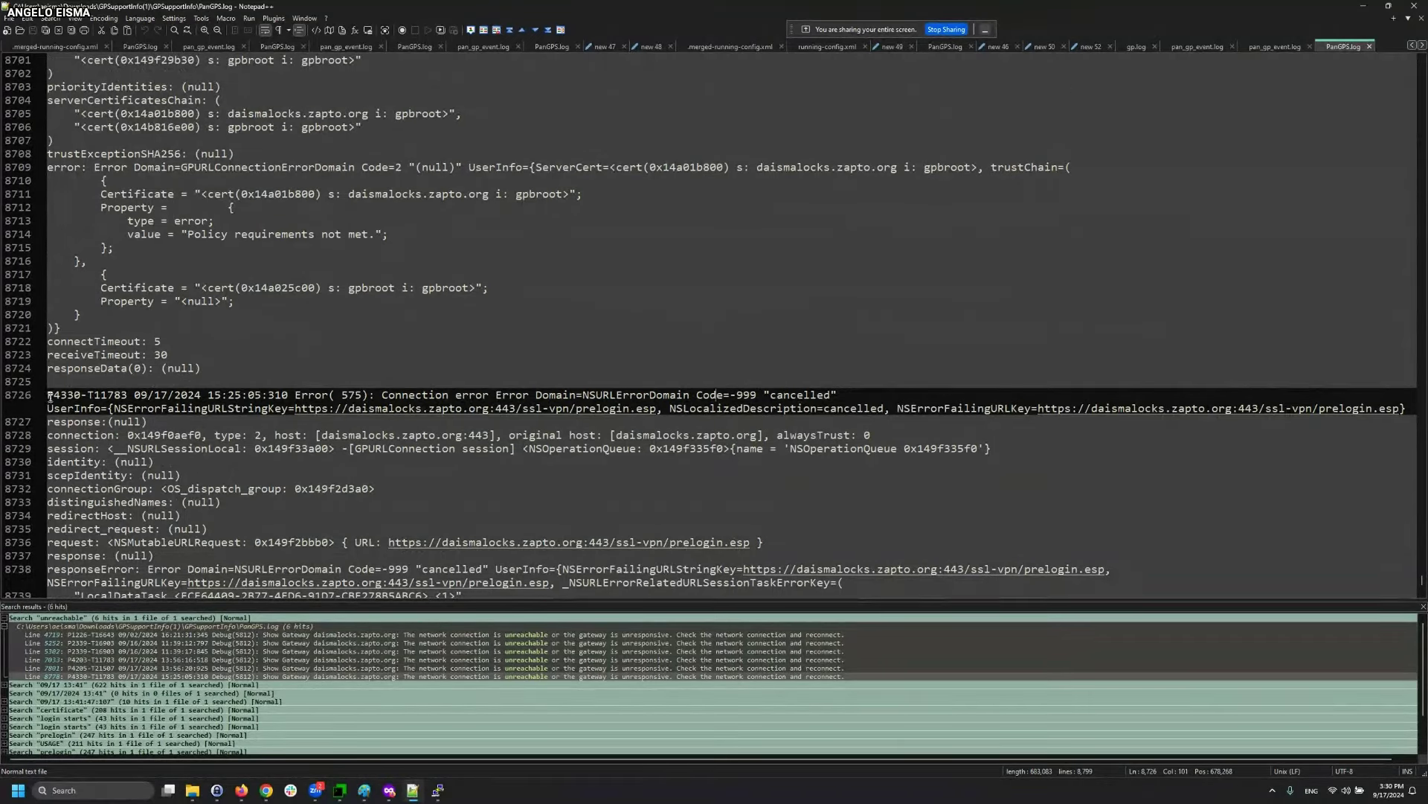
{"action": "left_click_drag", "start_coordinate": [50, 398], "coordinate": [885, 410]}
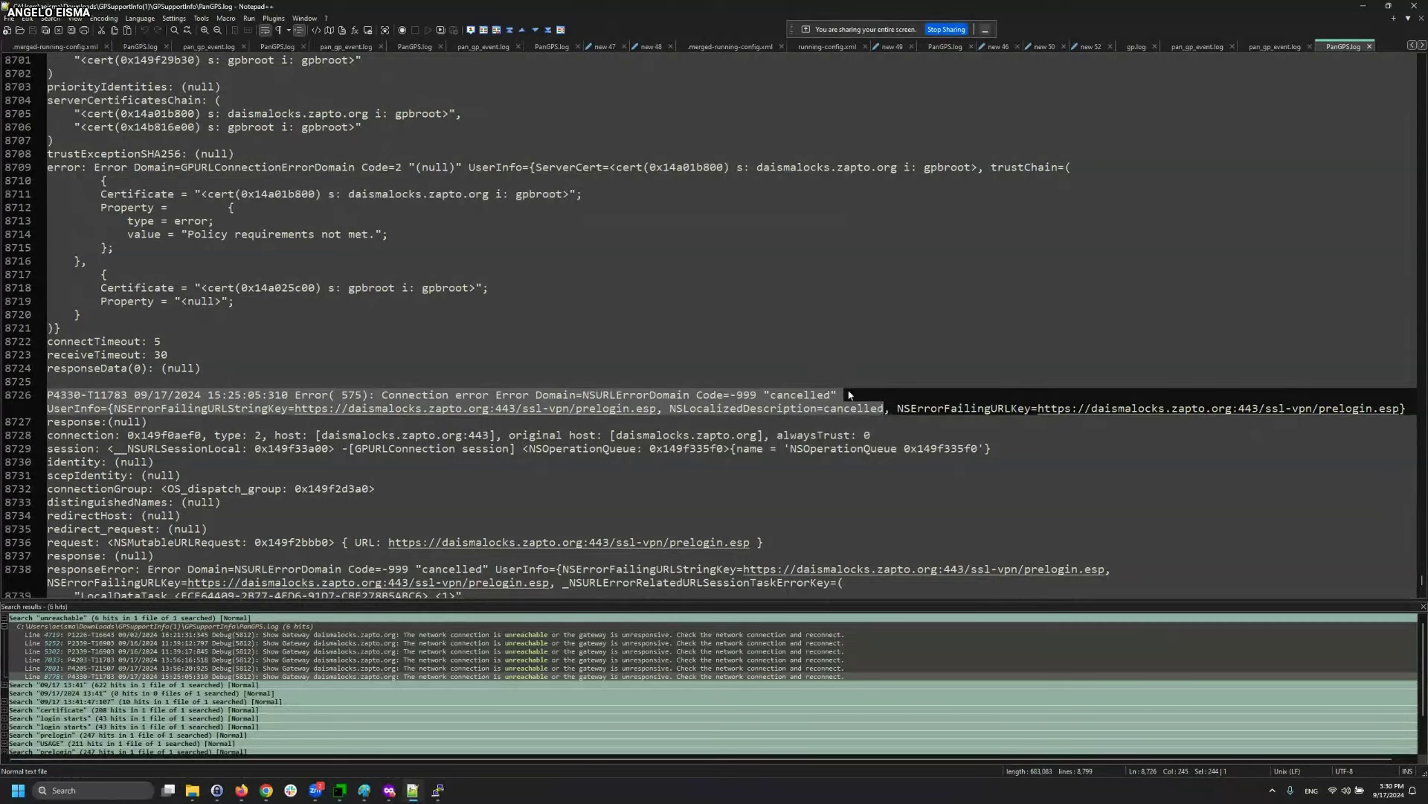
{"action": "scroll", "coordinate": [435, 466], "scroll_direction": "up", "scroll_amount": 2}
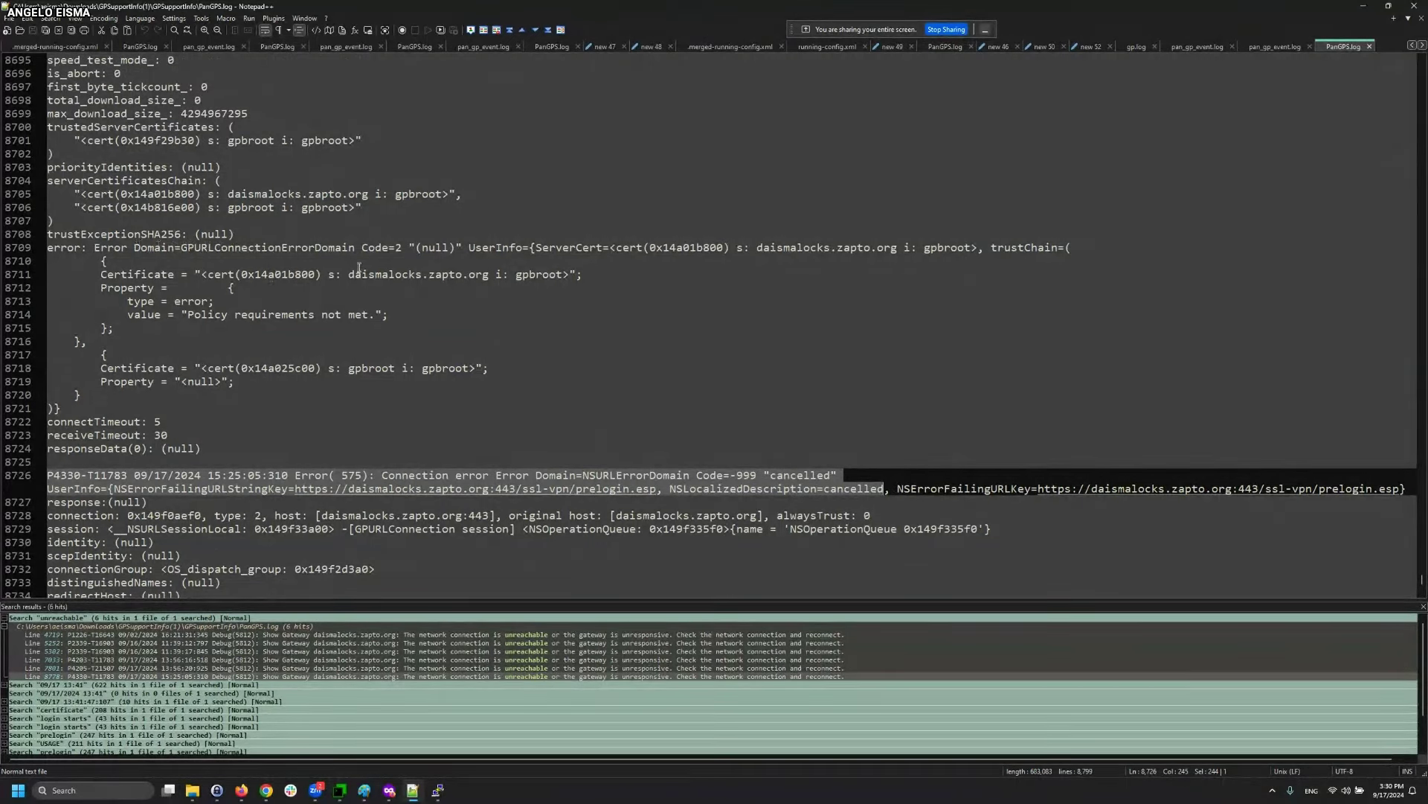
{"action": "left_click", "coordinate": [34, 476]}
- Select the 'Server trust evaluation failed: 5' entry and scroll up to the certificate details
{"action": "scroll", "coordinate": [448, 439], "scroll_direction": "up", "scroll_amount": 5}
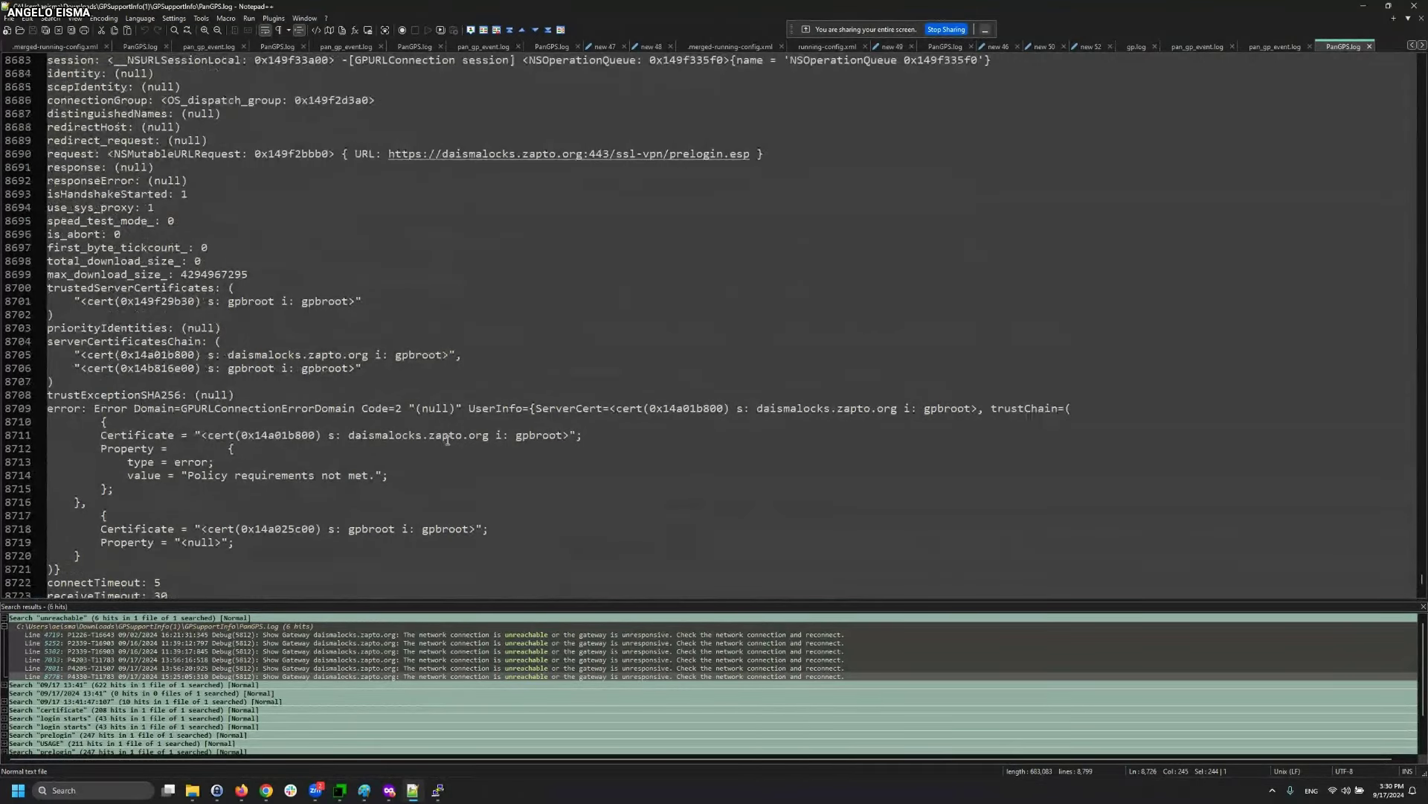
{"action": "scroll", "coordinate": [448, 439], "scroll_direction": "up", "scroll_amount": 1}
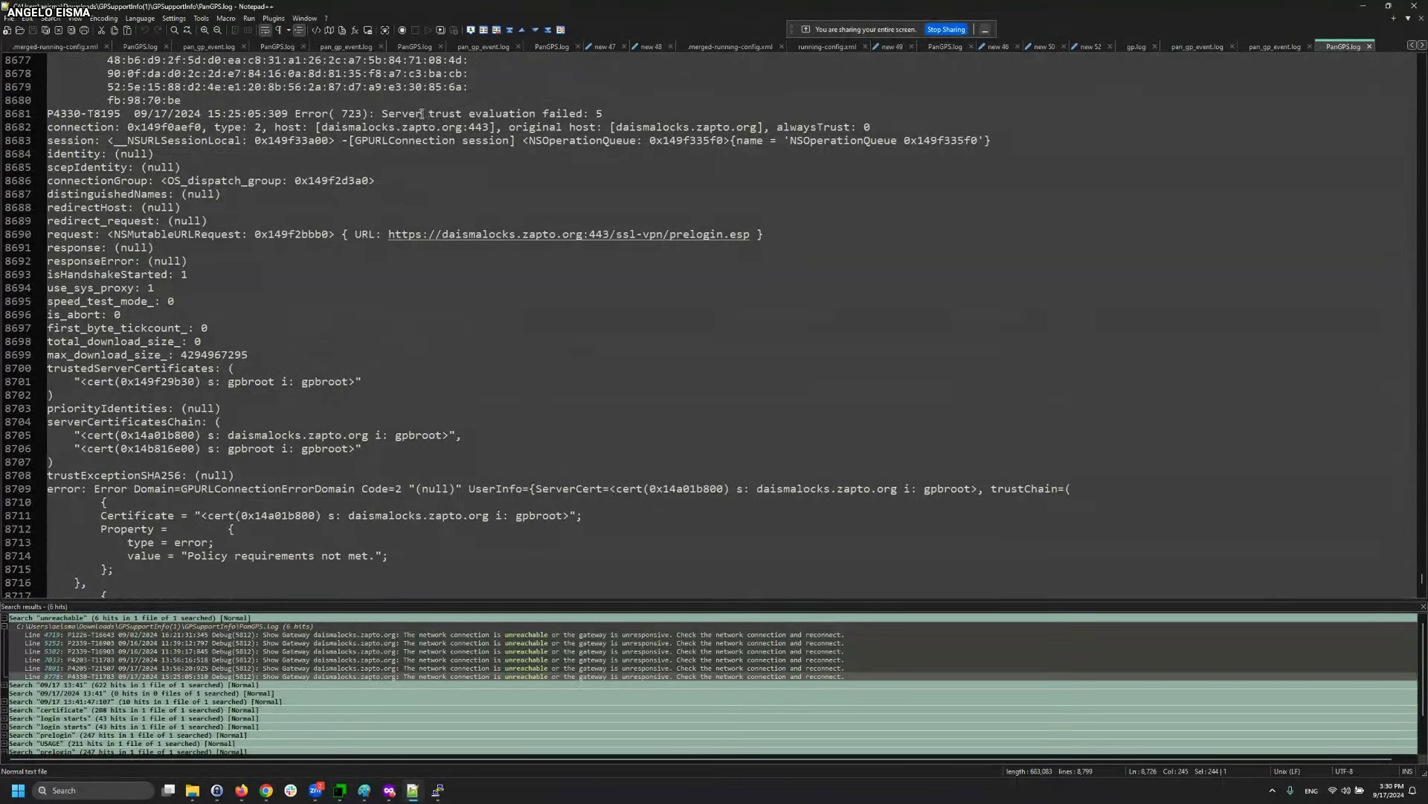
{"action": "left_click_drag", "start_coordinate": [382, 114], "coordinate": [30, 114]}
{"action": "scroll", "coordinate": [567, 368], "scroll_direction": "up", "scroll_amount": 6}
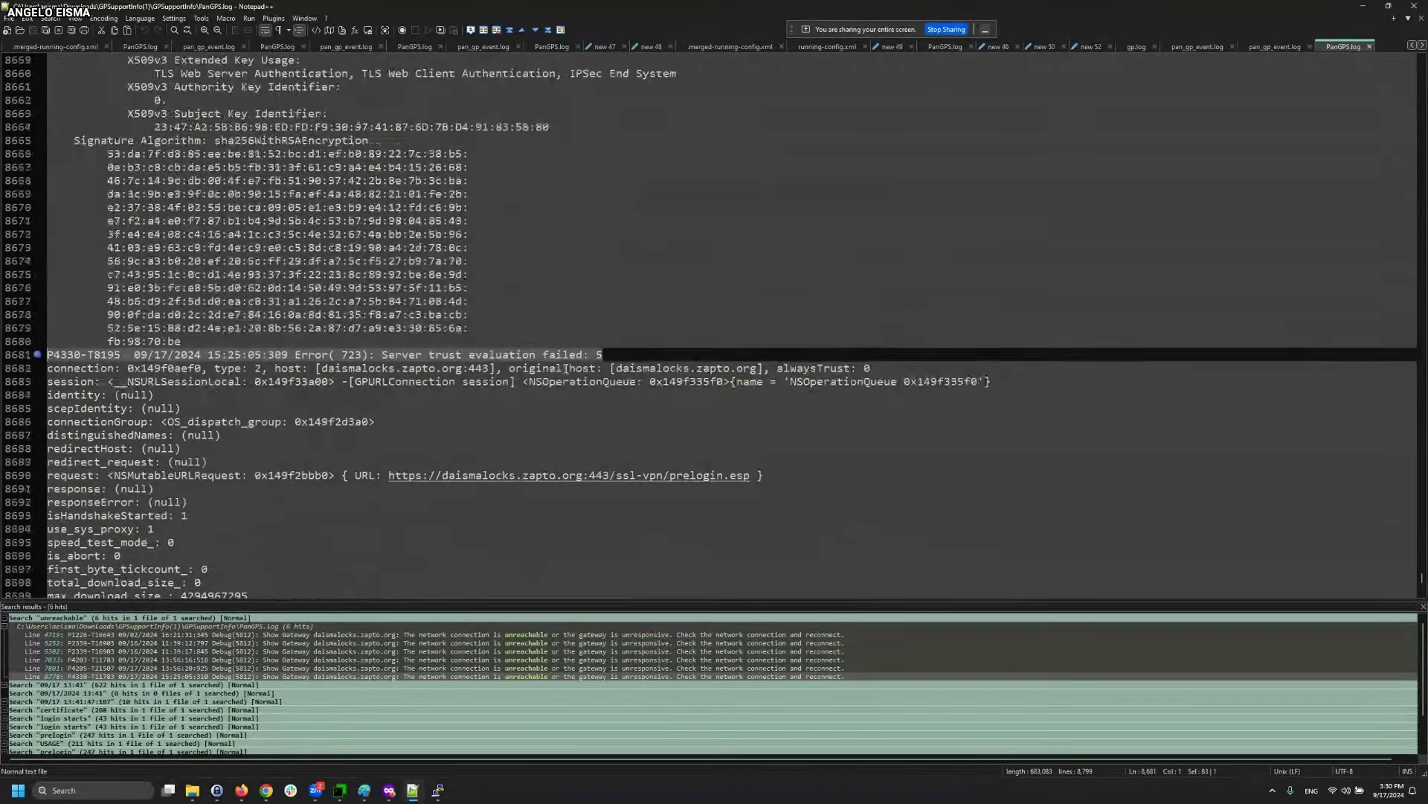
{"action": "scroll", "coordinate": [566, 368], "scroll_direction": "up", "scroll_amount": 10}
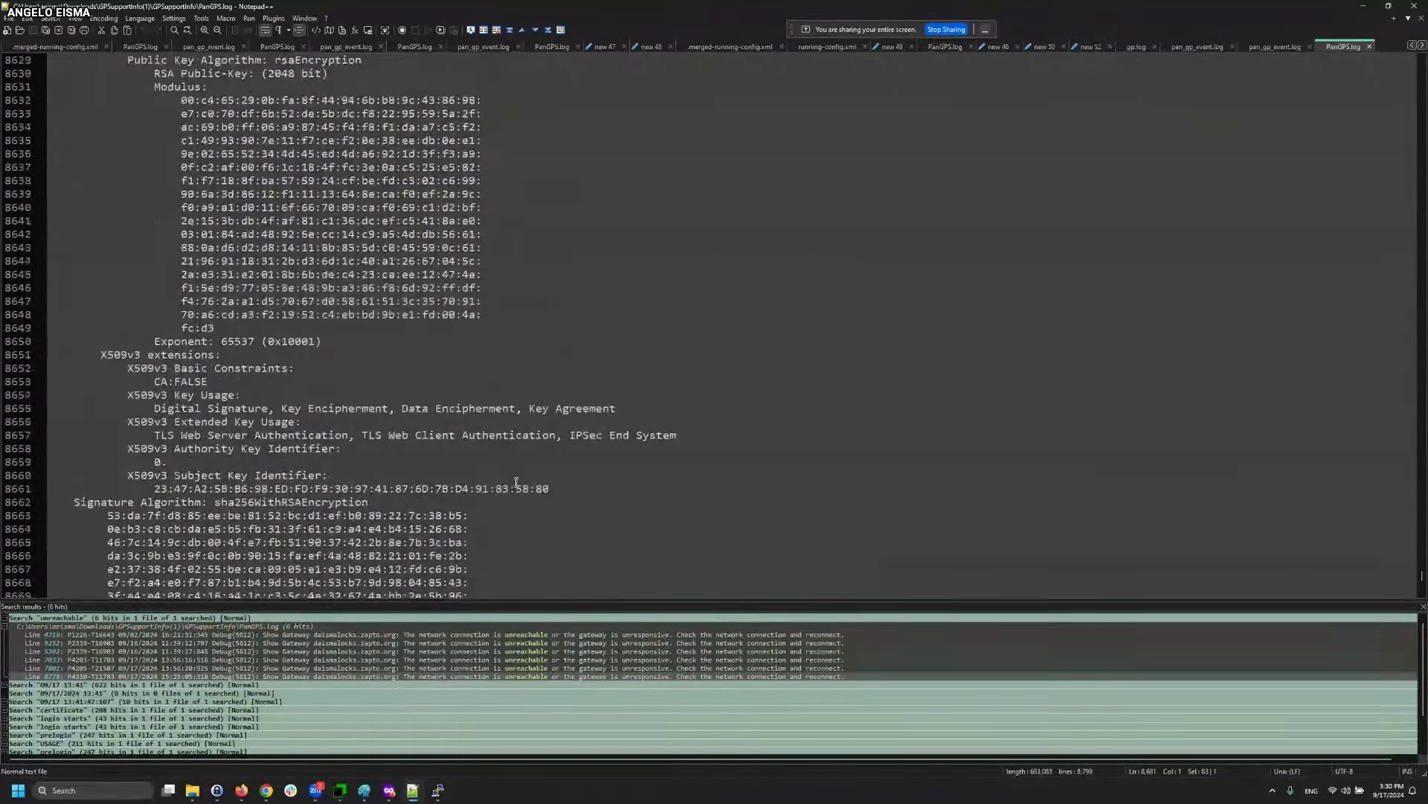
{"action": "scroll", "coordinate": [517, 482], "scroll_direction": "up", "scroll_amount": 7}
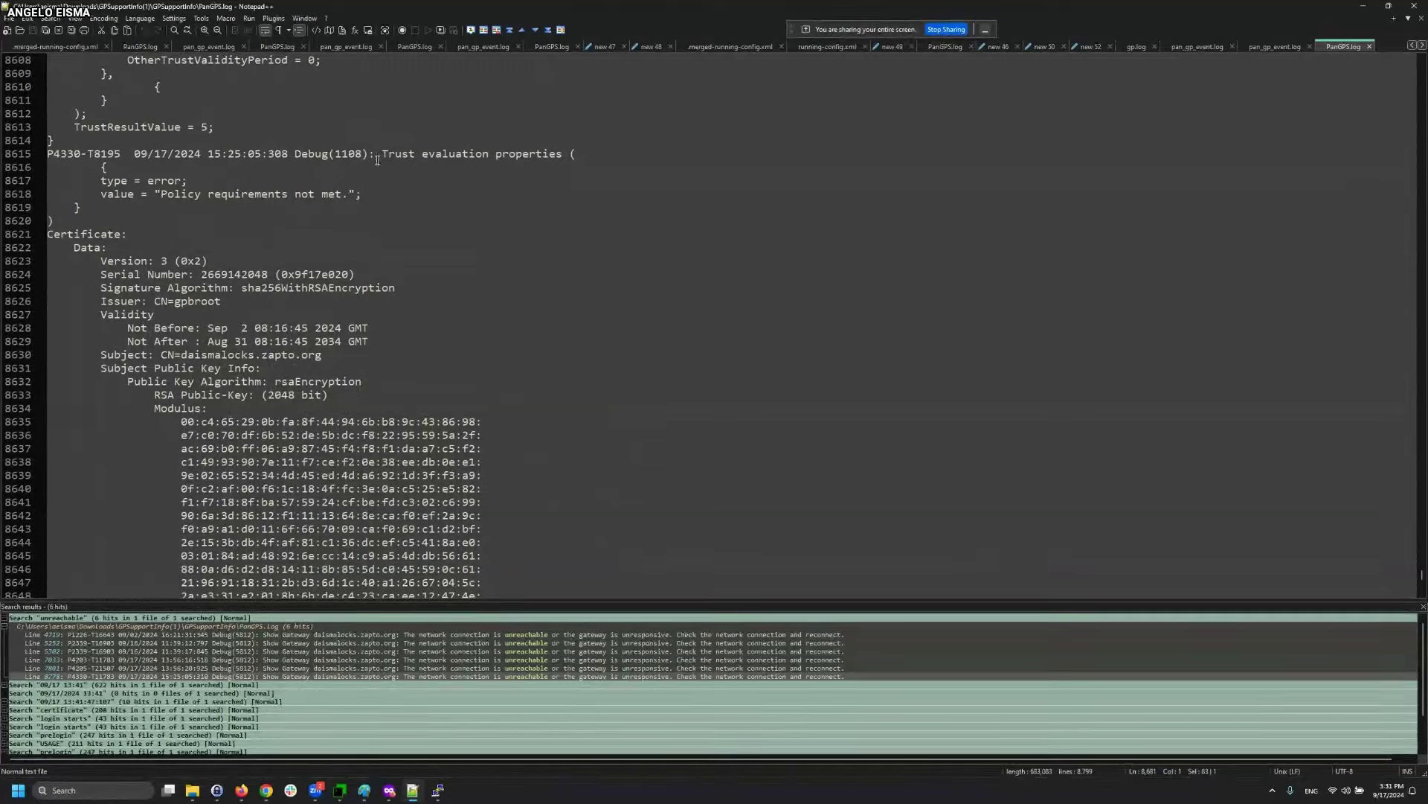
- Bookmark lines 8618 and 8615, trust evaluation properties and 'Policy requirements not met.', and select that phrase
{"action": "left_click_drag", "start_coordinate": [388, 153], "coordinate": [577, 153]}
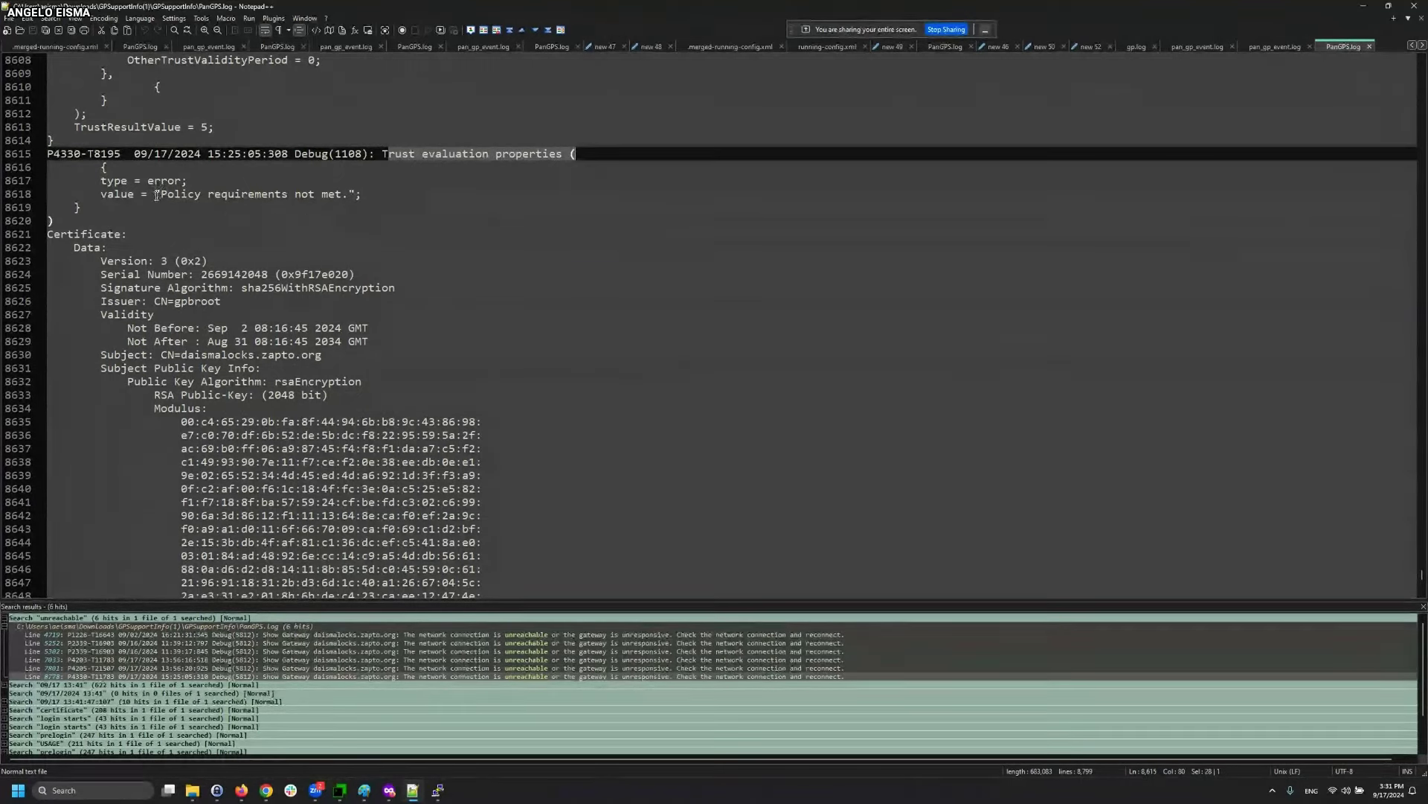
{"action": "left_click_drag", "start_coordinate": [155, 194], "coordinate": [347, 194]}
{"action": "key", "text": "End"}
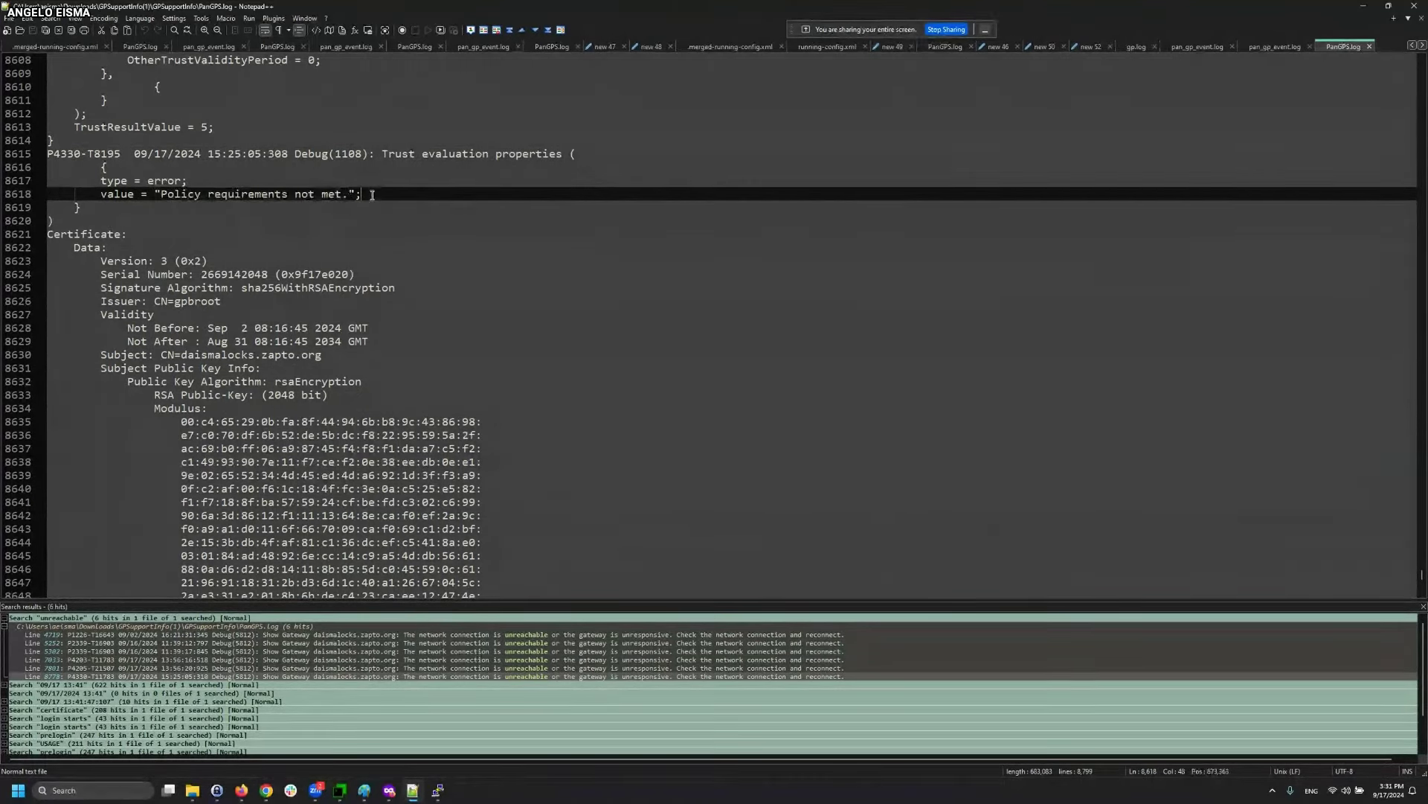
{"action": "scroll", "coordinate": [530, 440], "scroll_direction": "down", "scroll_amount": 13}
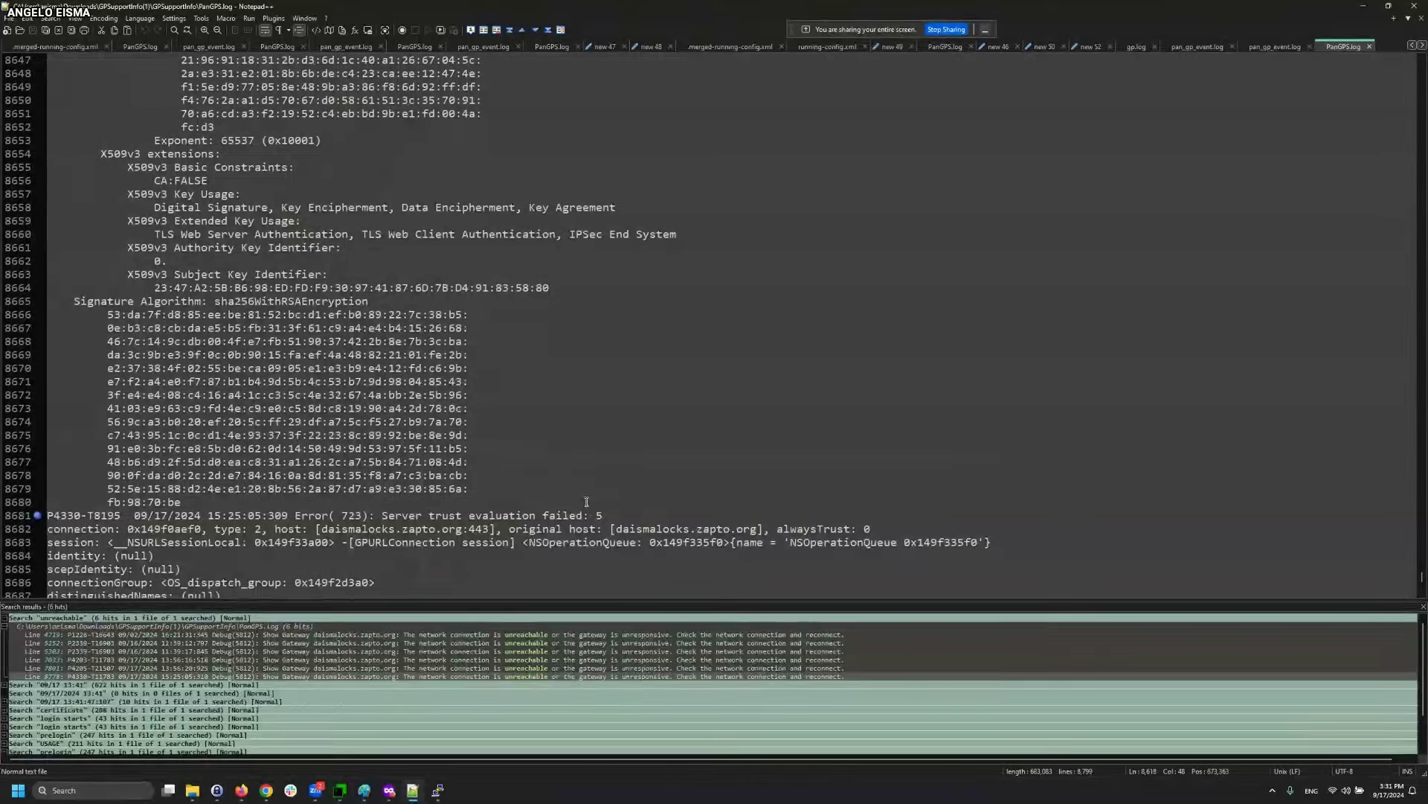
{"action": "scroll", "coordinate": [408, 478], "scroll_direction": "up", "scroll_amount": 13}
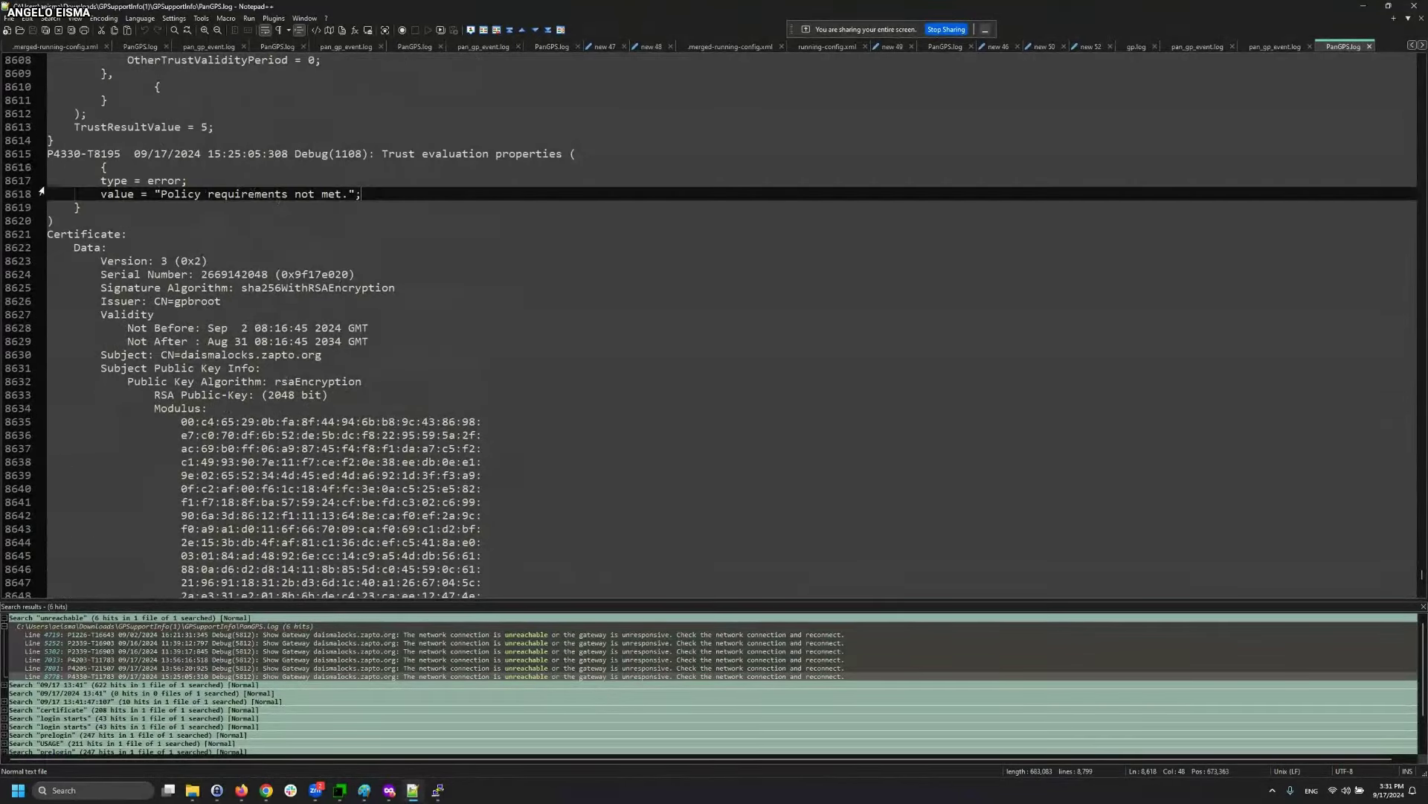
{"action": "left_click", "coordinate": [38, 193]}
{"action": "left_click", "coordinate": [37, 154]}
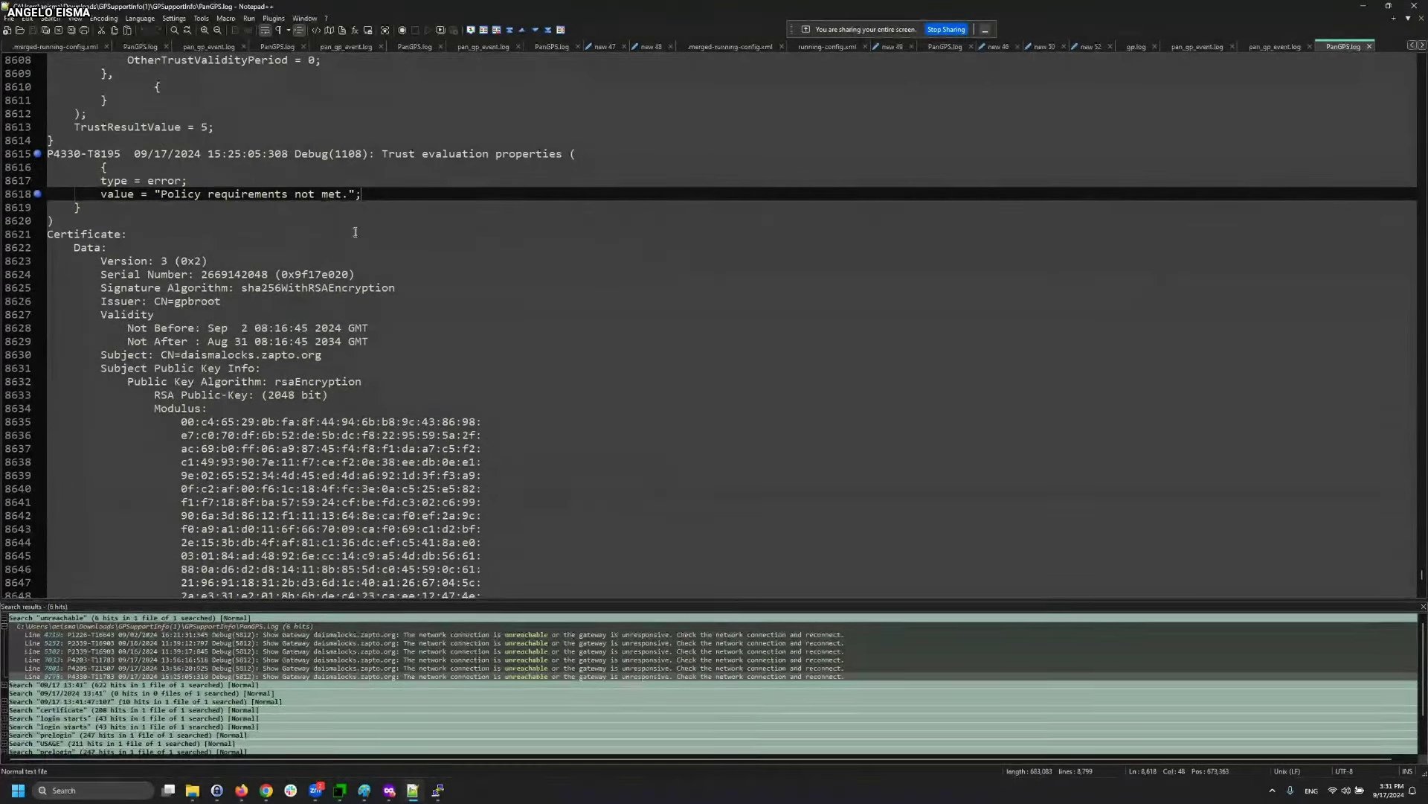
{"action": "left_click_drag", "start_coordinate": [158, 194], "coordinate": [340, 195]}
{"action": "key", "text": "ctrl+c"}
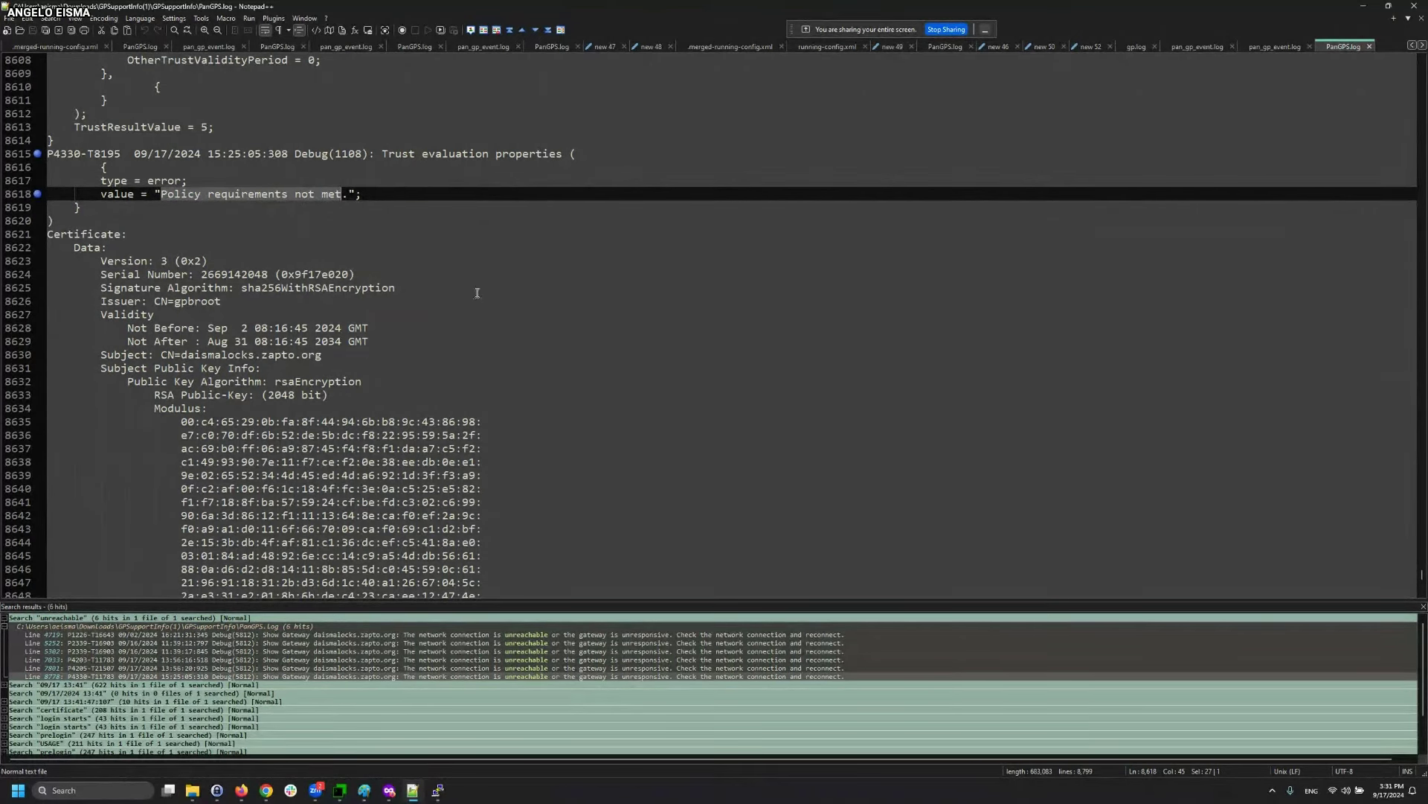
{"action": "left_click", "coordinate": [241, 790]}
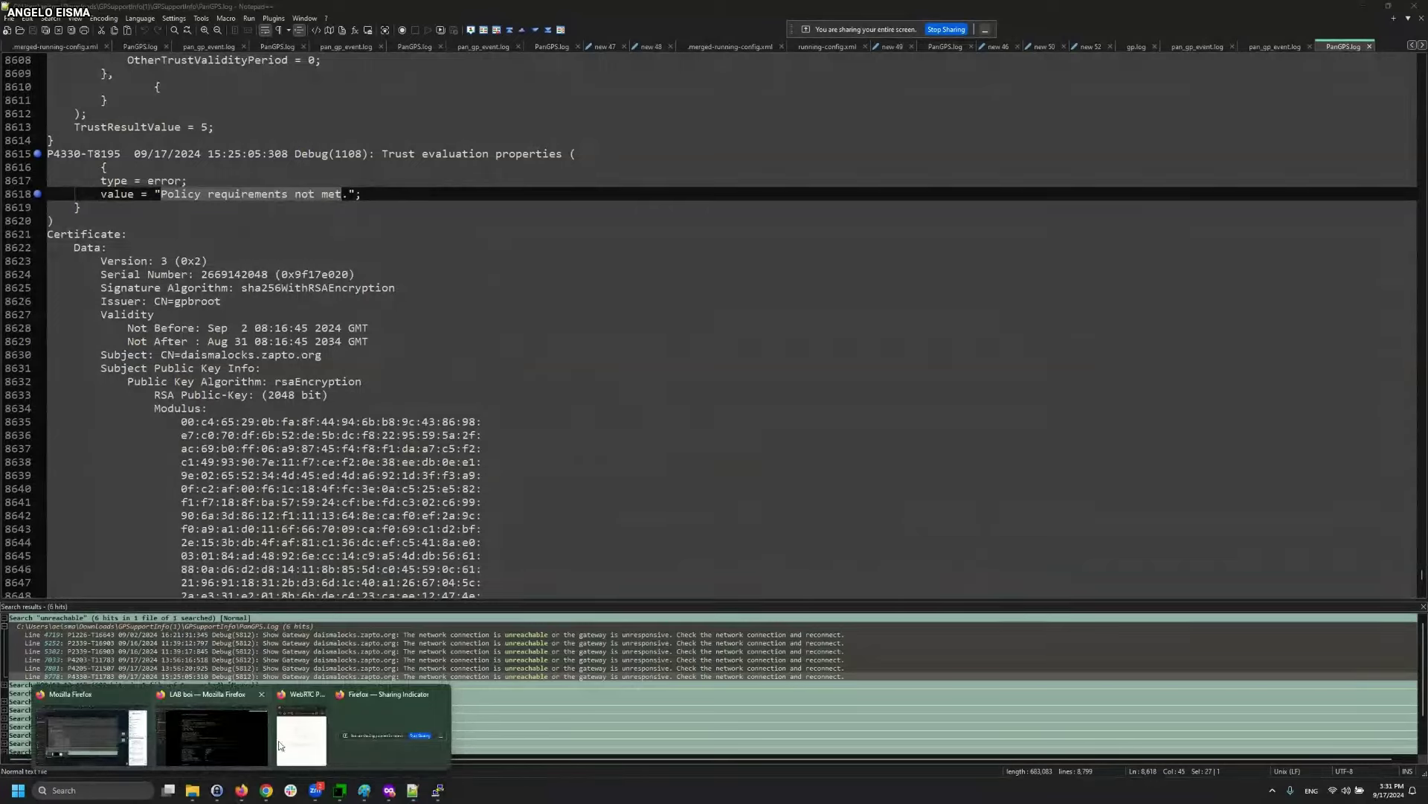
- Search Google for 'Policy requirements not met globalprotect' and open the first Palo Alto knowledge-base result
{"action": "mouse_move", "coordinate": [84, 738]}
{"action": "left_click", "coordinate": [91, 741]}
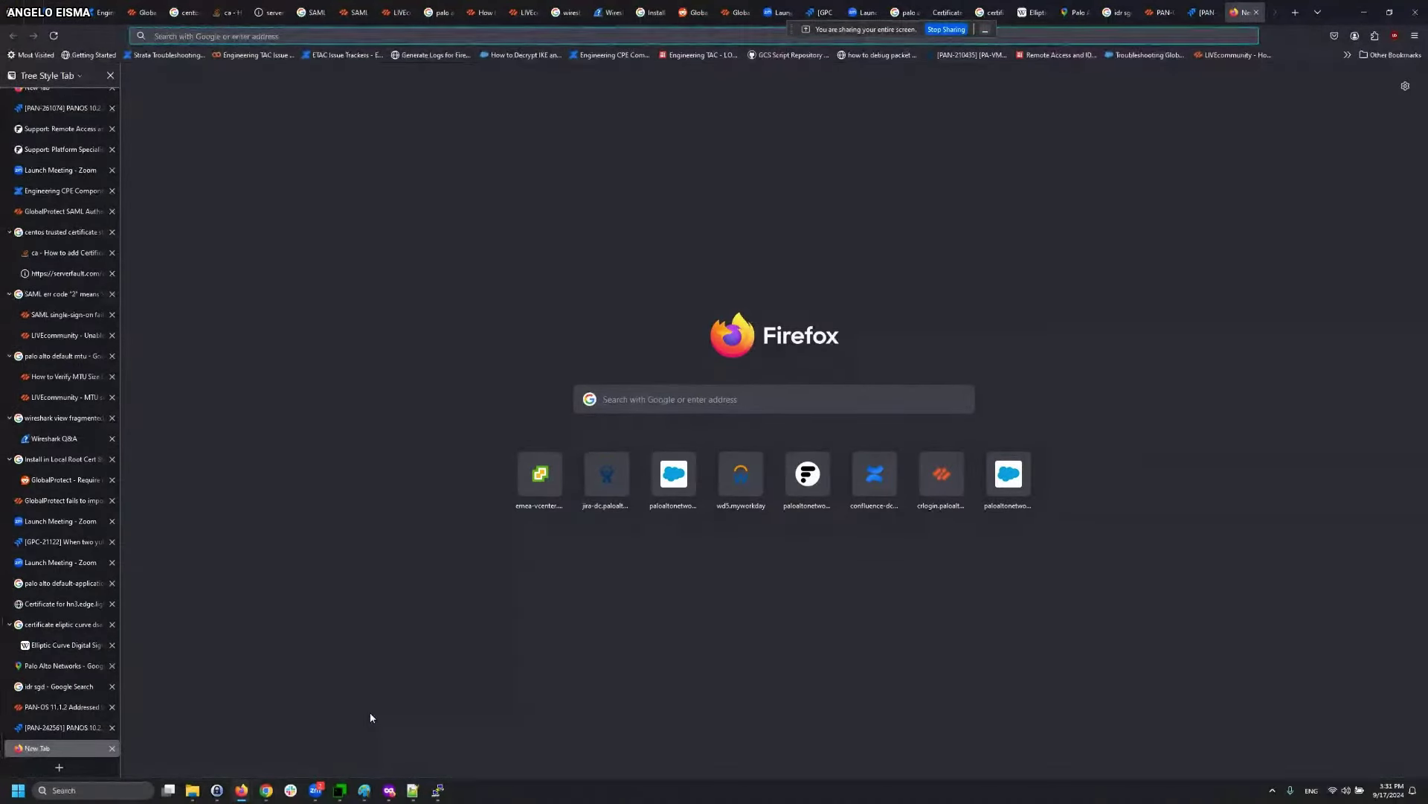
{"action": "key", "text": "ctrl+v"}
{"action": "type", "text": "globalprotect"}
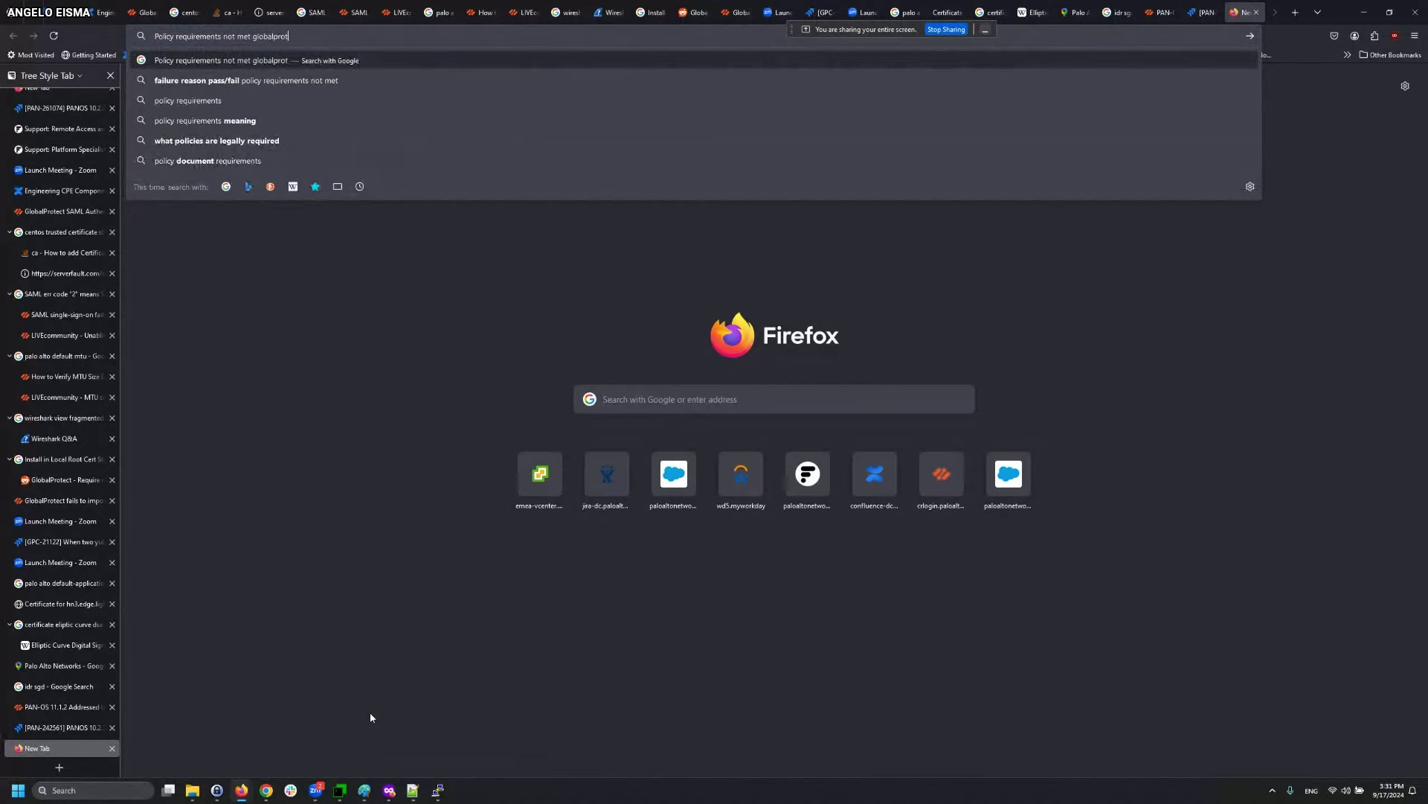
{"action": "key", "text": "Return"}
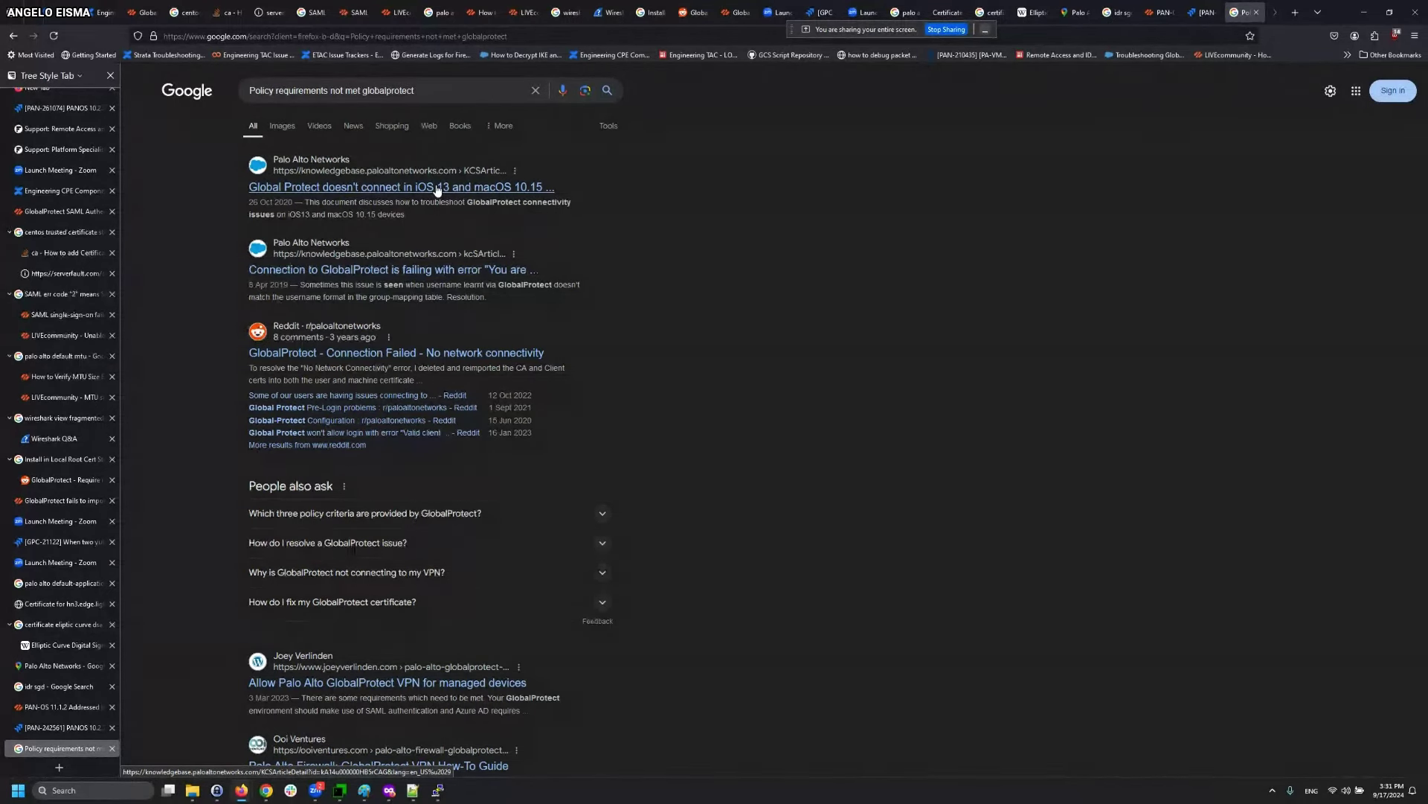
{"action": "left_click", "coordinate": [438, 187]}
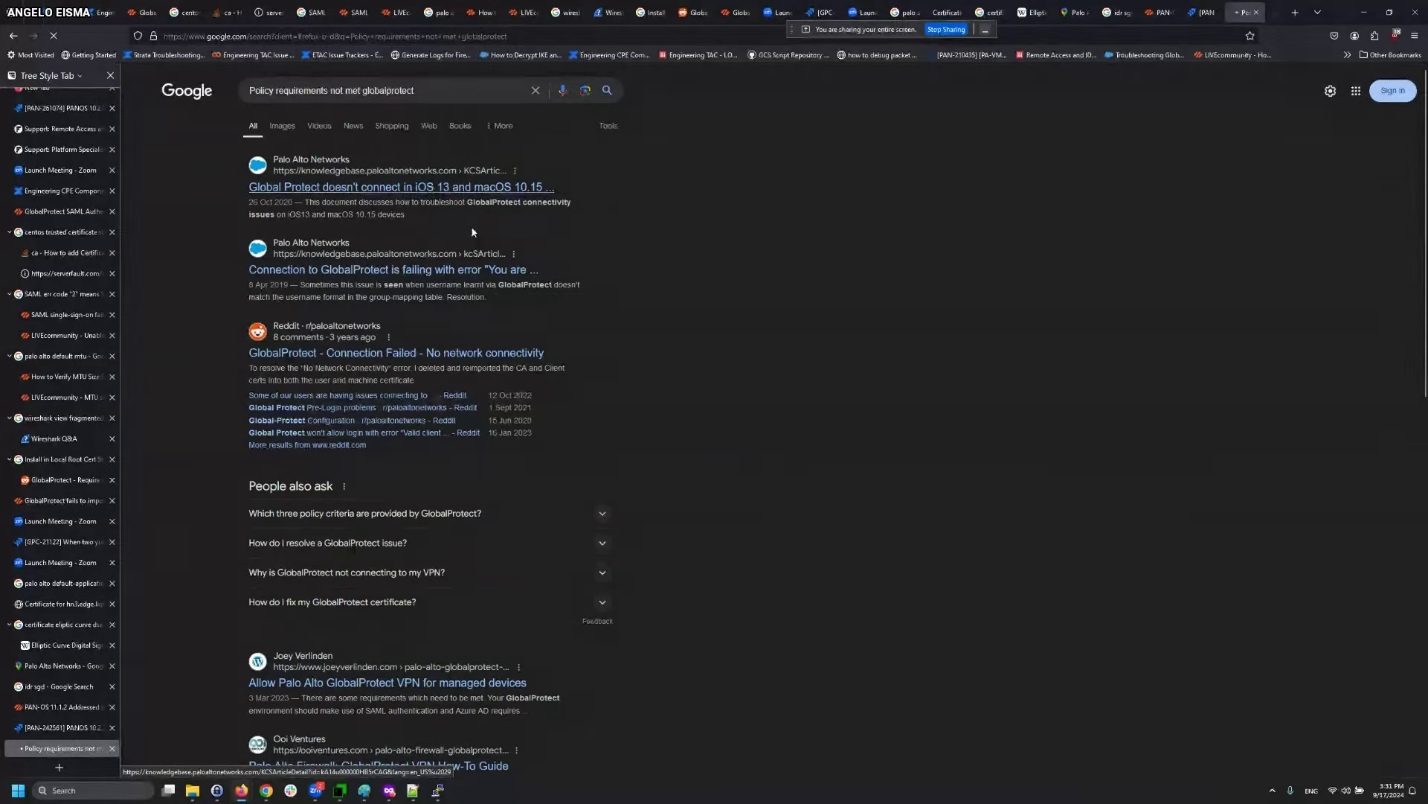
- Read the article's Resolution on Apple's rules for all TLS server certificates, including the 825-days-or-fewer validity limit
{"action": "key", "text": "ctrl+f"}
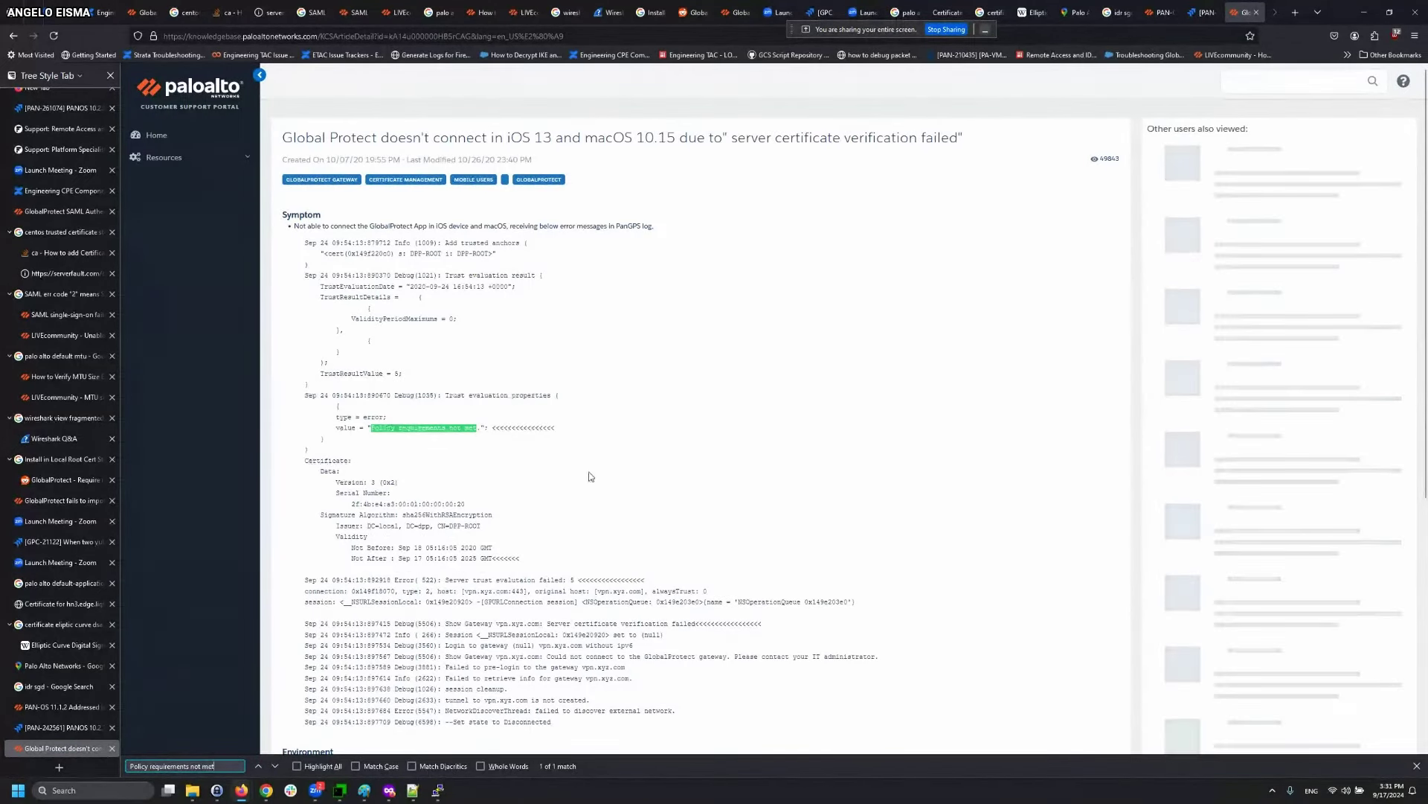
{"action": "scroll", "coordinate": [637, 465], "scroll_direction": "down", "scroll_amount": 3}
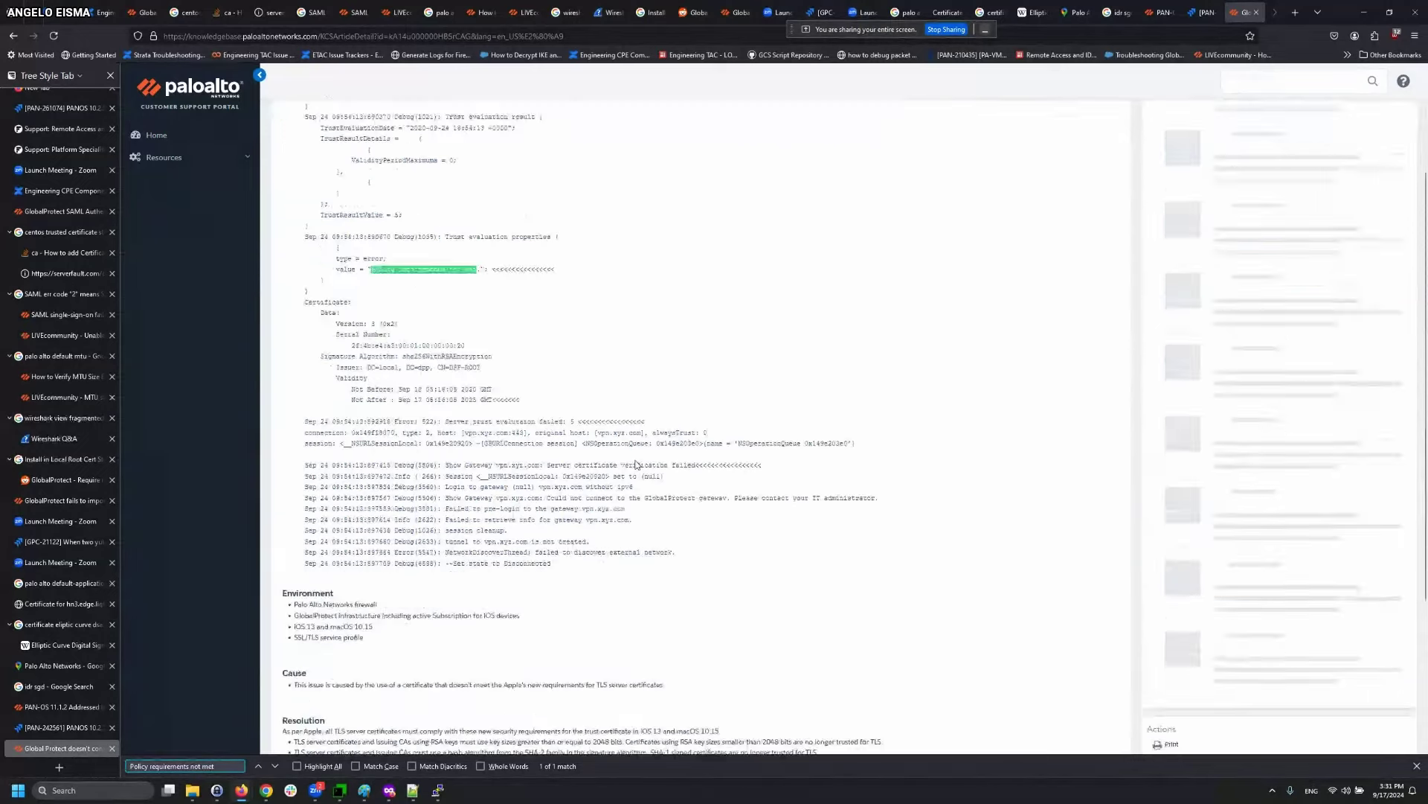
{"action": "scroll", "coordinate": [637, 465], "scroll_direction": "down", "scroll_amount": 2}
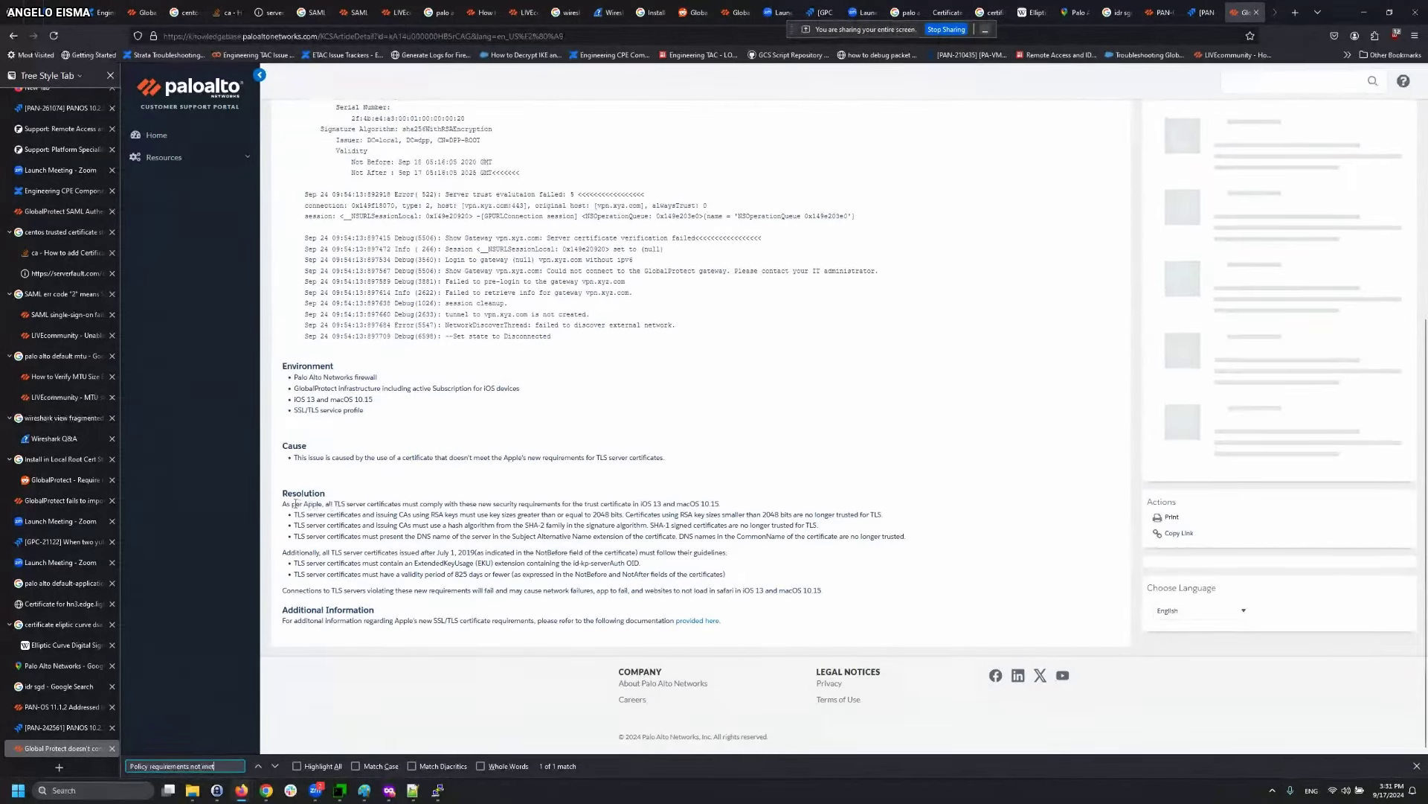
{"action": "double_click", "coordinate": [307, 503]}
{"action": "left_click_drag", "start_coordinate": [326, 503], "coordinate": [395, 505]}
{"action": "left_click", "coordinate": [405, 505]}
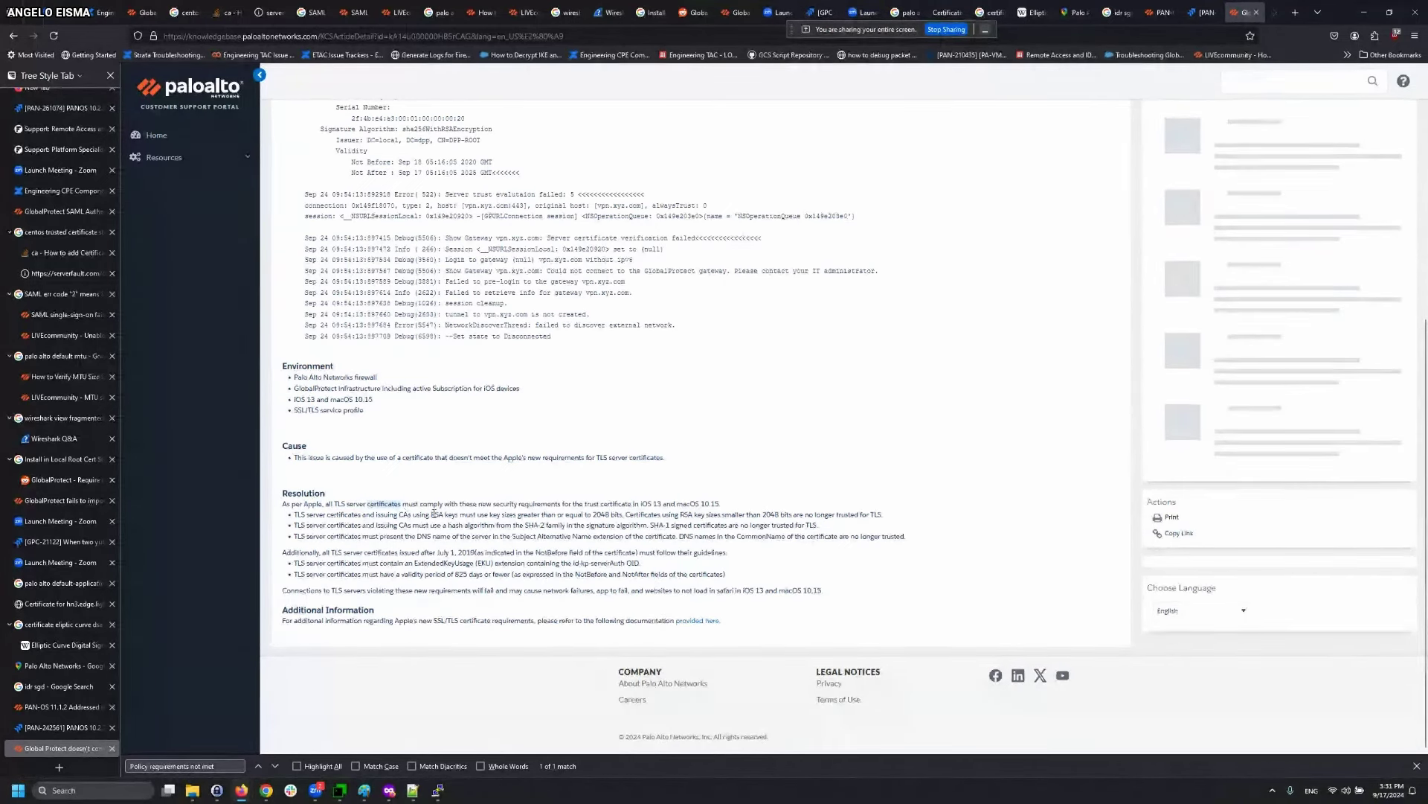
{"action": "mouse_move", "coordinate": [336, 793]}
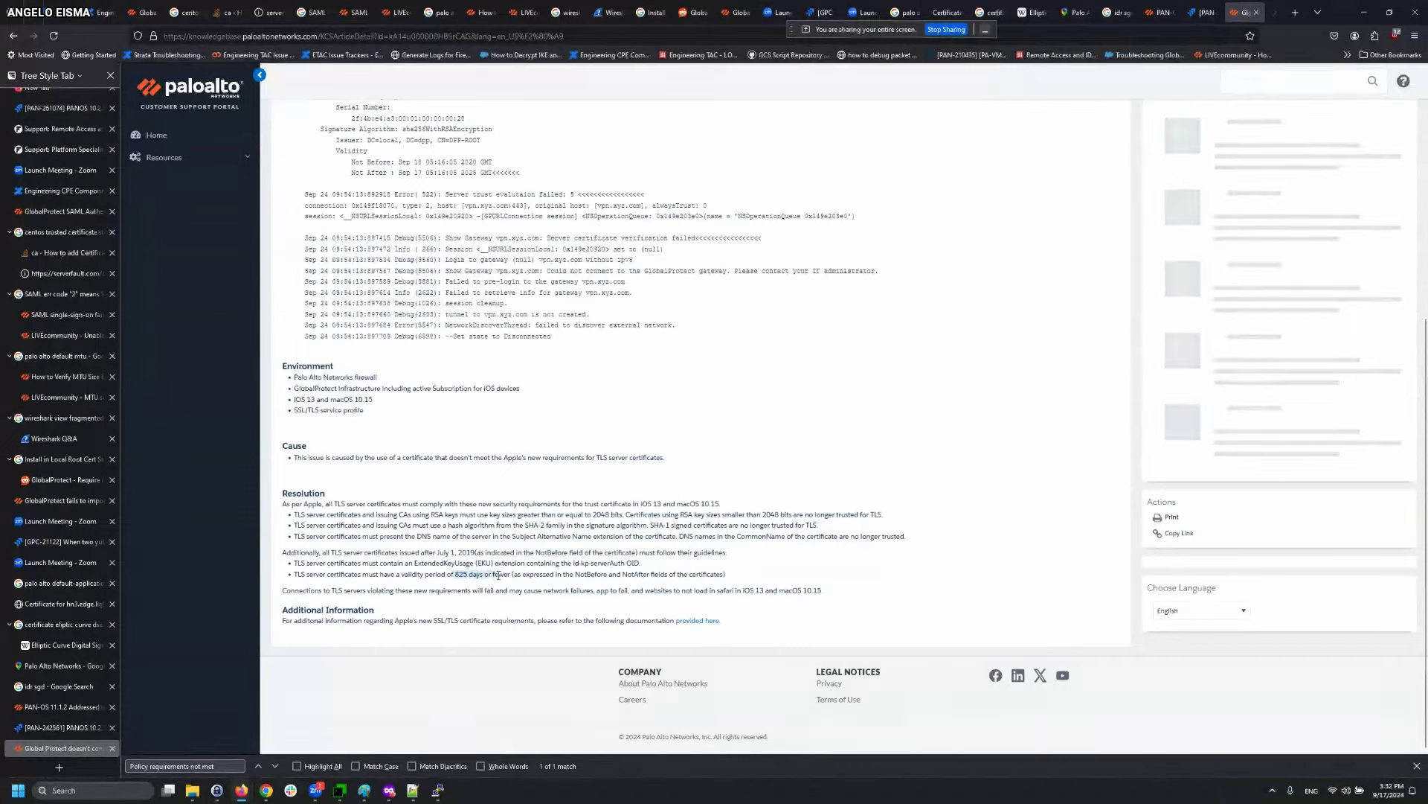
{"action": "left_click_drag", "start_coordinate": [455, 575], "coordinate": [512, 575]}
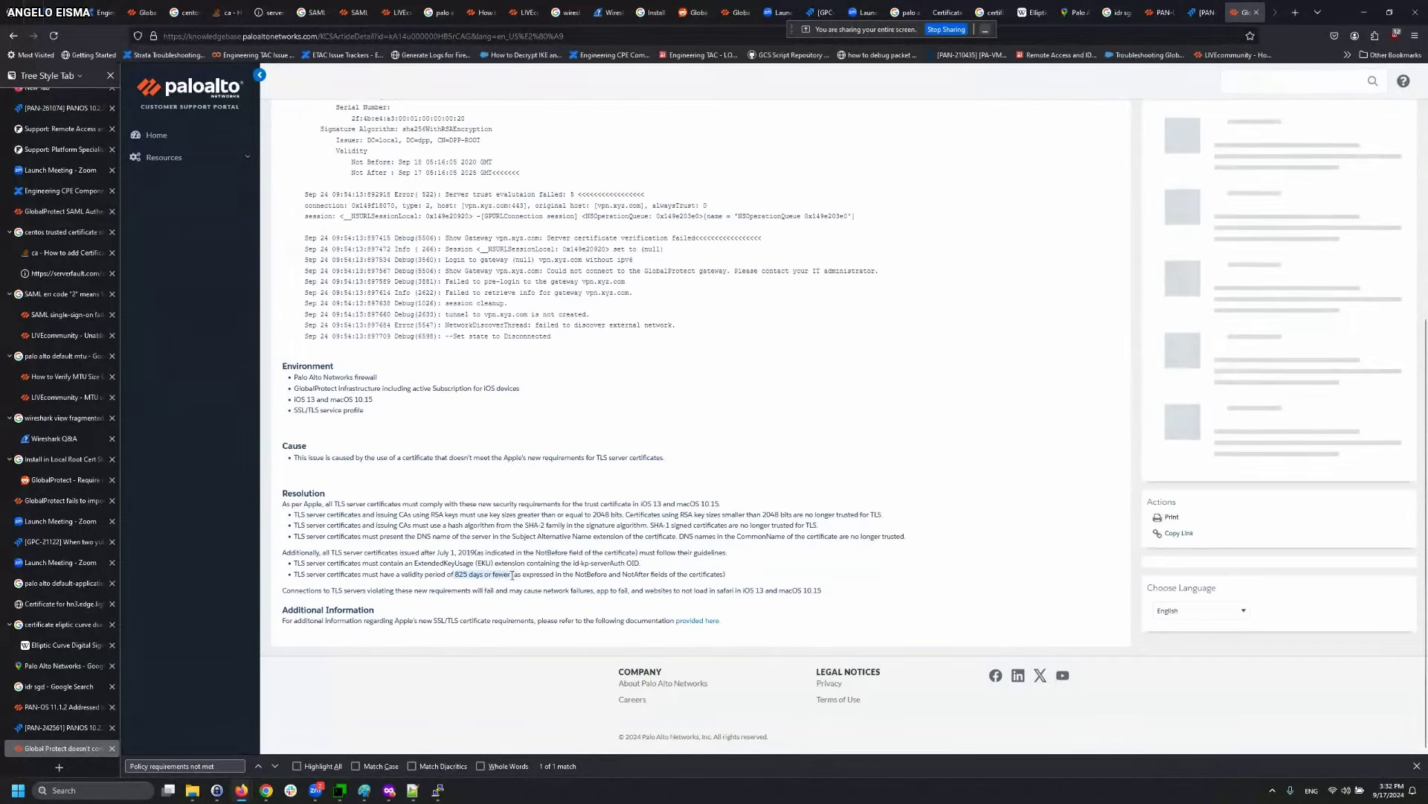
{"action": "left_click", "coordinate": [413, 791]}
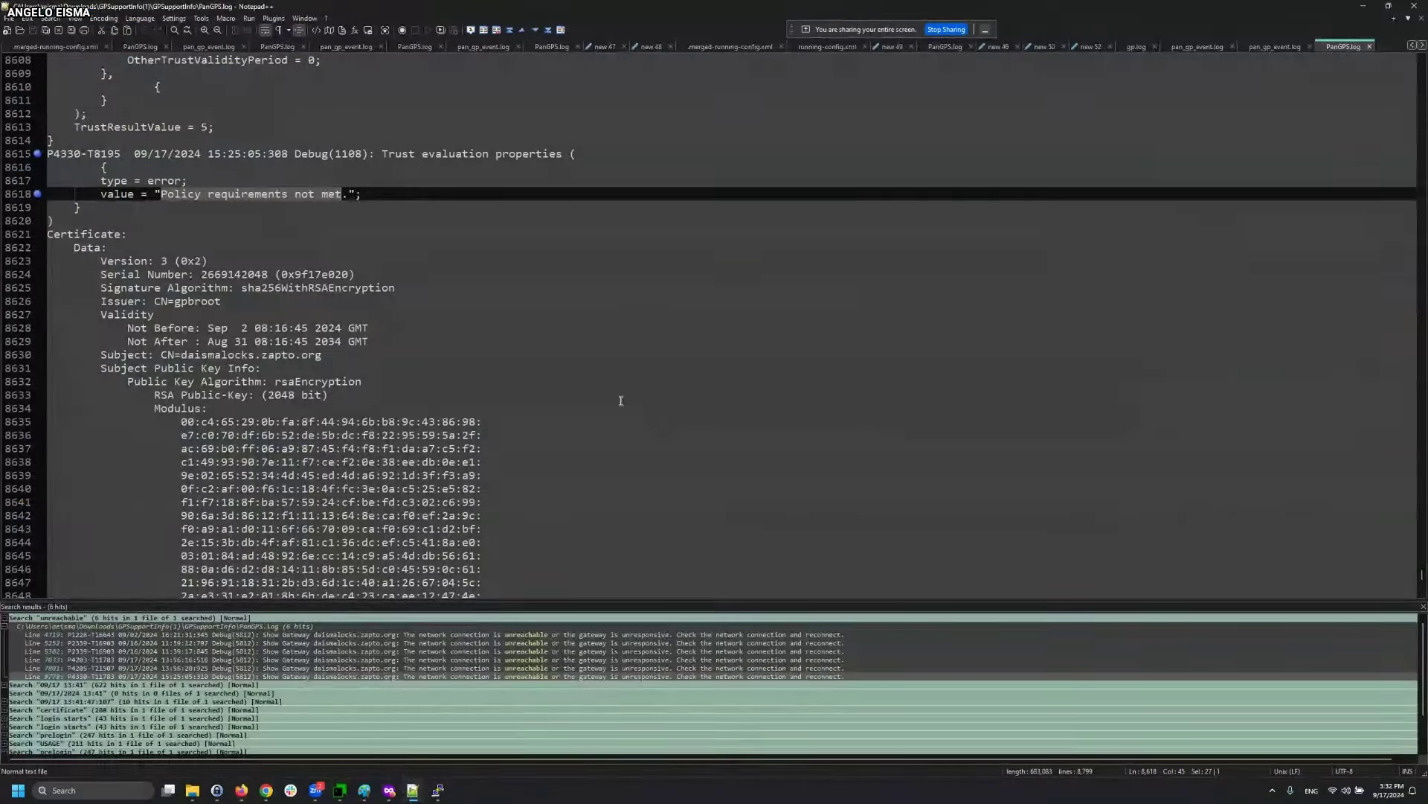
{"action": "left_click_drag", "start_coordinate": [167, 421], "coordinate": [519, 555]}
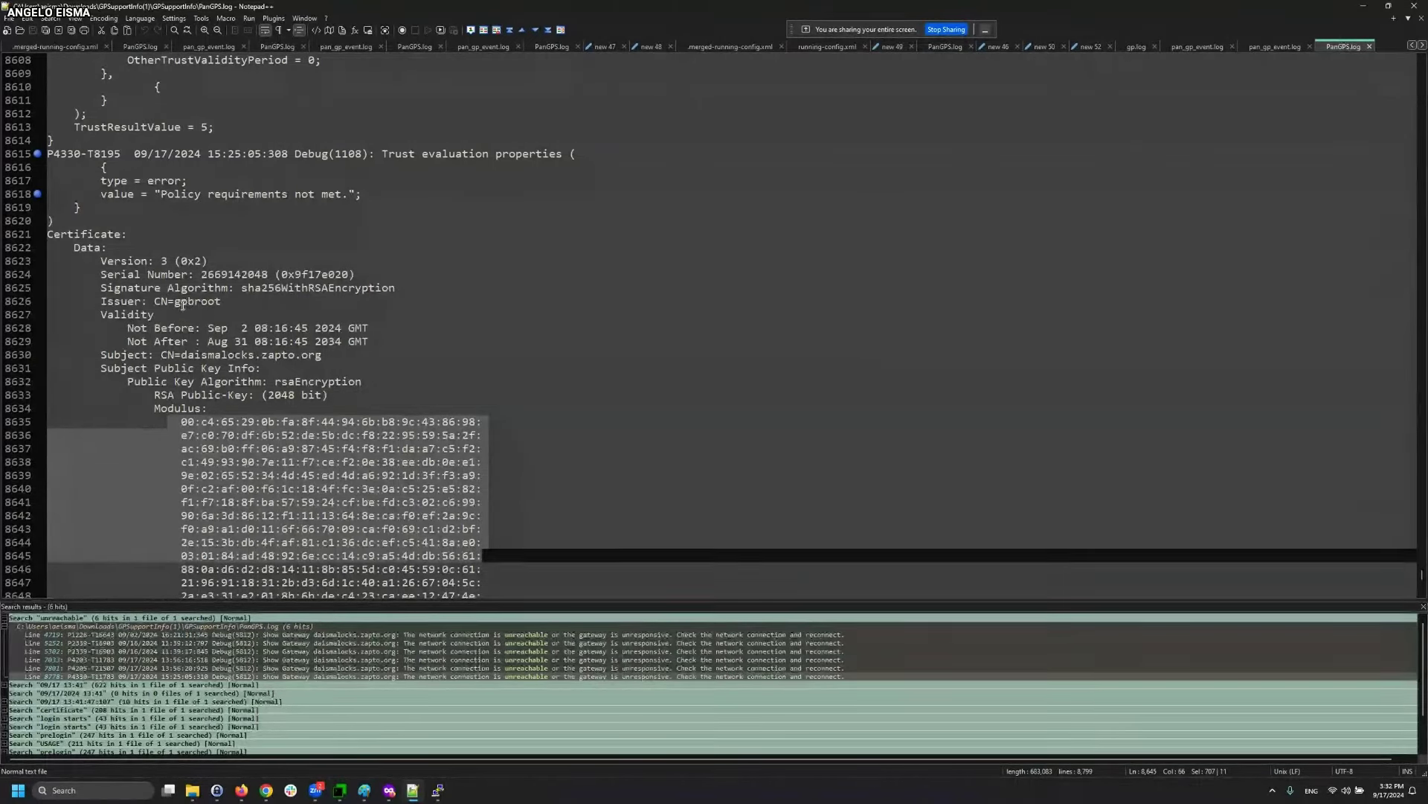
{"action": "left_click_drag", "start_coordinate": [175, 302], "coordinate": [209, 302]}
{"action": "scroll", "coordinate": [298, 335], "scroll_direction": "down", "scroll_amount": 6}
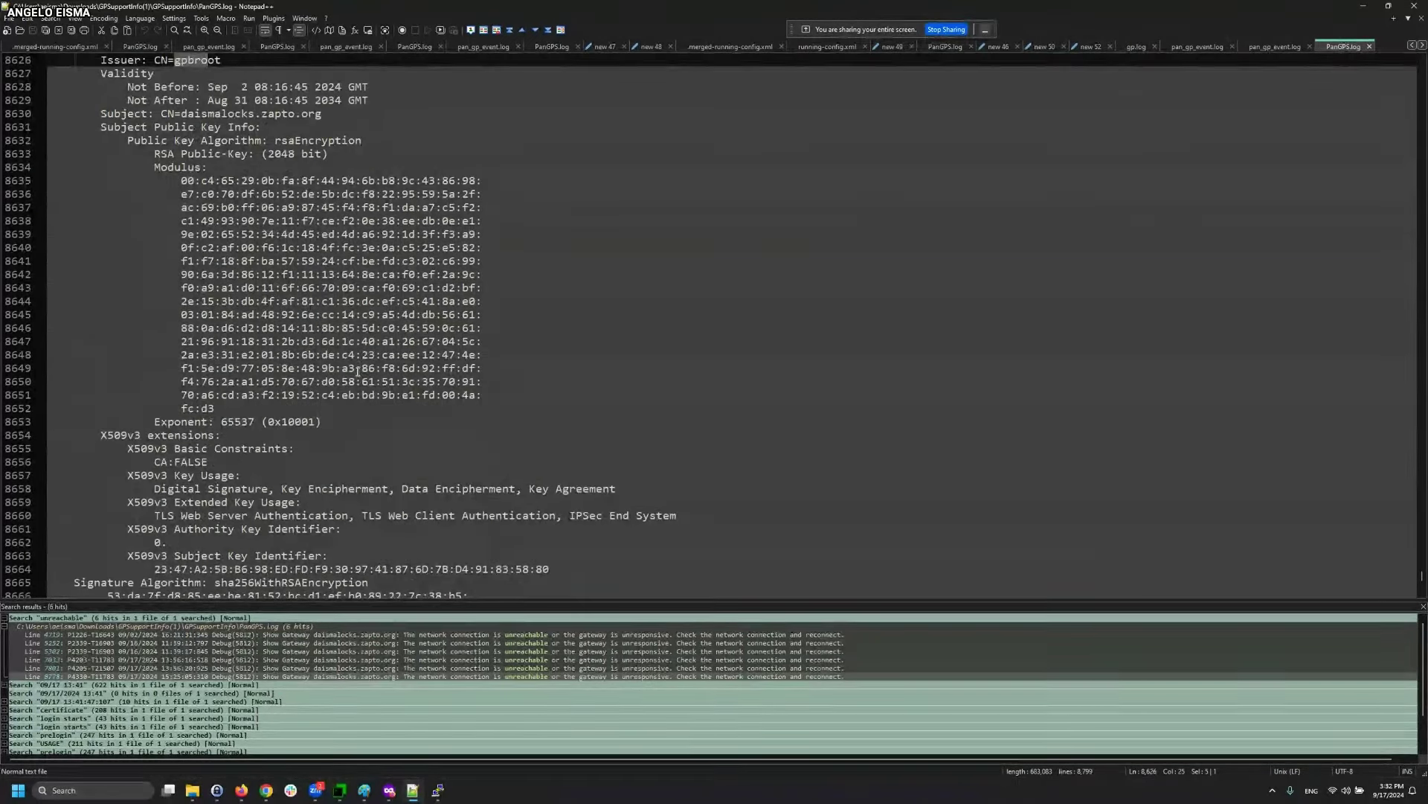
{"action": "scroll", "coordinate": [358, 370], "scroll_direction": "down", "scroll_amount": 3}
{"action": "scroll", "coordinate": [357, 370], "scroll_direction": "down", "scroll_amount": 7}
{"action": "scroll", "coordinate": [358, 370], "scroll_direction": "up", "scroll_amount": 10}
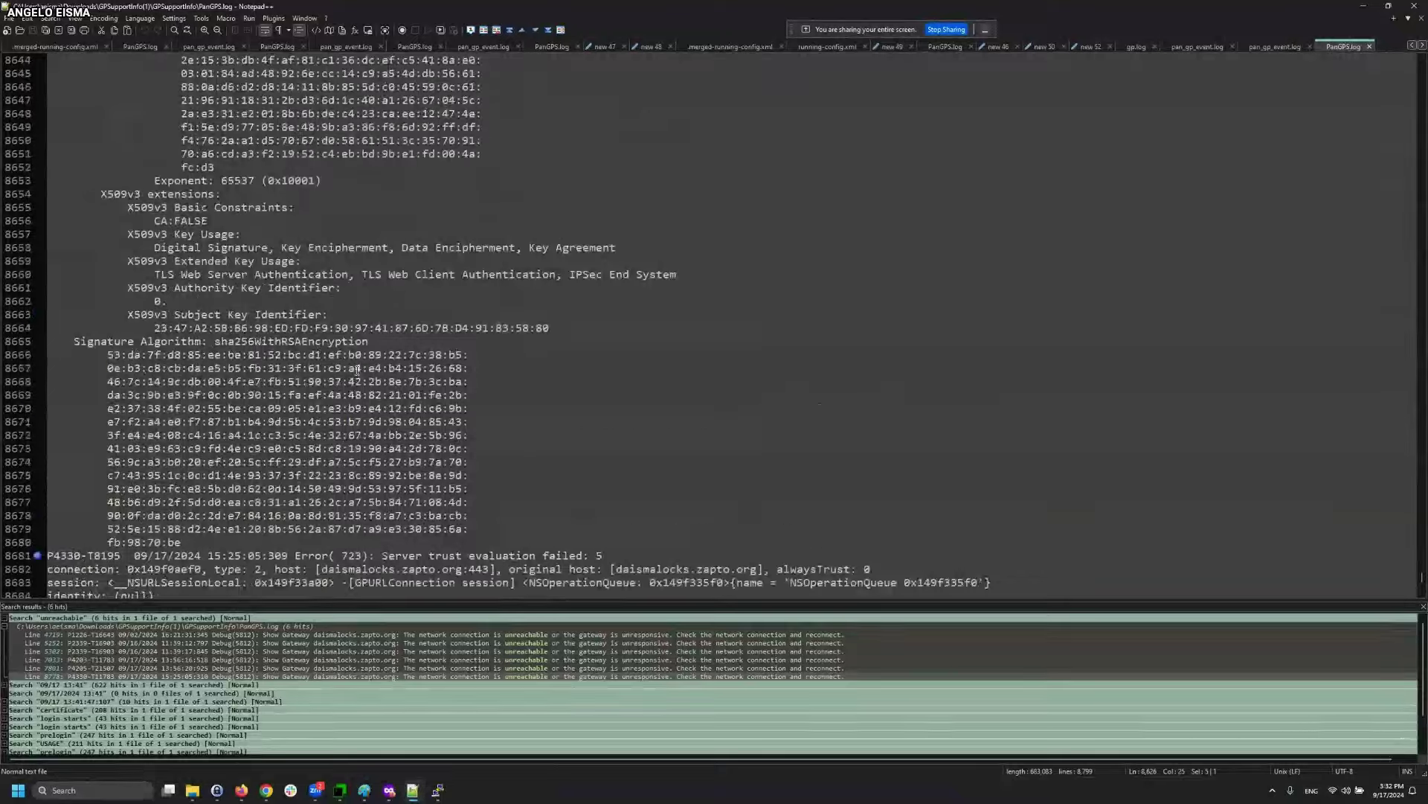
{"action": "scroll", "coordinate": [358, 370], "scroll_direction": "up", "scroll_amount": 6}
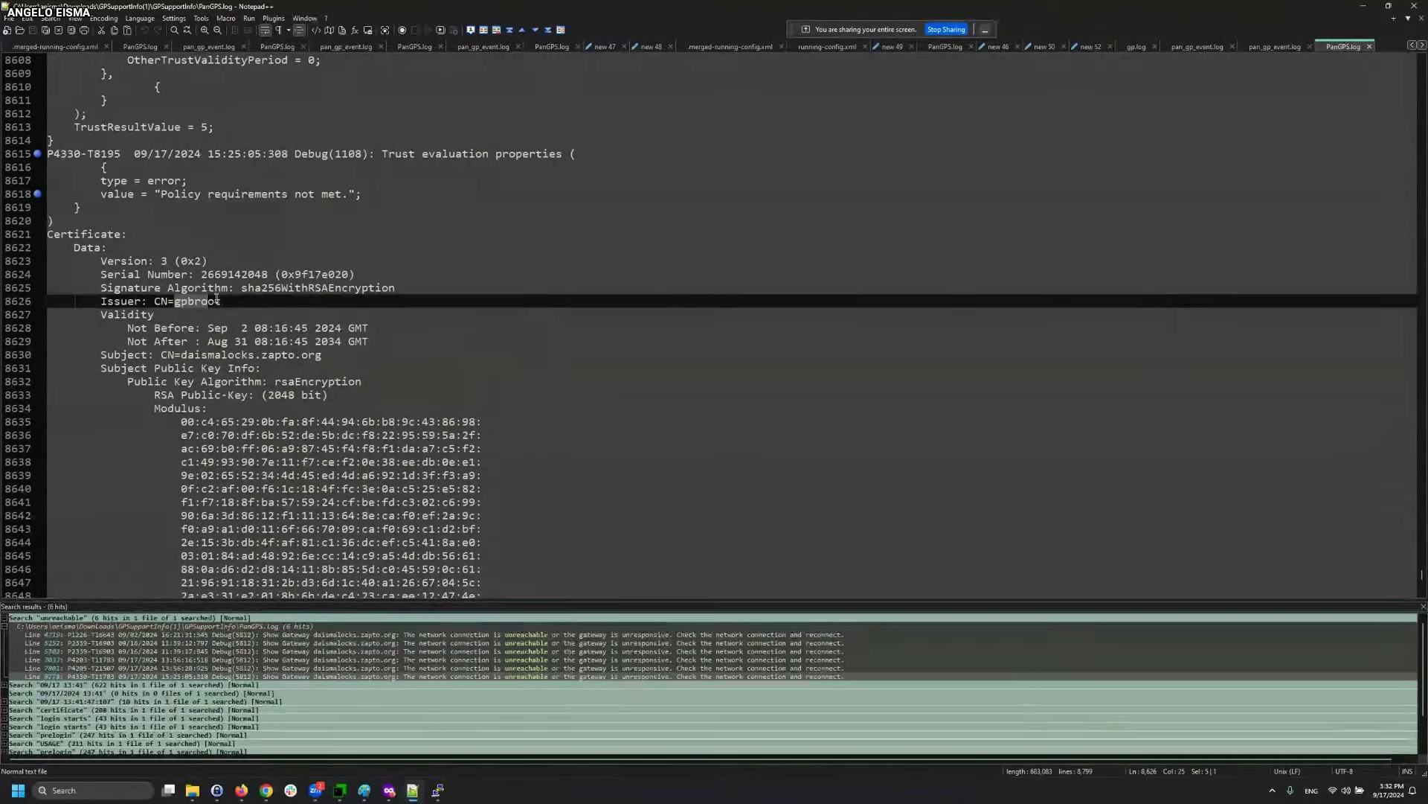
{"action": "left_click_drag", "start_coordinate": [181, 355], "coordinate": [329, 355]}
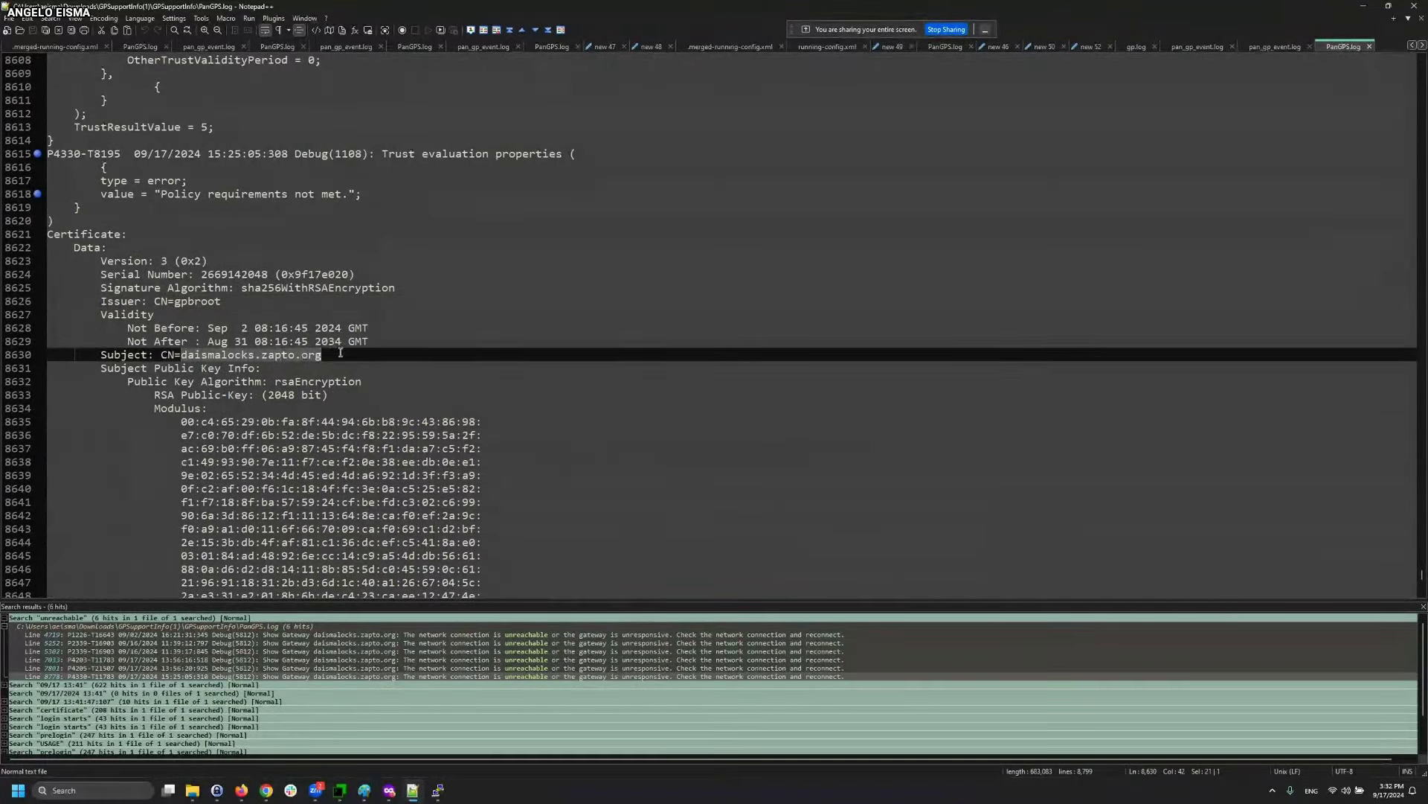
{"action": "right_click", "coordinate": [328, 357]}
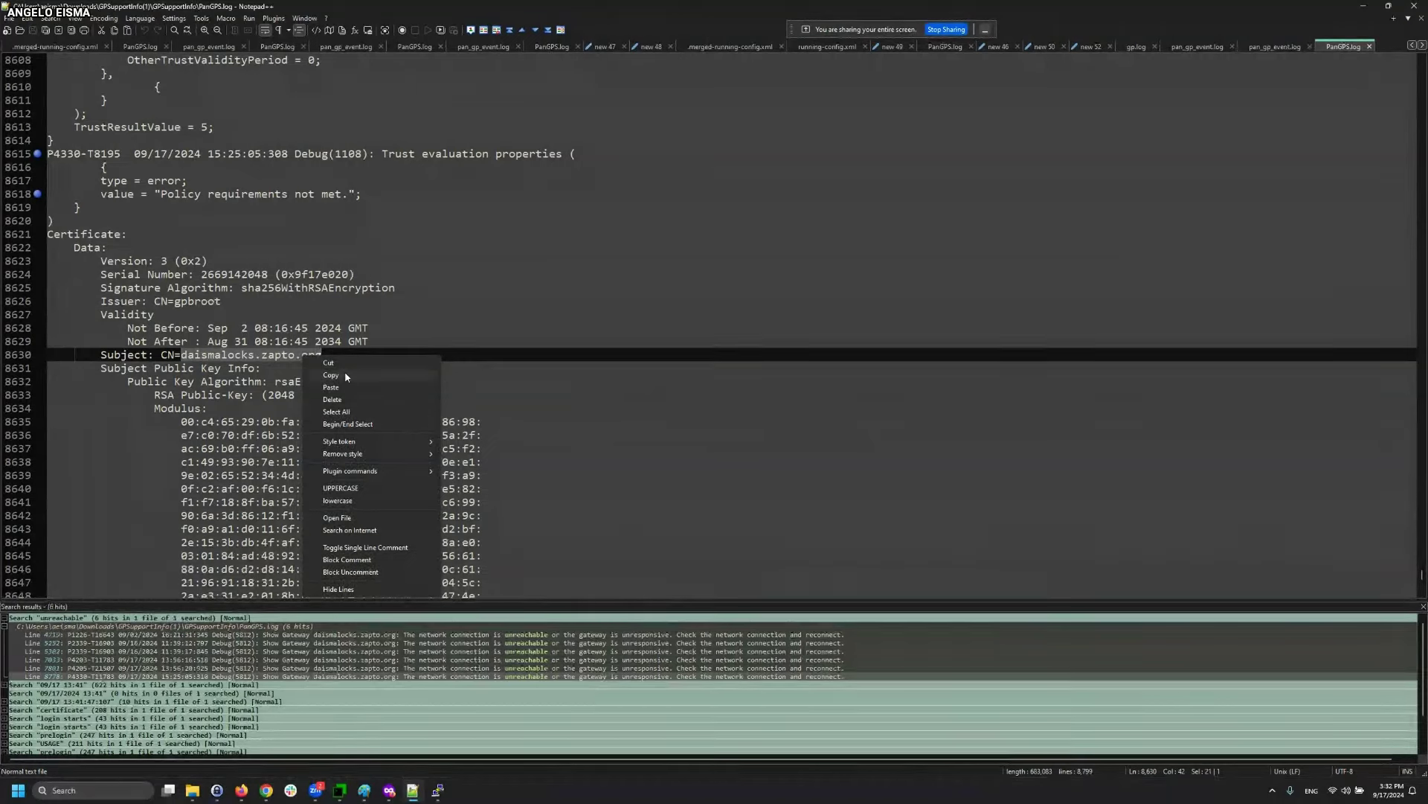
{"action": "left_click", "coordinate": [345, 374]}
{"action": "left_click_drag", "start_coordinate": [155, 302], "coordinate": [222, 302]}
{"action": "left_click", "coordinate": [198, 301]}
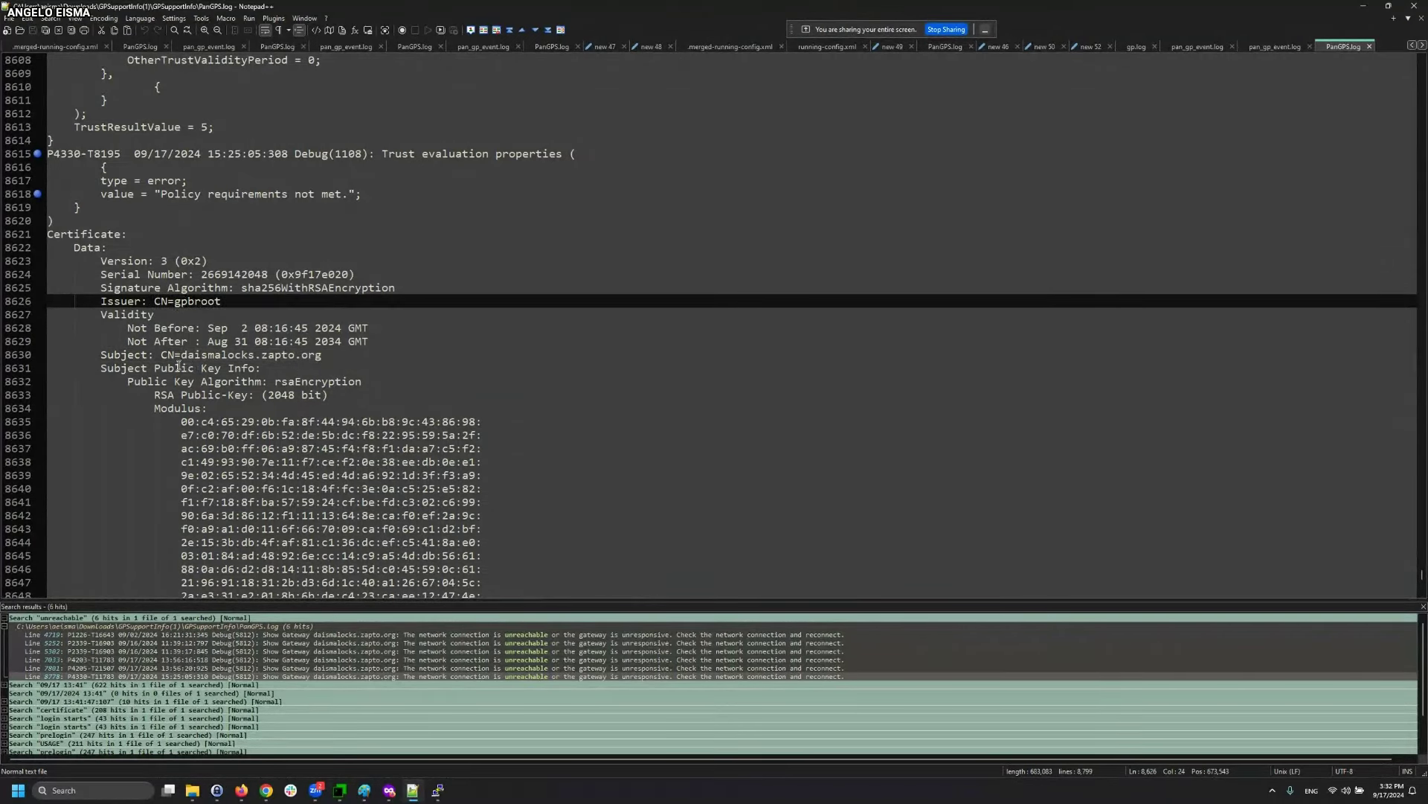
{"action": "left_click_drag", "start_coordinate": [162, 356], "coordinate": [132, 343]}
{"action": "left_click", "coordinate": [349, 355]}
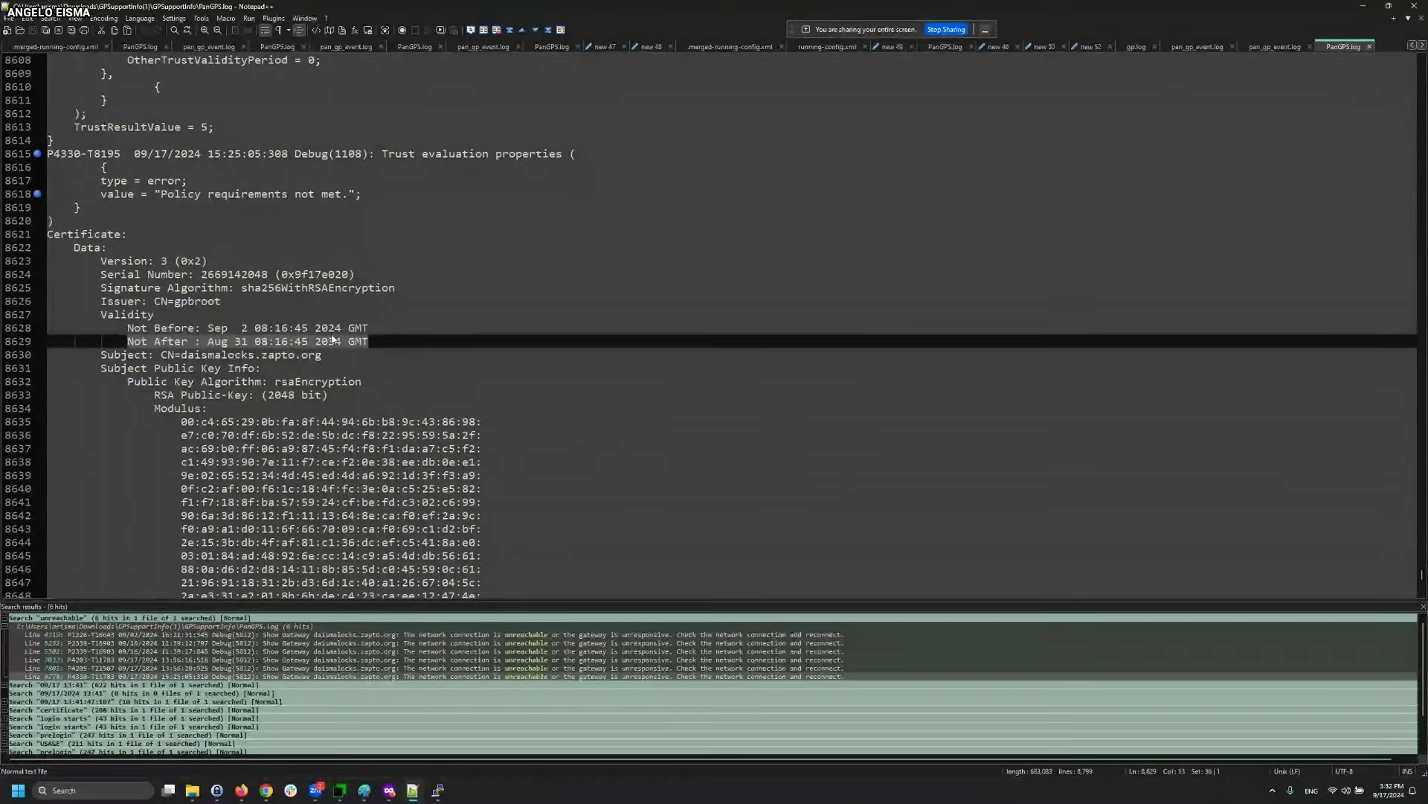
{"action": "left_click", "coordinate": [336, 341]}
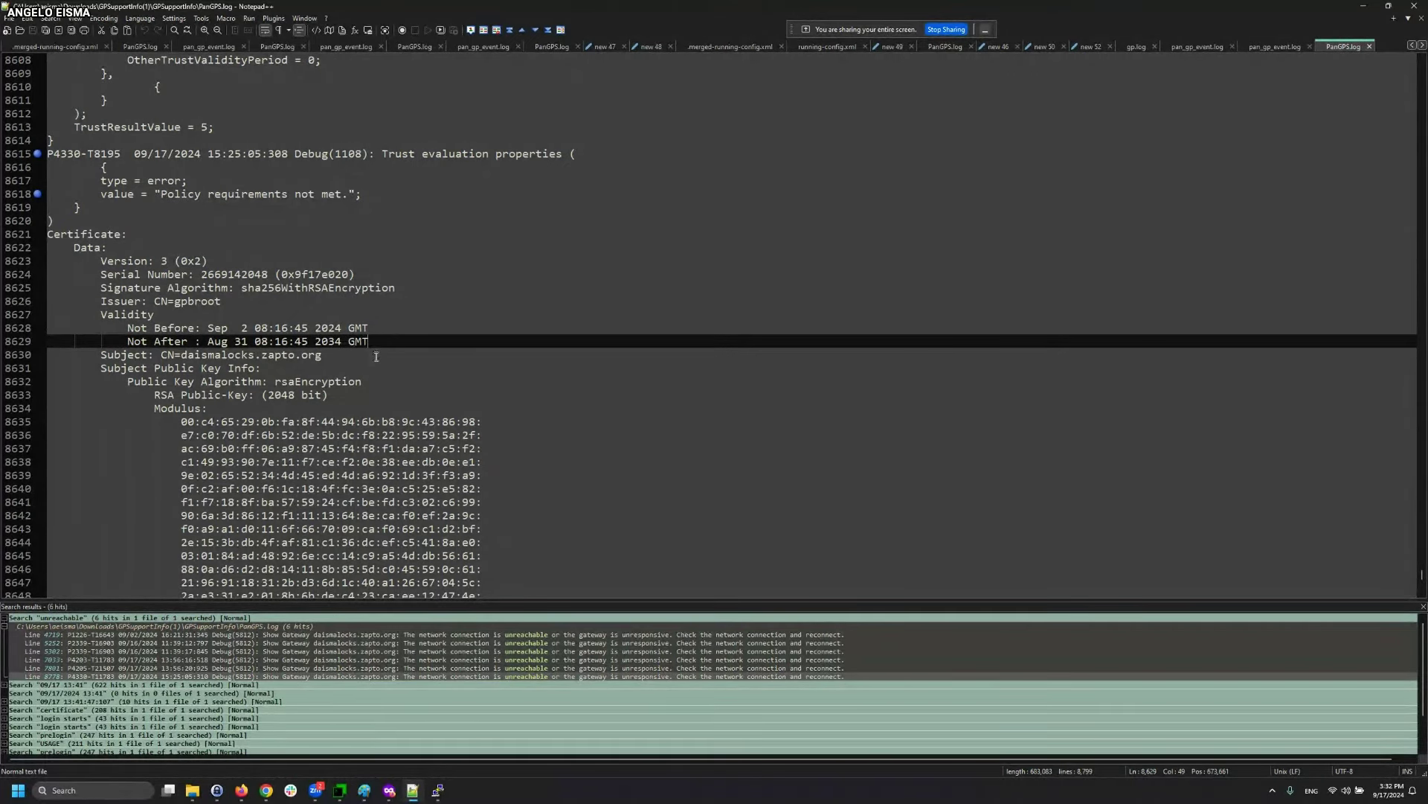
{"action": "left_click_drag", "start_coordinate": [384, 341], "coordinate": [215, 344]}
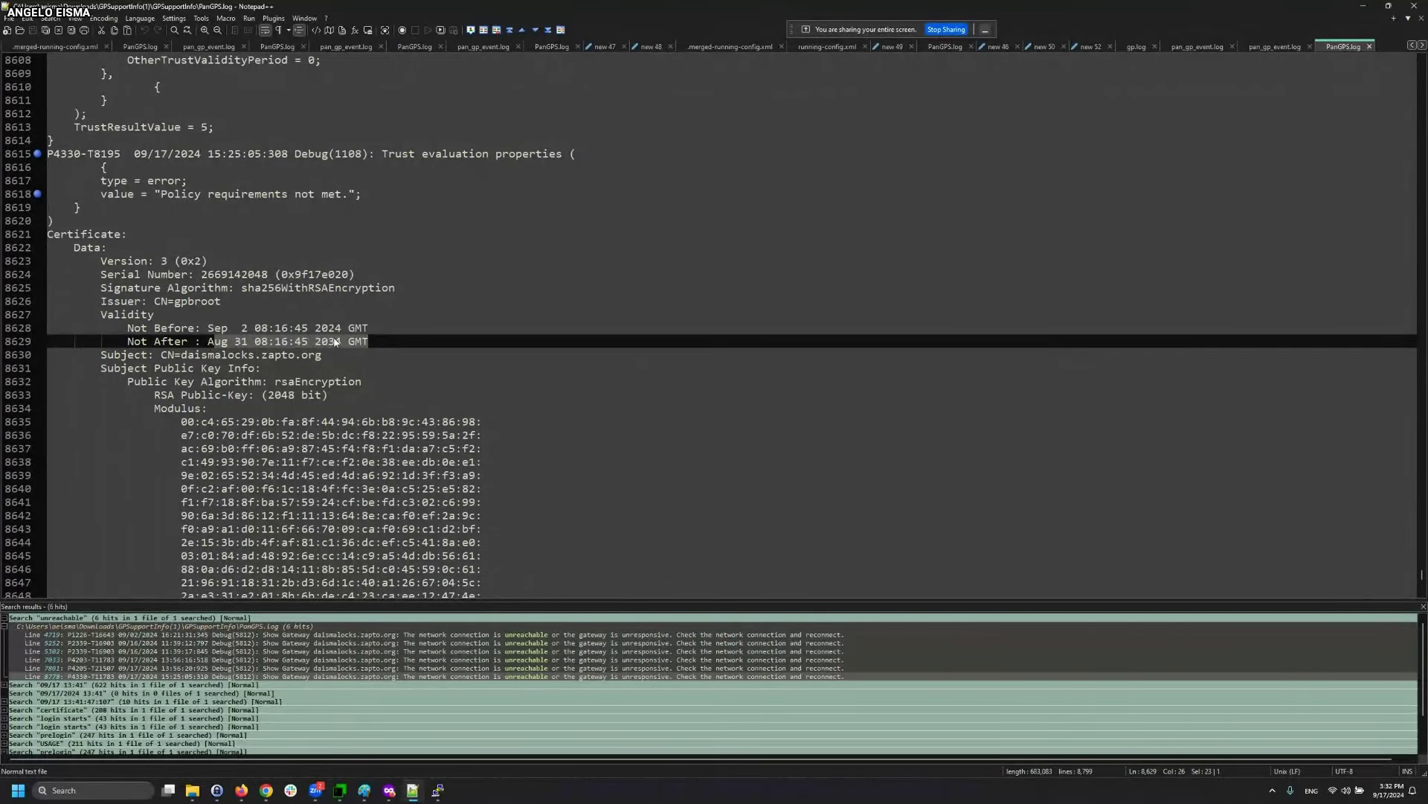
{"action": "left_click", "coordinate": [342, 342]}
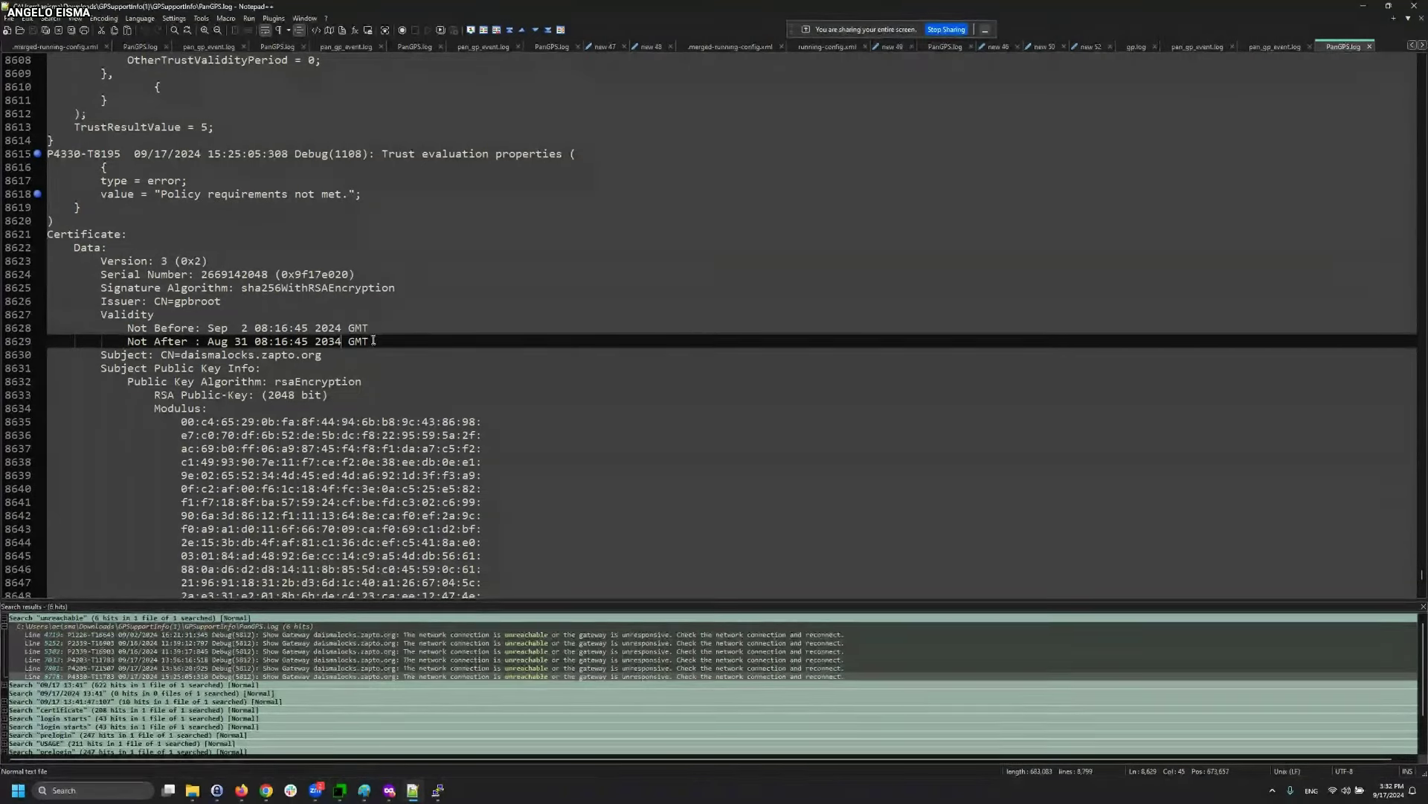
{"action": "left_click_drag", "start_coordinate": [376, 342], "coordinate": [241, 342]}
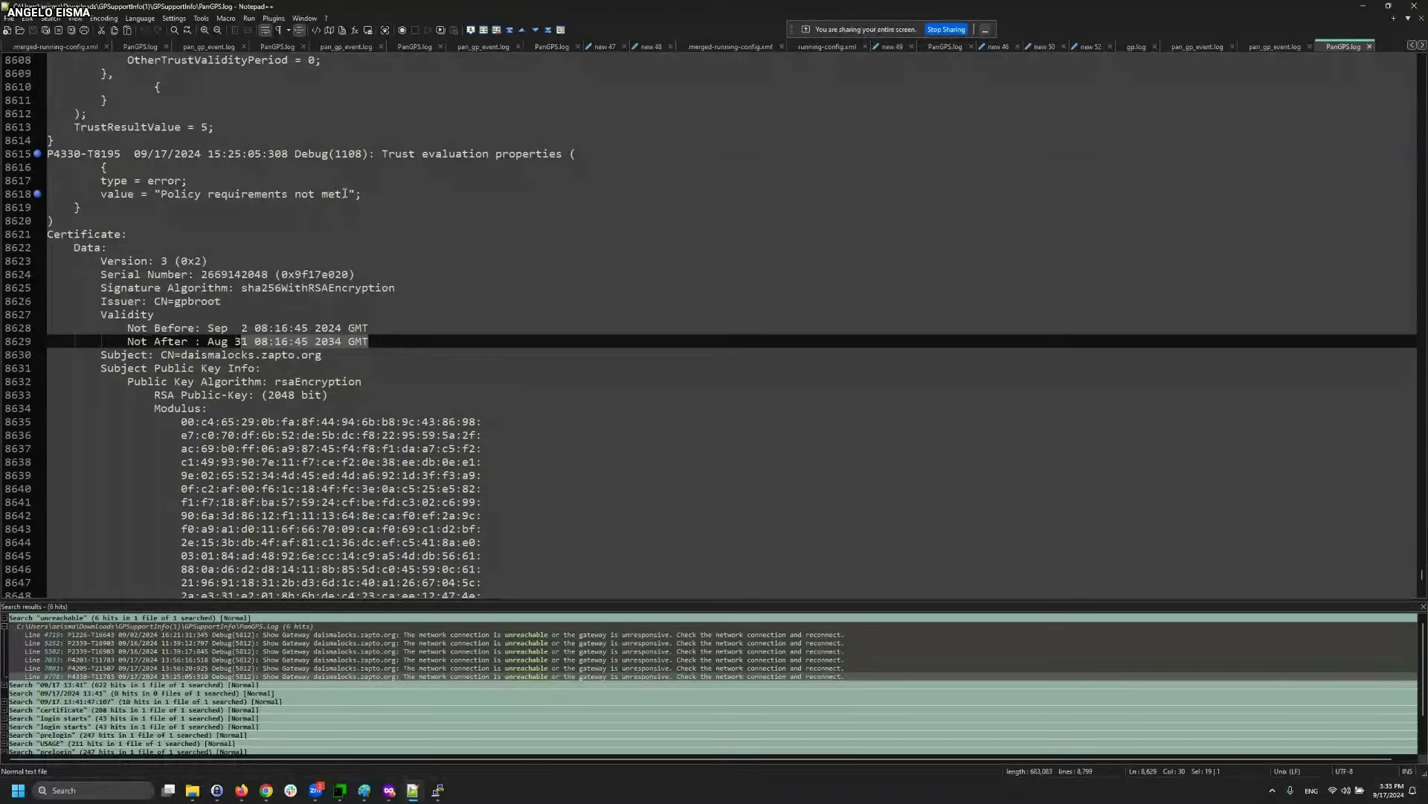
{"action": "left_click_drag", "start_coordinate": [348, 195], "coordinate": [161, 195]}
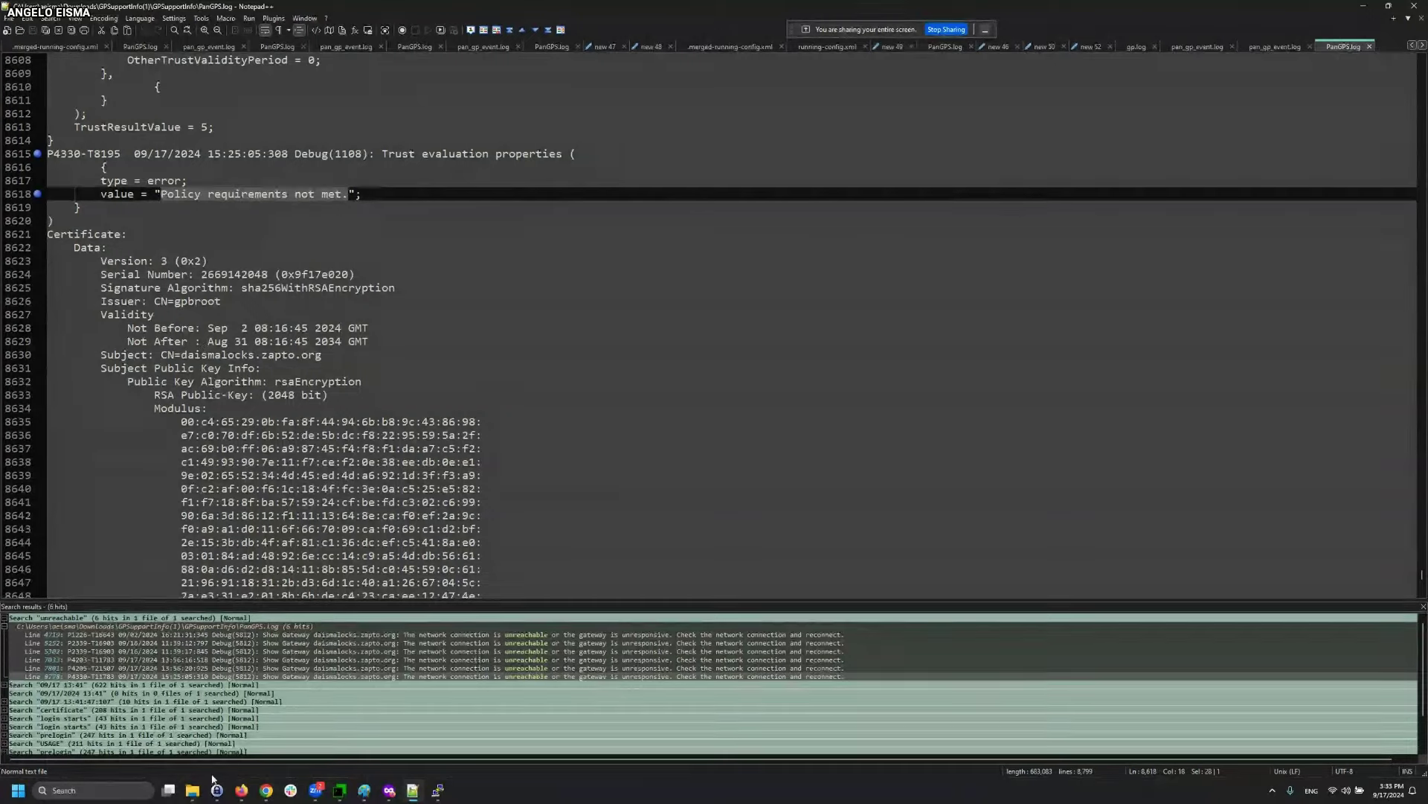
- Open the Case 5 (GP) slide in the Copy of Lab Case Studies deck
{"action": "left_click", "coordinate": [266, 790]}
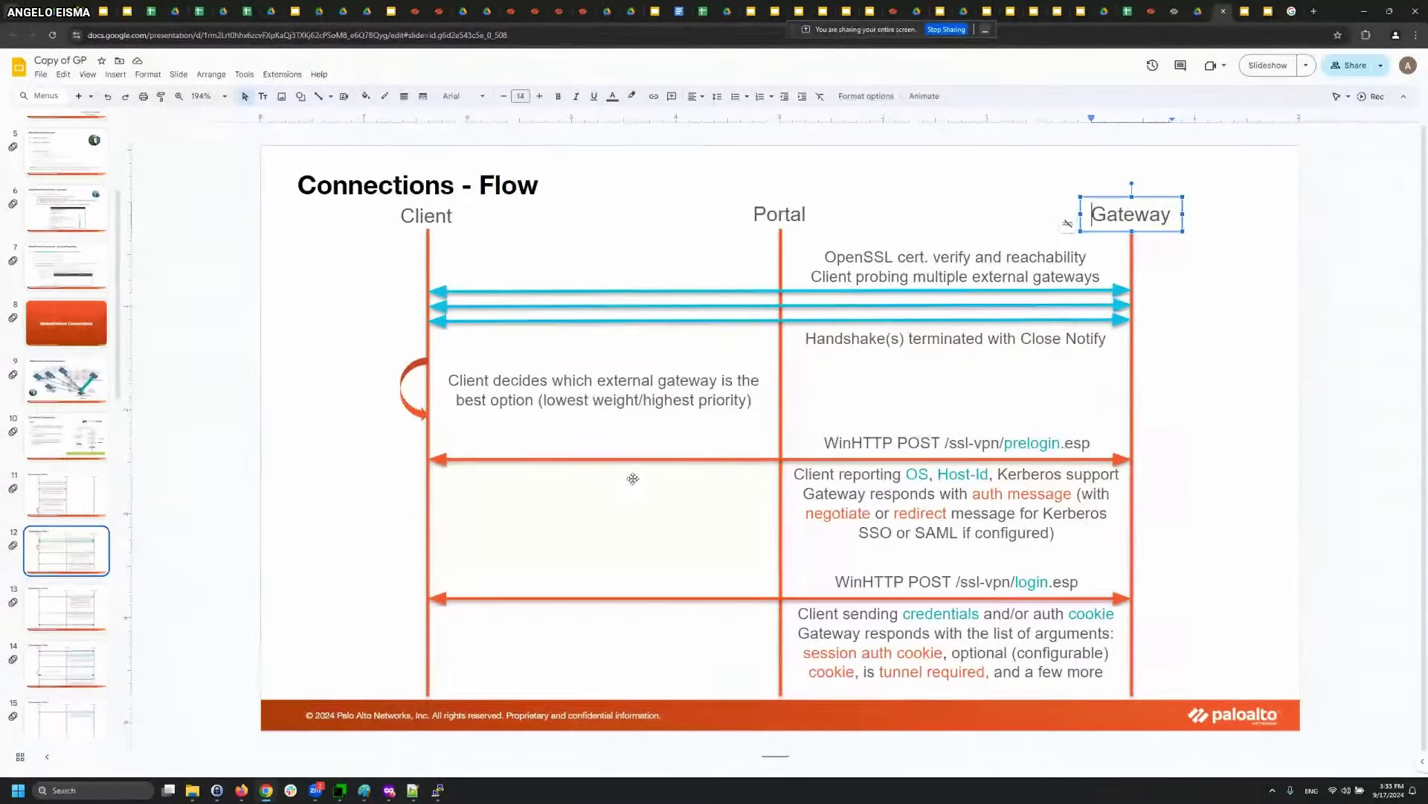
{"action": "left_click", "coordinate": [1246, 15]}
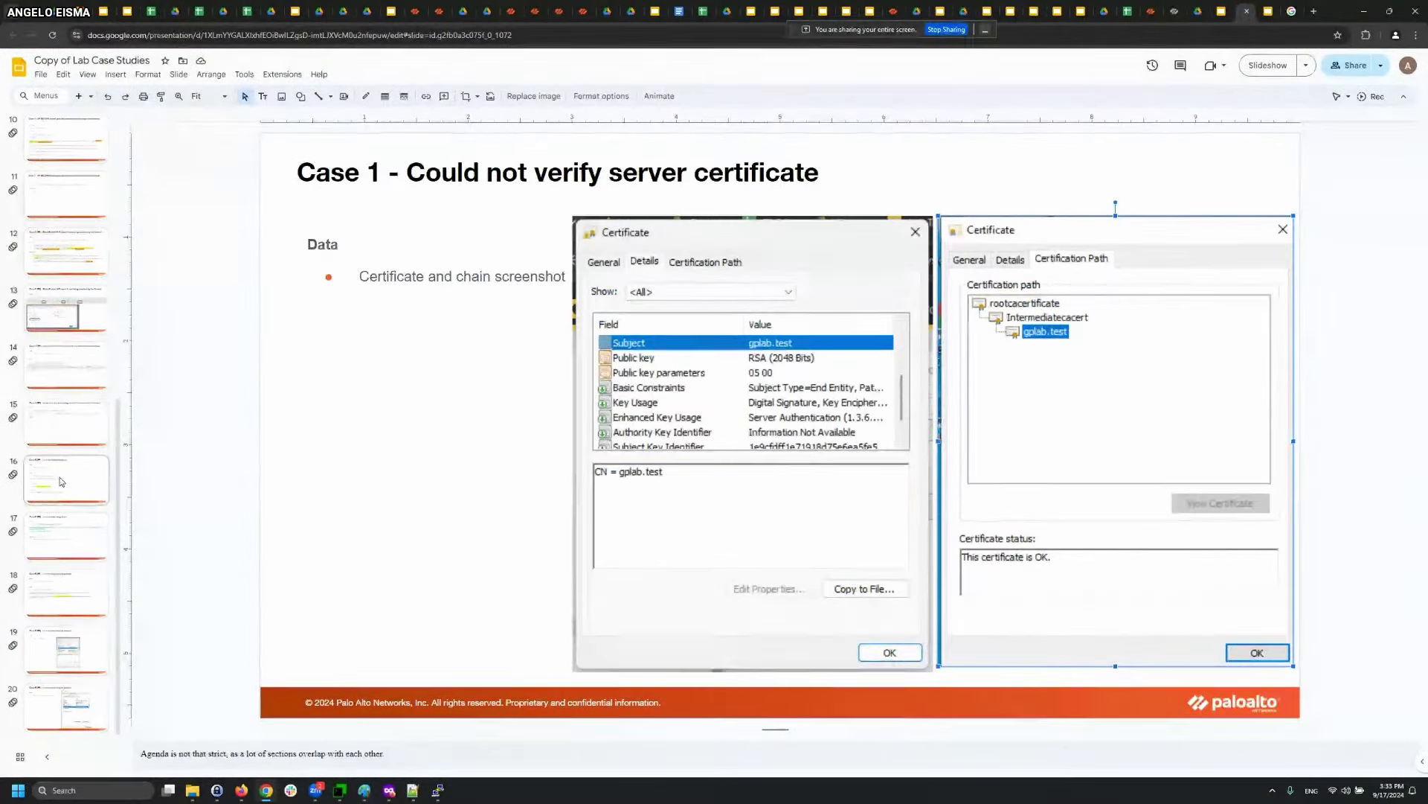
{"action": "left_click", "coordinate": [67, 535]}
{"action": "left_click", "coordinate": [72, 358]}
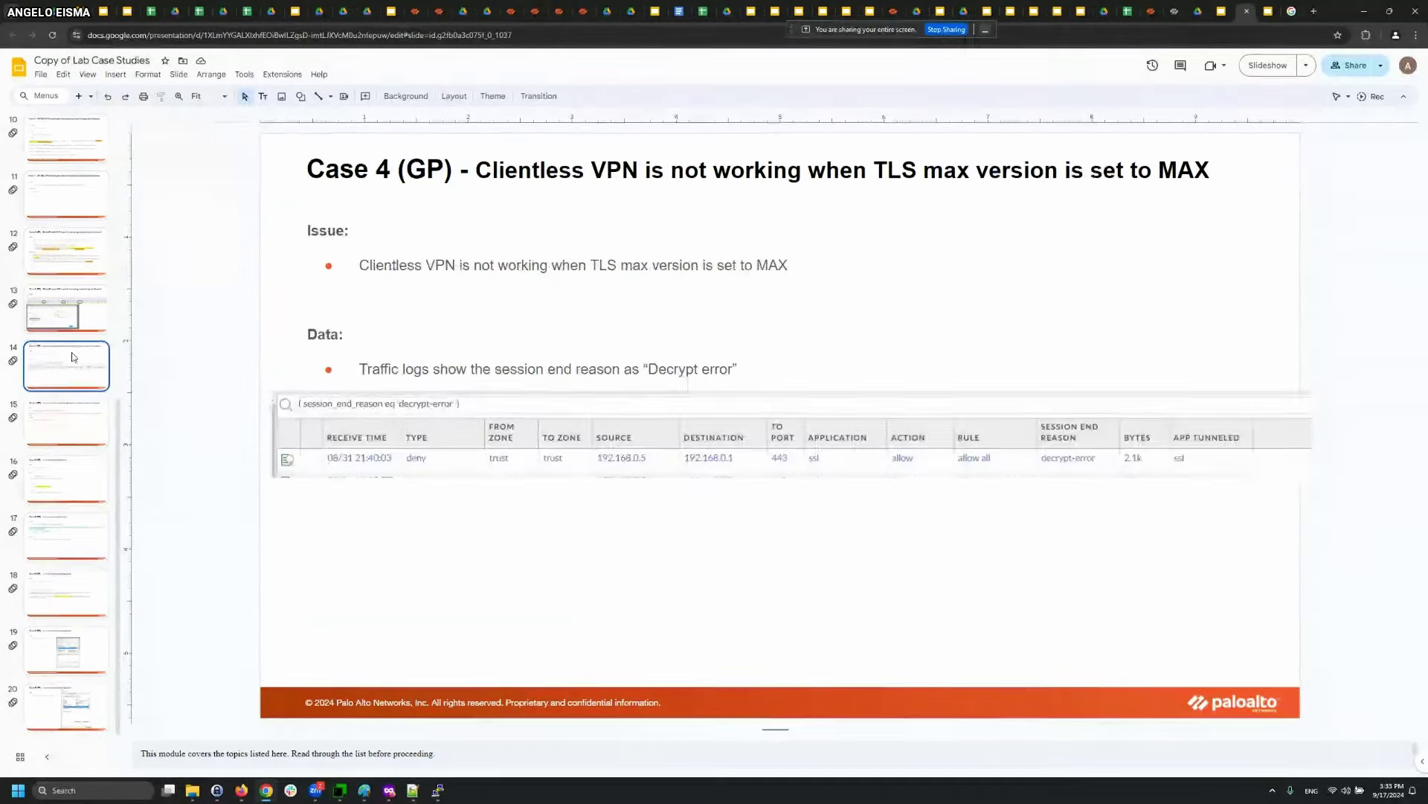
{"action": "left_click", "coordinate": [68, 480]}
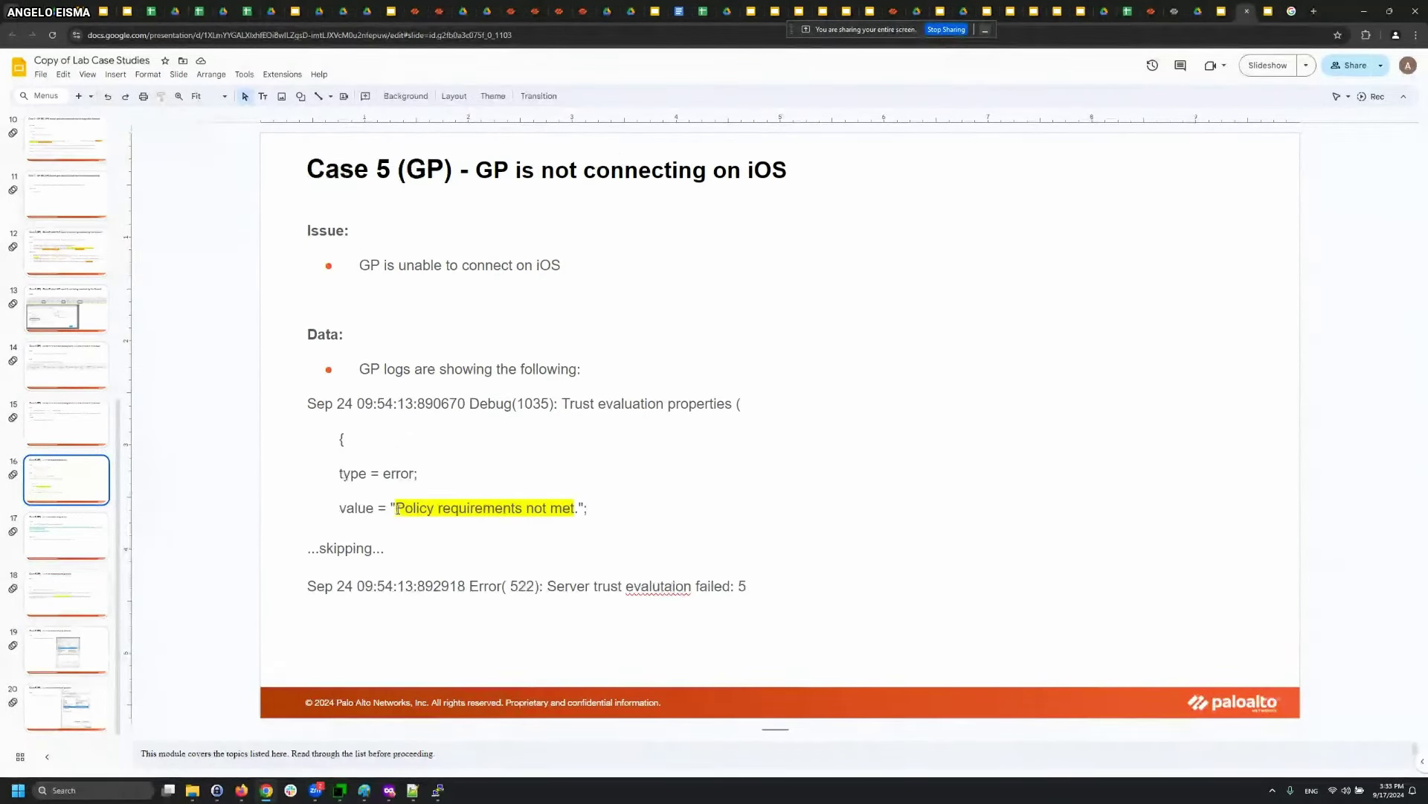
- Highlight 'Policy requirements not met', the server trust failure line and the misspelled 'evalutaion' on the slide
{"action": "left_click_drag", "start_coordinate": [398, 509], "coordinate": [577, 509]}
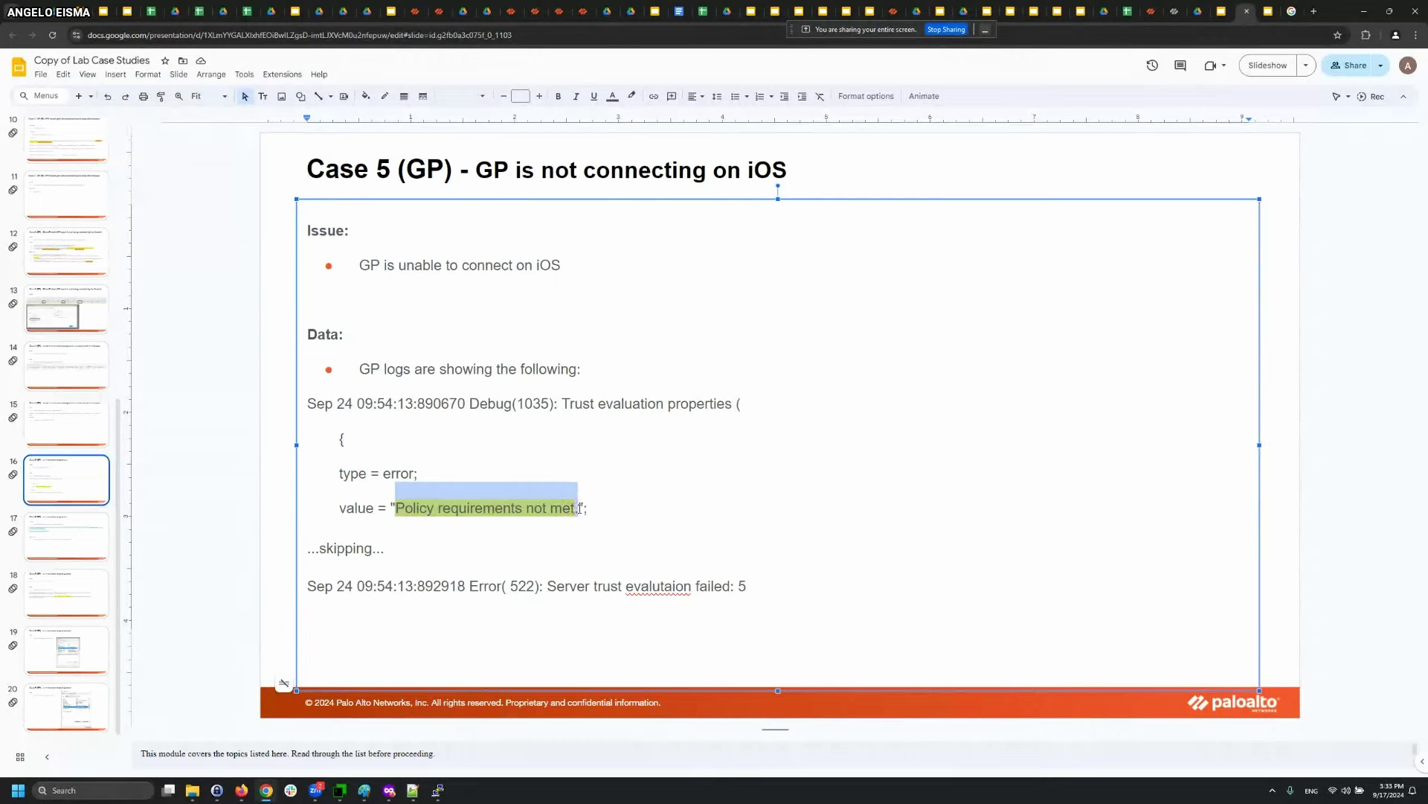
{"action": "left_click_drag", "start_coordinate": [544, 586], "coordinate": [764, 592]}
{"action": "key", "text": "Up"}
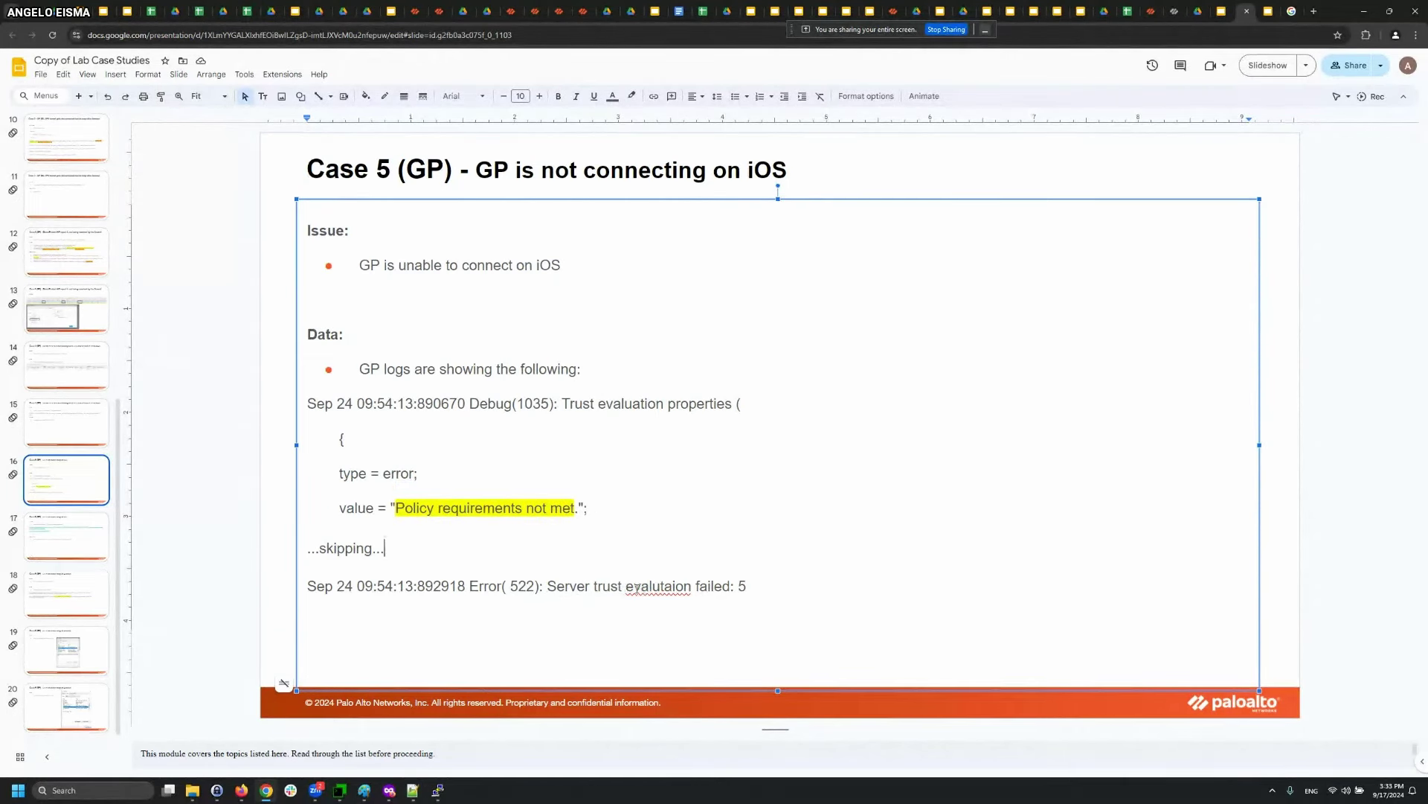
{"action": "left_click_drag", "start_coordinate": [626, 588], "coordinate": [690, 588]}
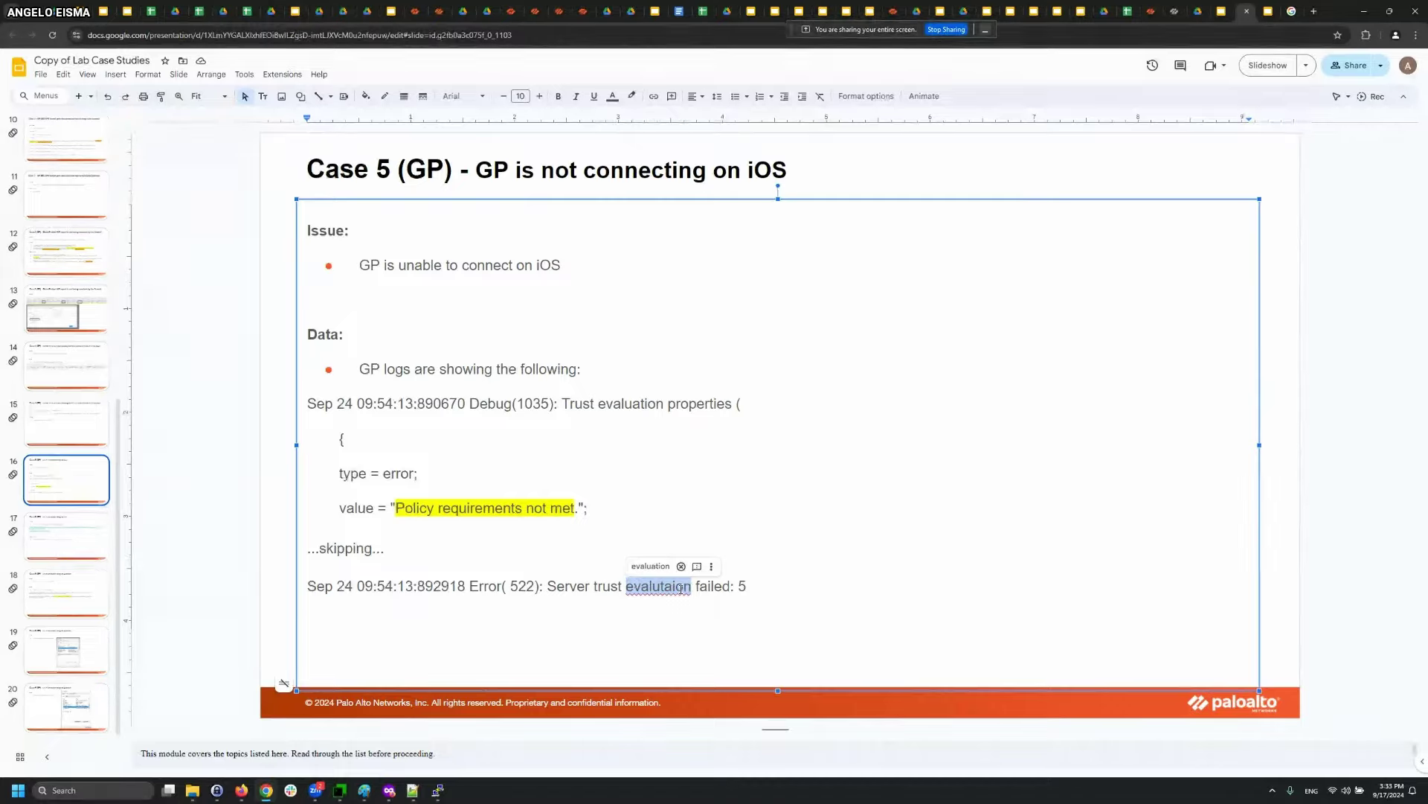
{"action": "left_click", "coordinate": [412, 790]}
- Highlight 'evaluation' on line 8681's 'Server trust evaluation failed: 5' entry in PanGPS.log
{"action": "scroll", "coordinate": [368, 324], "scroll_direction": "down", "scroll_amount": 20}
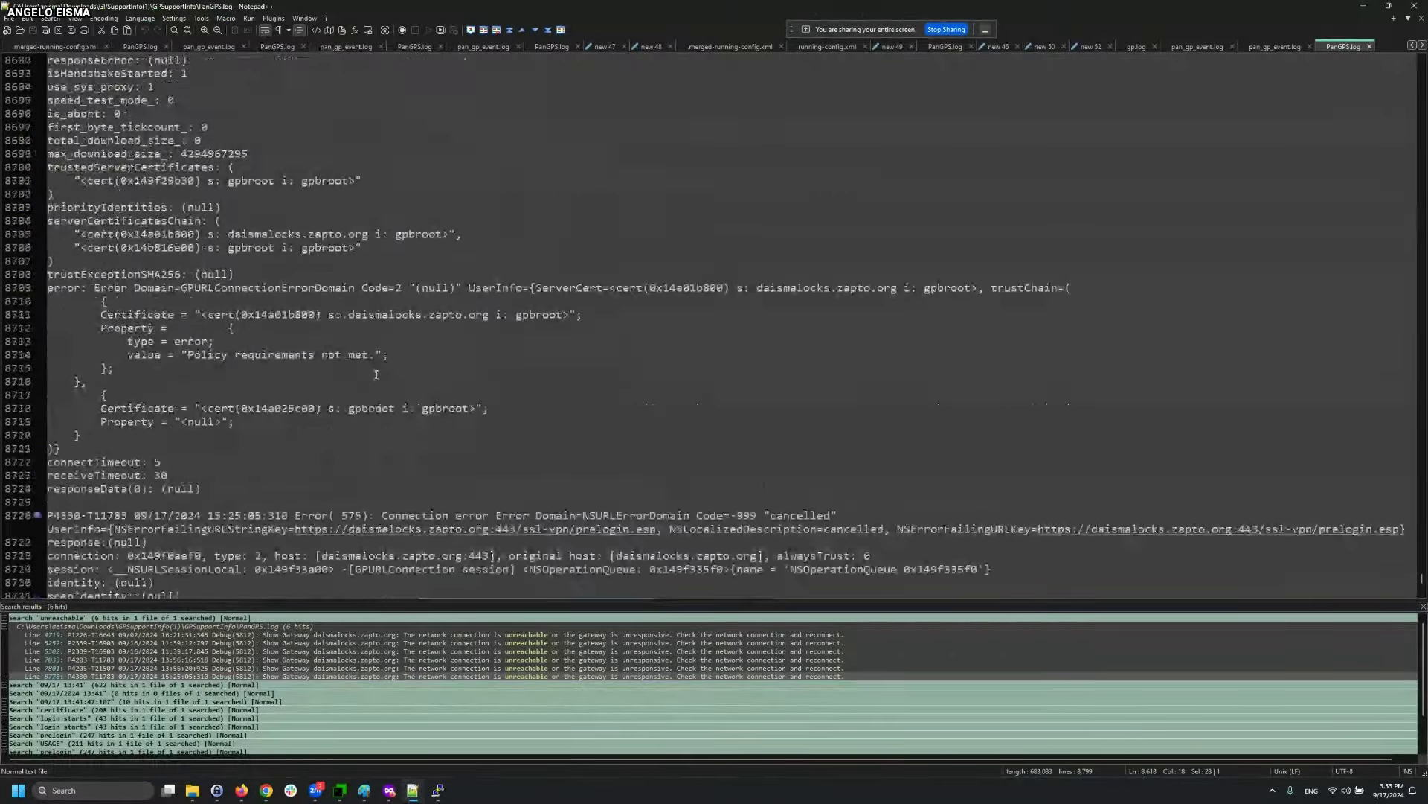
{"action": "scroll", "coordinate": [377, 366], "scroll_direction": "up", "scroll_amount": 1}
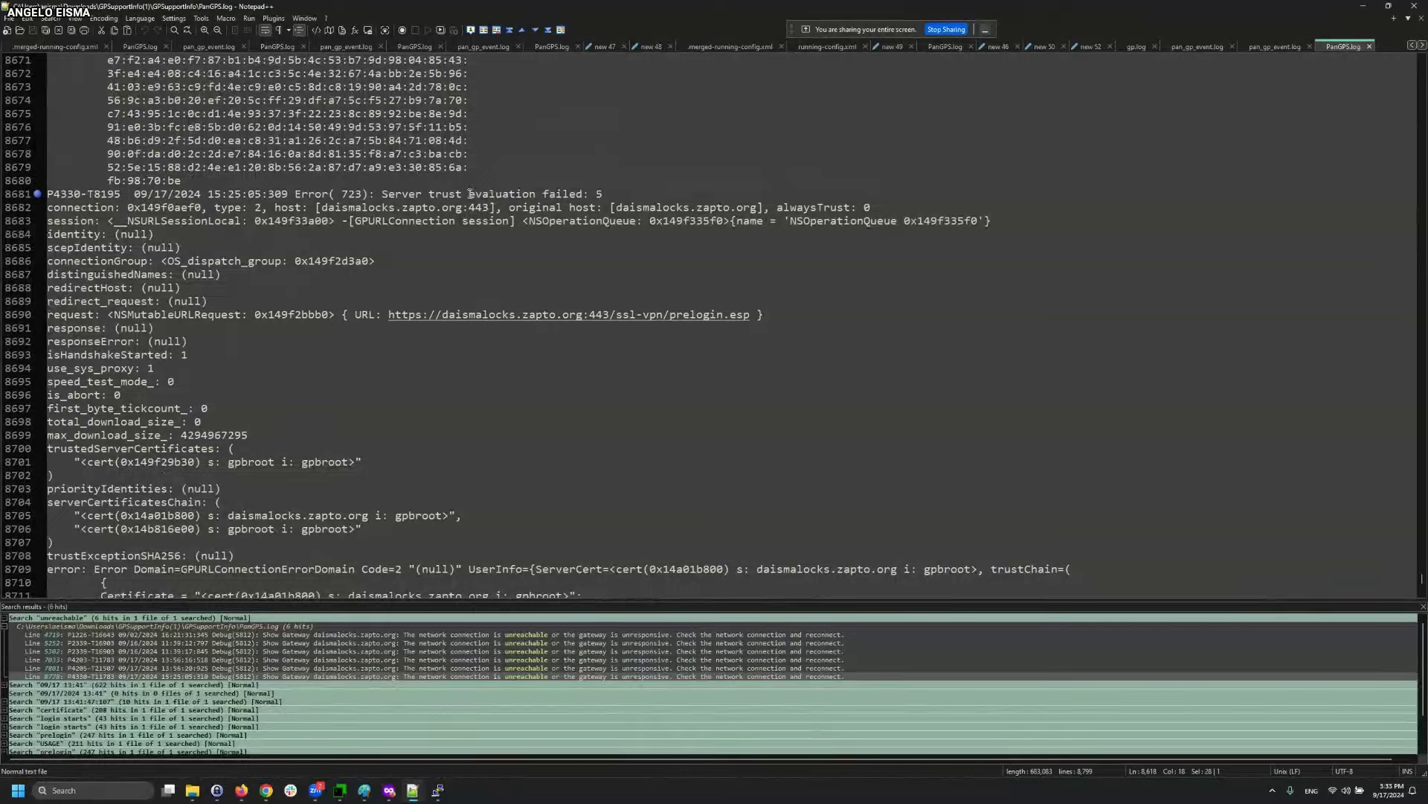
{"action": "double_click", "coordinate": [470, 194]}
{"action": "left_click", "coordinate": [539, 194]}
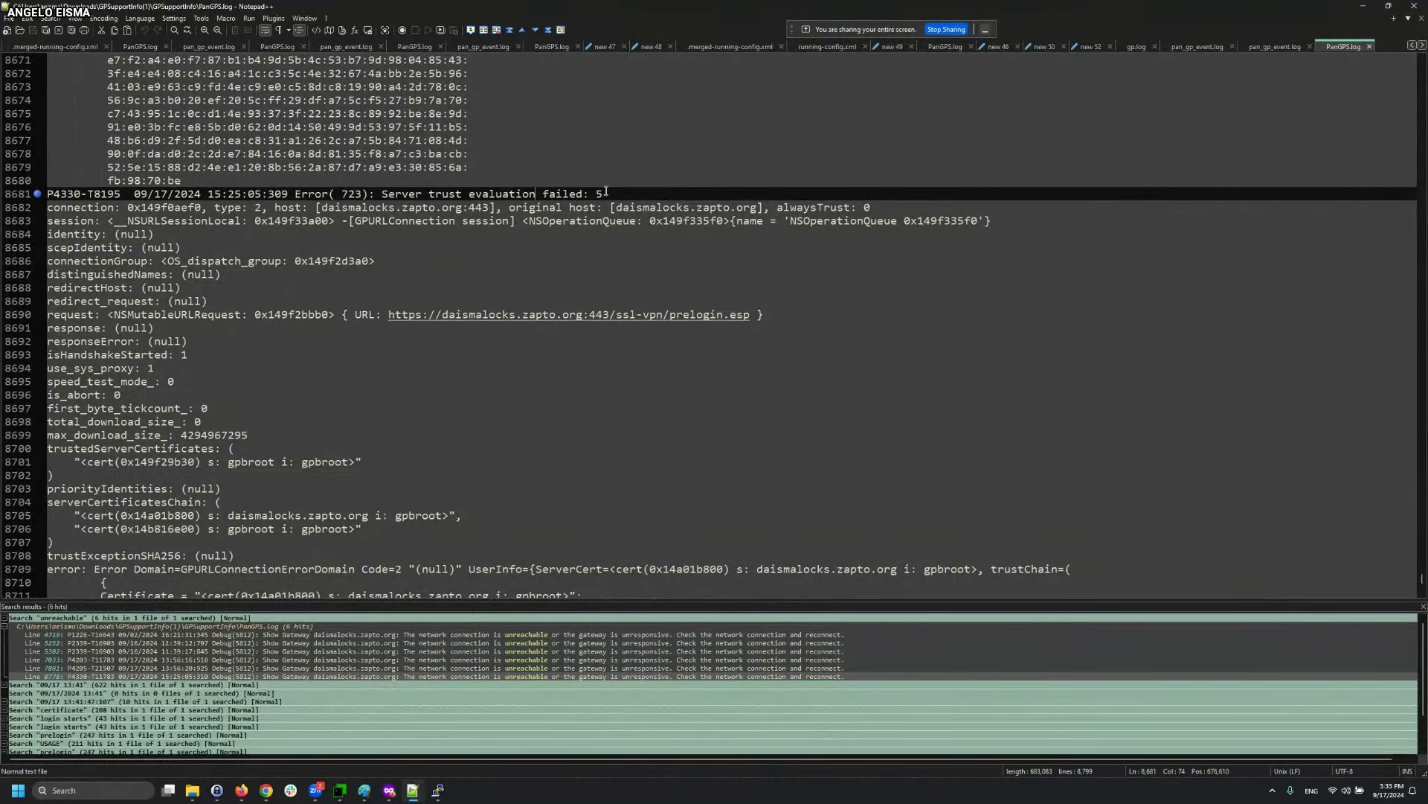
- Bring up the PA-VM firewall's Device Certificates list: rootcacertificate, Intermediatecacert and gpcert
{"action": "scroll", "coordinate": [603, 195], "scroll_direction": "up", "scroll_amount": 9}
{"action": "key", "text": "alt+Tab"}
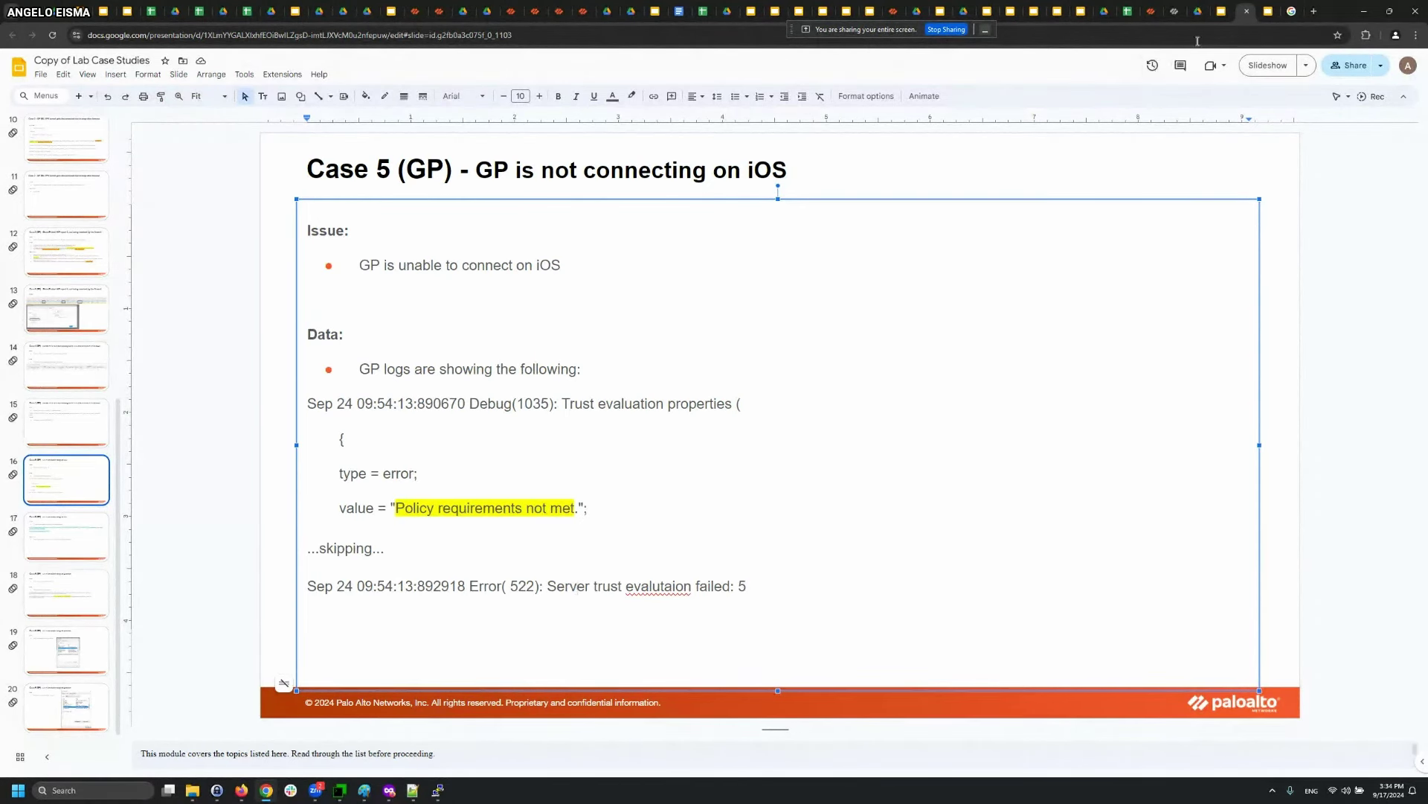
{"action": "left_click", "coordinate": [1151, 10]}
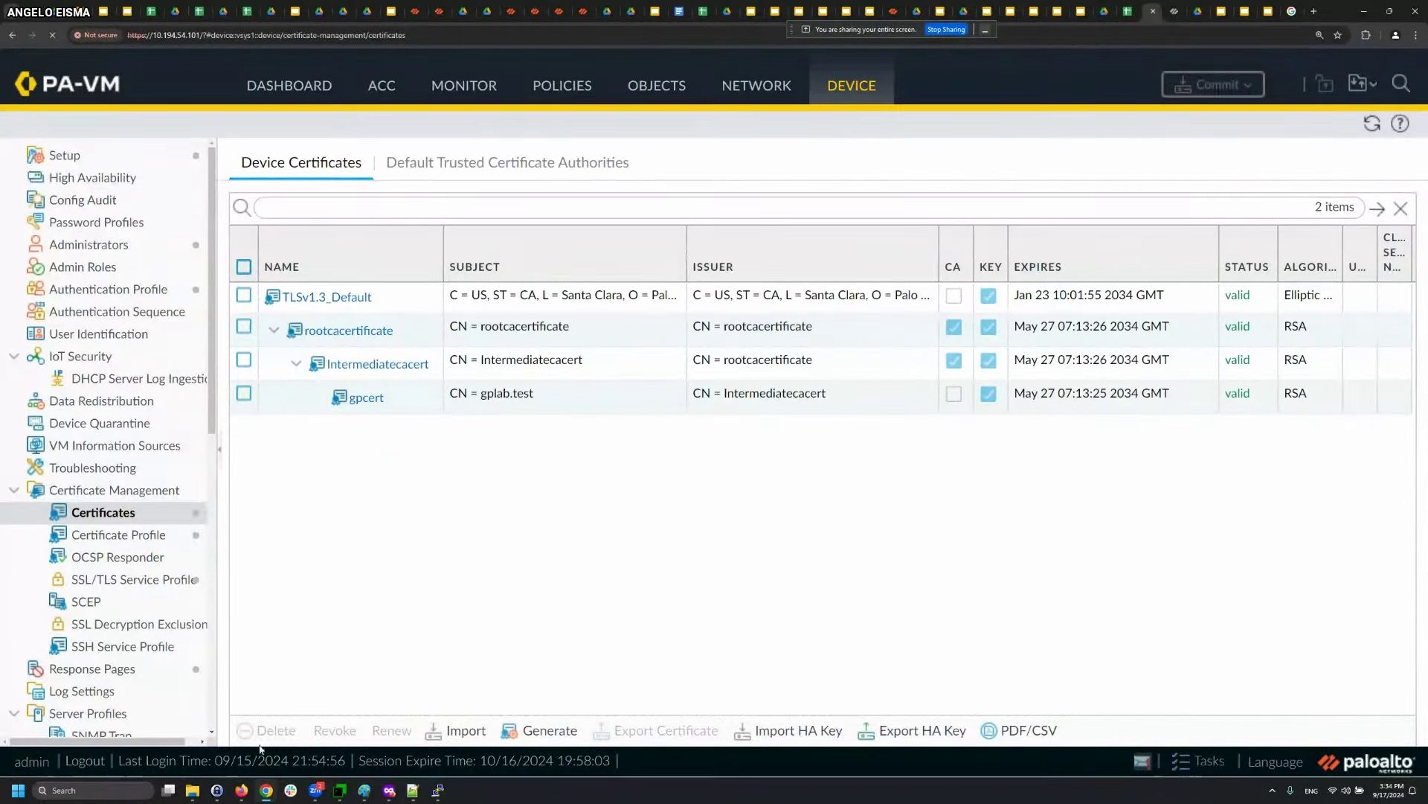
- Refresh the PA-VM console prompt, then open vm300X's web console via Open Remote Console
{"action": "left_click", "coordinate": [222, 735]}
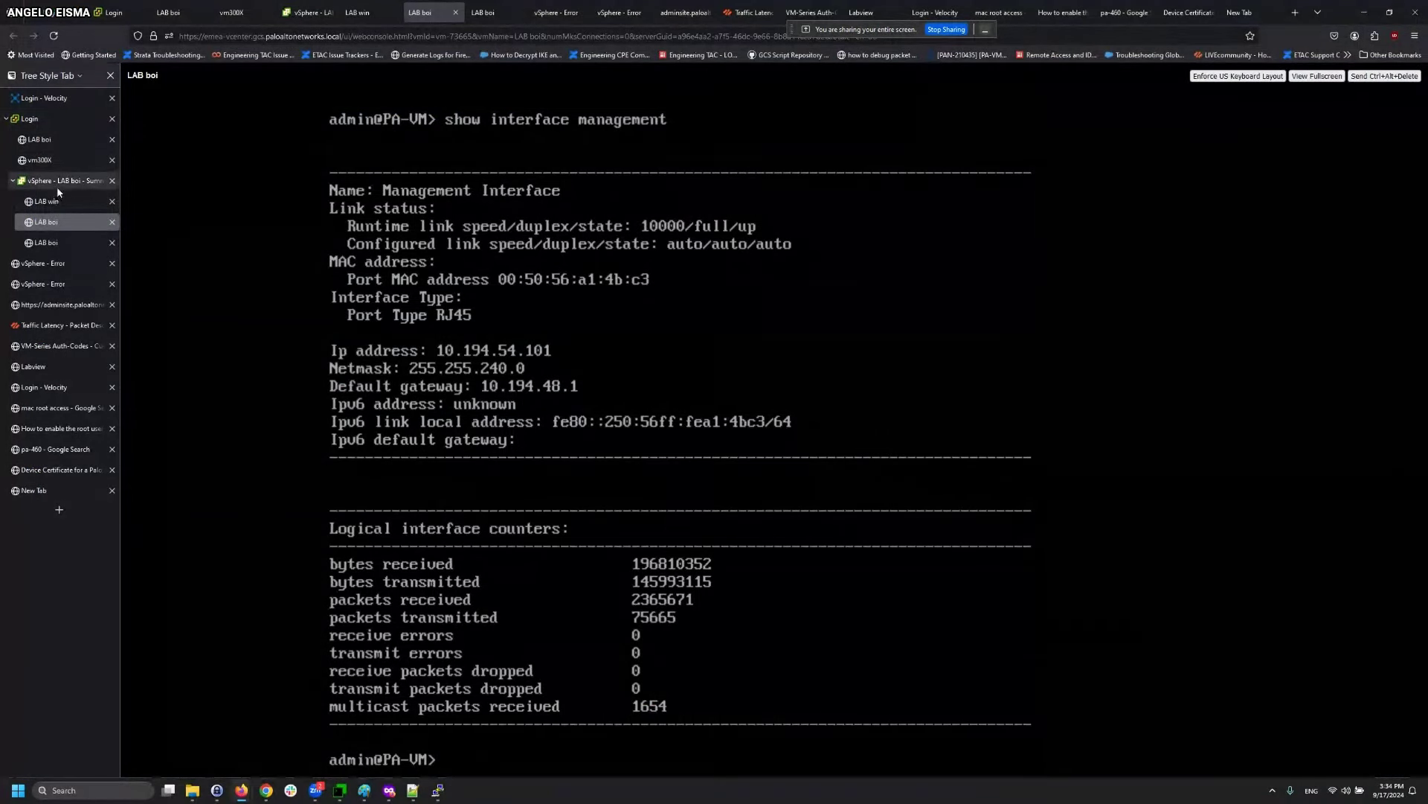
{"action": "key", "text": "Return"}
{"action": "key", "text": "Return"}
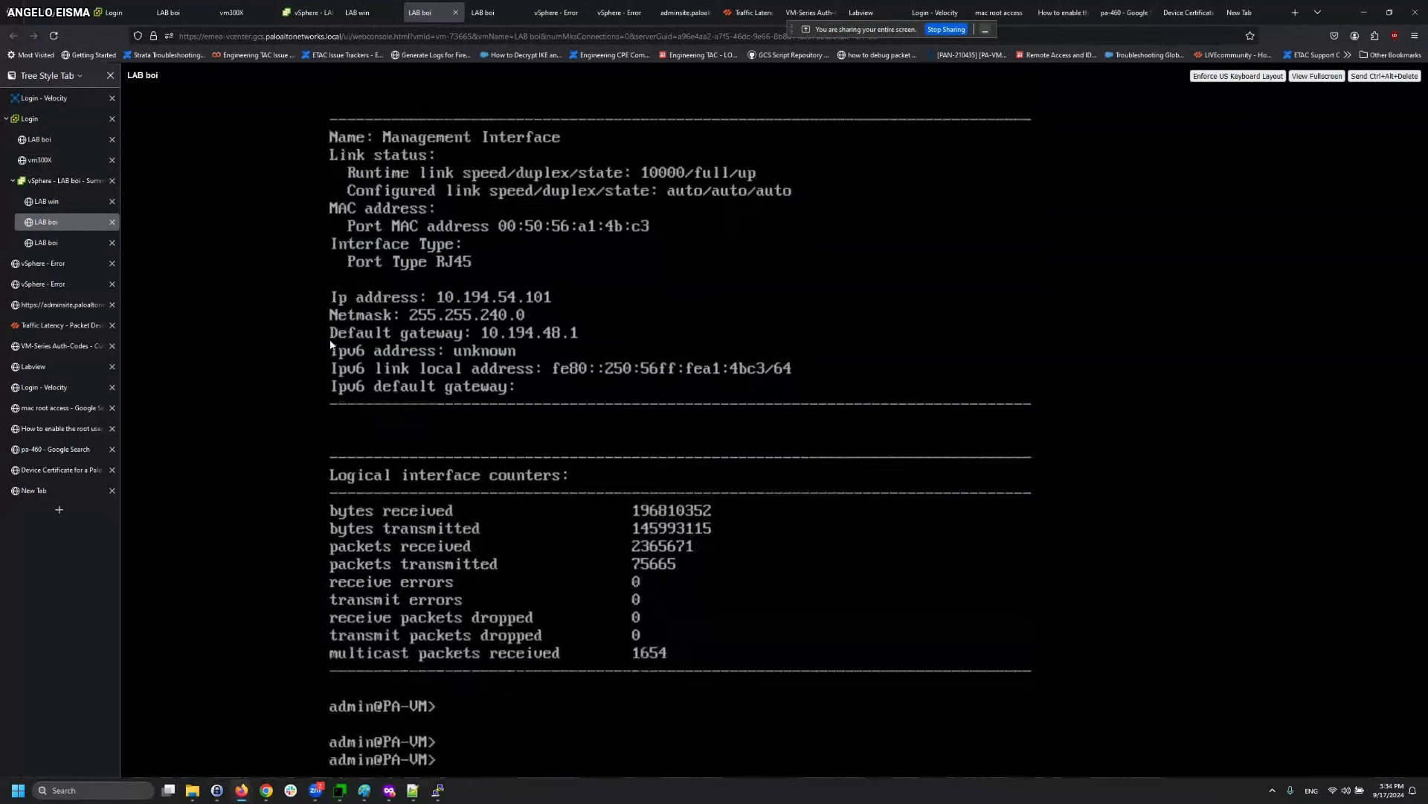
{"action": "left_click", "coordinate": [64, 181]}
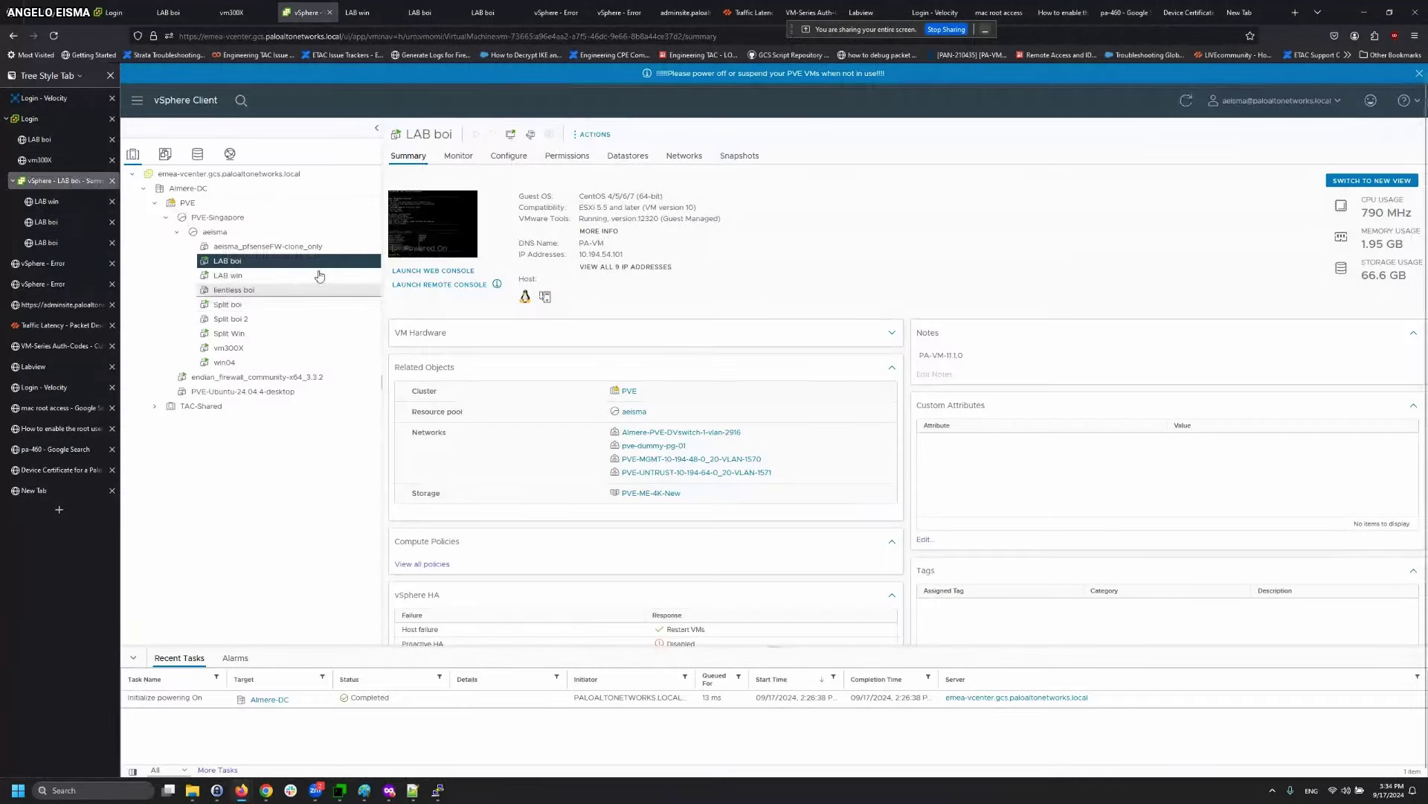
{"action": "left_click", "coordinate": [261, 349]}
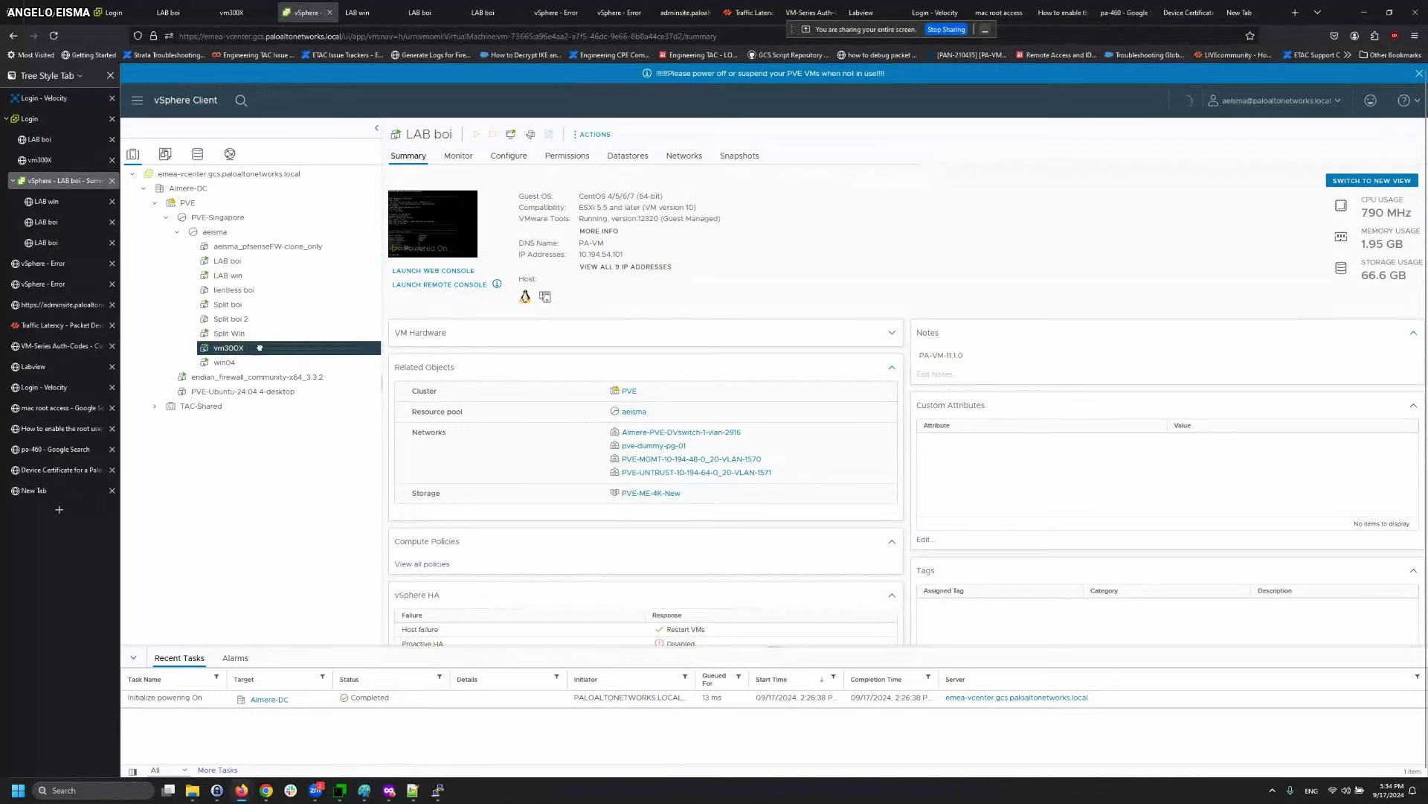
{"action": "right_click", "coordinate": [262, 348]}
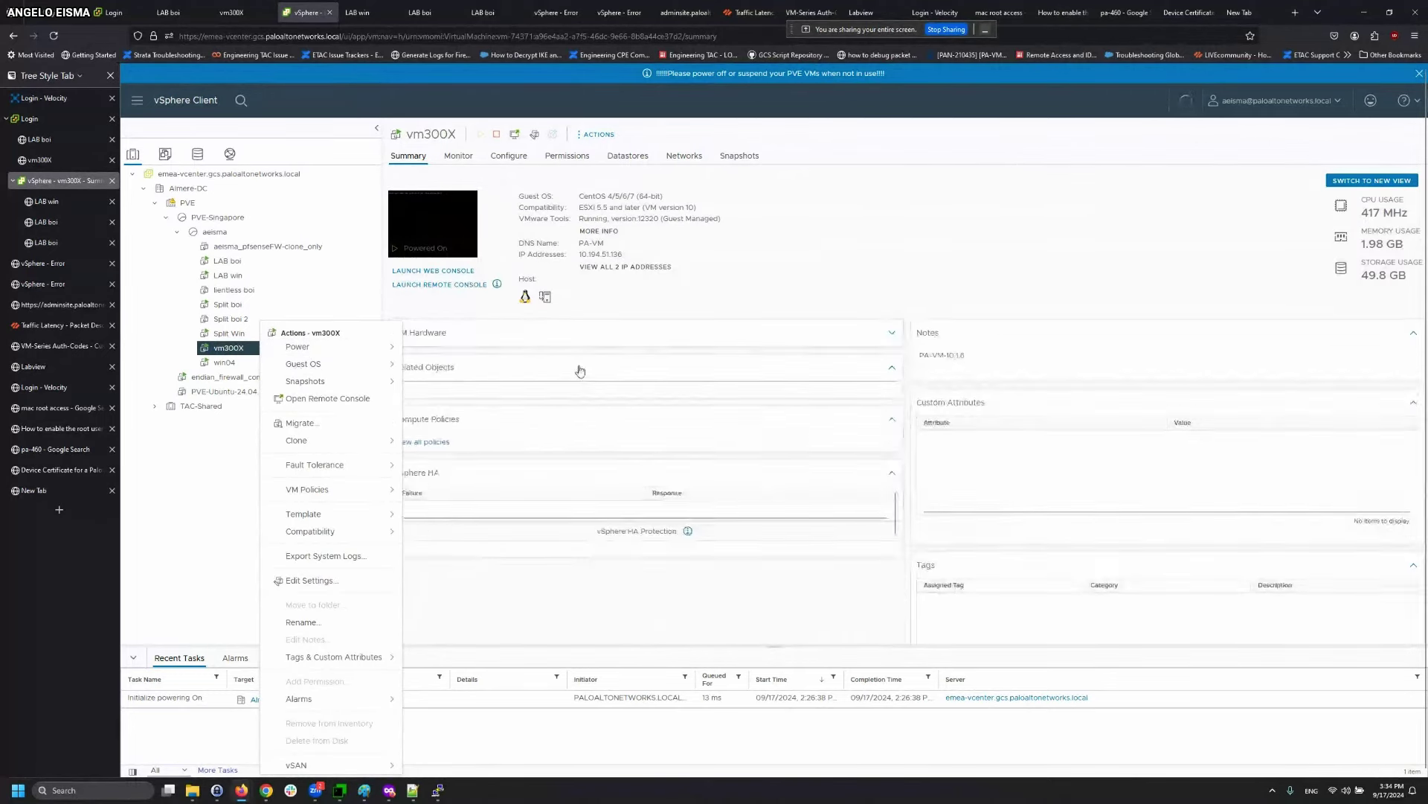
{"action": "left_click", "coordinate": [467, 272]}
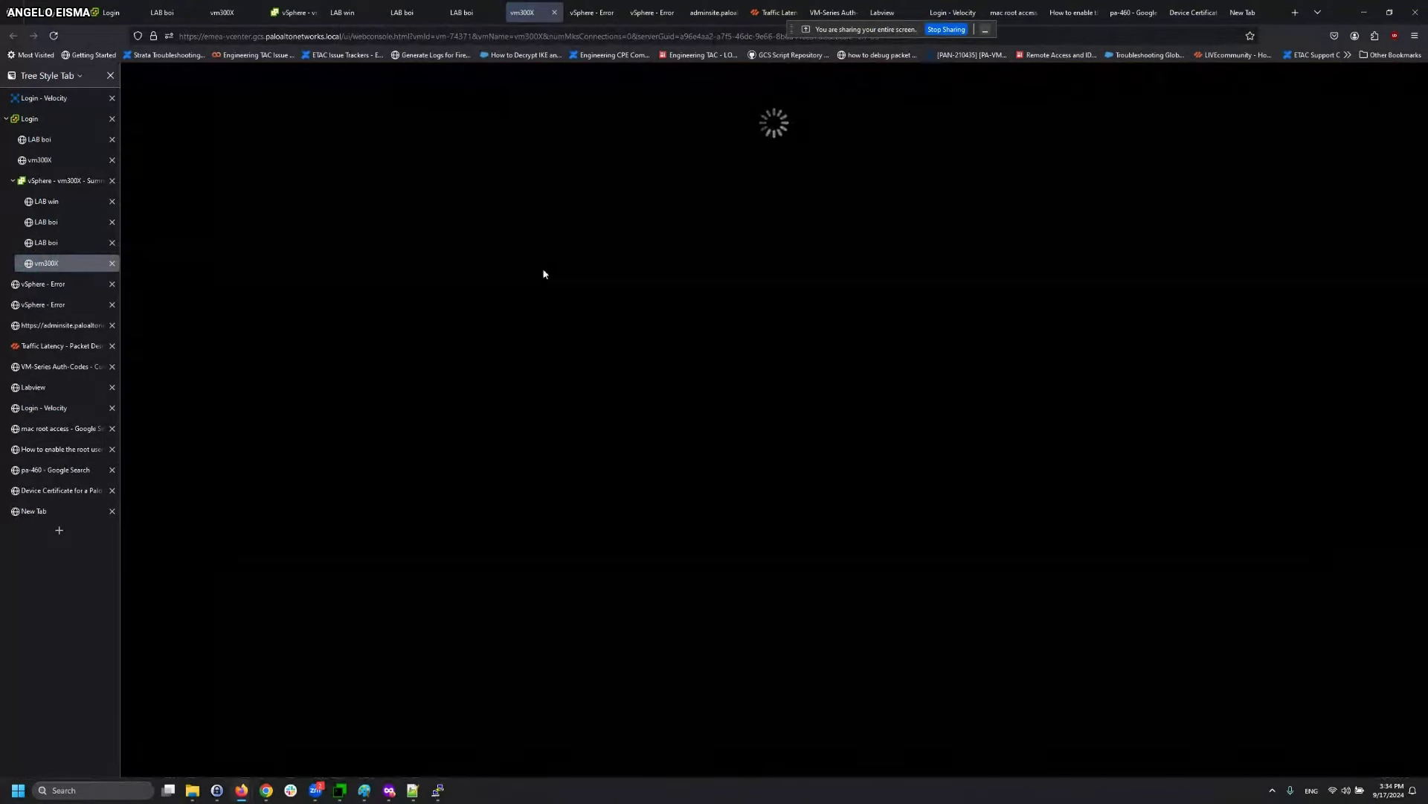
{"action": "key", "text": "Return"}
{"action": "key", "text": "Return"}
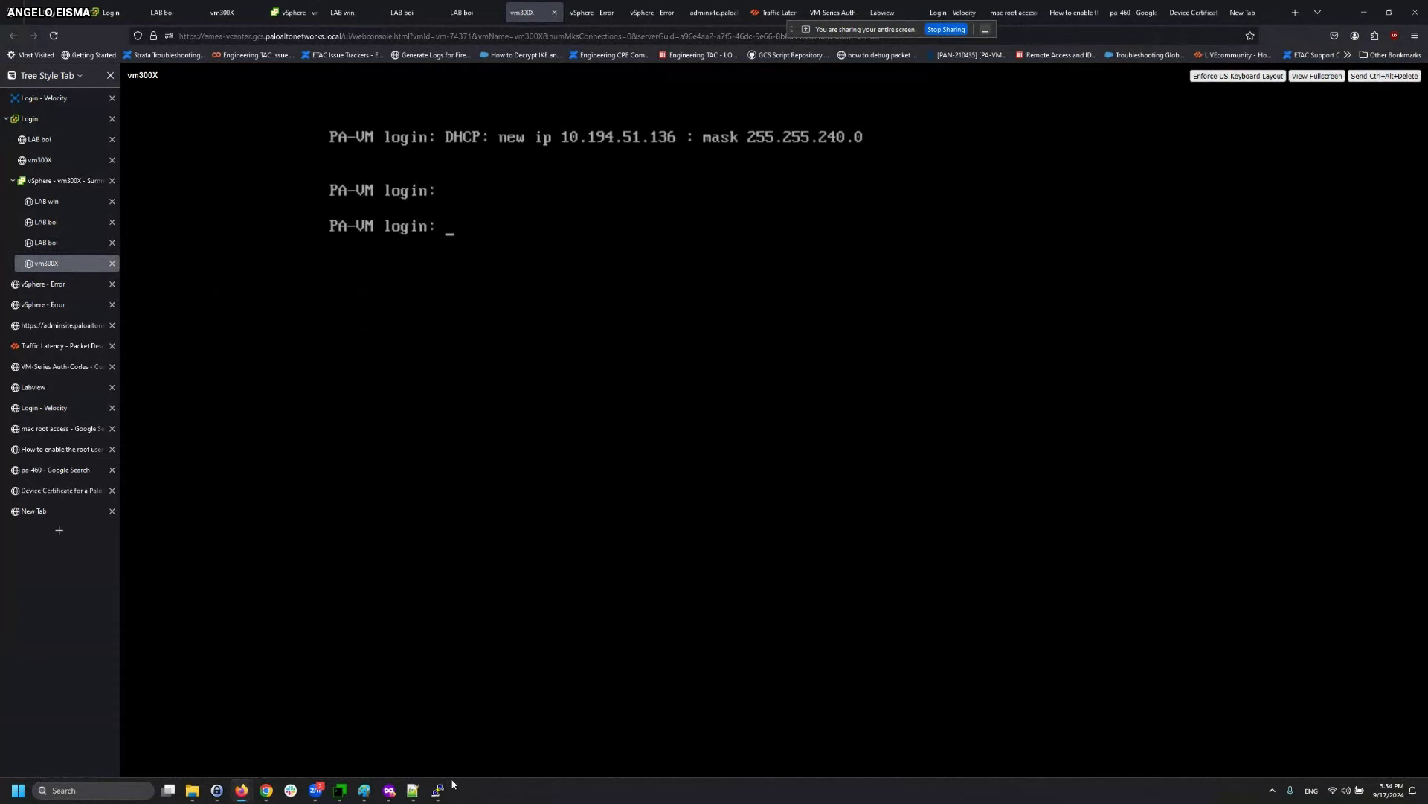
- Test the firewall page at 10.194.51.136, which resets, and return to vm300X's summary
{"action": "left_click", "coordinate": [266, 790]}
{"action": "left_click", "coordinate": [1170, 11]}
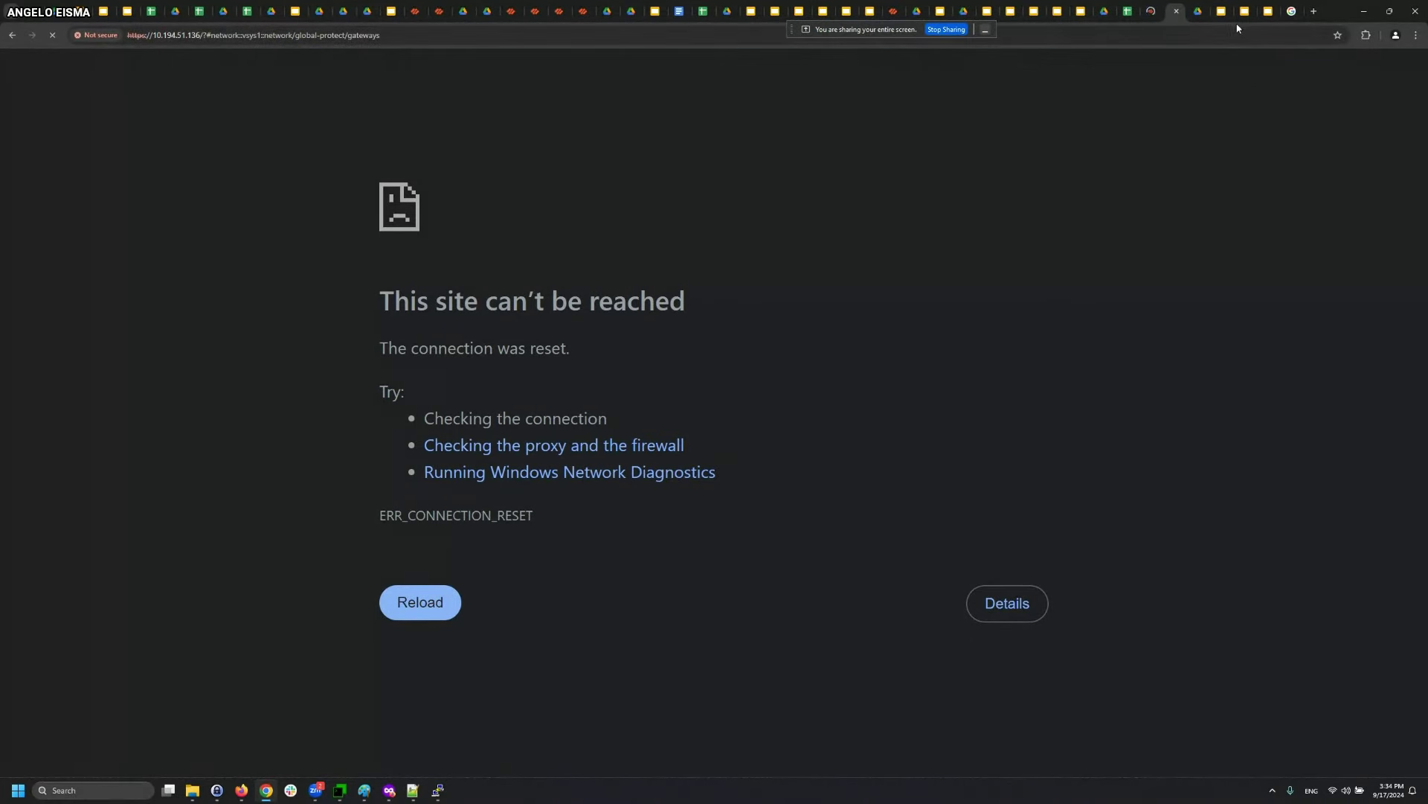
{"action": "key", "text": "alt+Tab"}
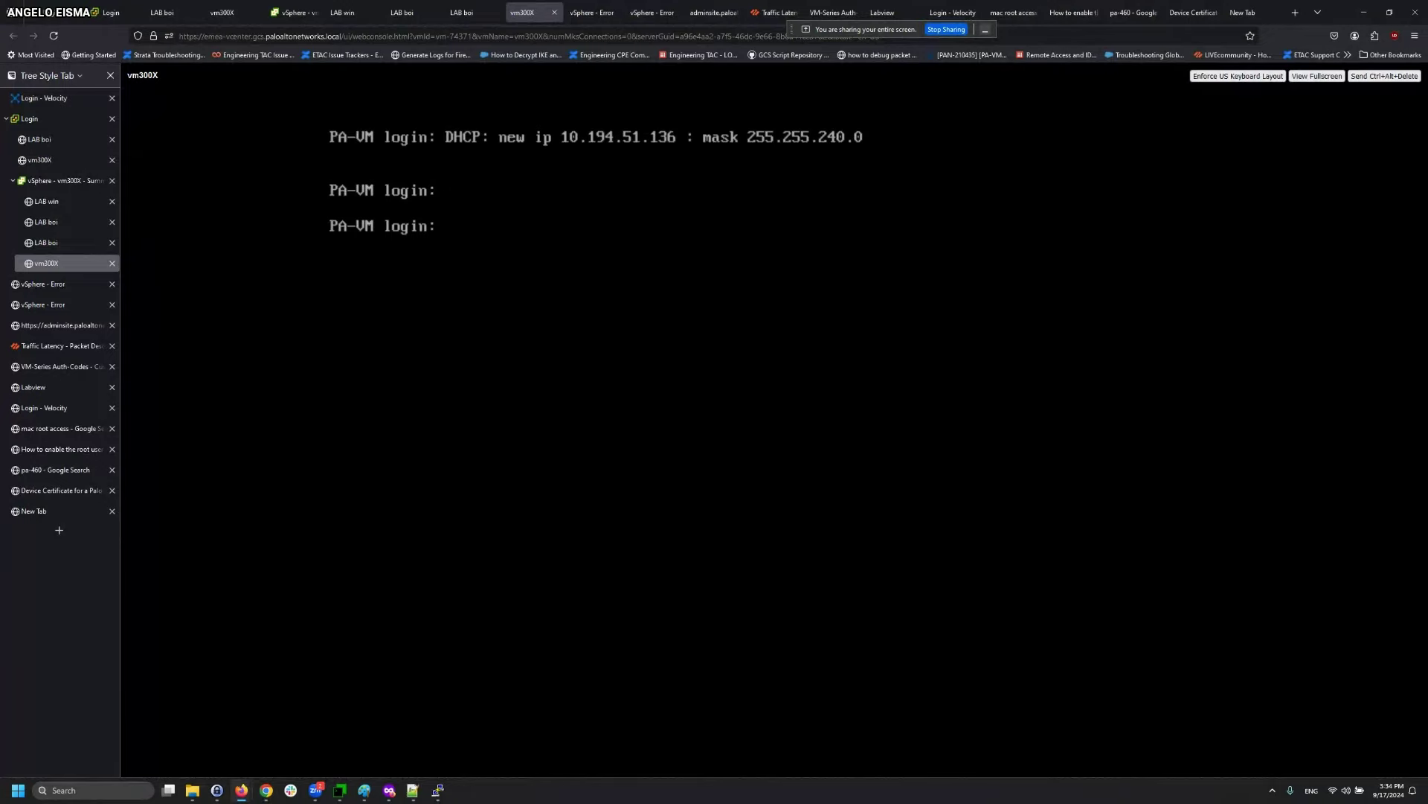
{"action": "key", "text": "alt+Tab"}
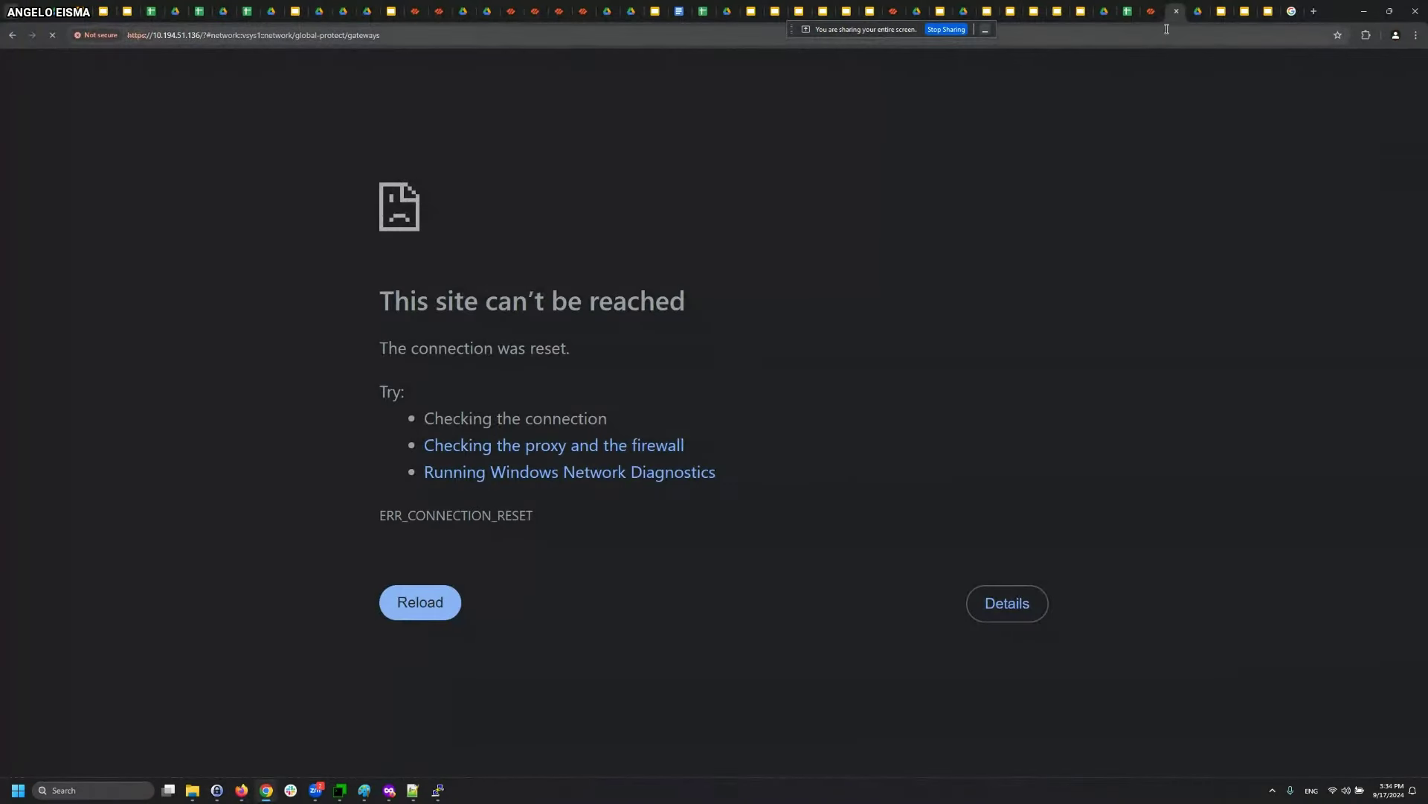
{"action": "key", "text": "alt+Tab"}
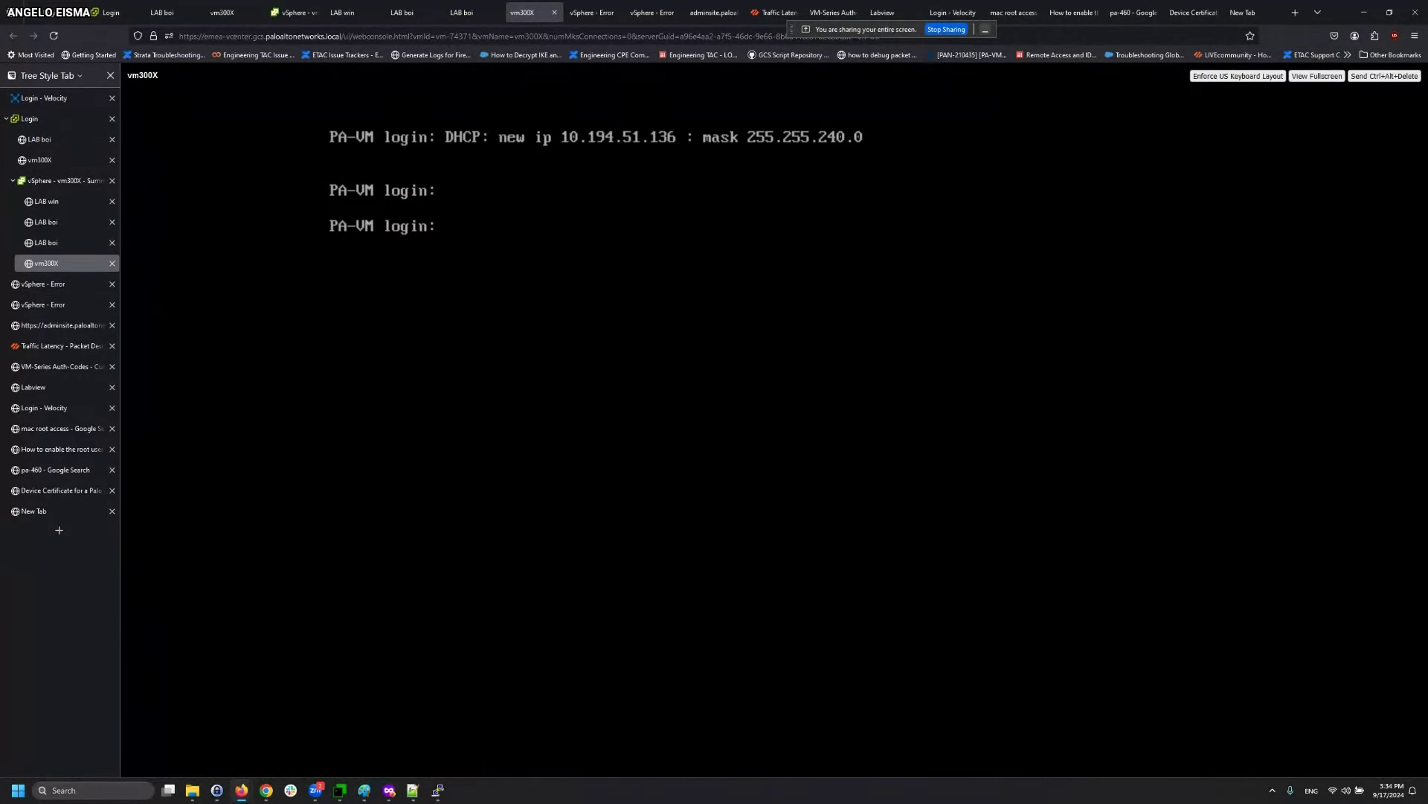
{"action": "left_click", "coordinate": [56, 181]}
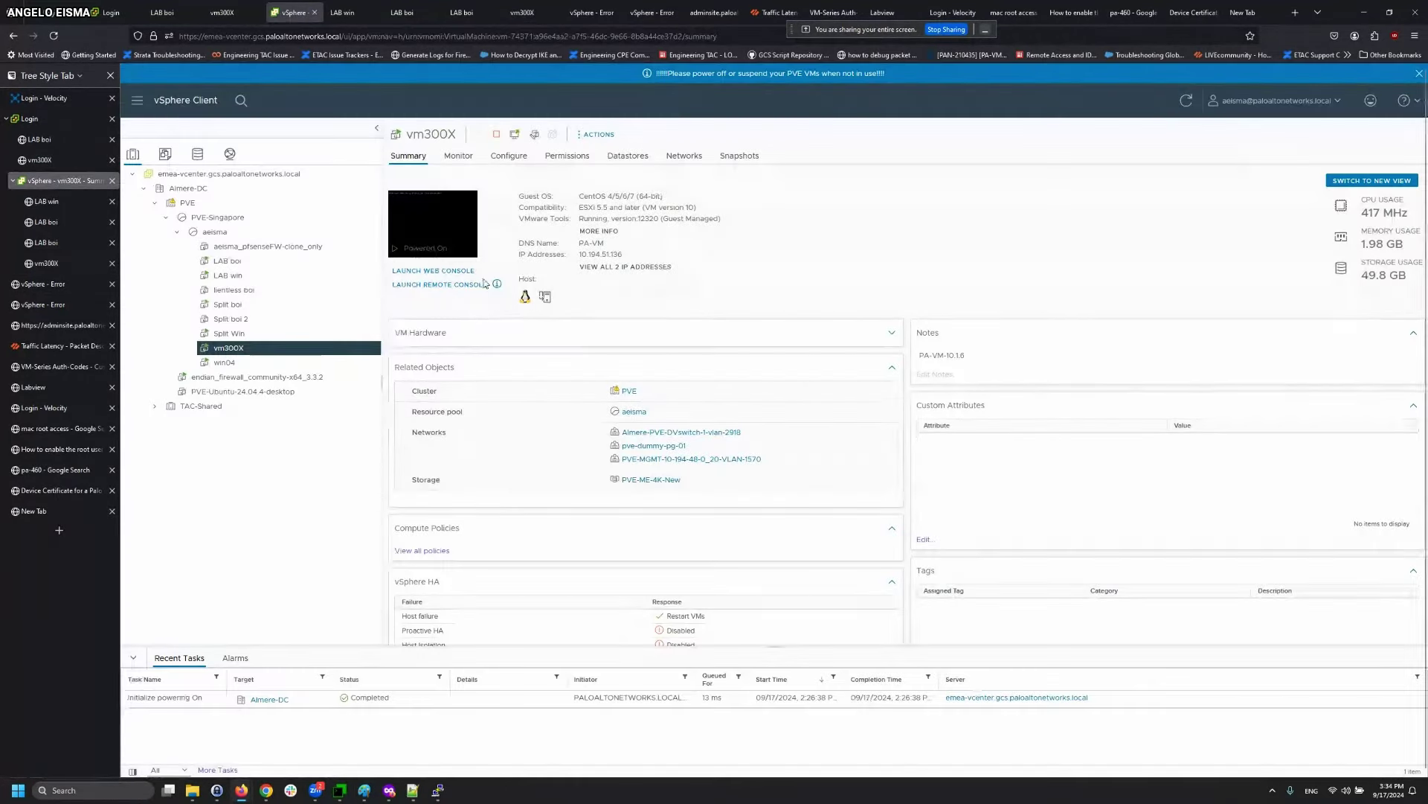
- Retry GlobalProtect Connect from win04's tray, then view vm300X's console showing the dataplane shutdown
{"action": "left_click", "coordinate": [235, 362]}
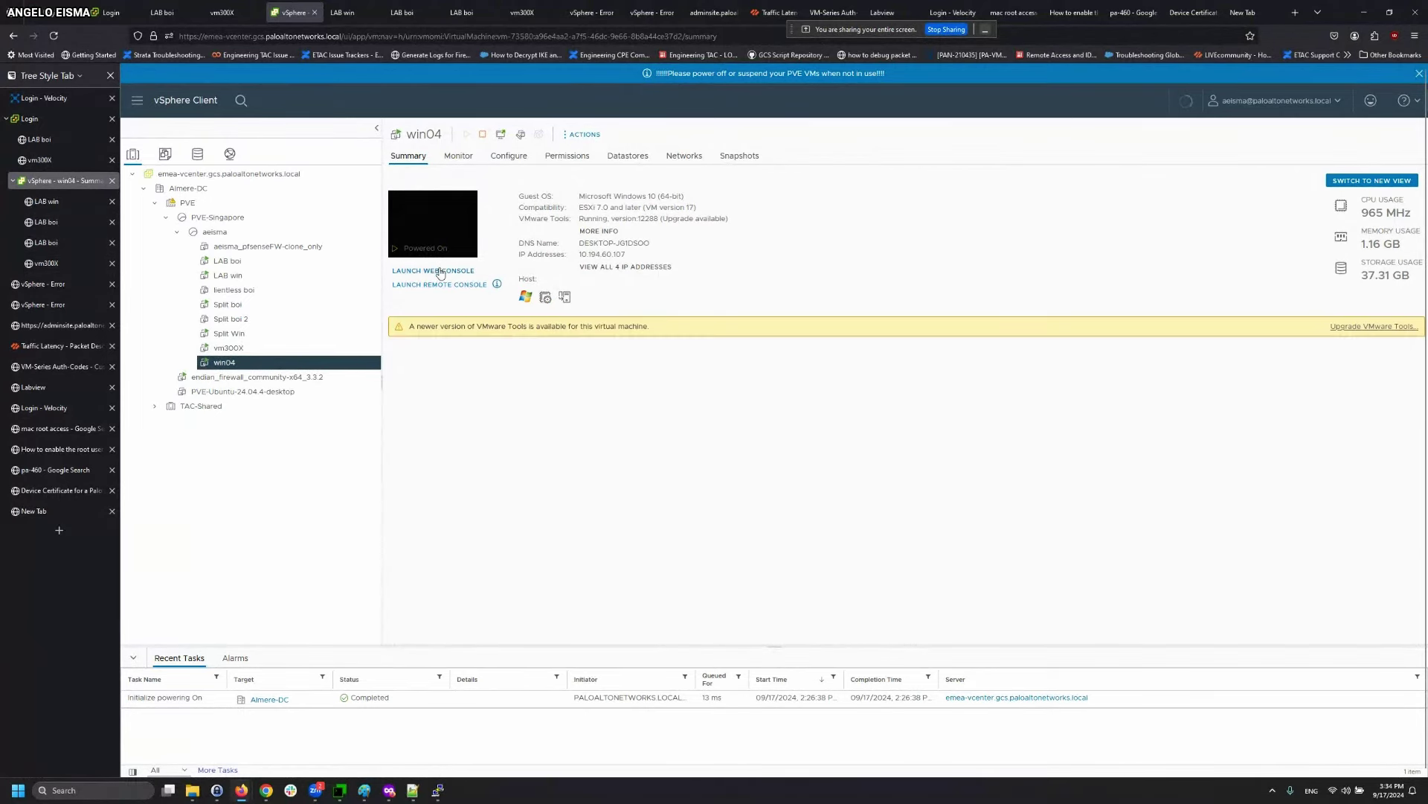
{"action": "left_click", "coordinate": [556, 269]}
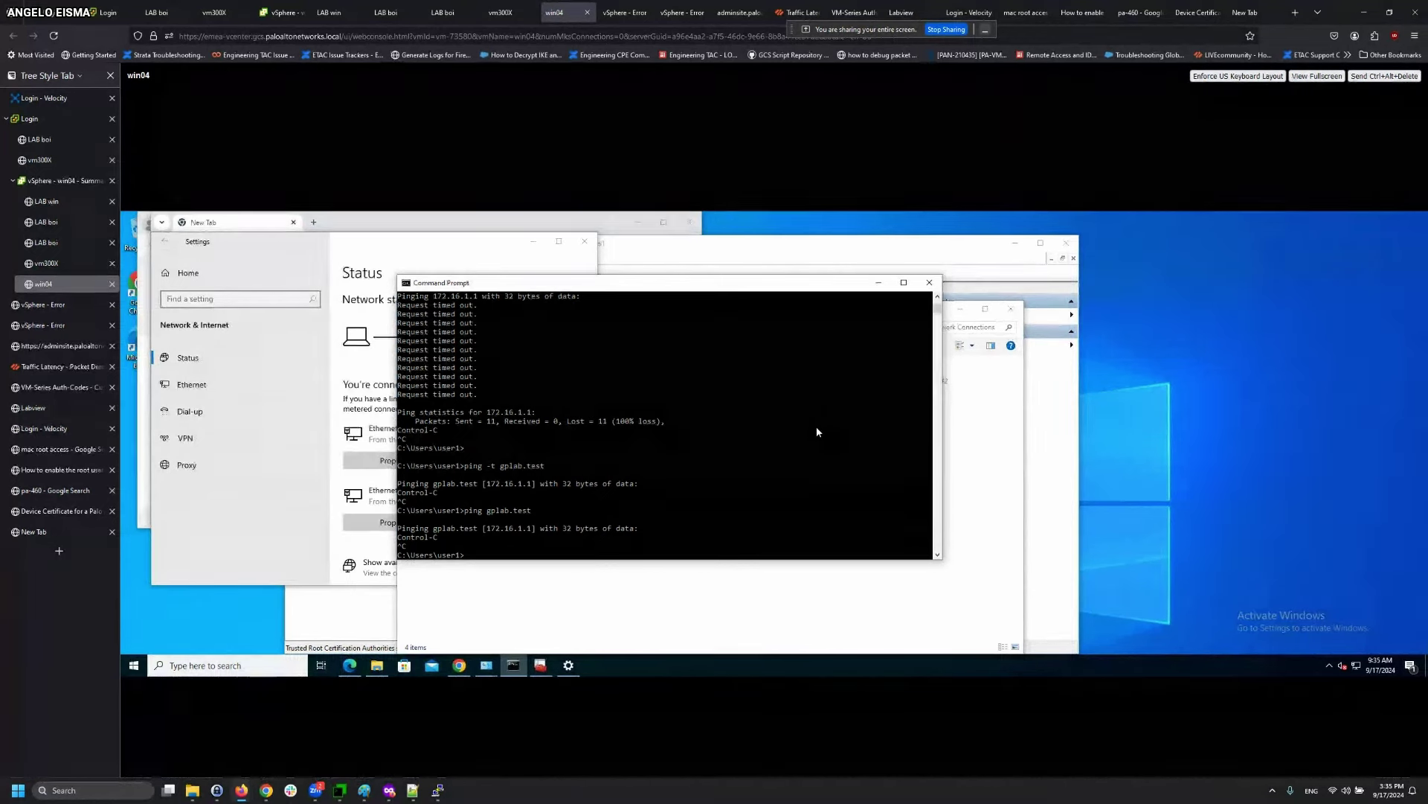
{"action": "left_click", "coordinate": [1329, 665]}
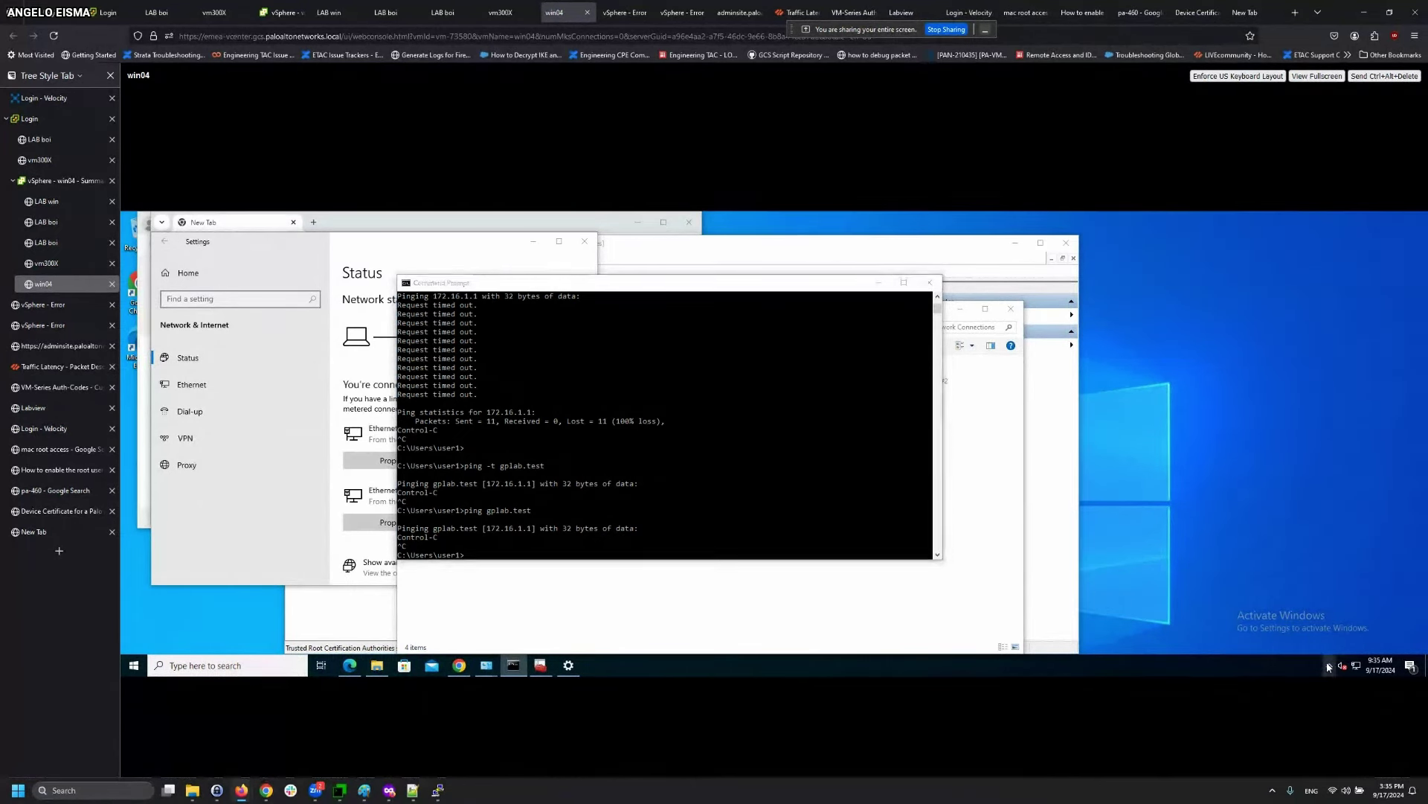
{"action": "left_click", "coordinate": [1329, 641]}
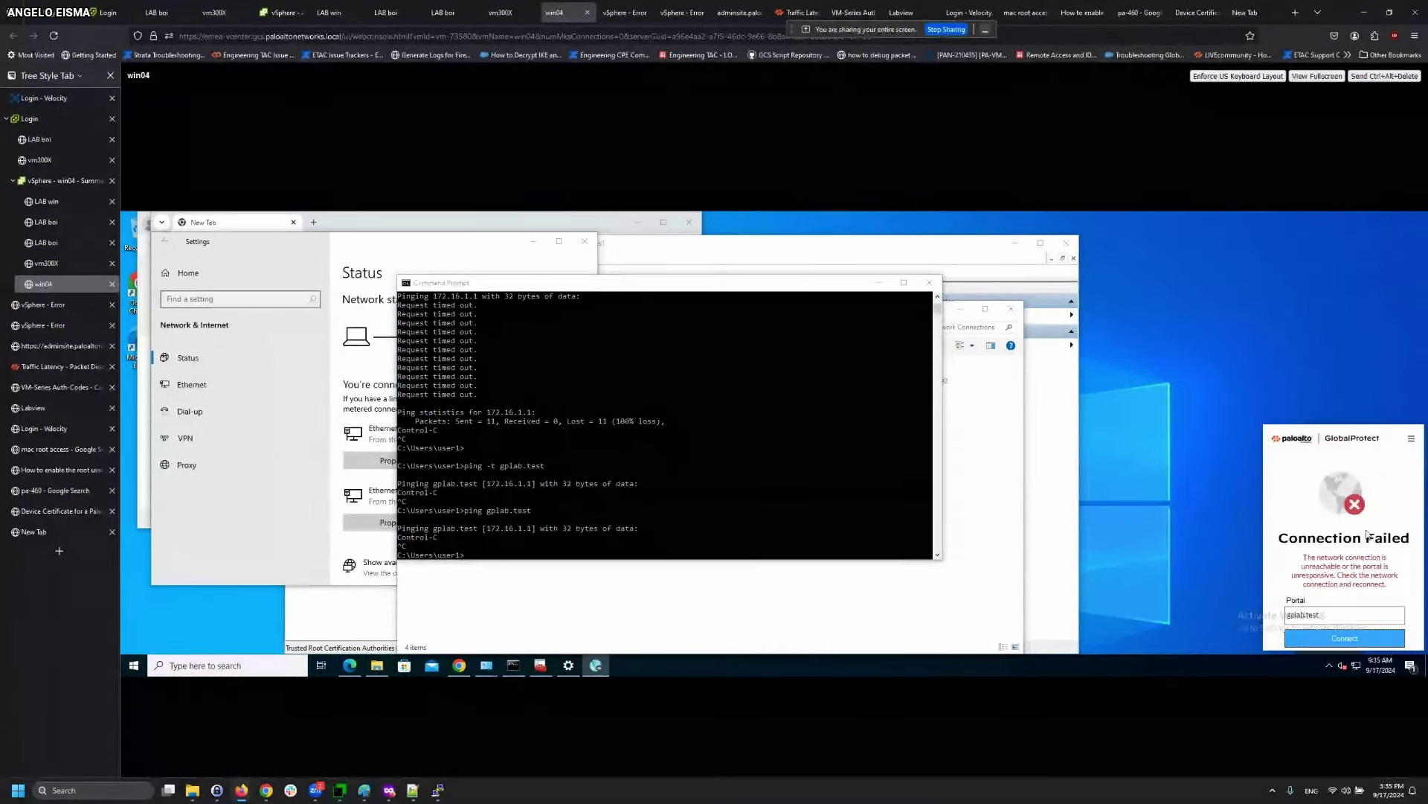
{"action": "left_click", "coordinate": [1333, 637]}
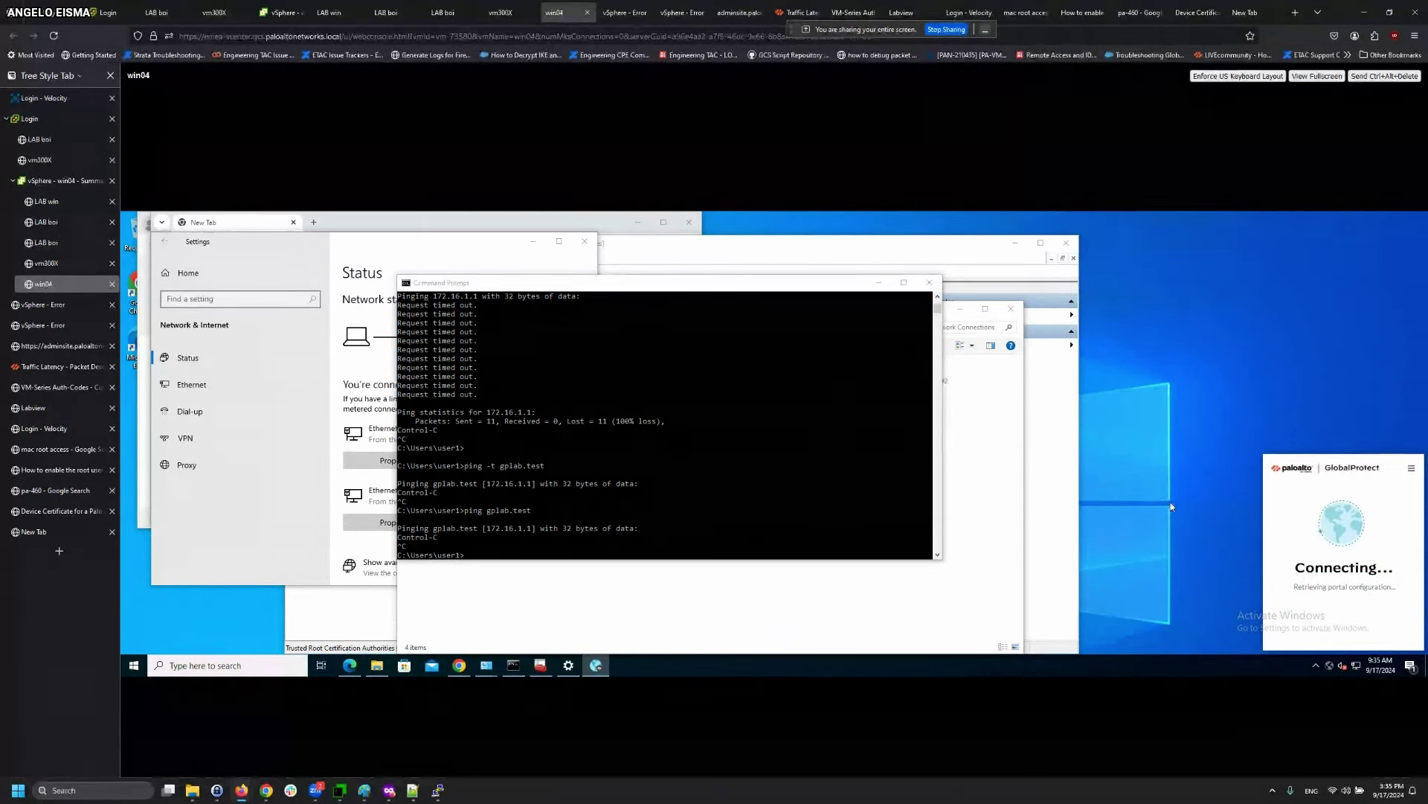
{"action": "left_click", "coordinate": [64, 266]}
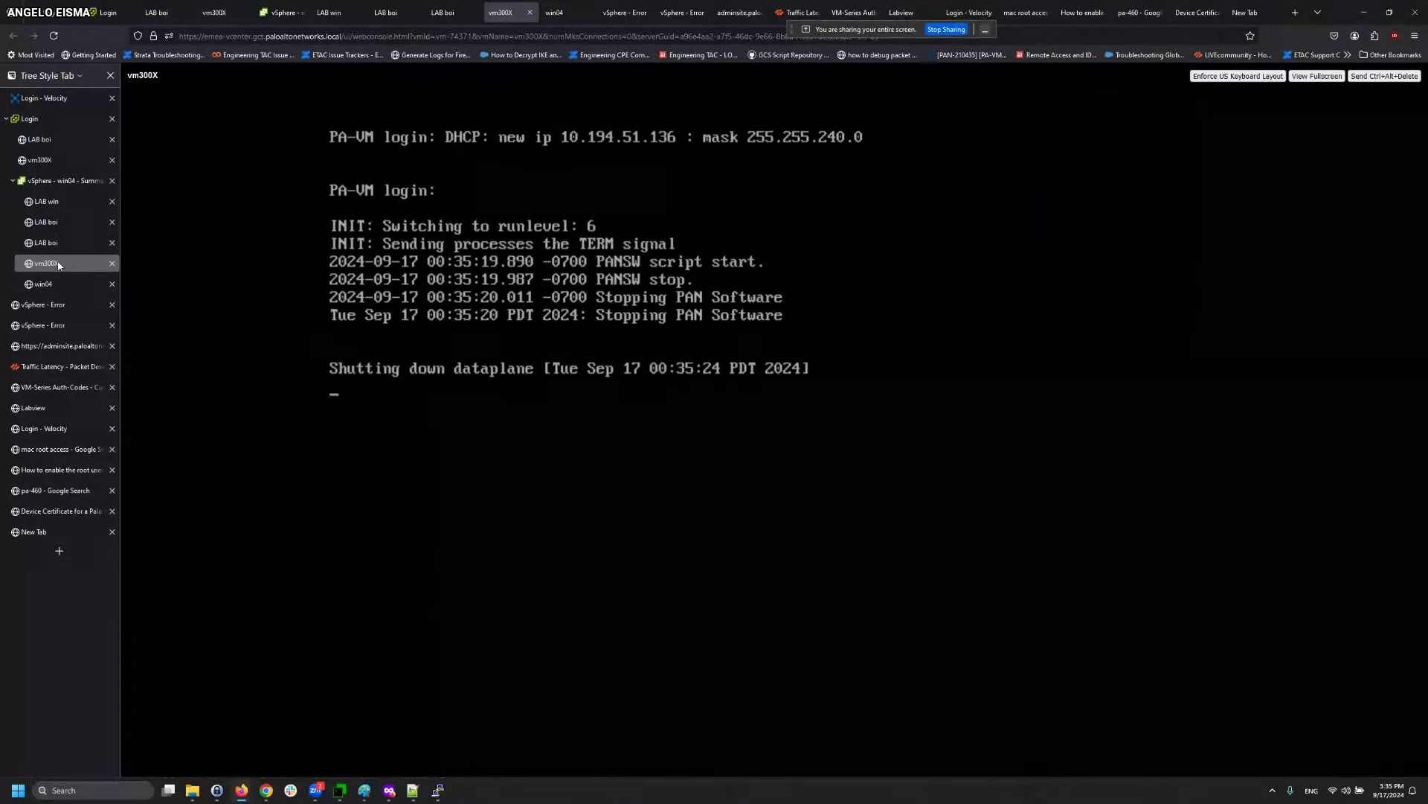
- Replace the LAB win VM's GlobalProtect portal with gplab.test and connect
{"action": "left_click", "coordinate": [71, 204]}
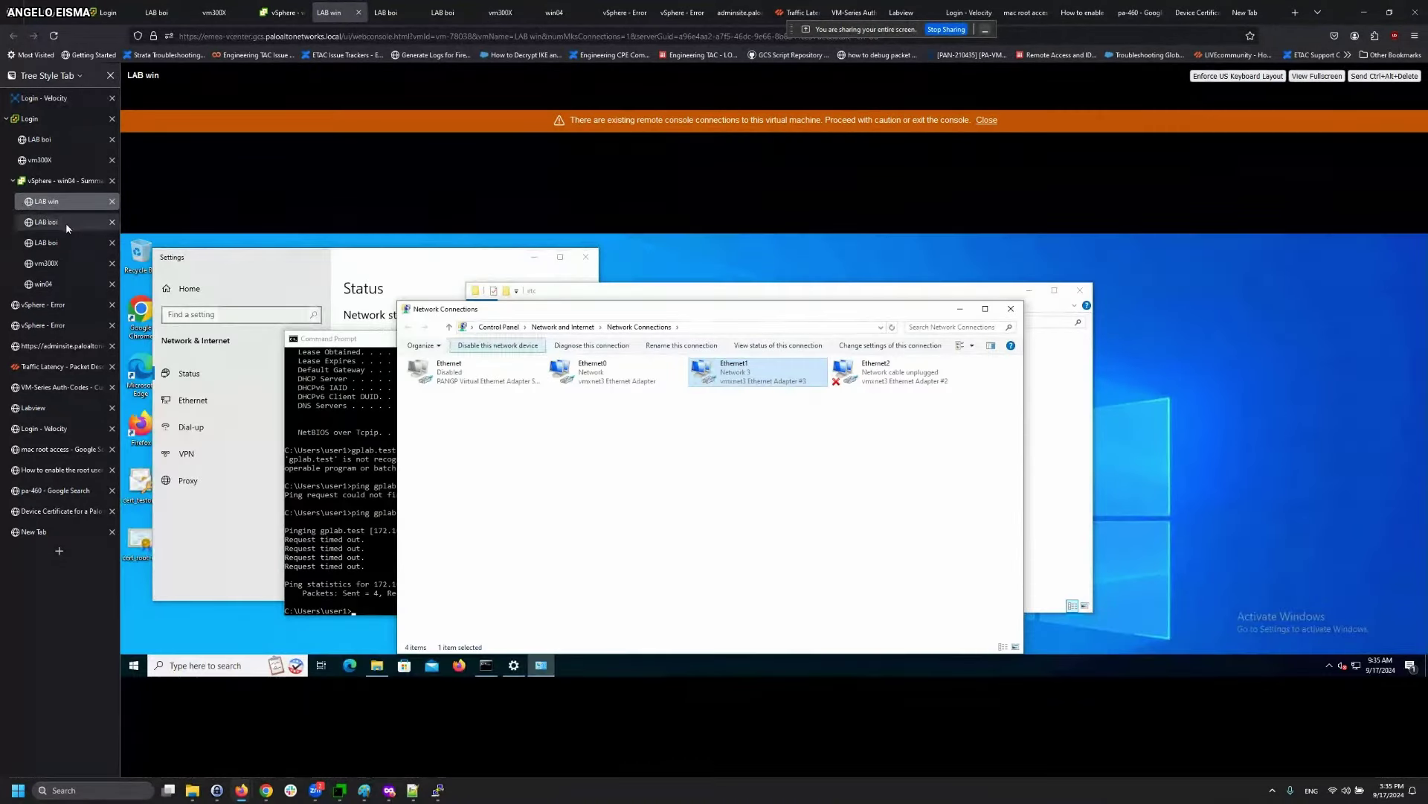
{"action": "left_click", "coordinate": [65, 221]}
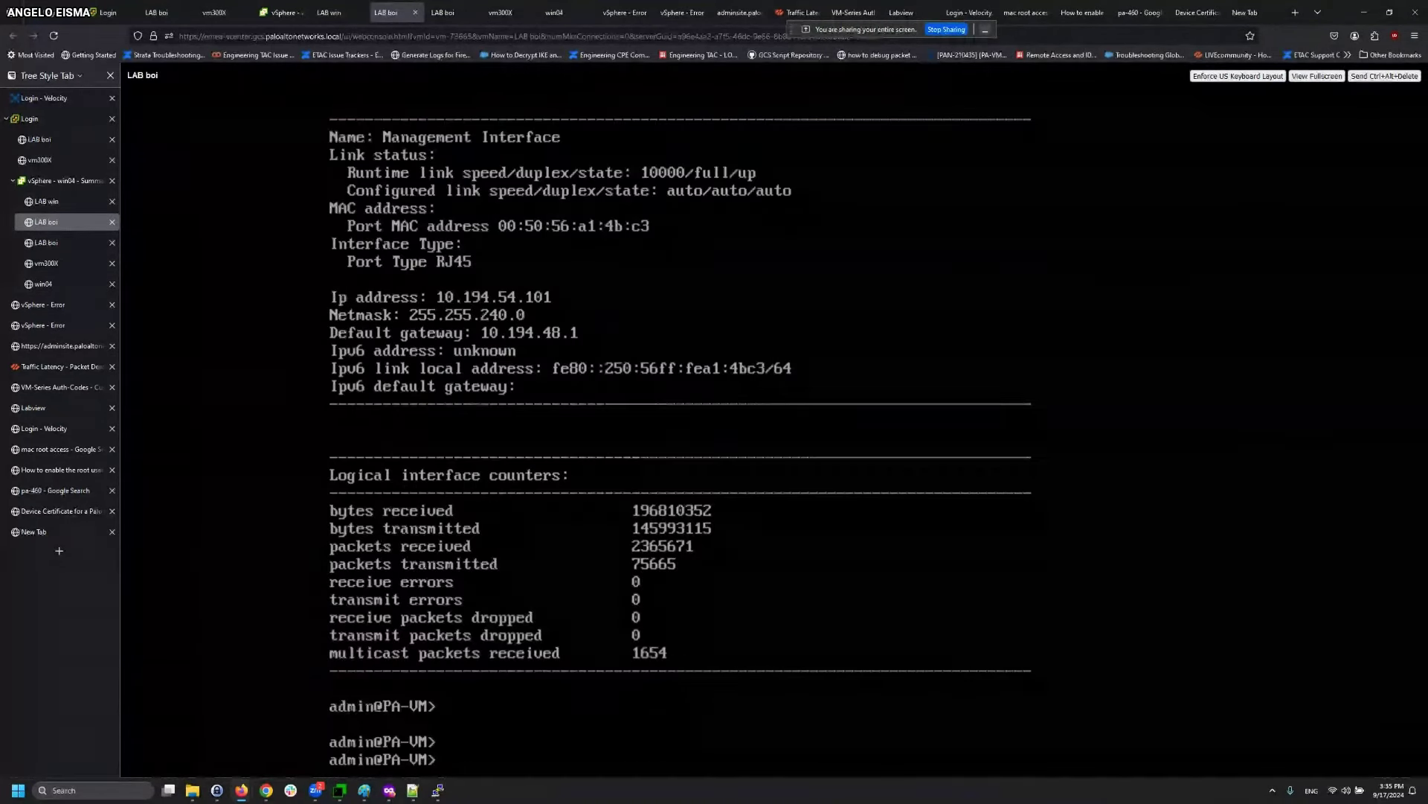
{"action": "key", "text": "Return"}
{"action": "key", "text": "Return"}
{"action": "key", "text": "Return"}
{"action": "key", "text": "Return"}
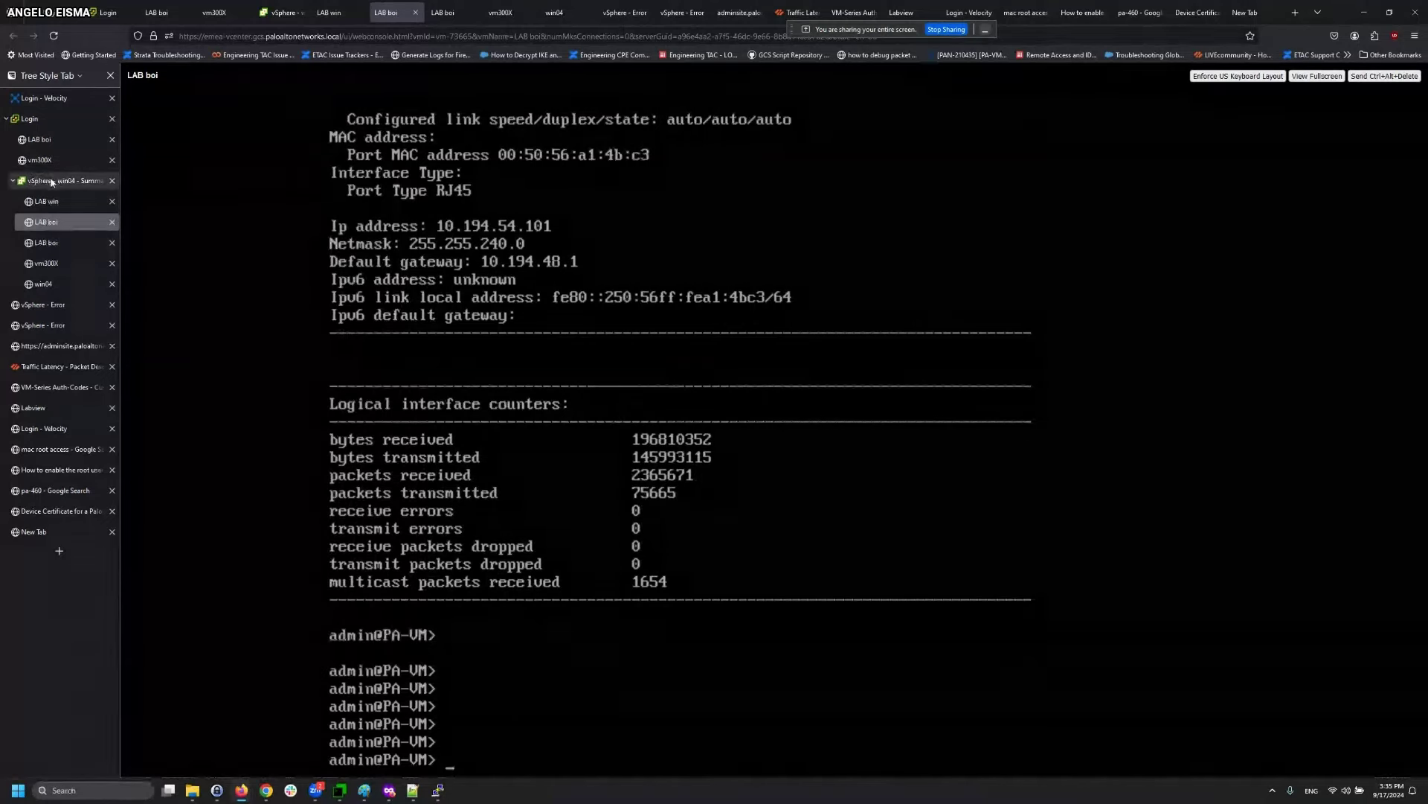
{"action": "left_click", "coordinate": [66, 209]}
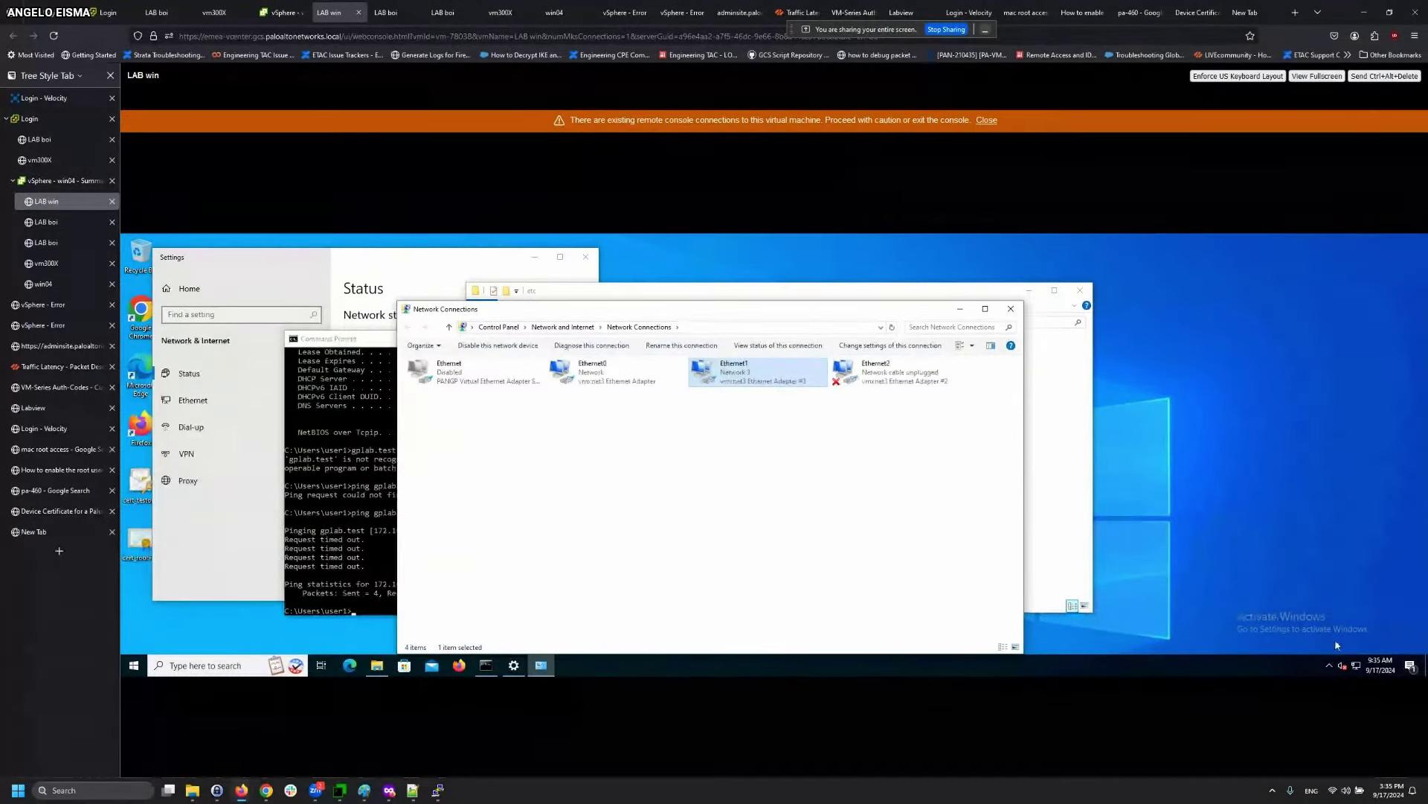
{"action": "left_click", "coordinate": [1329, 666]}
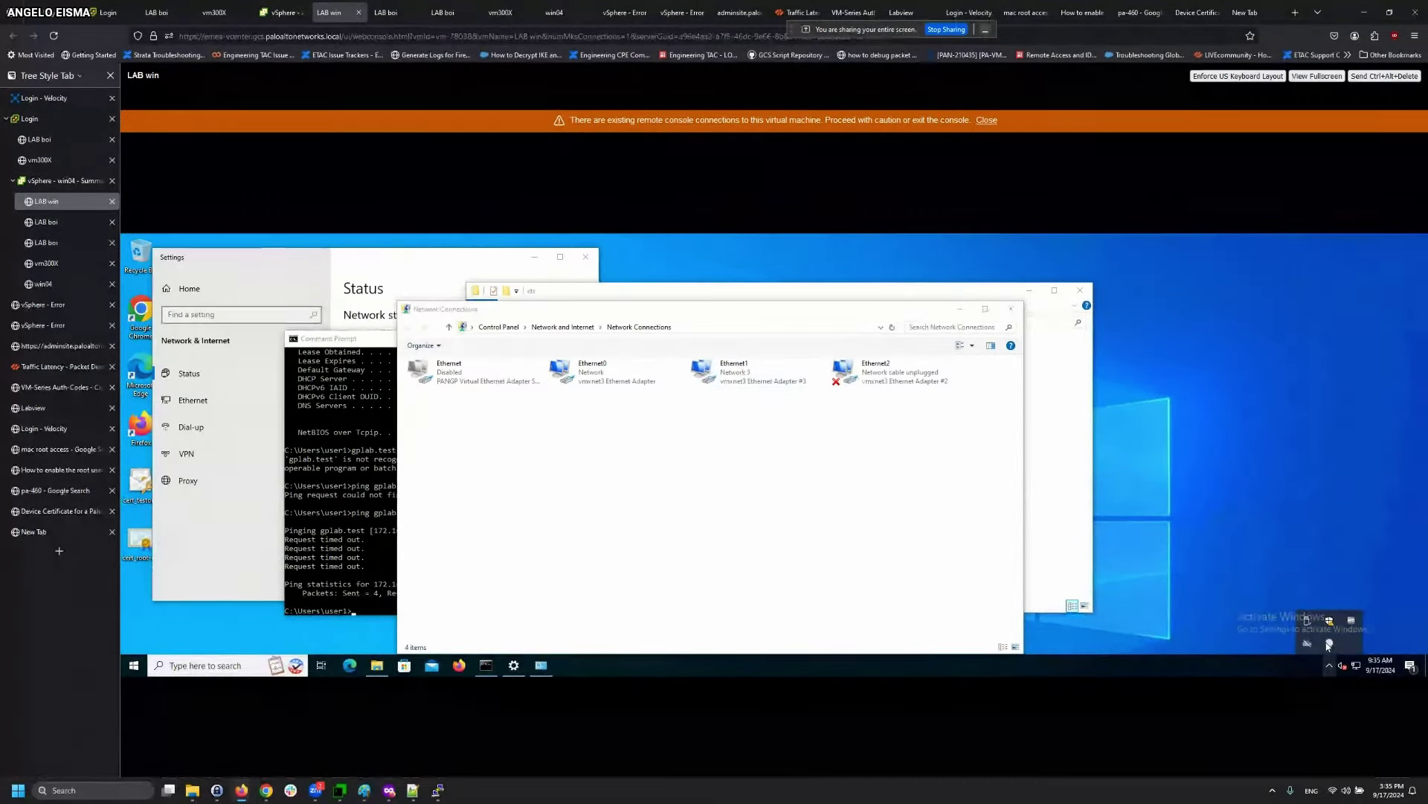
{"action": "left_click", "coordinate": [1330, 645]}
{"action": "left_click", "coordinate": [1338, 615]}
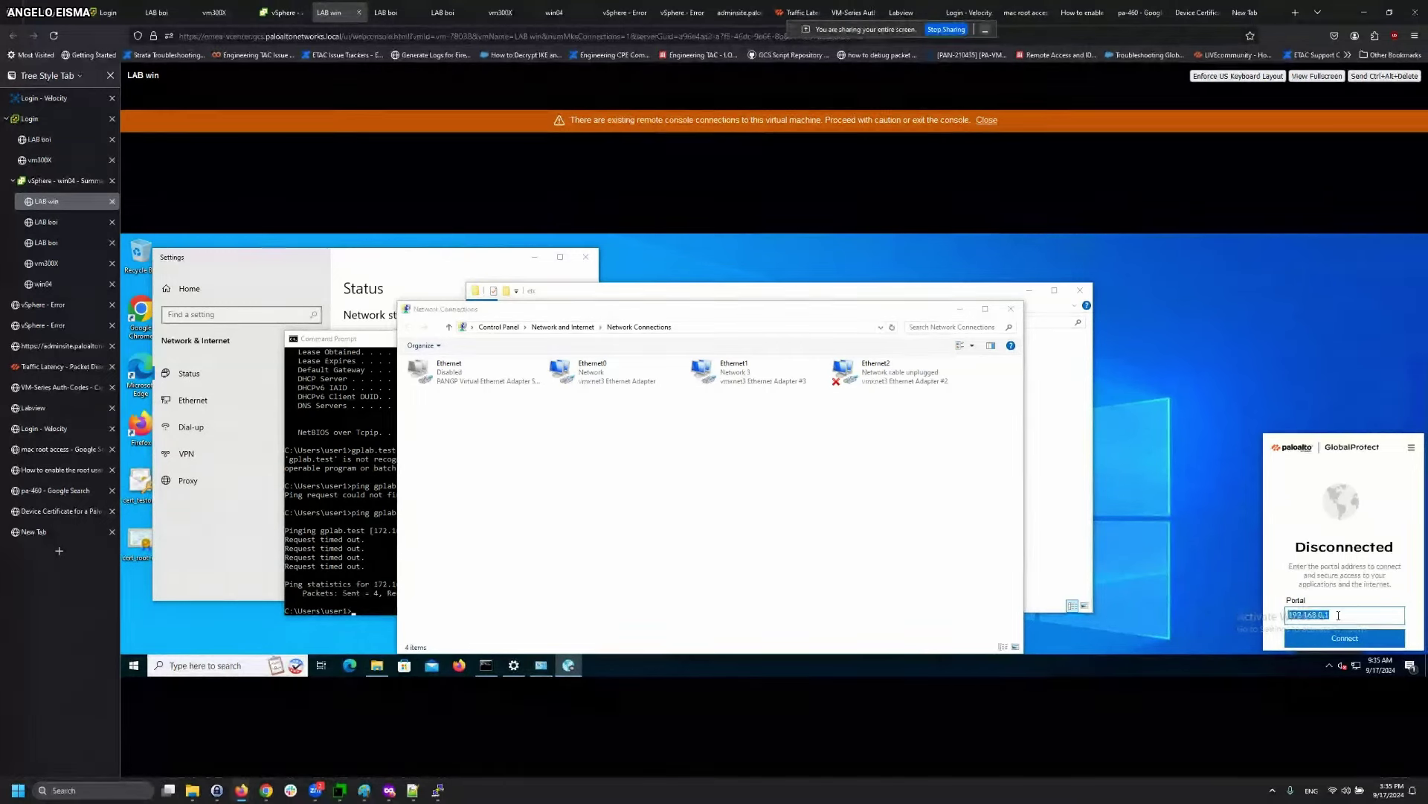
{"action": "type", "text": "gplab.test"}
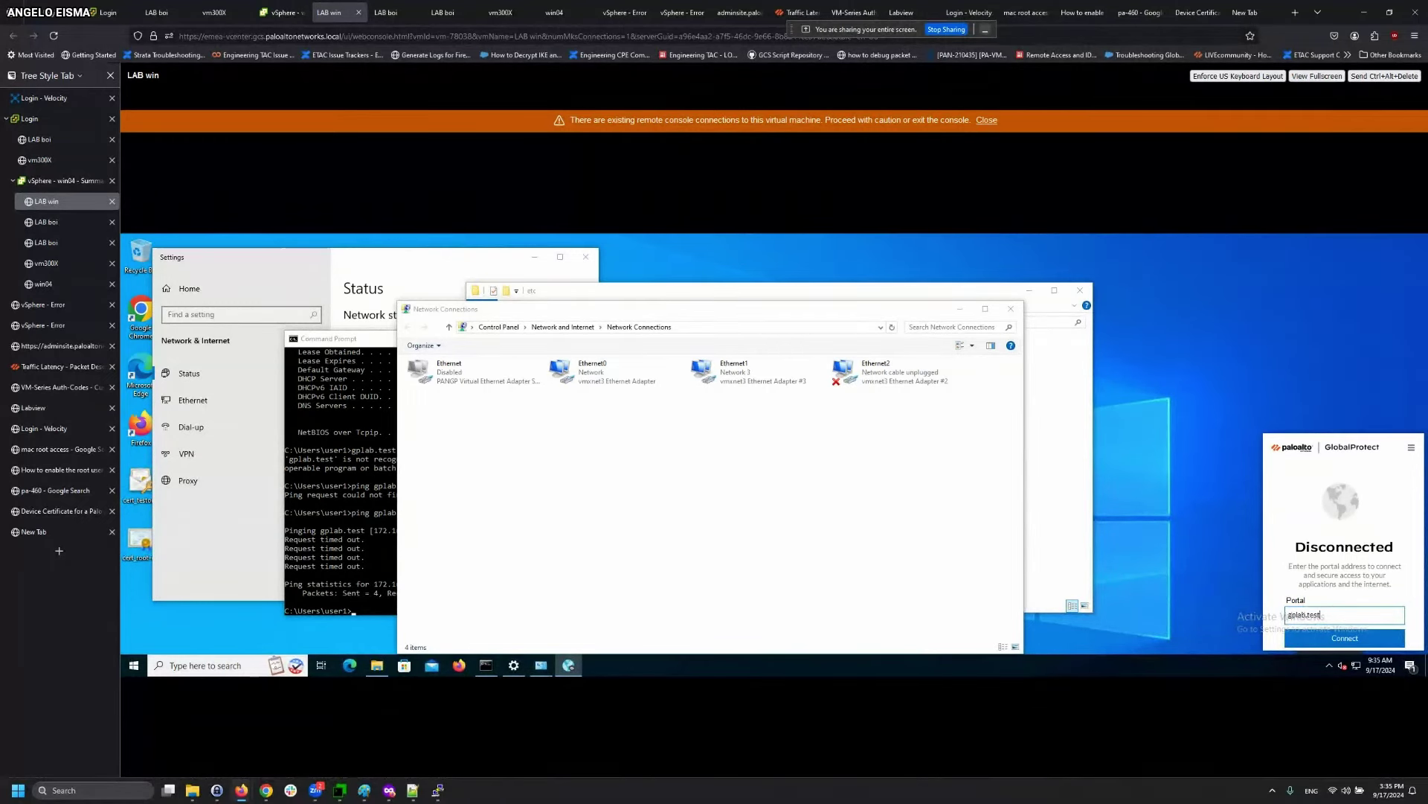
{"action": "key", "text": "Return"}
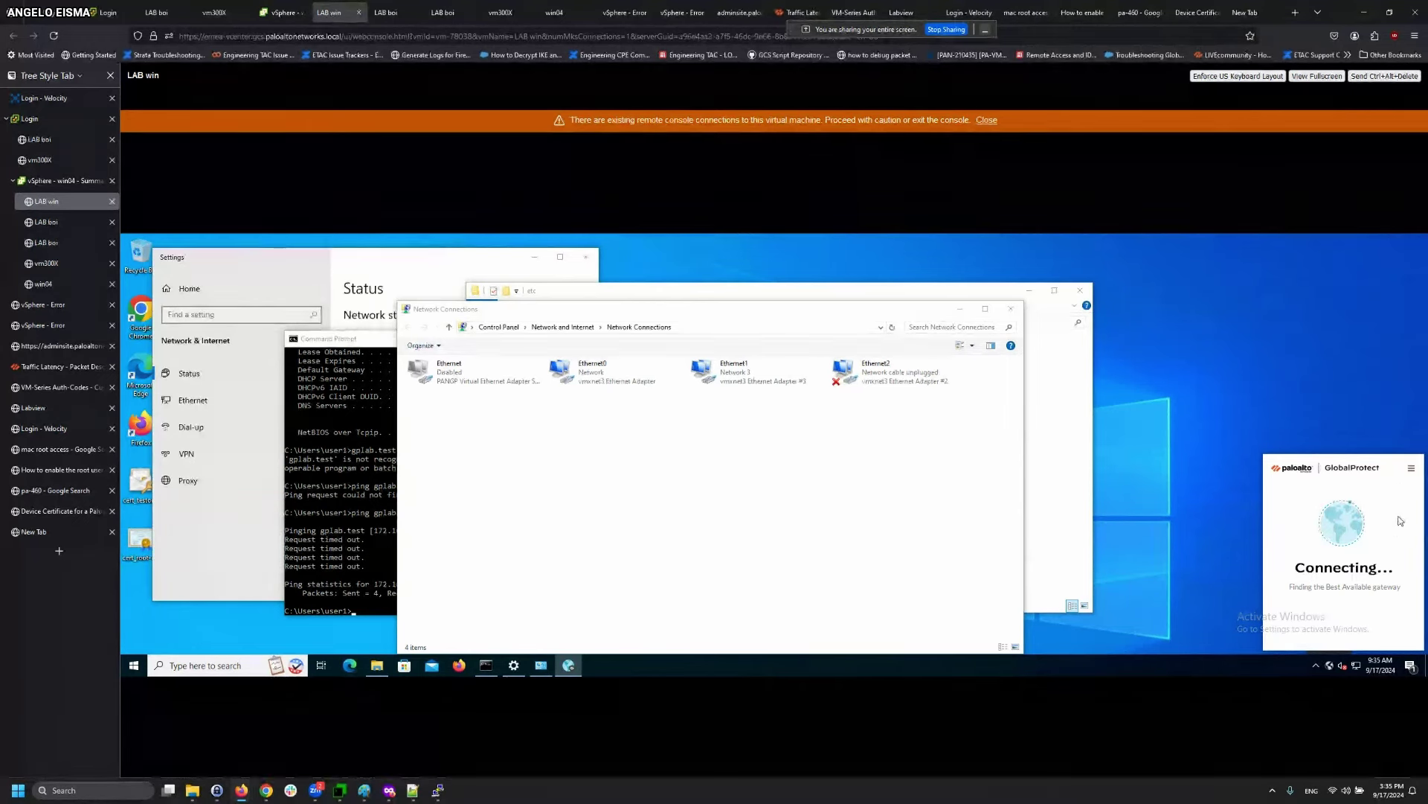
- Open Ethernet1's connection details, showing DHCP address 152.160.0.5 with gateway 152.160.0.1
{"action": "left_click", "coordinate": [1412, 470]}
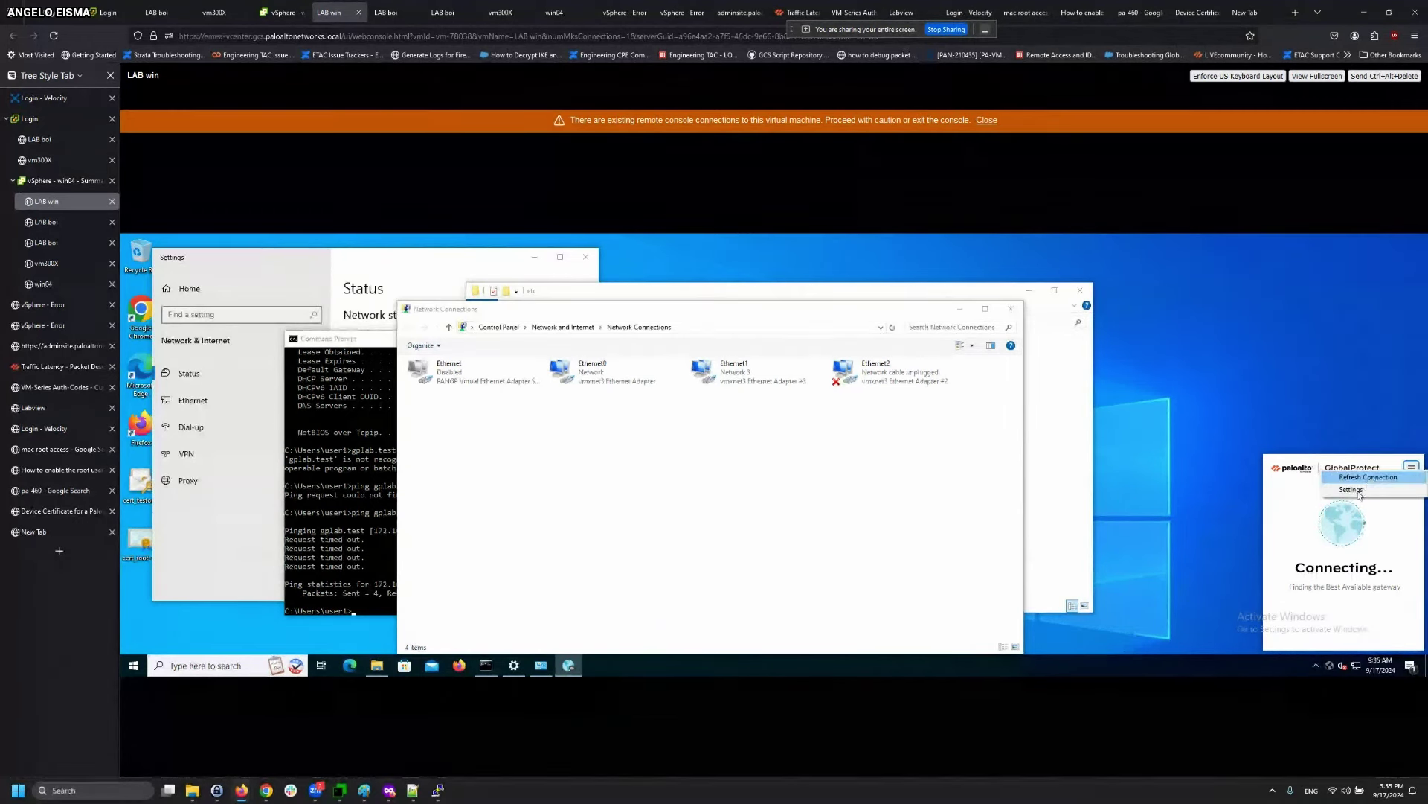
{"action": "left_click", "coordinate": [1360, 495]}
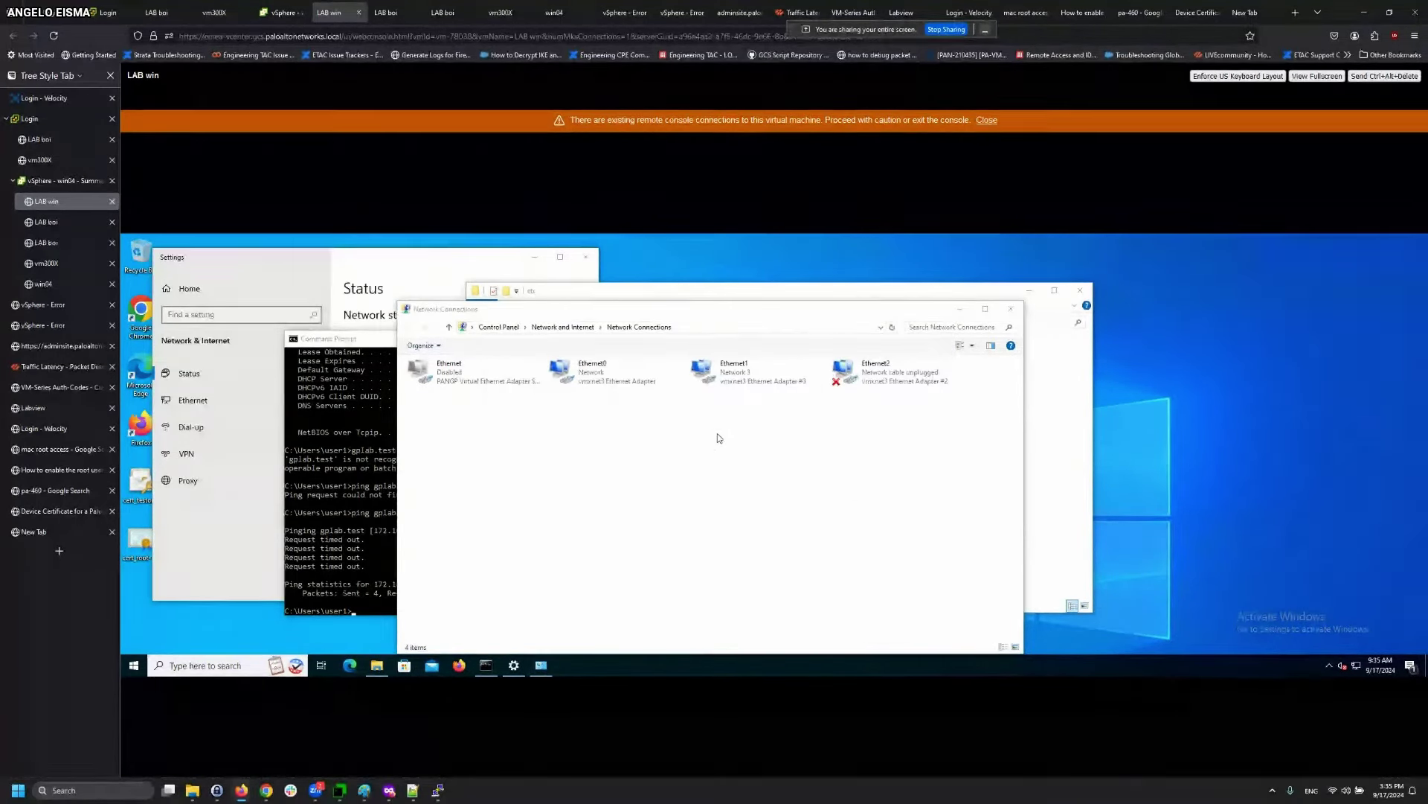
{"action": "left_click", "coordinate": [741, 375]}
{"action": "double_click", "coordinate": [741, 375]}
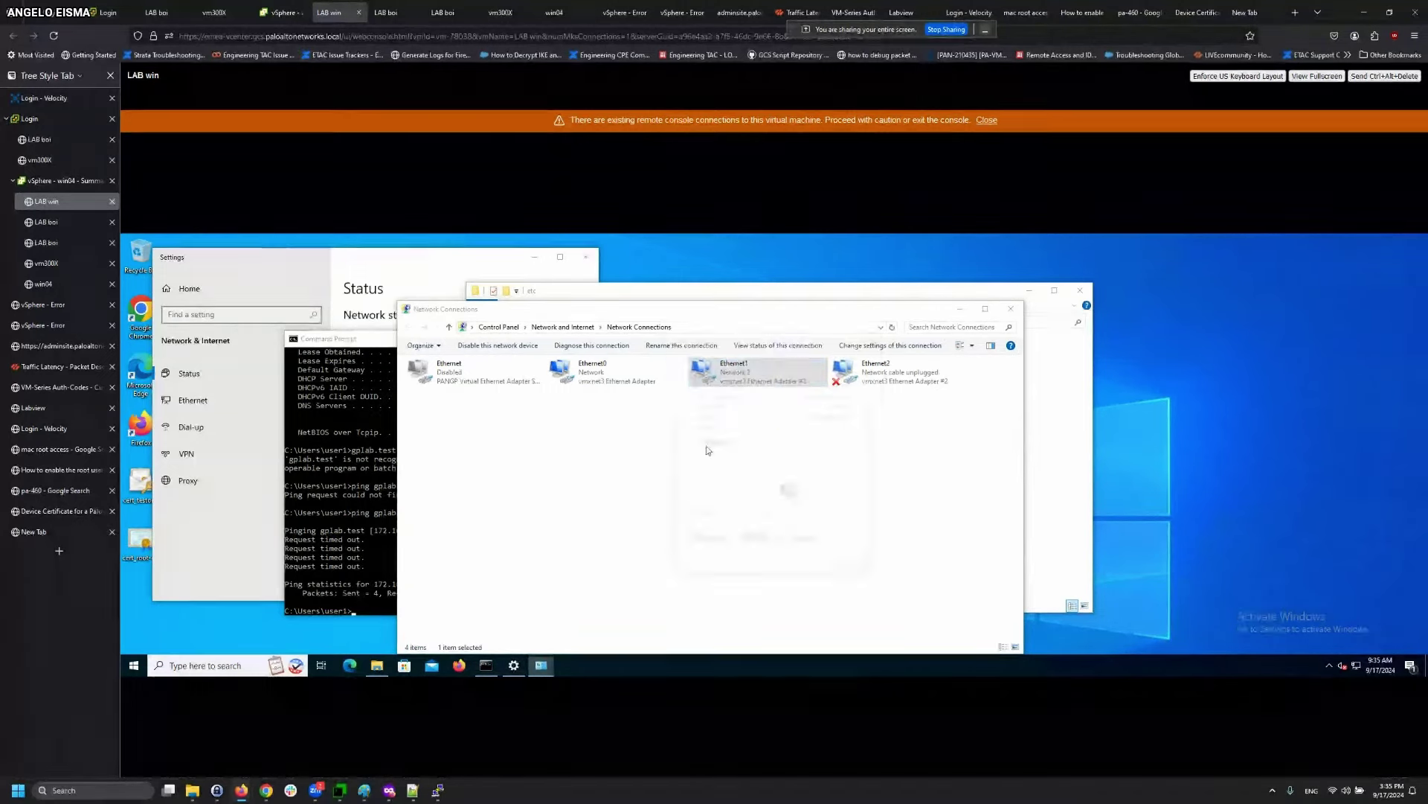
{"action": "left_click", "coordinate": [735, 451]}
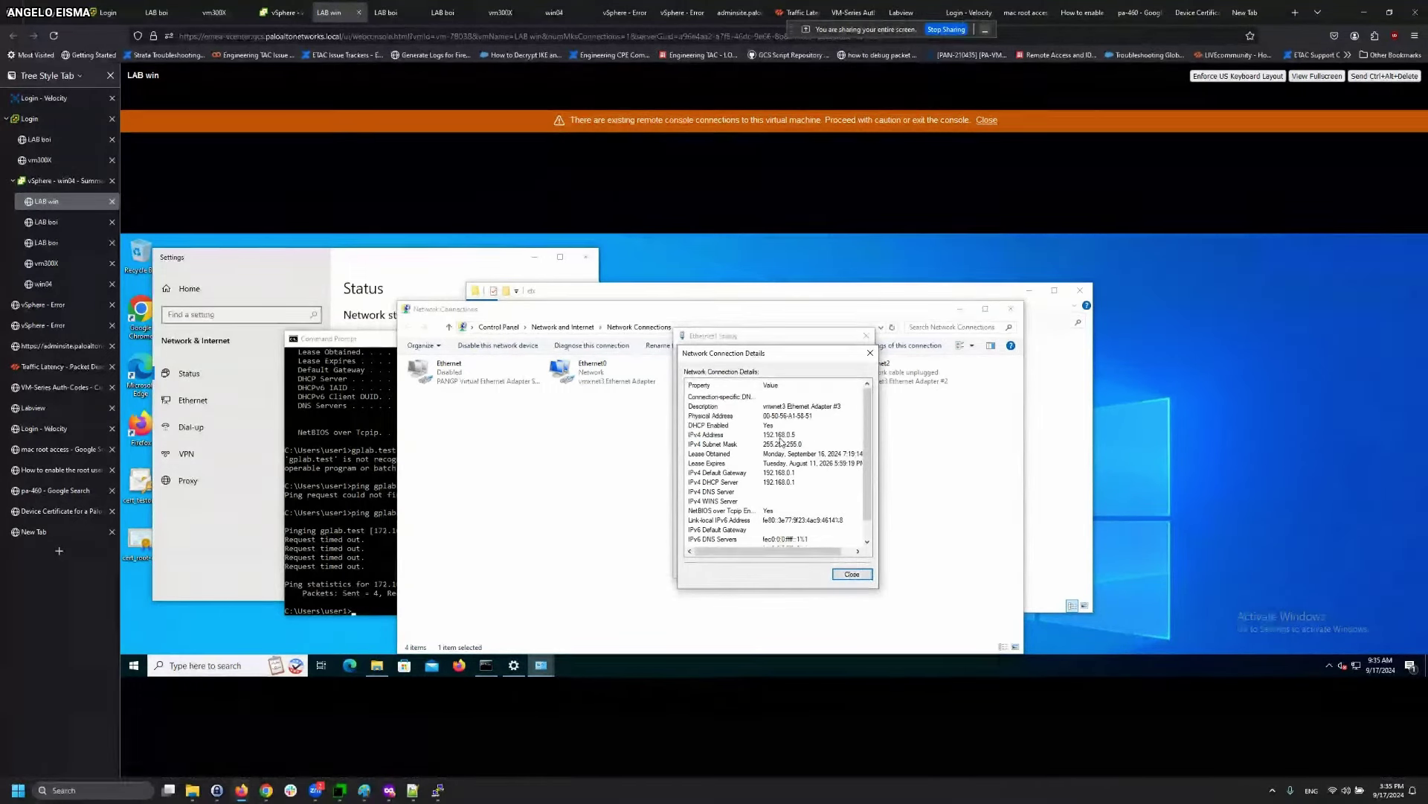
{"action": "left_click", "coordinate": [853, 575]}
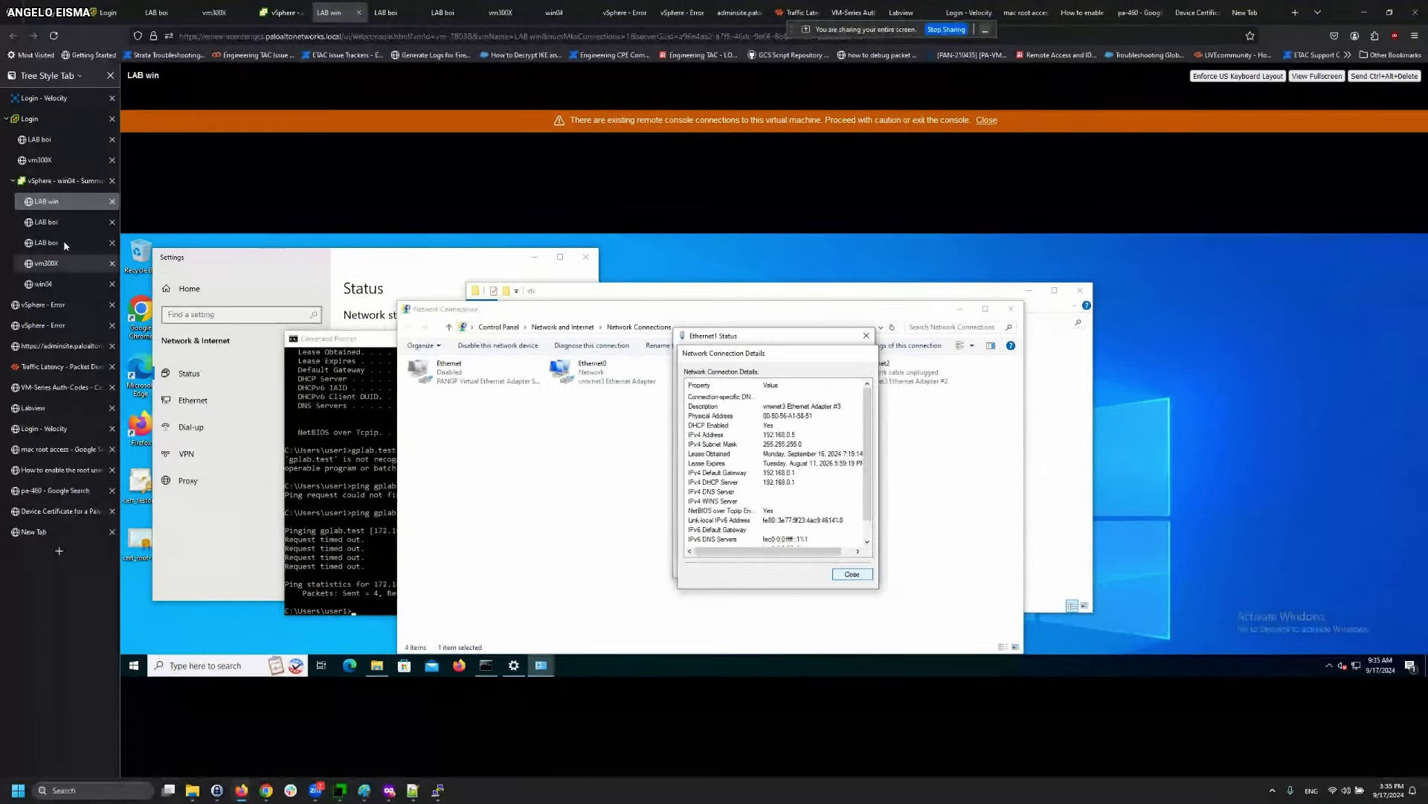
- Review ethernet1/2's DHCP pool 172.16.1.5-172.16.1.6 under Network > DHCP, cancel unchanged, and return to the console
{"action": "left_click", "coordinate": [266, 790]}
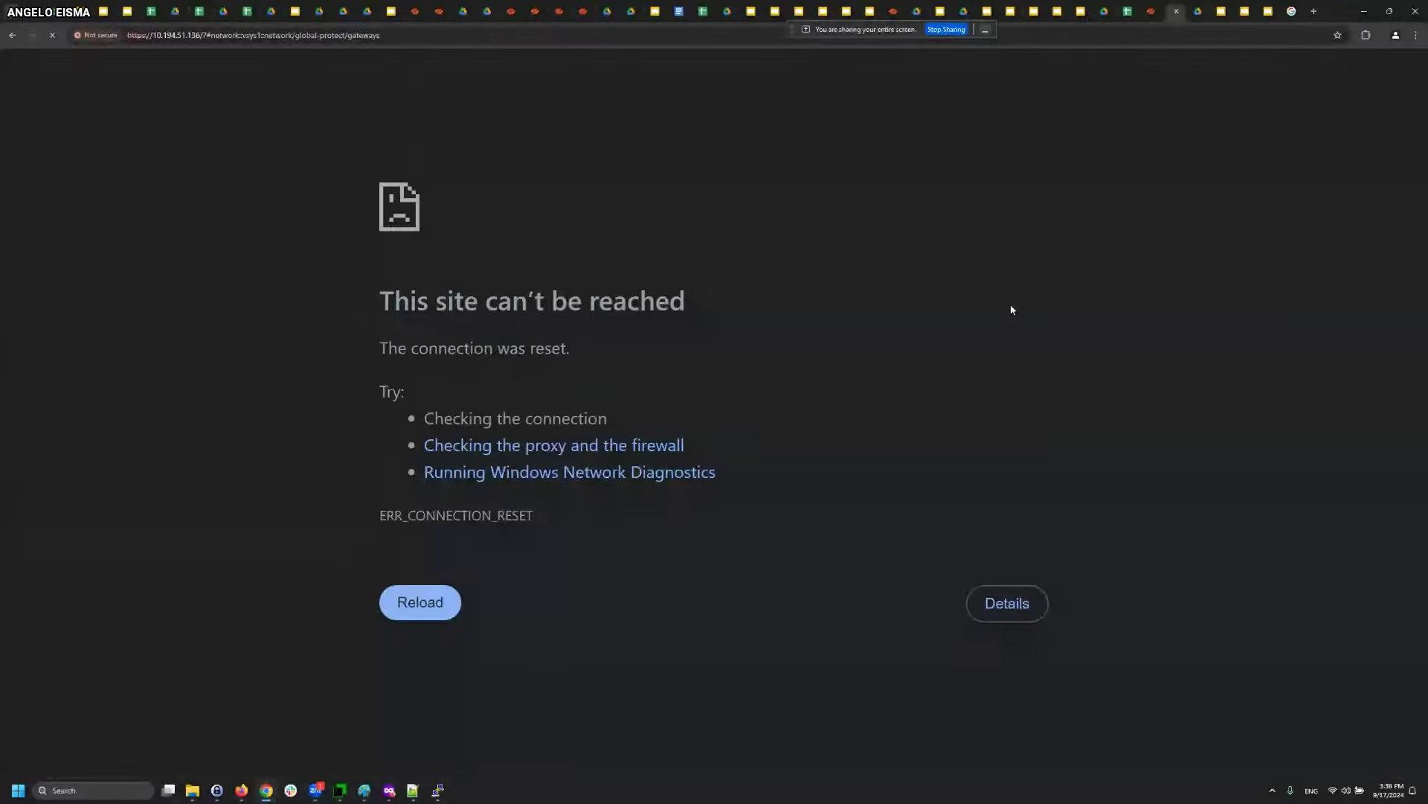
{"action": "left_click", "coordinate": [1151, 11]}
{"action": "left_click", "coordinate": [1096, 666]}
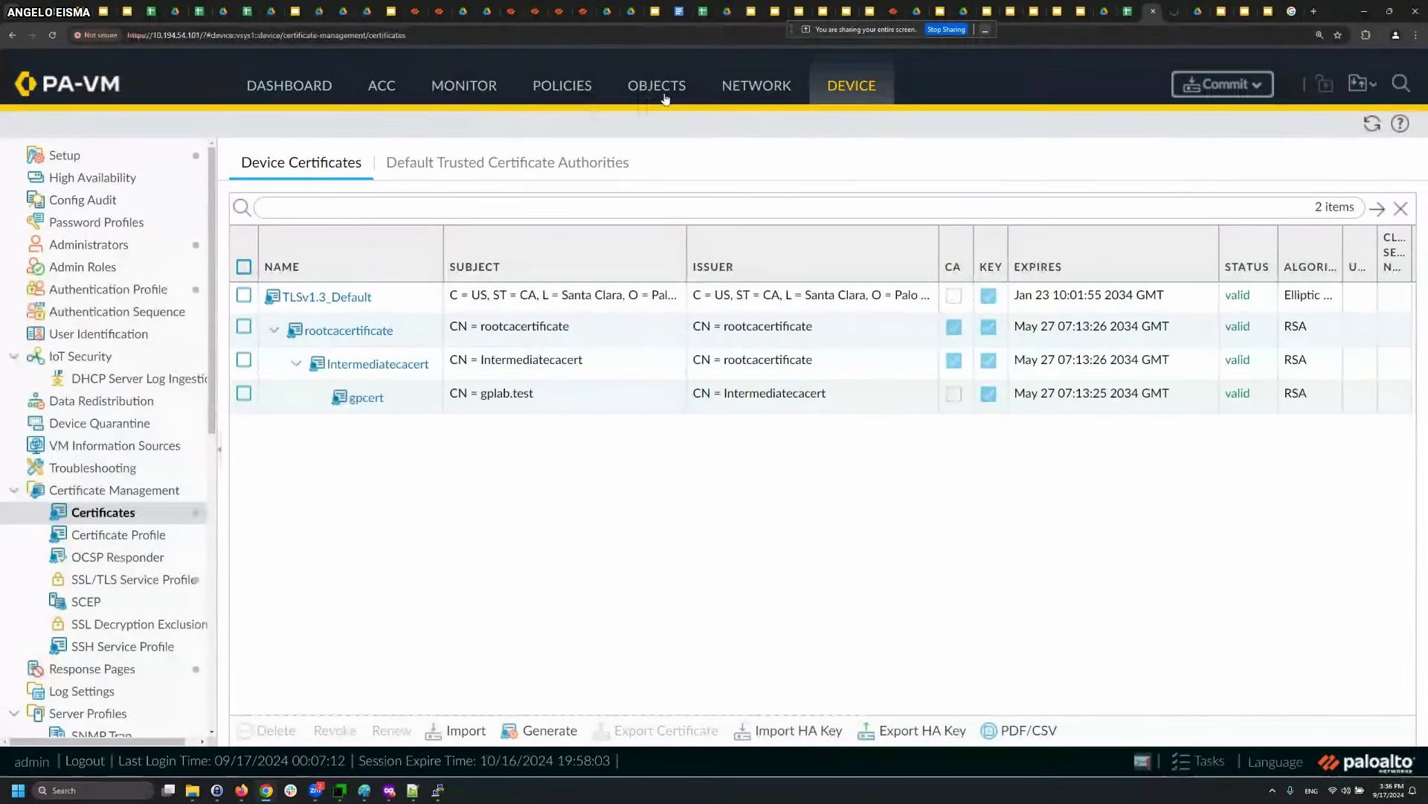
{"action": "left_click", "coordinate": [740, 96]}
{"action": "left_click", "coordinate": [105, 312]}
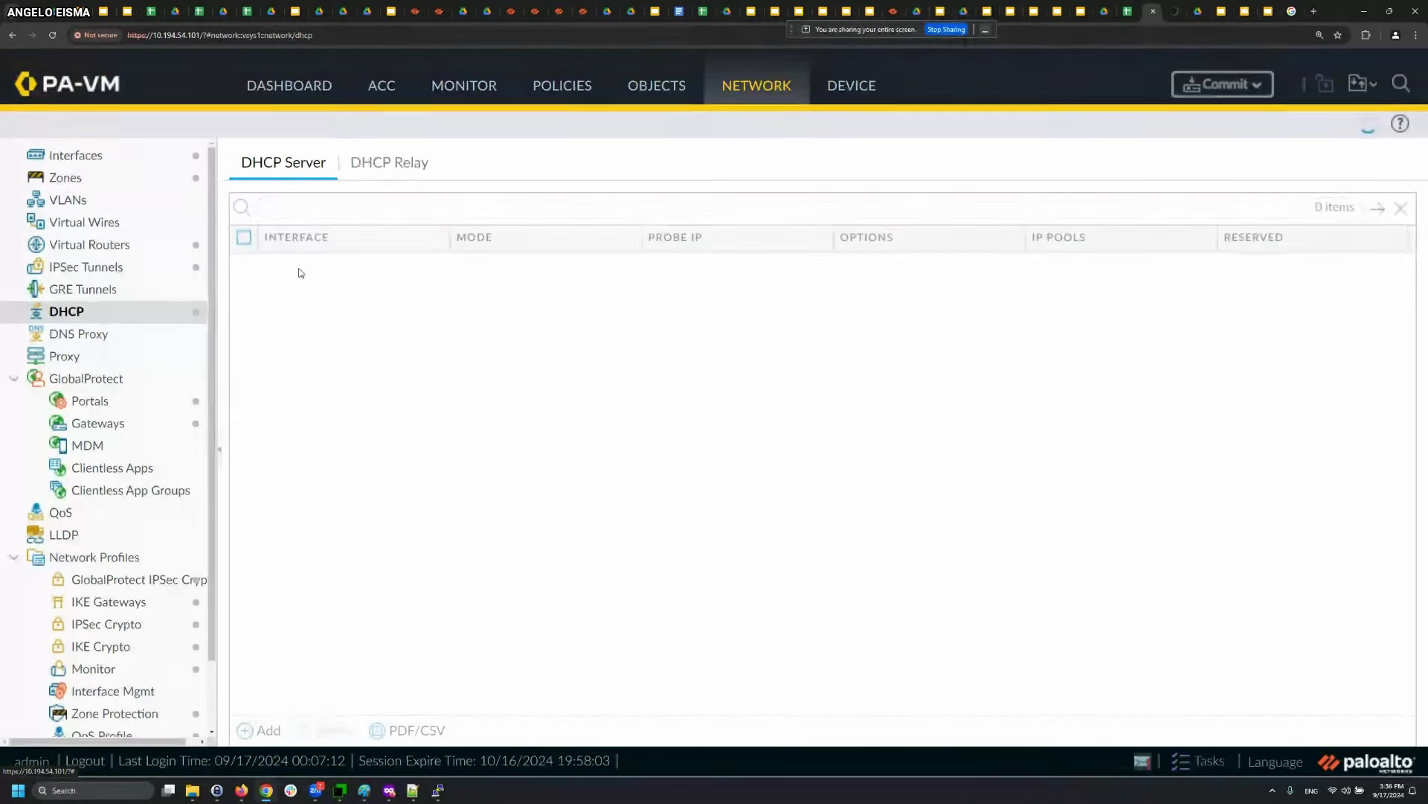
{"action": "left_click", "coordinate": [298, 266]}
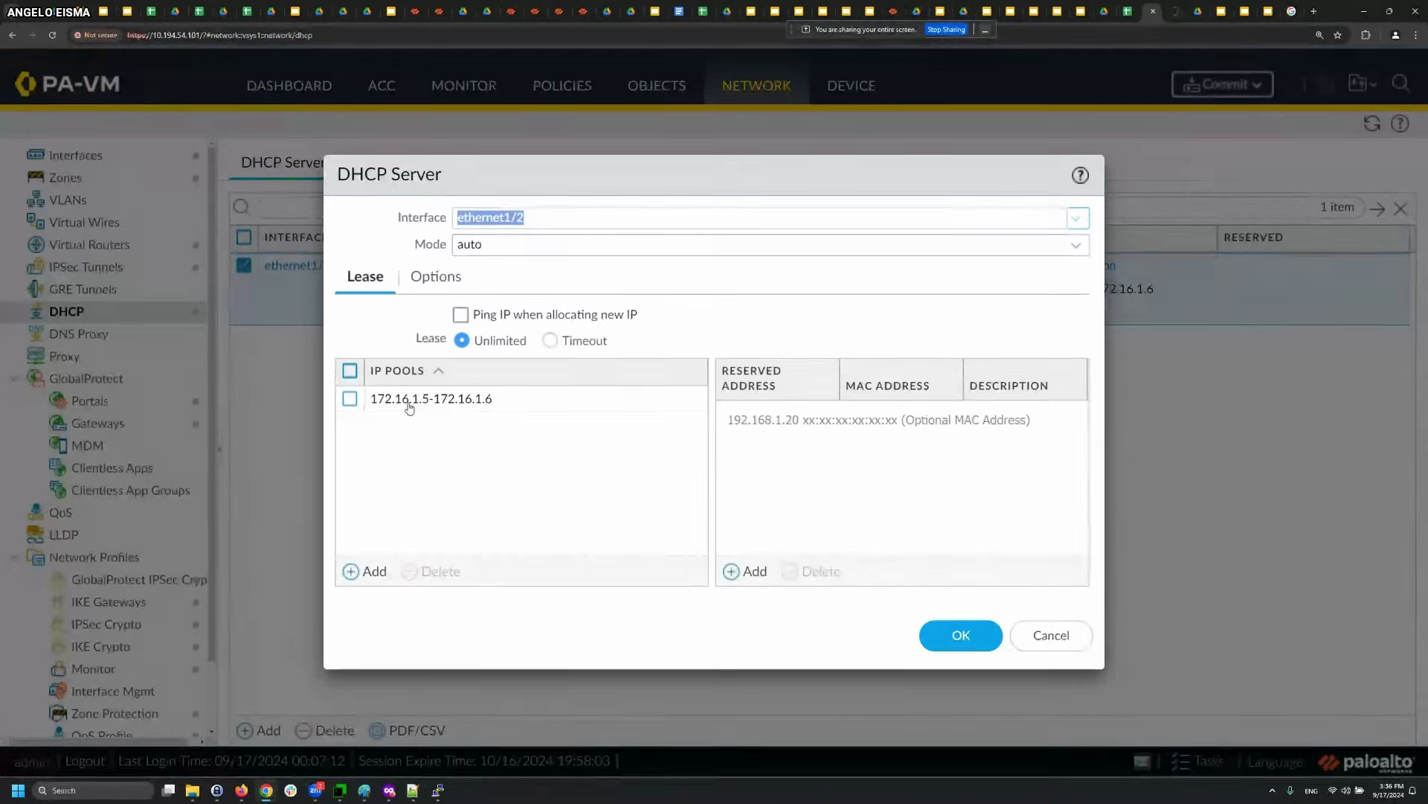
{"action": "left_click", "coordinate": [1069, 644]}
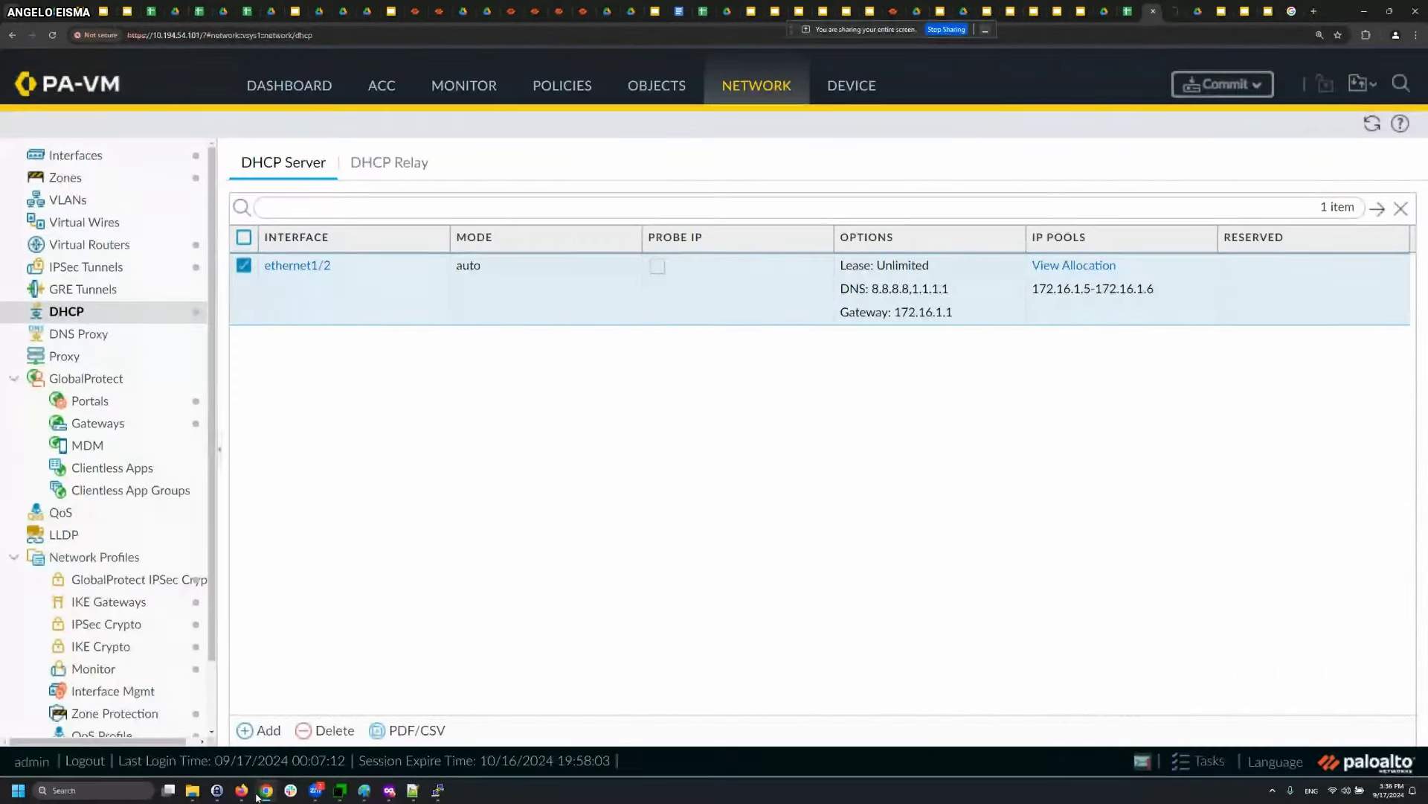
{"action": "mouse_move", "coordinate": [242, 790]}
{"action": "left_click", "coordinate": [216, 725]}
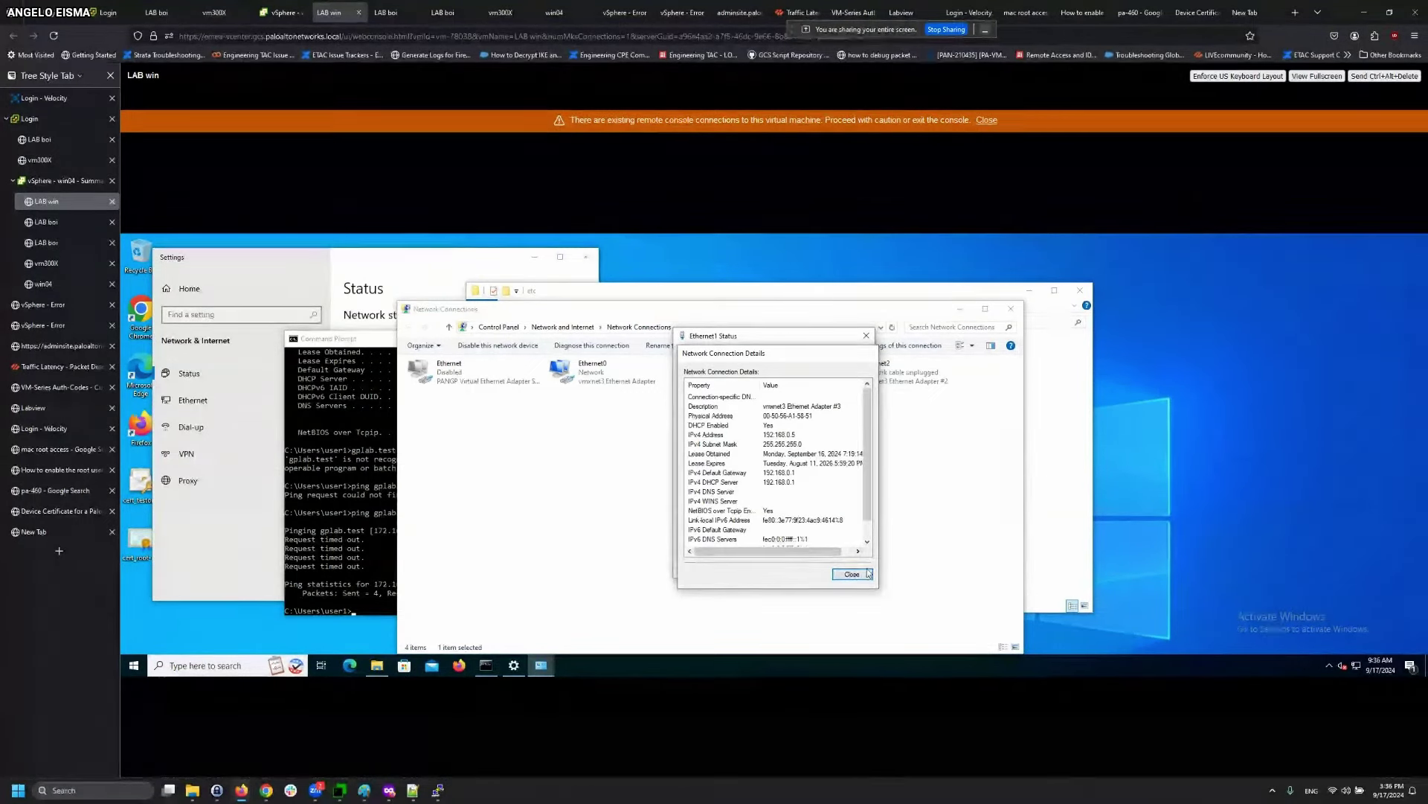
- Close Ethernet1's status window, then disable and re-enable the Ethernet1 adapter
{"action": "left_click", "coordinate": [852, 574]}
{"action": "left_click", "coordinate": [840, 573]}
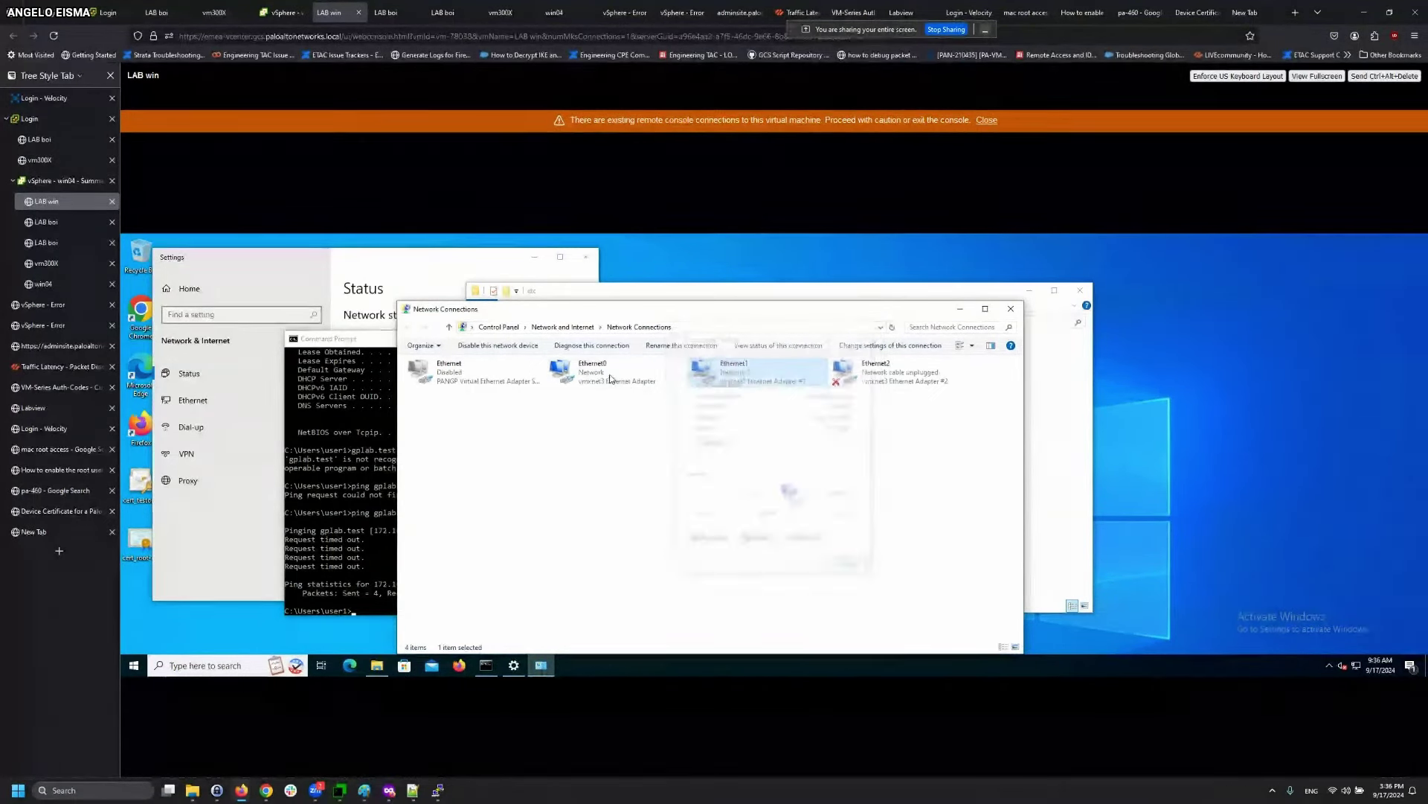
{"action": "right_click", "coordinate": [741, 374]}
{"action": "left_click", "coordinate": [726, 383]}
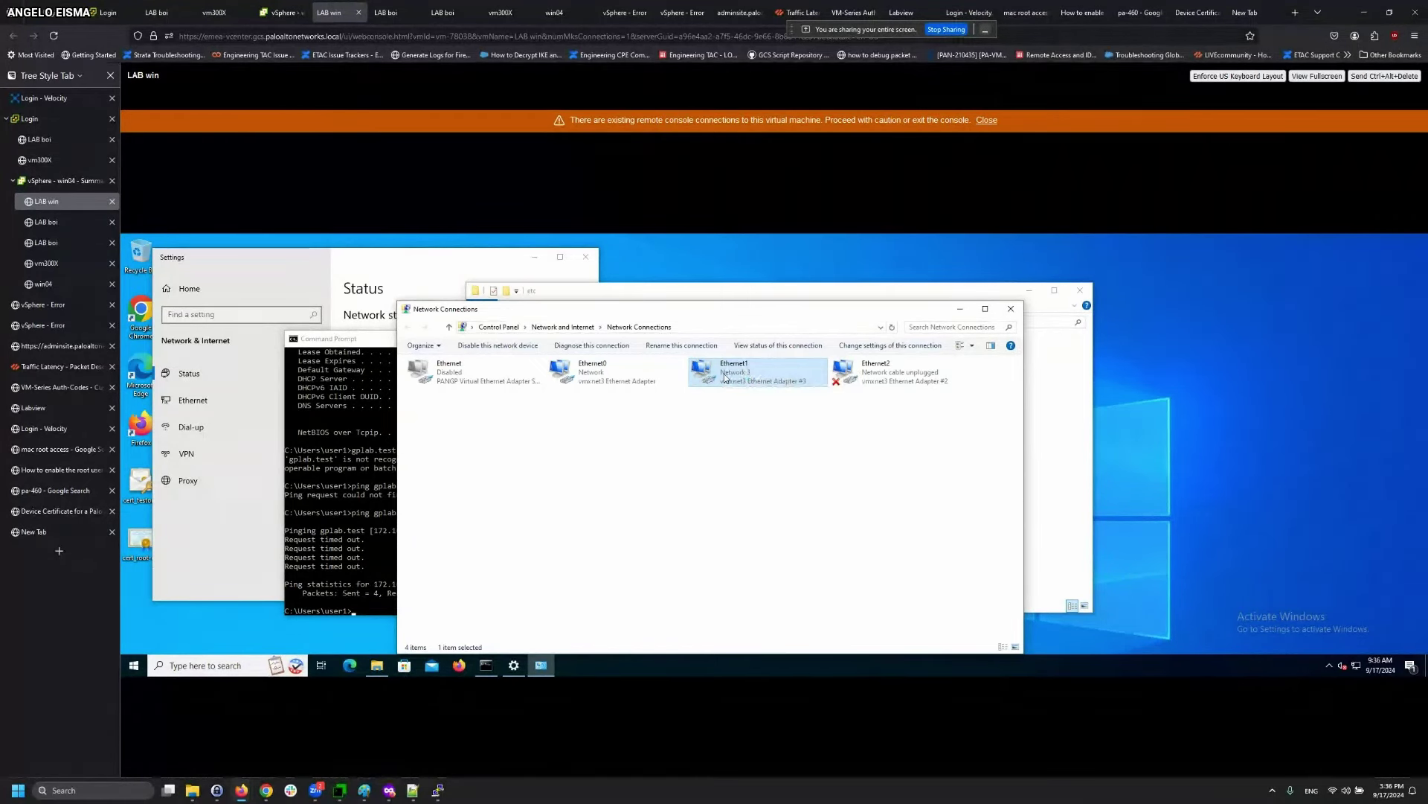
{"action": "right_click", "coordinate": [726, 377]}
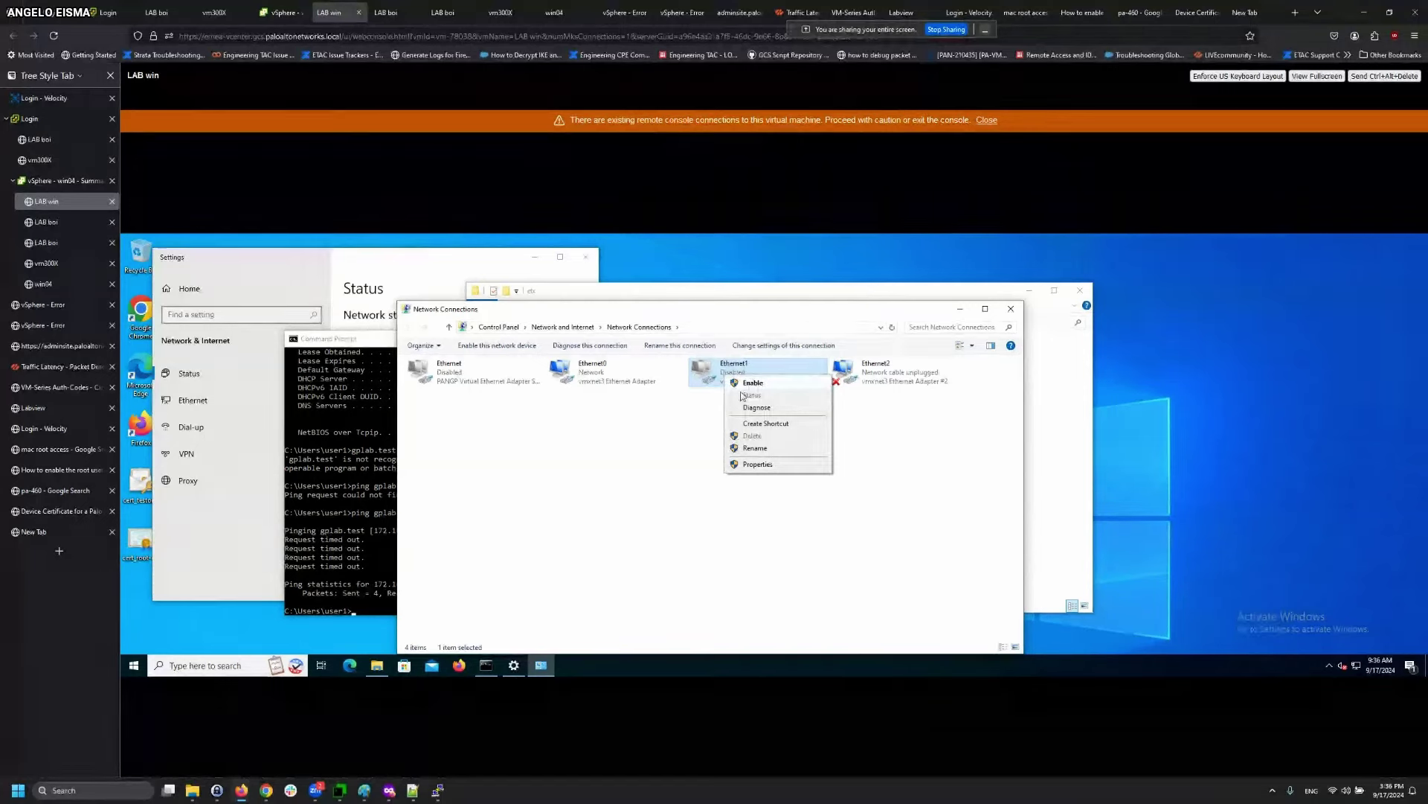
{"action": "left_click", "coordinate": [744, 383]}
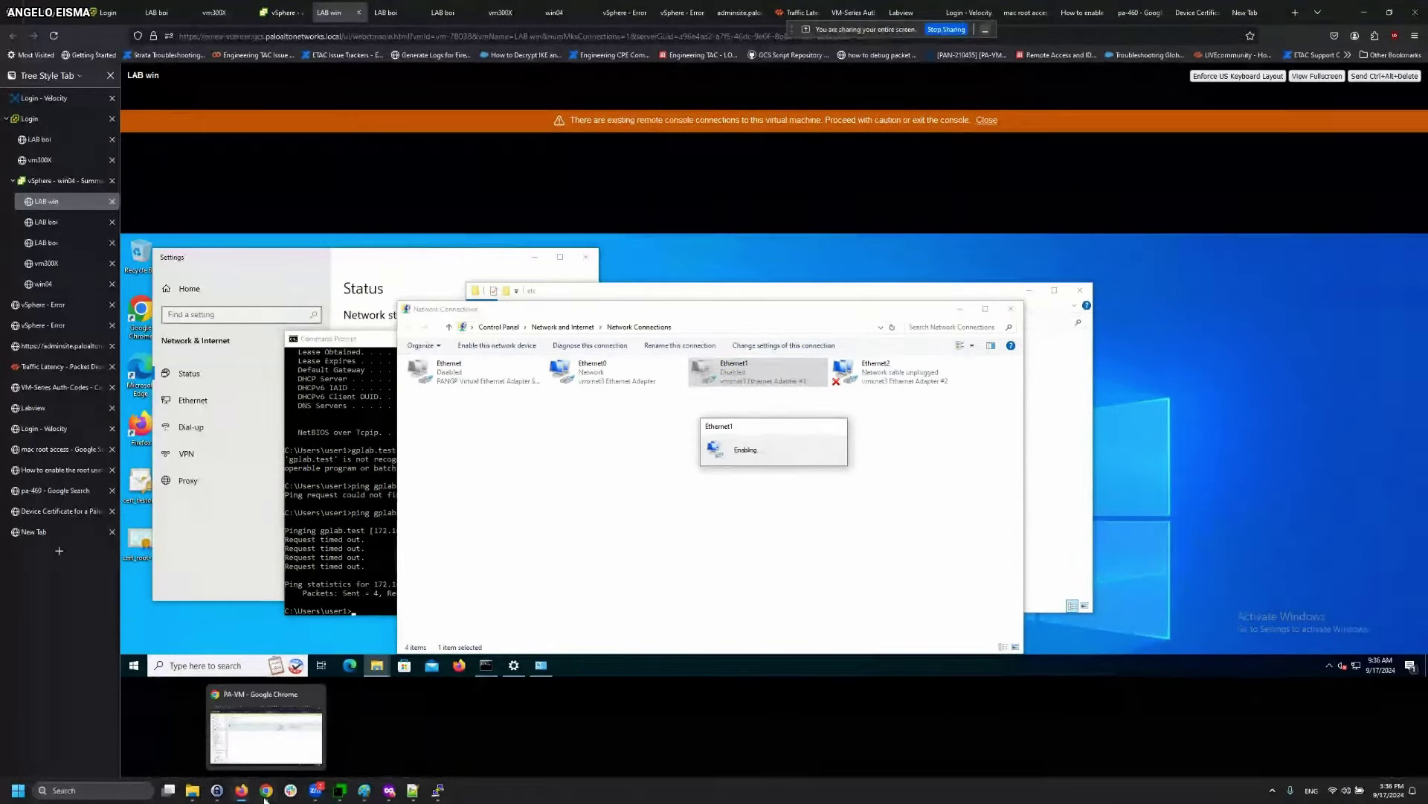
- Check the firewall's Network > GlobalProtect > Portals list
{"action": "left_click", "coordinate": [266, 718]}
{"action": "left_click", "coordinate": [90, 400]}
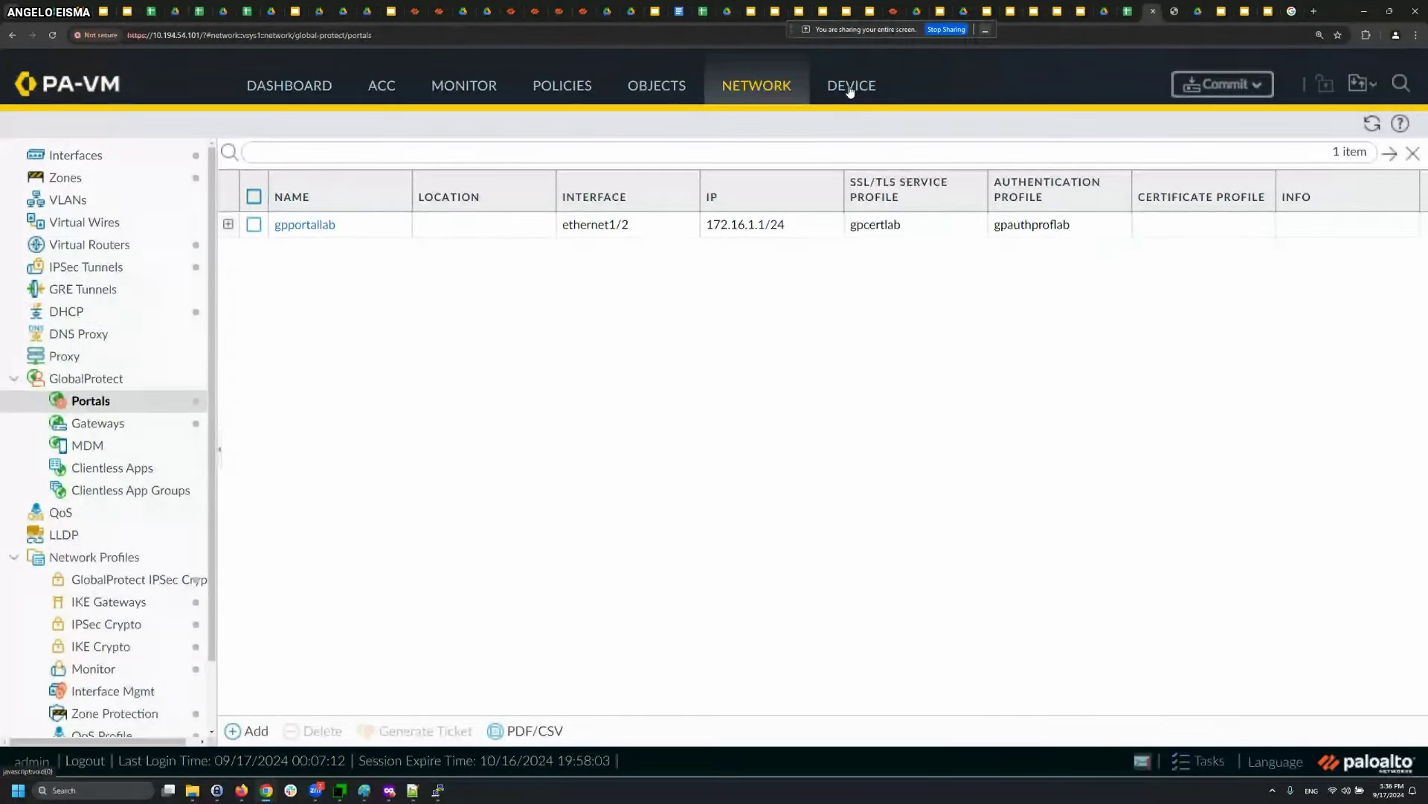
{"action": "mouse_move", "coordinate": [242, 790]}
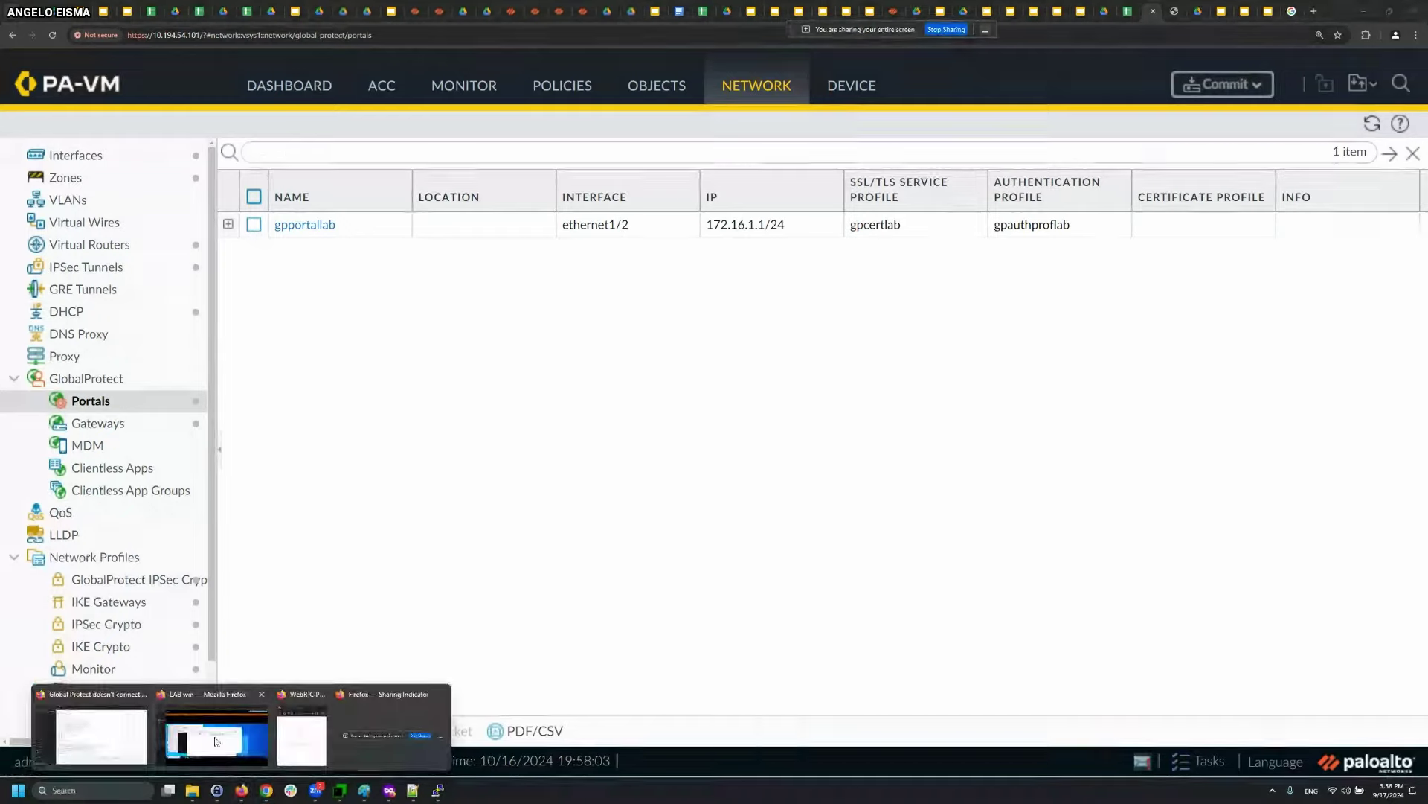
{"action": "left_click", "coordinate": [216, 741]}
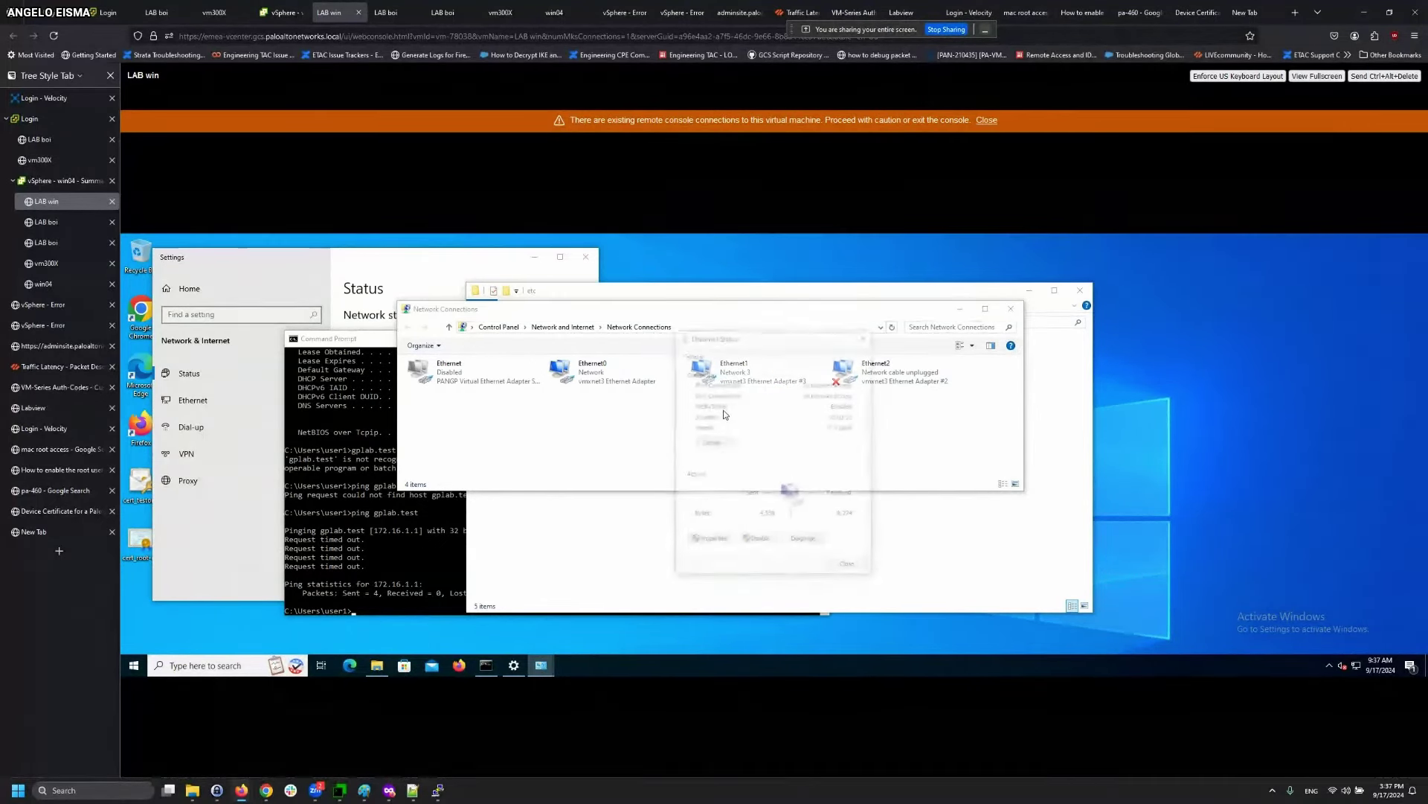
- Recheck Ethernet1's connection details and close them, leaving four adapters with Ethernet2 unplugged
{"action": "left_click", "coordinate": [724, 446]}
{"action": "left_click", "coordinate": [721, 386]}
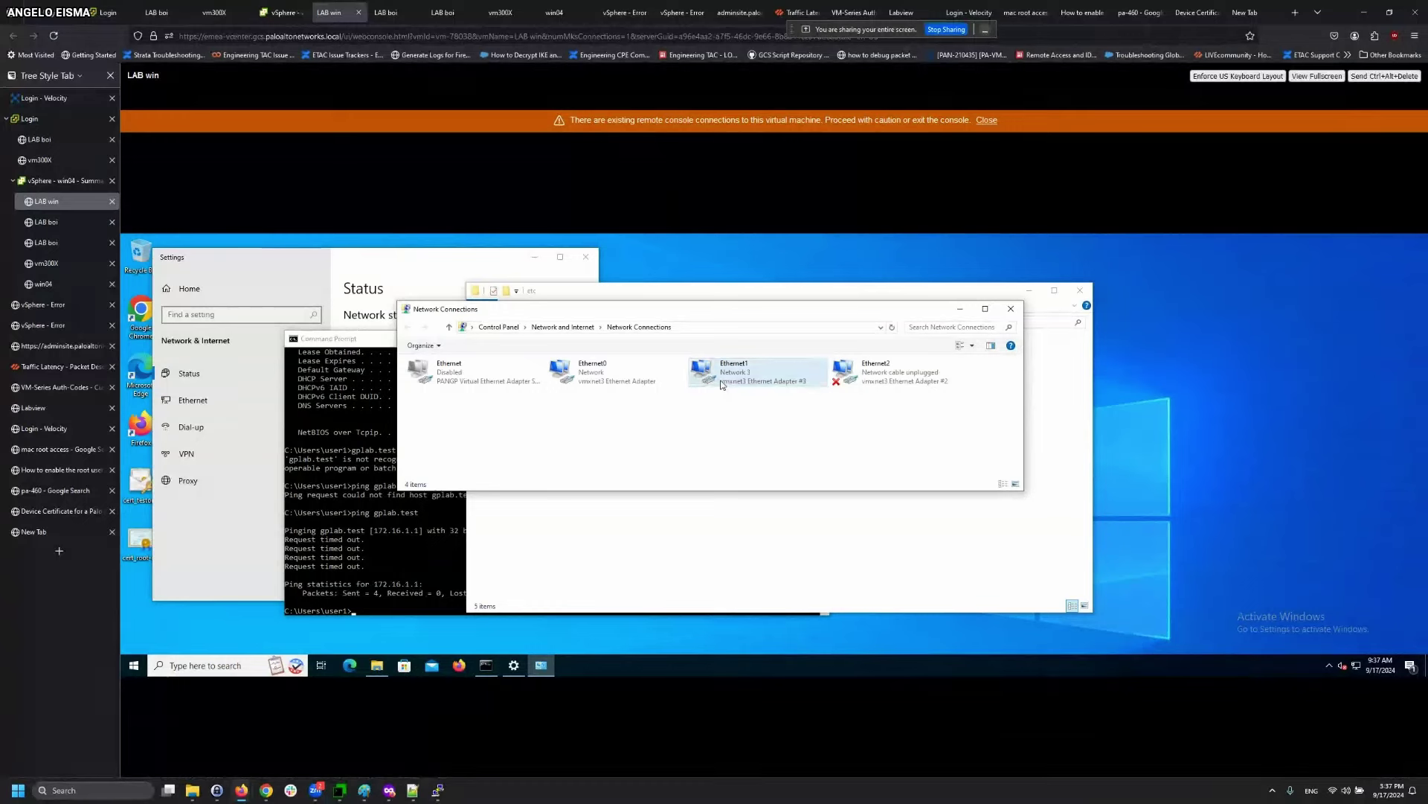
{"action": "left_click", "coordinate": [712, 443]}
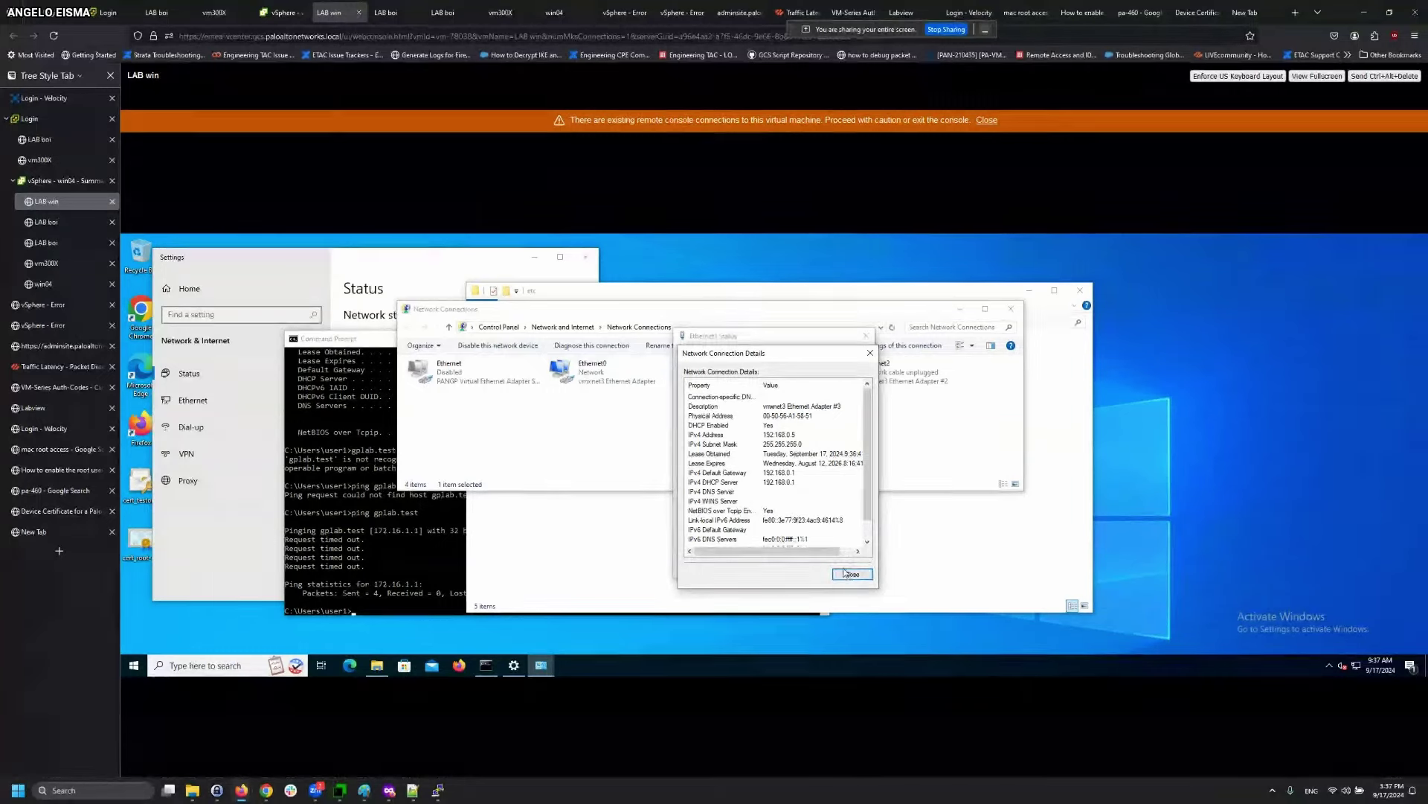
{"action": "left_click", "coordinate": [850, 569]}
{"action": "key", "text": "Escape"}
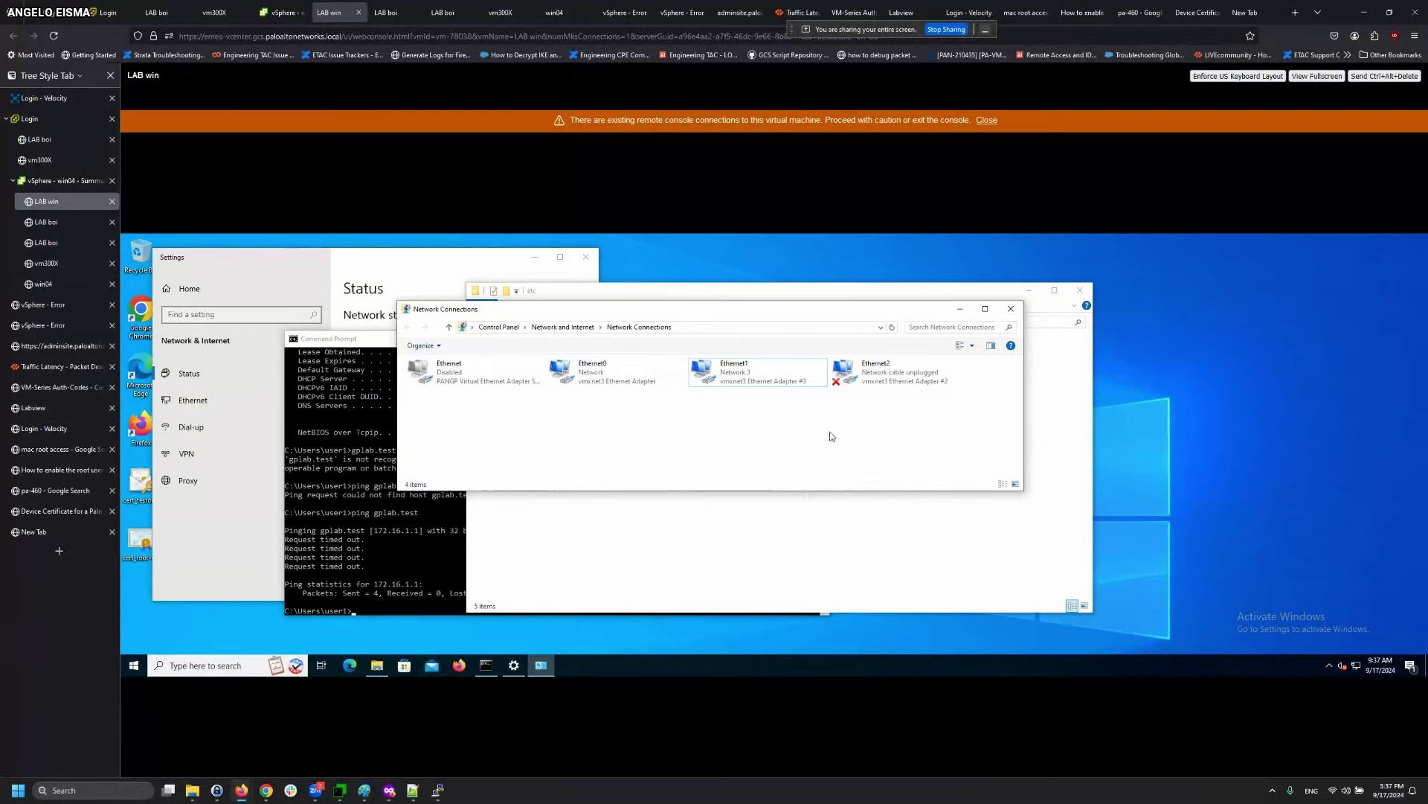
- Switch to the Copy of Lab Case Studies deck and open the Case 1 server certificate slide
{"action": "left_click", "coordinate": [291, 790]}
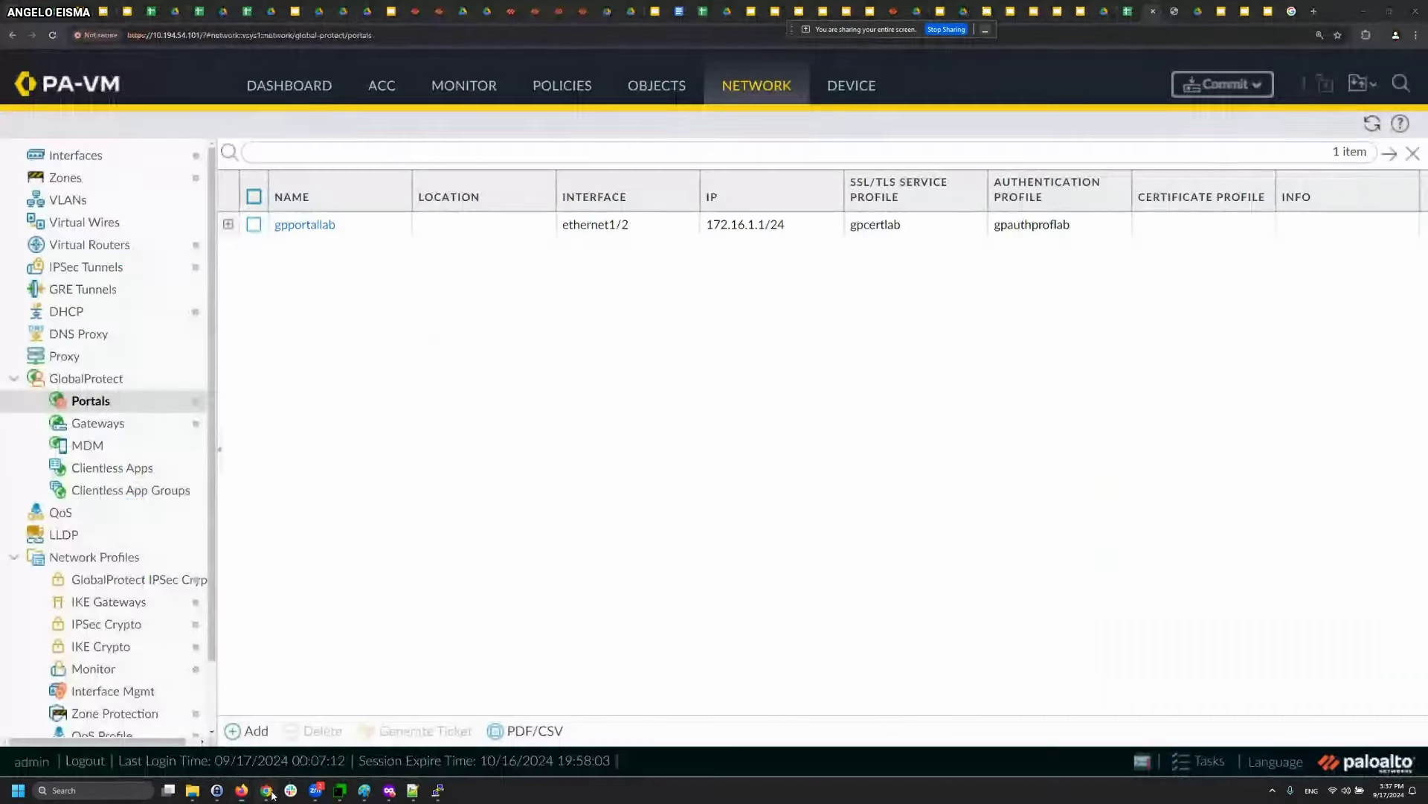
{"action": "left_click", "coordinate": [1220, 11]}
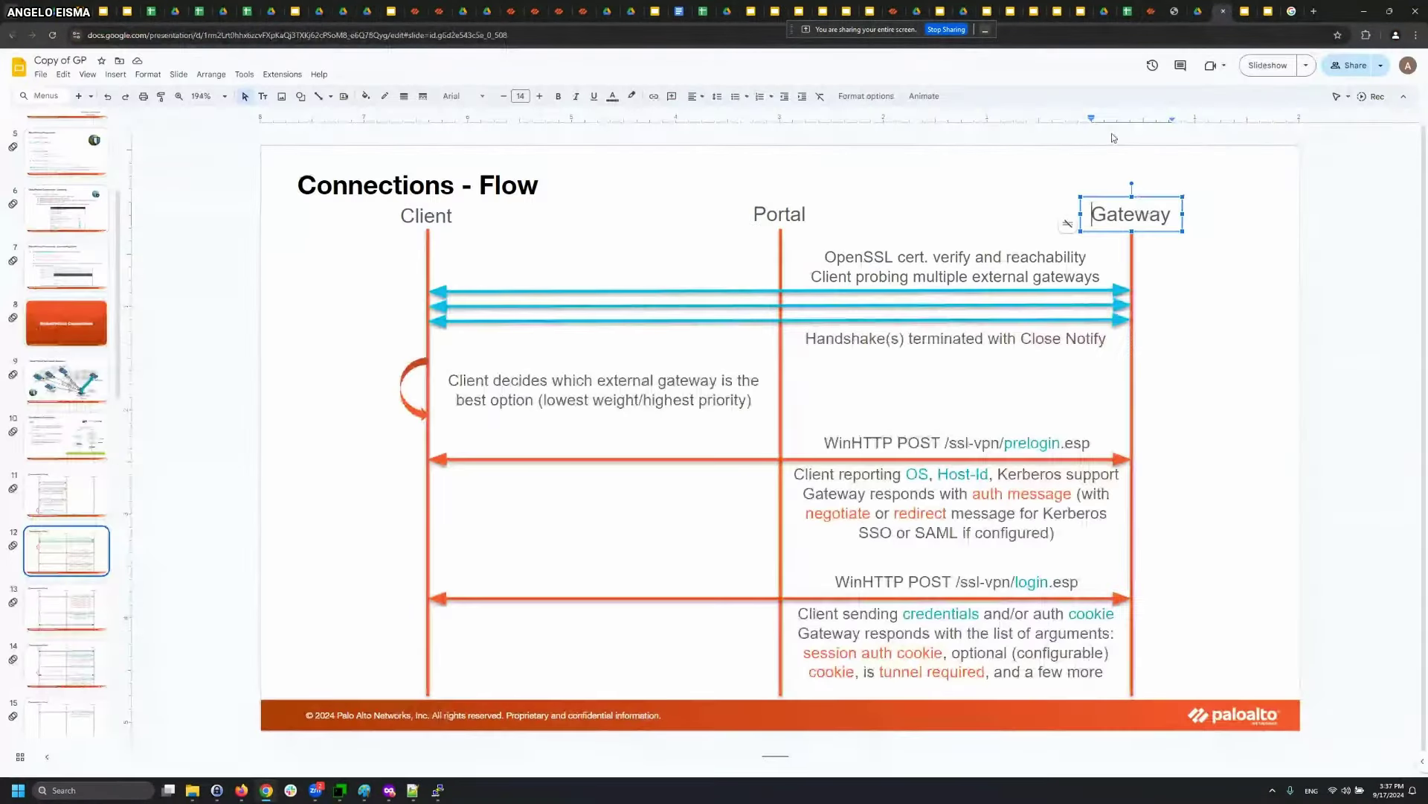
{"action": "left_click", "coordinate": [1245, 11]}
{"action": "scroll", "coordinate": [72, 247], "scroll_direction": "up", "scroll_amount": 7}
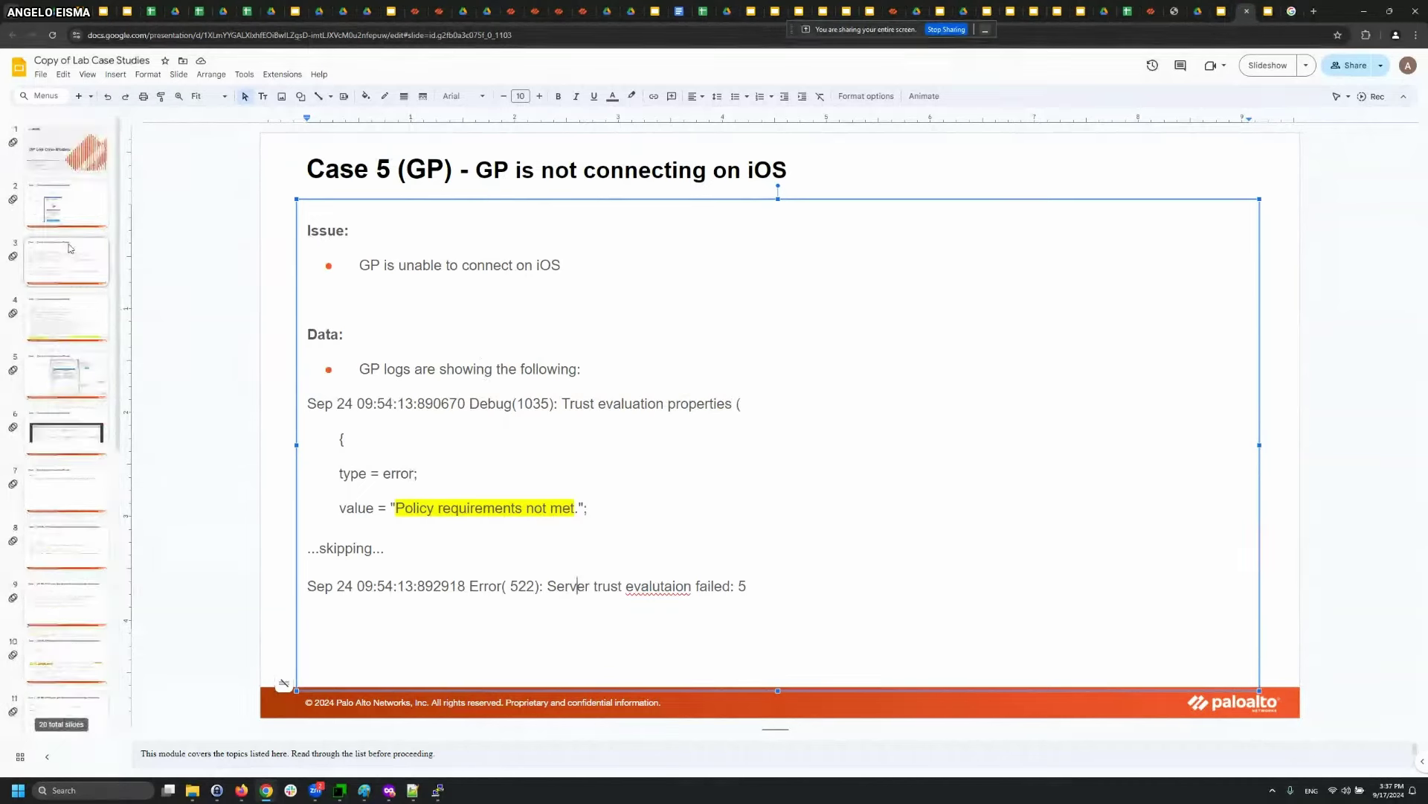
{"action": "left_click", "coordinate": [72, 210]}
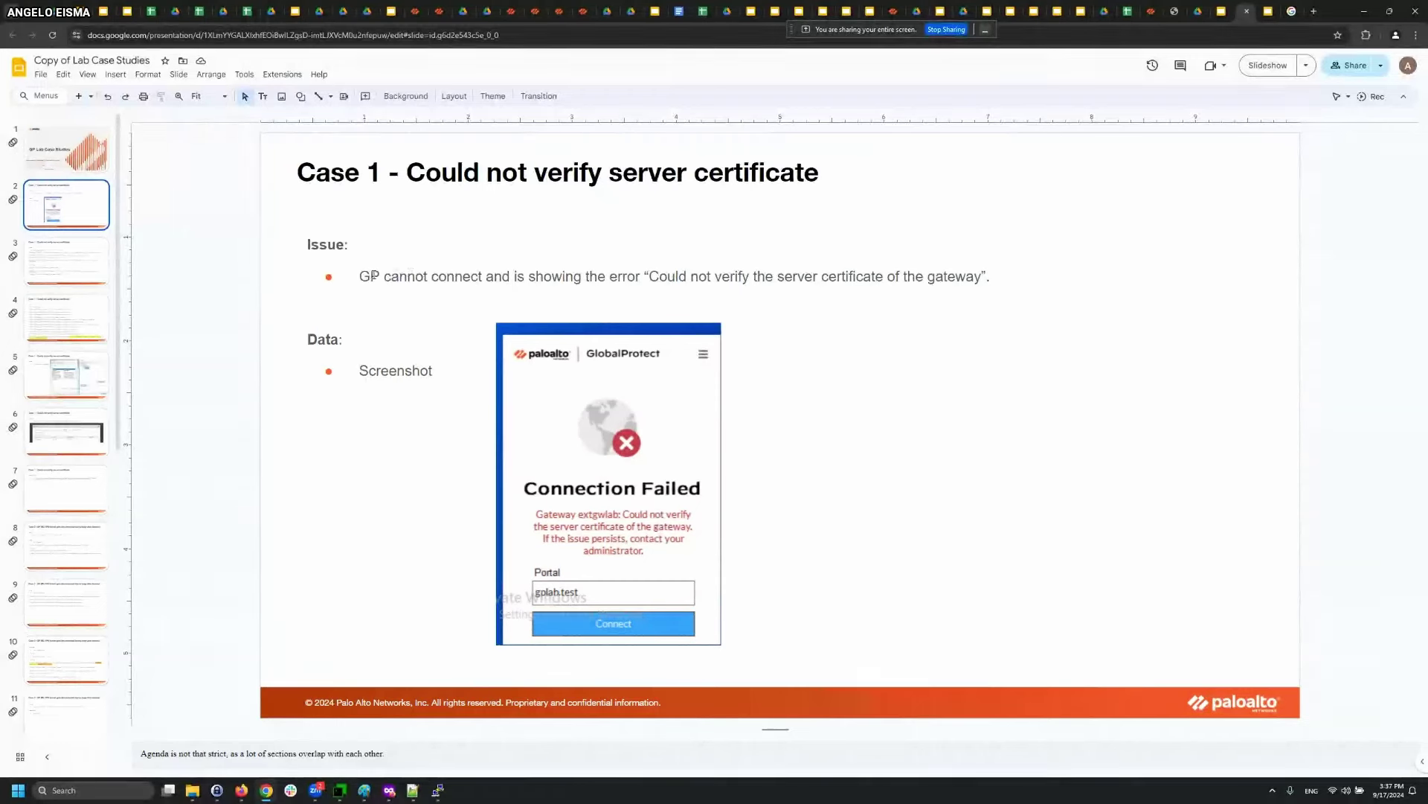
- Highlight the quoted server certificate error, then show slide 3's pan_gp_event.log entries
{"action": "left_click", "coordinate": [370, 277]}
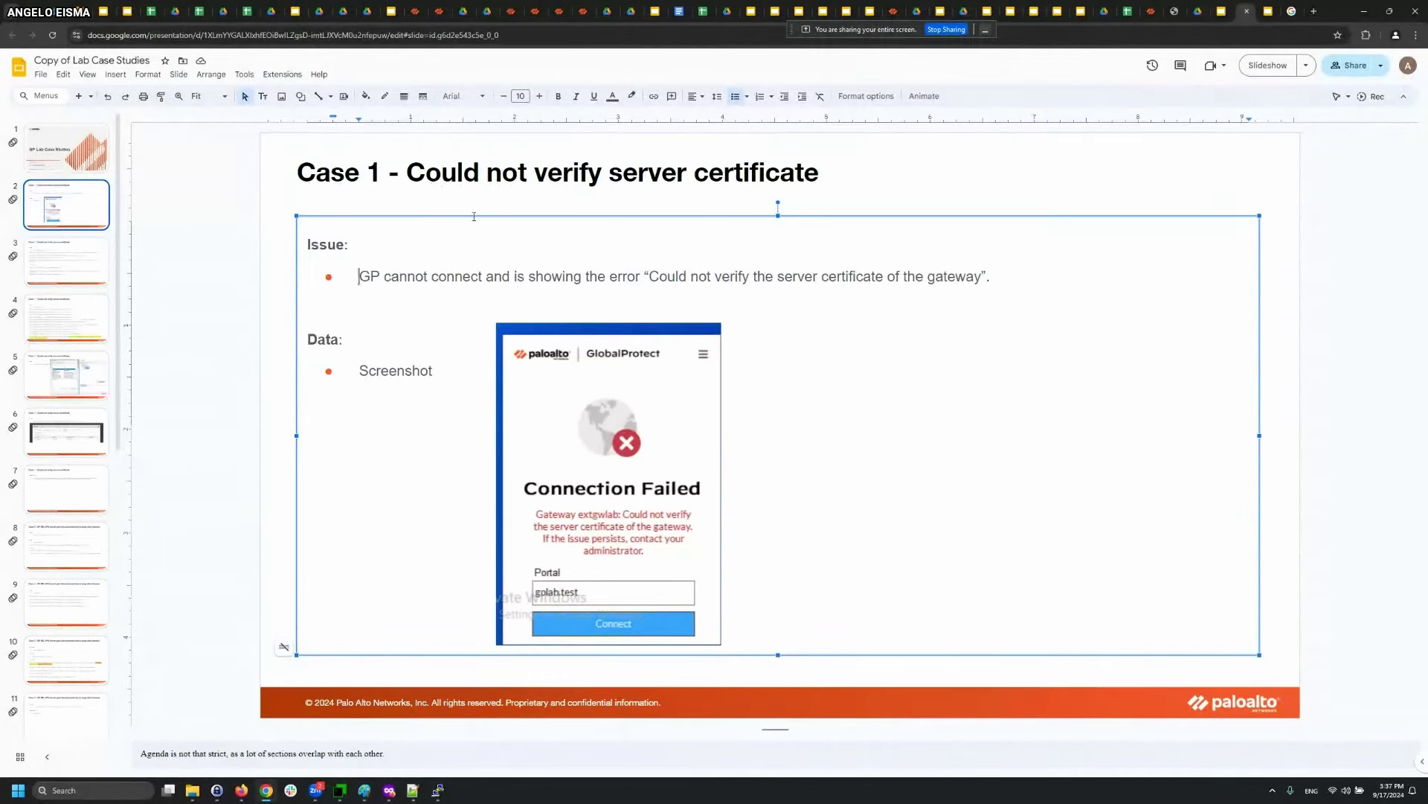
{"action": "double_click", "coordinate": [444, 173]}
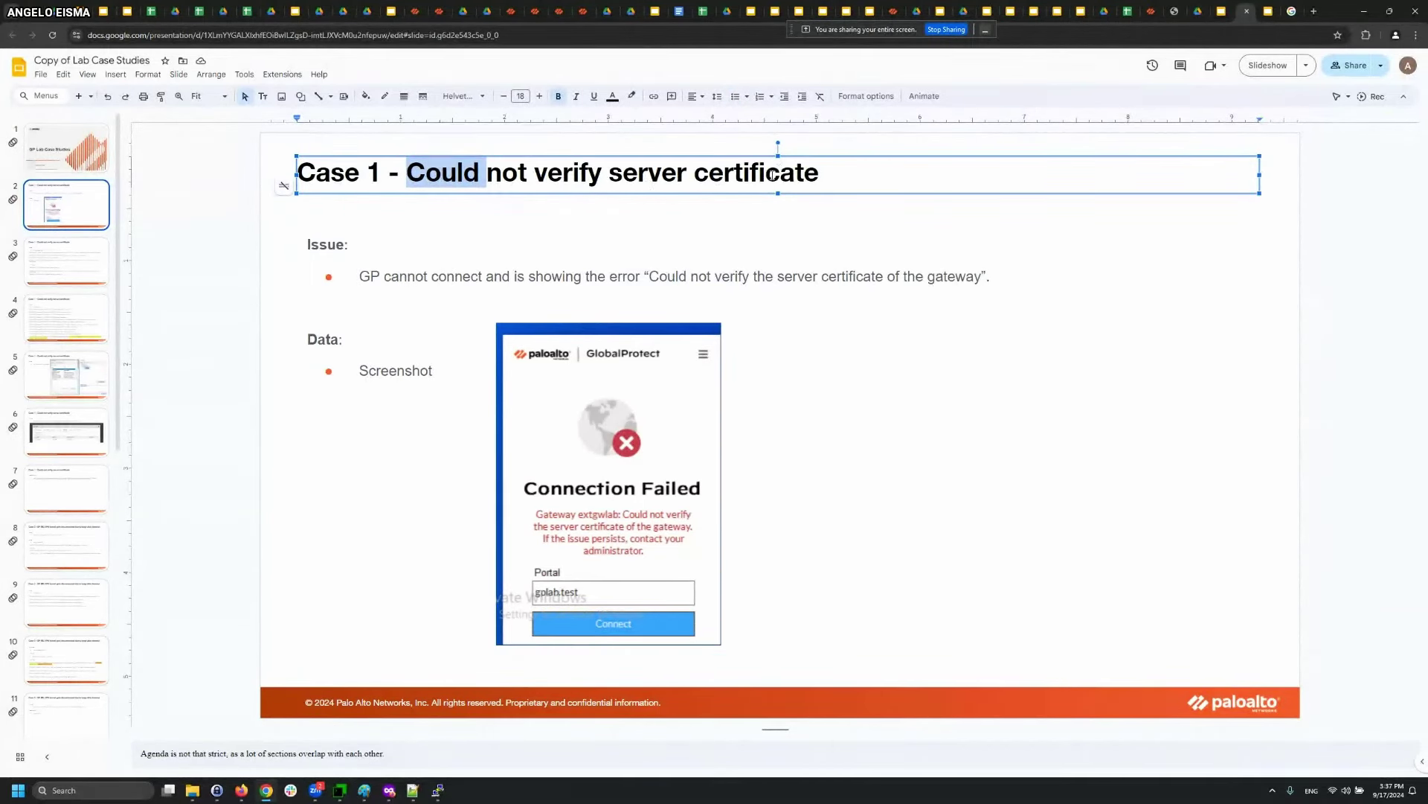
{"action": "left_click_drag", "start_coordinate": [649, 276], "coordinate": [870, 278]}
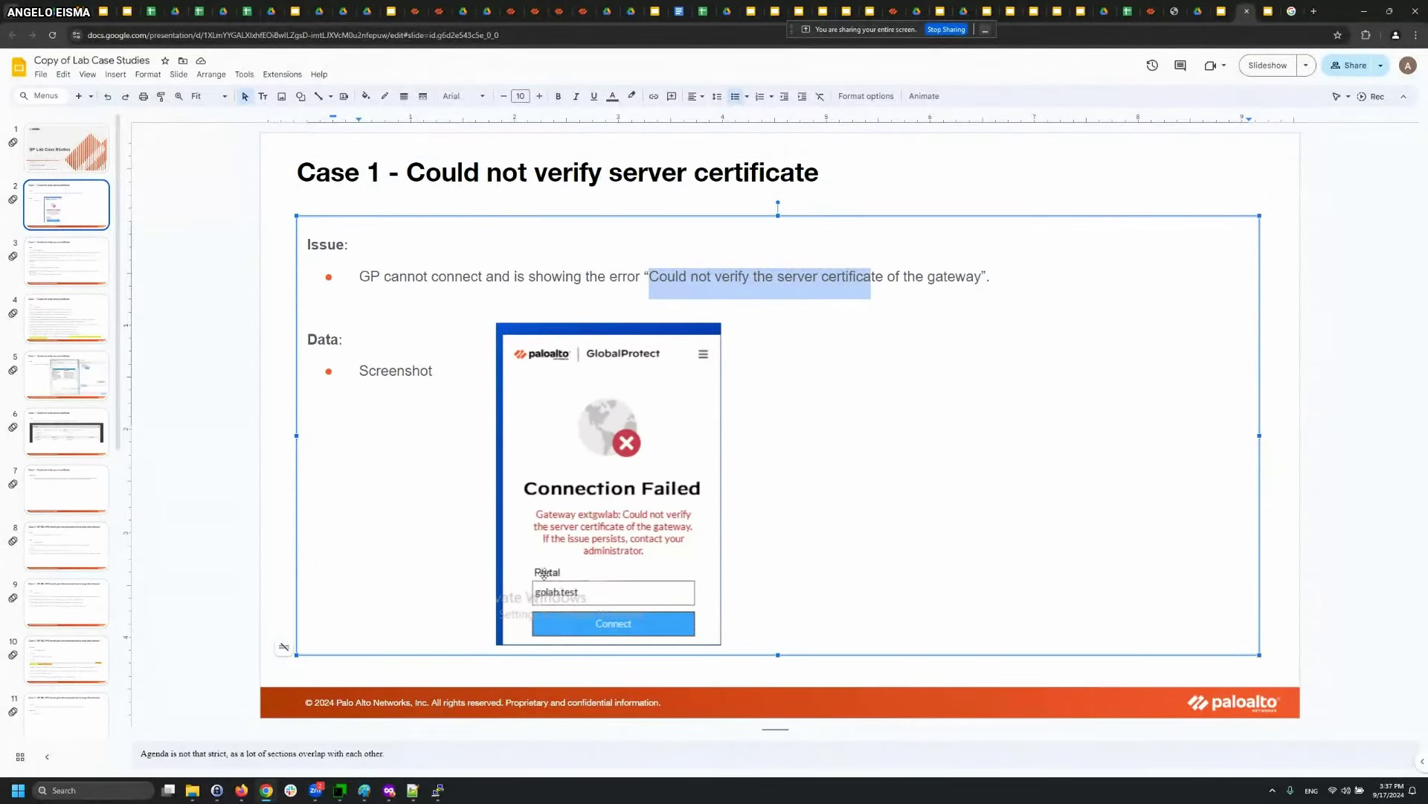
{"action": "left_click", "coordinate": [84, 268]}
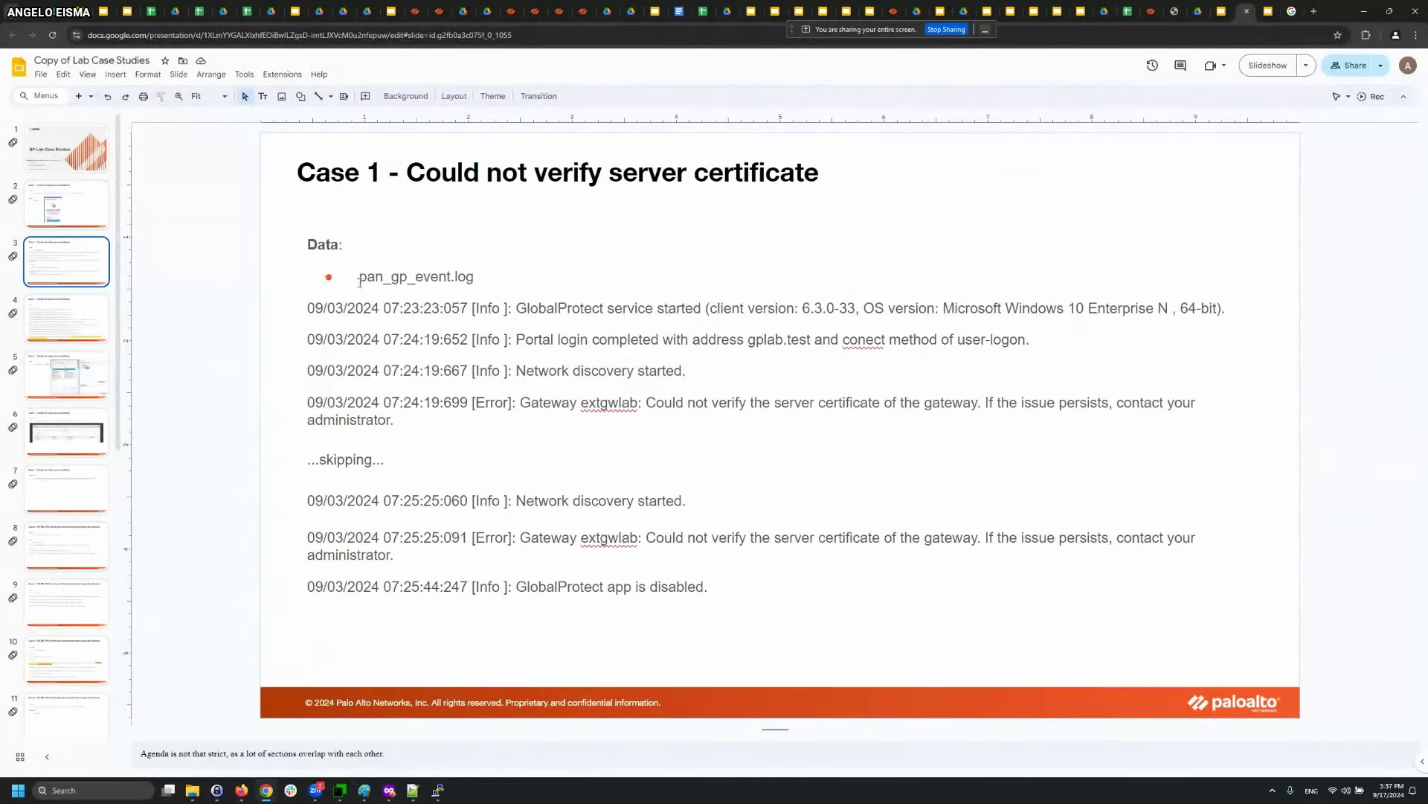
- Highlight pan_gp_event.log and its service started, portal login and network discovery entries
{"action": "left_click_drag", "start_coordinate": [360, 280], "coordinate": [473, 269]}
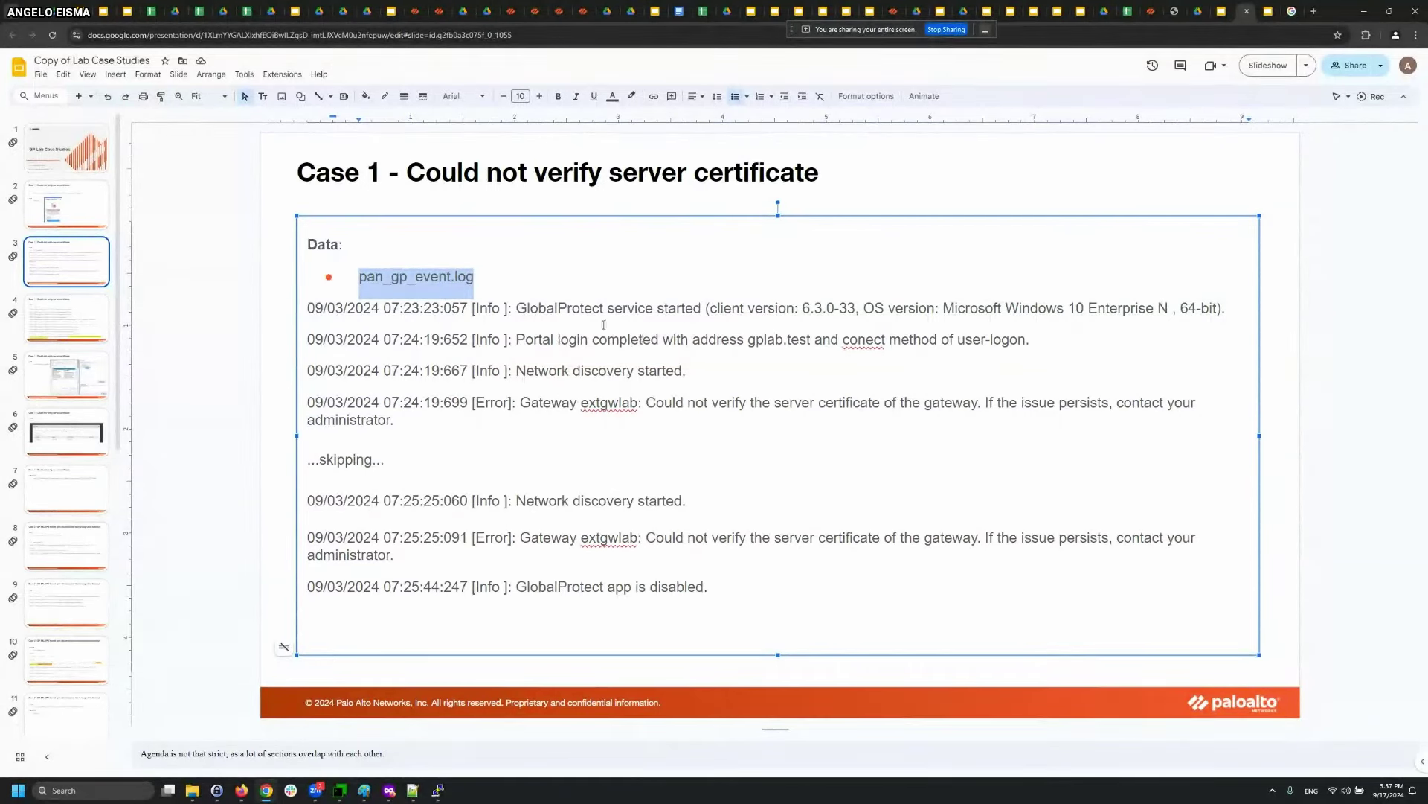
{"action": "left_click_drag", "start_coordinate": [516, 308], "coordinate": [723, 308]}
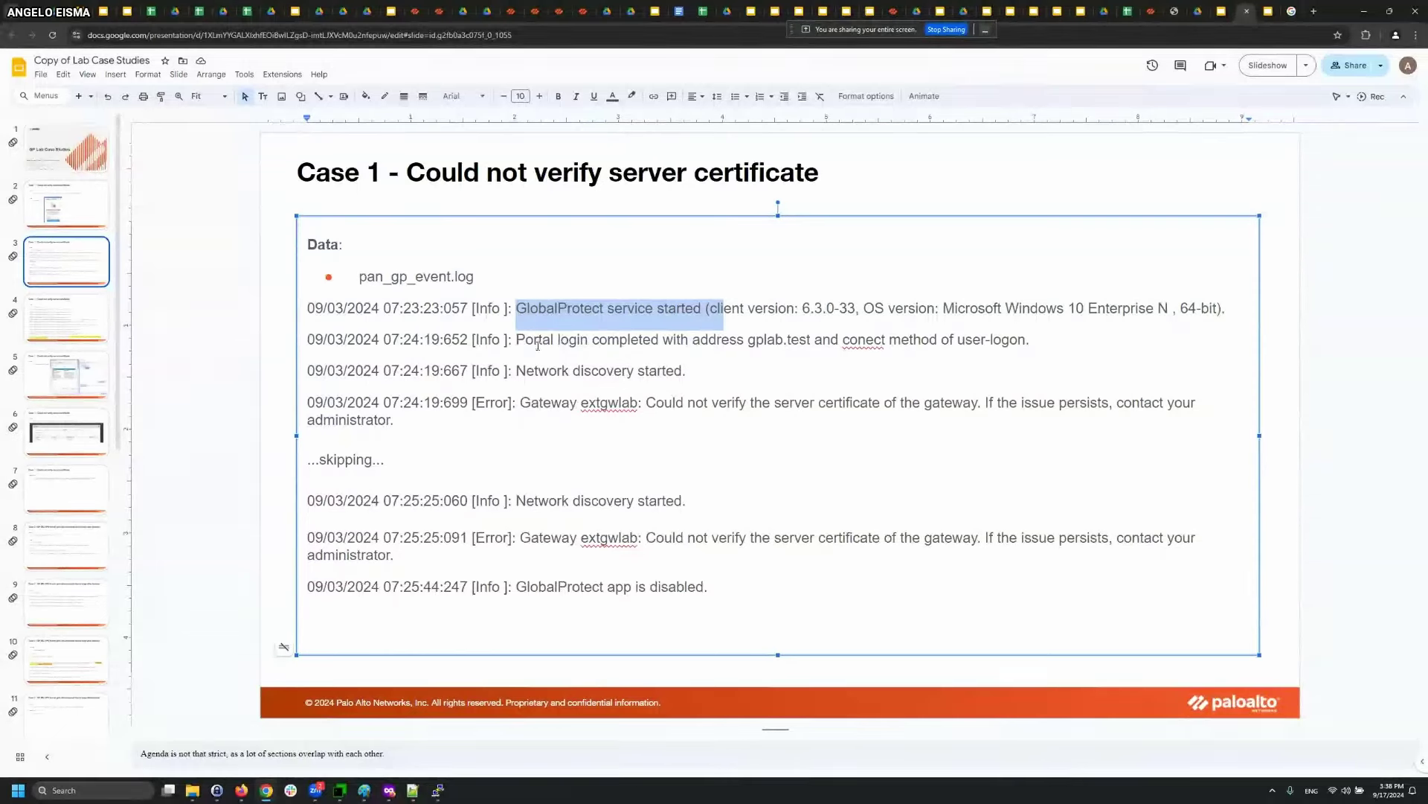
{"action": "left_click_drag", "start_coordinate": [516, 340], "coordinate": [739, 351]}
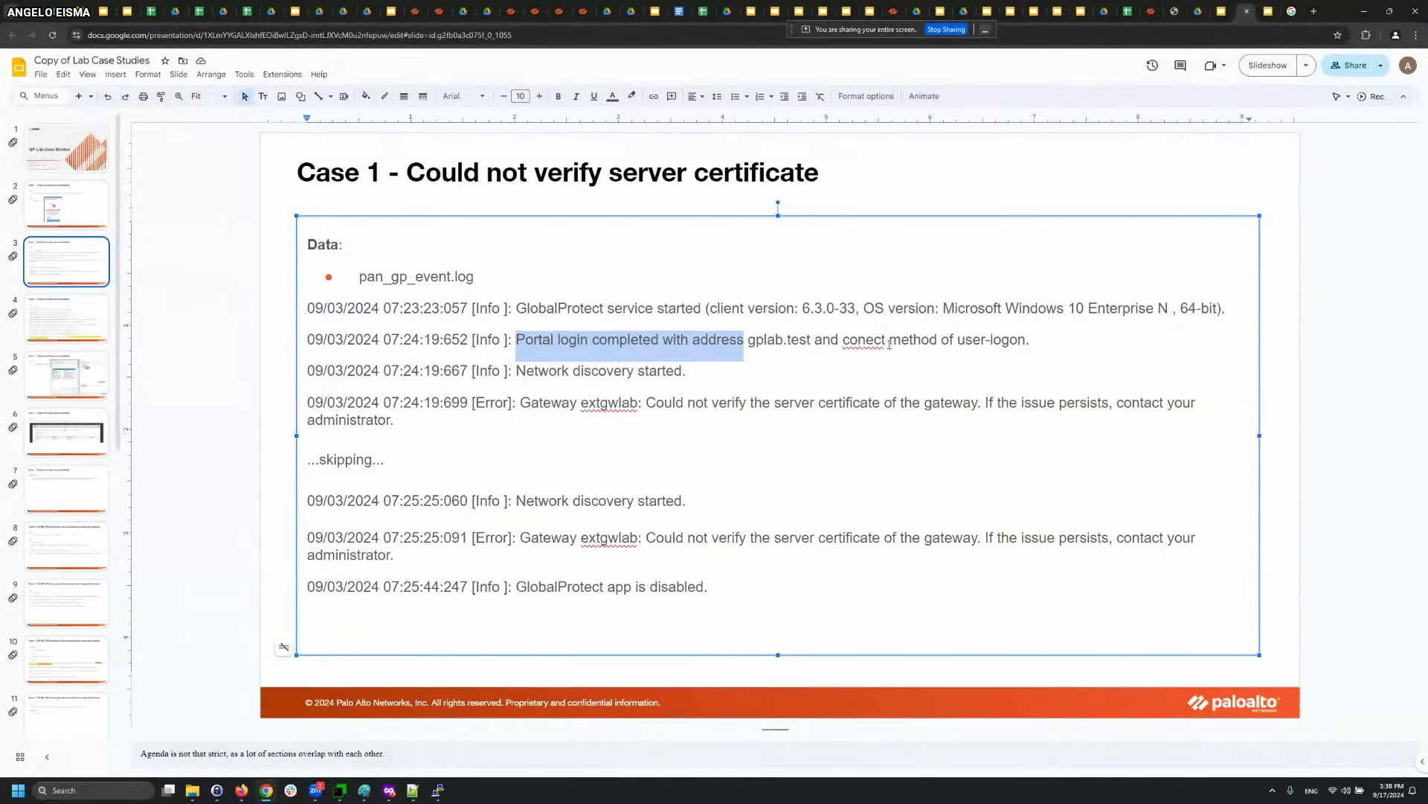
{"action": "left_click_drag", "start_coordinate": [890, 343], "coordinate": [943, 347]}
{"action": "left_click_drag", "start_coordinate": [516, 371], "coordinate": [686, 372]}
- Highlight the gateway's could-not-verify server certificate error, then open slide 4's PanGPS.log trace
{"action": "left_click", "coordinate": [645, 402]}
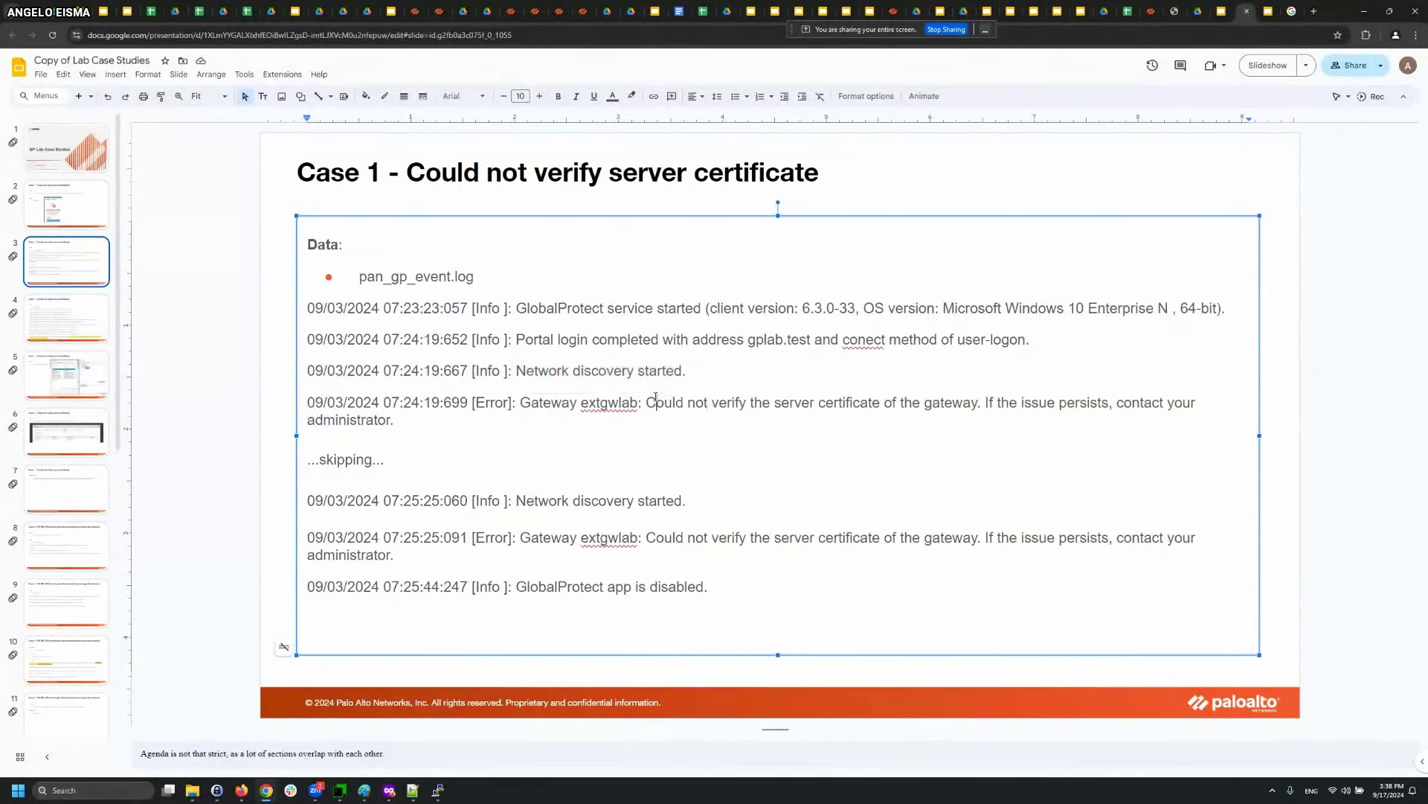
{"action": "mouse_move", "coordinate": [520, 402]}
{"action": "left_mouse_down"}
{"action": "mouse_move", "coordinate": [951, 404]}
{"action": "mouse_move", "coordinate": [520, 403]}
{"action": "left_mouse_up"}
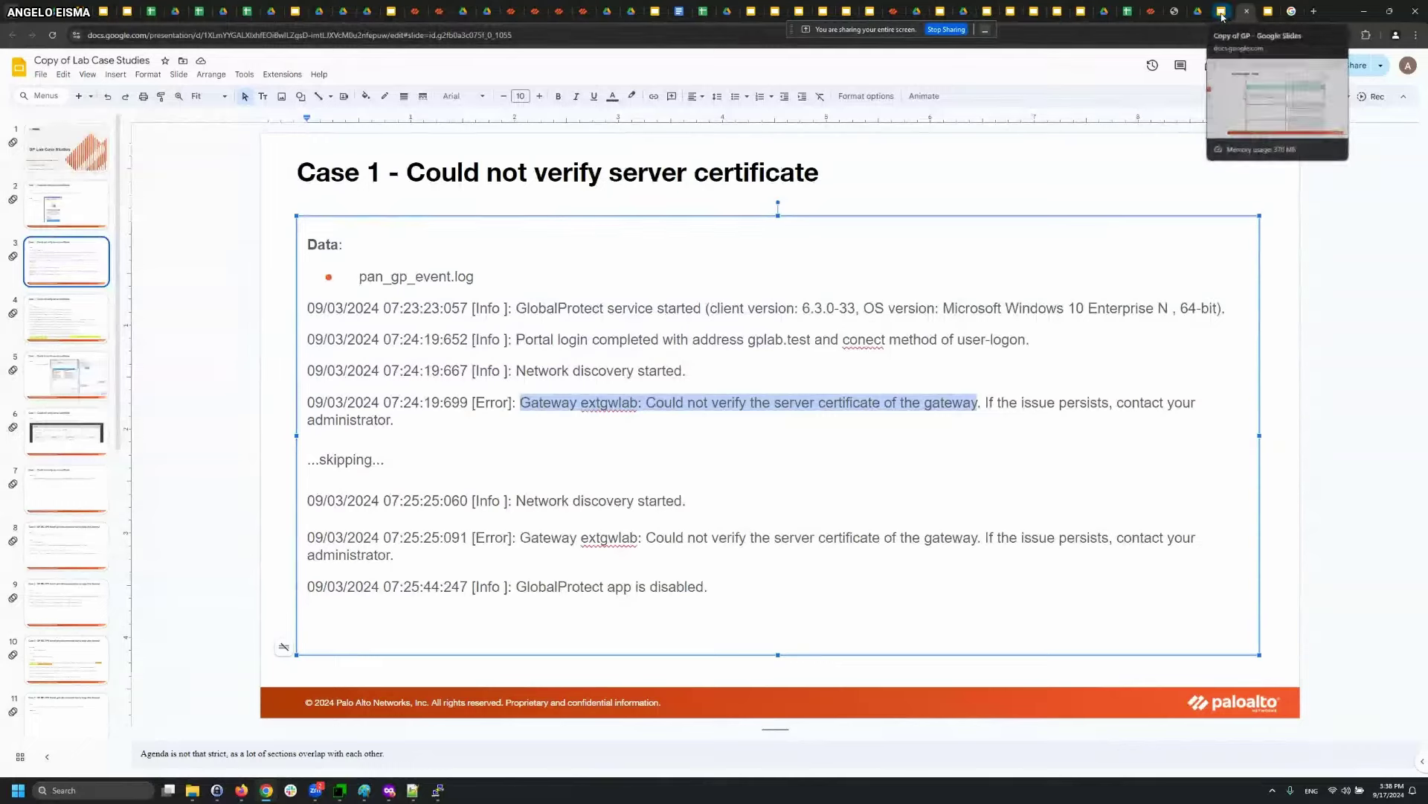
{"action": "left_click", "coordinate": [972, 403]}
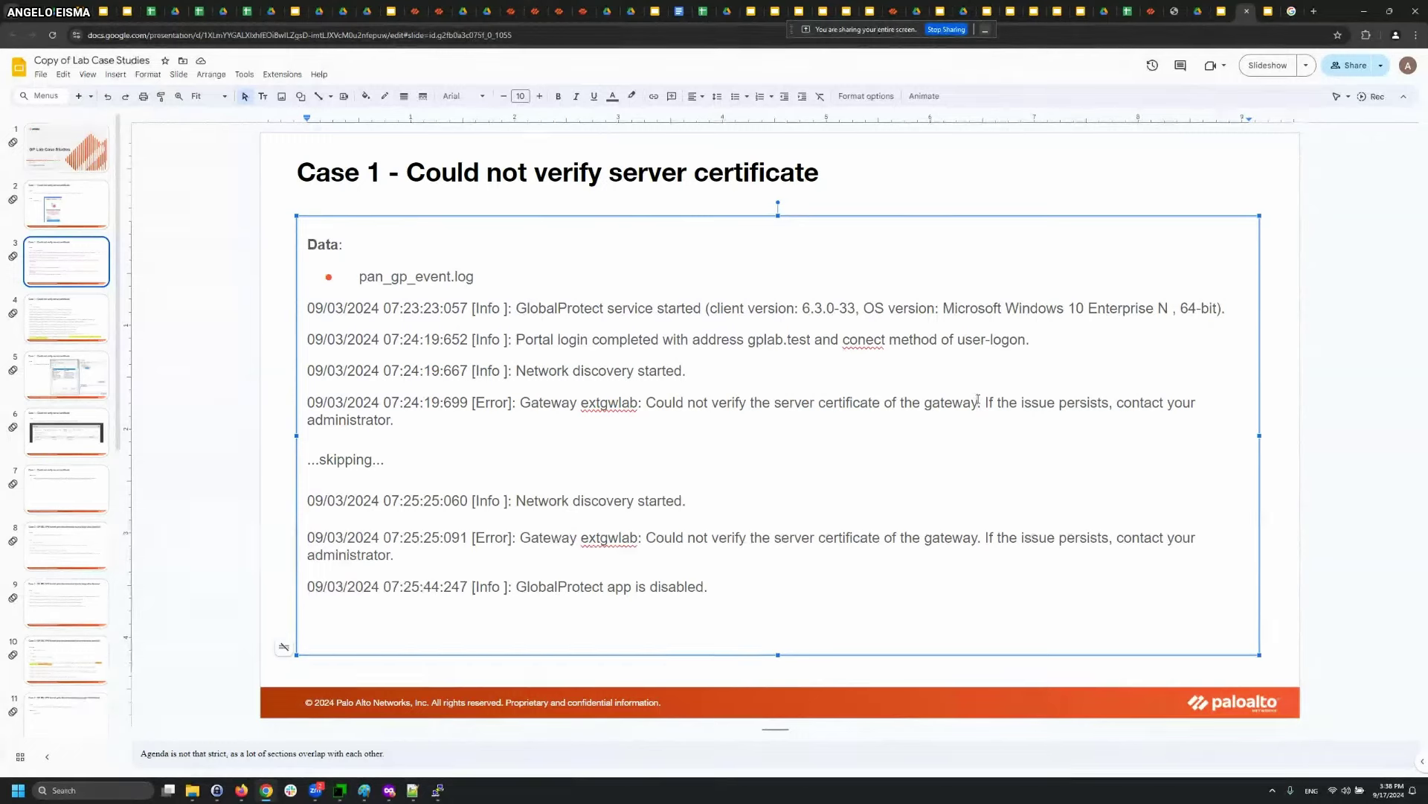
{"action": "left_click_drag", "start_coordinate": [977, 403], "coordinate": [647, 403]}
{"action": "left_click", "coordinate": [882, 395]}
{"action": "left_click_drag", "start_coordinate": [977, 403], "coordinate": [752, 403]}
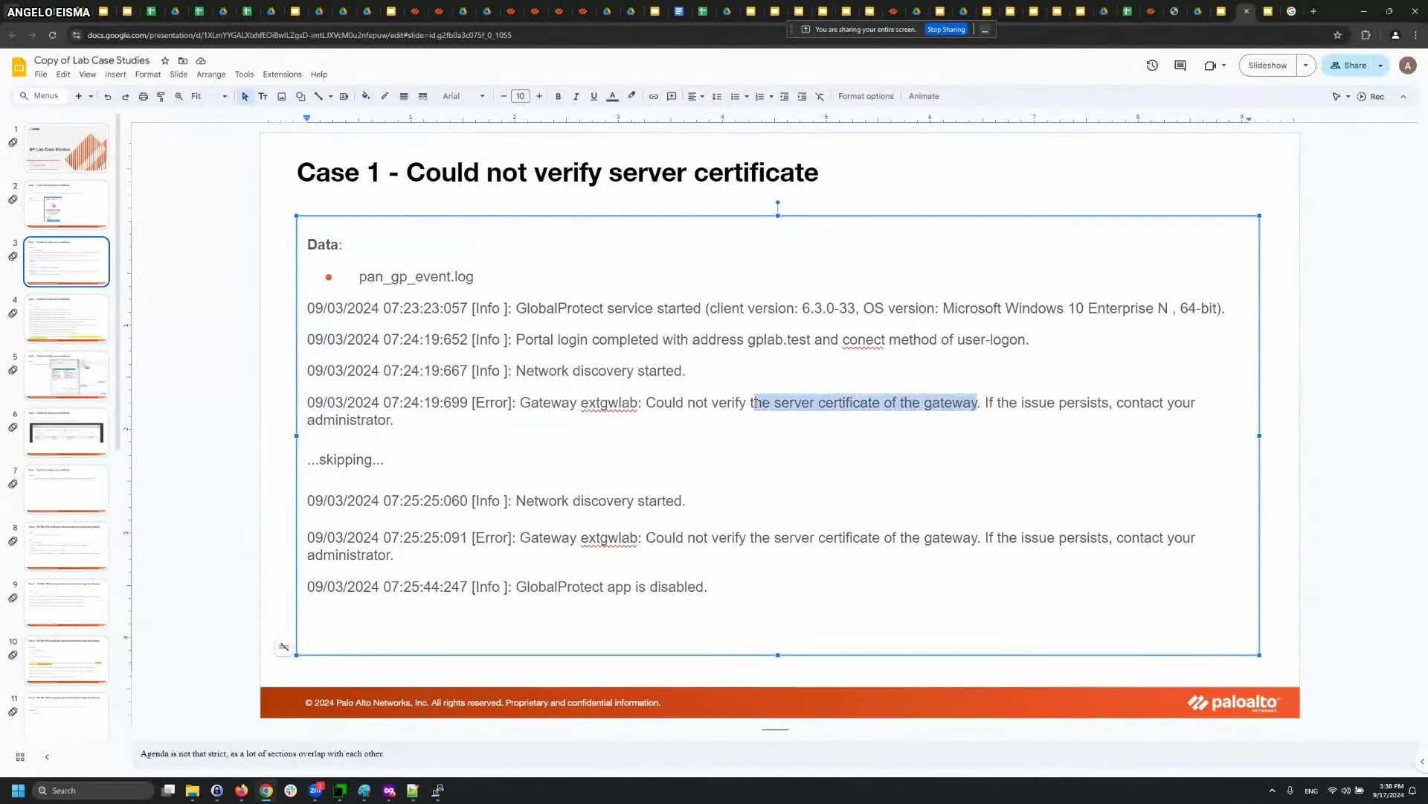
{"action": "left_click", "coordinate": [952, 415]}
{"action": "left_click_drag", "start_coordinate": [977, 407], "coordinate": [645, 405]}
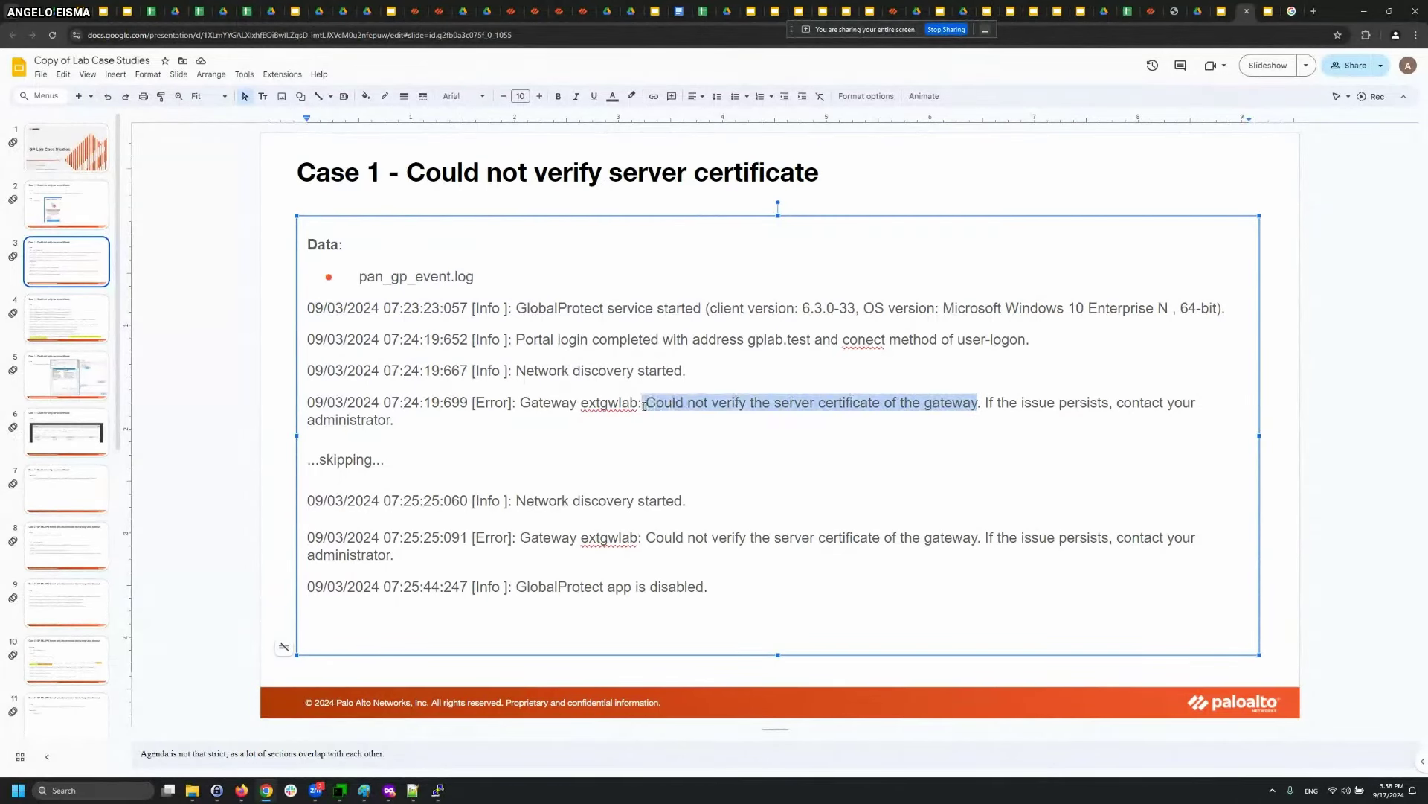
{"action": "left_click", "coordinate": [977, 404]}
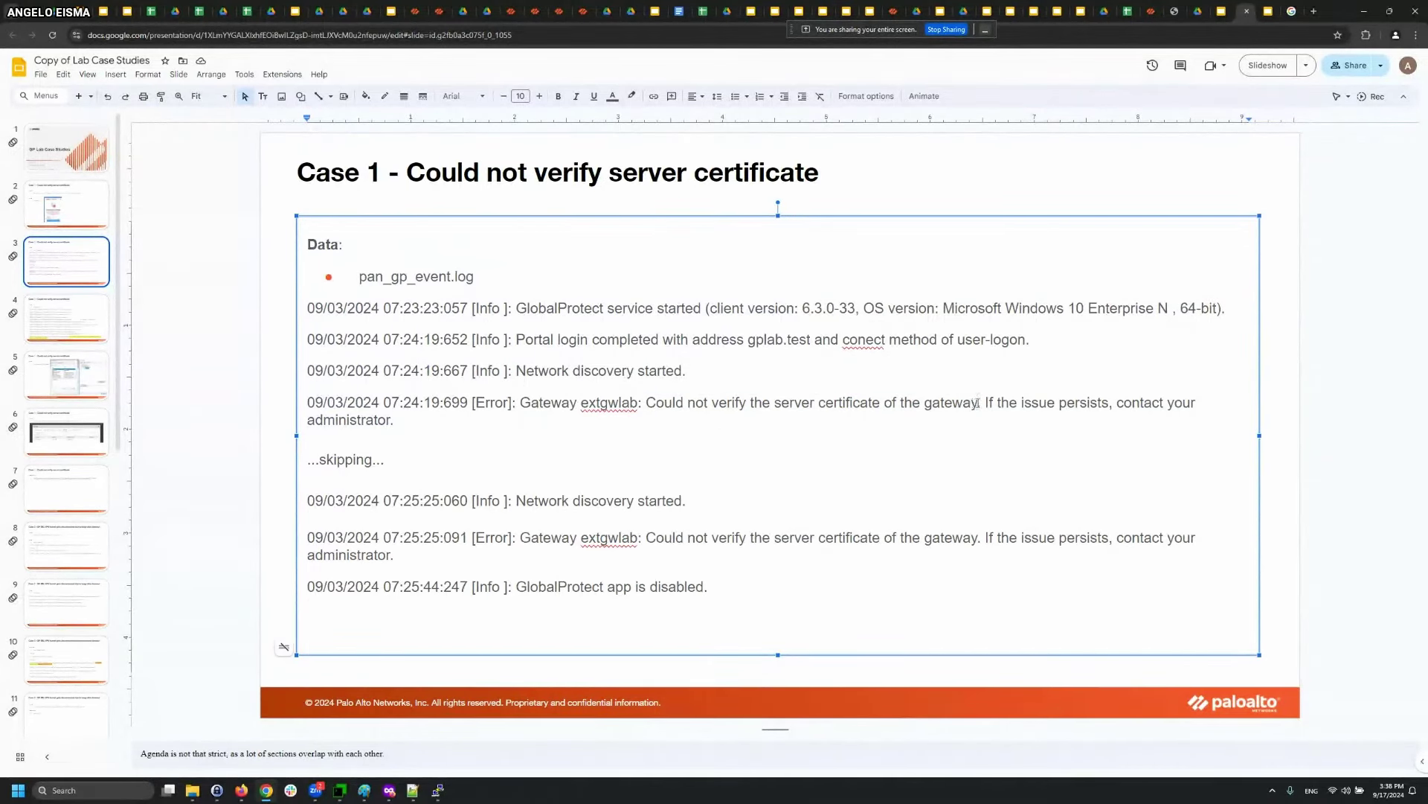
{"action": "left_click_drag", "start_coordinate": [977, 408], "coordinate": [630, 415]}
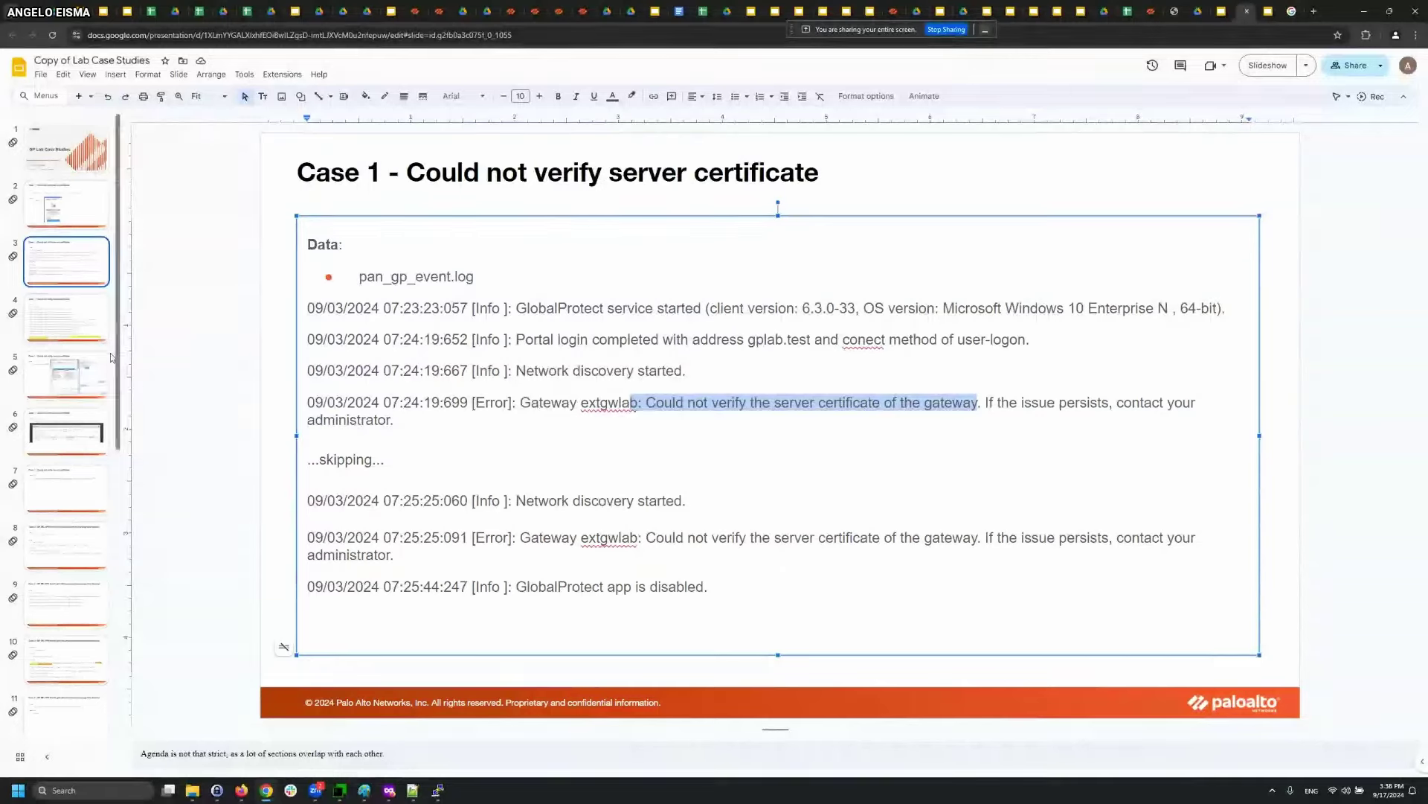
{"action": "left_click", "coordinate": [61, 316]}
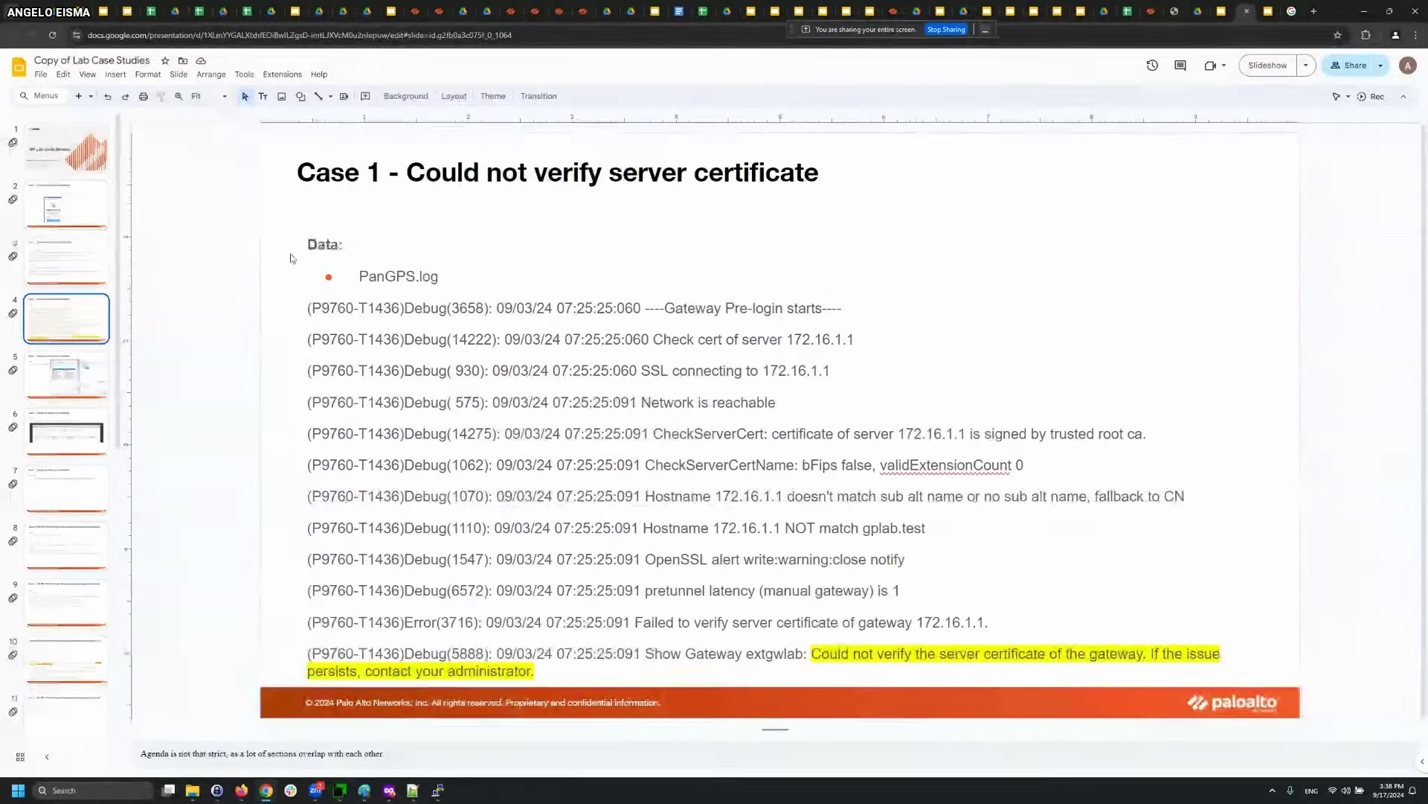
{"action": "left_click", "coordinate": [370, 277]}
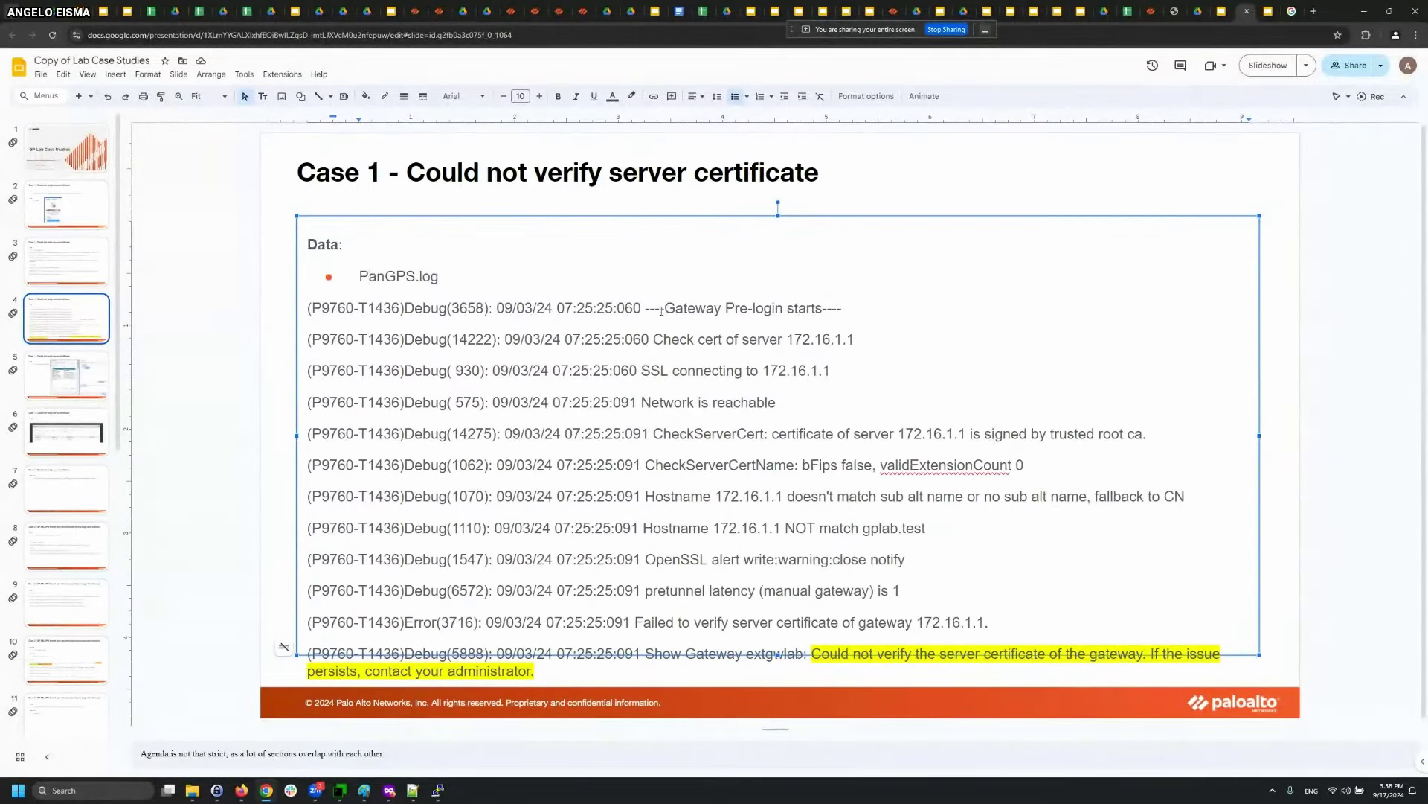
{"action": "left_click_drag", "start_coordinate": [654, 311], "coordinate": [822, 310]}
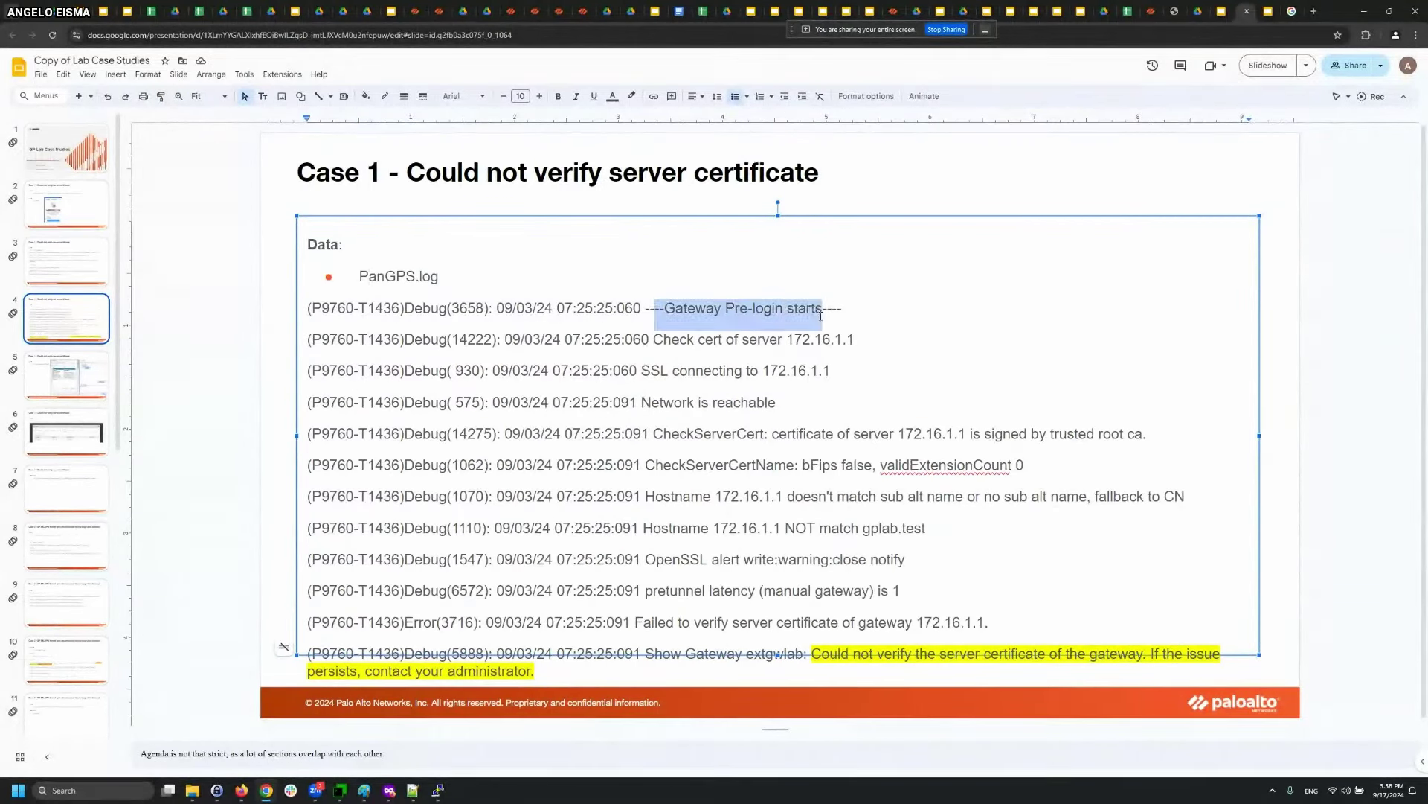
{"action": "left_click", "coordinate": [1225, 13]}
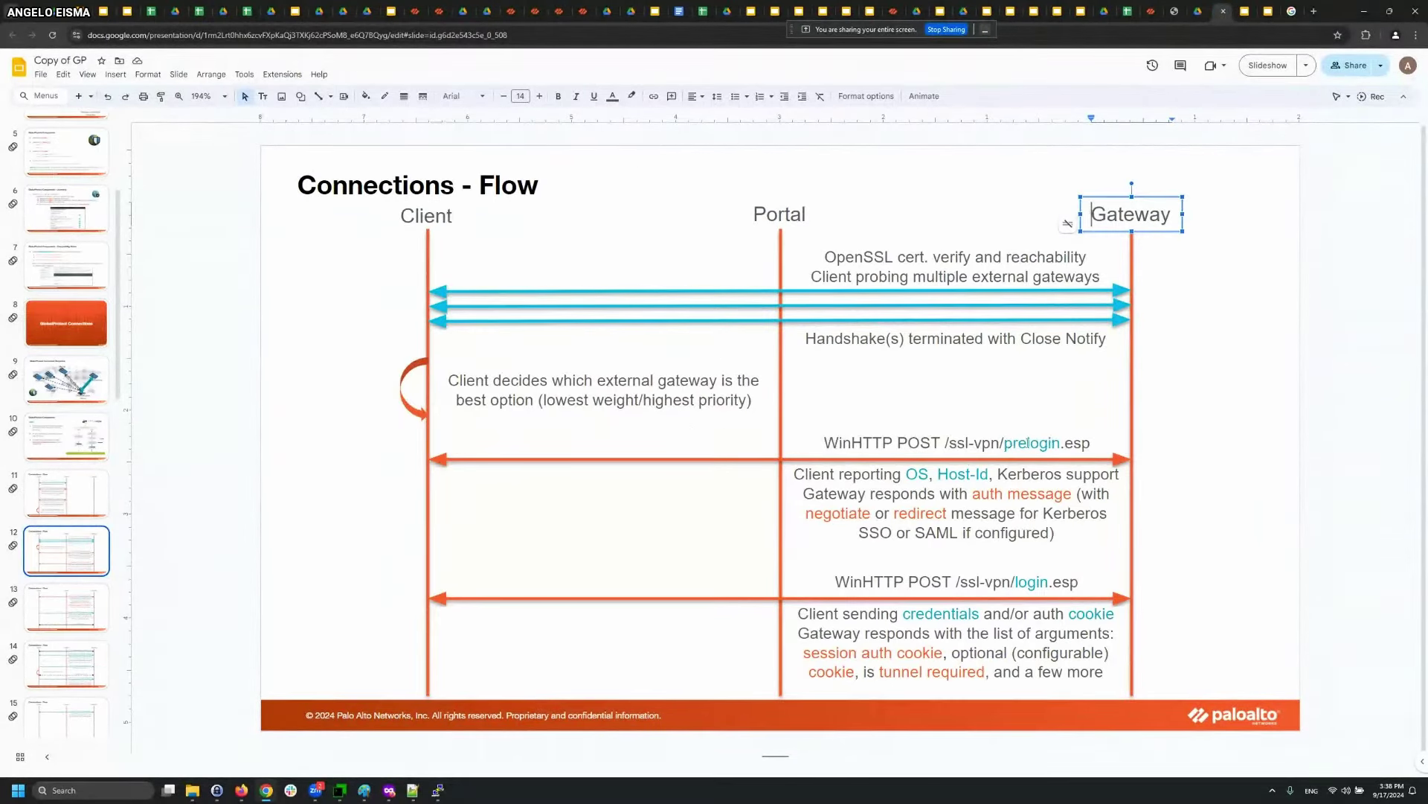
{"action": "left_click_drag", "start_coordinate": [1004, 444], "coordinate": [1026, 444]}
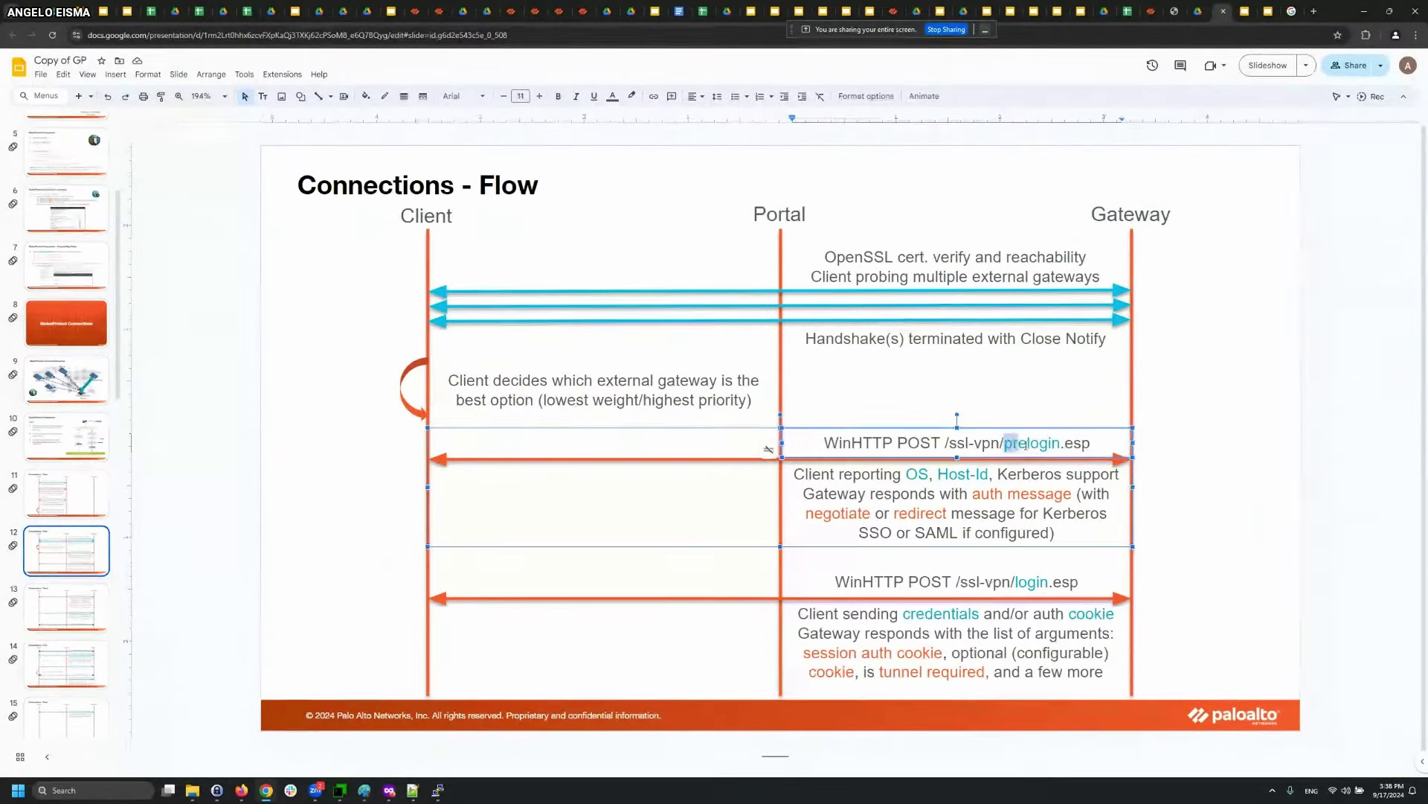
{"action": "left_click", "coordinate": [1252, 8]}
{"action": "left_click", "coordinate": [813, 371]}
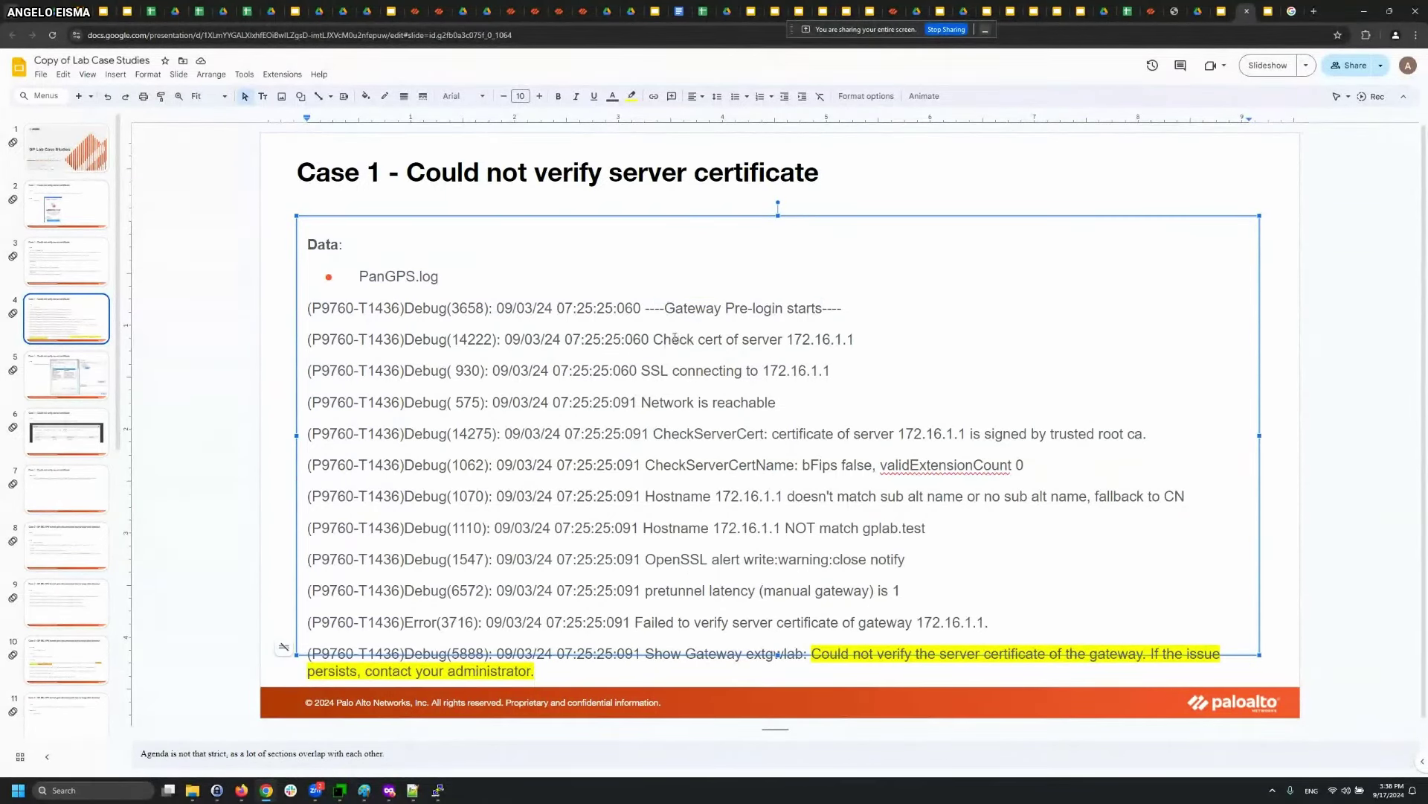
{"action": "left_click_drag", "start_coordinate": [654, 339], "coordinate": [802, 340]}
{"action": "left_click_drag", "start_coordinate": [641, 371], "coordinate": [796, 370]}
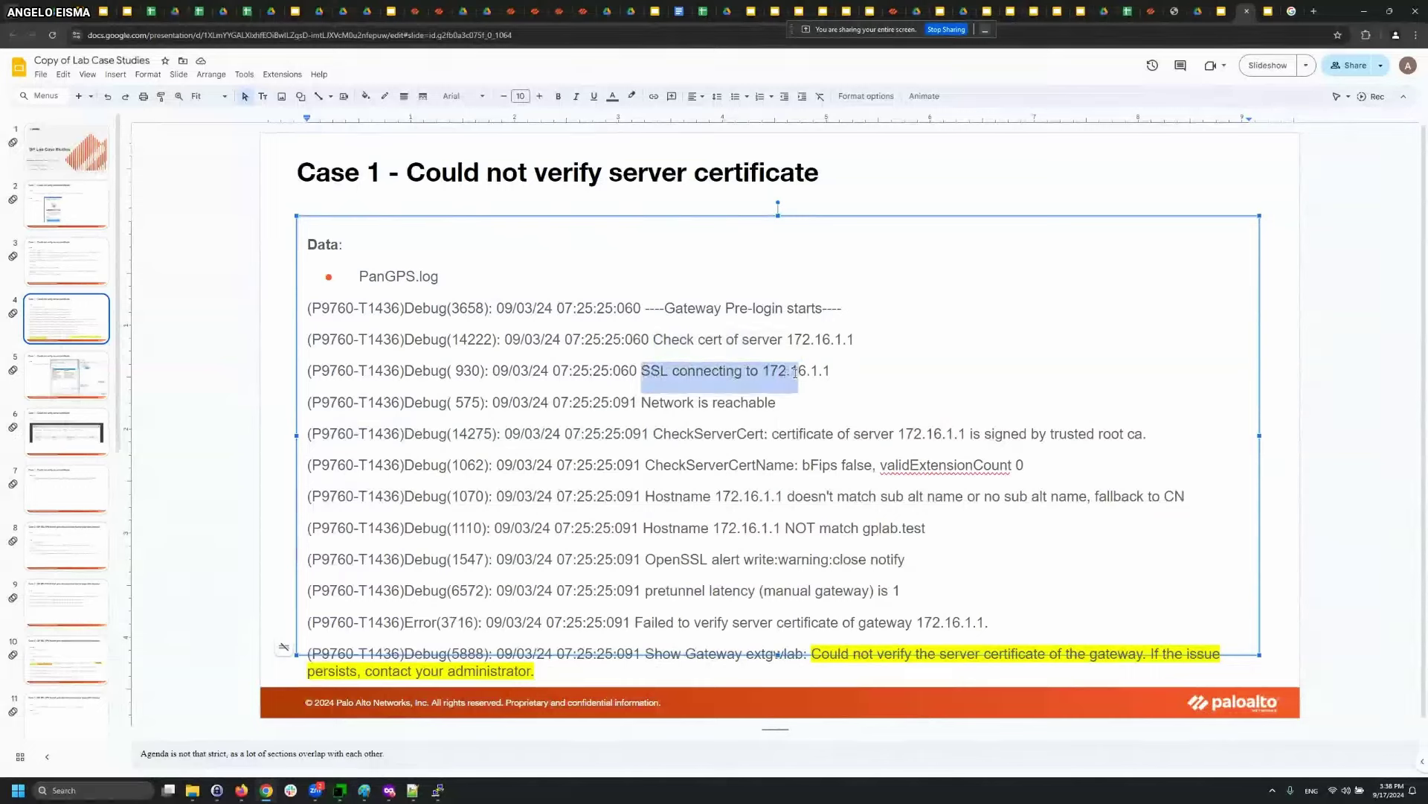
{"action": "left_click_drag", "start_coordinate": [641, 401], "coordinate": [819, 399]}
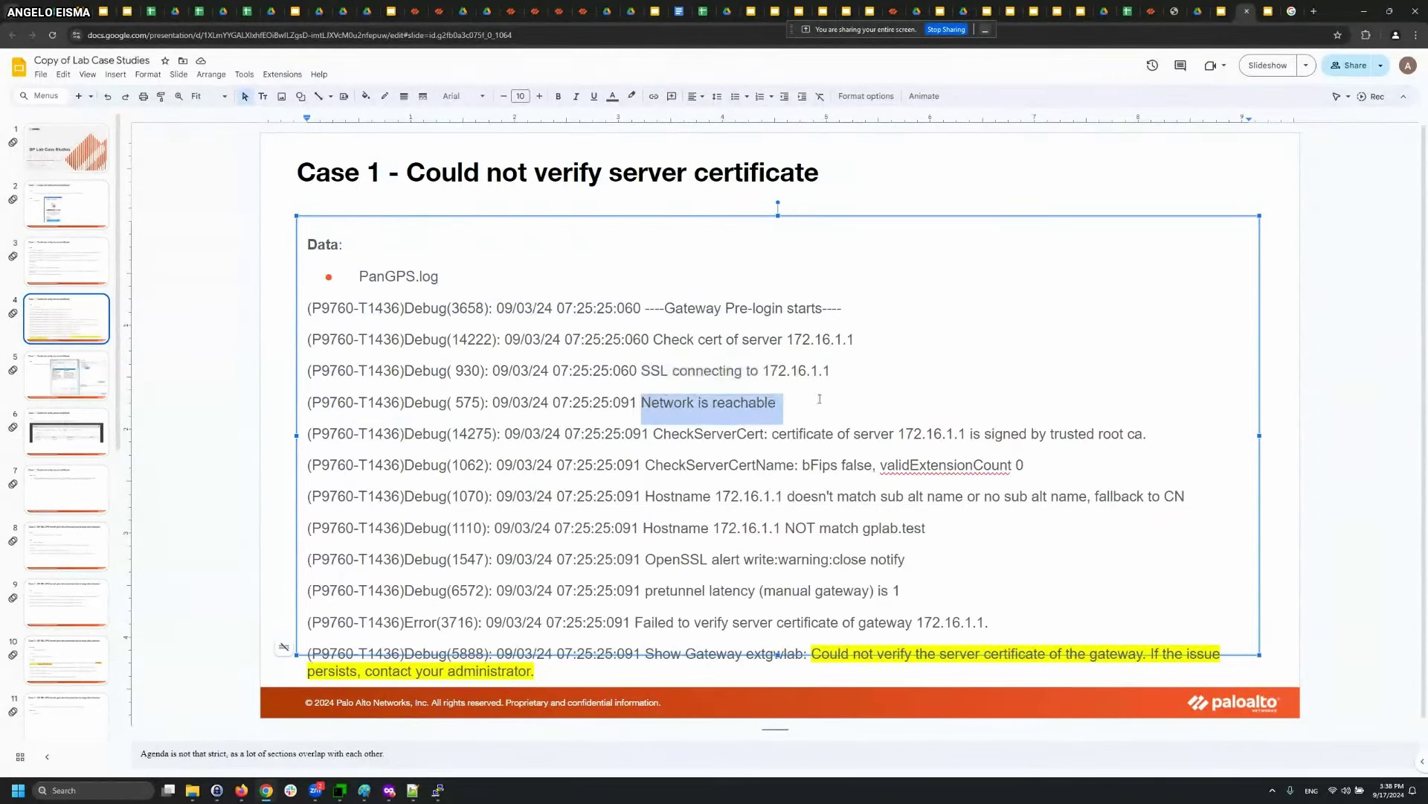
{"action": "left_click", "coordinate": [694, 401]}
{"action": "left_click", "coordinate": [1221, 12]}
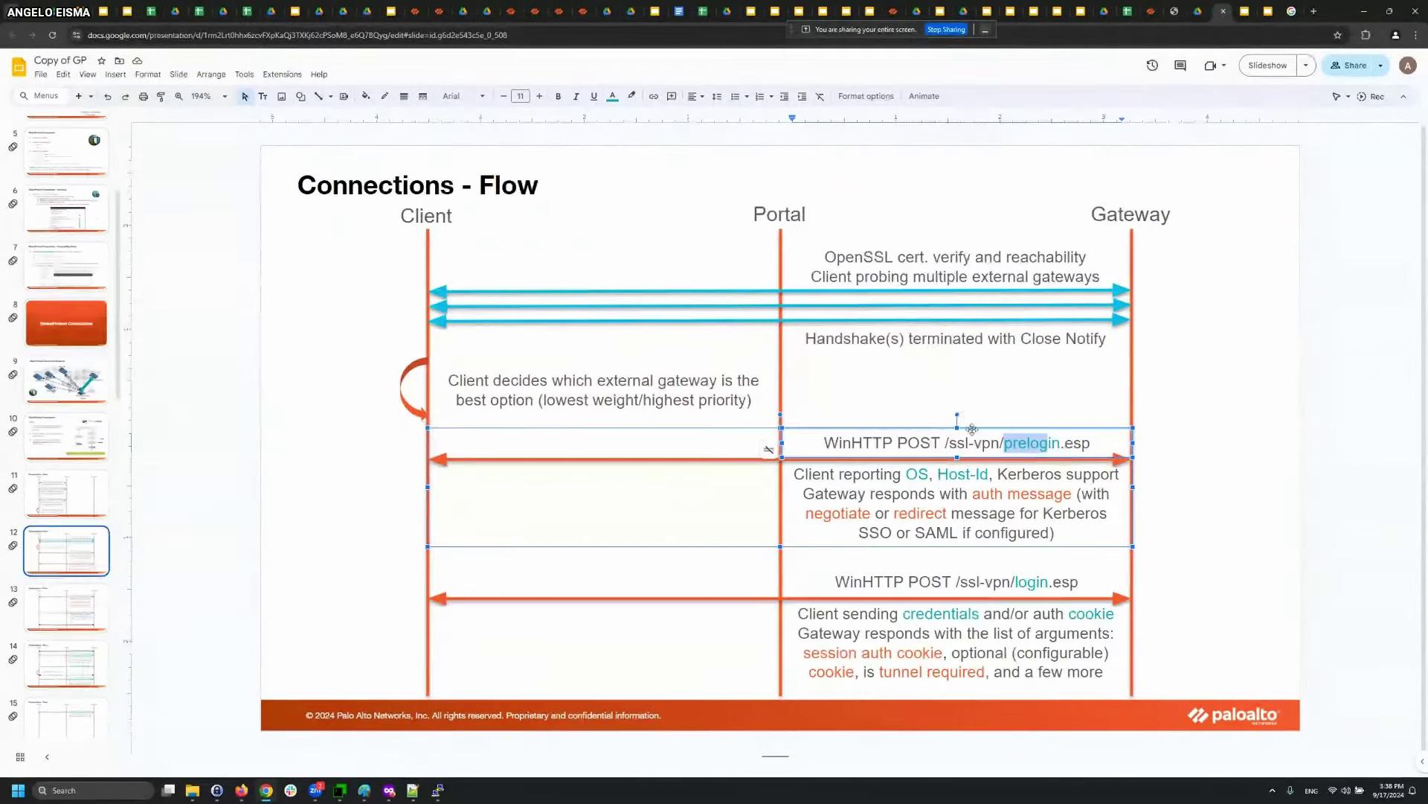
{"action": "left_click", "coordinate": [971, 474]}
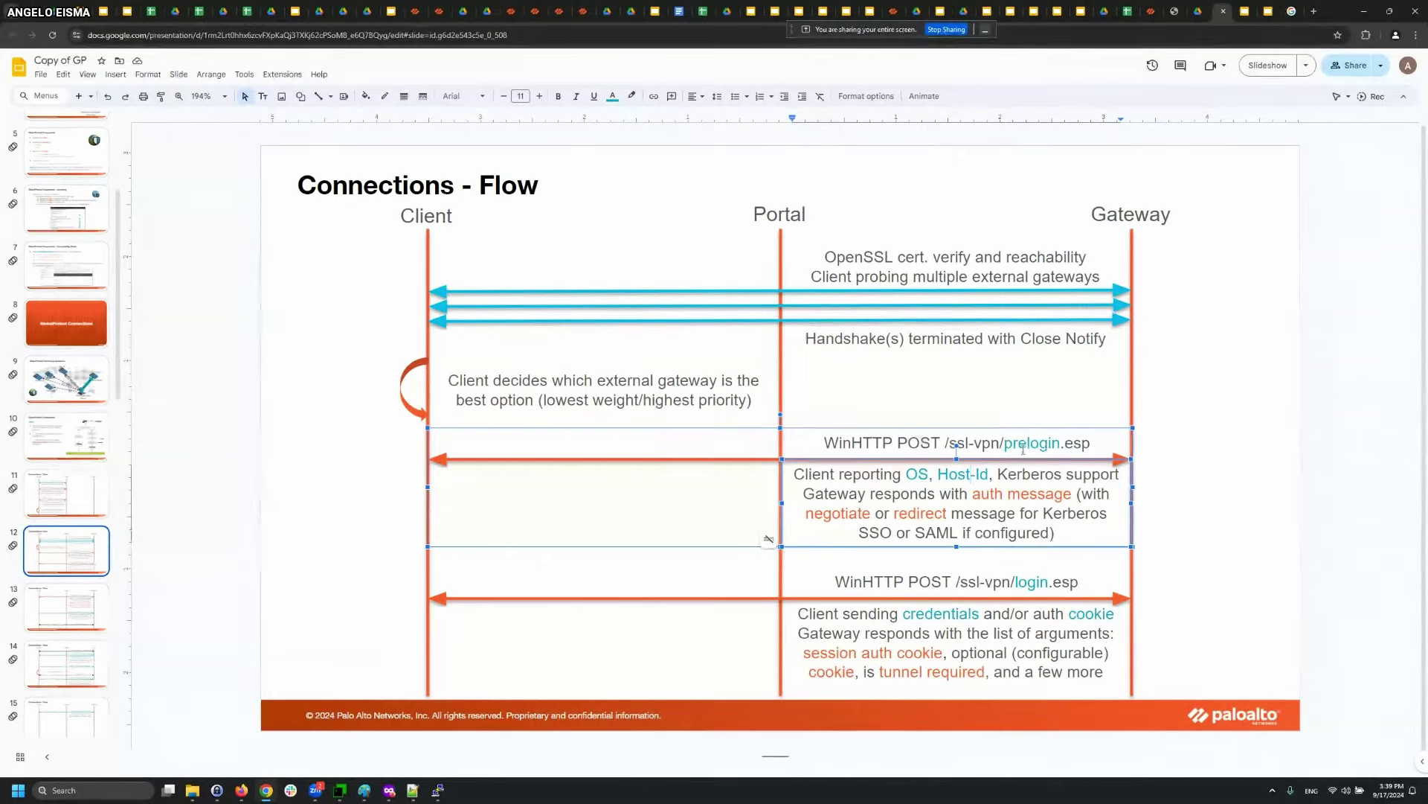
{"action": "left_click", "coordinate": [967, 443]}
{"action": "left_click_drag", "start_coordinate": [1001, 442], "coordinate": [1051, 506]}
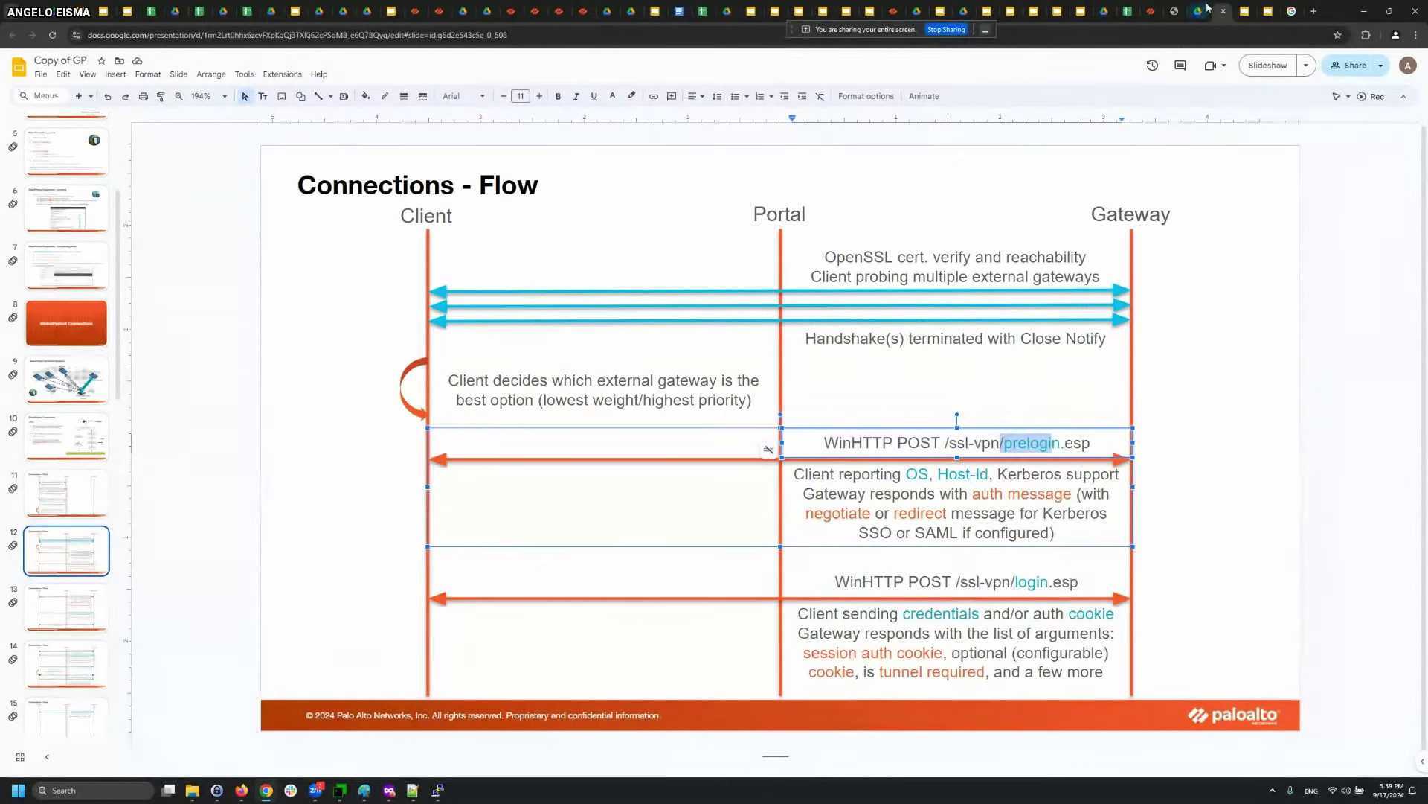
{"action": "left_click", "coordinate": [1245, 11]}
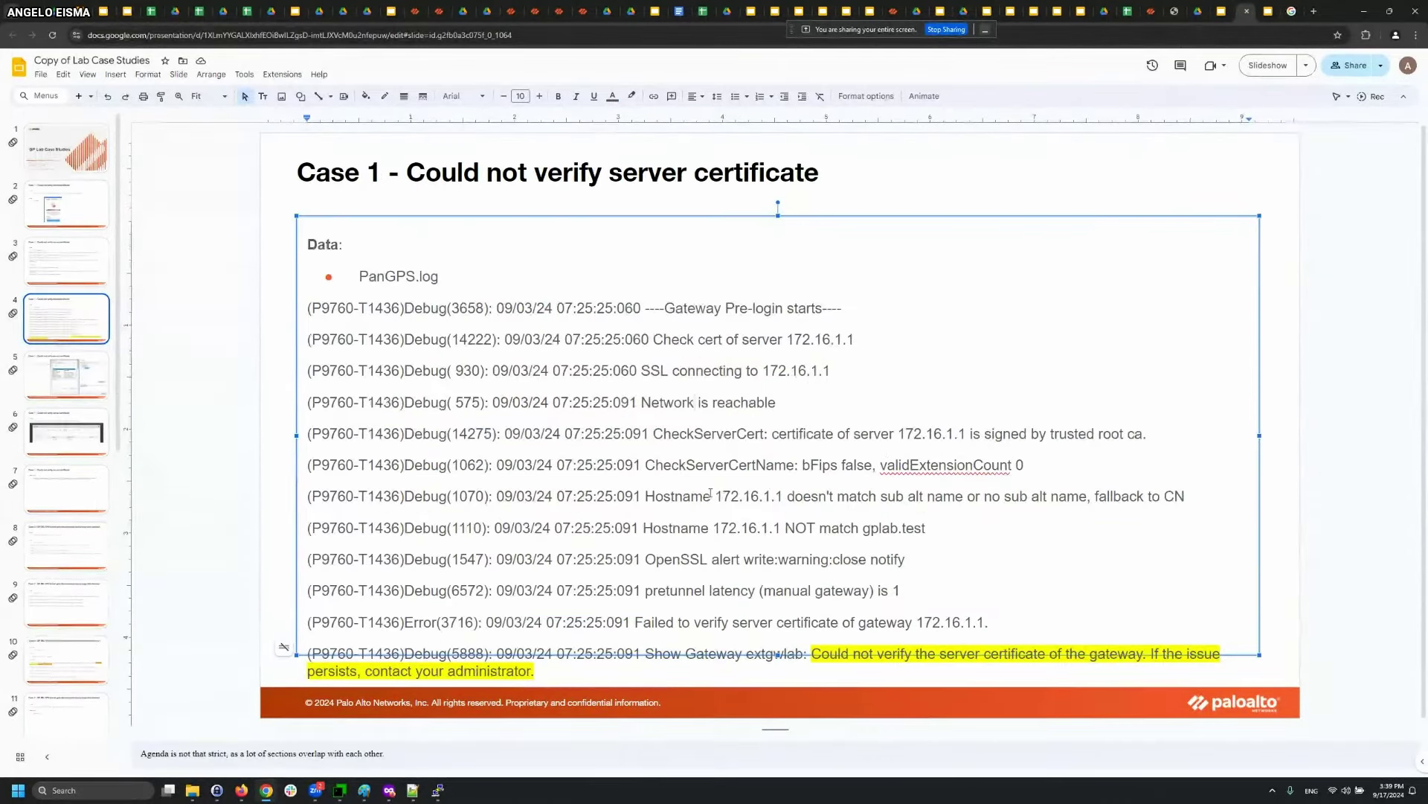
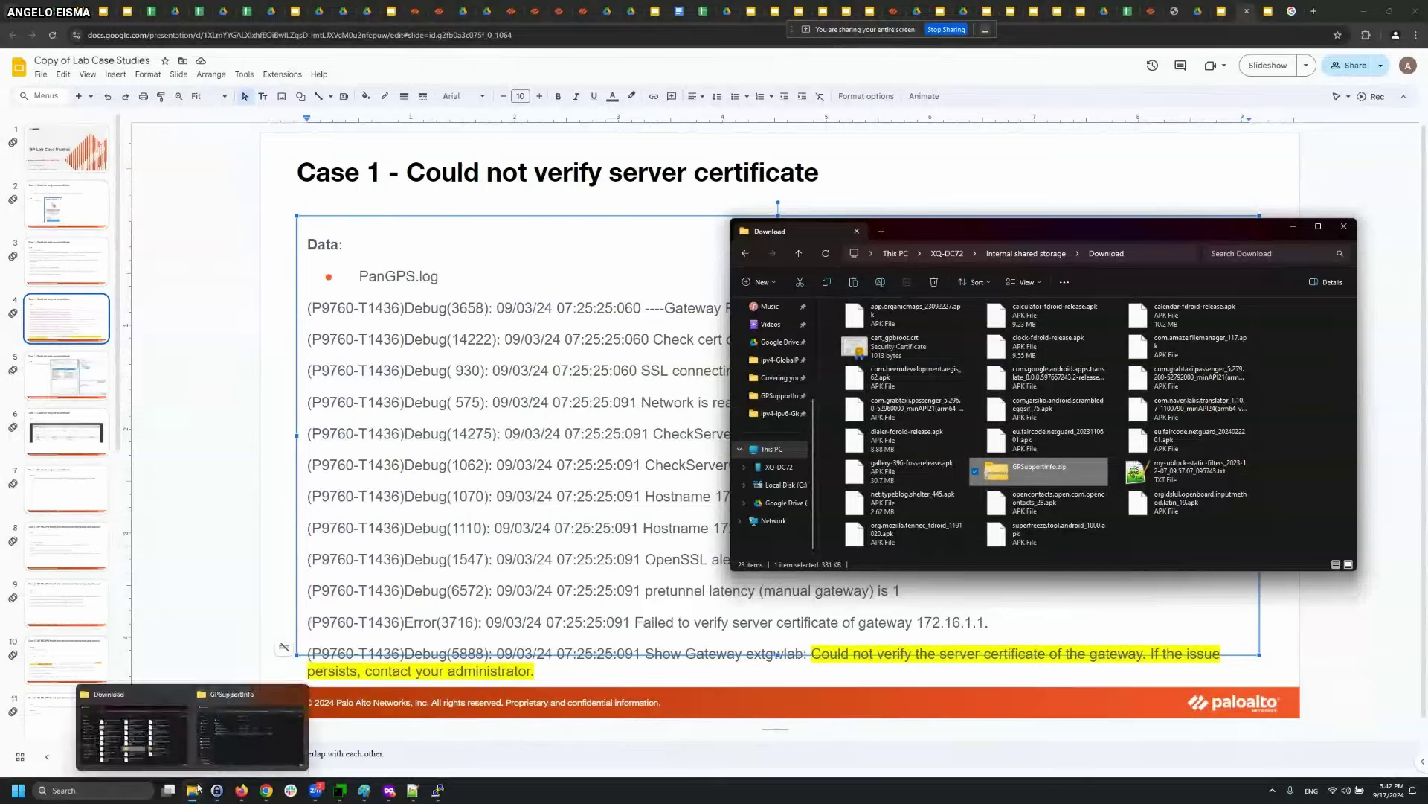
- Create a new folder named 'Android' in Downloads and open it
{"action": "left_click", "coordinate": [246, 721]}
{"action": "key", "text": "alt+Up"}
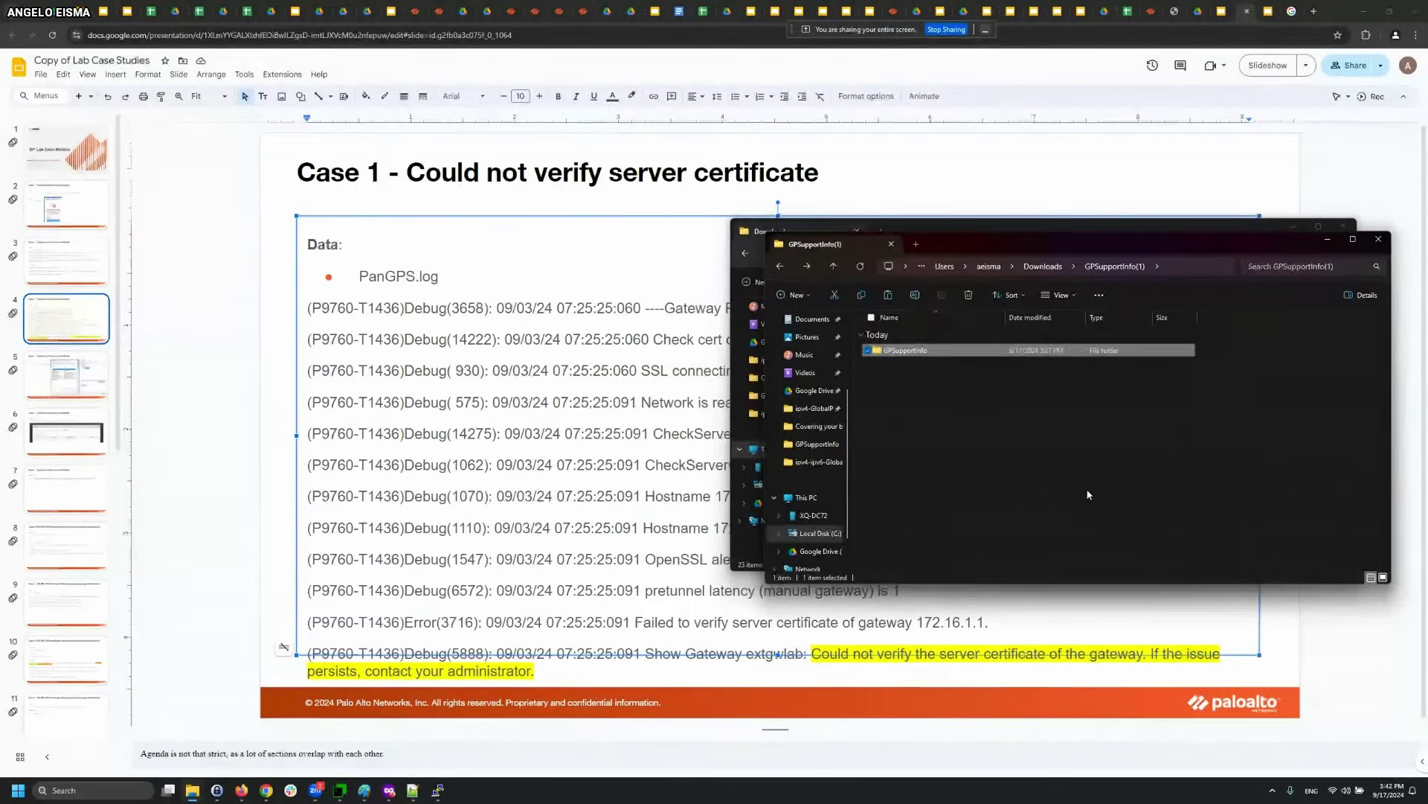
{"action": "key", "text": "alt+Up"}
{"action": "key", "text": "ctrl+shift+n"}
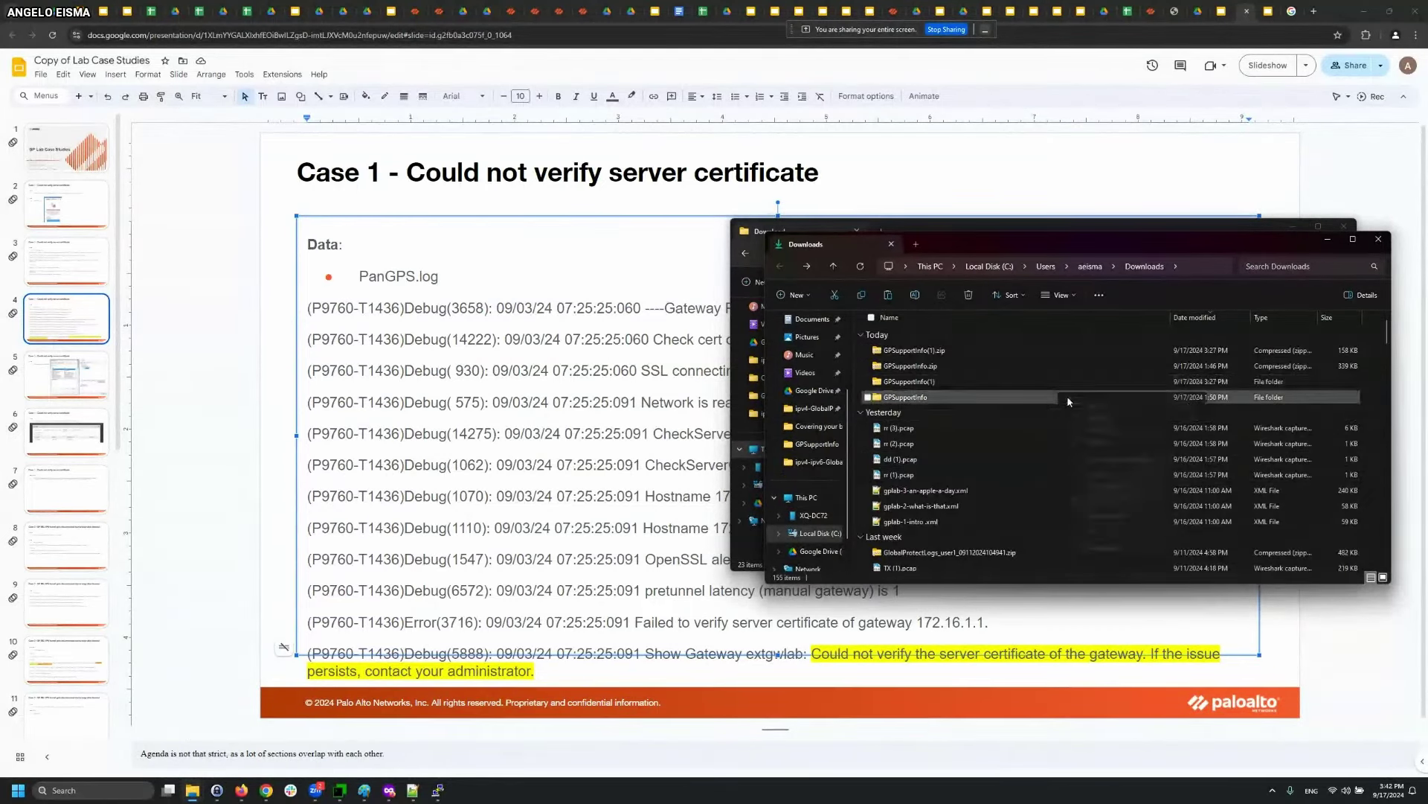
{"action": "type", "text": "Android"}
{"action": "key", "text": "Return"}
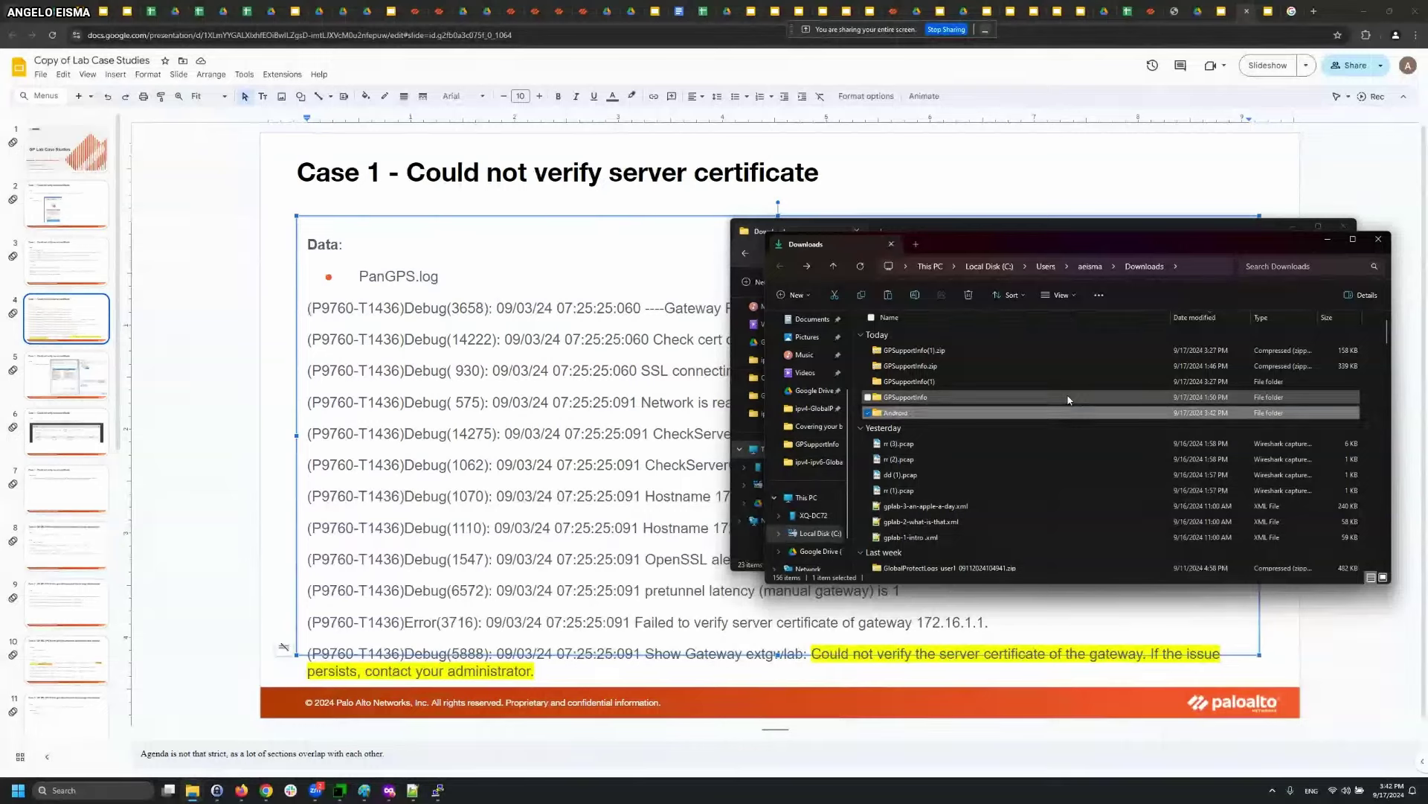
{"action": "key", "text": "Return"}
- Paste the GPSupportInfo zip, extract it to GPSupportInfo\, and open pan_gp_event.log
{"action": "key", "text": "ctrl+v"}
{"action": "right_click", "coordinate": [923, 352]}
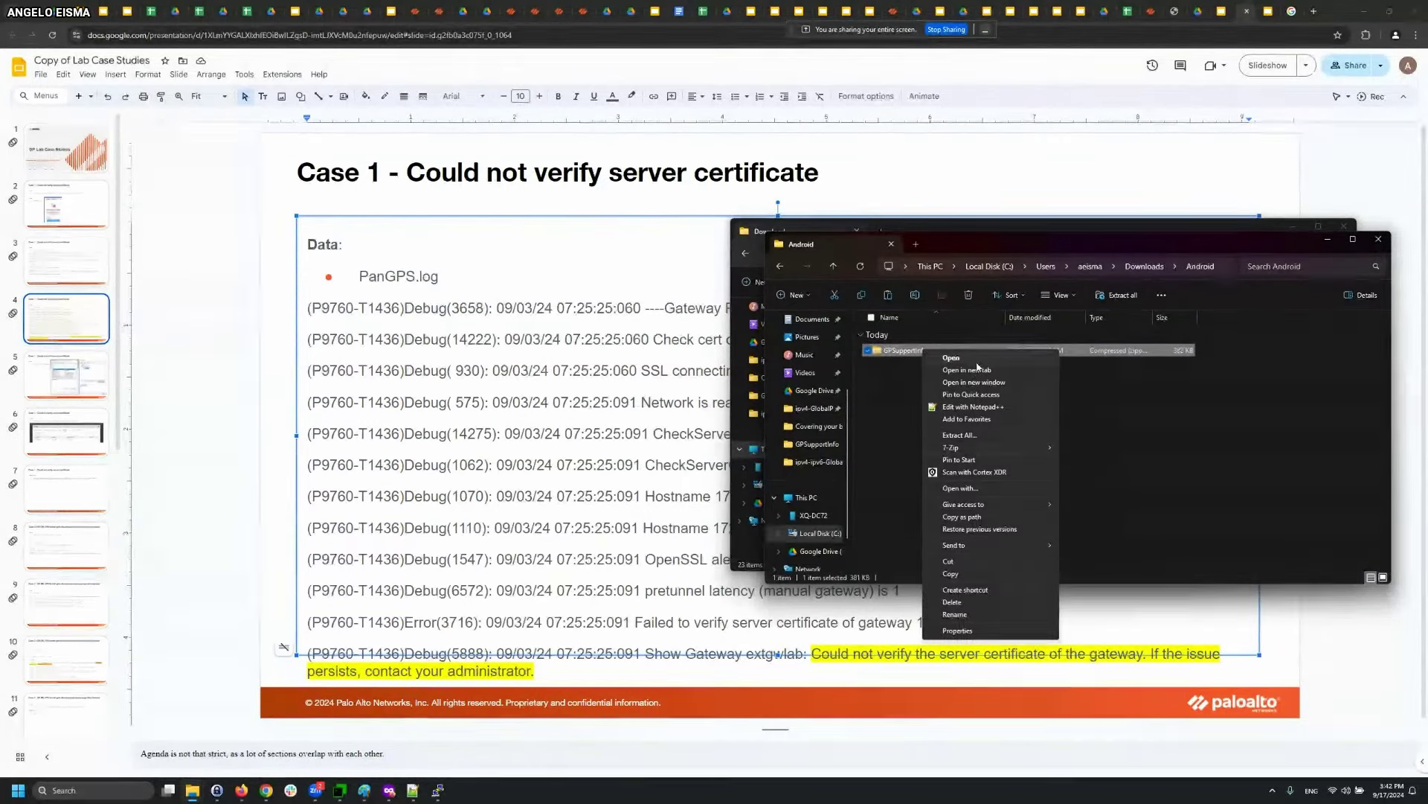
{"action": "mouse_move", "coordinate": [971, 455]}
{"action": "left_click", "coordinate": [1129, 499]}
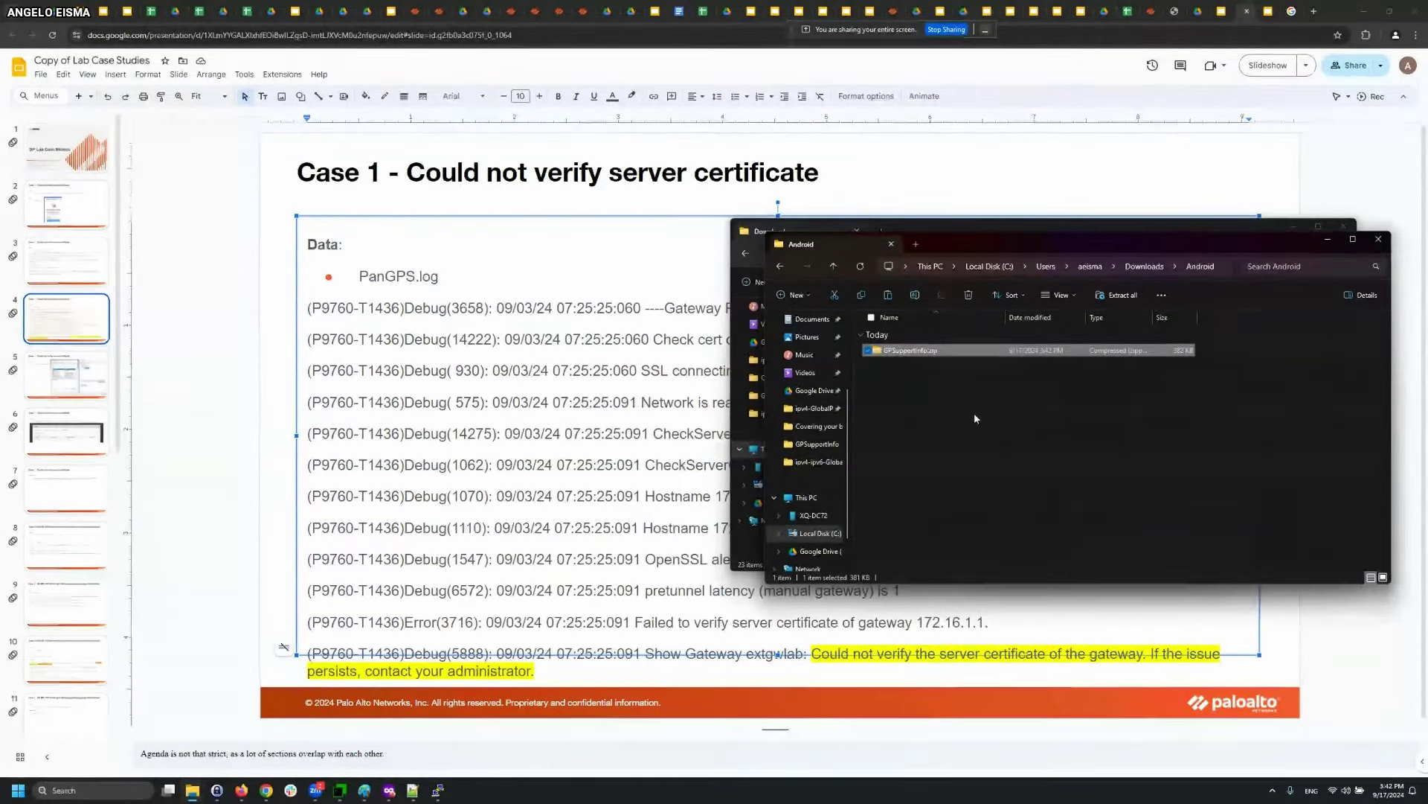
{"action": "double_click", "coordinate": [914, 354]}
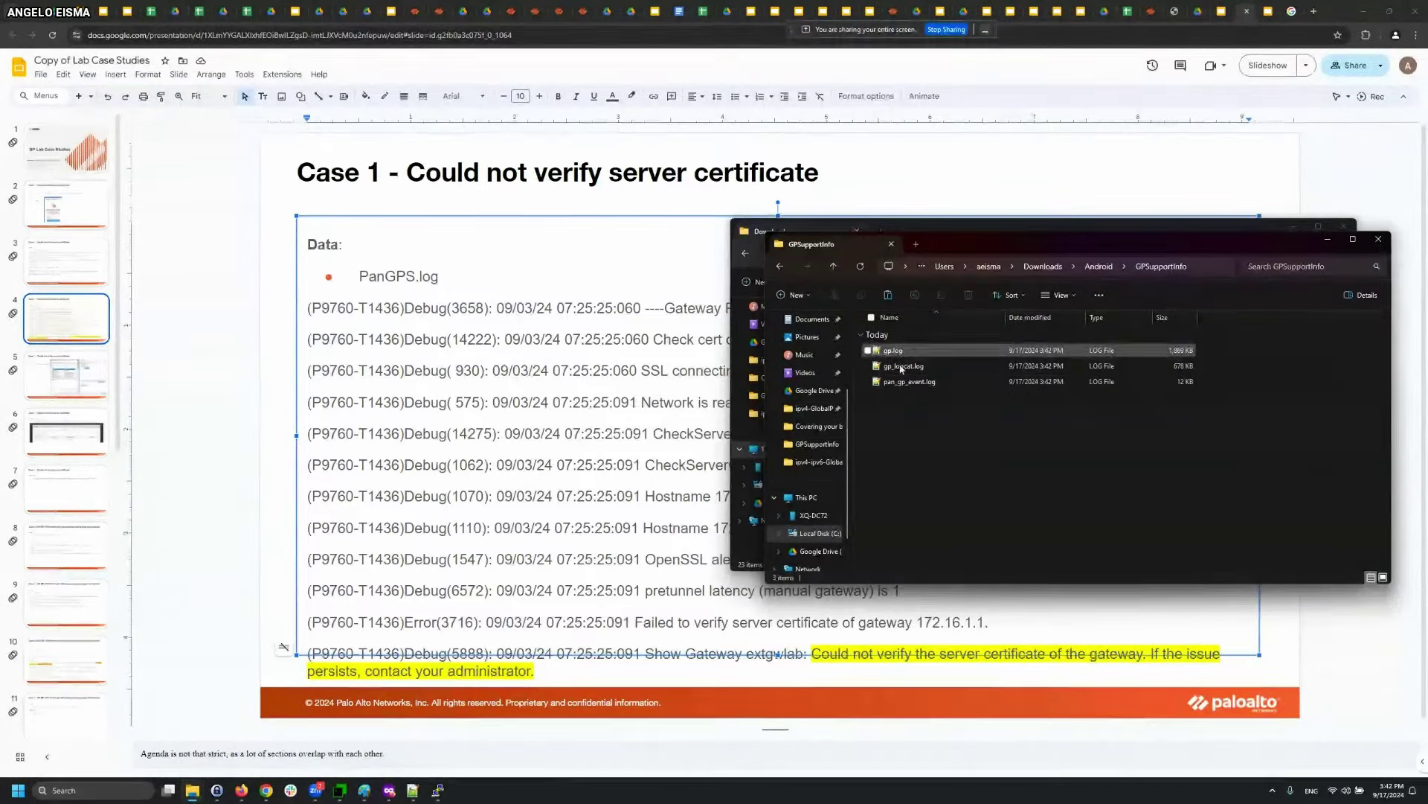
{"action": "double_click", "coordinate": [909, 382]}
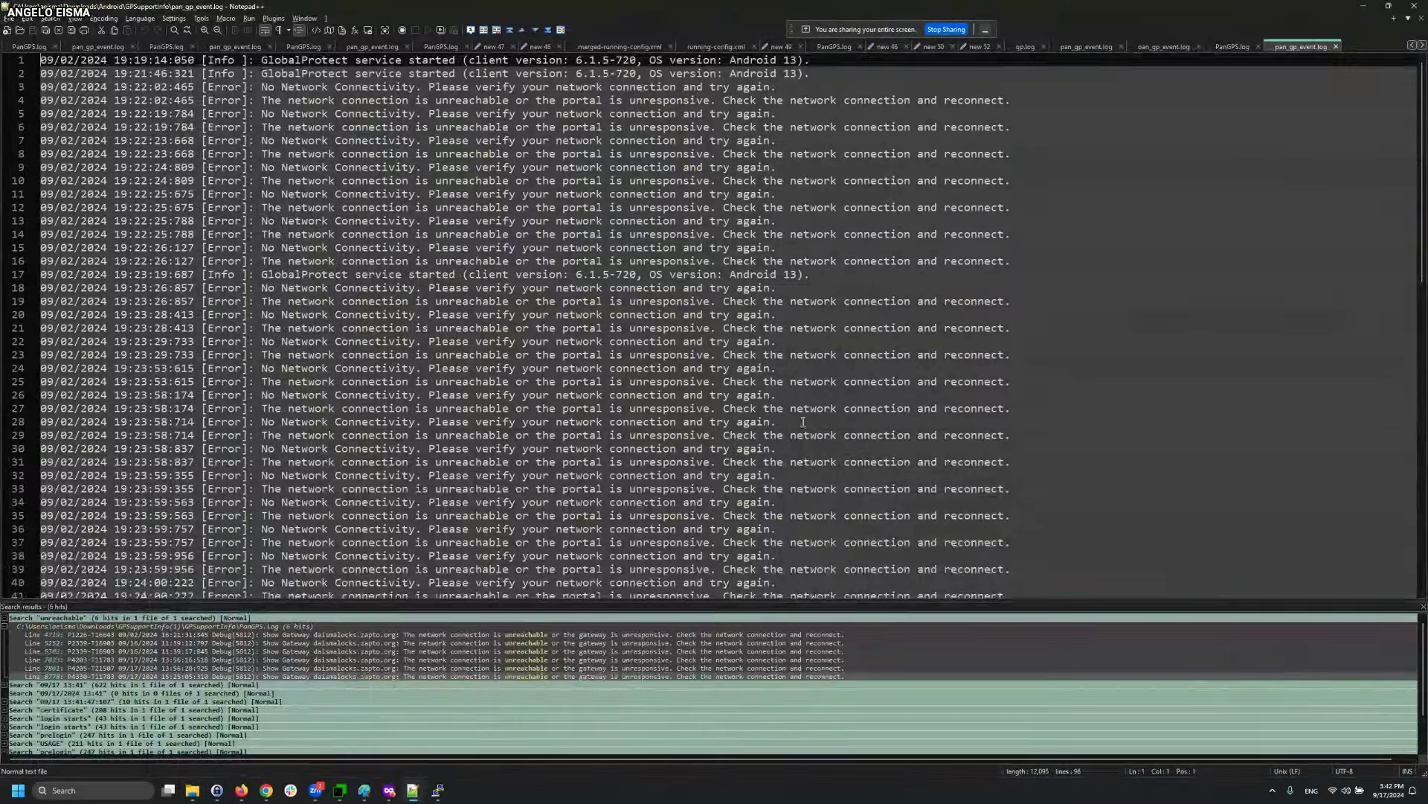
- Review the last error entries in pan_gp_event.log and open gp.log alongside it
{"action": "left_click", "coordinate": [915, 421]}
{"action": "scroll", "coordinate": [800, 457], "scroll_direction": "down", "scroll_amount": 19}
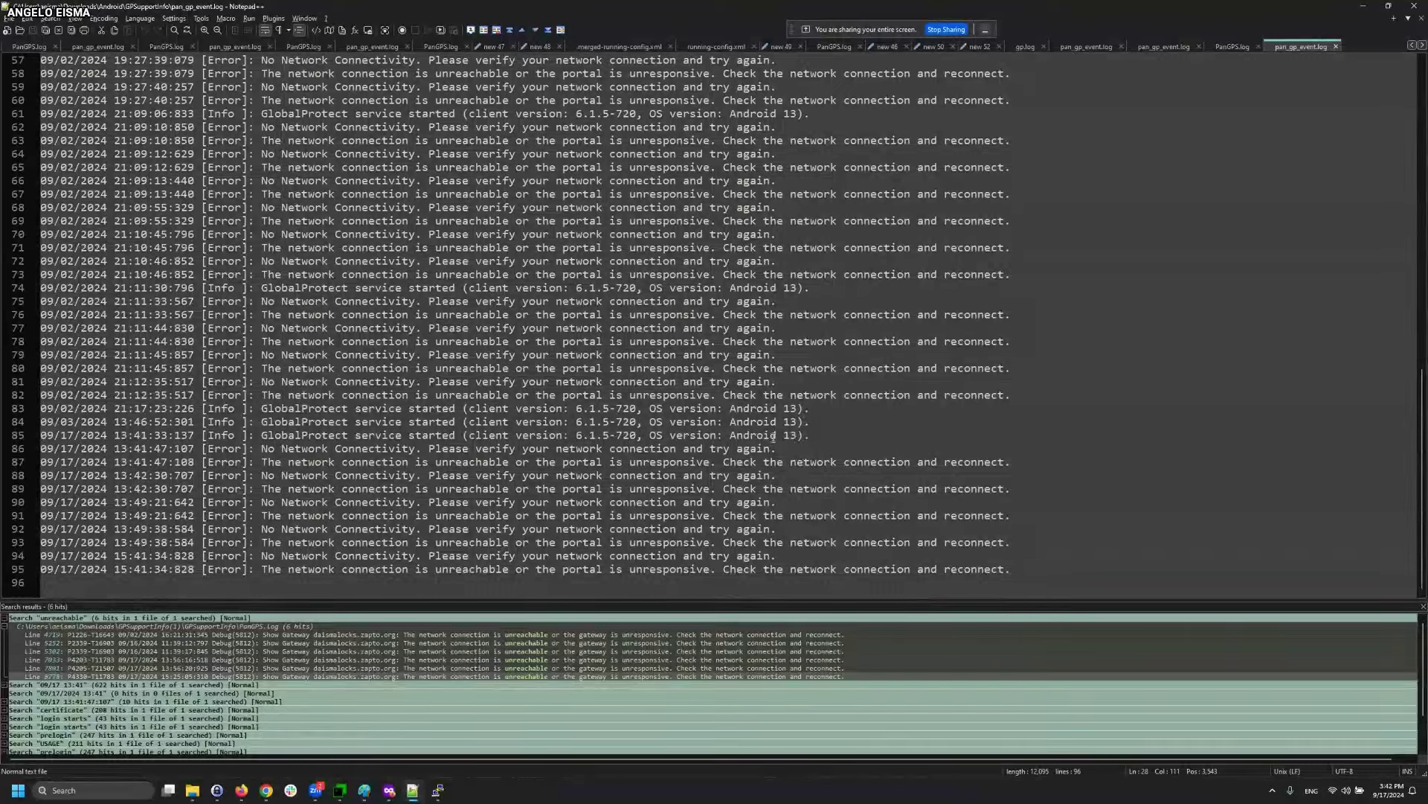
{"action": "left_click_drag", "start_coordinate": [115, 557], "coordinate": [513, 570]}
{"action": "left_click_drag", "start_coordinate": [1038, 570], "coordinate": [658, 554]}
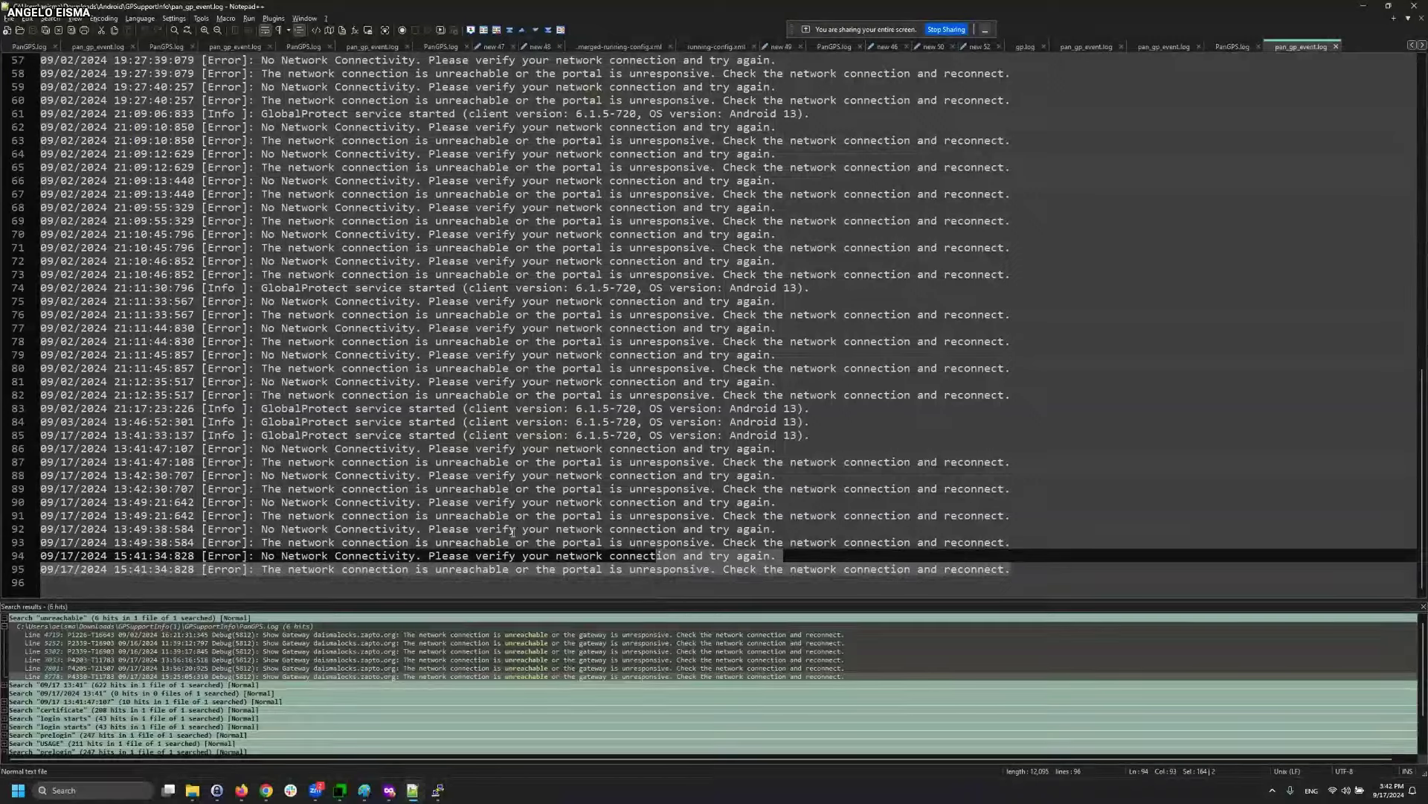
{"action": "key", "text": "alt+Tab"}
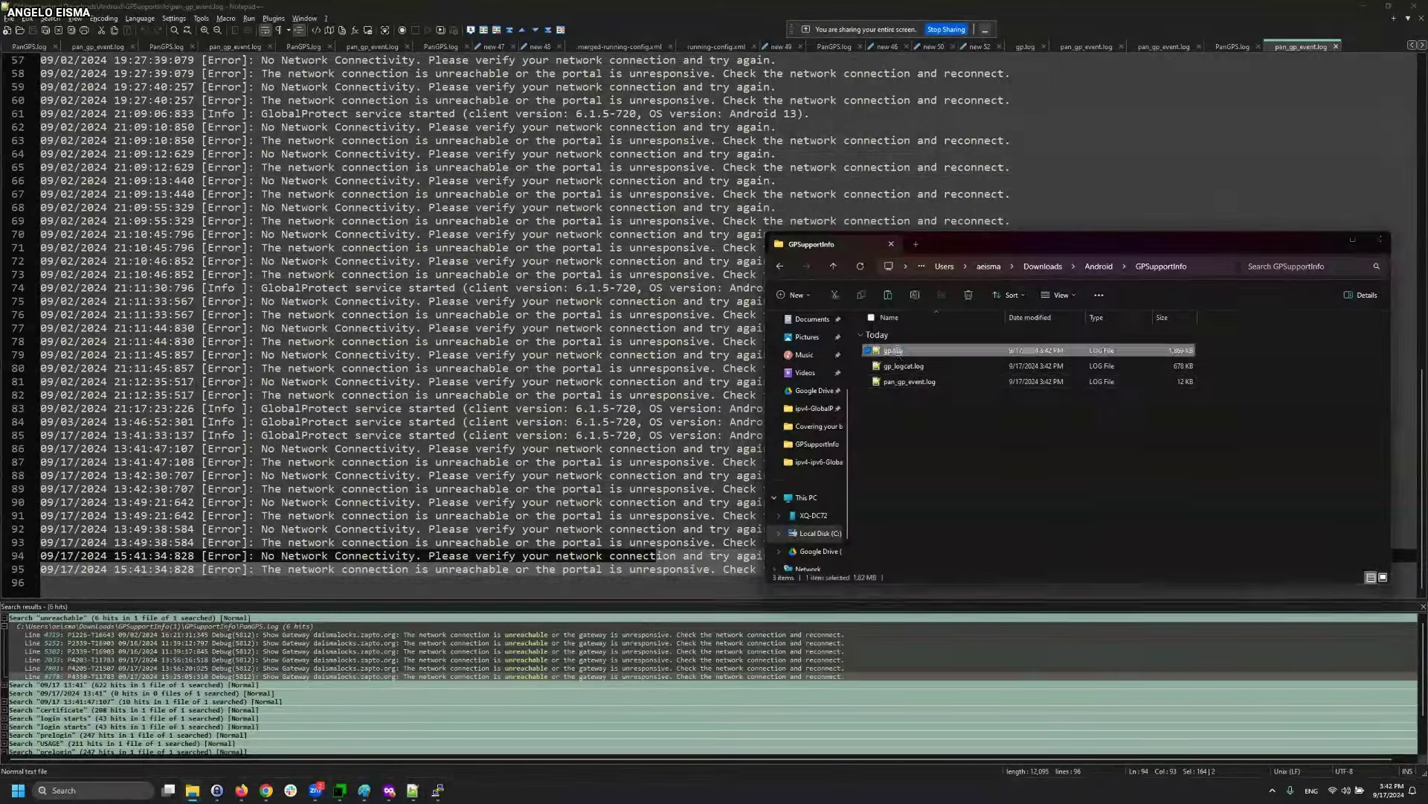
{"action": "double_click", "coordinate": [911, 347]}
- Take the 15:41 time from the latest error and start a search for it in gp.log
{"action": "left_click", "coordinate": [1301, 46]}
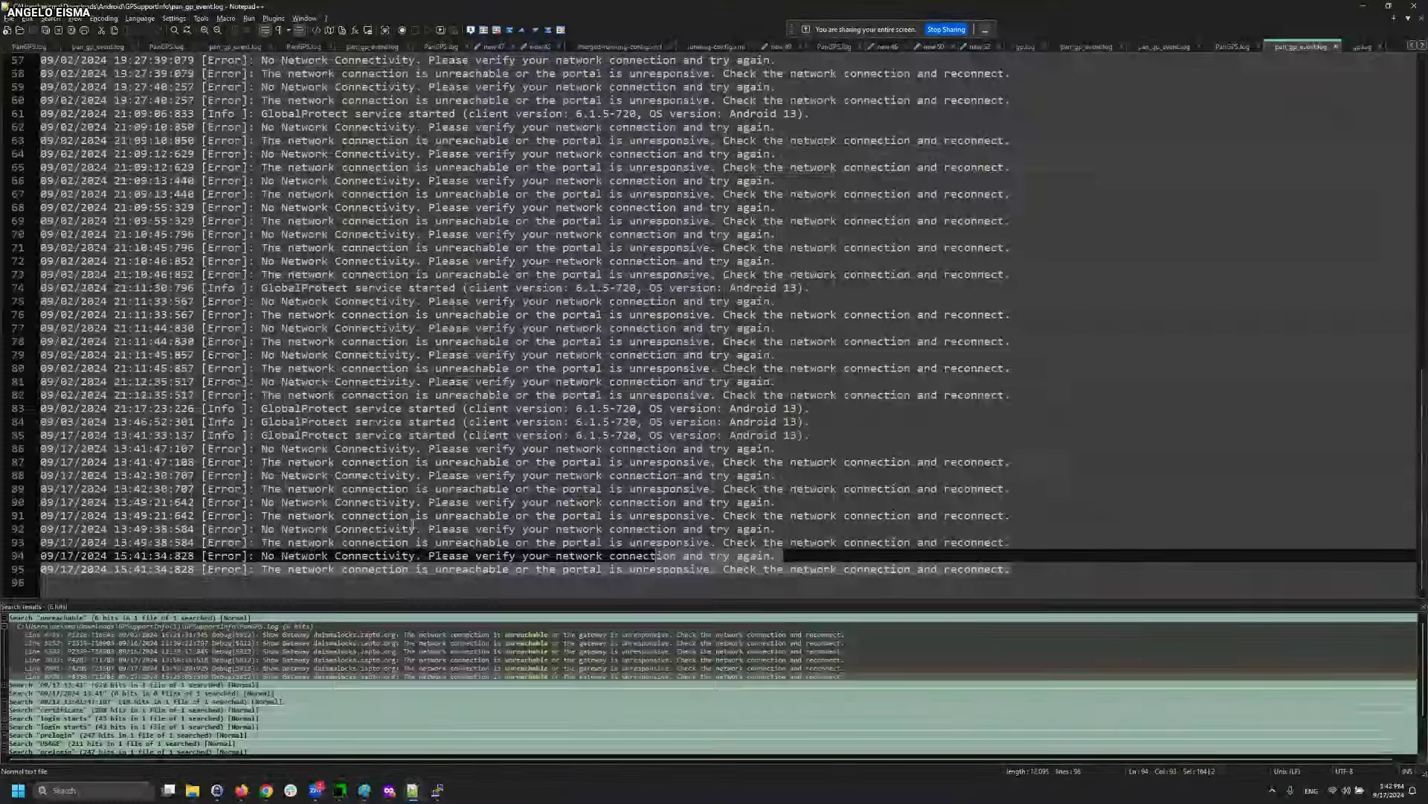
{"action": "left_click", "coordinate": [128, 570]}
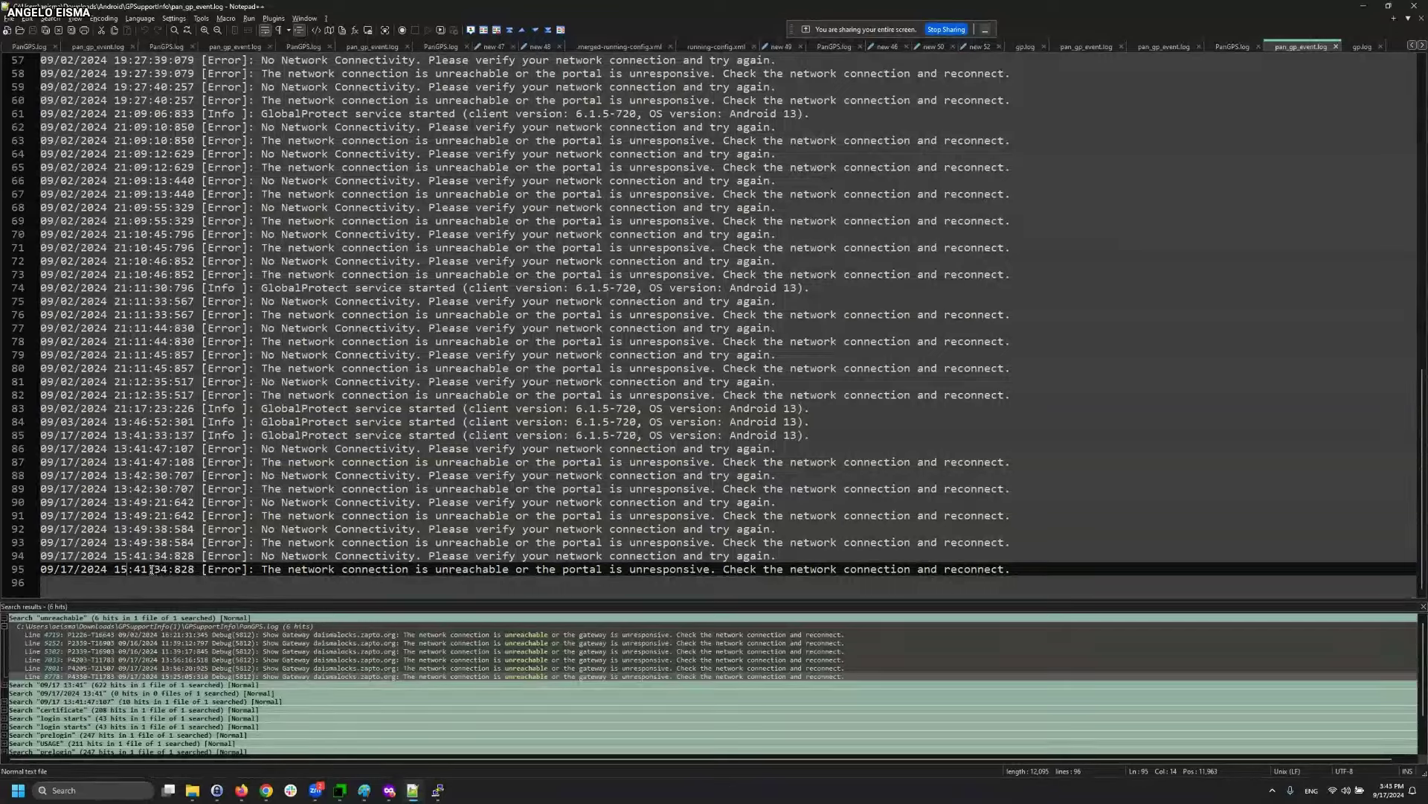
{"action": "left_click_drag", "start_coordinate": [148, 570], "coordinate": [114, 570]}
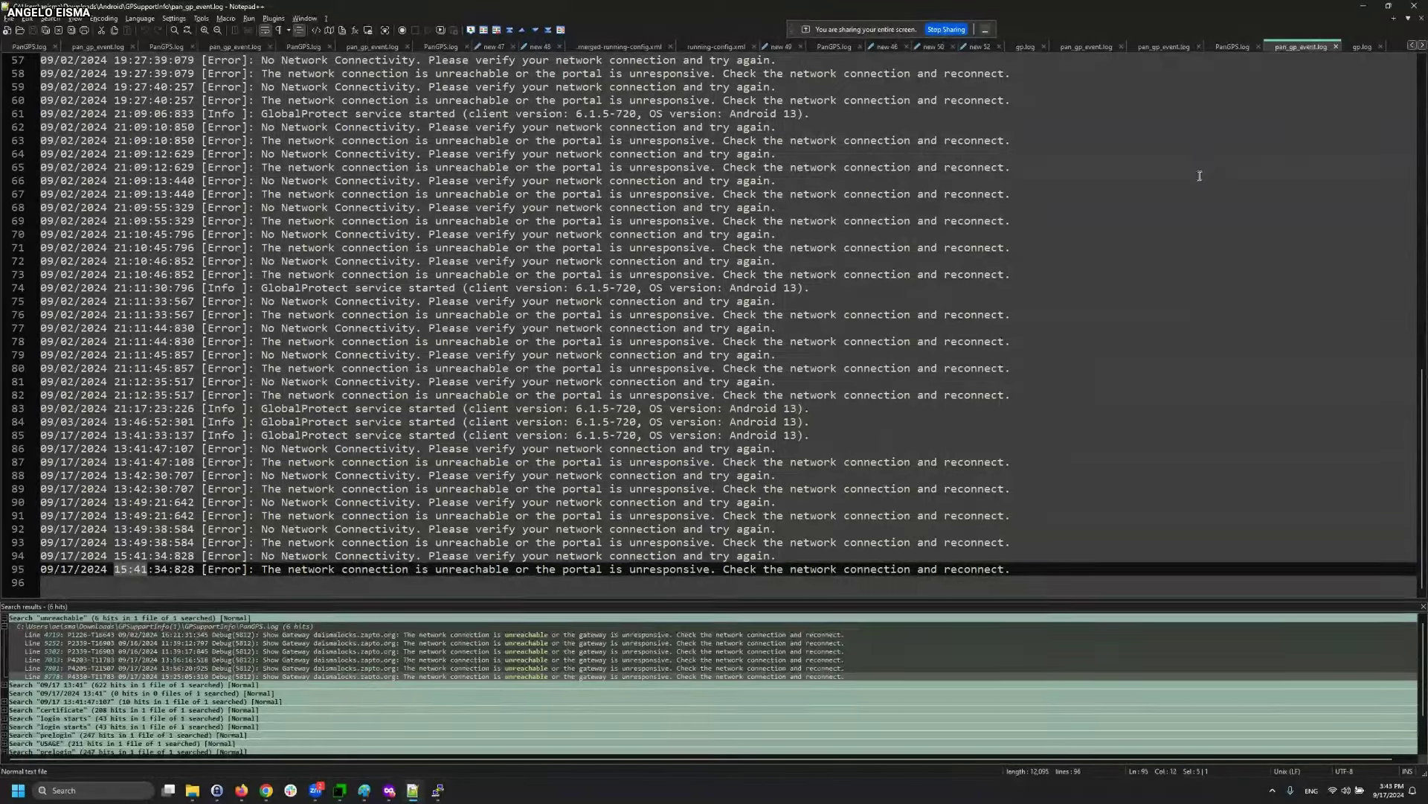
{"action": "left_click", "coordinate": [1362, 46]}
{"action": "key", "text": "ctrl+f"}
- List gp.log matches for 15:41, then narrow to 15:41:34 from the latest error
{"action": "left_click", "coordinate": [1078, 335]}
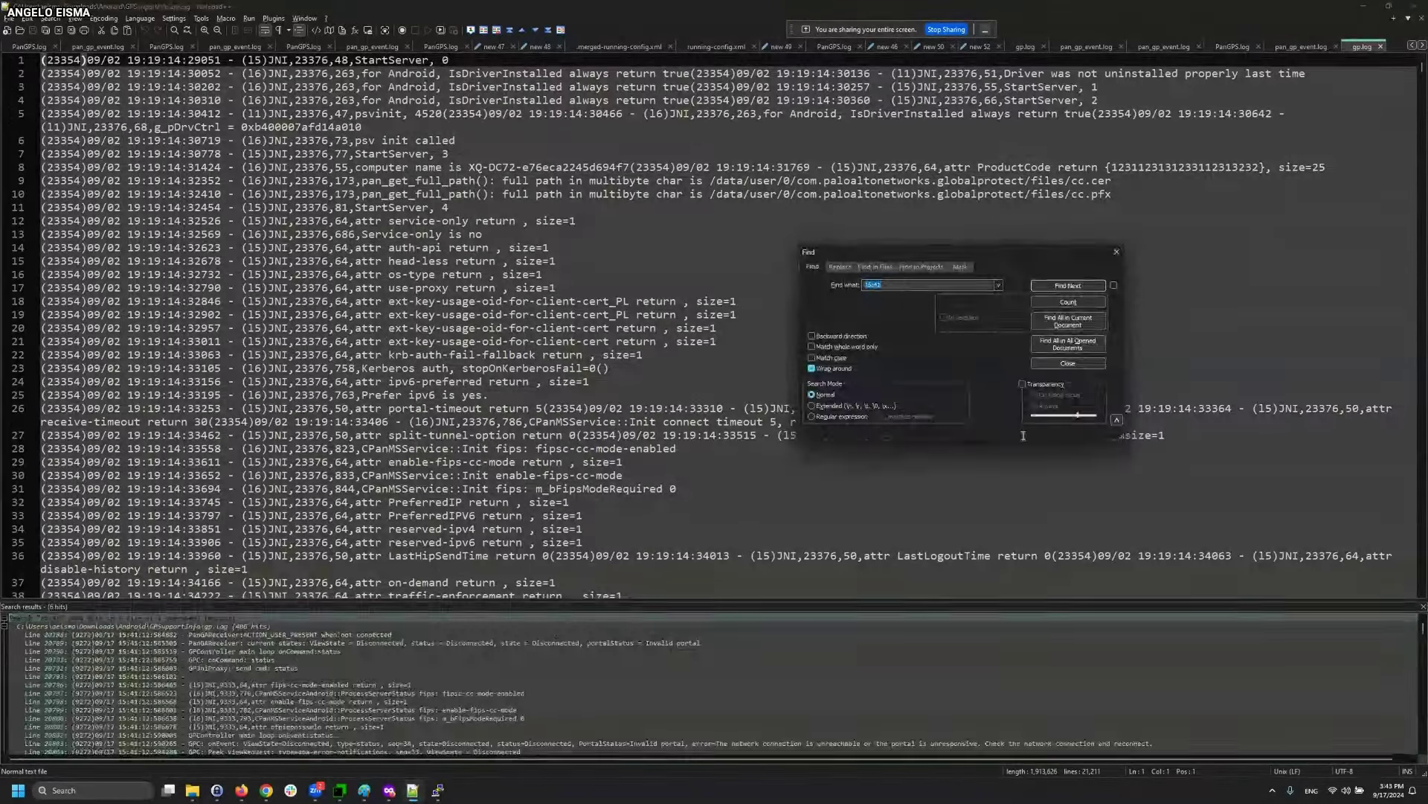
{"action": "scroll", "coordinate": [326, 629], "scroll_direction": "down", "scroll_amount": 15}
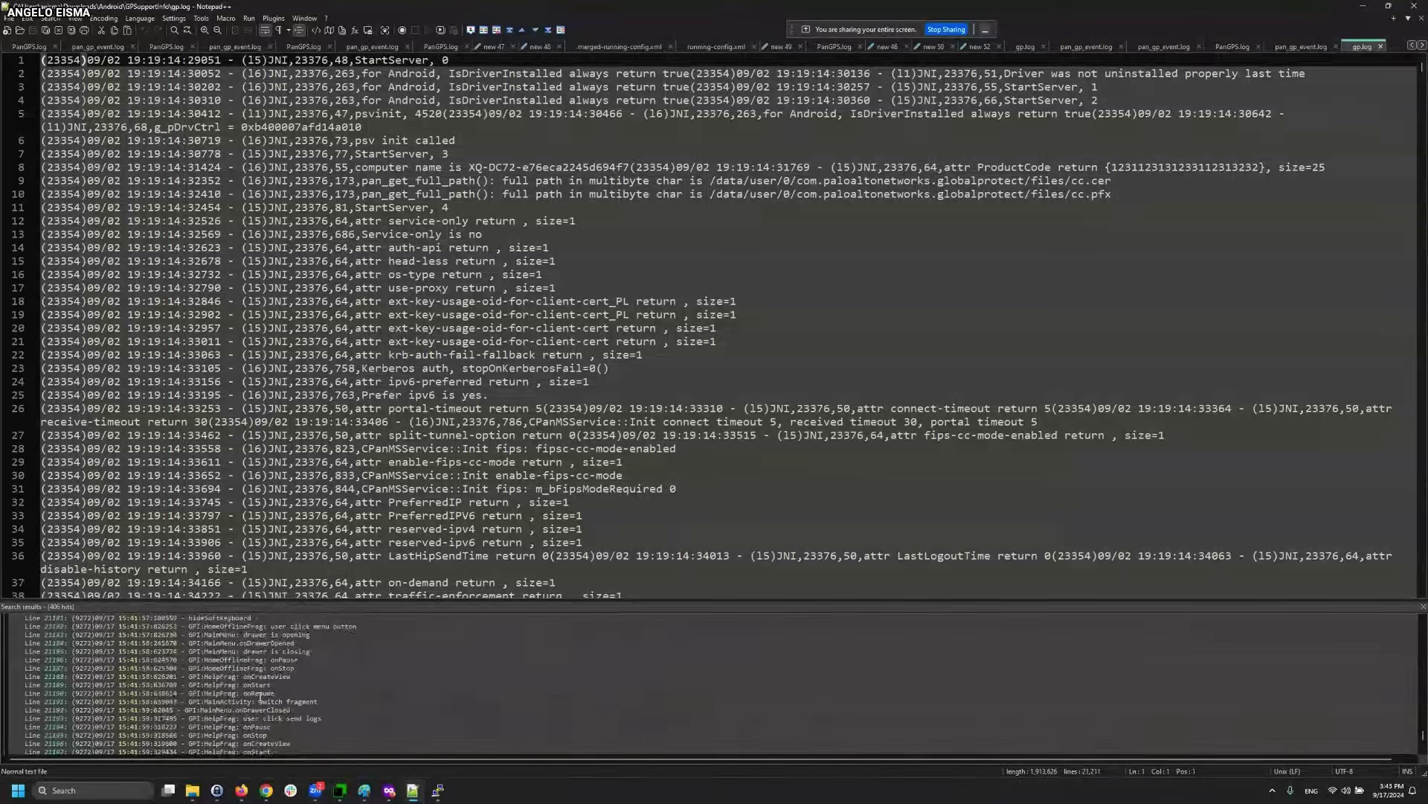
{"action": "scroll", "coordinate": [257, 677], "scroll_direction": "up", "scroll_amount": 20}
{"action": "key", "text": "ctrl+Tab"}
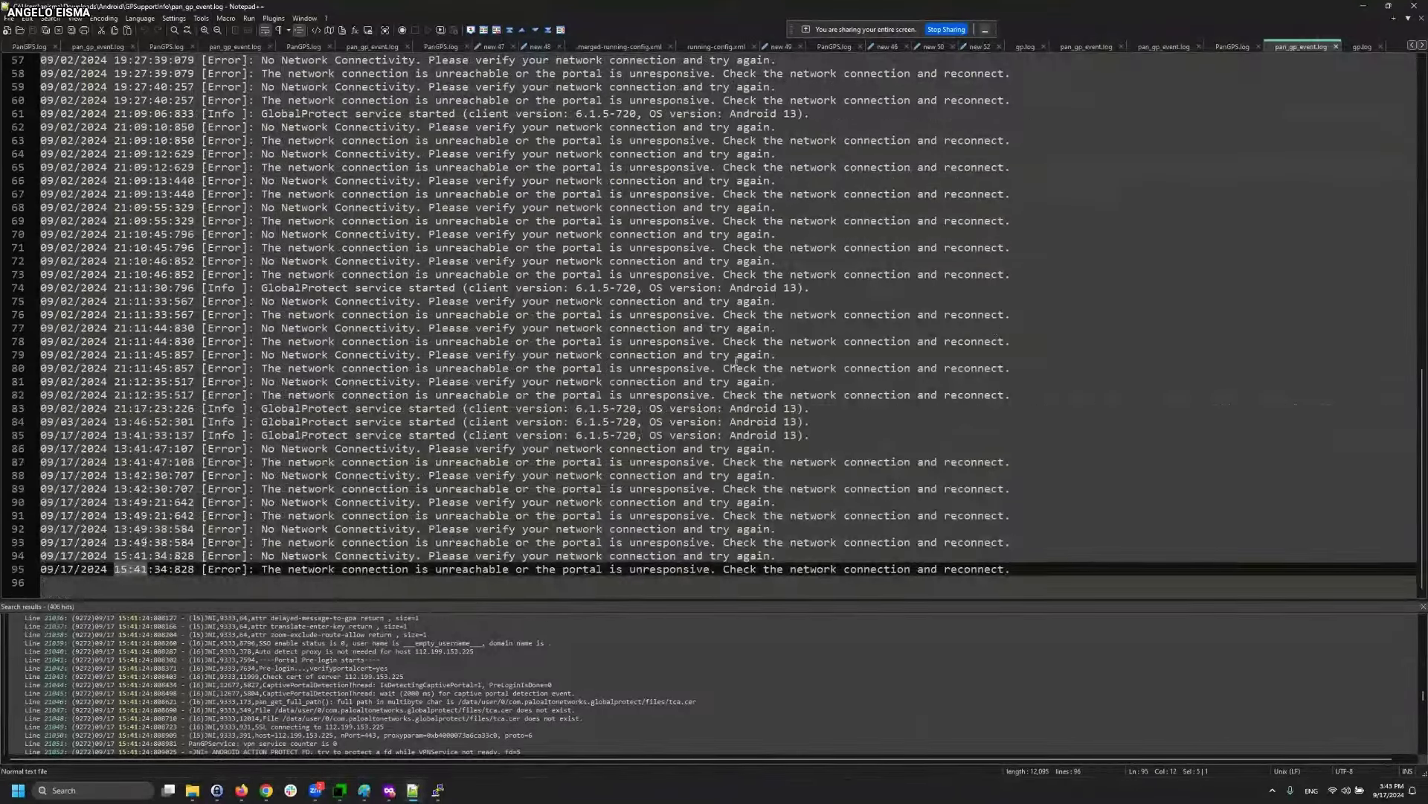
{"action": "mouse_move", "coordinate": [148, 570]}
{"action": "left_mouse_down"}
{"action": "mouse_move", "coordinate": [169, 569]}
{"action": "mouse_move", "coordinate": [154, 569]}
{"action": "left_mouse_up"}
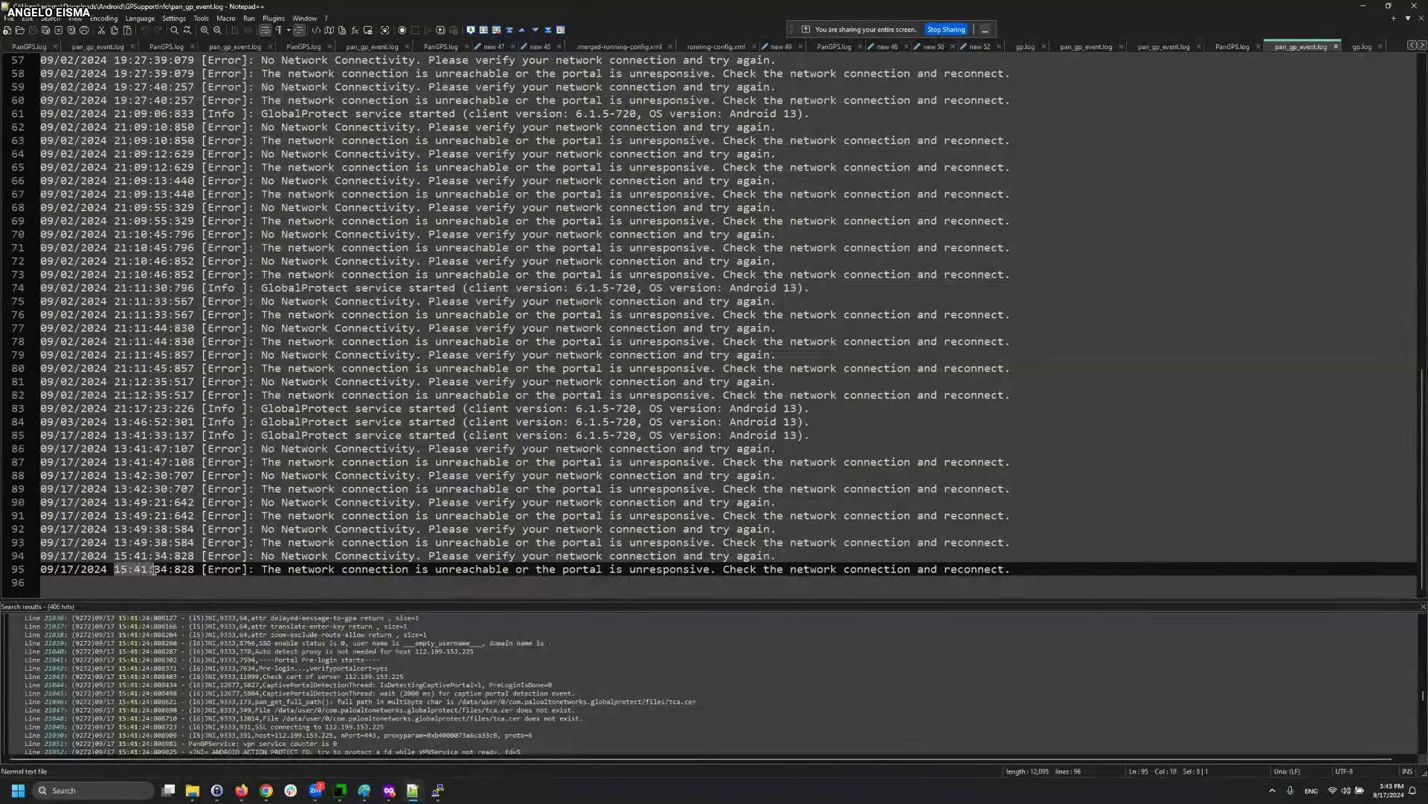
{"action": "key", "text": "ctrl+Tab"}
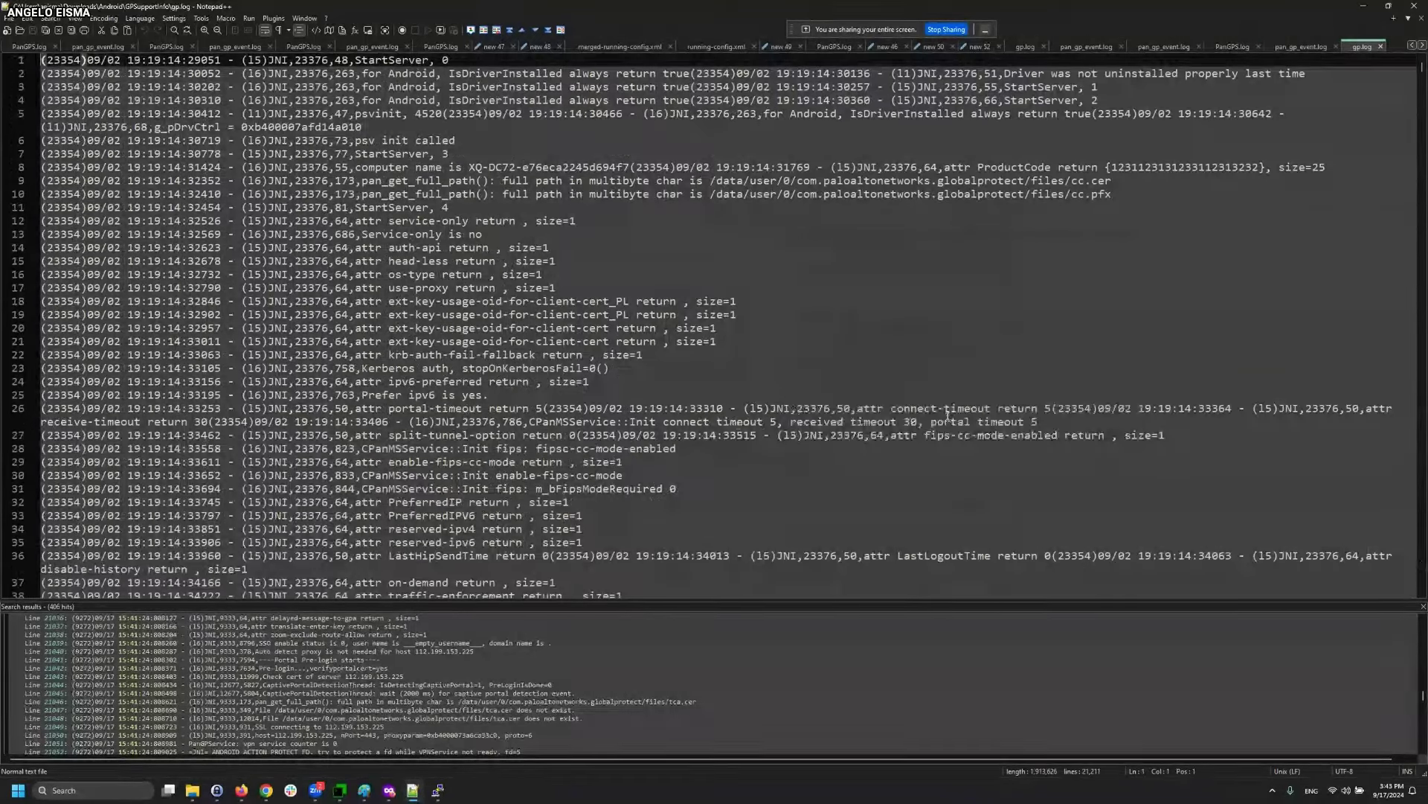
{"action": "key", "text": "ctrl+f"}
{"action": "left_click", "coordinate": [1068, 321]}
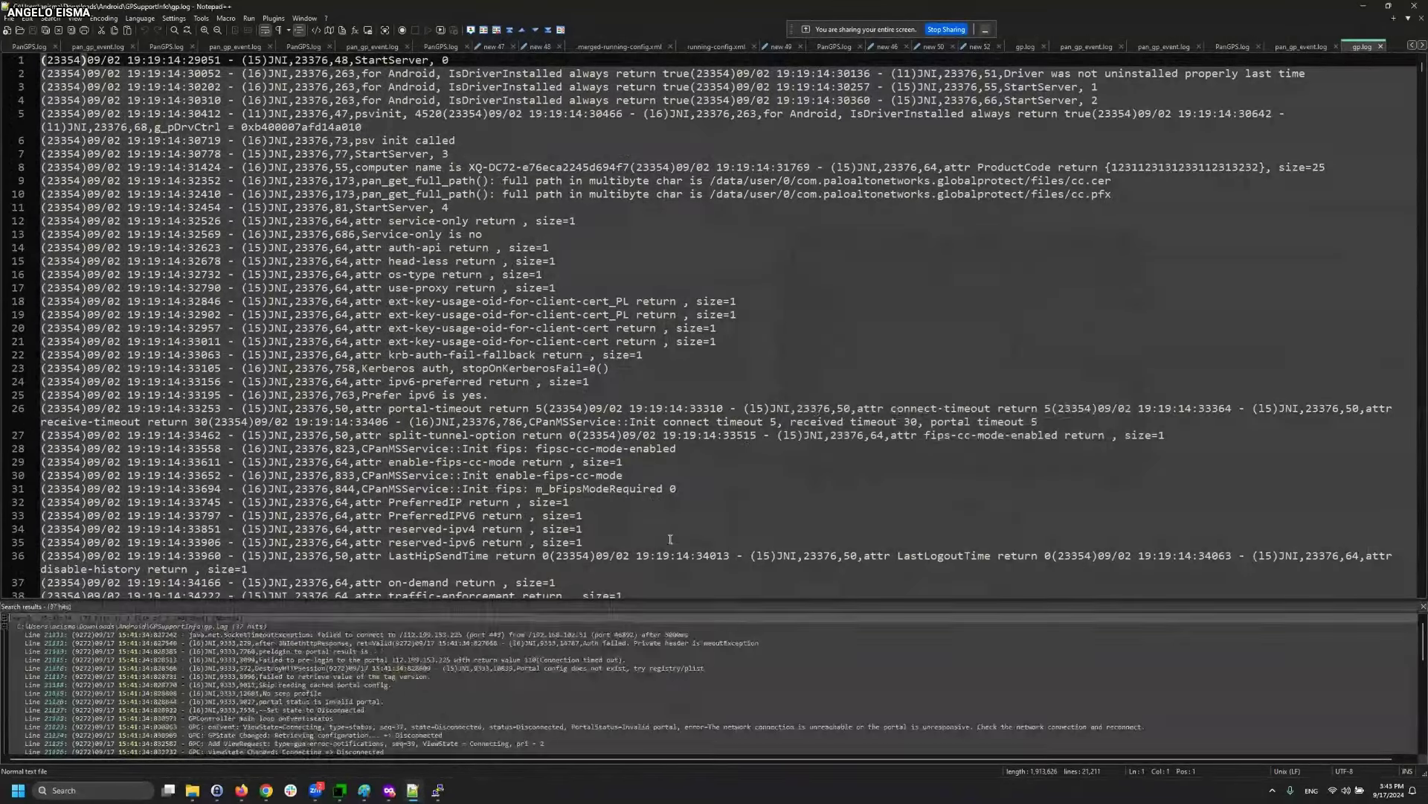
{"action": "left_click", "coordinate": [266, 635]}
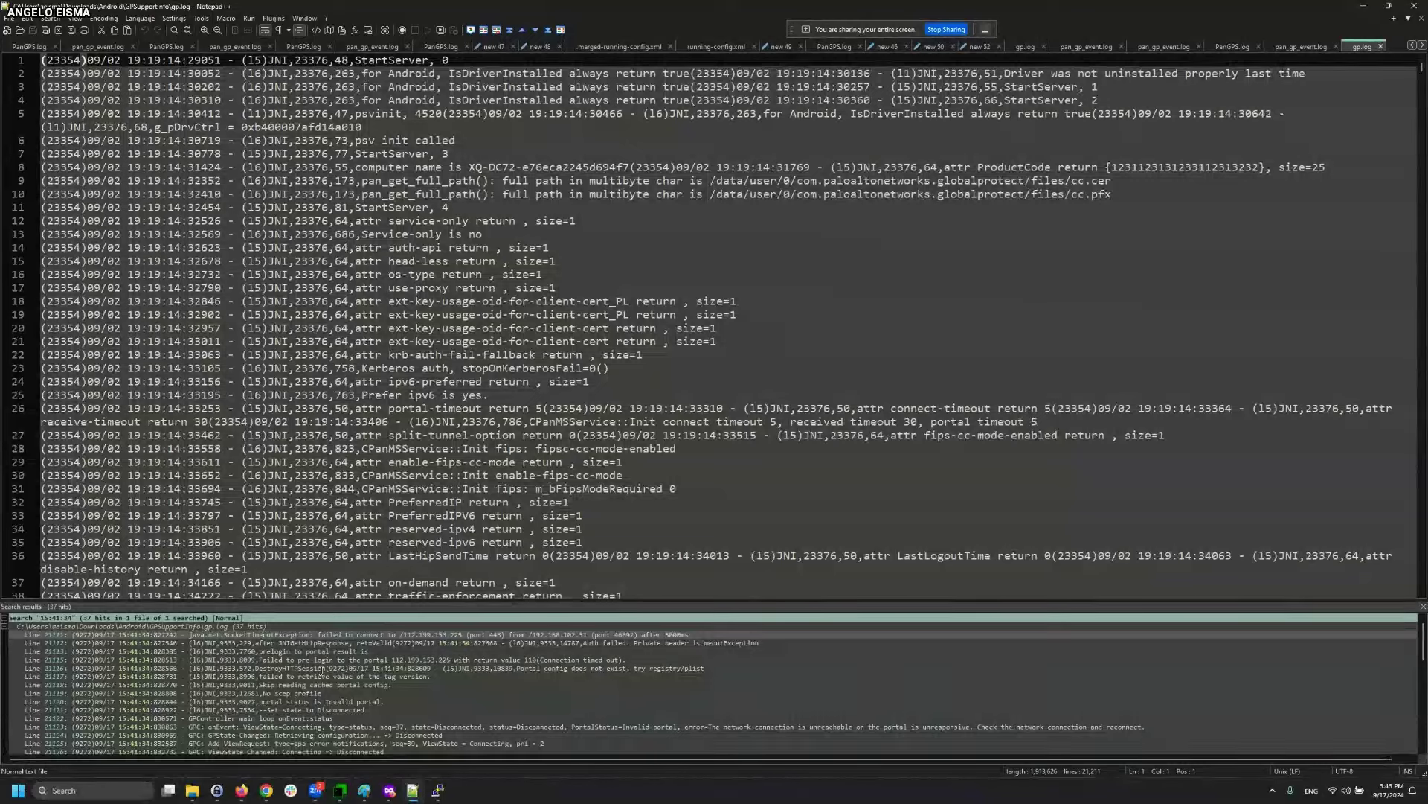
{"action": "scroll", "coordinate": [327, 677], "scroll_direction": "down", "scroll_amount": 5}
- Find all 'unreachable' entries in gp.log and jump to the match on line 21129
{"action": "key", "text": "ctrl+f"}
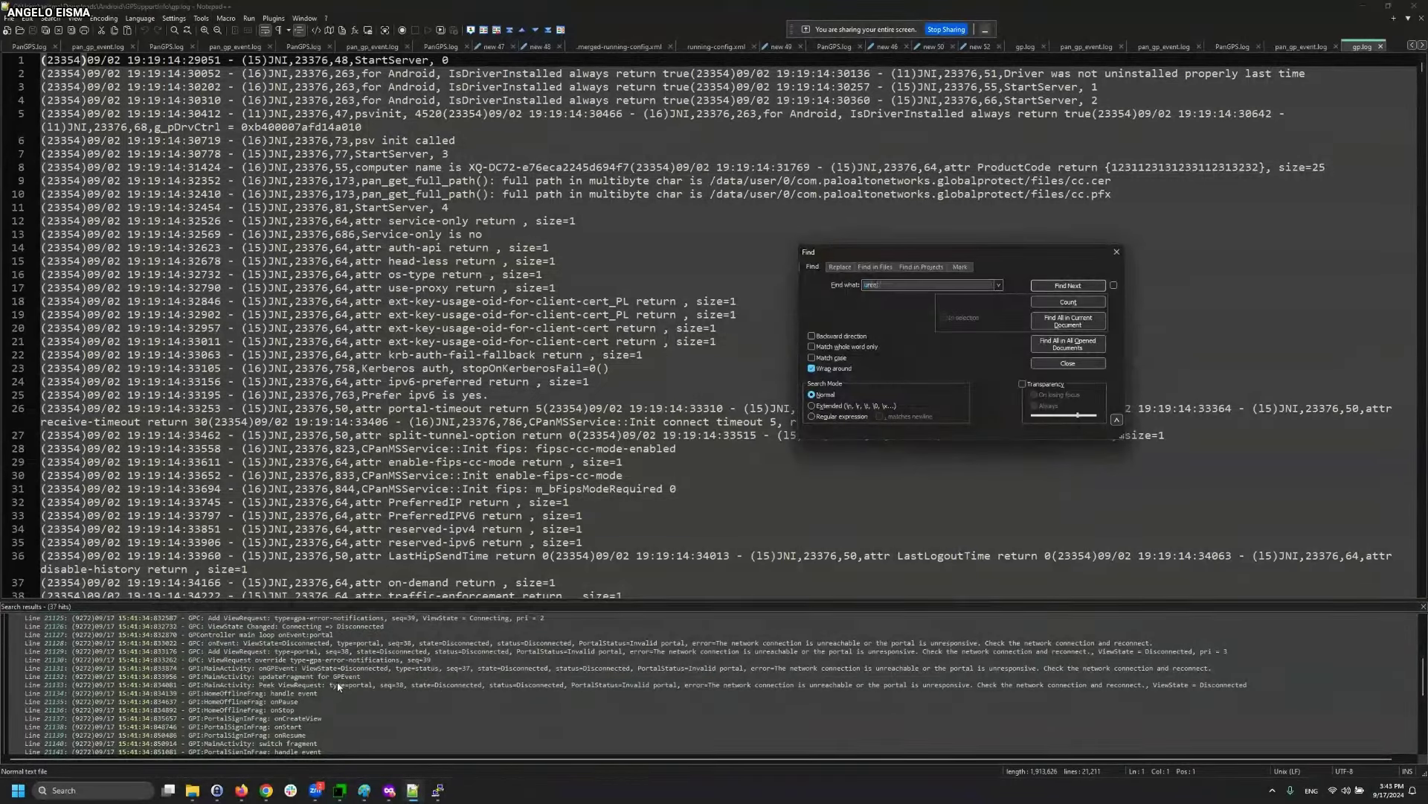
{"action": "key", "text": "alt+d"}
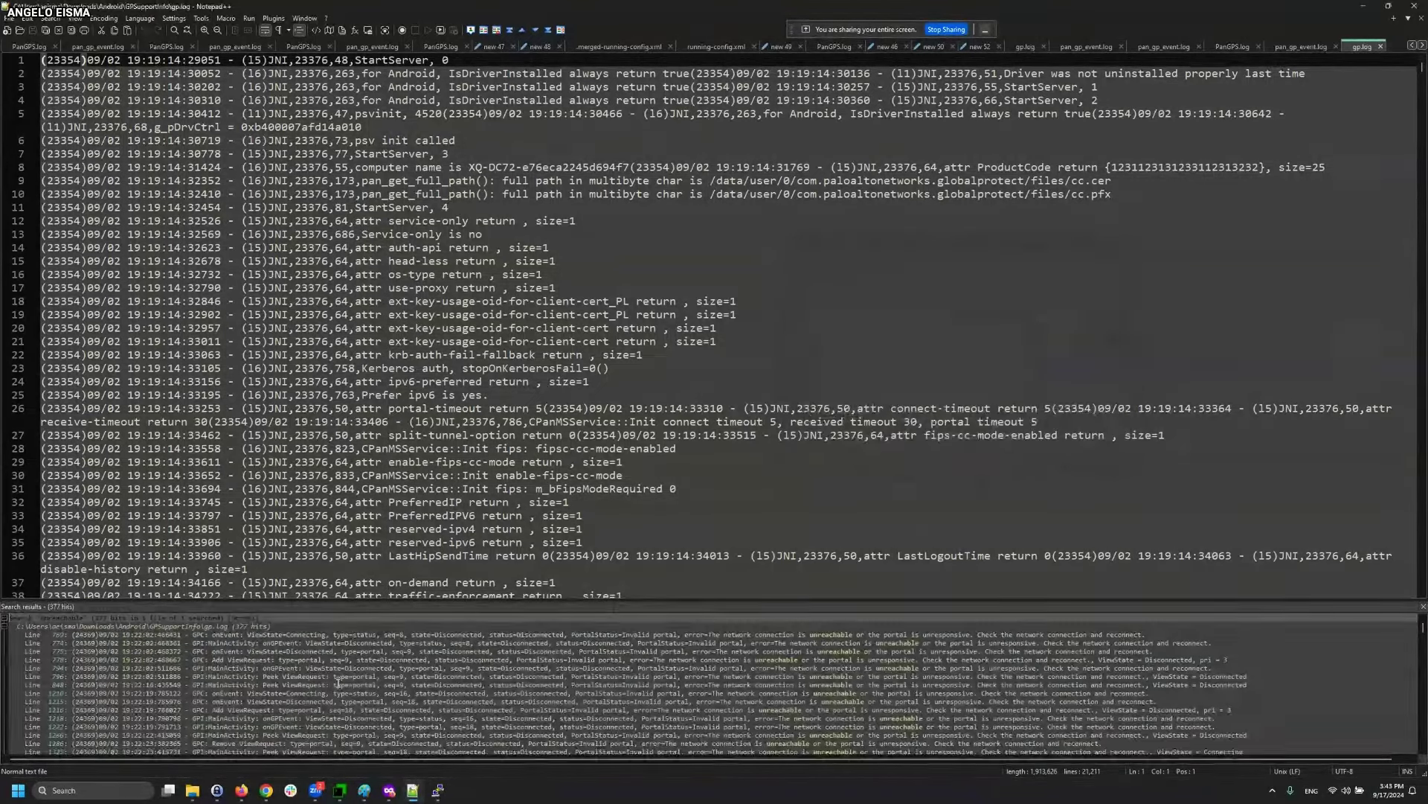
{"action": "scroll", "coordinate": [312, 733], "scroll_direction": "down", "scroll_amount": 20}
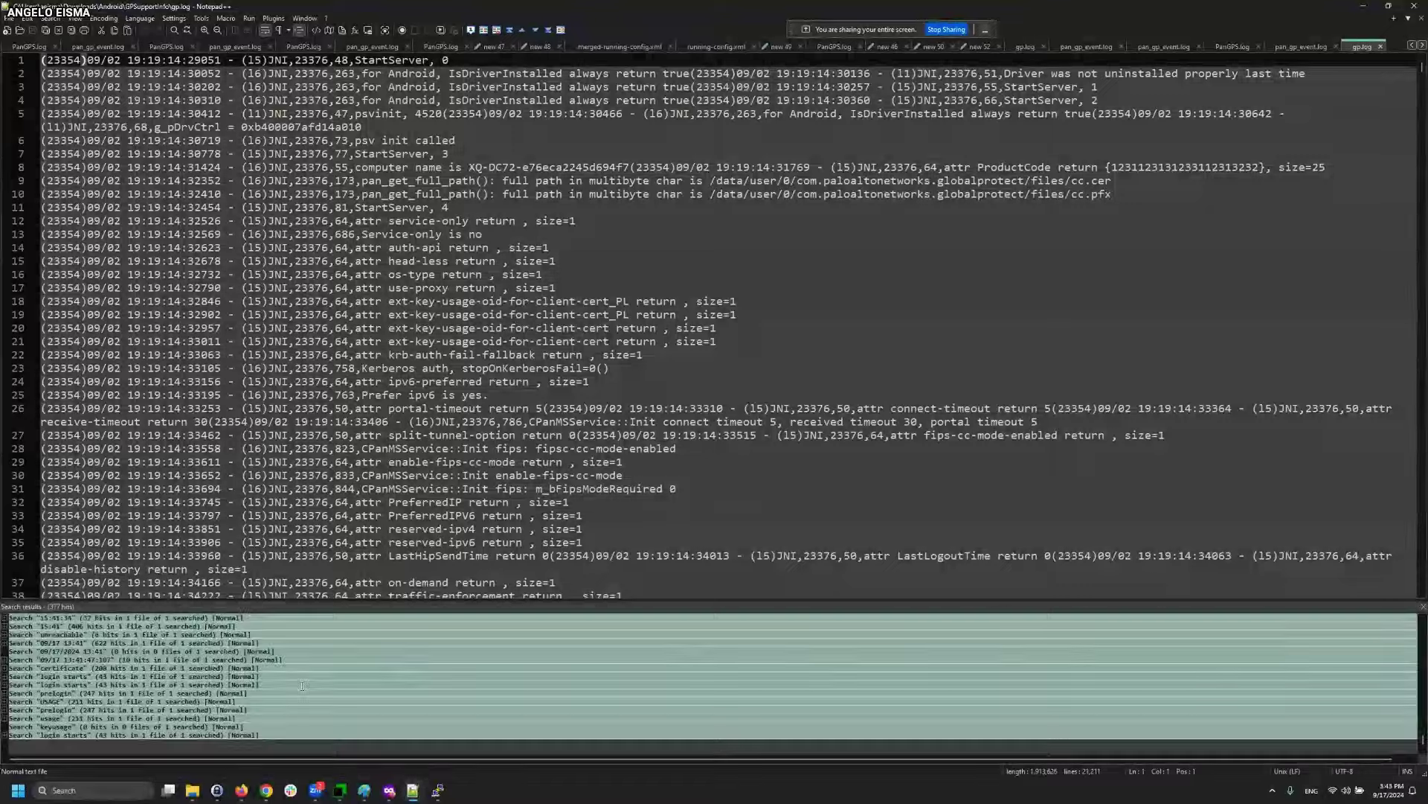
{"action": "scroll", "coordinate": [302, 685], "scroll_direction": "up", "scroll_amount": 1}
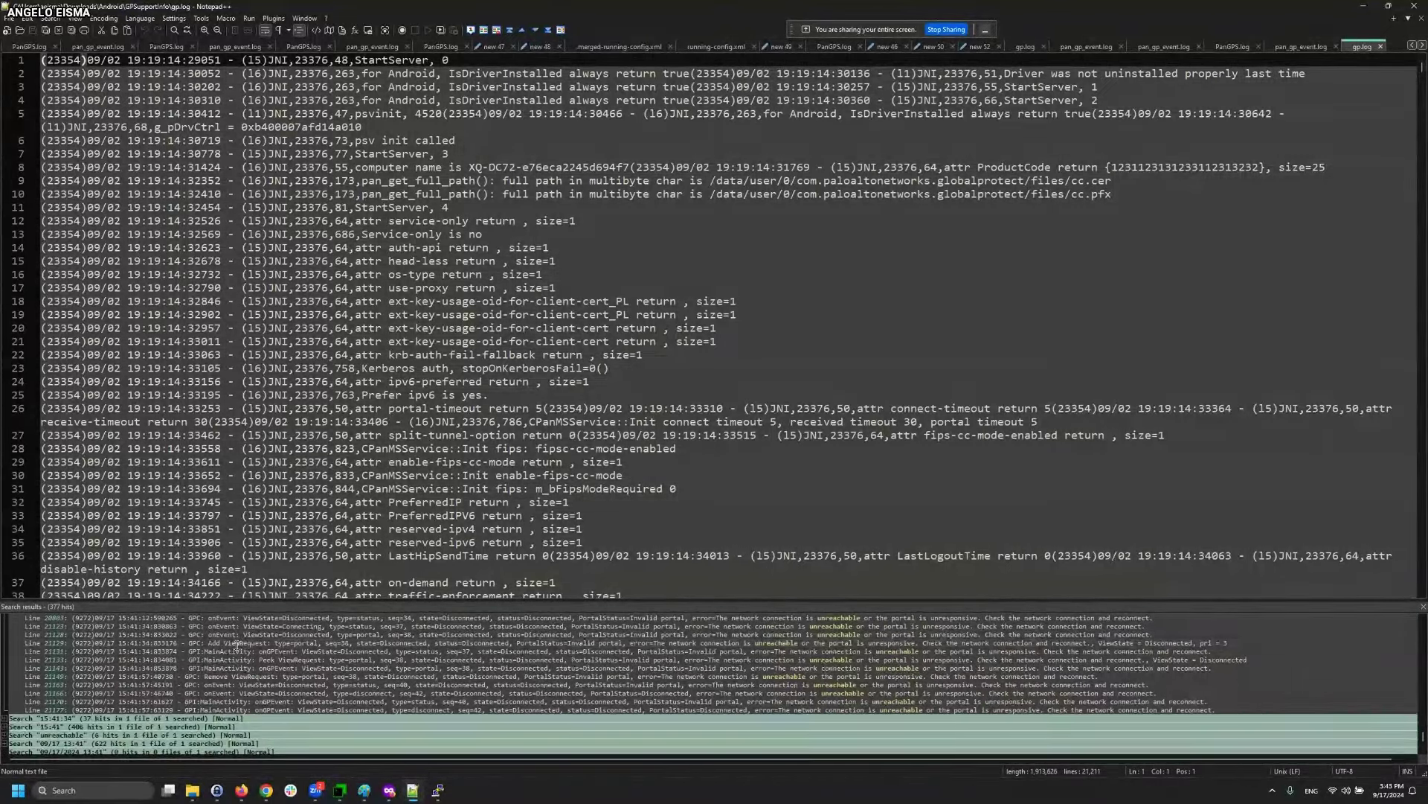
{"action": "left_click", "coordinate": [237, 644]}
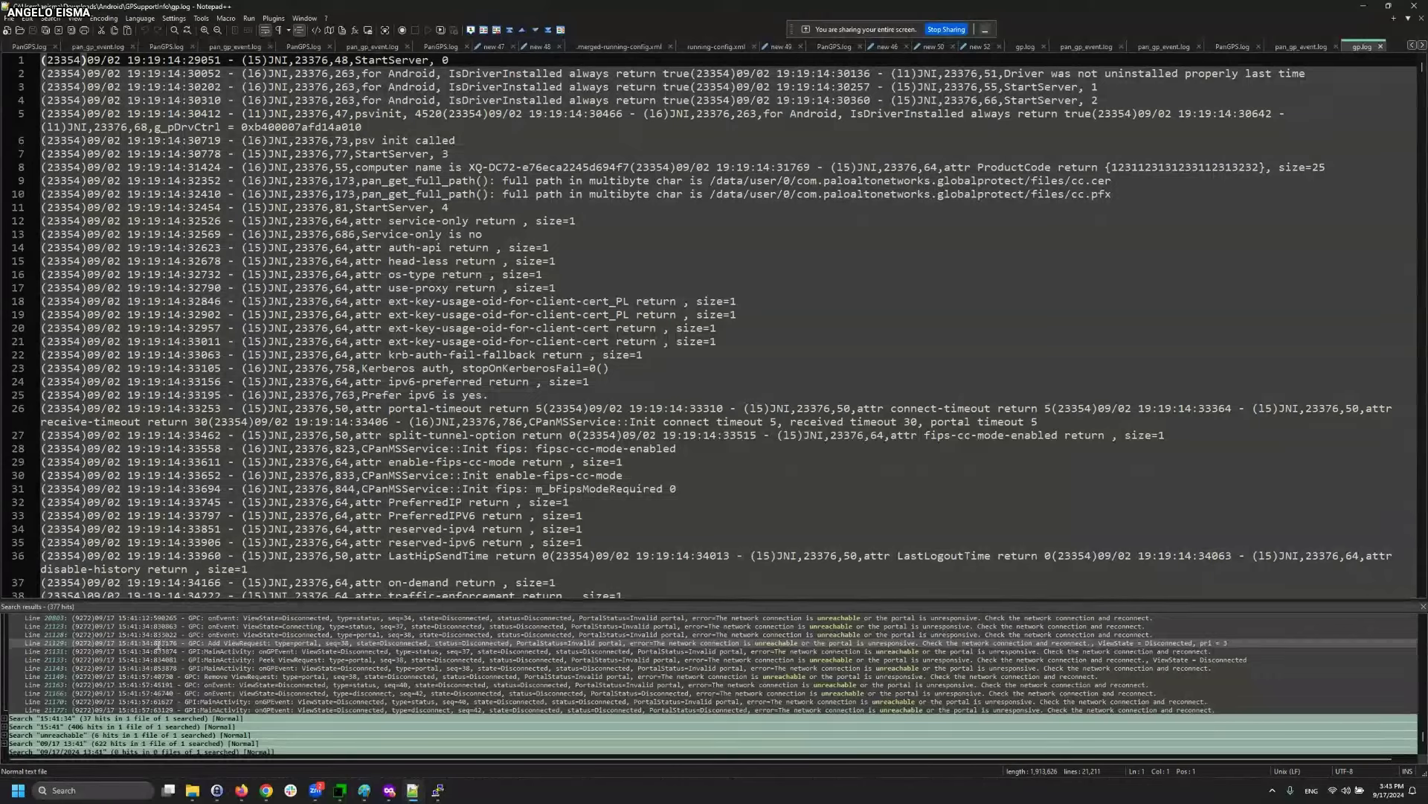
{"action": "double_click", "coordinate": [235, 644]}
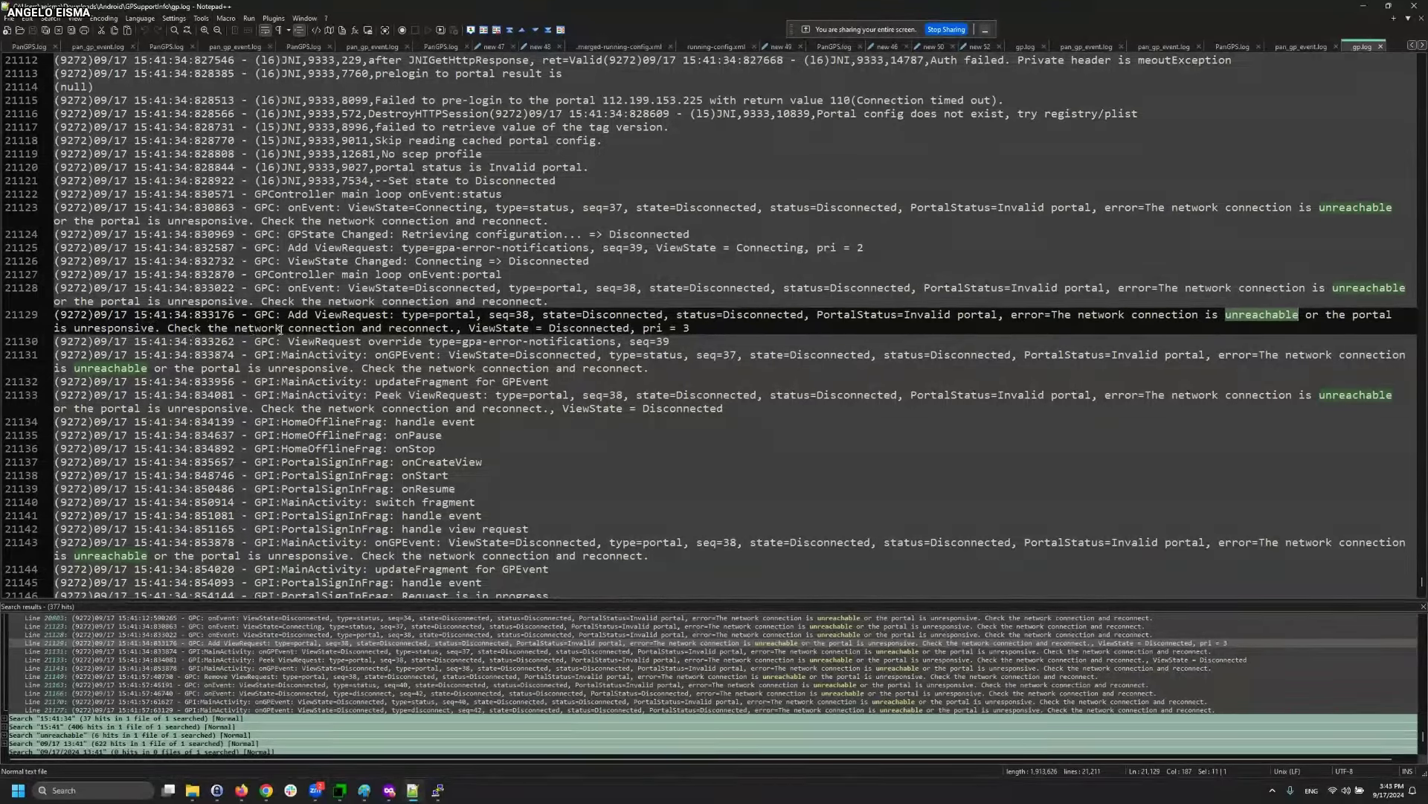
- Bookmark line 21129 and highlight the failed pre-login to 112.199.153.225 on line 21115
{"action": "left_click_drag", "start_coordinate": [1353, 316], "coordinate": [1393, 318]}
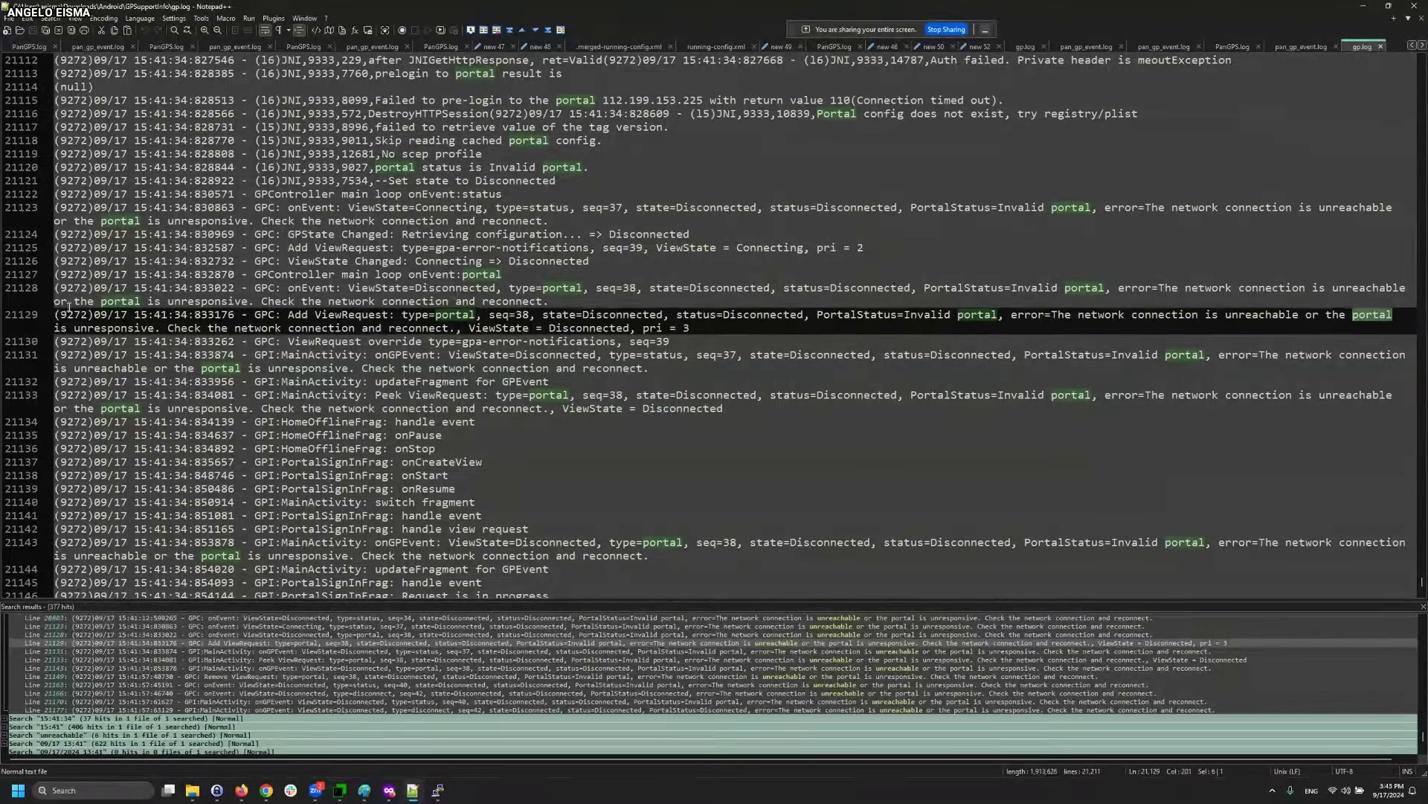
{"action": "left_click", "coordinate": [41, 320]}
{"action": "left_click_drag", "start_coordinate": [376, 167], "coordinate": [575, 178]}
{"action": "scroll", "coordinate": [503, 218], "scroll_direction": "up", "scroll_amount": 2}
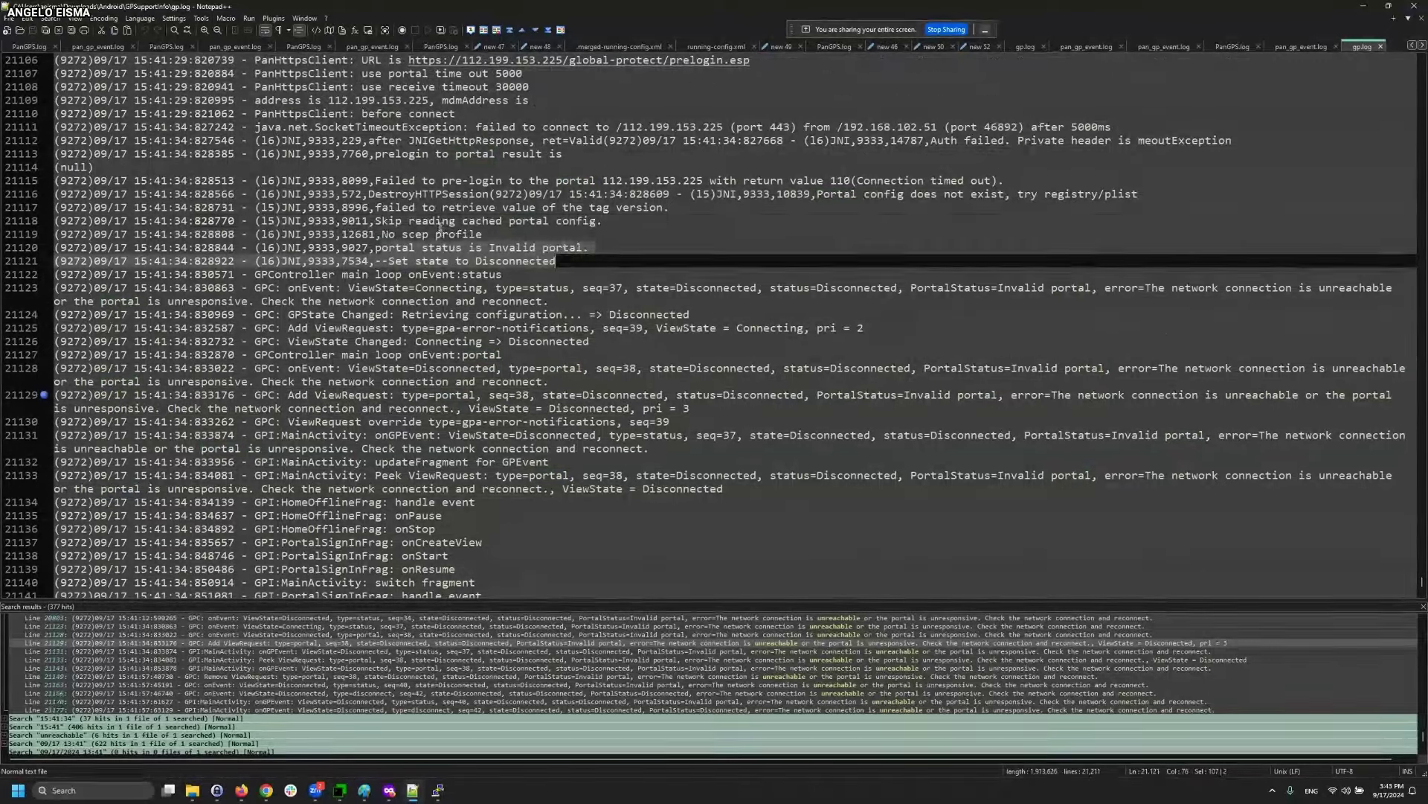
{"action": "left_click_drag", "start_coordinate": [402, 221], "coordinate": [554, 223]}
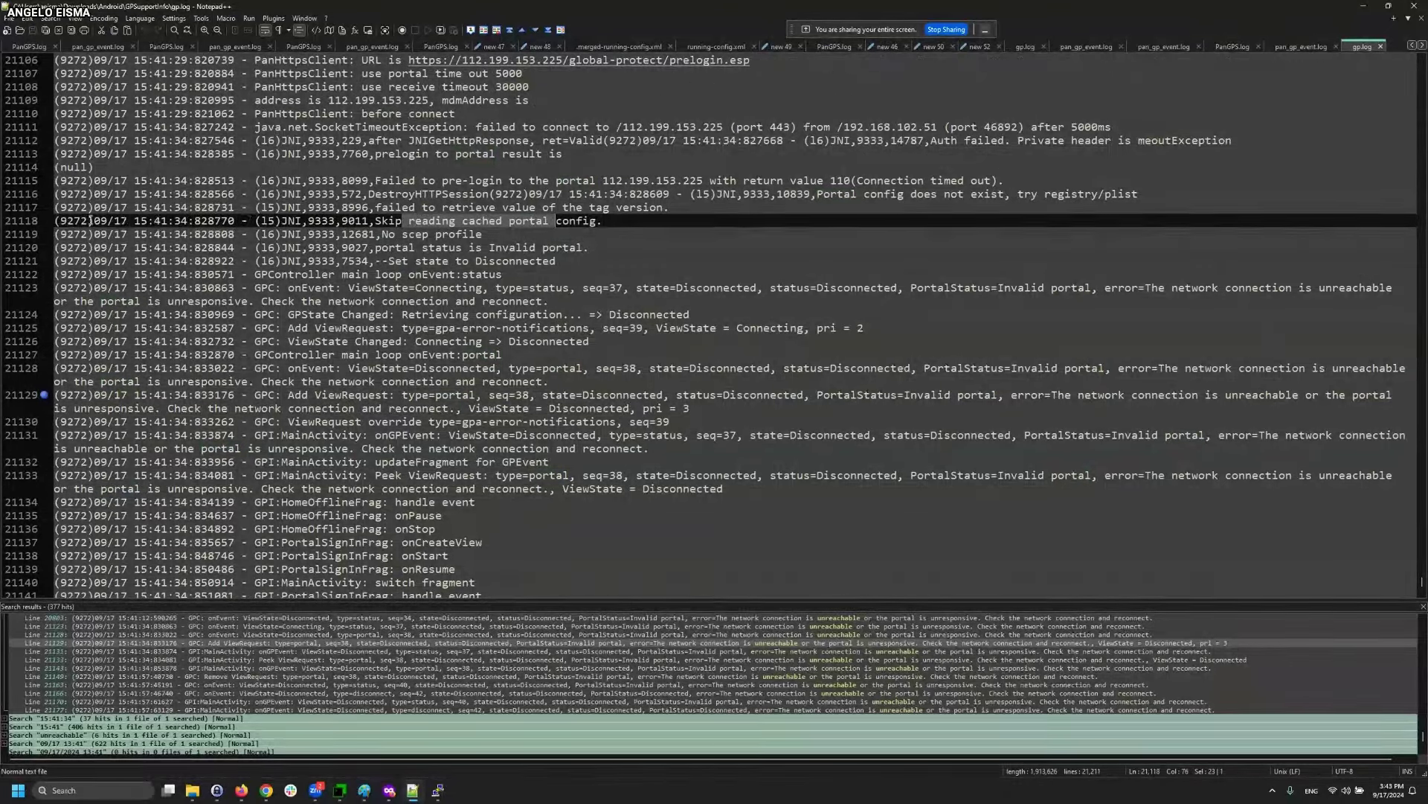
{"action": "scroll", "coordinate": [345, 215], "scroll_direction": "up", "scroll_amount": 2}
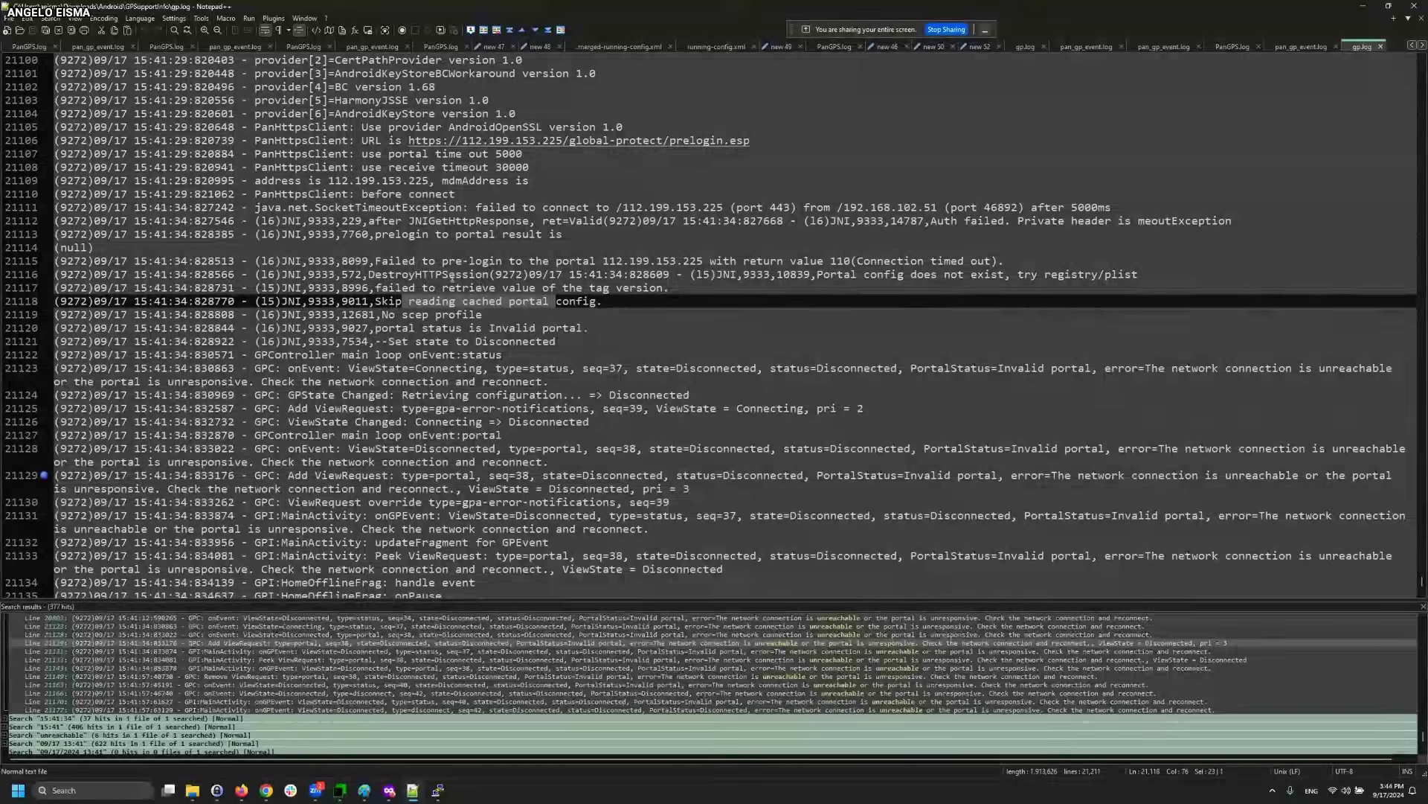
{"action": "left_click_drag", "start_coordinate": [372, 262], "coordinate": [703, 262]}
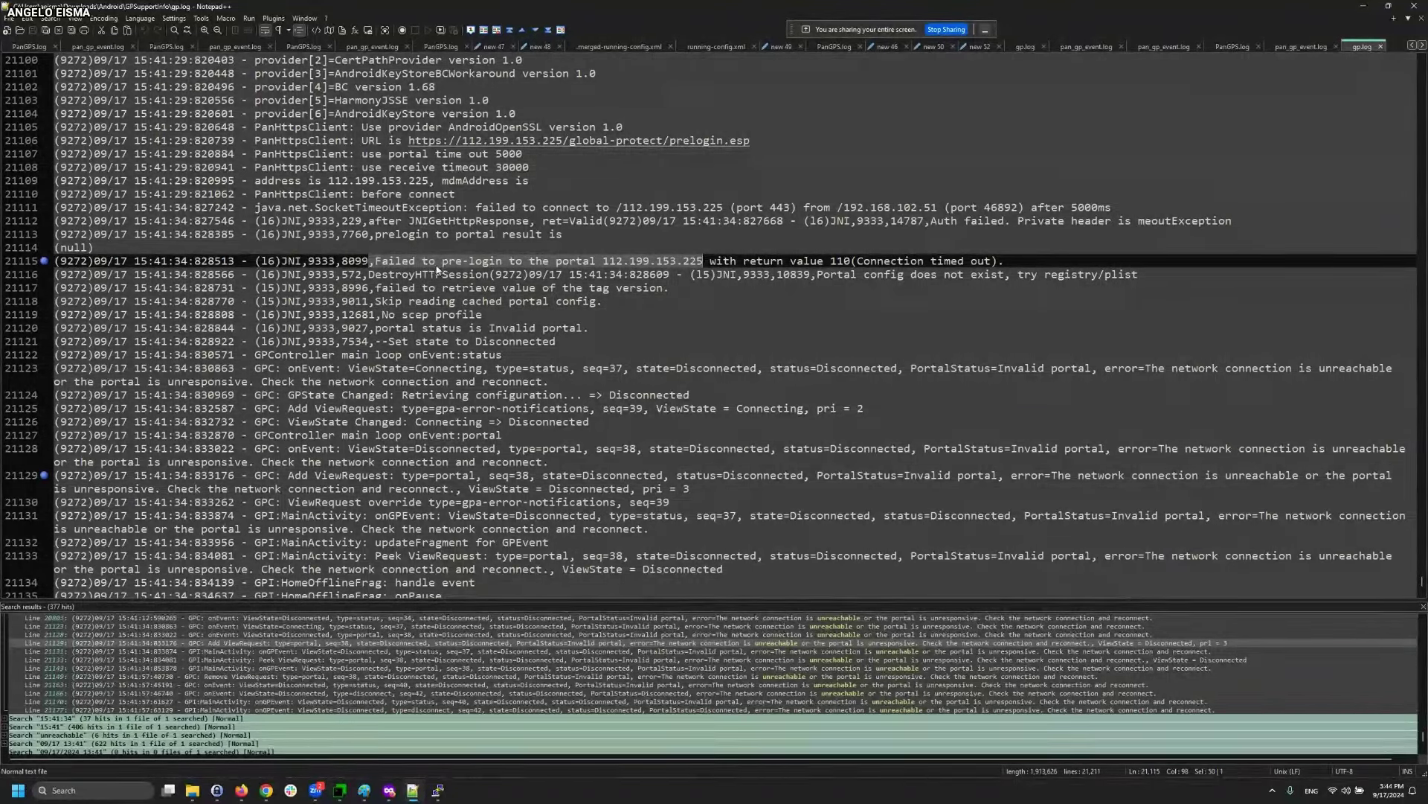
{"action": "scroll", "coordinate": [427, 242], "scroll_direction": "up", "scroll_amount": 1}
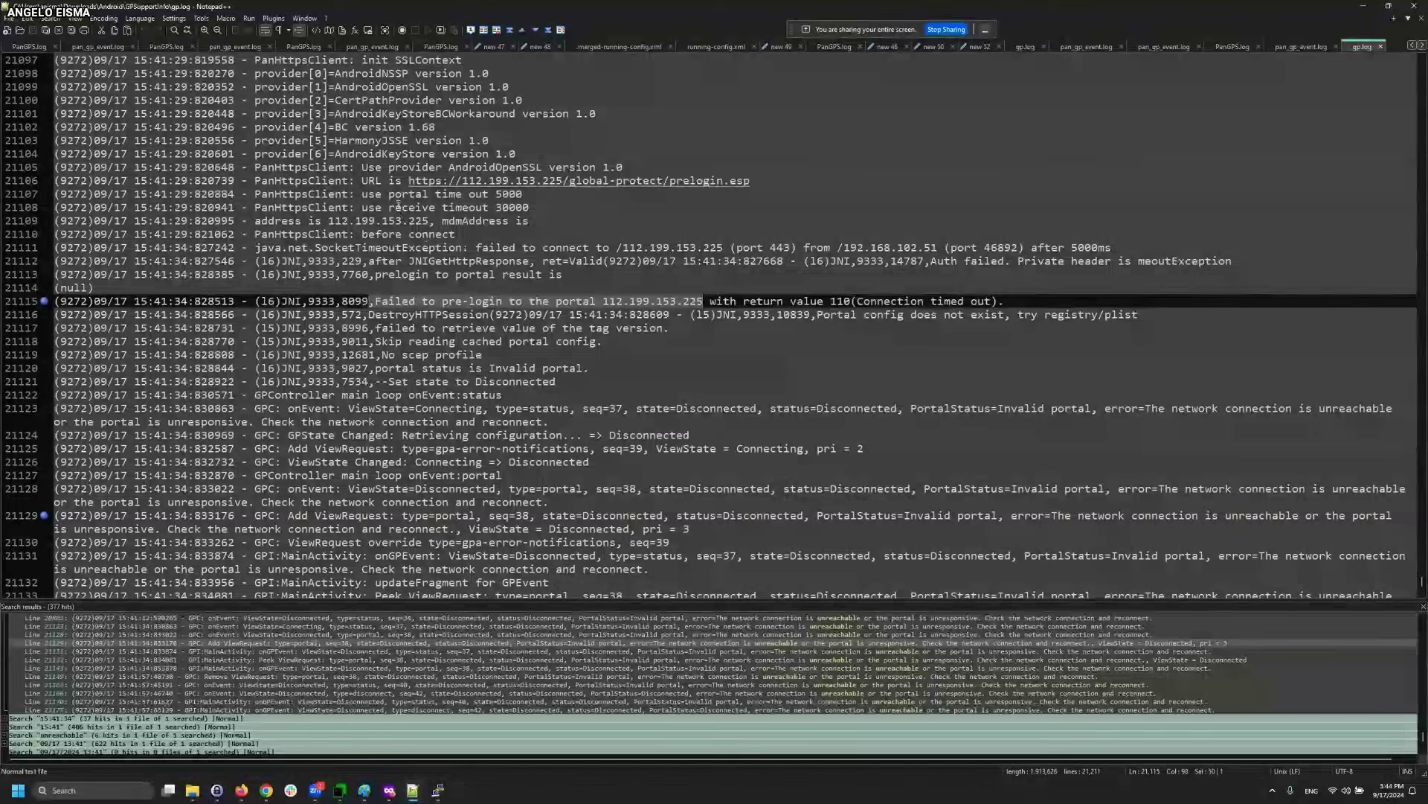
- Select the global-protect/prelogin.esp path in the portal URL on line 21106
{"action": "left_click", "coordinate": [363, 181]}
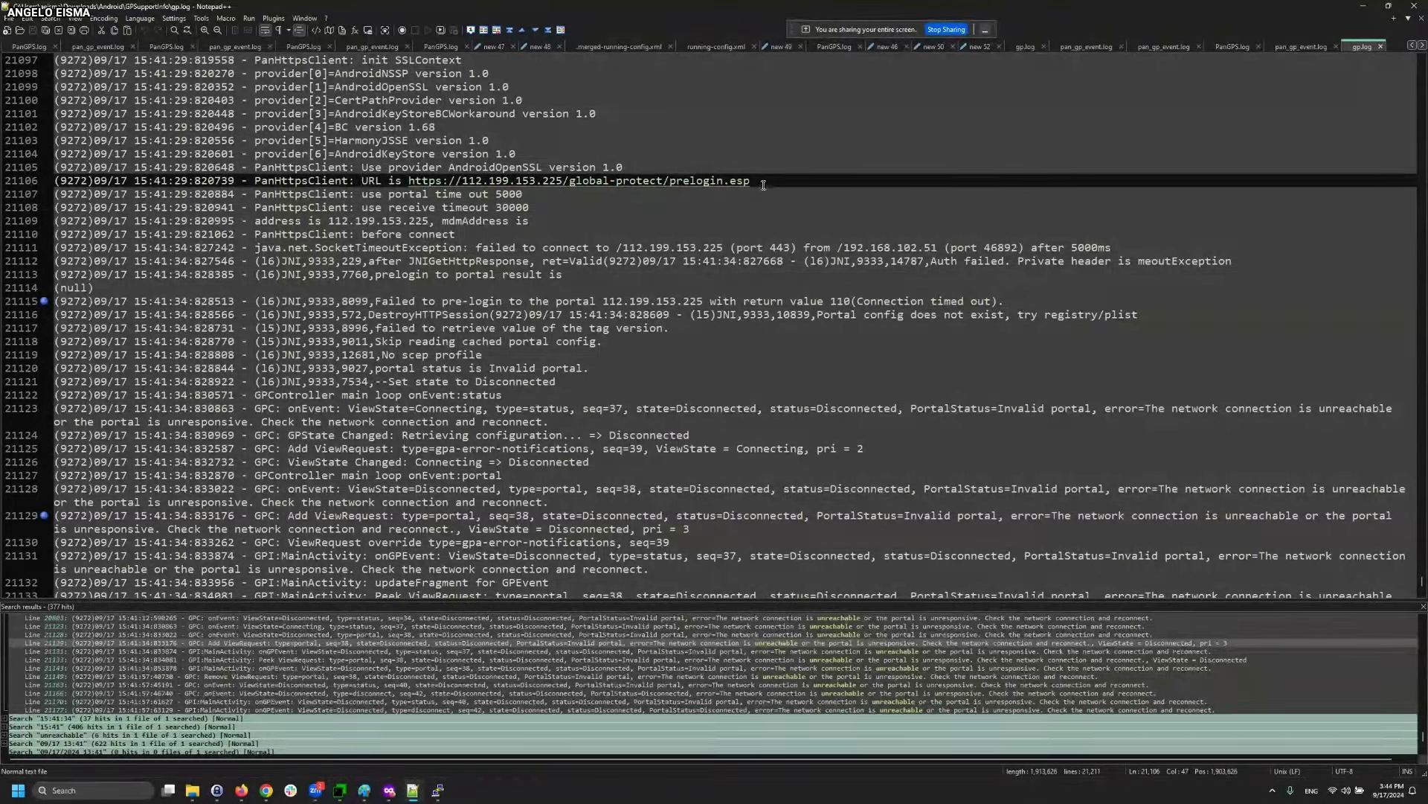
{"action": "left_click_drag", "start_coordinate": [764, 185], "coordinate": [562, 183]}
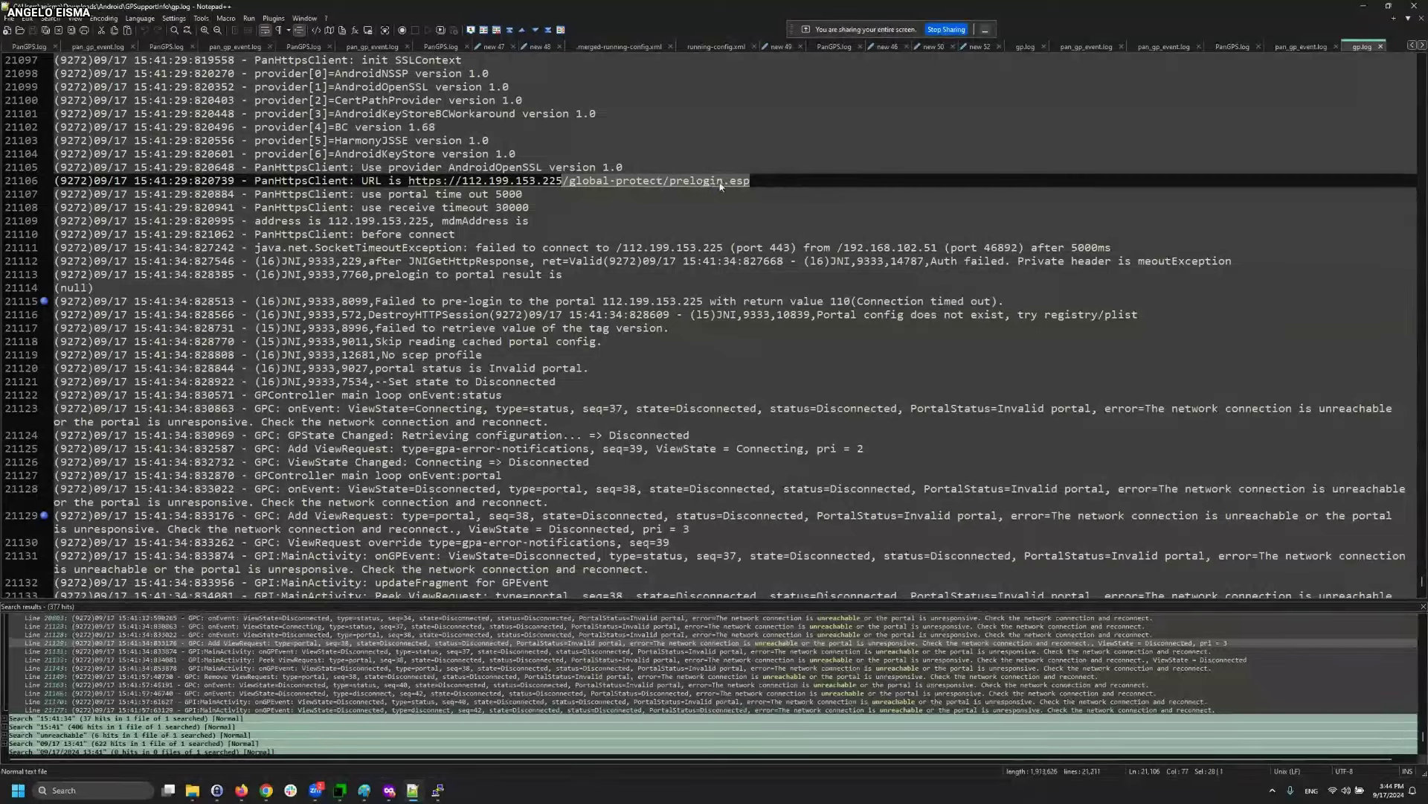
{"action": "left_click", "coordinate": [782, 182]}
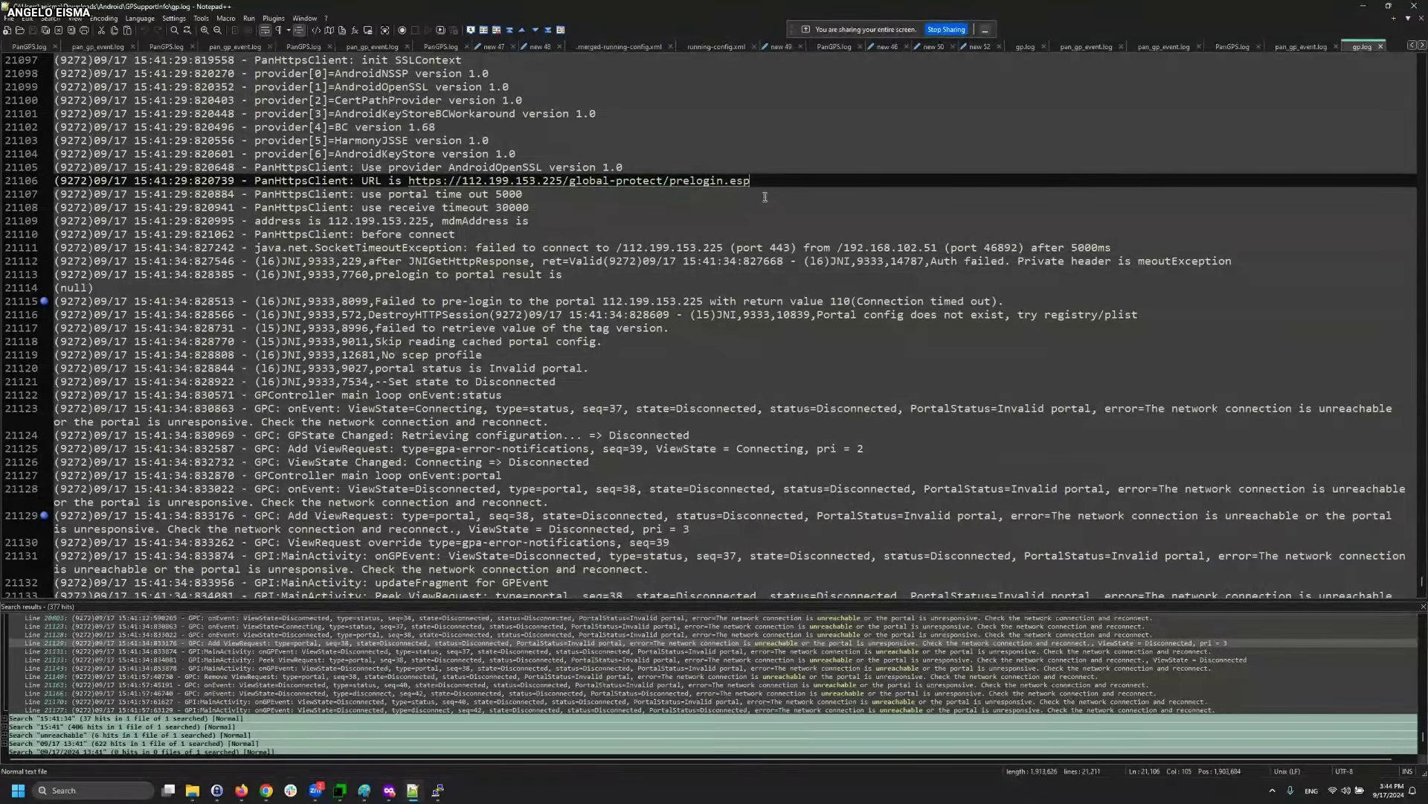
{"action": "left_click_drag", "start_coordinate": [753, 182], "coordinate": [571, 184]}
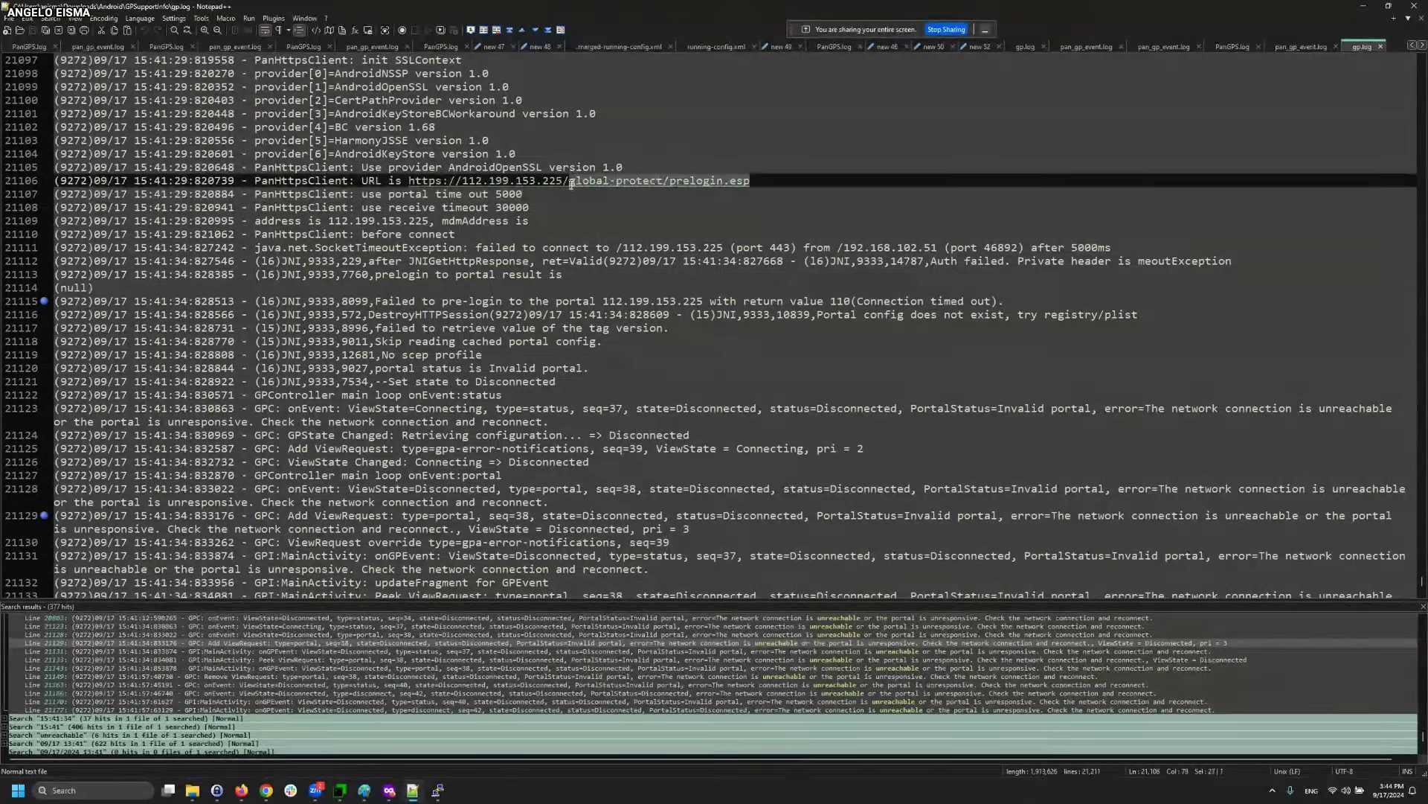
- At the firewall prompt, cancel 'less mp' and type 'less webserver-log sslvpn_access.log'
{"action": "key", "text": "alt+Tab"}
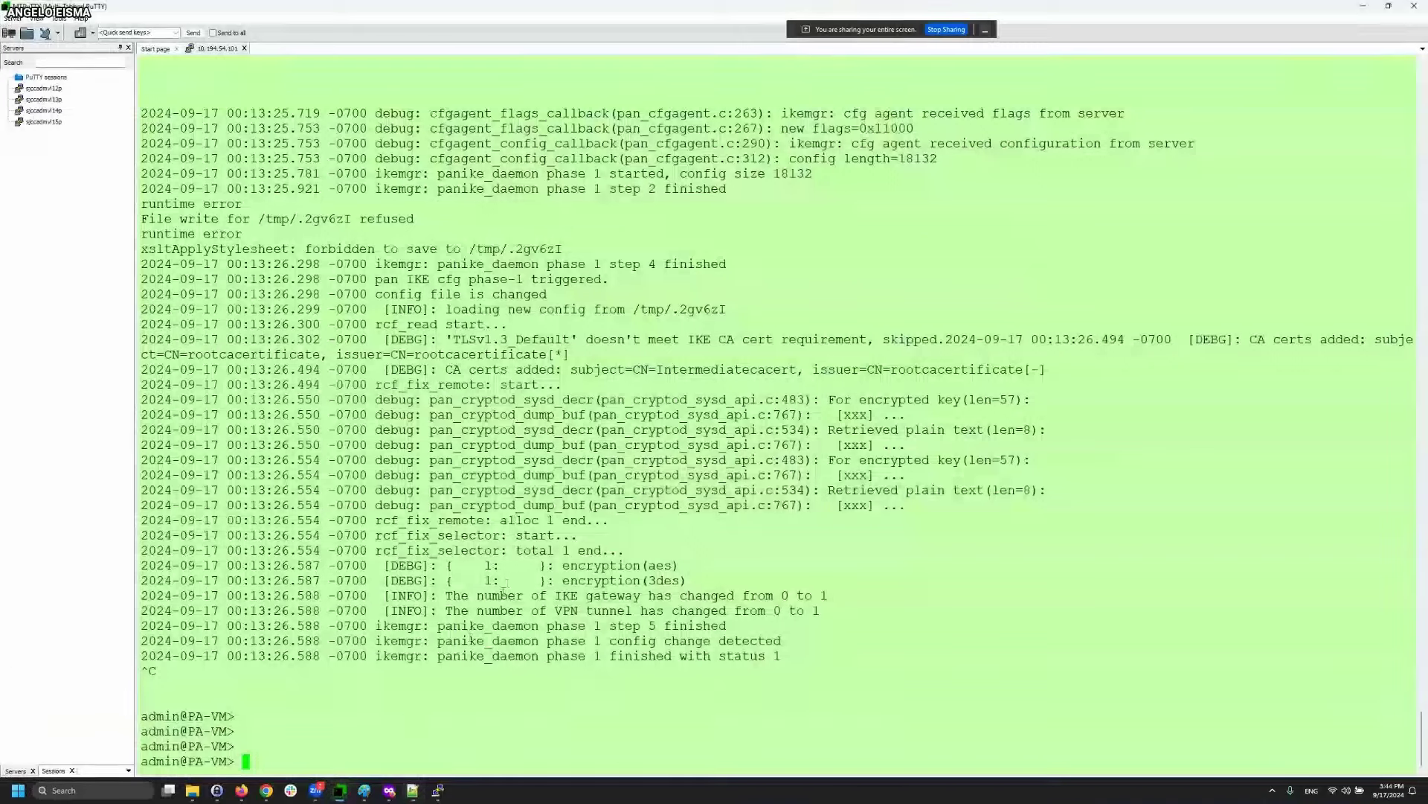
{"action": "key", "text": "Return"}
{"action": "key", "text": "Return"}
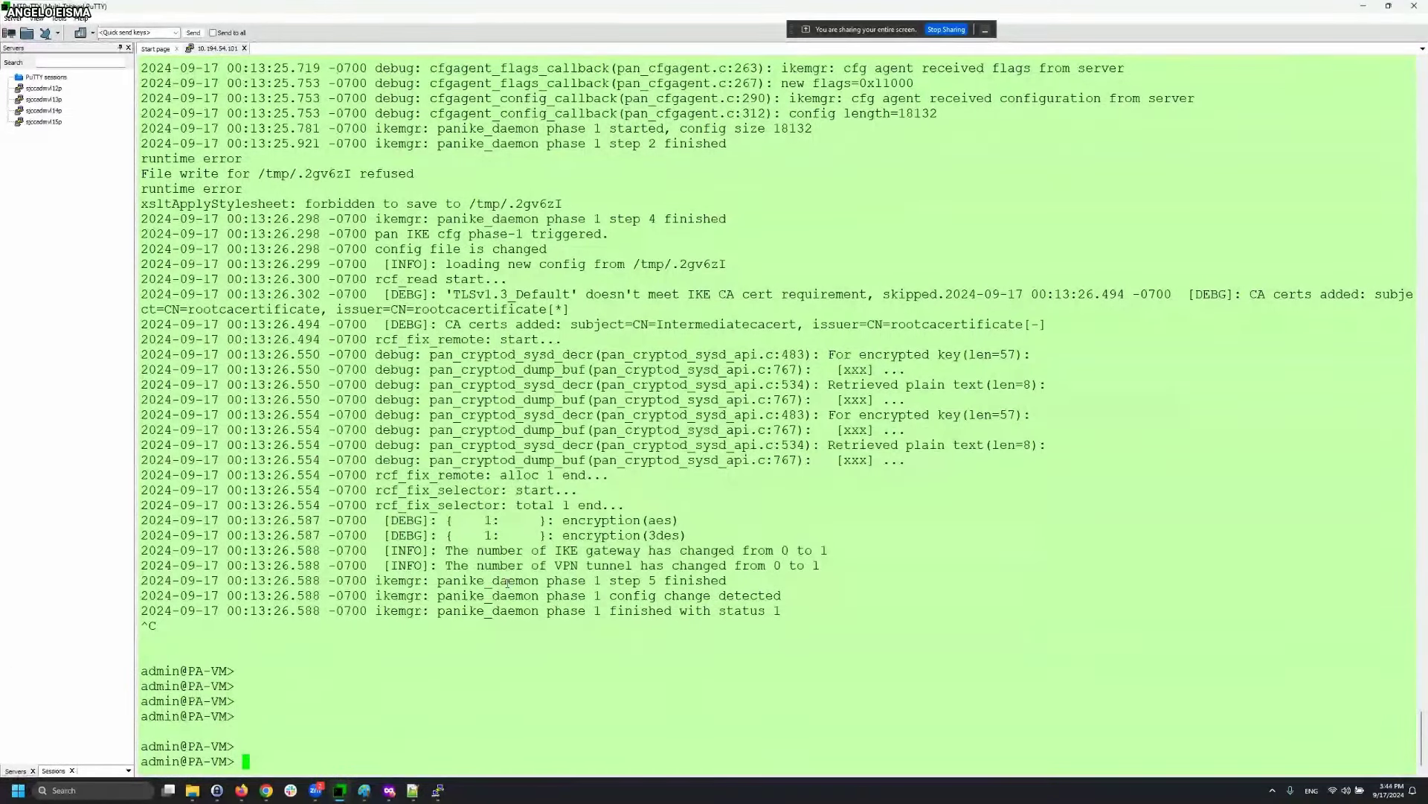
{"action": "key", "text": "Return"}
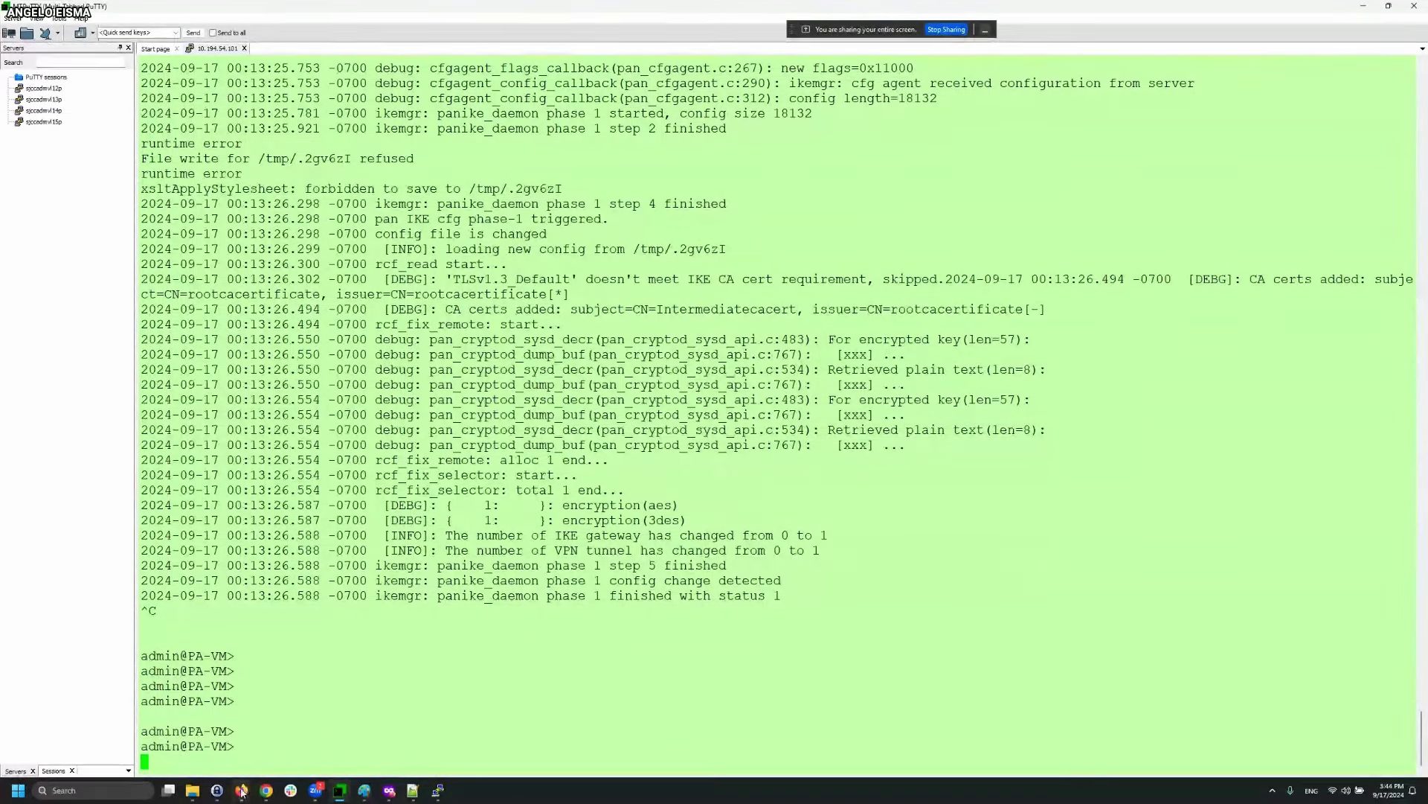
{"action": "type", "text": "less mp ^C"}
{"action": "key", "text": "ctrl+c"}
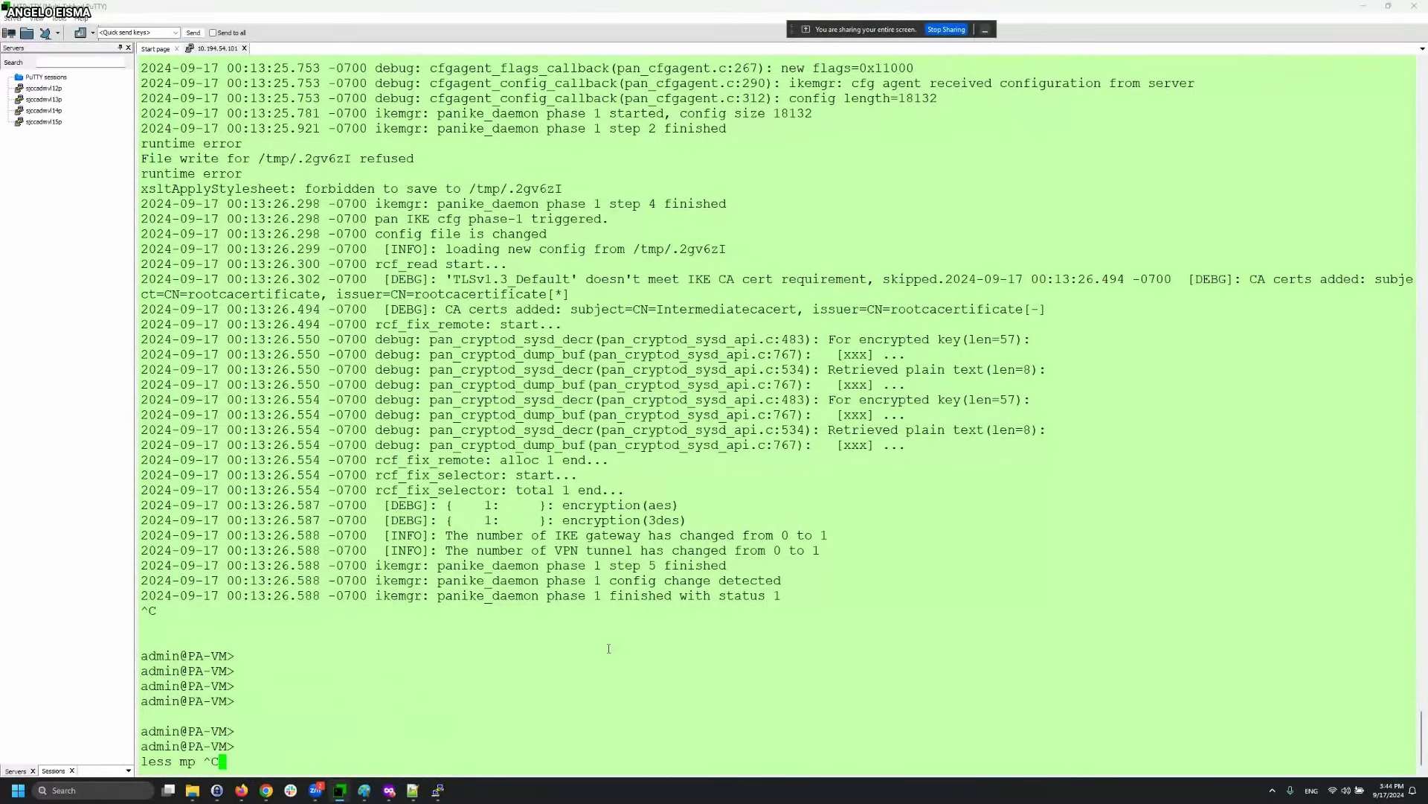
{"action": "type", "text": "less webserver-log "}
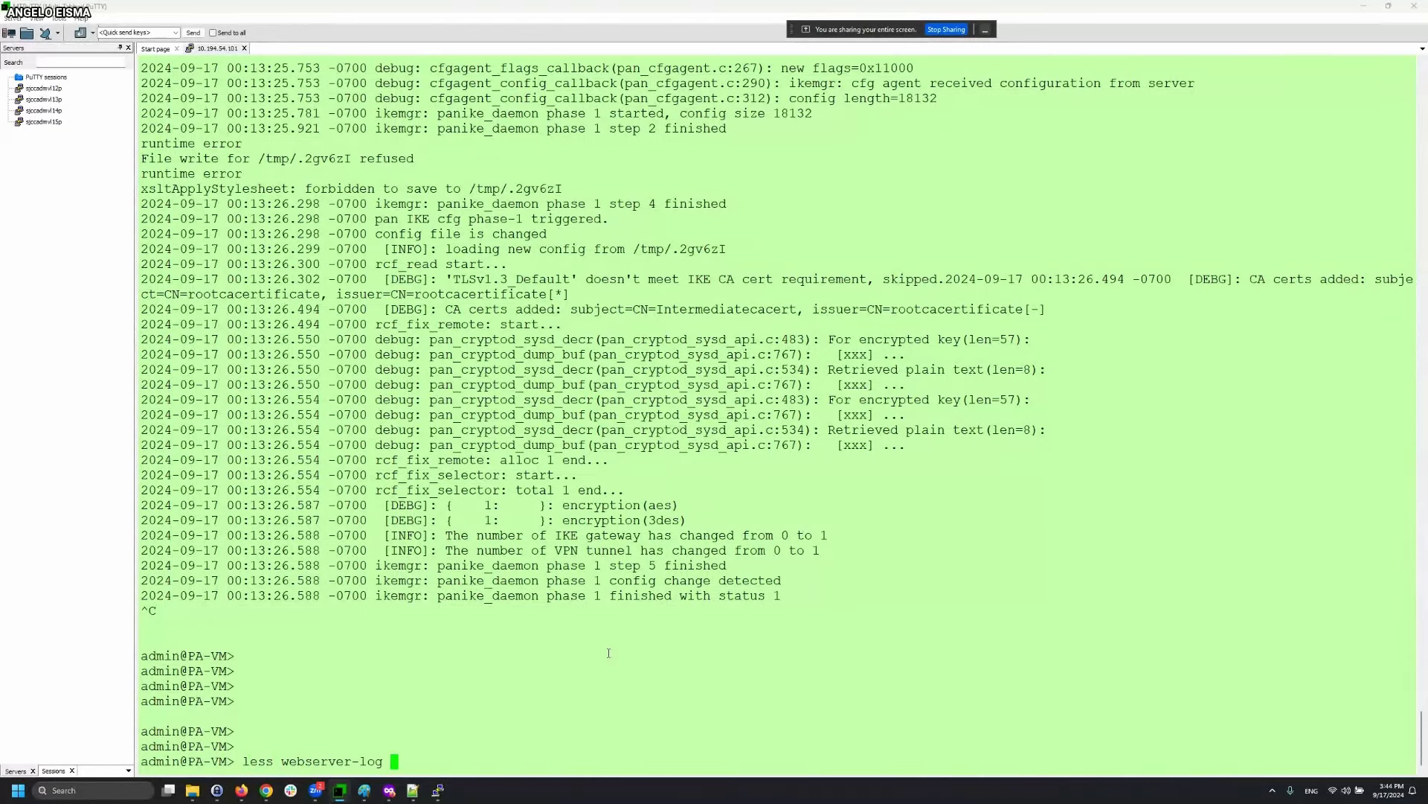
{"action": "type", "text": "sslvpn_access.log"}
{"action": "left_click", "coordinate": [257, 794]}
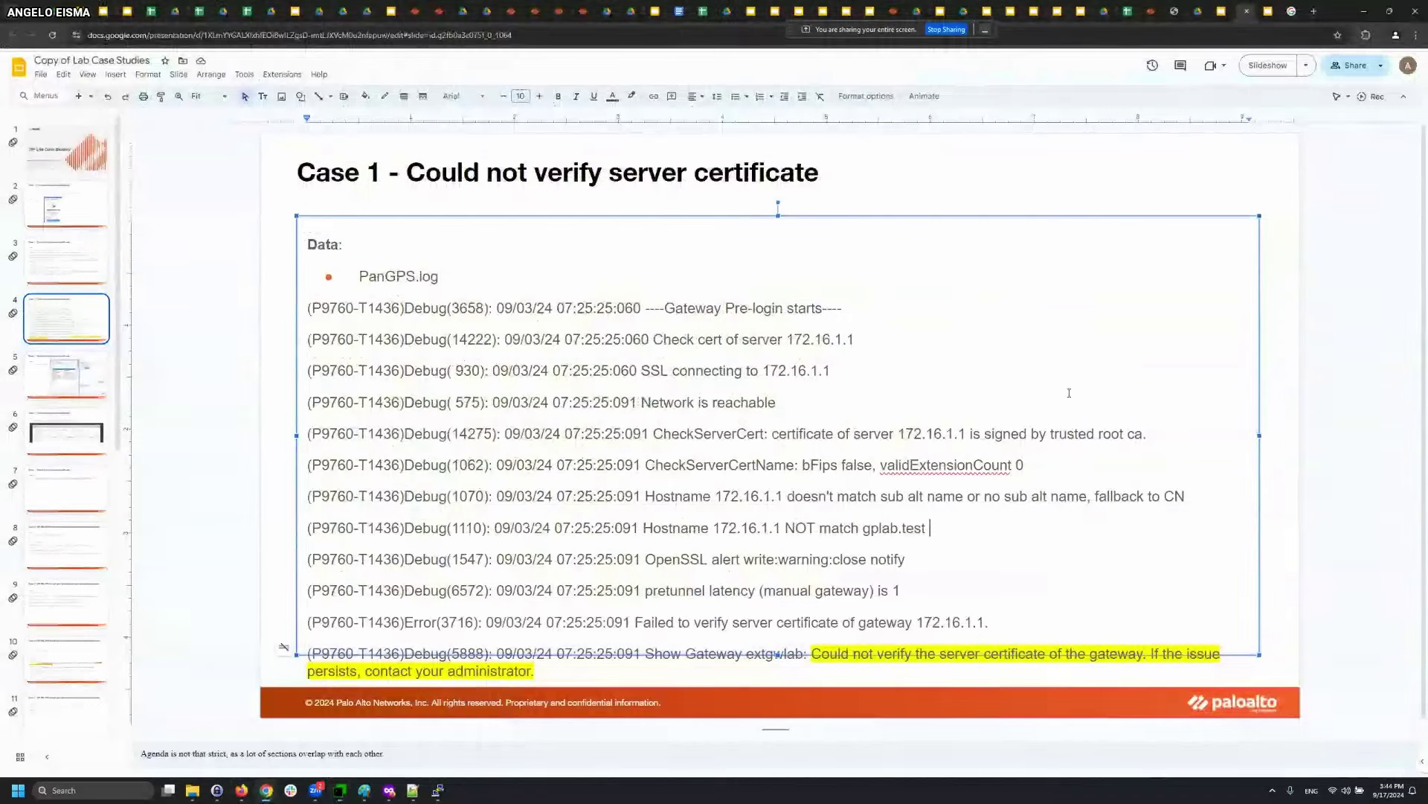
- Copy the 'less webserver-log sslvpn_access.log' command from the Debugging - daemons slide
{"action": "left_click", "coordinate": [1220, 11]}
{"action": "scroll", "coordinate": [74, 465], "scroll_direction": "down", "scroll_amount": 5}
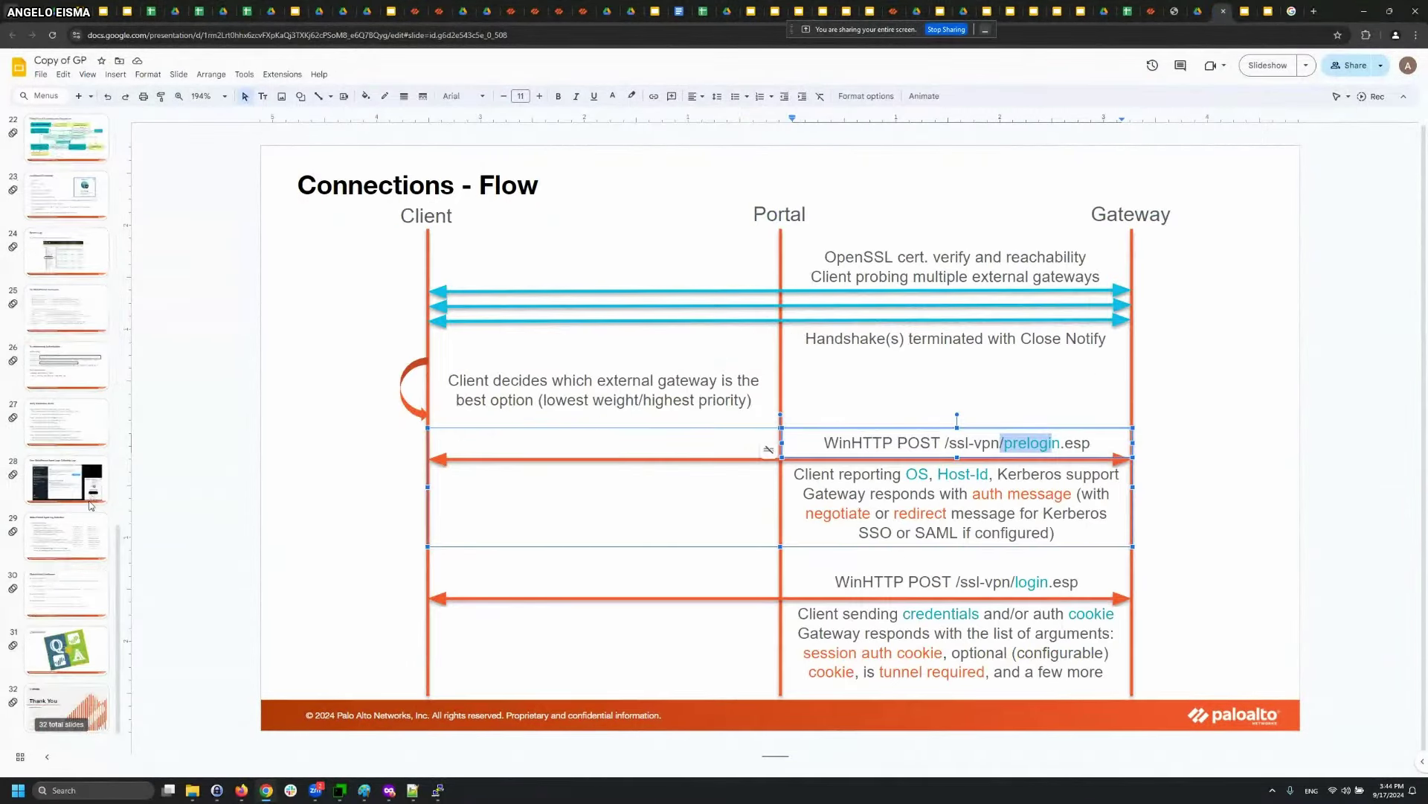
{"action": "left_click", "coordinate": [75, 521]}
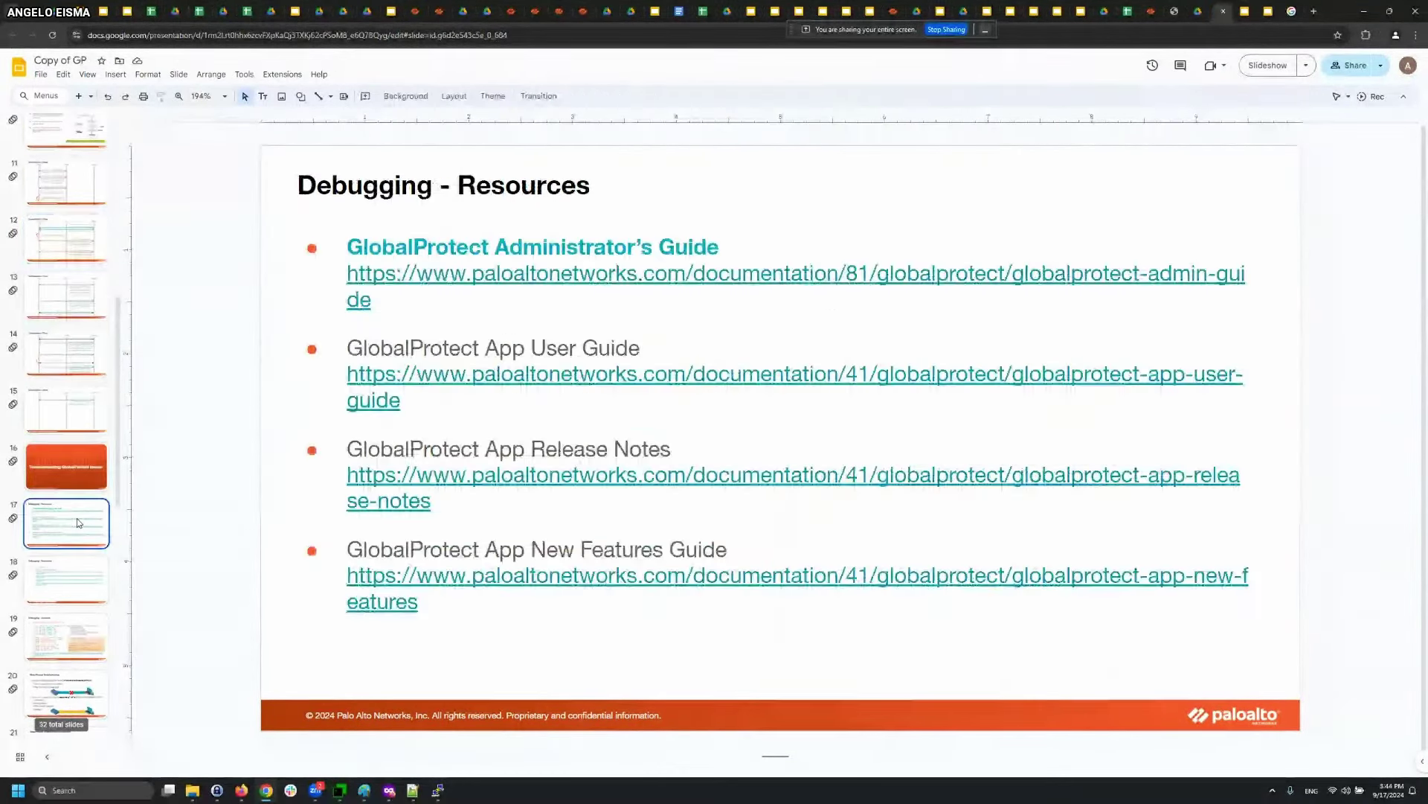
{"action": "left_click", "coordinate": [65, 637]}
{"action": "left_click", "coordinate": [645, 290]}
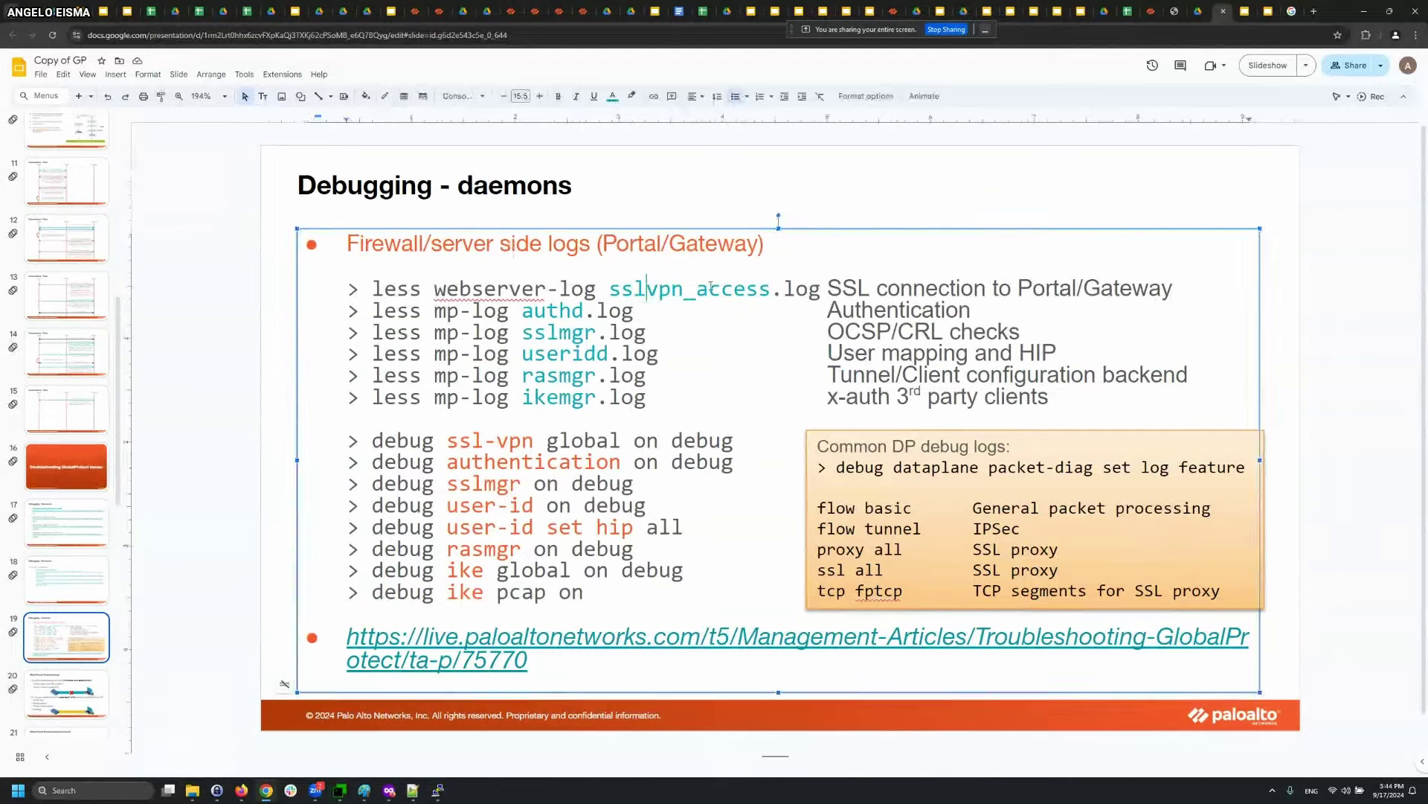
{"action": "left_click_drag", "start_coordinate": [821, 290], "coordinate": [372, 290]}
{"action": "key", "text": "ctrl+c"}
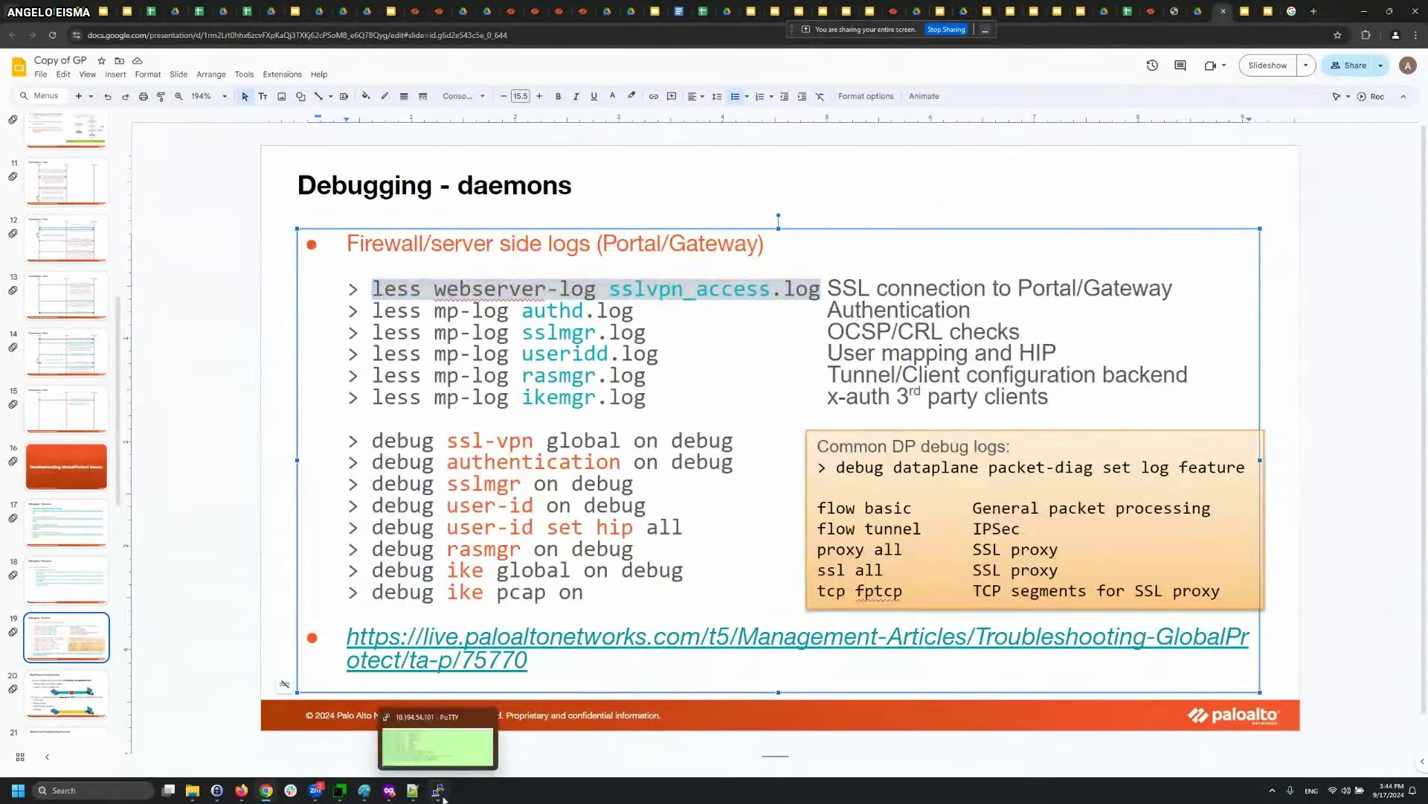
{"action": "left_click", "coordinate": [437, 790]}
- Open sslvpn_access.log, search it for /POST, and mark the prelogin and login request paths
{"action": "left_click", "coordinate": [340, 790]}
{"action": "right_click", "coordinate": [388, 707]}
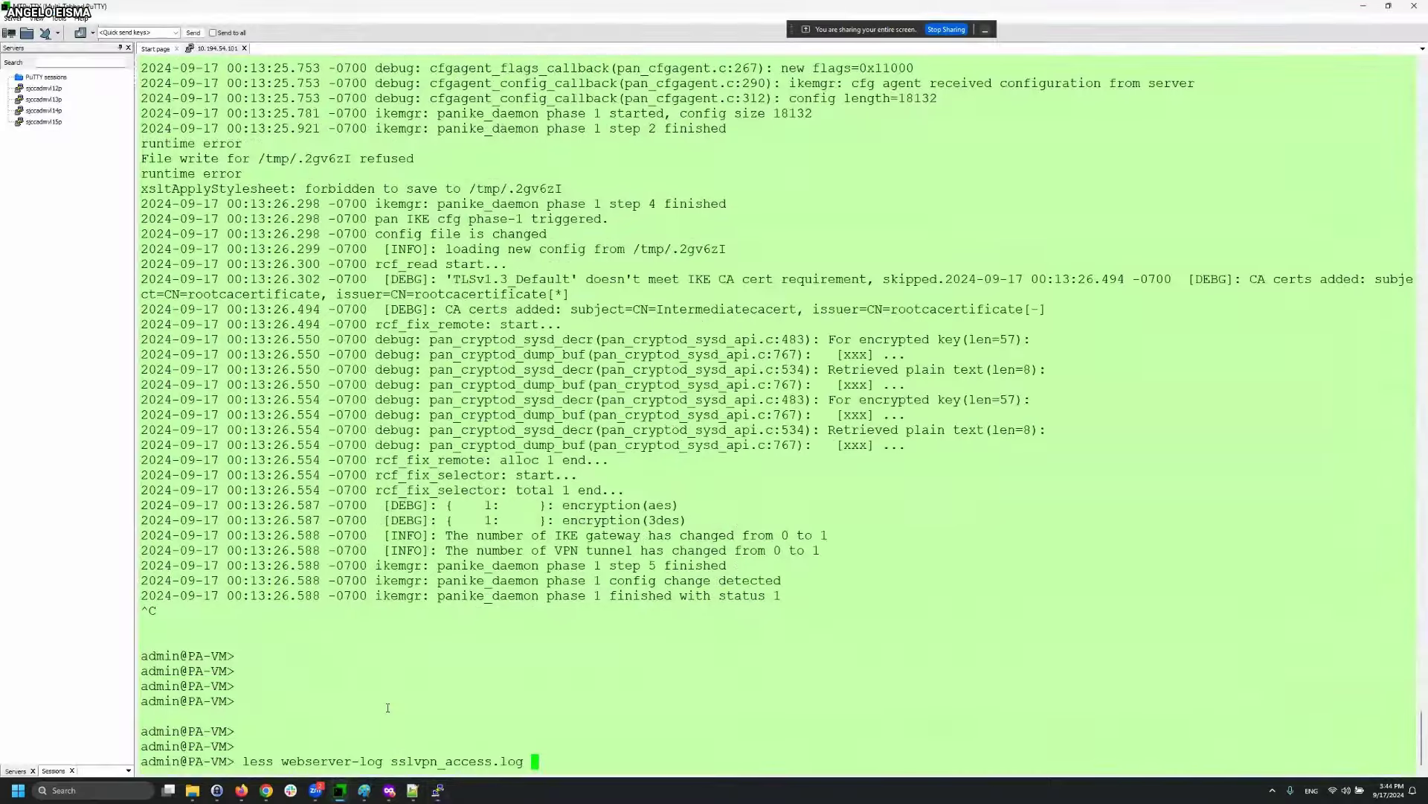
{"action": "key", "text": "Return"}
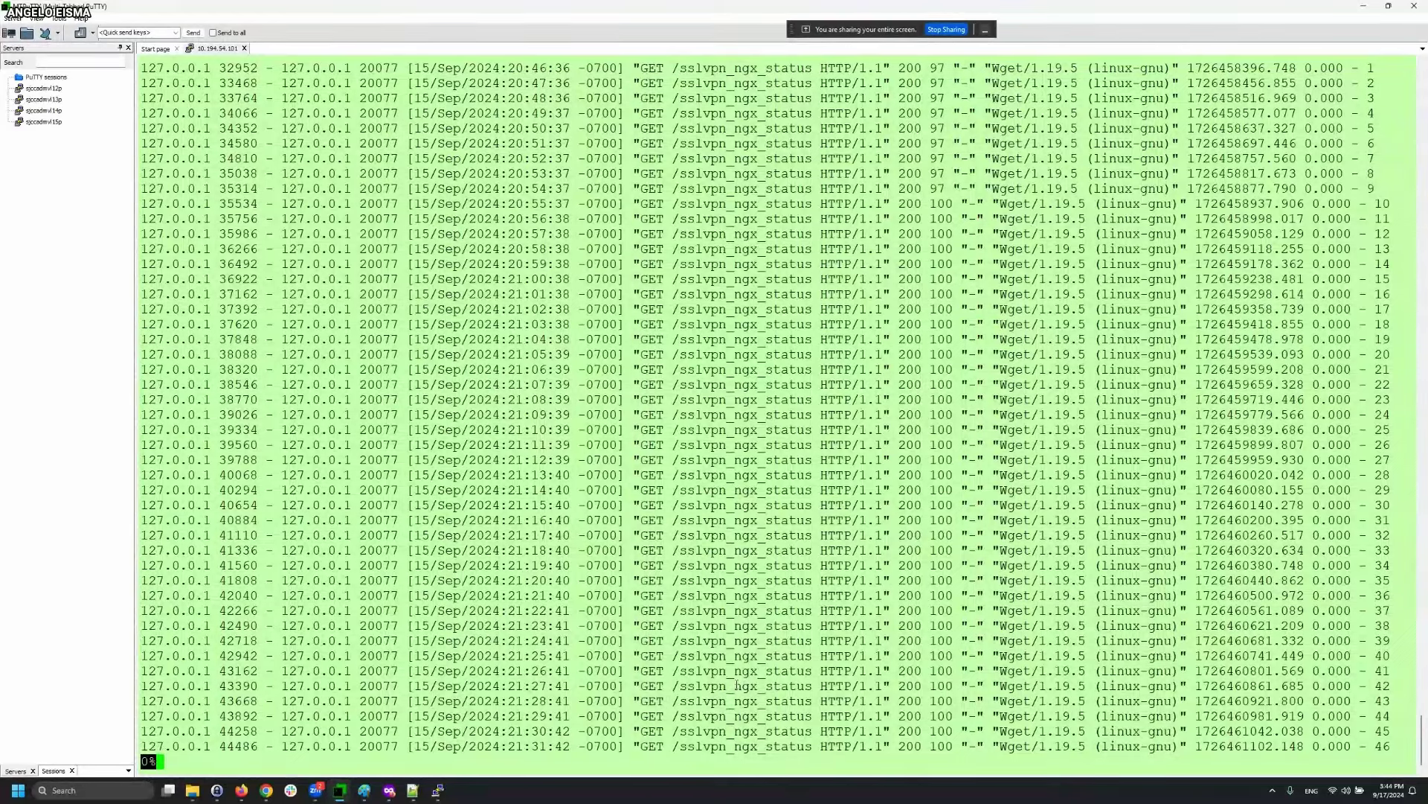
{"action": "type", "text": "/POST"}
{"action": "key", "text": "Return"}
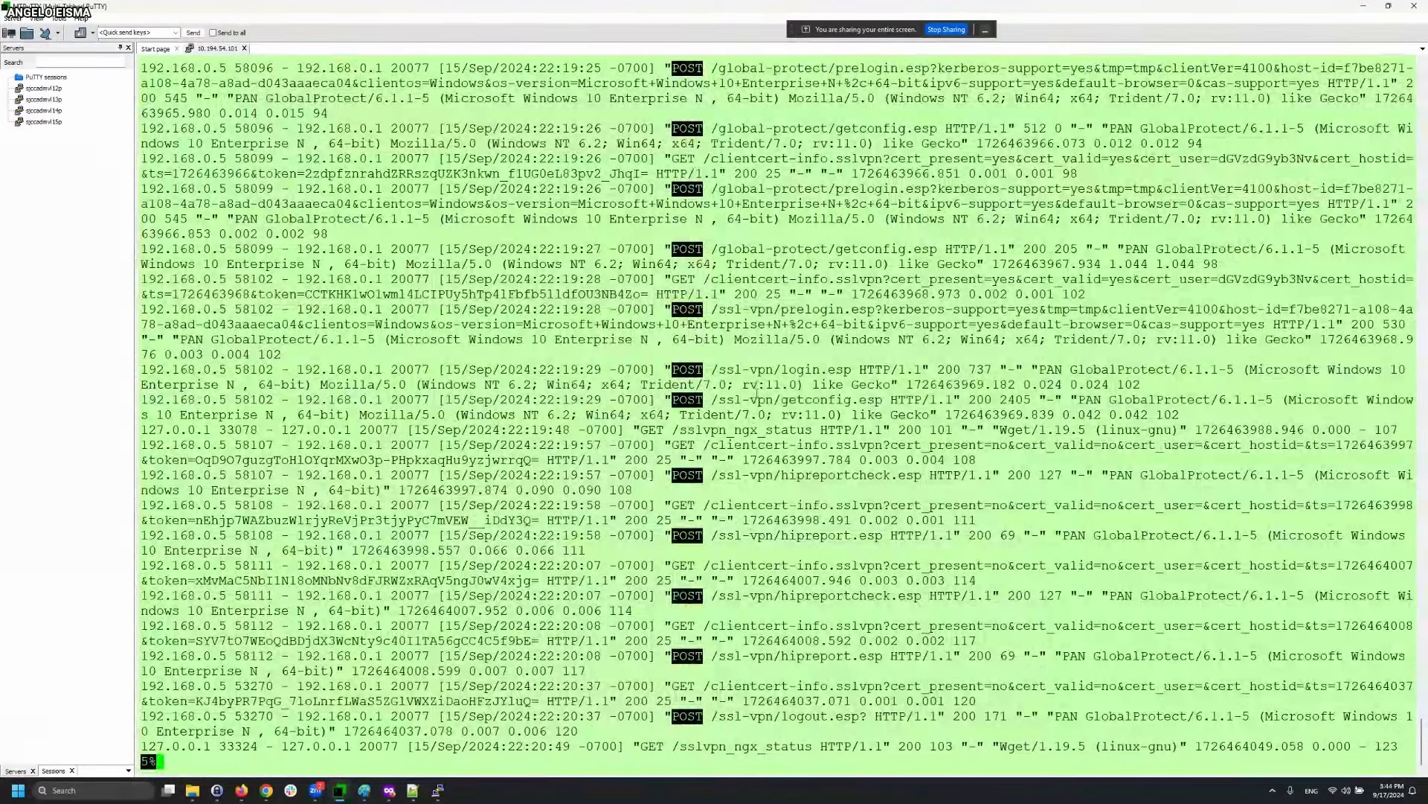
{"action": "left_click_drag", "start_coordinate": [714, 309], "coordinate": [839, 309]}
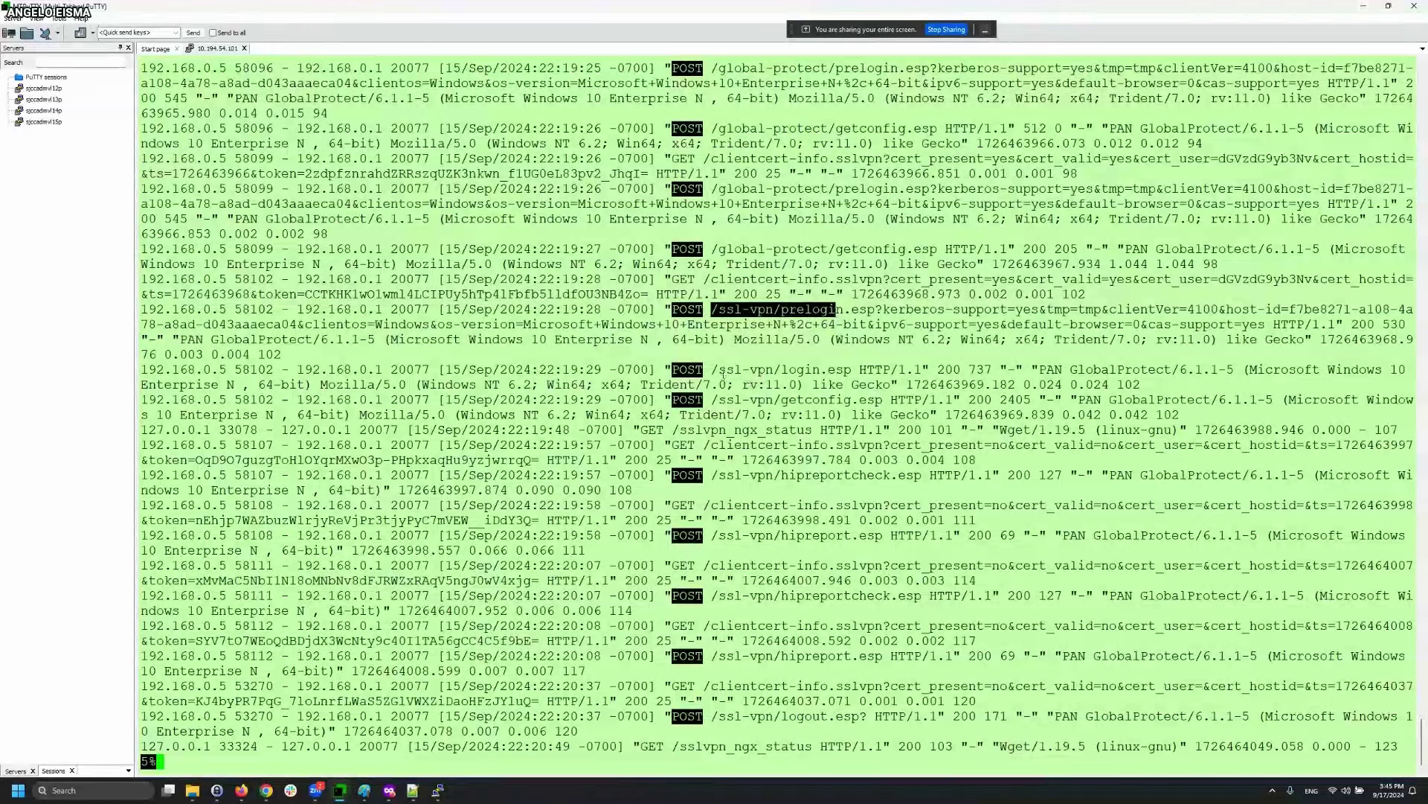
{"action": "left_click_drag", "start_coordinate": [719, 369], "coordinate": [837, 369]}
- Compare the portal and gateway Connections - Flow slides 11 and 12, highlighting the prelogin request
{"action": "key", "text": "alt+Tab"}
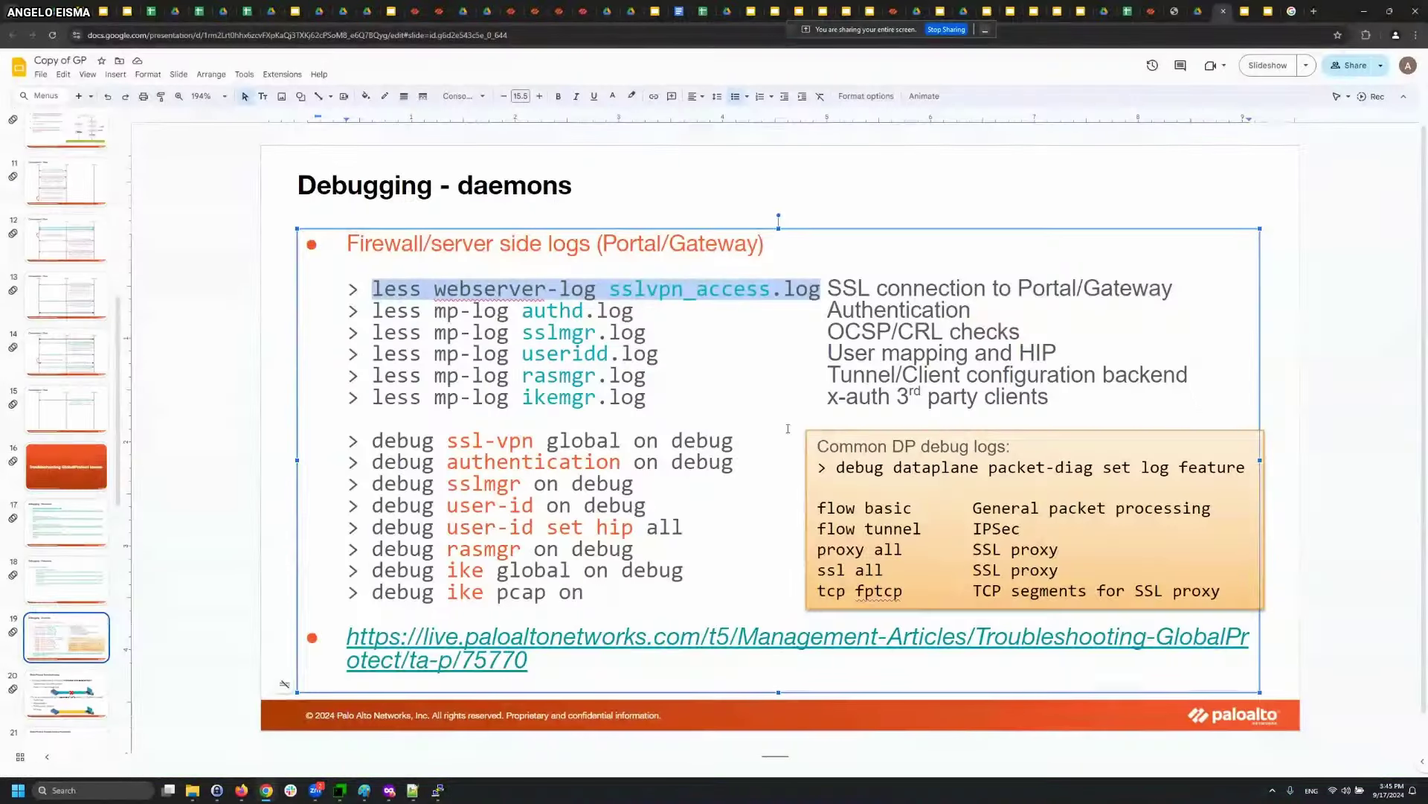
{"action": "scroll", "coordinate": [63, 379], "scroll_direction": "down", "scroll_amount": 3}
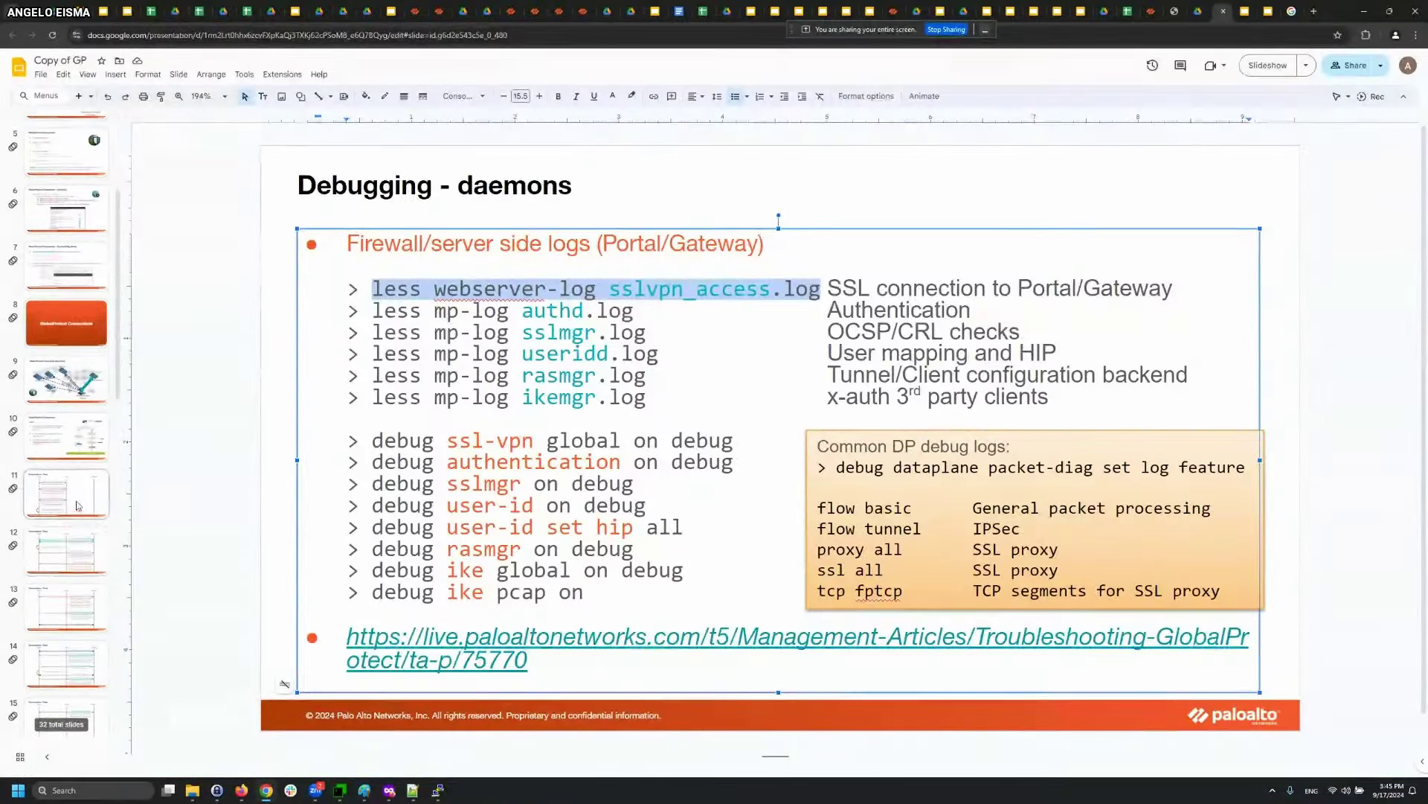
{"action": "left_click", "coordinate": [67, 492]}
{"action": "left_click", "coordinate": [708, 496]}
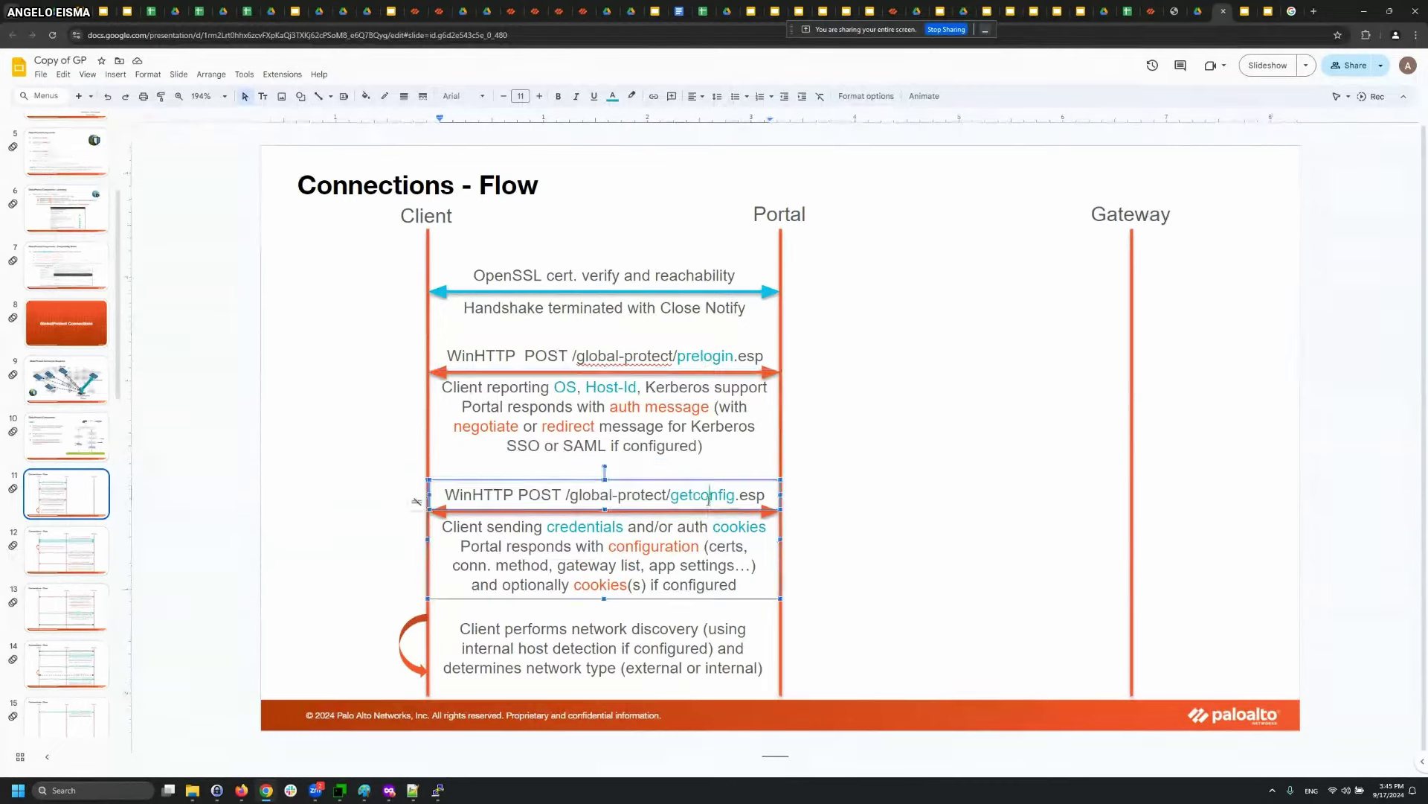
{"action": "left_click", "coordinate": [101, 560]}
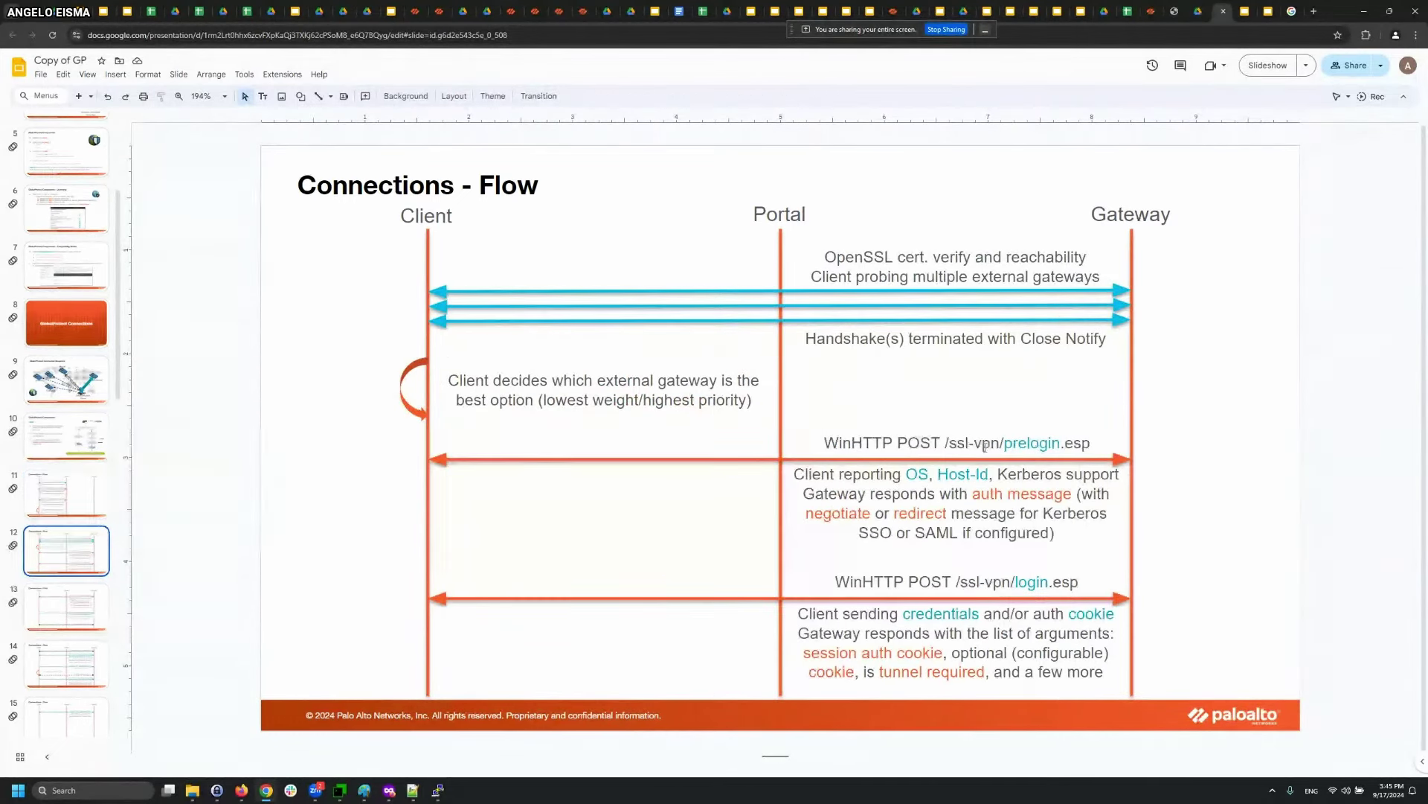
{"action": "key", "text": "Up"}
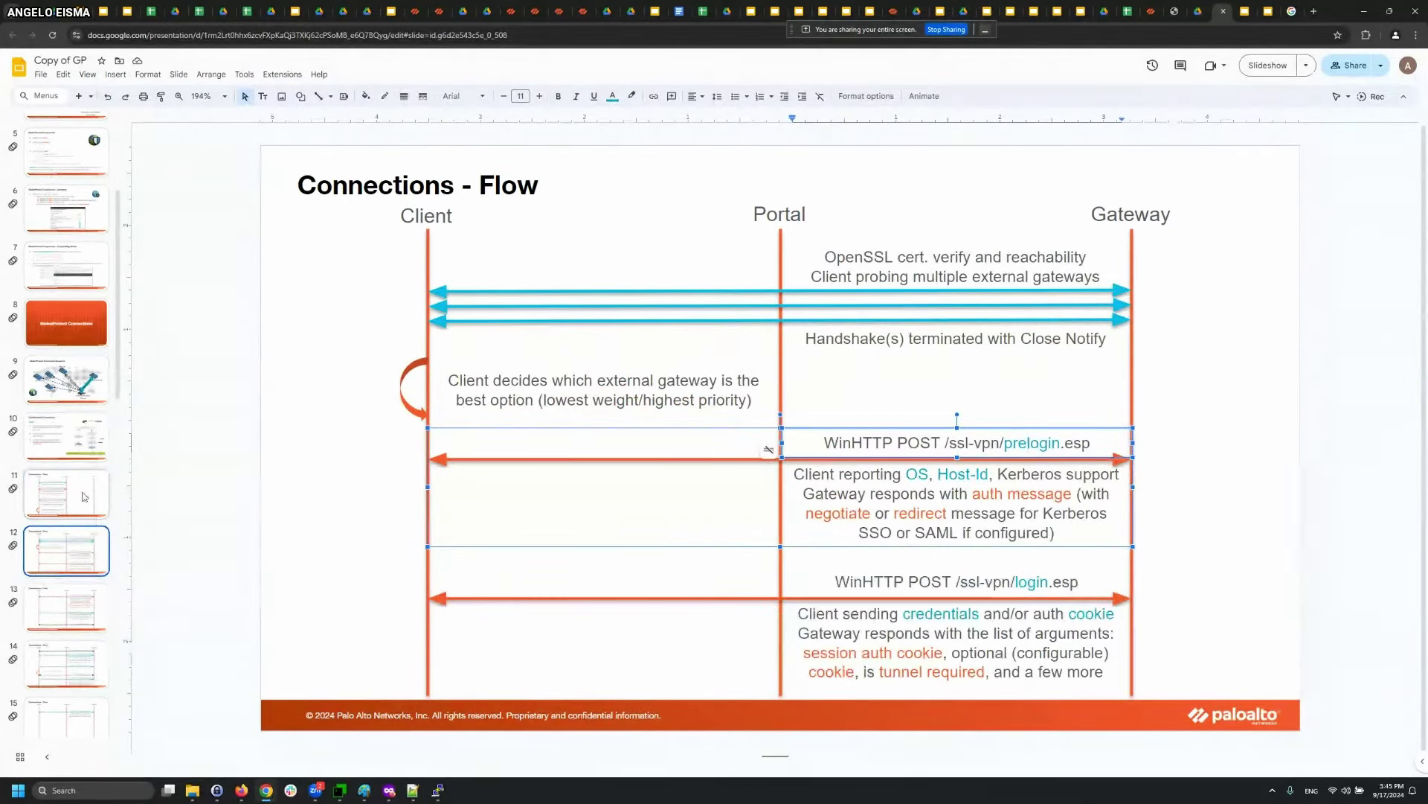
{"action": "left_click_drag", "start_coordinate": [578, 357], "coordinate": [709, 365]}
- Close the standalone PuTTY session and return to the access log terminal
{"action": "left_click", "coordinate": [445, 787]}
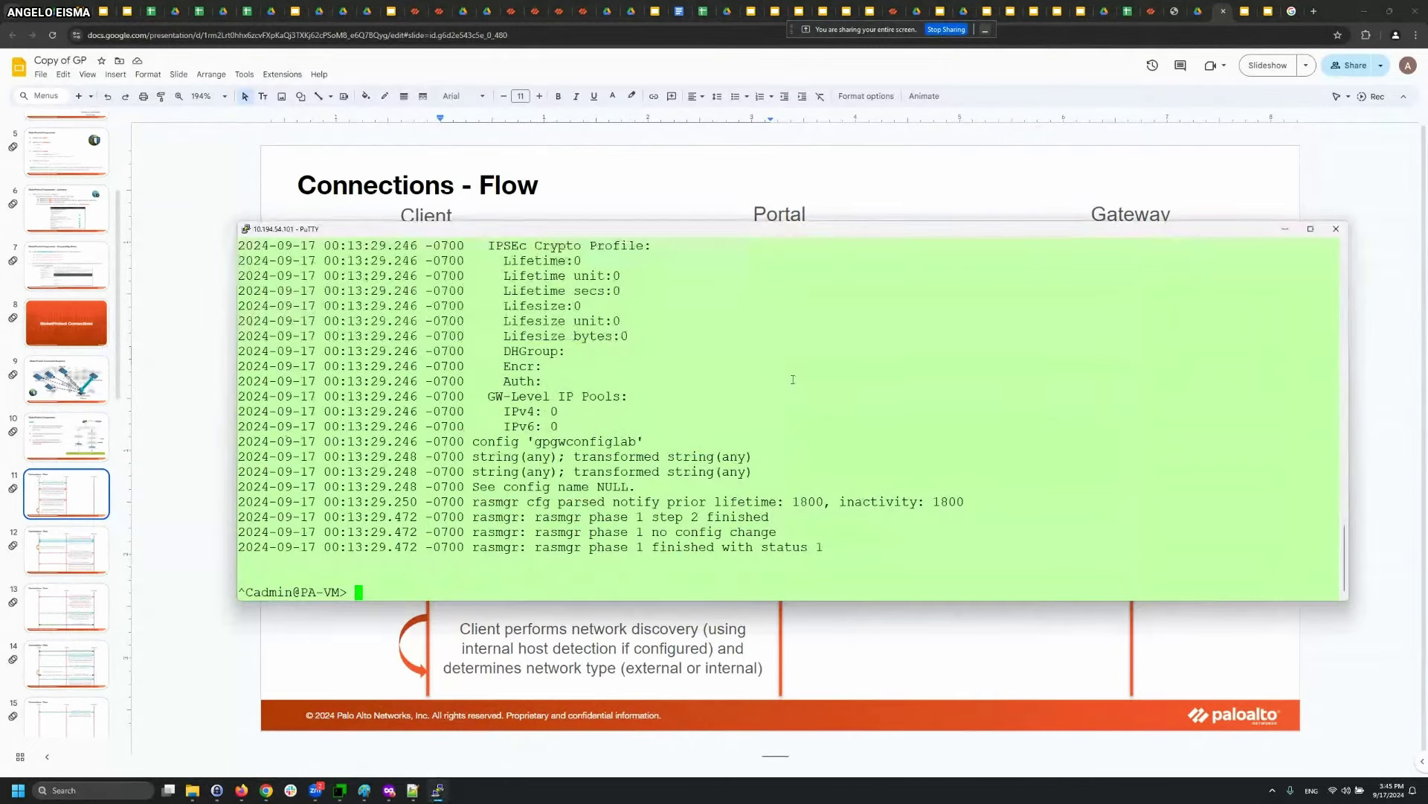
{"action": "left_click", "coordinate": [1336, 228]}
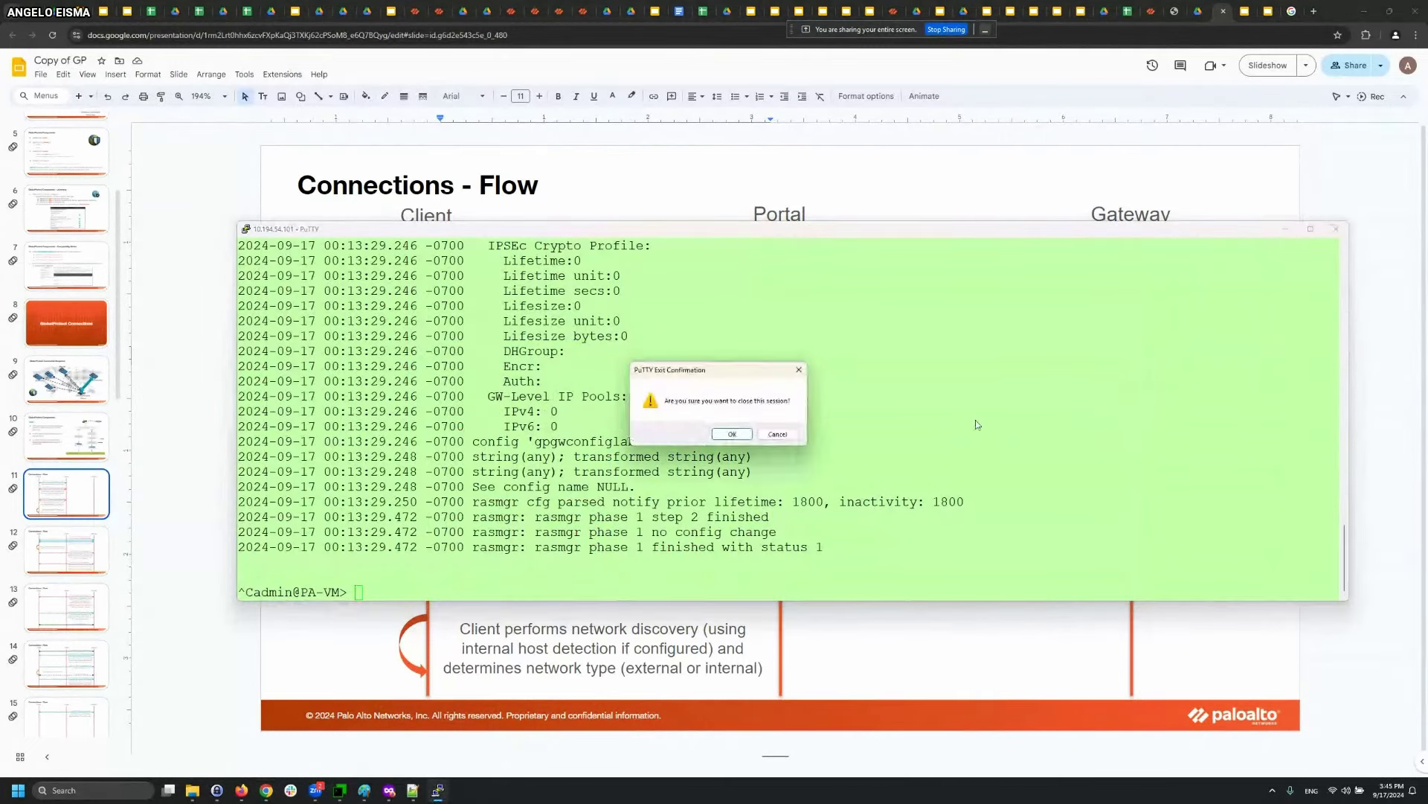
{"action": "left_click", "coordinate": [732, 436]}
{"action": "left_click", "coordinate": [388, 788]}
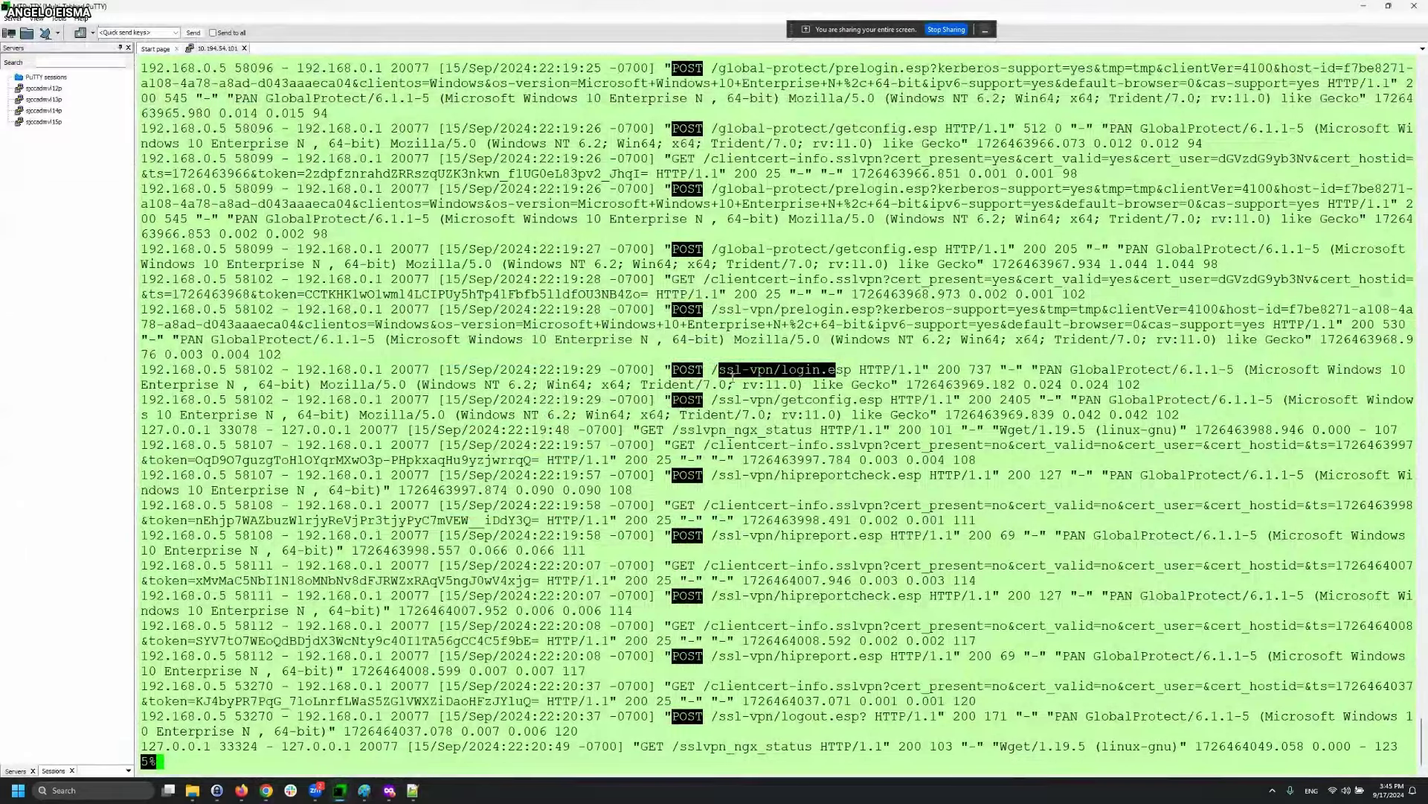
{"action": "left_click_drag", "start_coordinate": [719, 369], "coordinate": [848, 369]}
{"action": "left_click", "coordinate": [852, 370]}
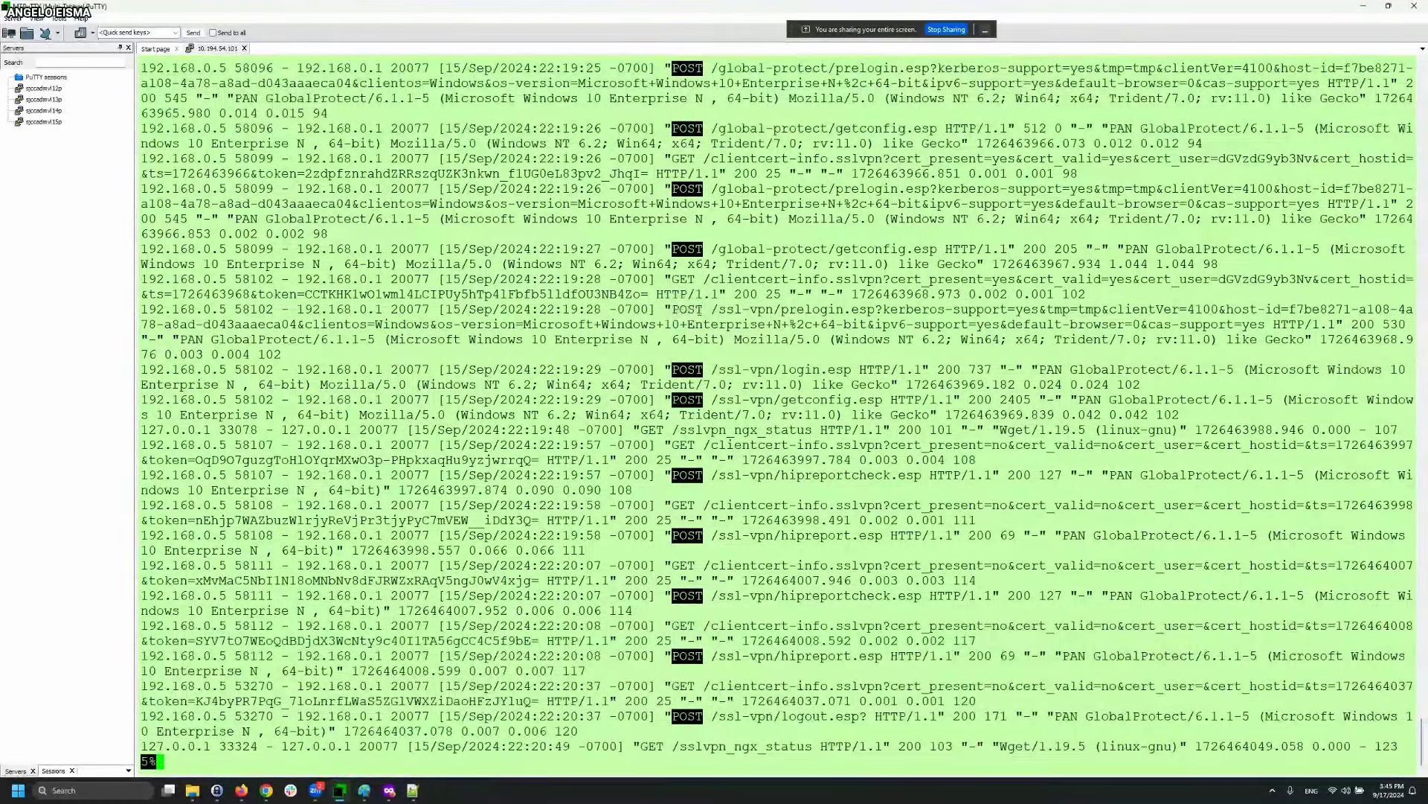
{"action": "left_click_drag", "start_coordinate": [720, 308], "coordinate": [809, 311]}
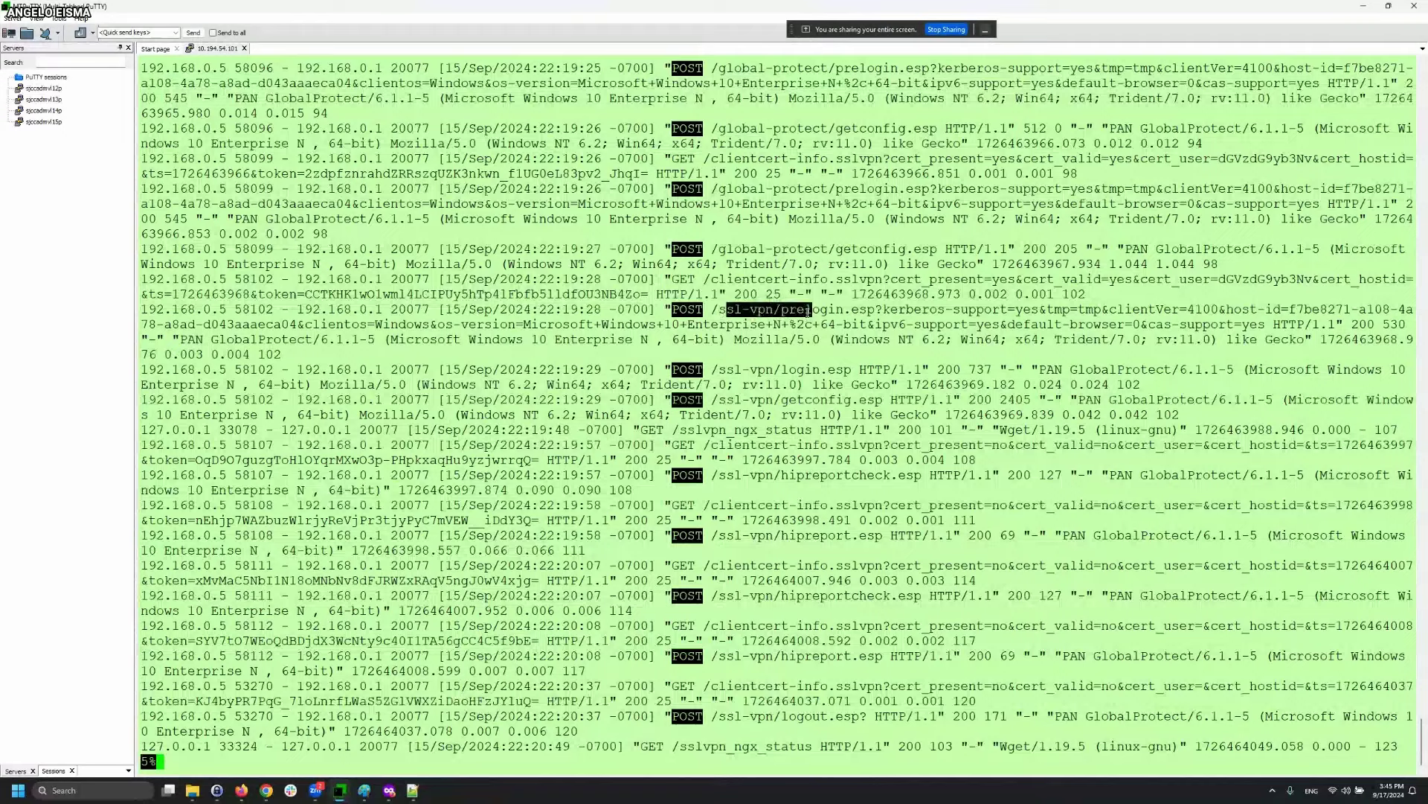
{"action": "double_click", "coordinate": [732, 370]}
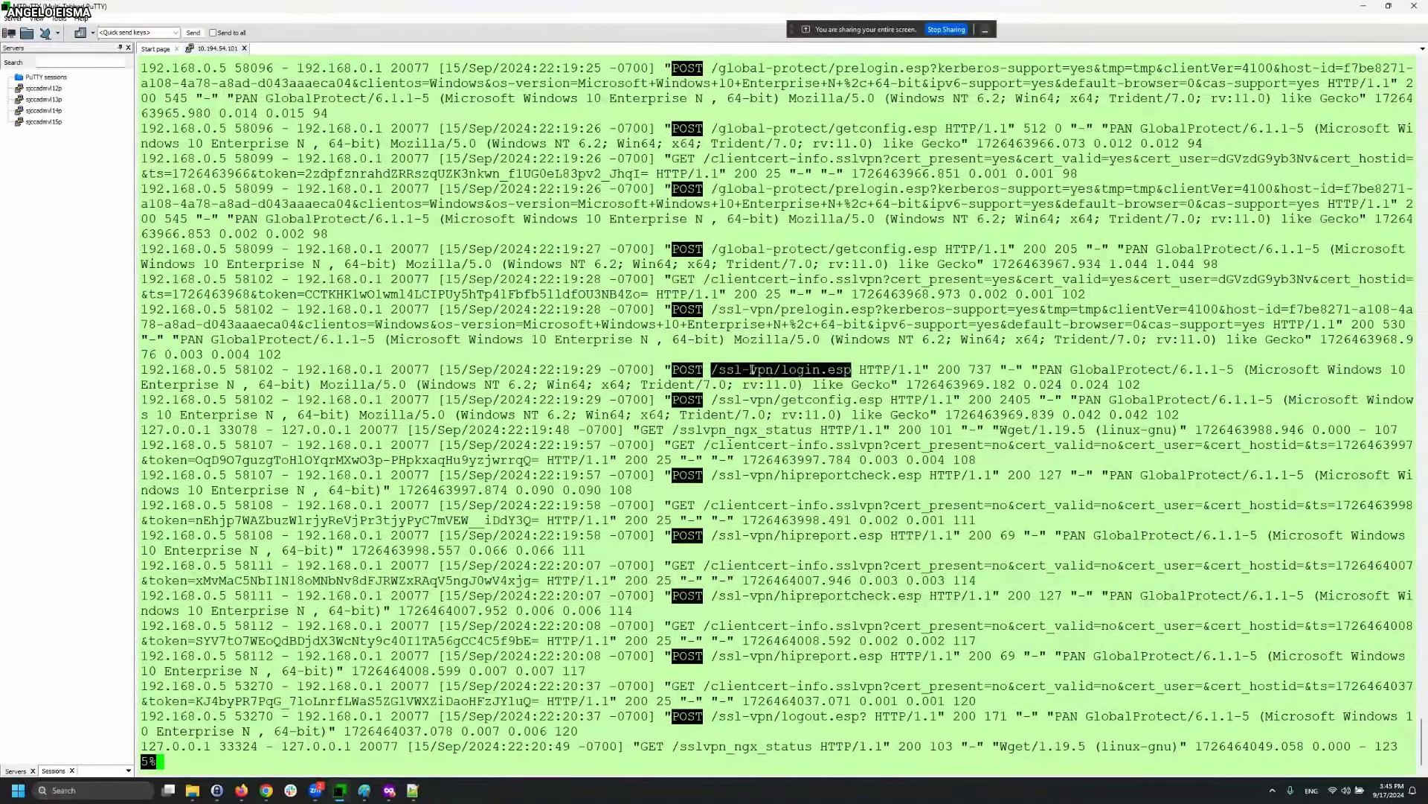
{"action": "left_click", "coordinate": [722, 371]}
{"action": "left_click_drag", "start_coordinate": [721, 371], "coordinate": [838, 371]}
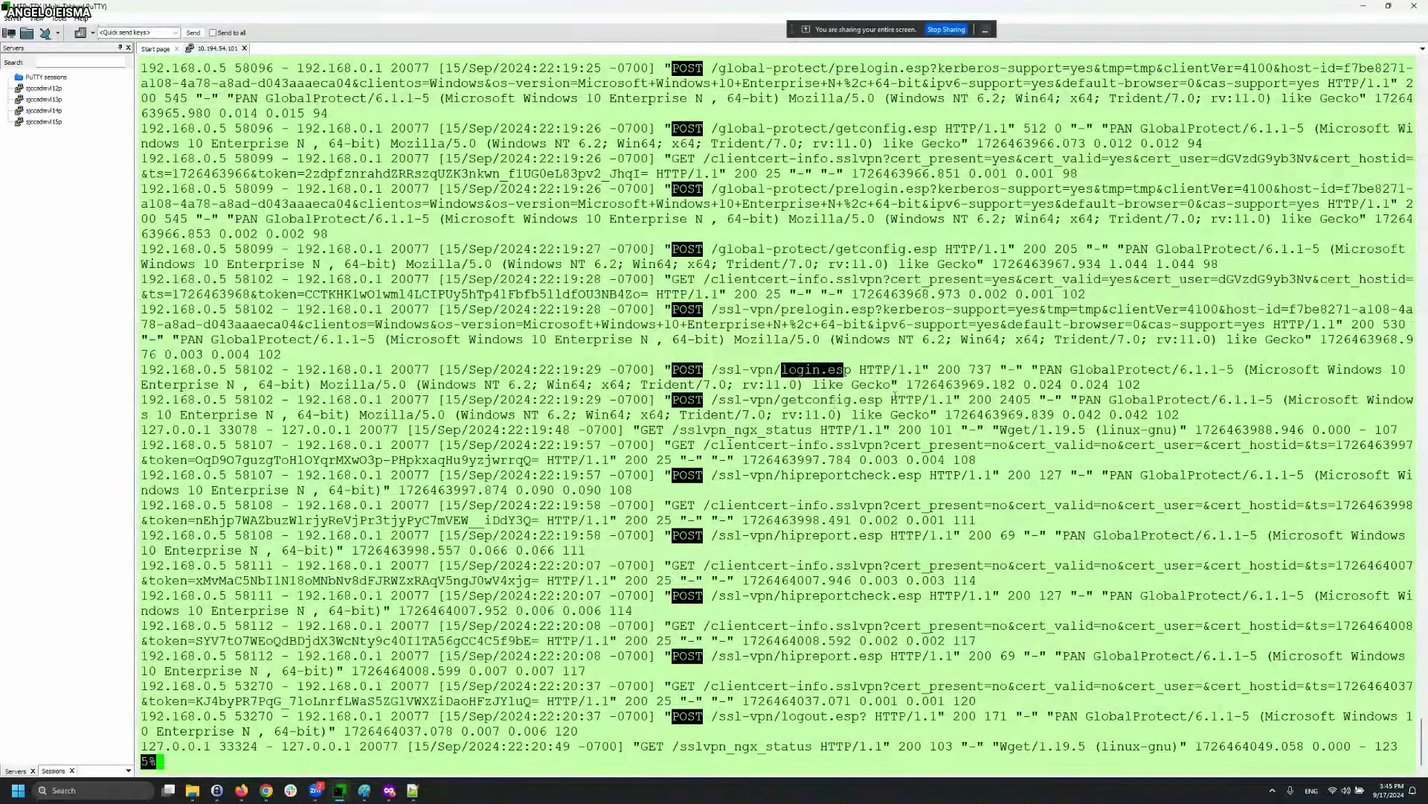
{"action": "key", "text": "alt+Tab"}
{"action": "key", "text": "Down"}
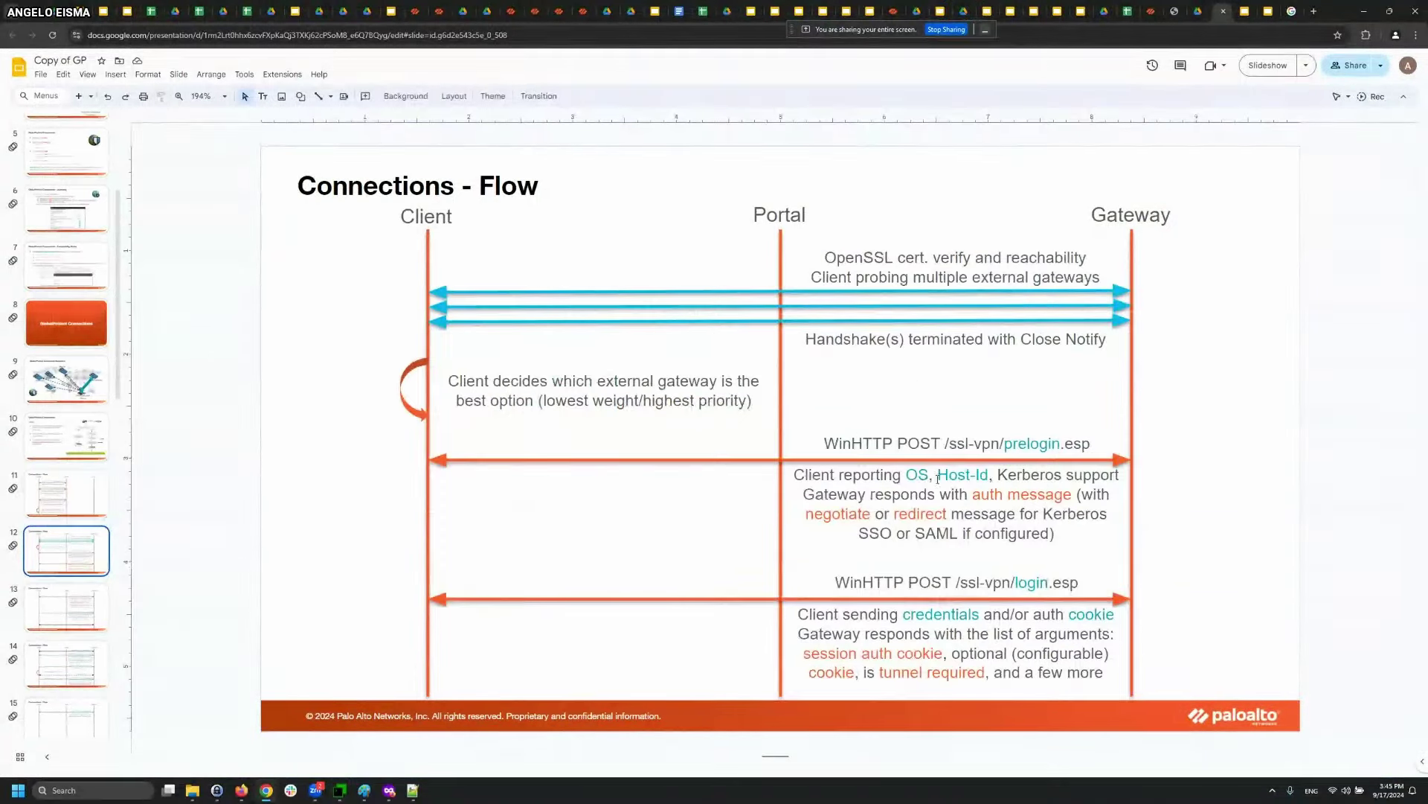
{"action": "key", "text": "Down"}
{"action": "key", "text": "Down"}
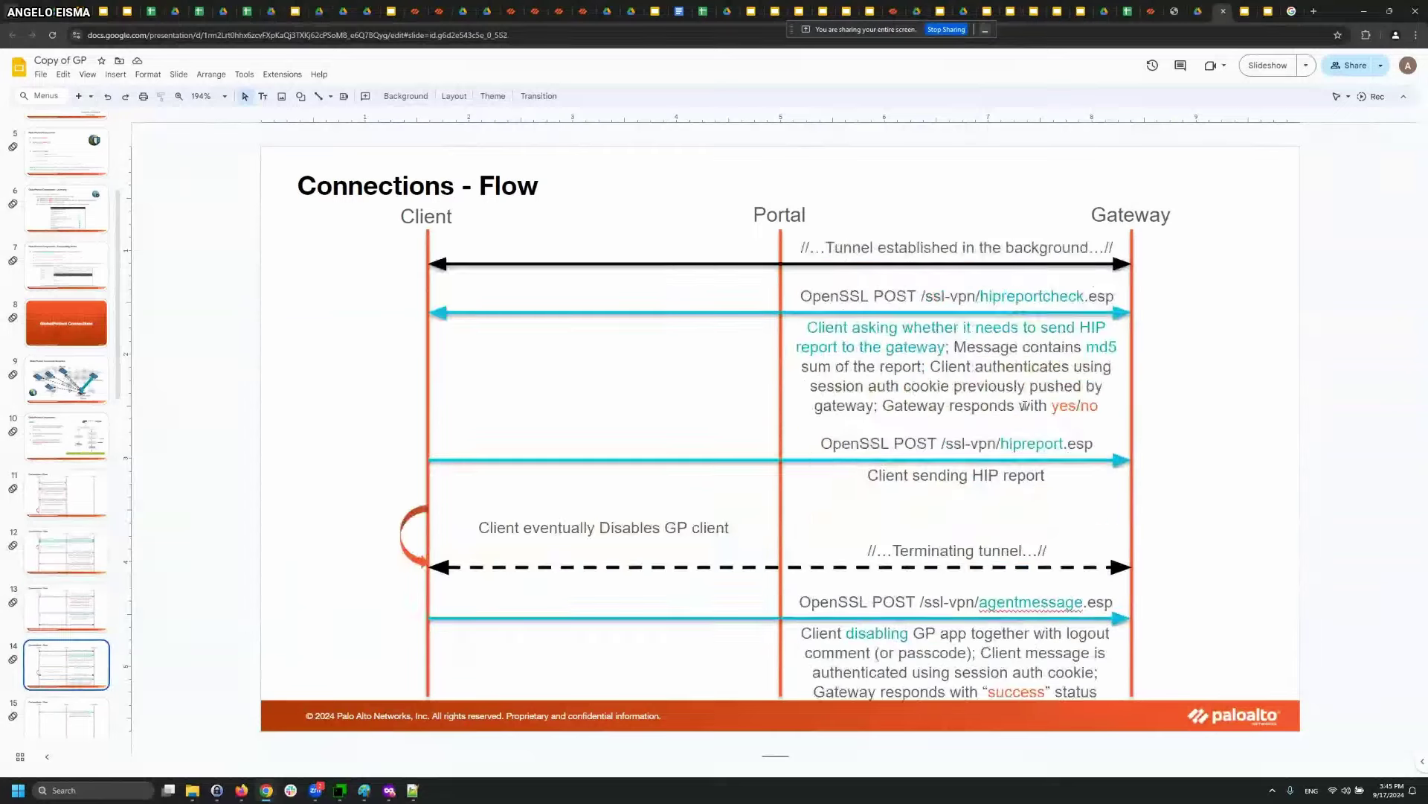
{"action": "left_click", "coordinate": [980, 296]}
{"action": "left_click_drag", "start_coordinate": [980, 296], "coordinate": [1080, 296]}
{"action": "key", "text": "alt+Tab"}
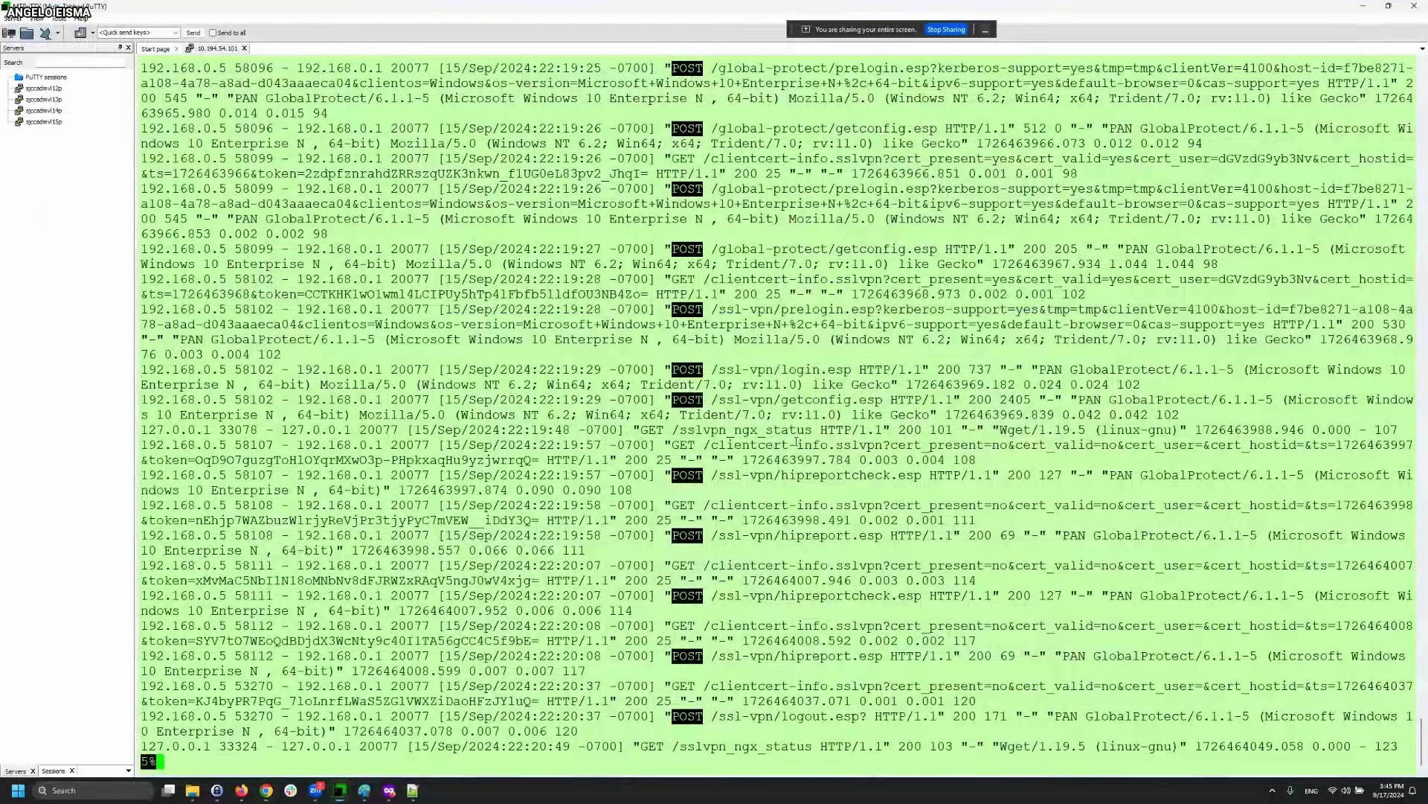
- Search the access log for /hipreport and highlight the POST hipreport.esp requests at 22:20:07 and 22:20:08
{"action": "type", "text": "/hipreport"}
{"action": "key", "text": "Return"}
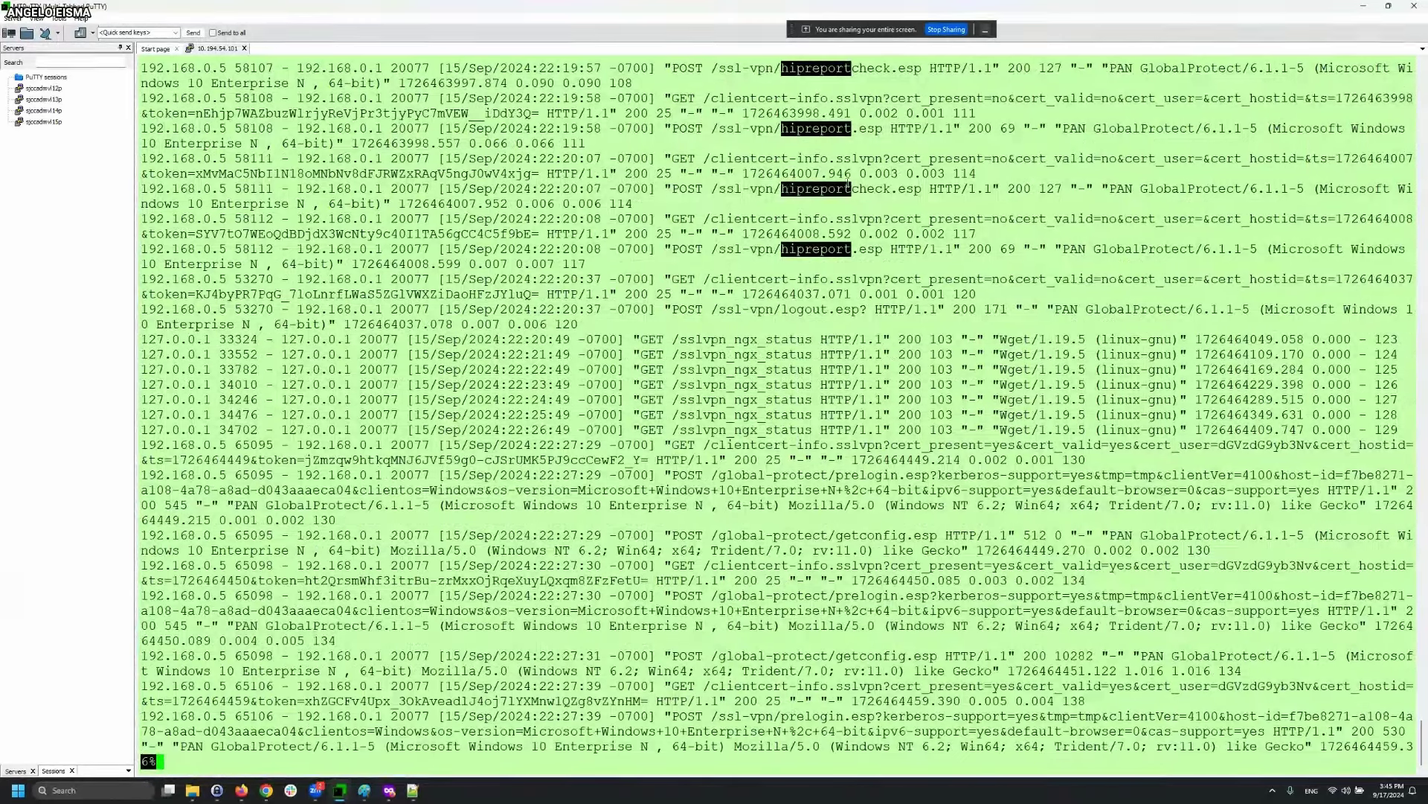
{"action": "left_click_drag", "start_coordinate": [782, 250], "coordinate": [863, 251]}
{"action": "left_click", "coordinate": [873, 251]}
{"action": "left_click_drag", "start_coordinate": [676, 249], "coordinate": [700, 249]}
{"action": "left_click", "coordinate": [786, 252]}
{"action": "left_click_drag", "start_coordinate": [784, 251], "coordinate": [879, 251]}
{"action": "left_click_drag", "start_coordinate": [672, 189], "coordinate": [824, 190]}
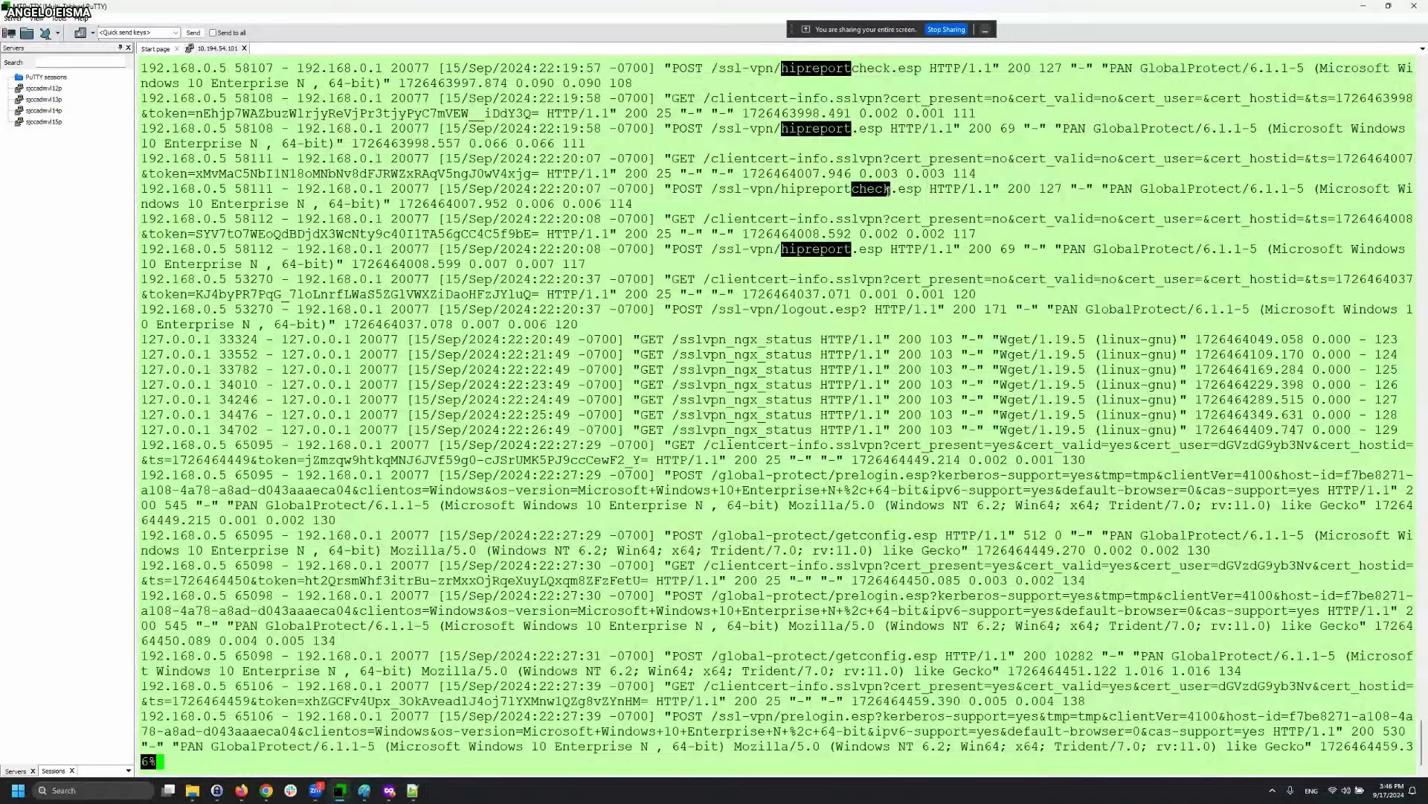
{"action": "left_click", "coordinate": [882, 252]}
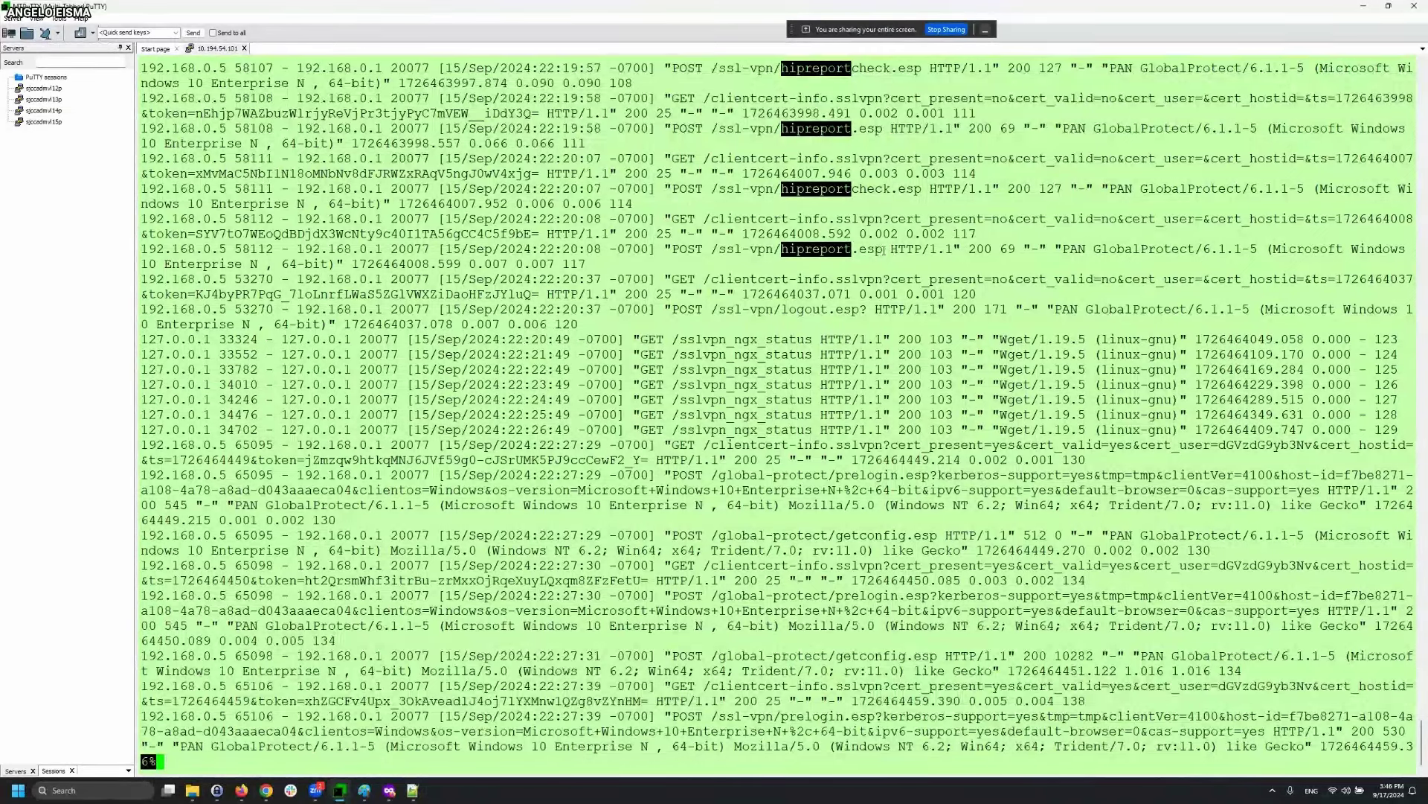
{"action": "left_click_drag", "start_coordinate": [882, 252], "coordinate": [783, 252]}
{"action": "left_click", "coordinate": [784, 252]}
- Switch through the slides, the GPSupportInfo folder and the mail carrying GPSupportInfo.zip
{"action": "left_click", "coordinate": [266, 790]}
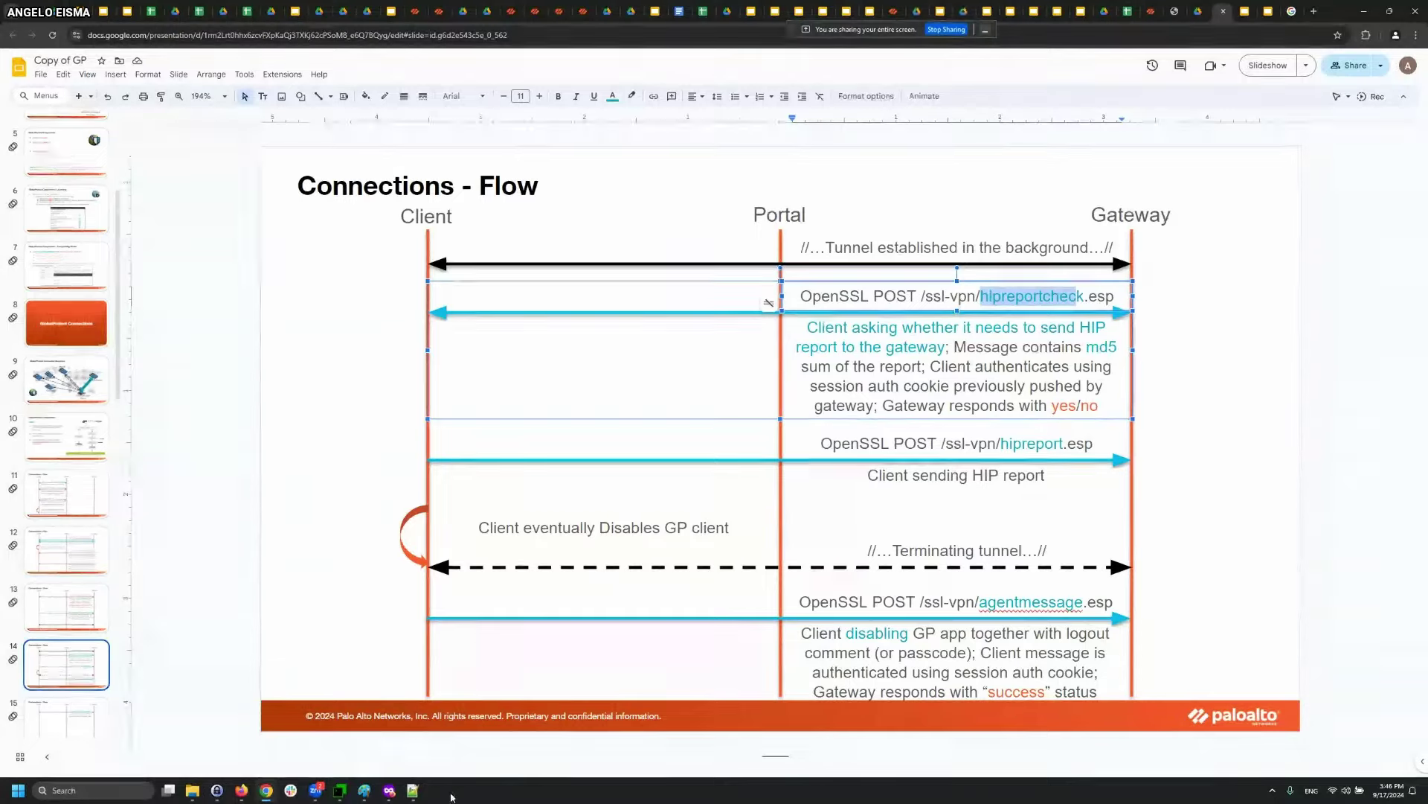
{"action": "left_click", "coordinate": [193, 790]}
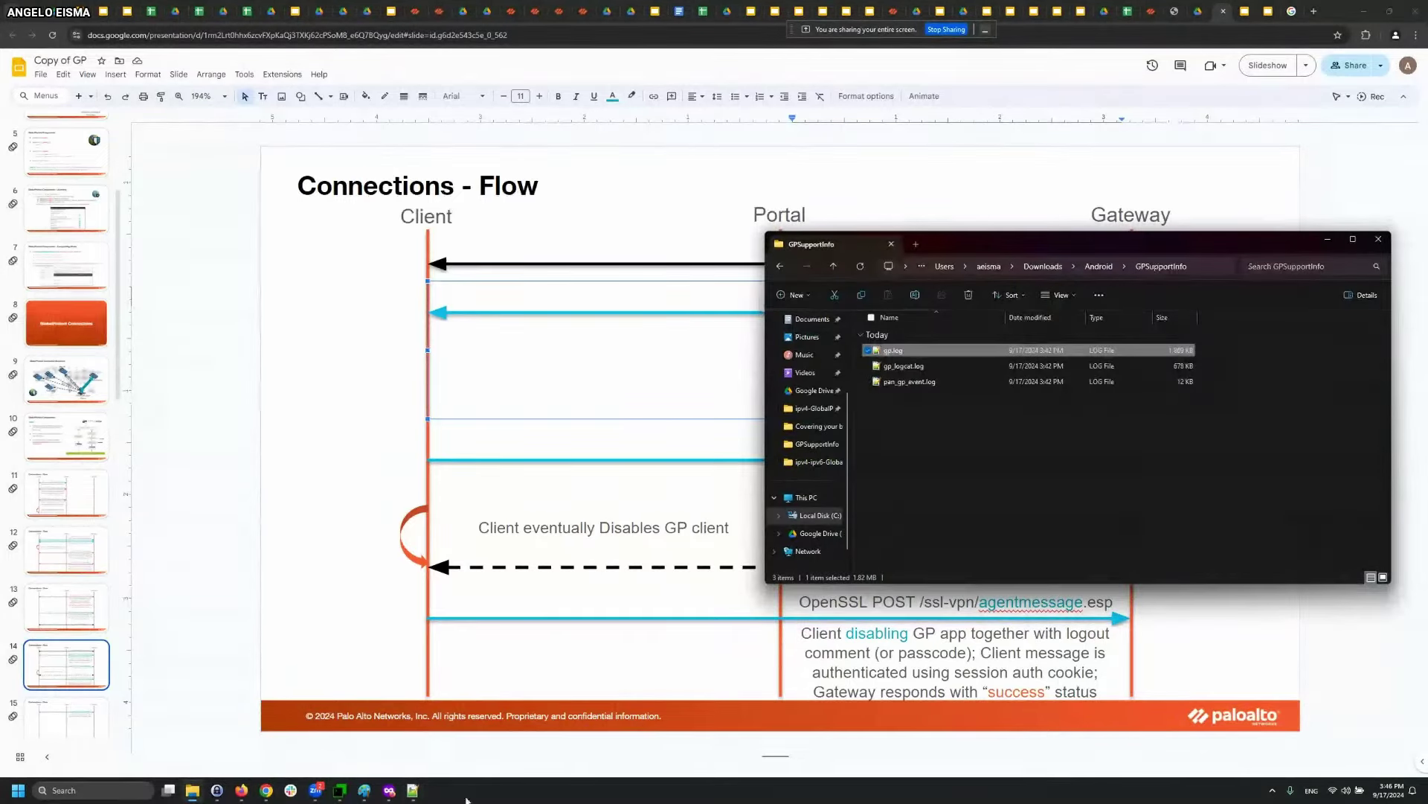
{"action": "left_click", "coordinate": [389, 790]}
- In gp.log, highlight the prelogin POST, the portal address on line 21089, and the Cannot get server cert error
{"action": "left_click", "coordinate": [413, 790]}
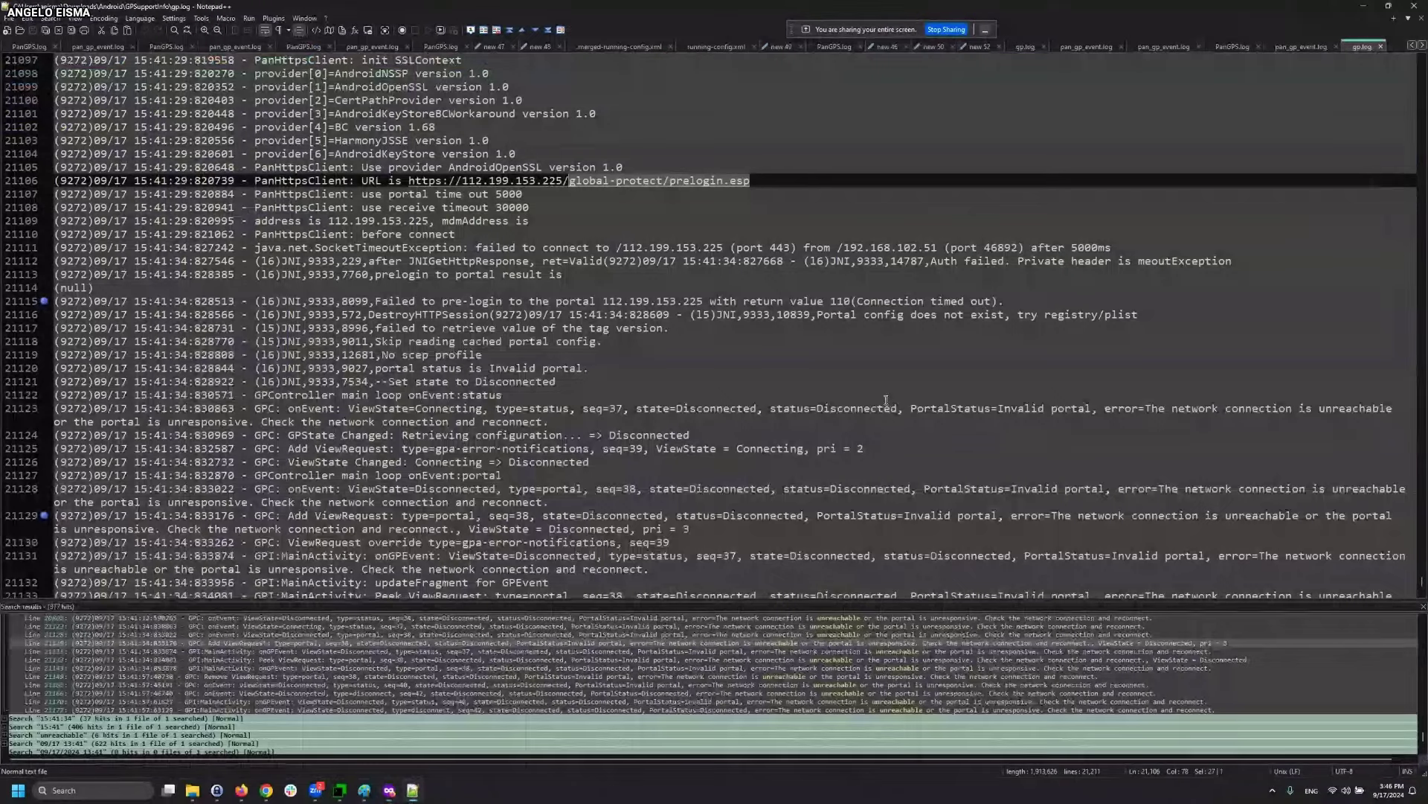
{"action": "scroll", "coordinate": [678, 237], "scroll_direction": "up", "scroll_amount": 4}
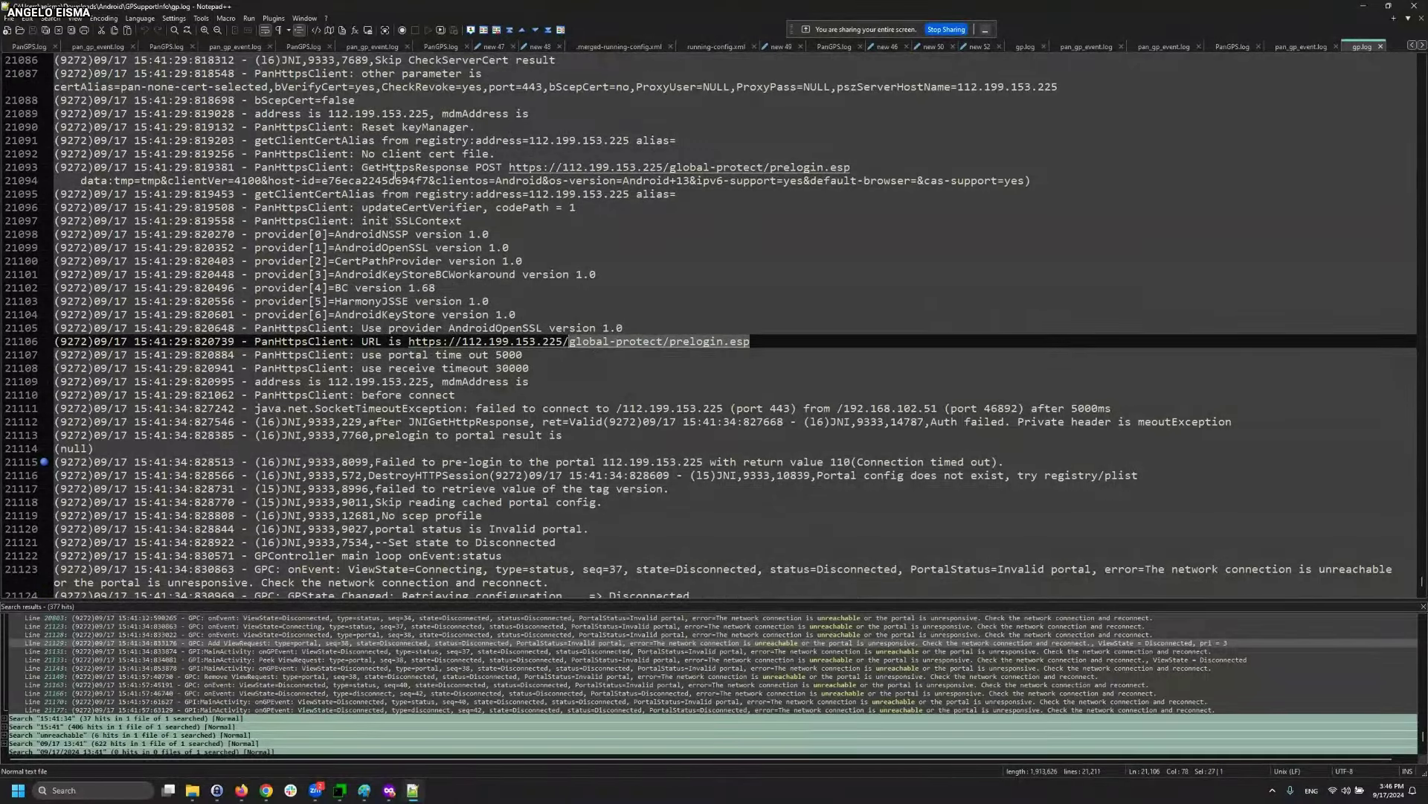
{"action": "left_click_drag", "start_coordinate": [361, 166], "coordinate": [455, 170]}
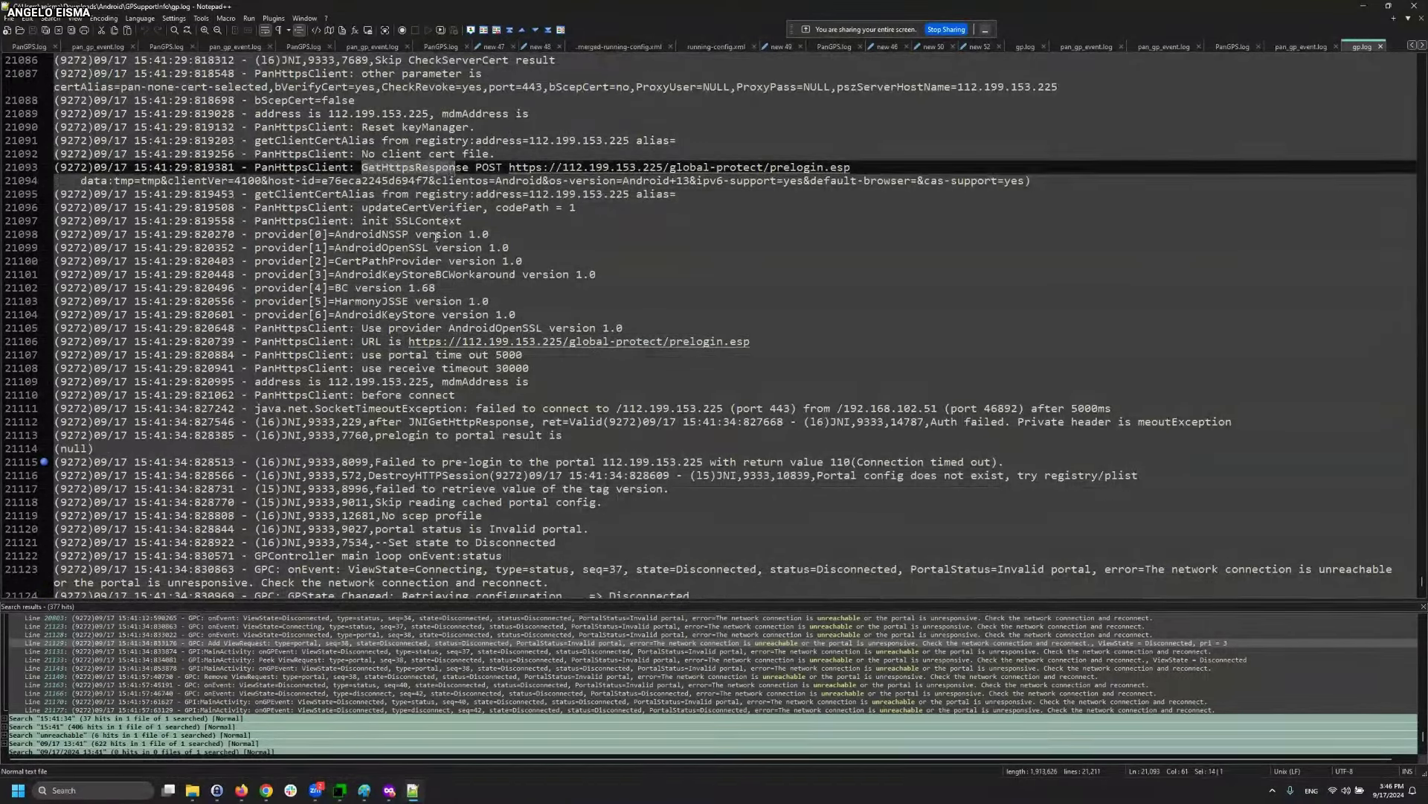
{"action": "scroll", "coordinate": [455, 170], "scroll_direction": "up", "scroll_amount": 2}
{"action": "scroll", "coordinate": [404, 329], "scroll_direction": "up", "scroll_amount": 4}
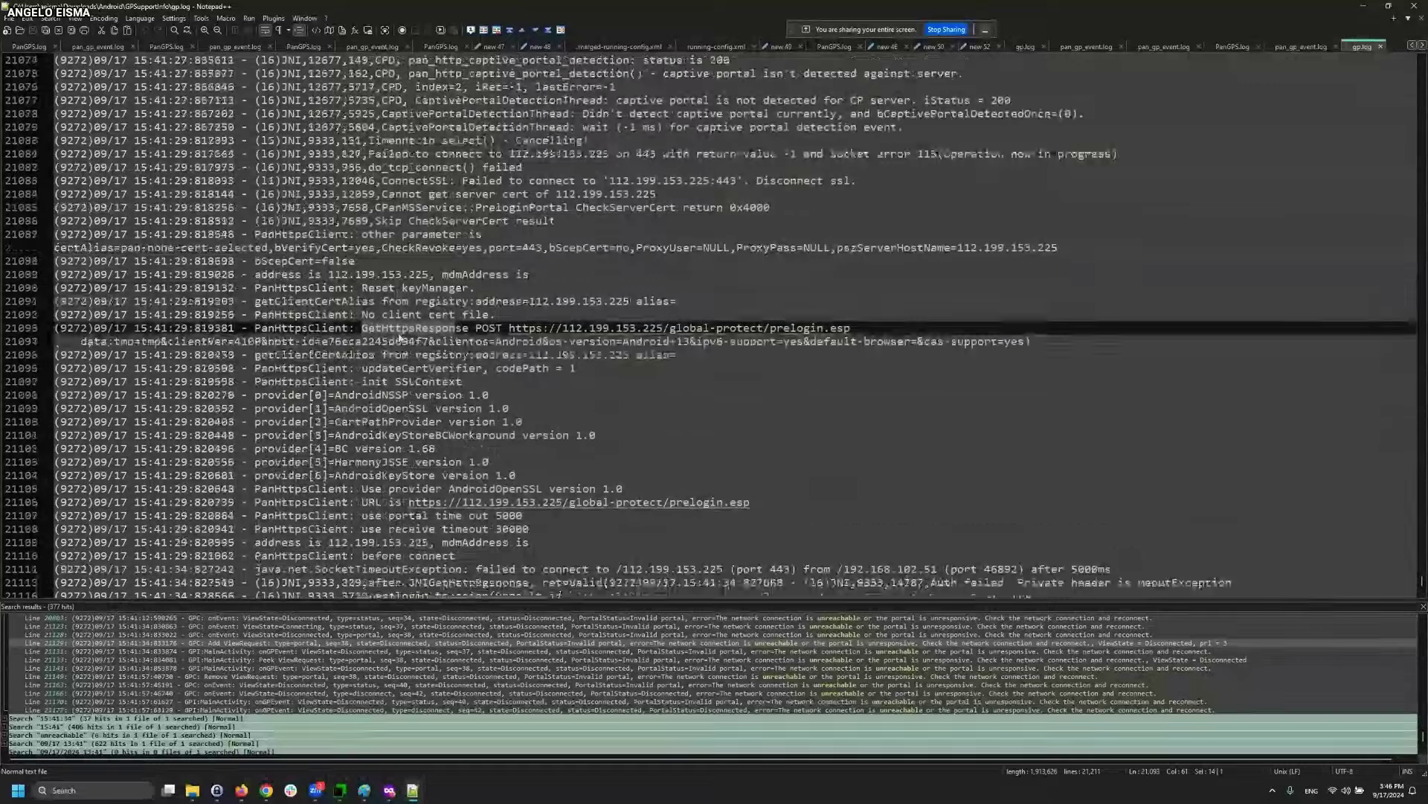
{"action": "left_click_drag", "start_coordinate": [308, 355], "coordinate": [415, 355]}
{"action": "left_click", "coordinate": [476, 261]}
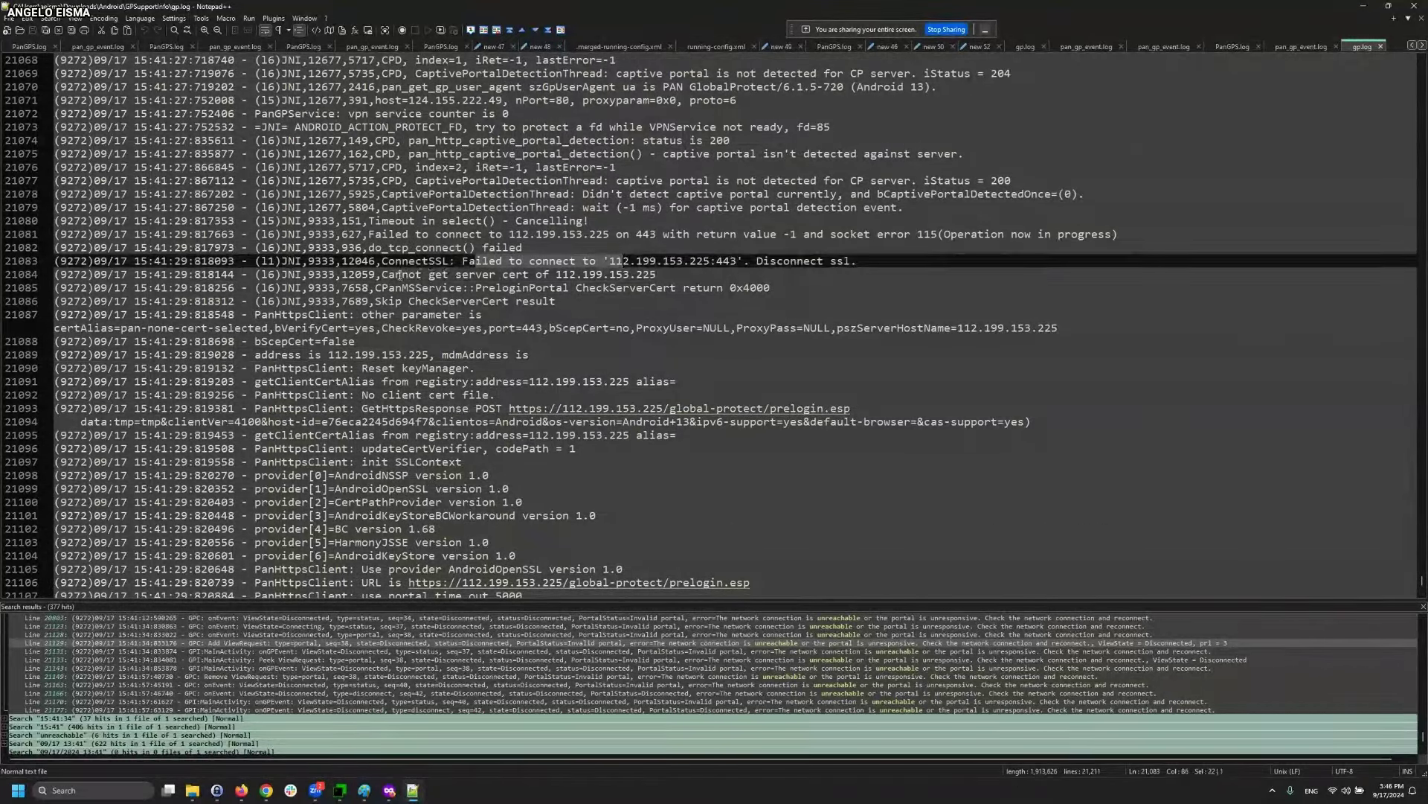
{"action": "left_click_drag", "start_coordinate": [382, 274], "coordinate": [584, 277]}
{"action": "left_click_drag", "start_coordinate": [382, 301], "coordinate": [516, 301]}
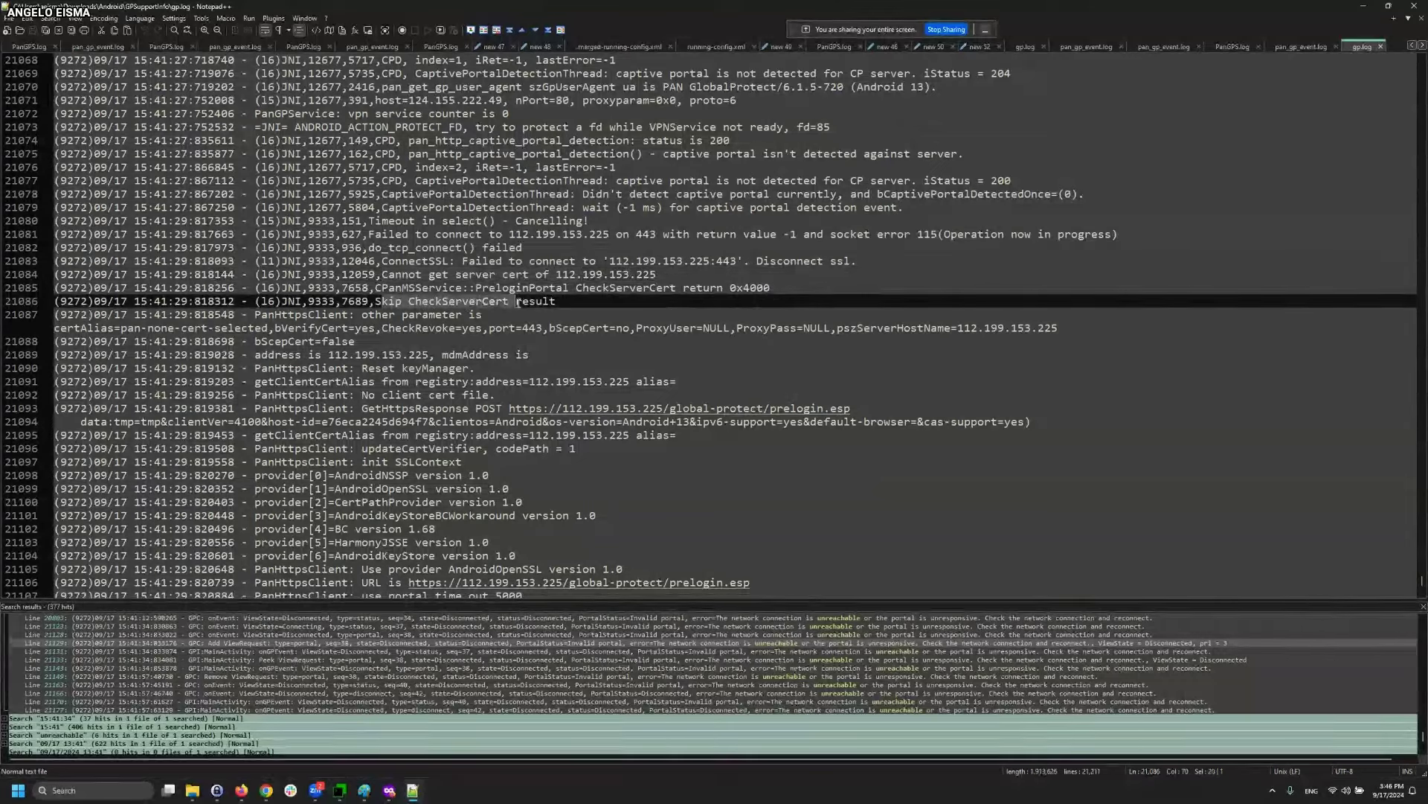
- Locate the 'Portal Pre-login starts' marker and insert blank lines above it
{"action": "scroll", "coordinate": [498, 338], "scroll_direction": "up", "scroll_amount": 2}
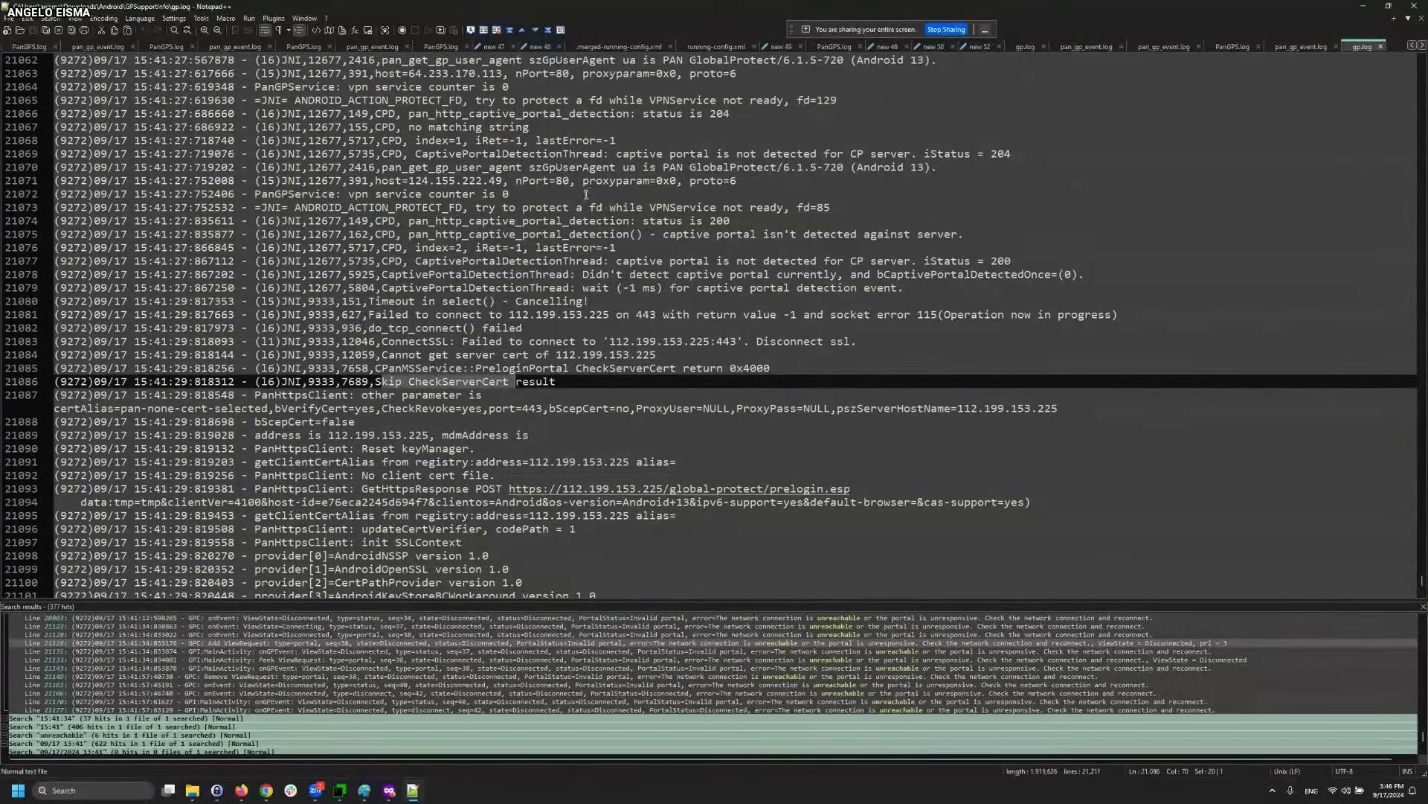
{"action": "scroll", "coordinate": [585, 194], "scroll_direction": "up", "scroll_amount": 1}
{"action": "left_click_drag", "start_coordinate": [301, 127], "coordinate": [477, 153]}
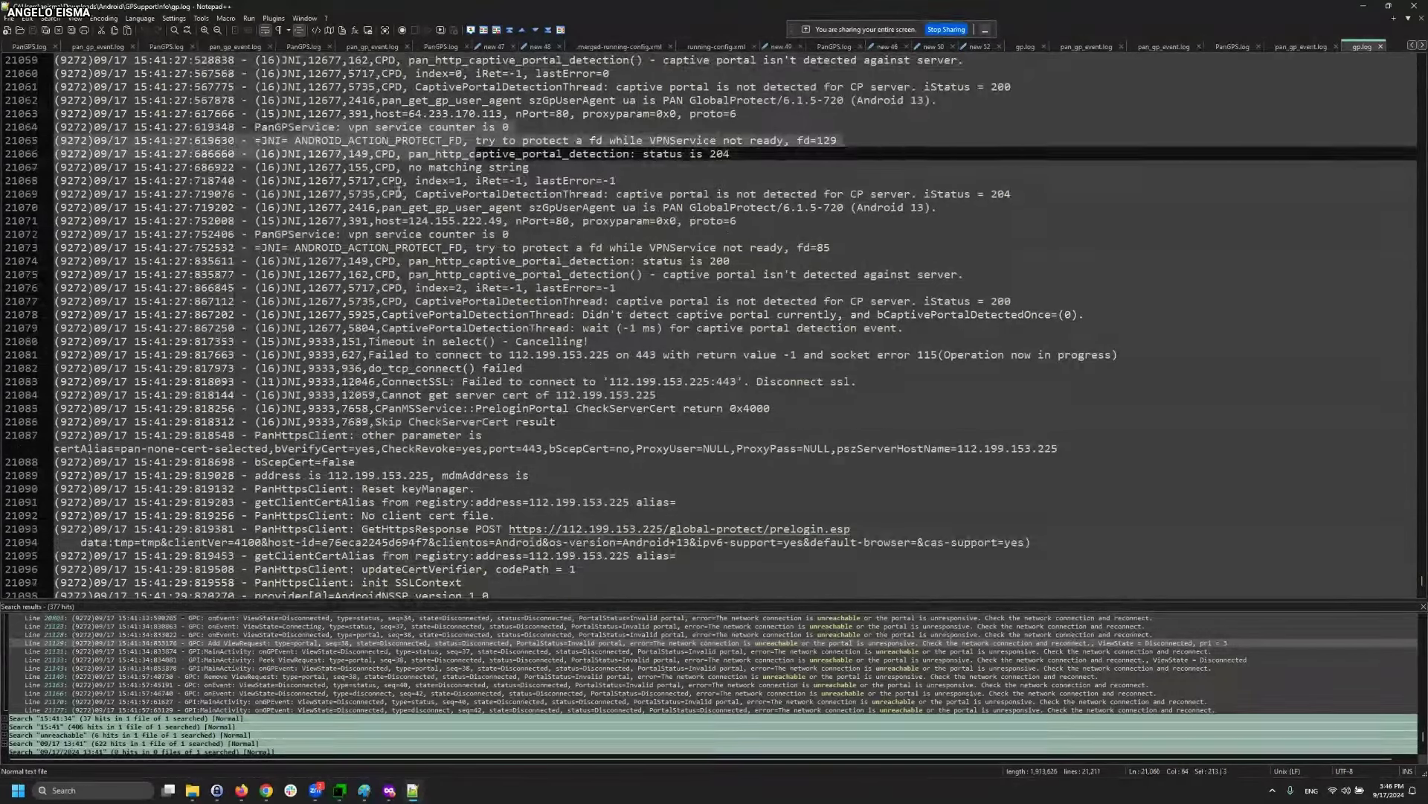
{"action": "scroll", "coordinate": [398, 187], "scroll_direction": "up", "scroll_amount": 6}
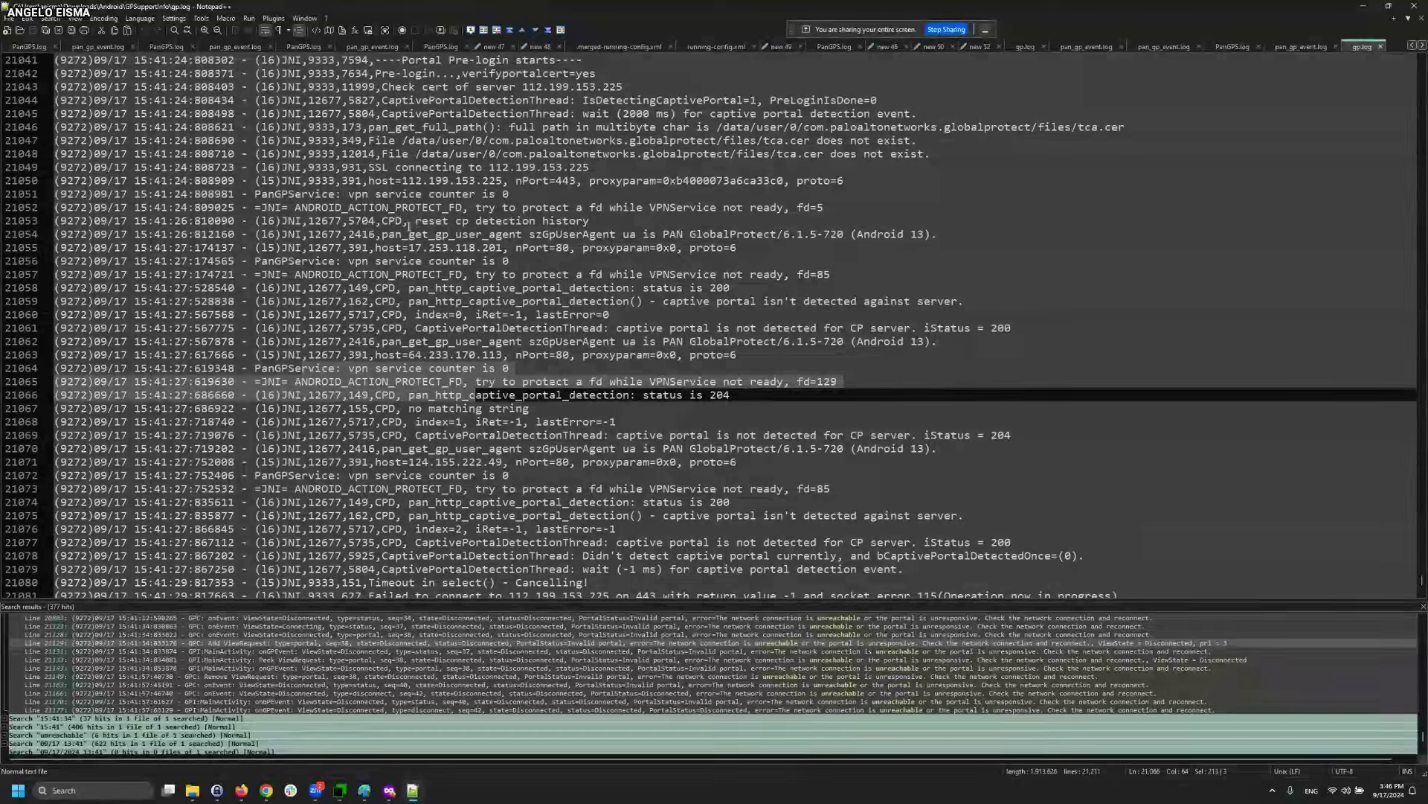
{"action": "scroll", "coordinate": [415, 230], "scroll_direction": "up", "scroll_amount": 4}
{"action": "left_click_drag", "start_coordinate": [396, 180], "coordinate": [473, 185]}
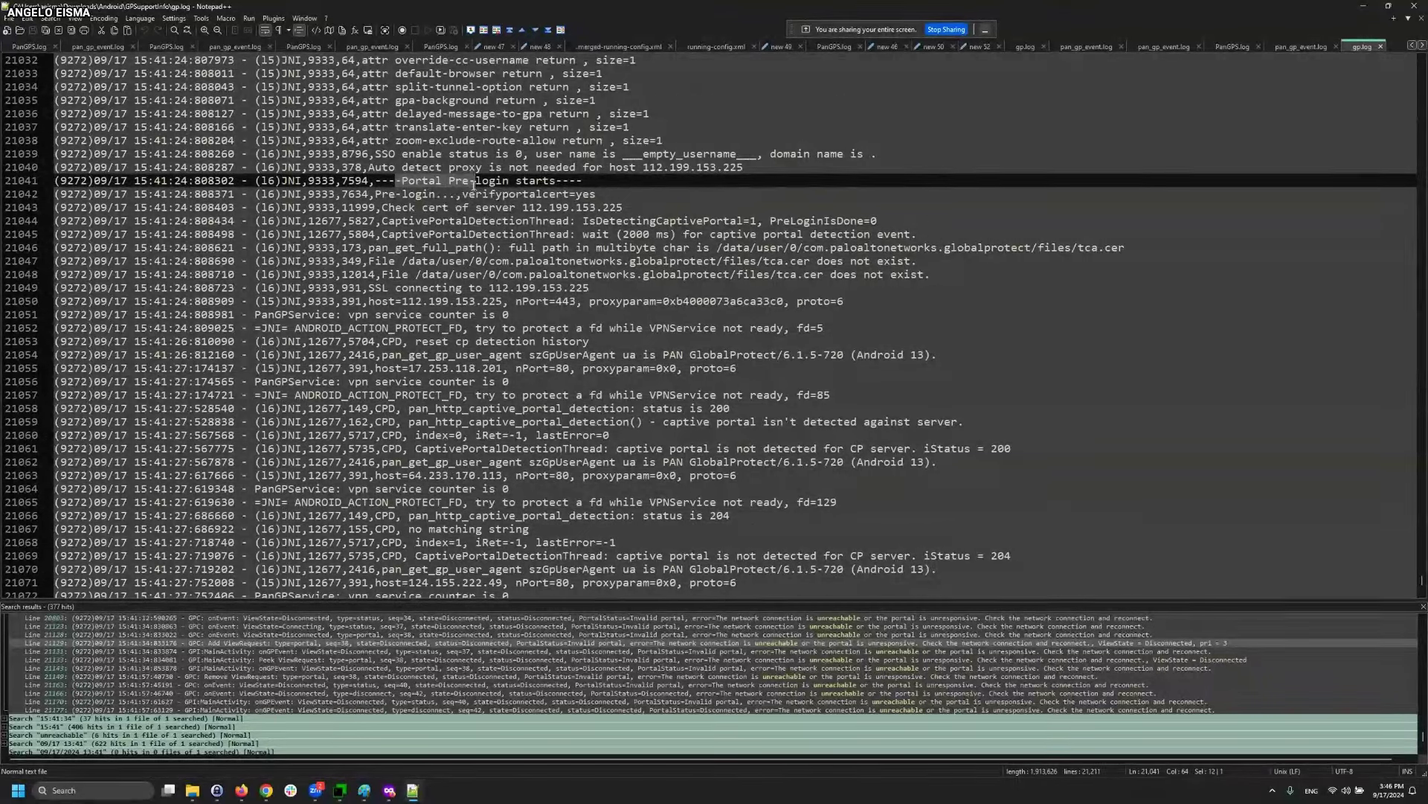
{"action": "left_click", "coordinate": [56, 180]}
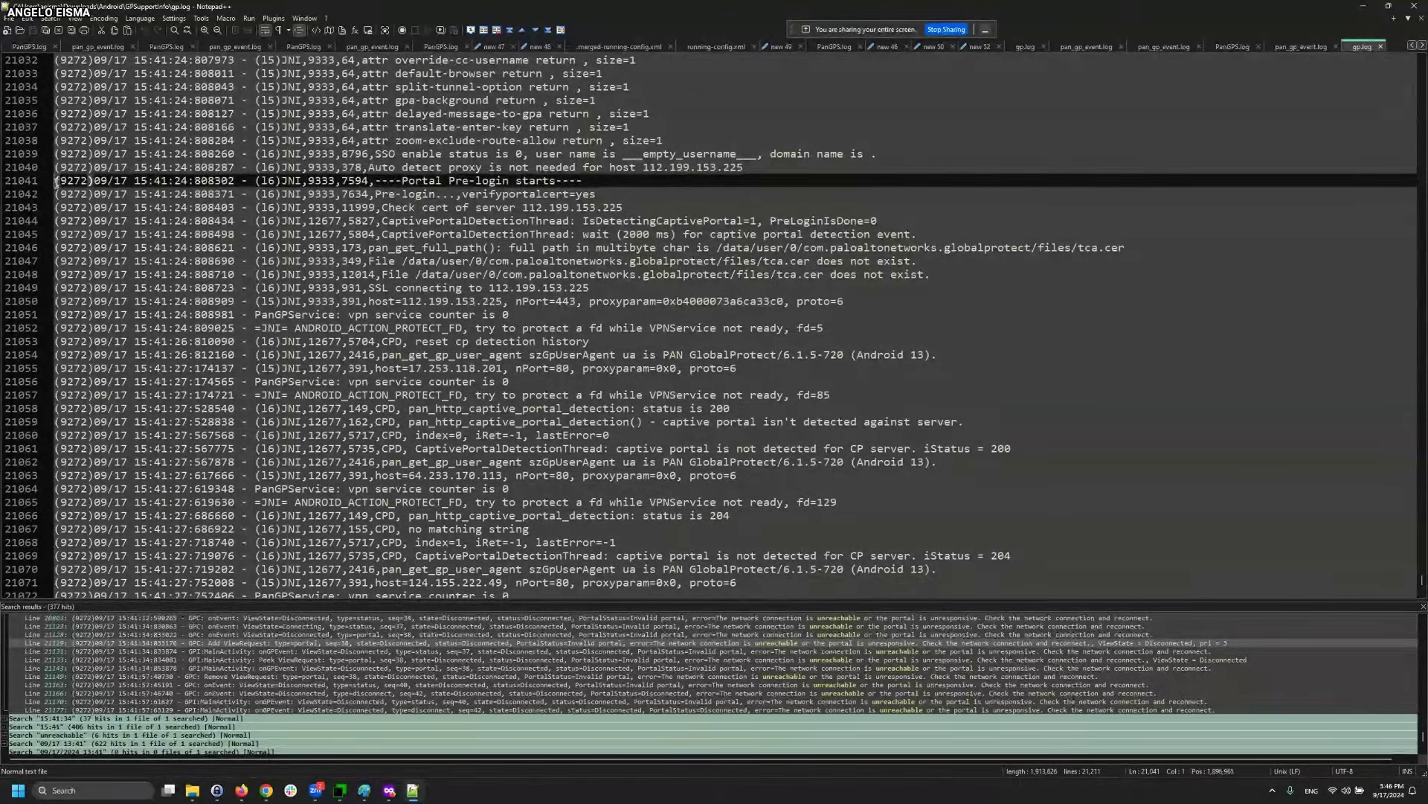
{"action": "key", "text": "Return"}
{"action": "key", "text": "Return"}
{"action": "key", "text": "Return"}
{"action": "key", "text": "Return"}
{"action": "key", "text": "Return"}
{"action": "key", "text": "Return"}
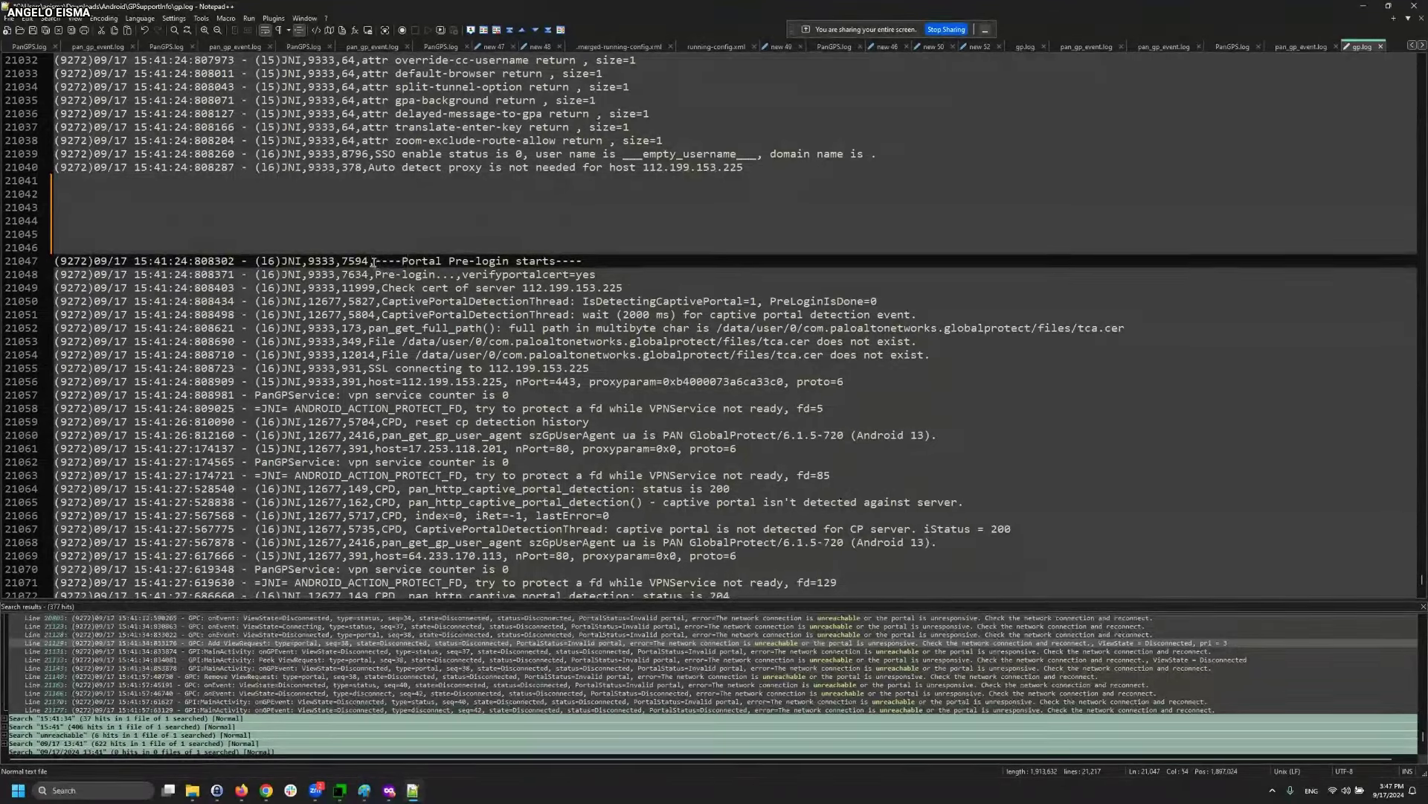
{"action": "left_click_drag", "start_coordinate": [376, 261], "coordinate": [576, 261]}
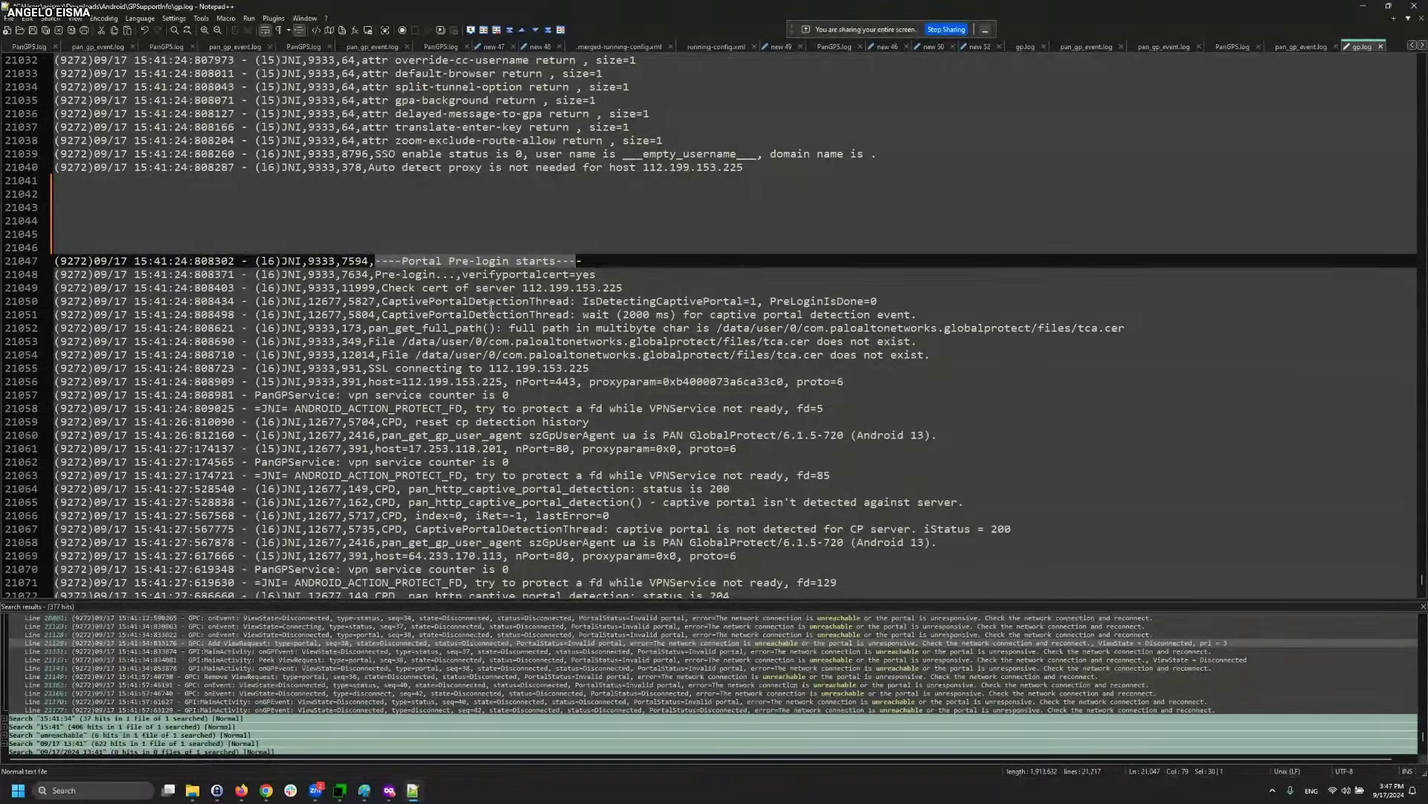
{"action": "left_click", "coordinate": [519, 230]}
{"action": "left_click", "coordinate": [490, 261]}
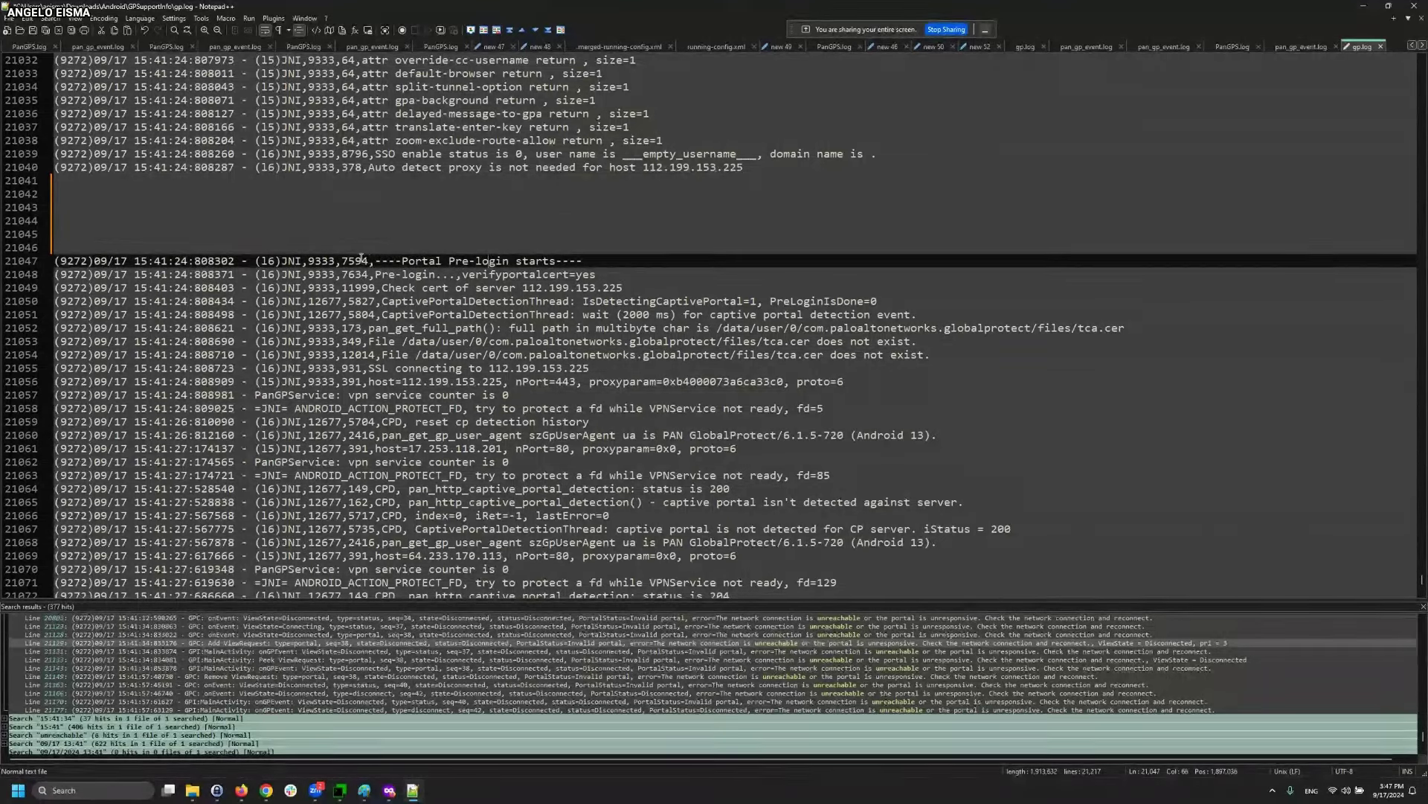
{"action": "left_click", "coordinate": [556, 261]}
- Follow the pre-login down to the No scep profile and Invalid portal entries
{"action": "scroll", "coordinate": [470, 280], "scroll_direction": "down", "scroll_amount": 1}
{"action": "scroll", "coordinate": [472, 280], "scroll_direction": "down", "scroll_amount": 4}
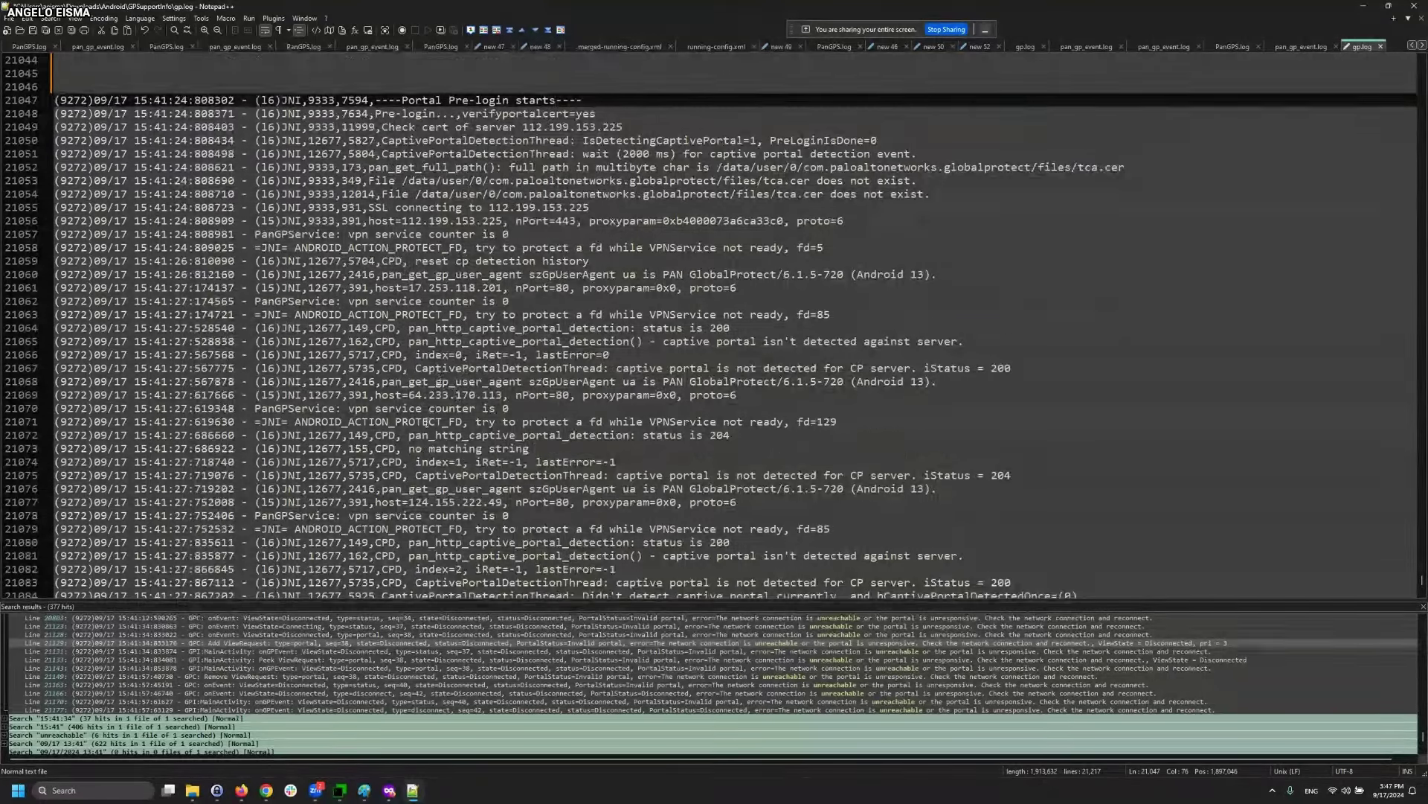
{"action": "scroll", "coordinate": [455, 398], "scroll_direction": "down", "scroll_amount": 3}
{"action": "scroll", "coordinate": [425, 442], "scroll_direction": "down", "scroll_amount": 3}
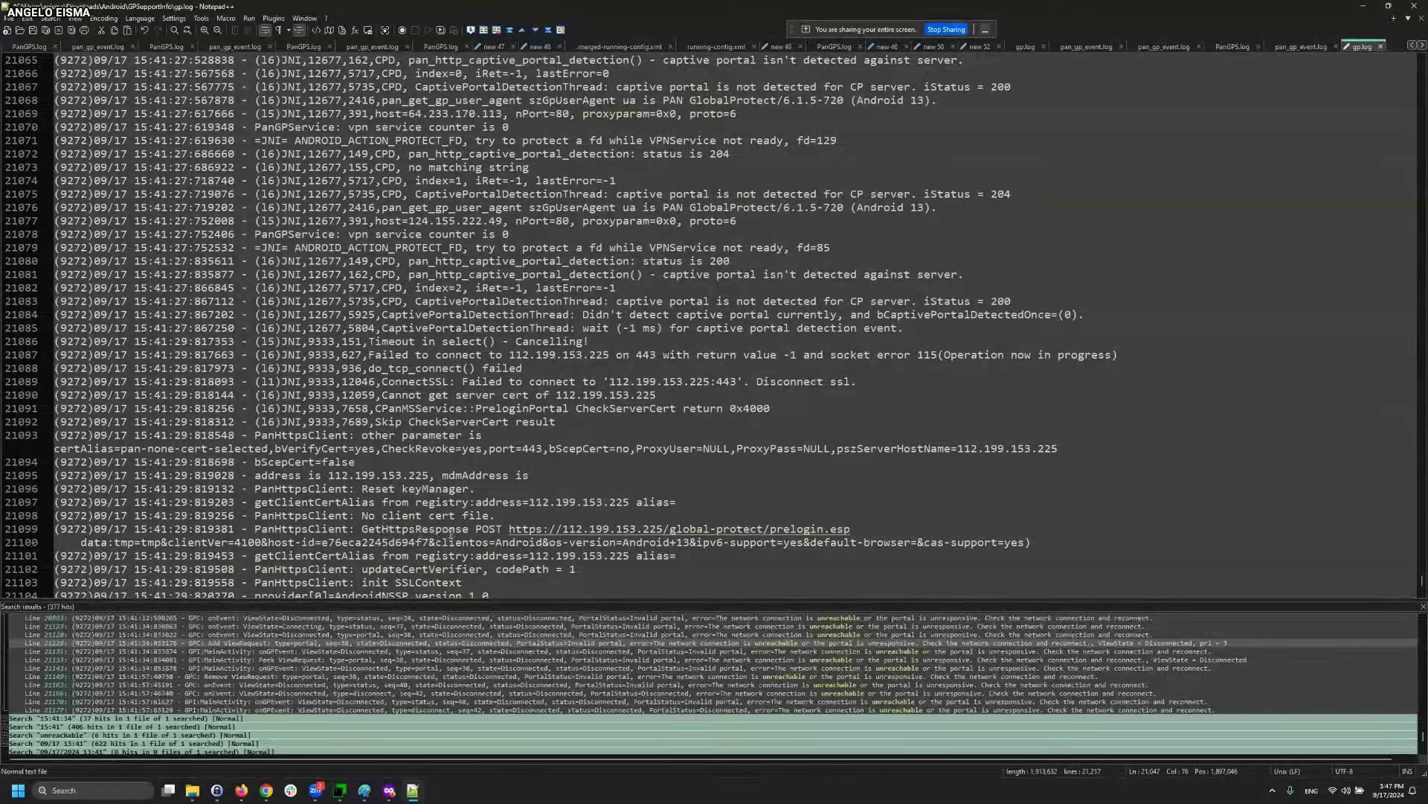
{"action": "scroll", "coordinate": [383, 557], "scroll_direction": "down", "scroll_amount": 3}
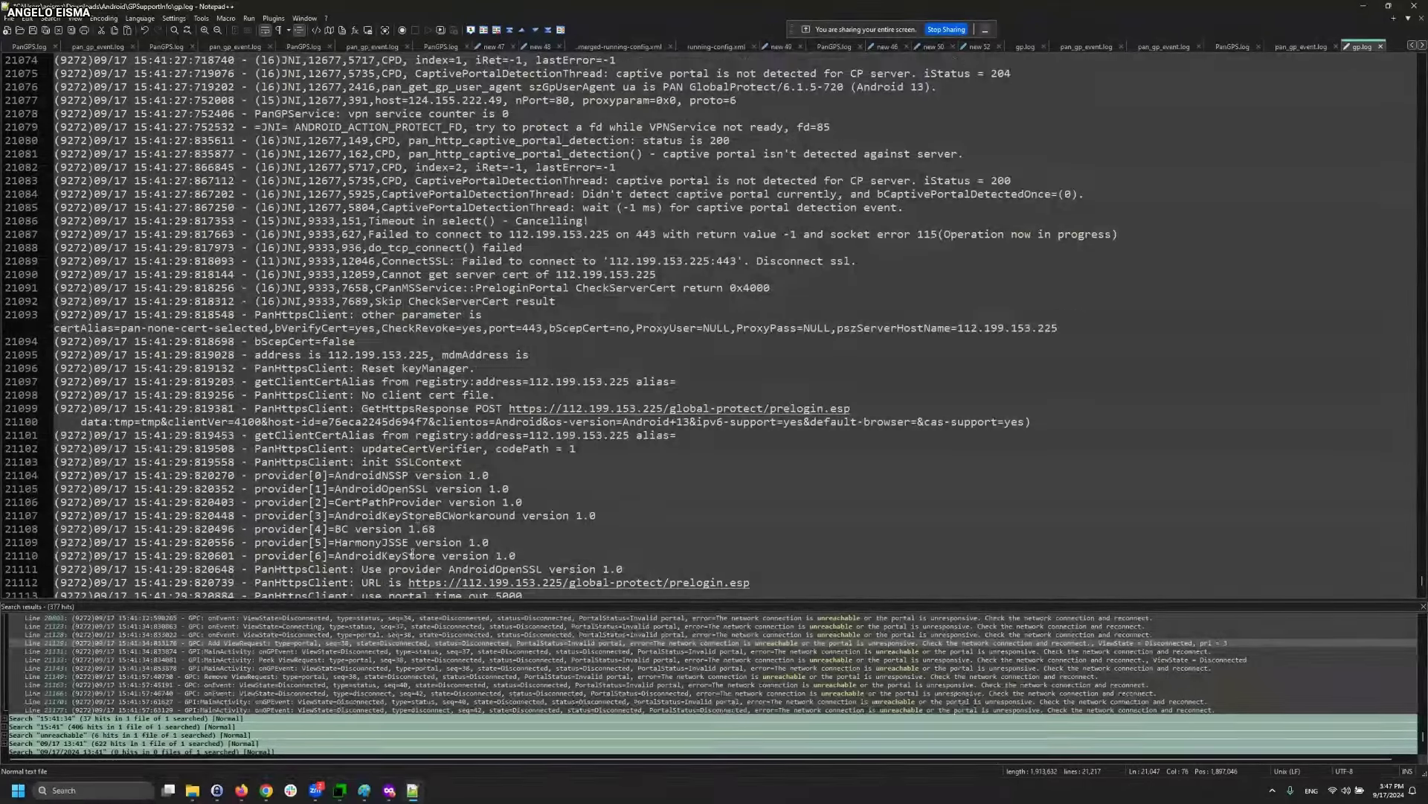
{"action": "left_click_drag", "start_coordinate": [364, 581], "coordinate": [382, 580]}
{"action": "scroll", "coordinate": [453, 491], "scroll_direction": "down", "scroll_amount": 3}
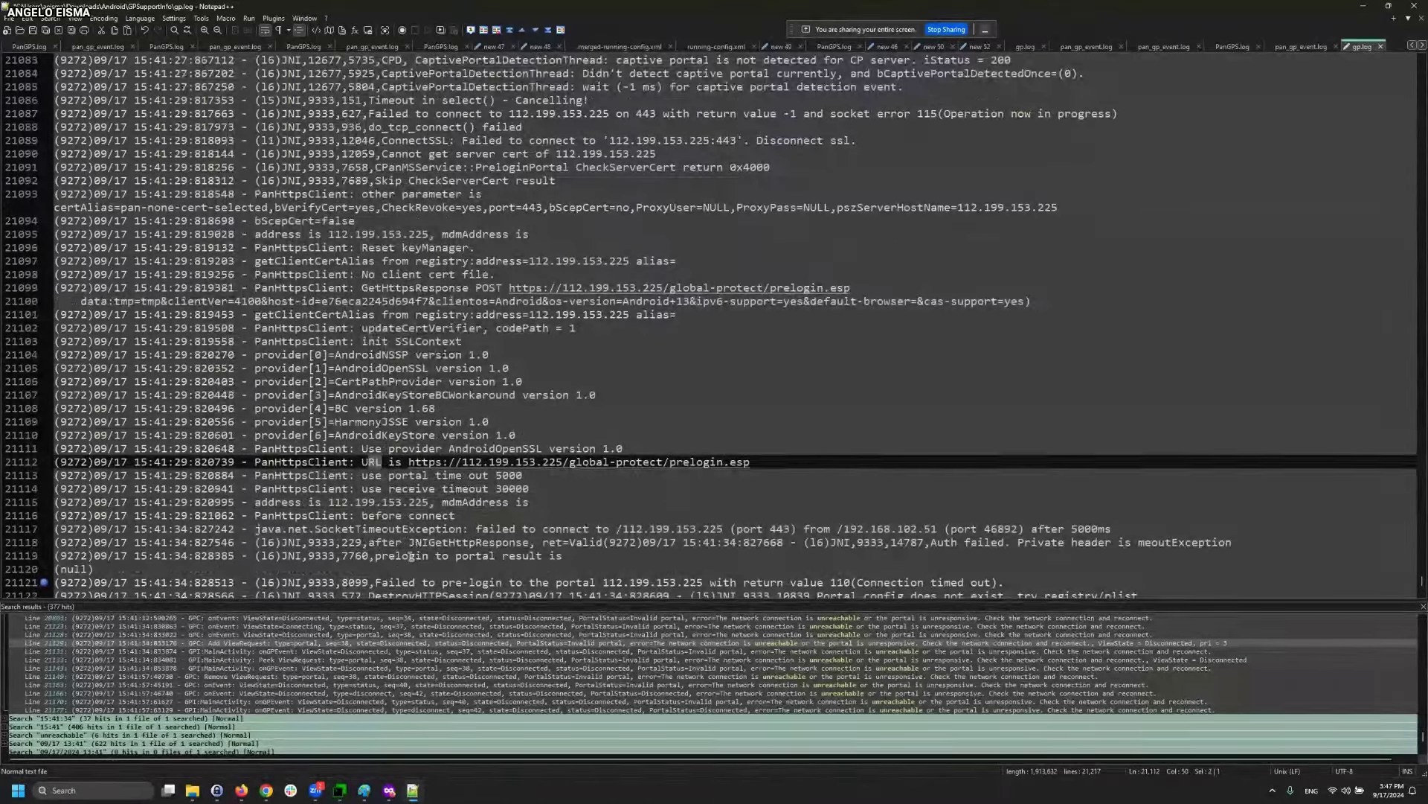
{"action": "scroll", "coordinate": [453, 491], "scroll_direction": "down", "scroll_amount": 2}
{"action": "left_click_drag", "start_coordinate": [388, 502], "coordinate": [471, 515]}
{"action": "scroll", "coordinate": [472, 515], "scroll_direction": "down", "scroll_amount": 1}
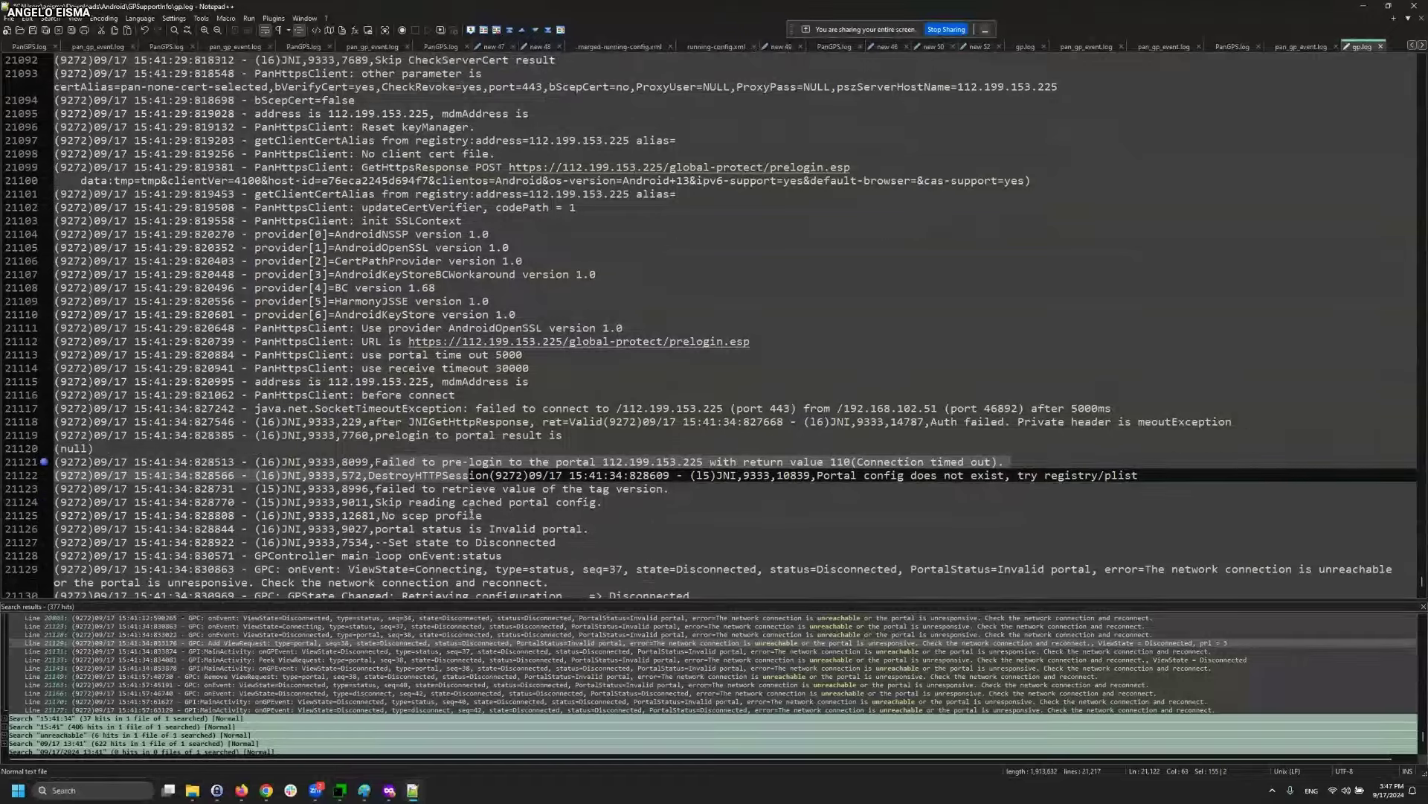
{"action": "left_click_drag", "start_coordinate": [589, 529], "coordinate": [342, 514]}
- Highlight the Invalid portal network-unreachable error and the 'portal status is Invalid portal' message
{"action": "scroll", "coordinate": [416, 484], "scroll_direction": "down", "scroll_amount": 2}
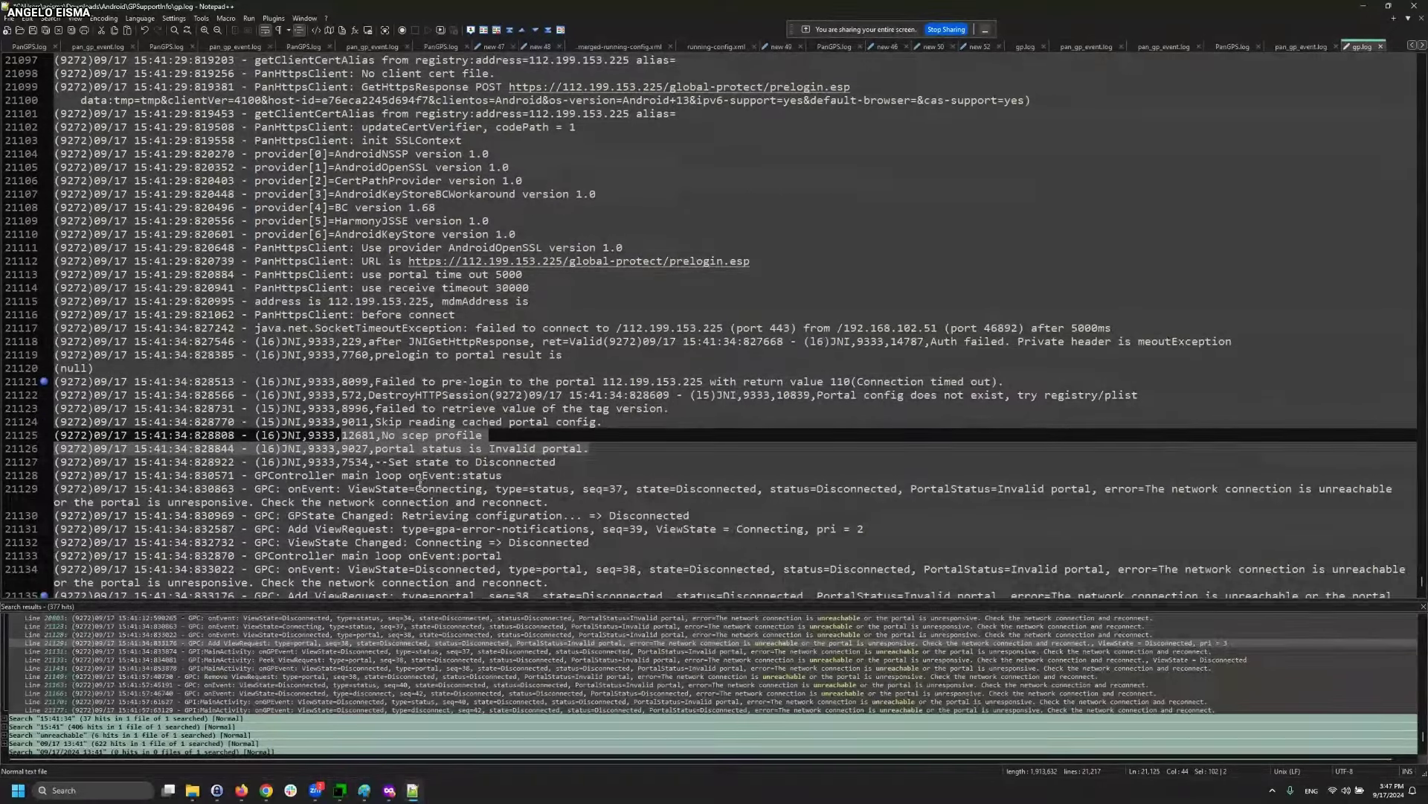
{"action": "left_click_drag", "start_coordinate": [1031, 488], "coordinate": [1165, 488]}
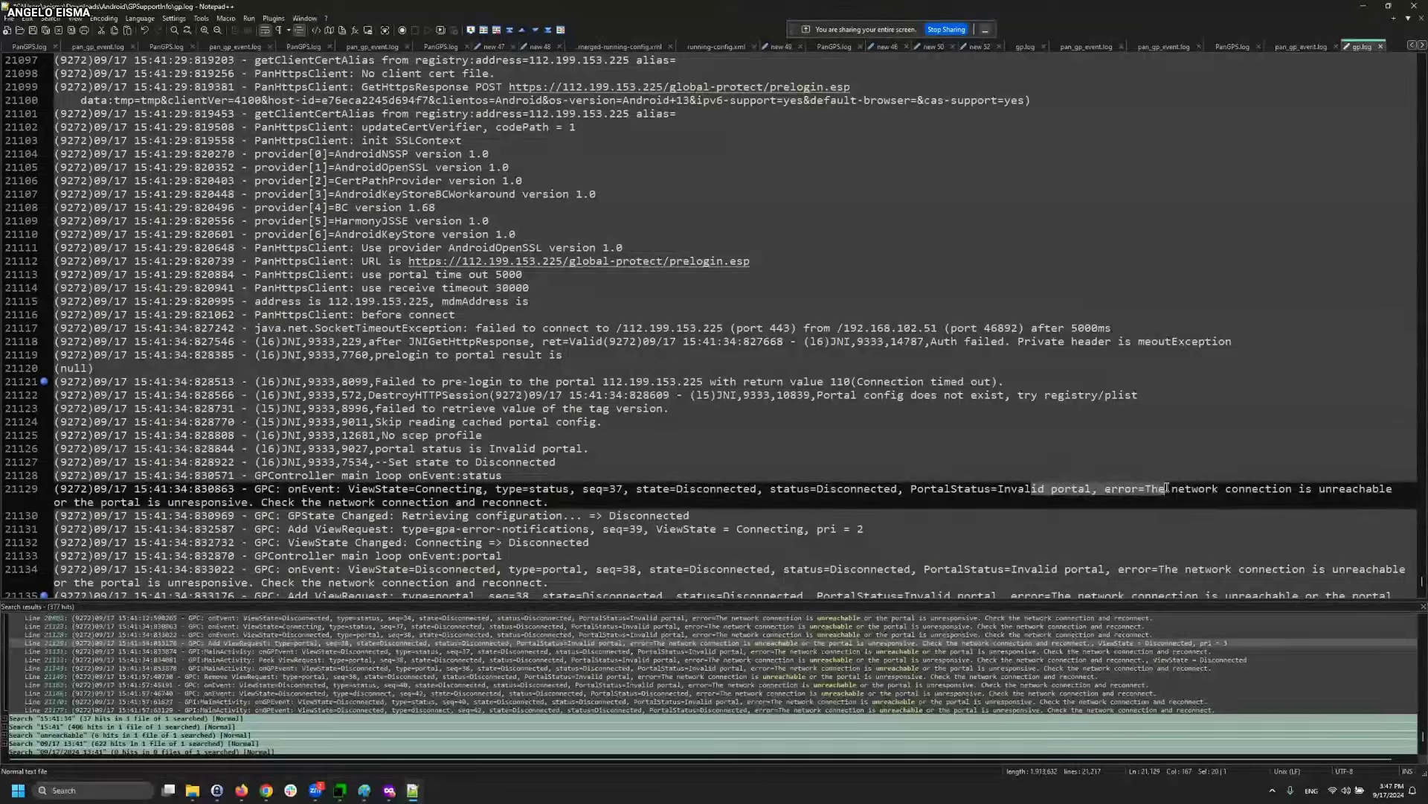
{"action": "scroll", "coordinate": [544, 497], "scroll_direction": "down", "scroll_amount": 1}
{"action": "scroll", "coordinate": [498, 534], "scroll_direction": "down", "scroll_amount": 1}
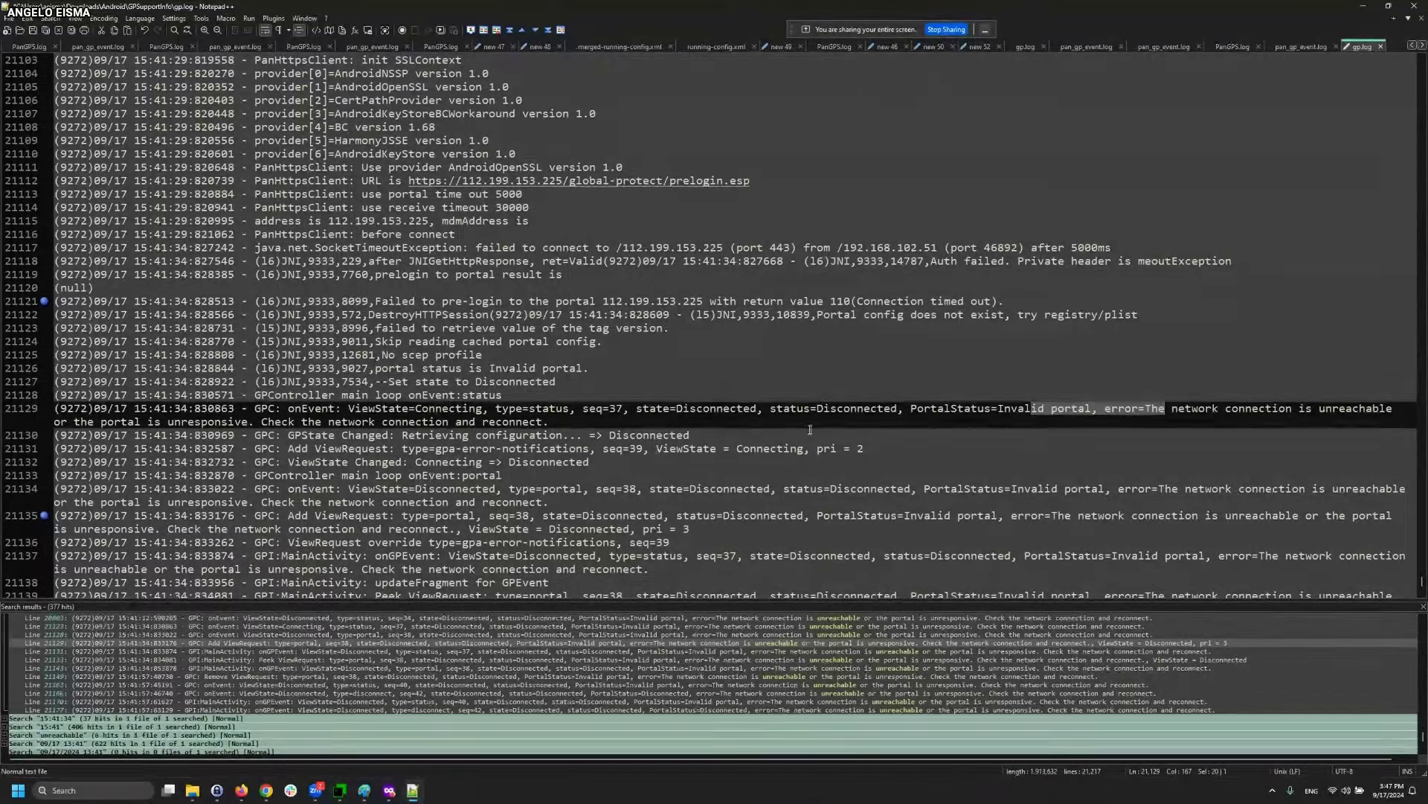
{"action": "left_click_drag", "start_coordinate": [998, 411], "coordinate": [1306, 411]}
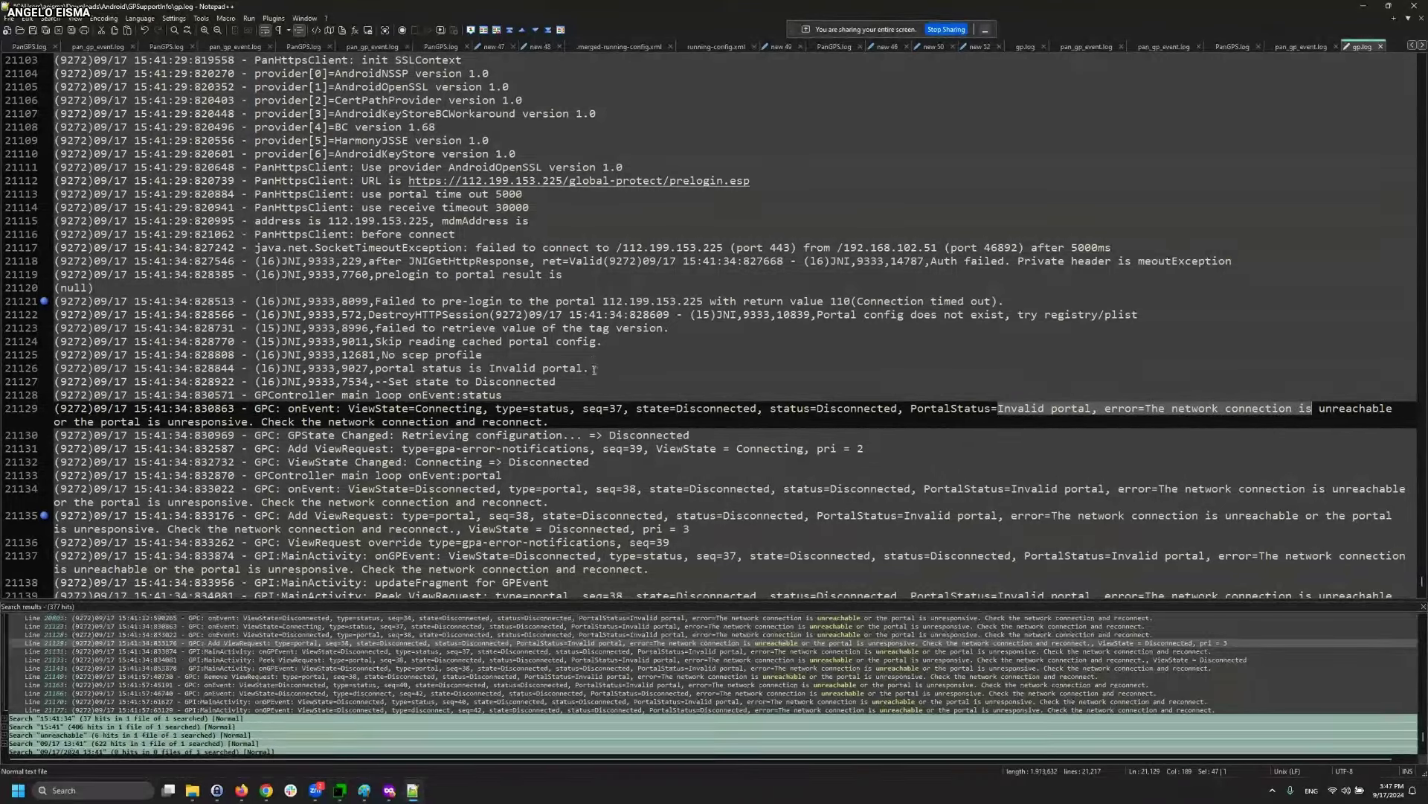
{"action": "left_click_drag", "start_coordinate": [584, 367], "coordinate": [378, 367]}
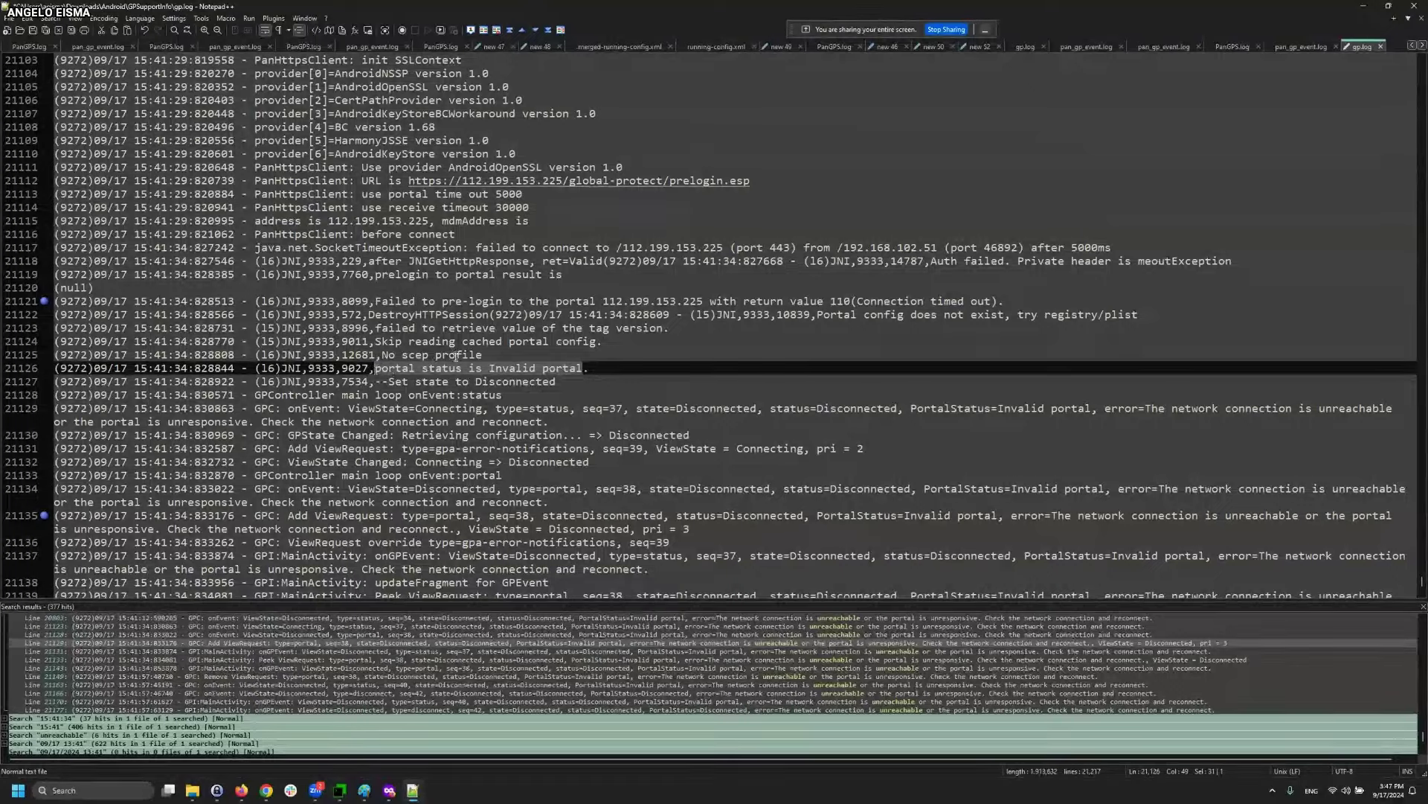
{"action": "scroll", "coordinate": [452, 357], "scroll_direction": "up", "scroll_amount": 15}
{"action": "scroll", "coordinate": [452, 360], "scroll_direction": "up", "scroll_amount": 12}
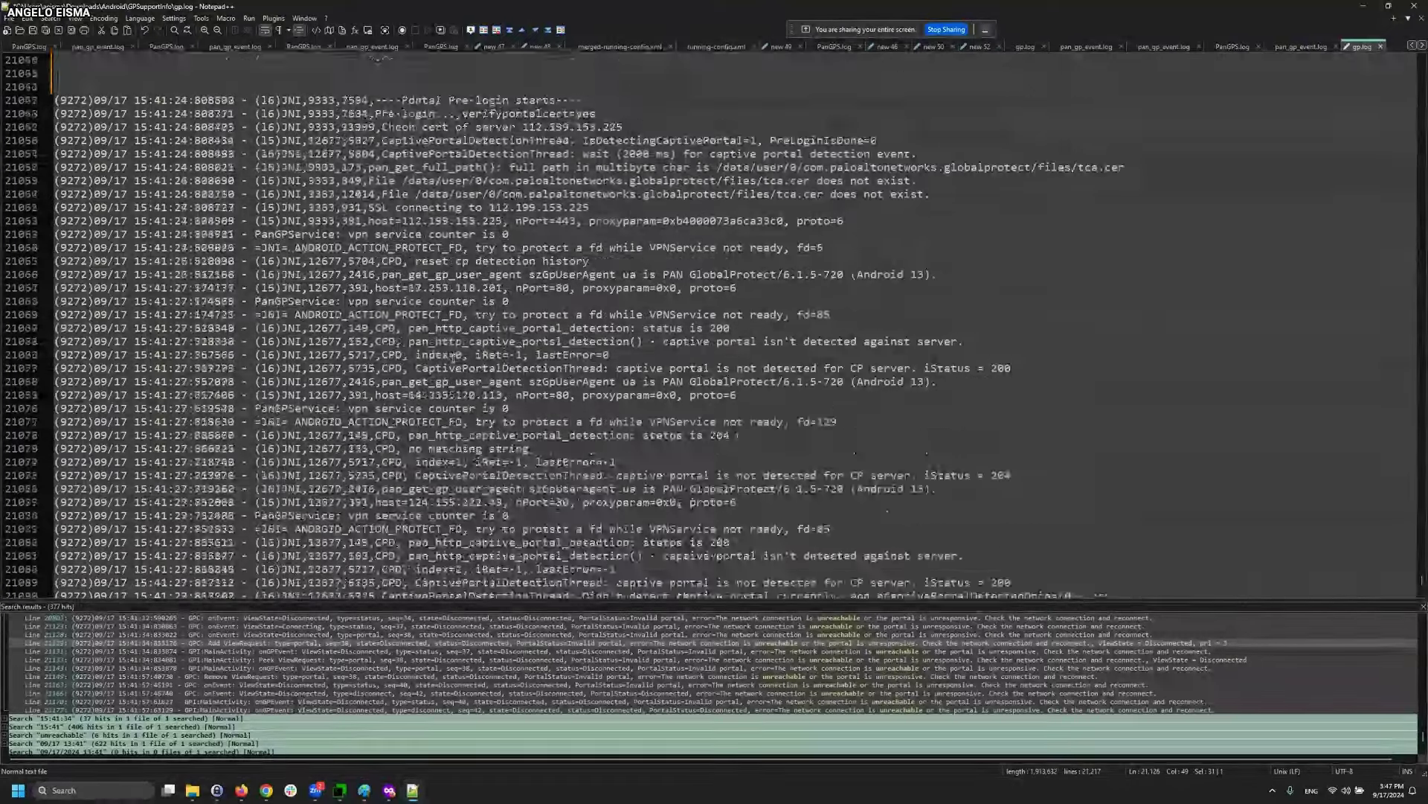
{"action": "left_click_drag", "start_coordinate": [409, 381], "coordinate": [552, 381]}
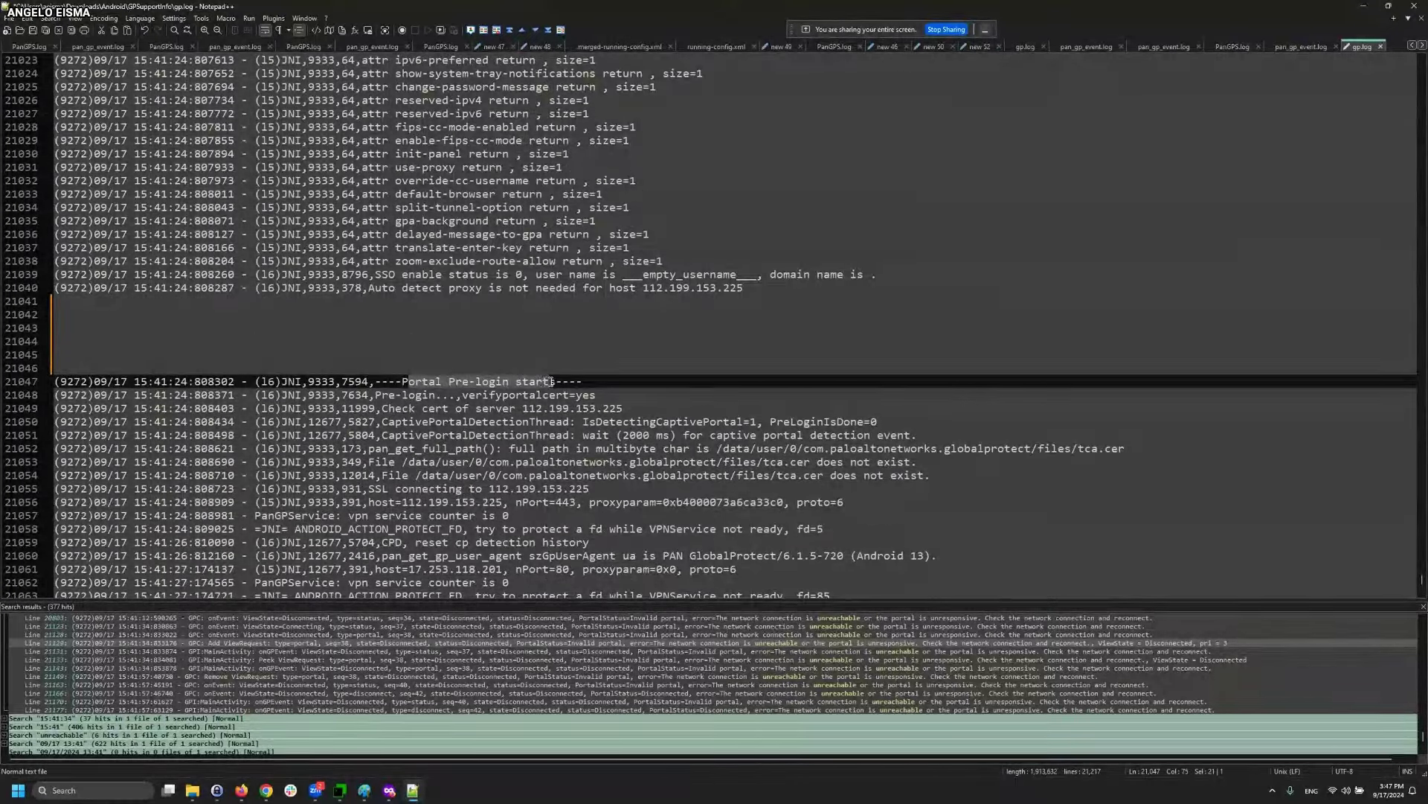
- Open slide 11 and highlight the OpenSSL step, the Client reporting OS and the 'auth message' text
{"action": "left_click", "coordinate": [266, 790]}
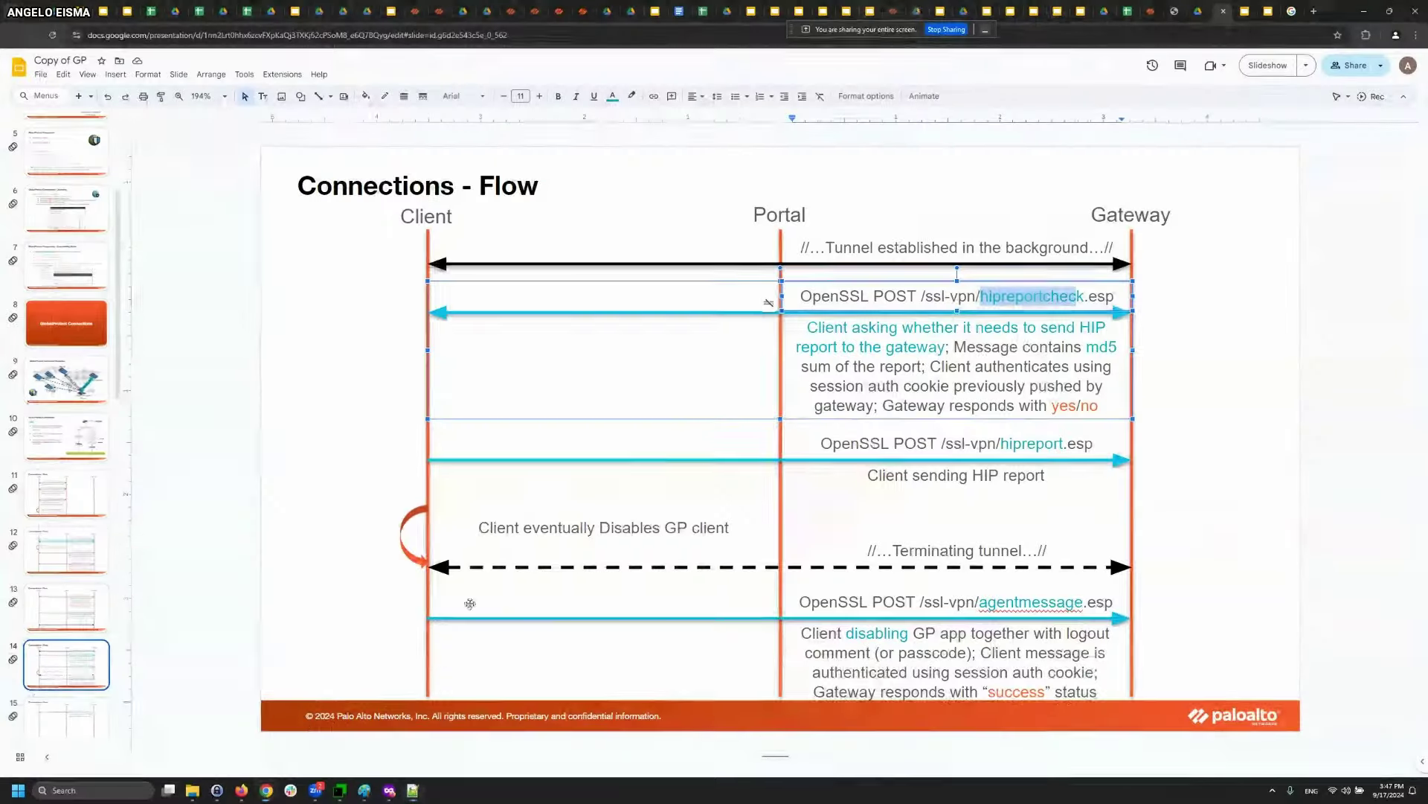
{"action": "left_click", "coordinate": [66, 493]}
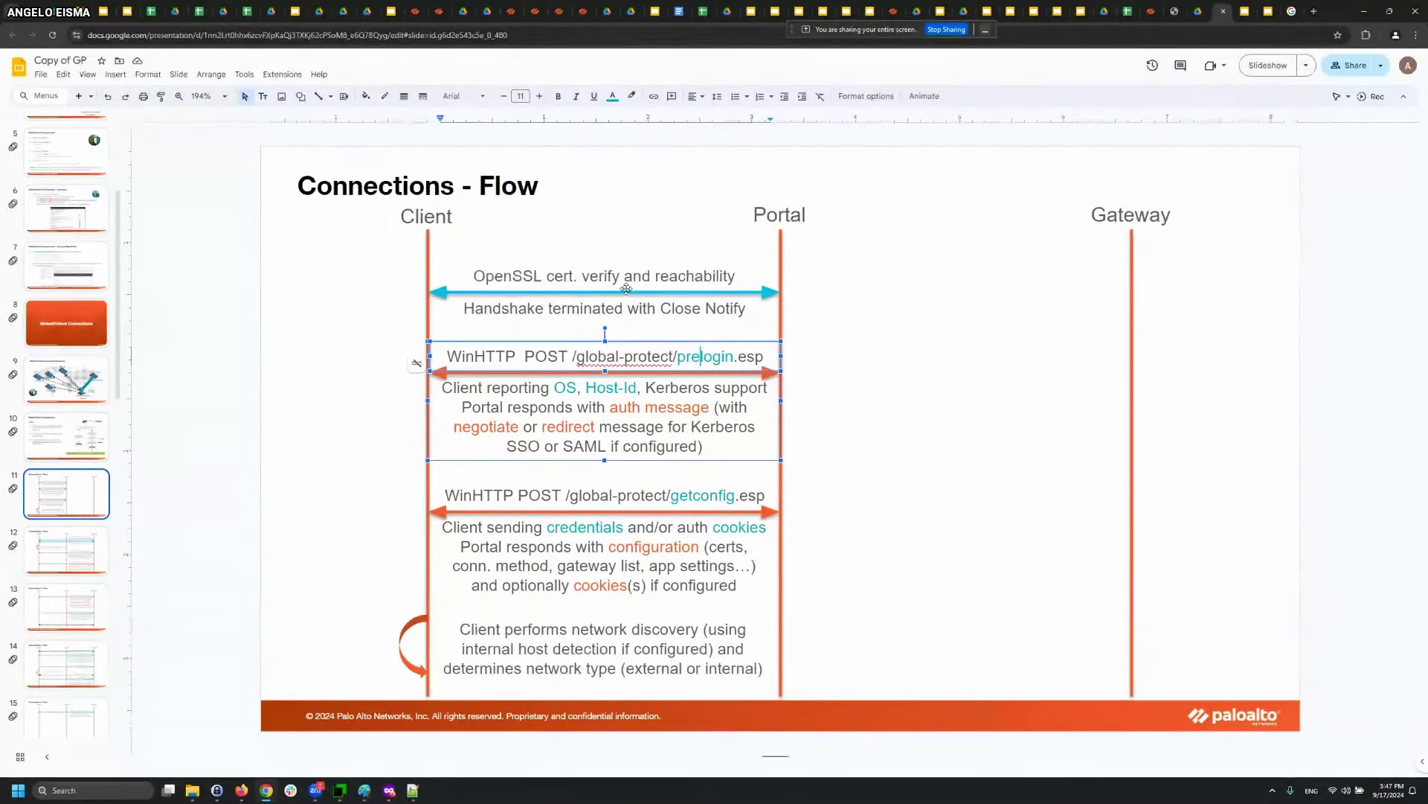
{"action": "left_click", "coordinate": [631, 276]}
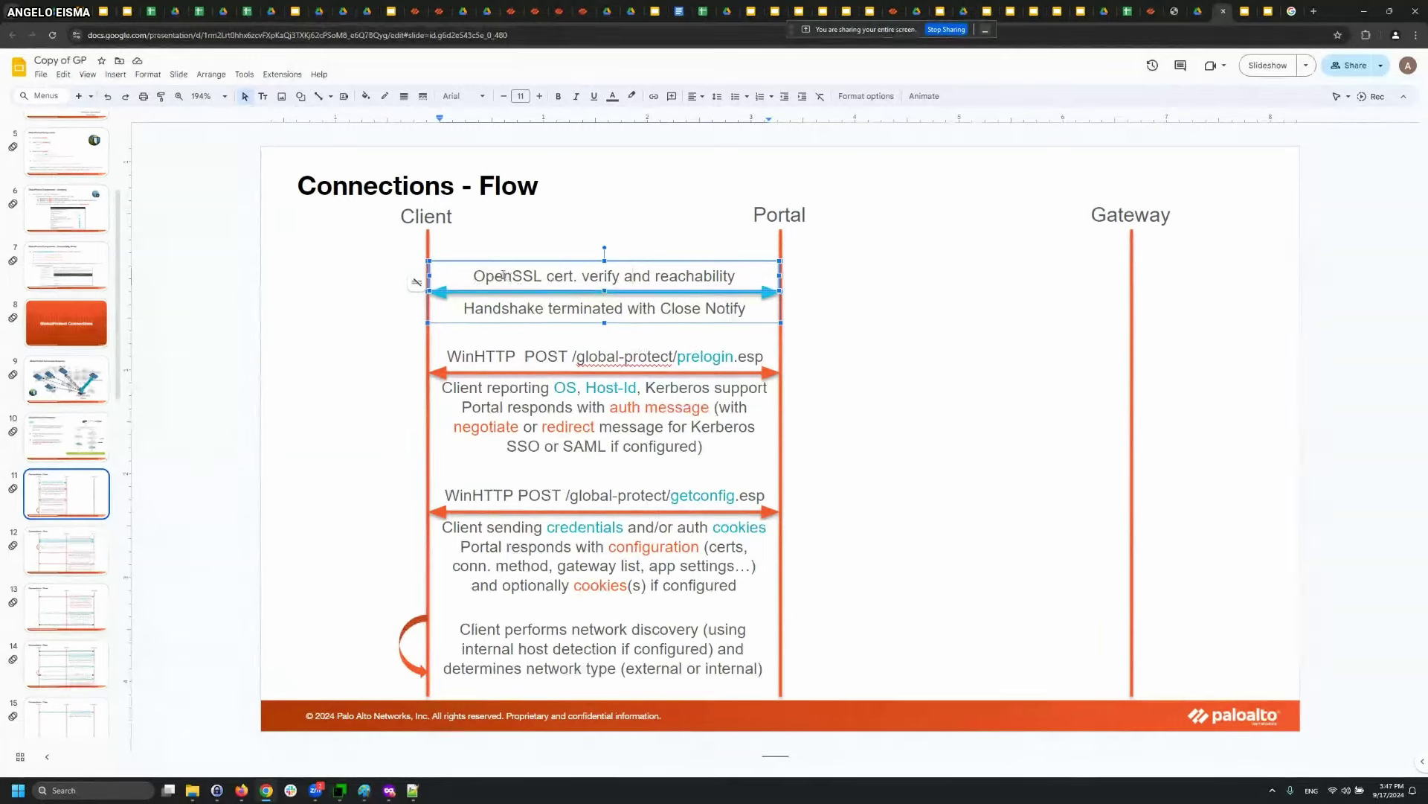
{"action": "left_click_drag", "start_coordinate": [476, 276], "coordinate": [679, 277]}
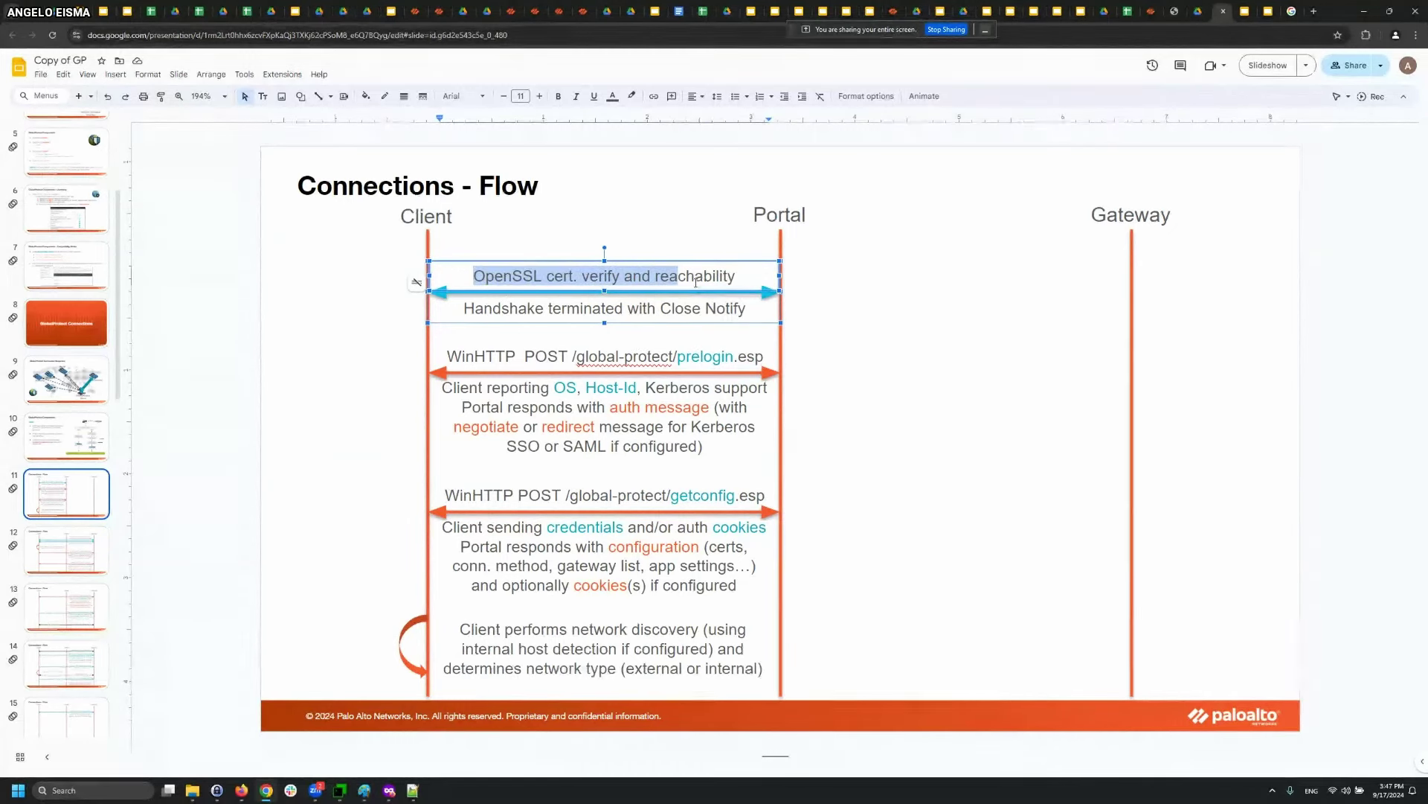
{"action": "left_click", "coordinate": [713, 276]}
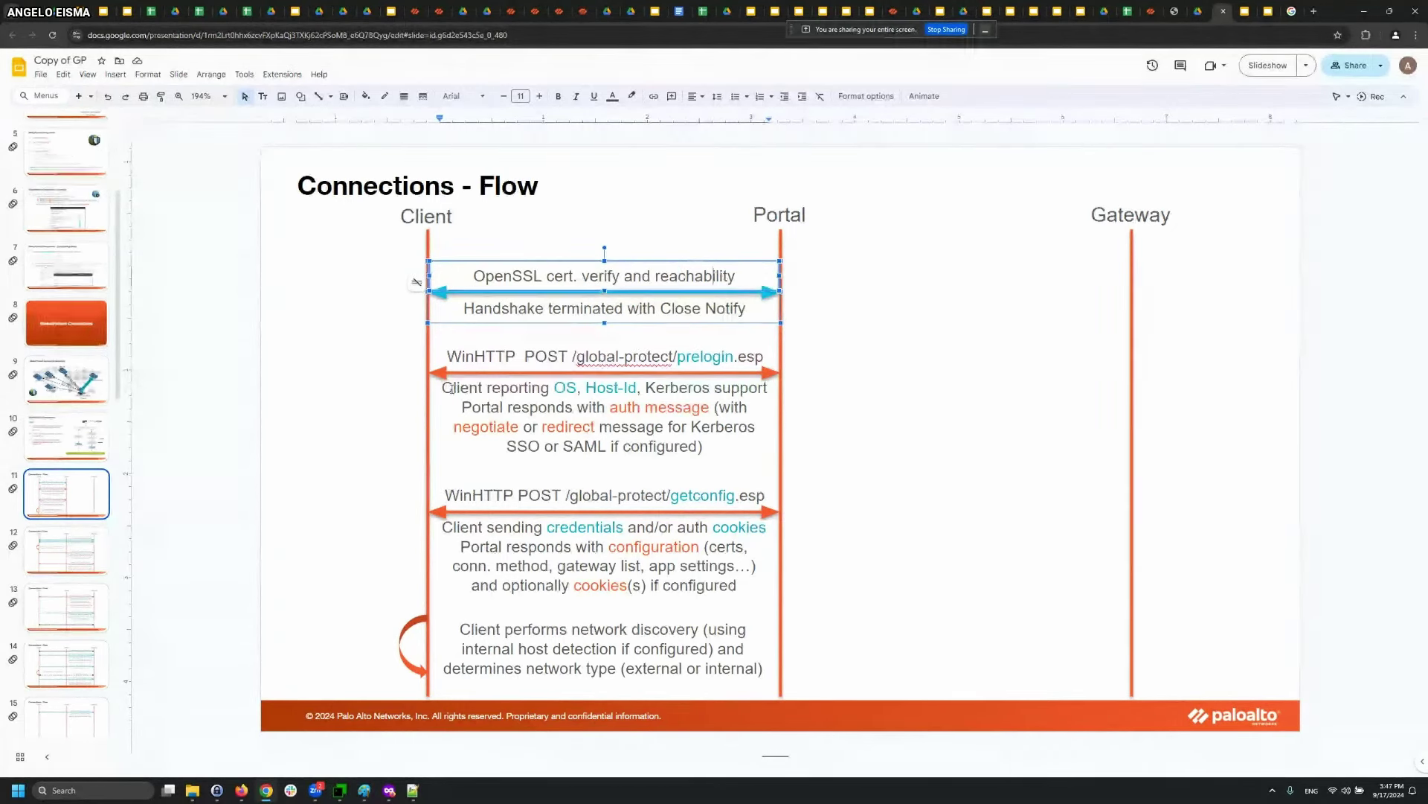
{"action": "left_click_drag", "start_coordinate": [443, 387], "coordinate": [578, 389]}
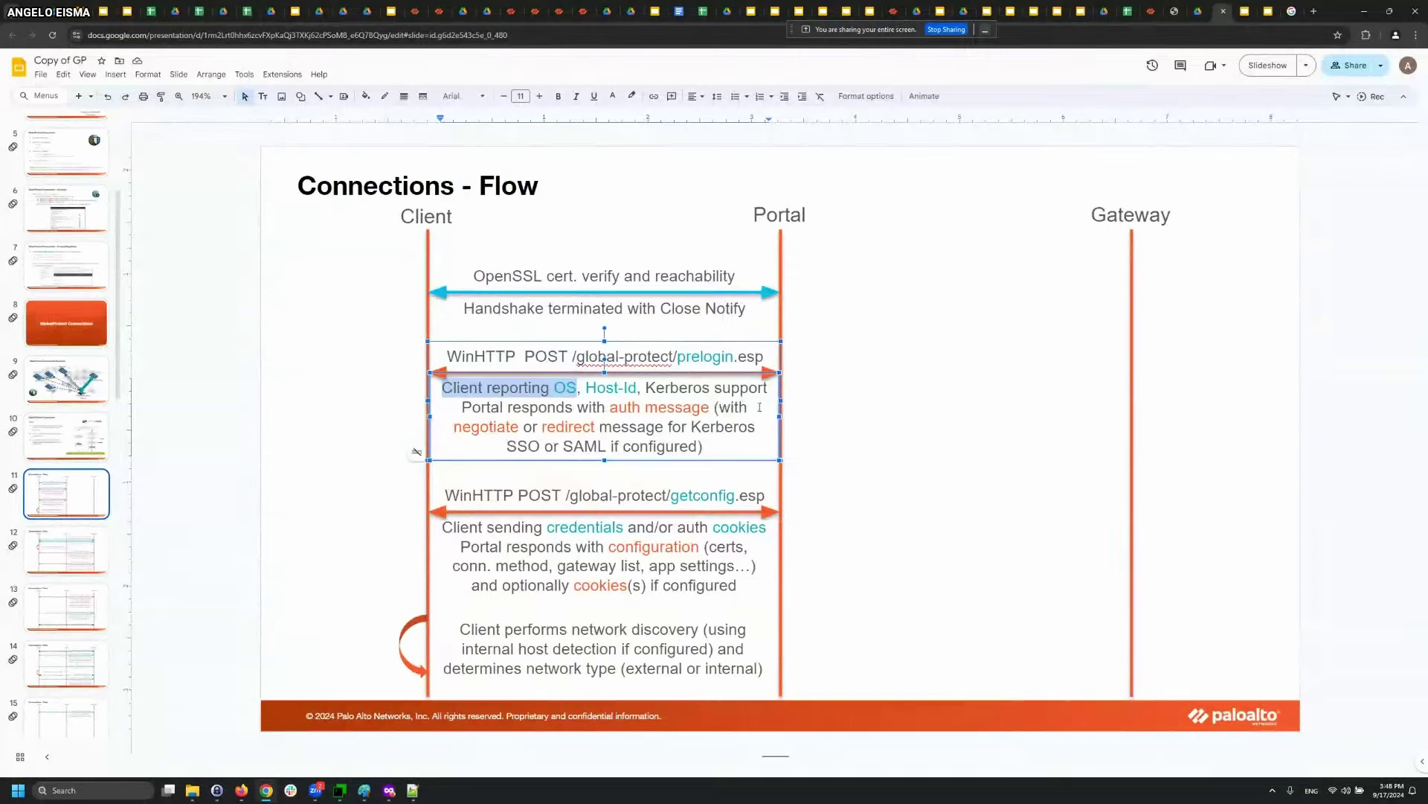
{"action": "left_click_drag", "start_coordinate": [709, 409], "coordinate": [640, 404]}
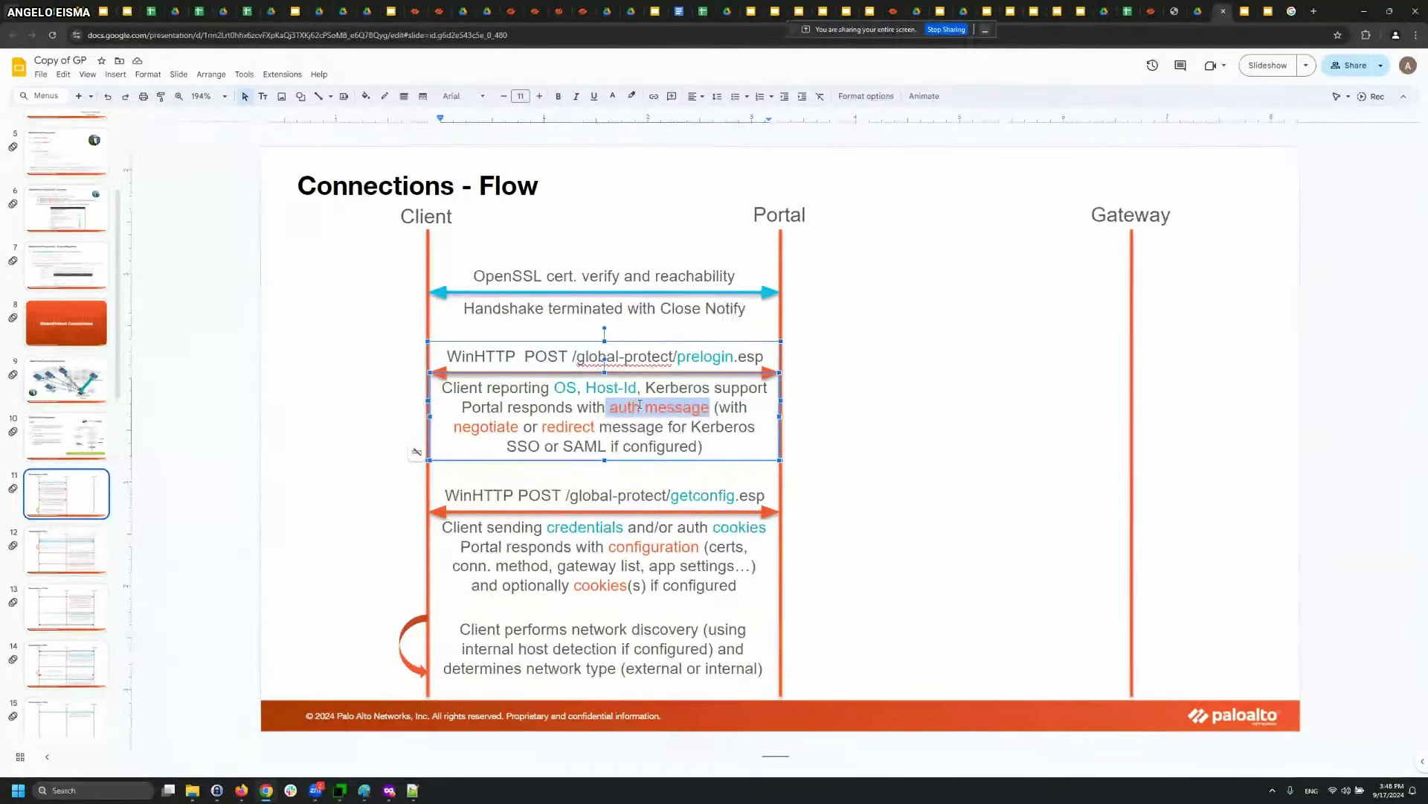
{"action": "left_click", "coordinate": [663, 321]}
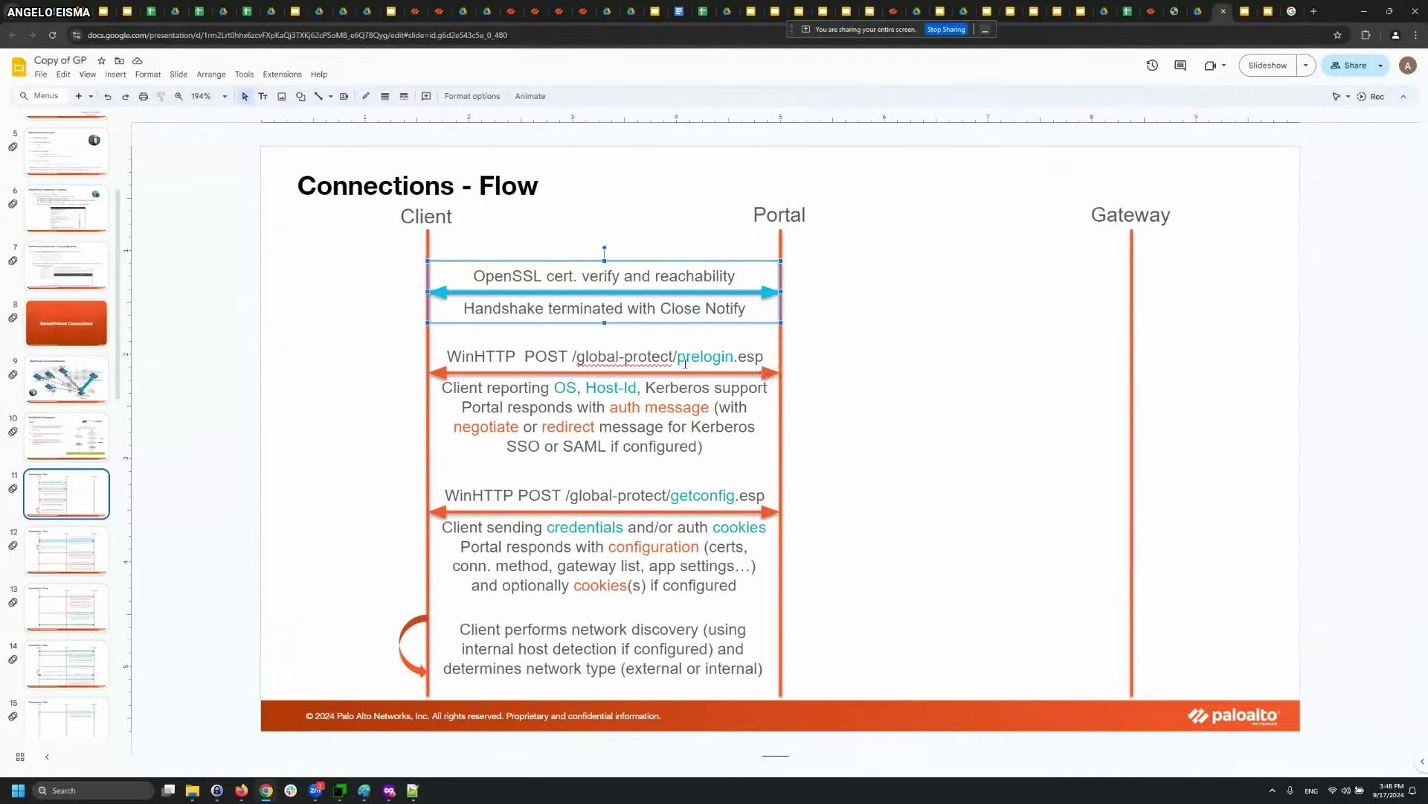
- Select the diagram frame, highlight 'cert. verify', check the prelogin step, then return to gp.log
{"action": "left_click", "coordinate": [446, 283]}
{"action": "left_click", "coordinate": [480, 270]}
{"action": "left_click", "coordinate": [375, 284]}
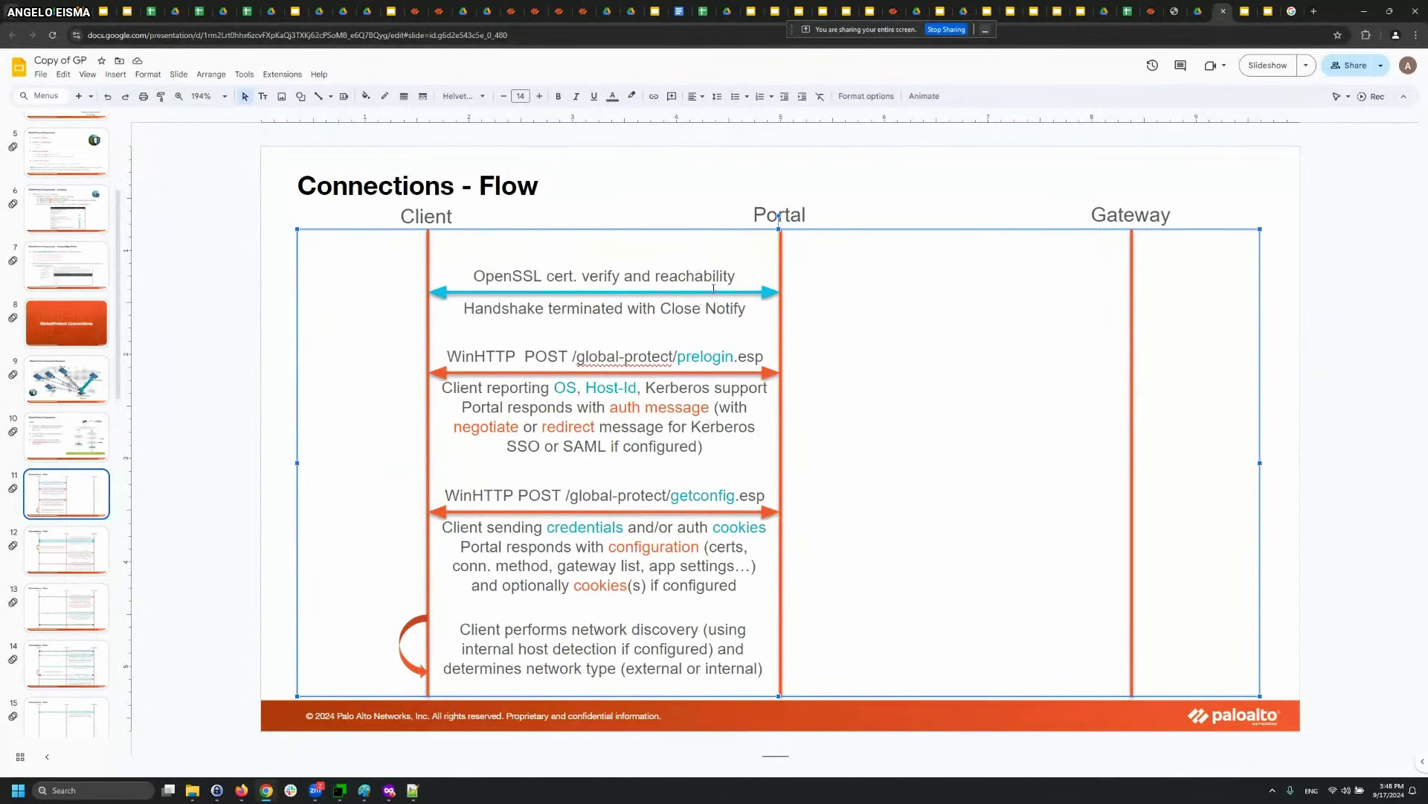
{"action": "left_click", "coordinate": [581, 276]}
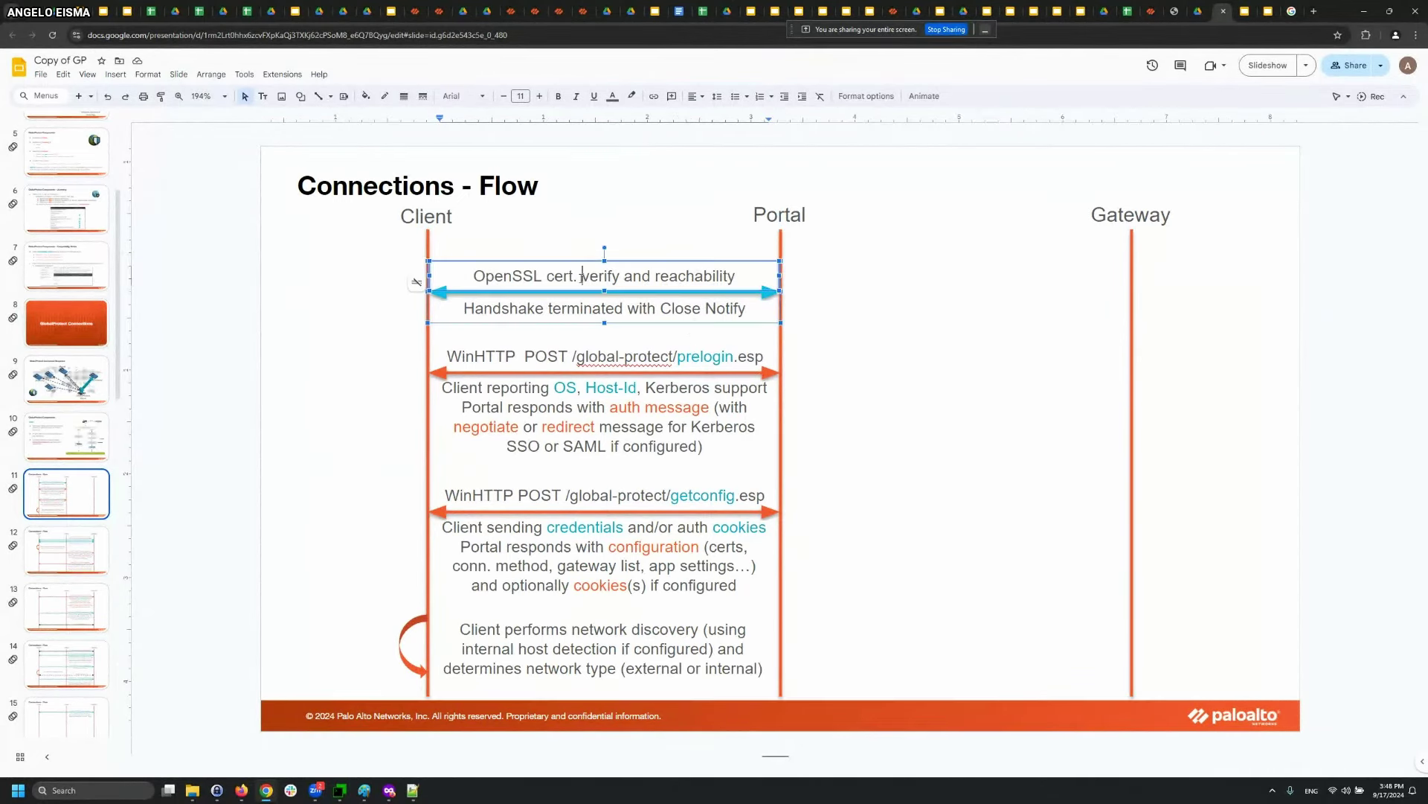
{"action": "left_click_drag", "start_coordinate": [548, 277], "coordinate": [620, 277]}
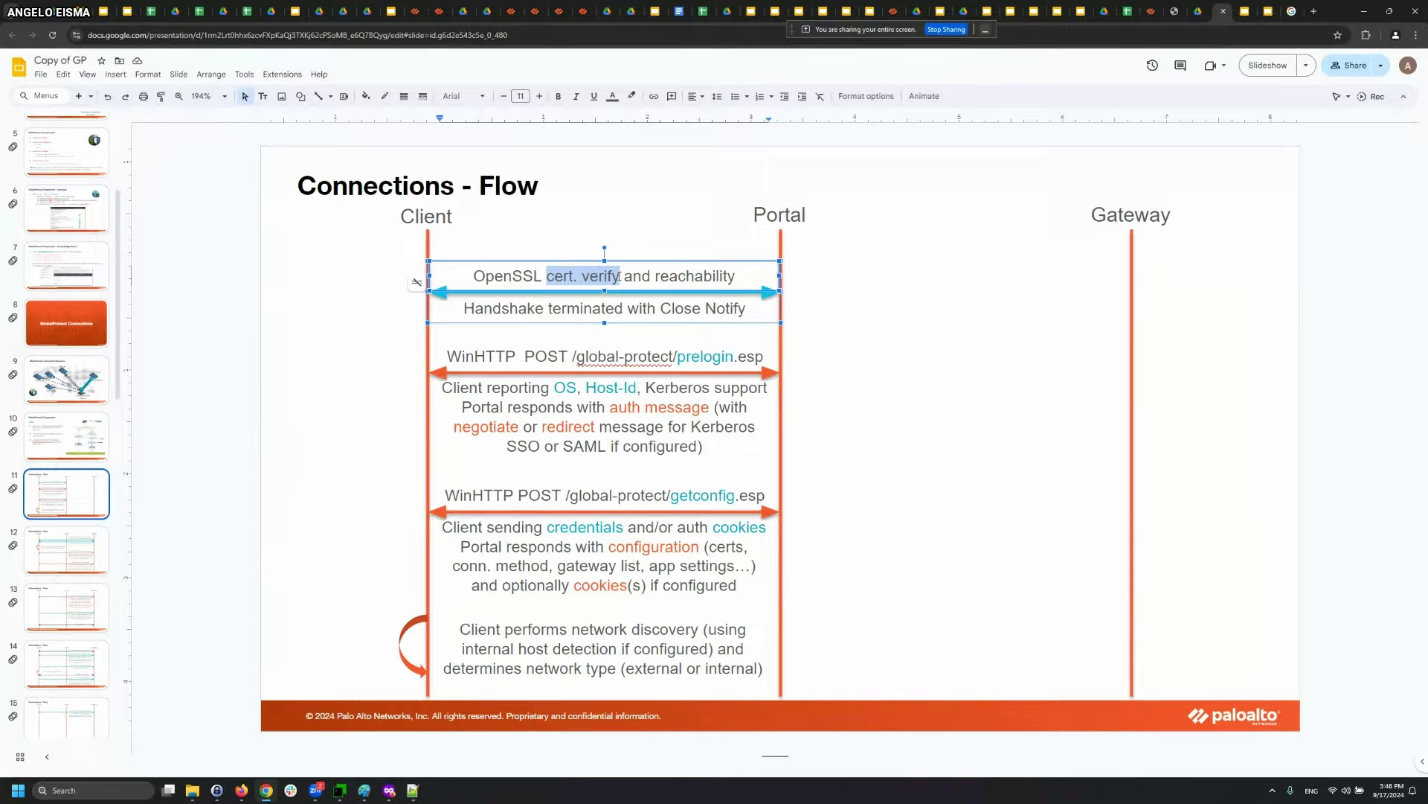
{"action": "left_click", "coordinate": [668, 276]}
{"action": "left_click", "coordinate": [691, 358]}
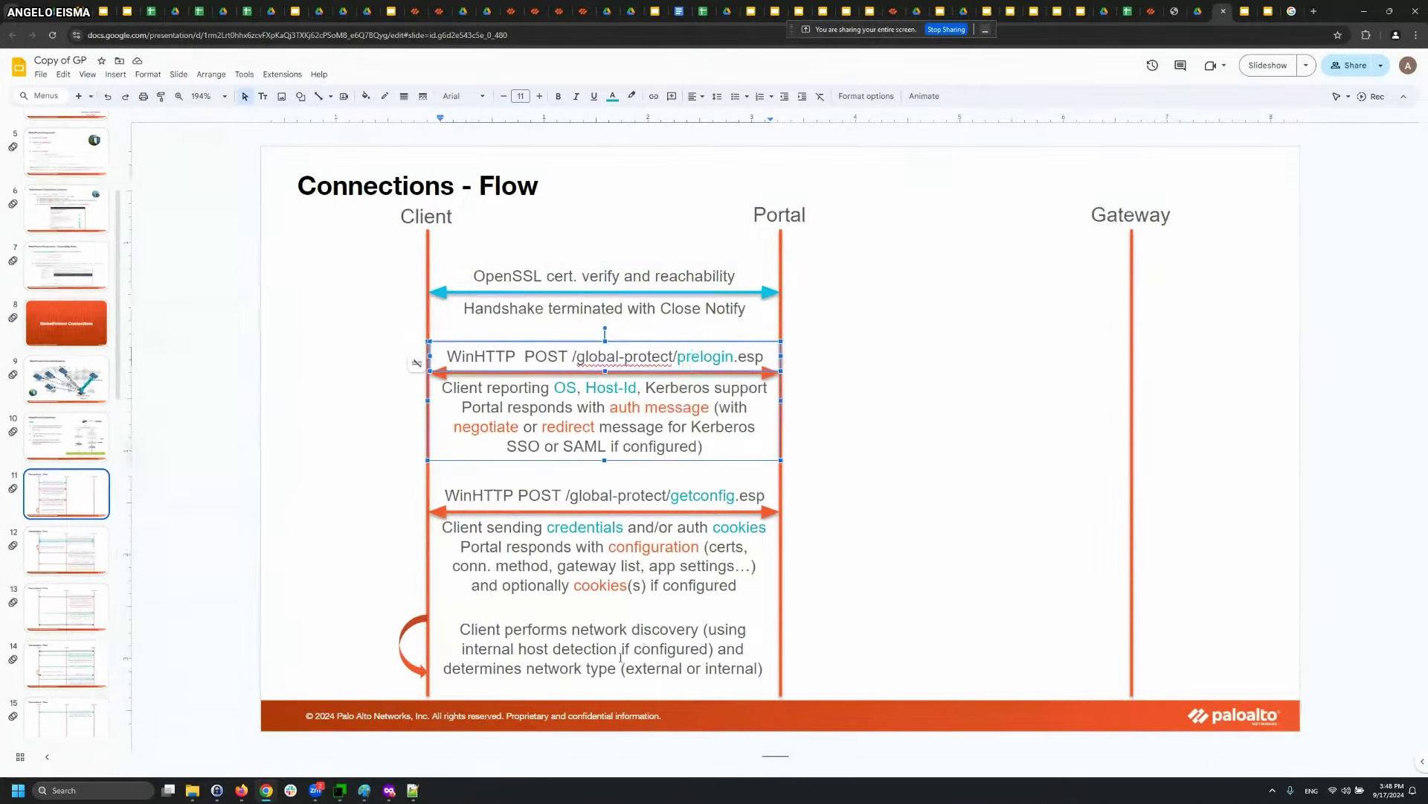
{"action": "key", "text": "alt+Tab"}
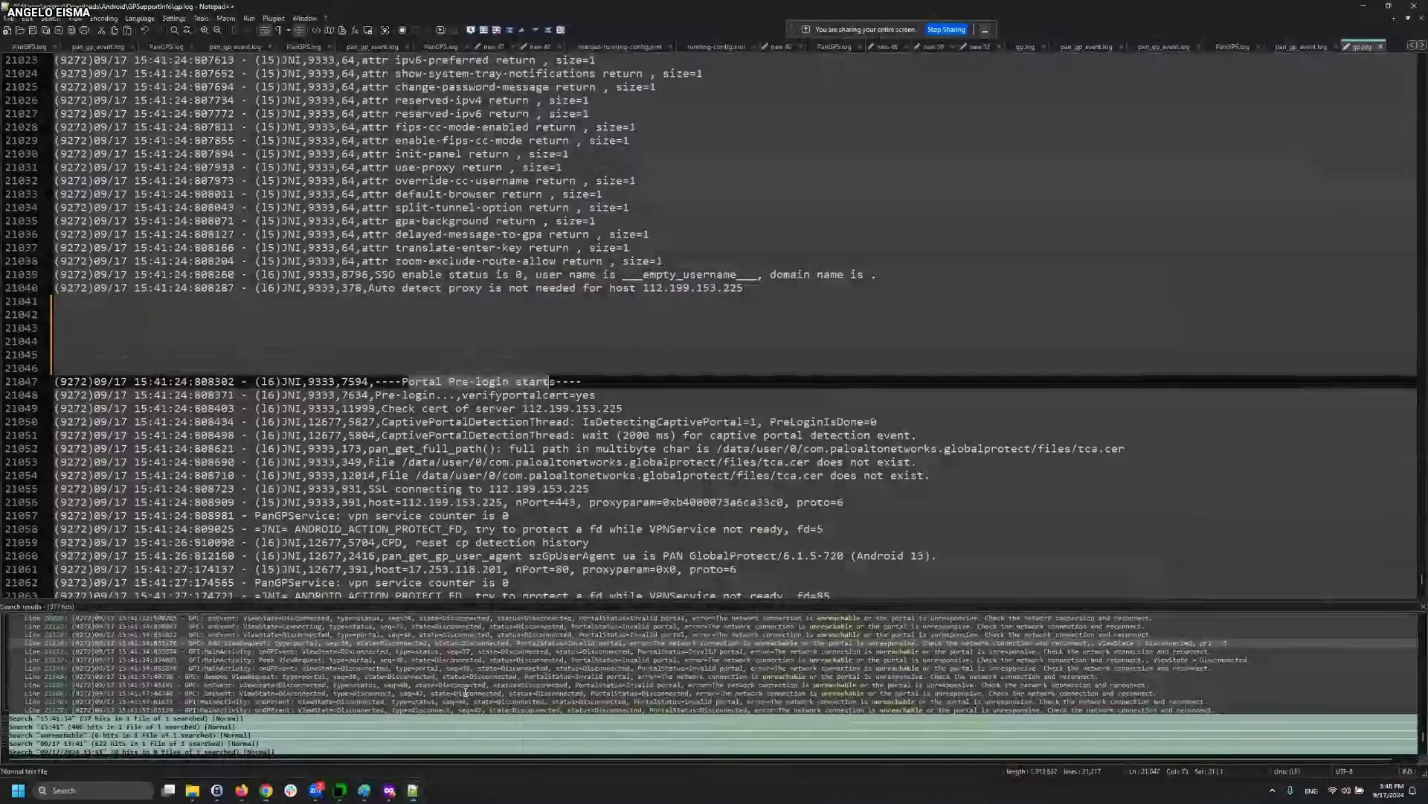
- Jump to bookmarked failed pre-login line 21121 and mark line 21135's Add ViewRequest entry
{"action": "scroll", "coordinate": [462, 465], "scroll_direction": "down", "scroll_amount": 20}
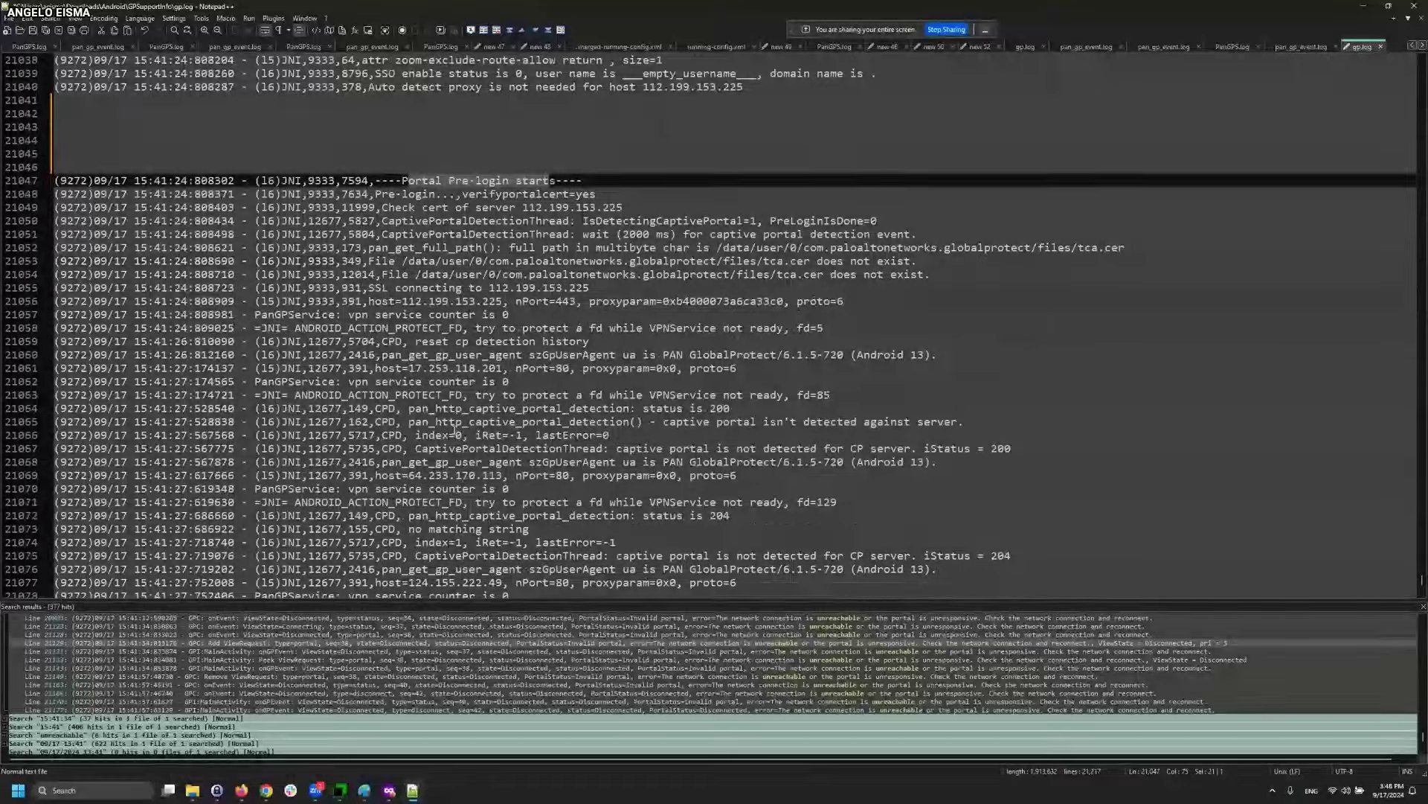
{"action": "key", "text": "F2"}
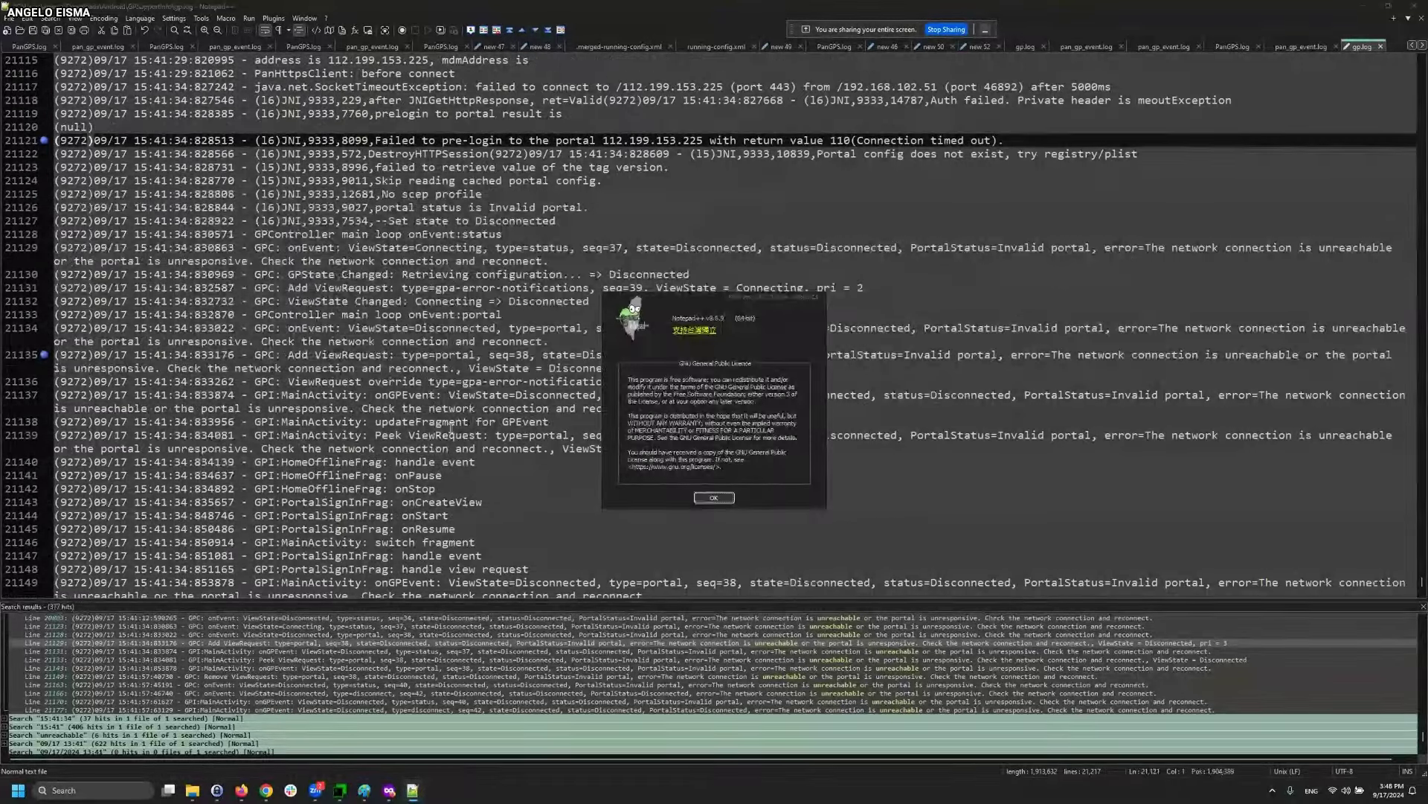
{"action": "left_click", "coordinate": [253, 351]}
{"action": "scroll", "coordinate": [414, 425], "scroll_direction": "down", "scroll_amount": 3}
{"action": "left_click_drag", "start_coordinate": [449, 462], "coordinate": [563, 462]}
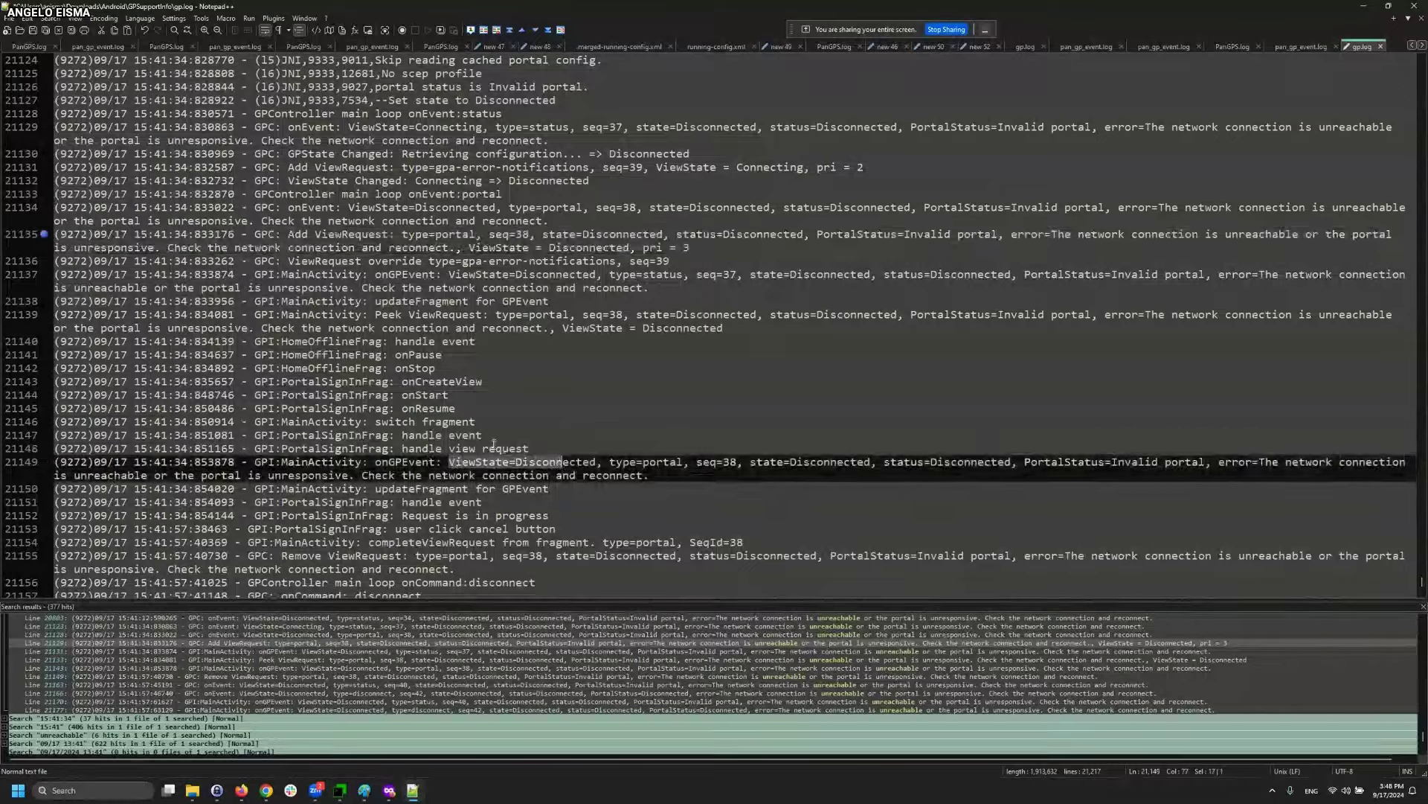
{"action": "scroll", "coordinate": [491, 447], "scroll_direction": "down", "scroll_amount": 3}
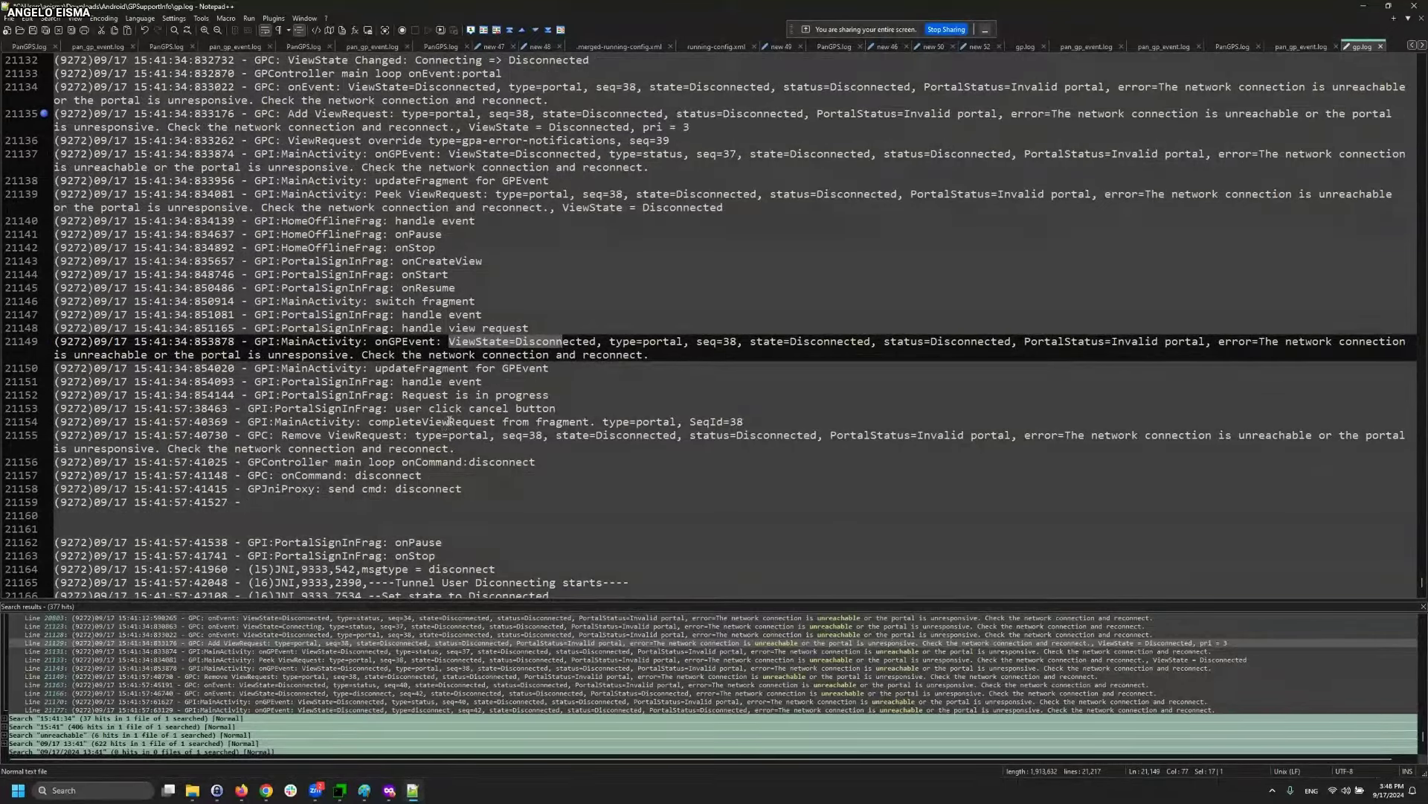
- Review the disconnect entries from line 21158, highlighting 'Tunnel' on the User Disconnecting line
{"action": "left_click", "coordinate": [377, 488]}
{"action": "scroll", "coordinate": [410, 443], "scroll_direction": "down", "scroll_amount": 3}
{"action": "left_click_drag", "start_coordinate": [395, 421], "coordinate": [442, 421]}
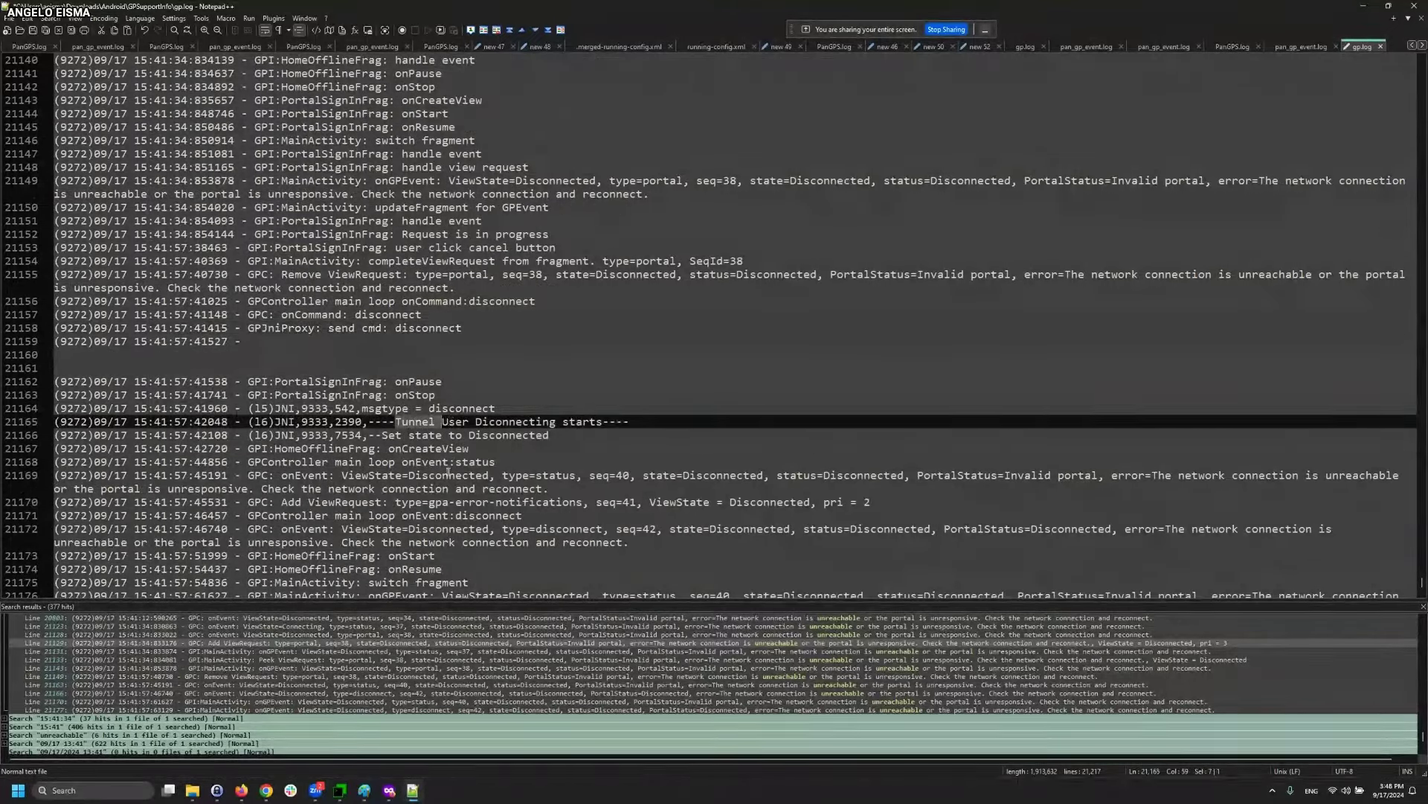
{"action": "scroll", "coordinate": [453, 481], "scroll_direction": "down", "scroll_amount": 8}
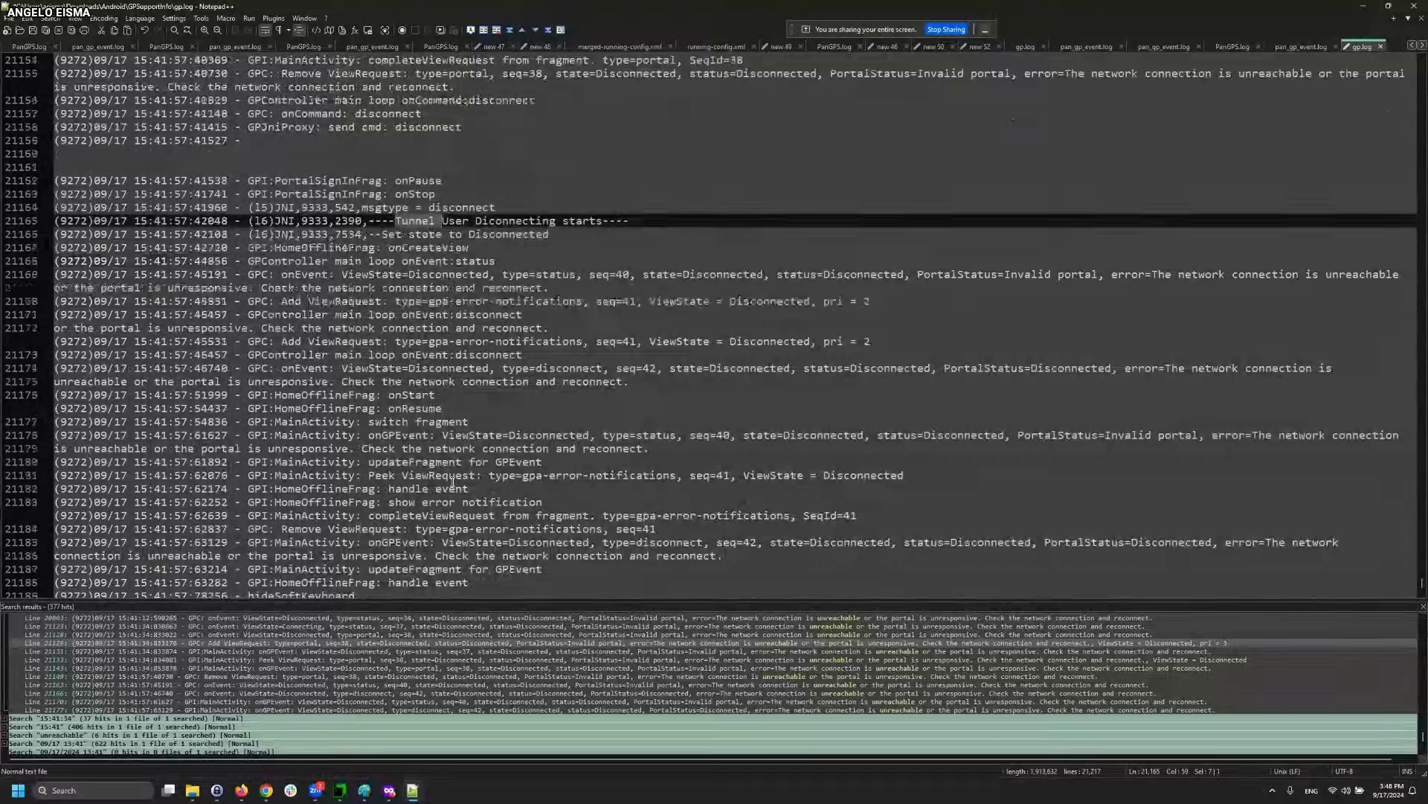
{"action": "scroll", "coordinate": [457, 469], "scroll_direction": "down", "scroll_amount": 3}
{"action": "scroll", "coordinate": [461, 454], "scroll_direction": "up", "scroll_amount": 11}
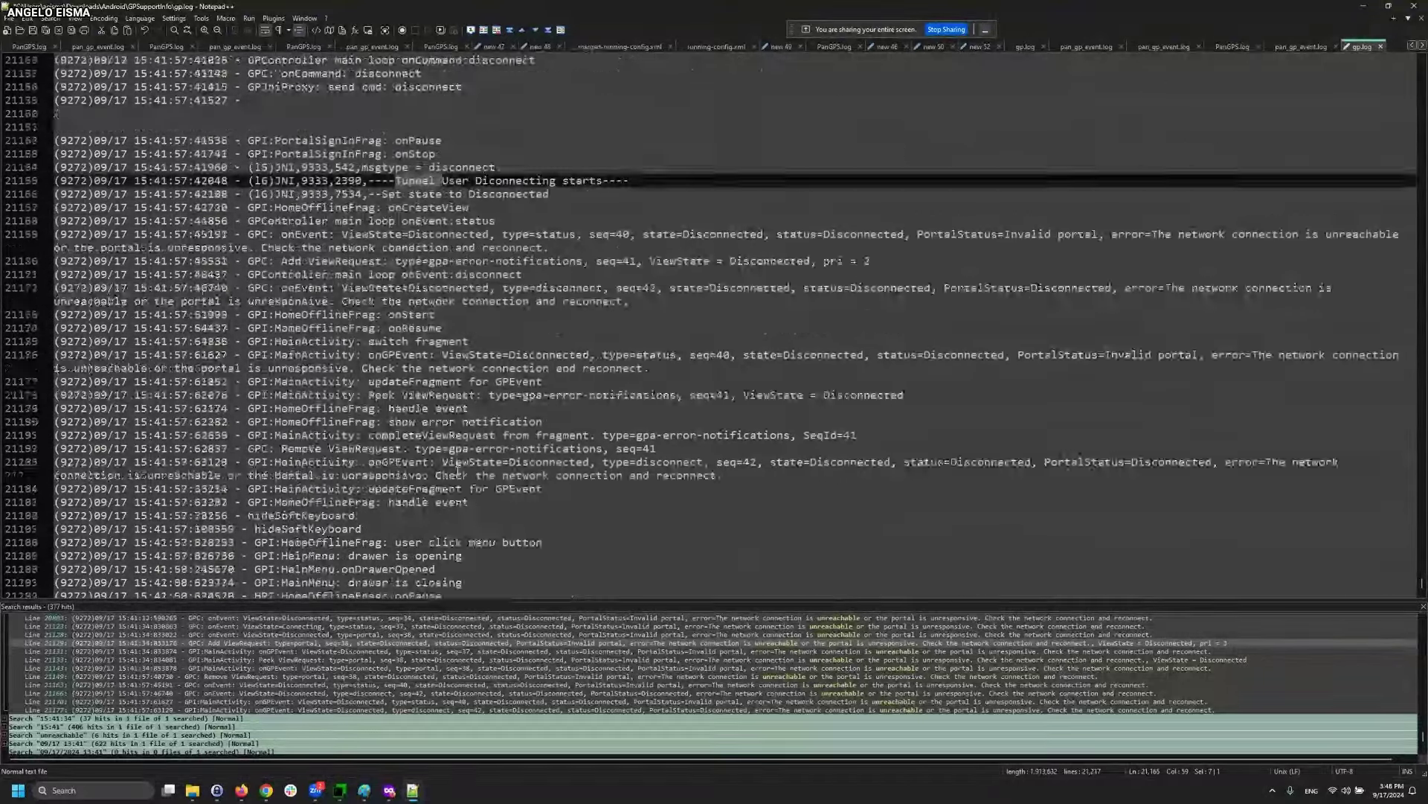
{"action": "left_click", "coordinate": [482, 368]}
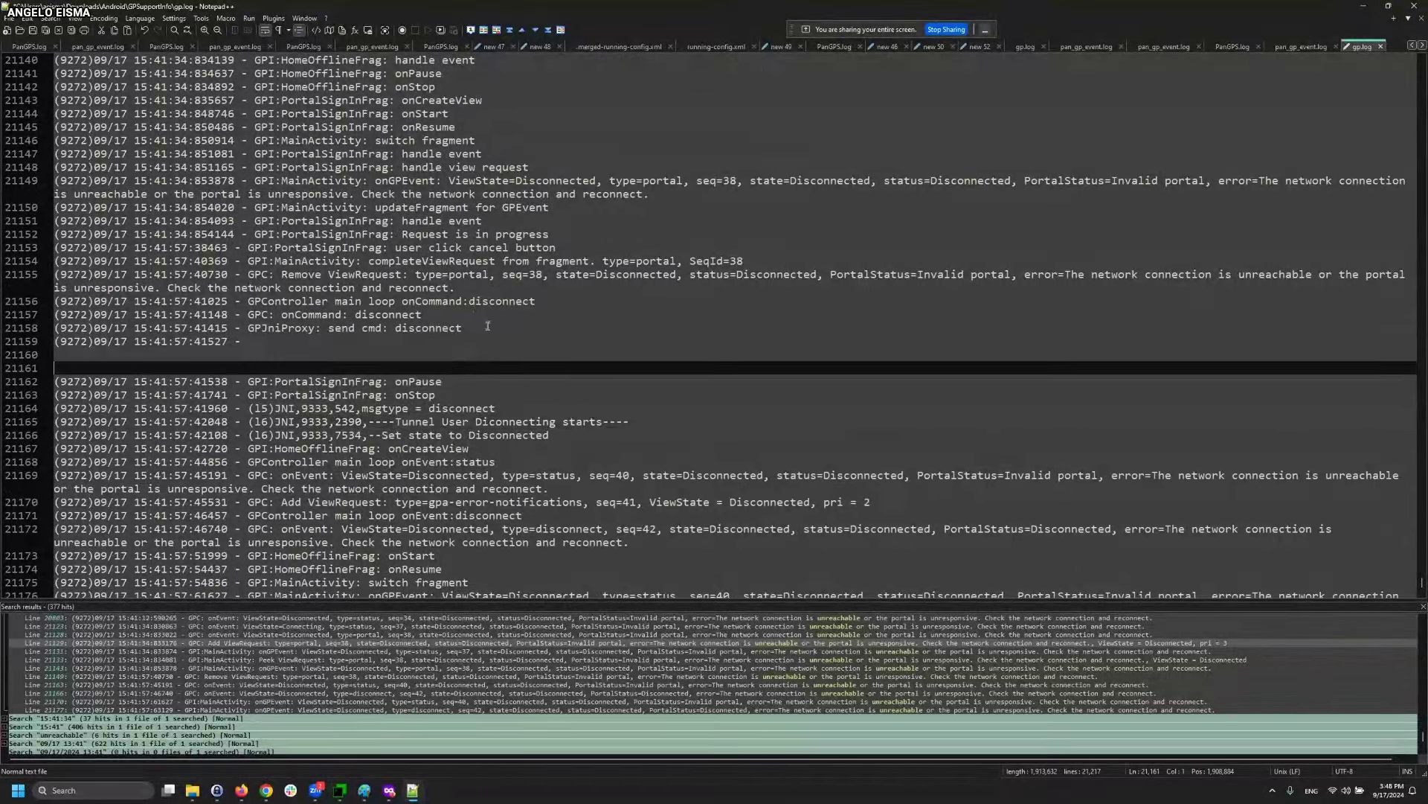
{"action": "scroll", "coordinate": [366, 193], "scroll_direction": "up", "scroll_amount": 4}
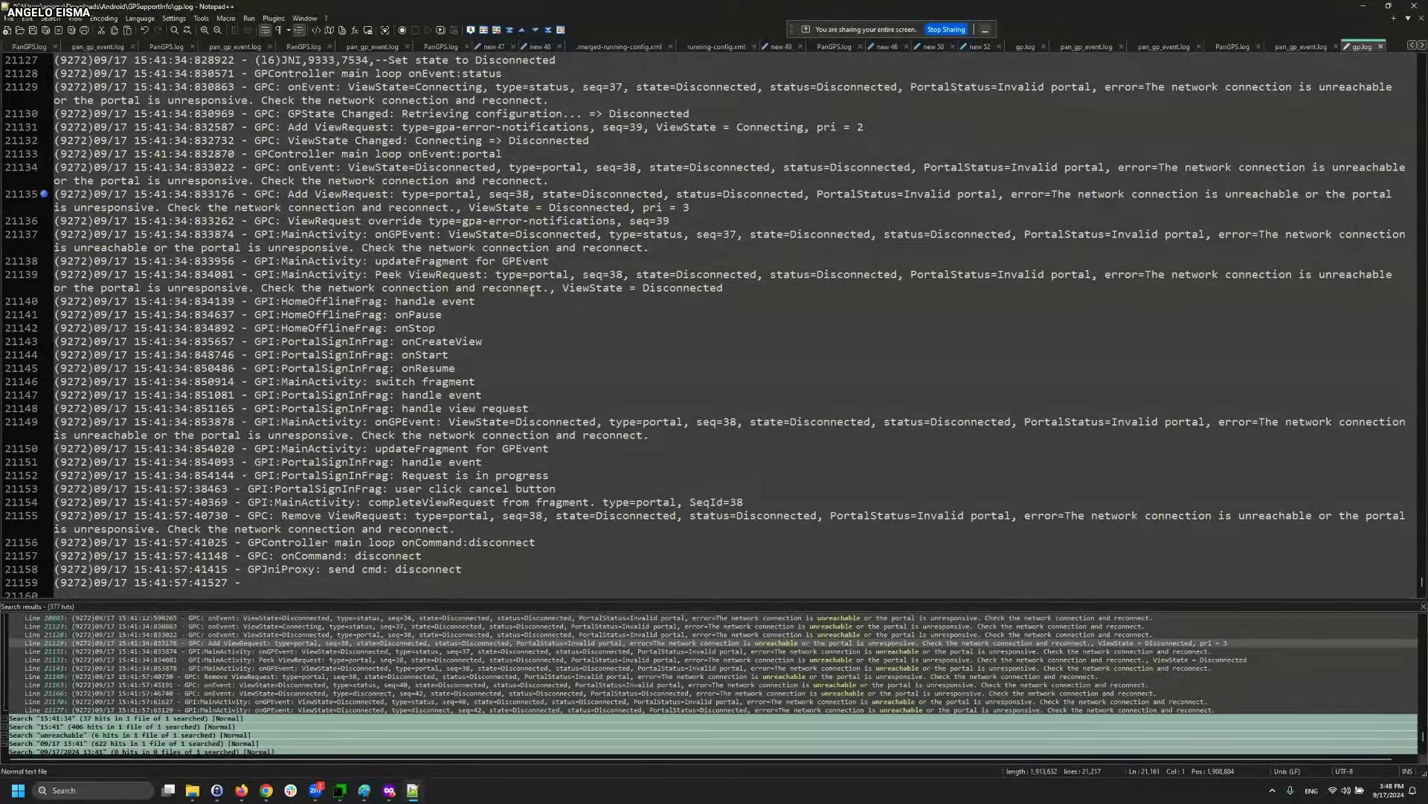
- Find all 'server cert' matches and go to the Cannot get server cert hit on line 19271
{"action": "double_click", "coordinate": [576, 324]}
{"action": "key", "text": "ctrl+f"}
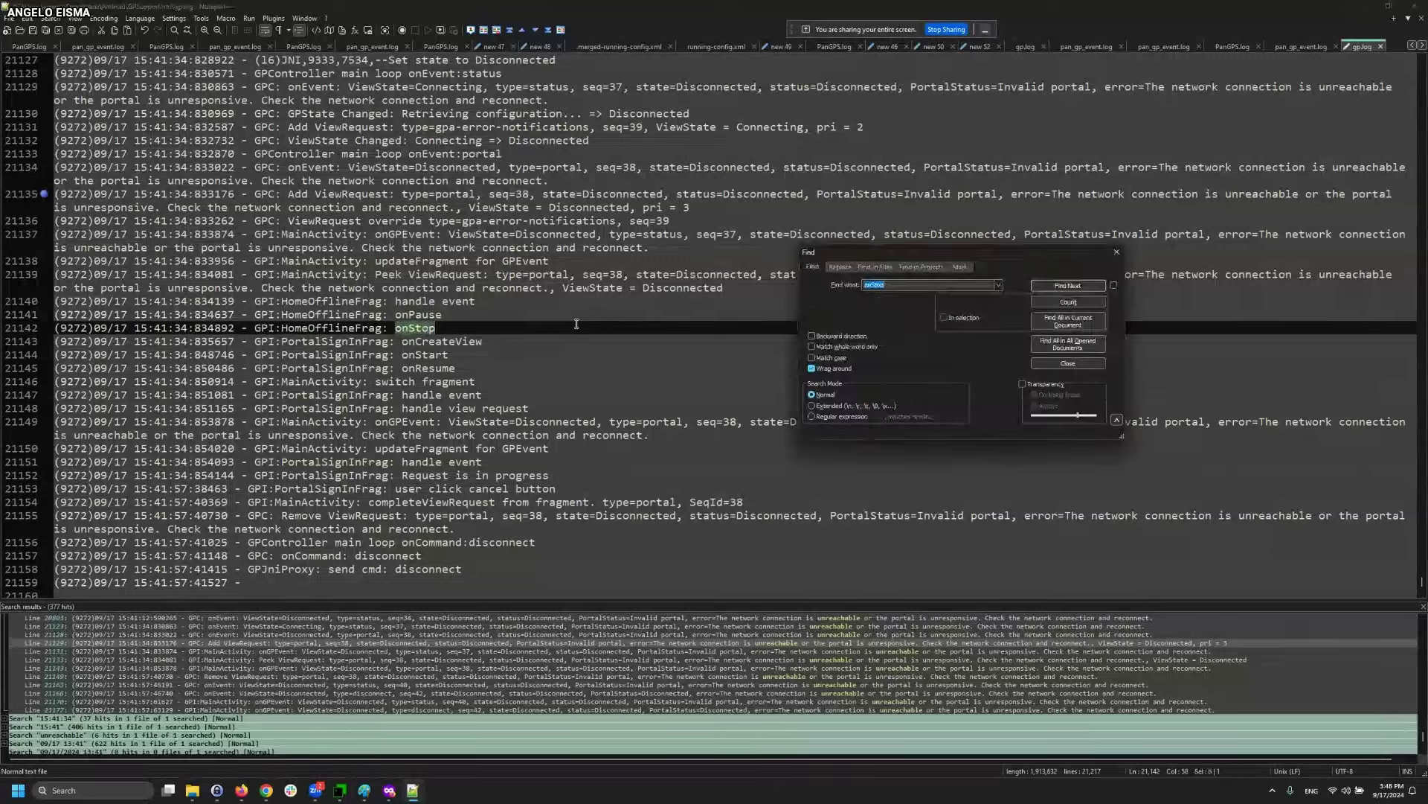
{"action": "type", "text": "server cert"}
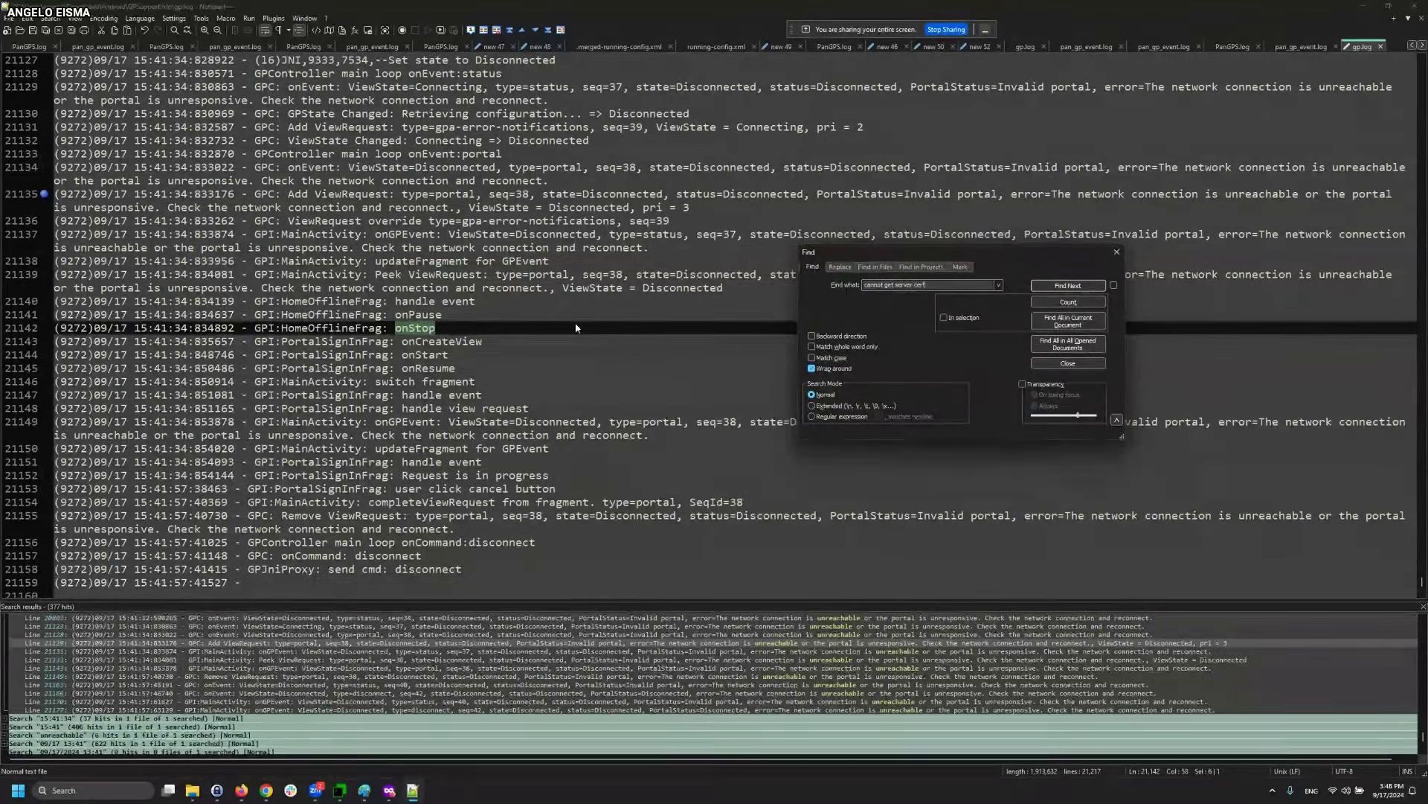
{"action": "key", "text": "alt+d"}
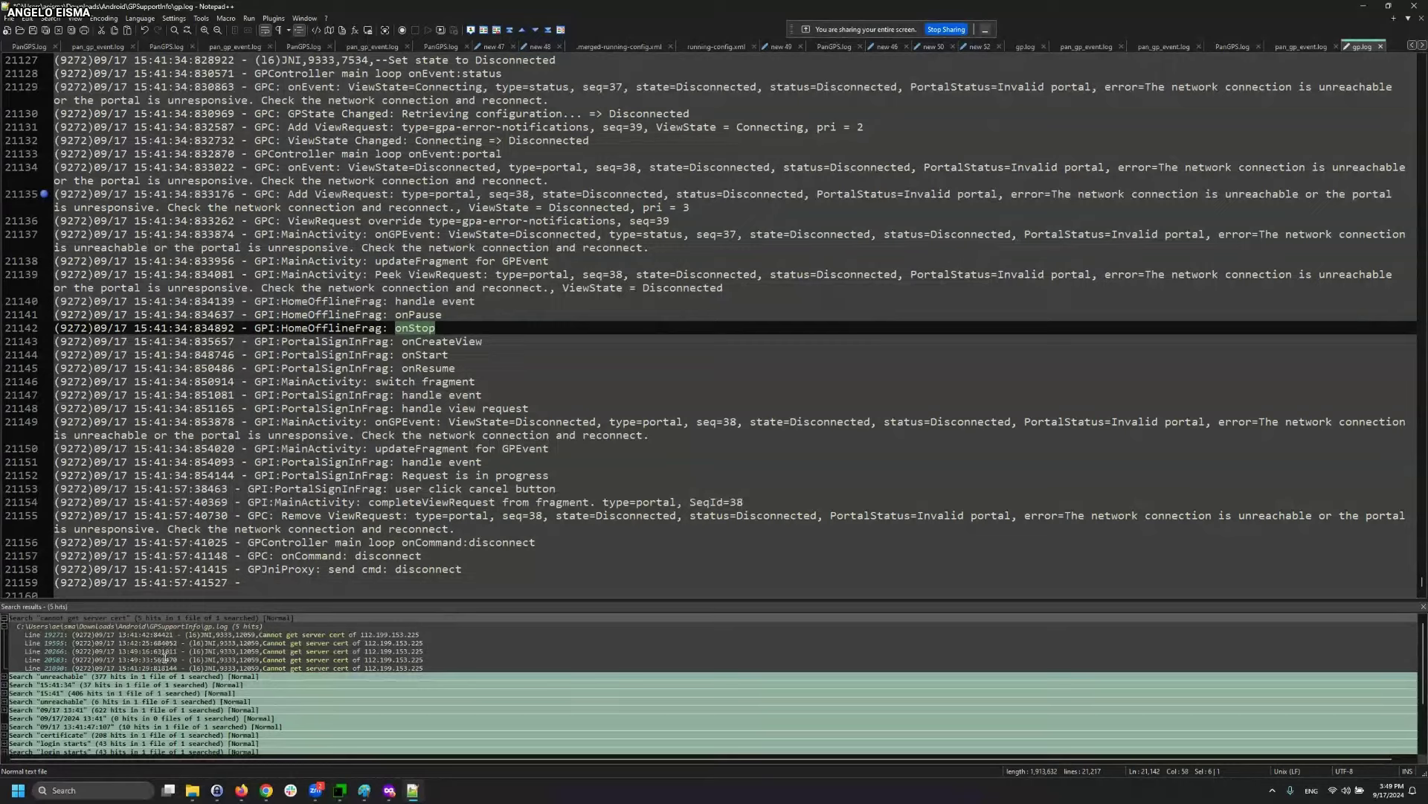
{"action": "double_click", "coordinate": [297, 634]}
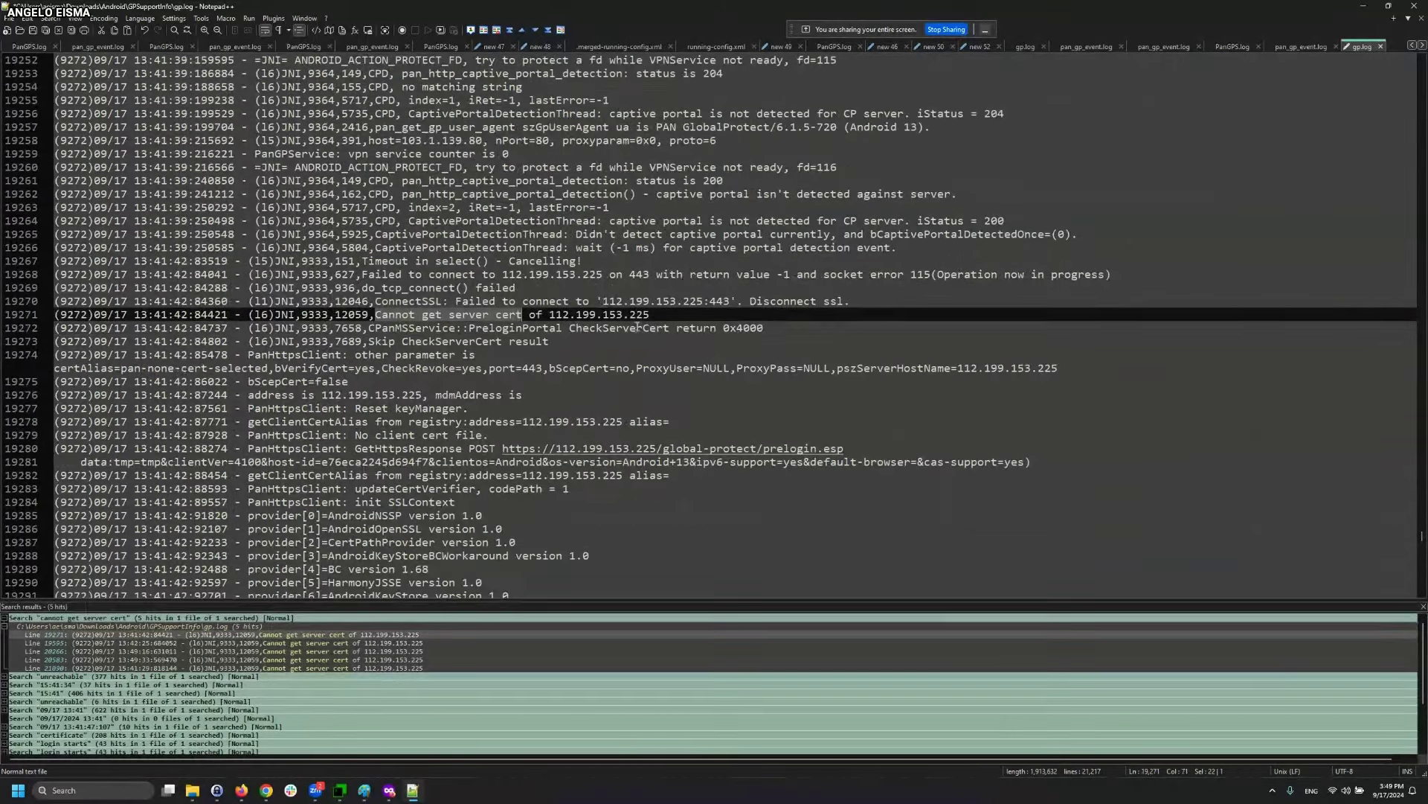
{"action": "left_click", "coordinate": [658, 313]}
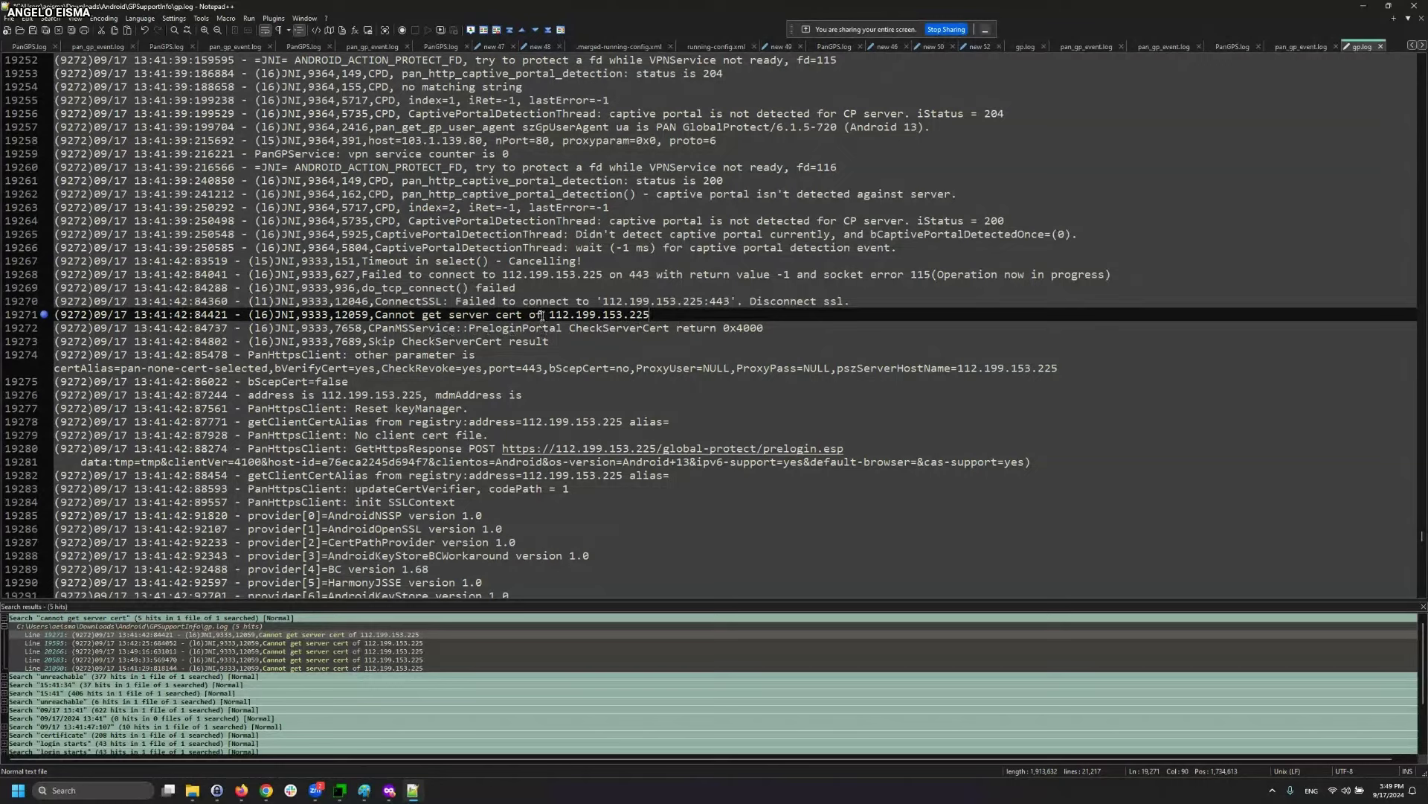
- Google 'globalprotect' plus the copied PreloginPortal CheckServerCert return 0x4000 error in a new Firefox tab
{"action": "left_click_drag", "start_coordinate": [564, 329], "coordinate": [49, 330]}
{"action": "left_click", "coordinate": [49, 330]}
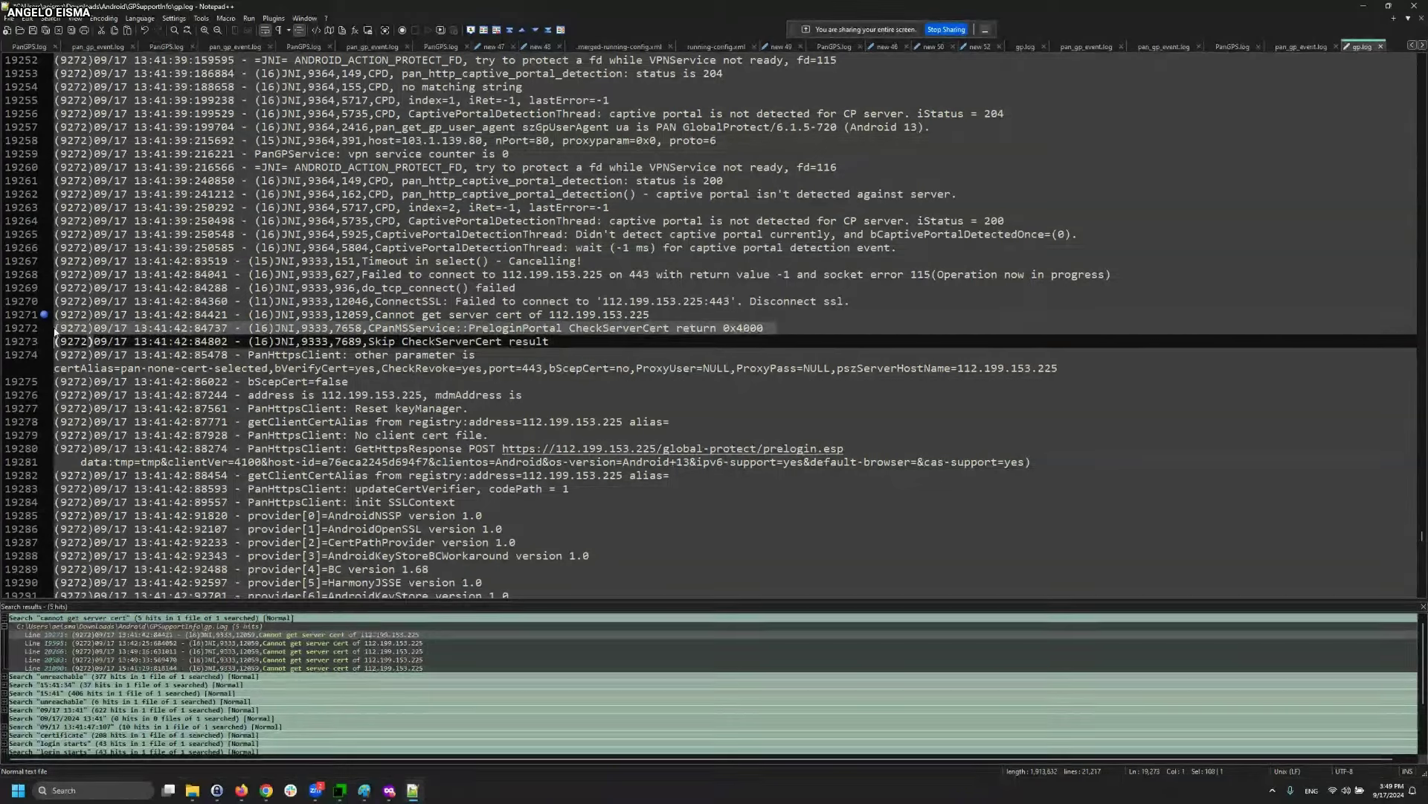
{"action": "left_click_drag", "start_coordinate": [773, 328], "coordinate": [469, 328]}
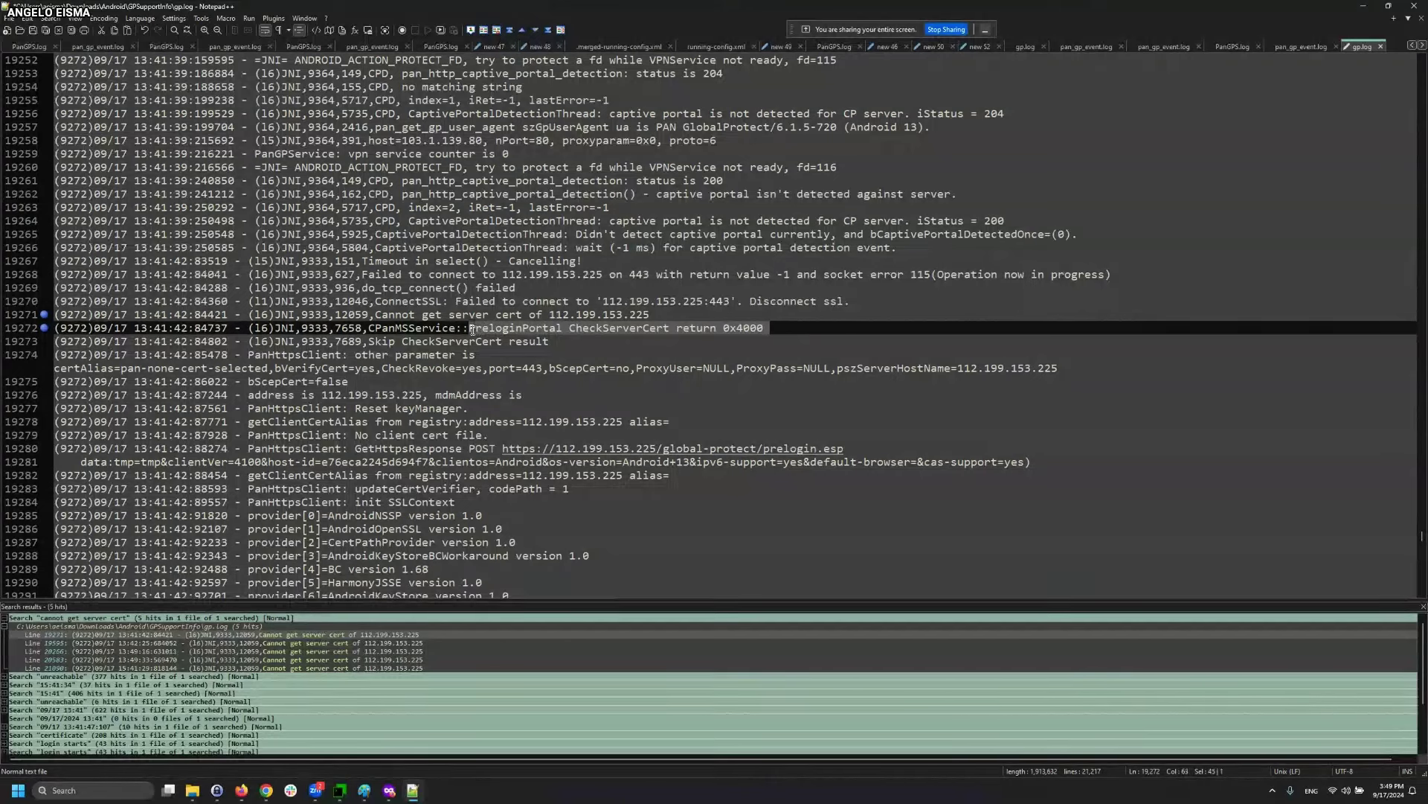
{"action": "mouse_move", "coordinate": [237, 793]}
{"action": "left_click", "coordinate": [216, 736]}
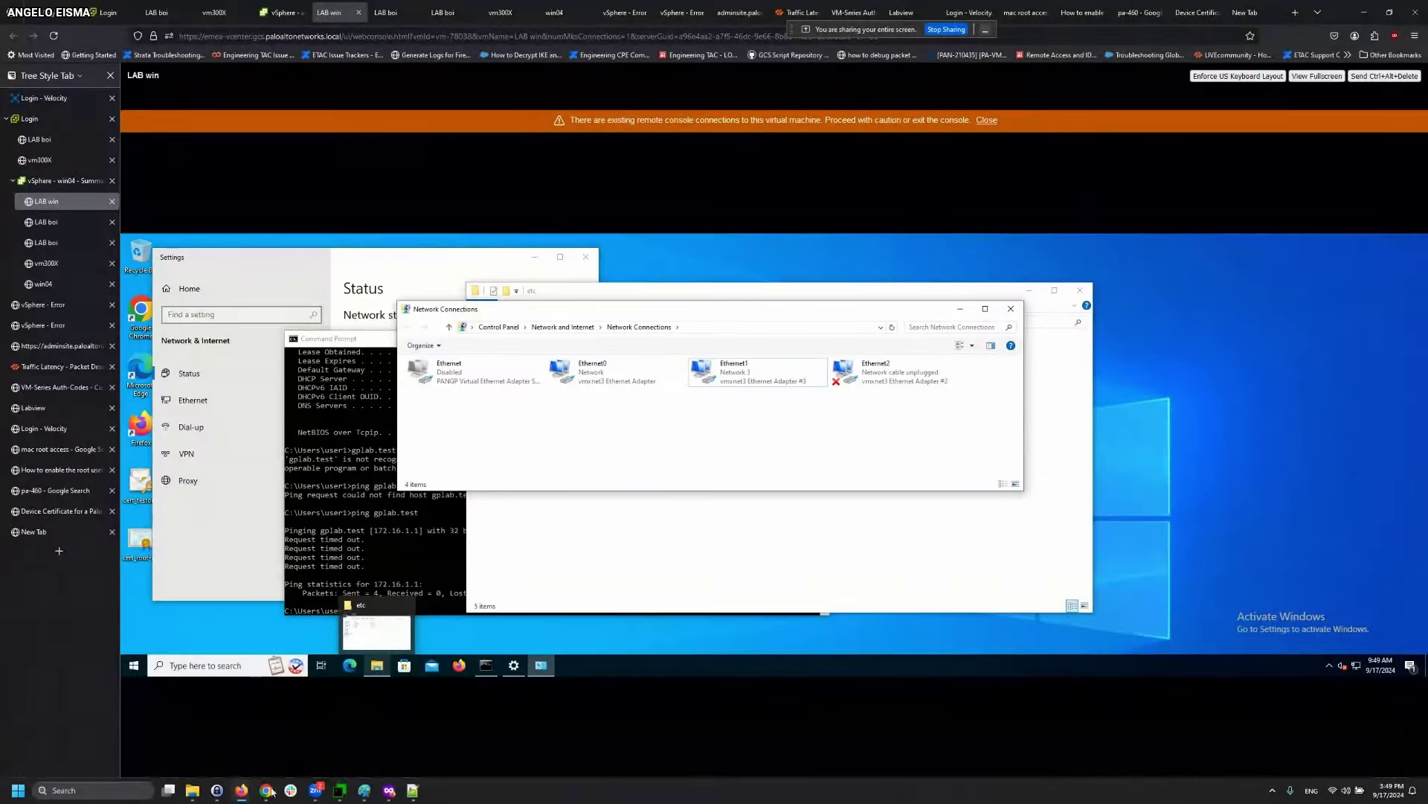
{"action": "key", "text": "ctrl+t"}
{"action": "type", "text": "glob"}
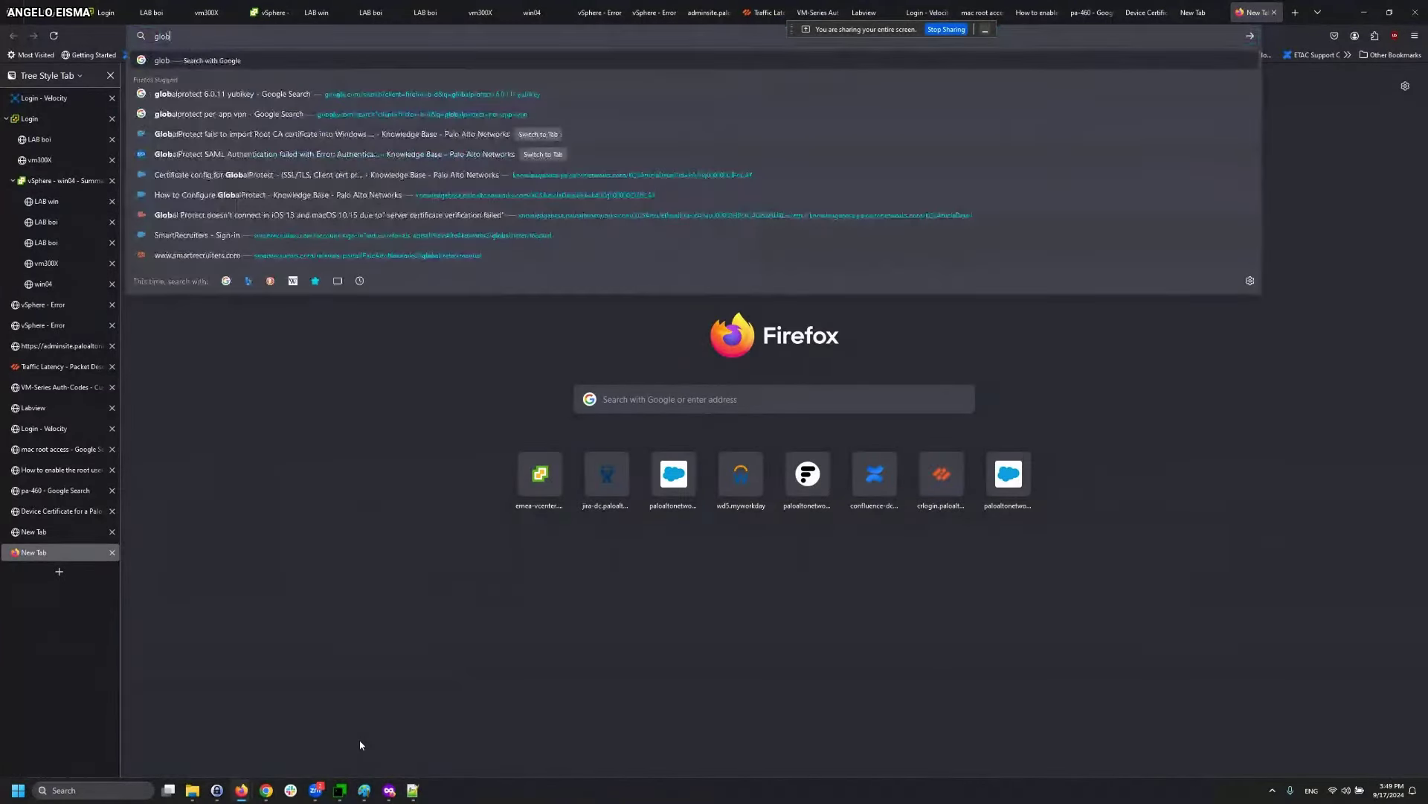
{"action": "type", "text": "alprotect"}
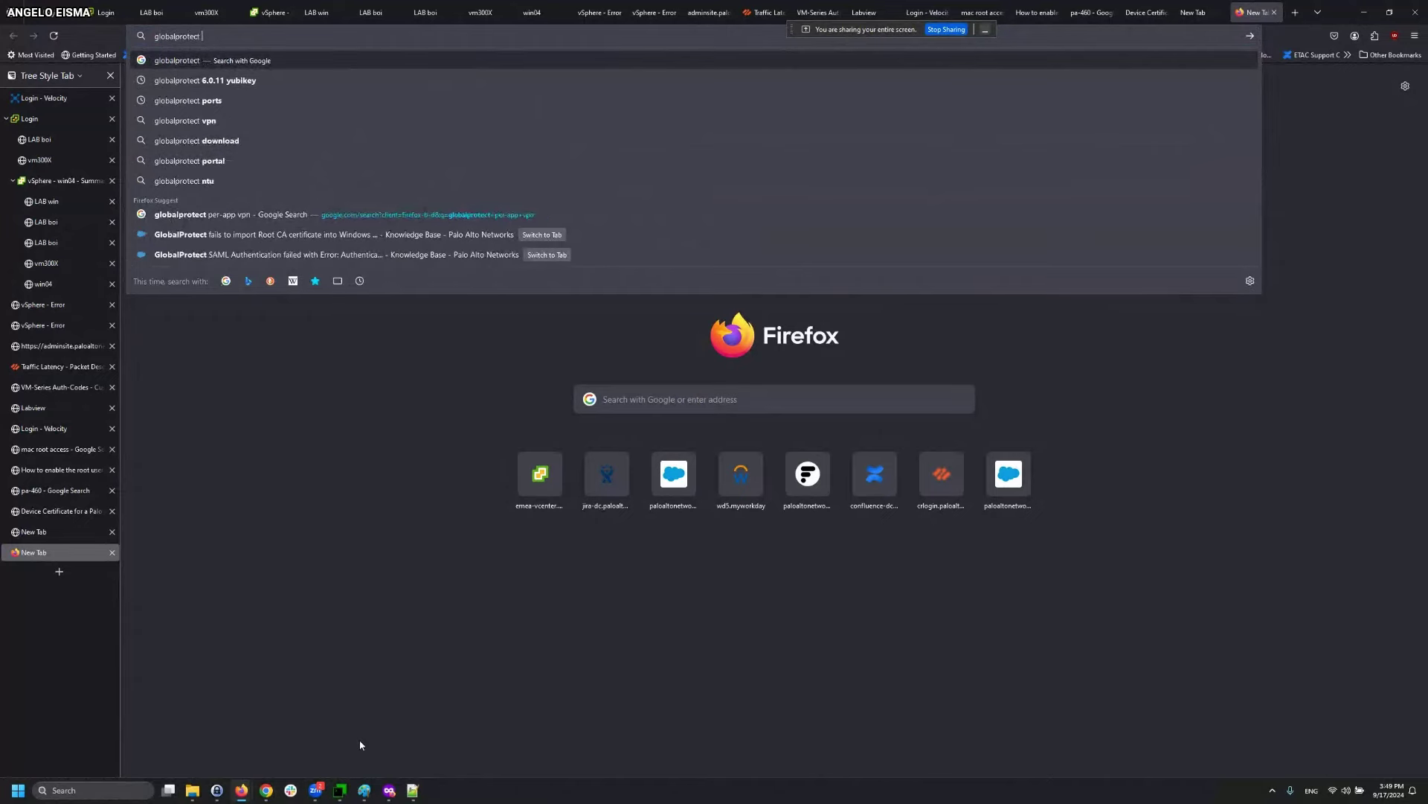
{"action": "type", "text": "PreloginPortal CheckServerCert return 0x4000"}
{"action": "key", "text": "Return"}
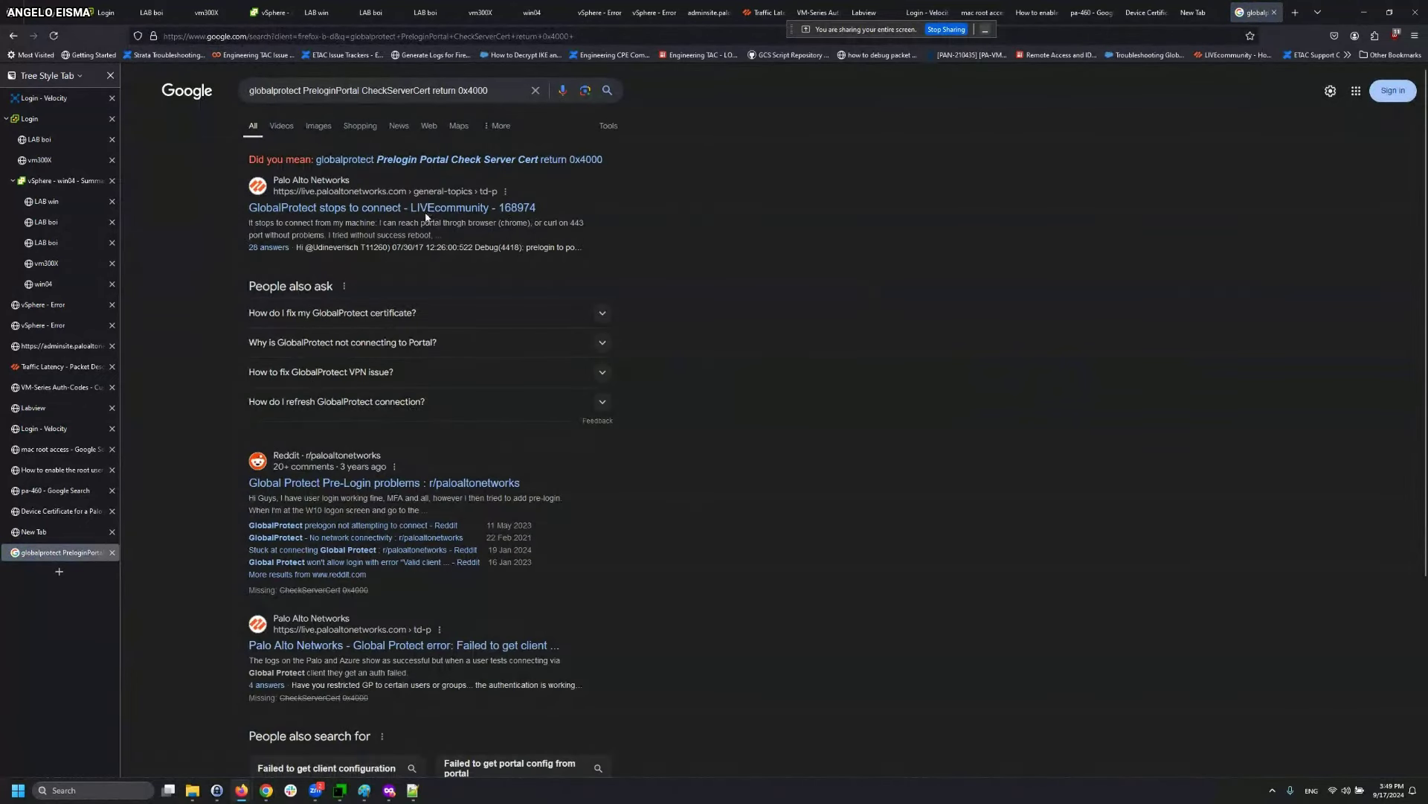
- Search the LIVEcommunity 'GlobalProtect stops to connect' post for the error, then go back to gp.log
{"action": "left_click", "coordinate": [424, 212]}
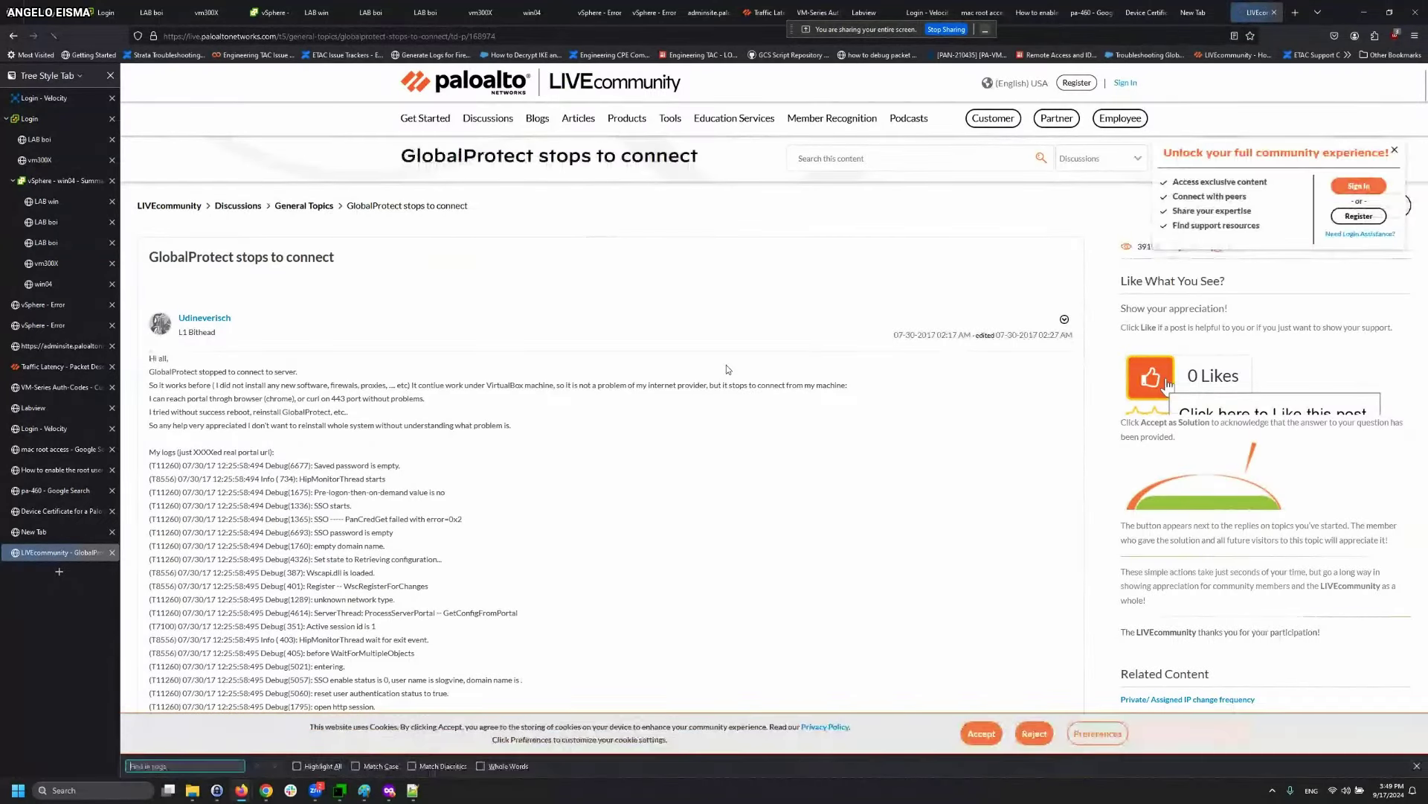
{"action": "key", "text": "ctrl+v"}
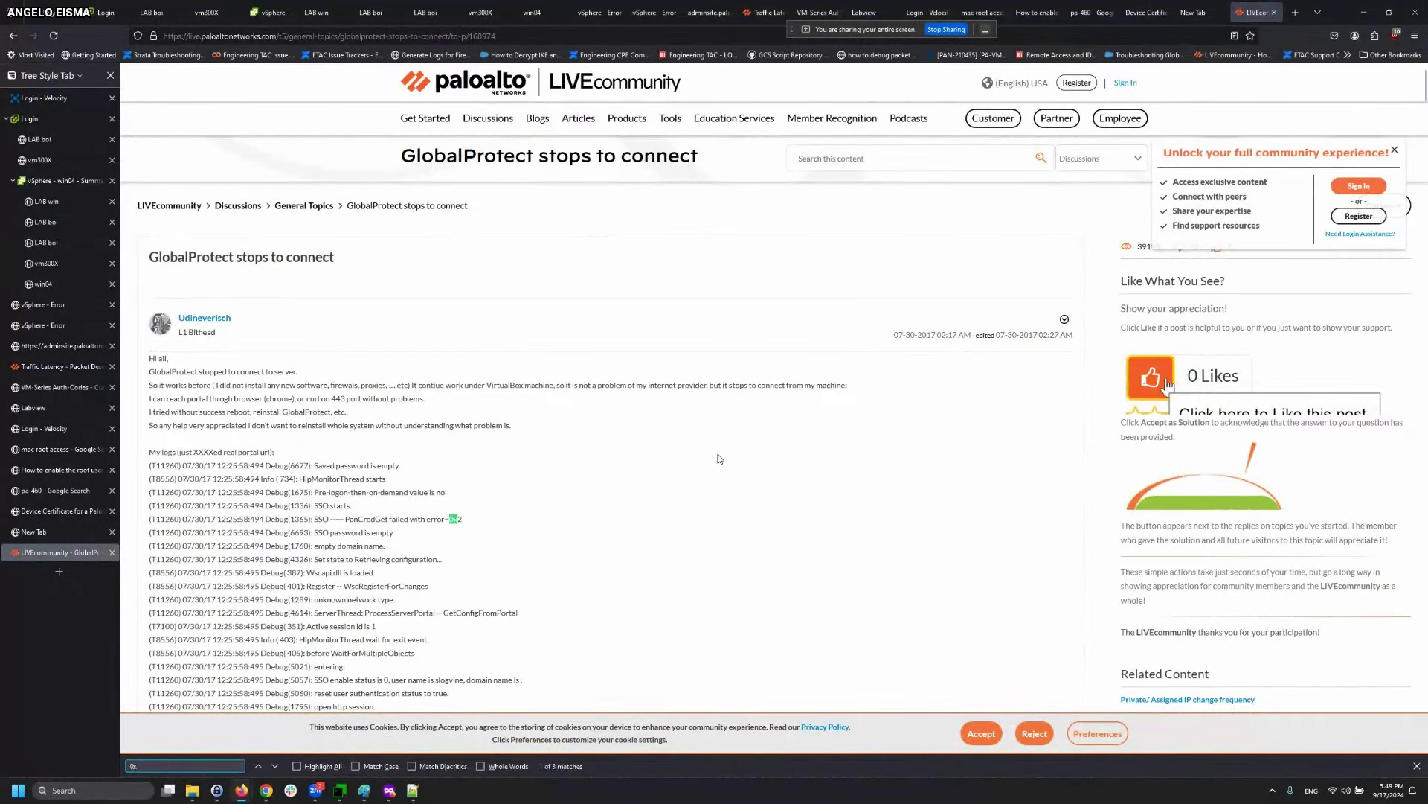
{"action": "key", "text": "Escape"}
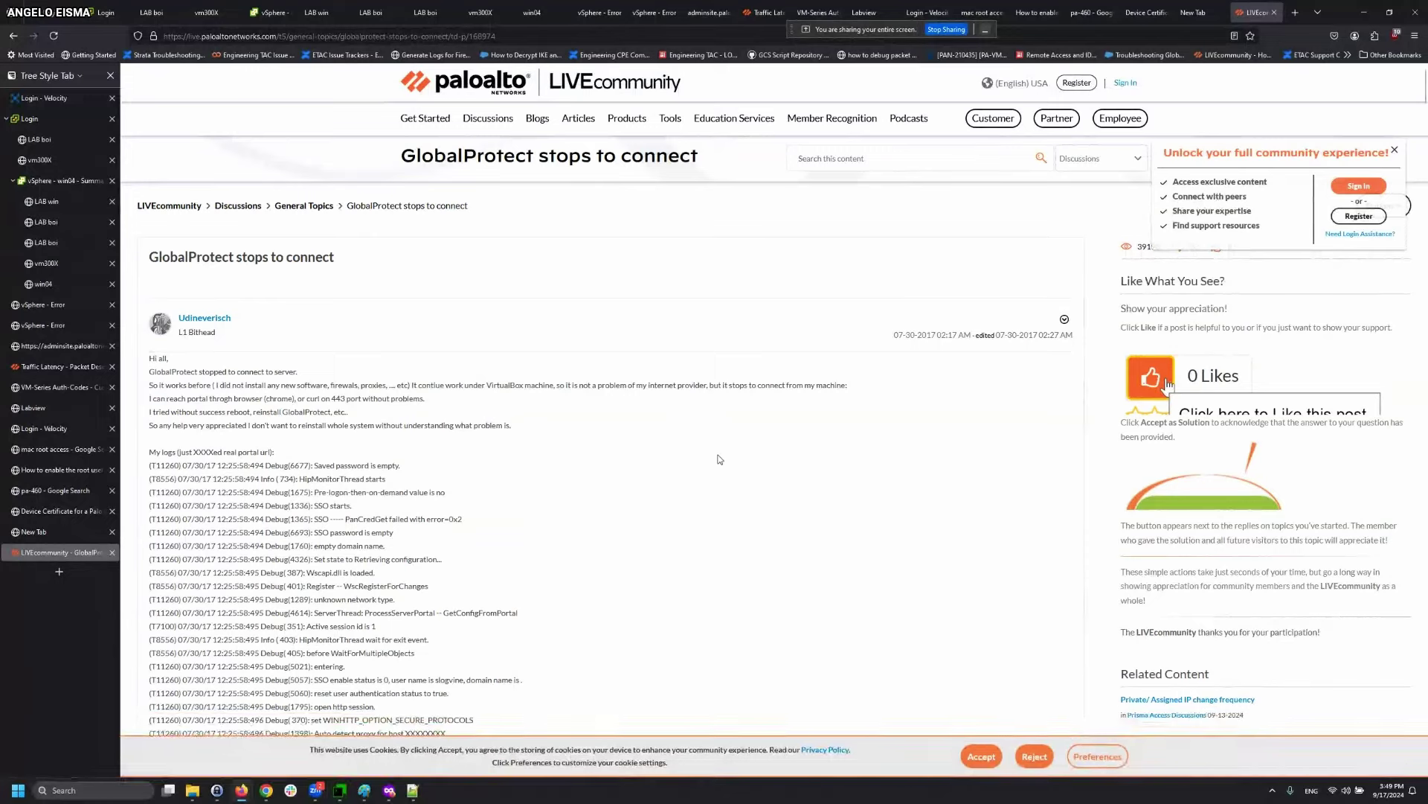
{"action": "key", "text": "alt+Left"}
{"action": "key", "text": "alt+Tab"}
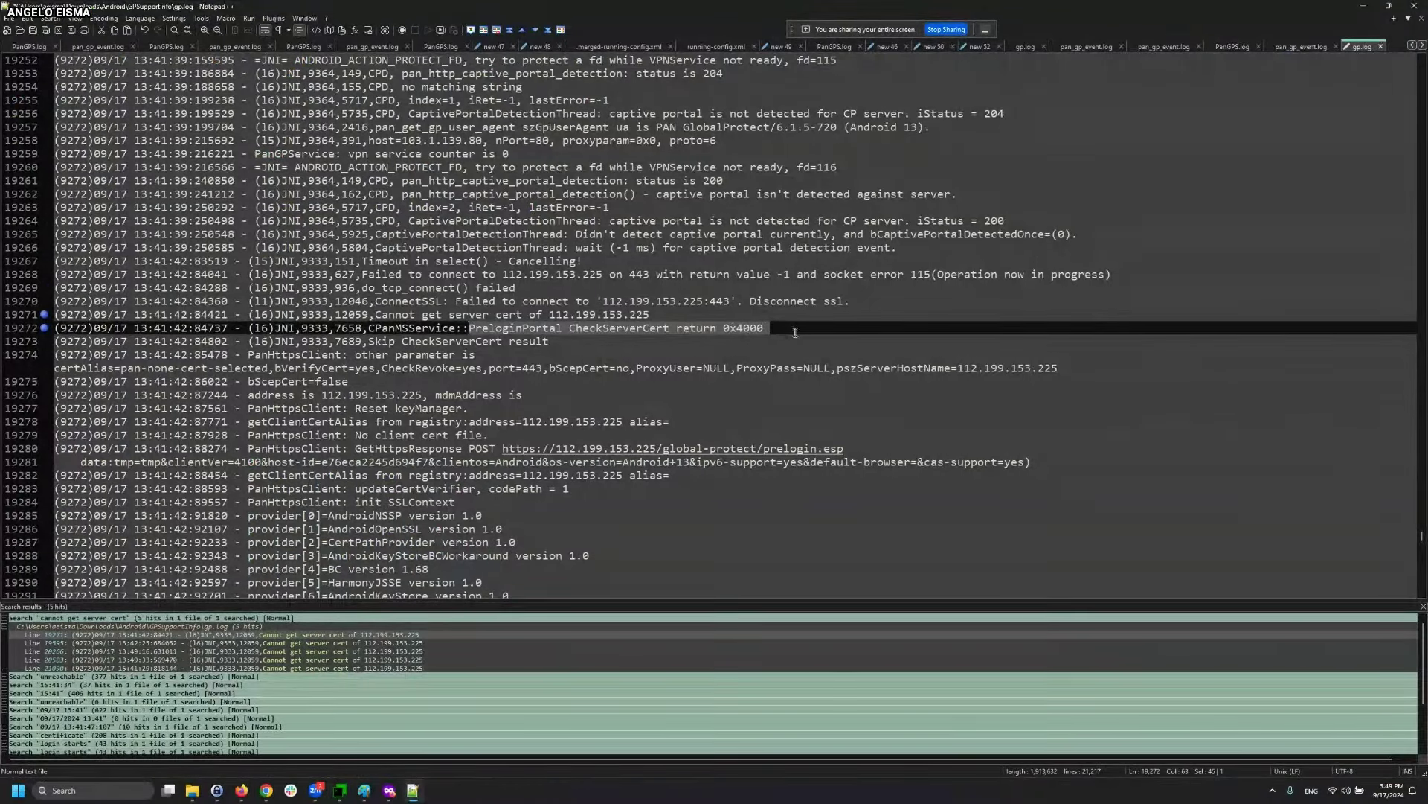
- Mark the CheckServerCert error on line 19272 and the captive-portal-not-detected message on line 19264
{"action": "left_click_drag", "start_coordinate": [772, 328], "coordinate": [54, 315]}
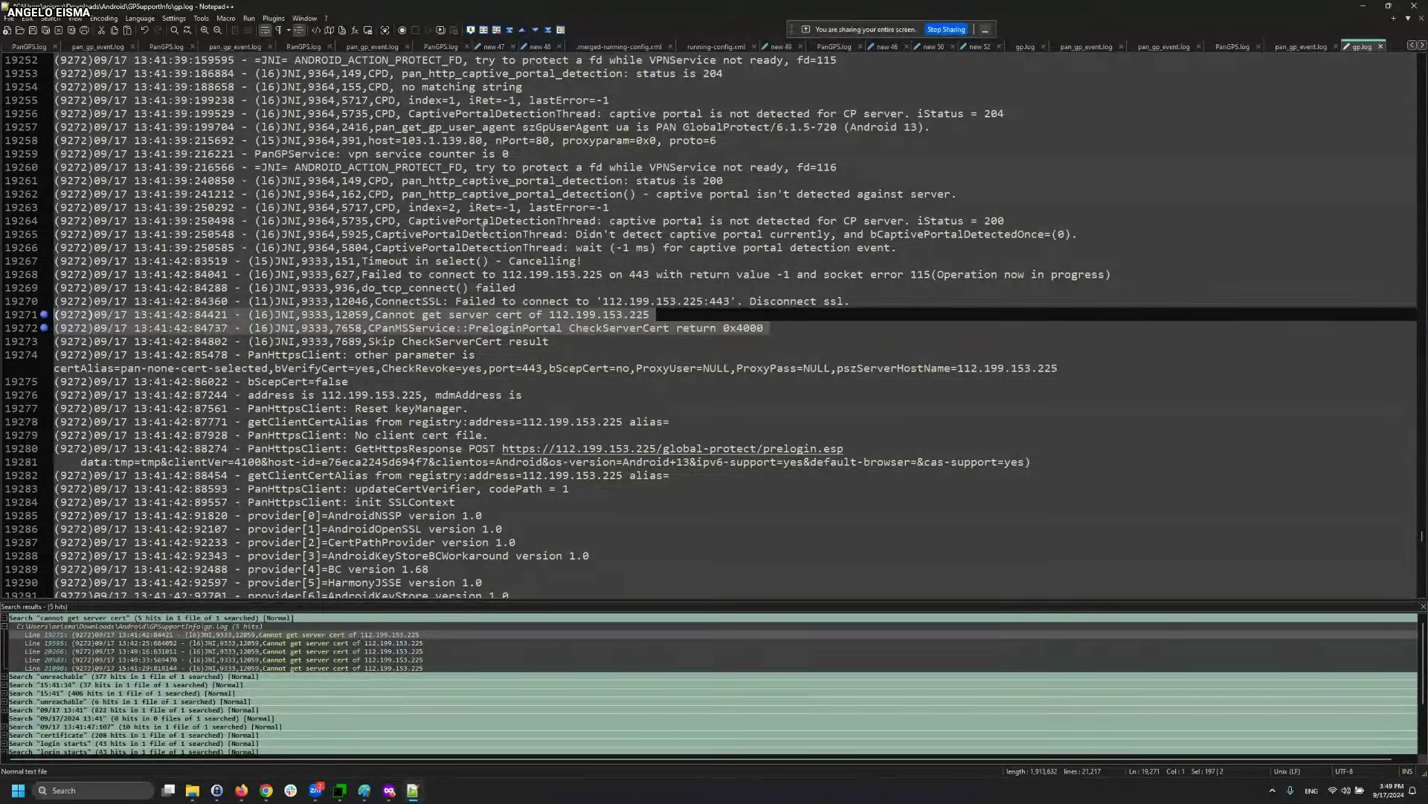
{"action": "left_click", "coordinate": [629, 236]}
{"action": "left_click", "coordinate": [664, 220]}
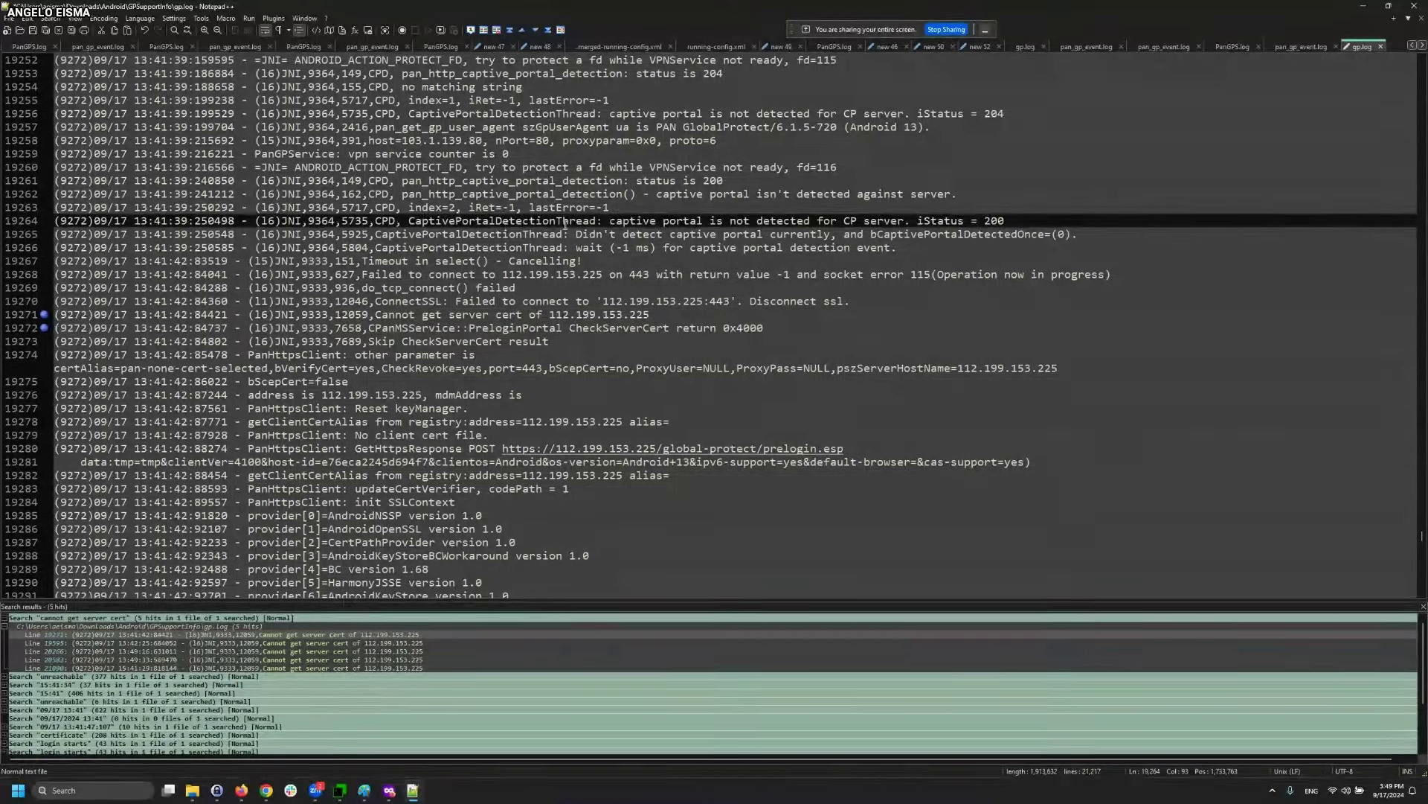
{"action": "left_click_drag", "start_coordinate": [657, 195], "coordinate": [804, 195]}
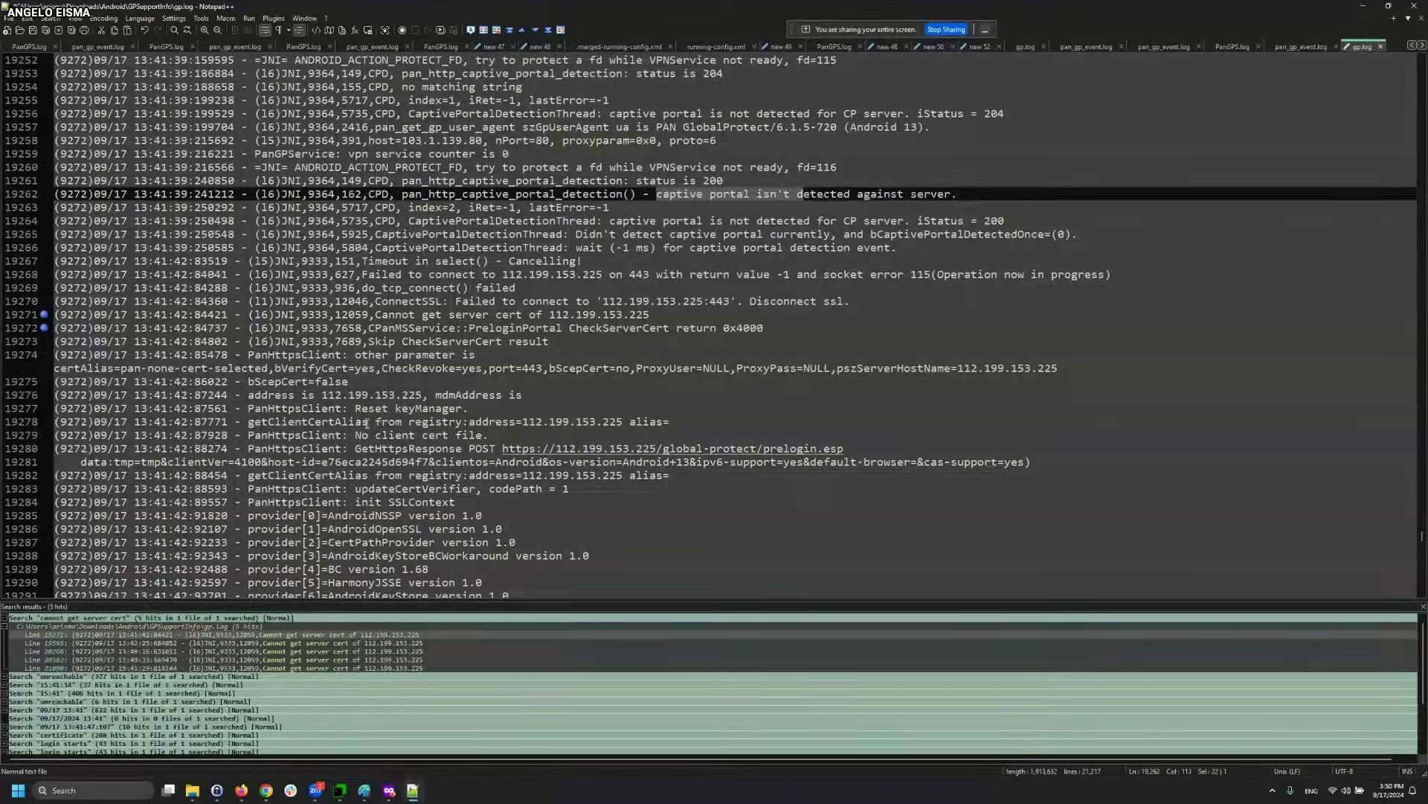
{"action": "left_click_drag", "start_coordinate": [355, 435], "coordinate": [422, 448]}
{"action": "scroll", "coordinate": [453, 387], "scroll_direction": "down", "scroll_amount": 2}
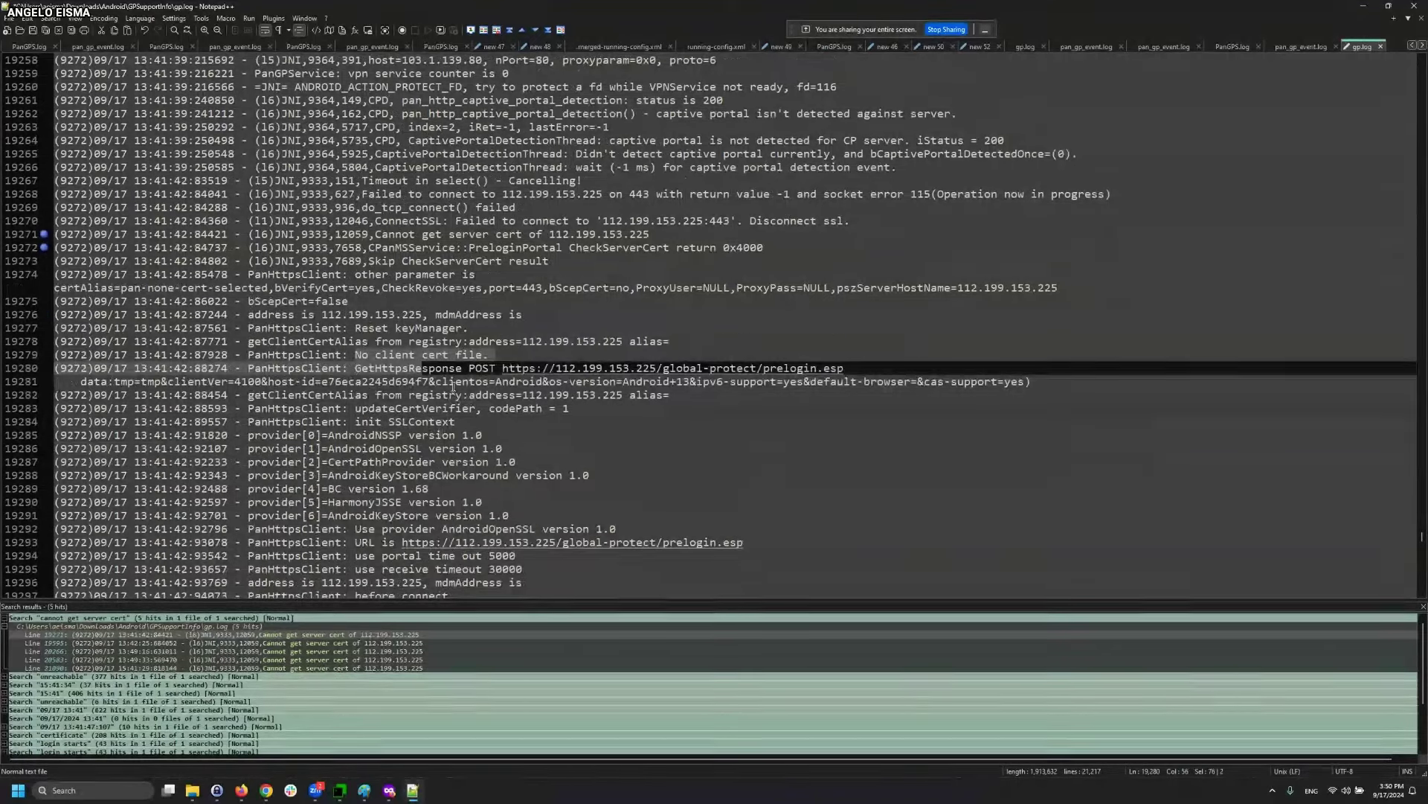
{"action": "key", "text": "Left"}
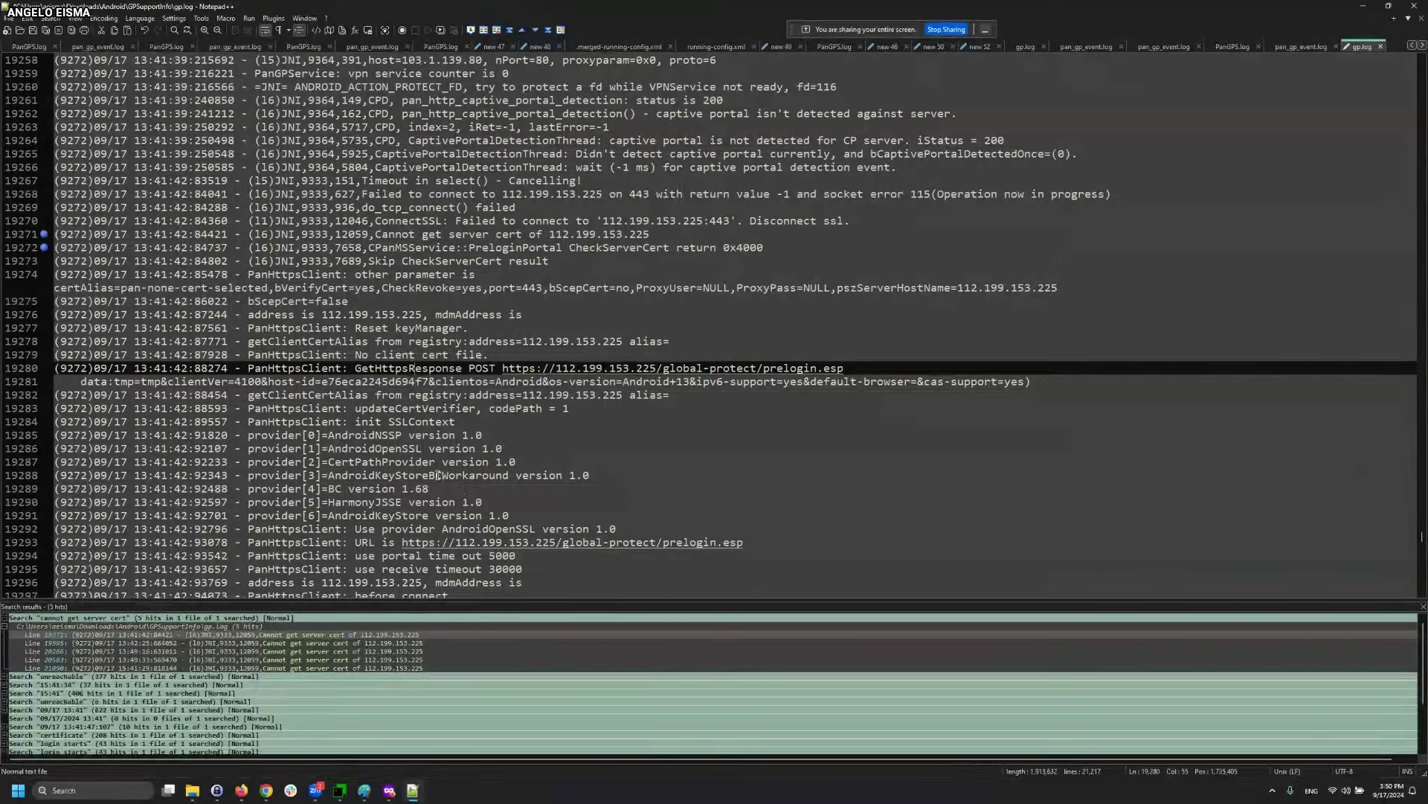
- Scroll on, highlighting key messages down to the gpa-error-notifications request type on line 19317
{"action": "scroll", "coordinate": [462, 489], "scroll_direction": "down", "scroll_amount": 2}
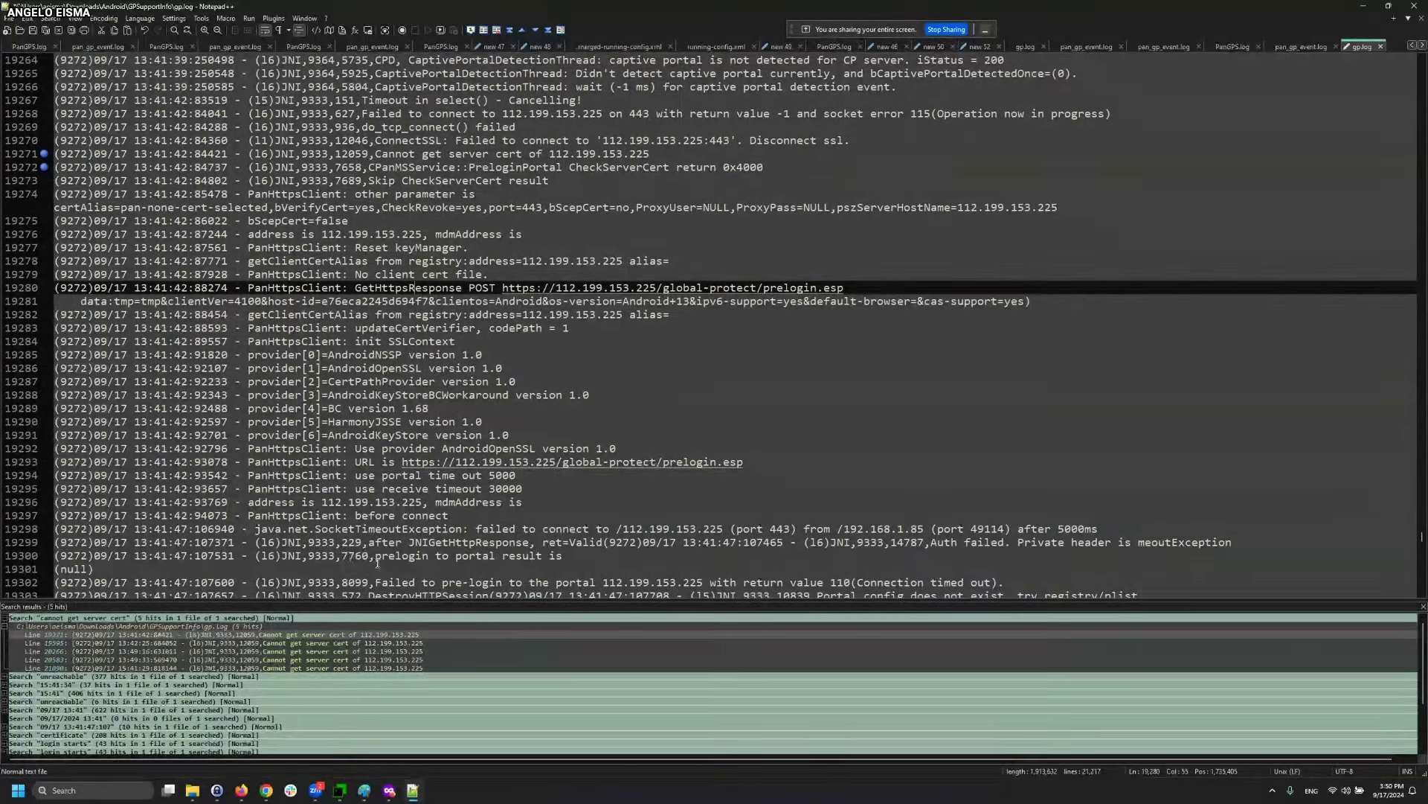
{"action": "scroll", "coordinate": [449, 555], "scroll_direction": "down", "scroll_amount": 1}
{"action": "left_click_drag", "start_coordinate": [415, 543], "coordinate": [562, 546]}
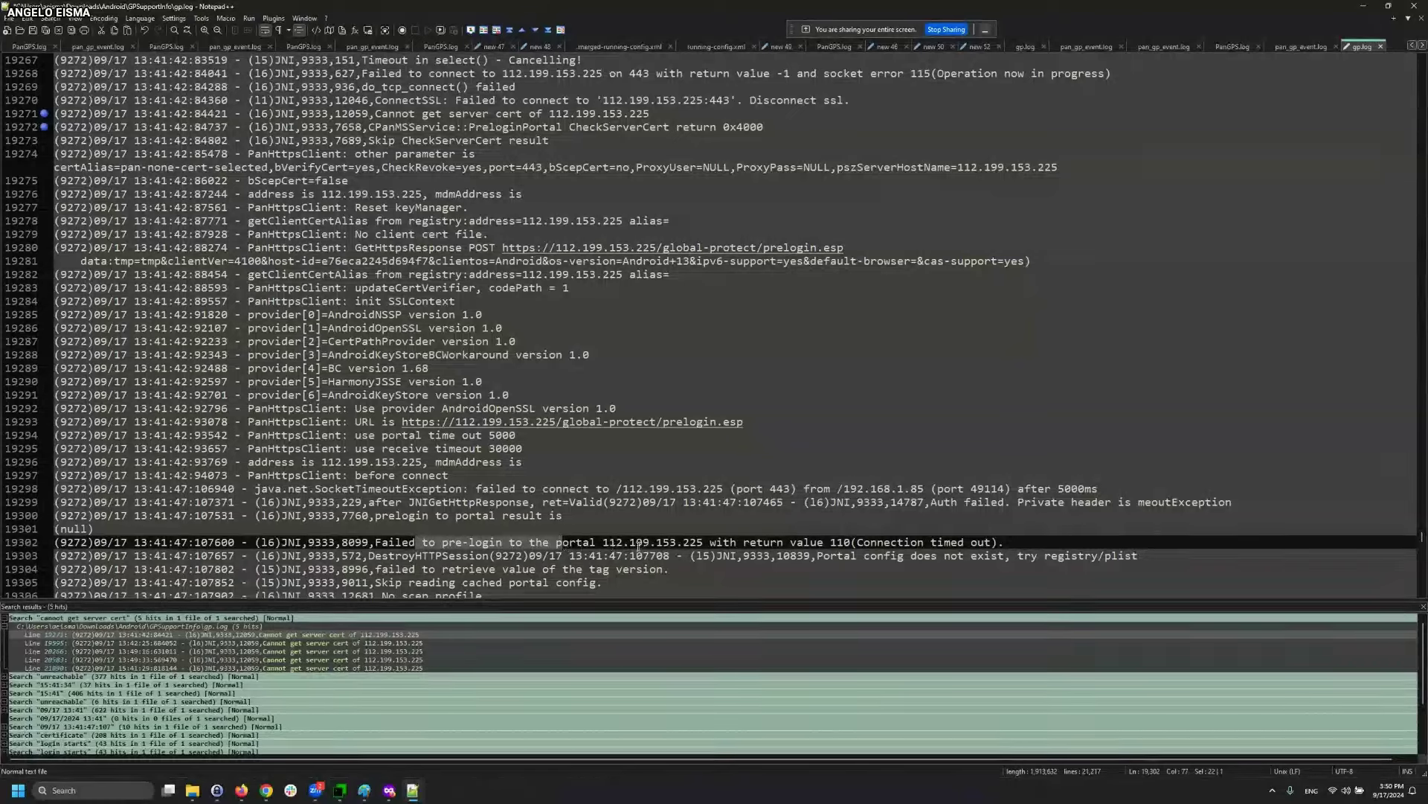
{"action": "scroll", "coordinate": [640, 544], "scroll_direction": "down", "scroll_amount": 1}
{"action": "scroll", "coordinate": [378, 536], "scroll_direction": "down", "scroll_amount": 1}
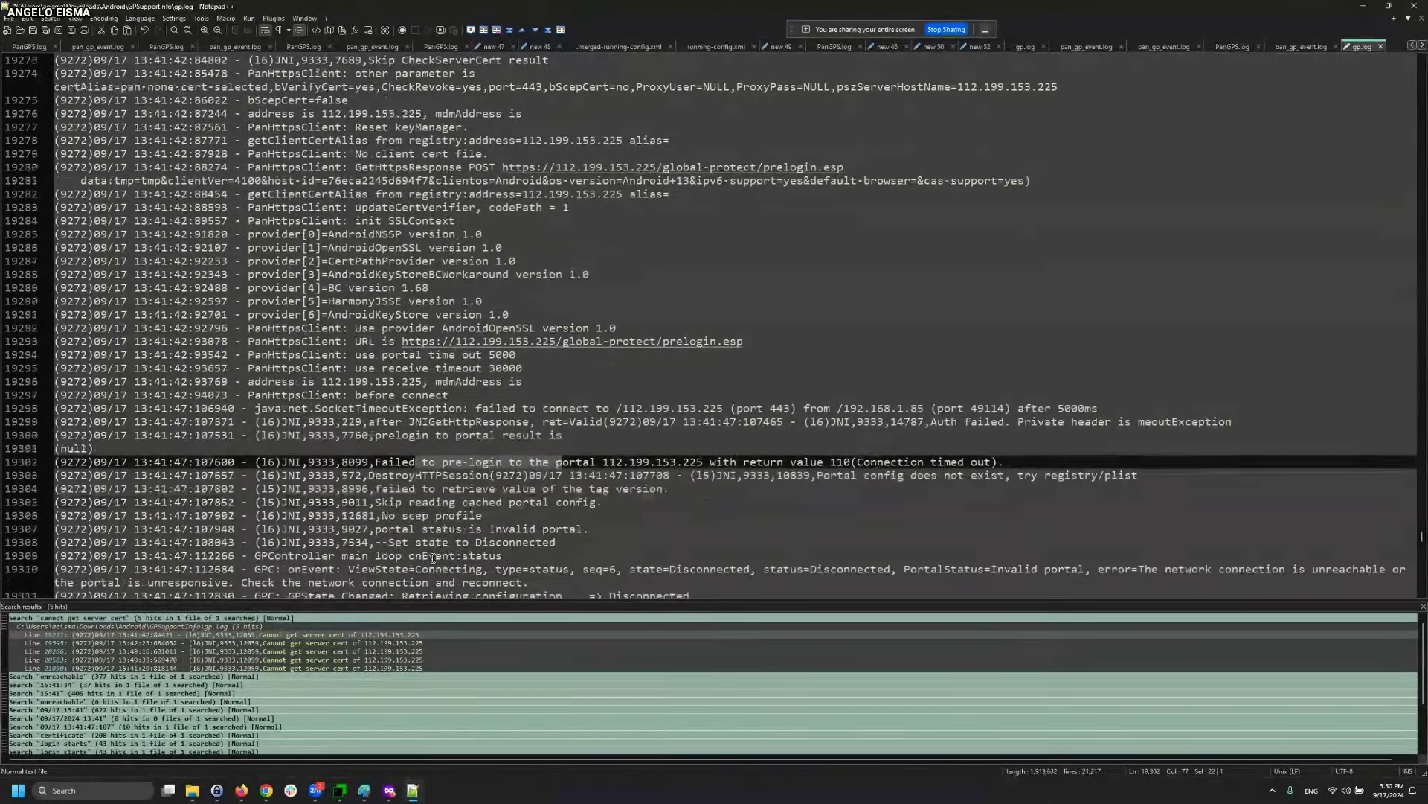
{"action": "left_click_drag", "start_coordinate": [590, 530], "coordinate": [429, 530]}
{"action": "scroll", "coordinate": [507, 512], "scroll_direction": "down", "scroll_amount": 1}
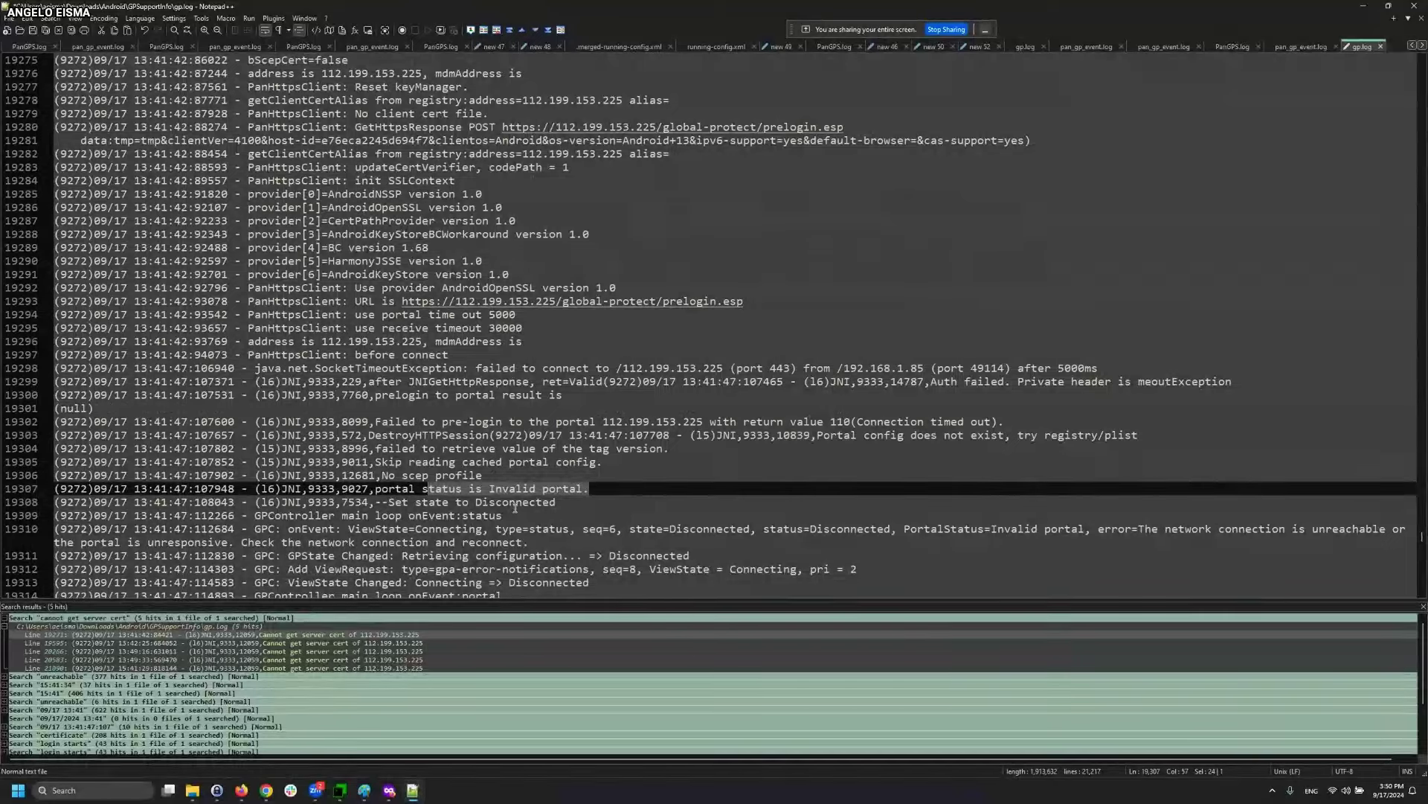
{"action": "scroll", "coordinate": [513, 506], "scroll_direction": "down", "scroll_amount": 1}
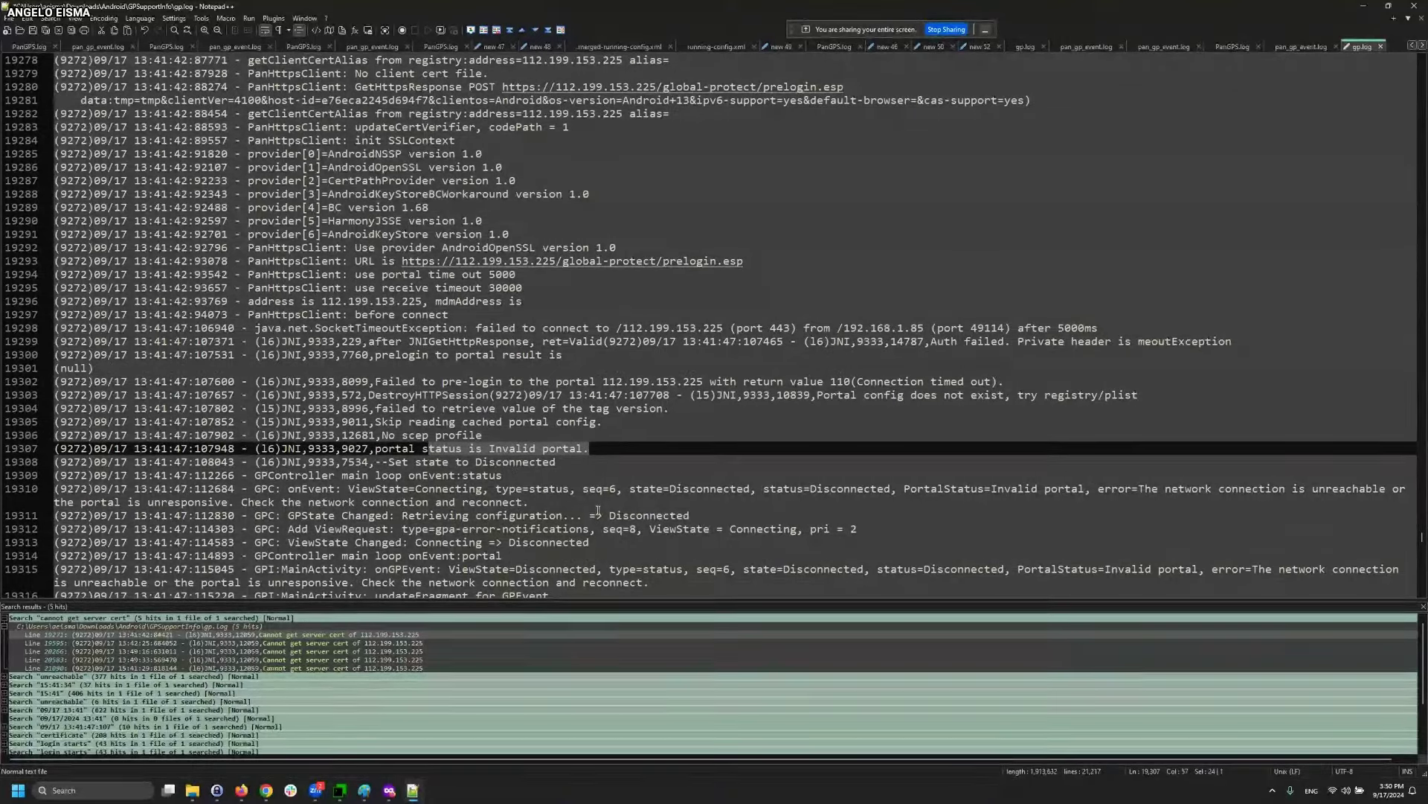
{"action": "scroll", "coordinate": [598, 510], "scroll_direction": "down", "scroll_amount": 2}
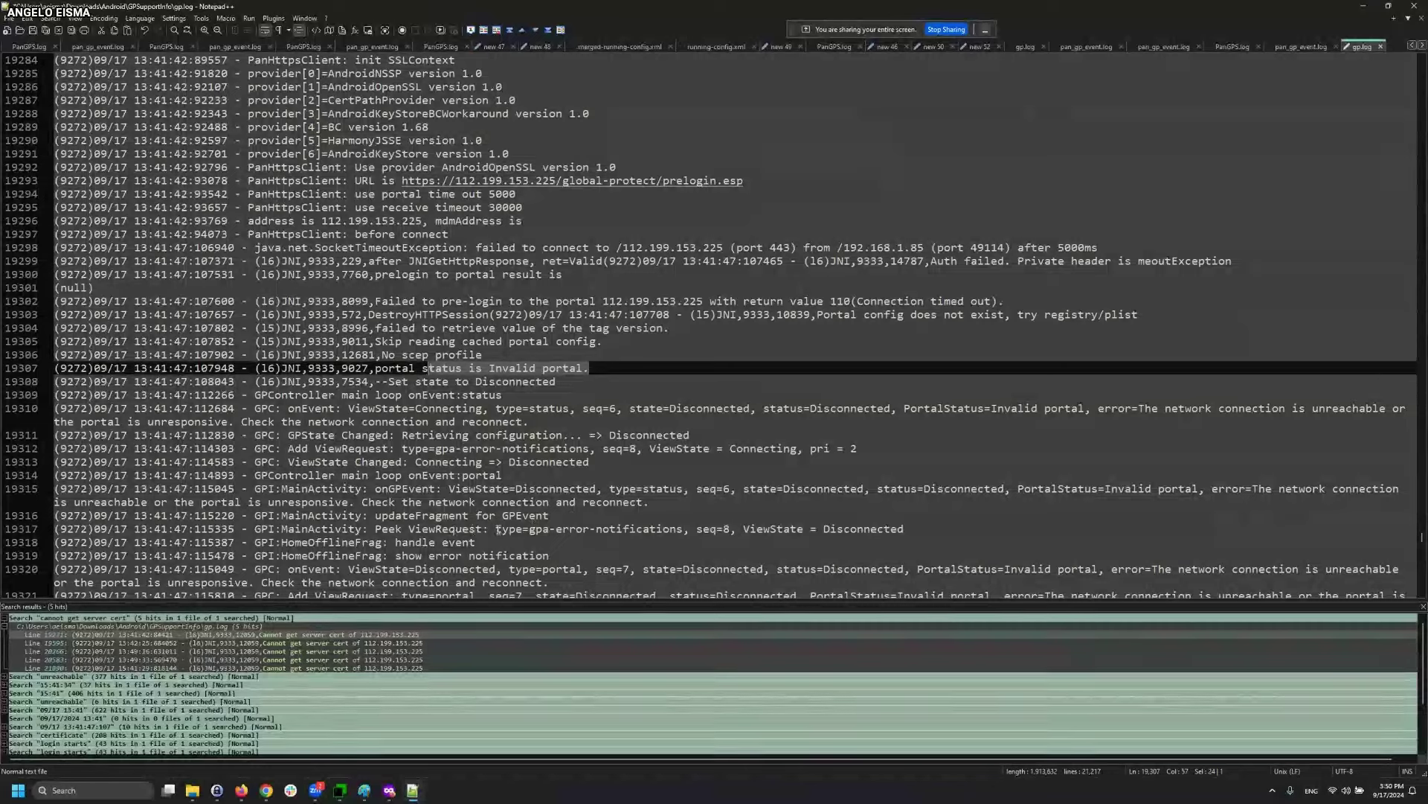
{"action": "left_click_drag", "start_coordinate": [509, 529], "coordinate": [609, 529]}
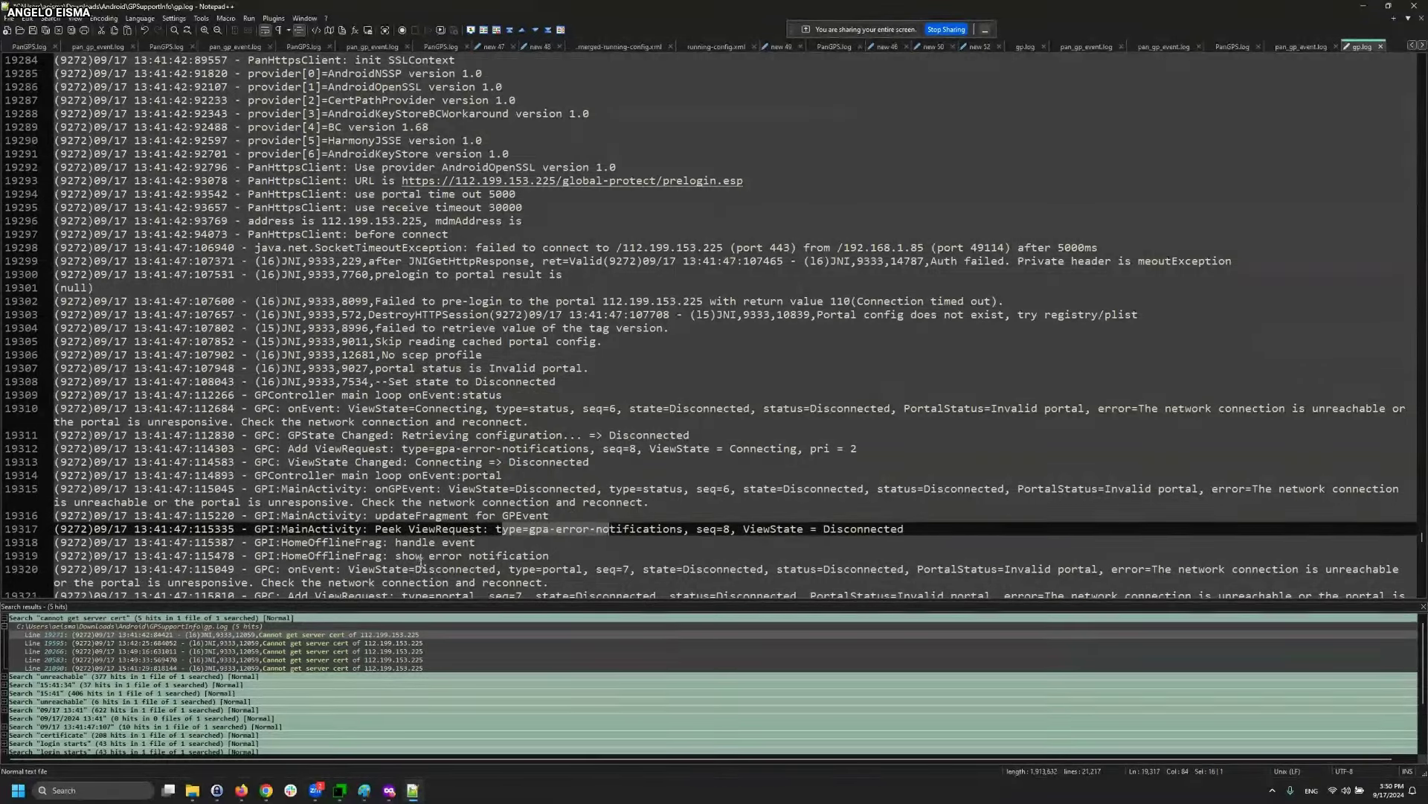
- Scroll down to the handle event line 19330 and open the Find dialog
{"action": "scroll", "coordinate": [447, 551], "scroll_direction": "down", "scroll_amount": 1}
{"action": "scroll", "coordinate": [497, 557], "scroll_direction": "down", "scroll_amount": 1}
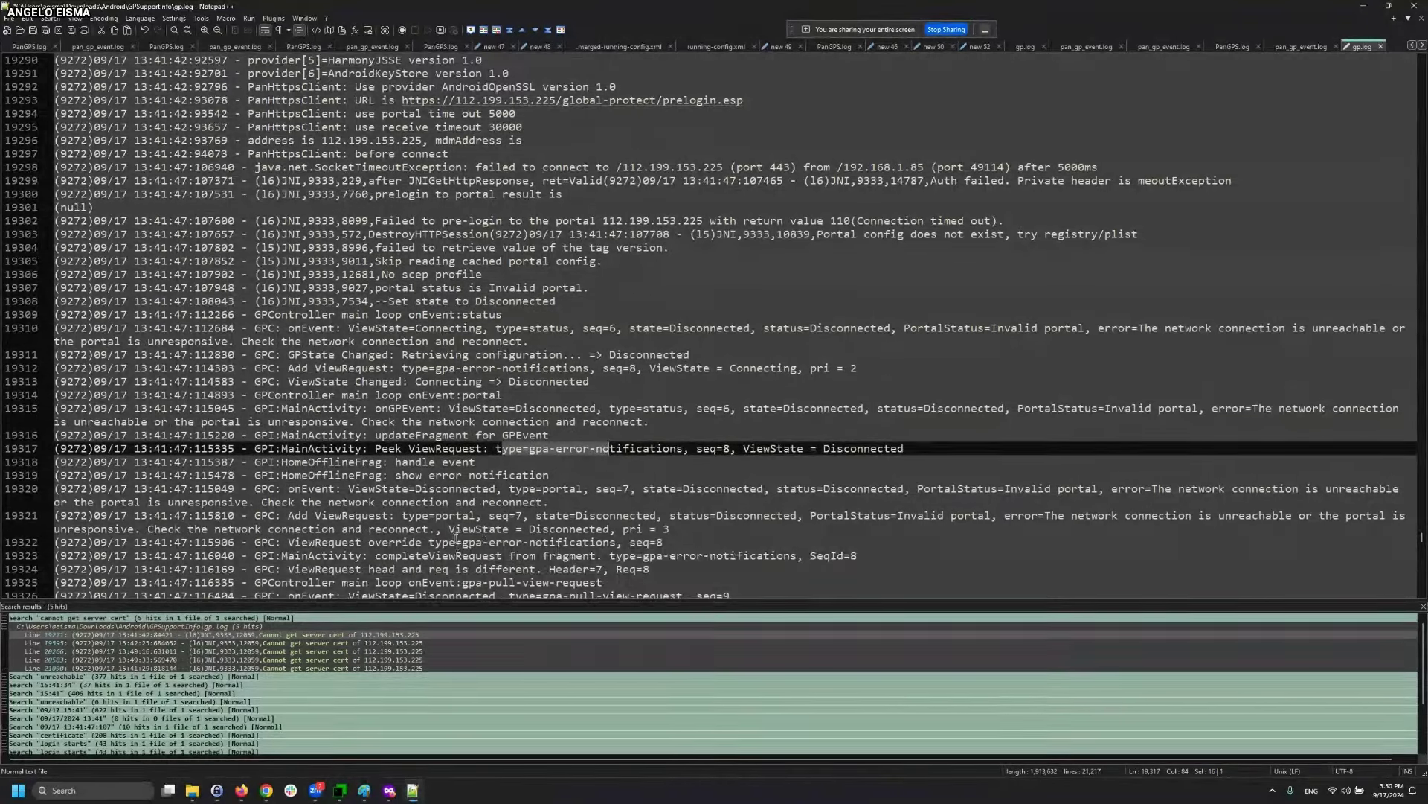
{"action": "scroll", "coordinate": [466, 556], "scroll_direction": "down", "scroll_amount": 1}
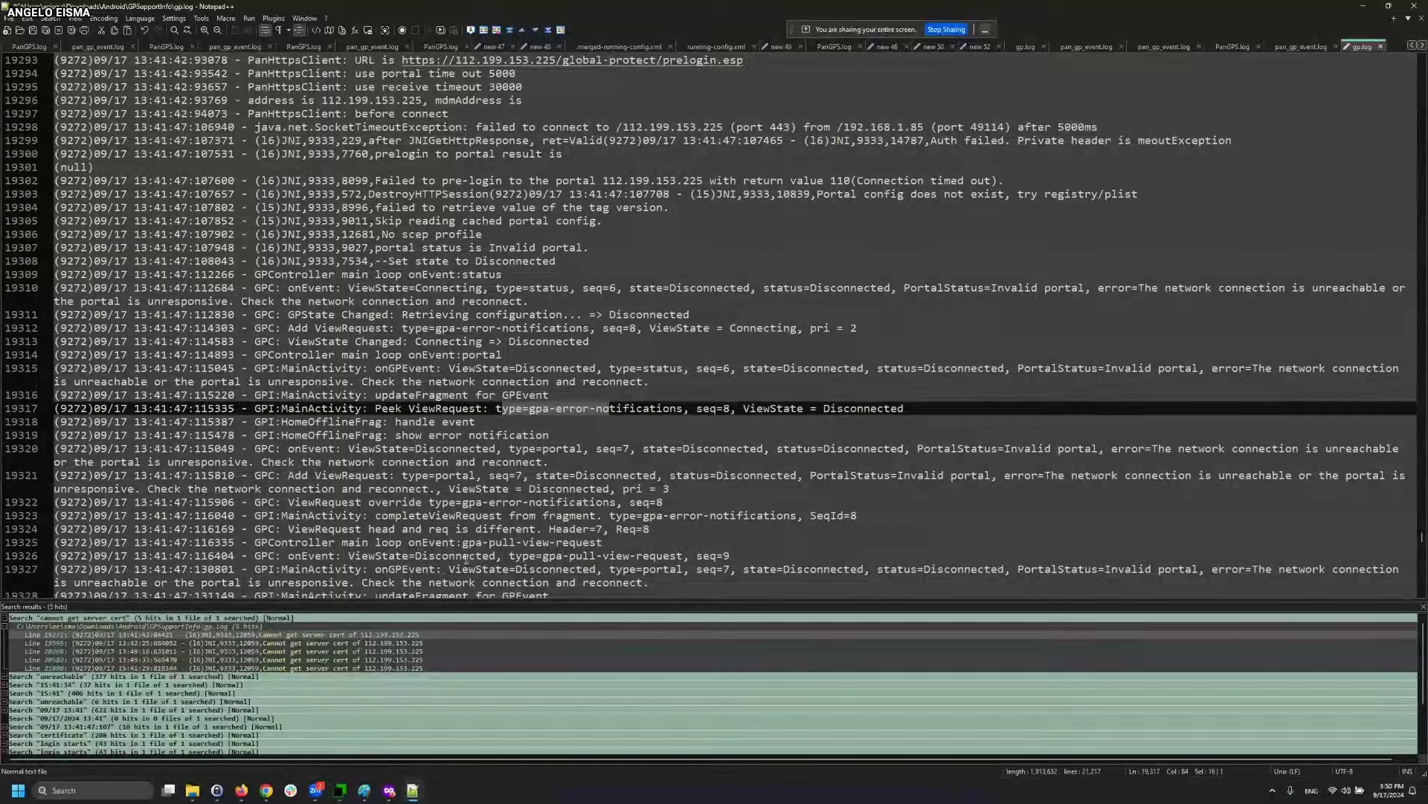
{"action": "scroll", "coordinate": [442, 569], "scroll_direction": "down", "scroll_amount": 1}
{"action": "scroll", "coordinate": [439, 547], "scroll_direction": "down", "scroll_amount": 1}
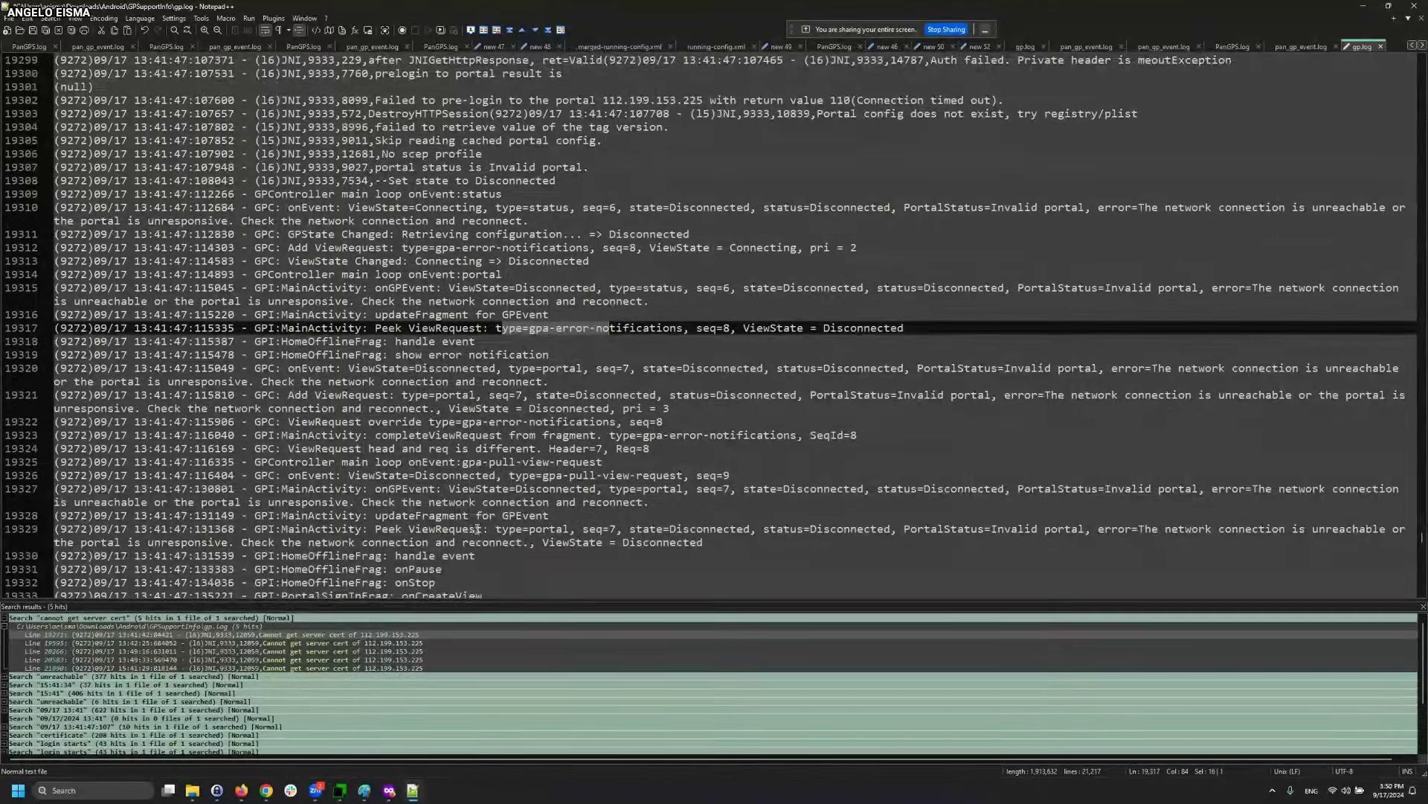
{"action": "scroll", "coordinate": [633, 528], "scroll_direction": "down", "scroll_amount": 1}
{"action": "left_click", "coordinate": [633, 529]}
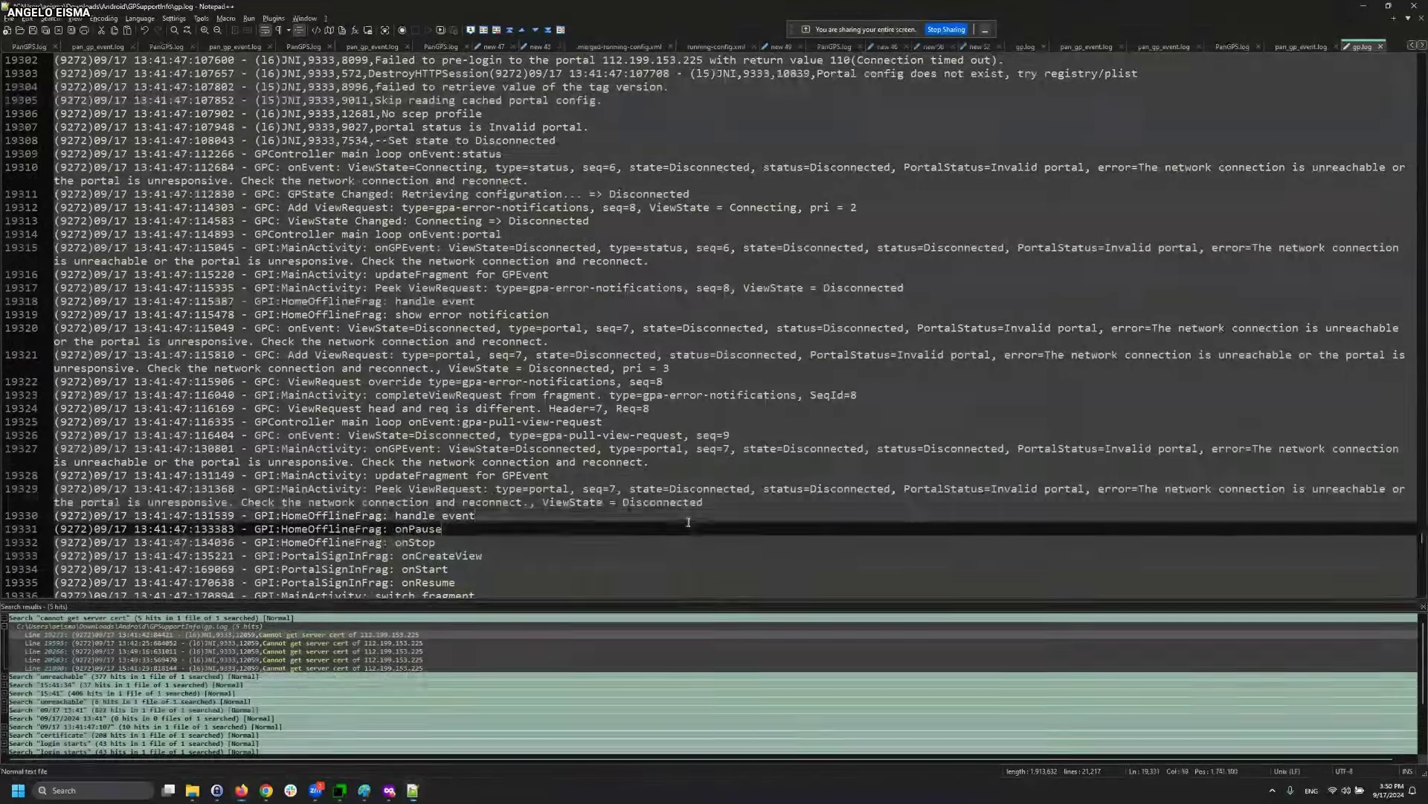
{"action": "left_click", "coordinate": [653, 513]}
{"action": "key", "text": "ctrl+f"}
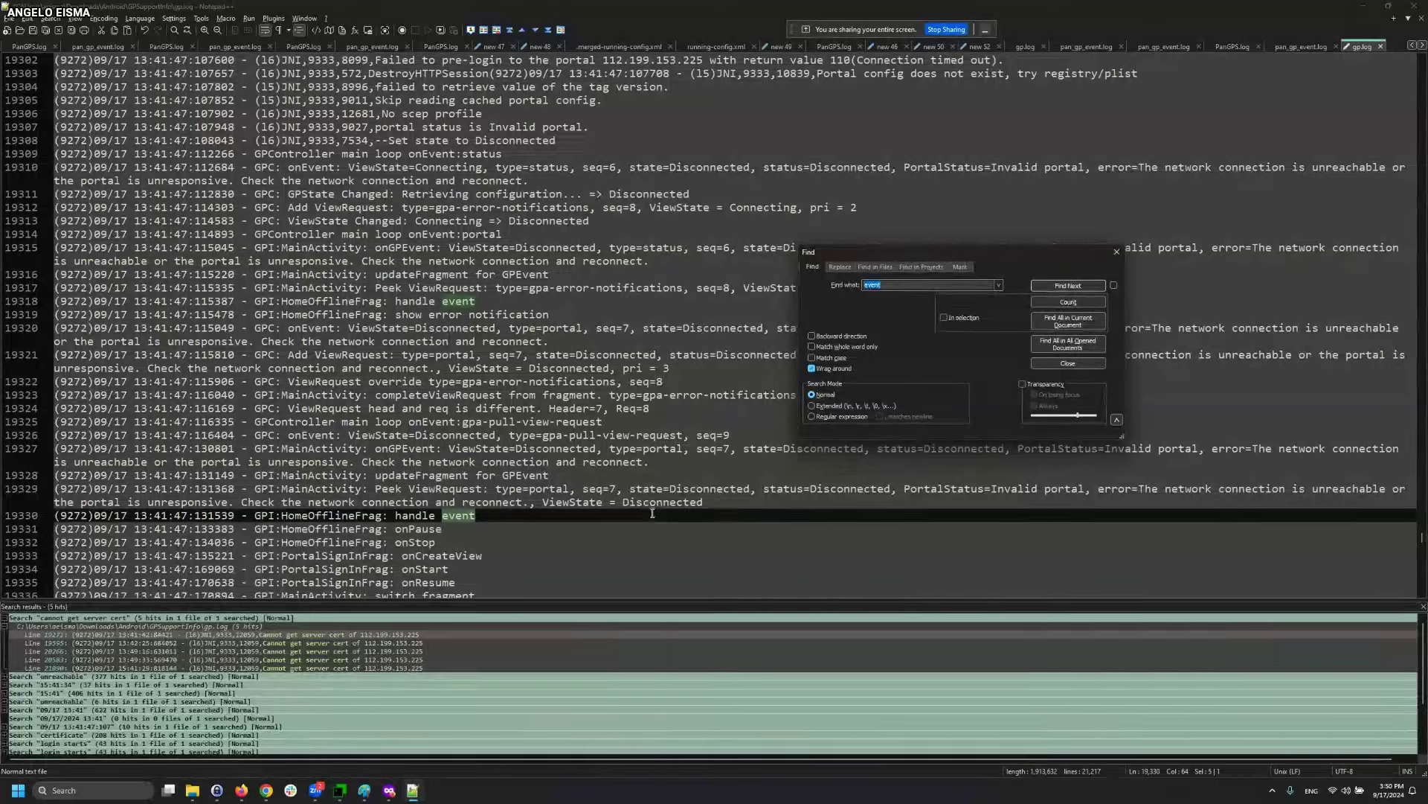
- List all 'usage' matches, jump to the last one at line 20994, then line 21007
{"action": "type", "text": "usage"}
{"action": "key", "text": "alt+d"}
{"action": "scroll", "coordinate": [403, 670], "scroll_direction": "down", "scroll_amount": 20}
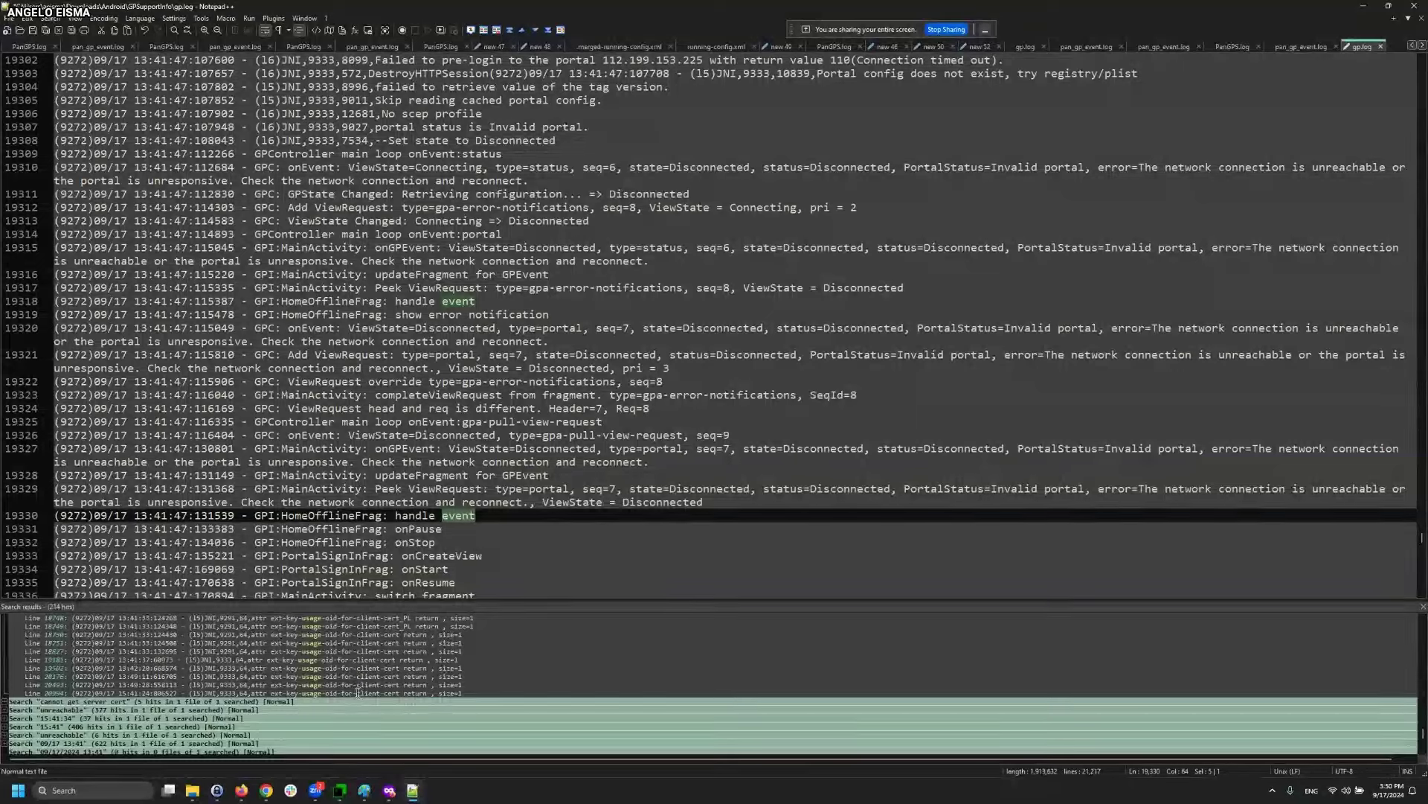
{"action": "double_click", "coordinate": [146, 693]}
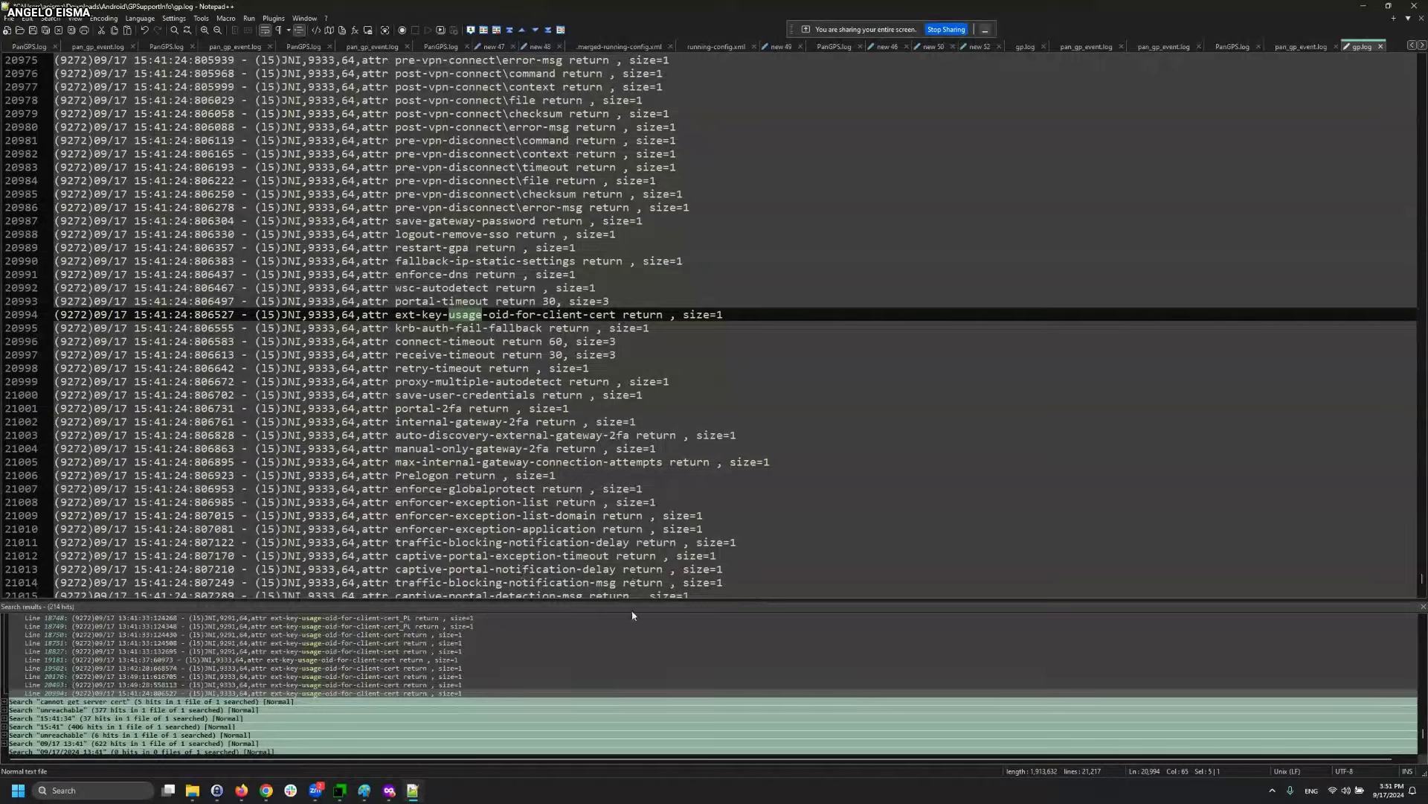
{"action": "left_click", "coordinate": [679, 488]}
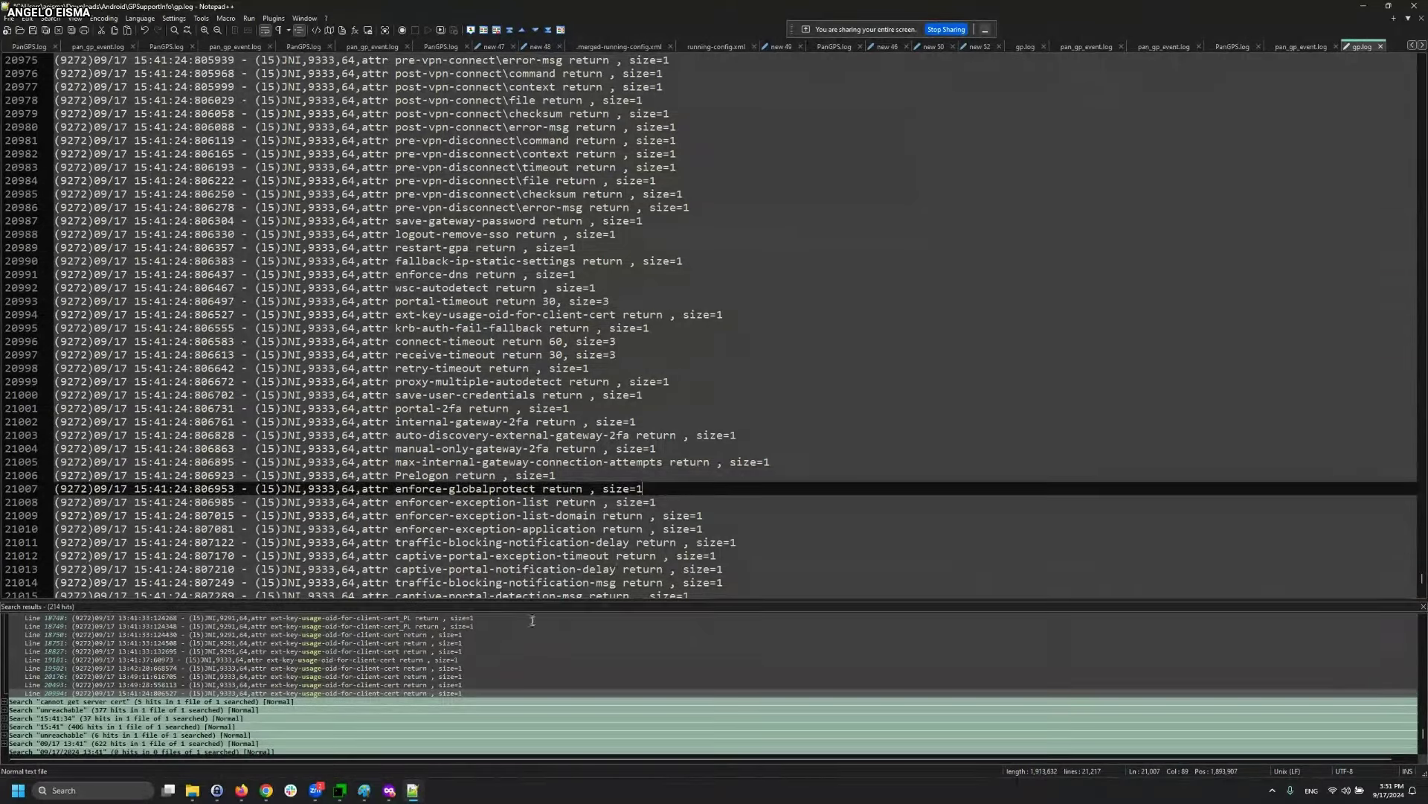
- Jump to the bookmarked failed pre-login line 21121 and reopen the Find dialog
{"action": "scroll", "coordinate": [583, 554], "scroll_direction": "down", "scroll_amount": 20}
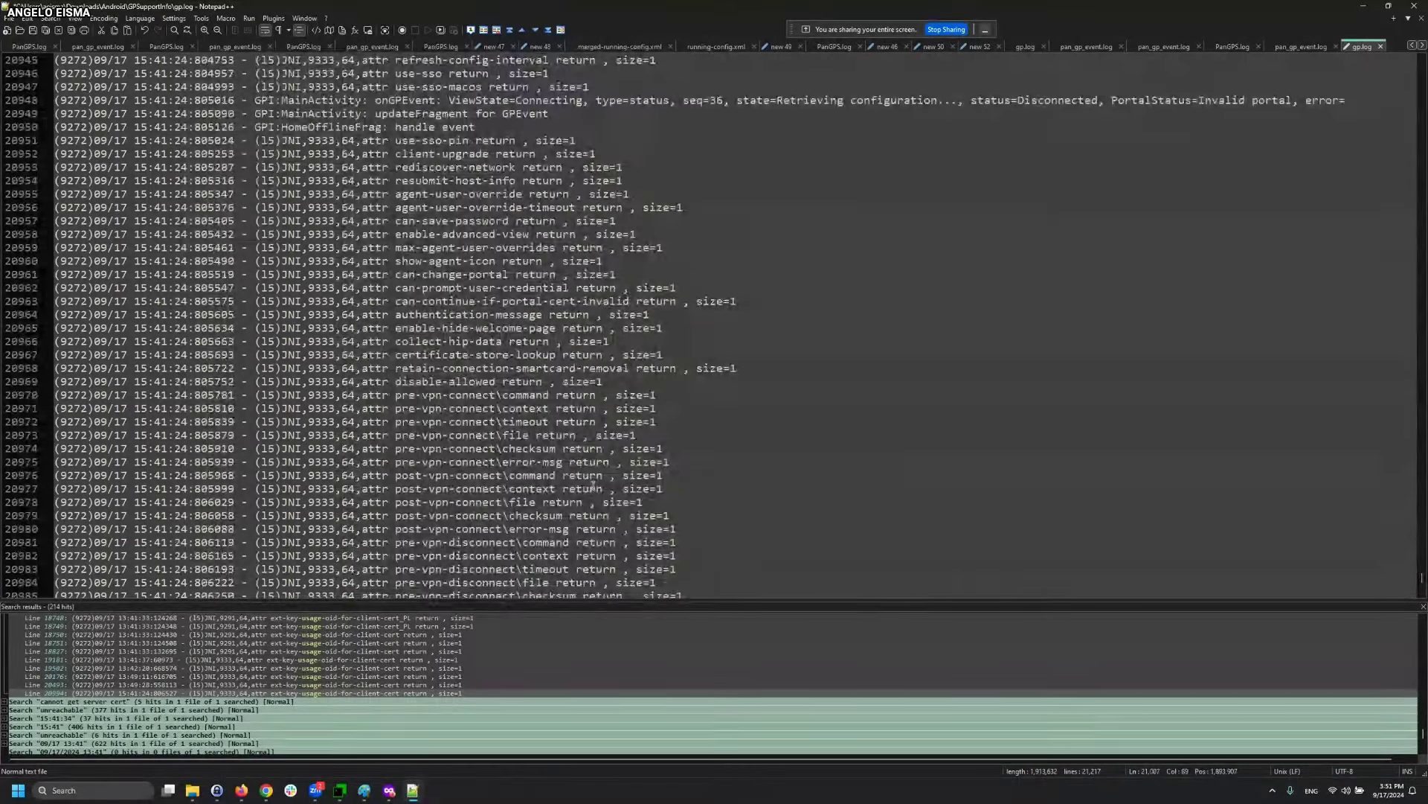
{"action": "key", "text": "F2"}
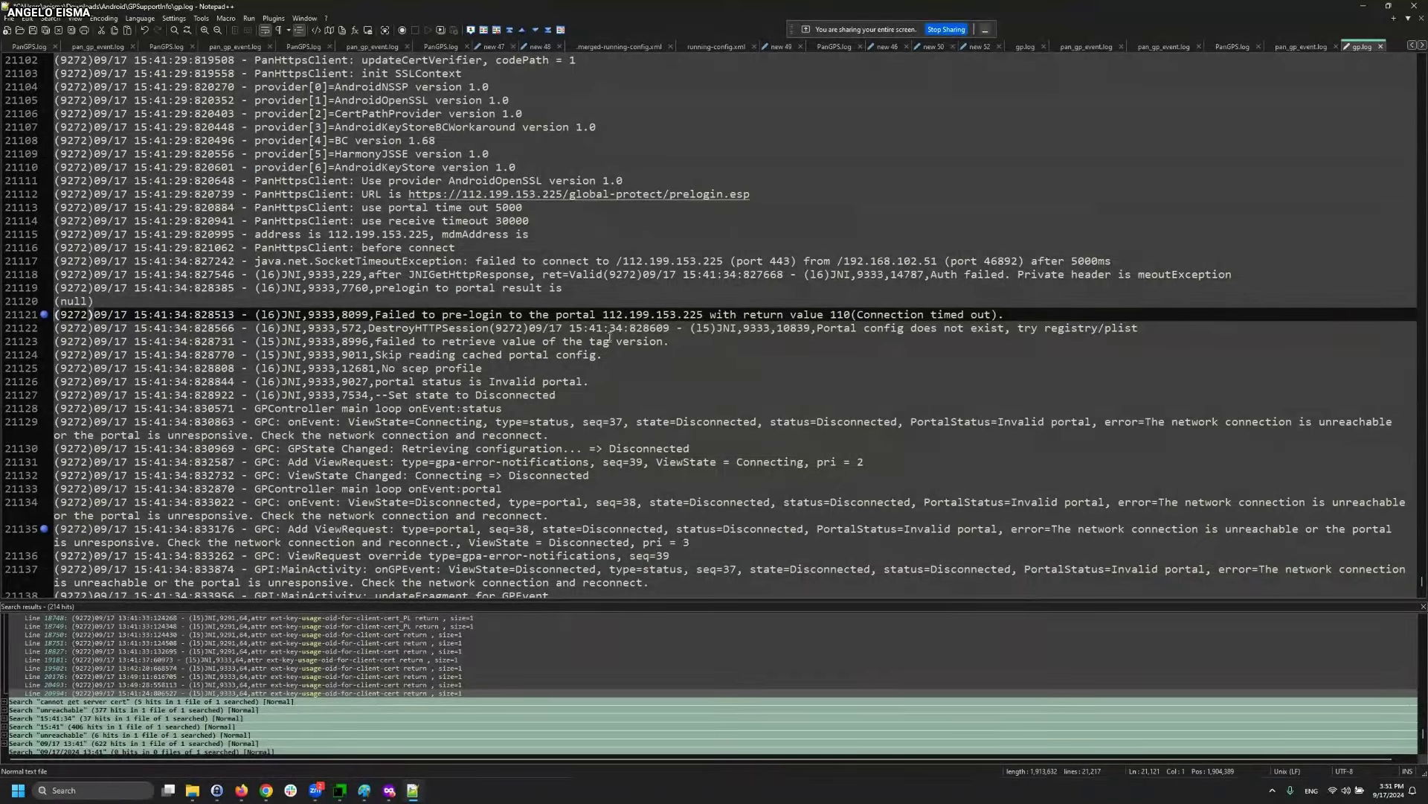
{"action": "scroll", "coordinate": [603, 381], "scroll_direction": "up", "scroll_amount": 4}
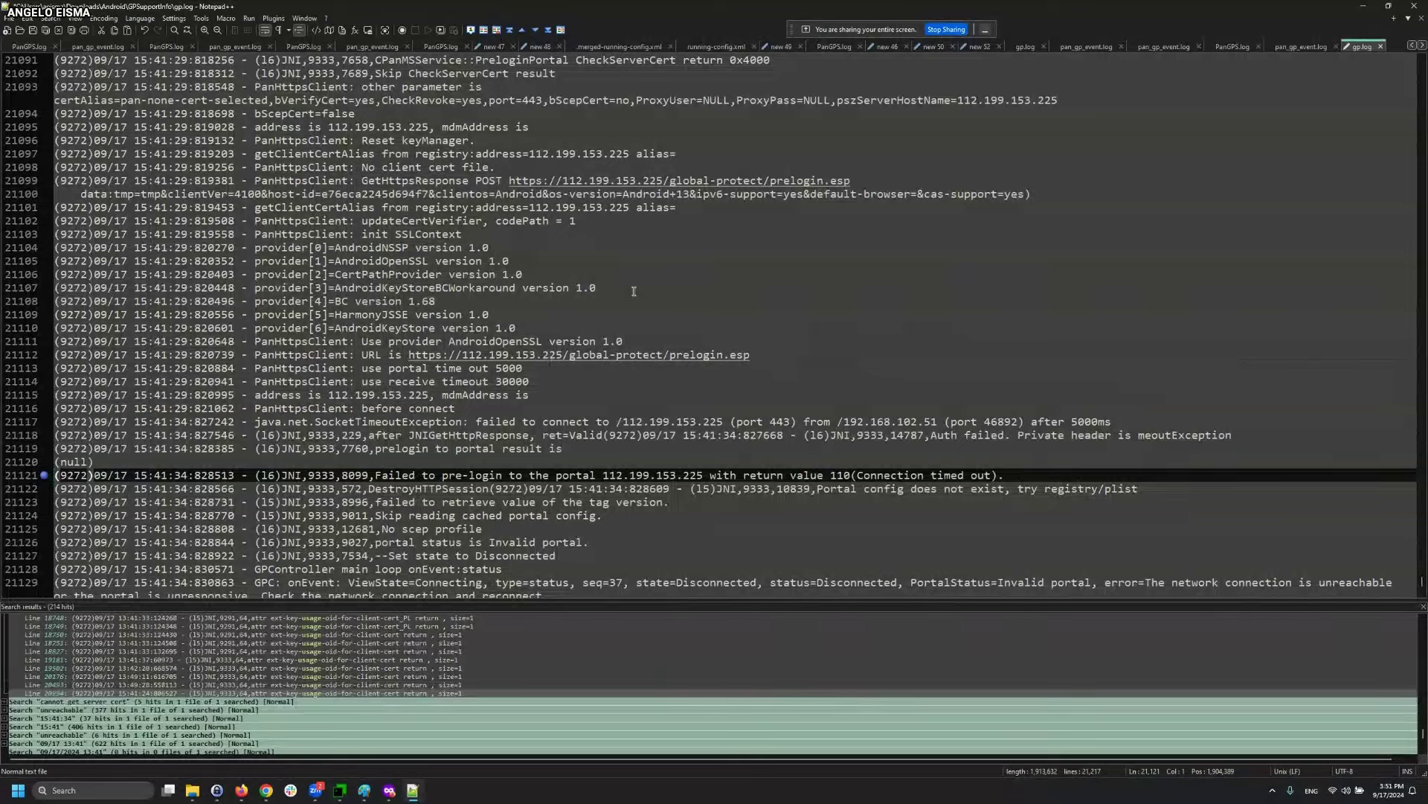
{"action": "key", "text": "ctrl+f"}
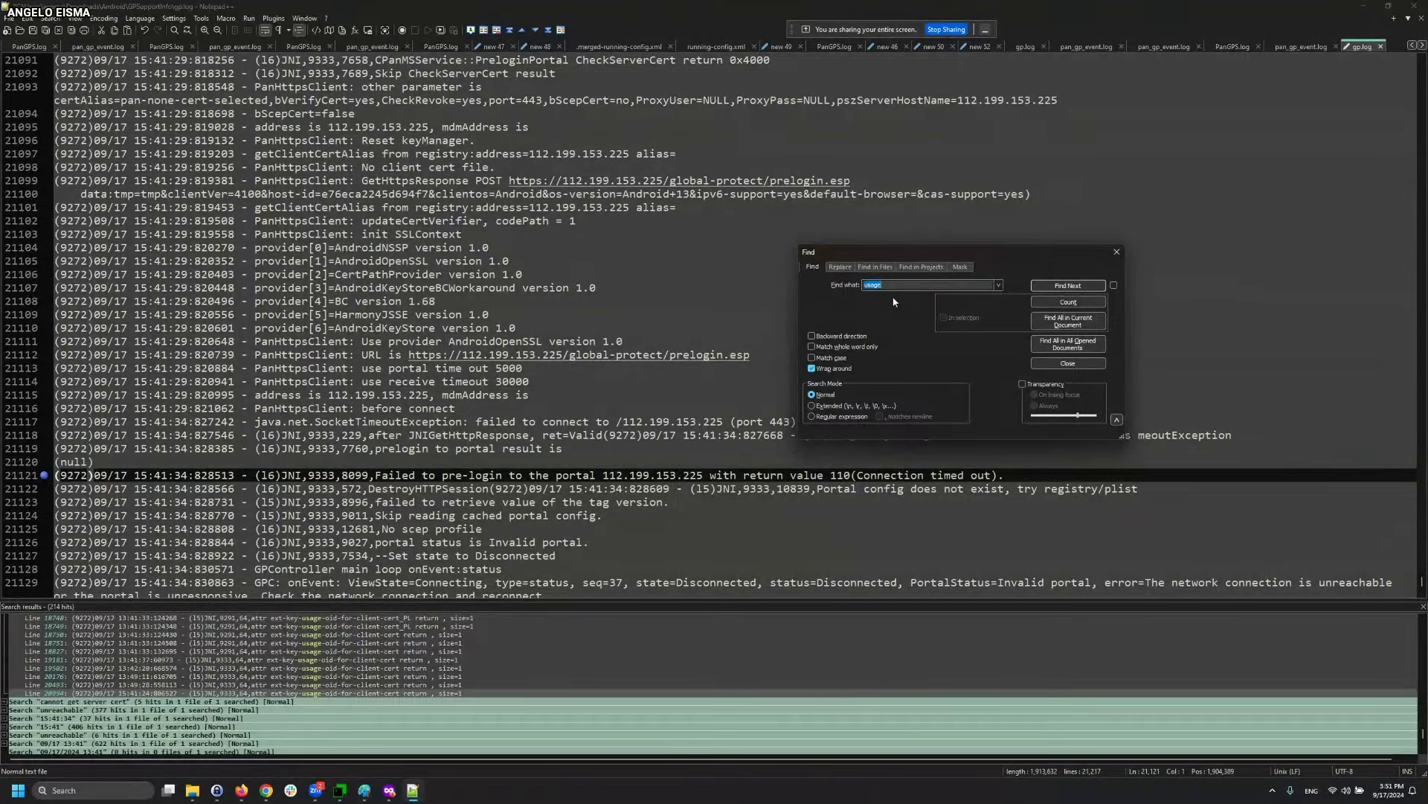
- List all 'server cert' hits, select IP 112.199.153.225 on line 21090, then switch to private Firefox
{"action": "type", "text": "server cert"}
{"action": "key", "text": "alt+d"}
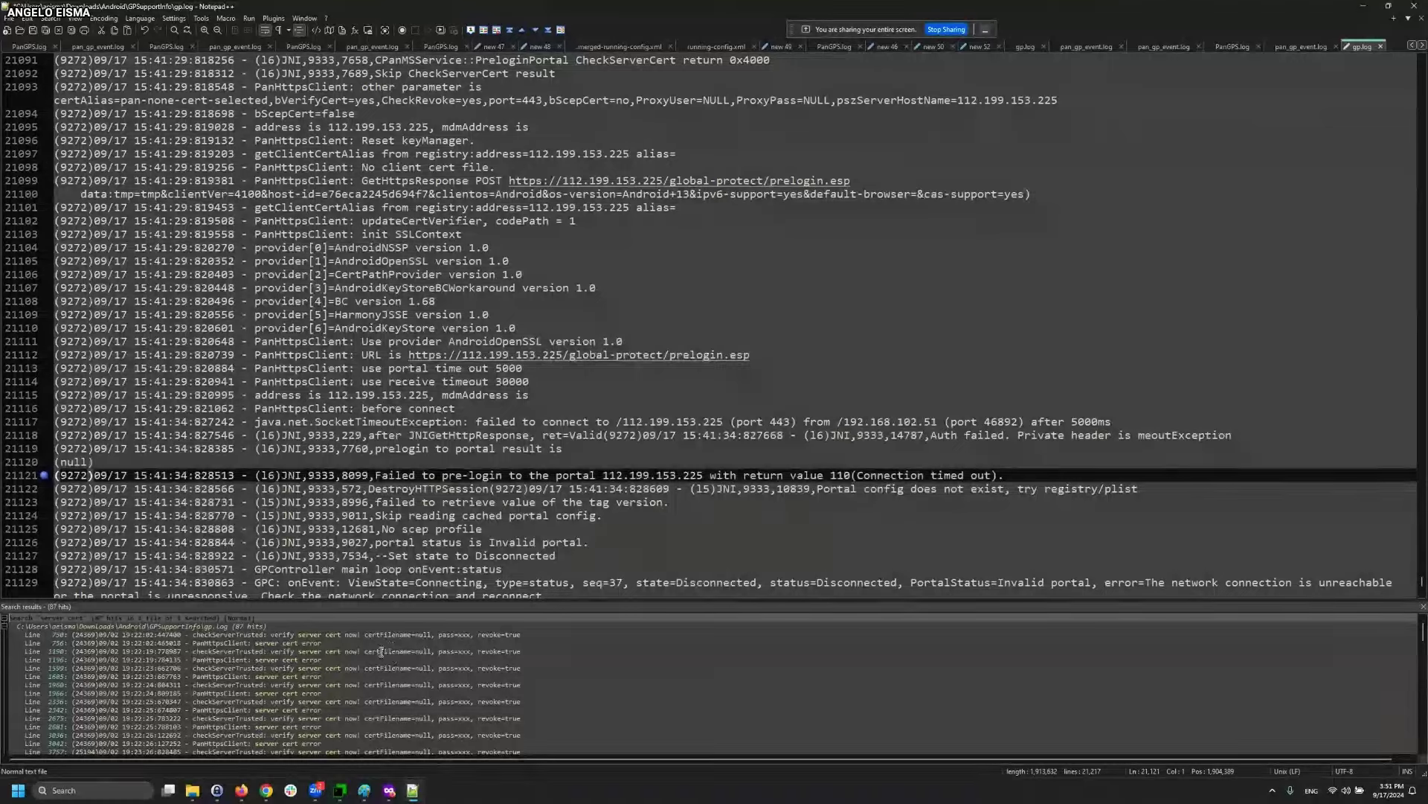
{"action": "scroll", "coordinate": [372, 674], "scroll_direction": "down", "scroll_amount": 20}
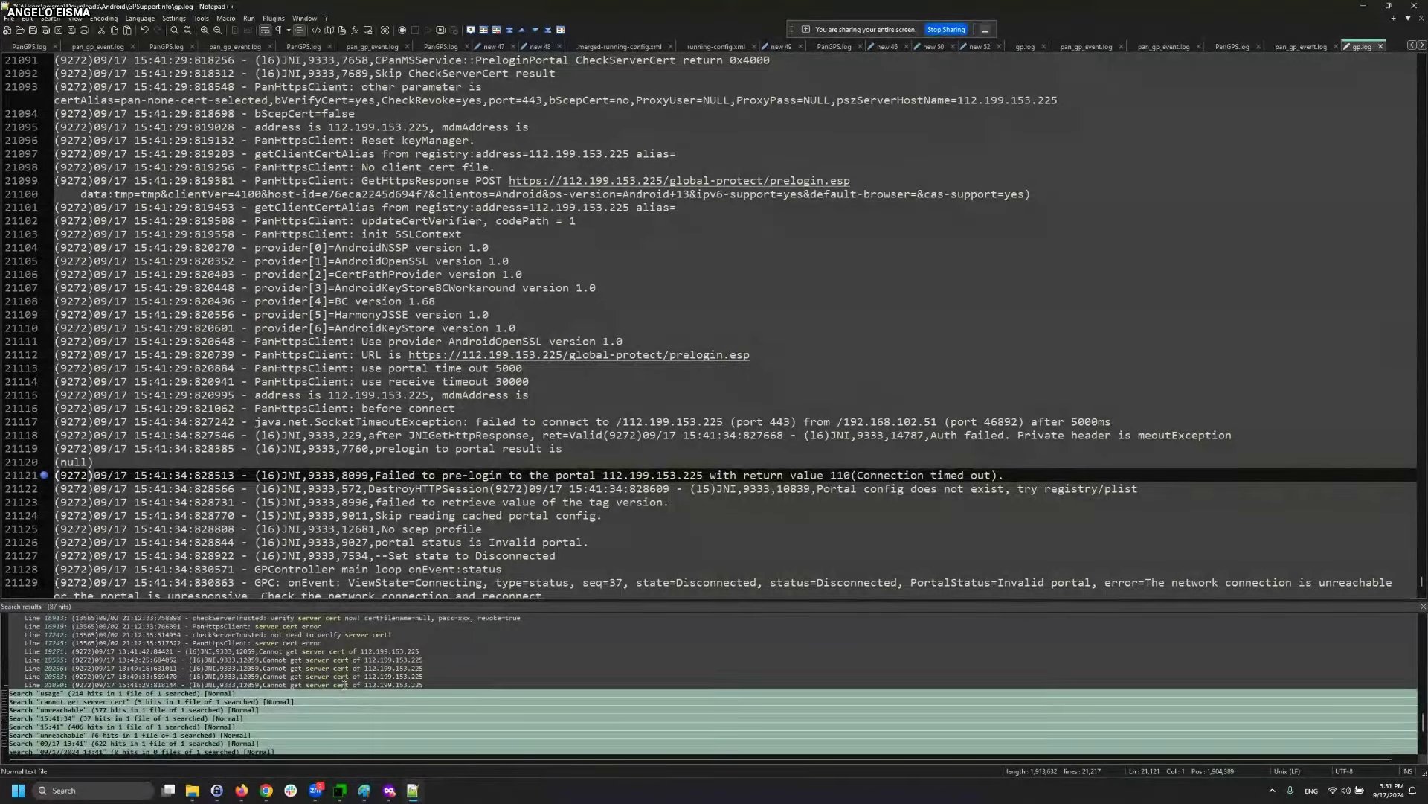
{"action": "double_click", "coordinate": [345, 683]}
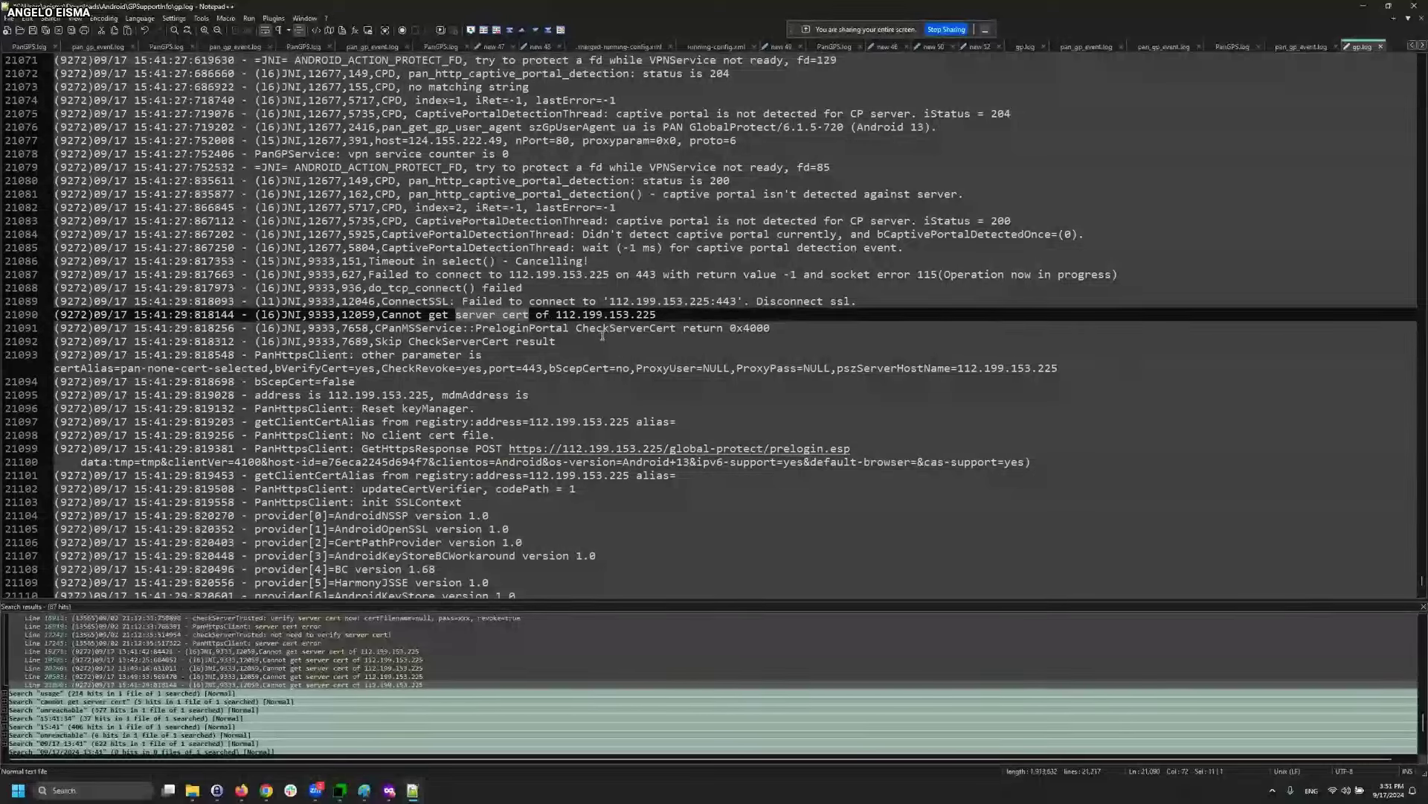
{"action": "left_click_drag", "start_coordinate": [660, 314], "coordinate": [556, 317]}
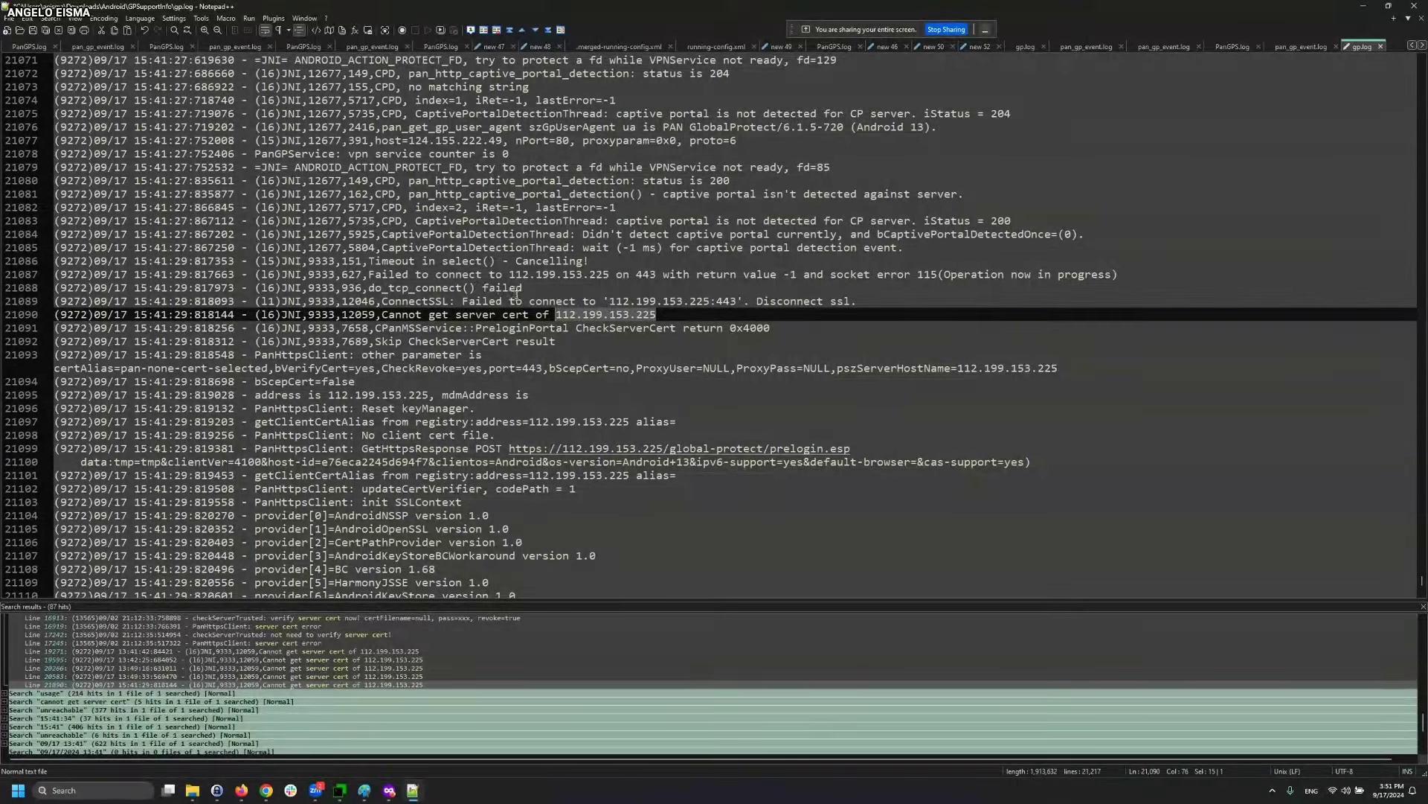
{"action": "left_click", "coordinate": [246, 796]}
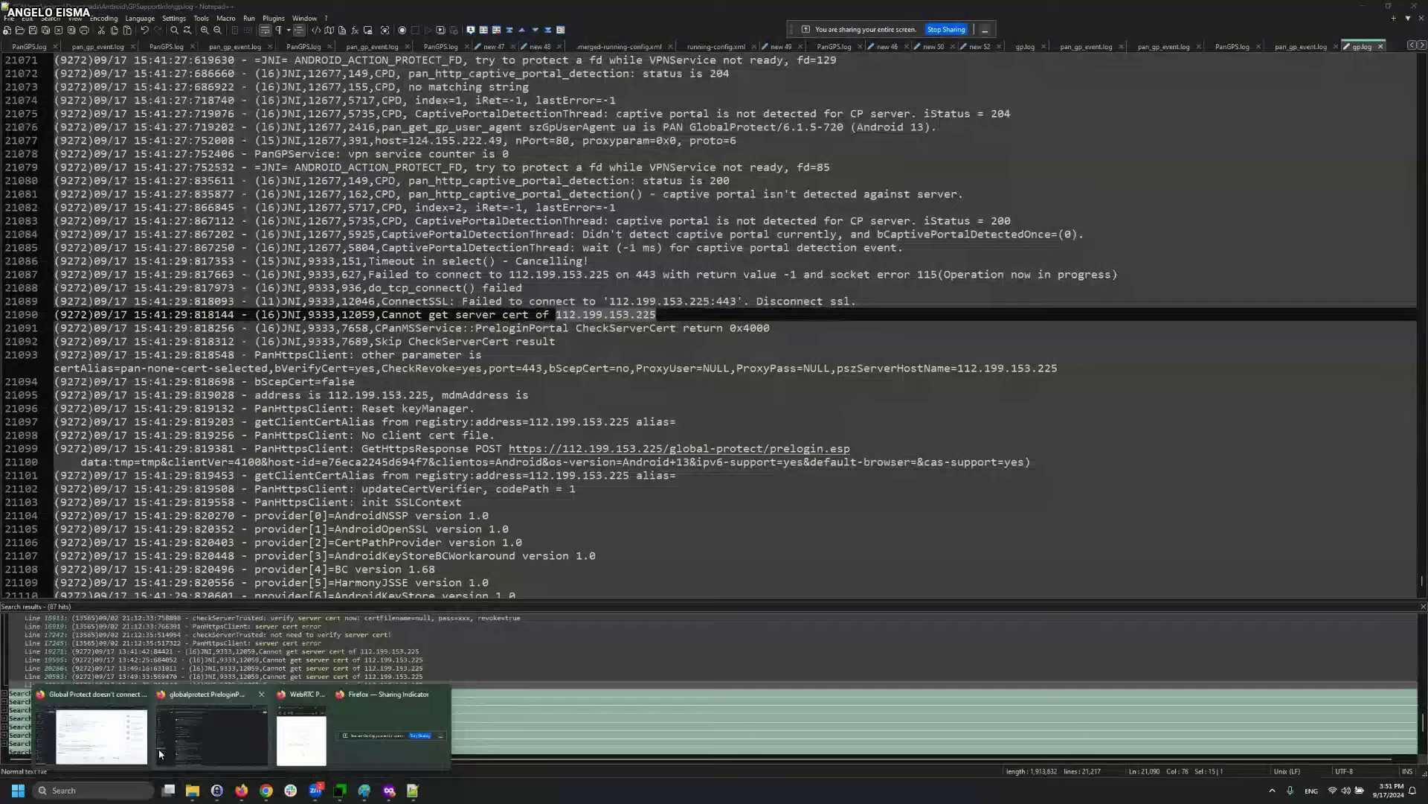
{"action": "left_click", "coordinate": [389, 790]}
{"action": "key", "text": "ctrl+t"}
{"action": "type", "text": "http"}
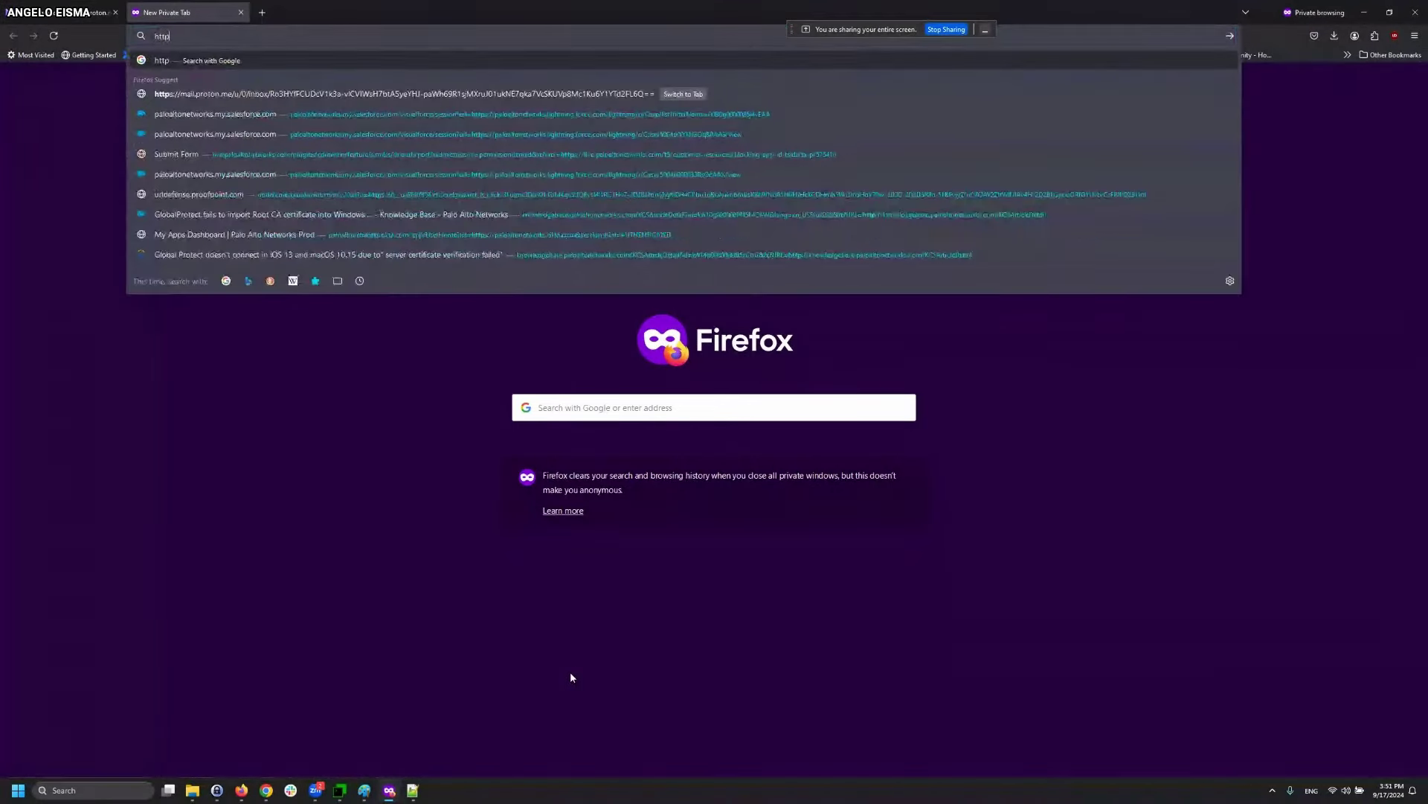
{"action": "type", "text": "s://daismaloc"}
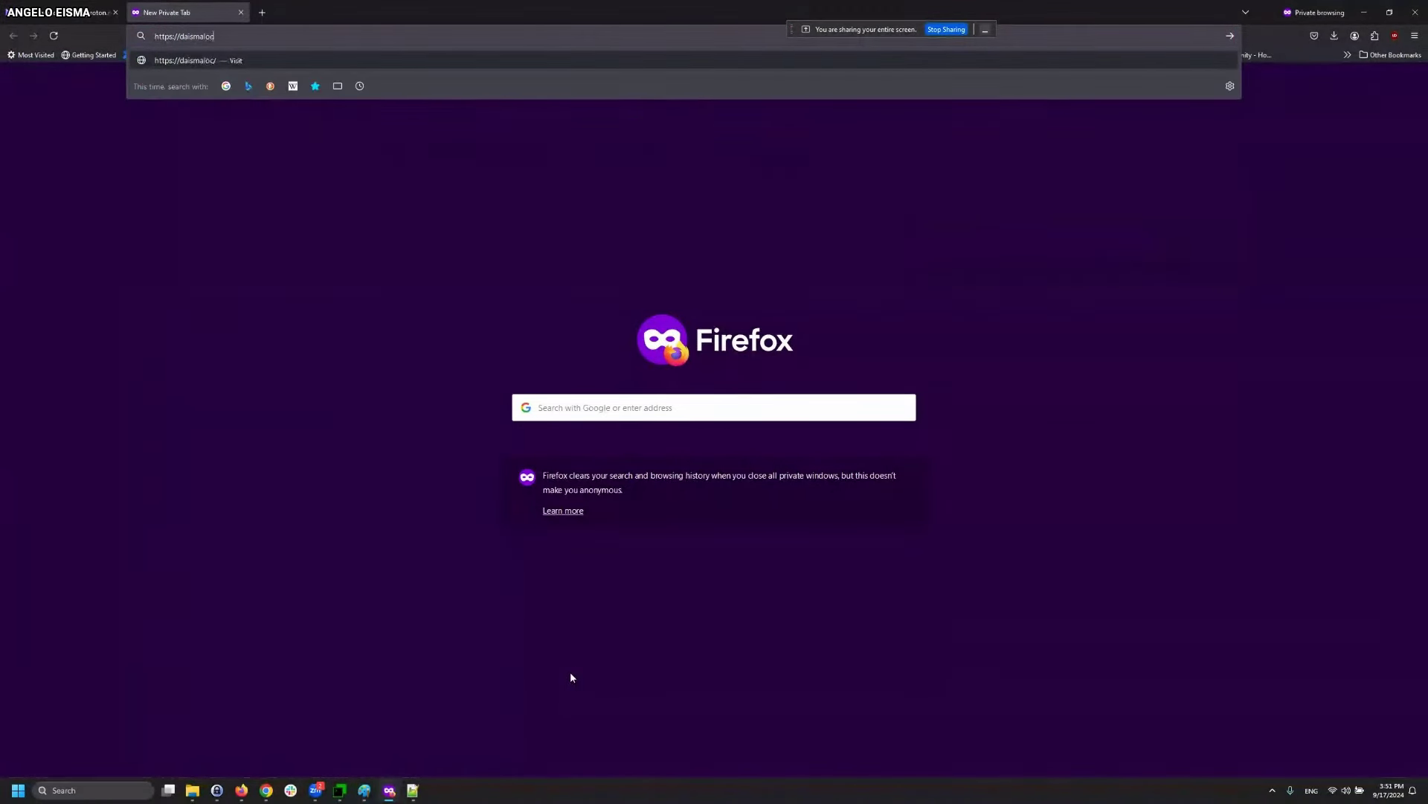
{"action": "type", "text": "ks.zapto.org"}
{"action": "key", "text": "ctrl+shift+Left"}
{"action": "key", "text": "ctrl+shift+Left"}
{"action": "key", "text": "ctrl+shift+Left"}
{"action": "key", "text": "ctrl+shift+Left"}
{"action": "key", "text": "ctrl+shift+Right"}
{"action": "key", "text": "ctrl+c"}
{"action": "key", "text": "alt+Tab"}
- List all 552 daismalocks.zapto.org hits, then select IP 112.199.153.225 on bookmarked line 19271
{"action": "key", "text": "ctrl+f"}
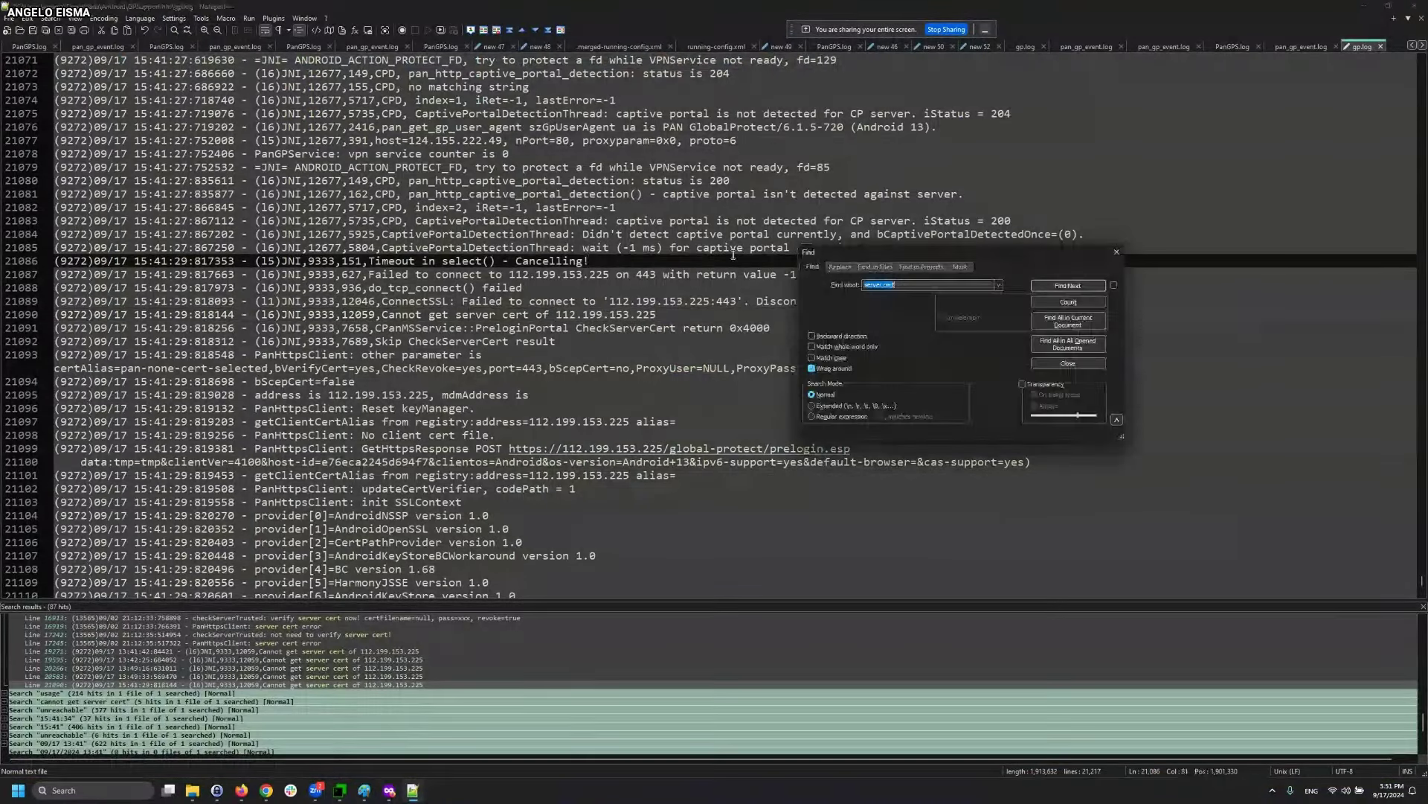
{"action": "key", "text": "ctrl+v"}
{"action": "key", "text": "Return"}
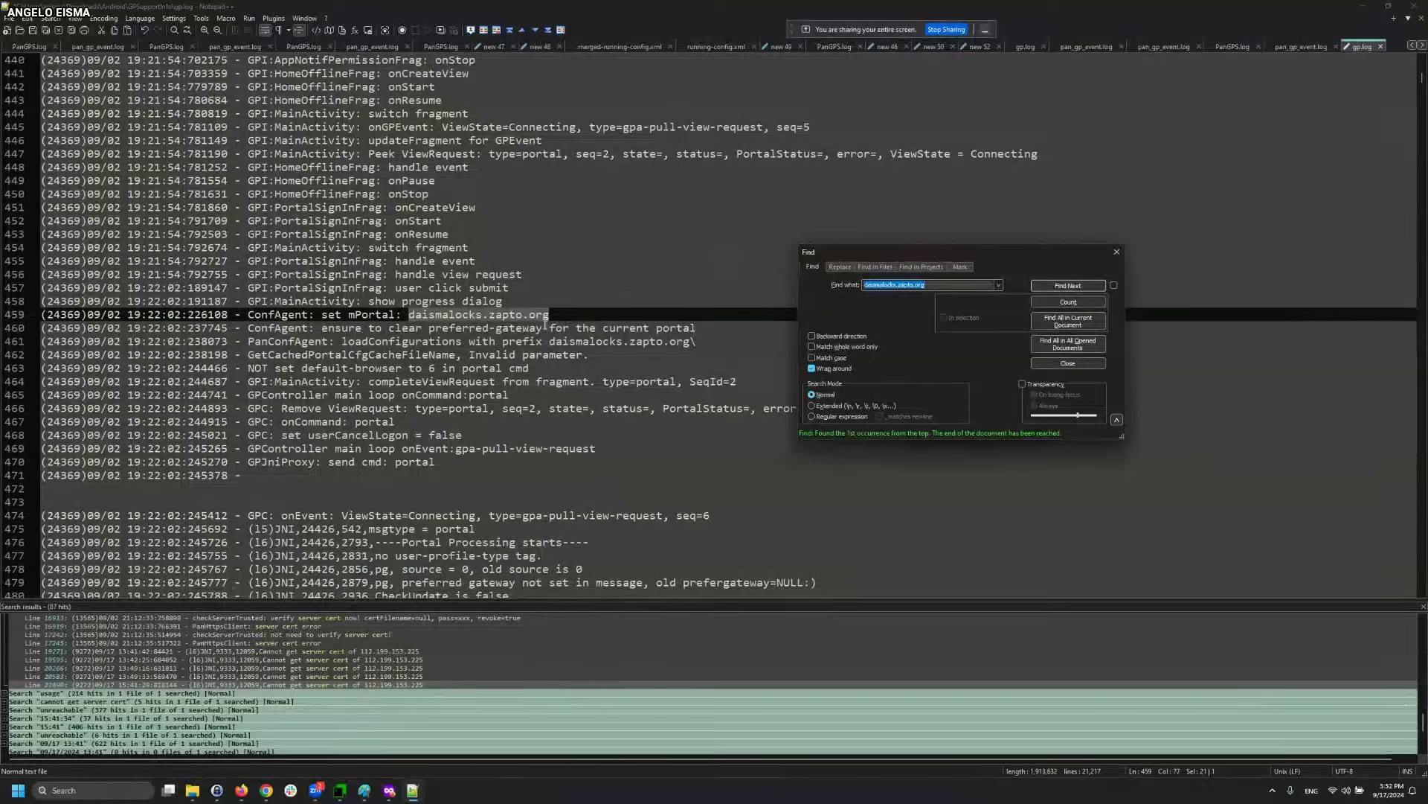
{"action": "key", "text": "alt+d"}
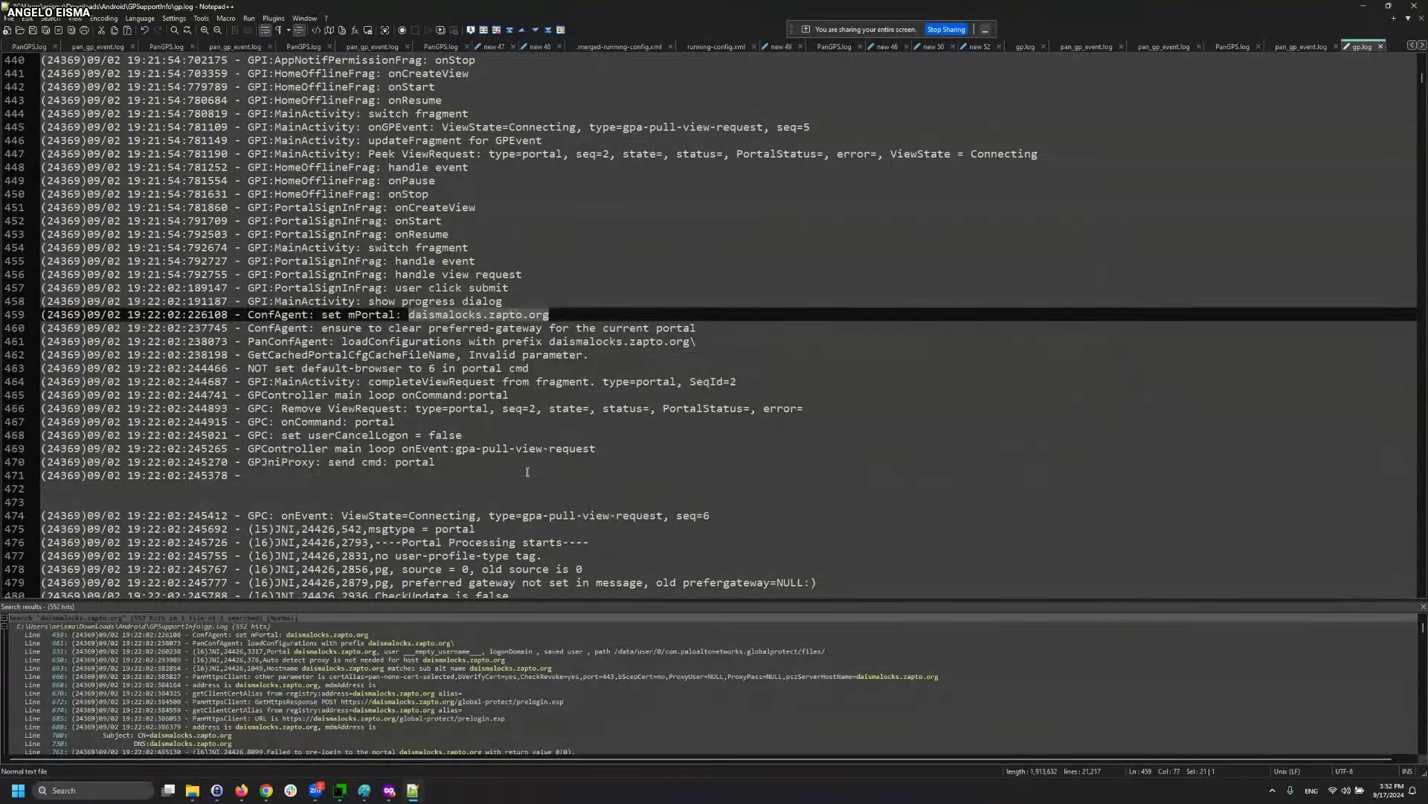
{"action": "key", "text": "F2"}
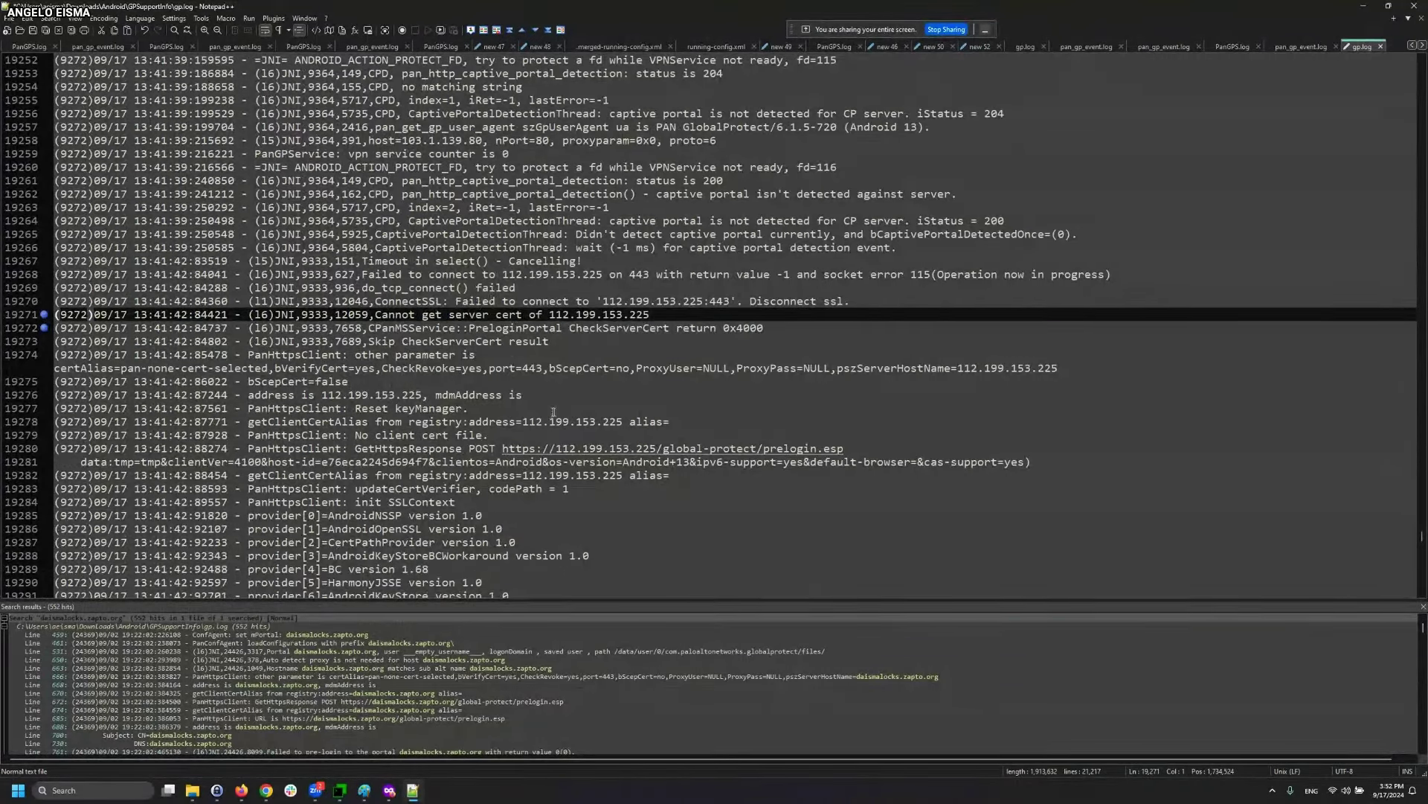
{"action": "left_click_drag", "start_coordinate": [650, 318], "coordinate": [548, 316]}
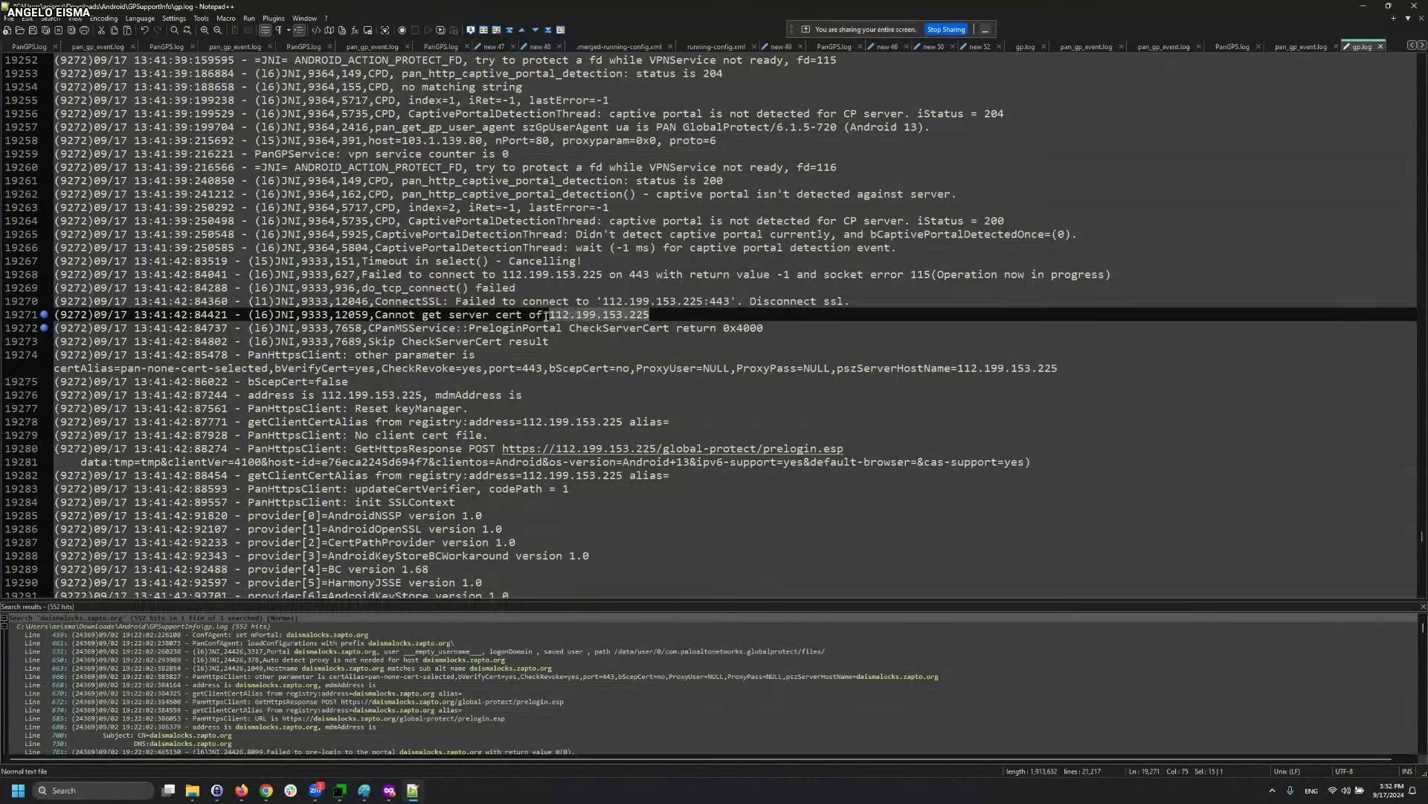
- Load daismalocks.zapto.org and inspect the PR_CONNECT_RESET_ERROR security details and help article
{"action": "key", "text": "alt+Tab"}
{"action": "left_click", "coordinate": [370, 32]}
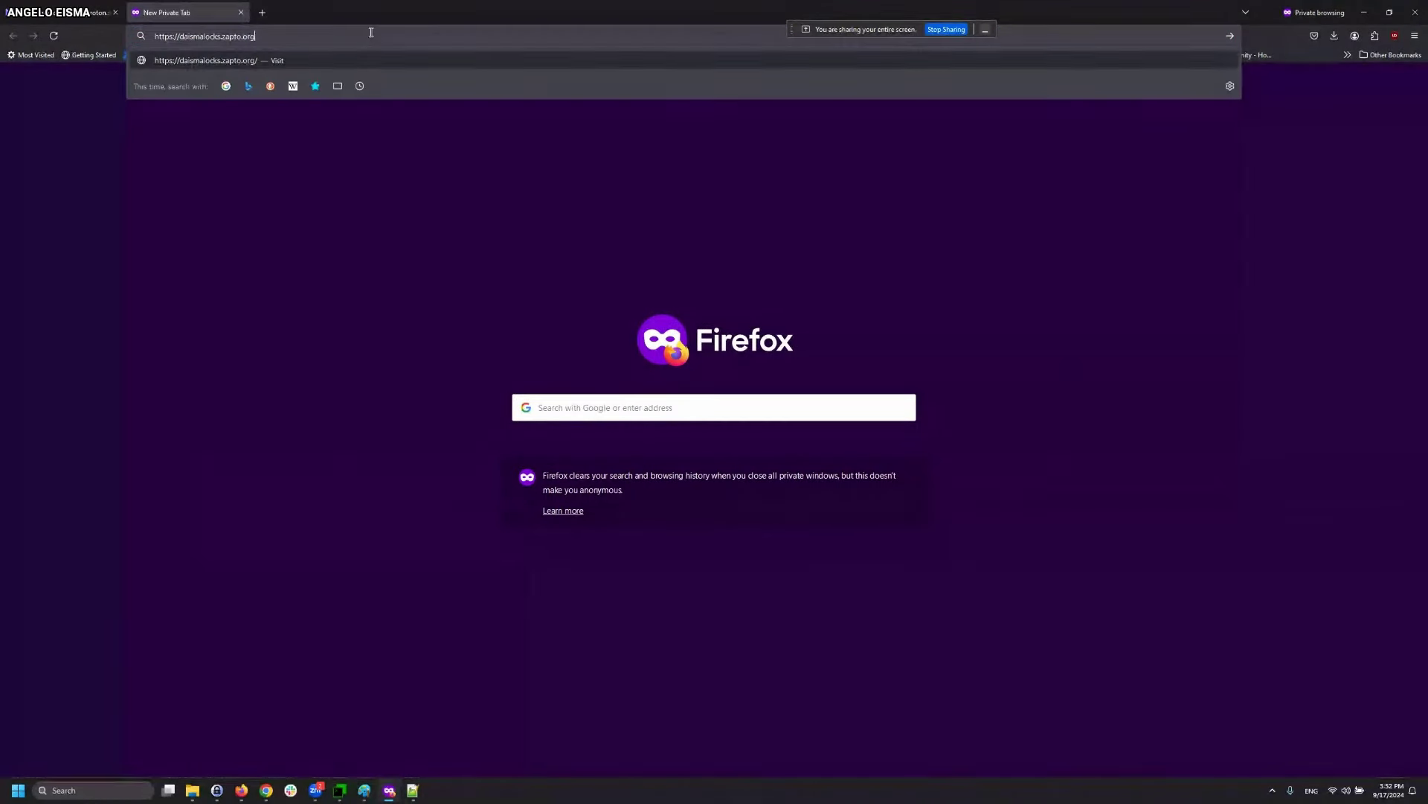
{"action": "key", "text": "Return"}
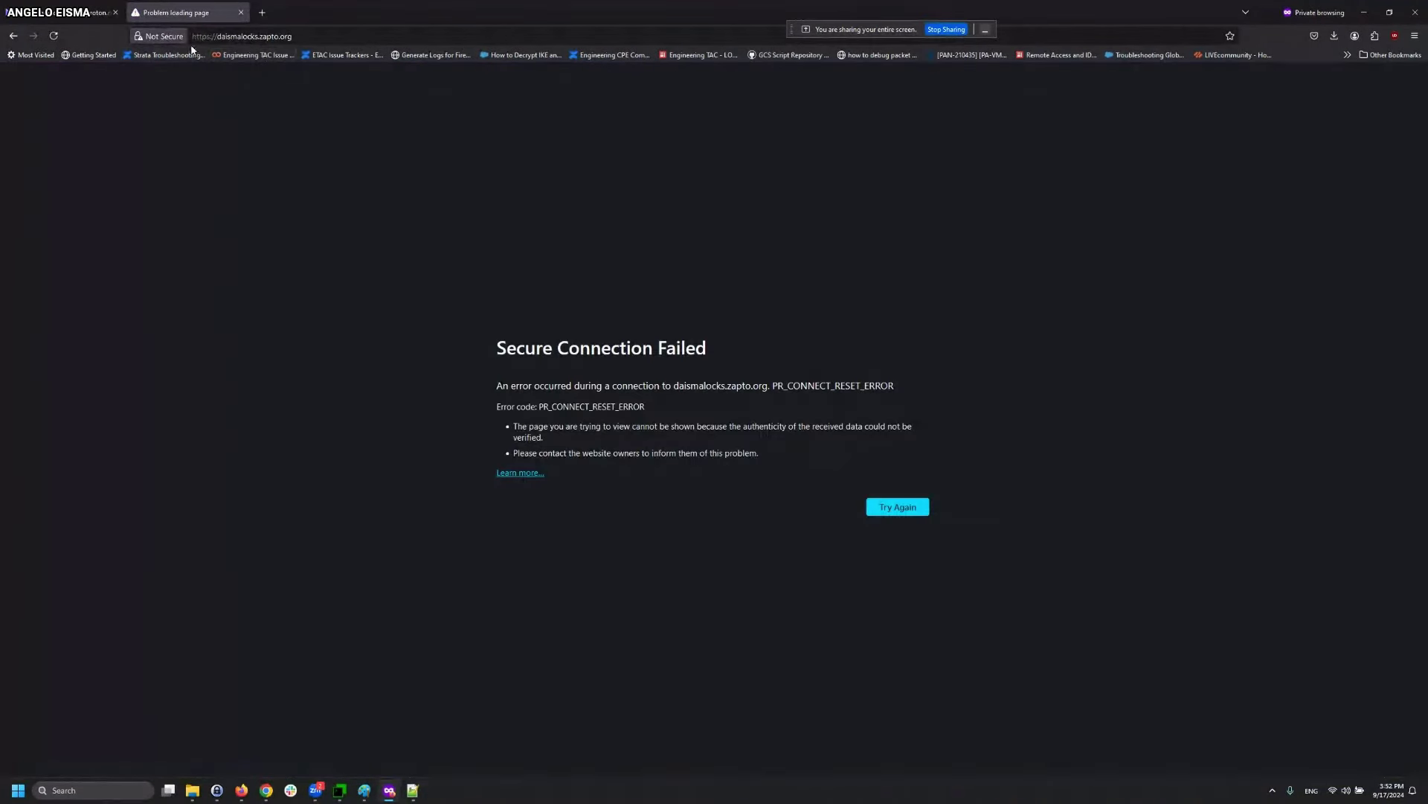
{"action": "left_click", "coordinate": [186, 37]}
{"action": "left_click", "coordinate": [194, 78]}
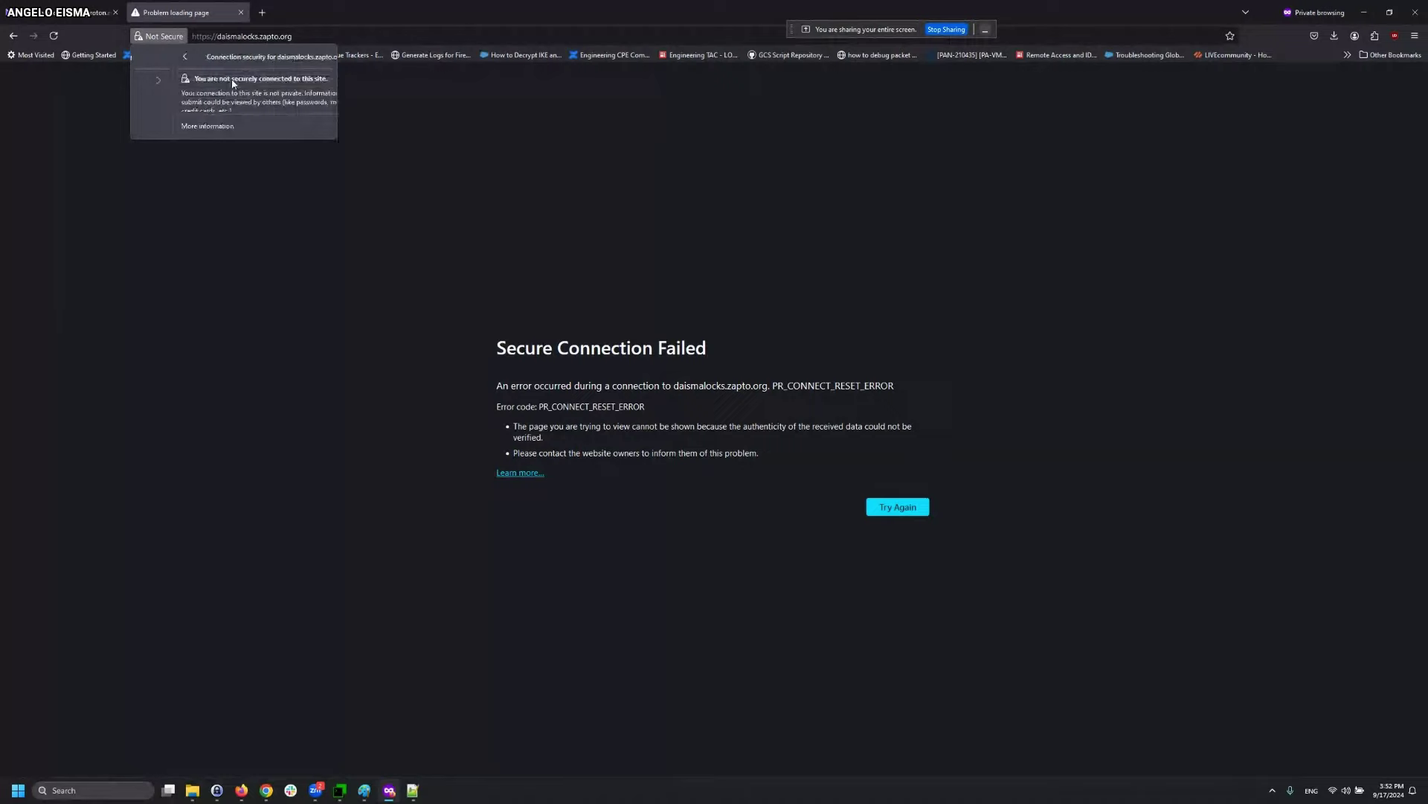
{"action": "left_click", "coordinate": [253, 145]}
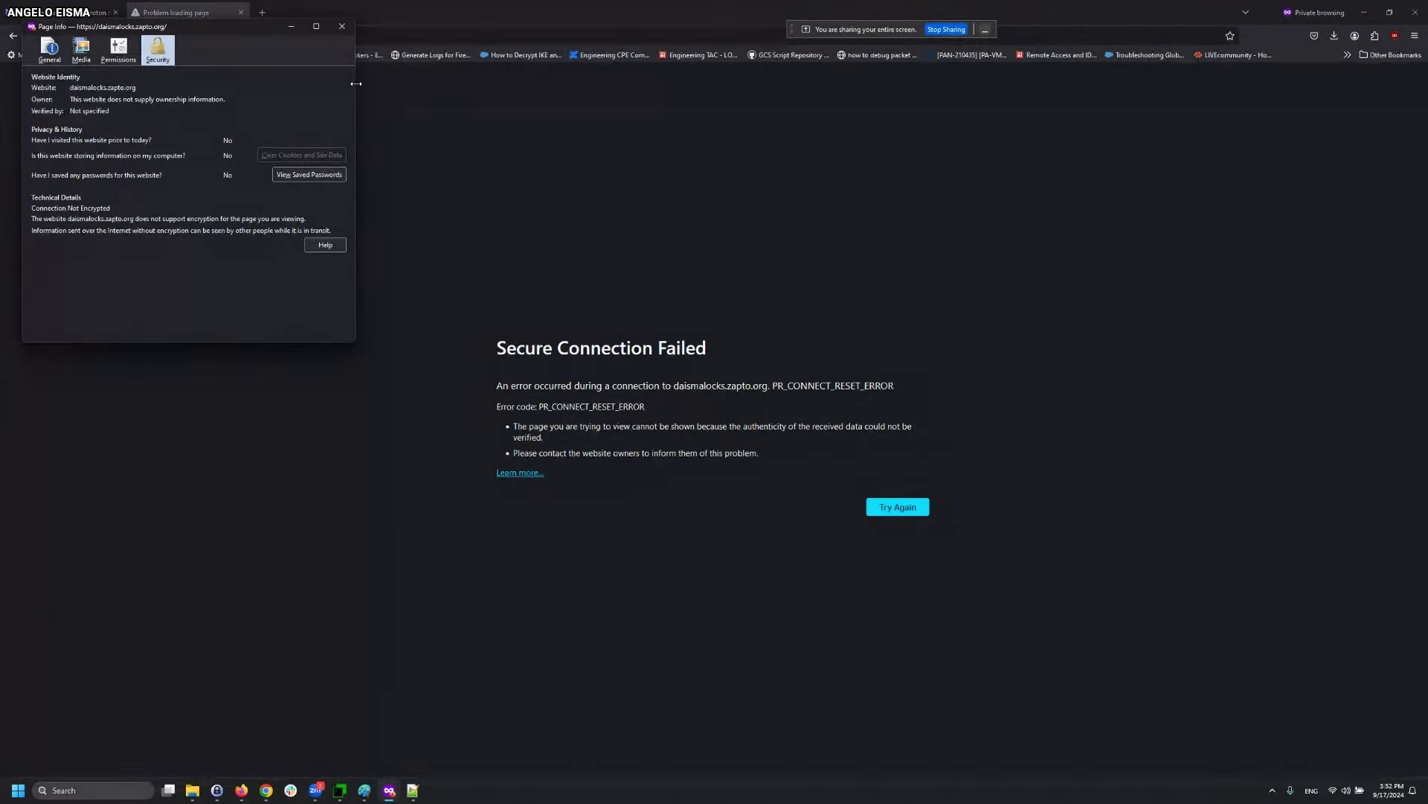
{"action": "left_click", "coordinate": [521, 473]}
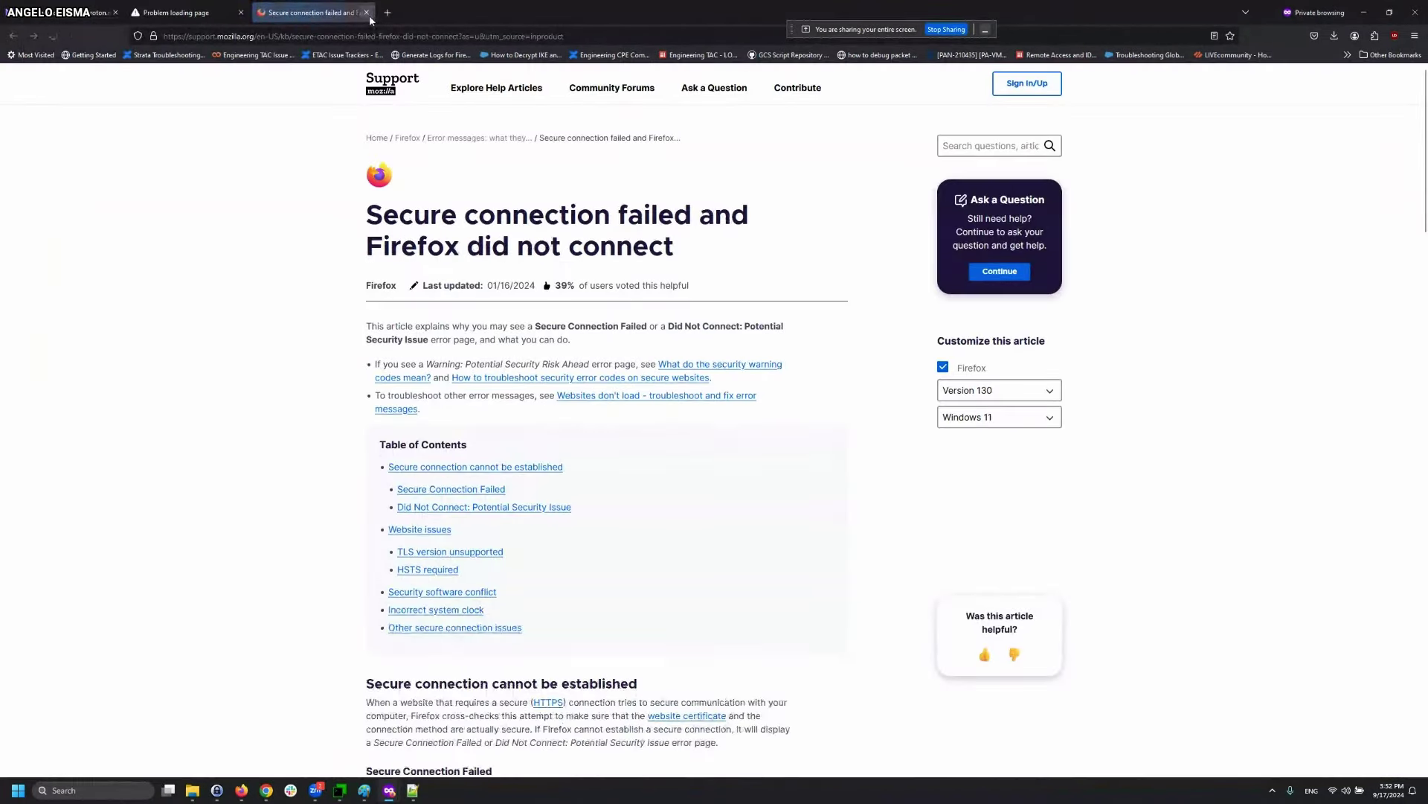
{"action": "left_click", "coordinate": [366, 13]}
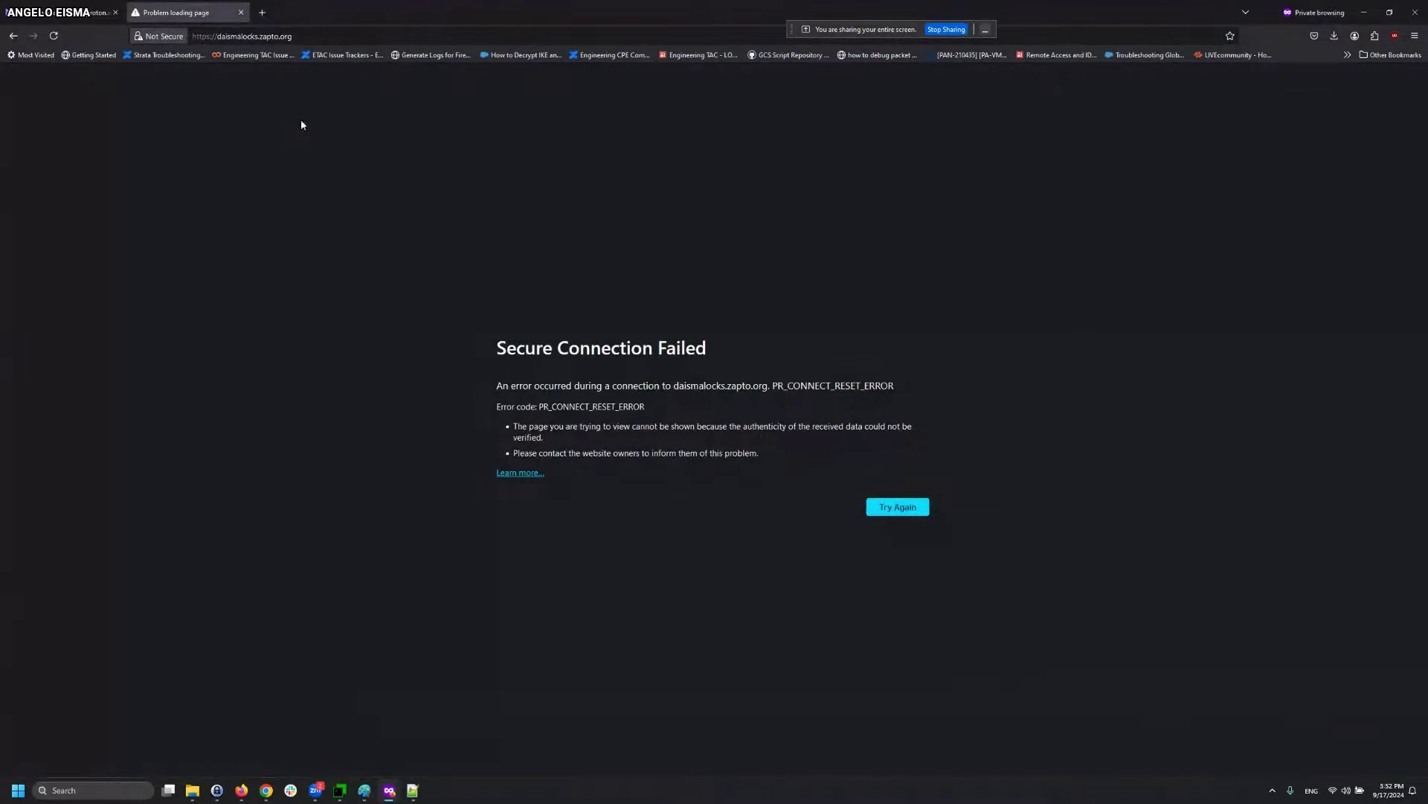
- Launch Command Prompt from the system search
{"action": "key", "text": "super"}
{"action": "type", "text": "cmd"}
{"action": "key", "text": "Return"}
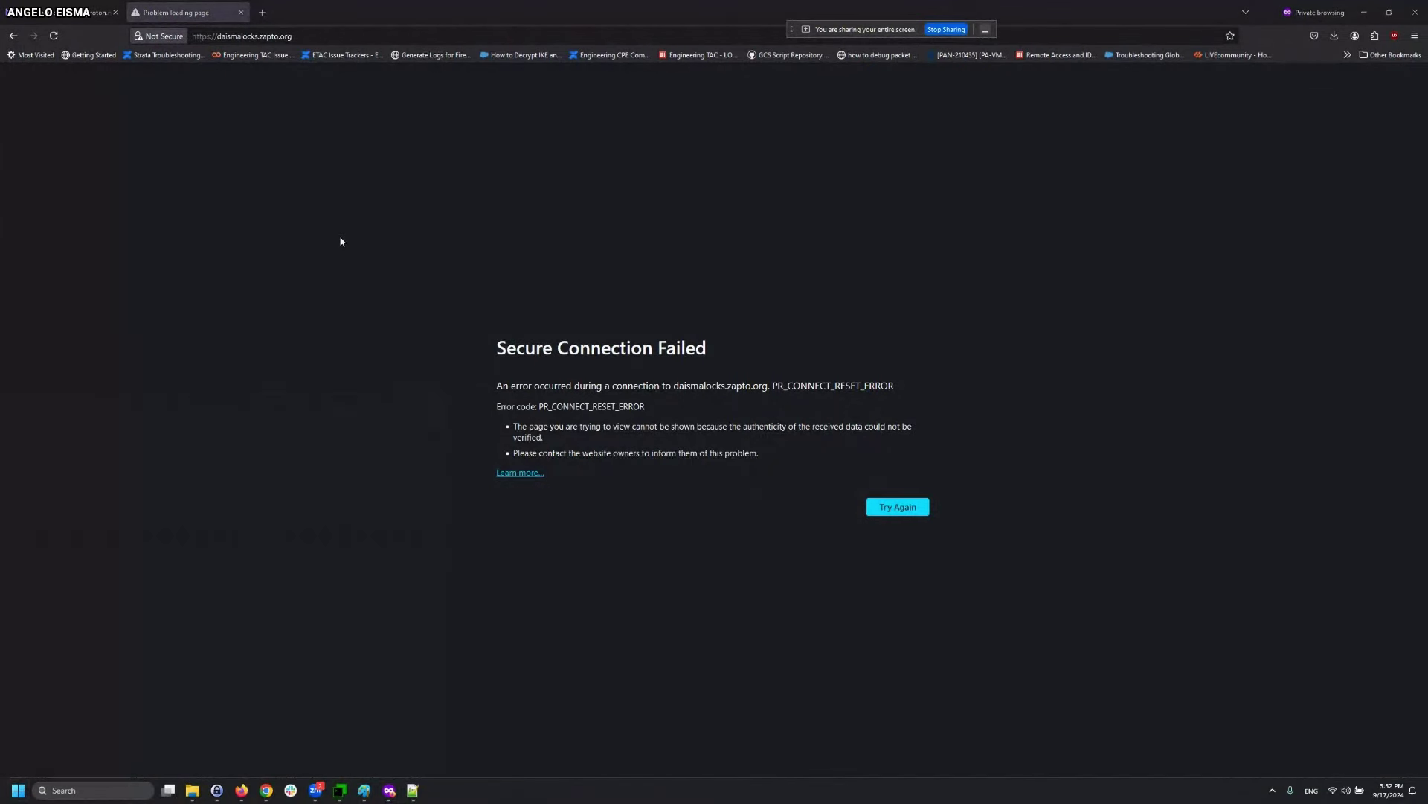
- Ping the portal hostname and copy its resolved IP 112.199.145.160
{"action": "type", "text": "ping"}
{"action": "type", "text": "daismalocks.zapto.org"}
{"action": "key", "text": "Return"}
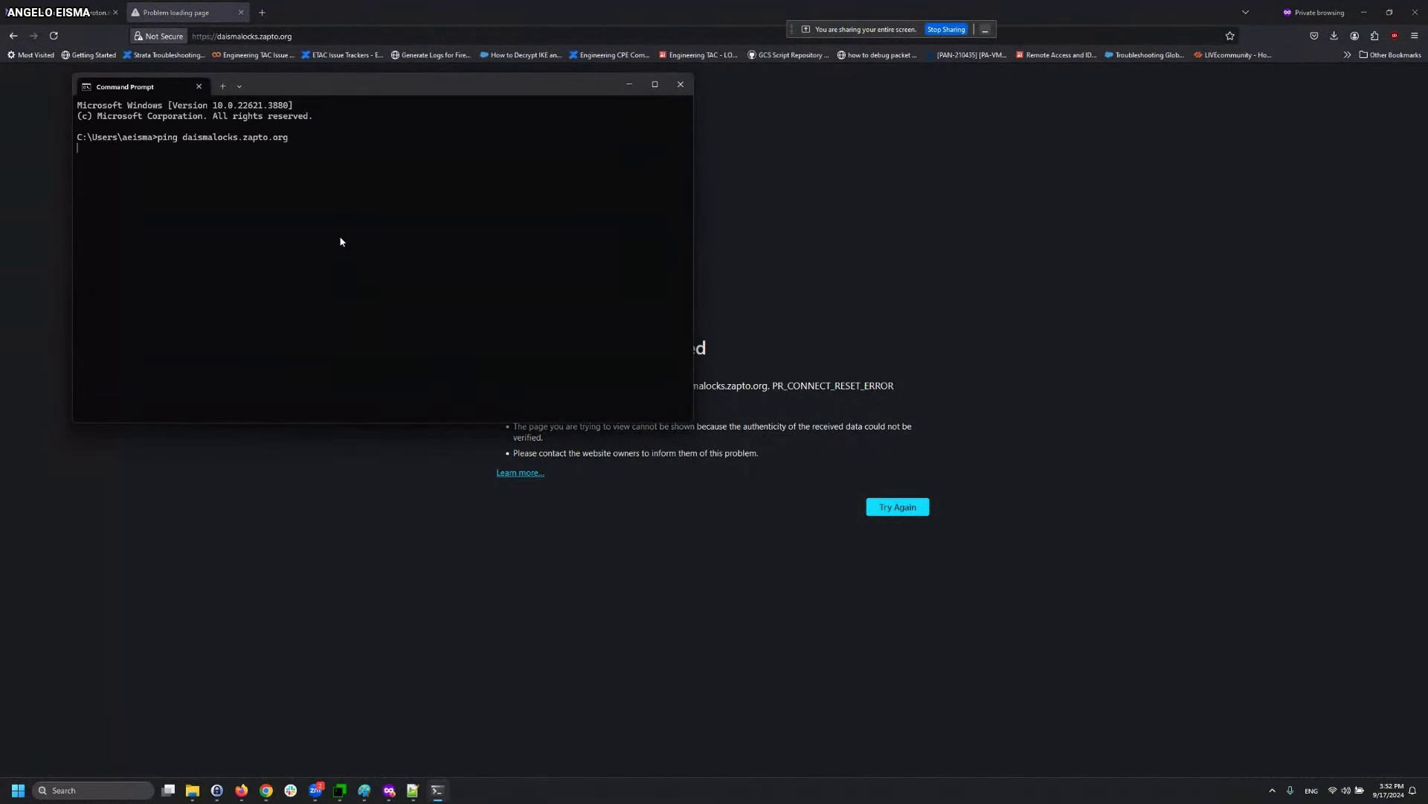
{"action": "key", "text": "ctrl+c"}
{"action": "left_click_drag", "start_coordinate": [232, 159], "coordinate": [295, 162]}
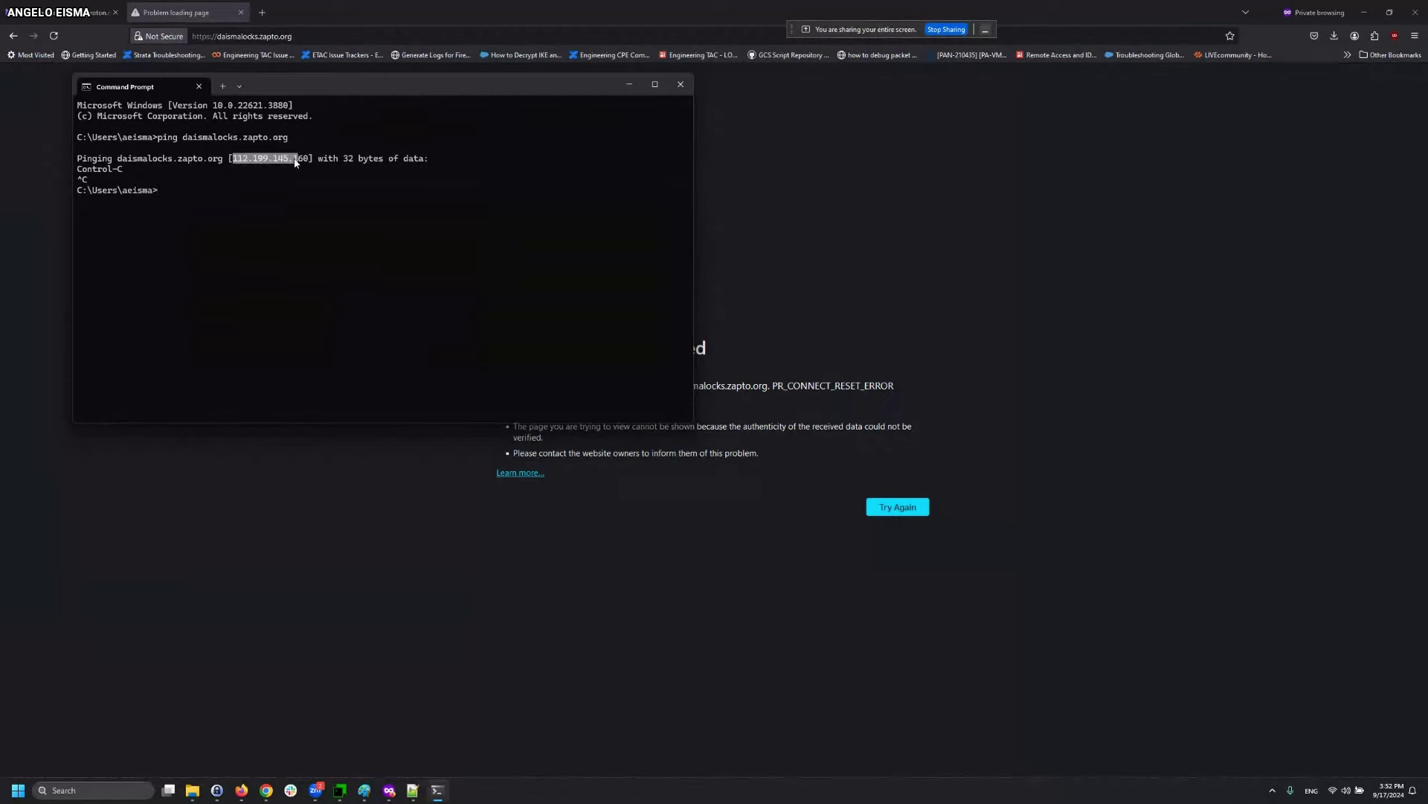
{"action": "key", "text": "ctrl+c"}
- Launch Wireshark, skip the update prompt, and start a Wi-Fi capture filtered to 'host 112.199.145.160'
{"action": "key", "text": "super"}
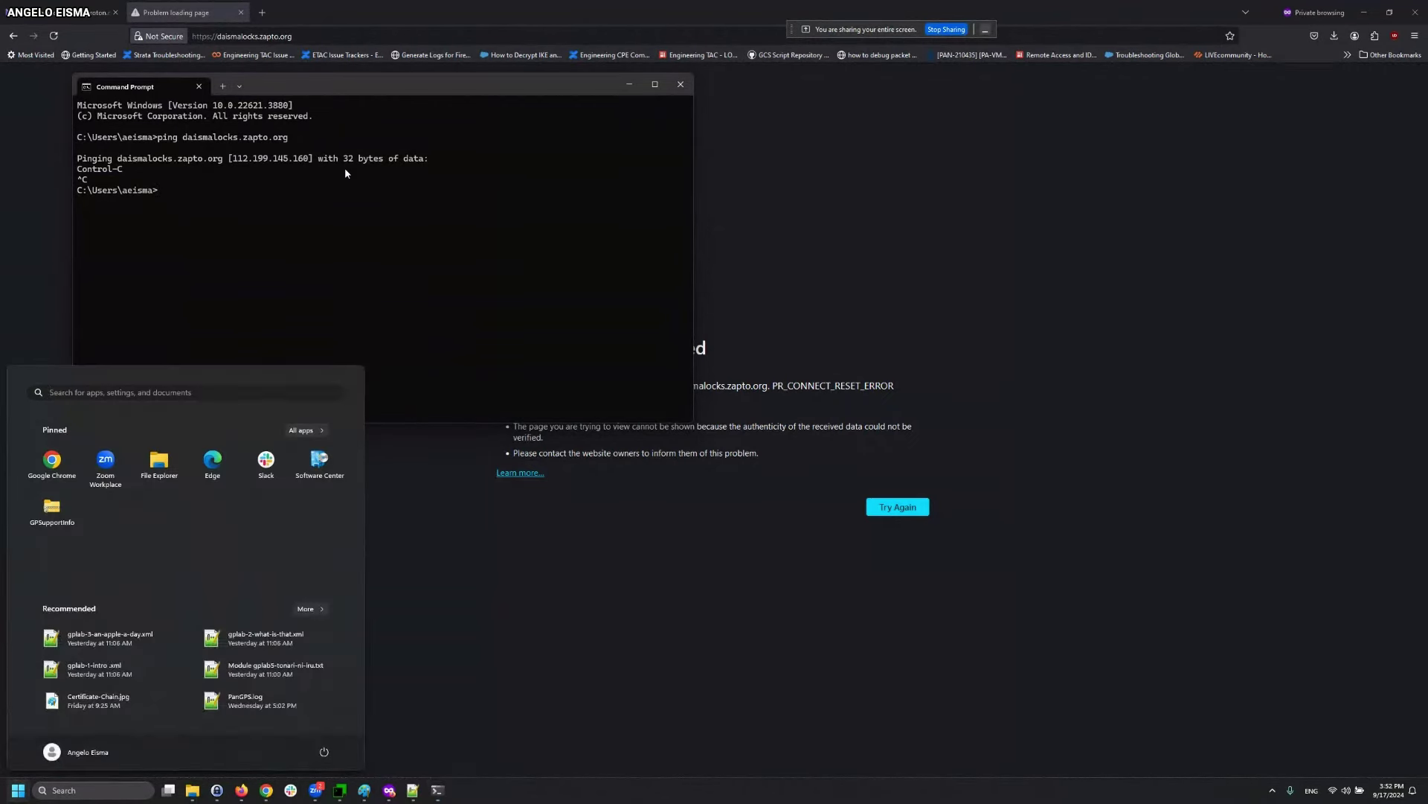
{"action": "type", "text": "wireshark"}
{"action": "key", "text": "Return"}
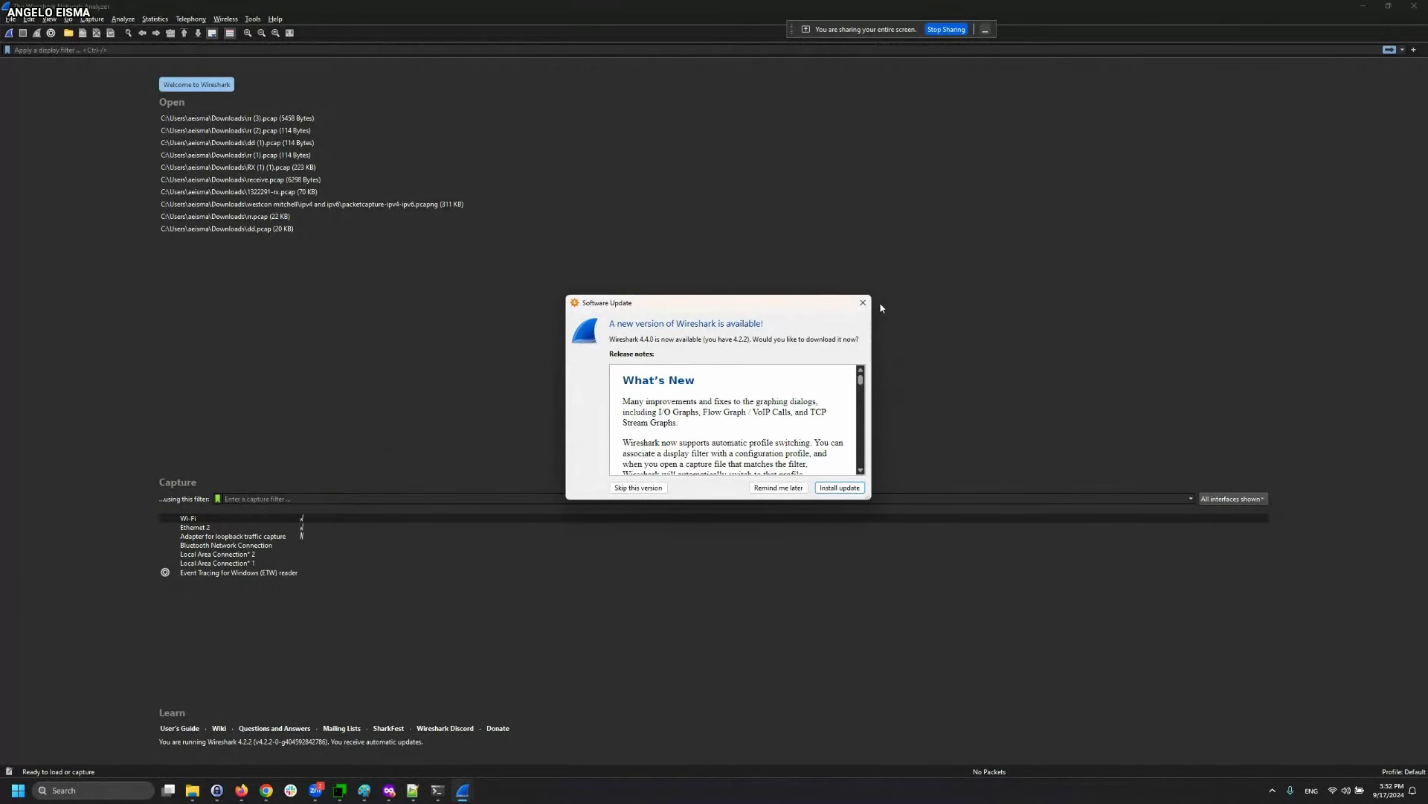
{"action": "left_click", "coordinate": [863, 303]}
{"action": "left_click", "coordinate": [449, 501]}
{"action": "type", "text": "host 112.199.145.160"}
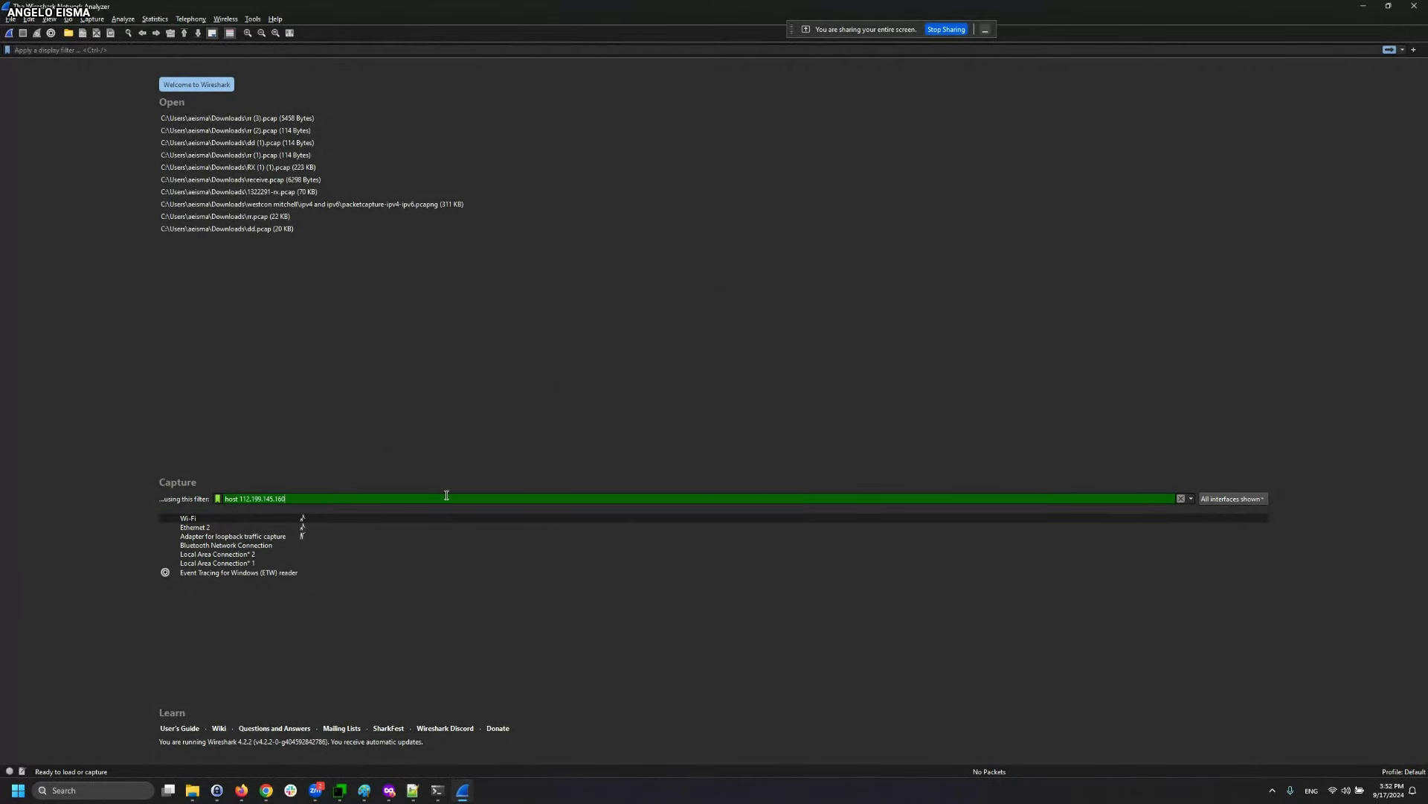
{"action": "key", "text": "Return"}
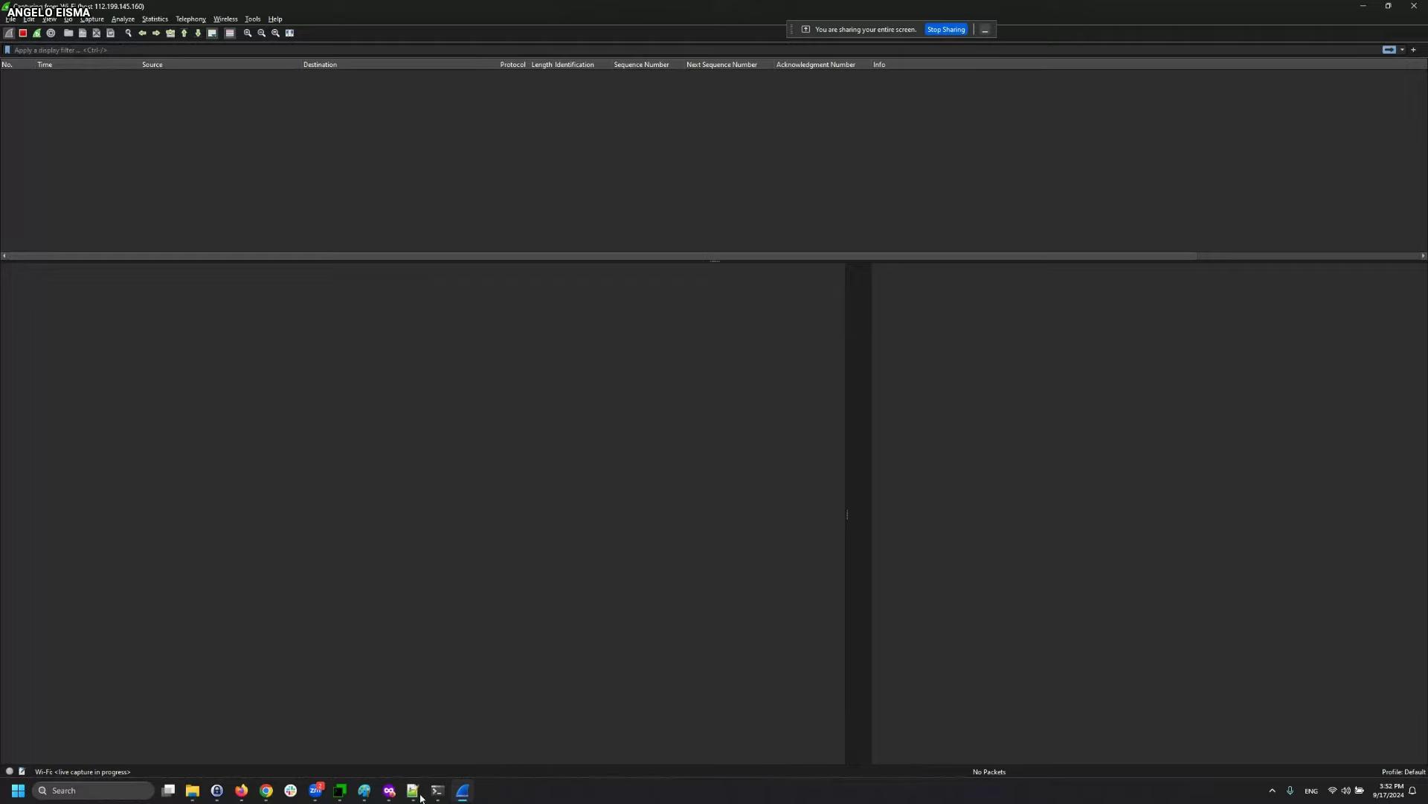
- Close the Page Info window, reload the portal page, and bring up Chrome with a new tab
{"action": "mouse_move", "coordinate": [389, 790]}
{"action": "left_click", "coordinate": [444, 726]}
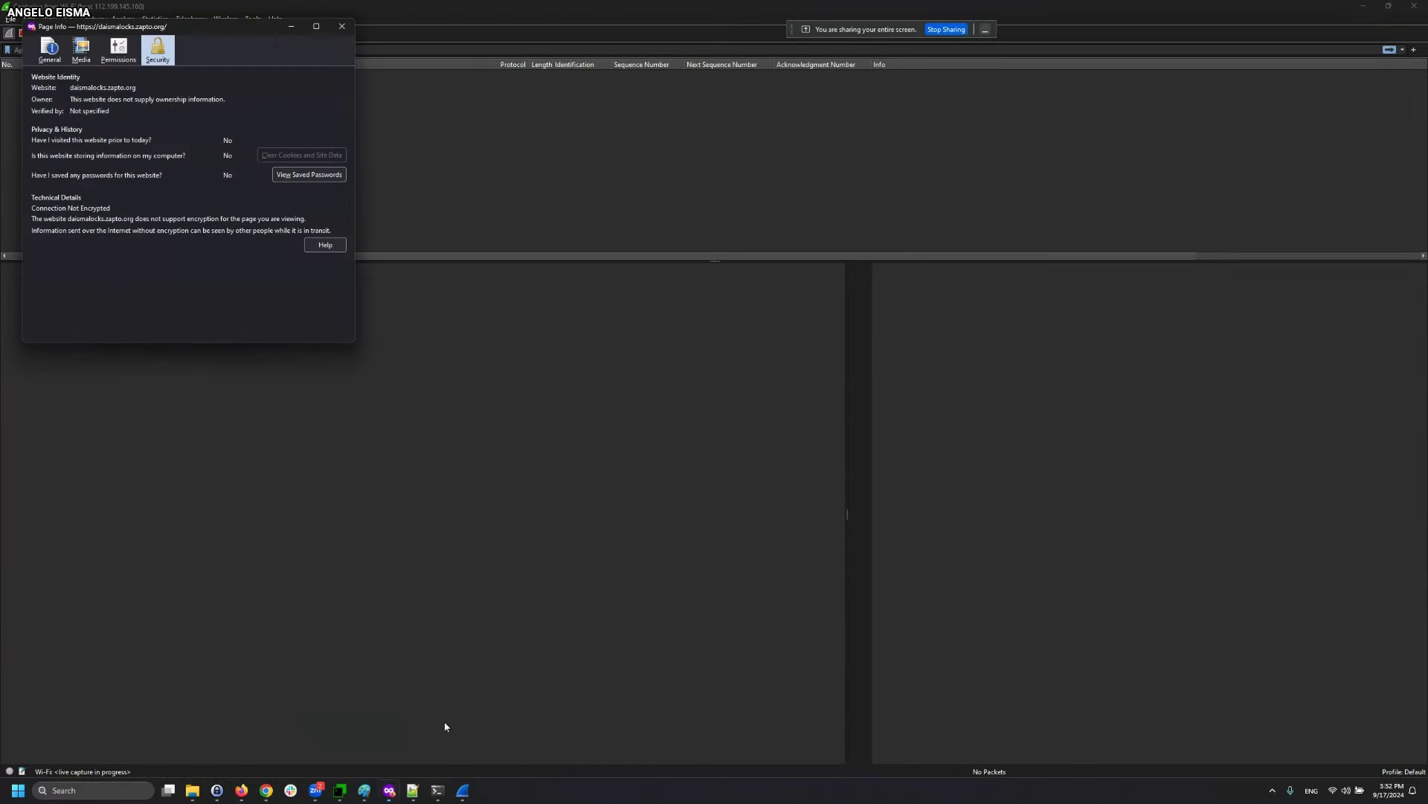
{"action": "left_click", "coordinate": [342, 26]}
{"action": "left_click", "coordinate": [421, 733]}
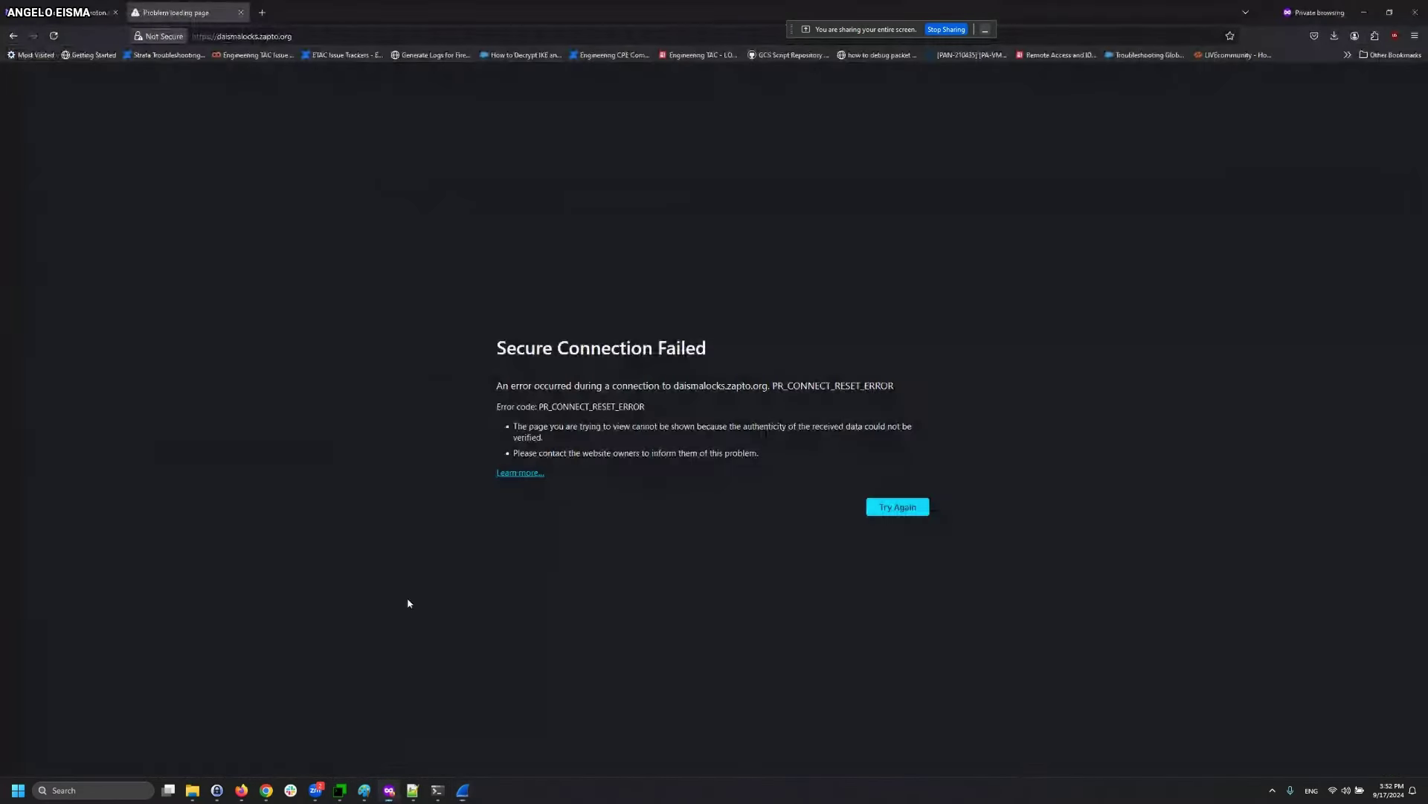
{"action": "left_click", "coordinate": [390, 36]}
{"action": "key", "text": "Return"}
{"action": "left_click", "coordinate": [462, 790]}
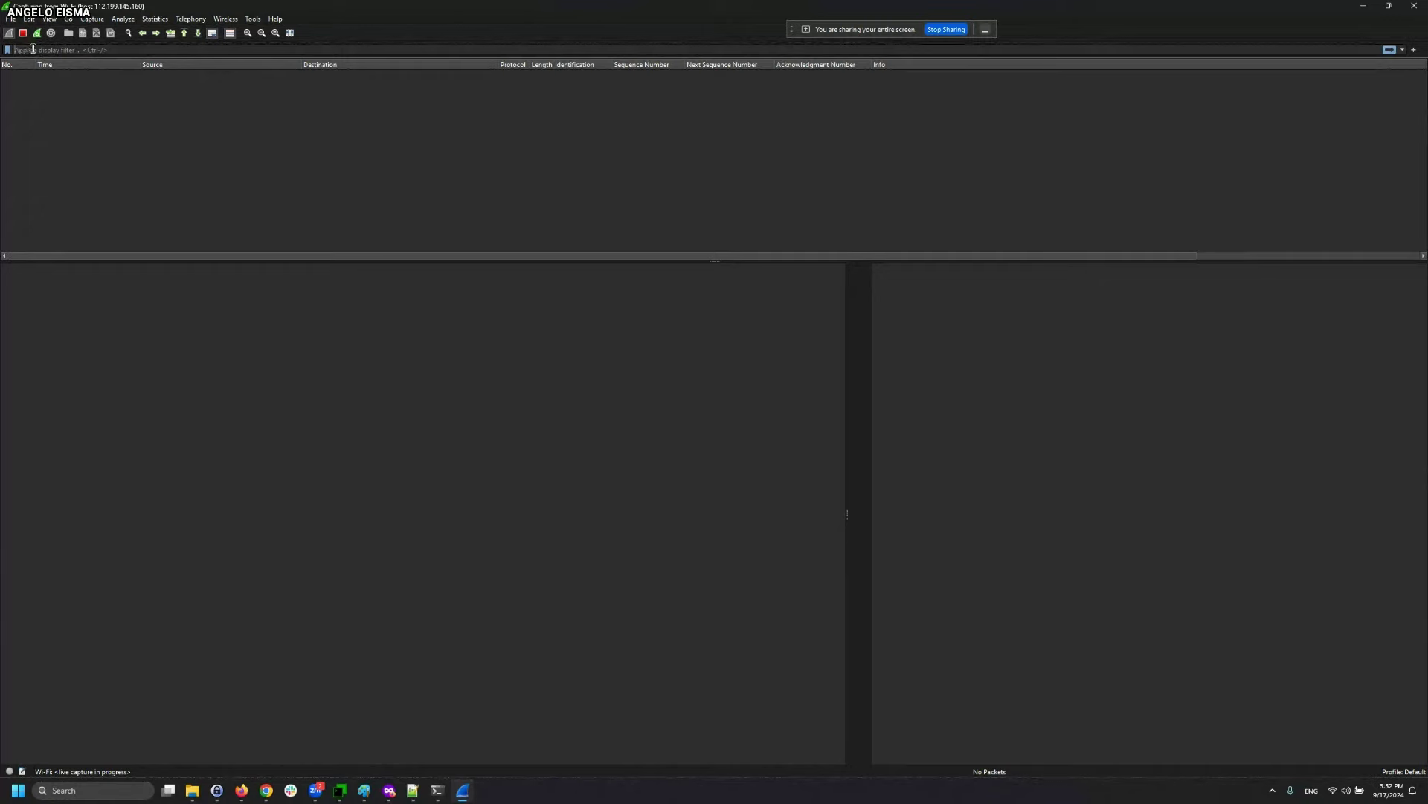
{"action": "left_click", "coordinate": [266, 790]}
{"action": "key", "text": "ctrl+t"}
{"action": "key", "text": "ctrl+shift+n"}
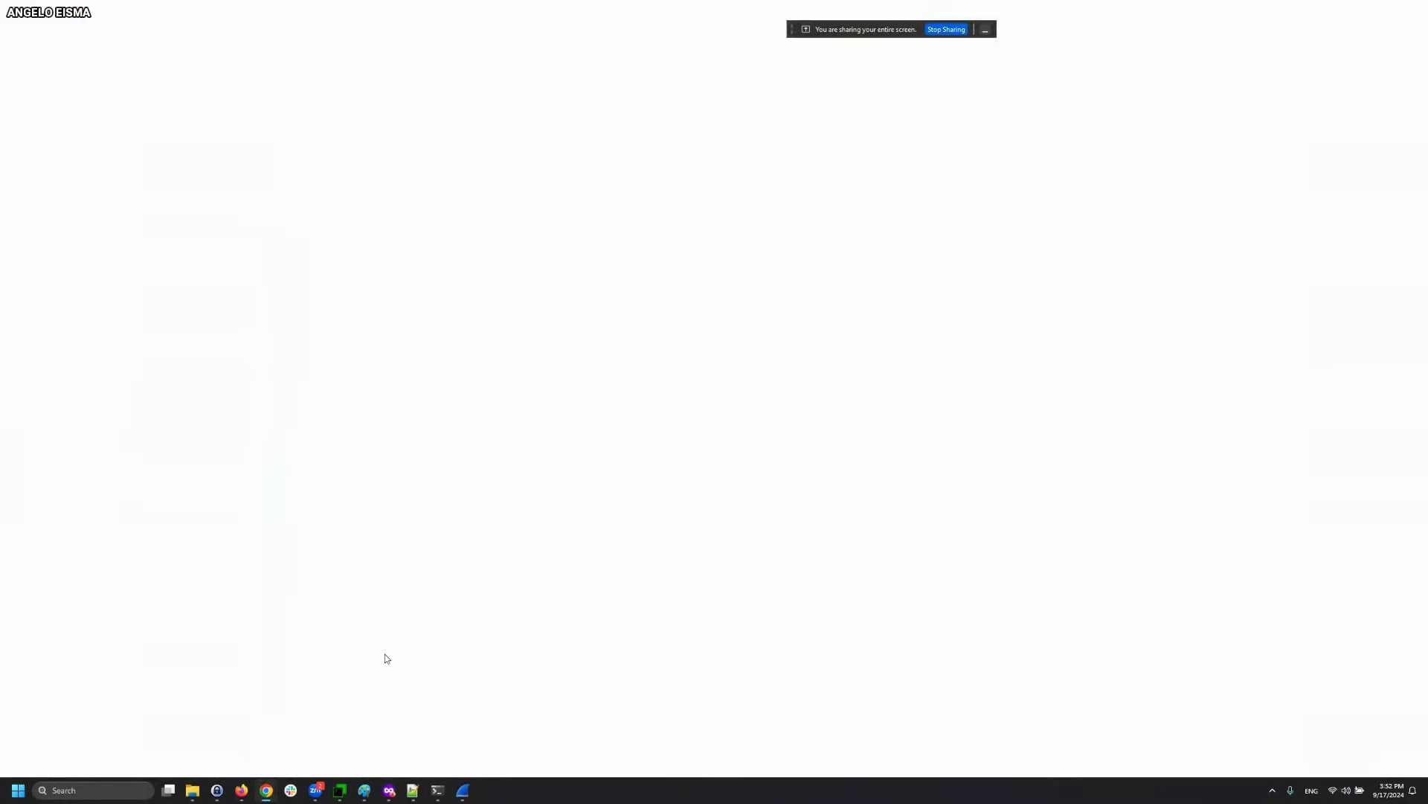
{"action": "type", "text": "https://daisma"}
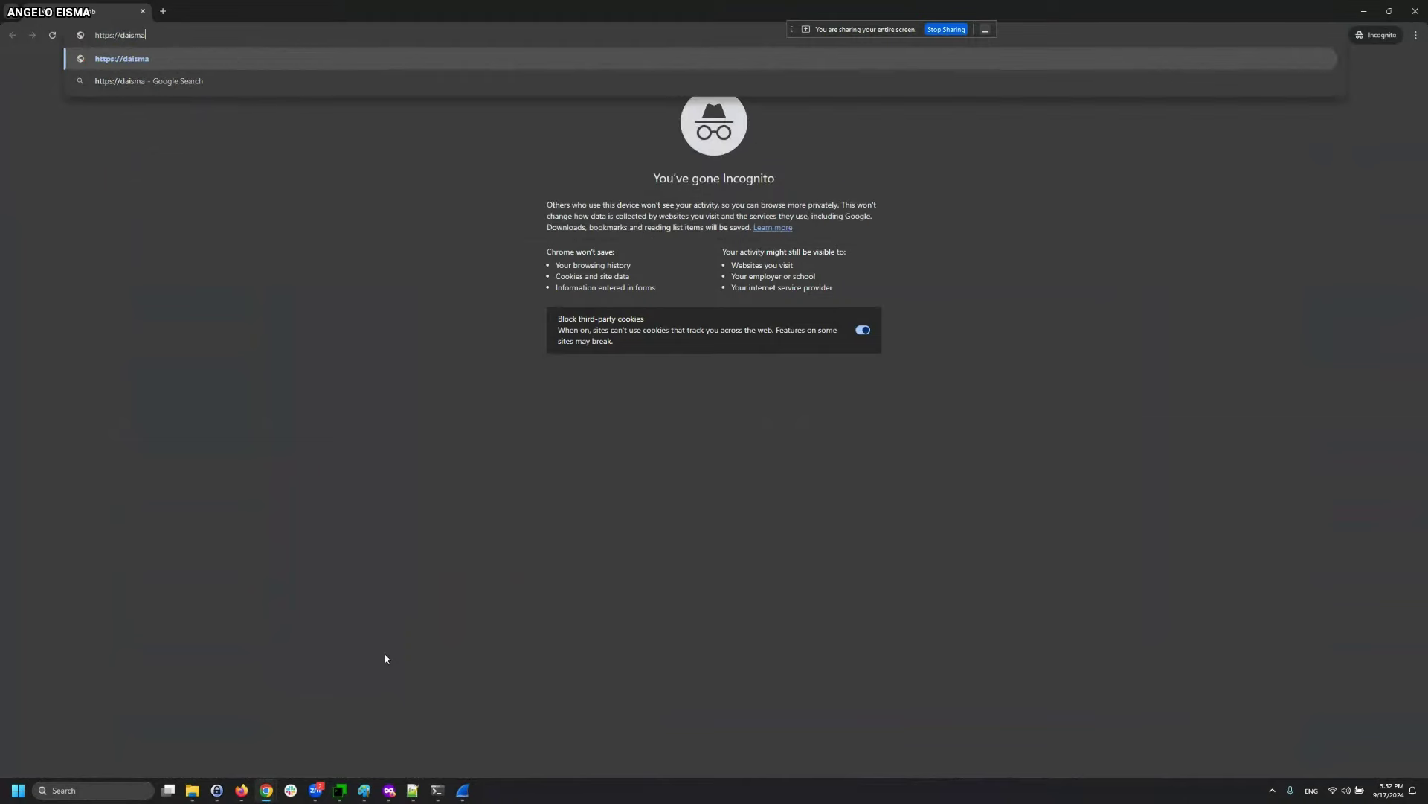
{"action": "type", "text": "locks.zapto.org"}
{"action": "key", "text": "Return"}
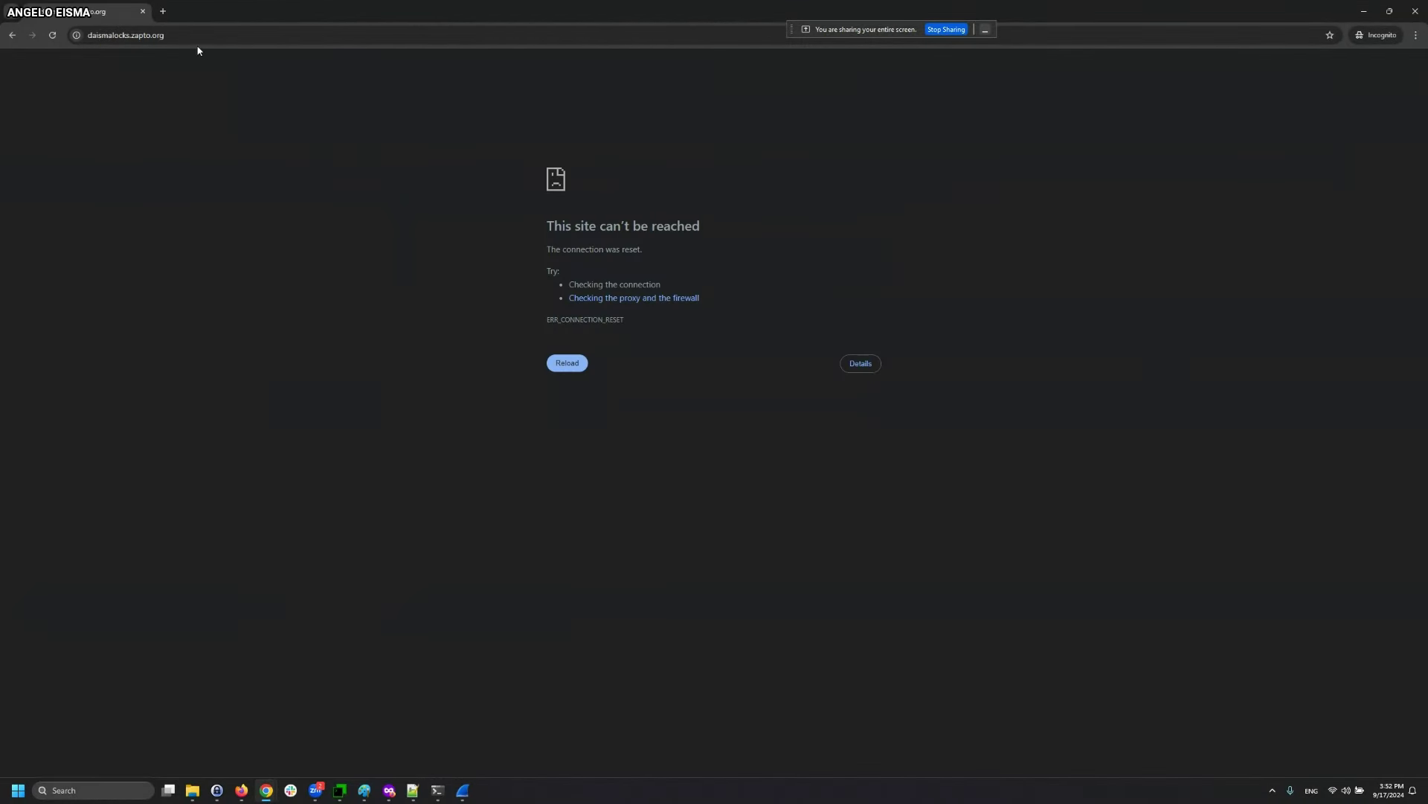
{"action": "left_click", "coordinate": [192, 36]}
{"action": "left_click", "coordinate": [192, 36]}
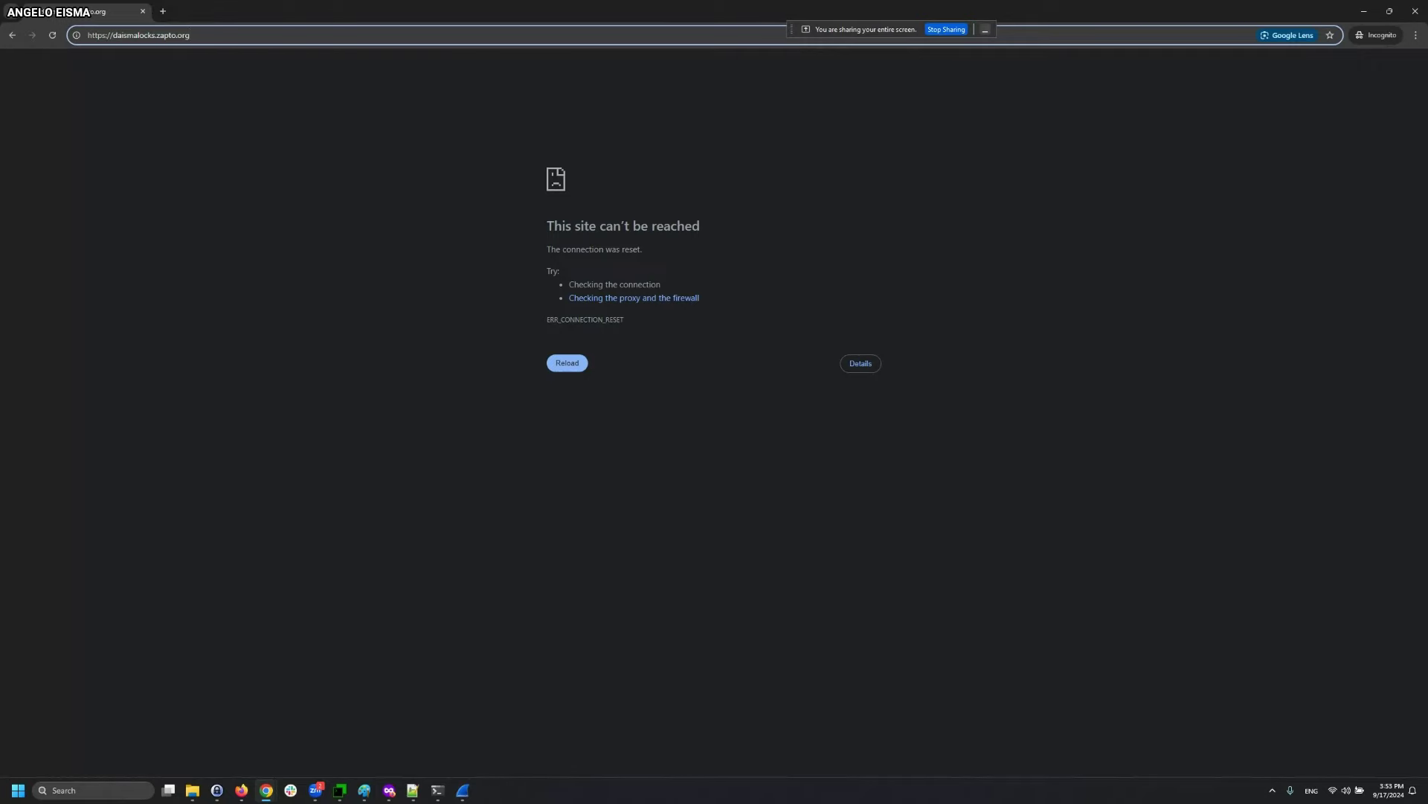
- Rerun the ping to the portal in Command Prompt, then check the incognito address bar
{"action": "left_click", "coordinate": [437, 790]}
{"action": "key", "text": "Up"}
{"action": "key", "text": "Return"}
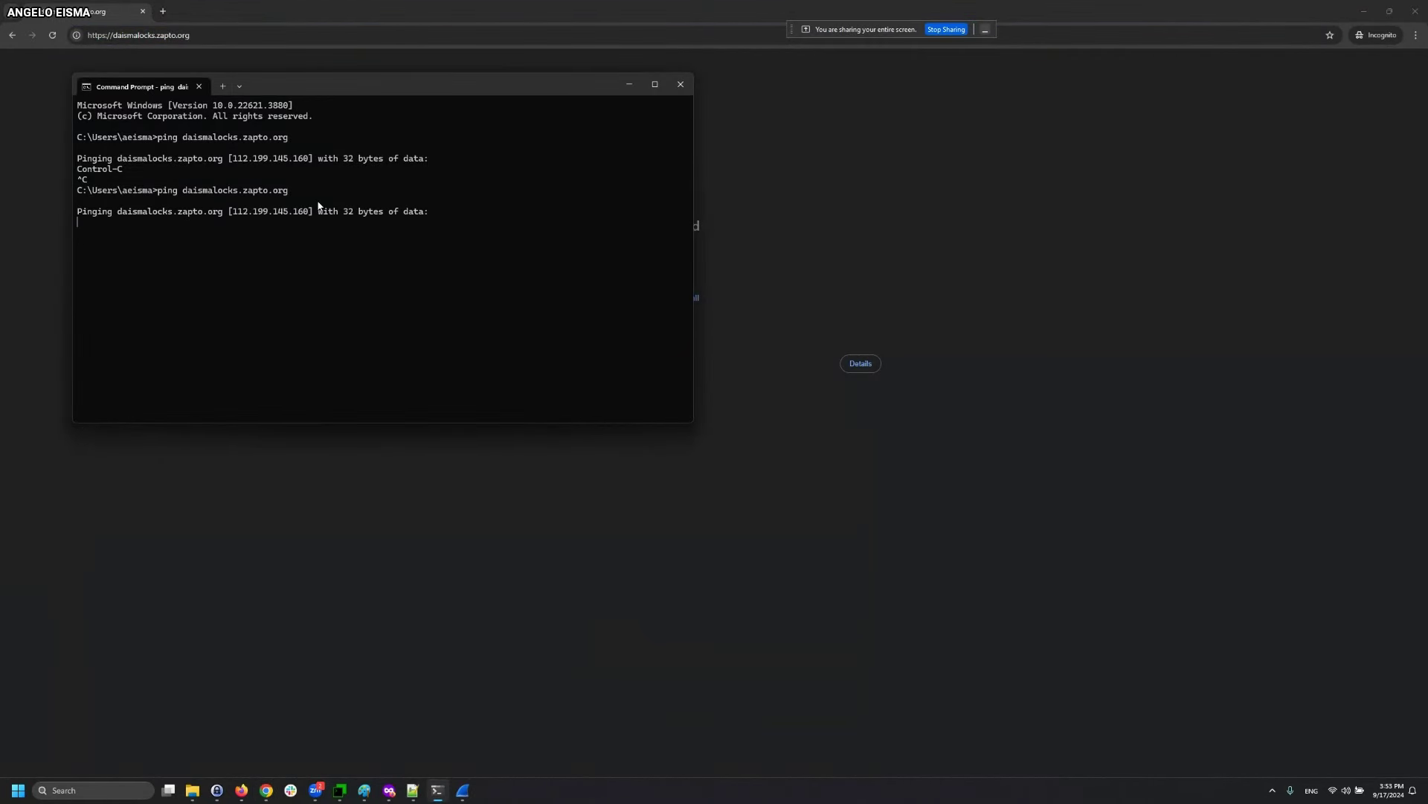
{"action": "key", "text": "ctrl+c"}
{"action": "double_click", "coordinate": [236, 37]}
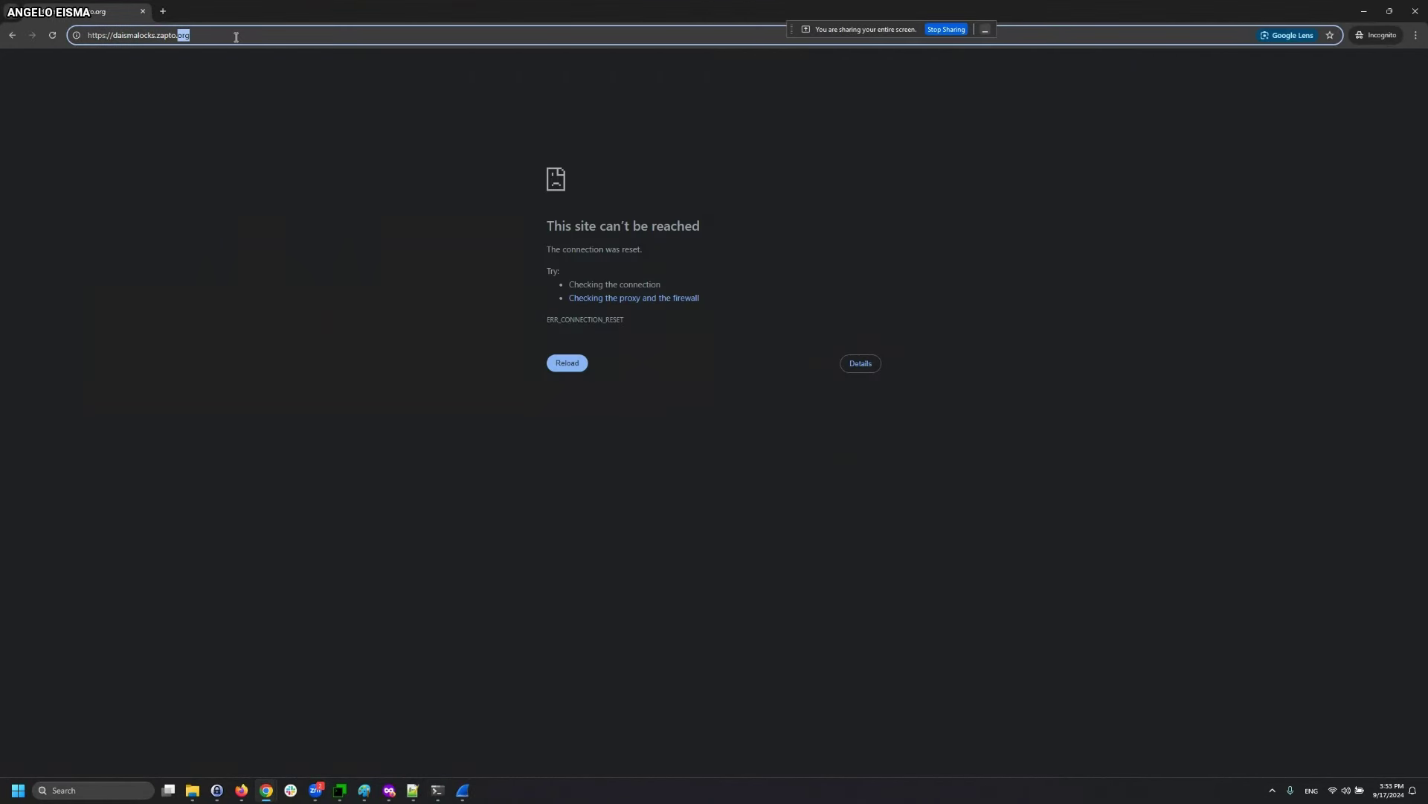
{"action": "left_click", "coordinate": [236, 37]}
{"action": "left_click", "coordinate": [296, 142]}
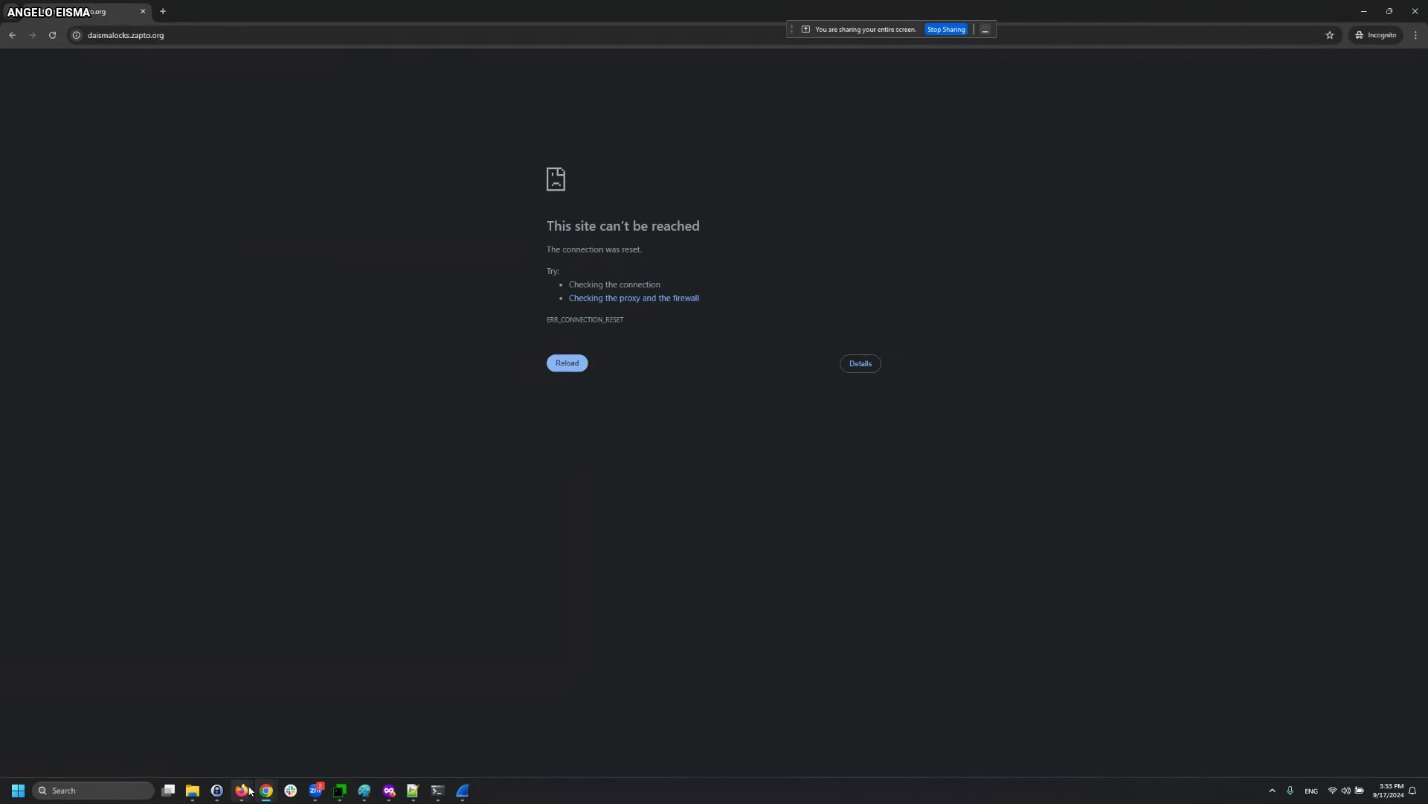
- Check Firefox's Secure Connection Failed page, its connection security details and Learn more article
{"action": "left_click", "coordinate": [389, 792]}
{"action": "left_click", "coordinate": [280, 37]}
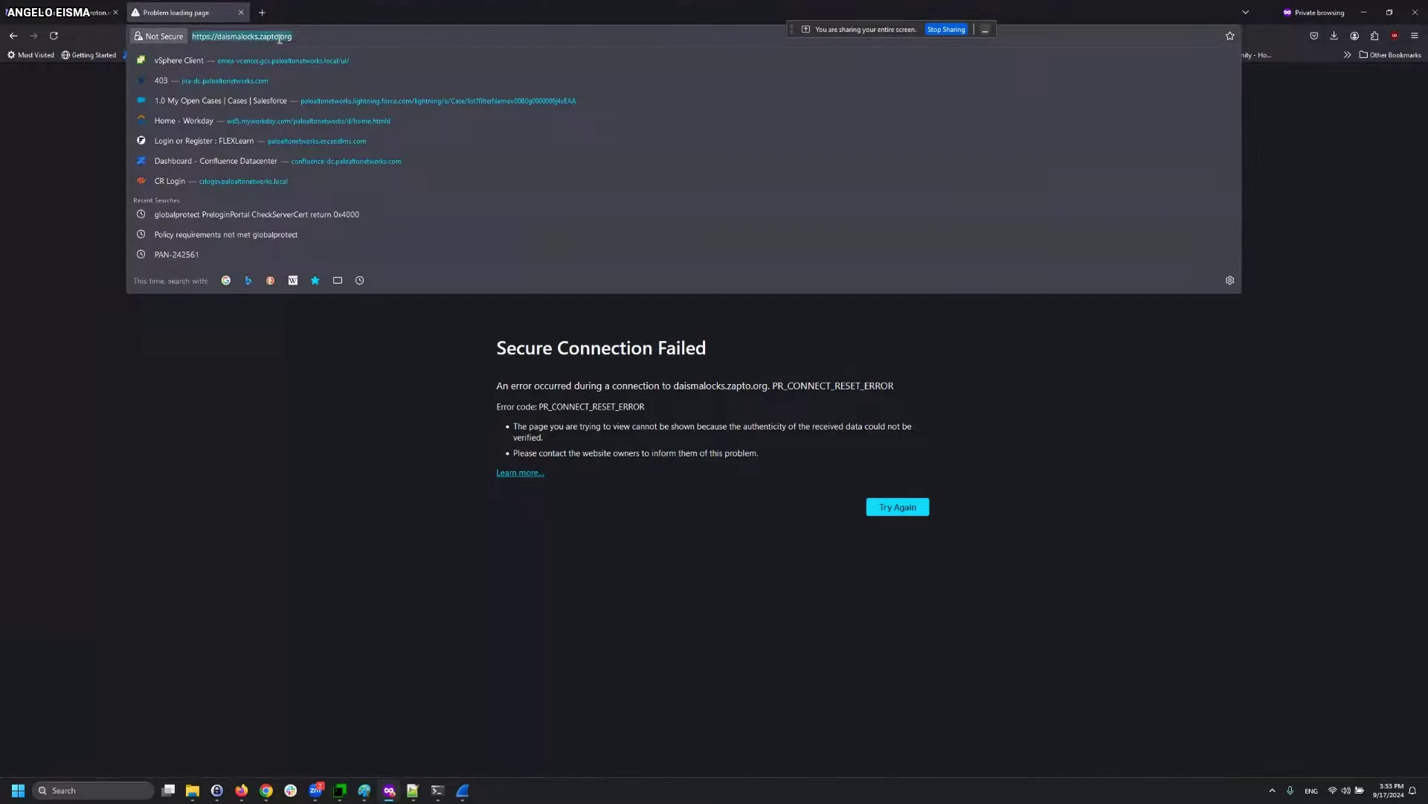
{"action": "key", "text": "Escape"}
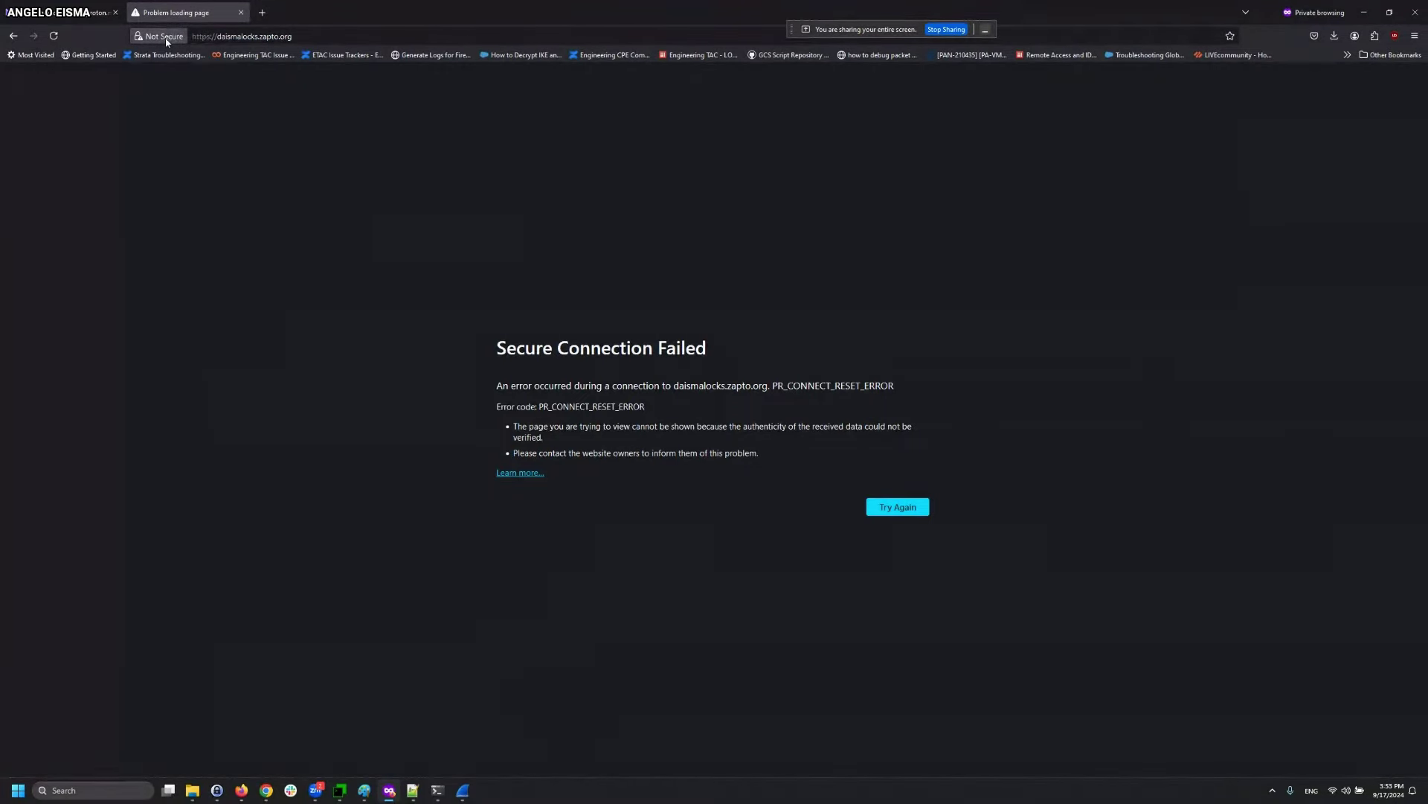
{"action": "left_click", "coordinate": [159, 36]}
{"action": "left_click", "coordinate": [675, 353]}
{"action": "left_click", "coordinate": [520, 472]}
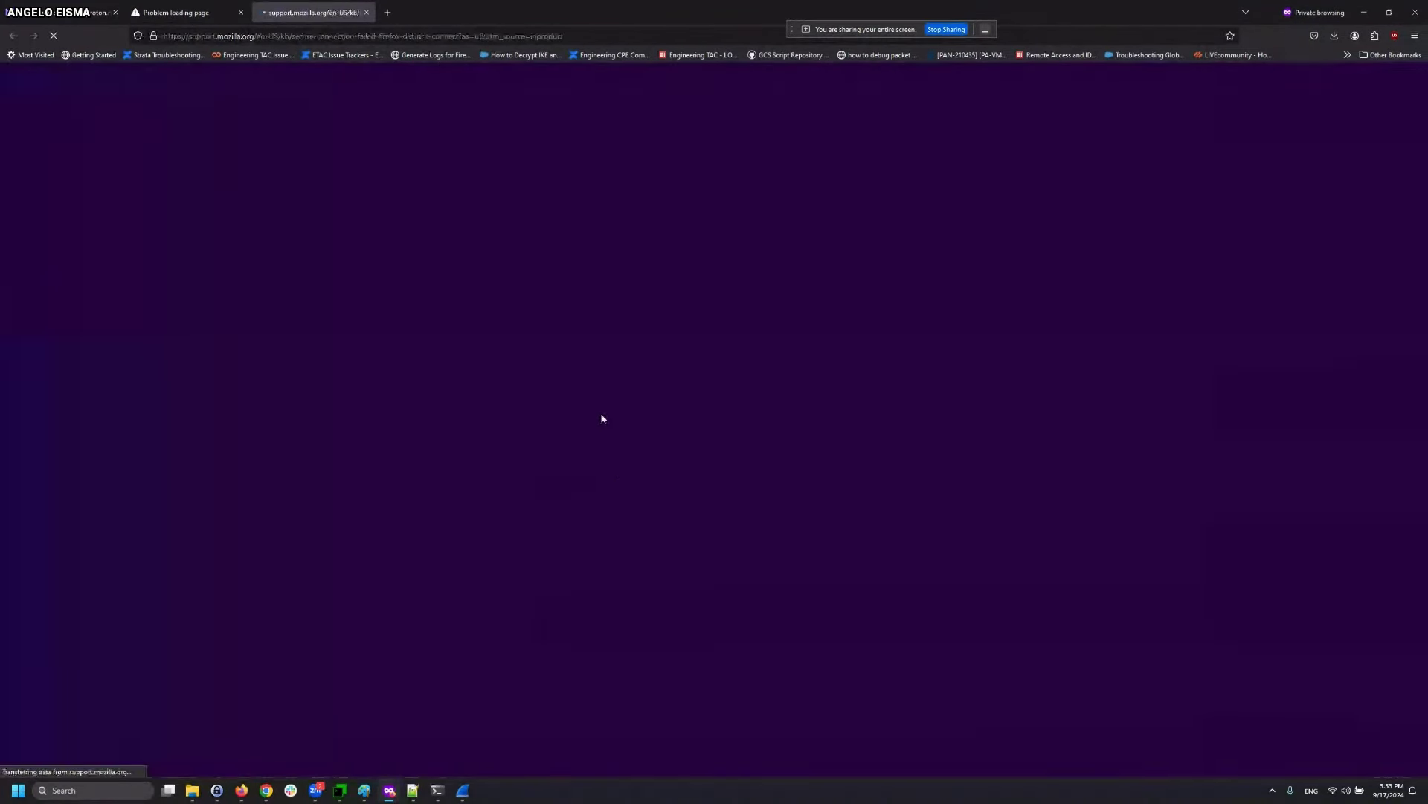
{"action": "left_click", "coordinate": [367, 12]}
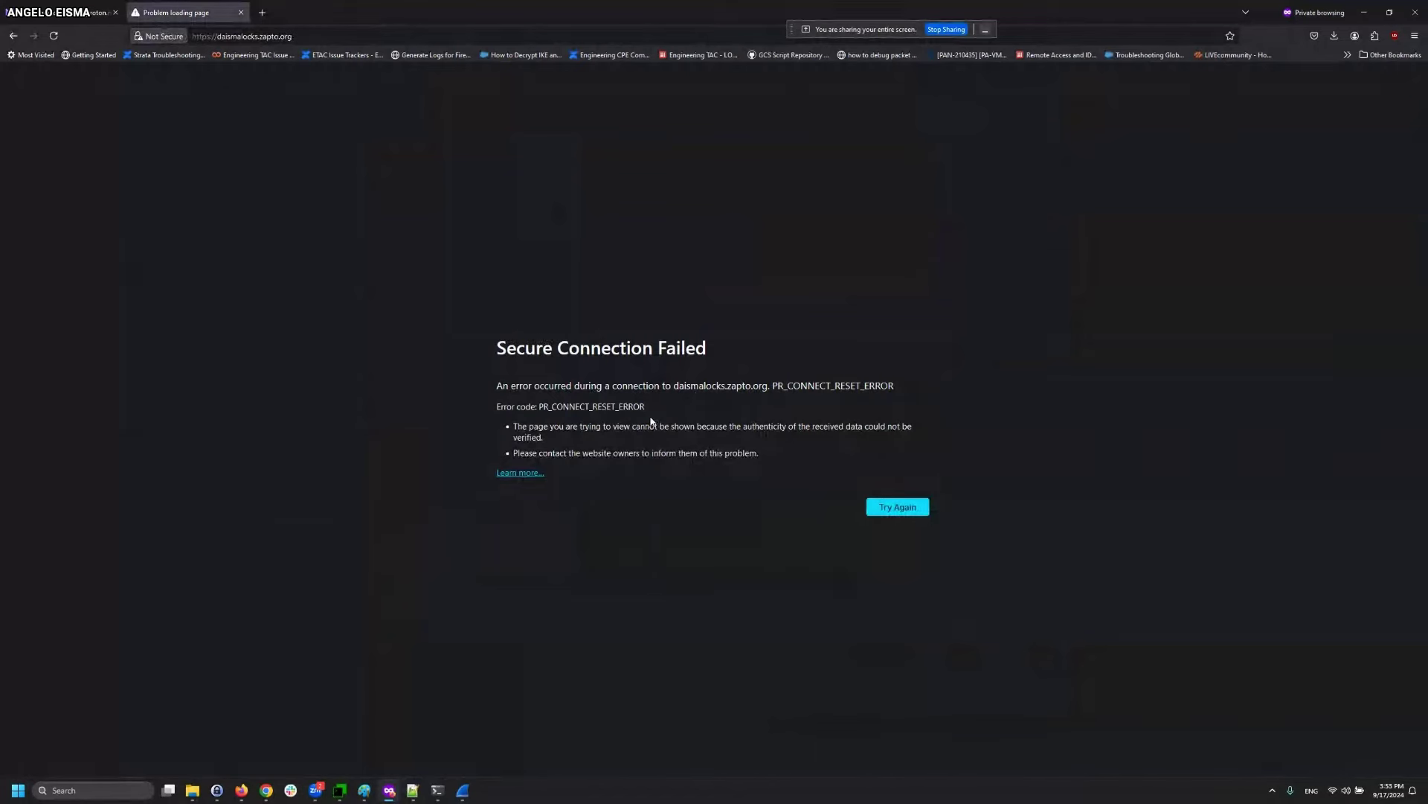
- Stop the empty Wi-Fi capture and restart it on Ethernet 2 with filter 'host 112.199.145.160'
{"action": "key", "text": "alt+Tab"}
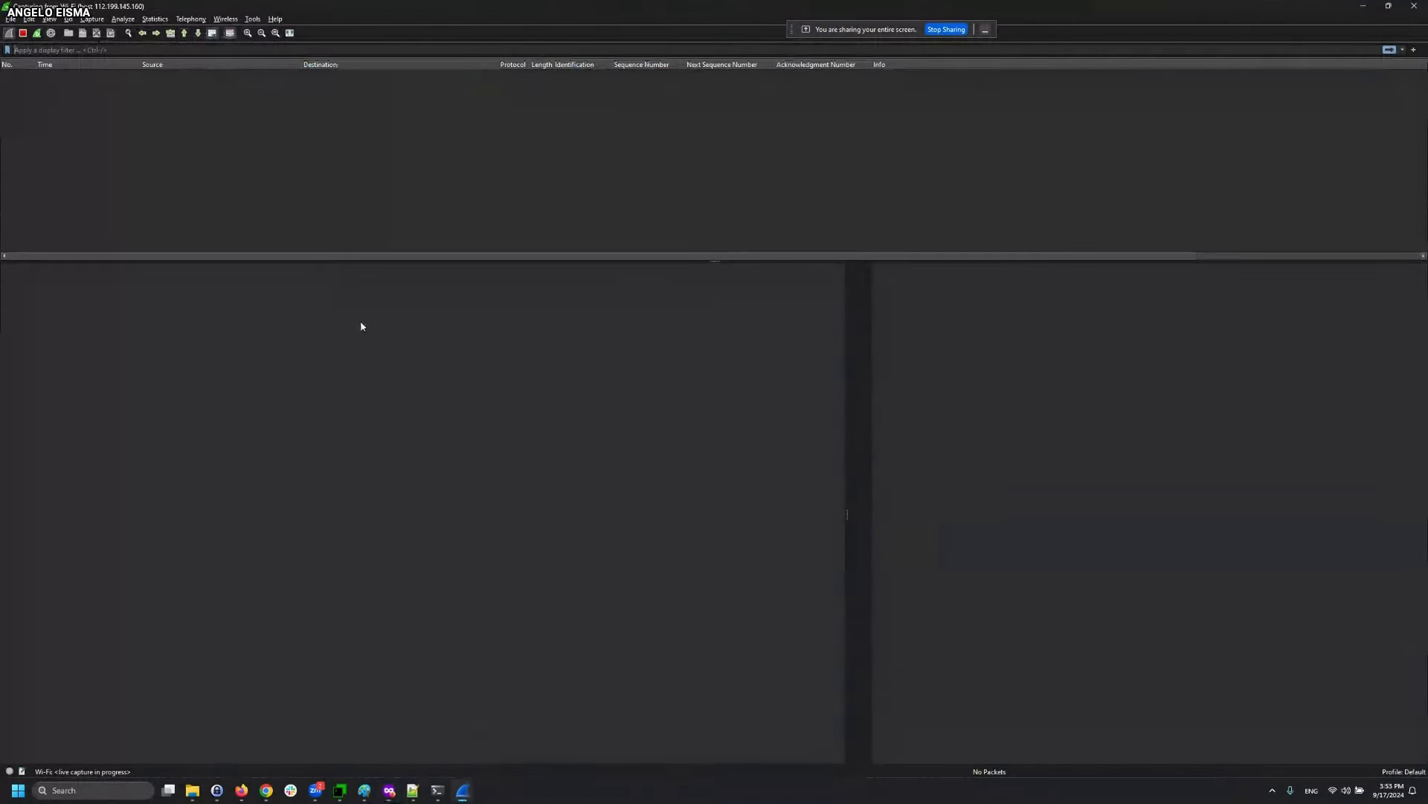
{"action": "key", "text": "ctrl+e"}
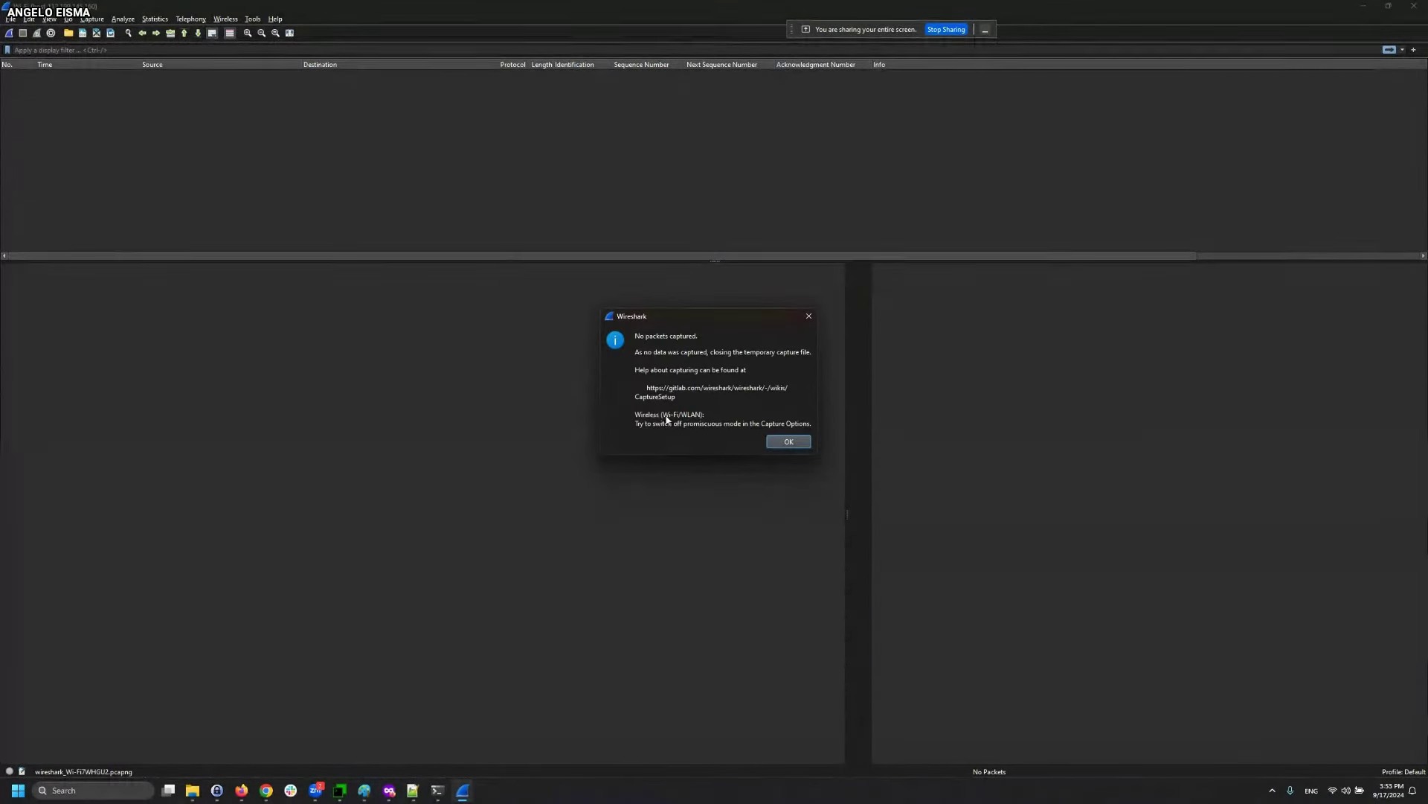
{"action": "left_click", "coordinate": [790, 442]}
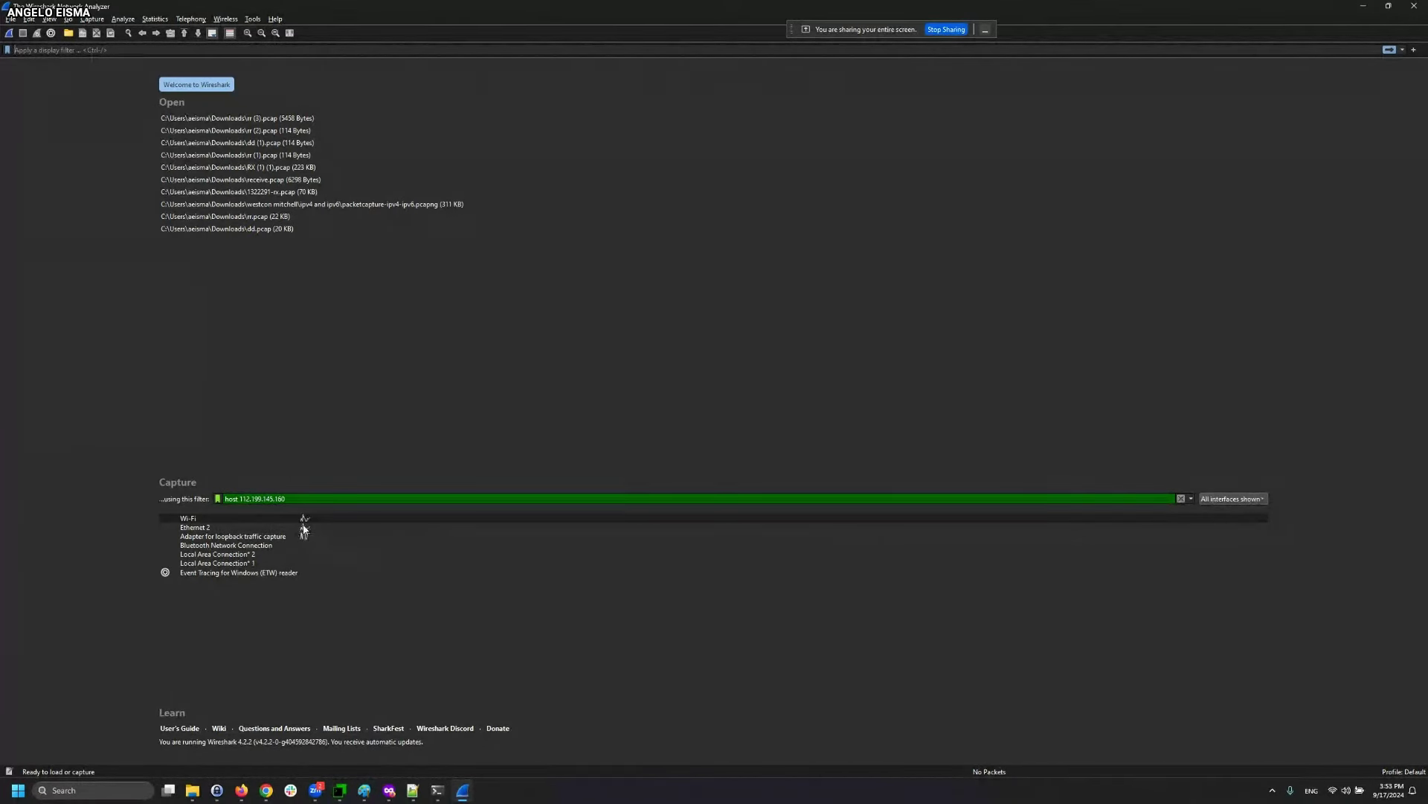
{"action": "left_click", "coordinate": [303, 530]}
{"action": "left_click", "coordinate": [316, 501]}
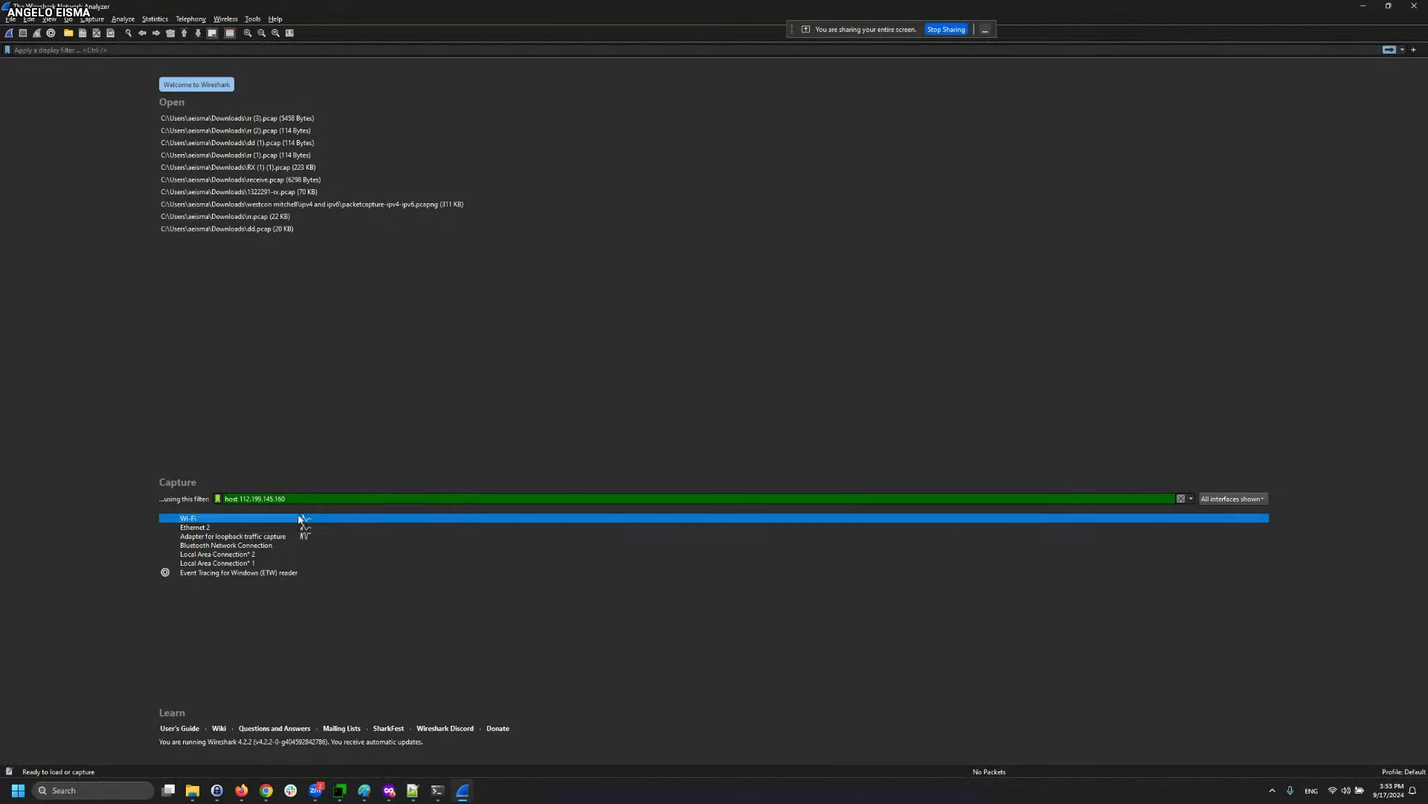
{"action": "type", "text": "host 112.199.145.160"}
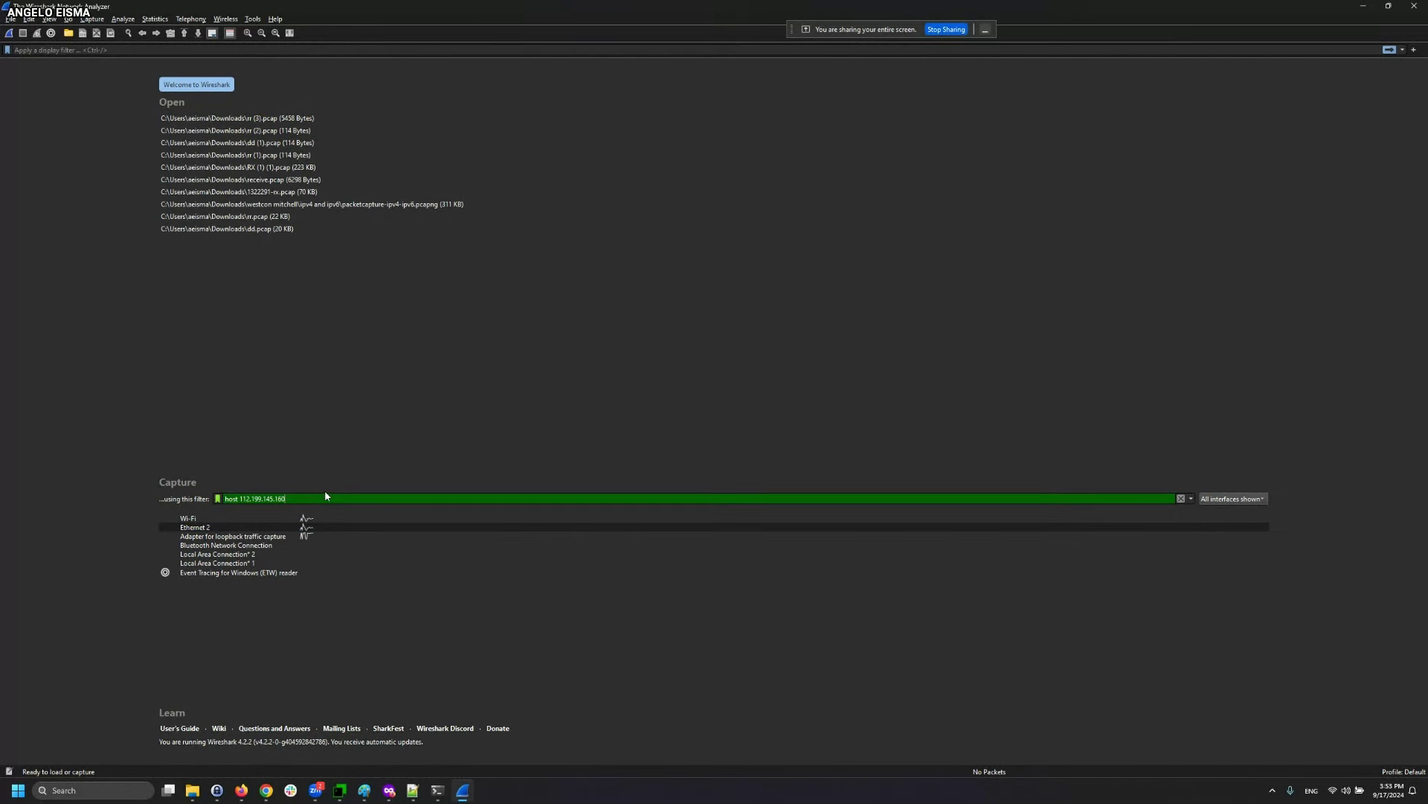
{"action": "key", "text": "Return"}
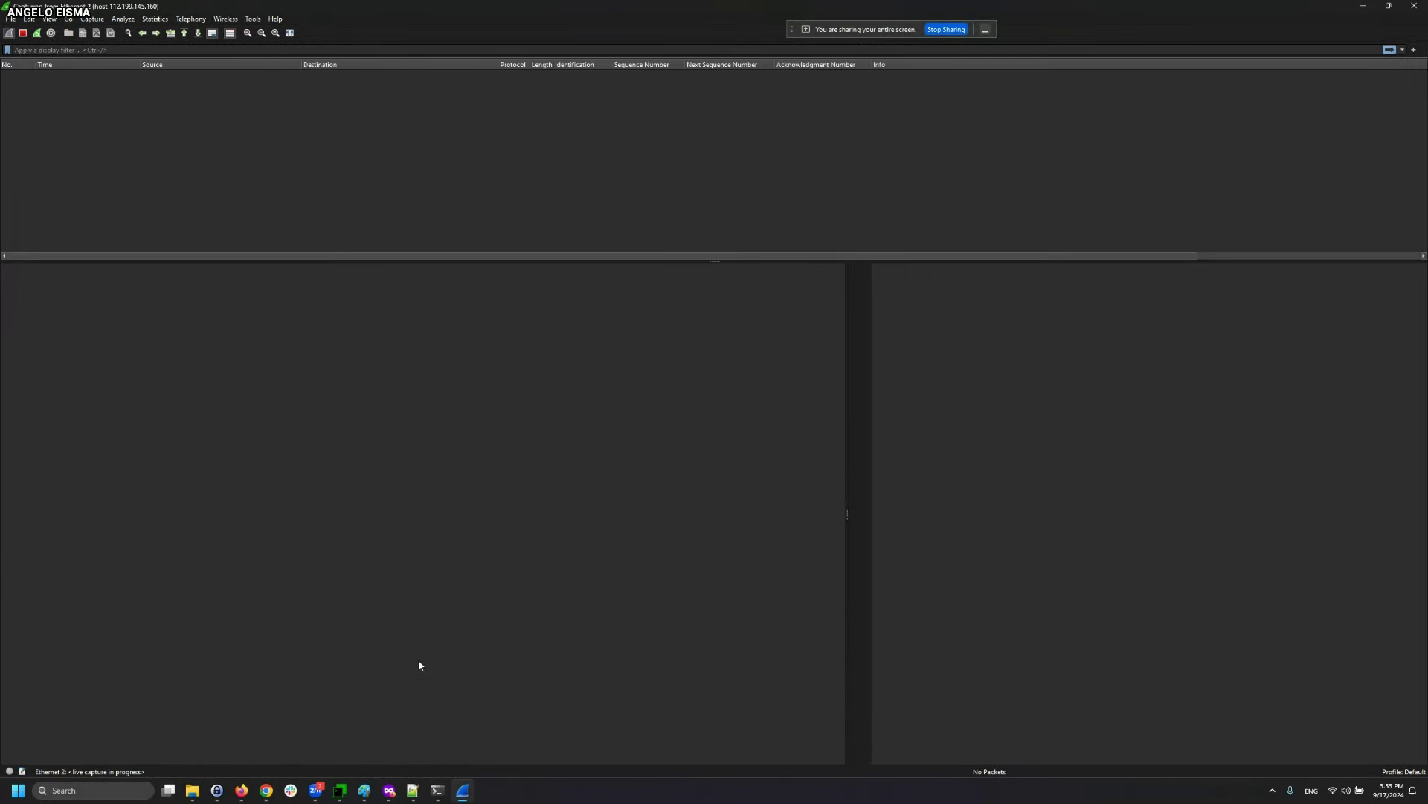
- Reload the portal page in private Firefox to generate traffic for the capture
{"action": "left_click", "coordinate": [389, 790]}
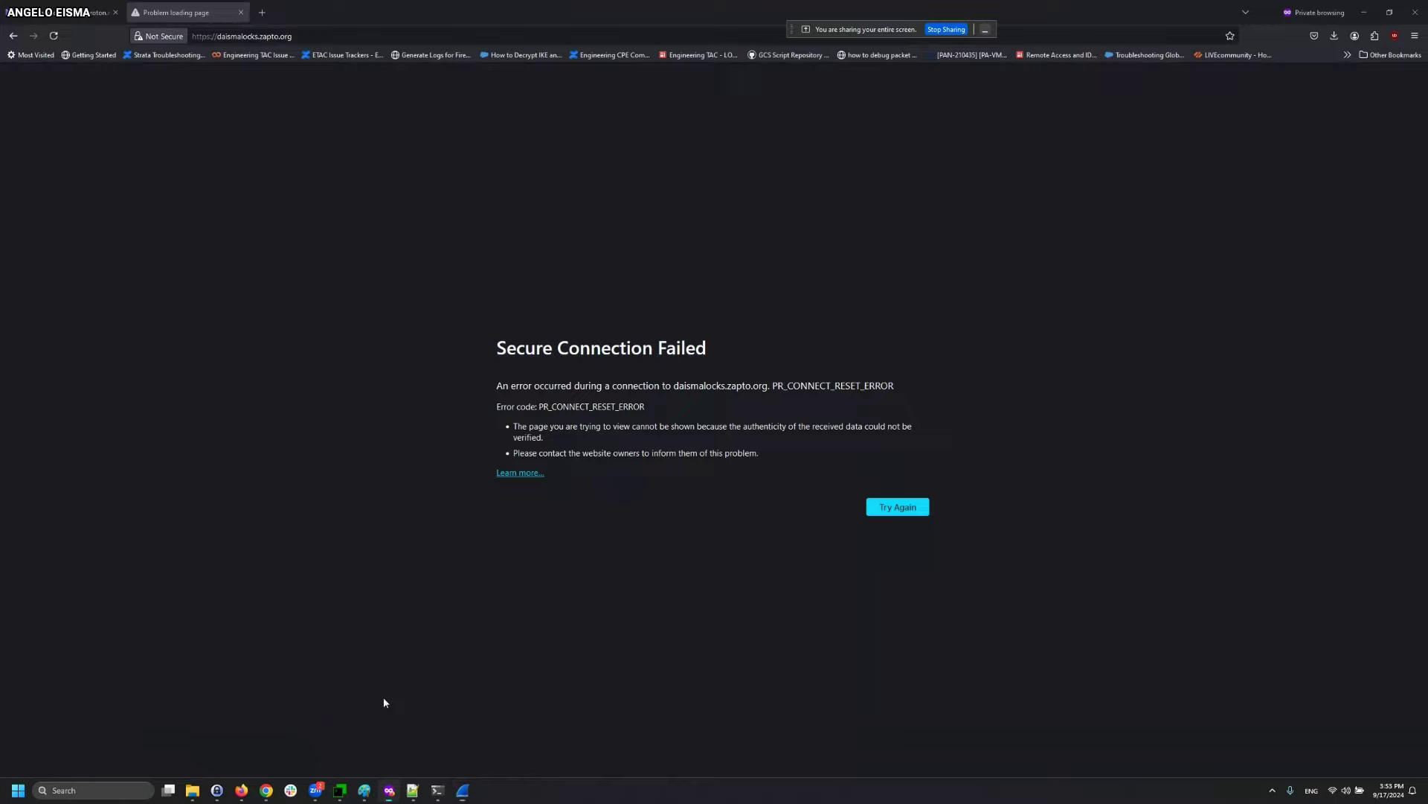
{"action": "left_click", "coordinate": [381, 35]}
{"action": "key", "text": "Return"}
{"action": "key", "text": "alt+Tab"}
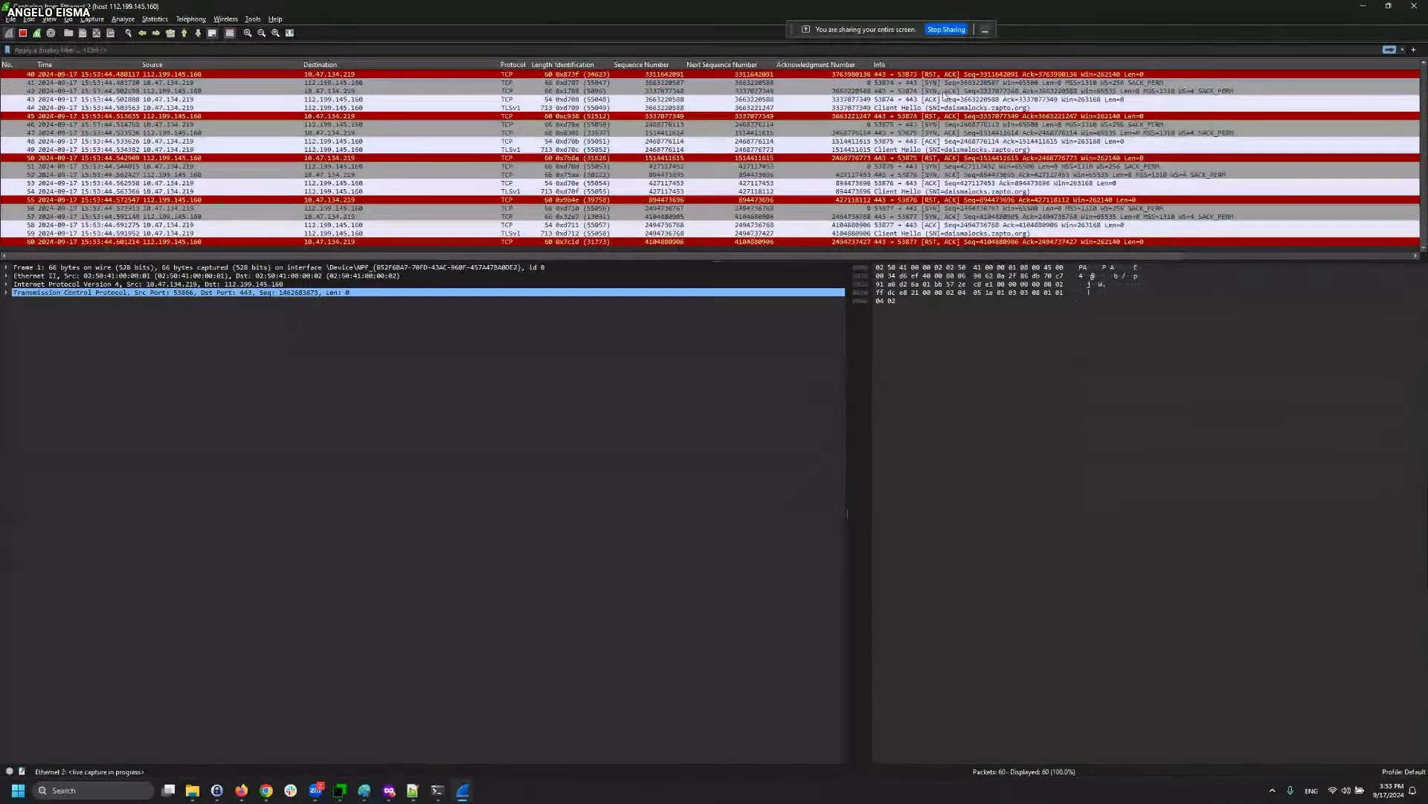
- Inspect Client Hello packet 44 and its protocol details, comparing it with packet 43
{"action": "left_click", "coordinate": [939, 108]}
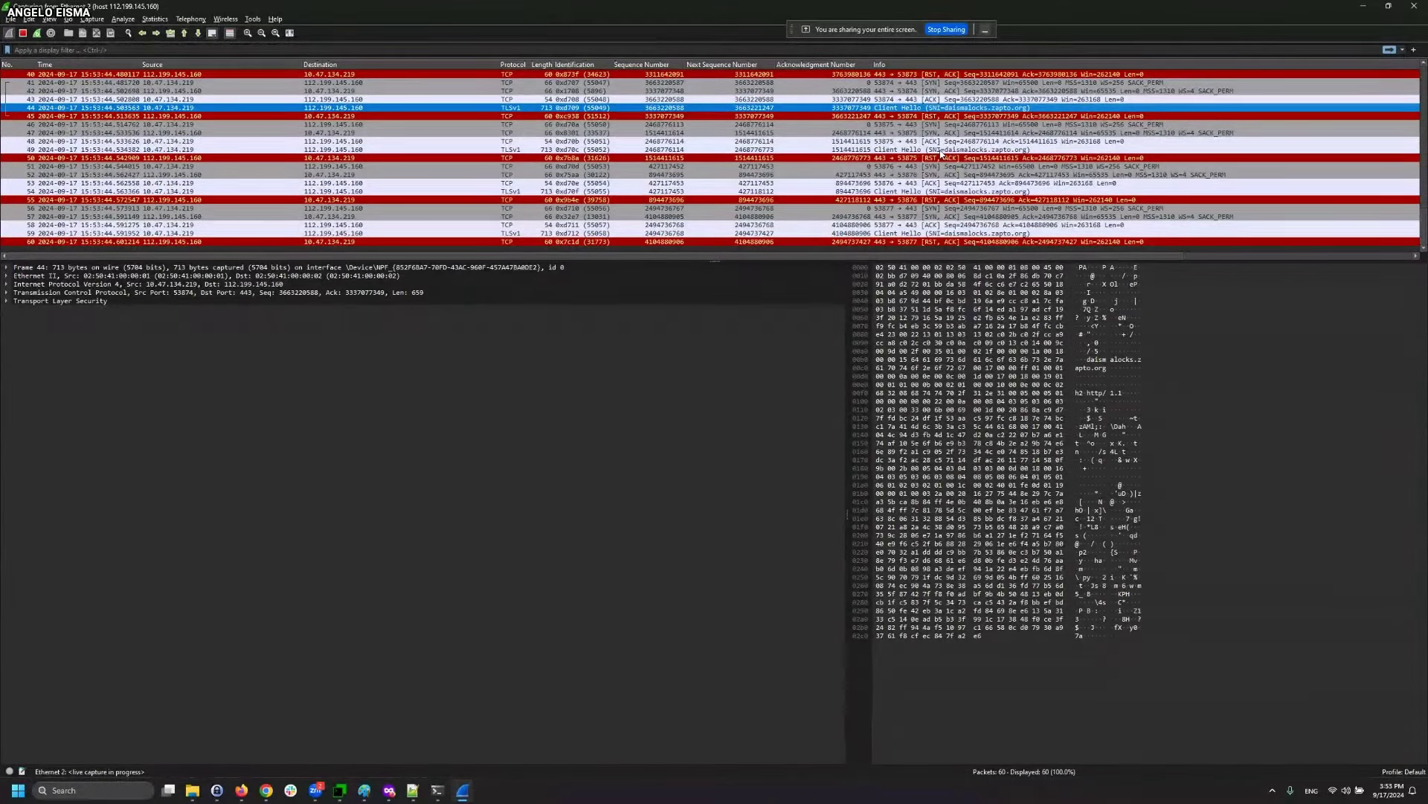
{"action": "left_click", "coordinate": [954, 99]}
{"action": "left_click", "coordinate": [954, 108]}
{"action": "left_click", "coordinate": [491, 544]}
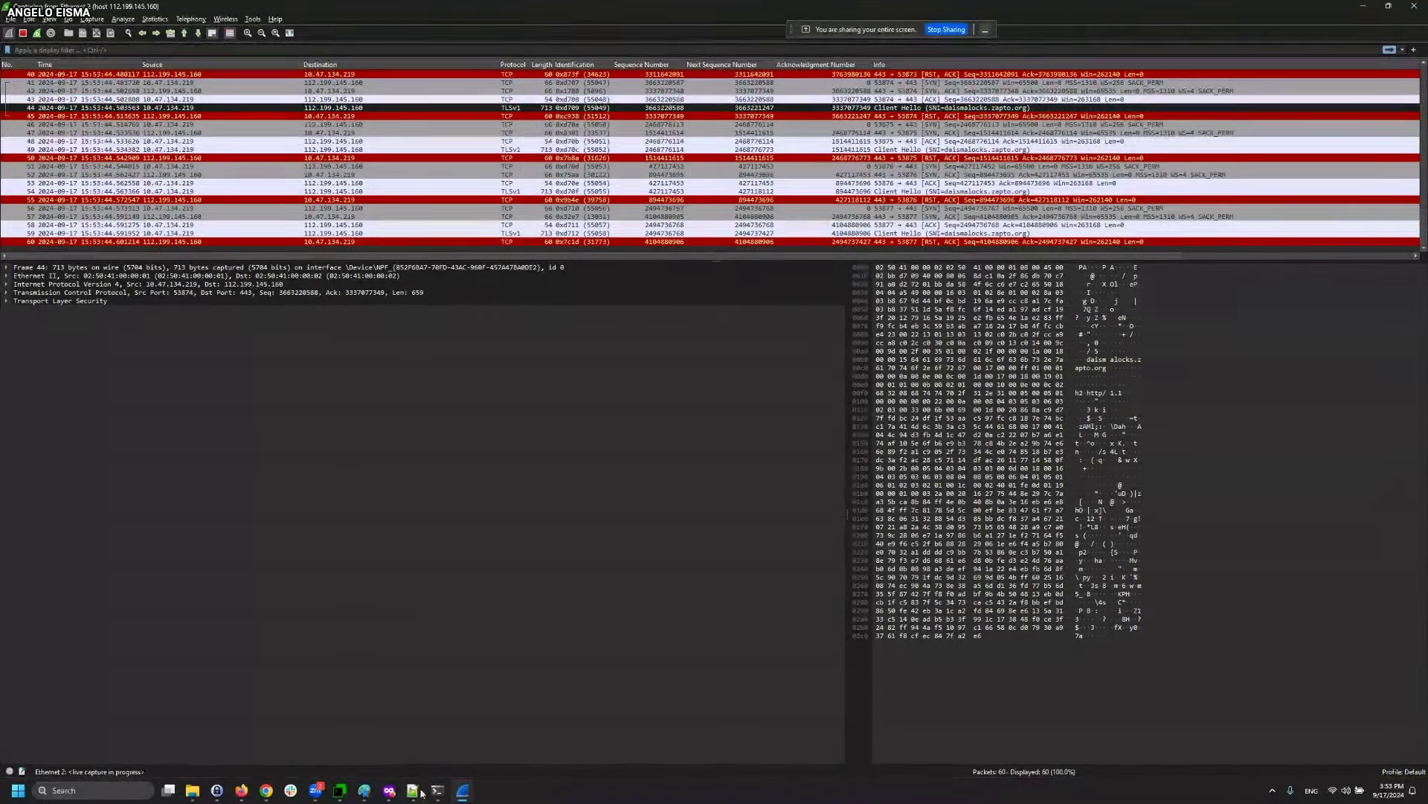
- Select gp.log's cannot-get-server-cert line 19271, then inspect reset packet 50 and Client Hello 49
{"action": "left_click", "coordinate": [389, 790]}
{"action": "left_click", "coordinate": [413, 791]}
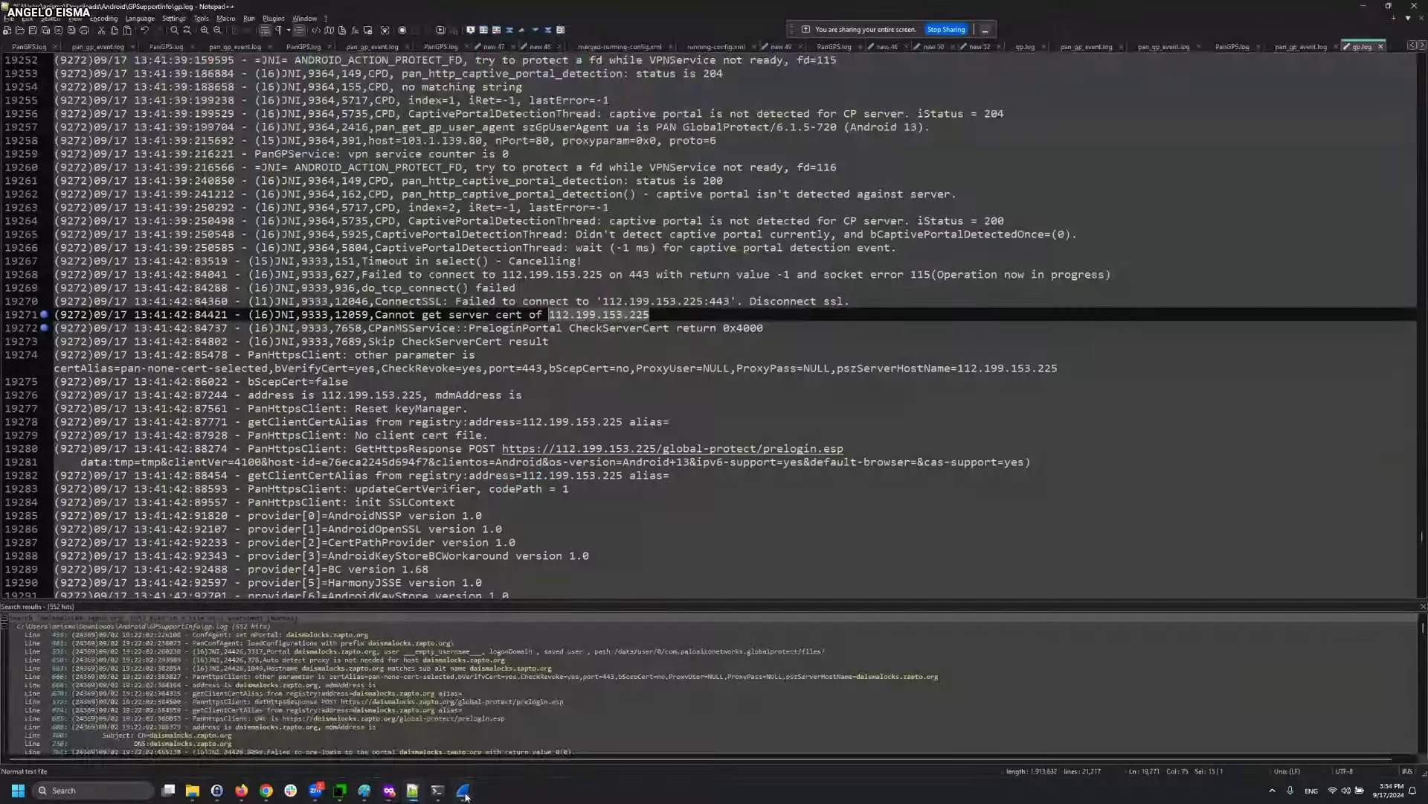
{"action": "left_click", "coordinate": [462, 790]}
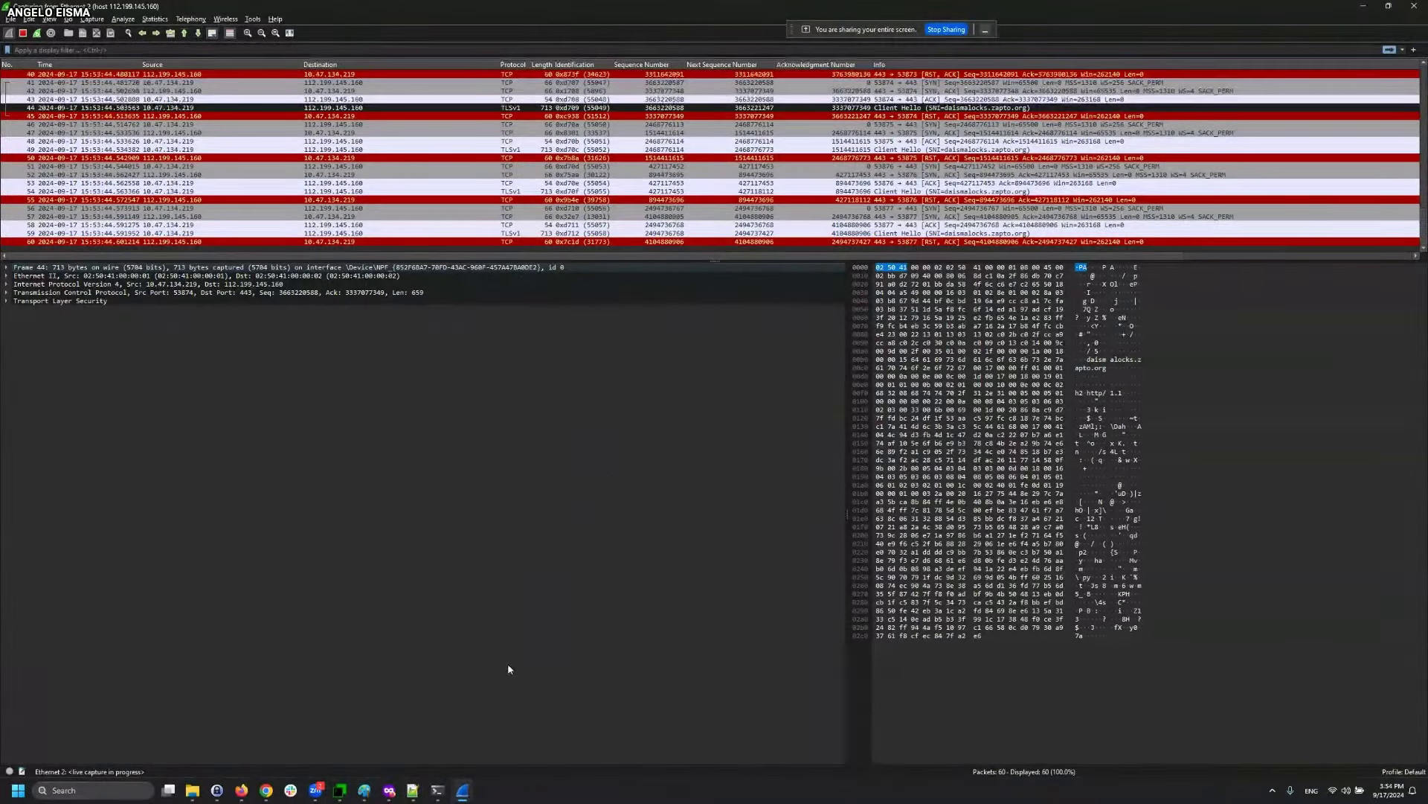
{"action": "left_click", "coordinate": [412, 790]}
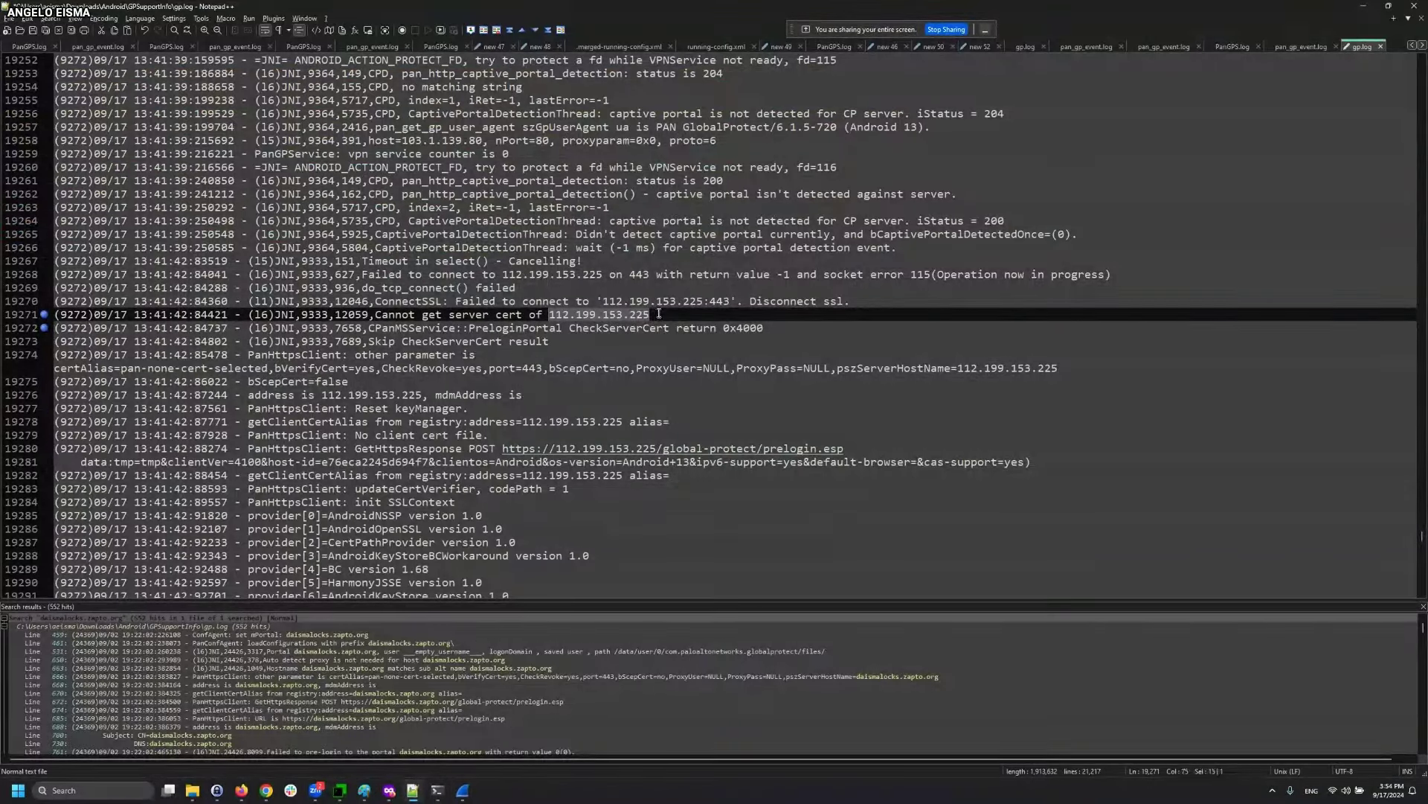
{"action": "left_click_drag", "start_coordinate": [658, 313], "coordinate": [54, 313]}
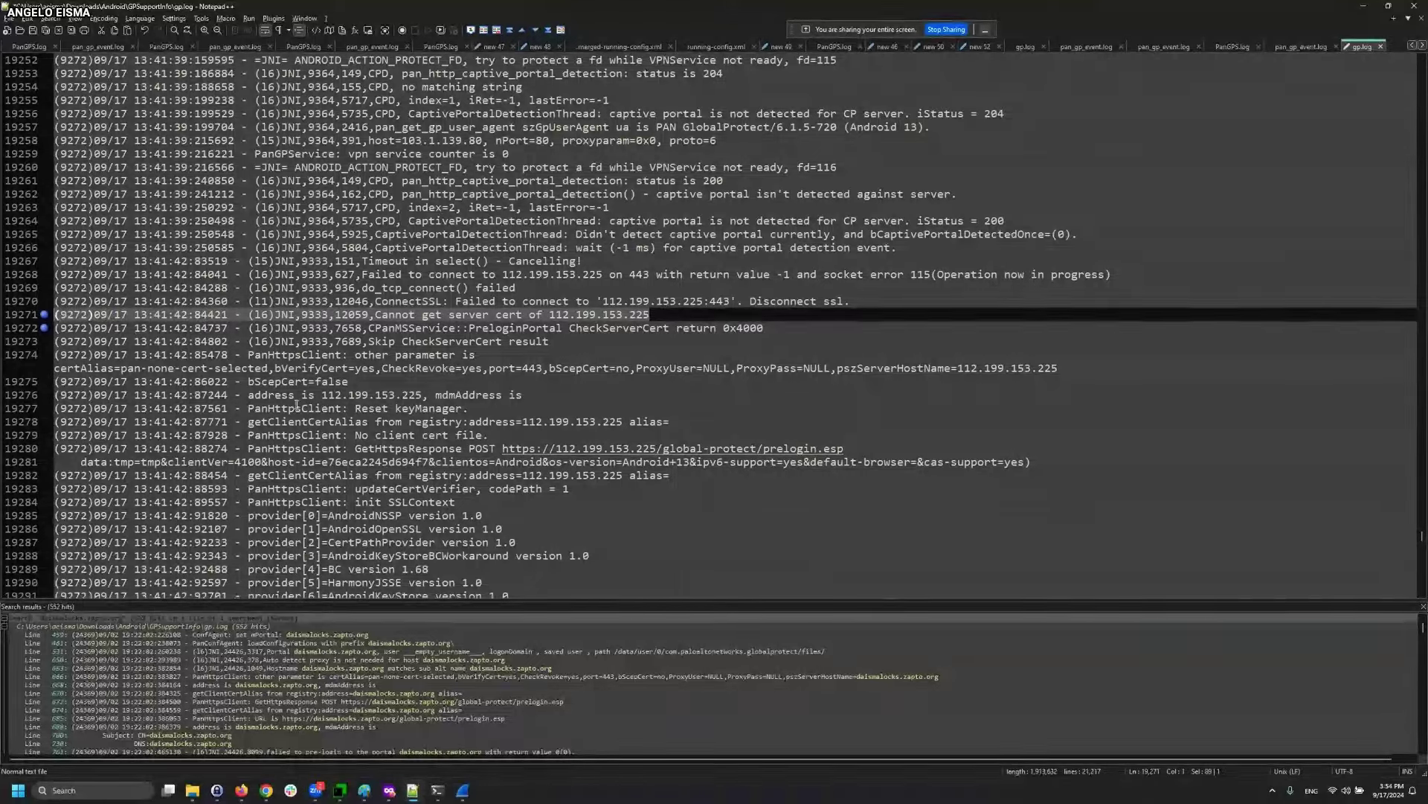
{"action": "left_click", "coordinate": [463, 790]}
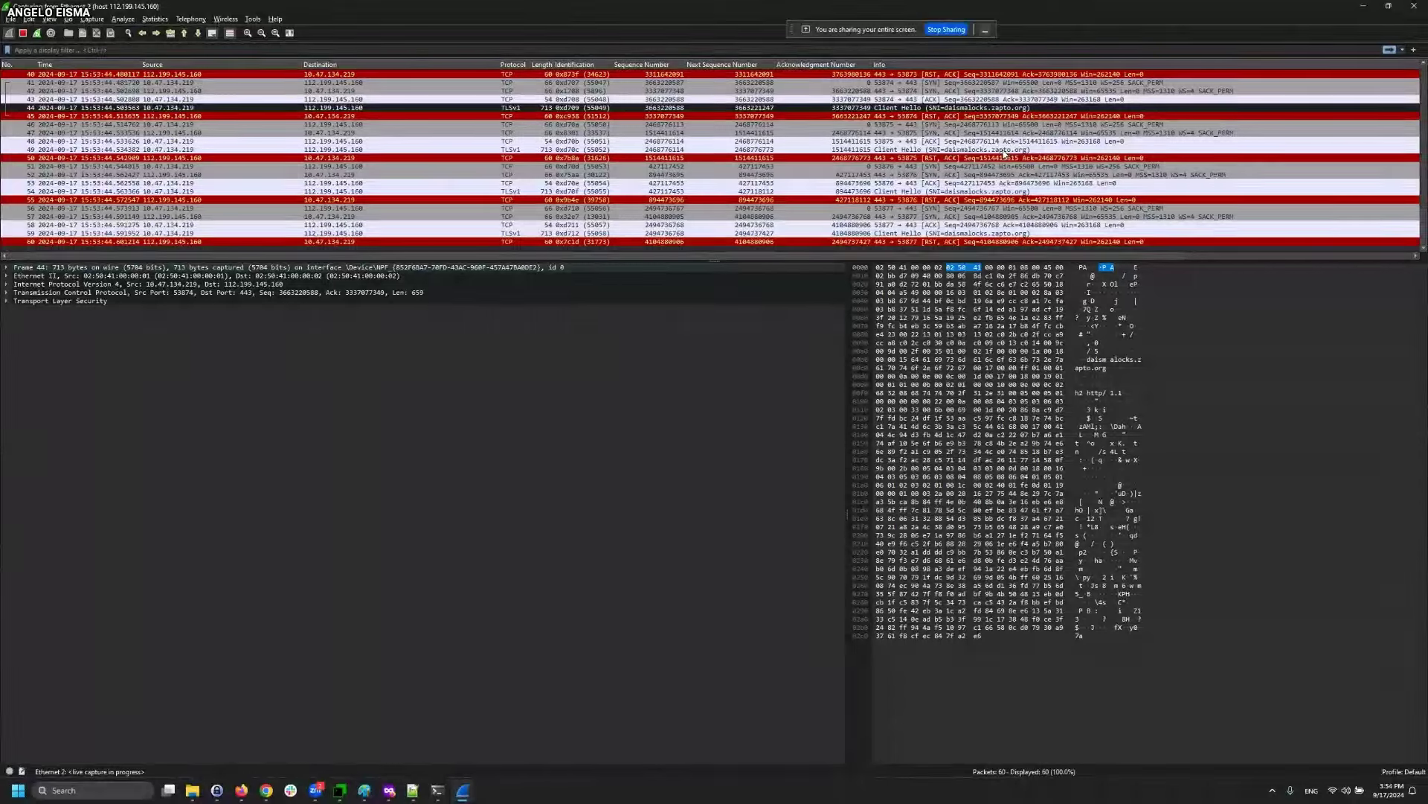
{"action": "left_click", "coordinate": [943, 155]}
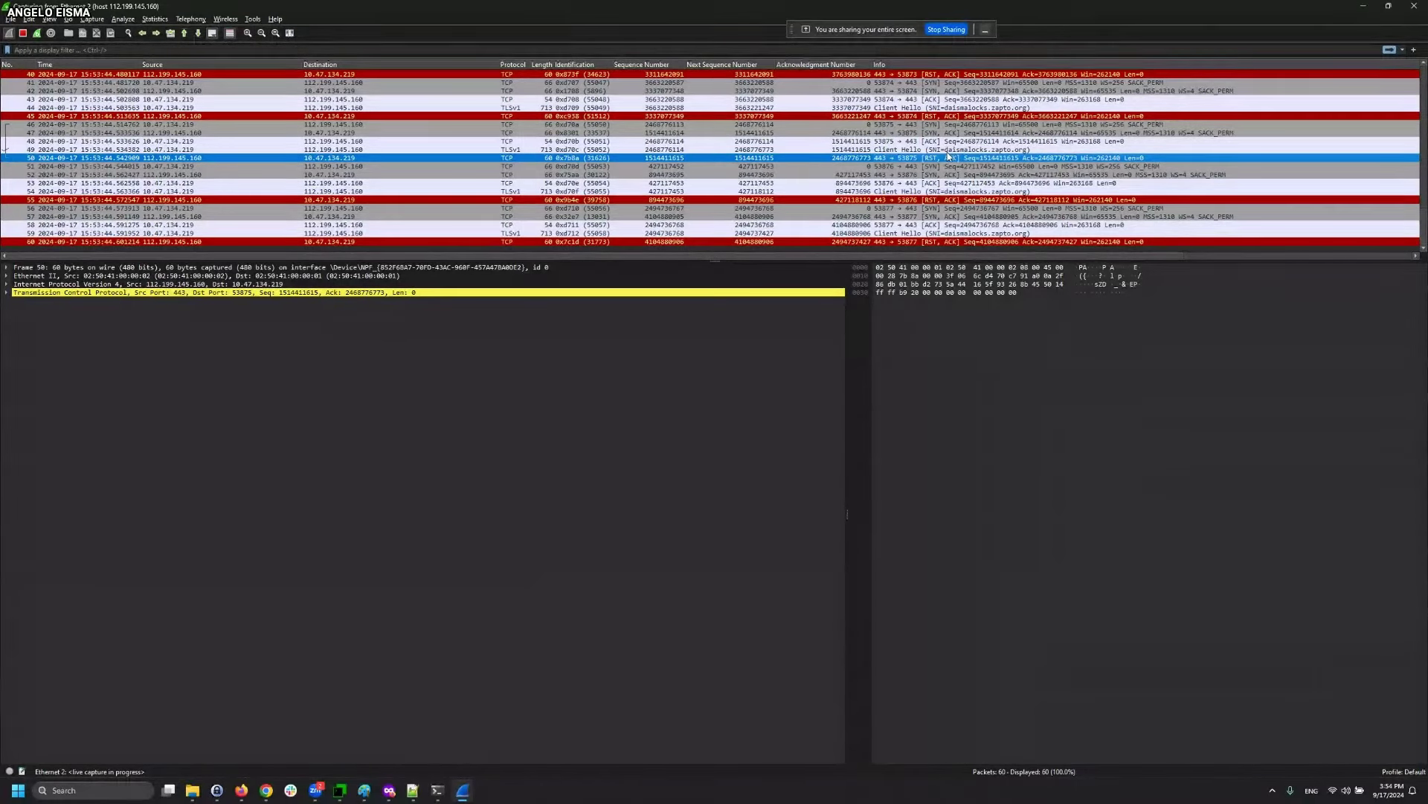
{"action": "left_click", "coordinate": [920, 151]}
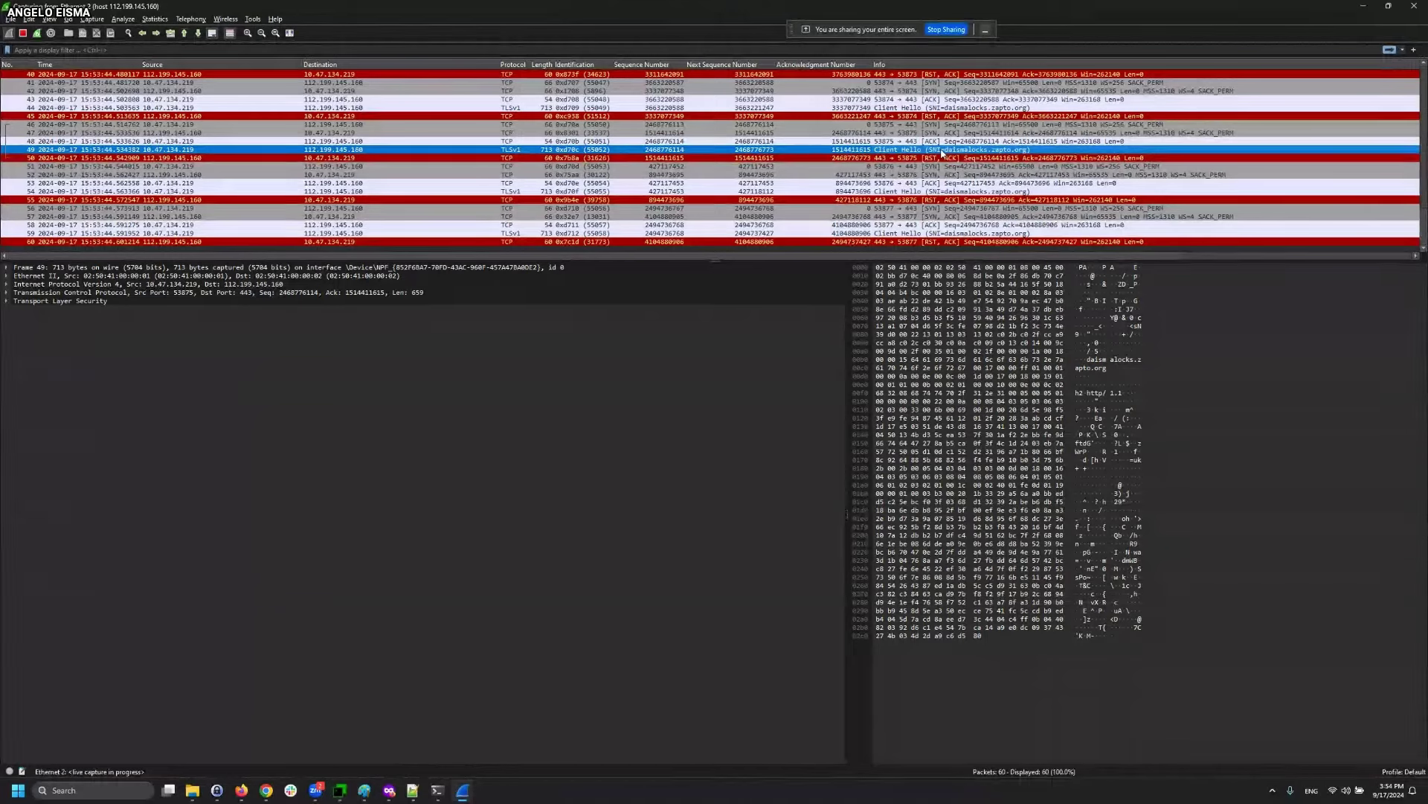
- Inspect Wireshark frame 59's TLS Client Hello, then bring up gp.log in Notepad++
{"action": "left_click", "coordinate": [941, 151]}
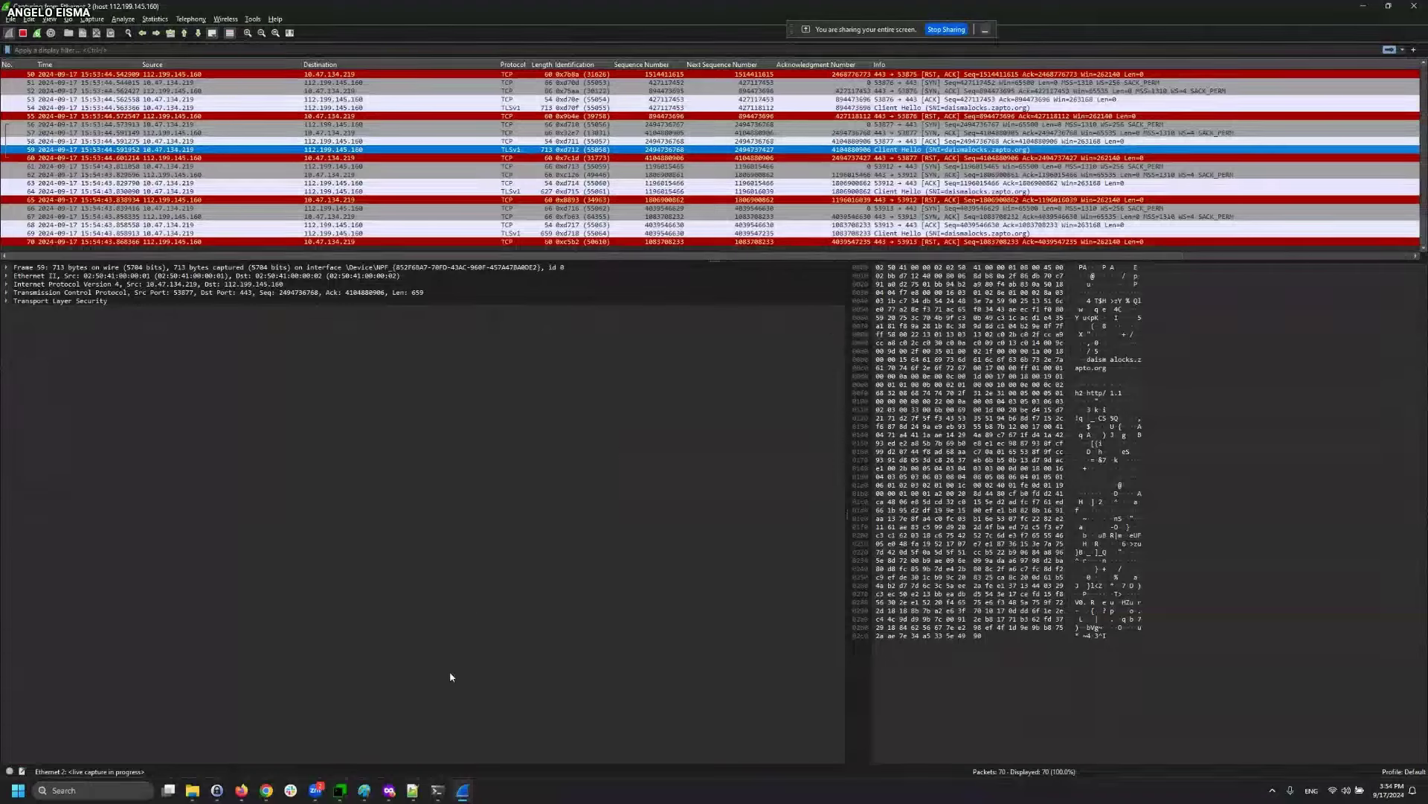
{"action": "left_click", "coordinate": [413, 790]}
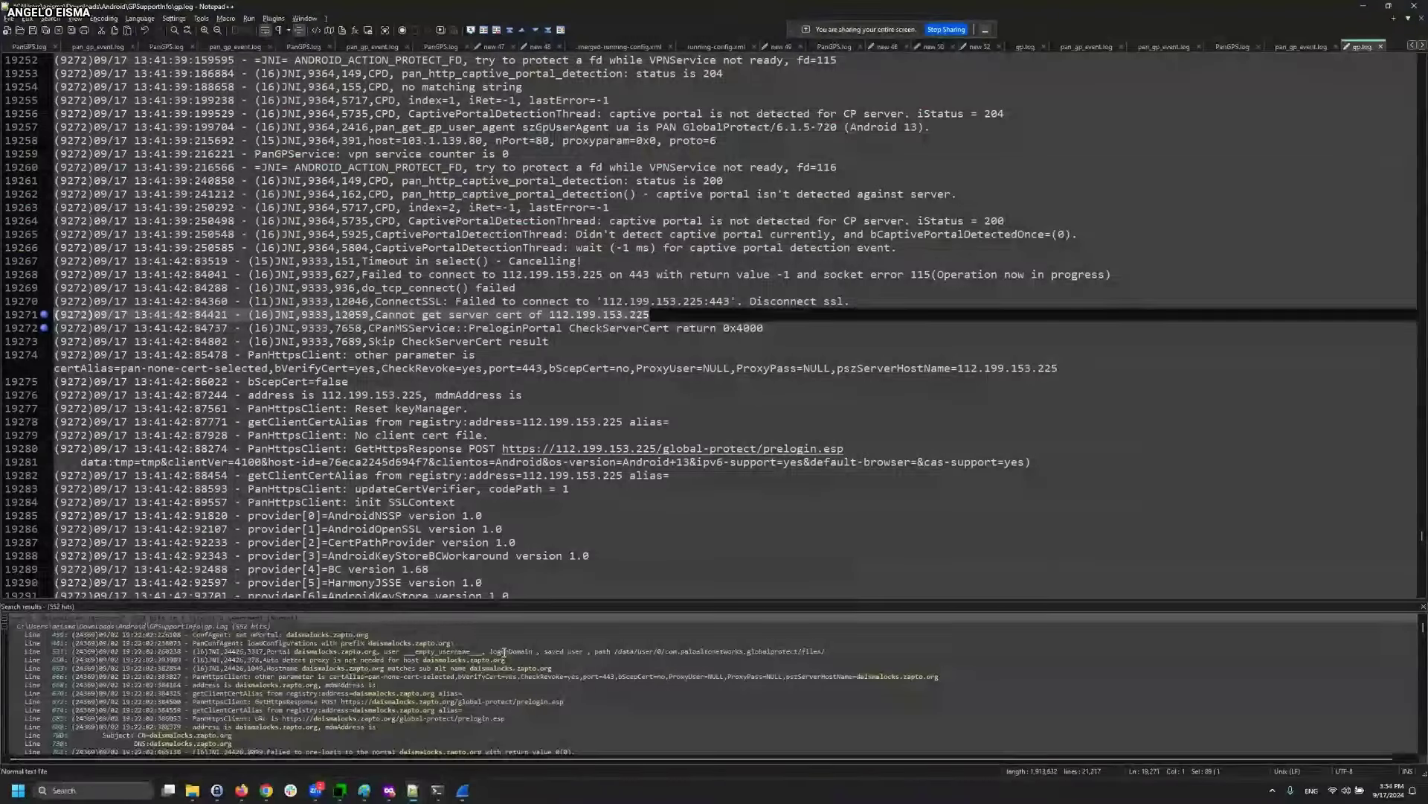
- Scroll up through gp.log and mark the Portal Pre-login starts entry
{"action": "left_click", "coordinate": [385, 320]}
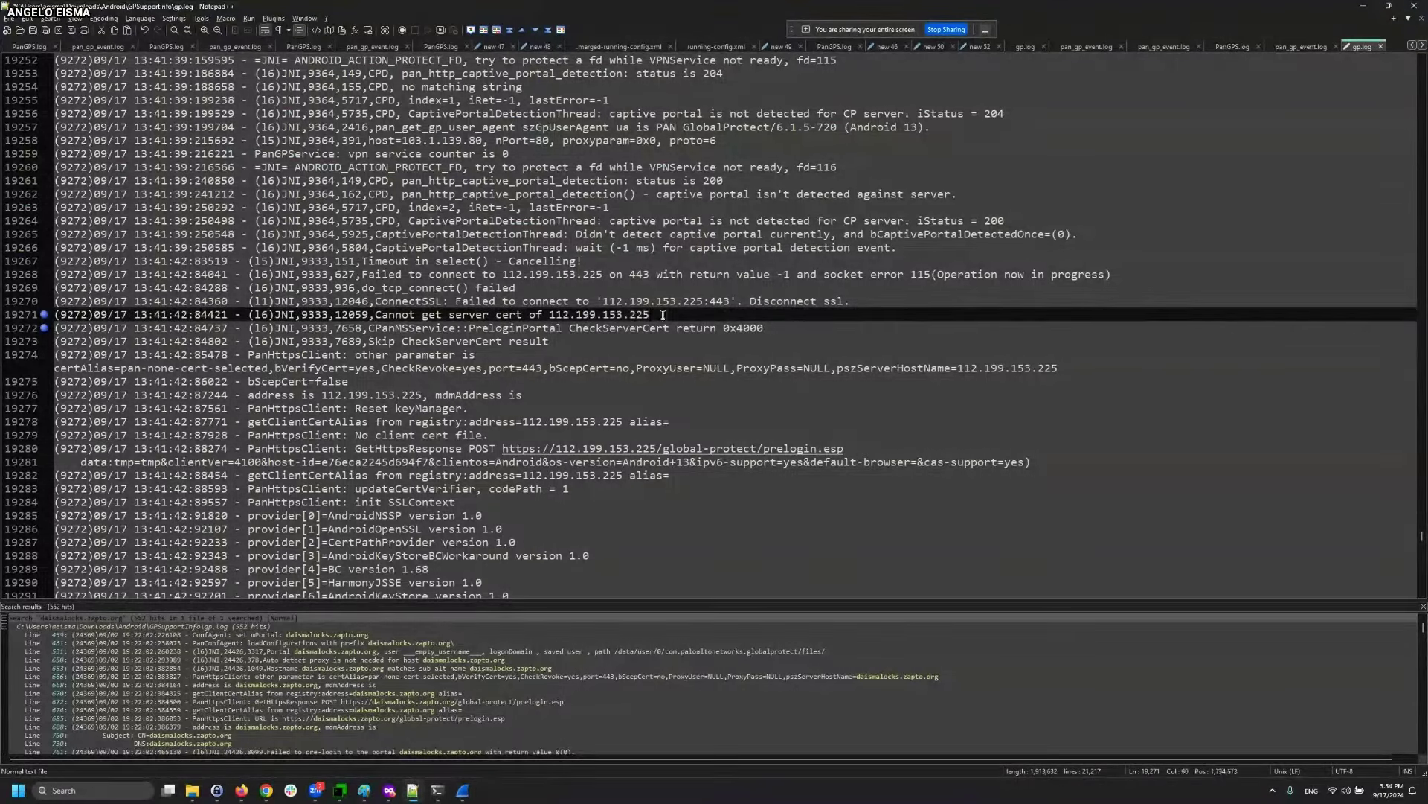
{"action": "left_click_drag", "start_coordinate": [668, 318], "coordinate": [357, 318]}
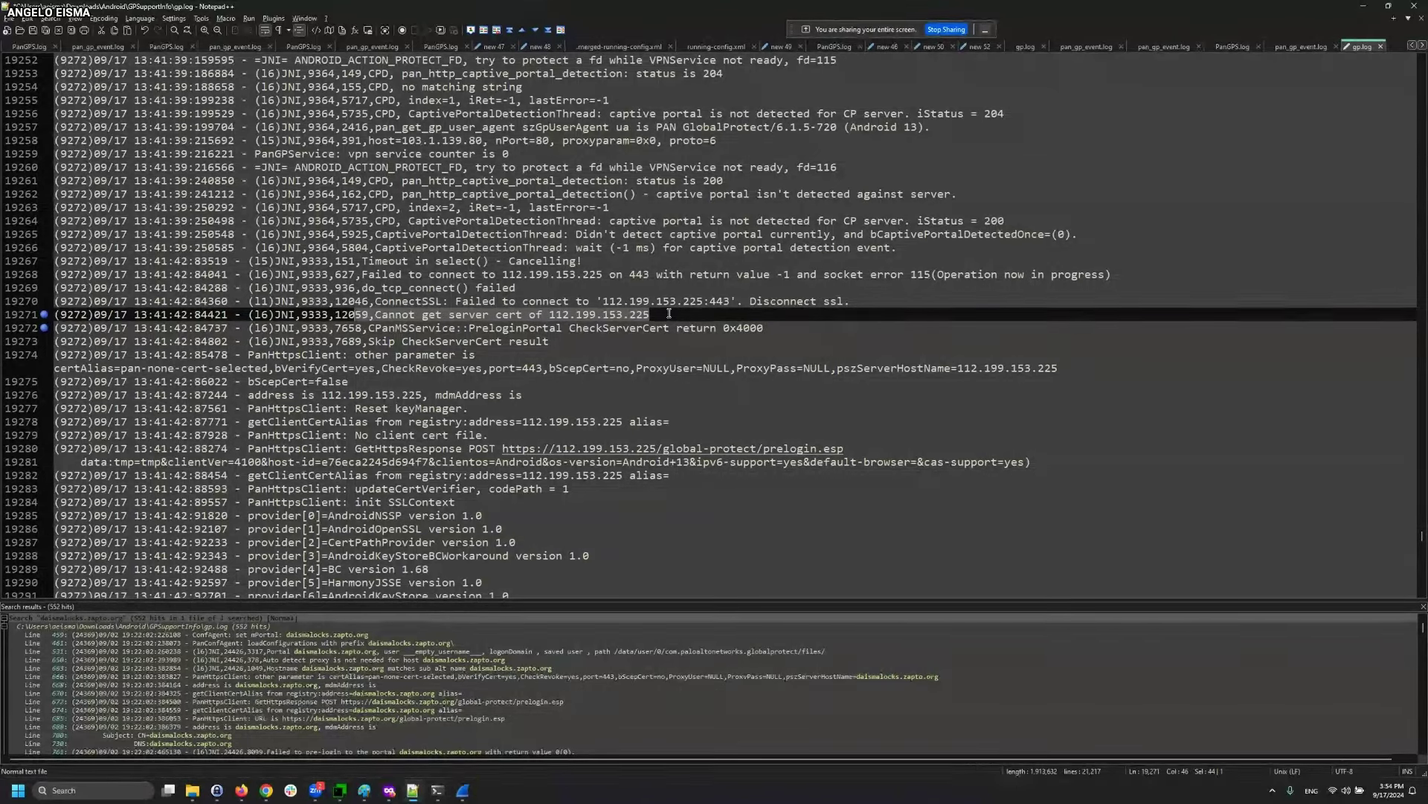
{"action": "left_click_drag", "start_coordinate": [668, 314], "coordinate": [366, 311]}
{"action": "left_click", "coordinate": [662, 317]}
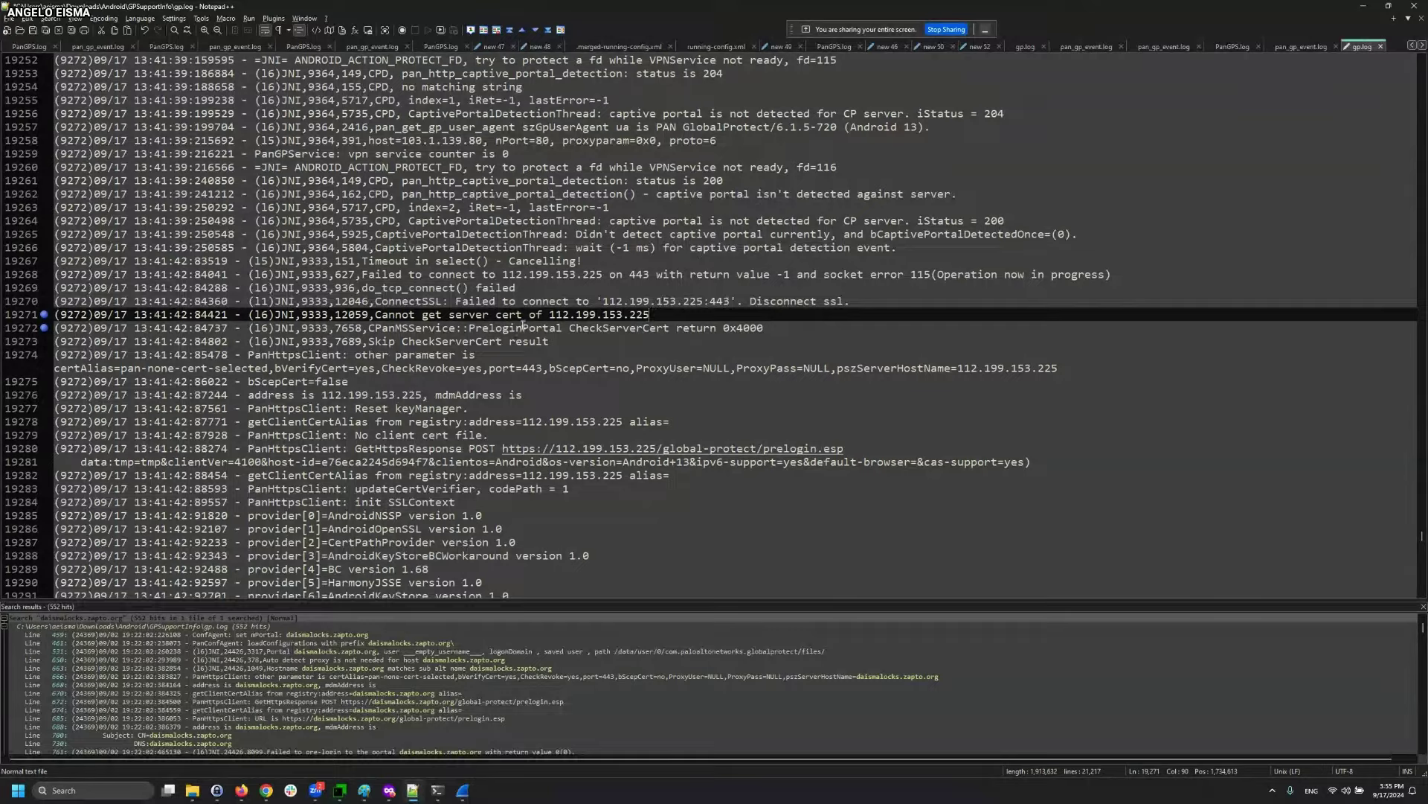
{"action": "scroll", "coordinate": [504, 336], "scroll_direction": "up", "scroll_amount": 7}
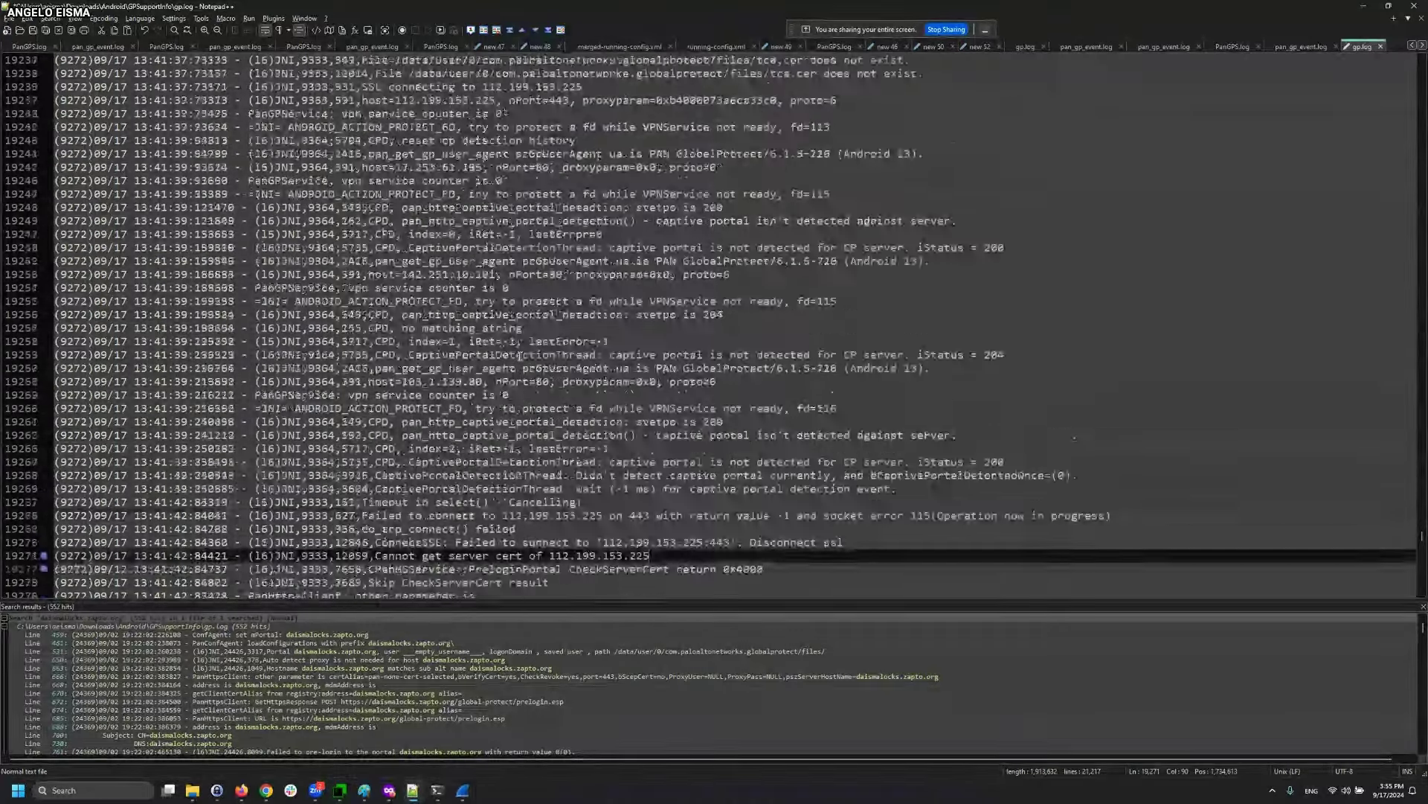
{"action": "scroll", "coordinate": [518, 336], "scroll_direction": "up", "scroll_amount": 10}
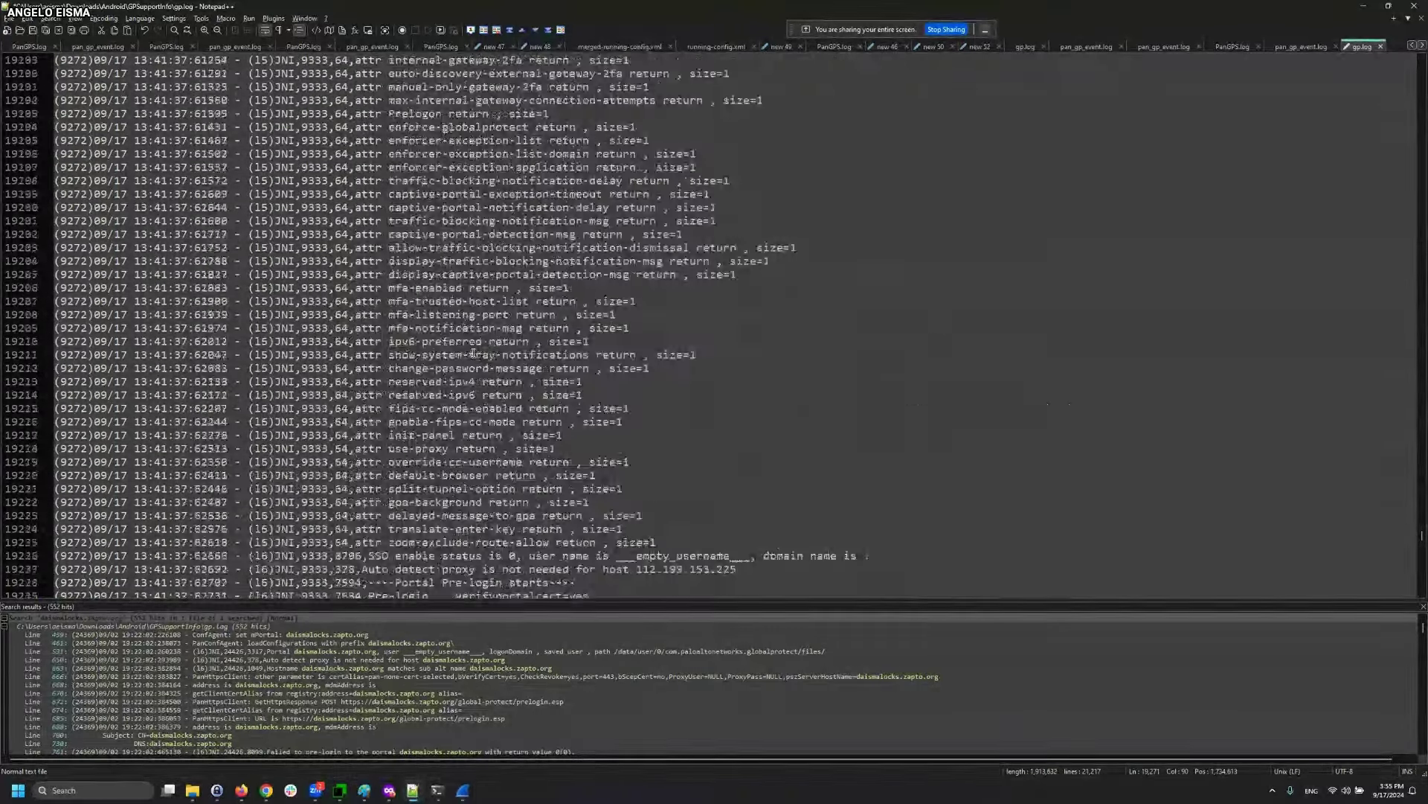
{"action": "double_click", "coordinate": [433, 422]}
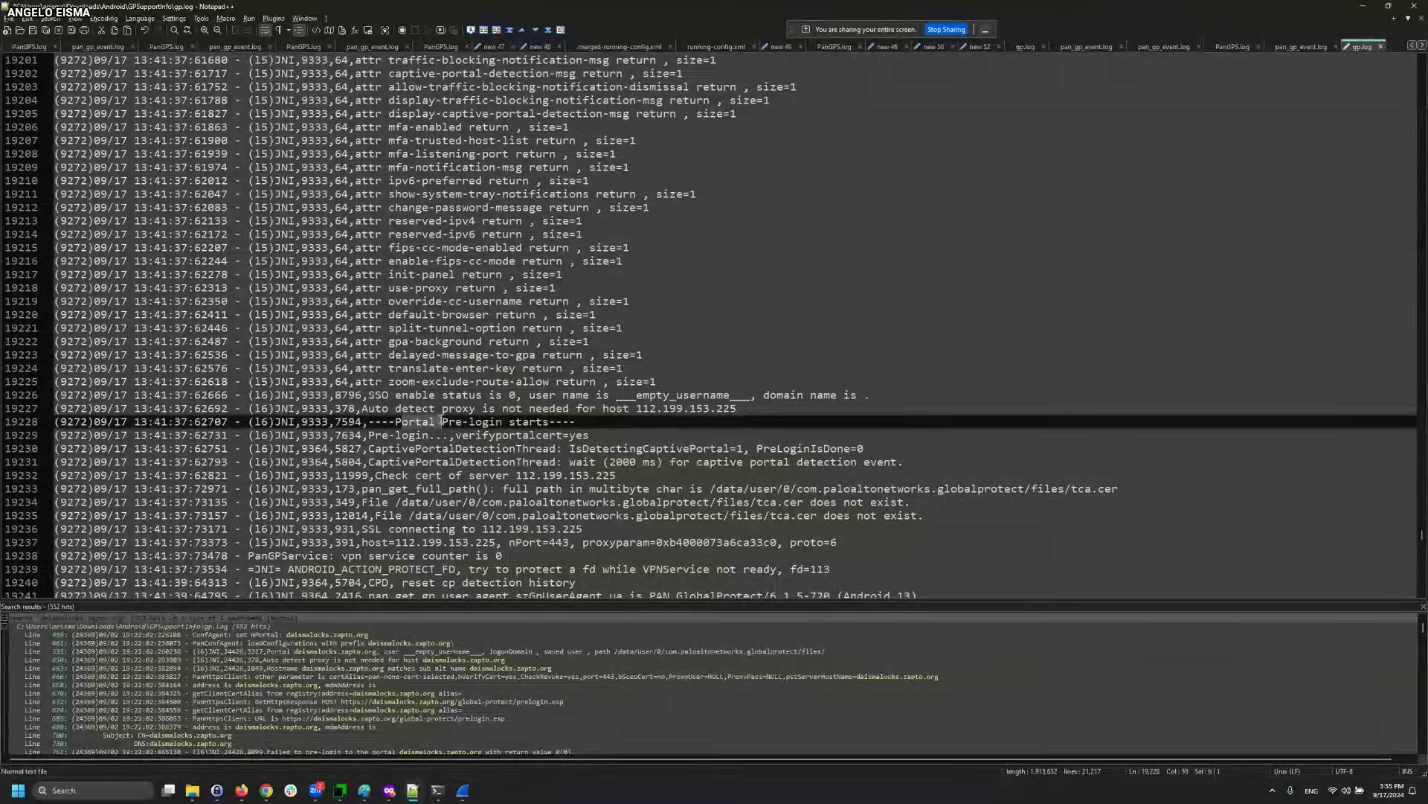
- Select the 'Cannot get server cert of' error text on line 19271
{"action": "scroll", "coordinate": [491, 444], "scroll_direction": "down", "scroll_amount": 18}
{"action": "left_click", "coordinate": [796, 342]}
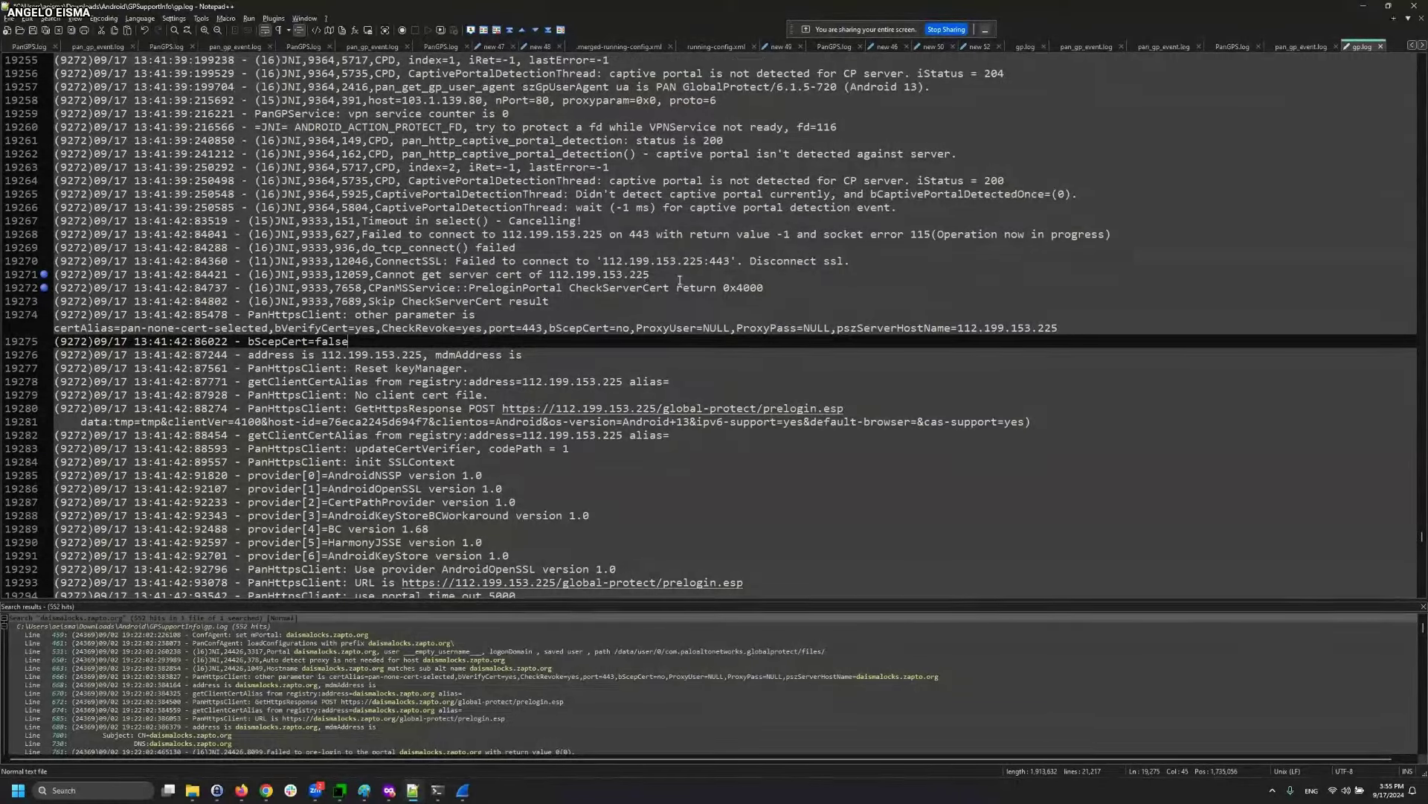
{"action": "left_click", "coordinate": [646, 274]}
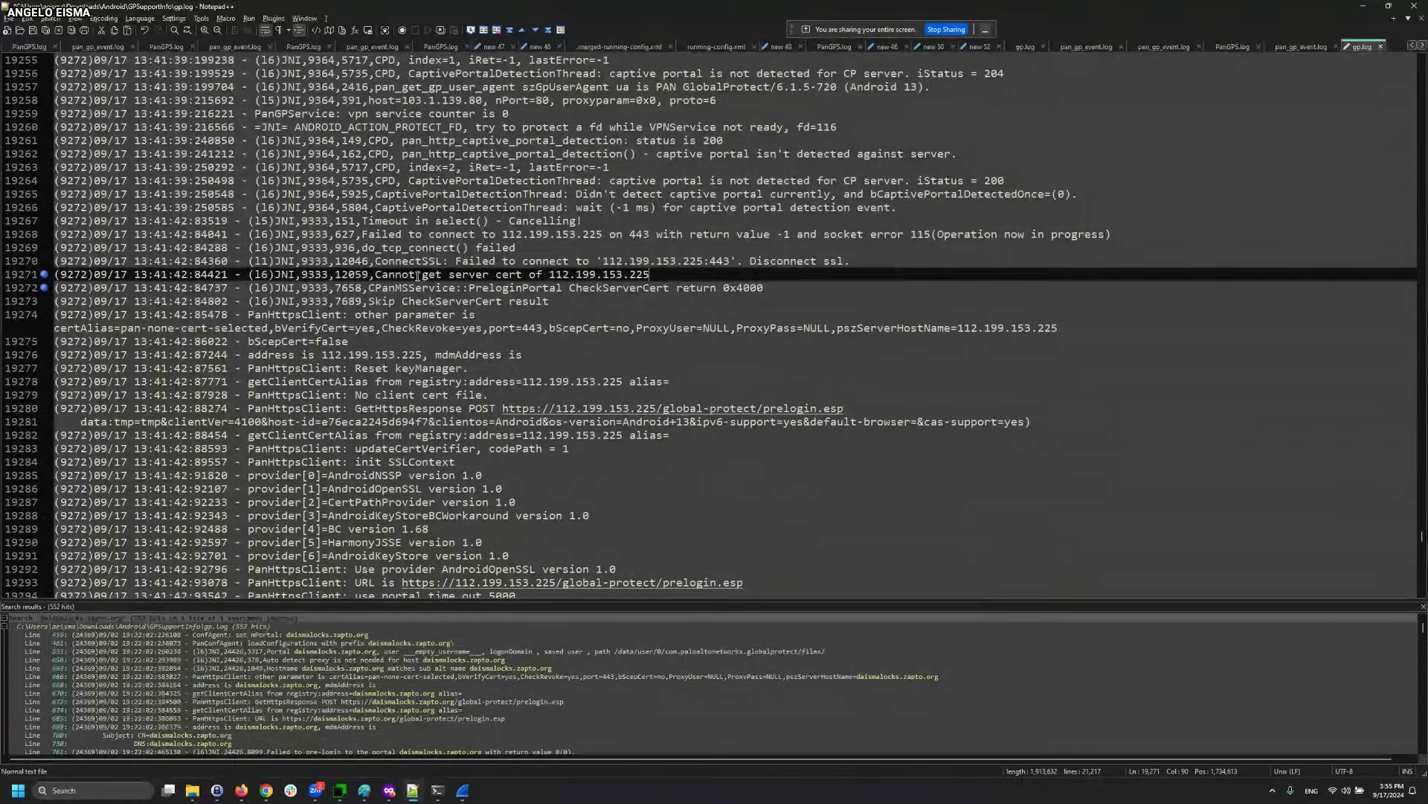
{"action": "left_click_drag", "start_coordinate": [375, 275], "coordinate": [538, 277]}
{"action": "left_click", "coordinate": [655, 275]}
{"action": "left_click_drag", "start_coordinate": [653, 275], "coordinate": [544, 276]}
{"action": "key", "text": "ctrl+c"}
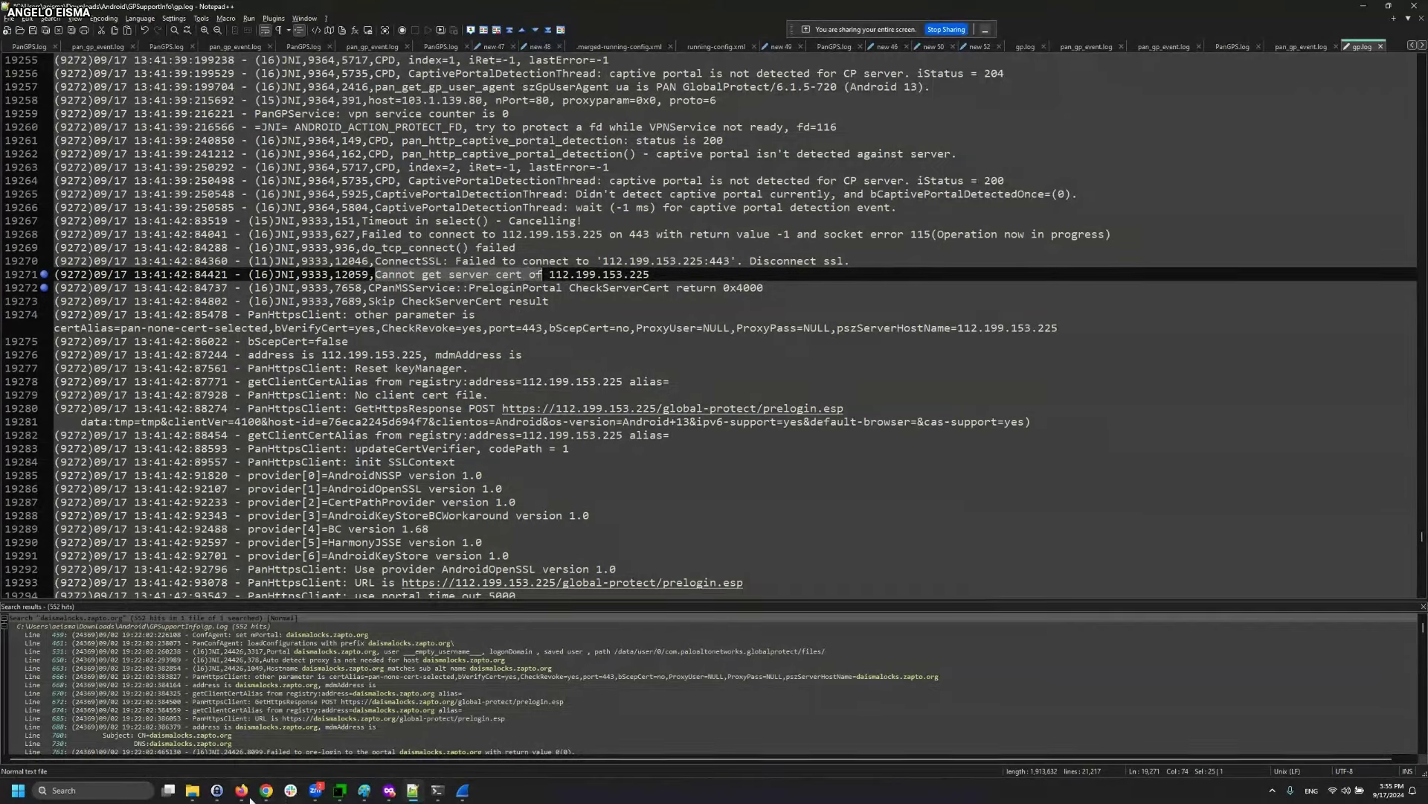
- Google 'globalprotect' plus the copied cert error in a new Firefox private tab
{"action": "left_click", "coordinate": [389, 791]}
{"action": "key", "text": "ctrl+t"}
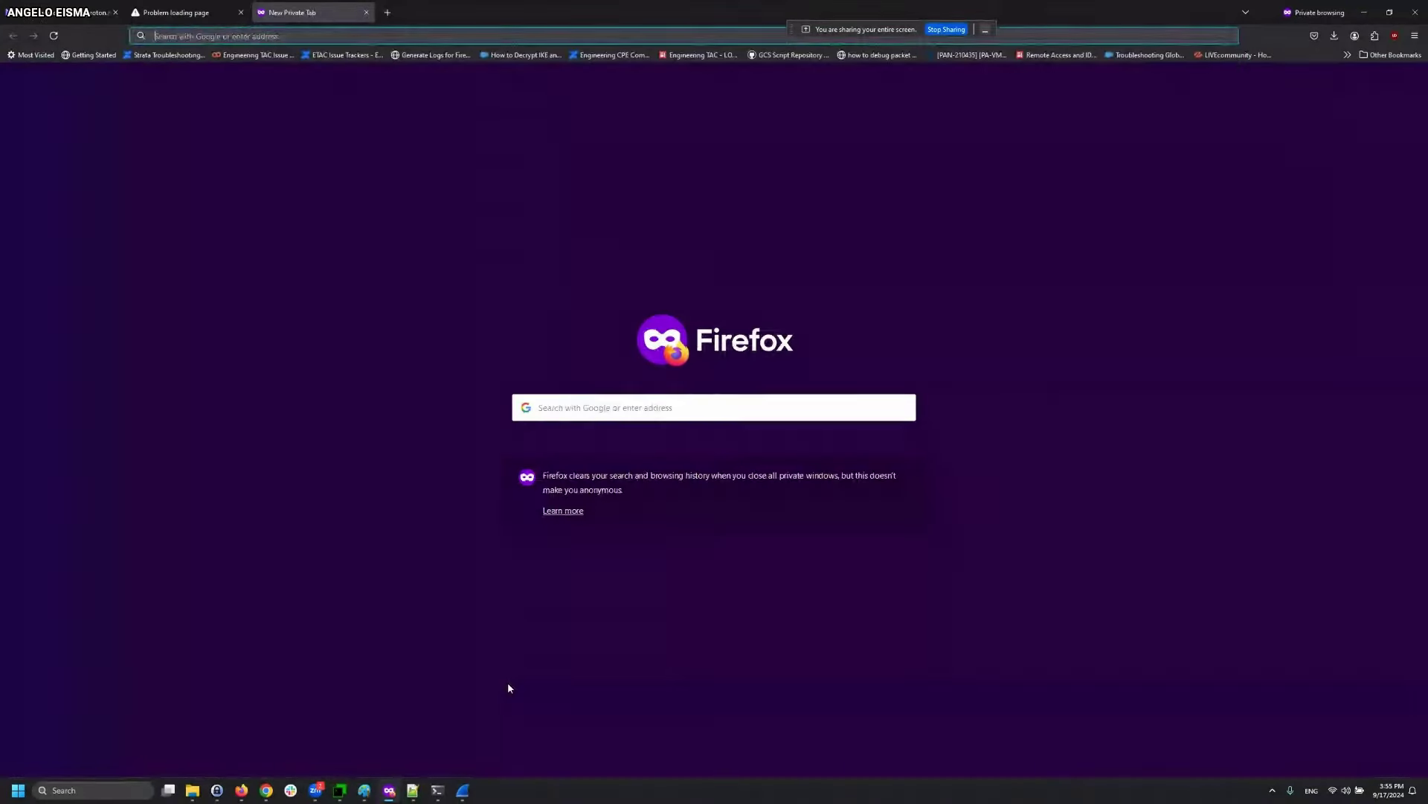
{"action": "type", "text": "globalprotect"}
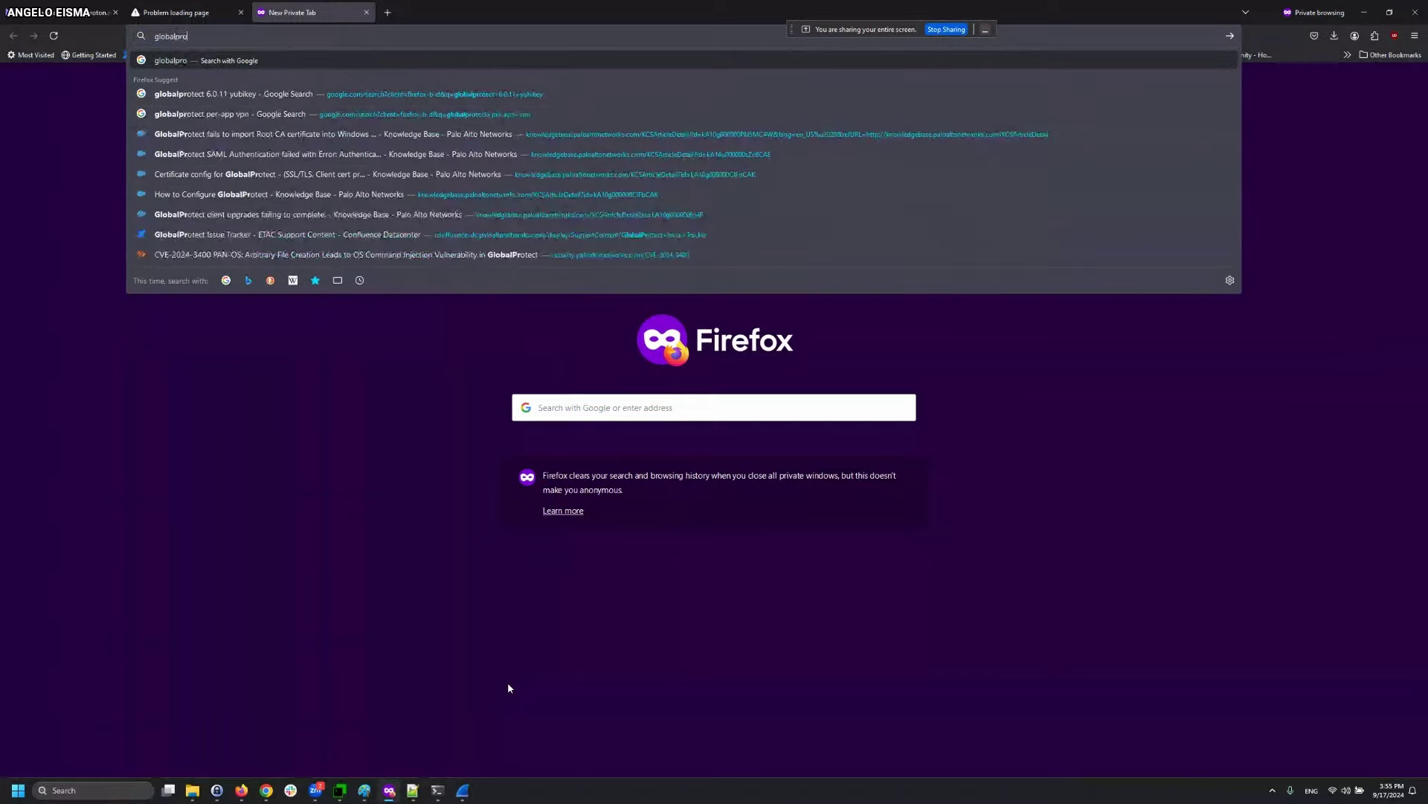
{"action": "key", "text": "ctrl+v"}
{"action": "key", "text": "Return"}
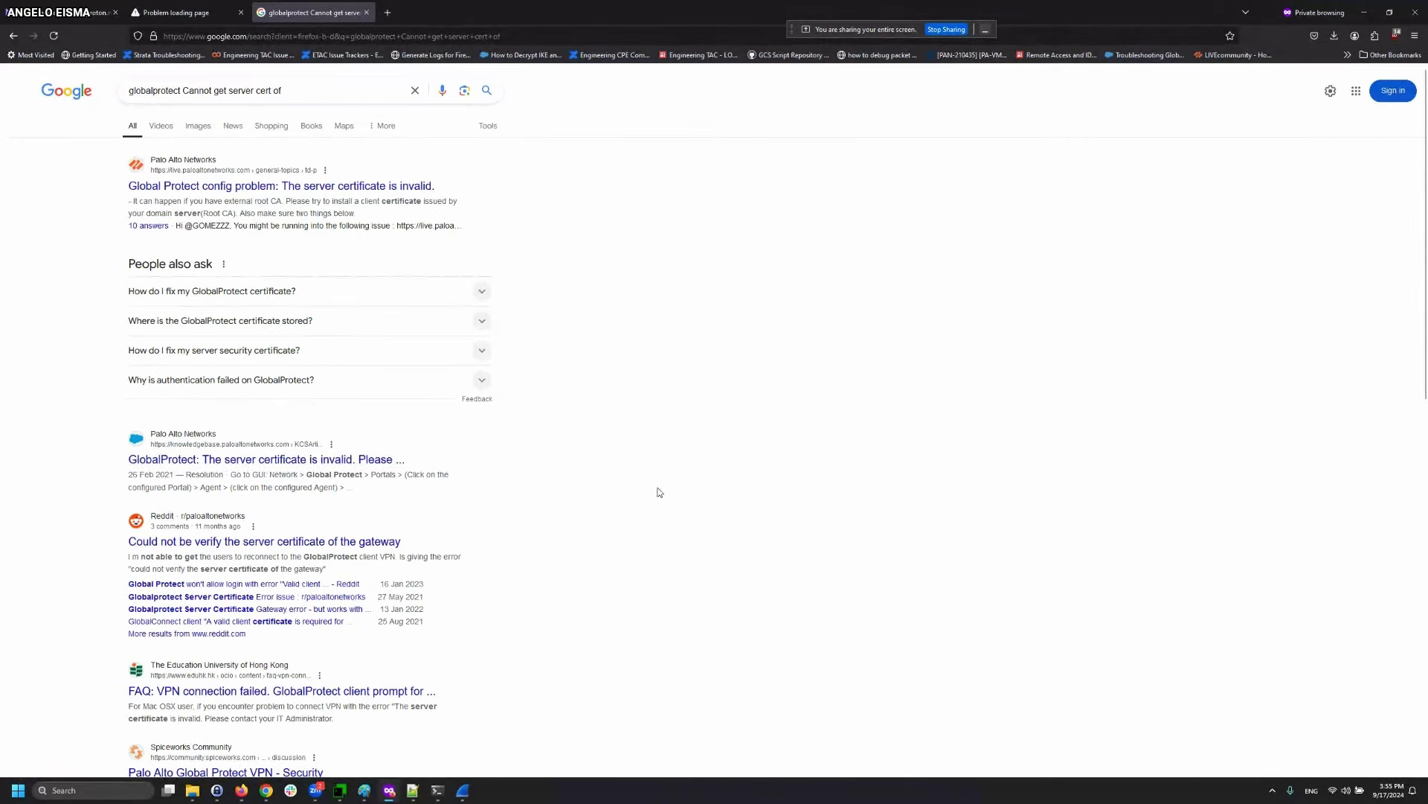
- Revisit line 19271 in gp.log, then return to the Wireshark capture
{"action": "key", "text": "alt+Tab"}
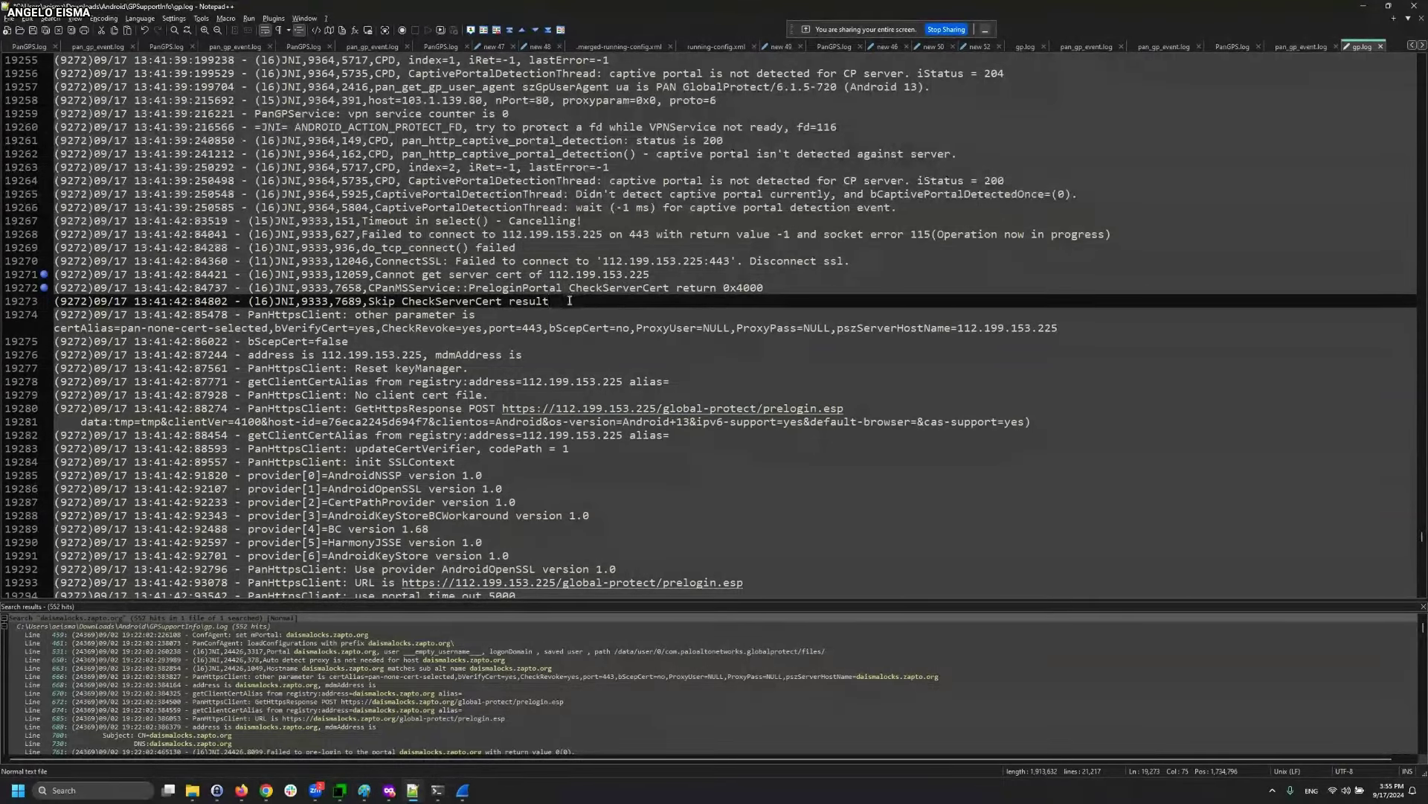
{"action": "left_click", "coordinate": [153, 274]}
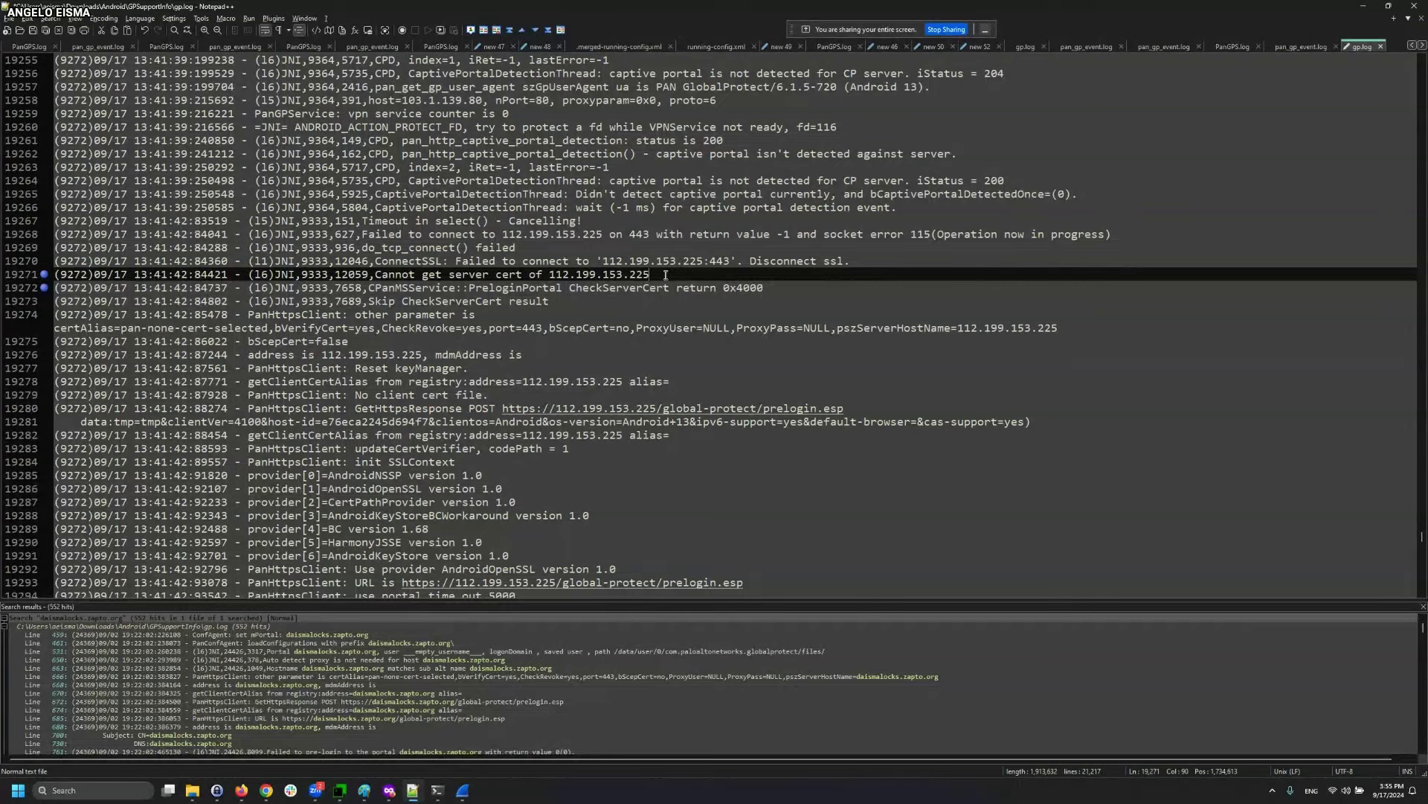
{"action": "left_click", "coordinate": [463, 790]}
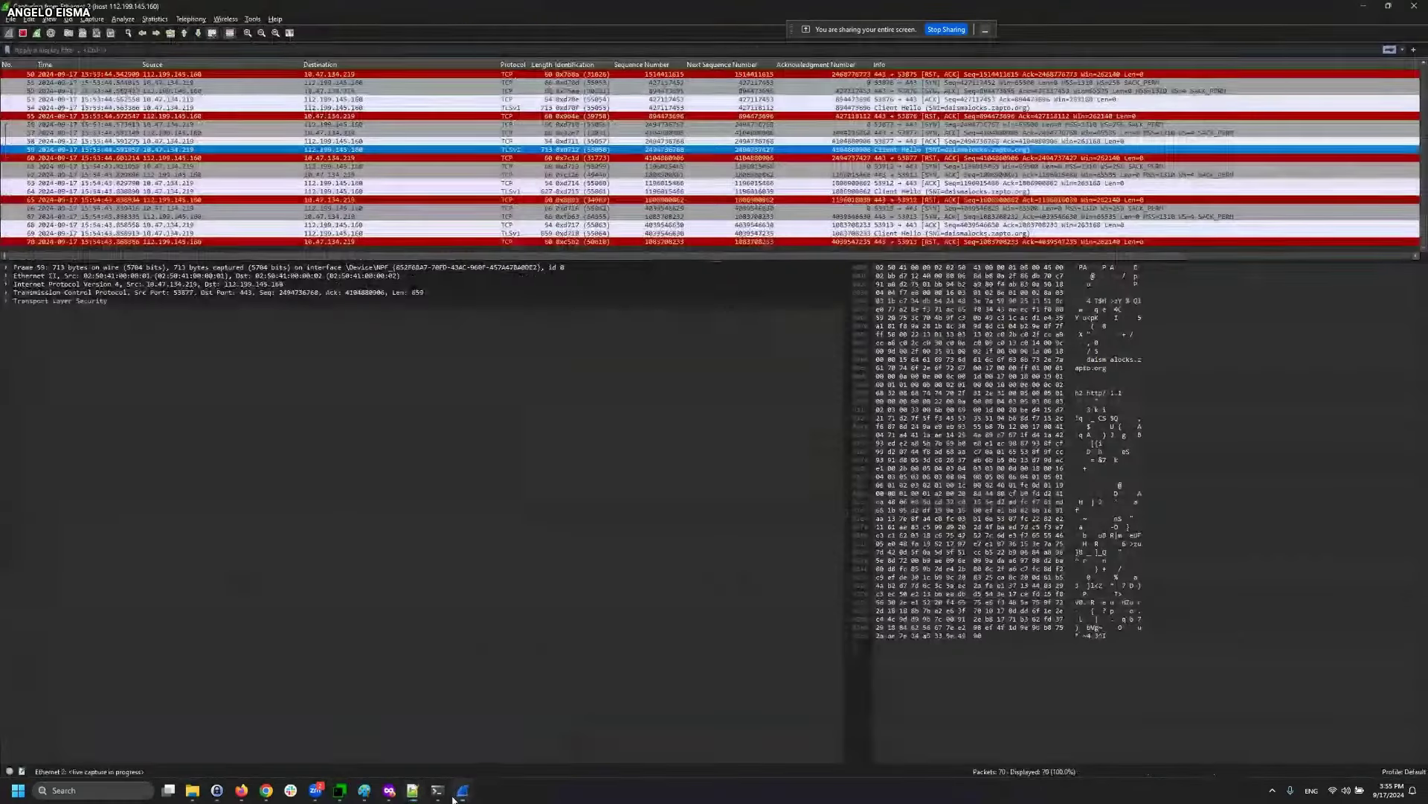
- Compare frames 62 and 63, ending on frame 64's 627-byte TLS Client Hello to 112.199.145.160:443
{"action": "left_click", "coordinate": [933, 192]}
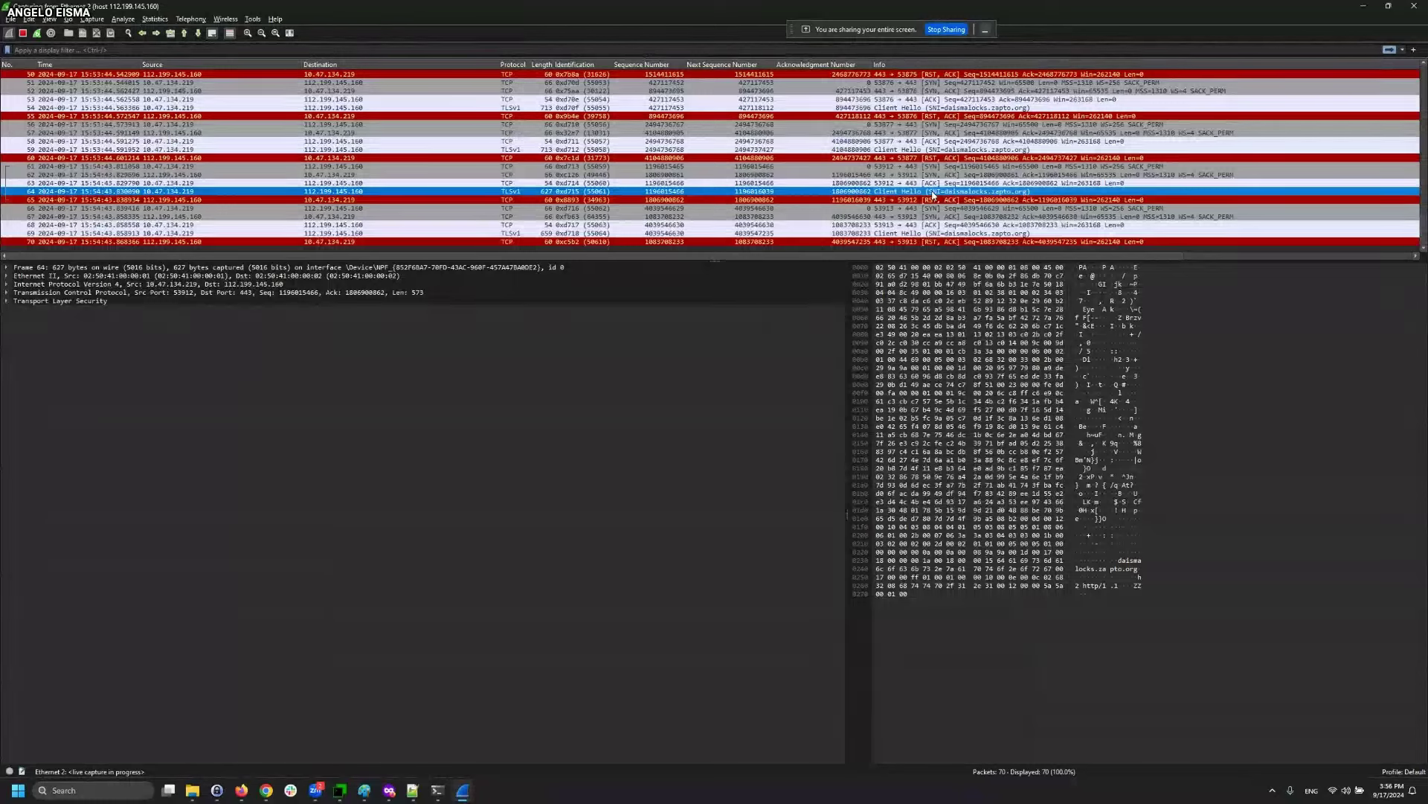
{"action": "left_click", "coordinate": [578, 468]}
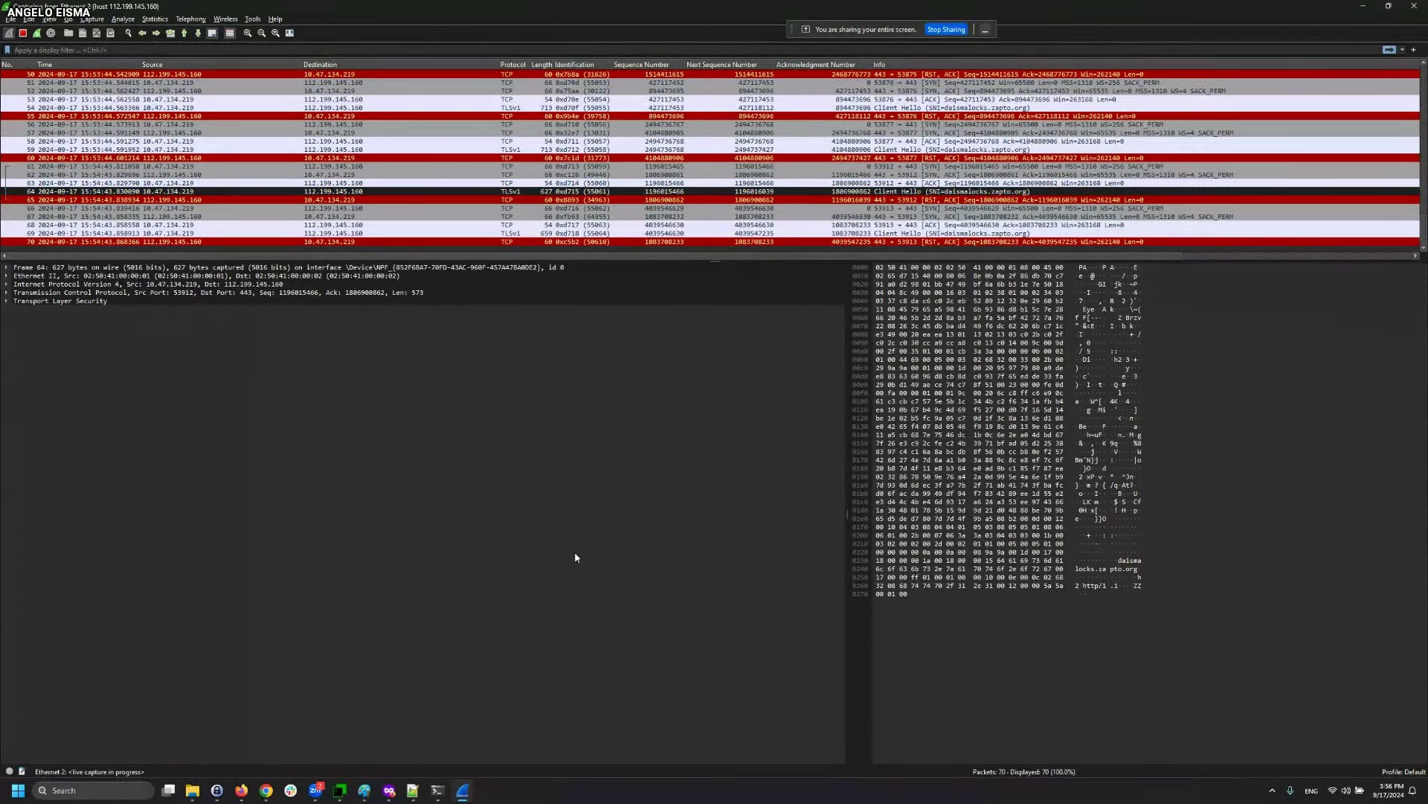
{"action": "left_click", "coordinate": [924, 184]}
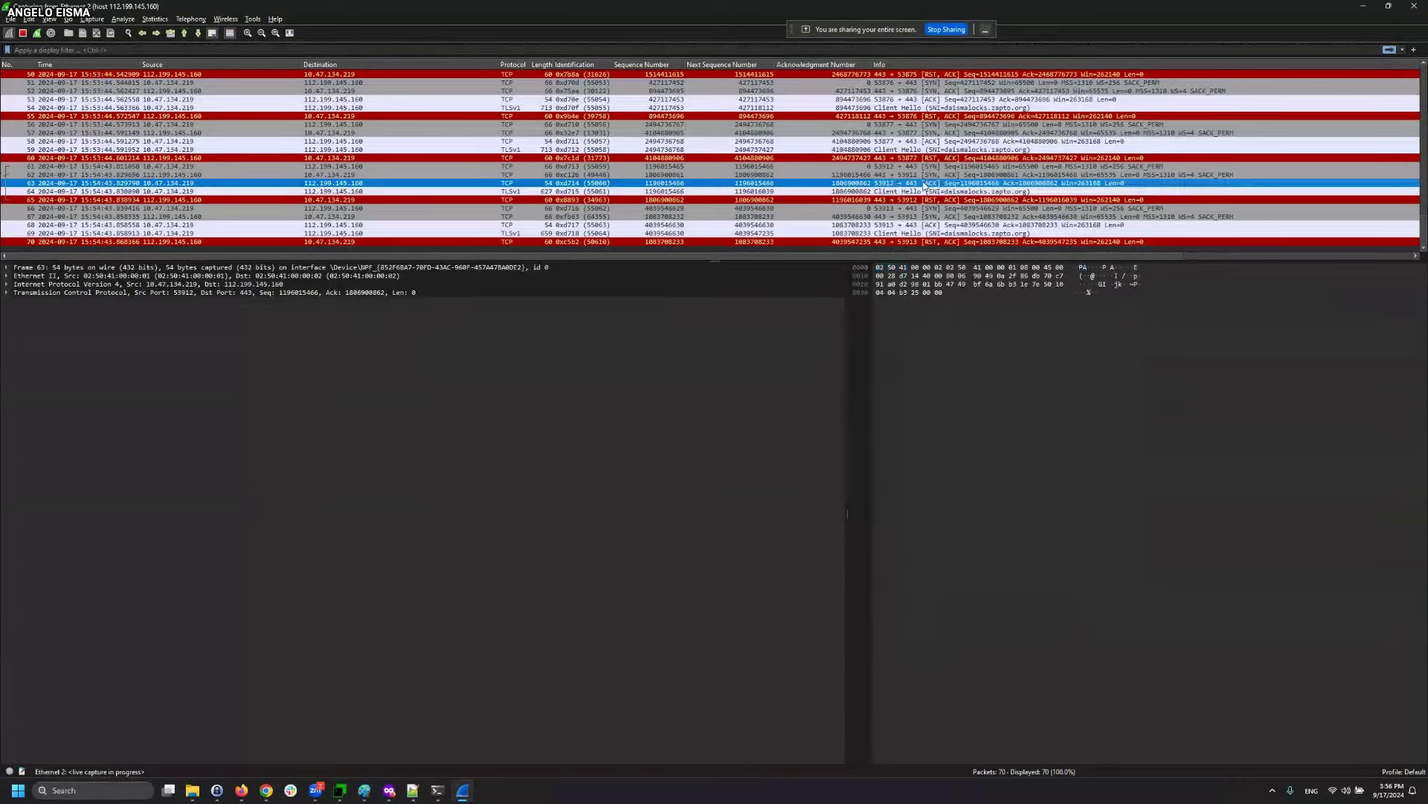
{"action": "left_click", "coordinate": [936, 175]}
{"action": "left_click", "coordinate": [937, 191]}
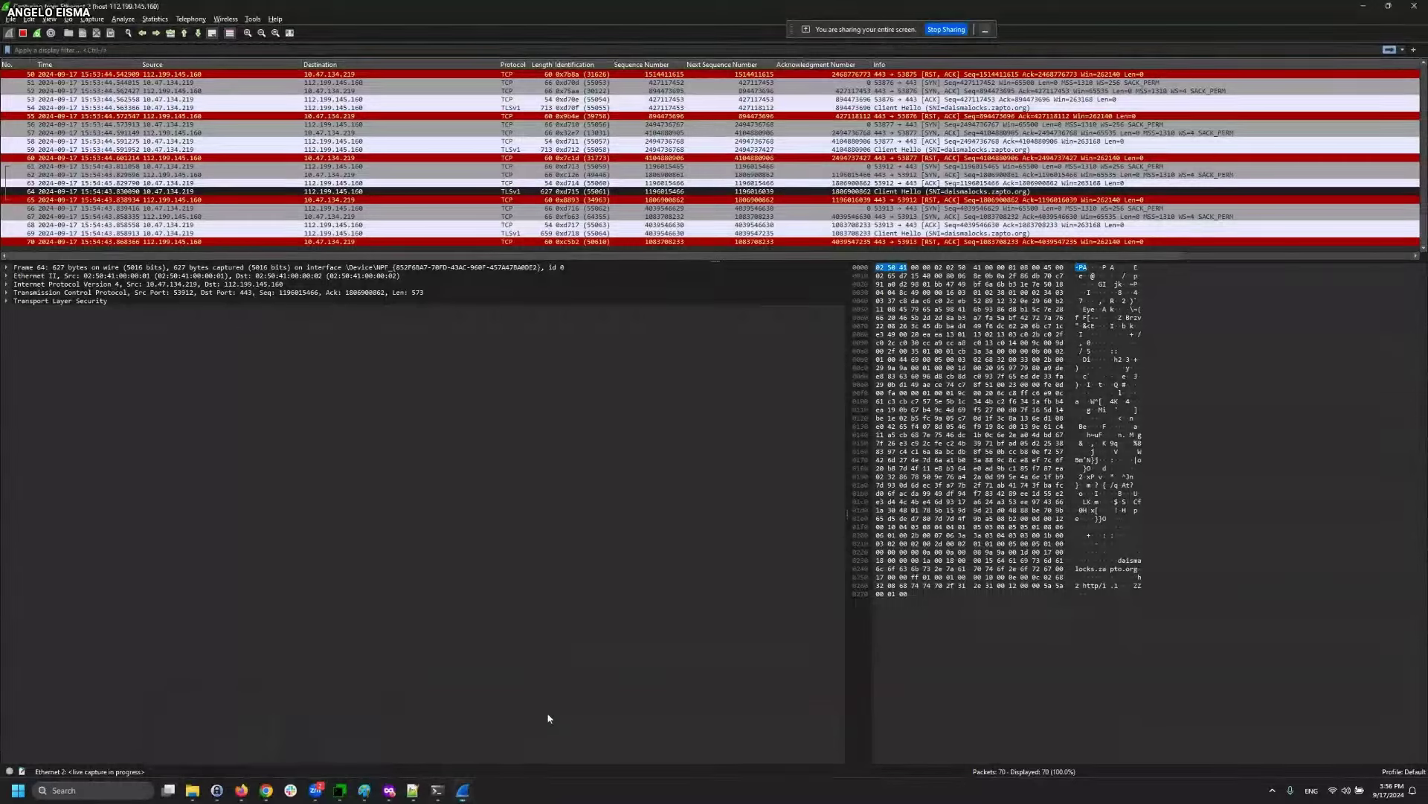
{"action": "mouse_move", "coordinate": [265, 789]}
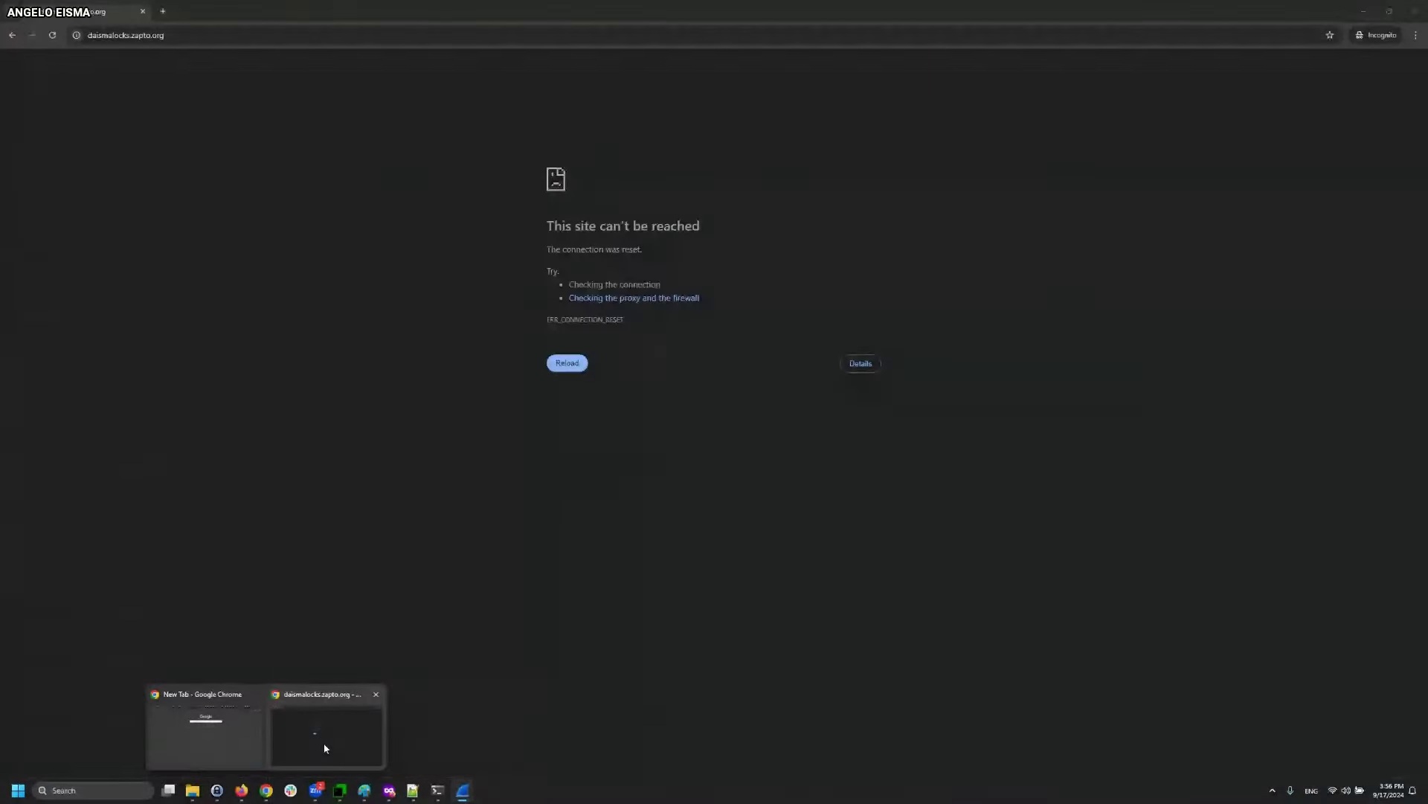
{"action": "left_click", "coordinate": [206, 733]}
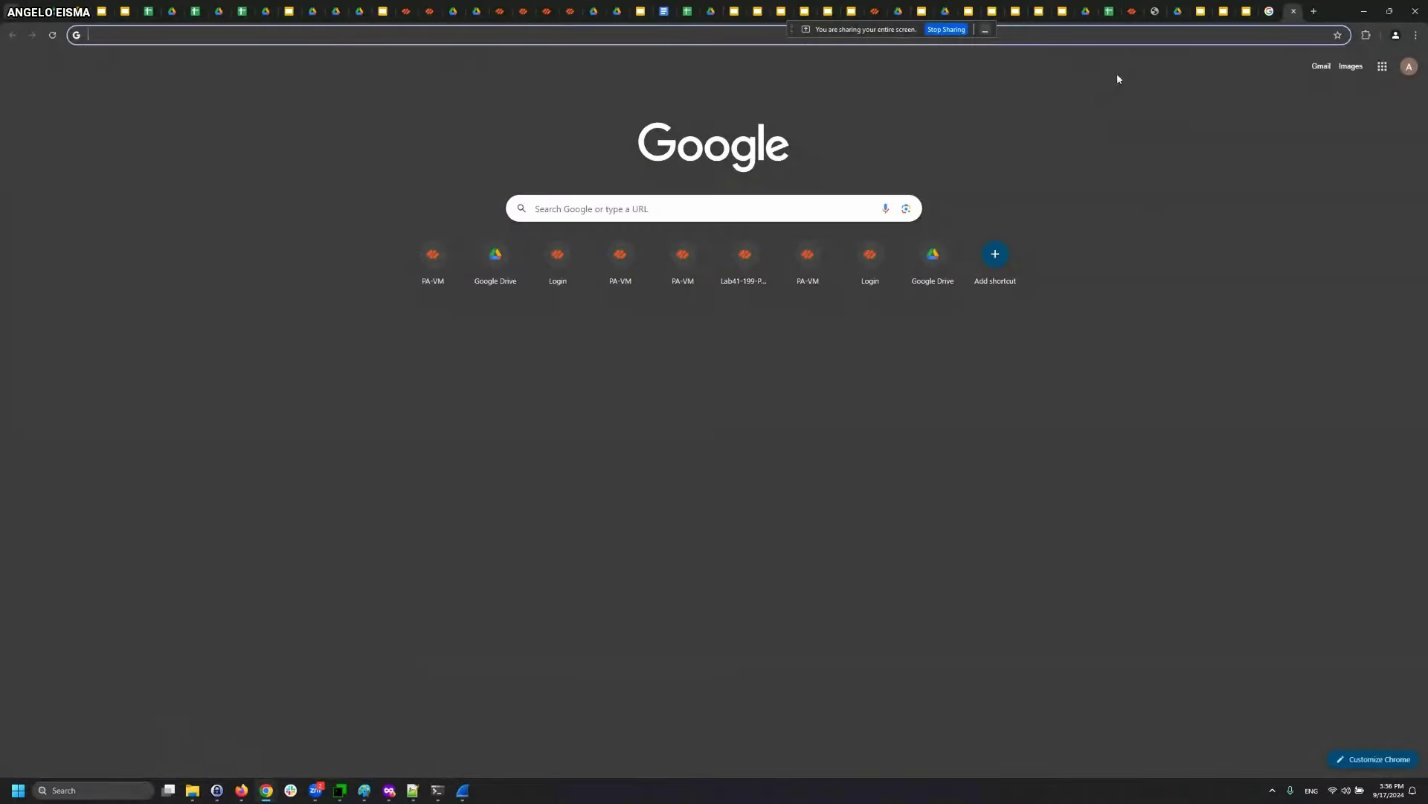
{"action": "left_click", "coordinate": [1209, 31]}
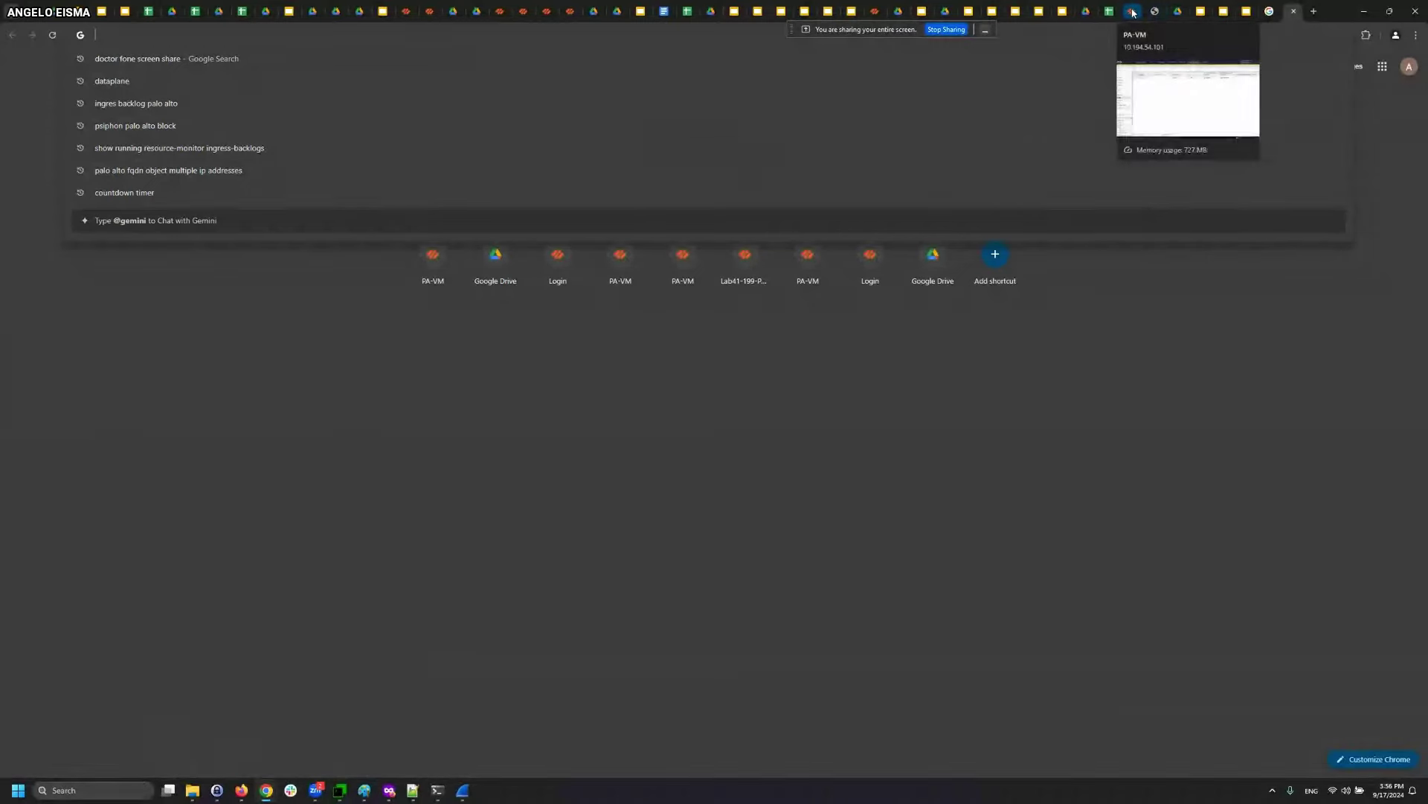
{"action": "left_click", "coordinate": [993, 389]}
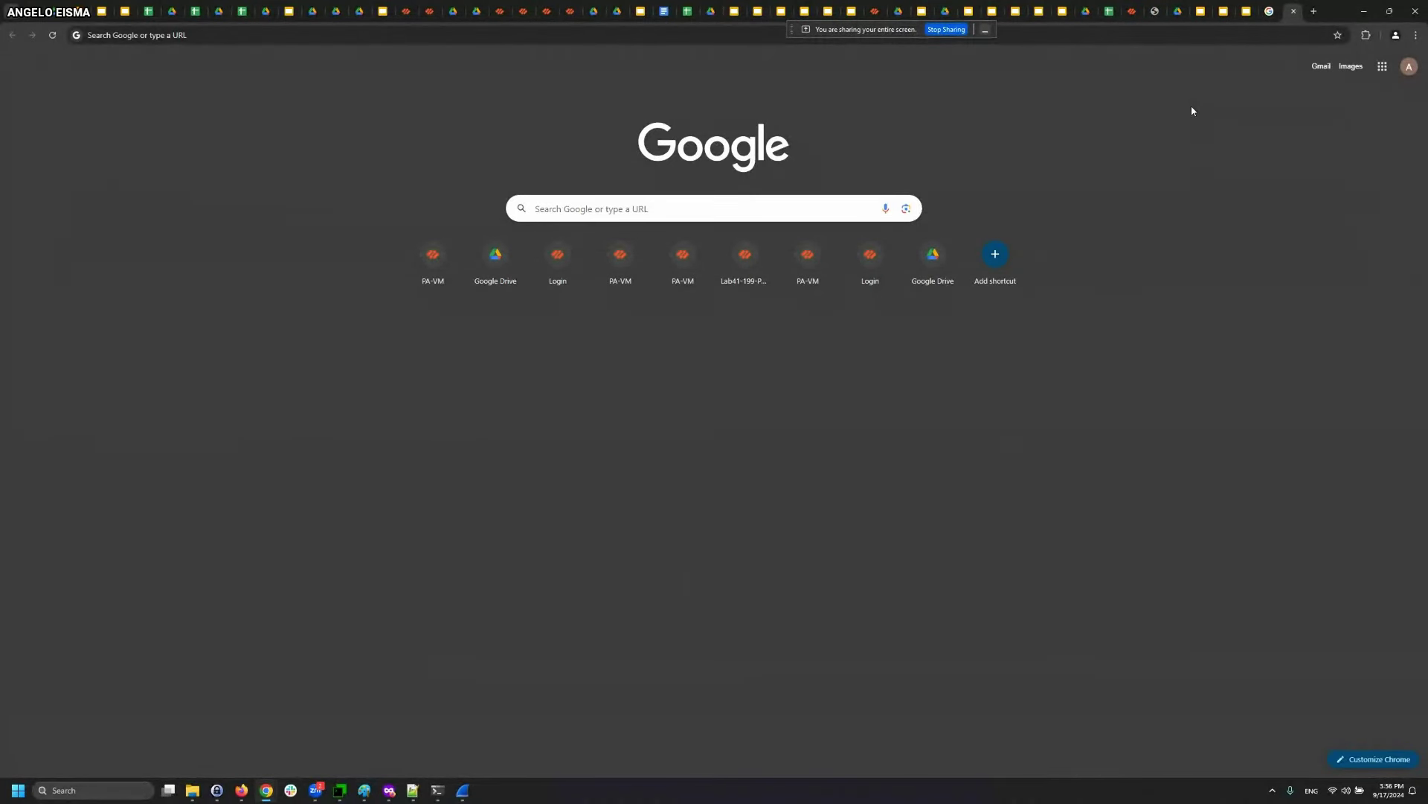
{"action": "left_click", "coordinate": [1177, 36]}
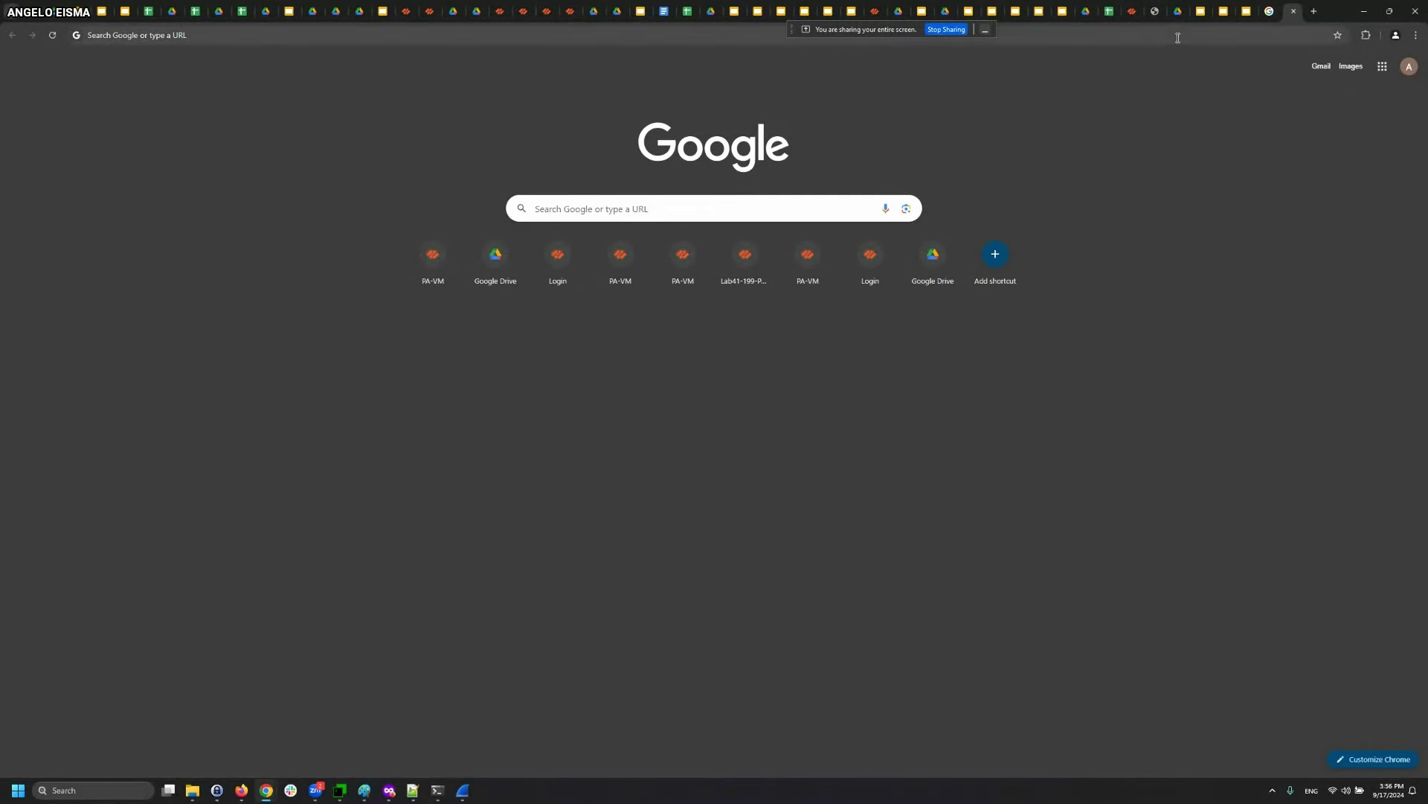
{"action": "left_click", "coordinate": [1216, 384]}
{"action": "left_click", "coordinate": [1192, 35]}
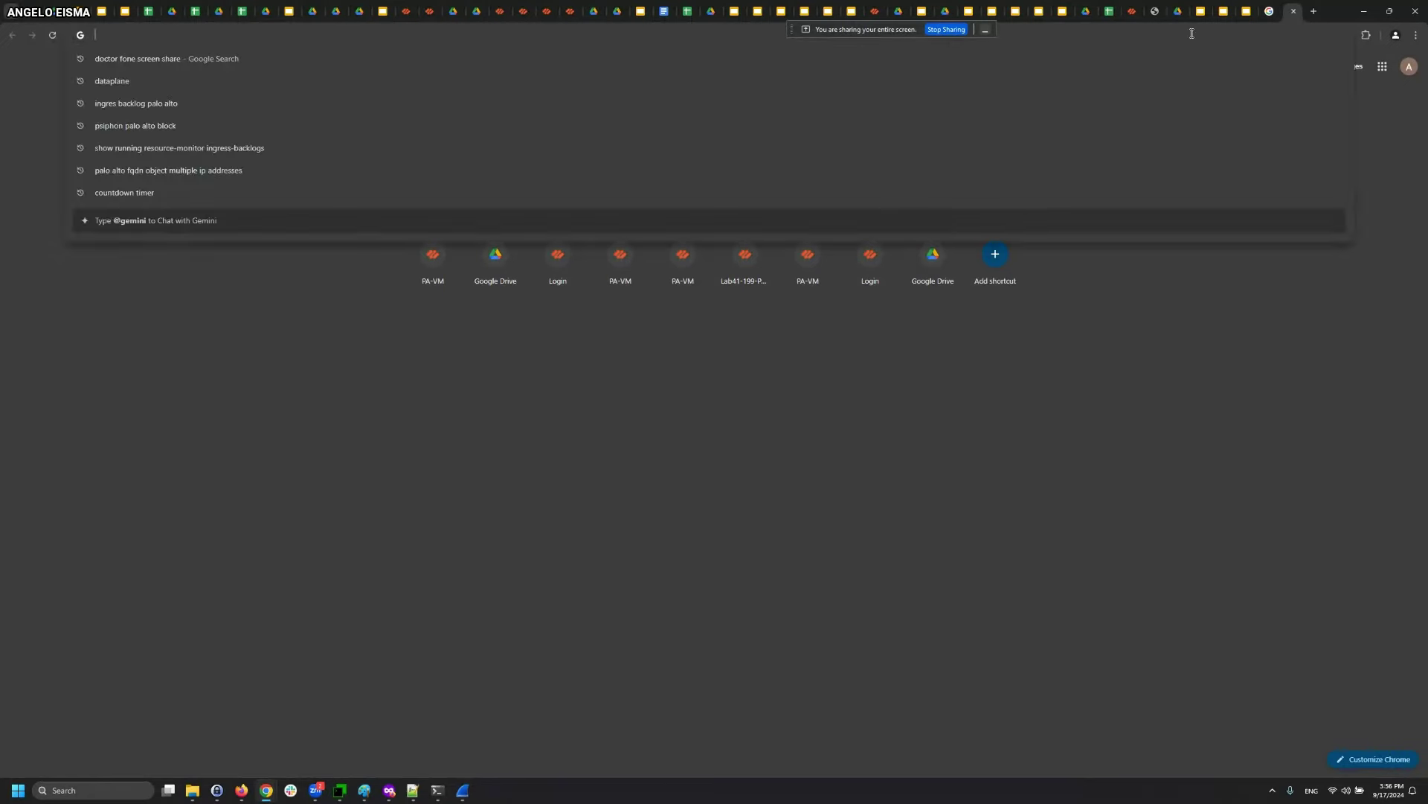
{"action": "left_click", "coordinate": [1229, 305]}
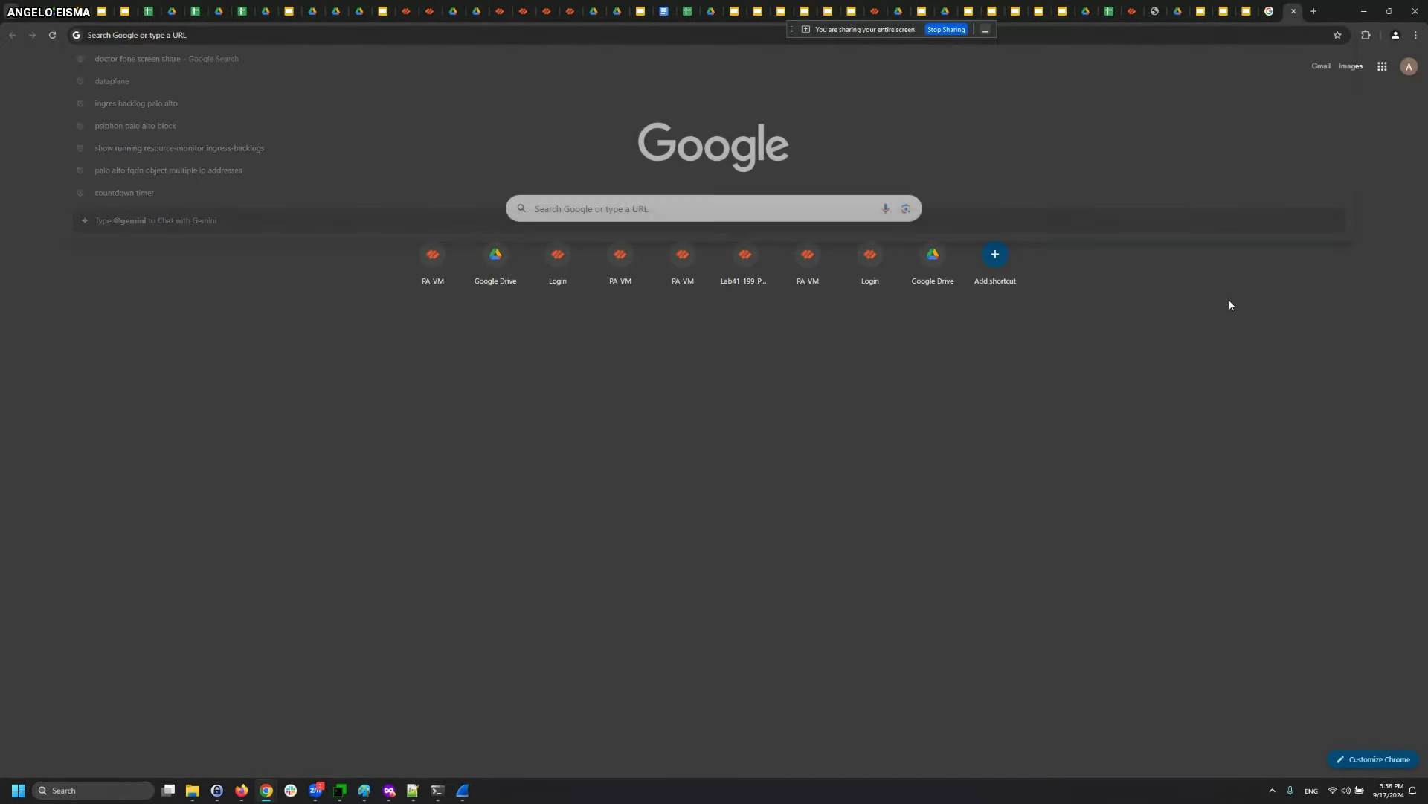
{"action": "left_click", "coordinate": [1204, 34]}
{"action": "left_click", "coordinate": [1216, 371]}
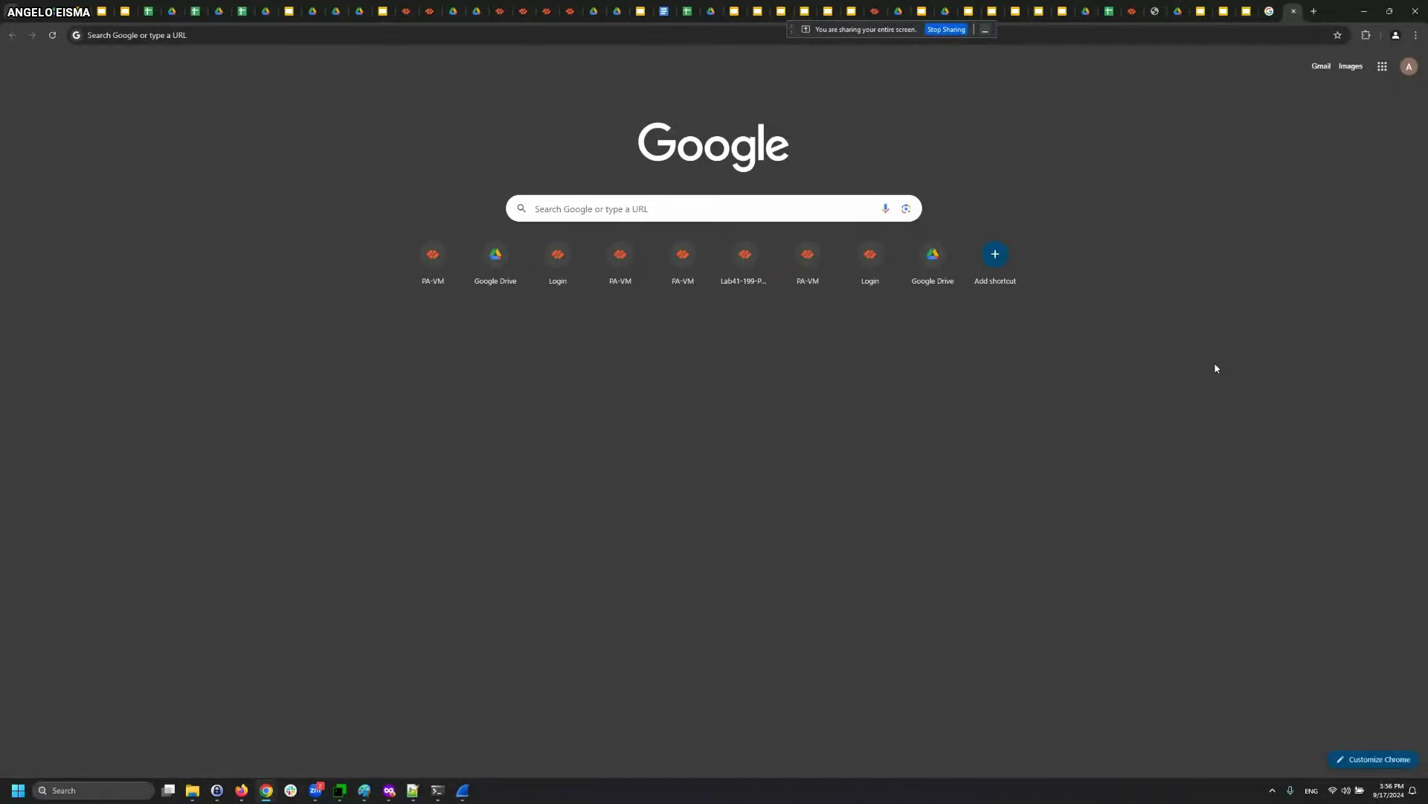
{"action": "left_click", "coordinate": [1118, 38]}
{"action": "left_click", "coordinate": [1228, 359]}
{"action": "left_click", "coordinate": [1219, 37]}
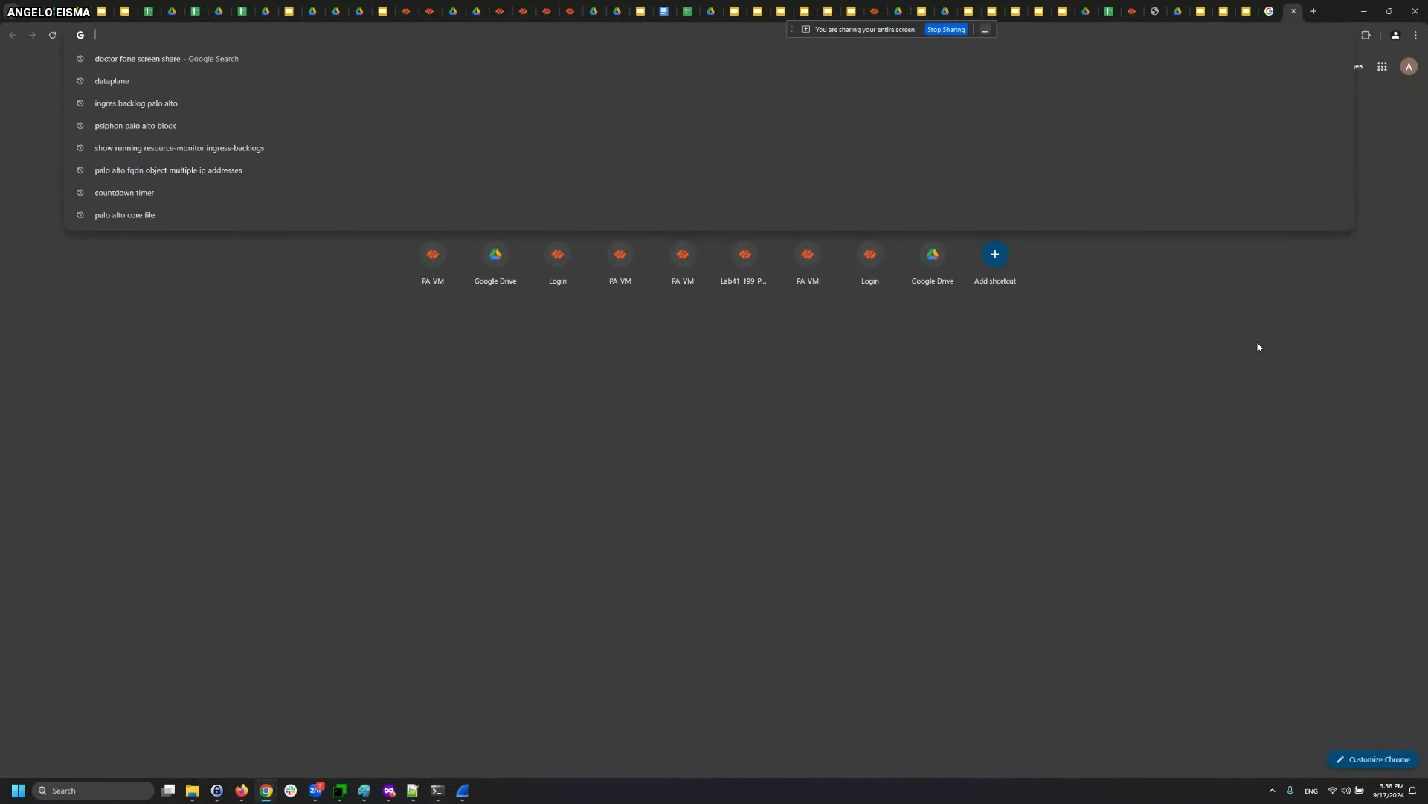
- Reopen gp.log and highlight the failed connection and 'Cannot get server cert' lines 19270–19271
{"action": "left_click", "coordinate": [413, 791]}
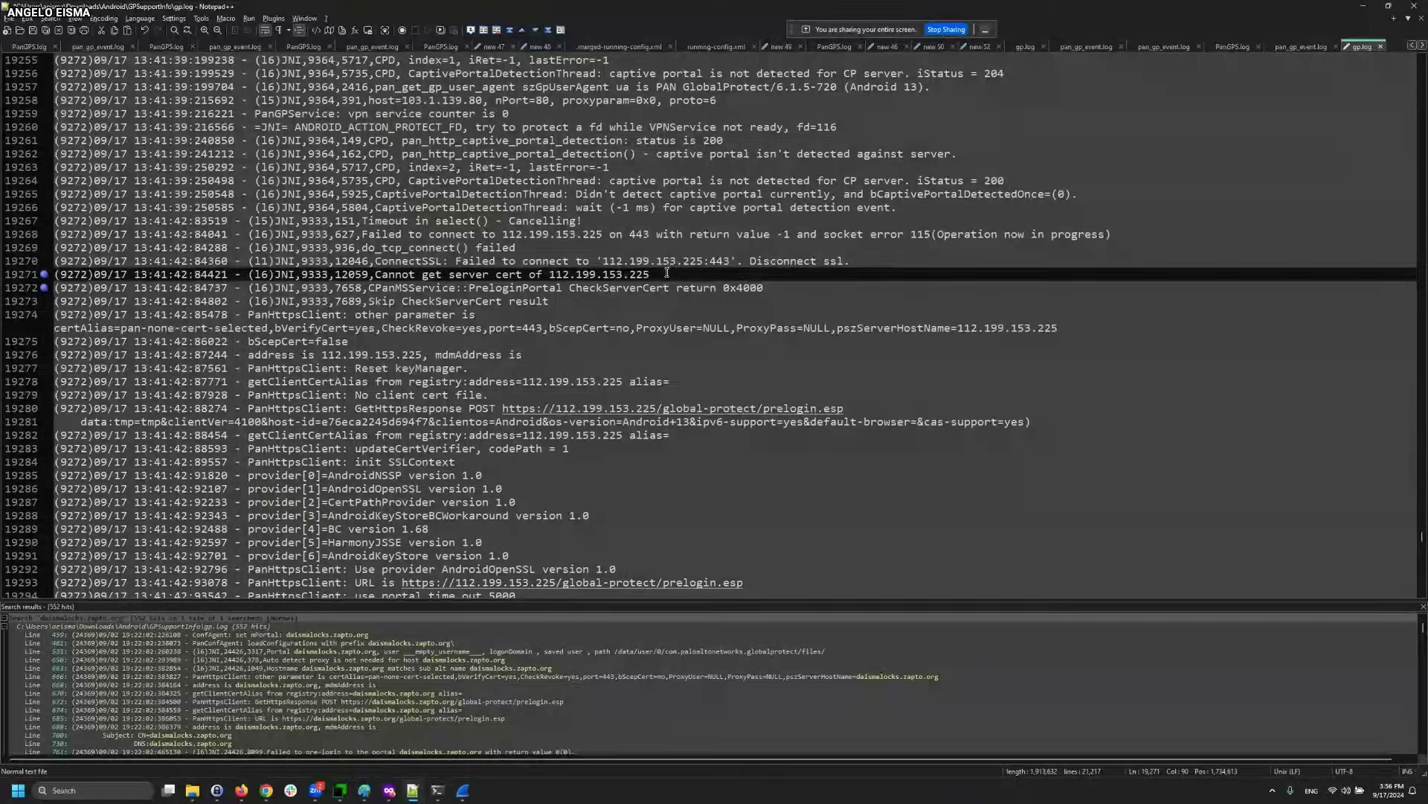
{"action": "left_click_drag", "start_coordinate": [667, 273], "coordinate": [60, 262]}
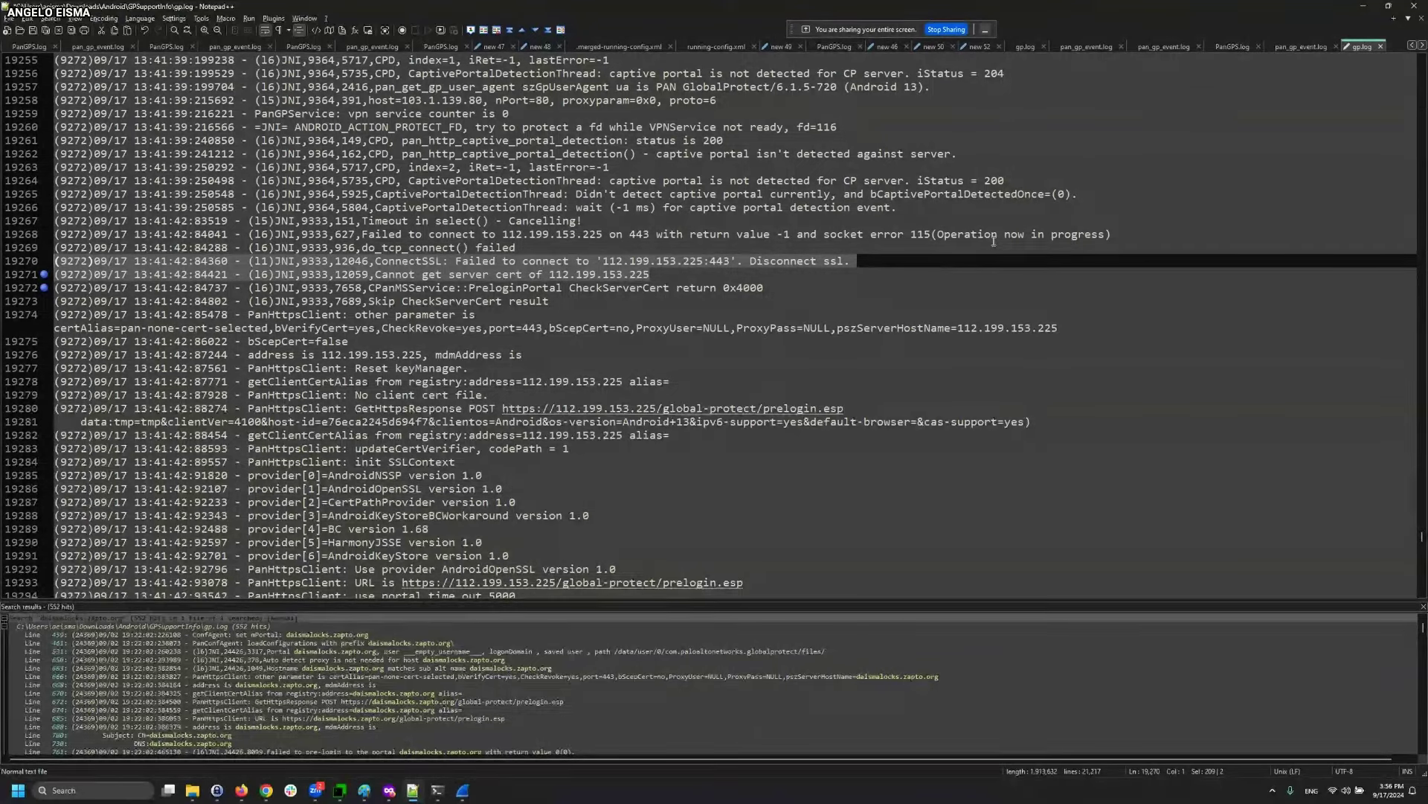
{"action": "left_click", "coordinate": [932, 274]}
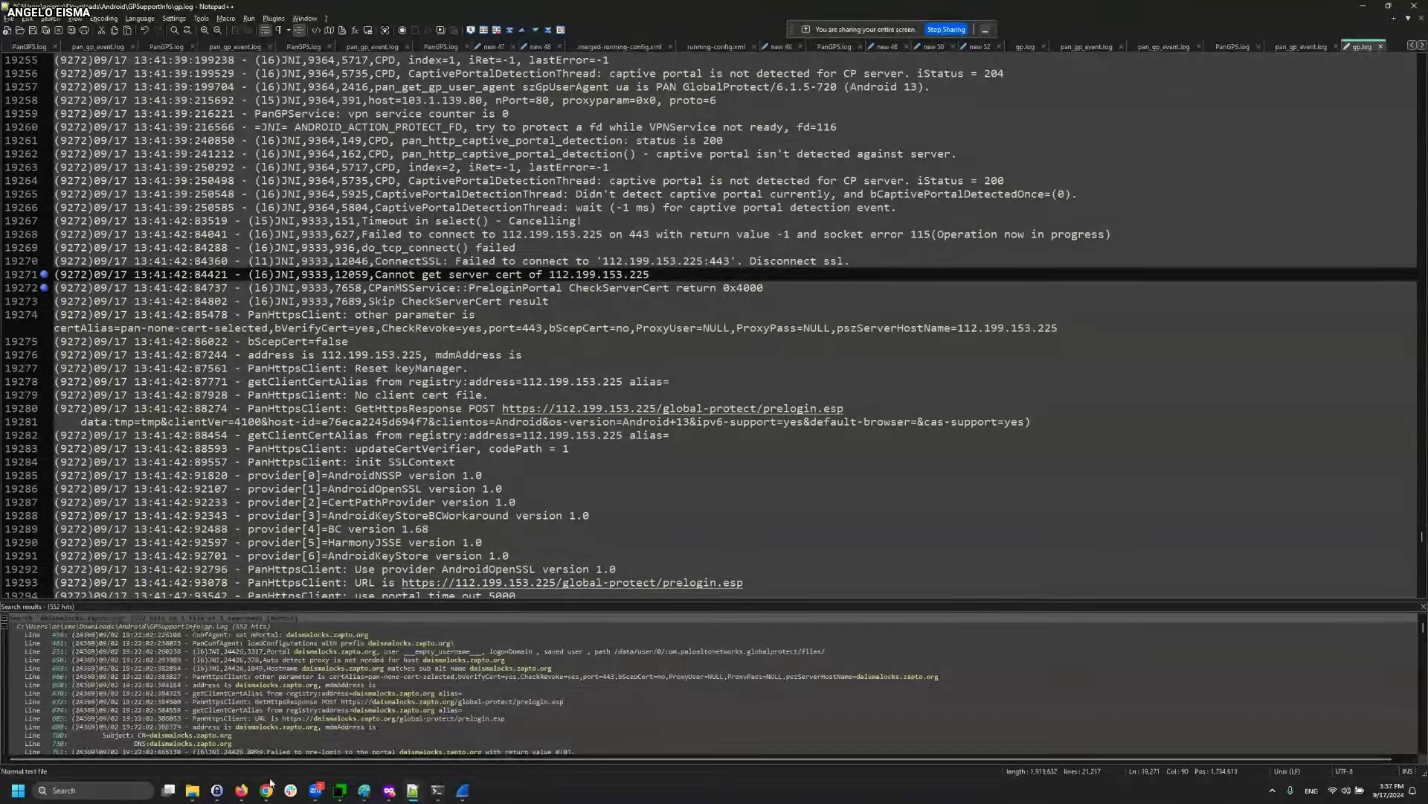
- Switch the browser to the 'Copy of Lab Case Studies' Google Slides tab
{"action": "mouse_move", "coordinate": [266, 790]}
{"action": "left_click", "coordinate": [318, 739]}
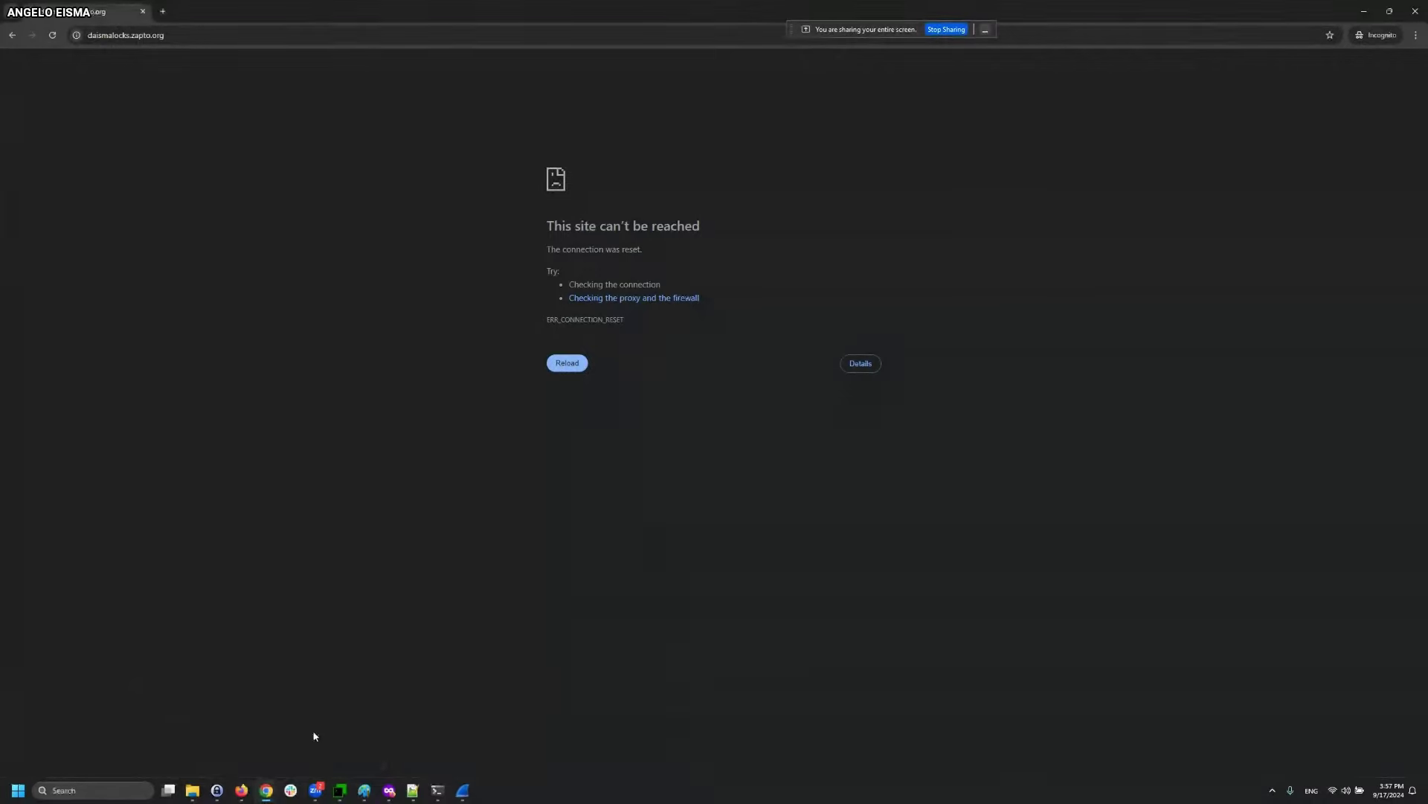
{"action": "mouse_move", "coordinate": [266, 790]}
{"action": "left_click", "coordinate": [227, 744]}
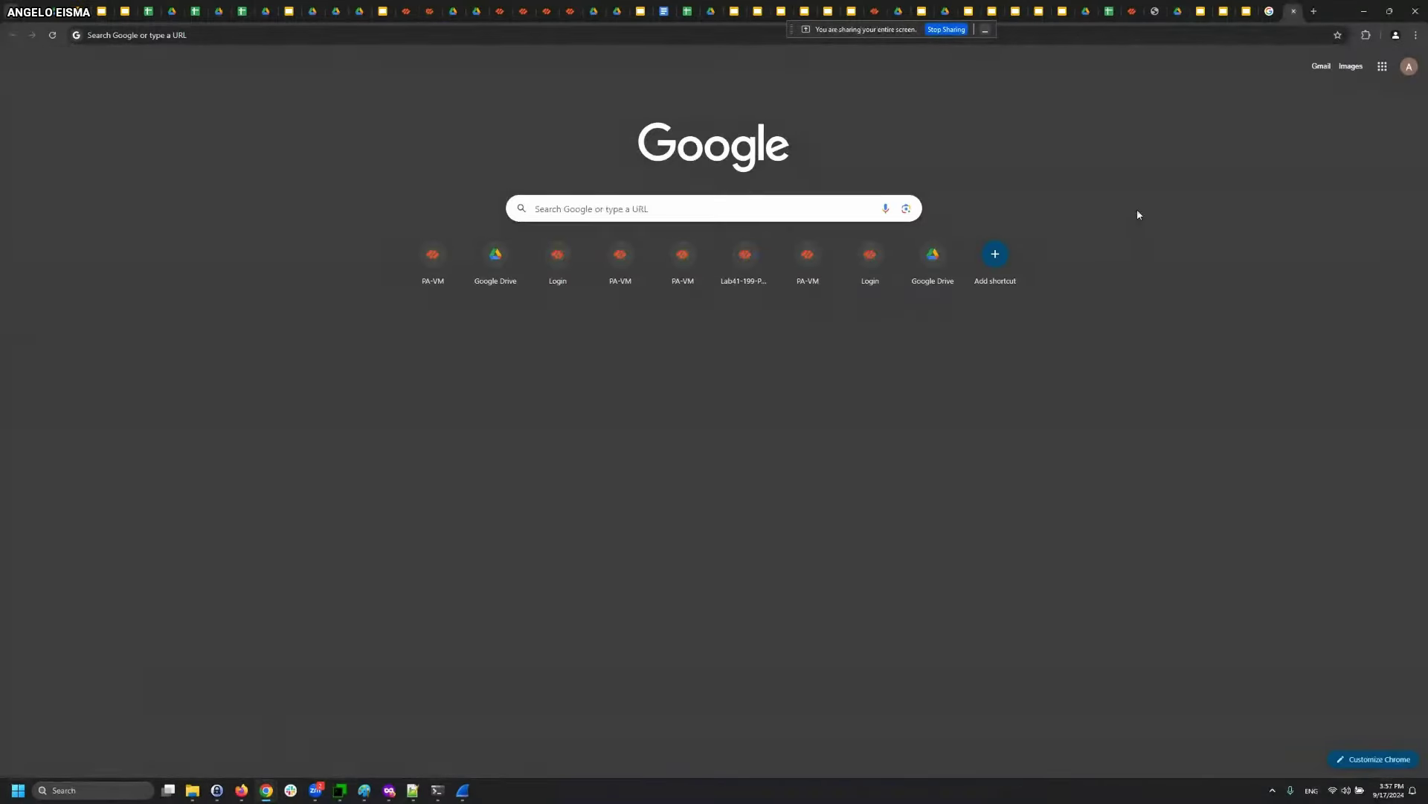
{"action": "left_click", "coordinate": [1203, 11]}
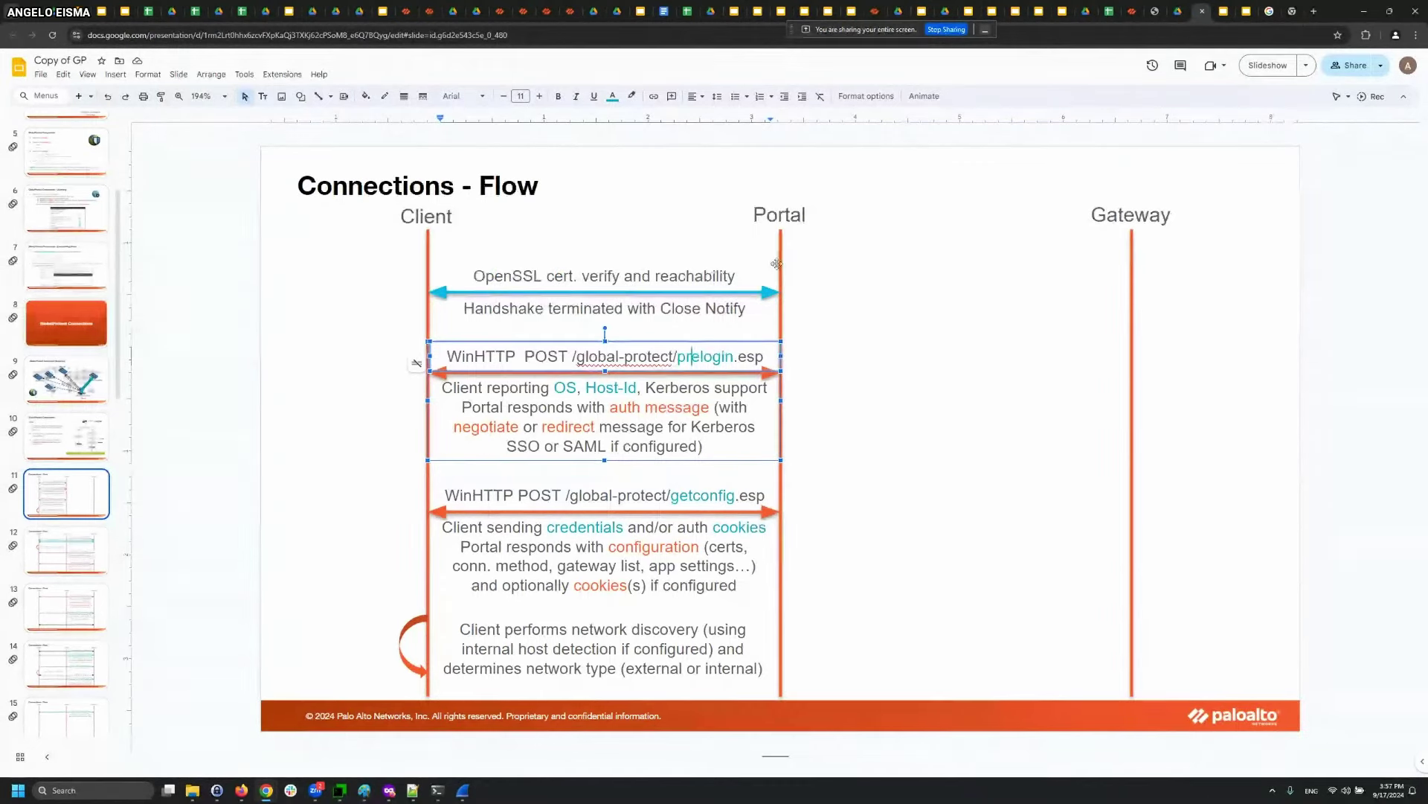
{"action": "left_click", "coordinate": [1226, 10]}
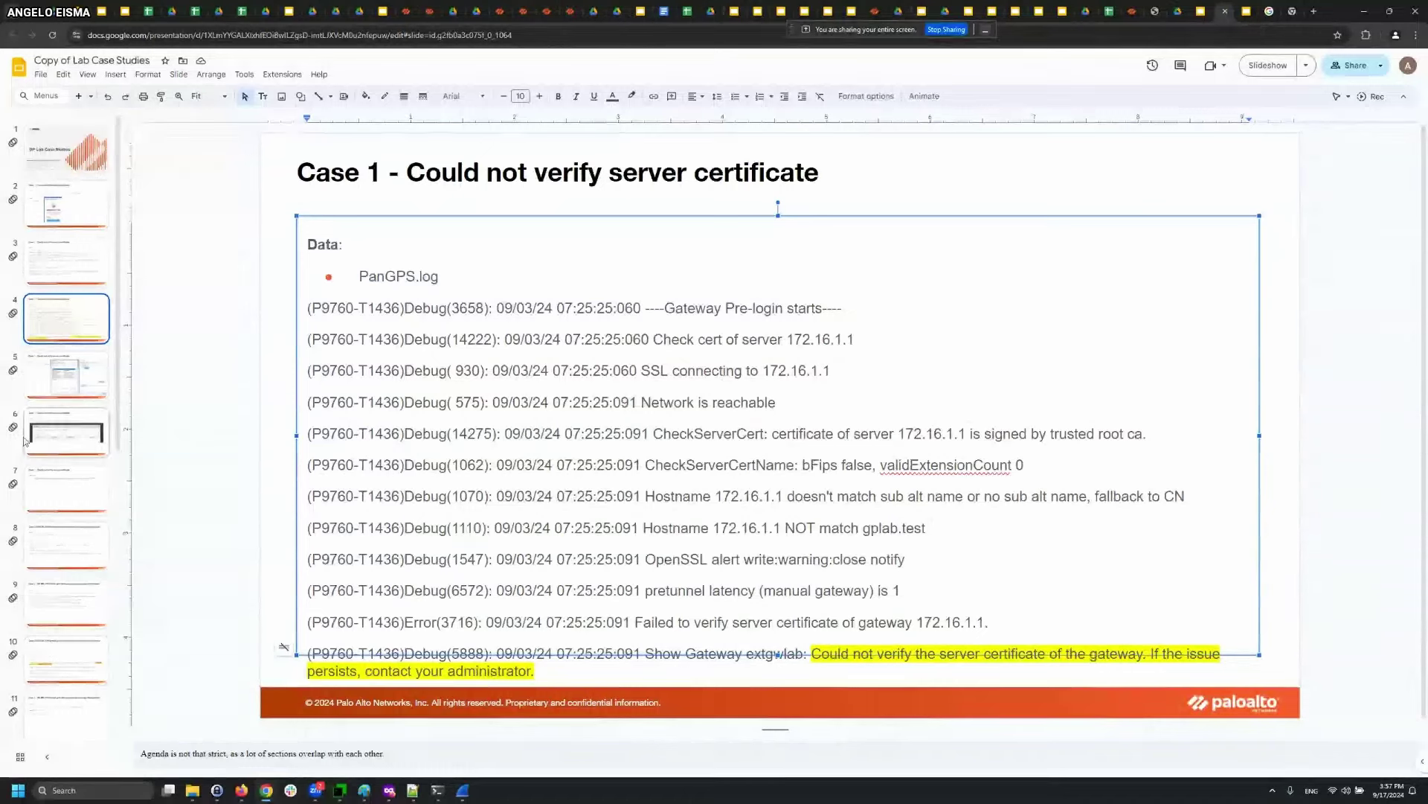
- Go to slide 18, Case 6 (GP) Android, and select KEY_USAGE_BIT_INCORRECT in its body
{"action": "scroll", "coordinate": [32, 409], "scroll_direction": "down", "scroll_amount": 6}
{"action": "left_click", "coordinate": [55, 588]}
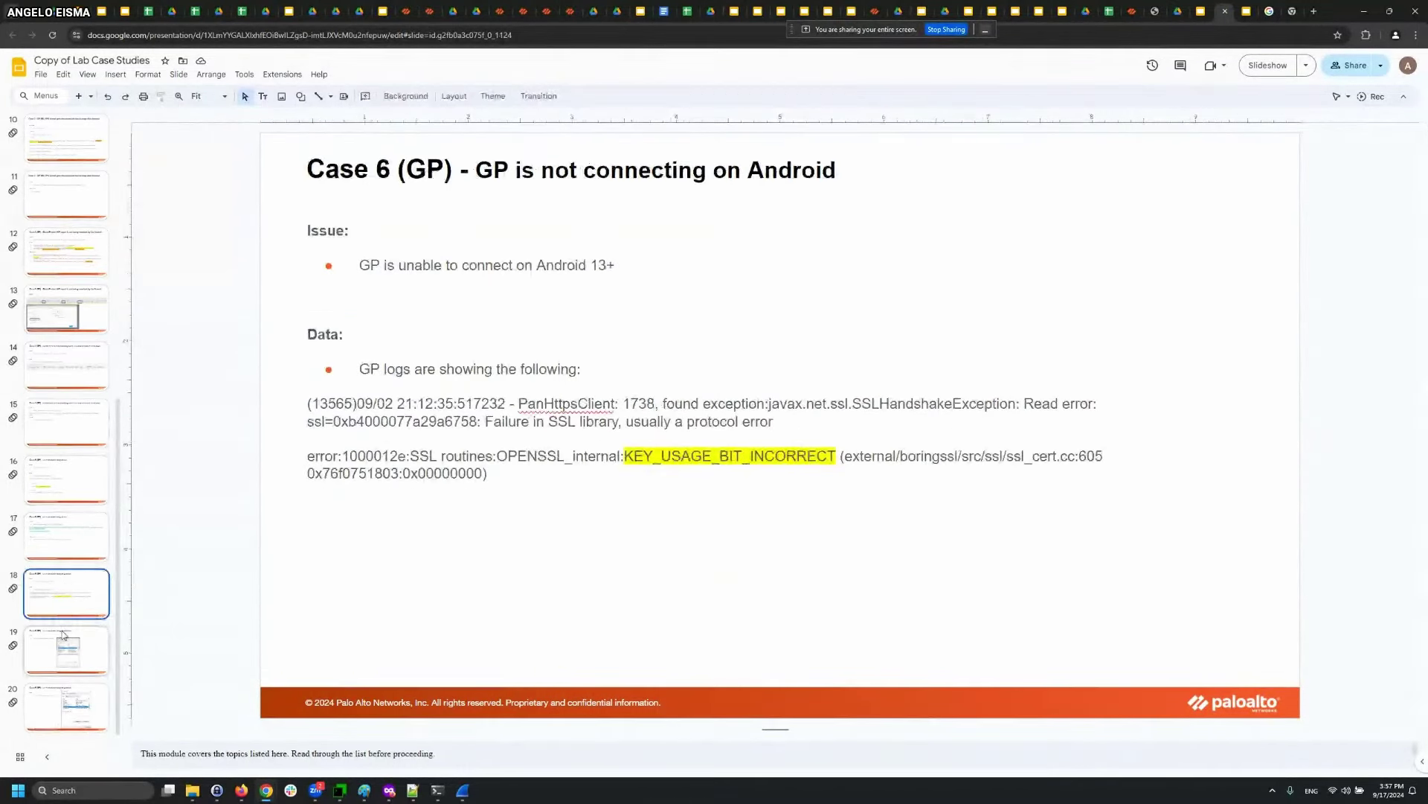
{"action": "key", "text": "Up"}
{"action": "key", "text": "Up"}
{"action": "key", "text": "Down"}
{"action": "key", "text": "Down"}
{"action": "left_click", "coordinate": [484, 172]}
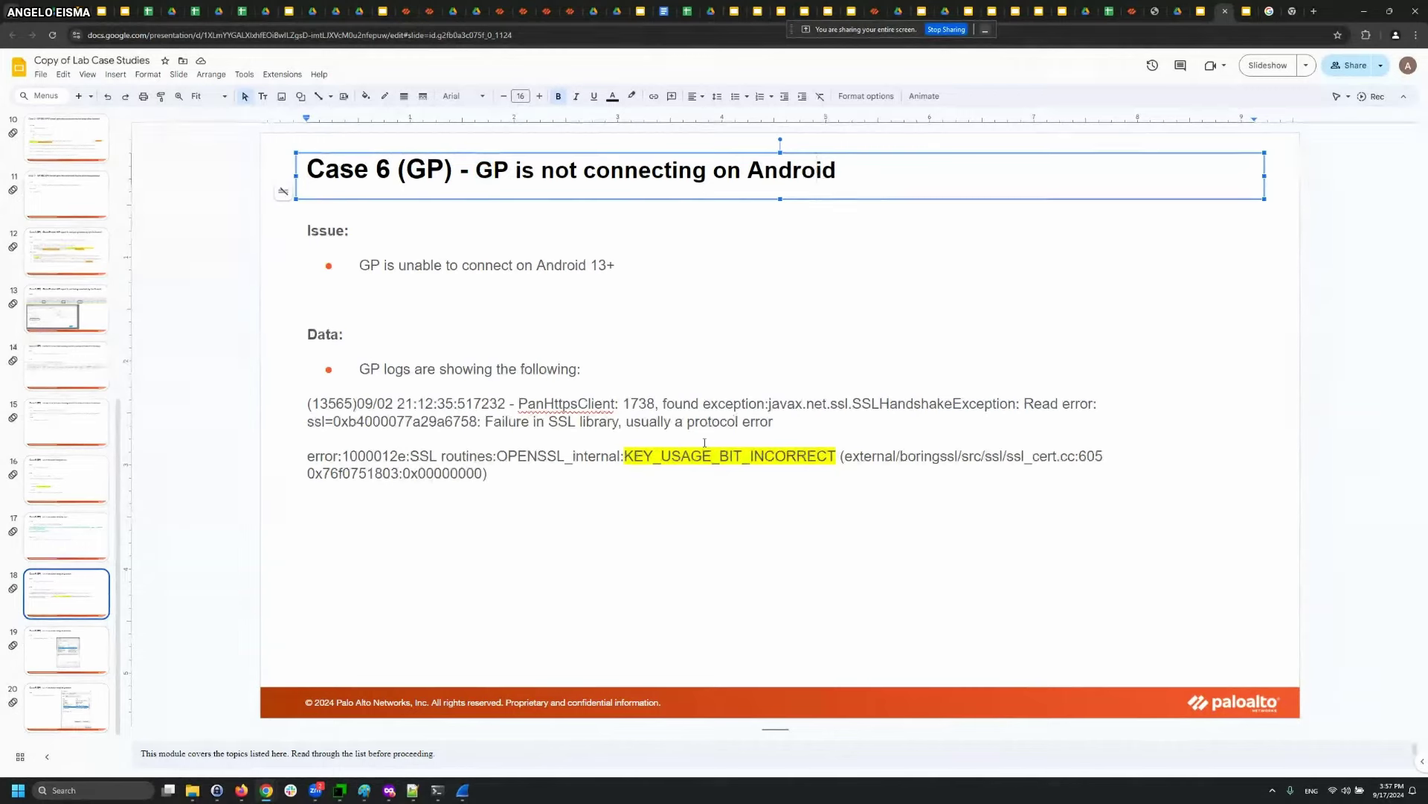
{"action": "left_click", "coordinate": [643, 456]}
{"action": "left_click_drag", "start_coordinate": [624, 456], "coordinate": [834, 458]}
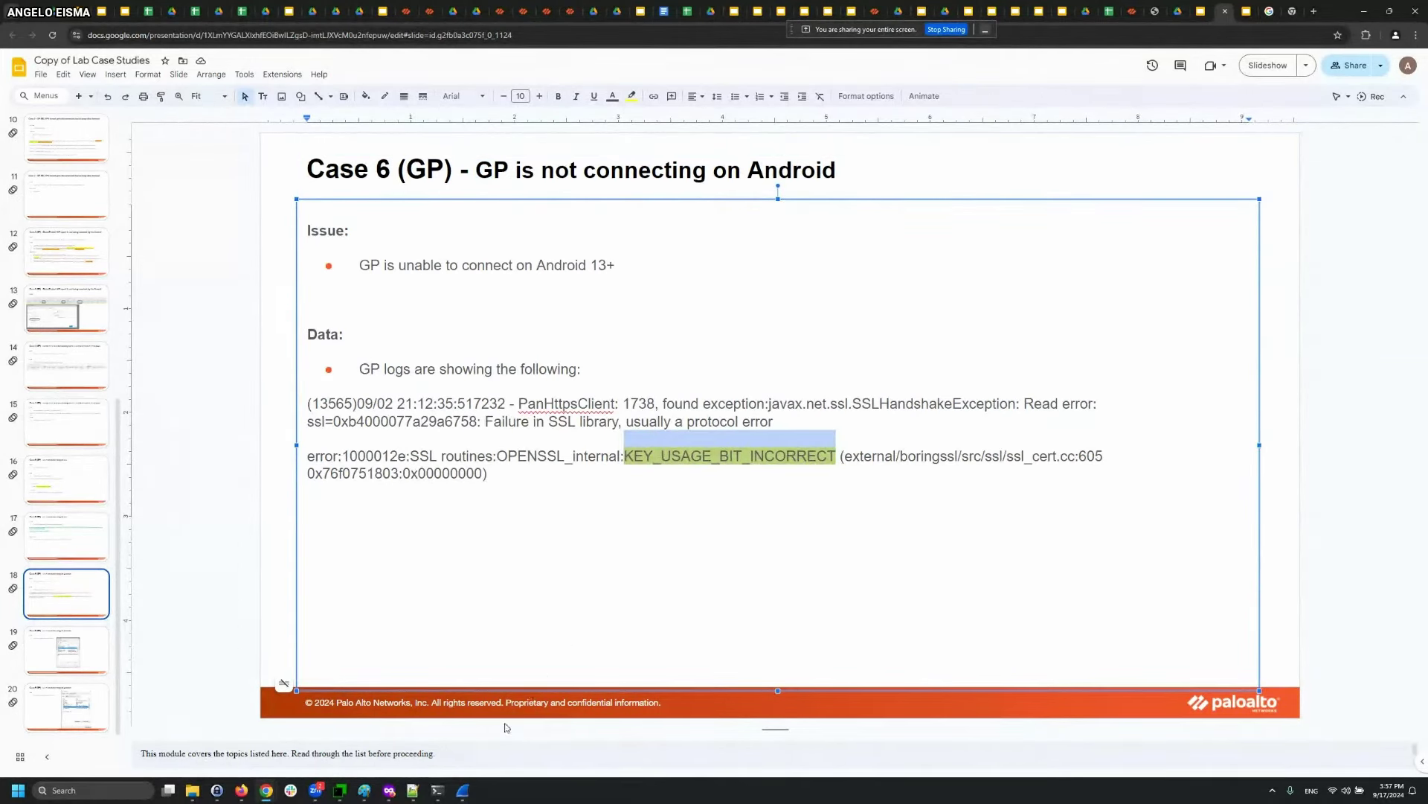
- Find all KEY_USAGE_BIT_INCORRECT hits in gp.log and jump to the line 17244 result
{"action": "left_click", "coordinate": [413, 790]}
{"action": "key", "text": "ctrl+f"}
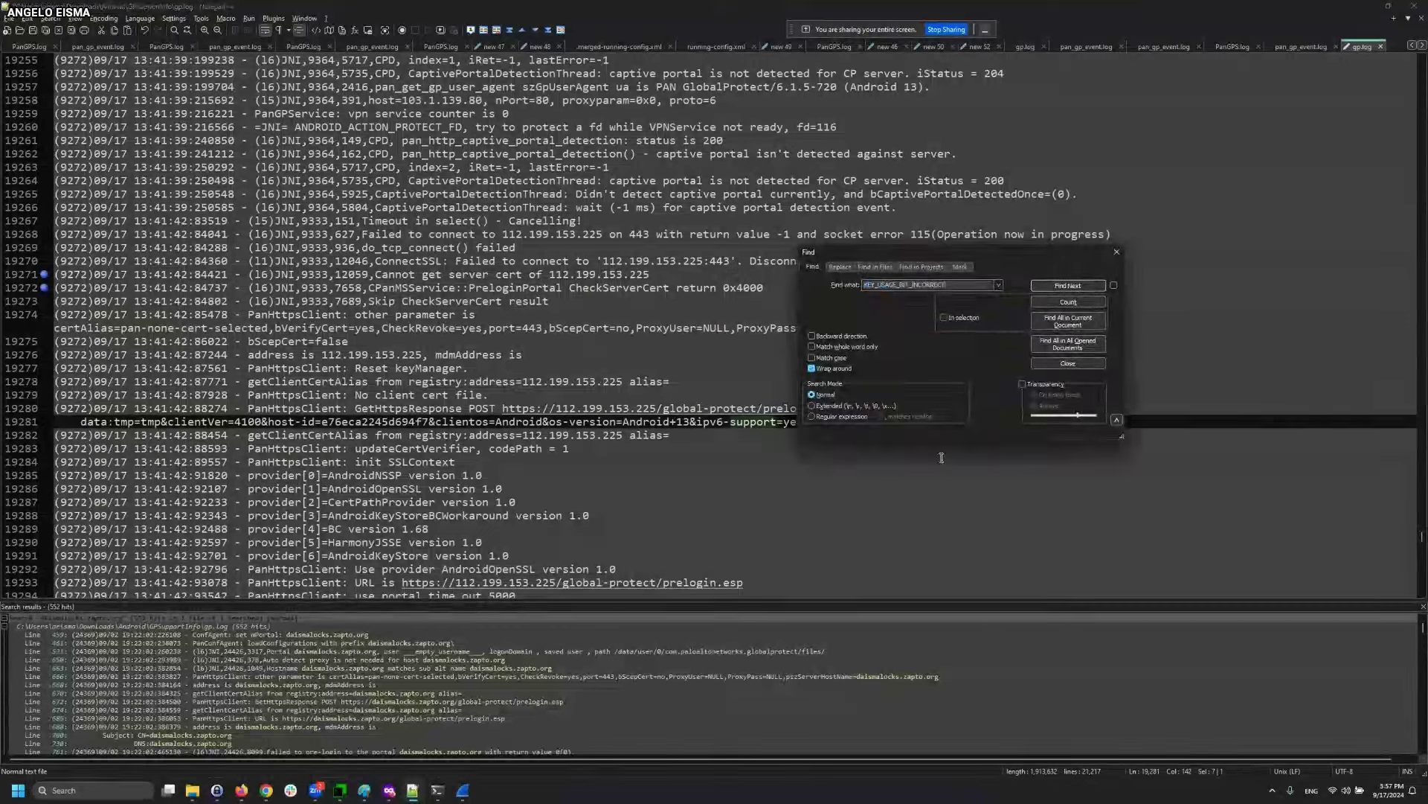
{"action": "left_click", "coordinate": [418, 672]}
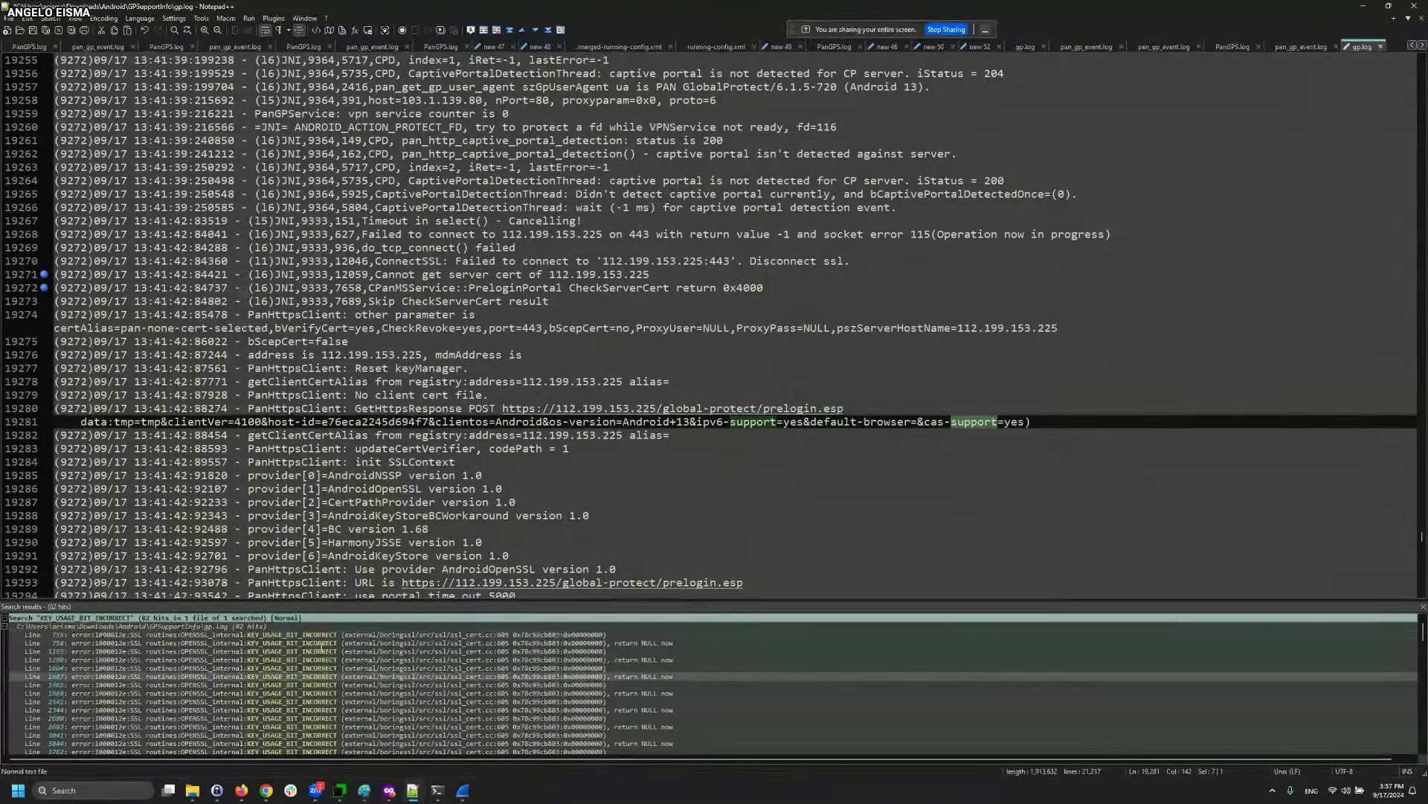
{"action": "left_click", "coordinate": [288, 685]}
{"action": "scroll", "coordinate": [288, 685], "scroll_direction": "down", "scroll_amount": 15}
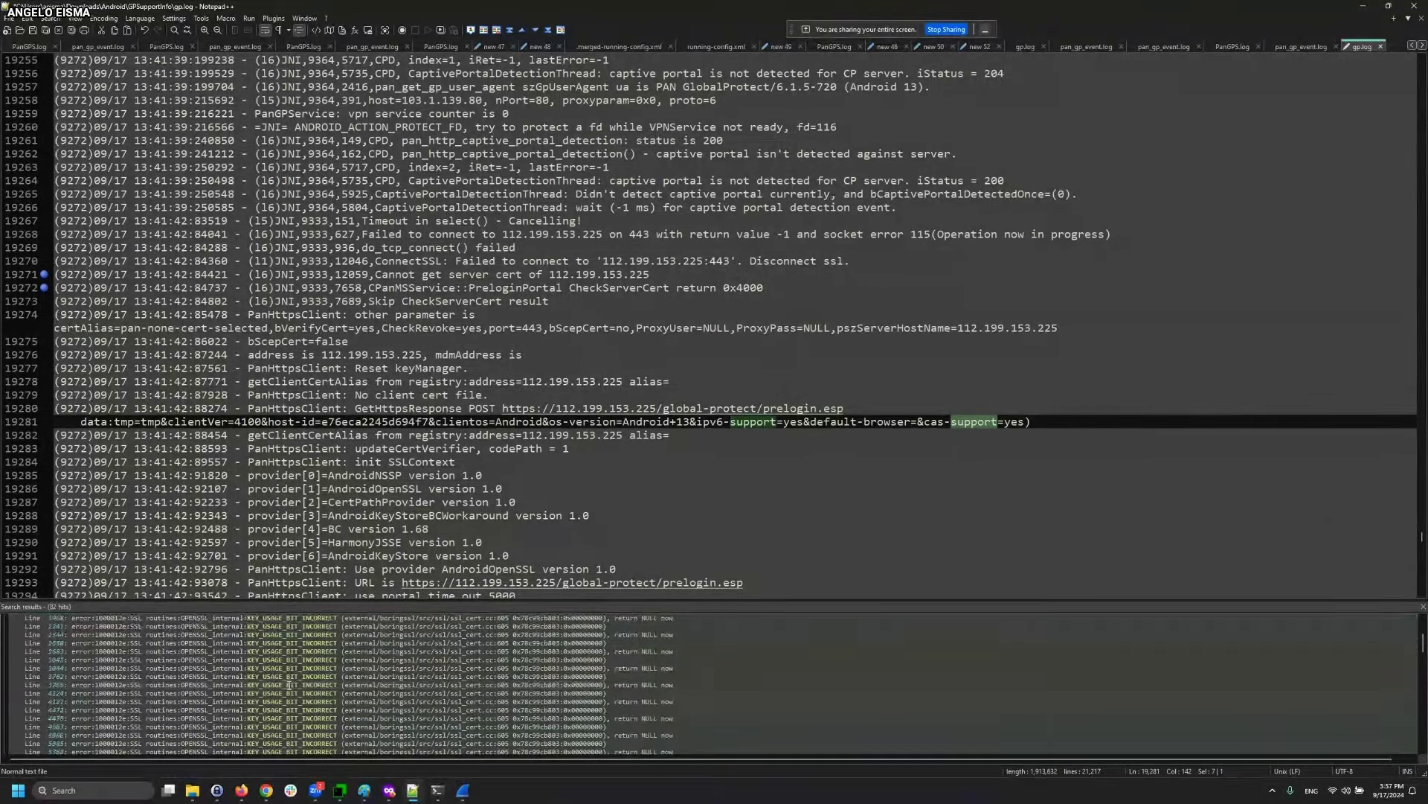
{"action": "scroll", "coordinate": [301, 692], "scroll_direction": "down", "scroll_amount": 5}
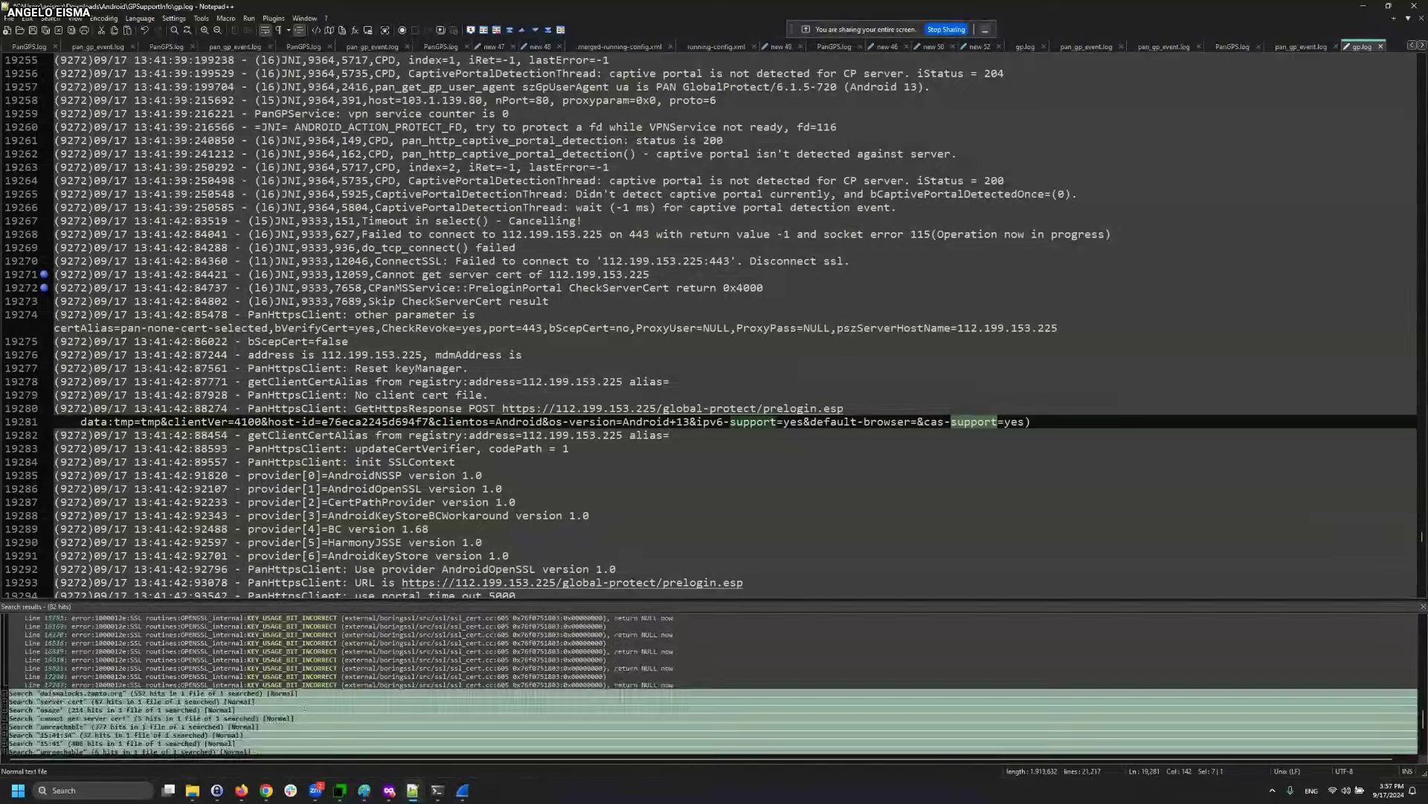
{"action": "double_click", "coordinate": [308, 677]}
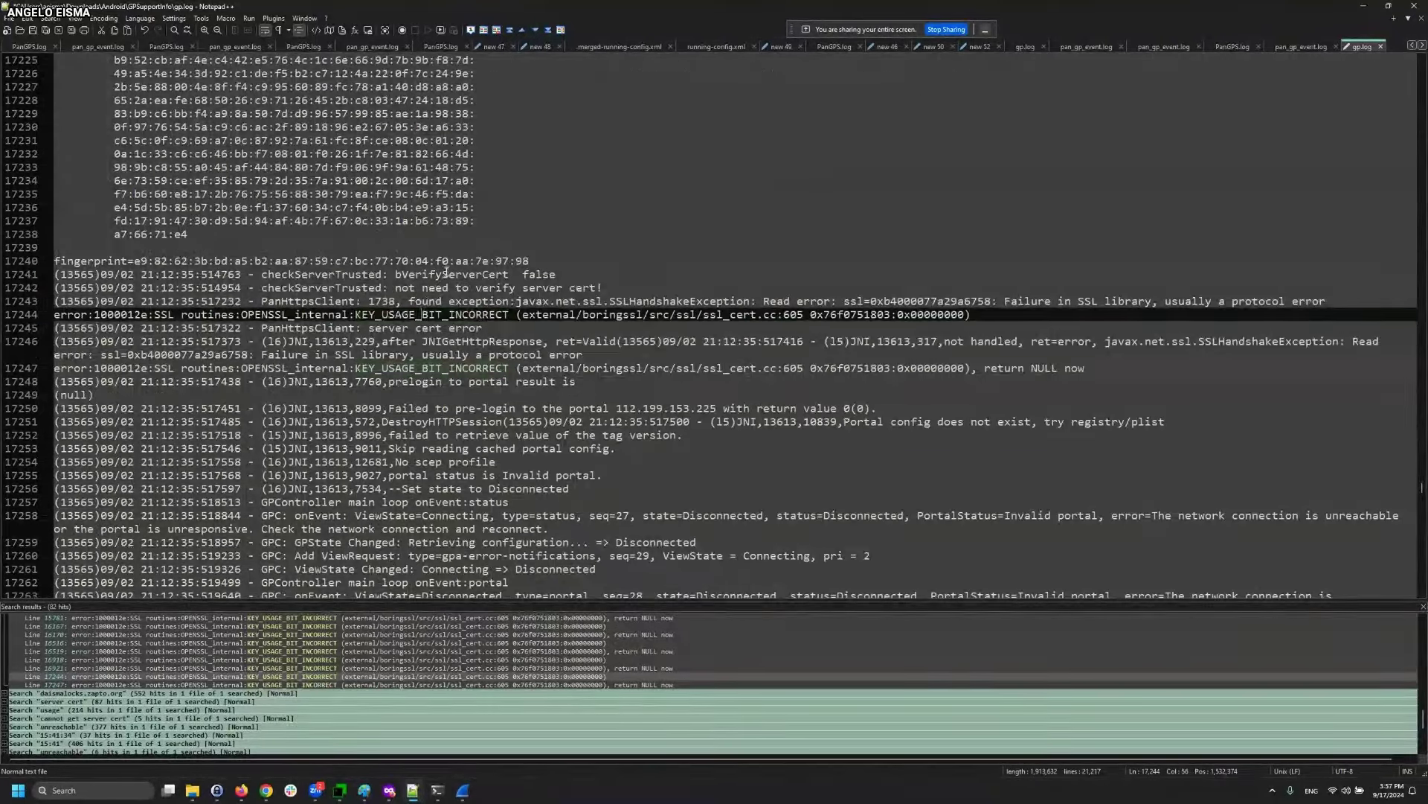
- Bookmark certificate line 17183 and select the certificate block through line 17243
{"action": "scroll", "coordinate": [433, 295], "scroll_direction": "up", "scroll_amount": 18}
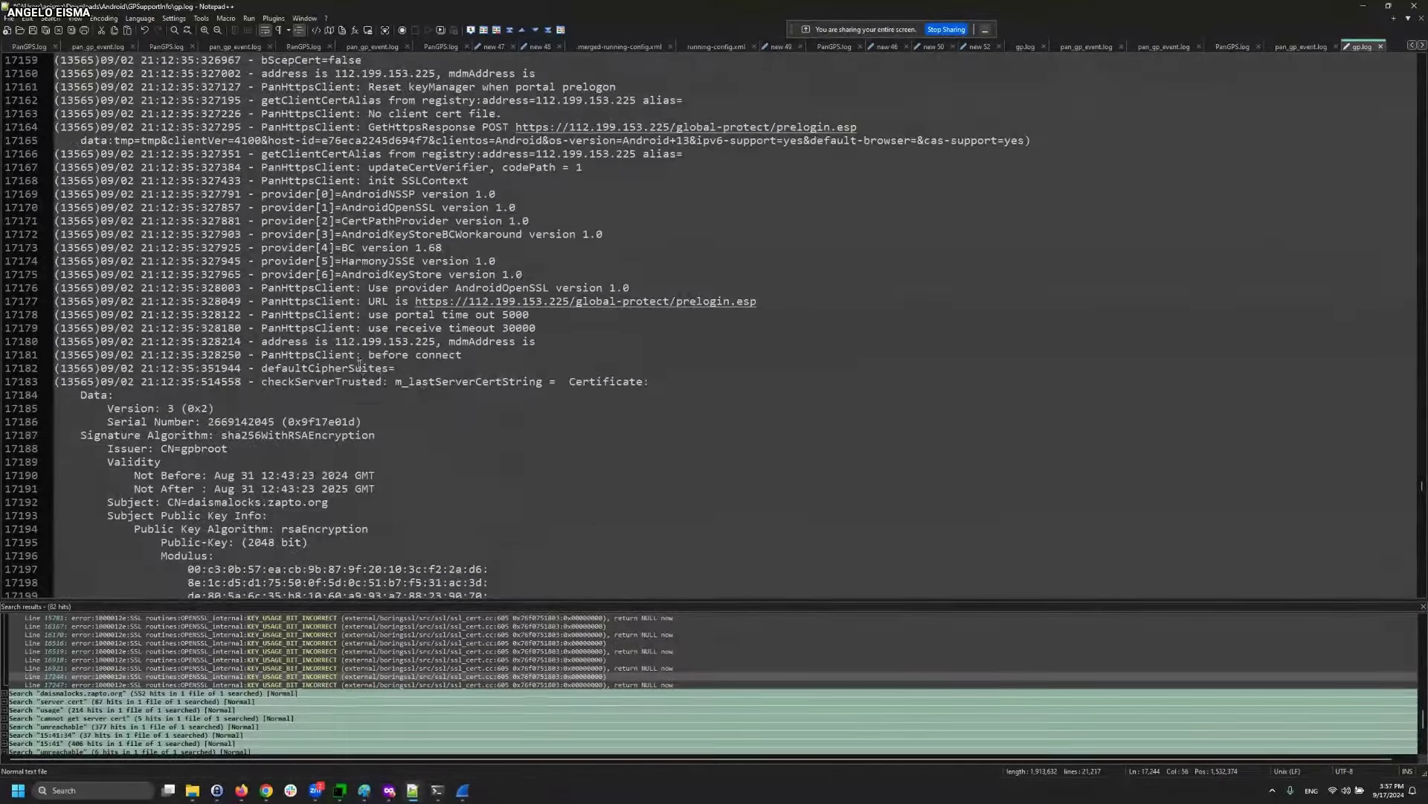
{"action": "left_click", "coordinate": [279, 379]}
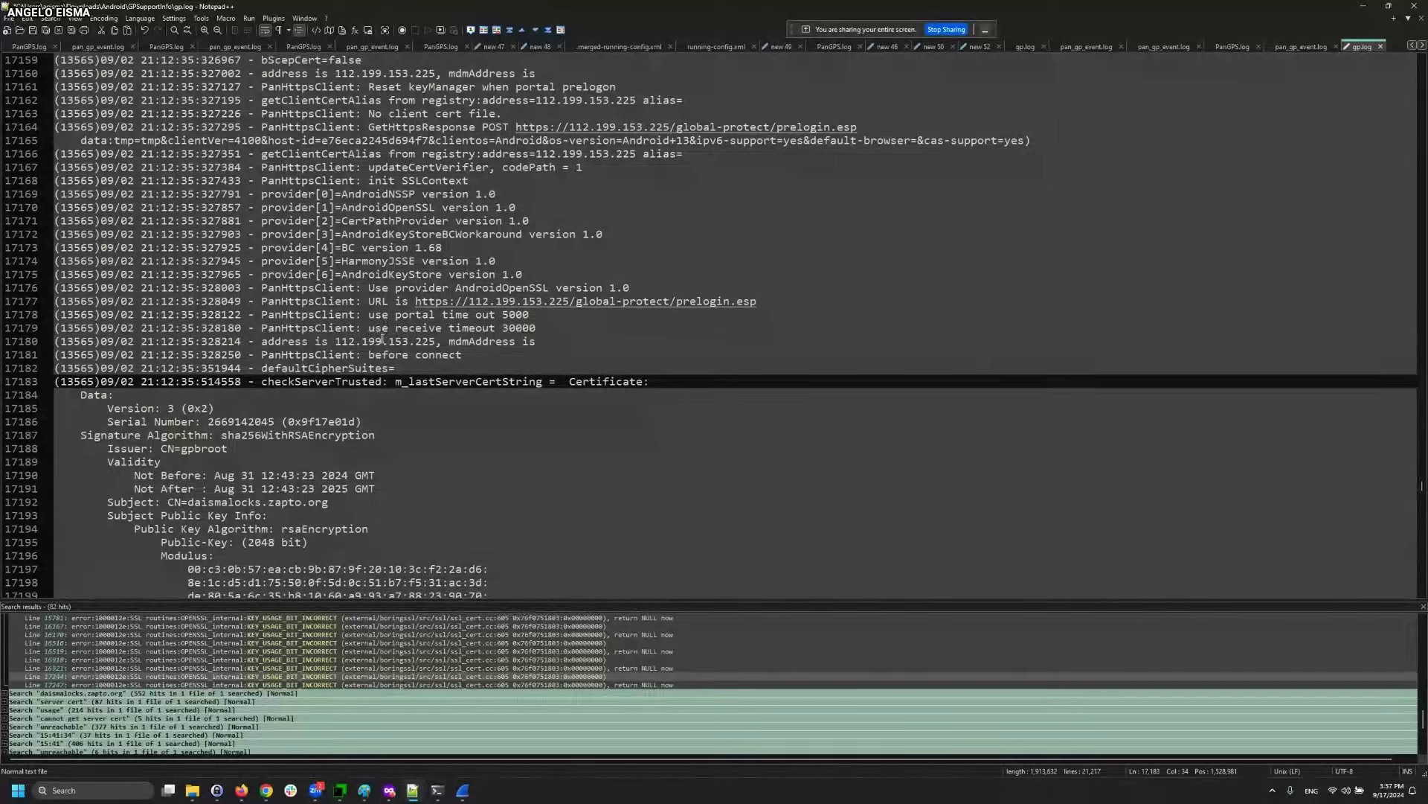
{"action": "left_click", "coordinate": [363, 301]}
{"action": "key", "text": "shift+End"}
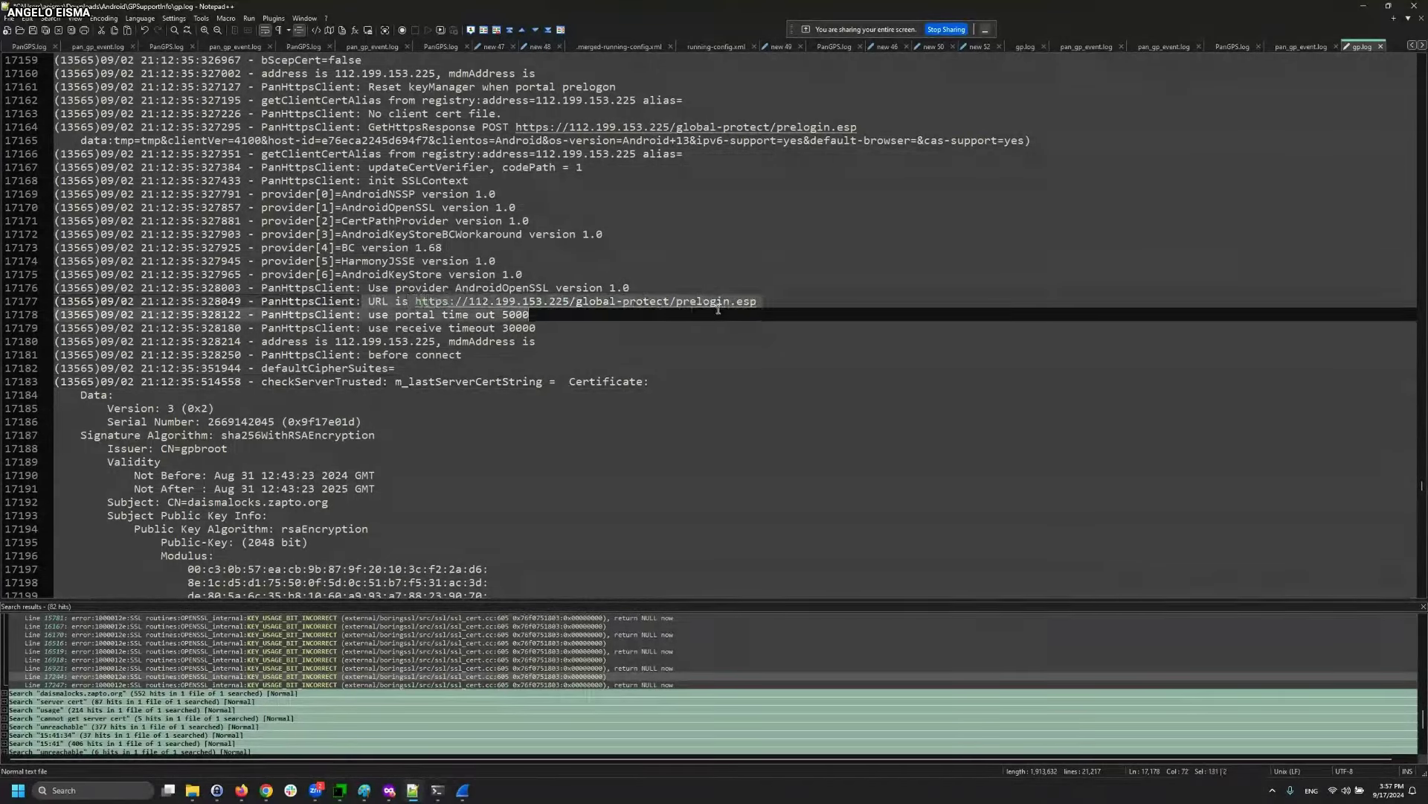
{"action": "left_click_drag", "start_coordinate": [254, 381], "coordinate": [424, 384]}
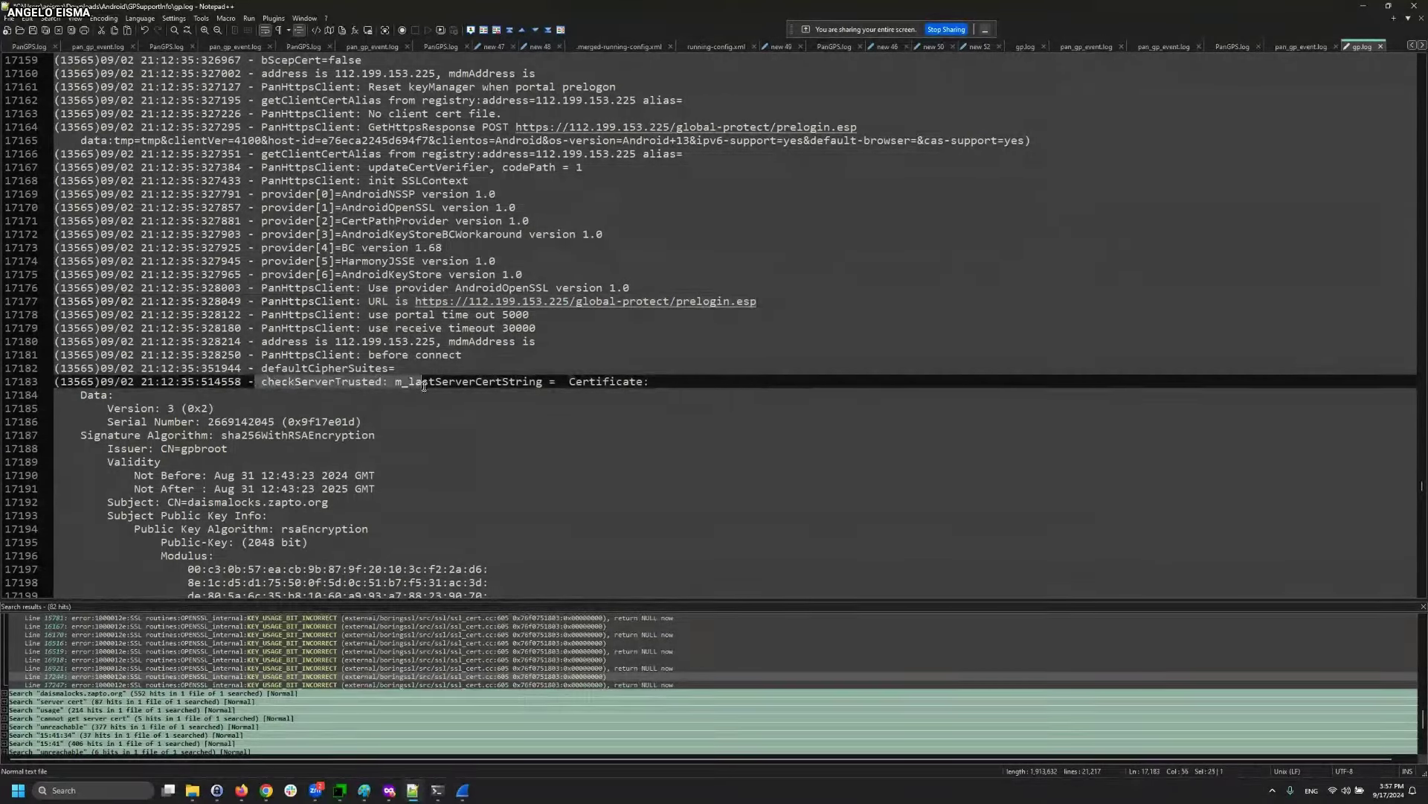
{"action": "key", "text": "ctrl+Tab"}
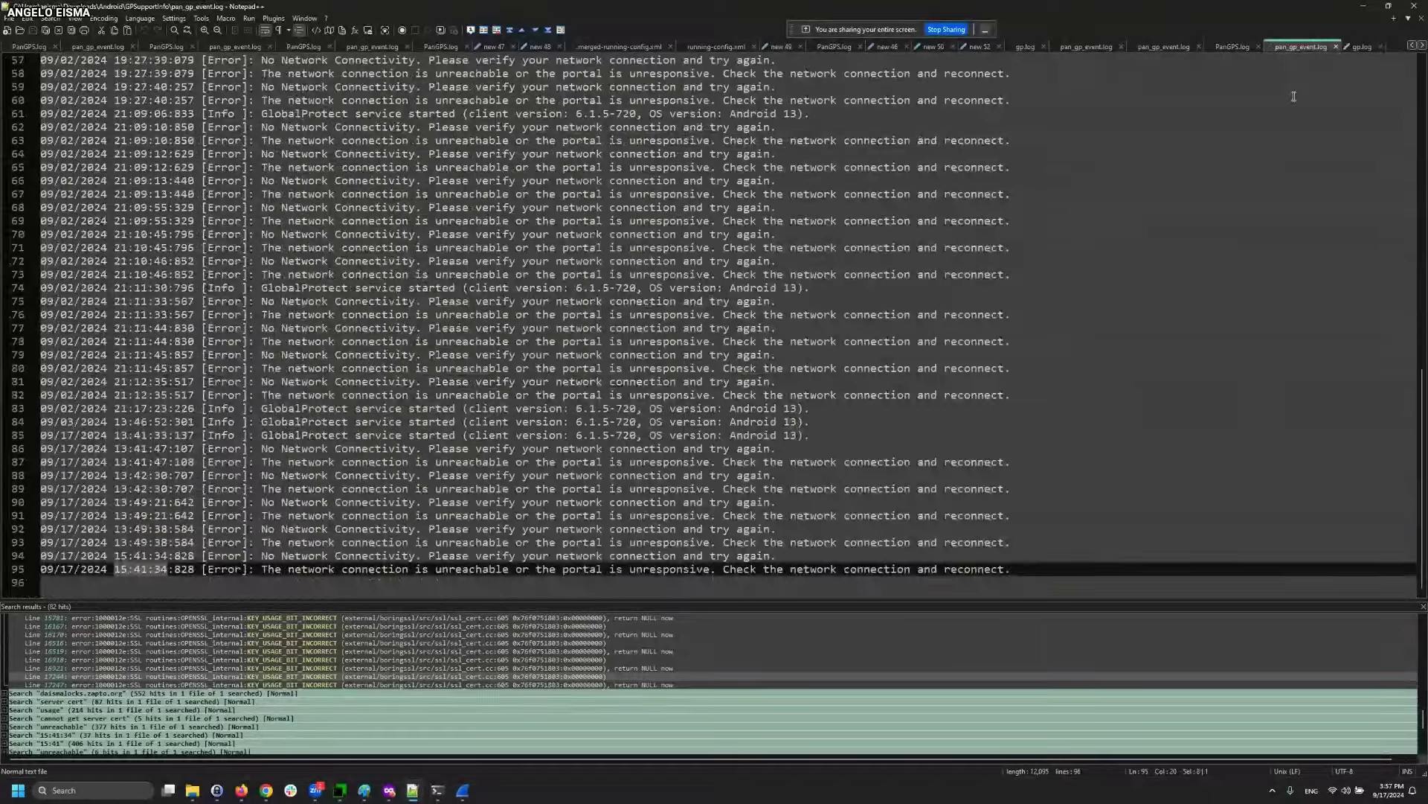
{"action": "key", "text": "ctrl+Tab"}
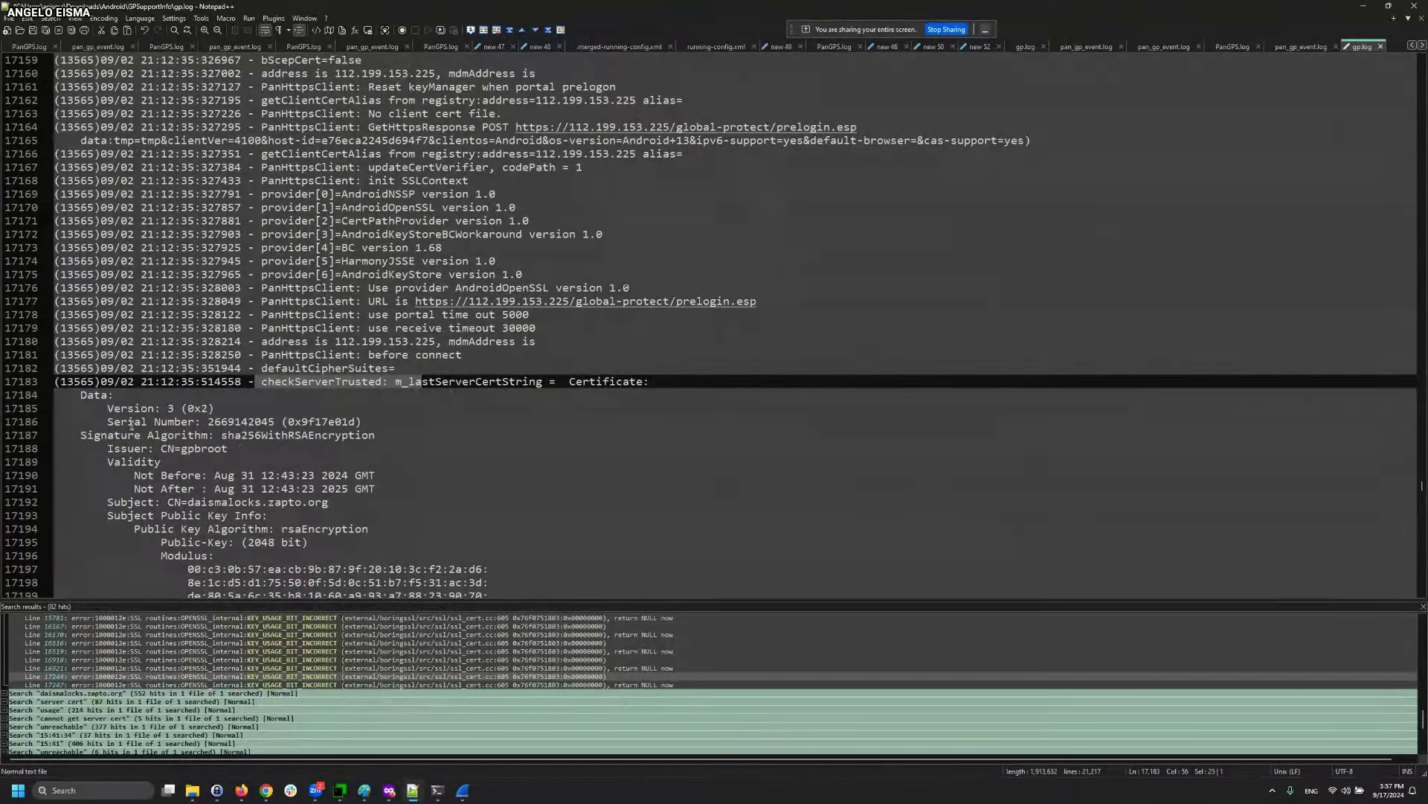
{"action": "left_click", "coordinate": [47, 381]}
{"action": "scroll", "coordinate": [55, 382], "scroll_direction": "down", "scroll_amount": 19}
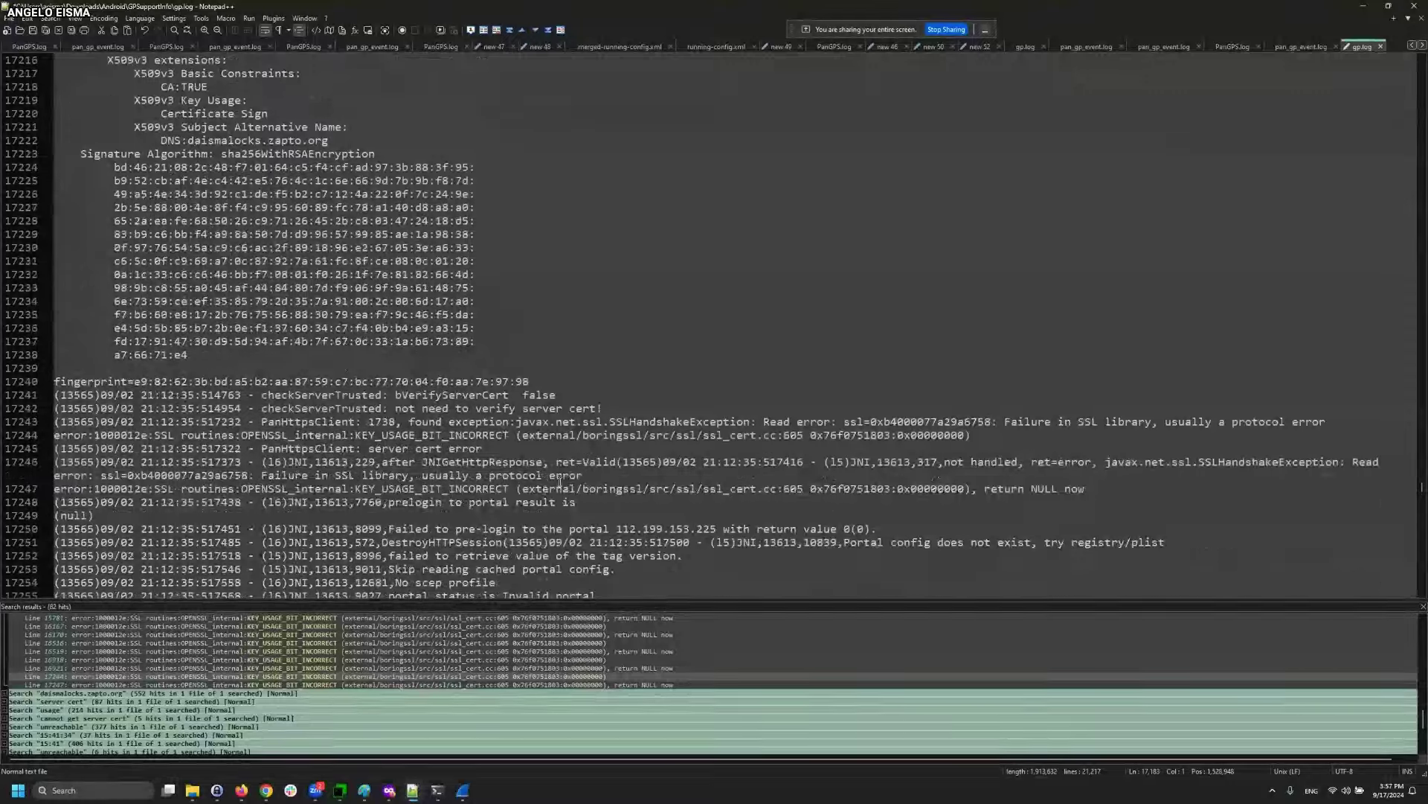
{"action": "left_click", "coordinate": [625, 421], "text": "shift"}
- Launch Notepad, then check the ConnectSSL failure line near the gp.log bookmark
{"action": "key", "text": "super"}
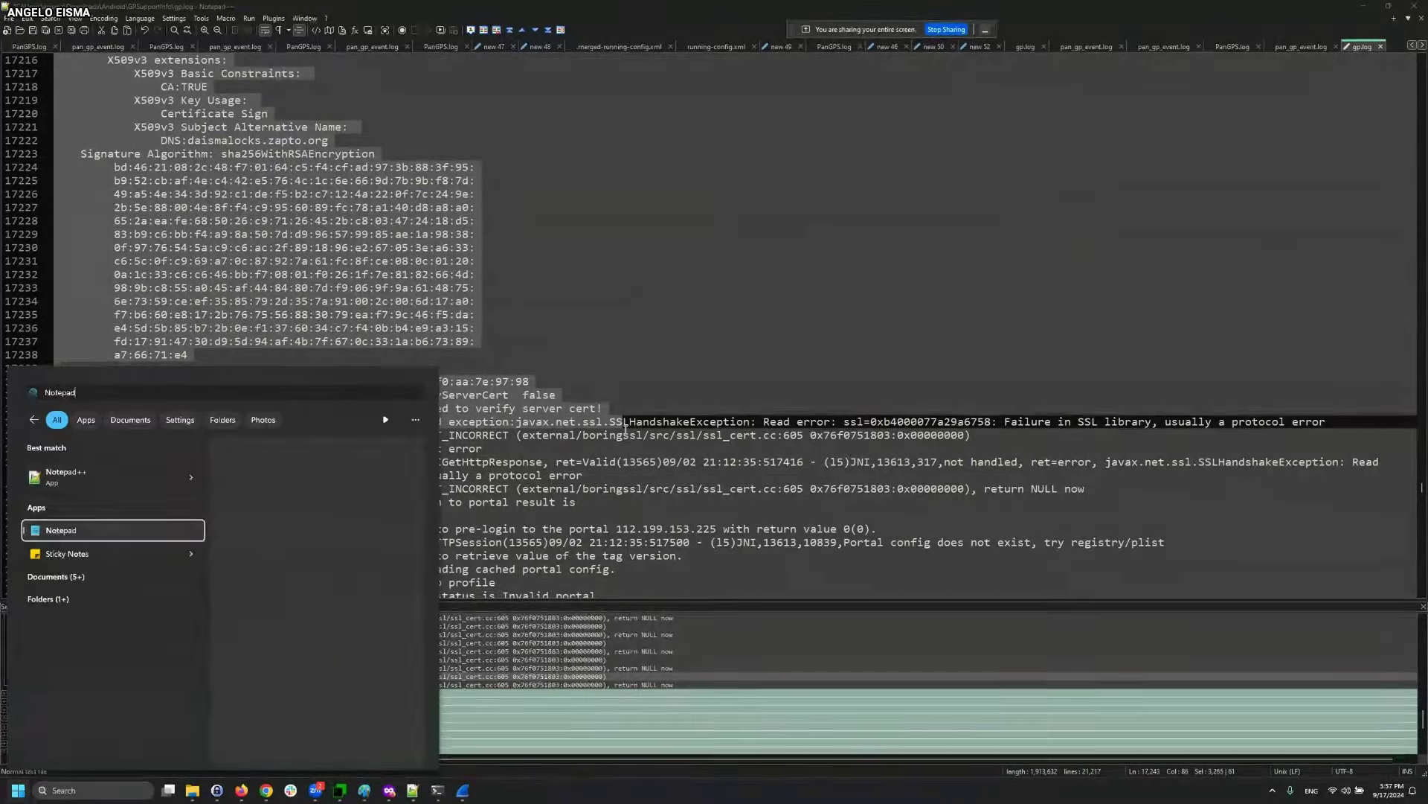
{"action": "key", "text": "Return"}
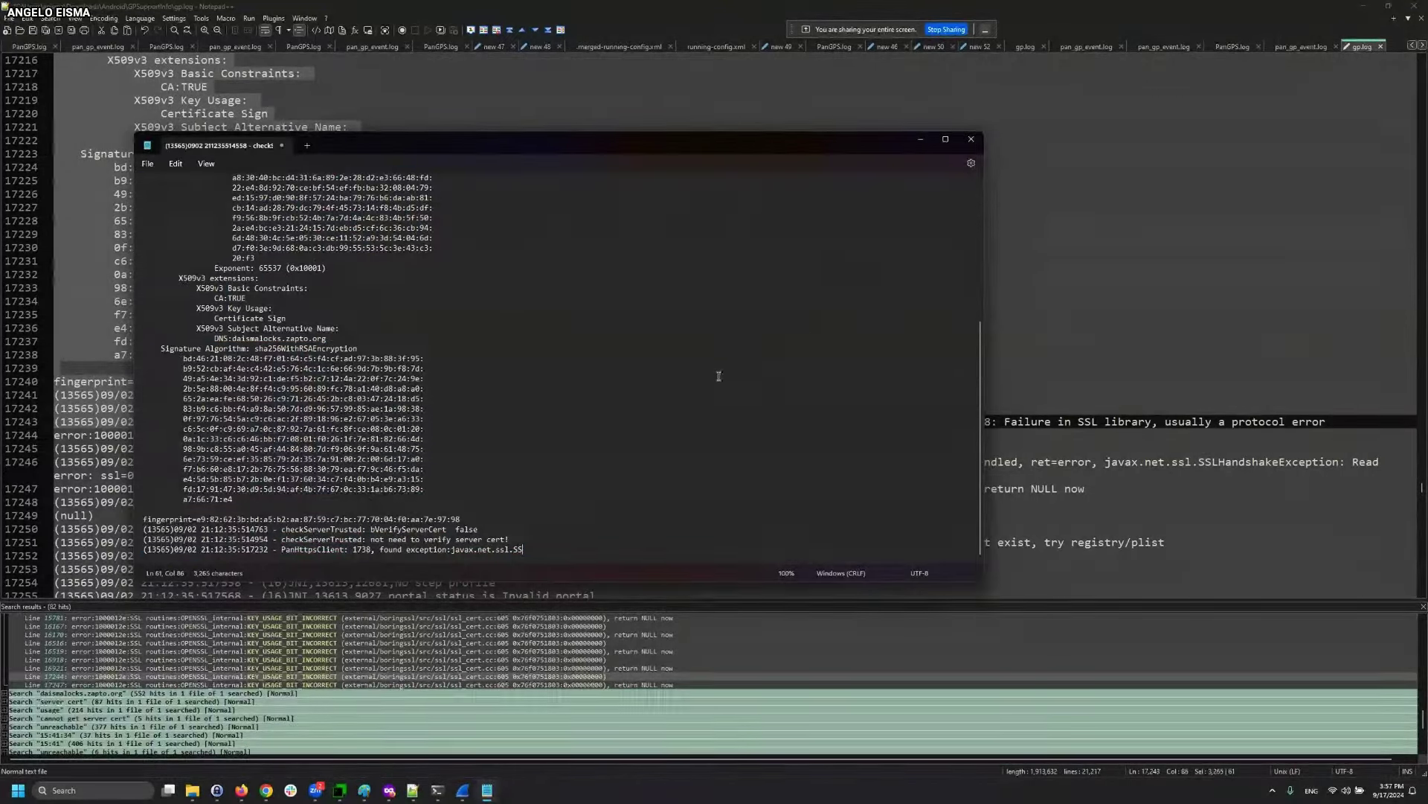
{"action": "key", "text": "alt+Tab"}
{"action": "key", "text": "F2"}
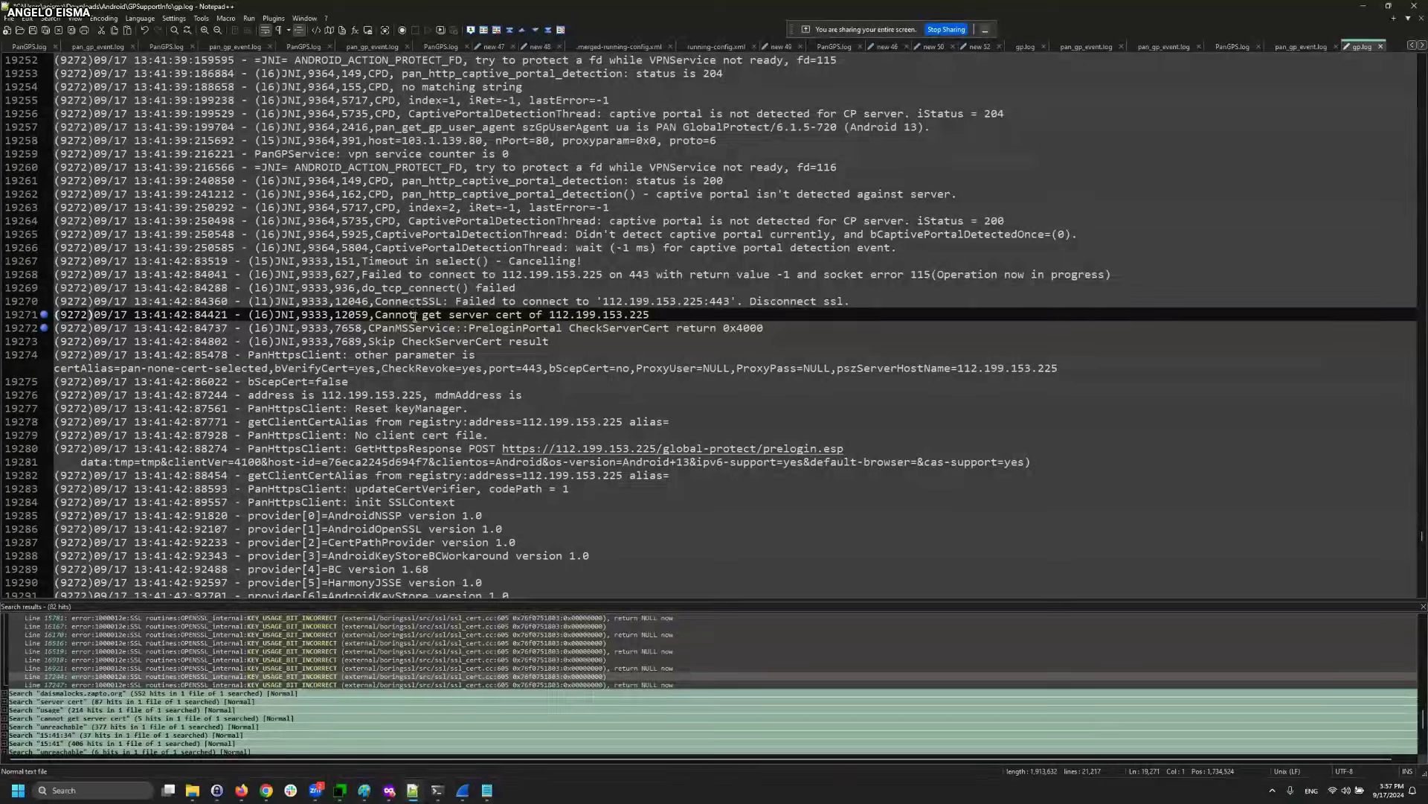
{"action": "scroll", "coordinate": [431, 402], "scroll_direction": "up", "scroll_amount": 6}
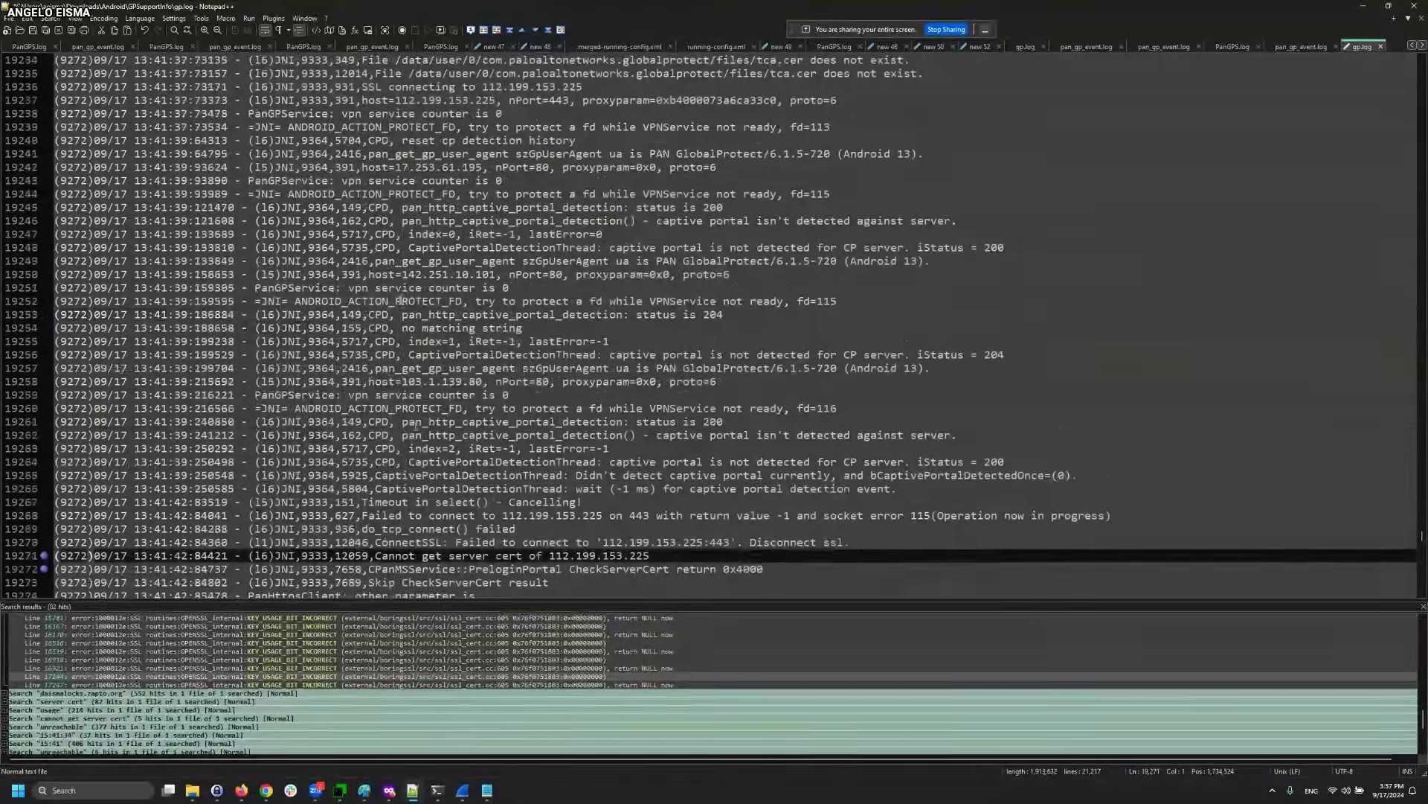
{"action": "scroll", "coordinate": [457, 455], "scroll_direction": "down", "scroll_amount": 3}
{"action": "left_click", "coordinate": [456, 421]}
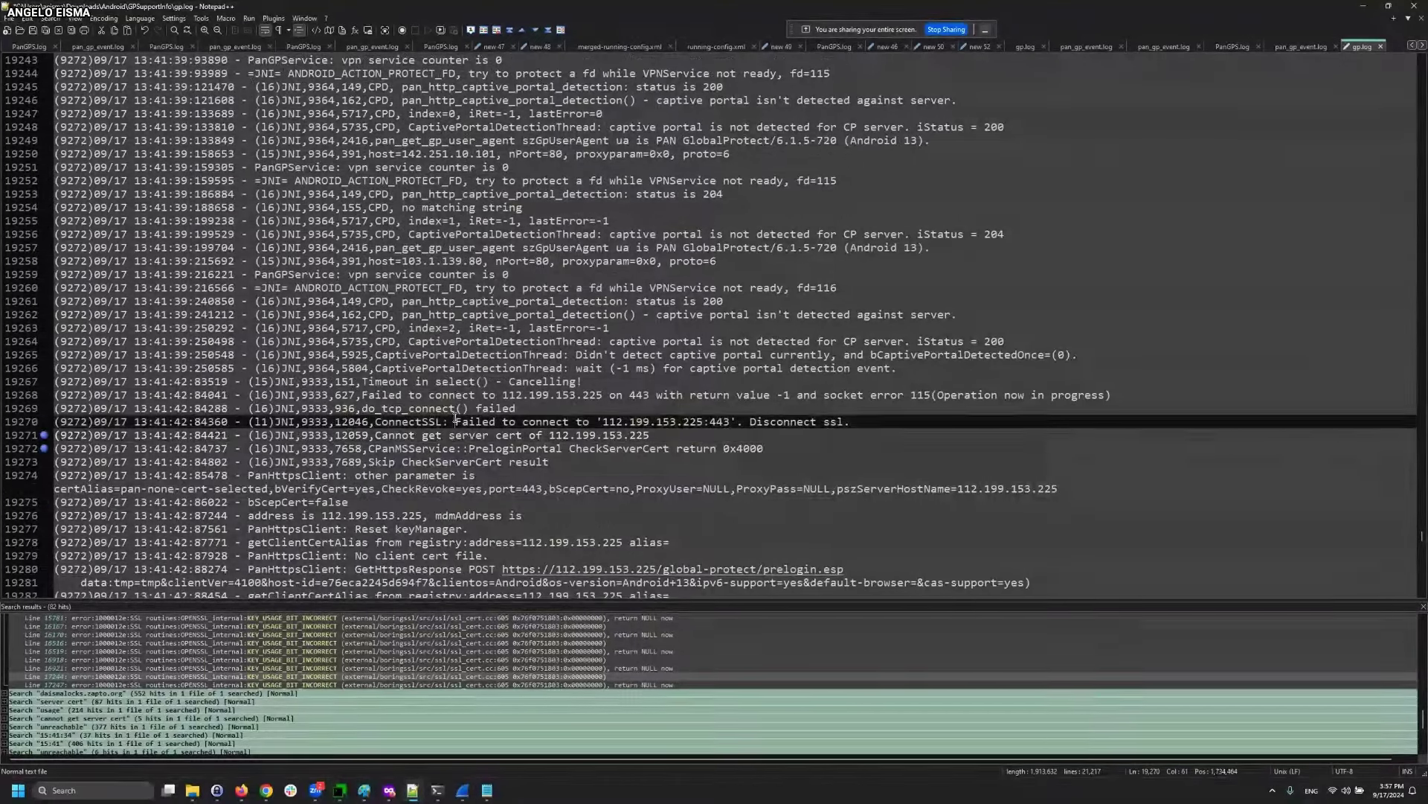
- Review the saved certificate header in Notepad, then jump gp.log back to bookmark line 17183
{"action": "key", "text": "alt+Tab"}
{"action": "scroll", "coordinate": [541, 383], "scroll_direction": "up", "scroll_amount": 8}
{"action": "left_click", "coordinate": [521, 393]}
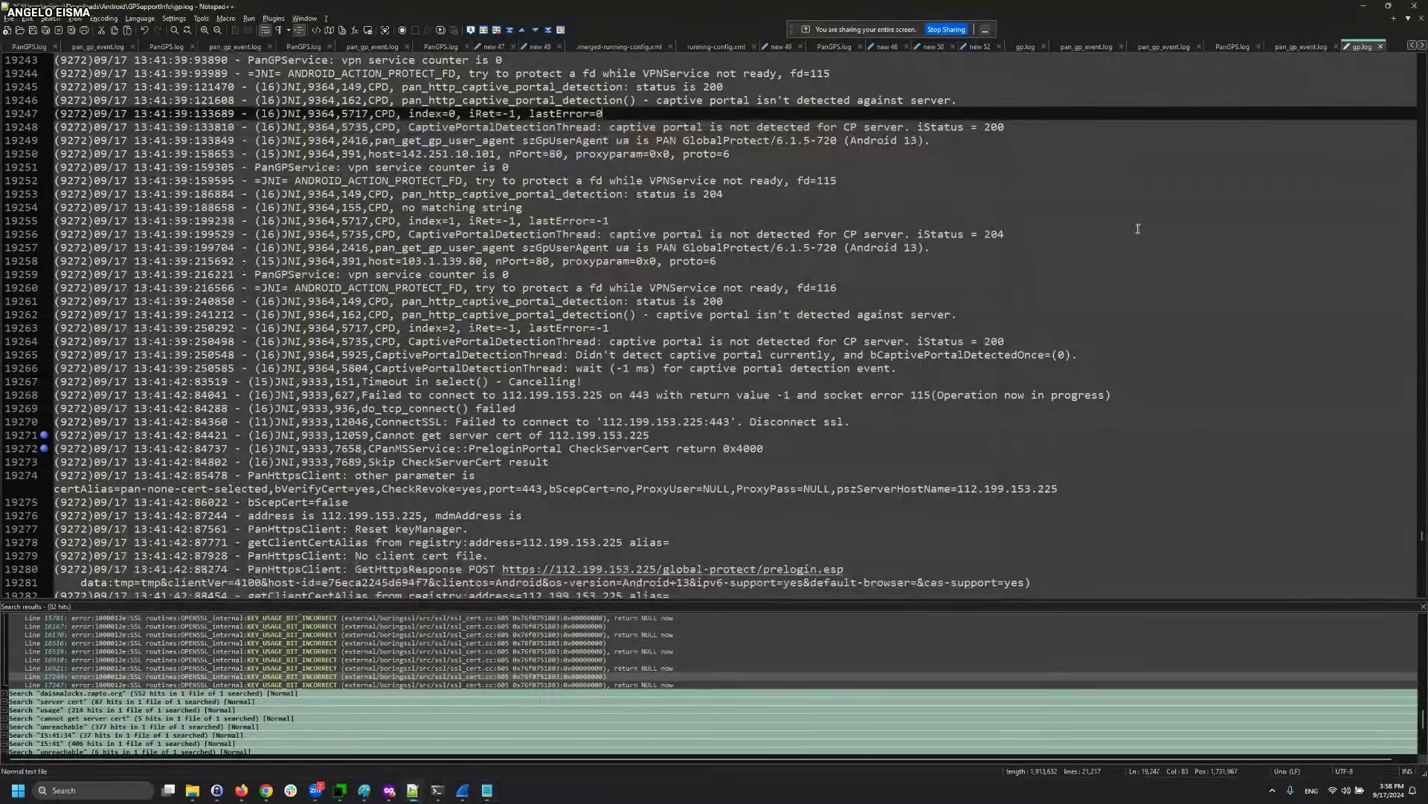
{"action": "left_click", "coordinate": [1289, 113]}
{"action": "key", "text": "F2"}
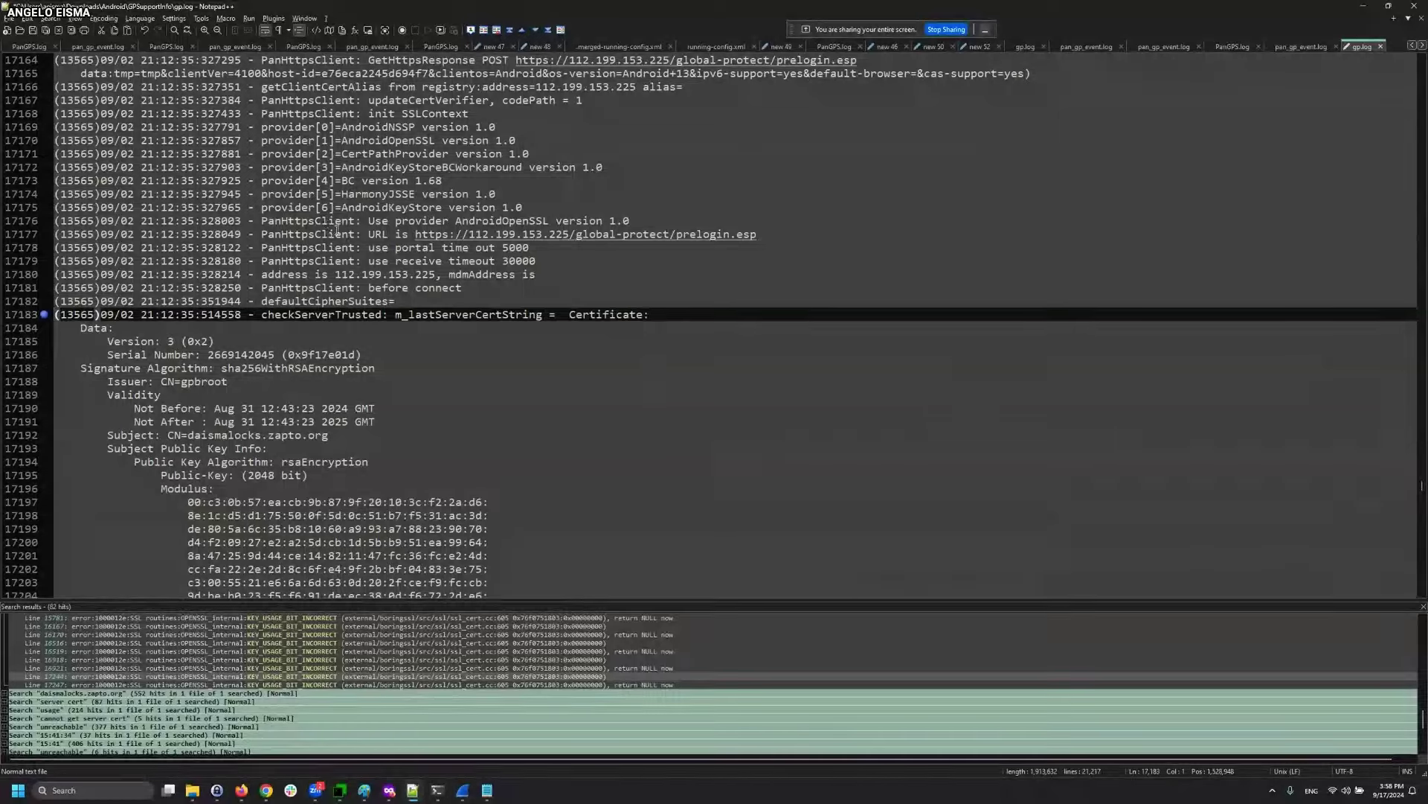
- List all 46 'PanHttpsClient: URL is' lines in gp.log with Find All in Current Document
{"action": "left_click_drag", "start_coordinate": [370, 234], "coordinate": [376, 234]}
{"action": "left_click_drag", "start_coordinate": [261, 233], "coordinate": [408, 234]}
{"action": "key", "text": "ctrl+f"}
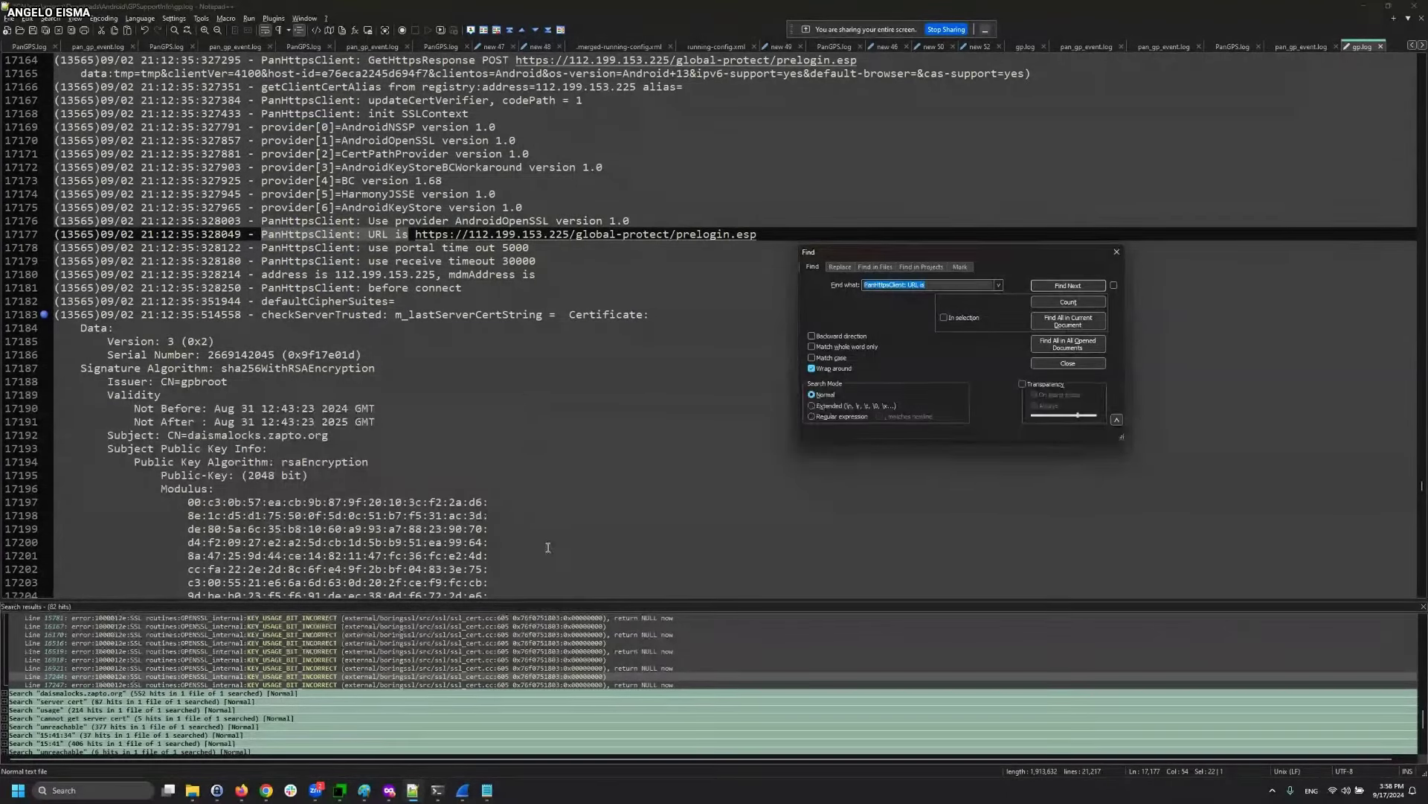
{"action": "key", "text": "Escape"}
{"action": "scroll", "coordinate": [321, 683], "scroll_direction": "down", "scroll_amount": 5}
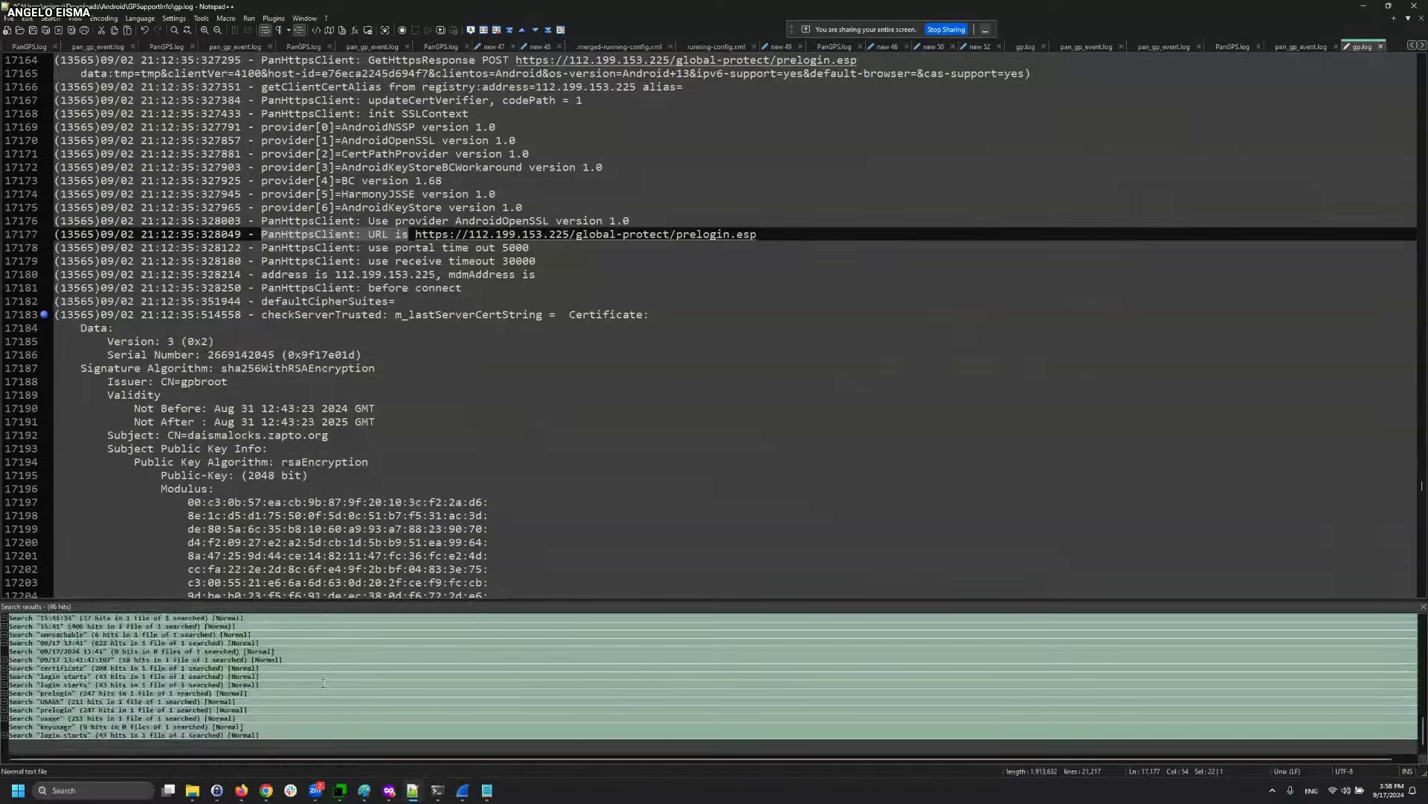
{"action": "scroll", "coordinate": [322, 683], "scroll_direction": "up", "scroll_amount": 5}
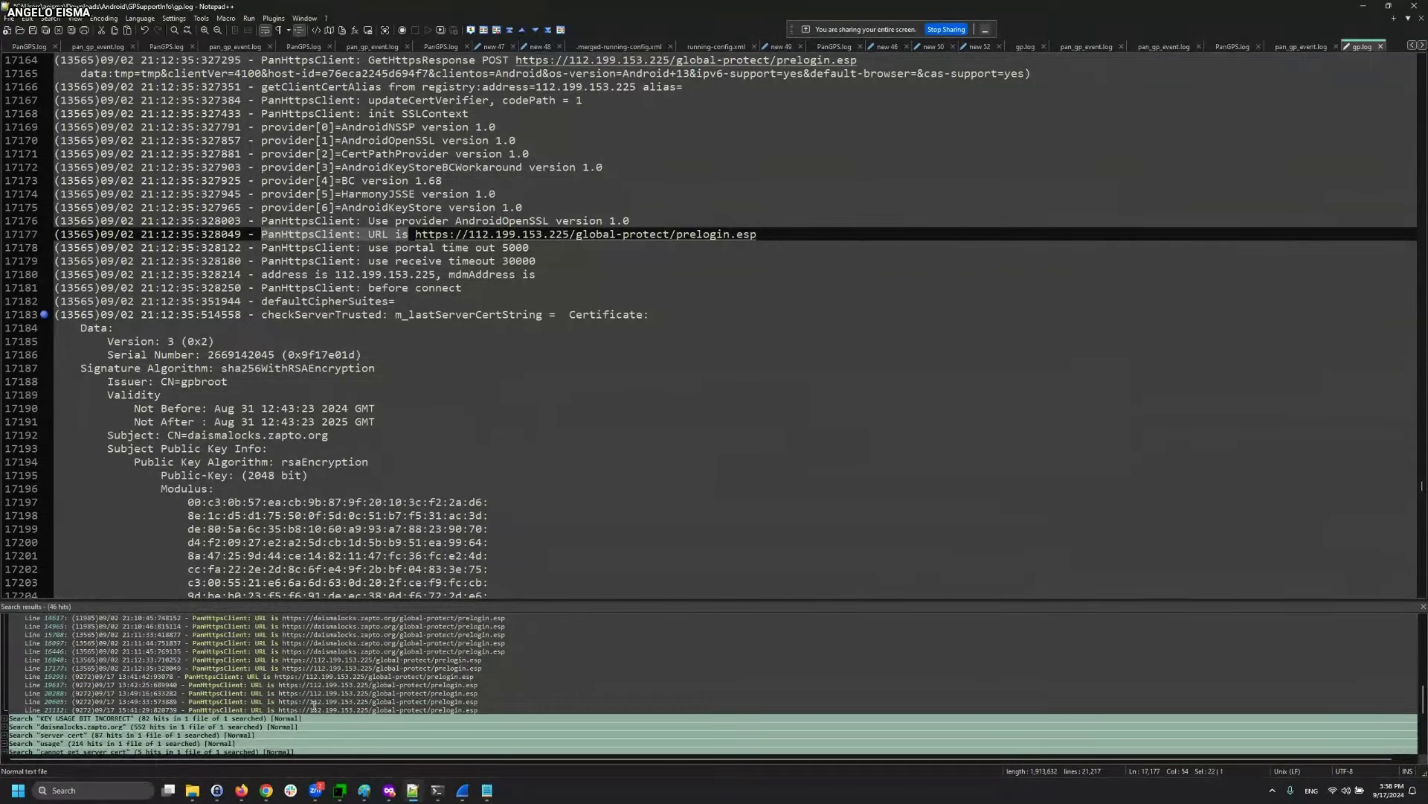
{"action": "scroll", "coordinate": [337, 678], "scroll_direction": "up", "scroll_amount": 10}
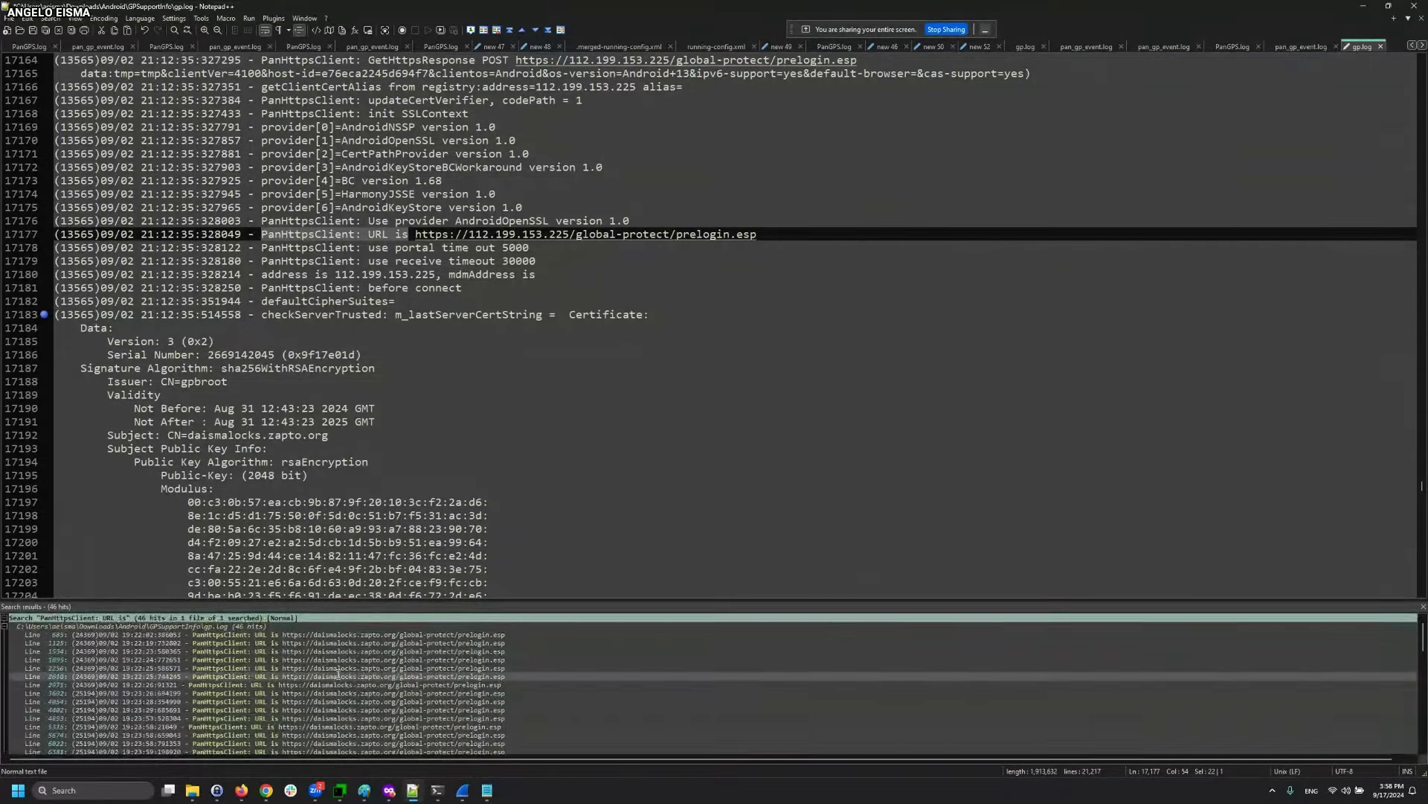
{"action": "scroll", "coordinate": [337, 708], "scroll_direction": "down", "scroll_amount": 12}
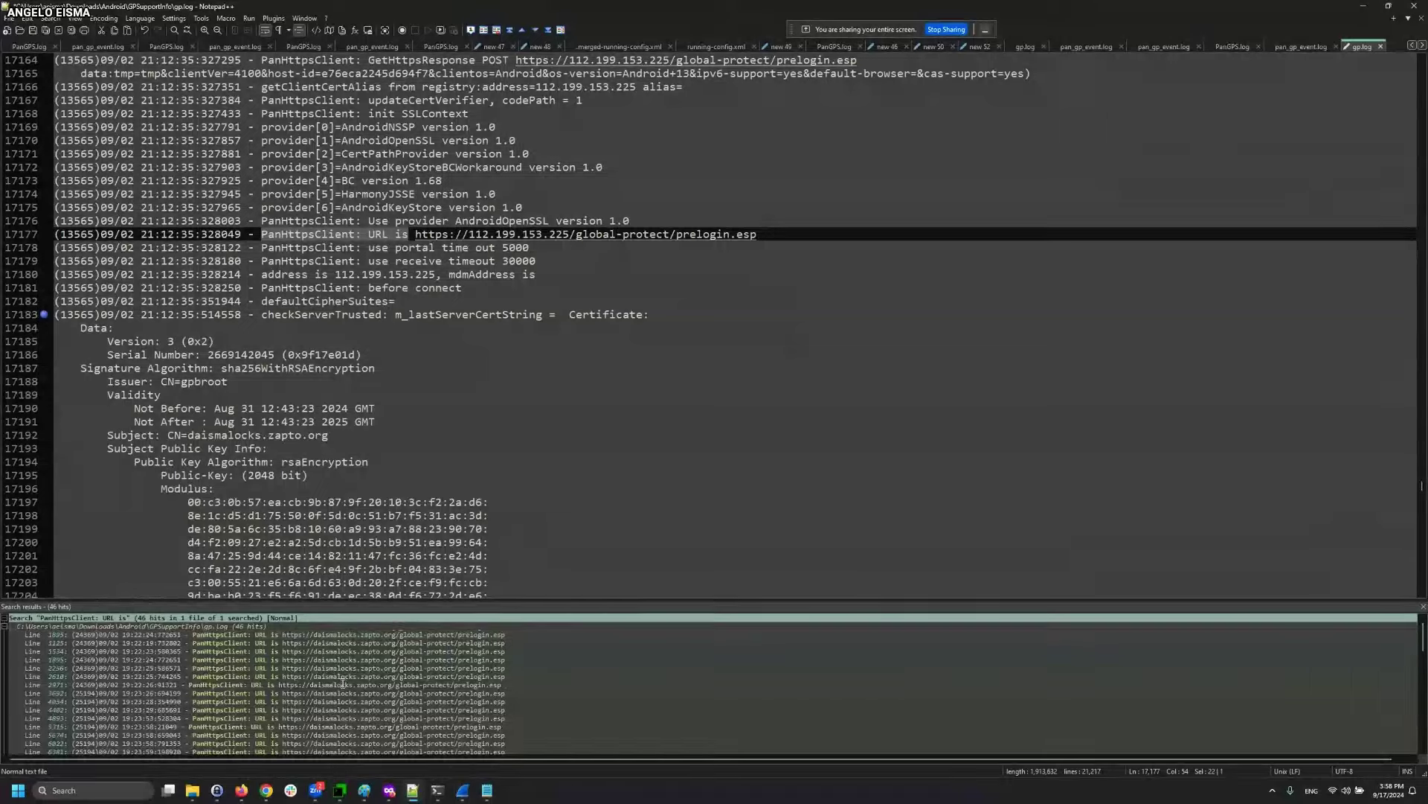
{"action": "scroll", "coordinate": [341, 689], "scroll_direction": "up", "scroll_amount": 3}
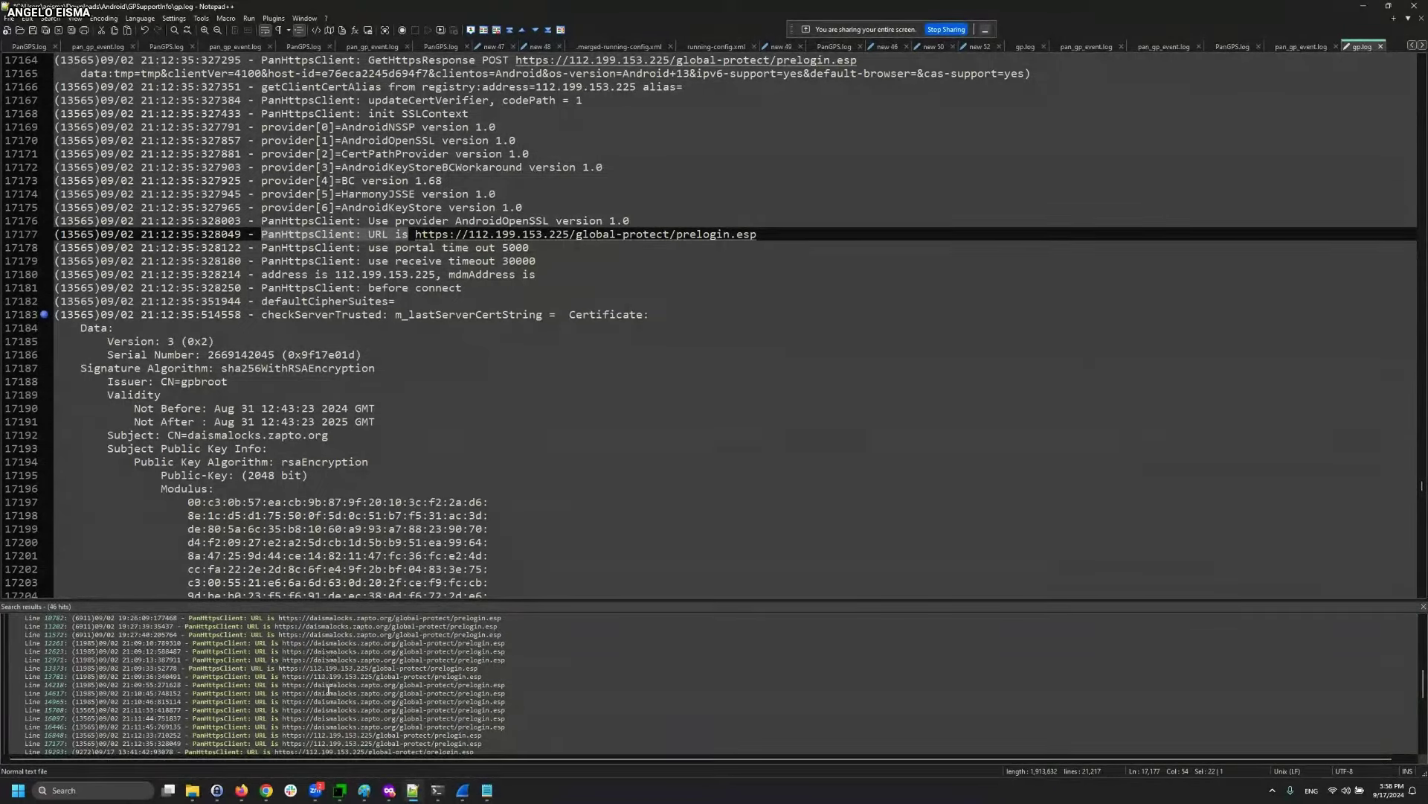
{"action": "scroll", "coordinate": [316, 654], "scroll_direction": "down", "scroll_amount": 4}
{"action": "scroll", "coordinate": [316, 674], "scroll_direction": "up", "scroll_amount": 1}
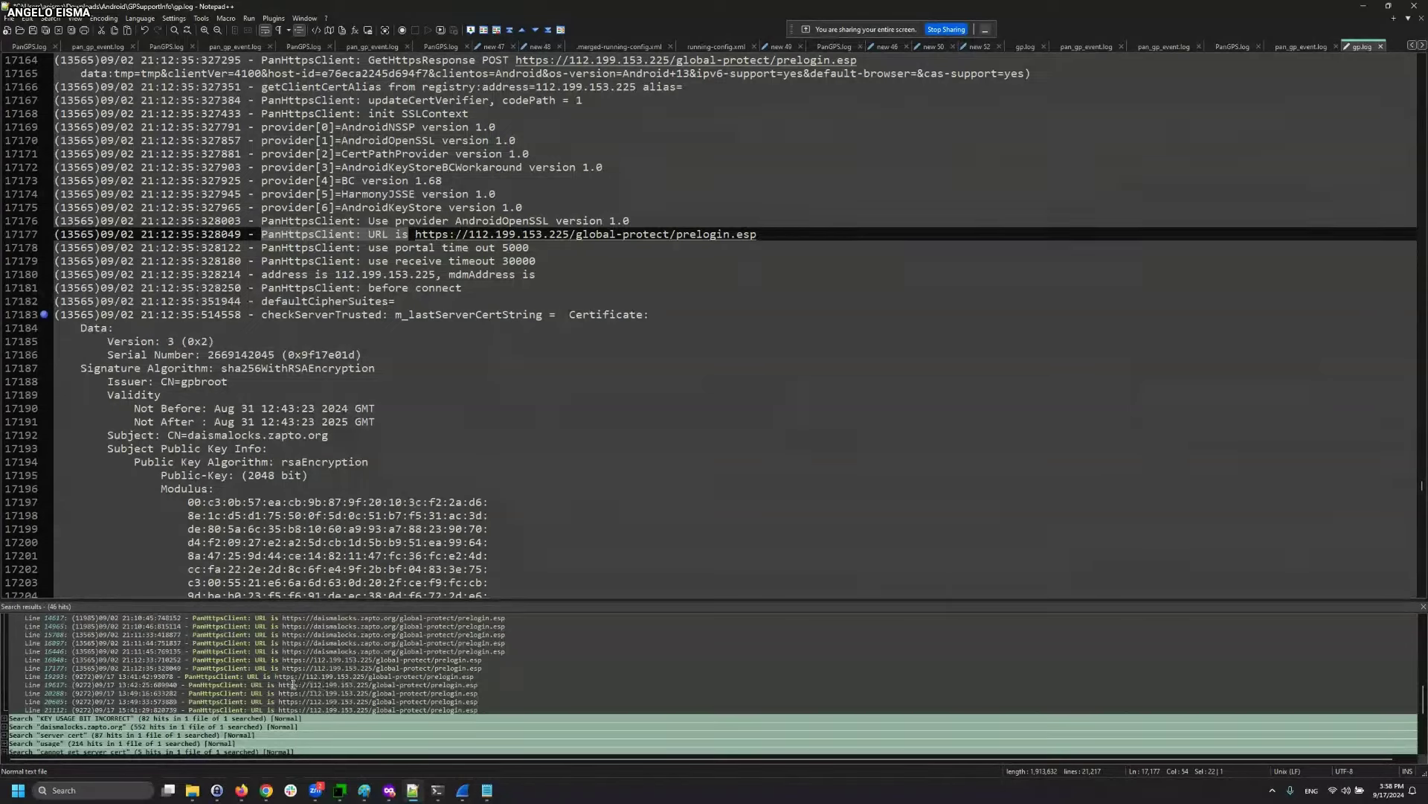
{"action": "scroll", "coordinate": [345, 685], "scroll_direction": "up", "scroll_amount": 3}
{"action": "scroll", "coordinate": [349, 701], "scroll_direction": "down", "scroll_amount": 2}
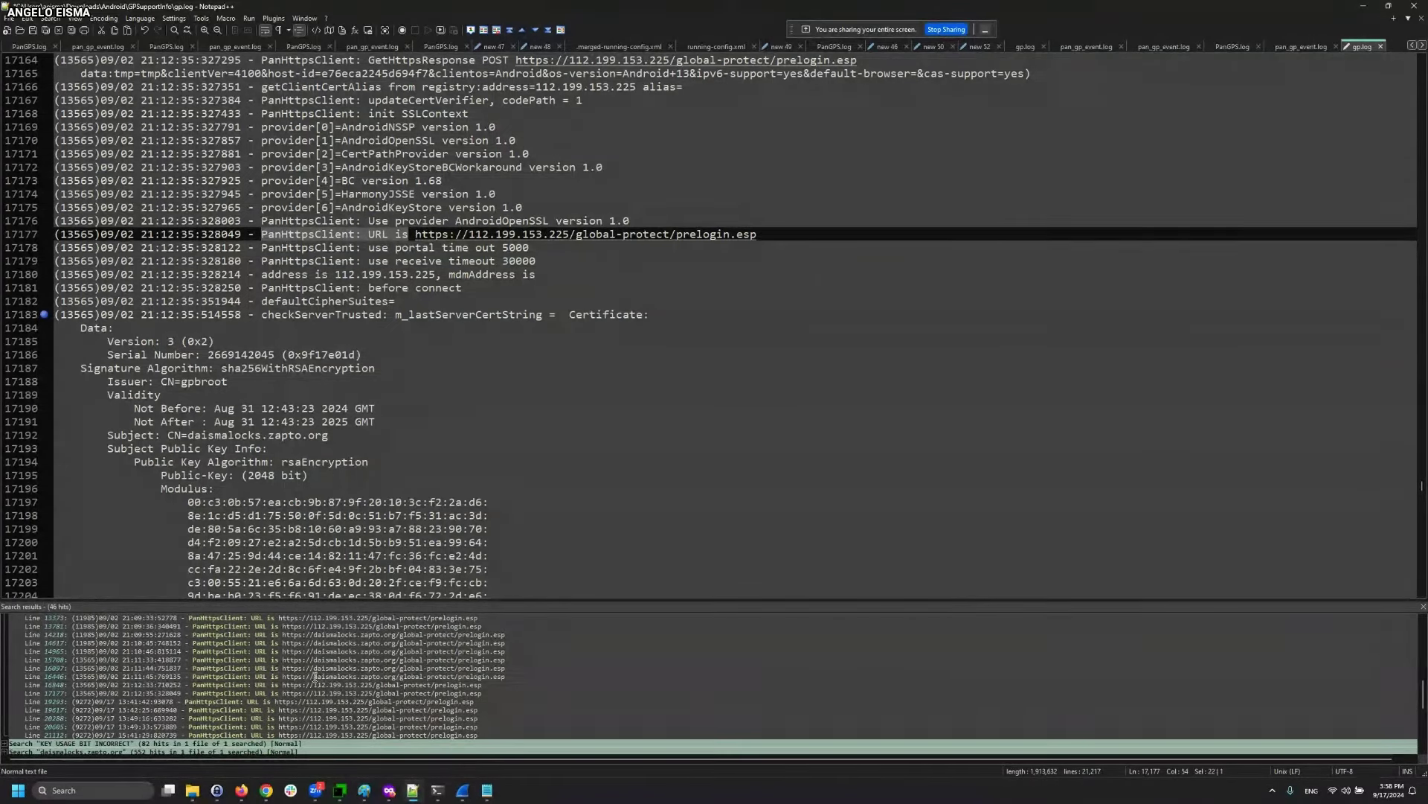
- Compare the URL hits at lines 16446 and 19293 in the log
{"action": "left_click", "coordinate": [382, 677]}
{"action": "double_click", "coordinate": [396, 678]}
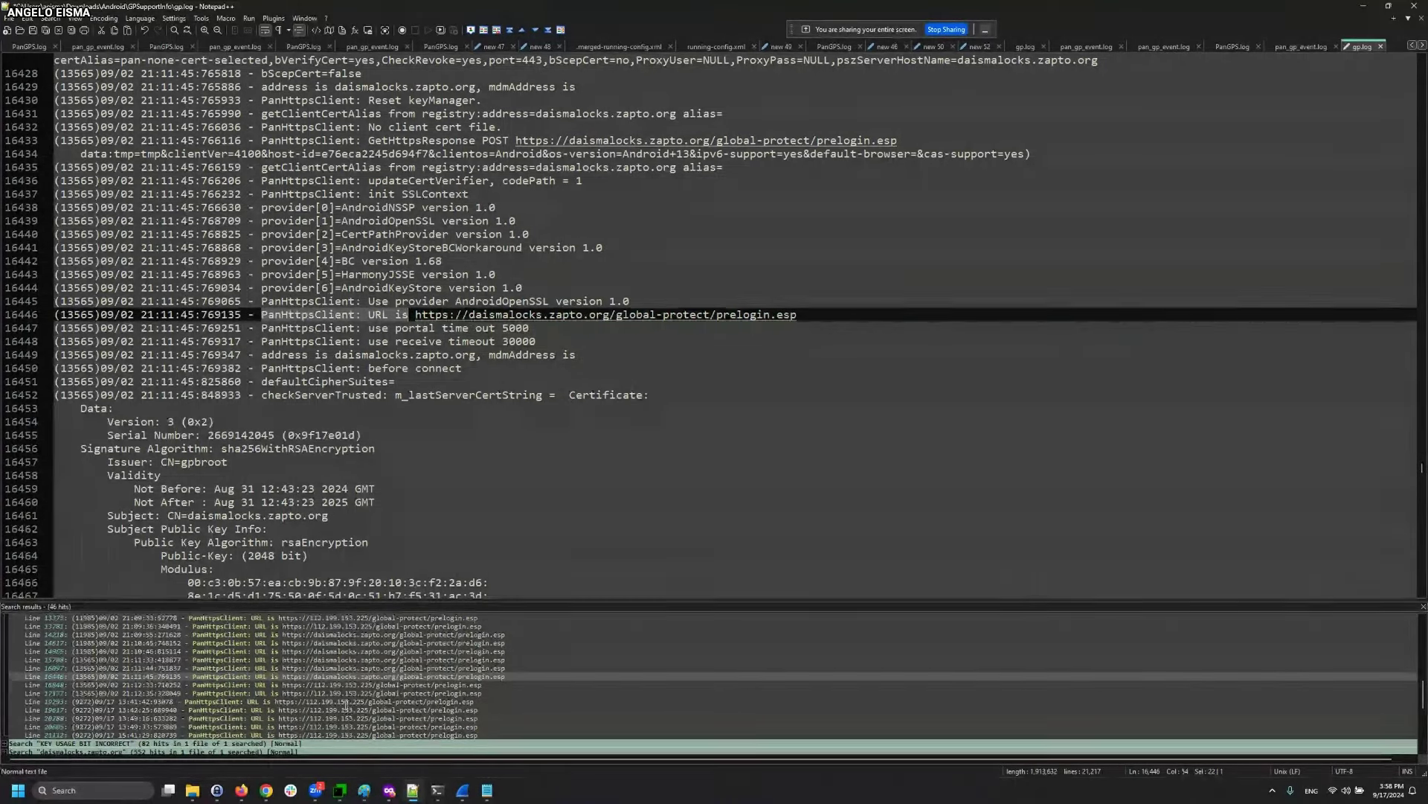
{"action": "scroll", "coordinate": [451, 516], "scroll_direction": "down", "scroll_amount": 2}
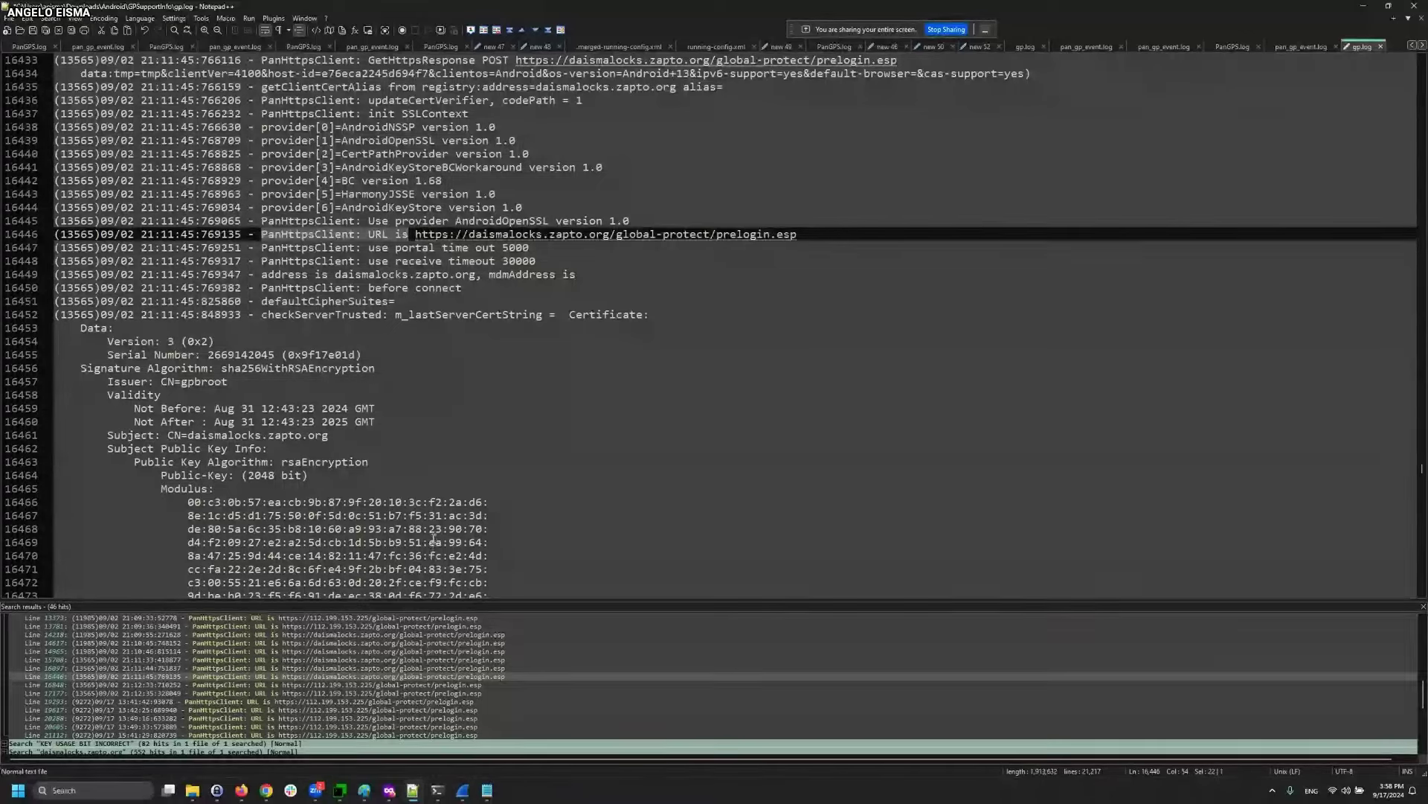
{"action": "left_click", "coordinate": [282, 233]}
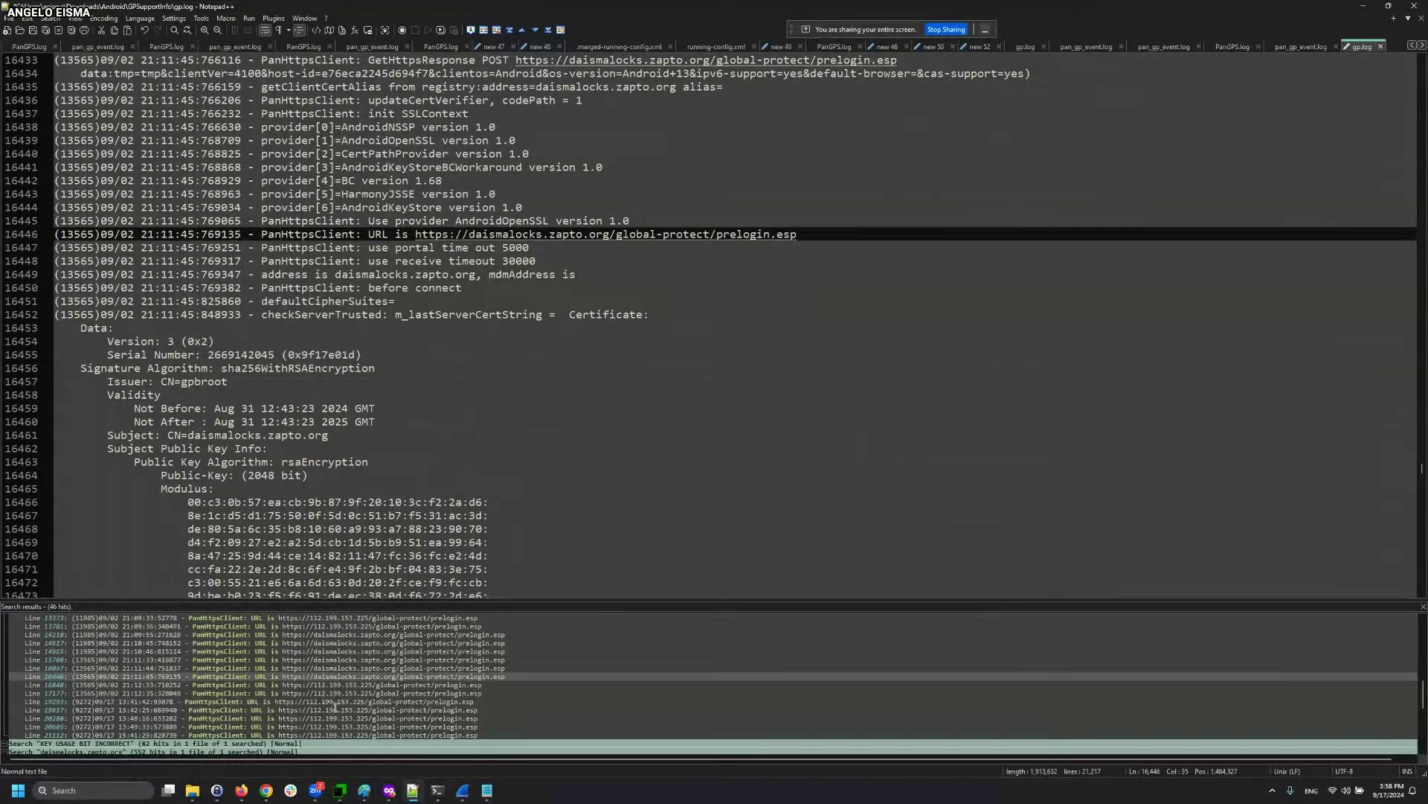
{"action": "double_click", "coordinate": [332, 701]}
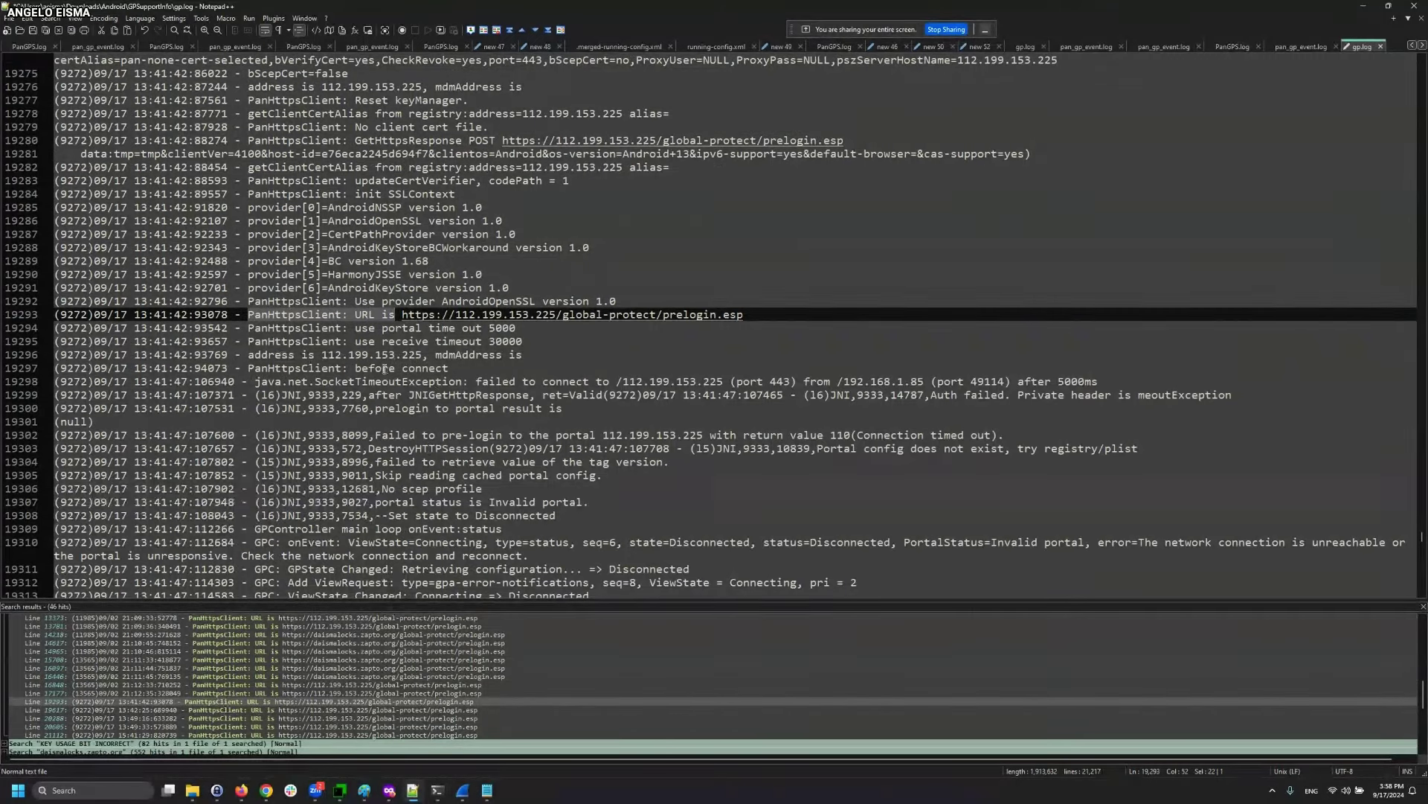
{"action": "double_click", "coordinate": [349, 677]}
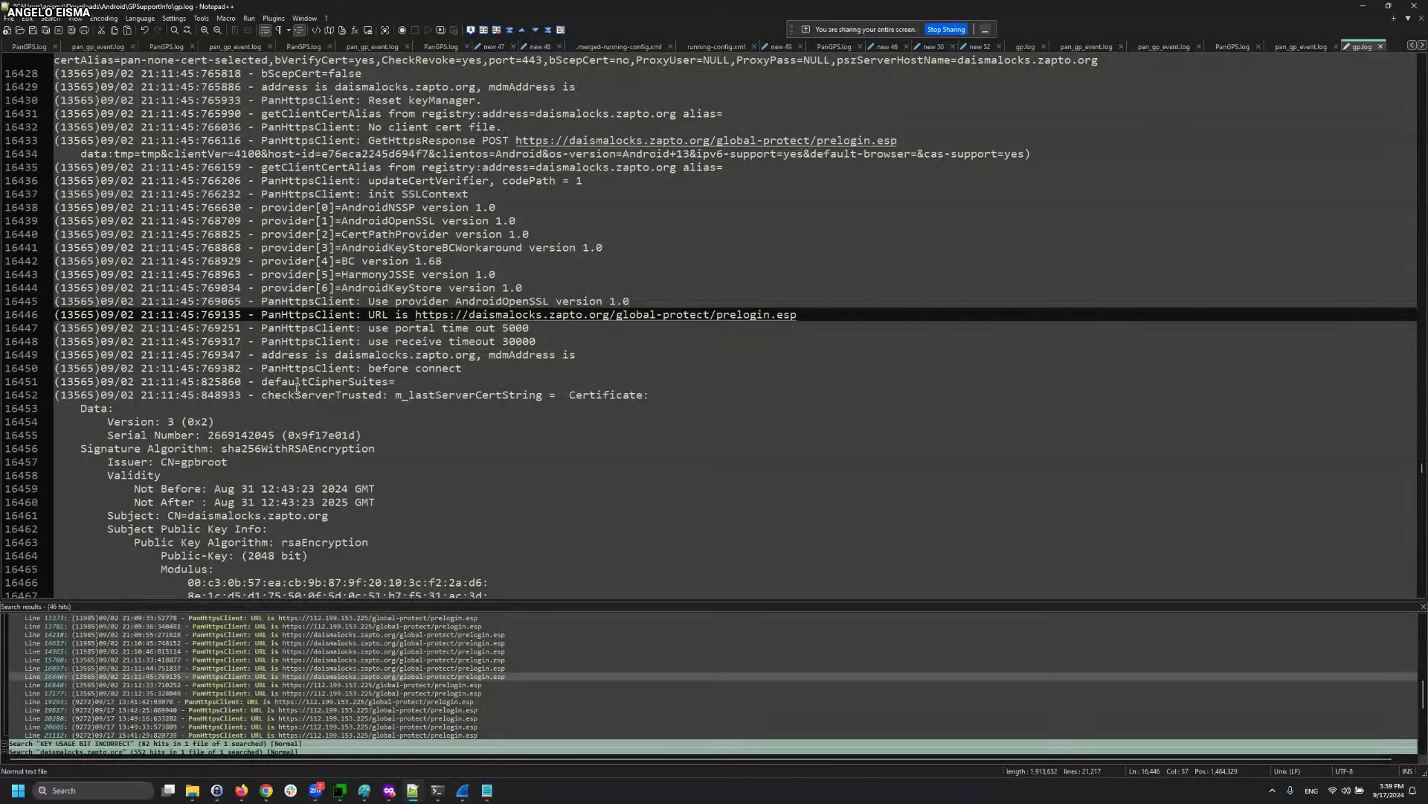
{"action": "left_click_drag", "start_coordinate": [262, 394], "coordinate": [372, 542]}
{"action": "scroll", "coordinate": [372, 543], "scroll_direction": "down", "scroll_amount": 4}
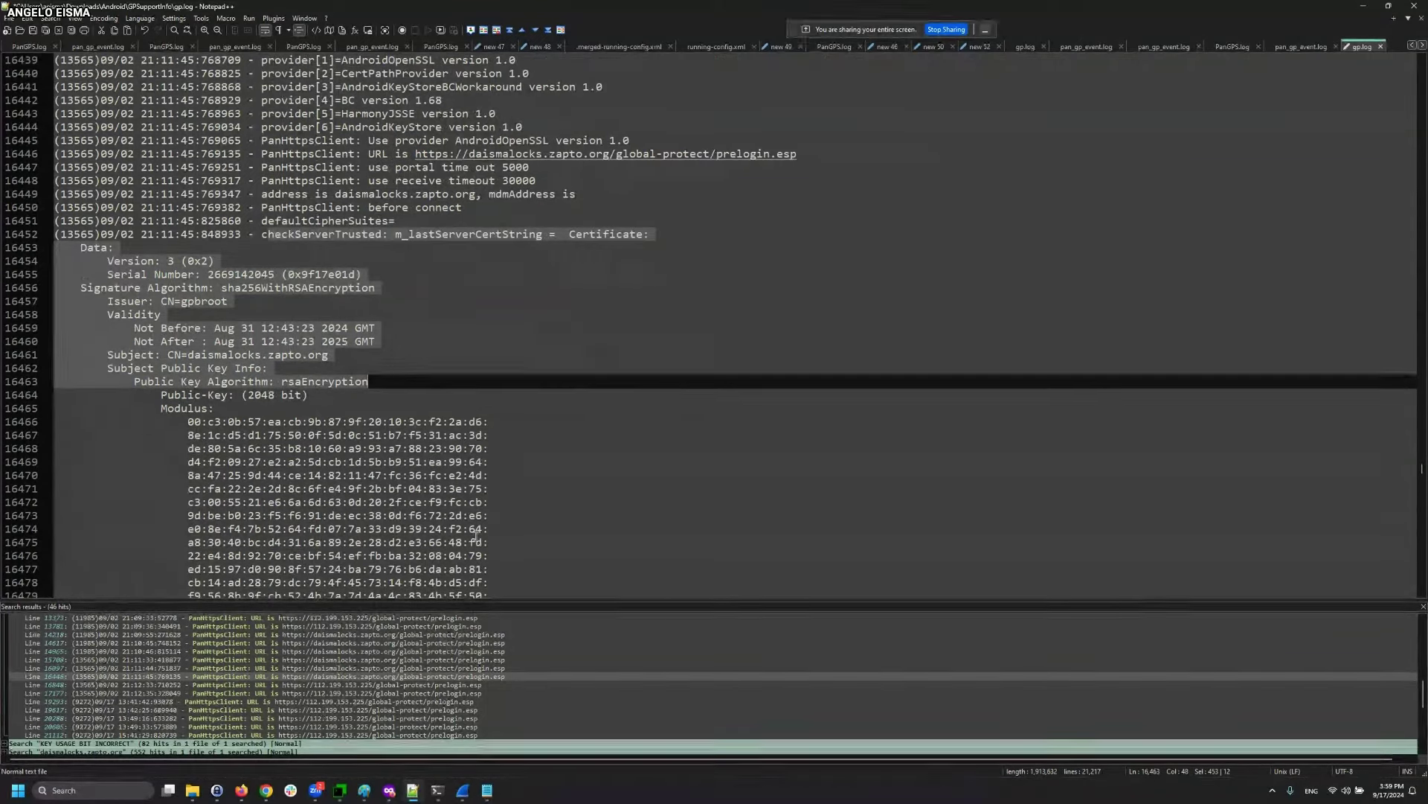
{"action": "double_click", "coordinate": [320, 701]}
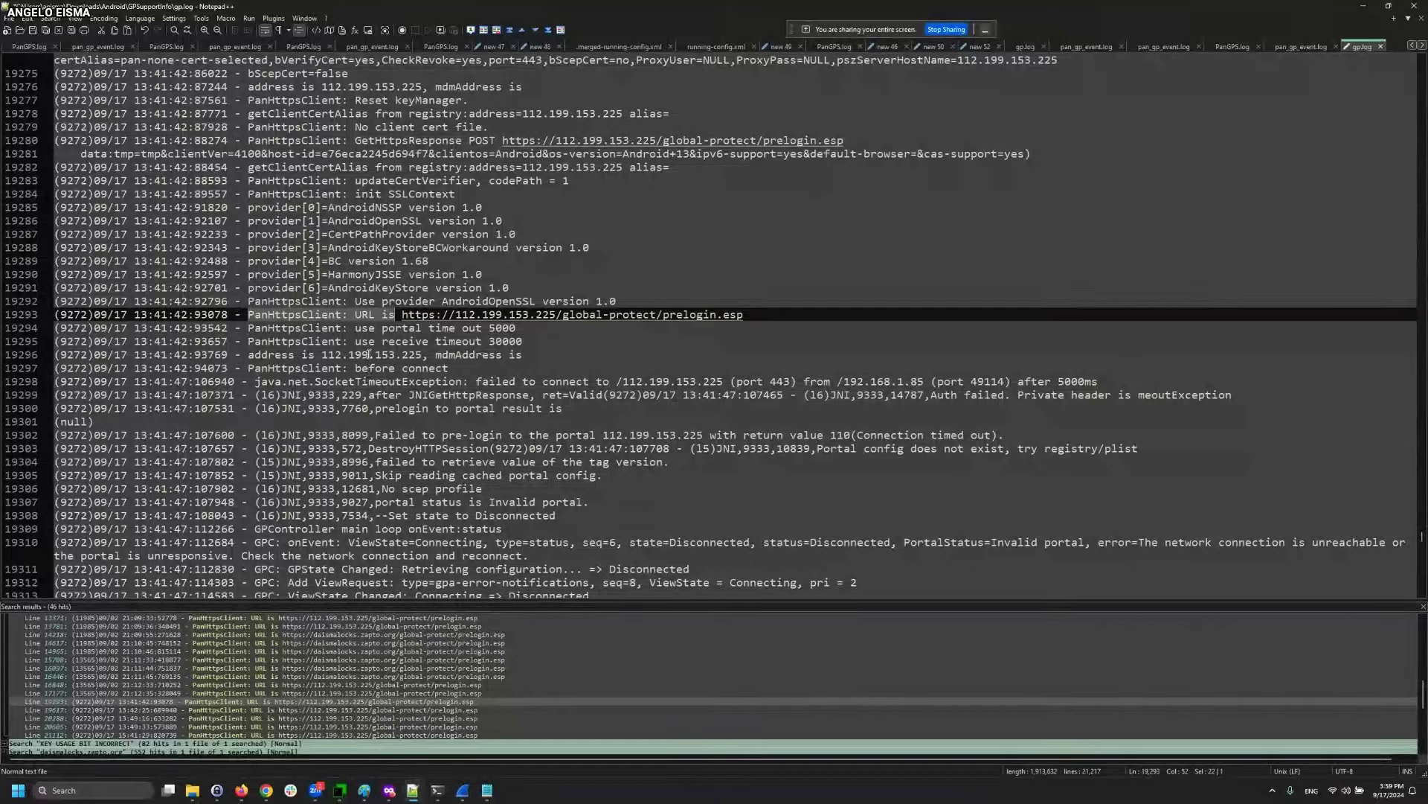
{"action": "scroll", "coordinate": [369, 350], "scroll_direction": "down", "scroll_amount": 4}
{"action": "scroll", "coordinate": [369, 356], "scroll_direction": "down", "scroll_amount": 13}
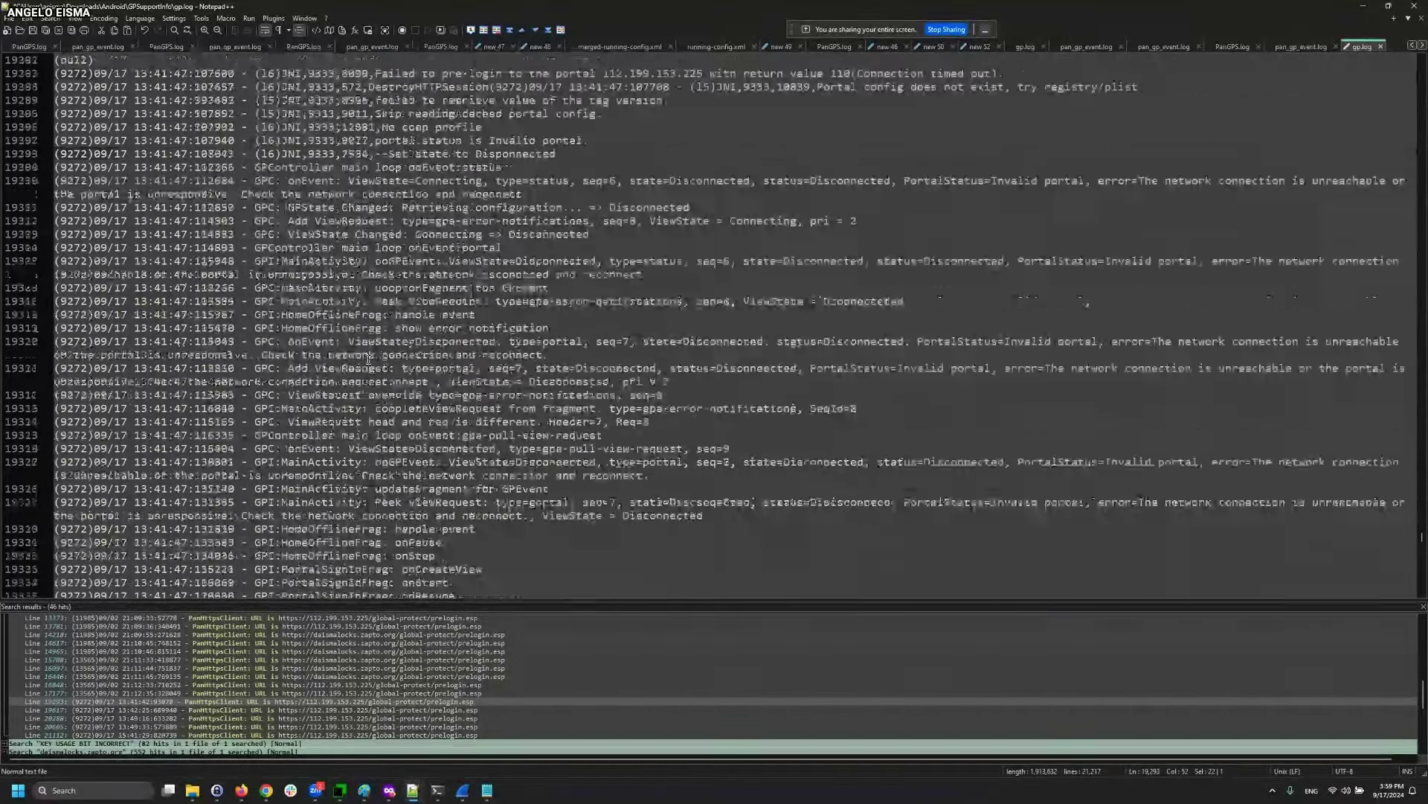
- Return to bookmarked line 19271 and select 'server cert of 112.199.153.225'
{"action": "key", "text": "F2"}
{"action": "key", "text": "F2"}
{"action": "key", "text": "F2"}
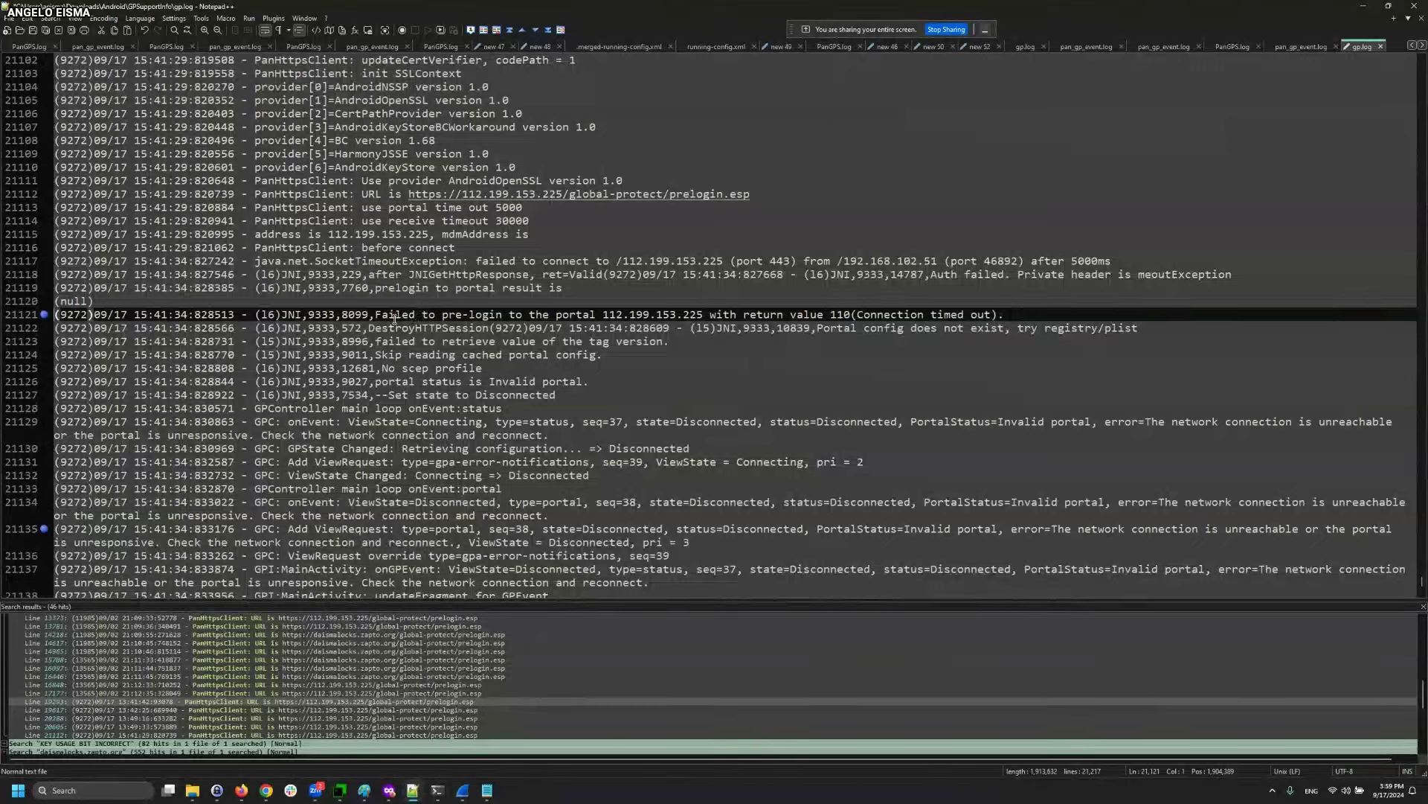
{"action": "key", "text": "F2"}
{"action": "key", "text": "F2"}
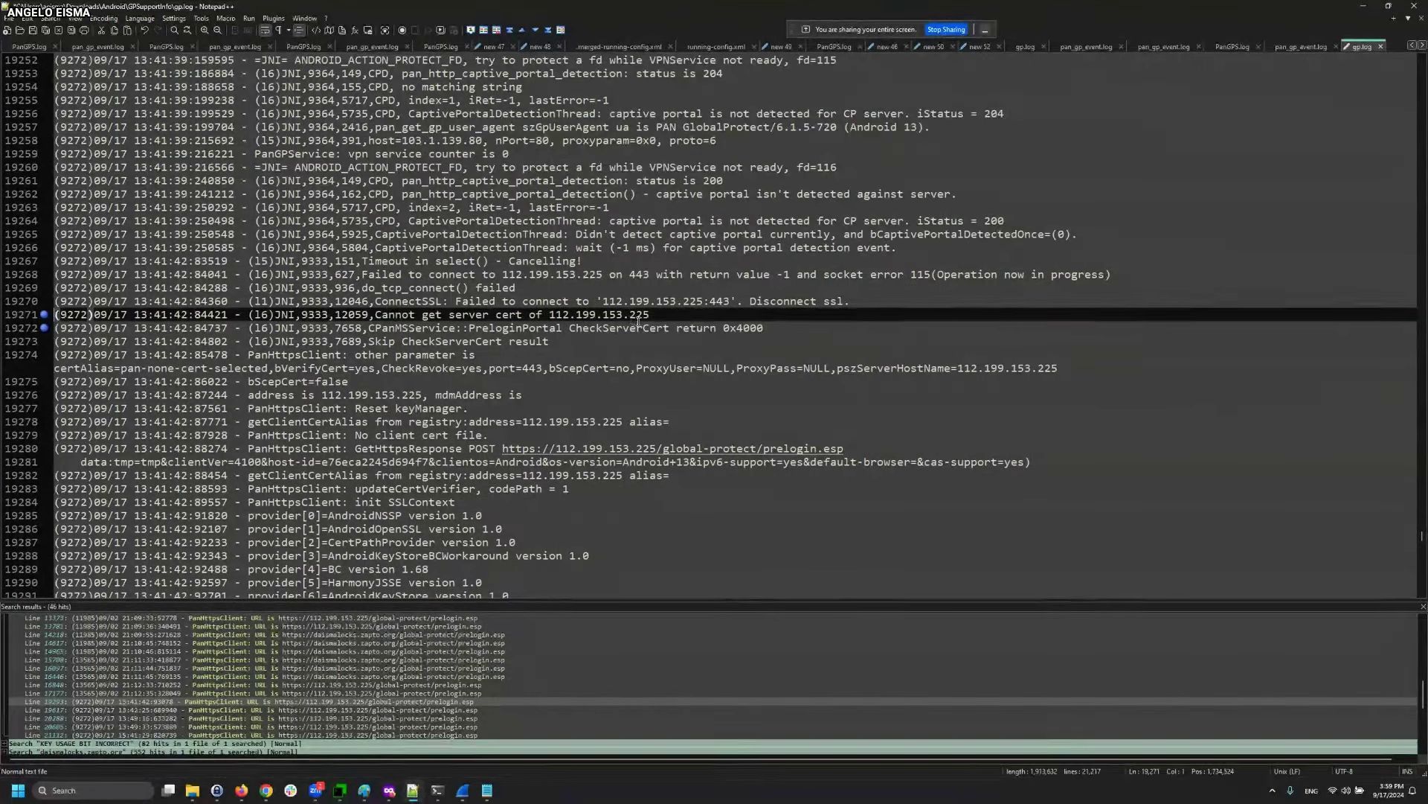
{"action": "left_click_drag", "start_coordinate": [673, 314], "coordinate": [441, 314]}
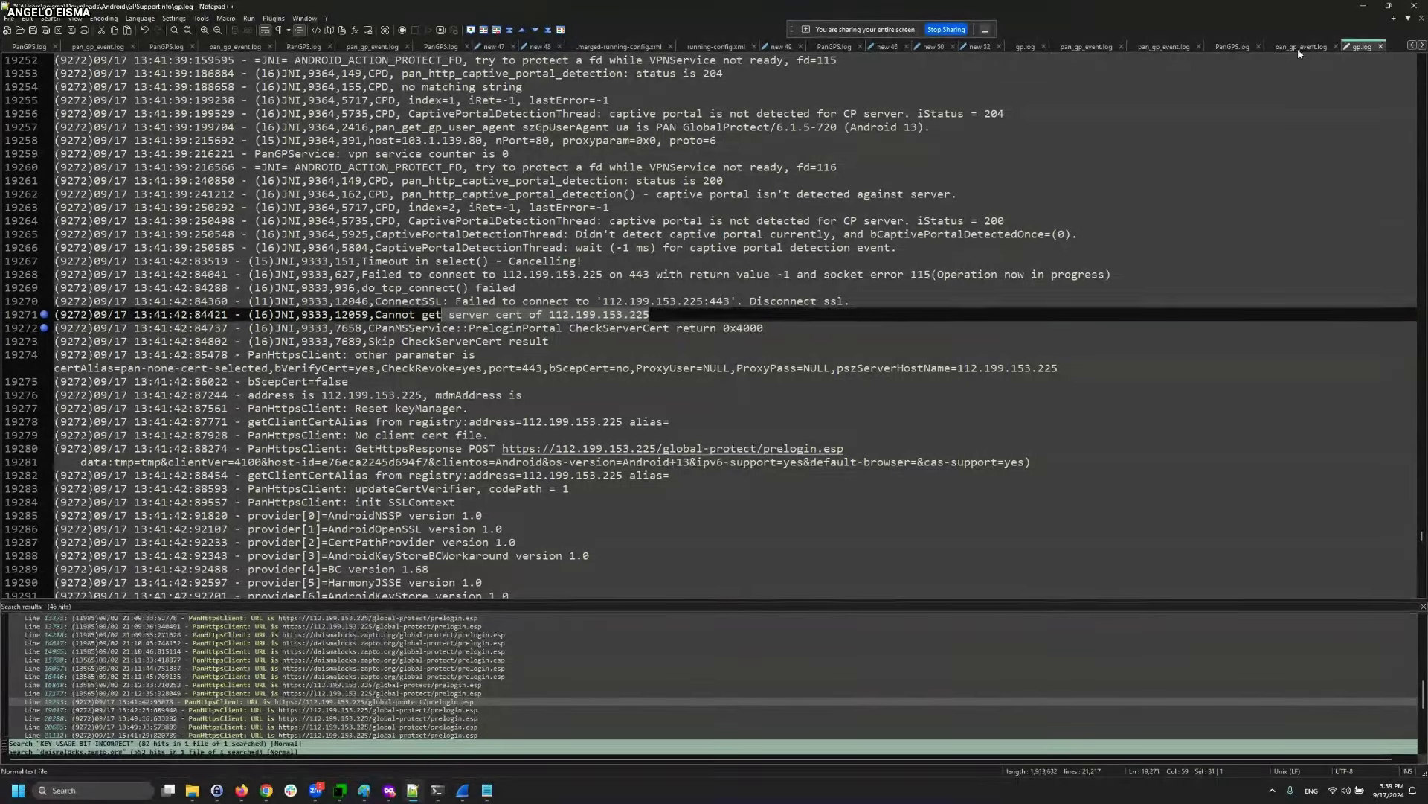
- Return to the Lab Case Studies deck and select KEY_USAGE_BIT_INCORRECT in the slide text
{"action": "mouse_move", "coordinate": [265, 790]}
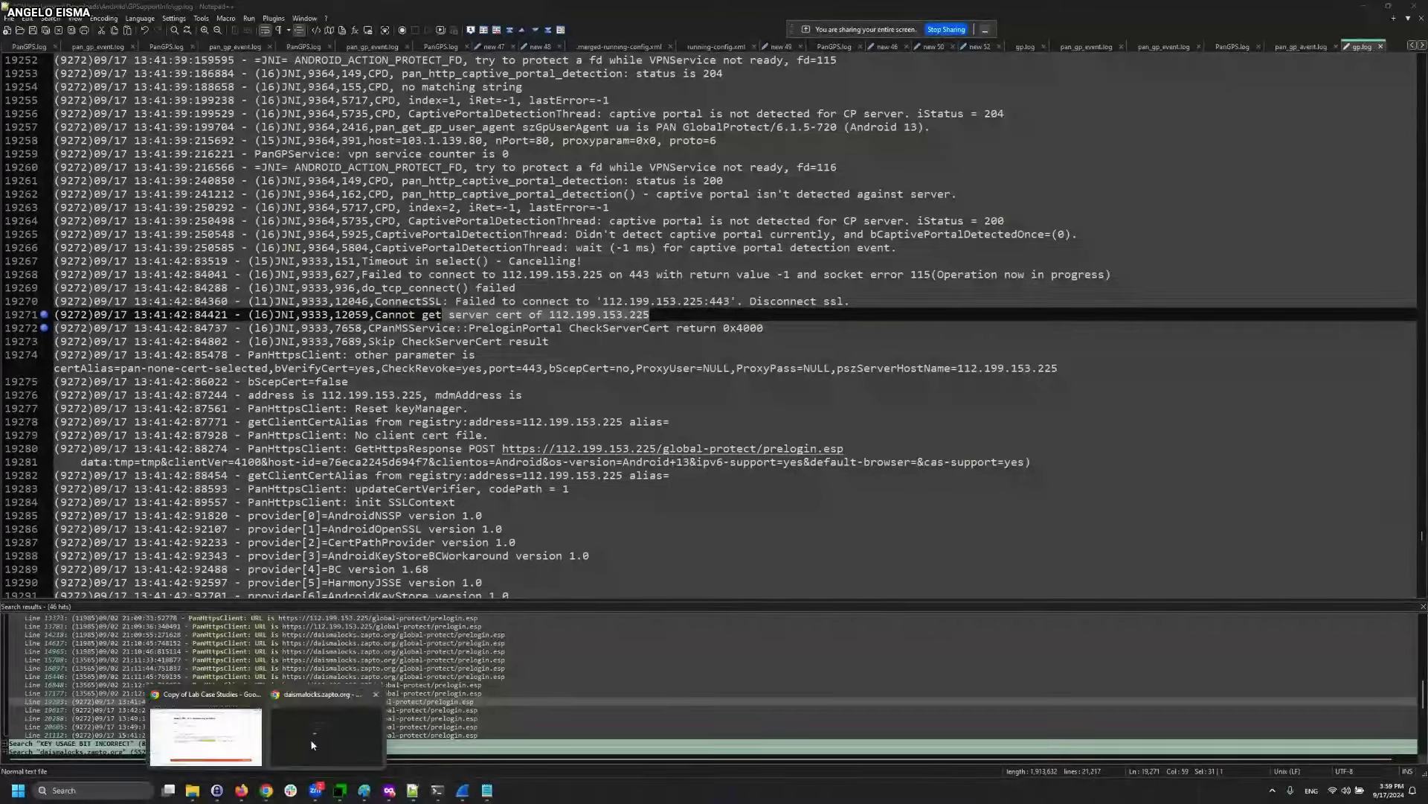
{"action": "left_click", "coordinate": [228, 750]}
{"action": "left_click", "coordinate": [439, 595]}
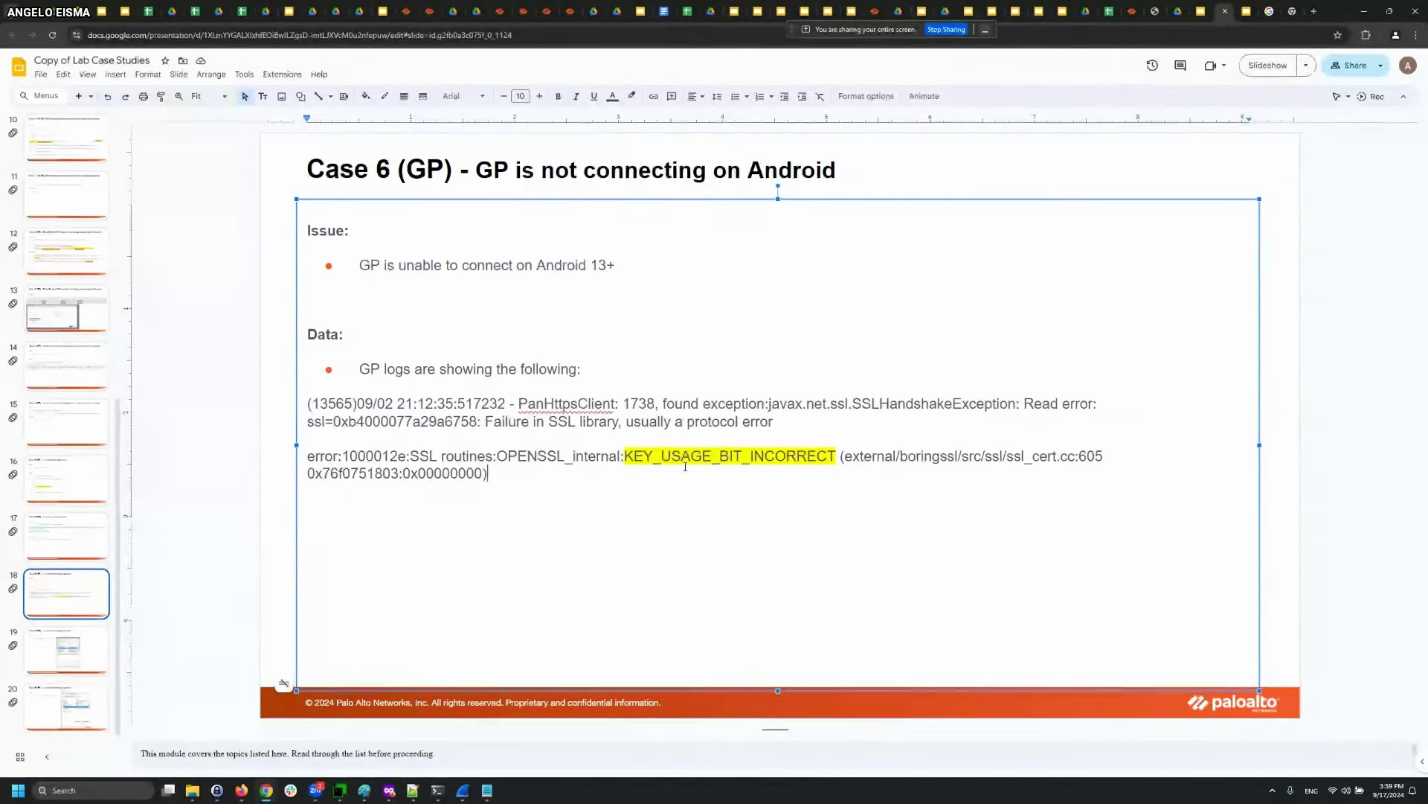
{"action": "left_click_drag", "start_coordinate": [633, 461], "coordinate": [834, 459]}
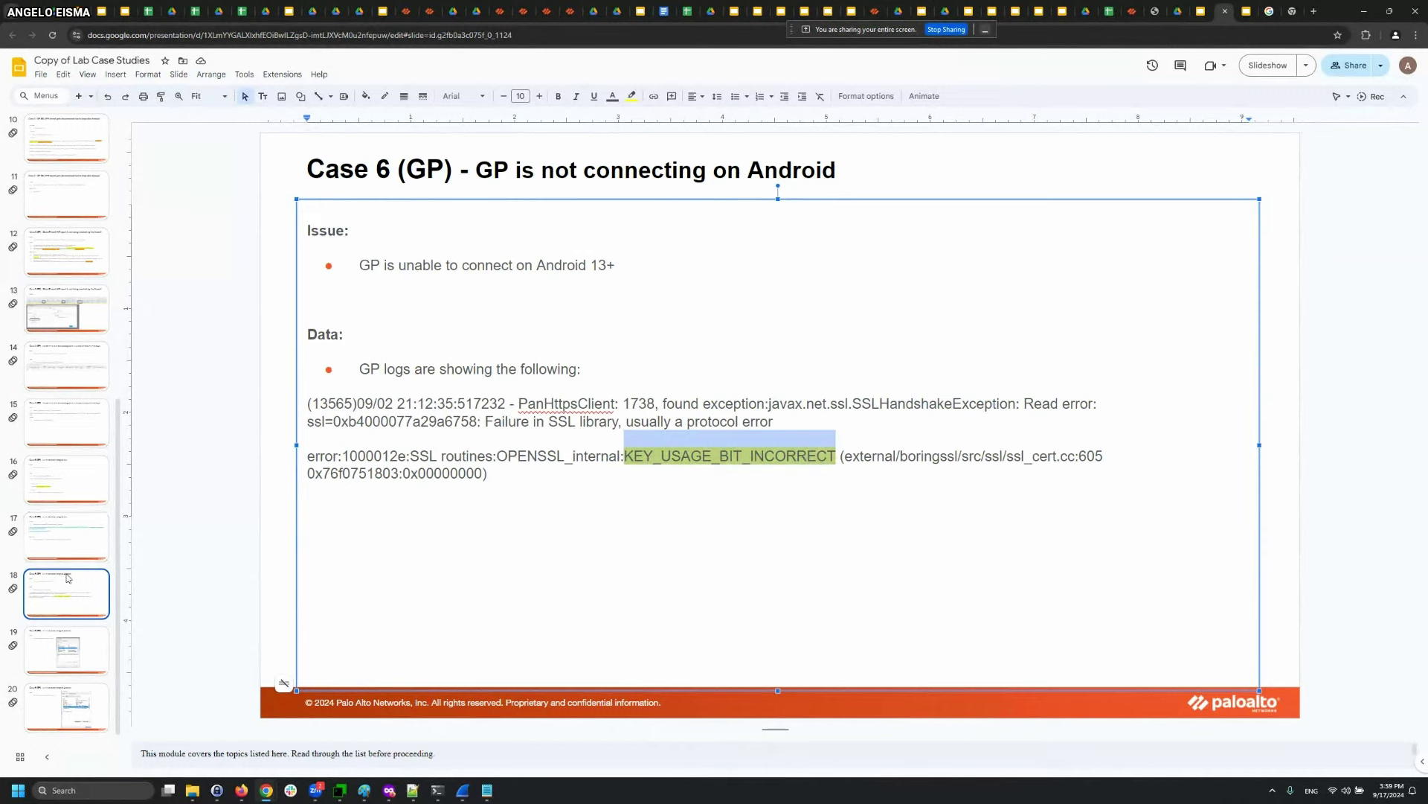
- Highlight slide 19's proper key usage bullet, then move on to slide 20
{"action": "left_click", "coordinate": [67, 648]}
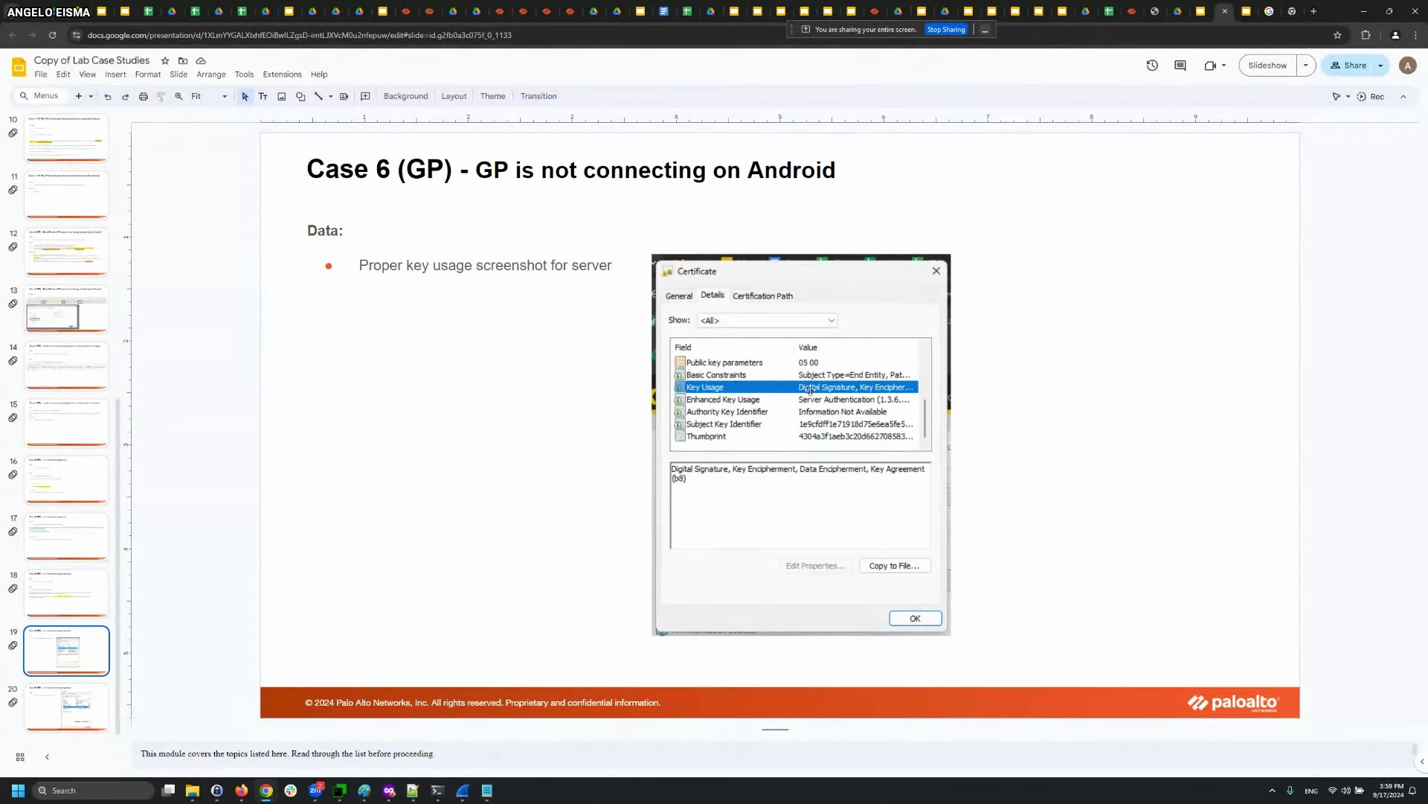
{"action": "left_click", "coordinate": [361, 266]}
{"action": "left_click_drag", "start_coordinate": [360, 265], "coordinate": [614, 271]}
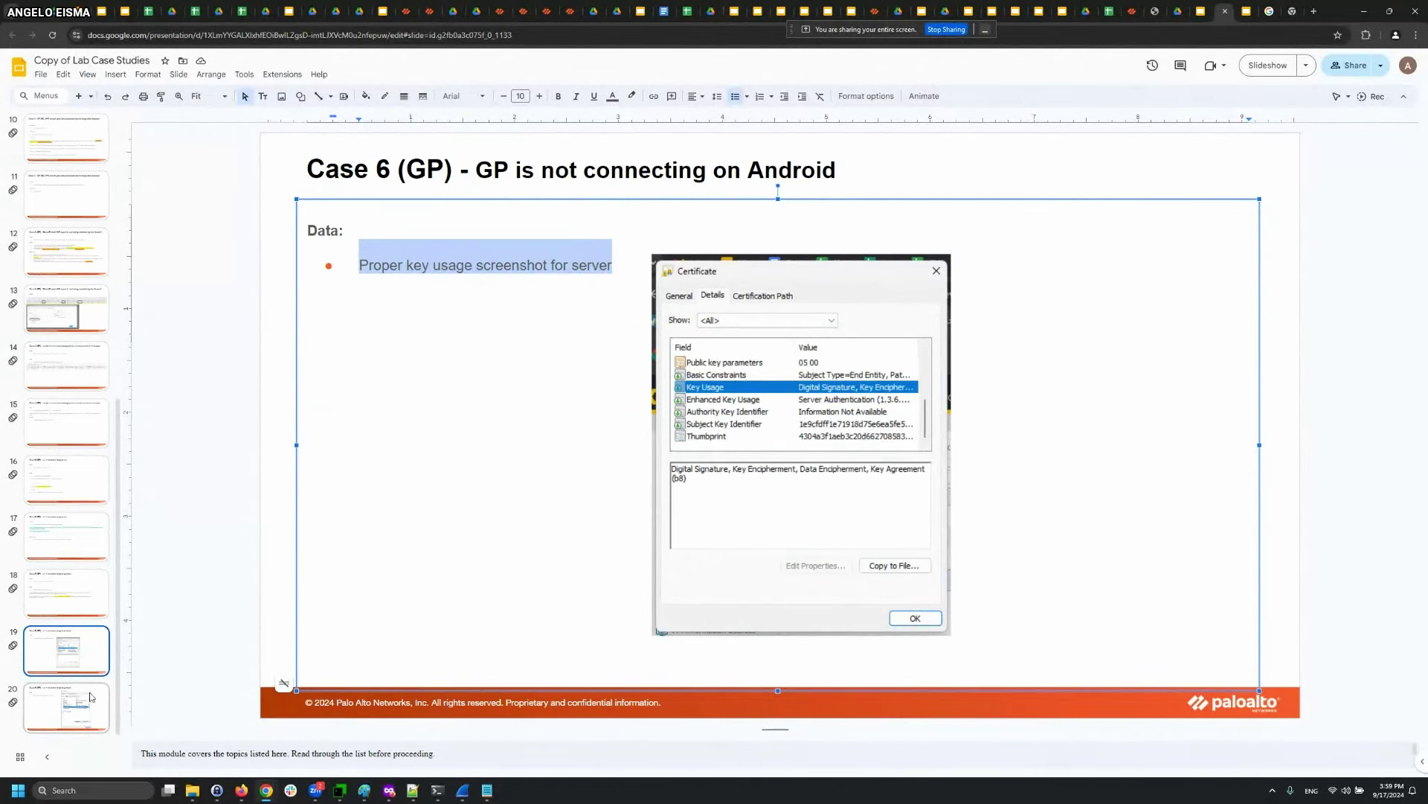
{"action": "left_click", "coordinate": [71, 712]}
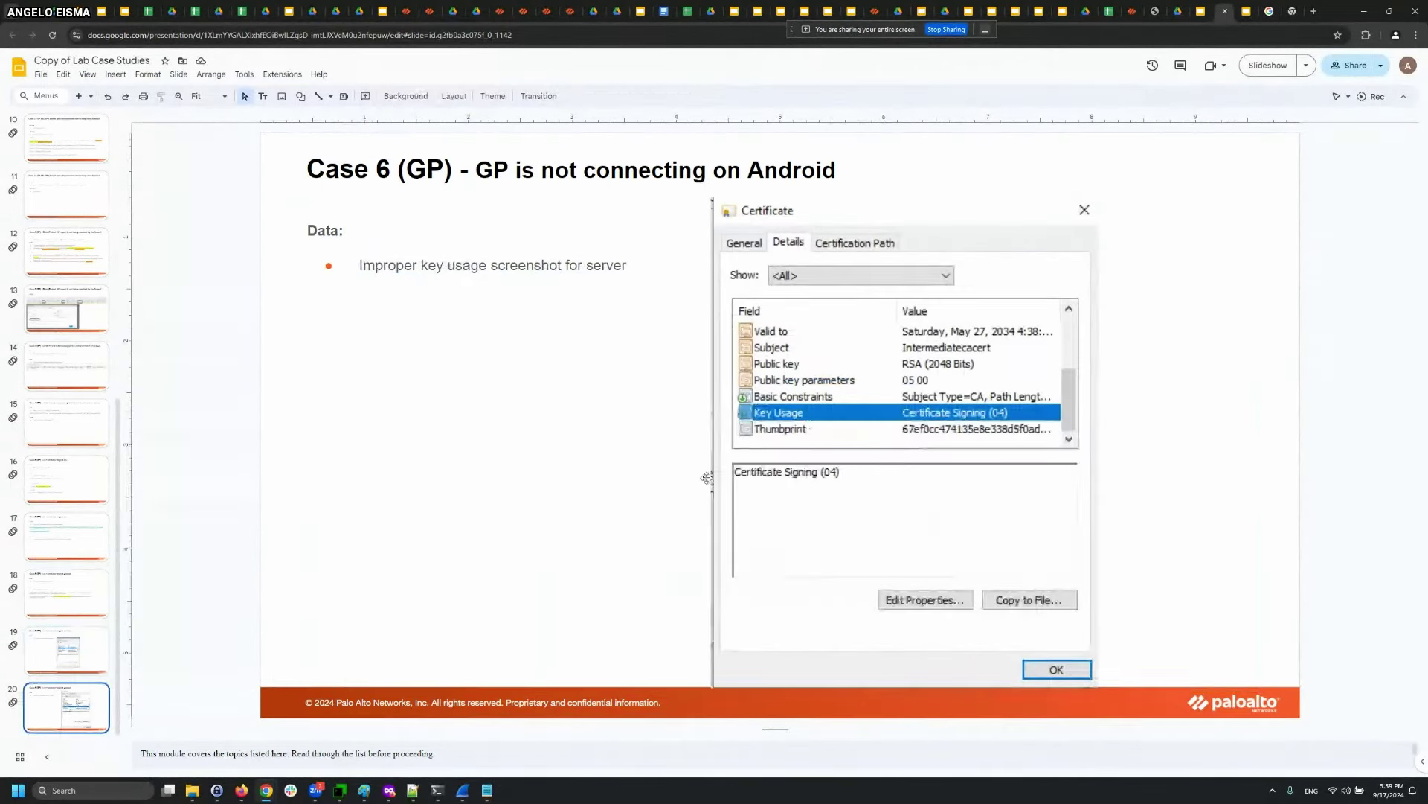